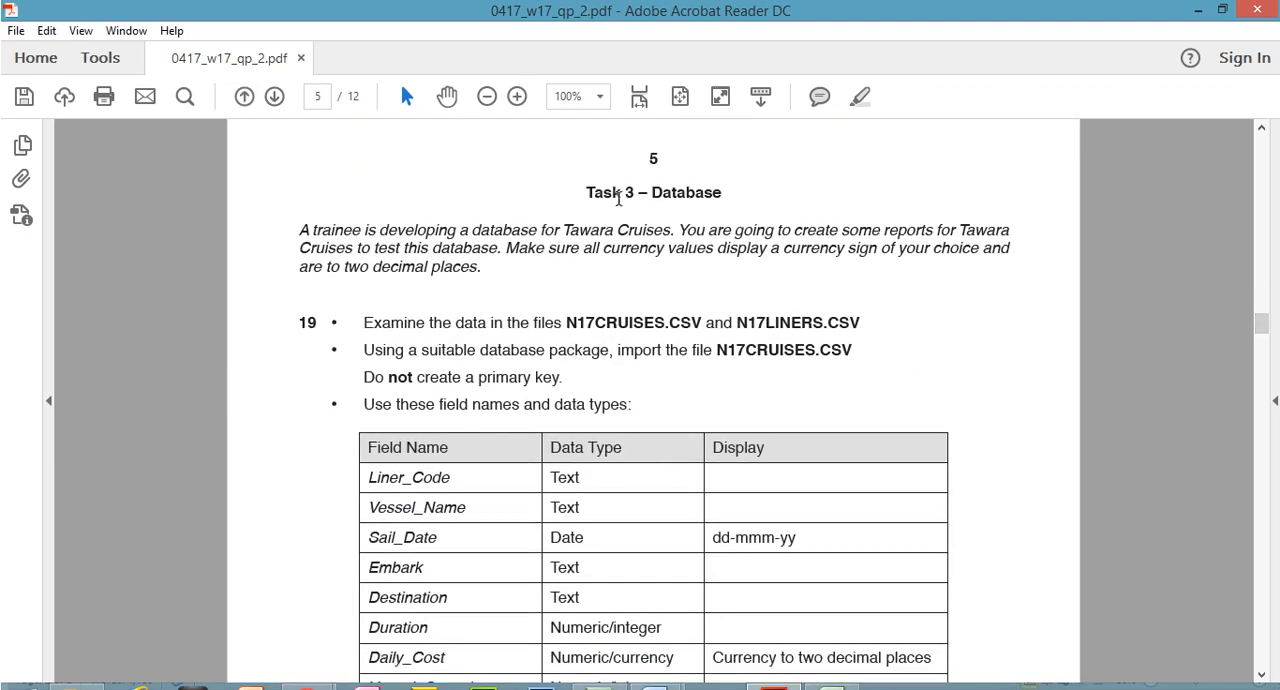
Highlight the "Task 3 – Database" heading and the instruction about displaying a currency sign and two decimal places
drag(594, 194, 706, 195)
click(861, 98)
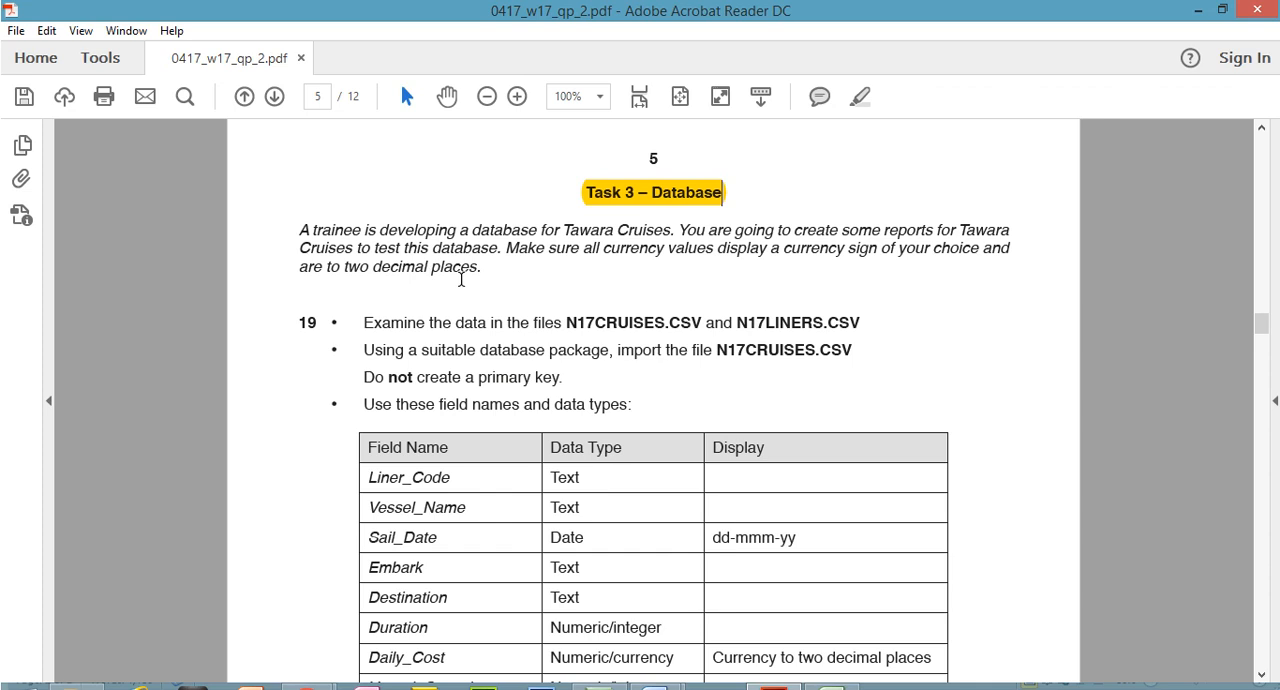
drag(602, 249, 483, 277)
click(855, 101)
click(660, 250)
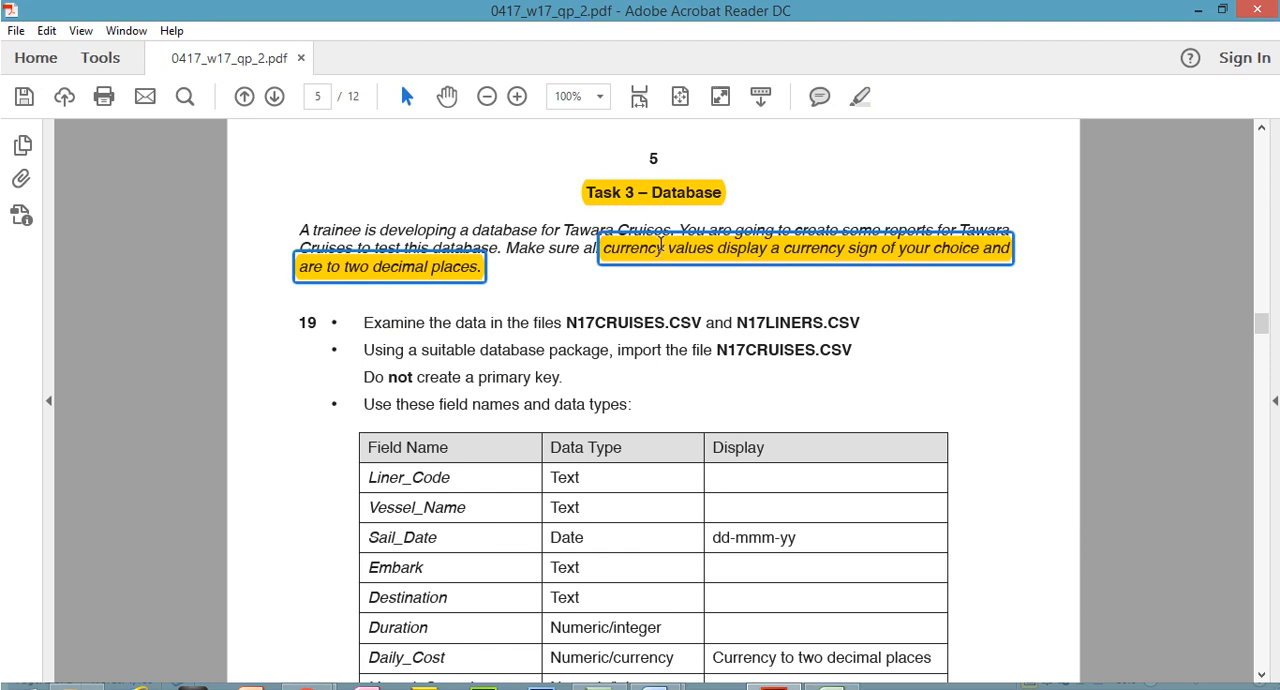
Select question 19's instruction to examine the data files, and open N17CRUISES from the Source Files 2017 folder in a maximised Excel window
drag(1264, 322, 1265, 335)
click(352, 220)
drag(395, 220, 850, 230)
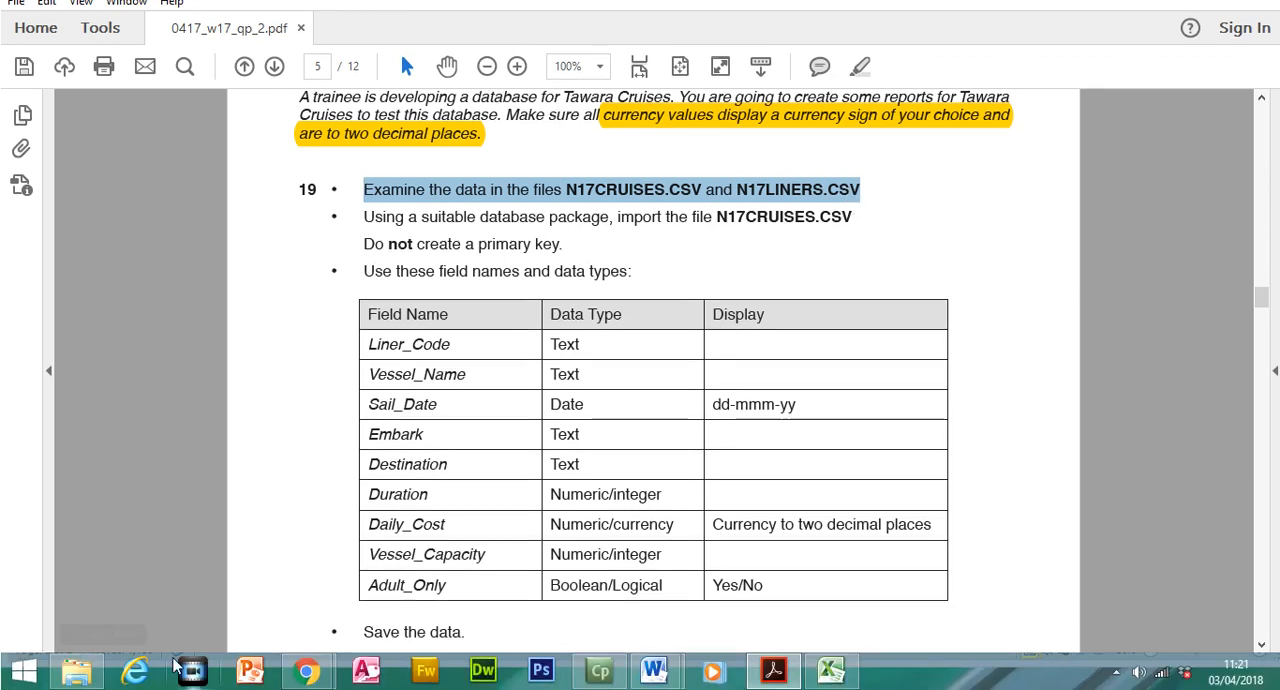
click(80, 674)
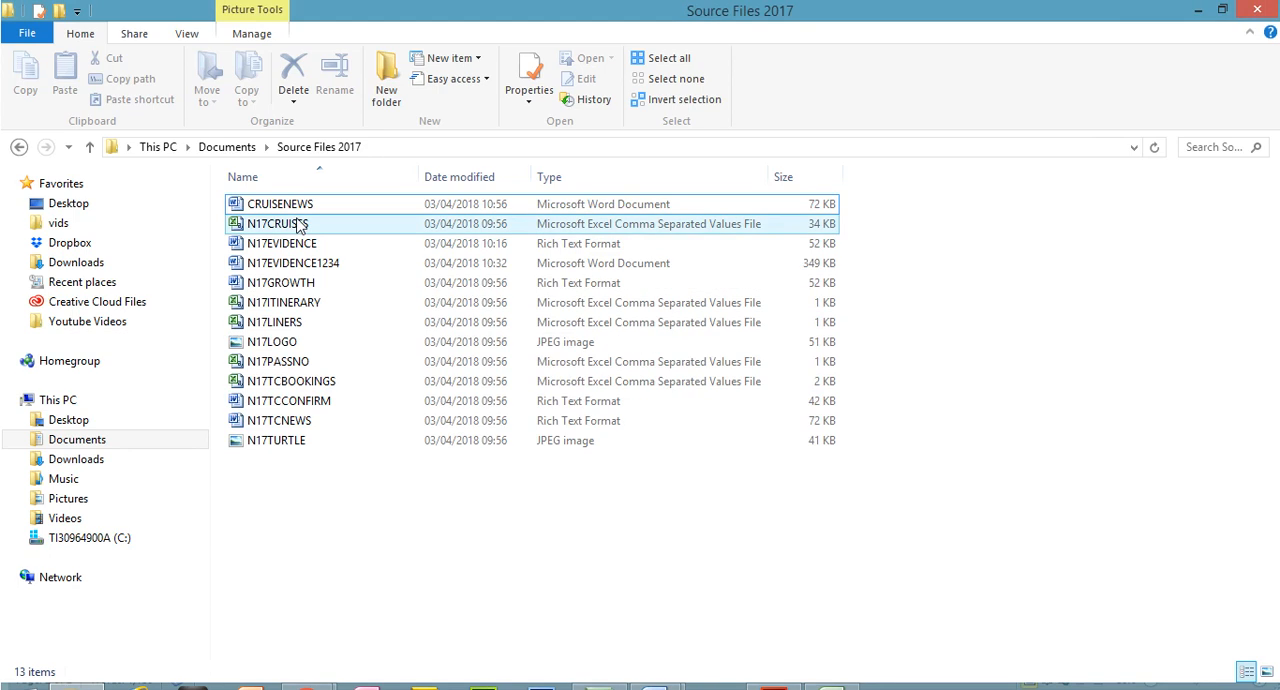
double_click(298, 224)
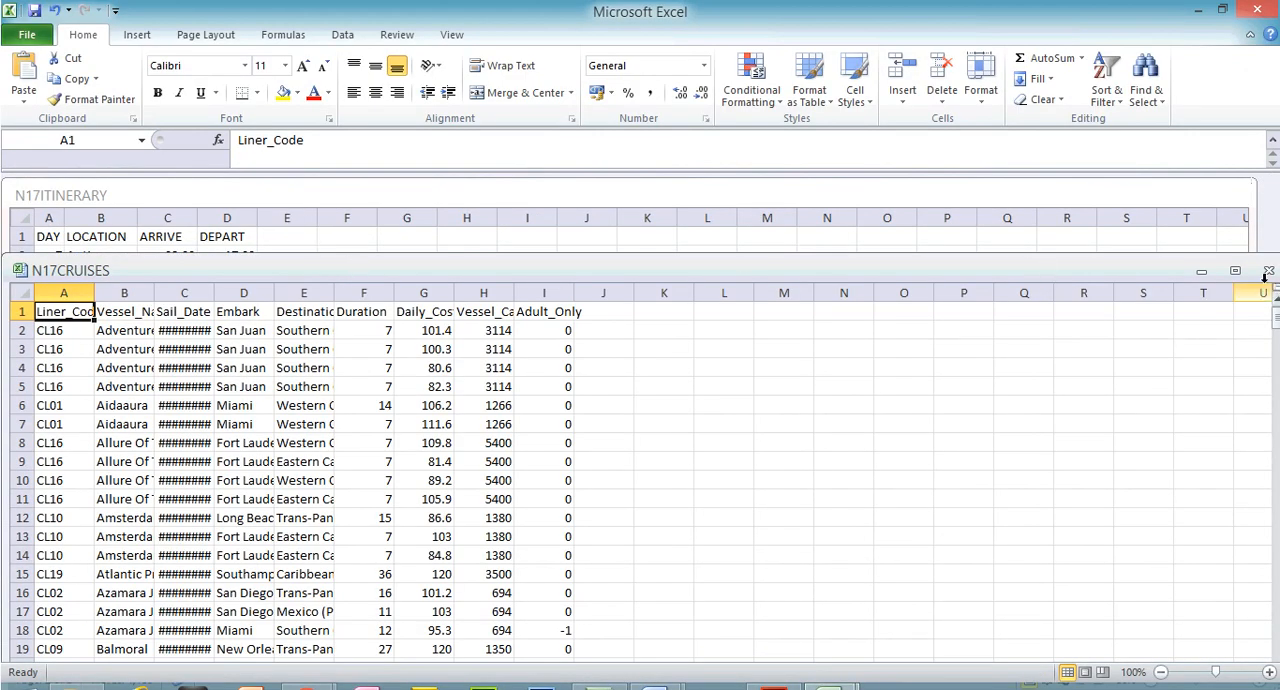
click(1235, 270)
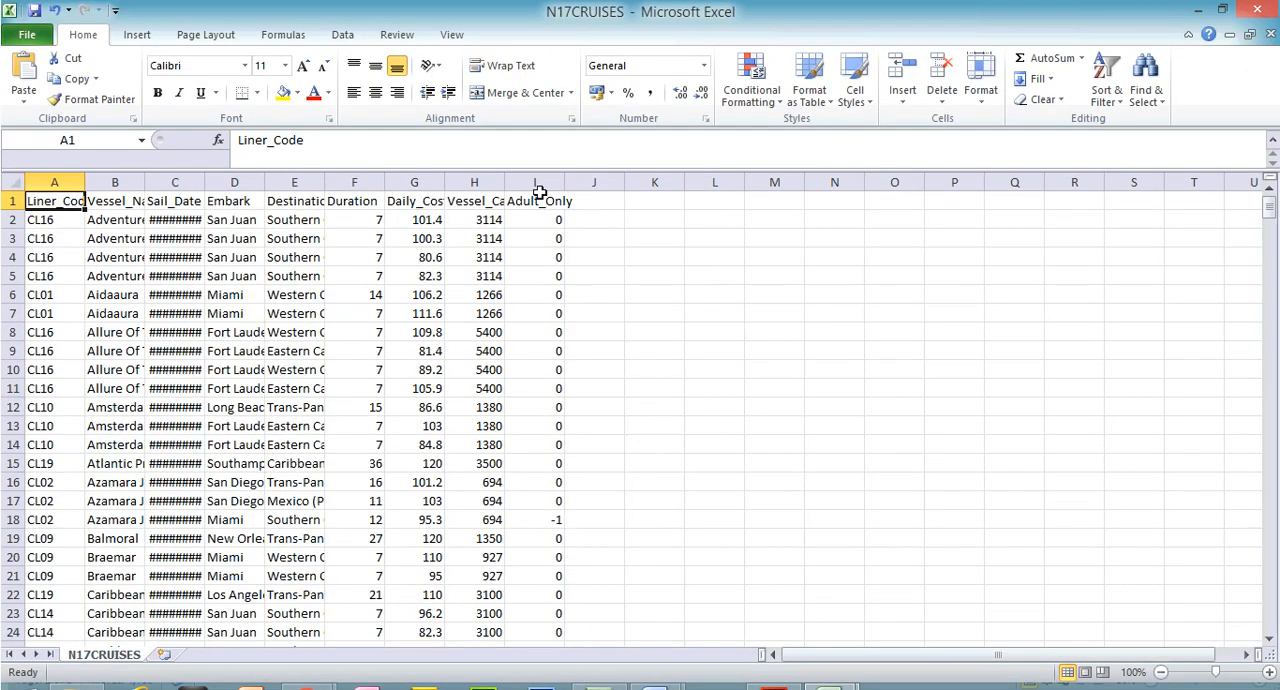
Fit the Liner_Code, Vessel_Name and Sail_Date columns to their contents in N17CRUISES
double_click(145, 181)
double_click(85, 181)
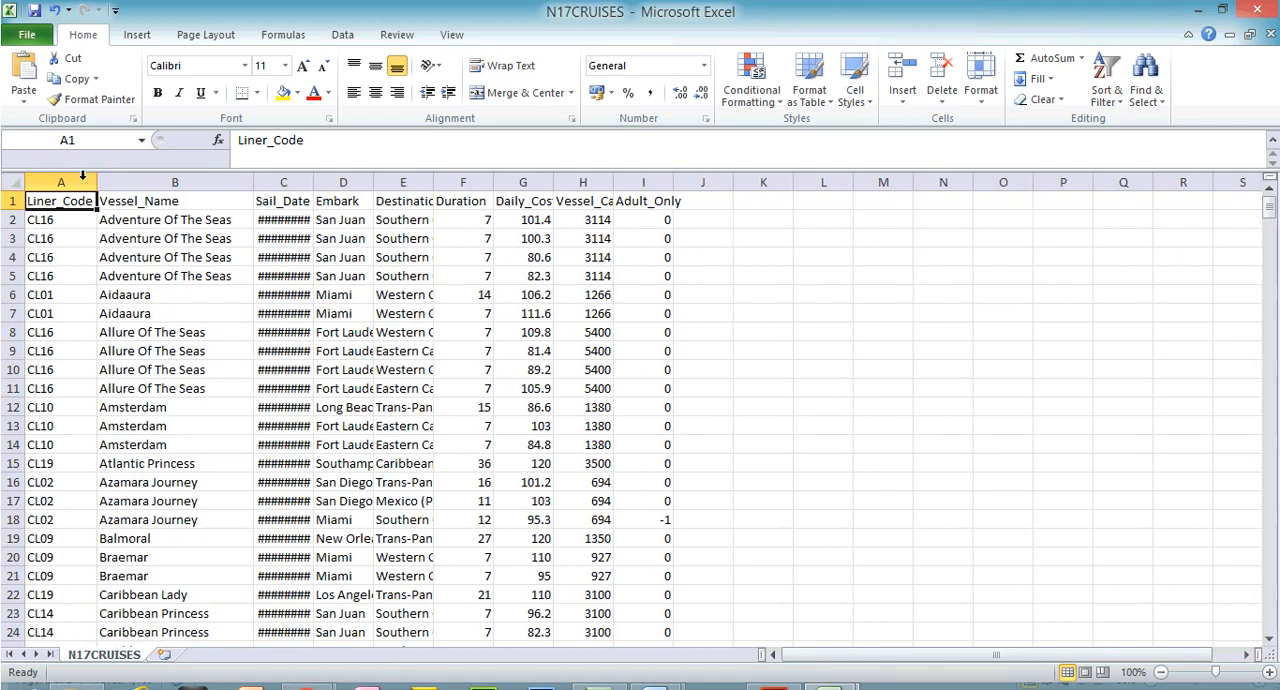
double_click(313, 181)
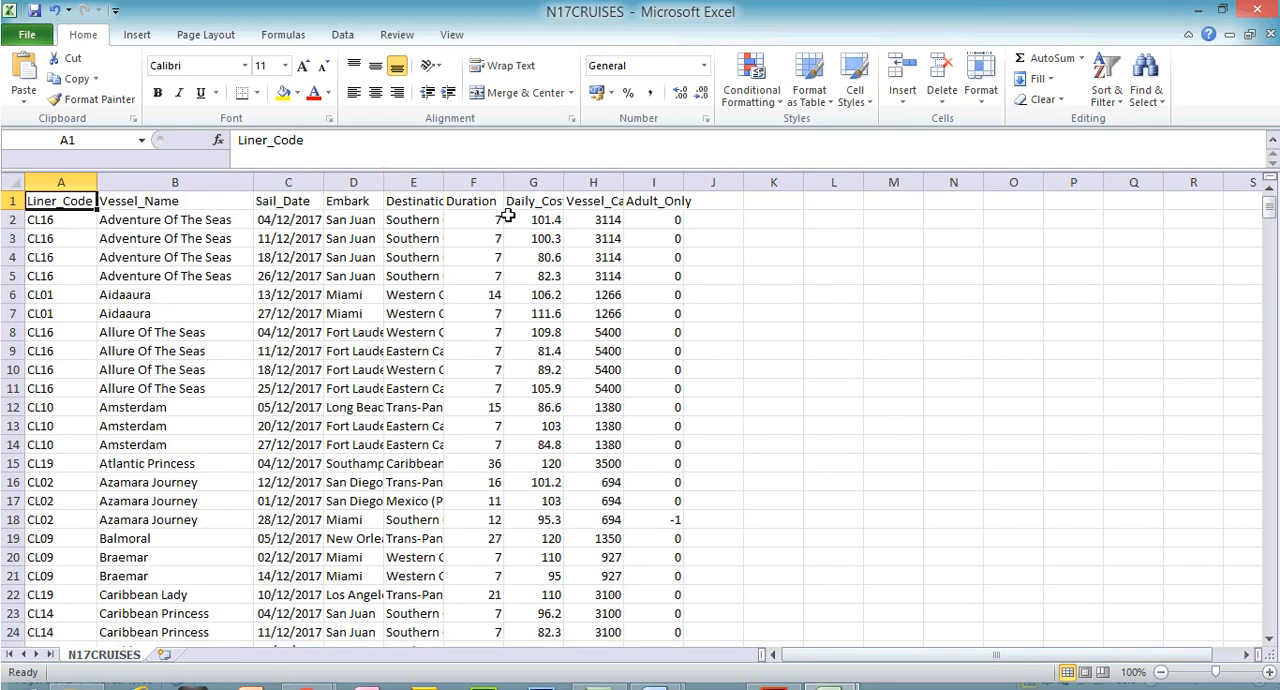
Examine the Sail_Date, Adult_Only, Daily_Cost and Duration columns and the field-name row, fitting Daily_Cost and Destination to their contents
click(305, 182)
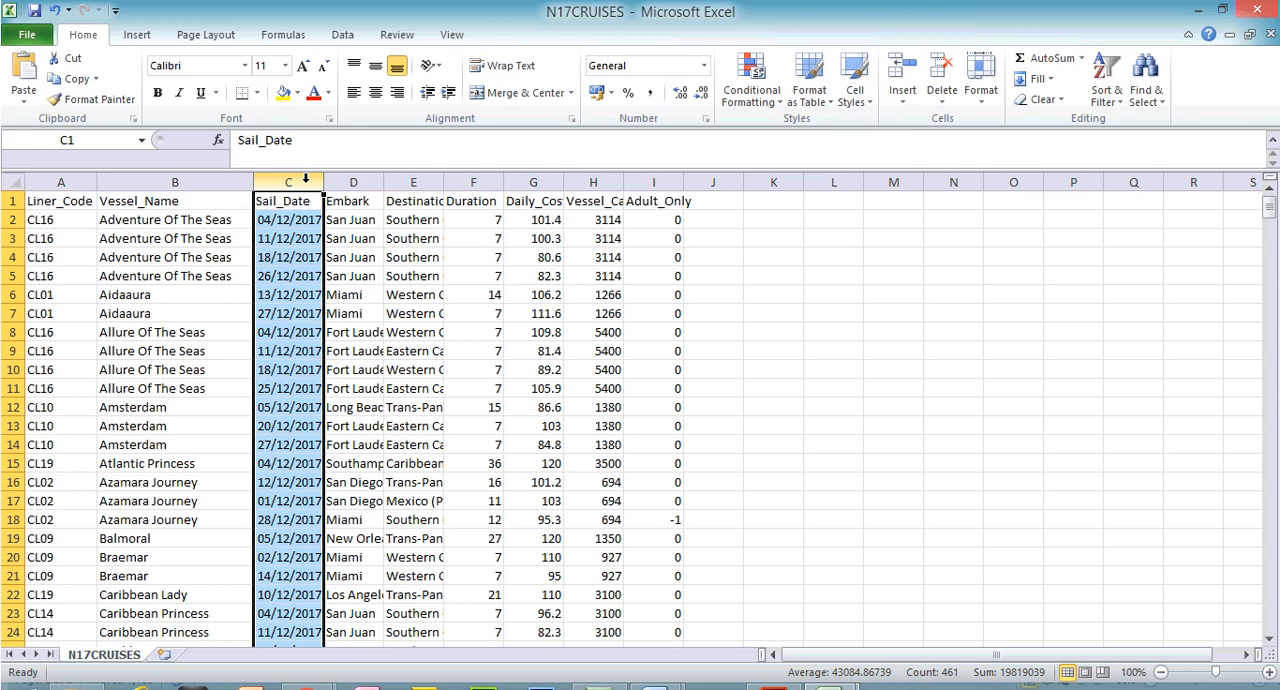
click(650, 182)
mouse_move(1272, 210)
mouse_down()
mouse_move(1275, 313)
mouse_move(1271, 198)
mouse_up()
click(550, 185)
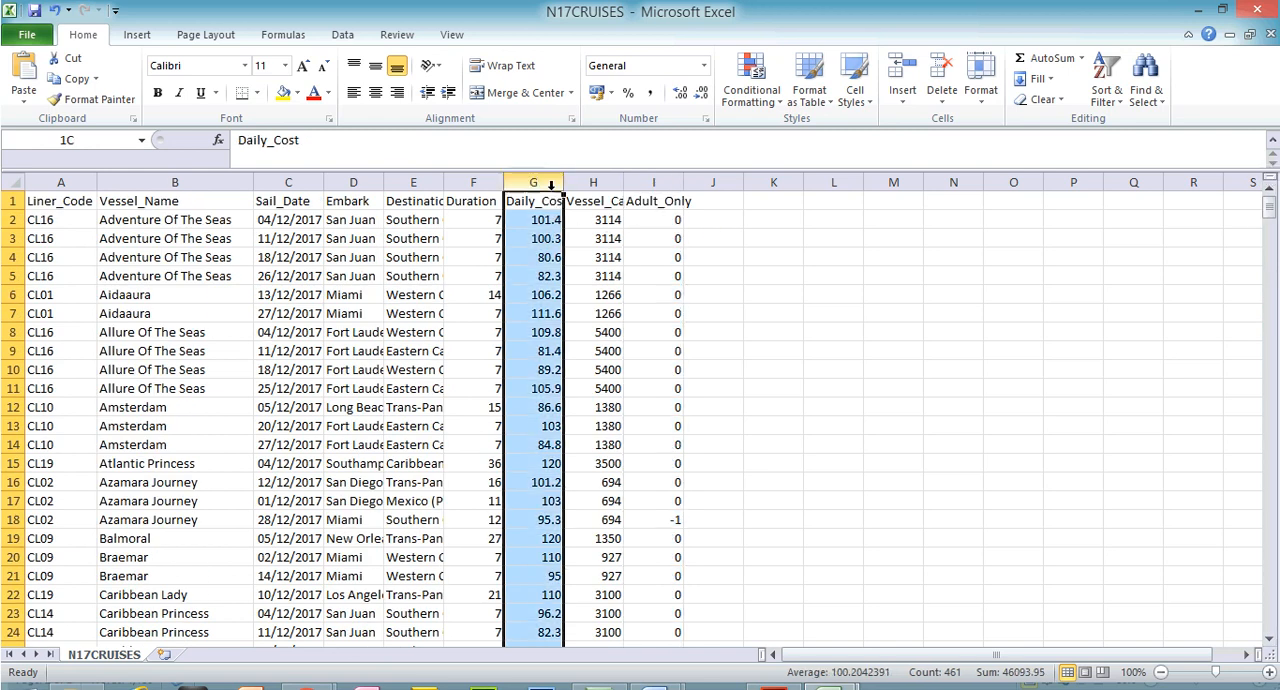
double_click(564, 185)
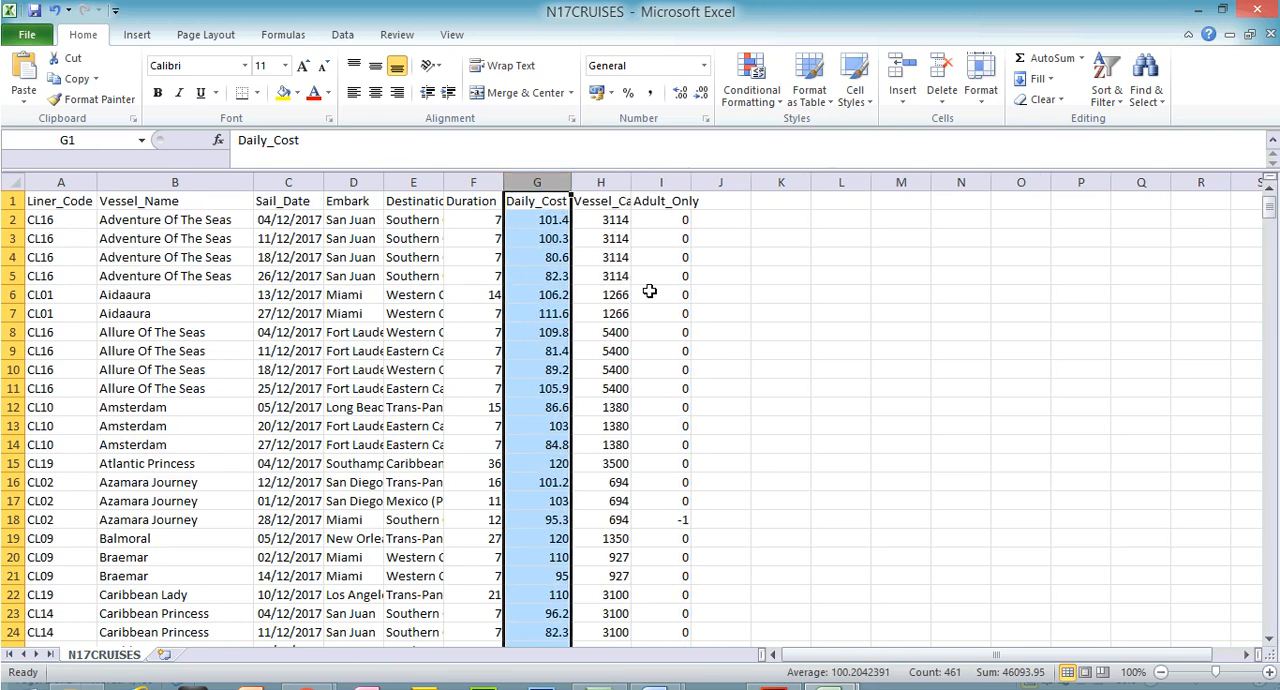
double_click(447, 182)
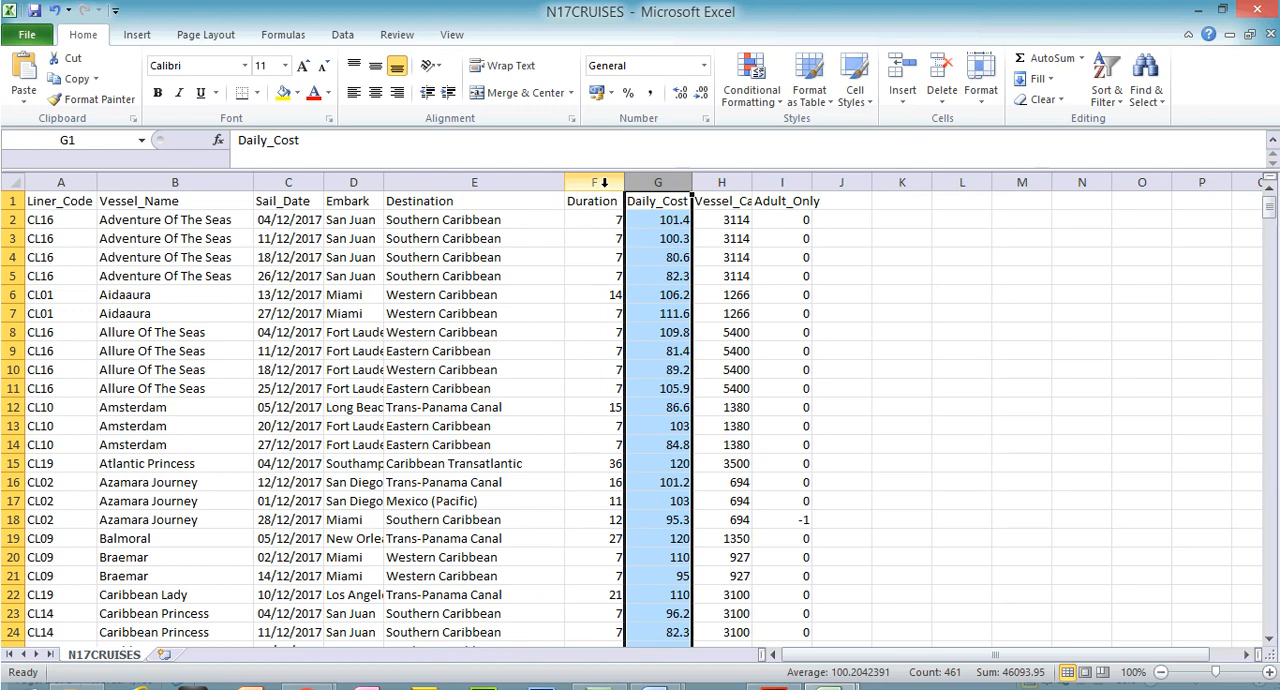
click(604, 182)
mouse_move(1268, 205)
mouse_down()
mouse_move(1268, 216)
mouse_move(1268, 203)
mouse_up()
click(12, 201)
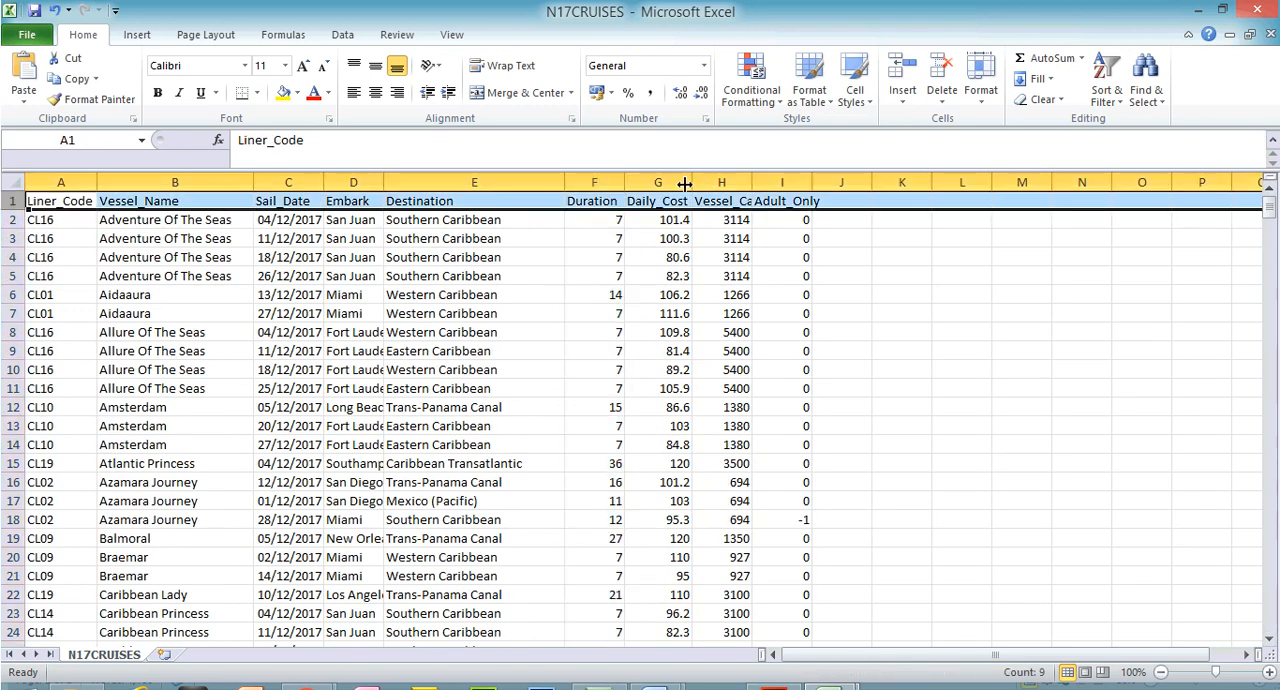
Close the N17CRUISES and N17ITINERARY files without saving changes
click(1260, 10)
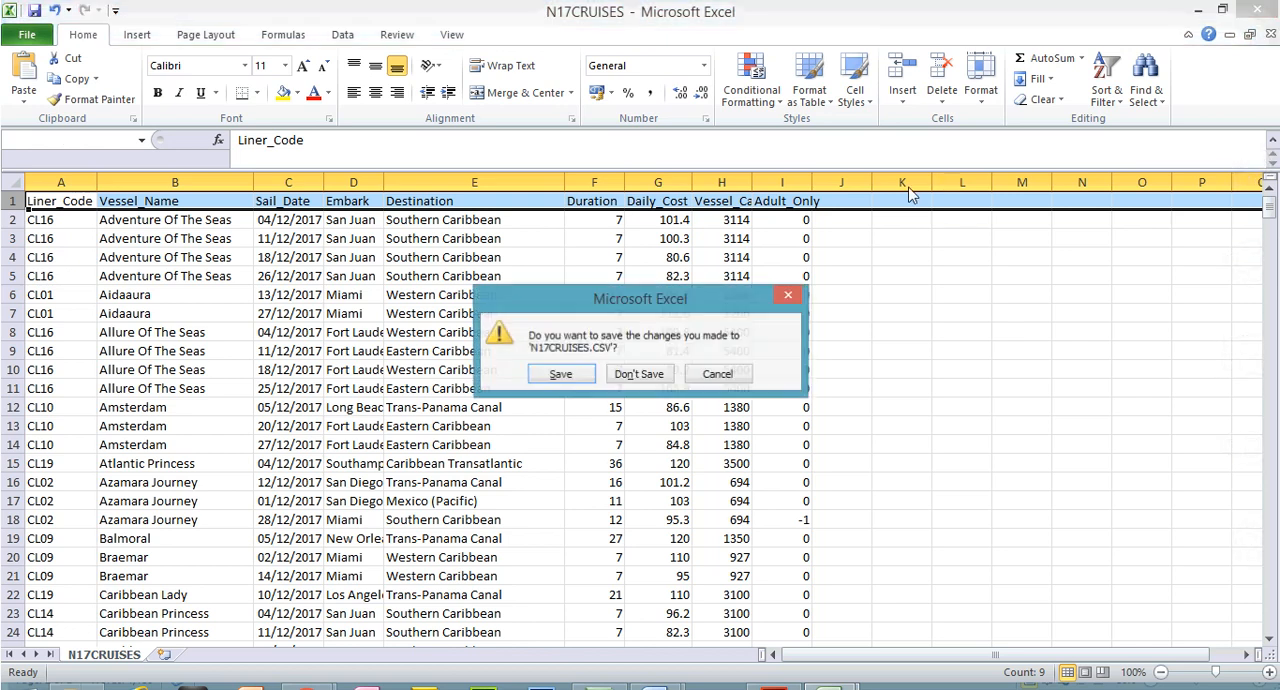
click(636, 378)
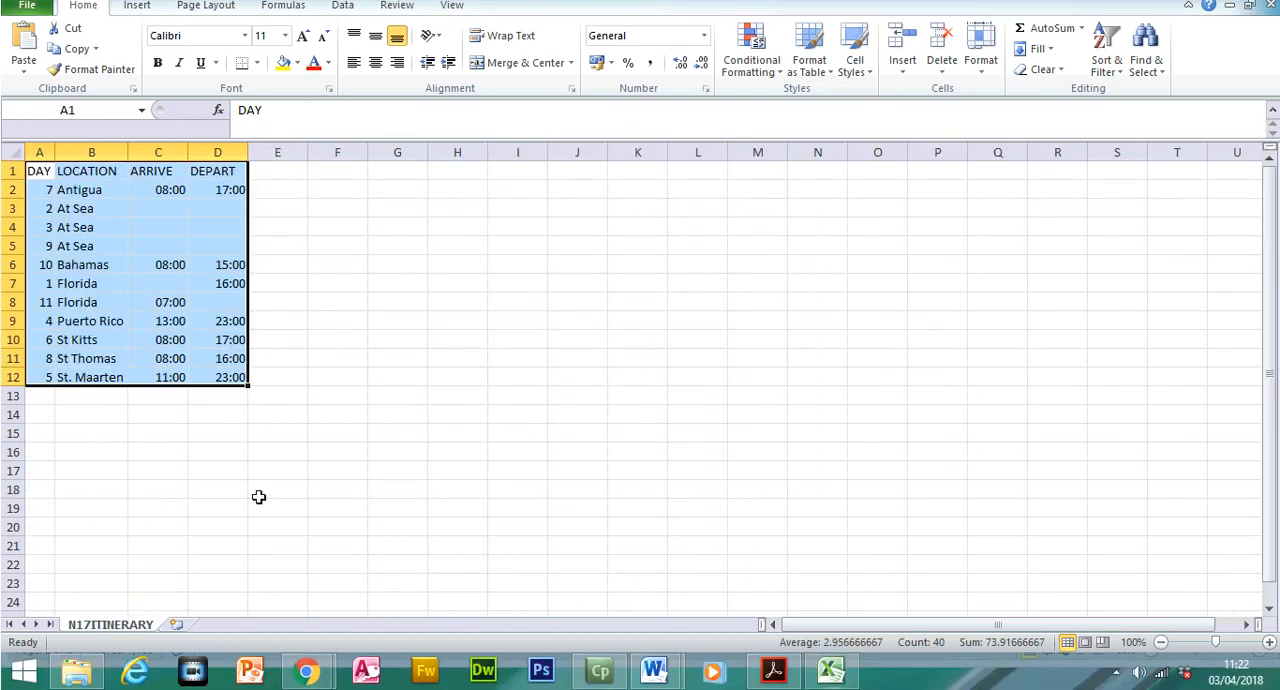
click(1268, 35)
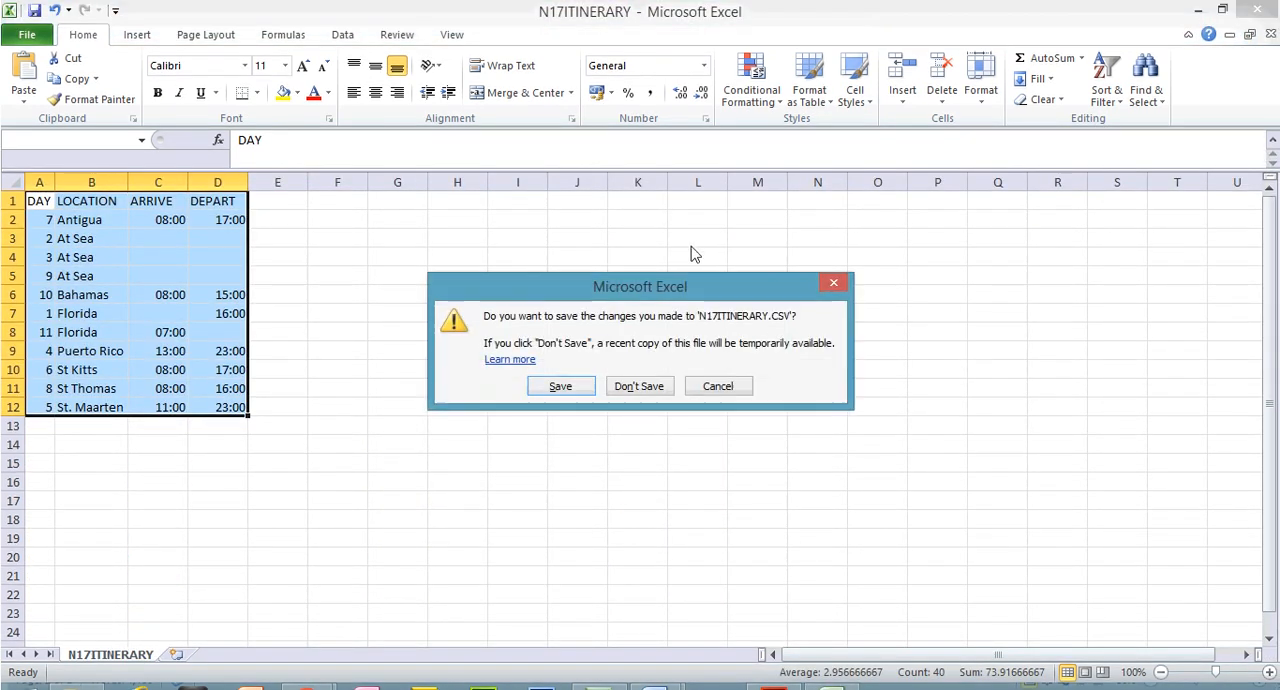
click(629, 386)
Open N17LINERS from the Source Files 2017 folder in a maximised window and fit its four columns to their contents
click(77, 670)
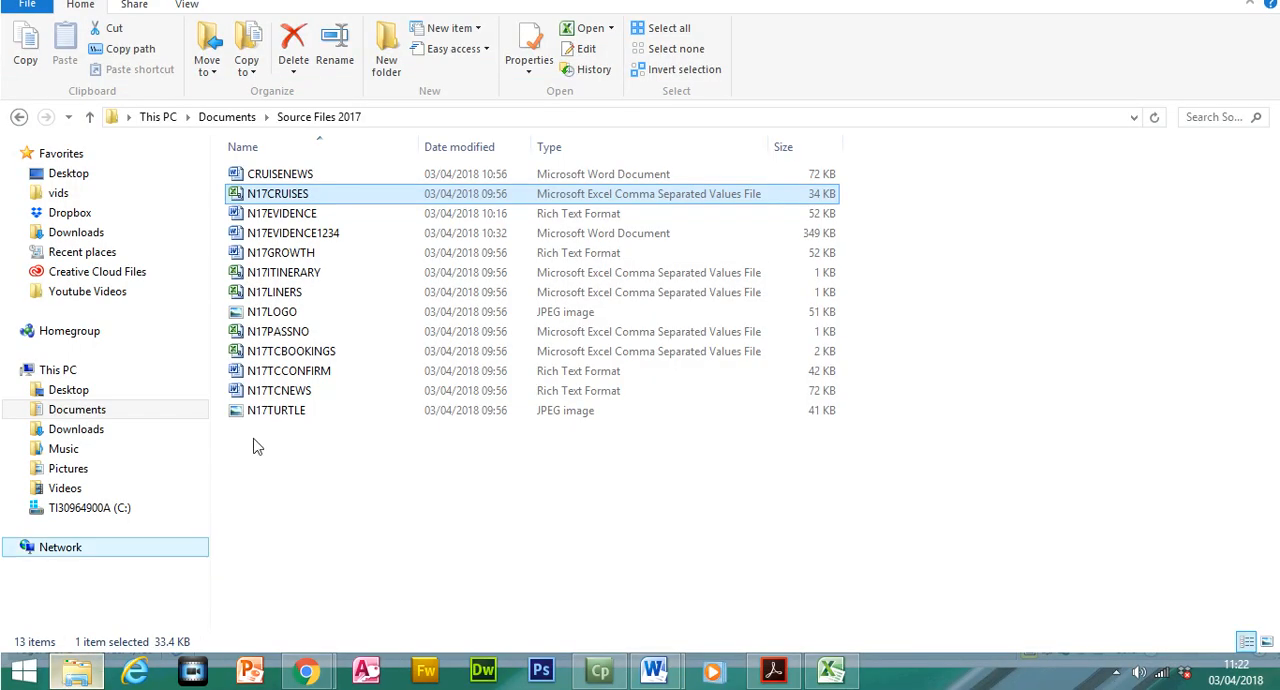
double_click(331, 327)
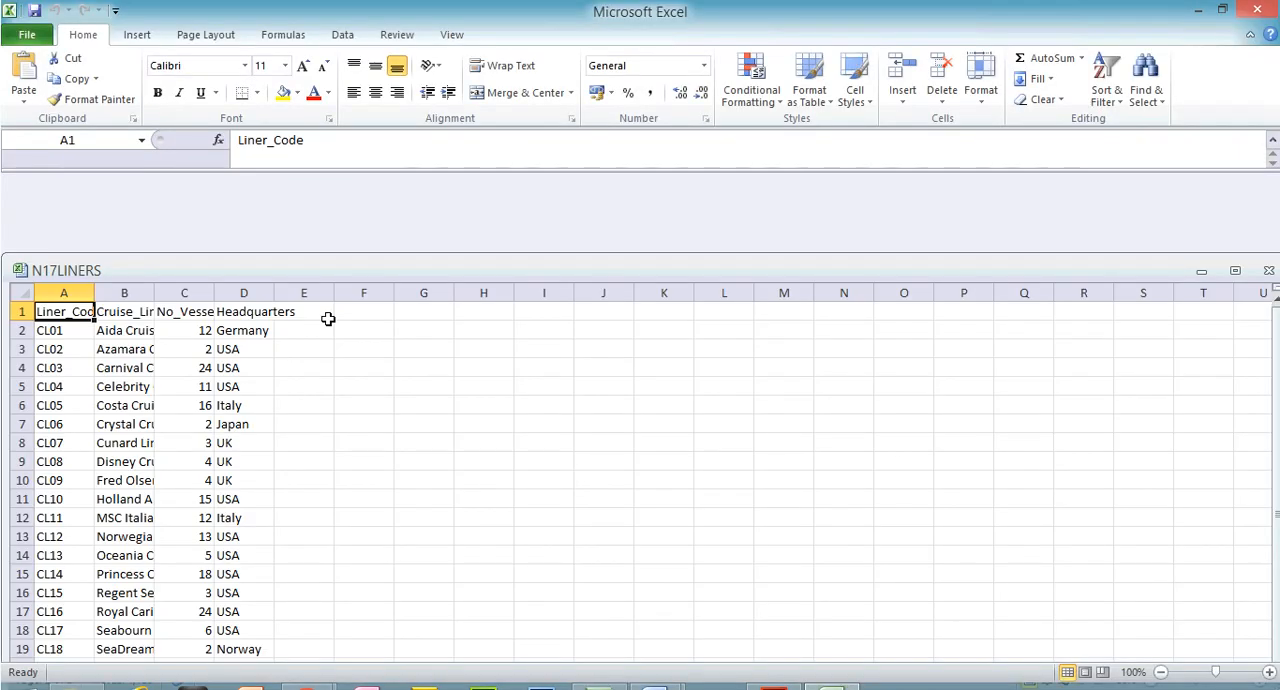
click(1235, 270)
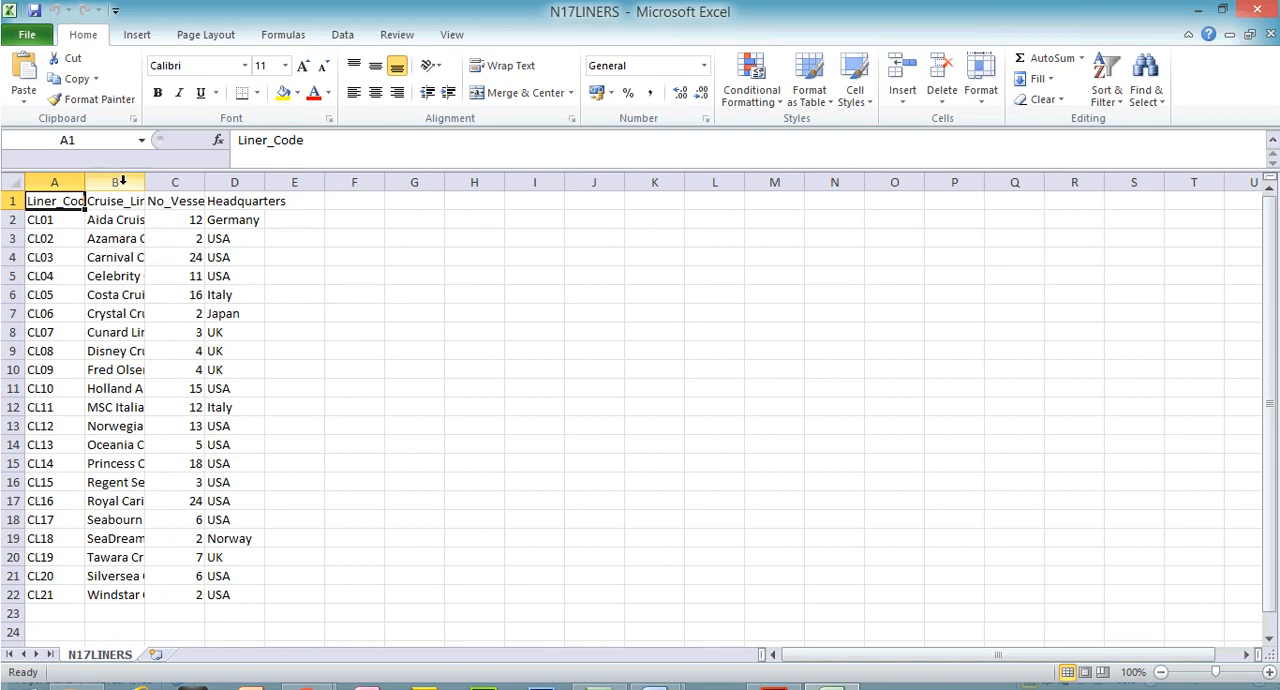
double_click(88, 182)
double_click(157, 182)
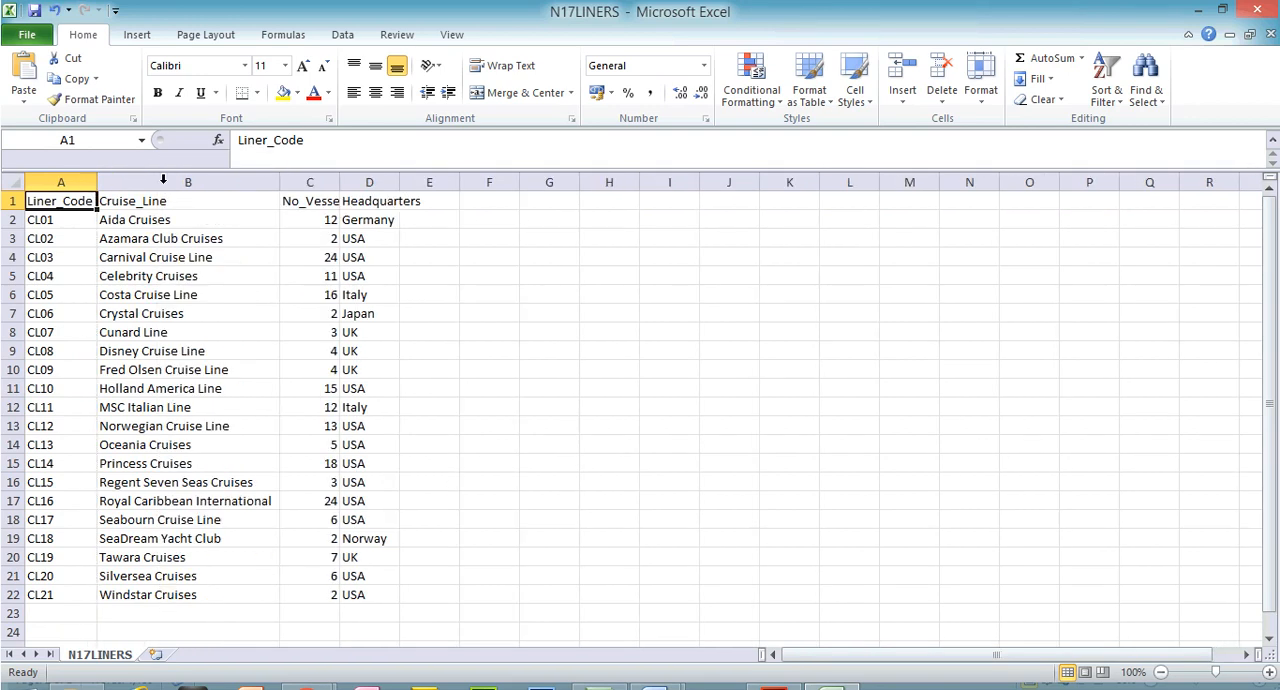
double_click(340, 182)
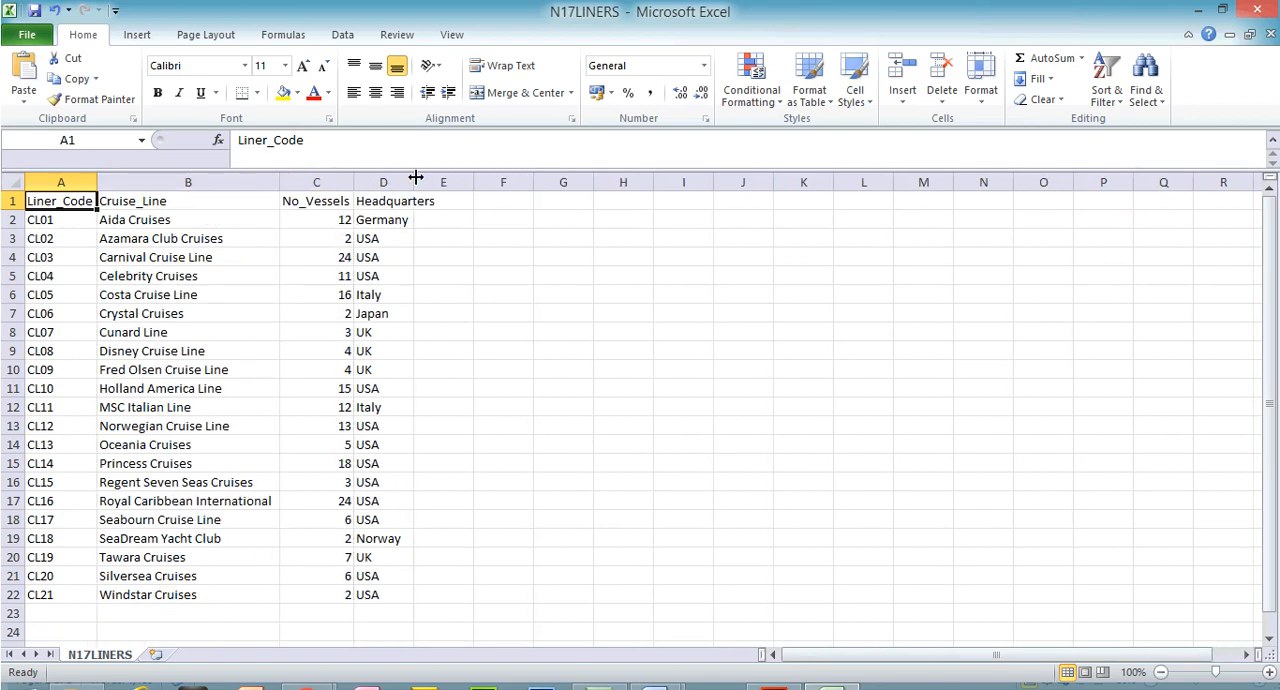
double_click(414, 182)
Examine the field names and cruise line records in N17LINERS and close the file without saving changes
drag(12, 201, 52, 537)
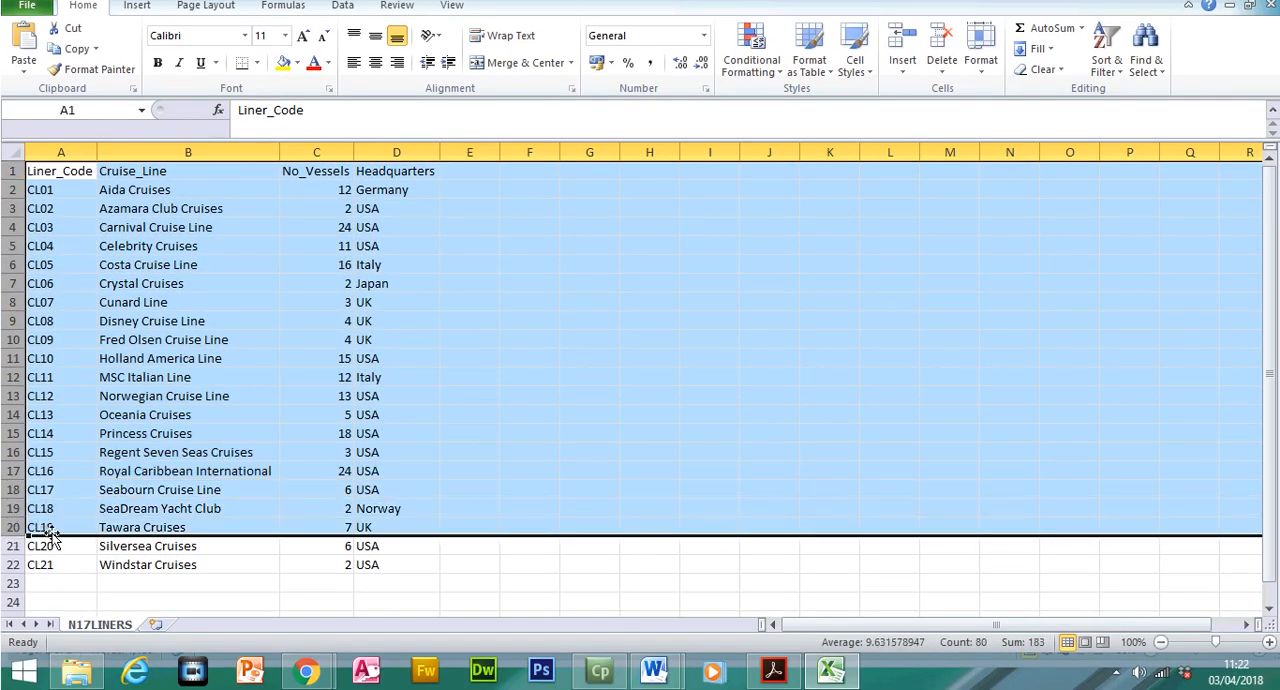
click(597, 378)
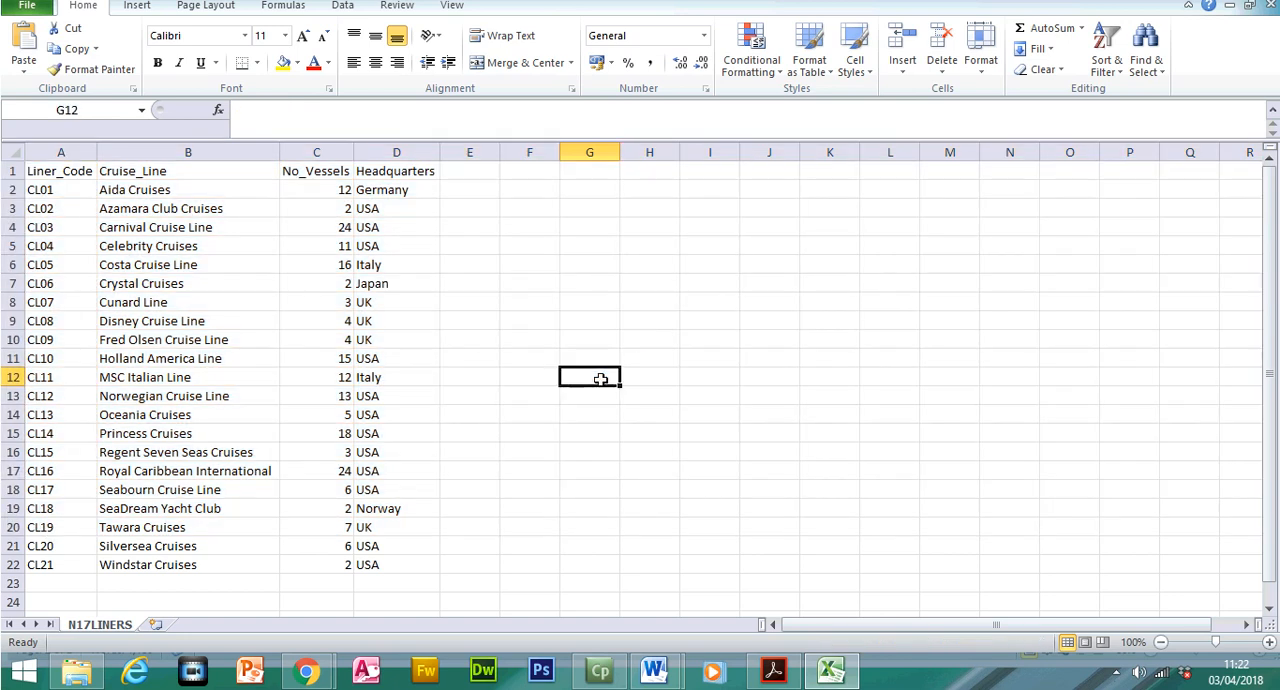
click(1270, 34)
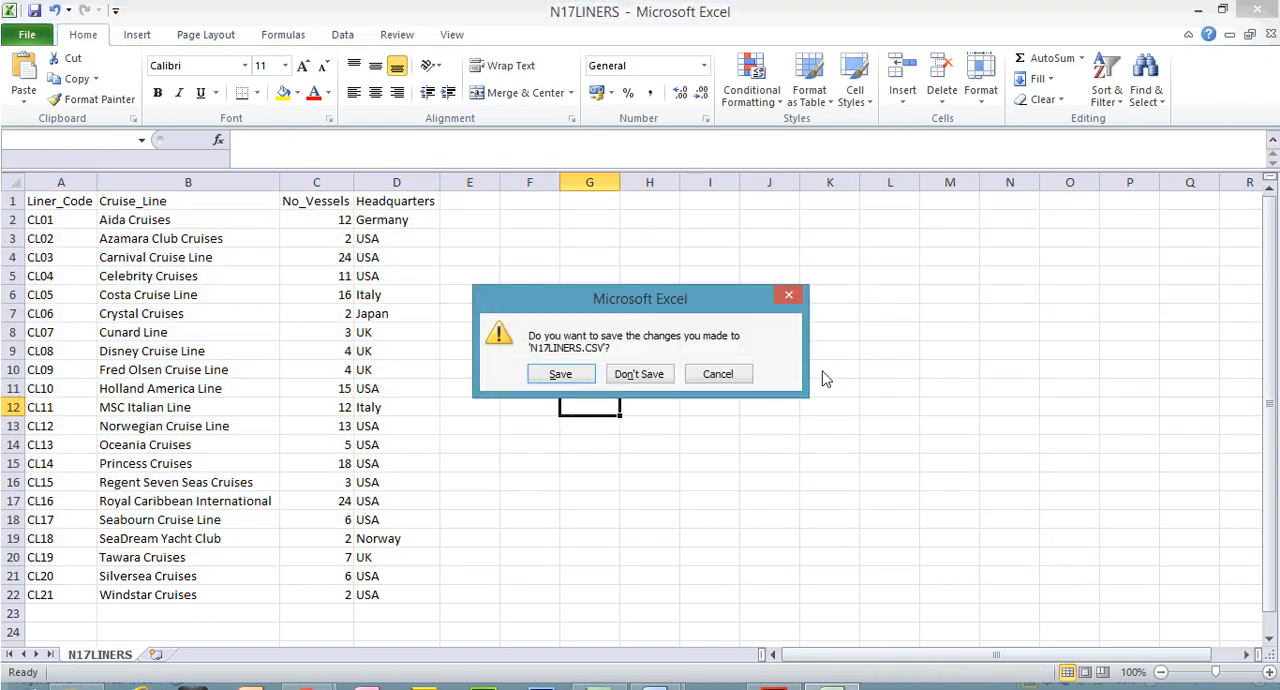
click(631, 374)
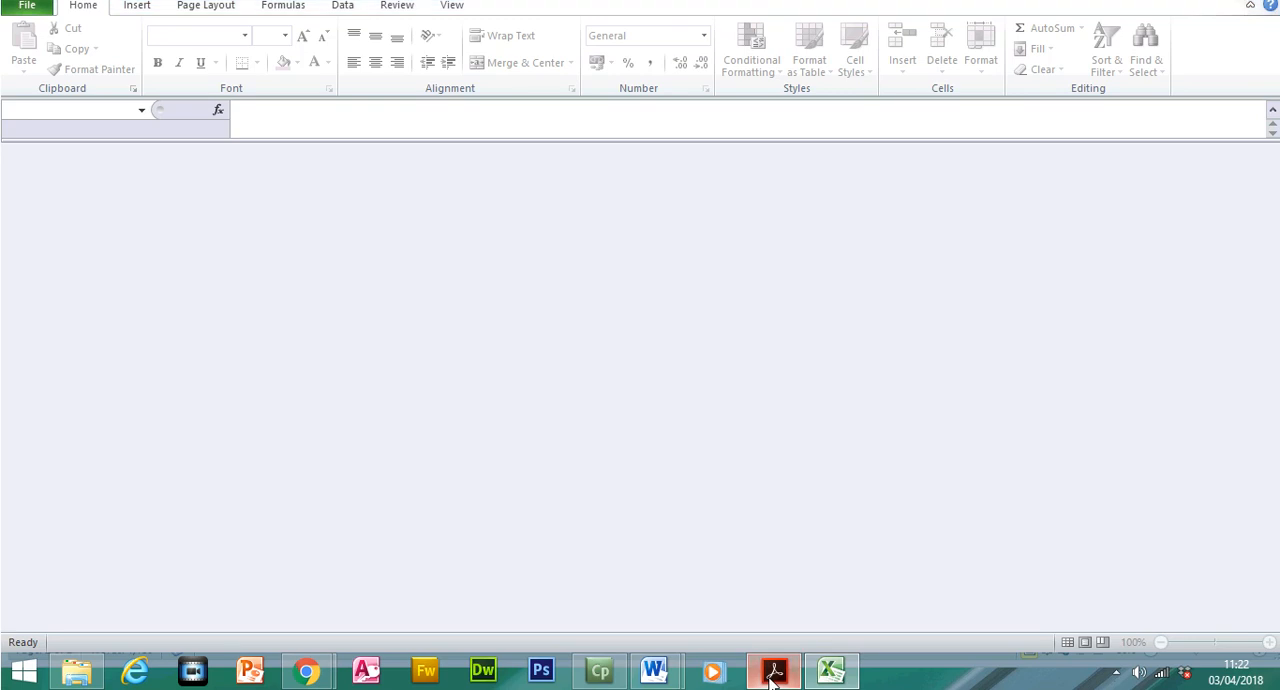
Switch to the question paper in Acrobat Reader, highlight the instruction to examine the data files, and select "Using a suitable database package"
click(773, 670)
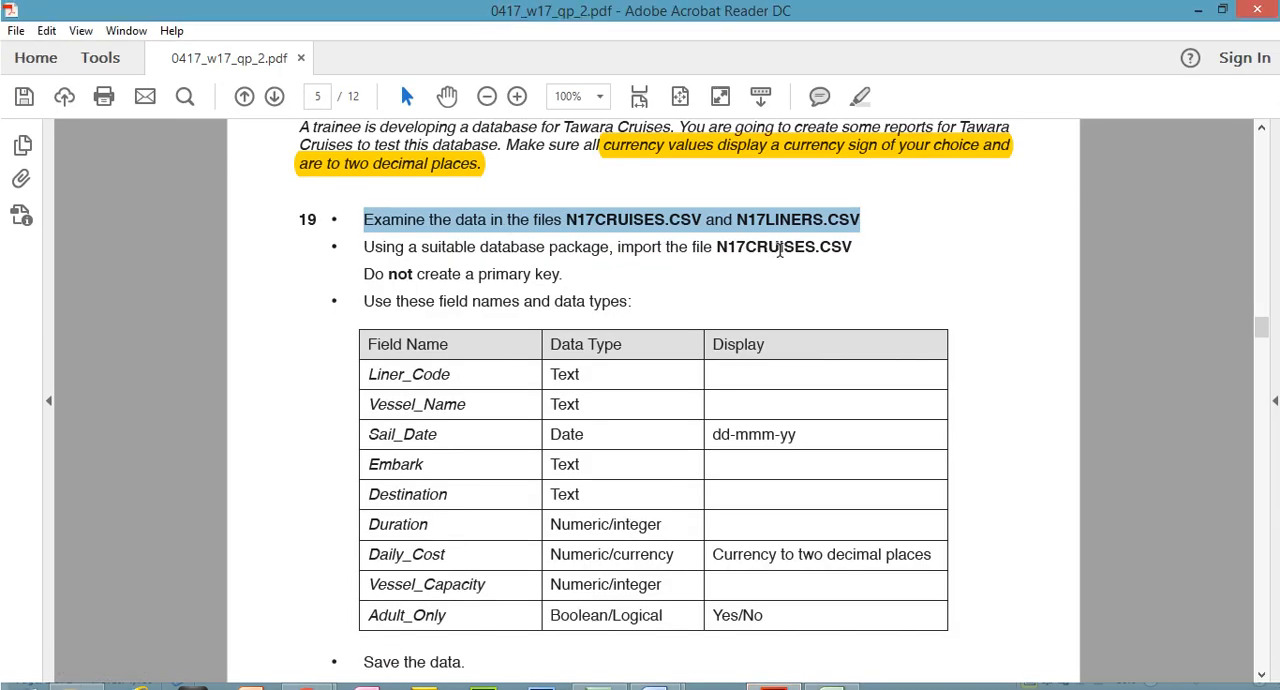
click(861, 97)
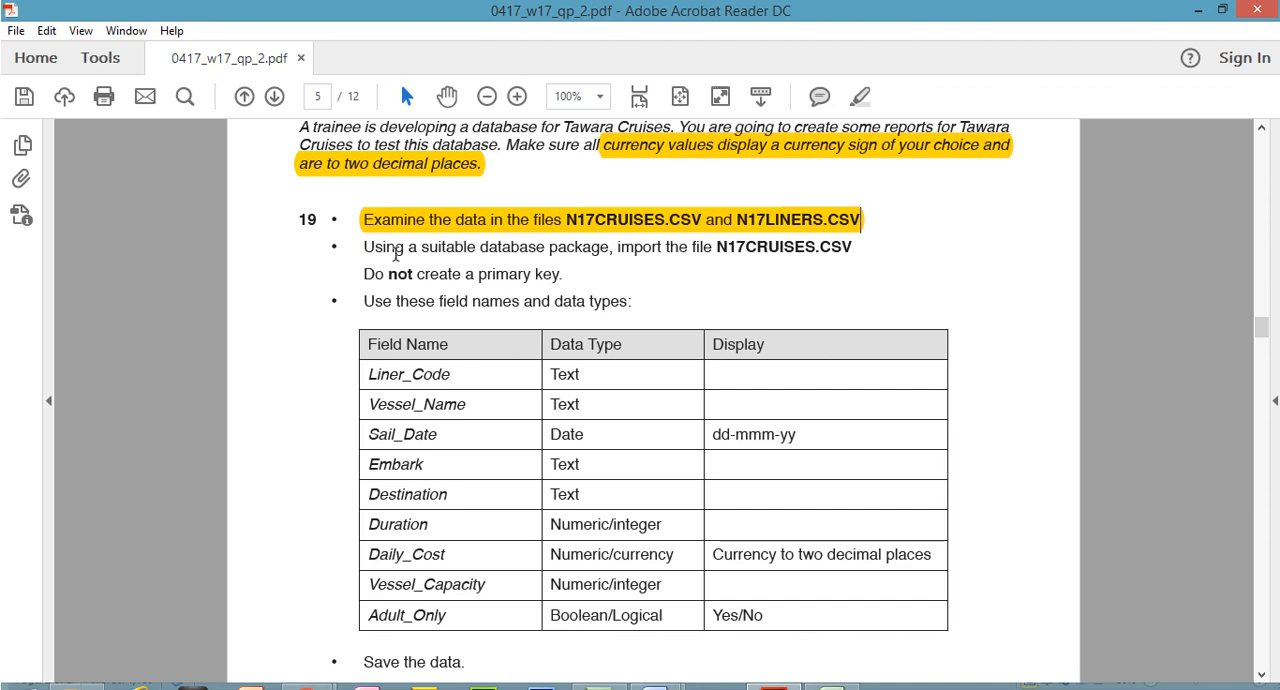
drag(364, 247, 609, 248)
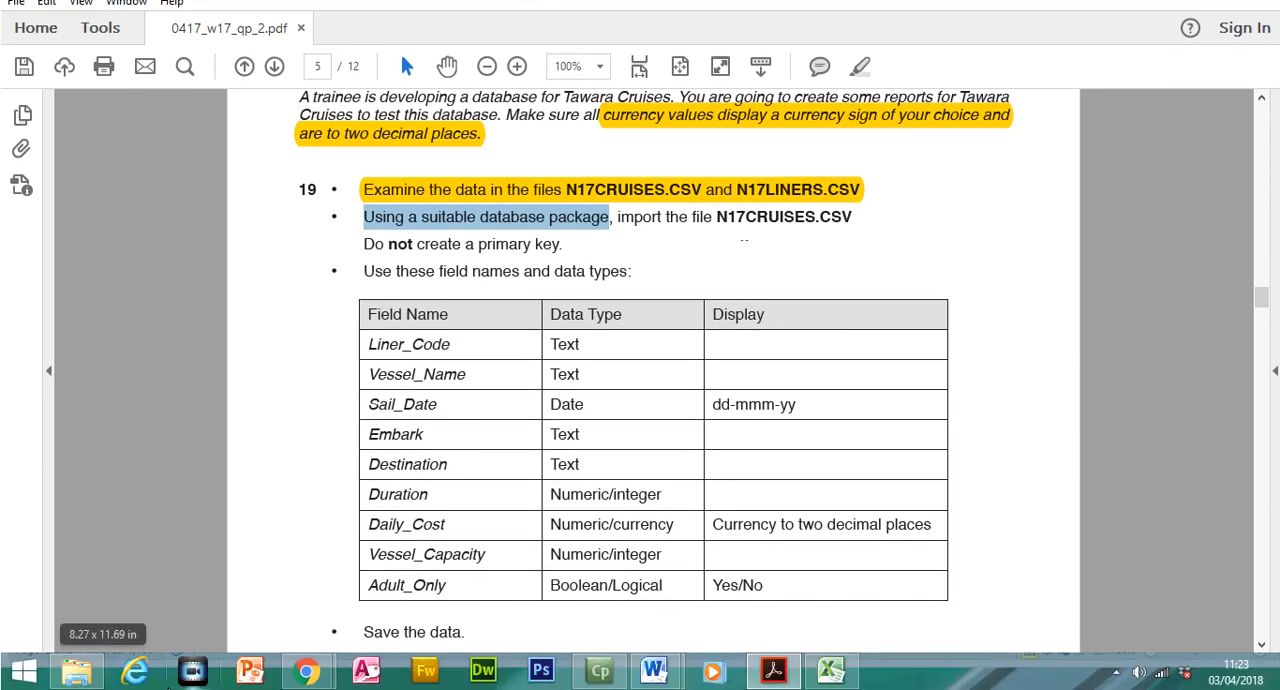
Create a new Microsoft Access database named Nov2017 in the Source Files 2017 folder
click(77, 670)
click(340, 504)
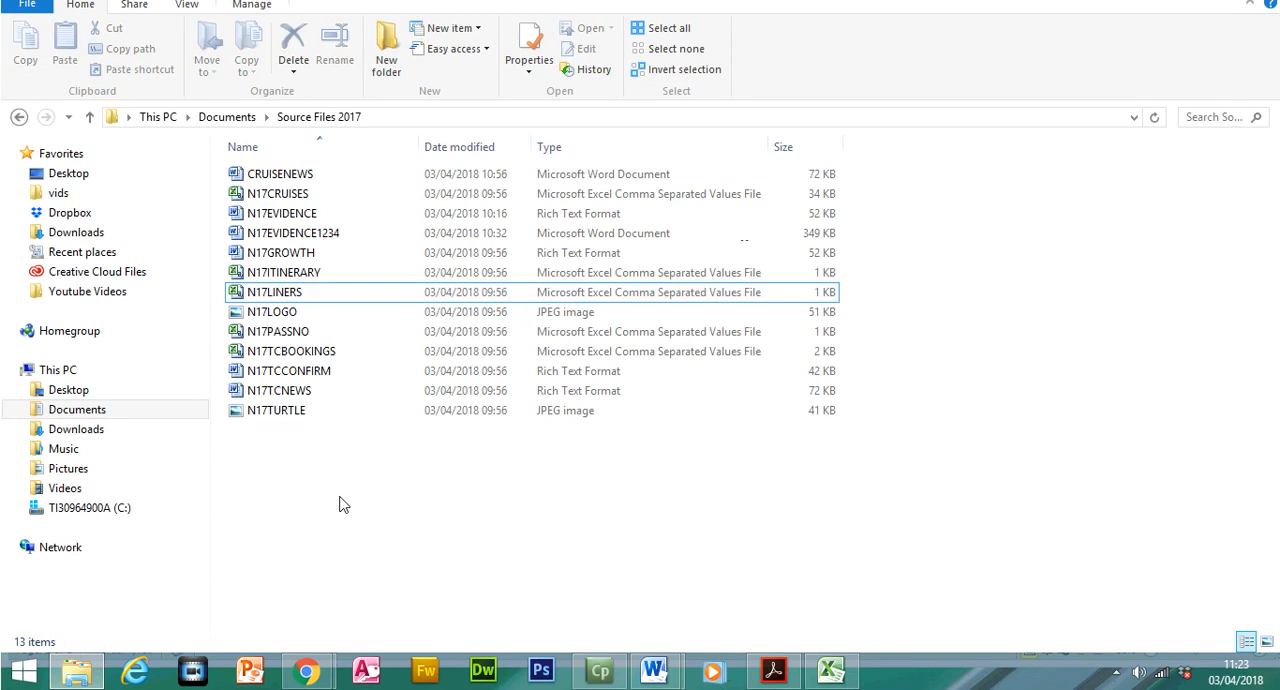
right_click(340, 503)
mouse_move(414, 458)
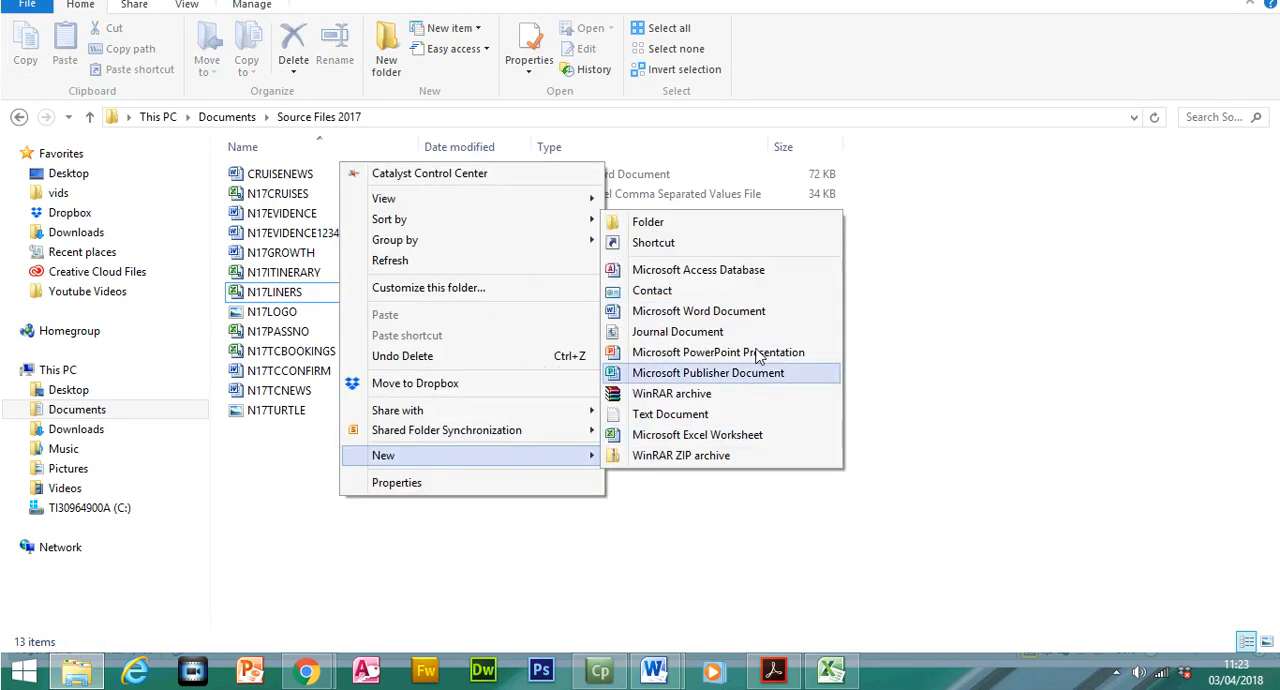
click(730, 278)
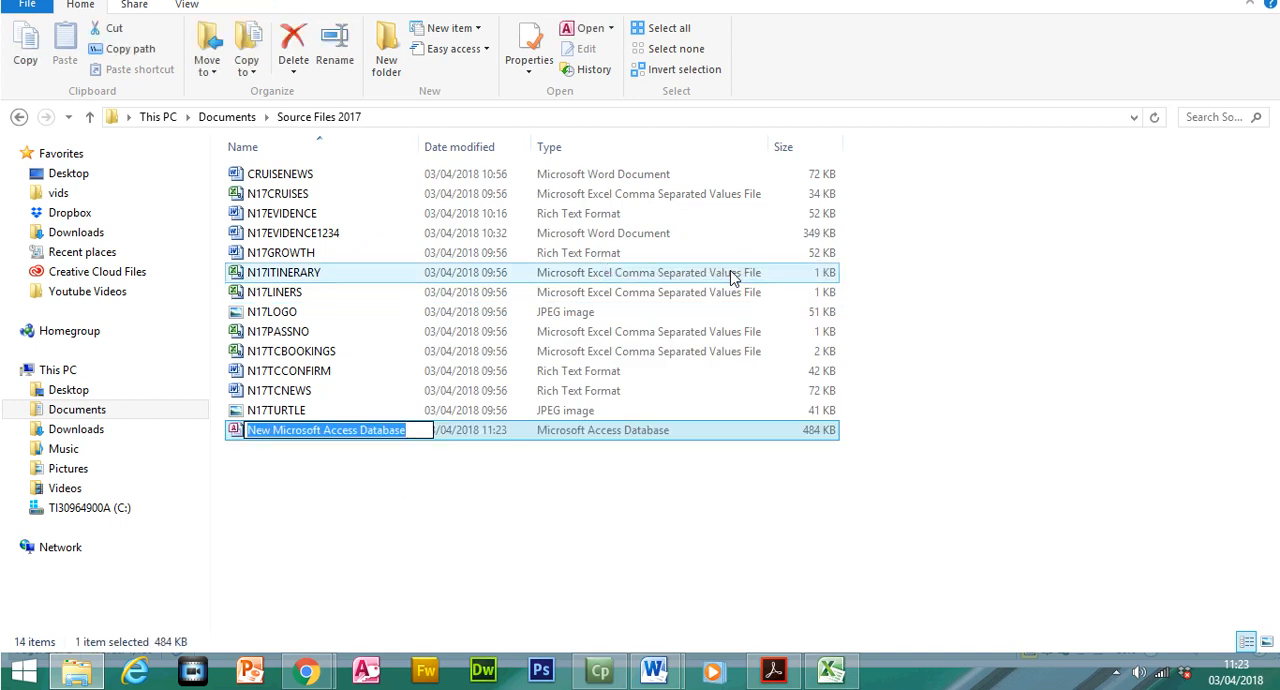
text(Nov2017)
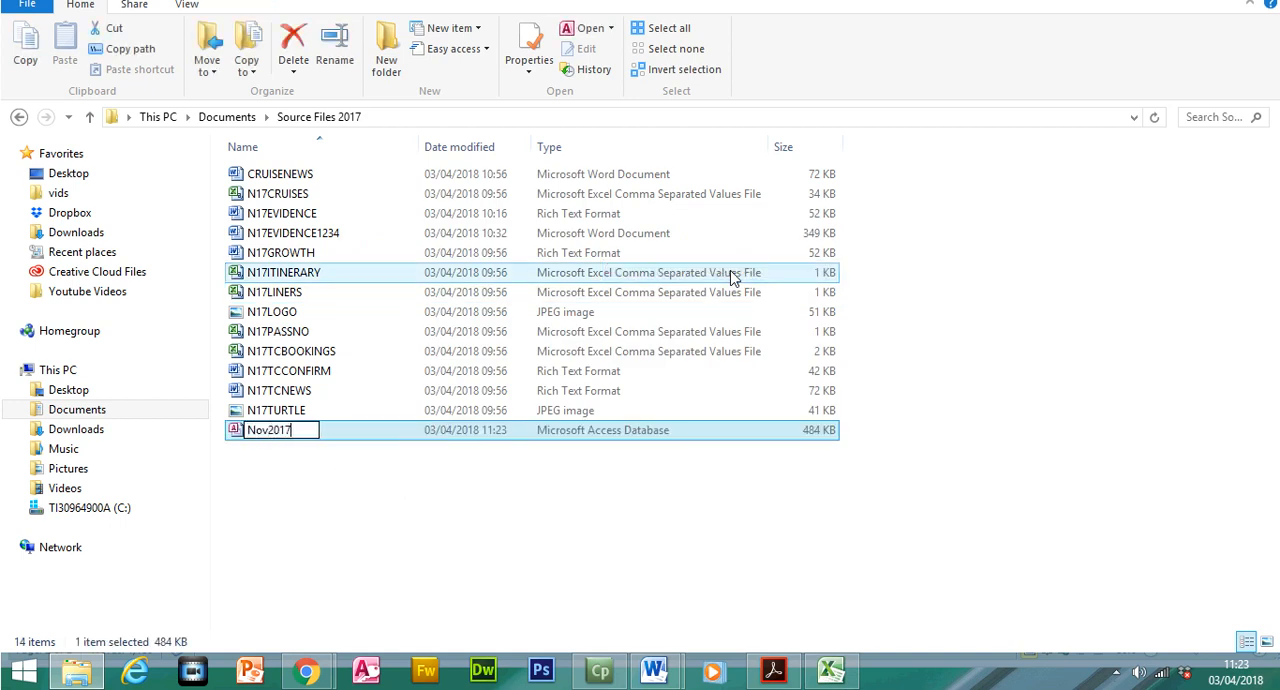
click(431, 478)
Open the Nov2017 database maximised with its content enabled, and return to the question paper in Acrobat Reader
double_click(289, 432)
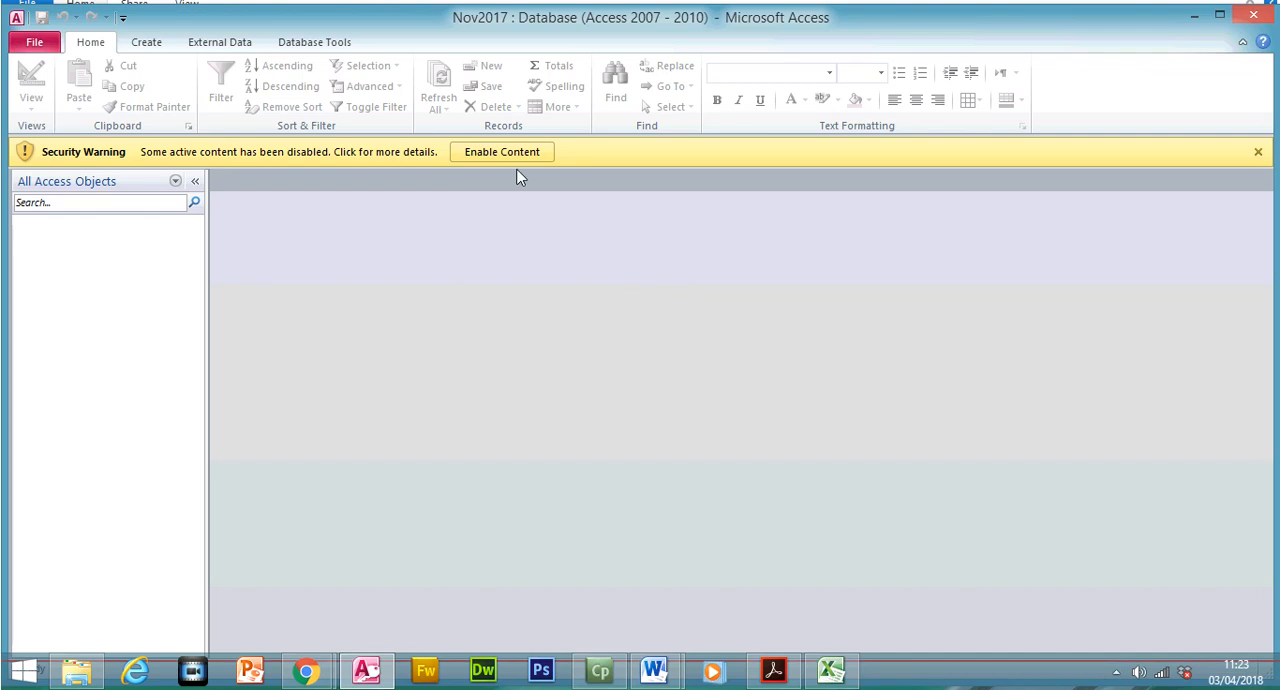
click(509, 145)
click(1220, 45)
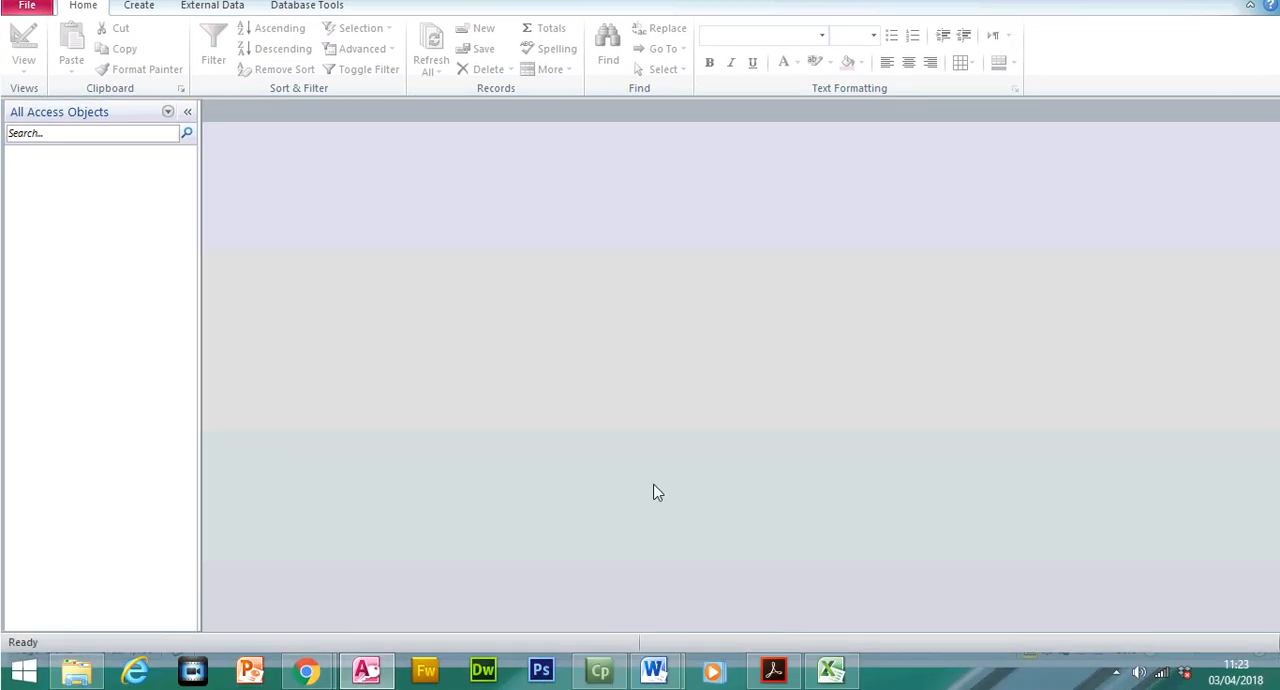
click(772, 670)
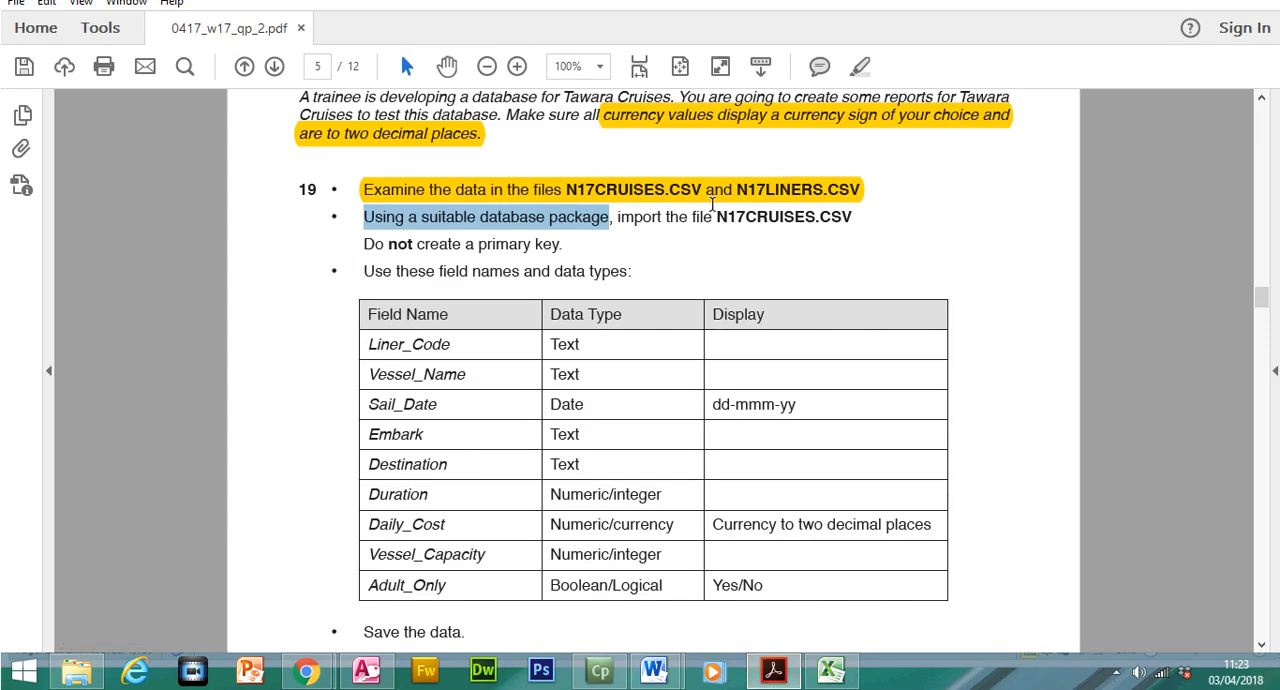
Highlight "import the file N17CRUISES.CSV" in the question paper and switch to the Nov2017 database in Access
drag(617, 247, 857, 248)
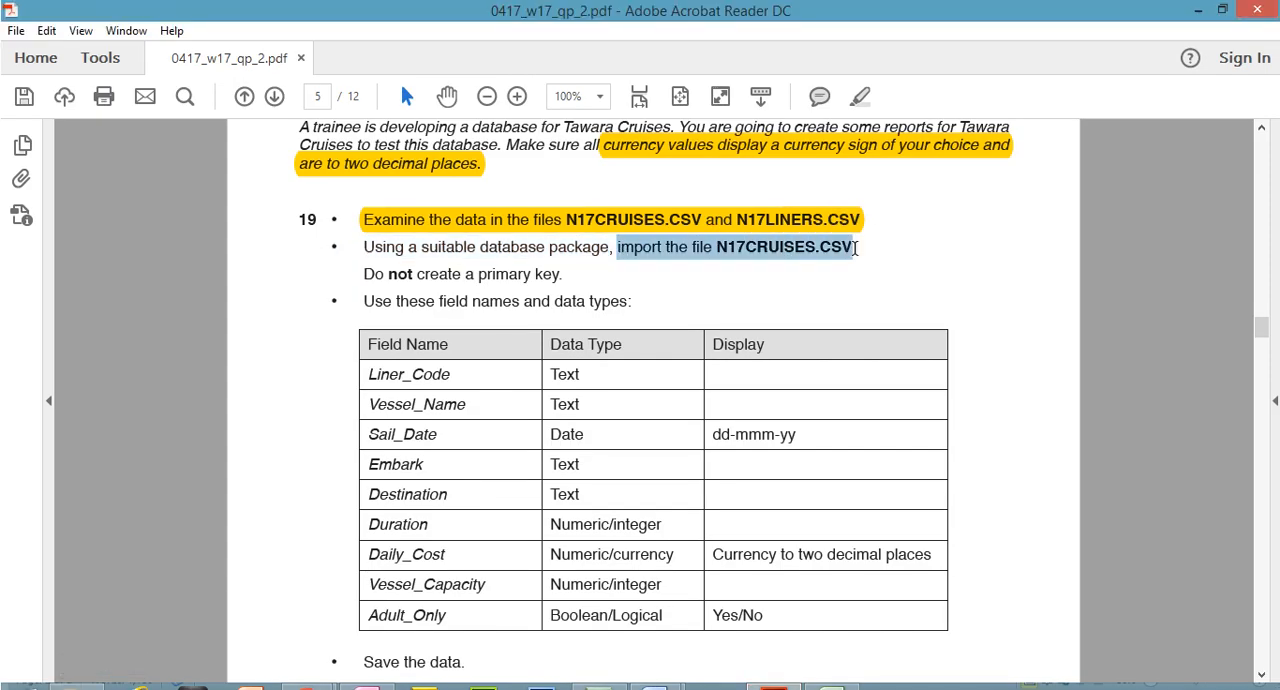
click(860, 96)
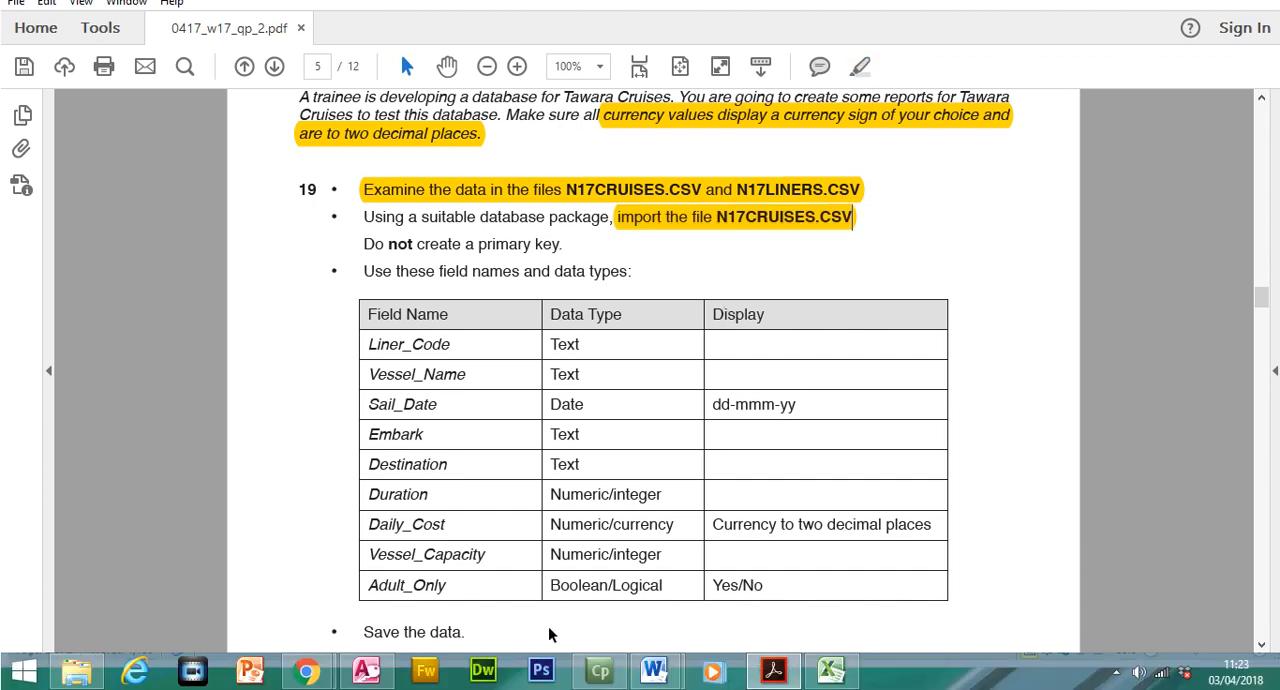
click(366, 670)
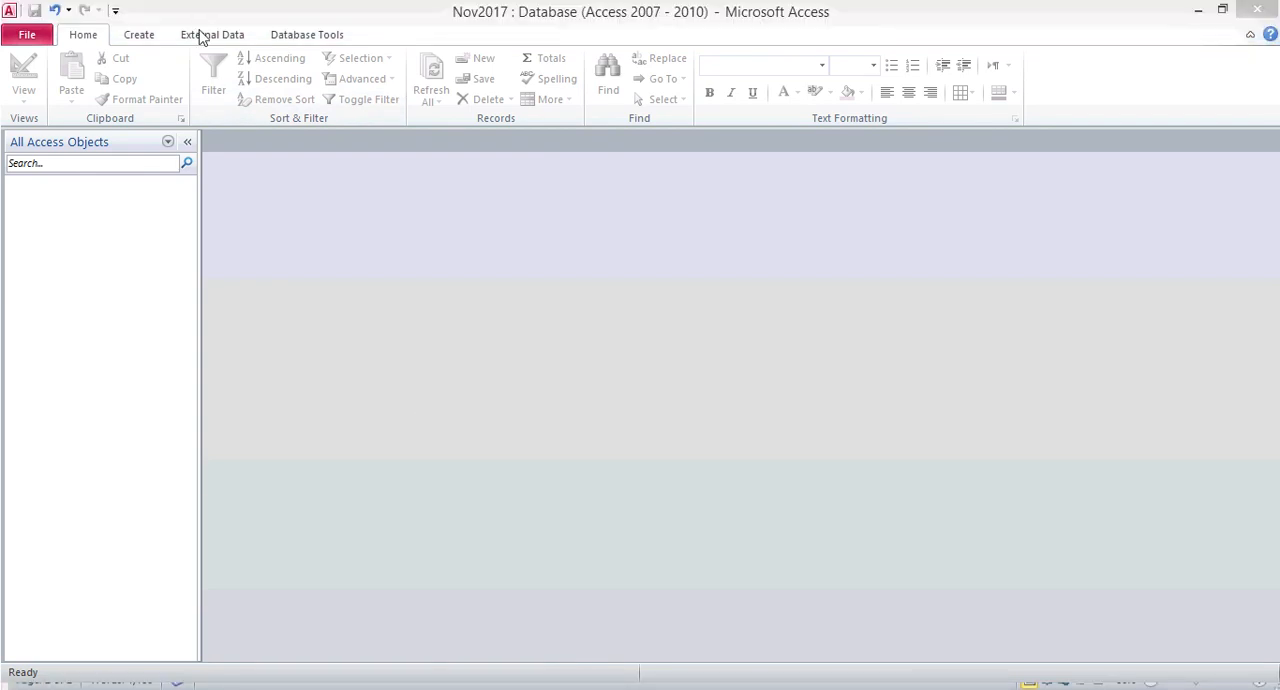
Start a text file import, browse the Source Files 2017 folder for the source, and check the required file name in the question paper
click(205, 38)
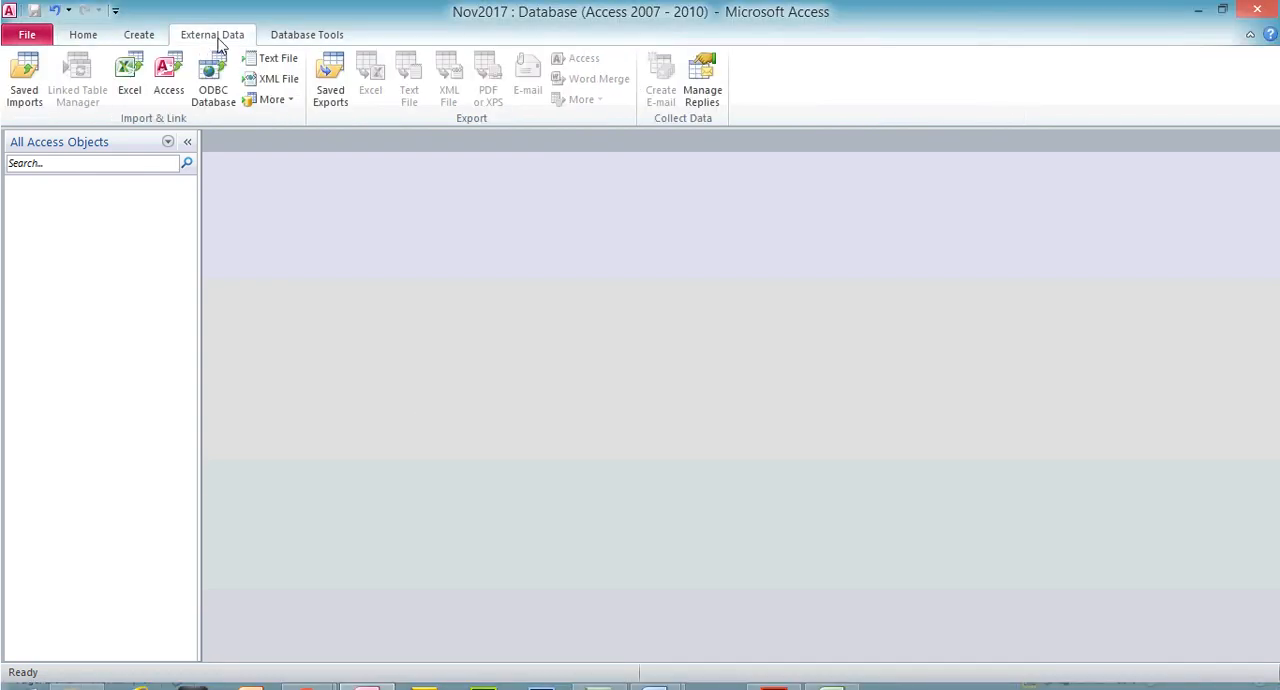
click(285, 62)
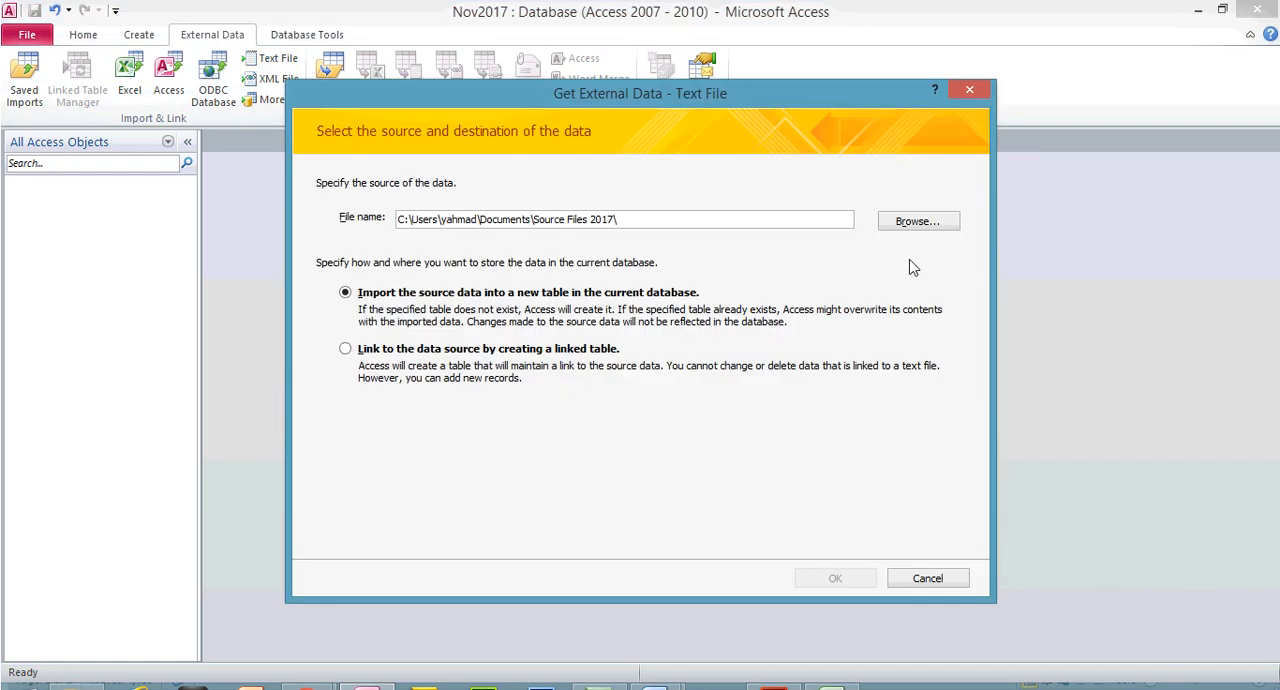
click(914, 224)
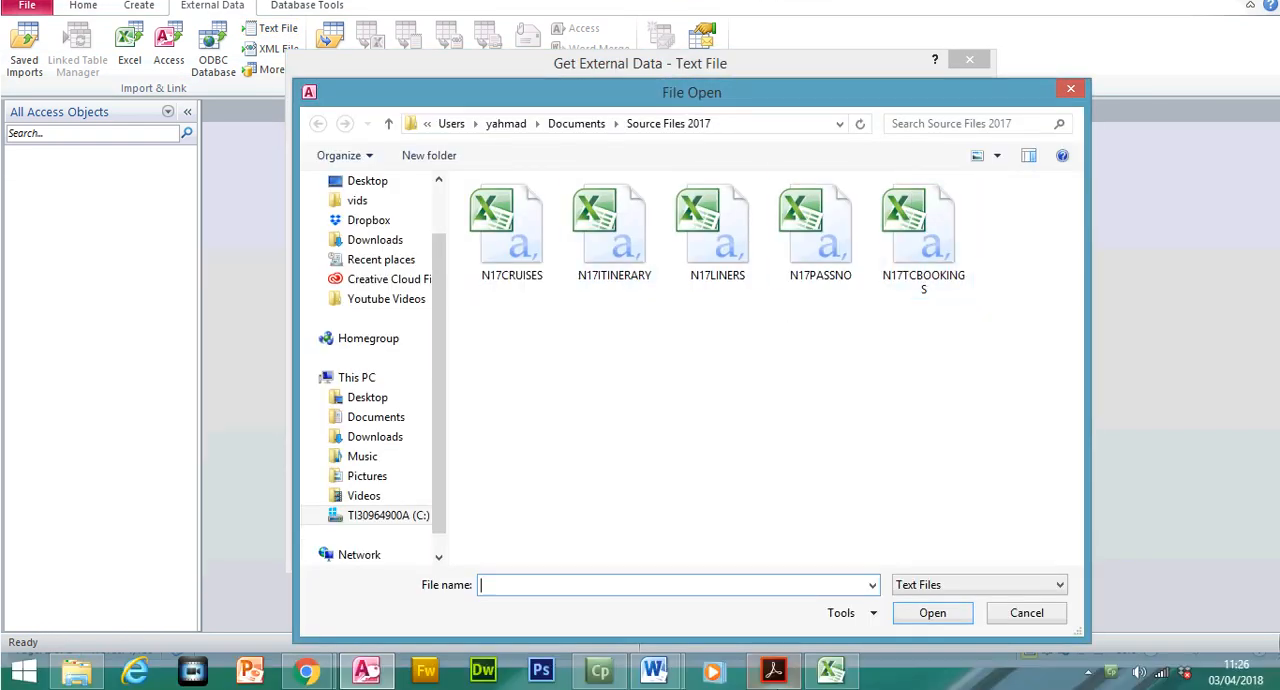
click(775, 671)
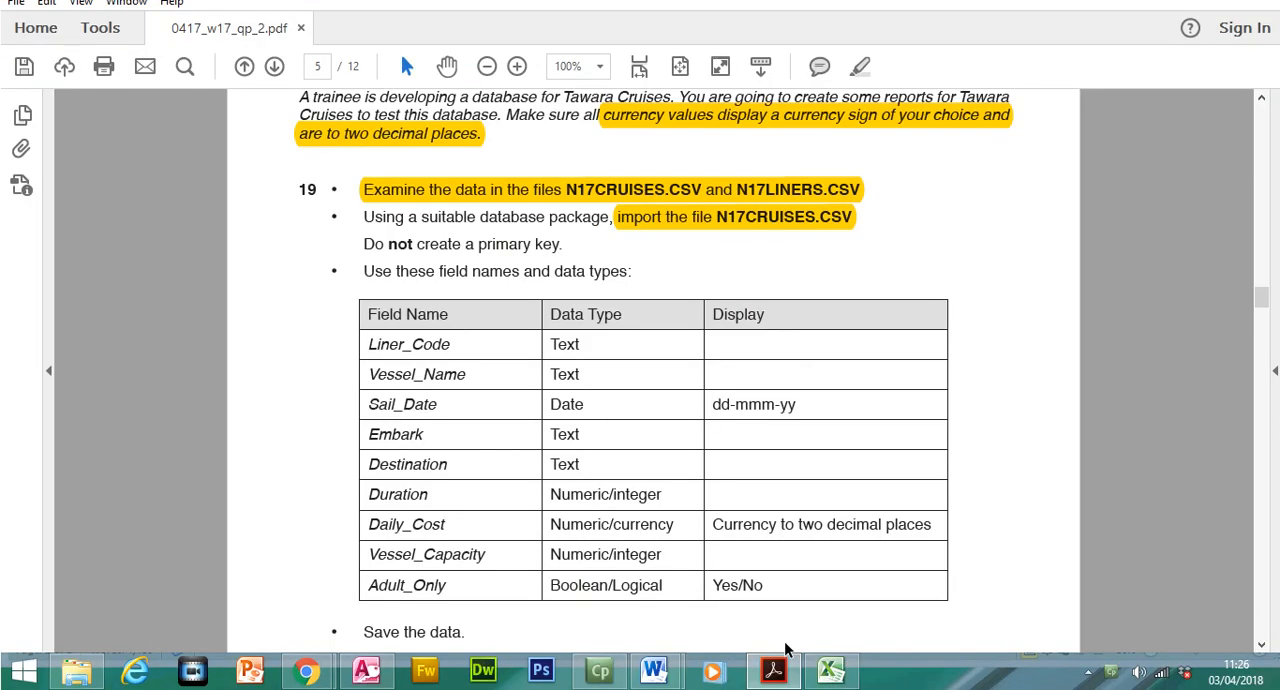
click(784, 684)
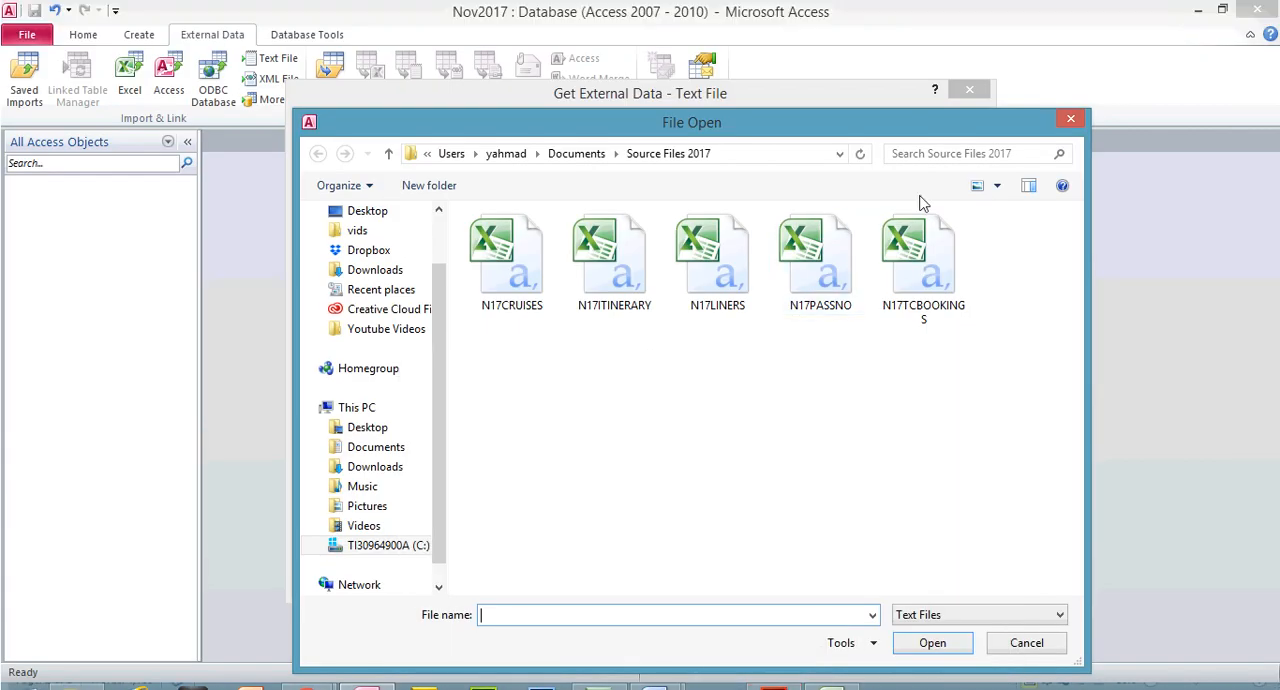
List the source files with details and choose N17CRUISES as the text file to import into a new table
click(998, 186)
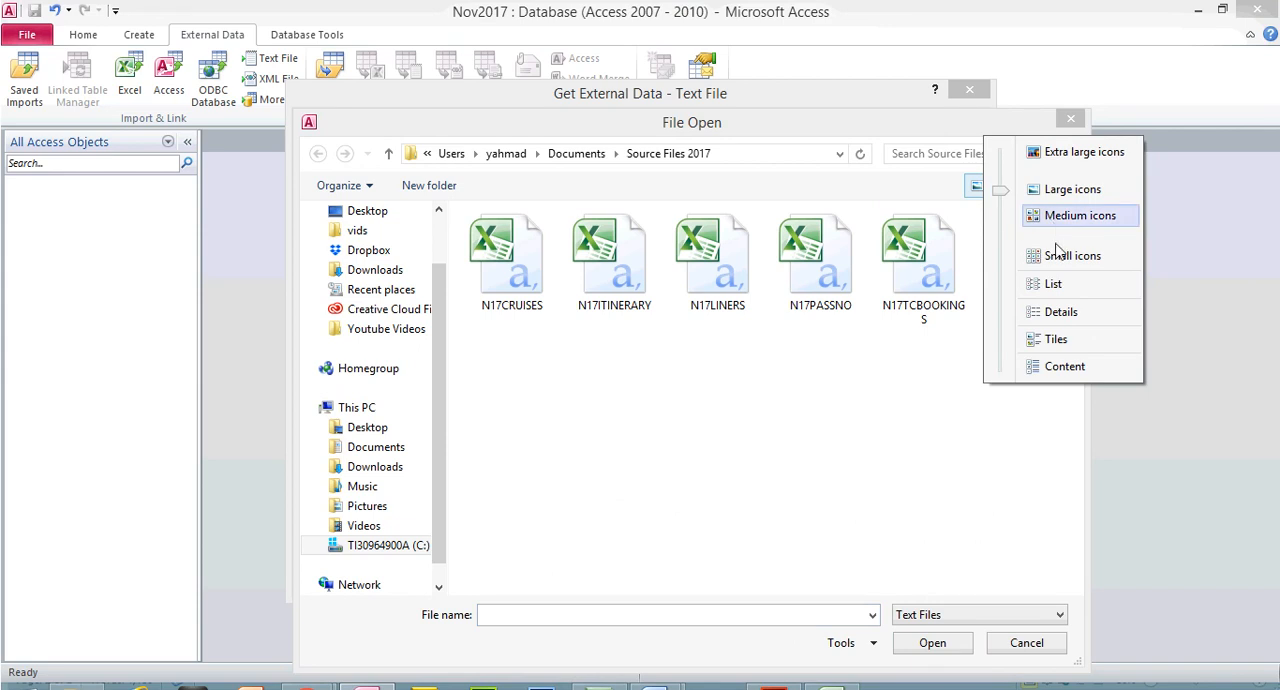
click(1060, 312)
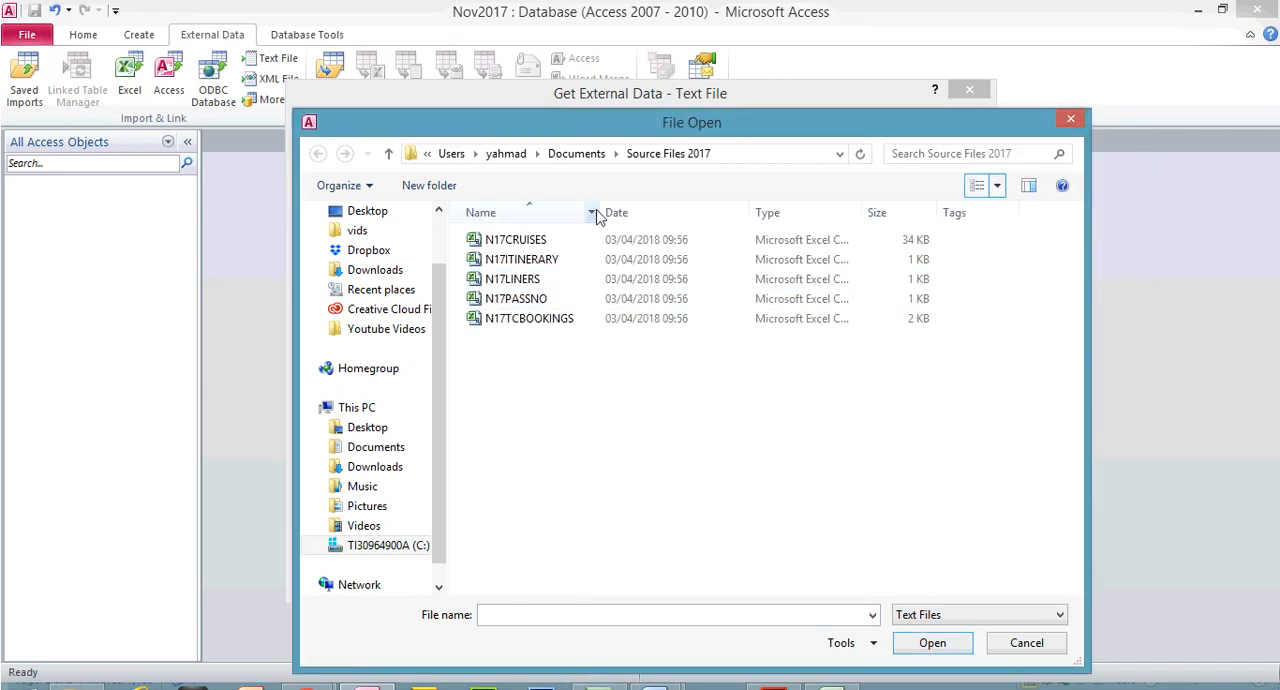
click(538, 246)
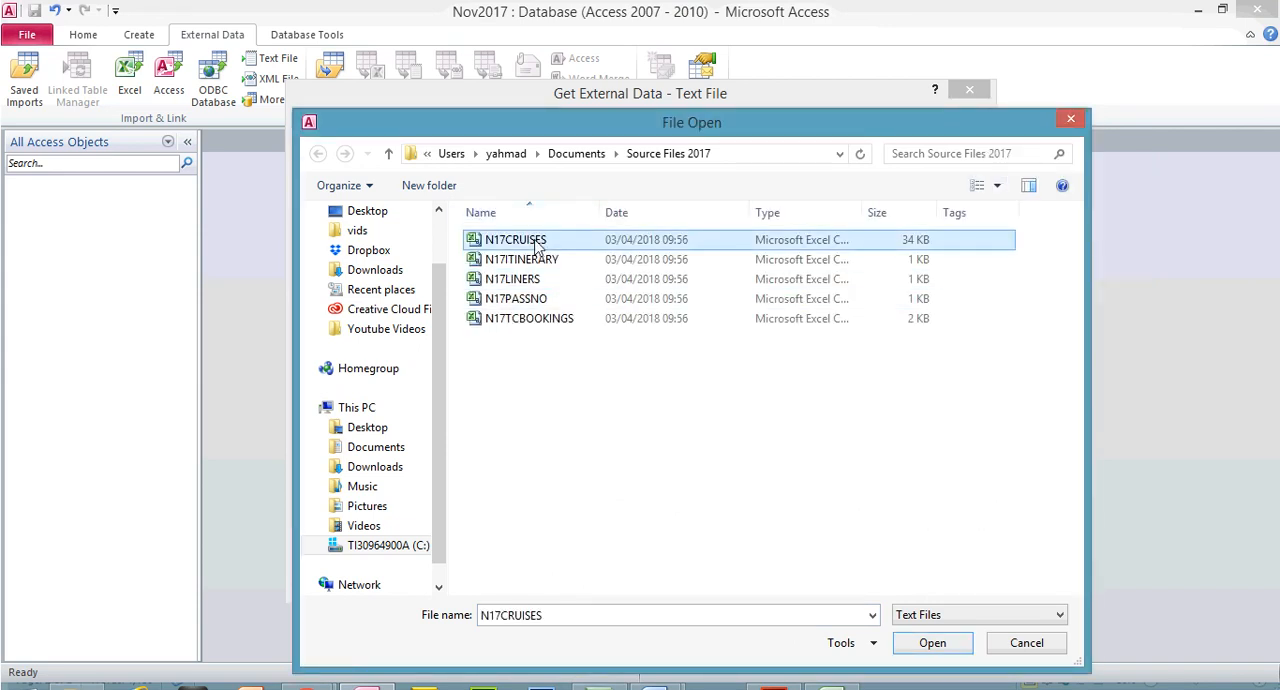
double_click(865, 212)
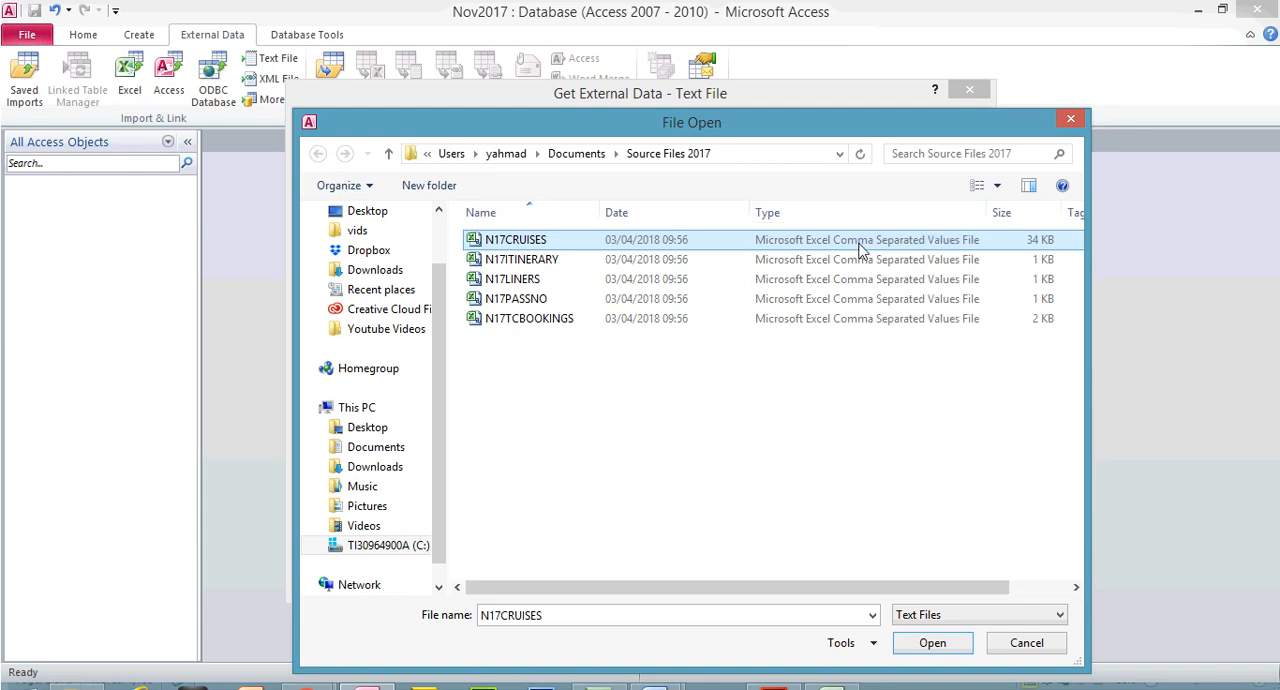
double_click(517, 240)
click(869, 545)
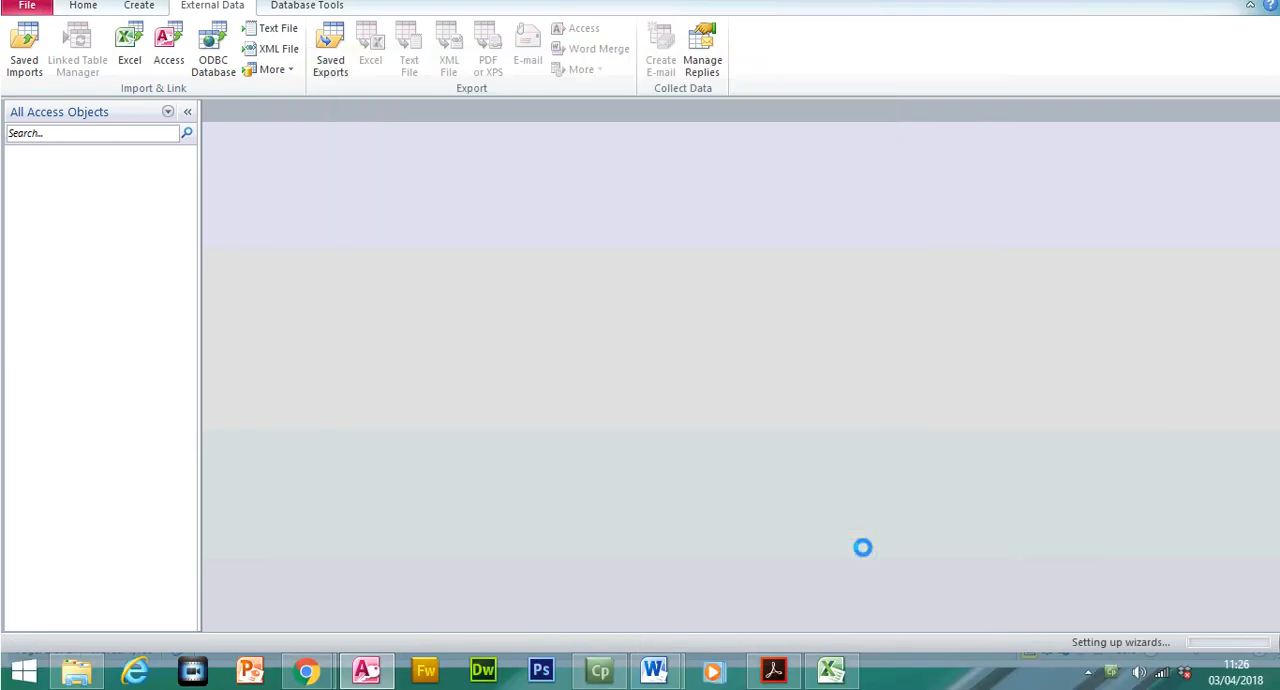
Set the import as comma-delimited with the first row containing field names, and open the advanced import specification to check the DMY date order
click(853, 507)
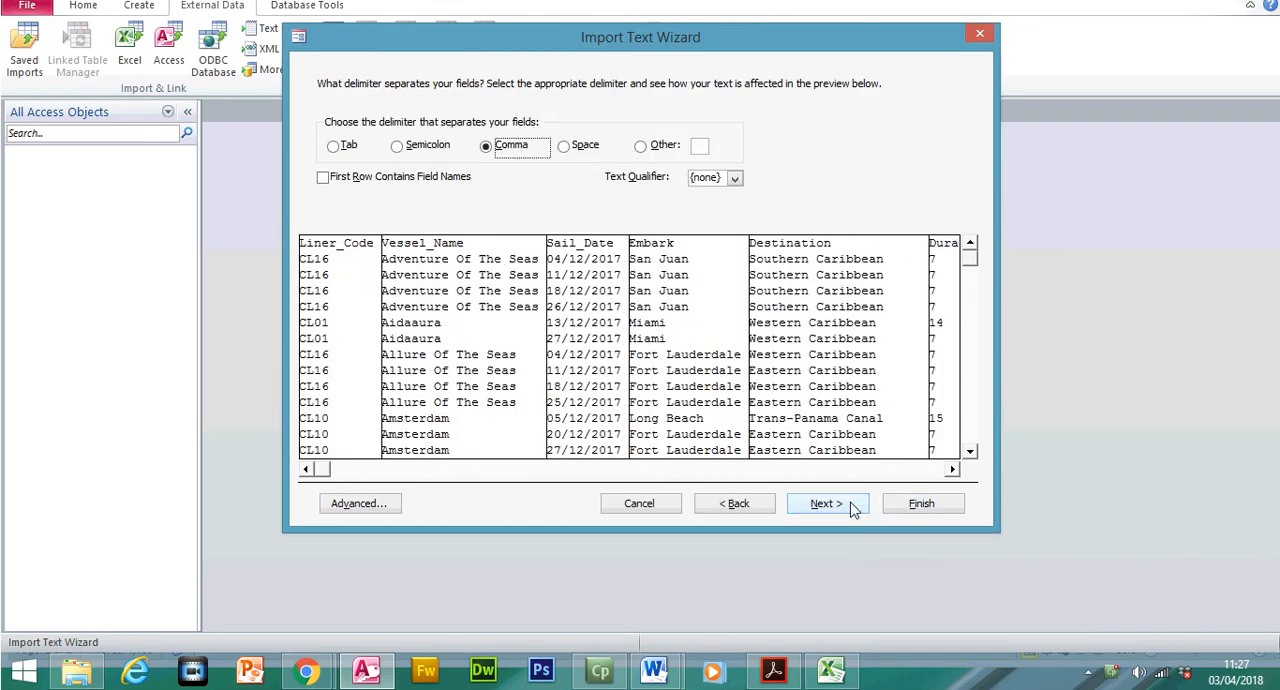
click(339, 219)
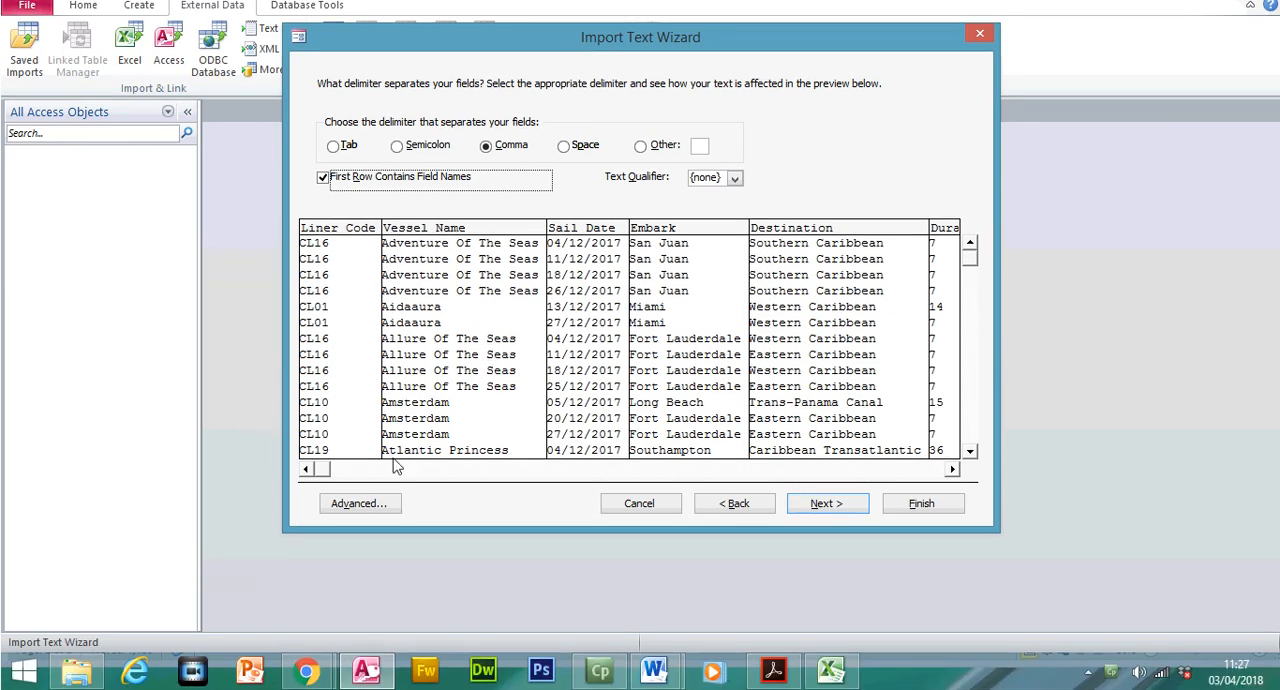
click(366, 539)
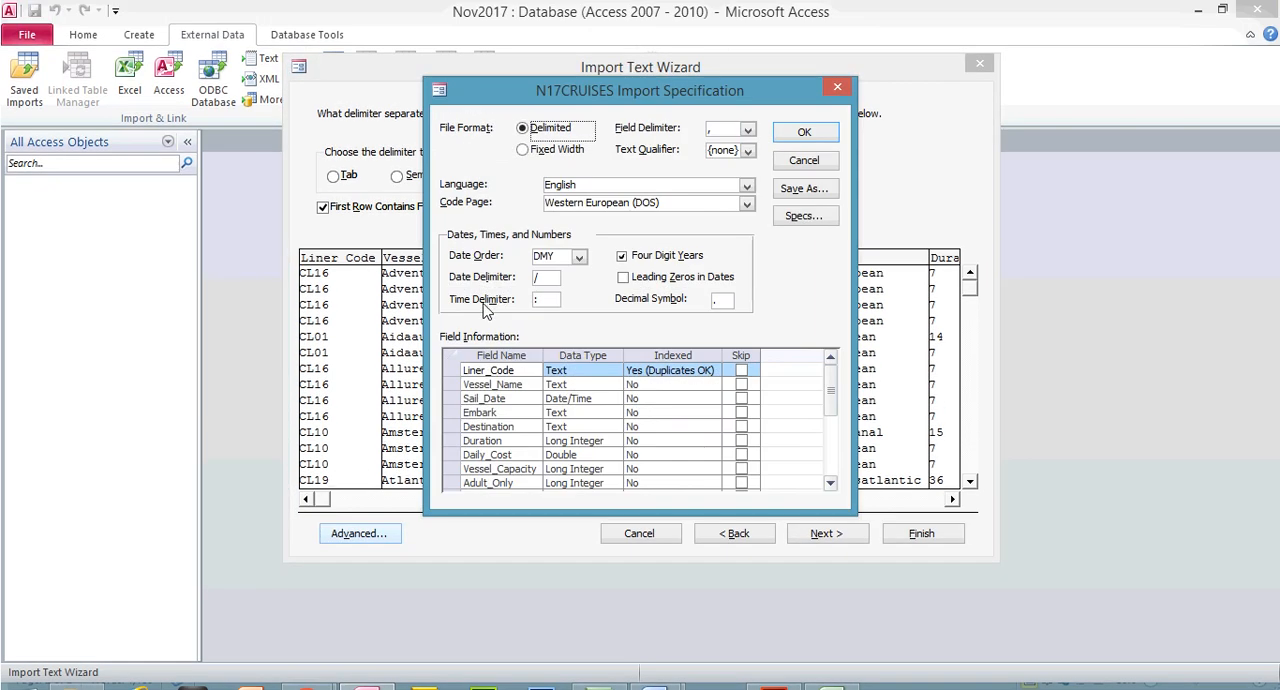
click(558, 256)
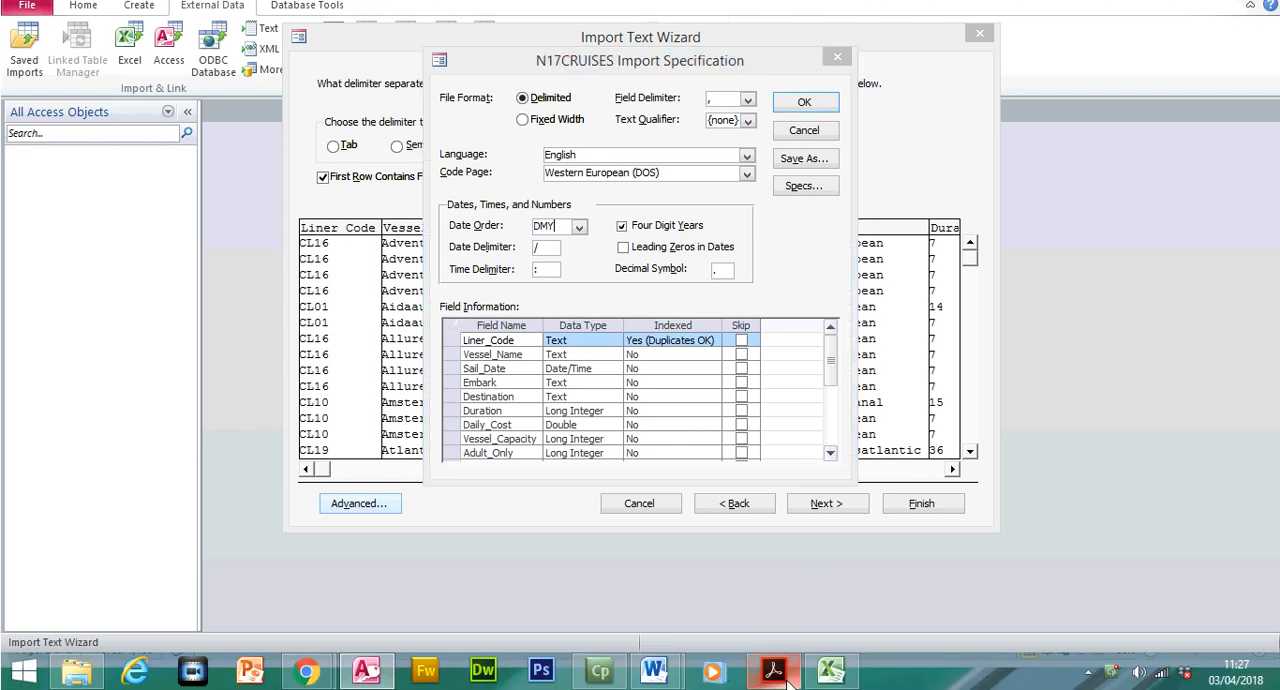
Read the primary key and data type instructions in the question paper and compare the Liner_Code and Vessel_Name types with the import specification
click(773, 688)
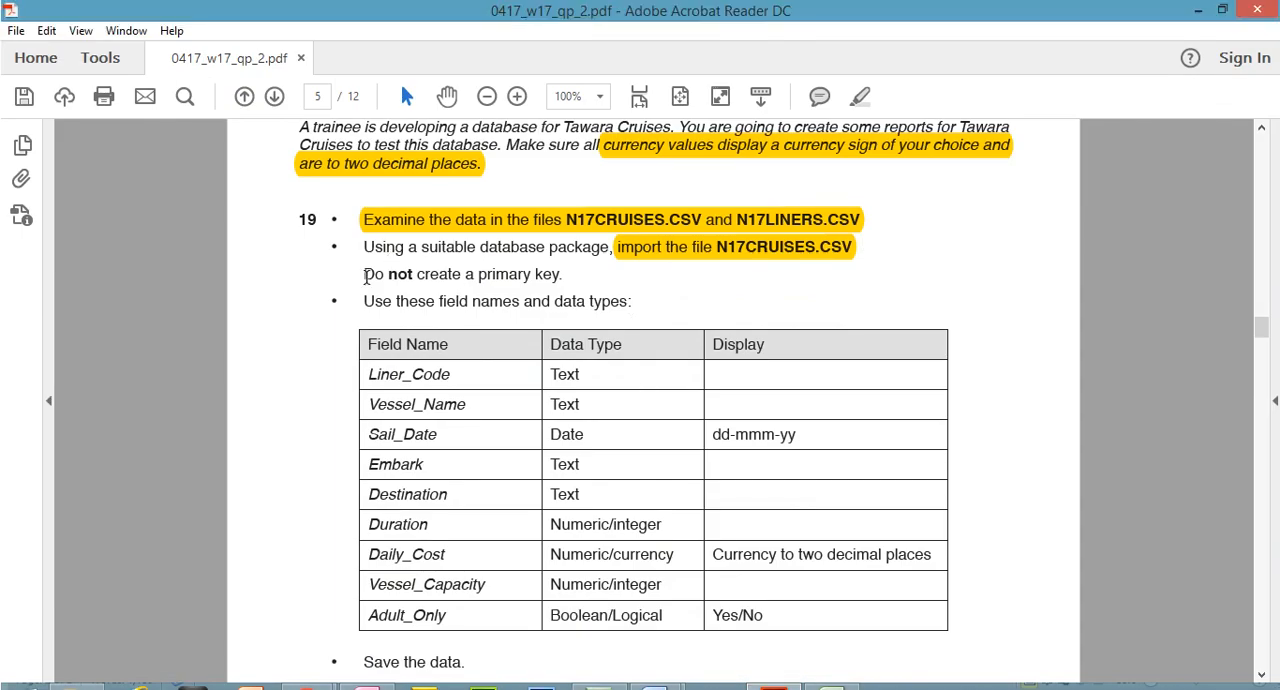
drag(366, 277, 547, 274)
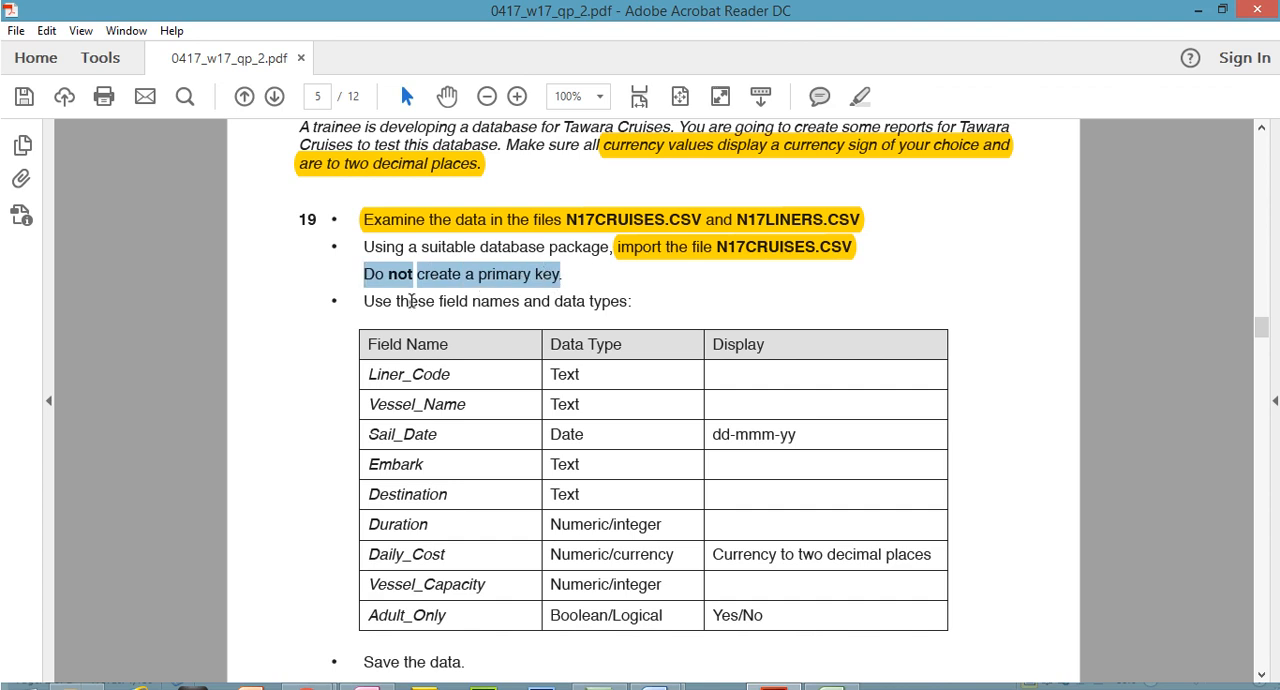
drag(367, 301, 613, 315)
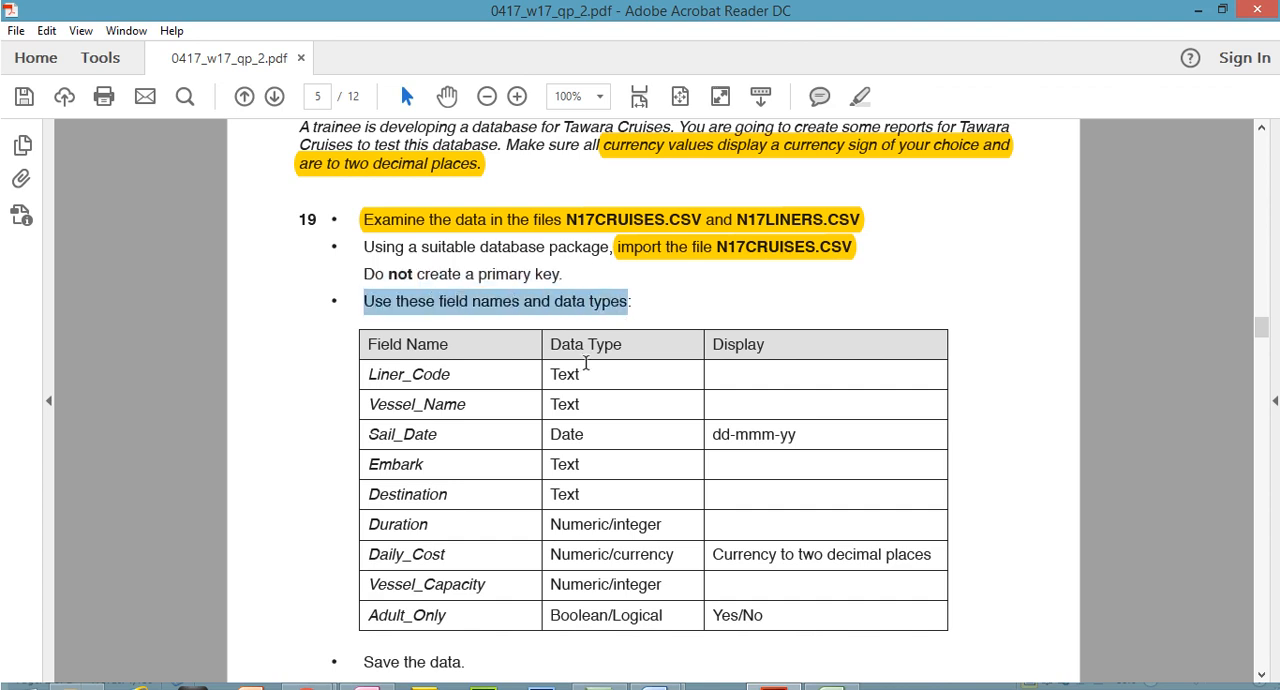
drag(555, 374, 589, 404)
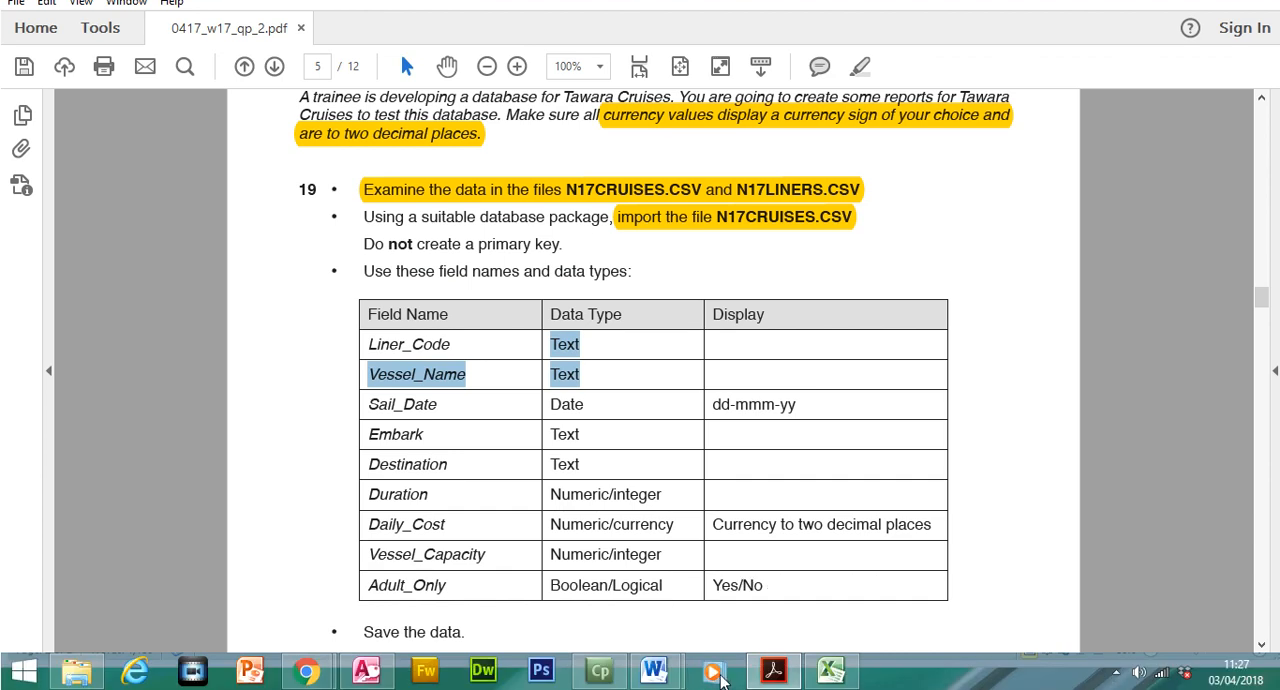
click(768, 676)
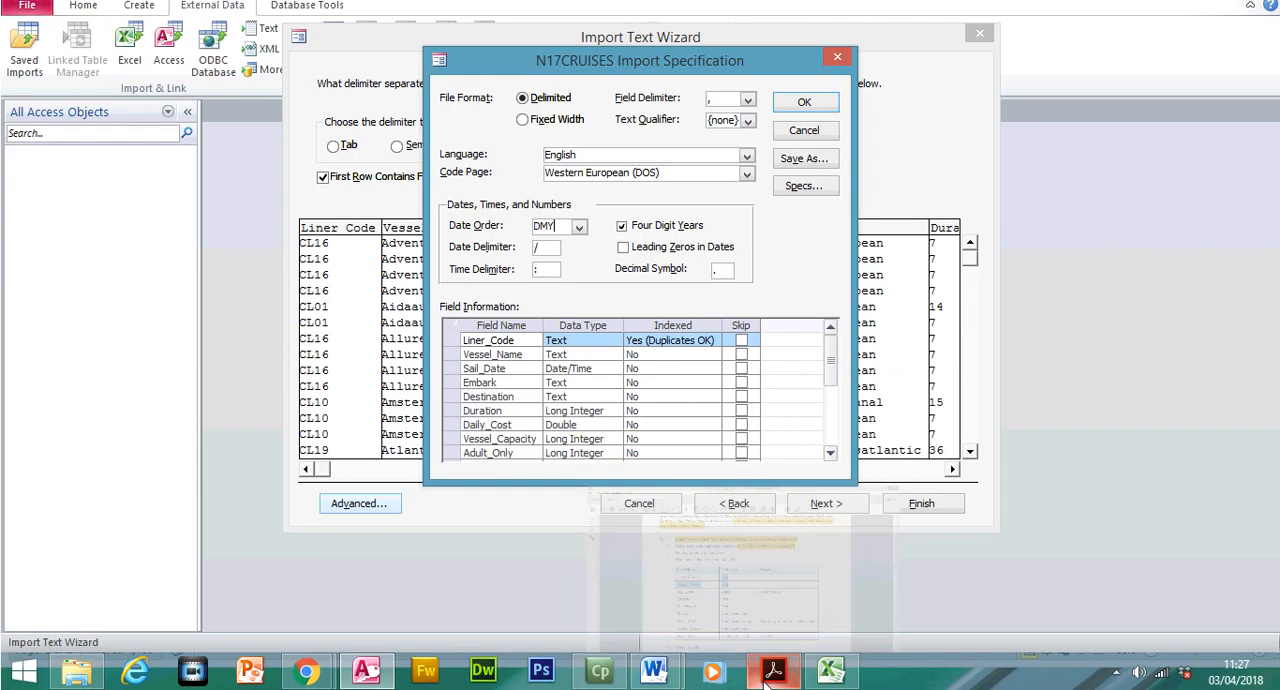
click(582, 345)
click(582, 355)
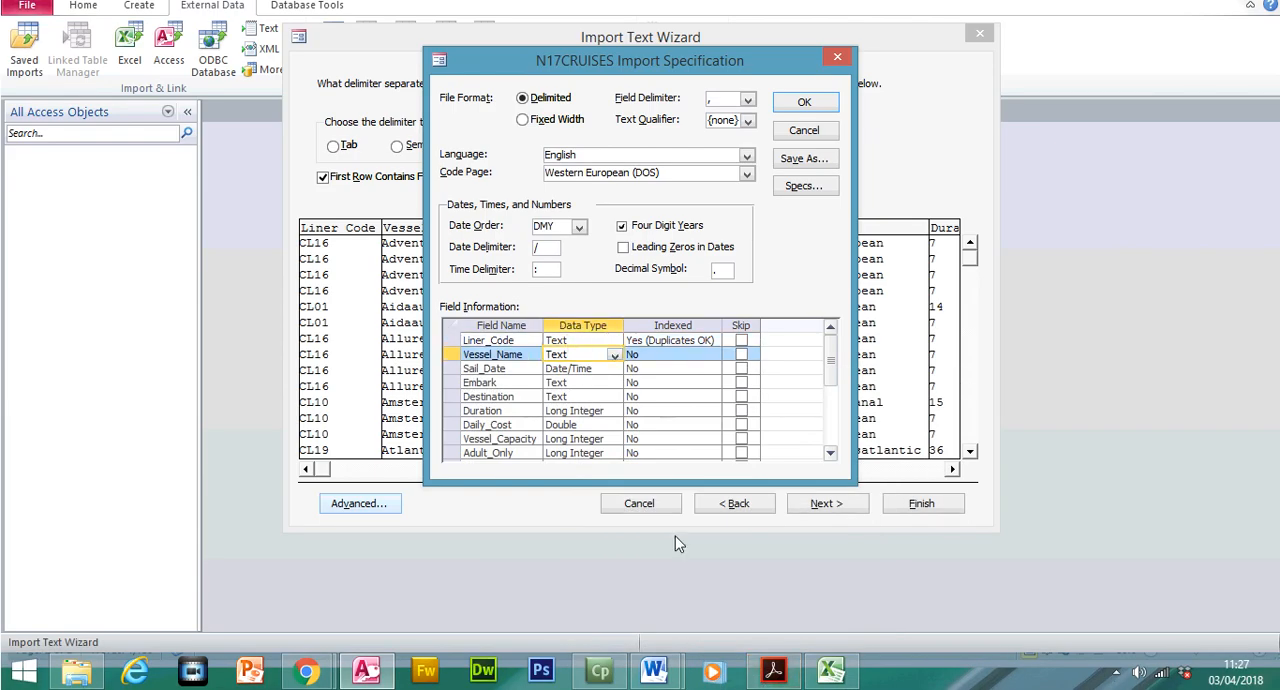
Check the required Sail_Date display format and the Embark and Destination data types in the question paper against the import specification
click(773, 670)
click(606, 410)
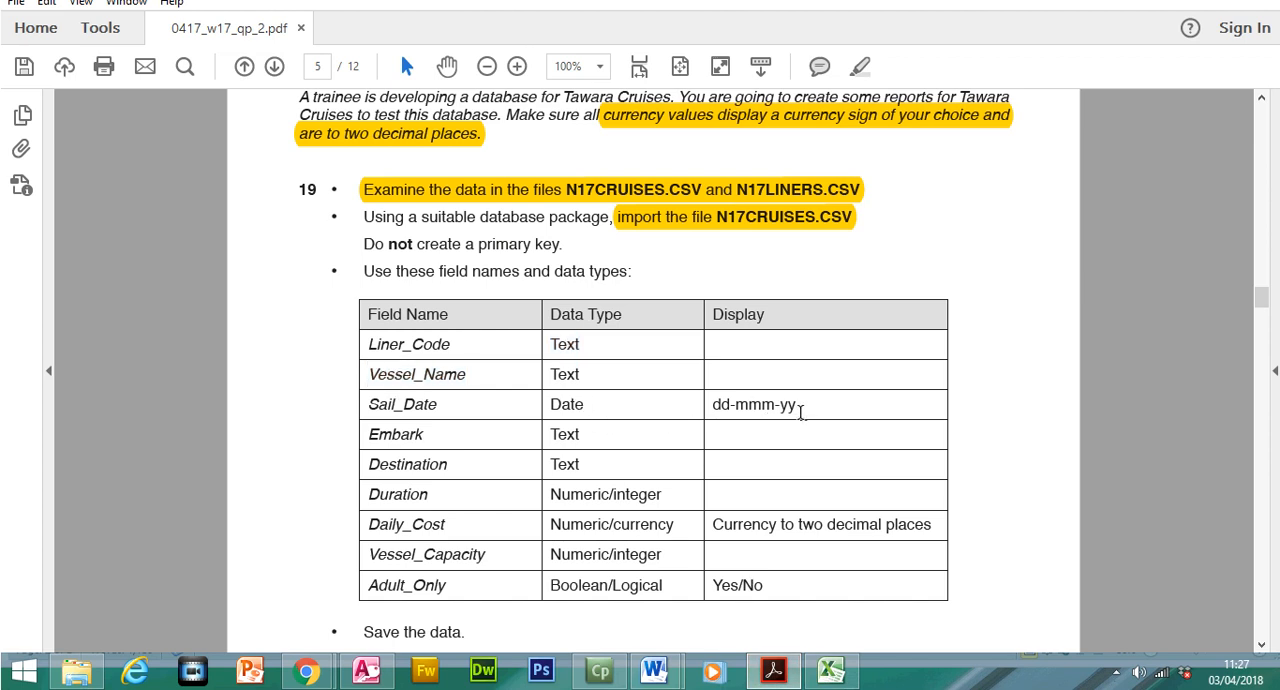
drag(798, 404, 712, 406)
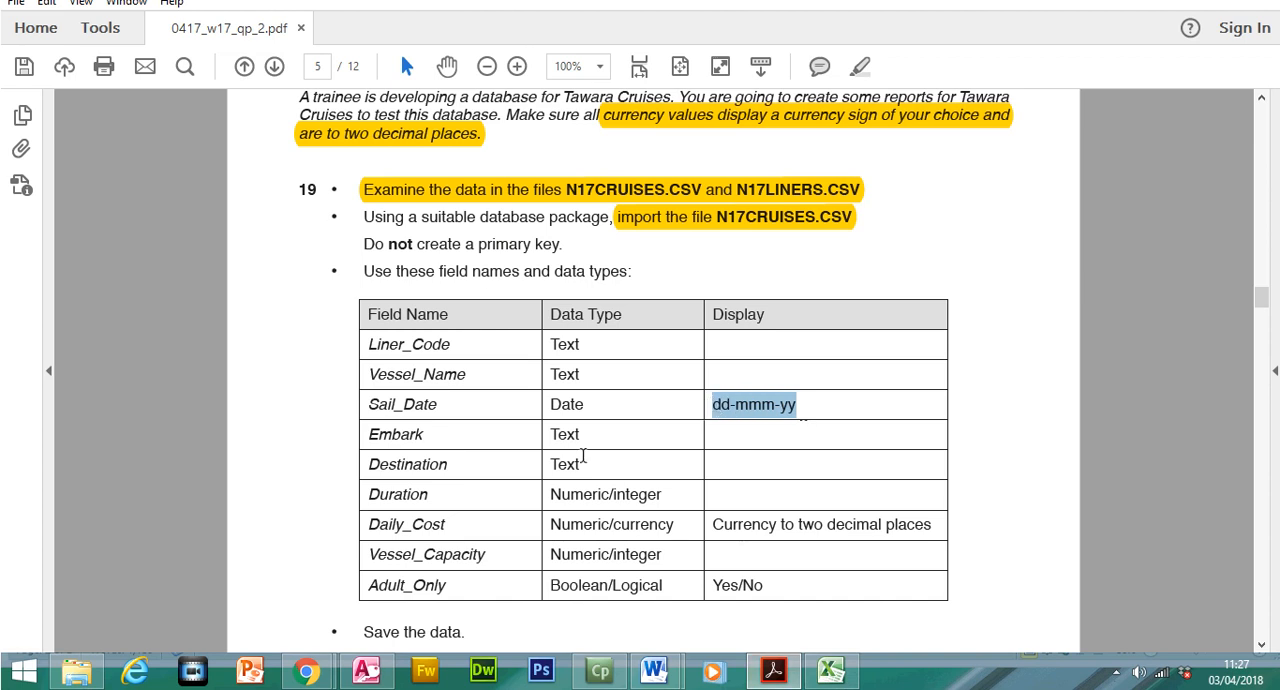
drag(557, 434, 578, 466)
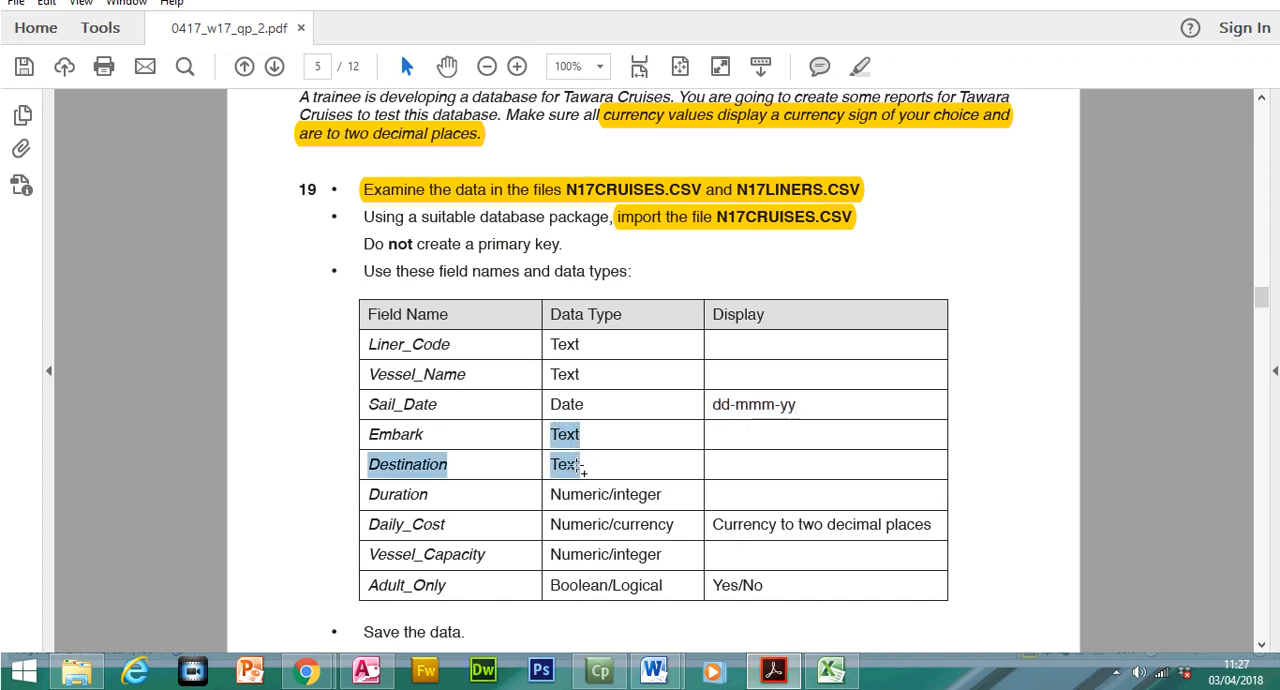
click(773, 672)
click(566, 383)
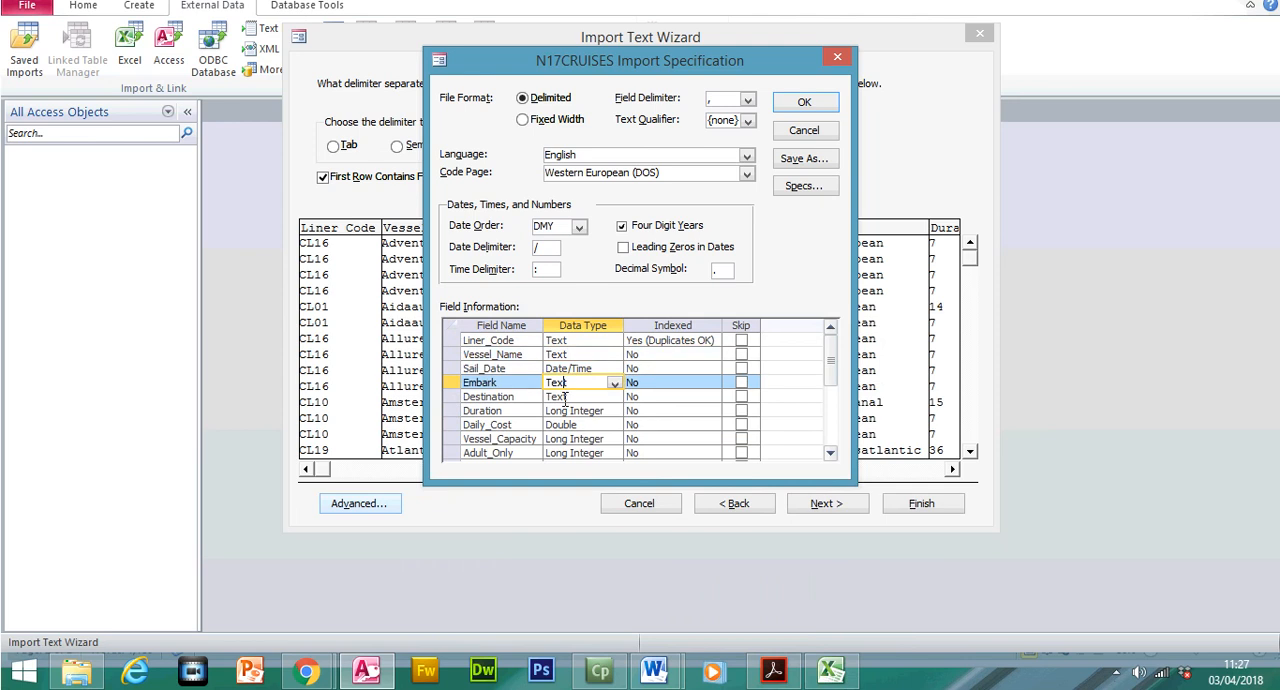
click(566, 397)
Compare the Duration data type required by the question paper with the import specification
click(773, 672)
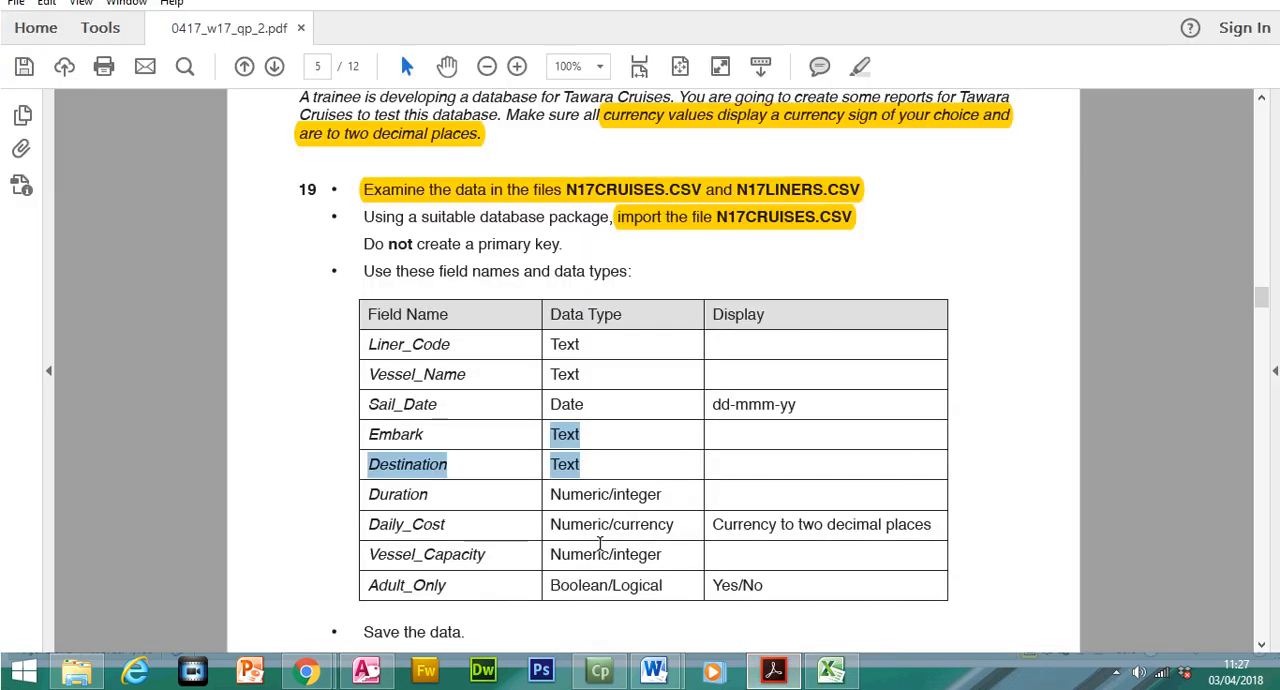
drag(551, 490, 648, 497)
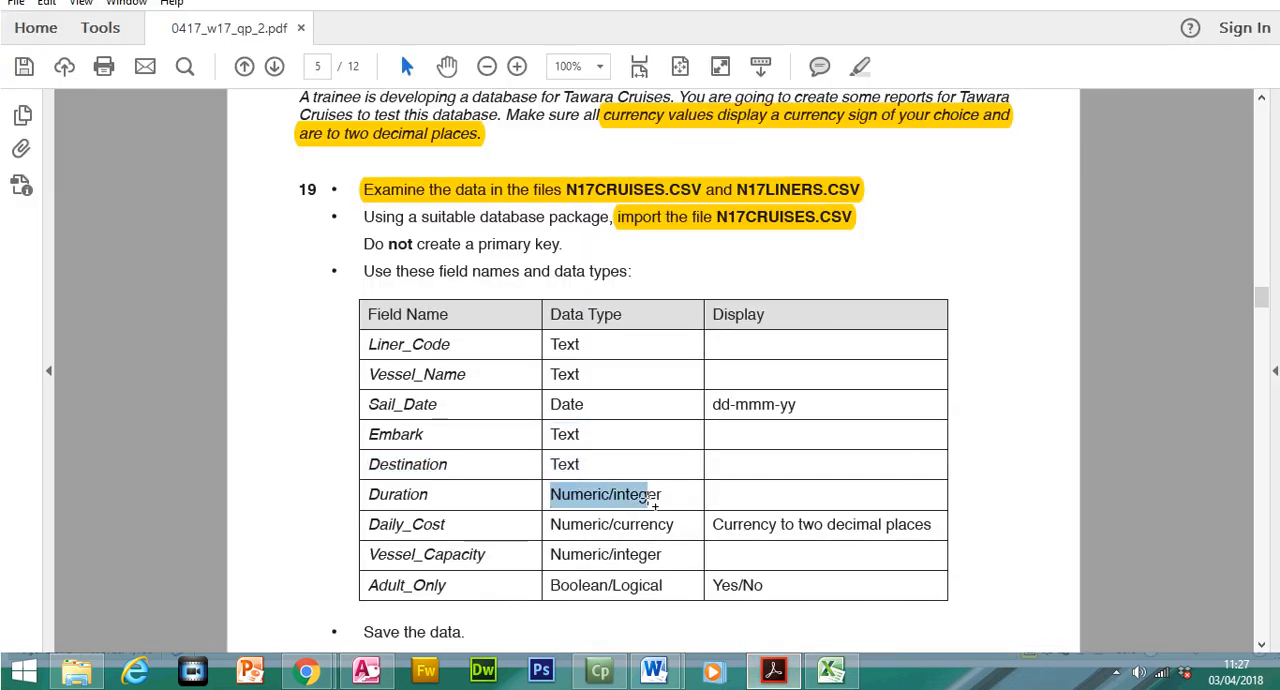
key(alt+Tab)
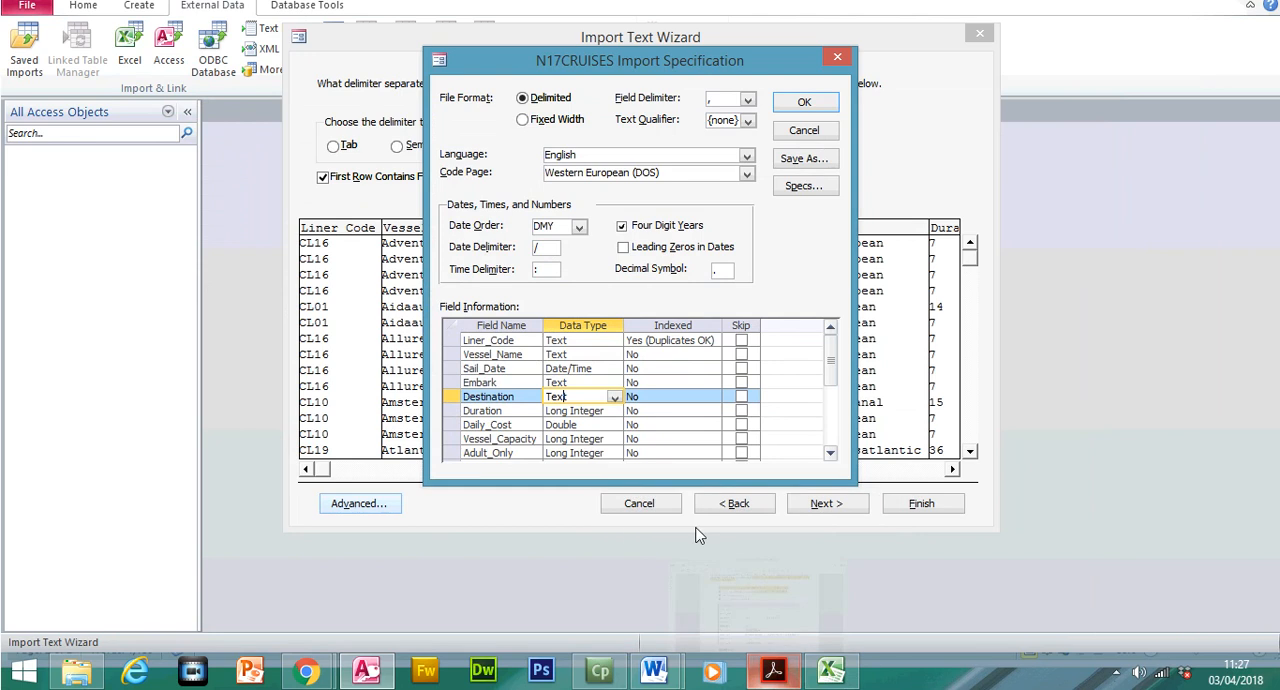
click(590, 412)
click(572, 422)
Compare the Daily_Cost and Vessel_Capacity data types required by the question paper with the import specification
click(773, 670)
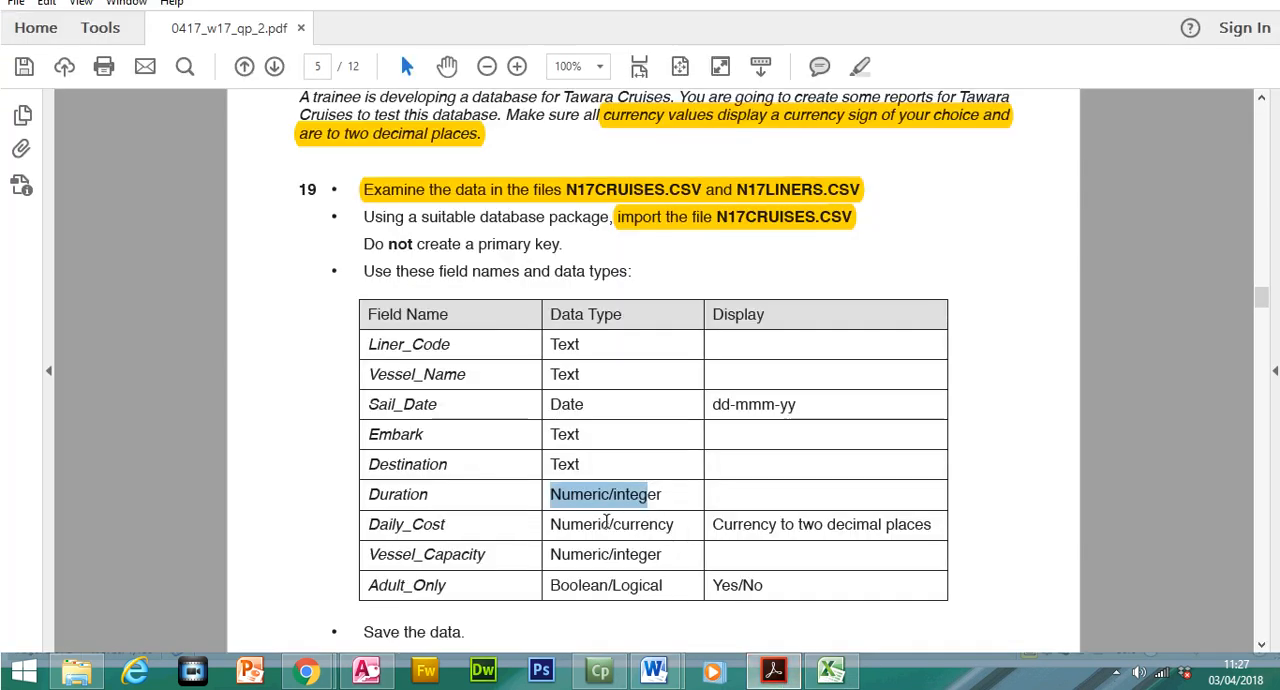
drag(551, 524, 655, 528)
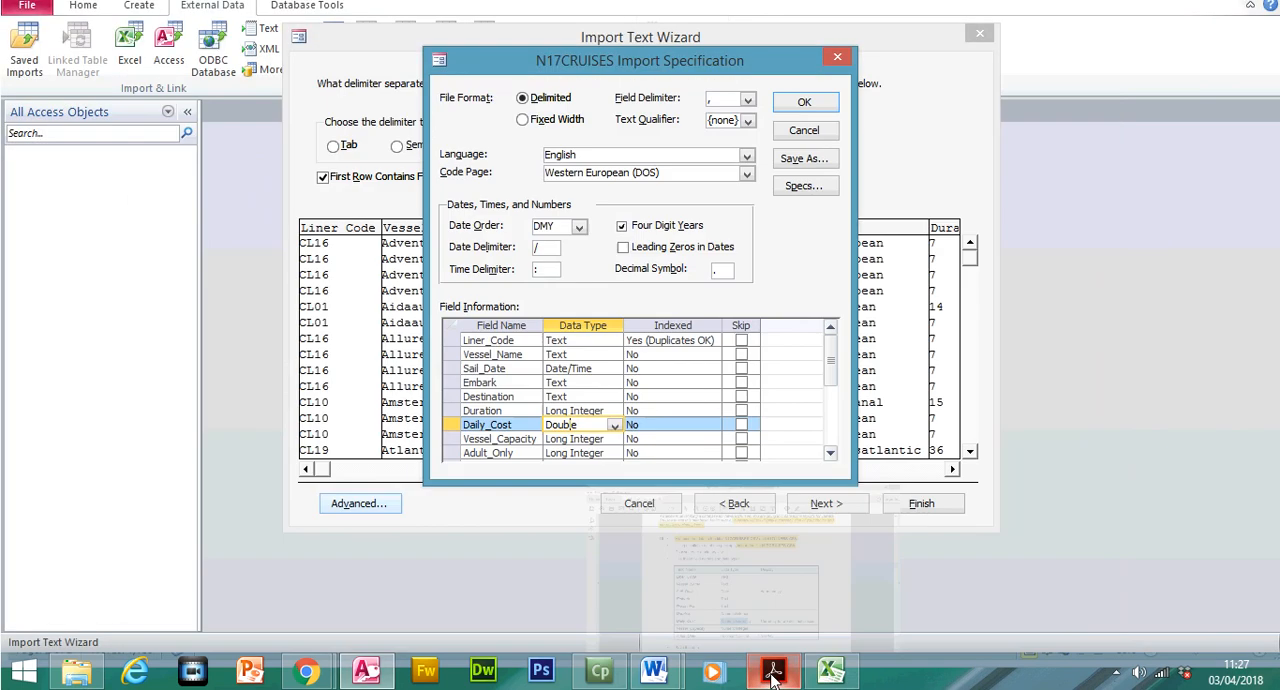
click(773, 670)
click(584, 440)
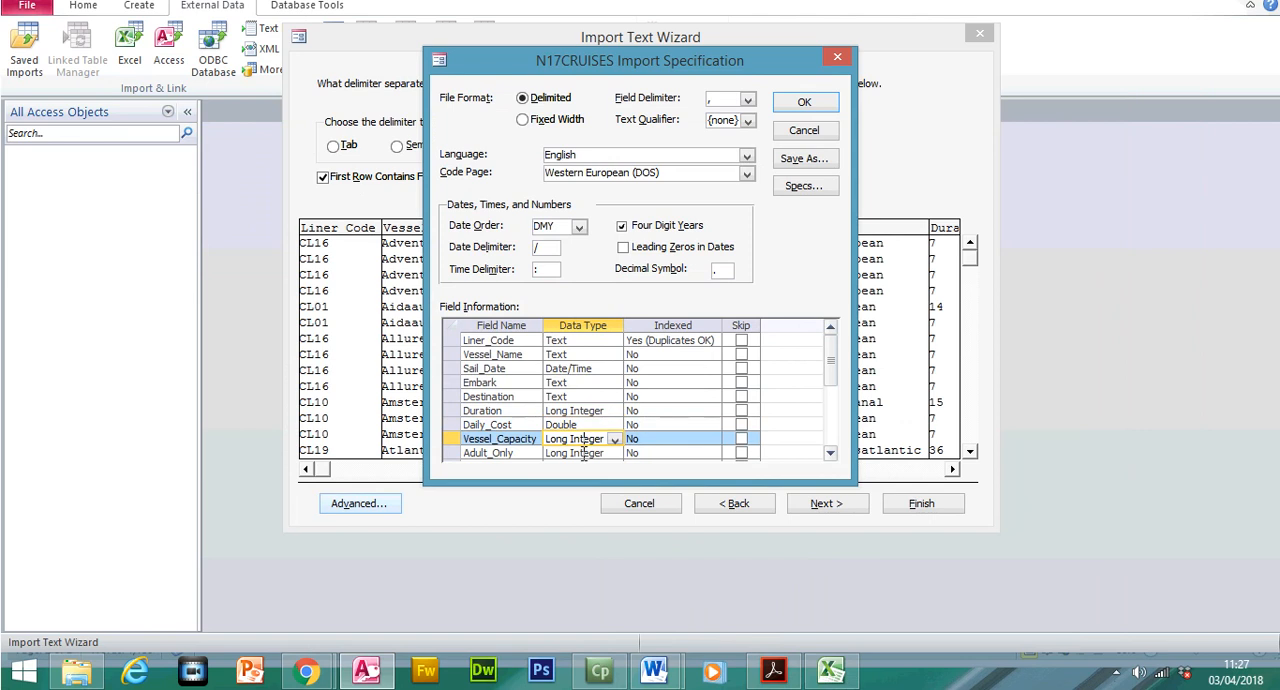
Check the Adult_Only requirement in the question paper, set that field's data type to Yes/No and accept the import specification
click(583, 454)
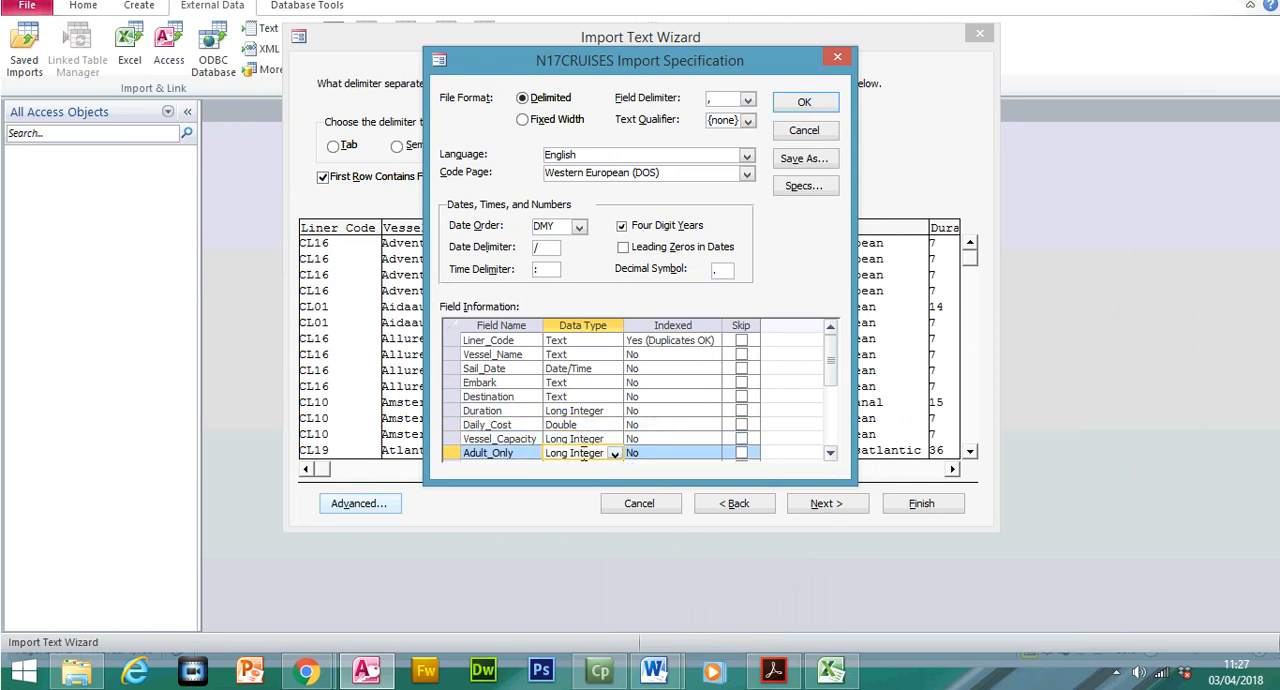
click(771, 671)
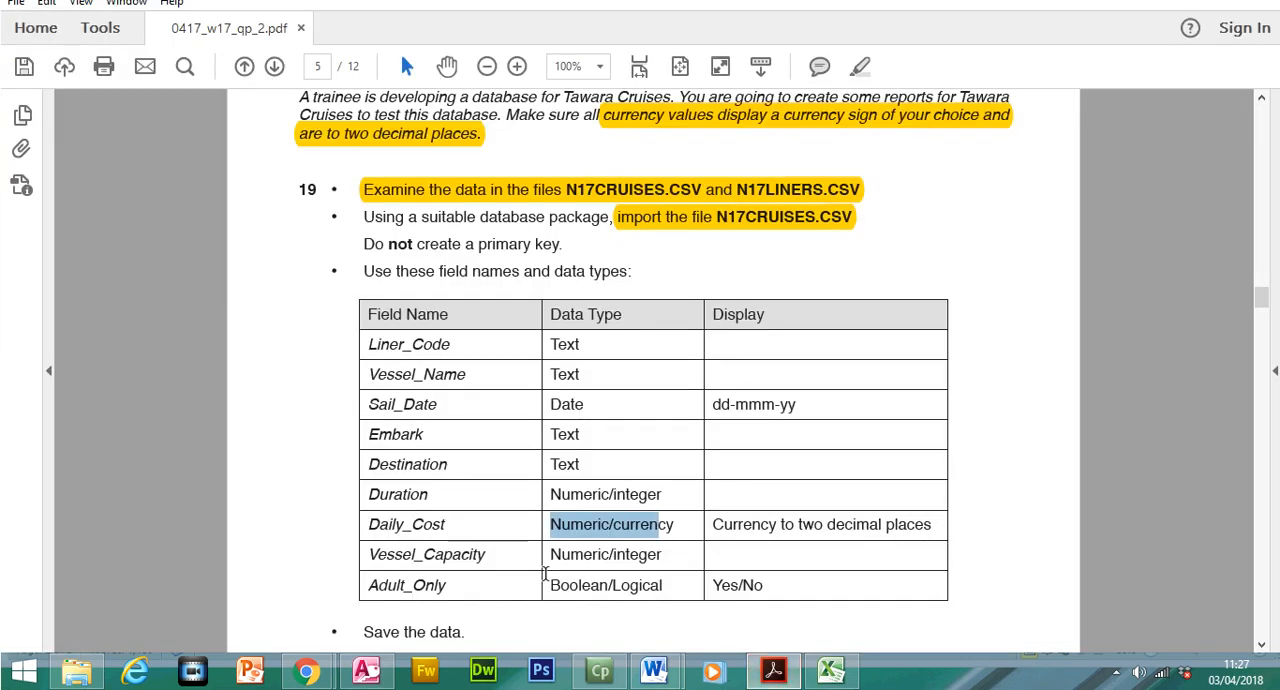
drag(367, 588, 635, 588)
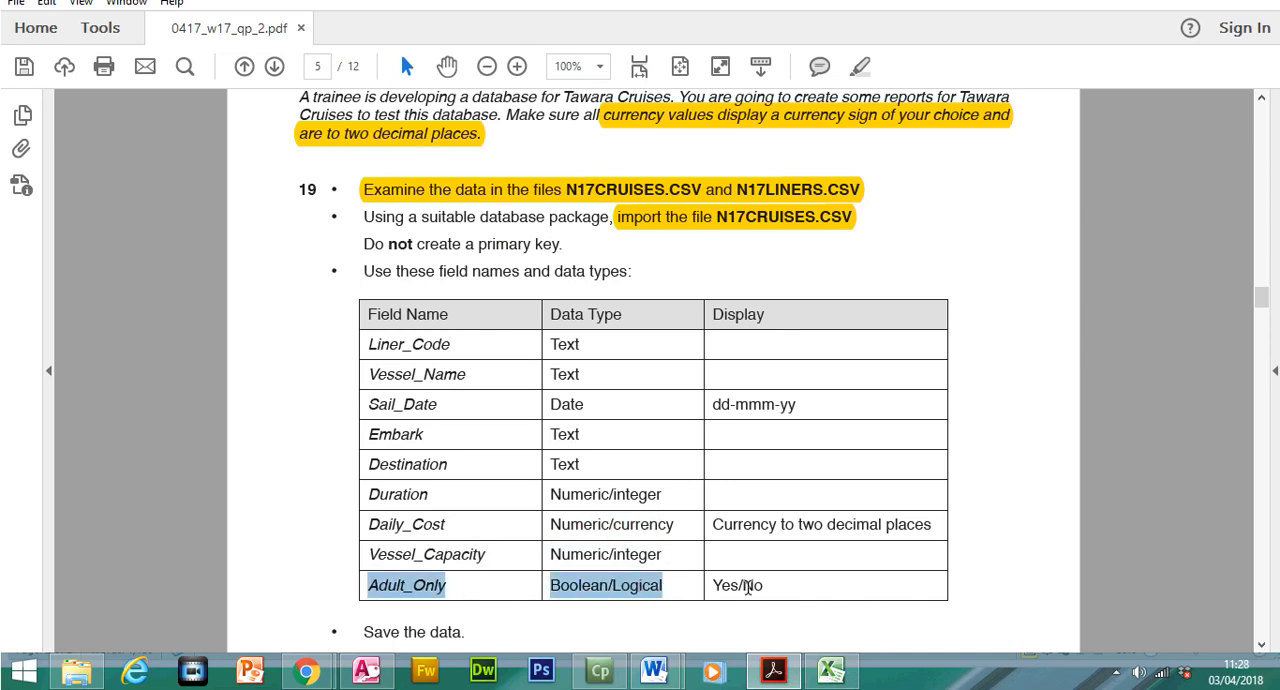
click(770, 668)
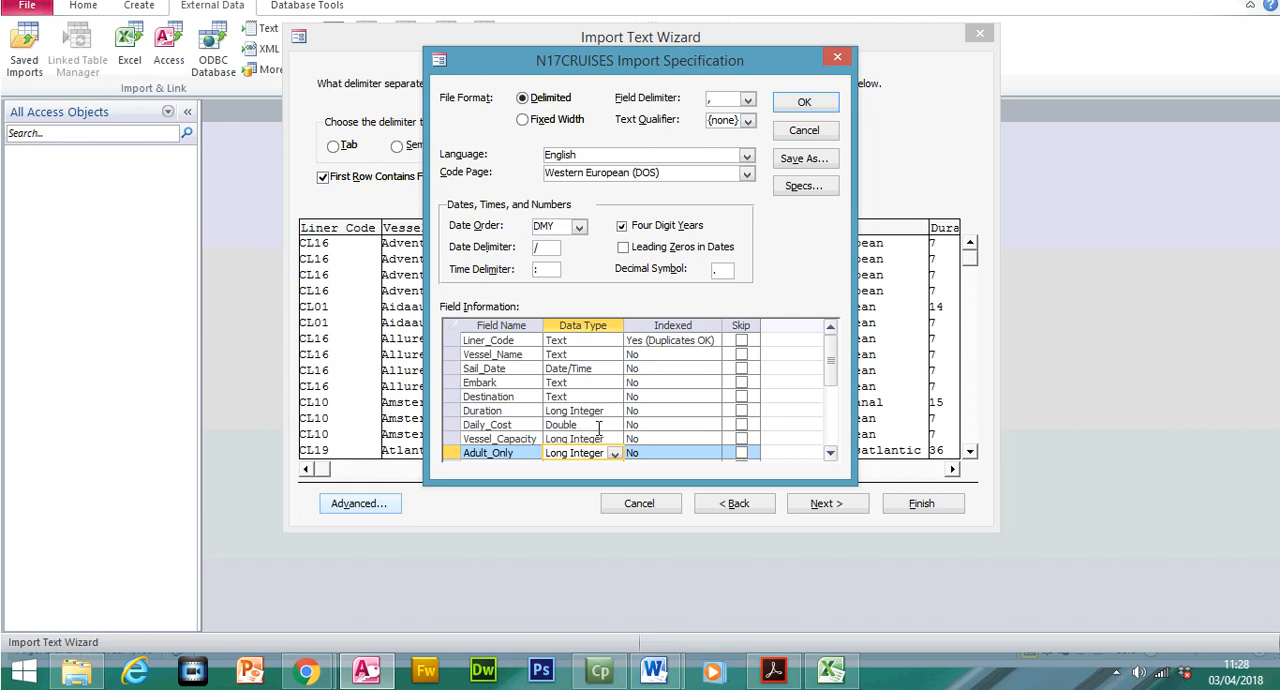
click(615, 453)
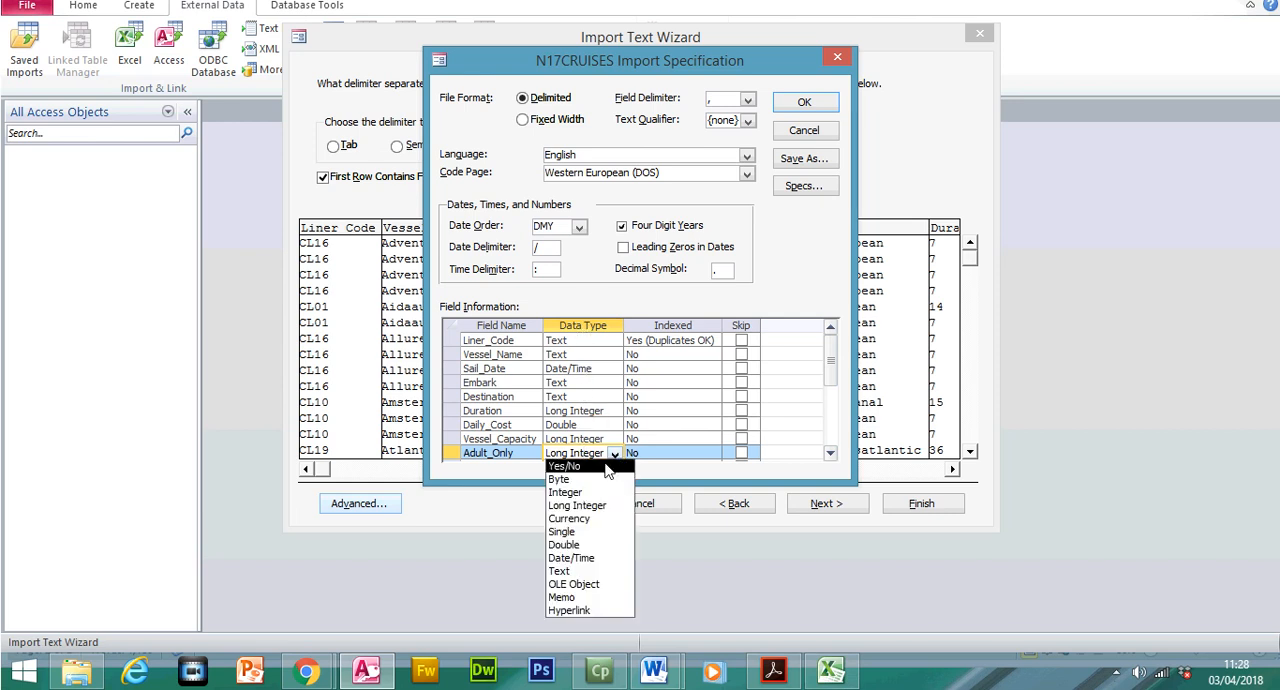
click(606, 466)
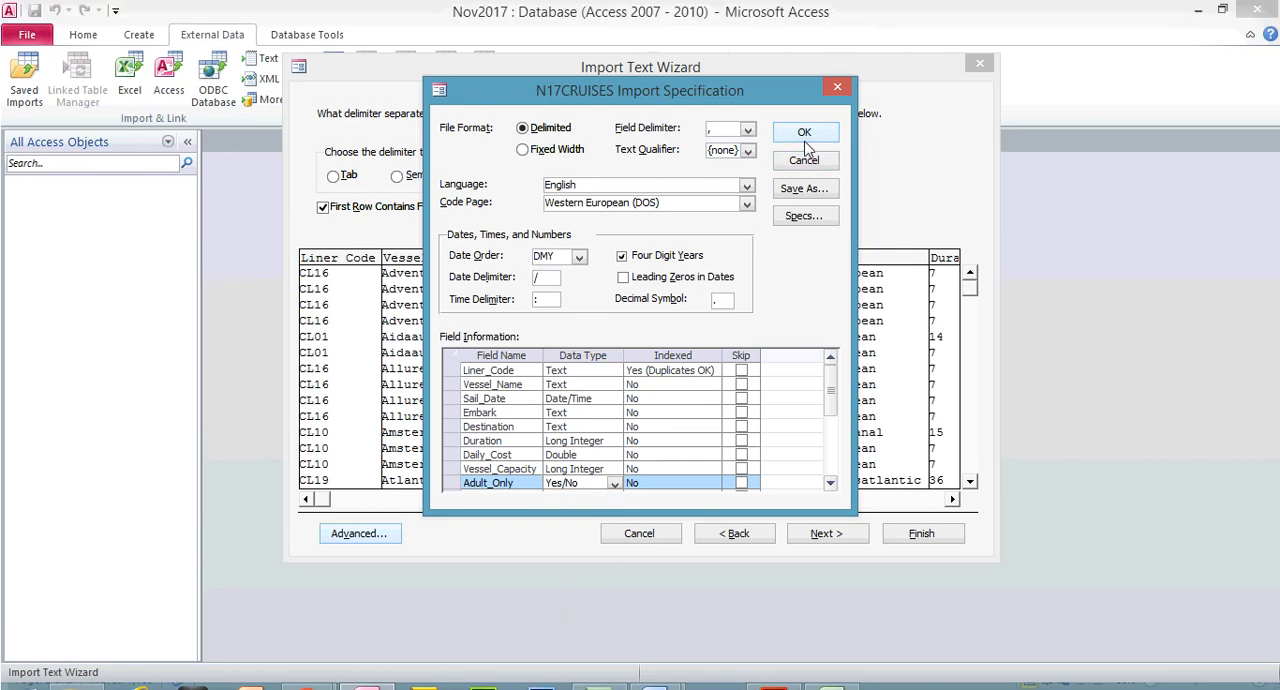
click(805, 131)
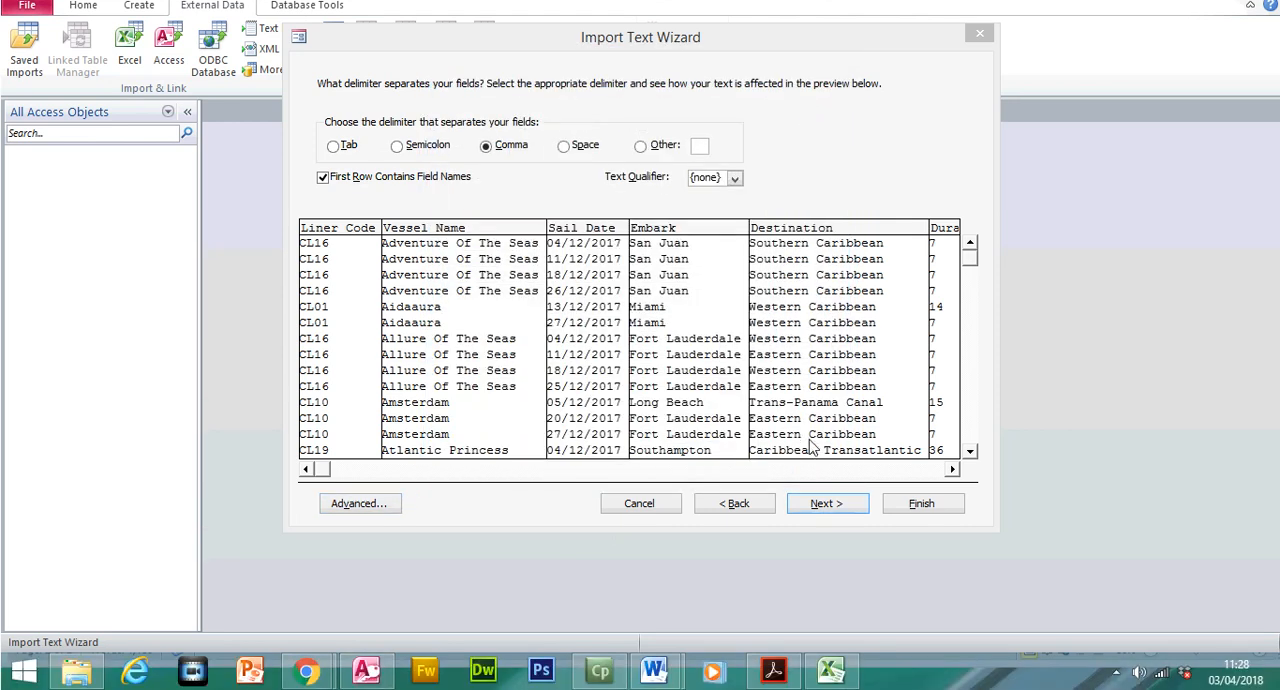
Advance the import to the primary key choice and highlight "Do not create a primary key" in the question paper
click(818, 508)
click(818, 506)
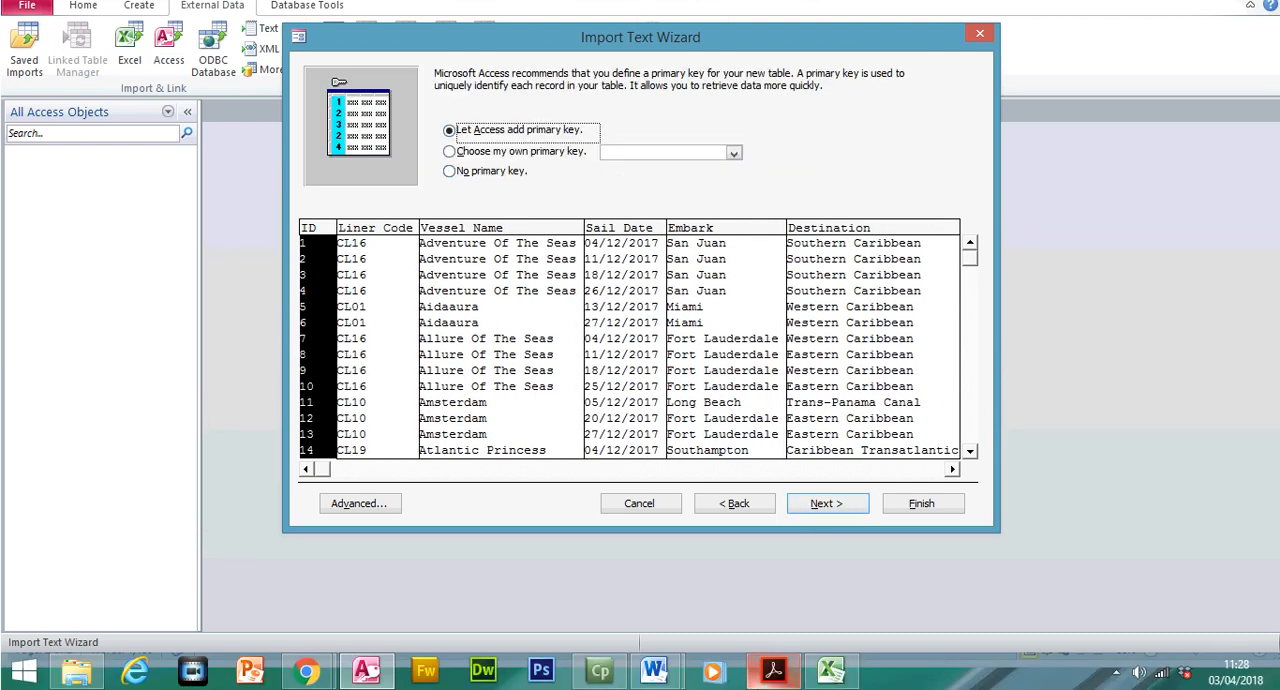
click(772, 670)
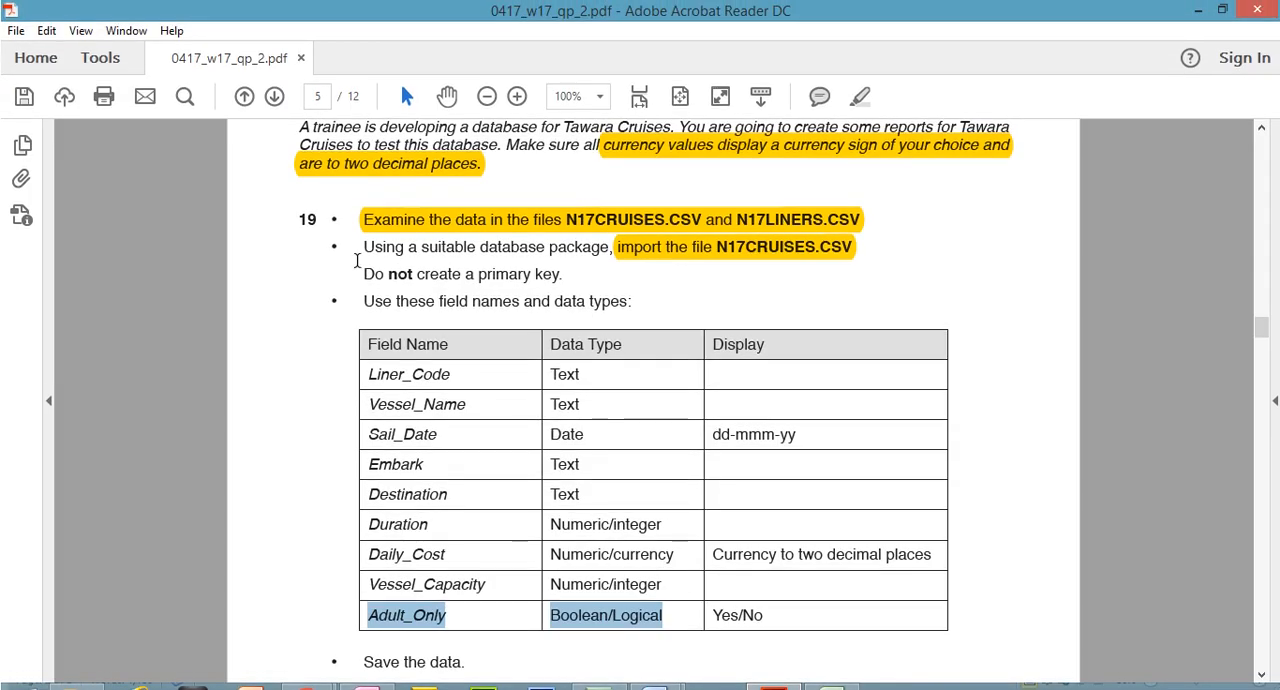
drag(363, 274, 562, 274)
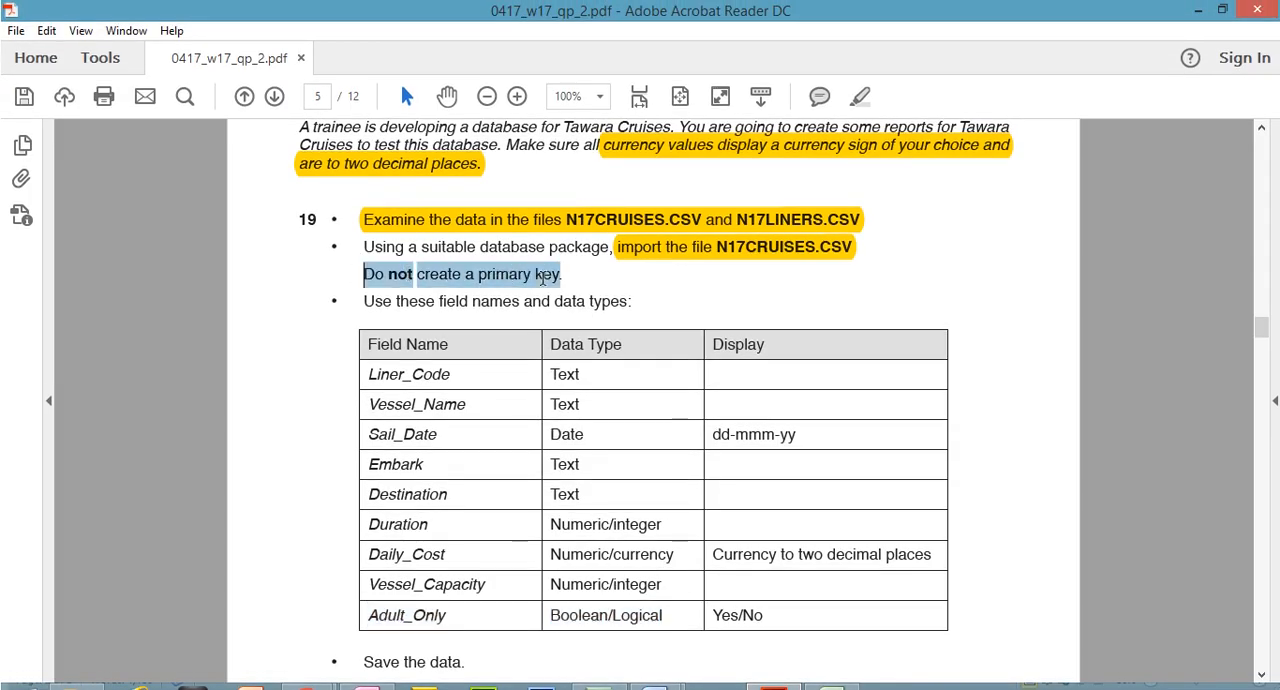
click(860, 97)
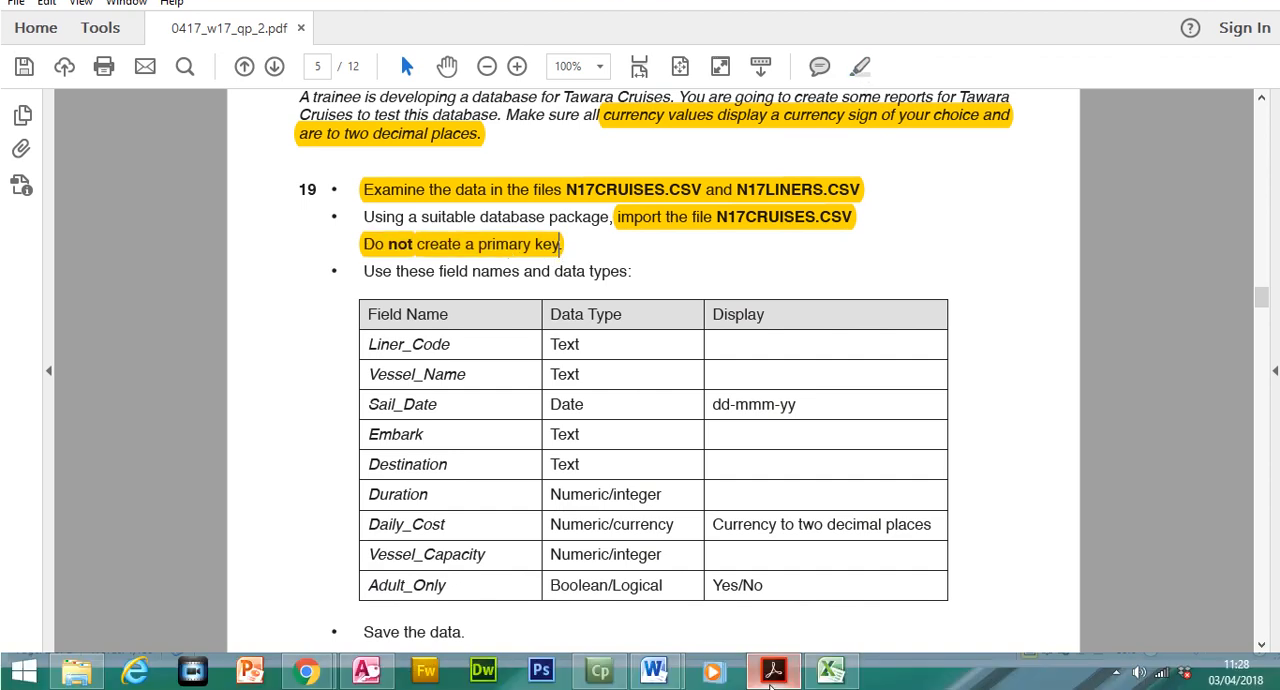
Choose no primary key and finish importing the data into a table named N17CRUISES
click(365, 670)
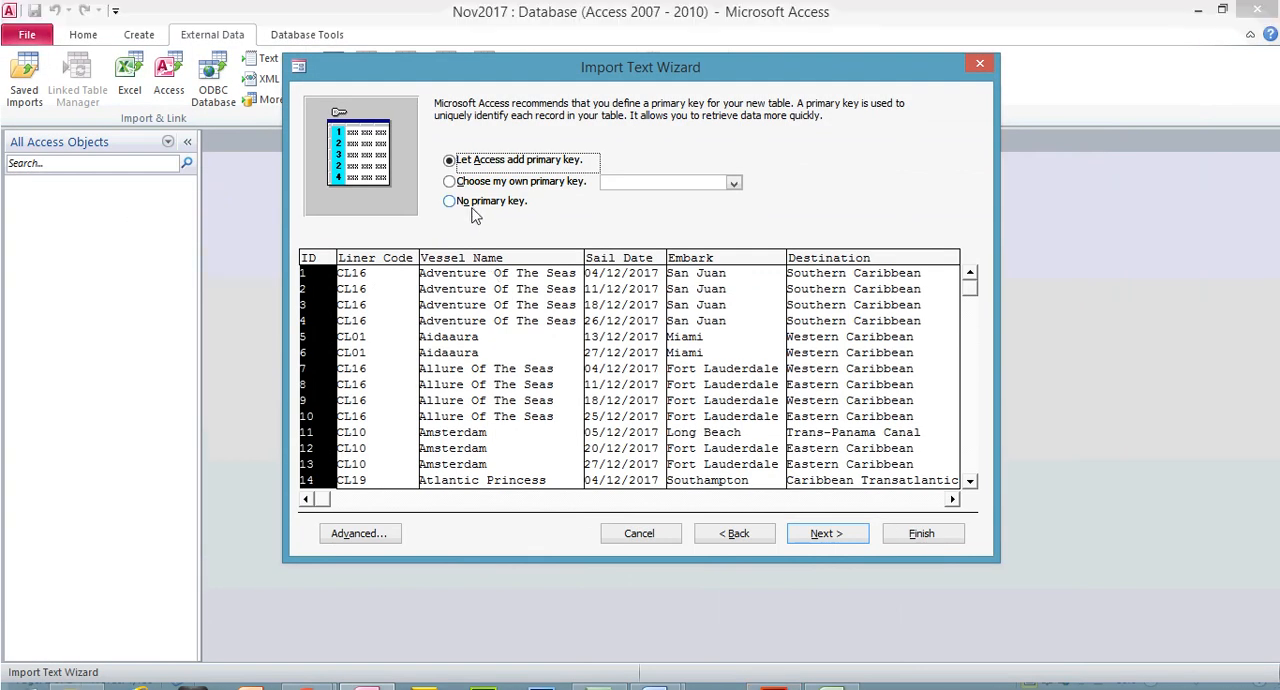
click(452, 202)
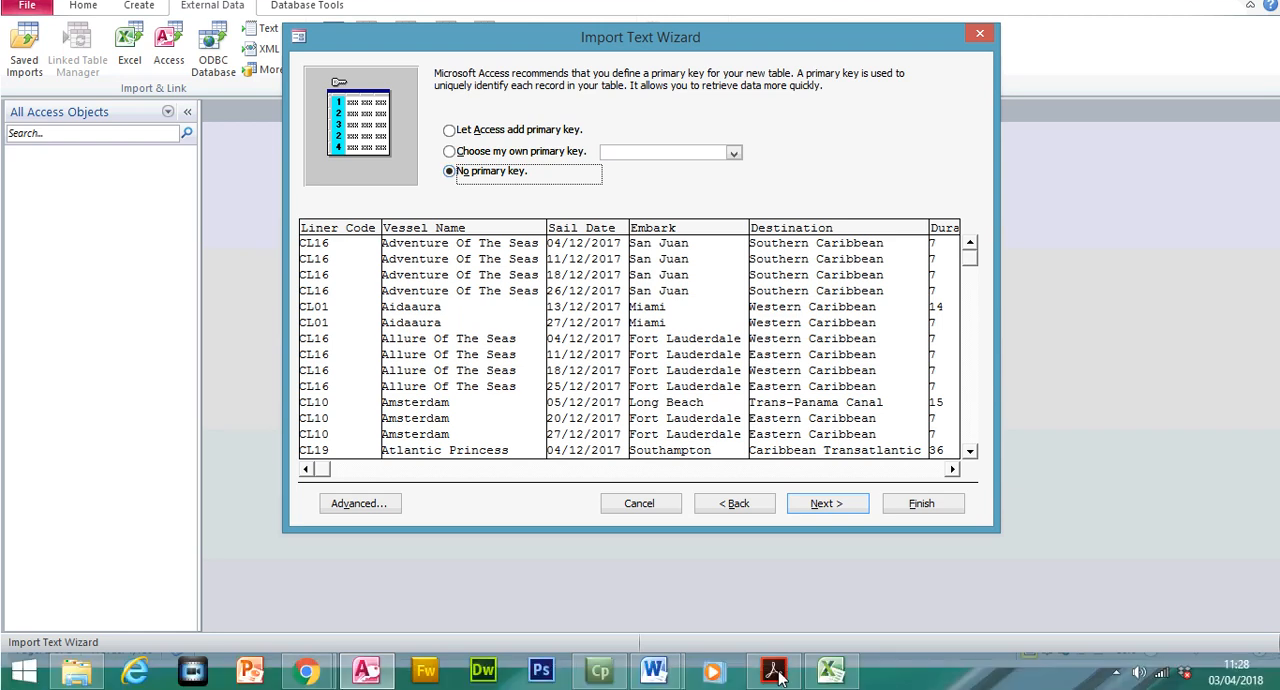
click(773, 670)
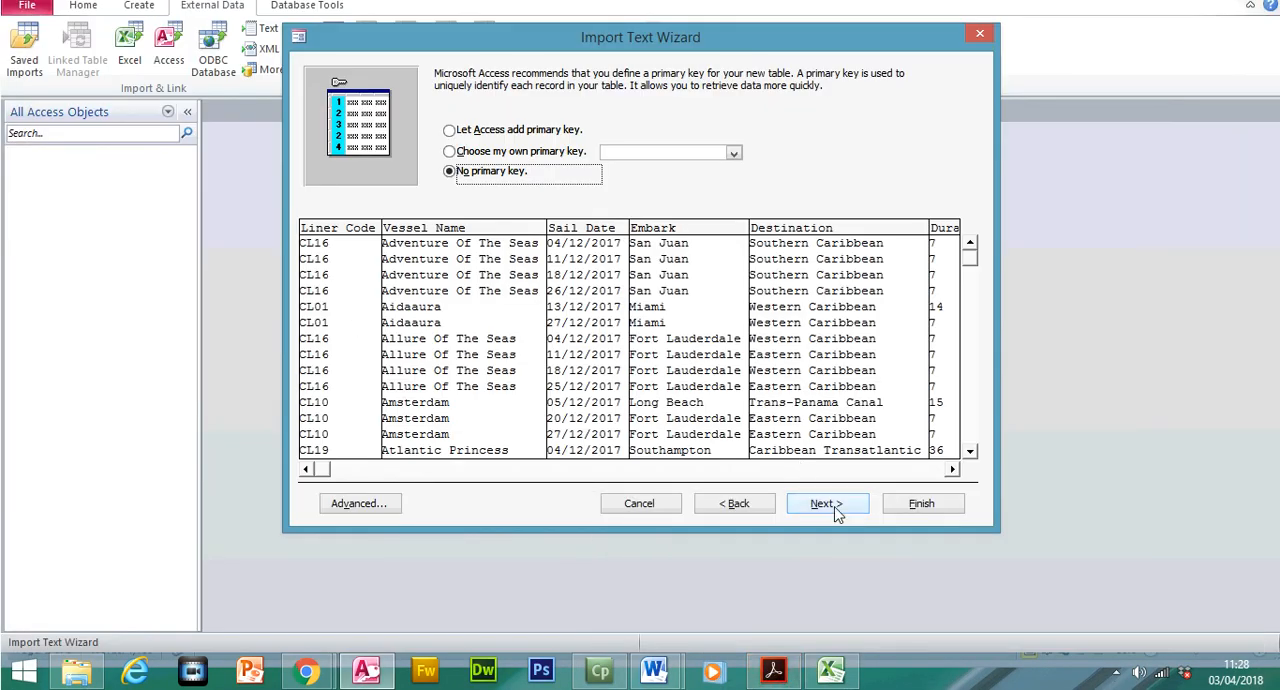
click(828, 505)
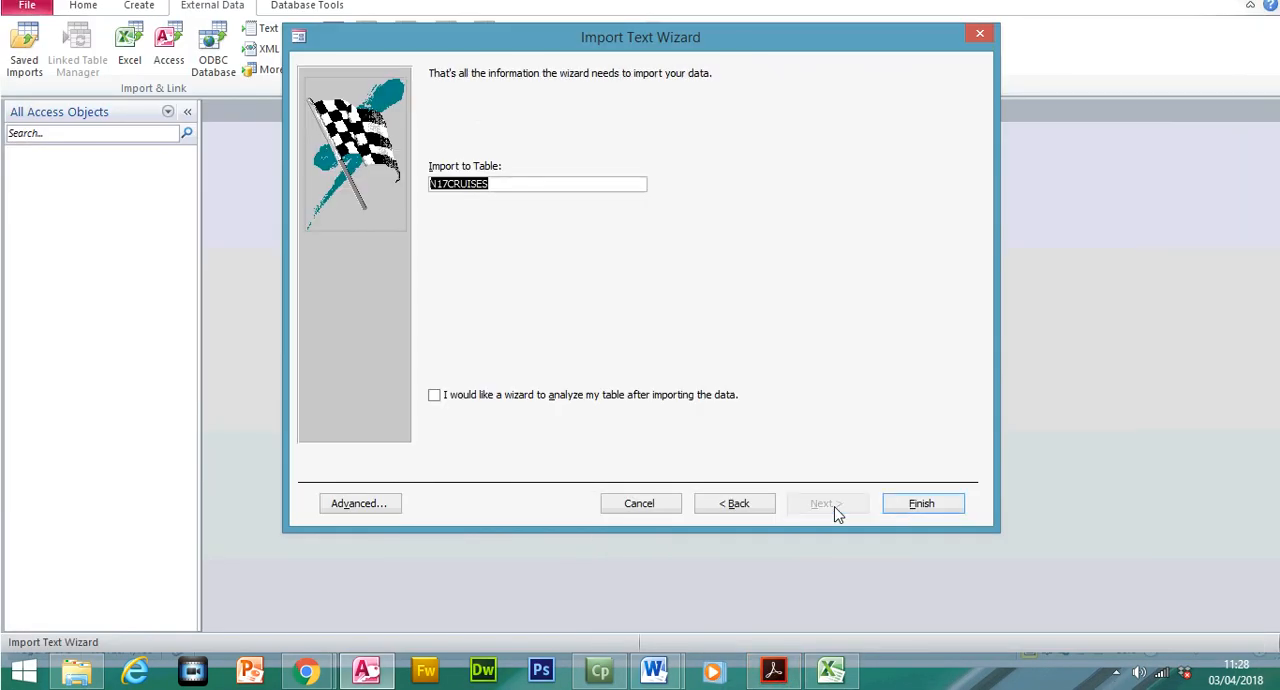
click(927, 508)
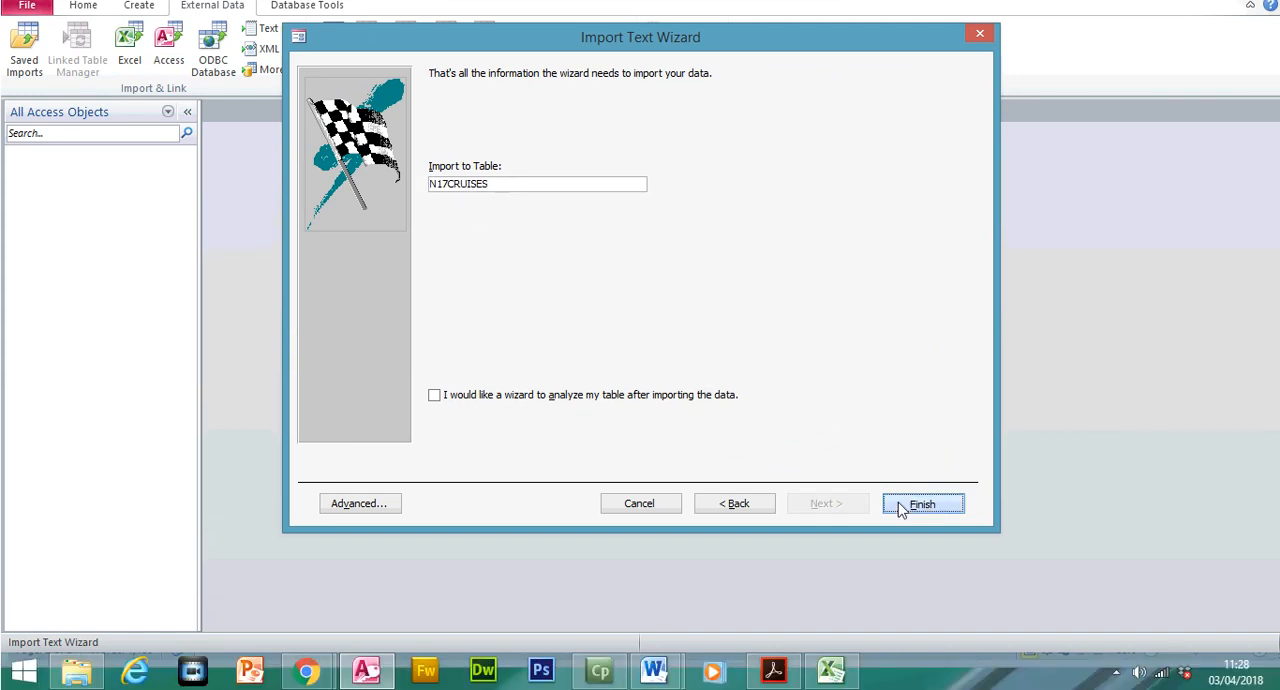
click(931, 550)
Open the imported N17CRUISES table, examine the Adult_Only column and switch the table to Design View
double_click(100, 170)
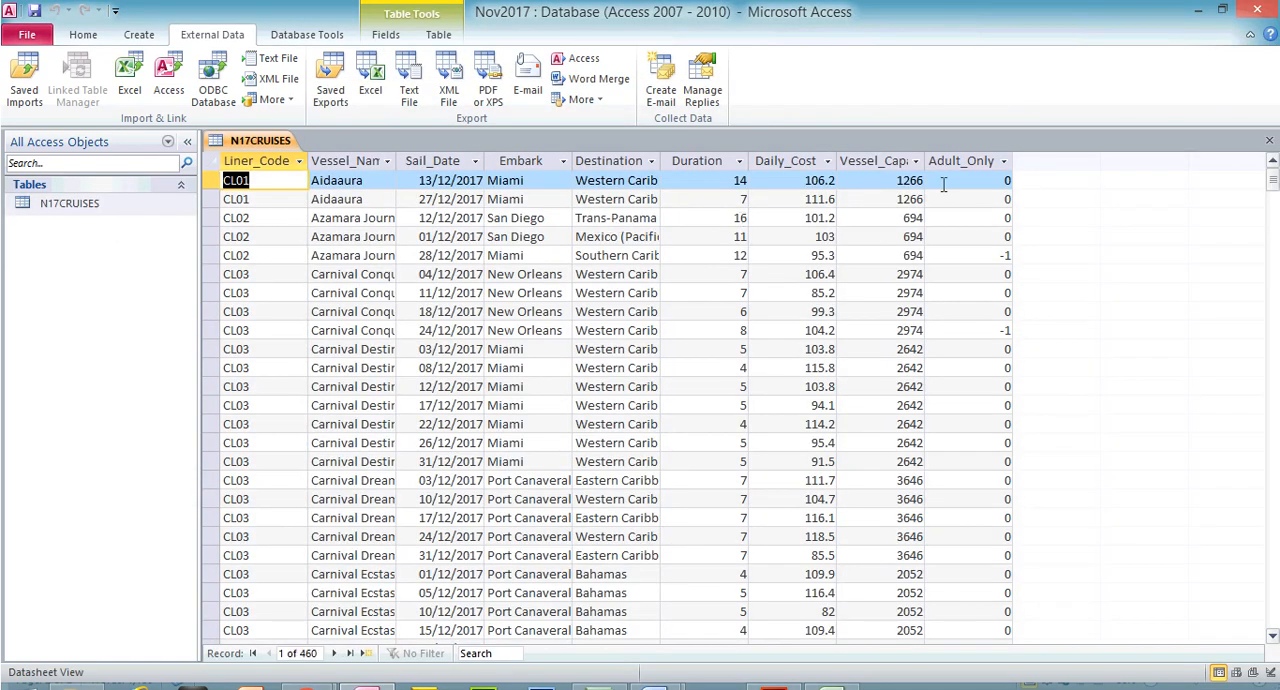
click(958, 160)
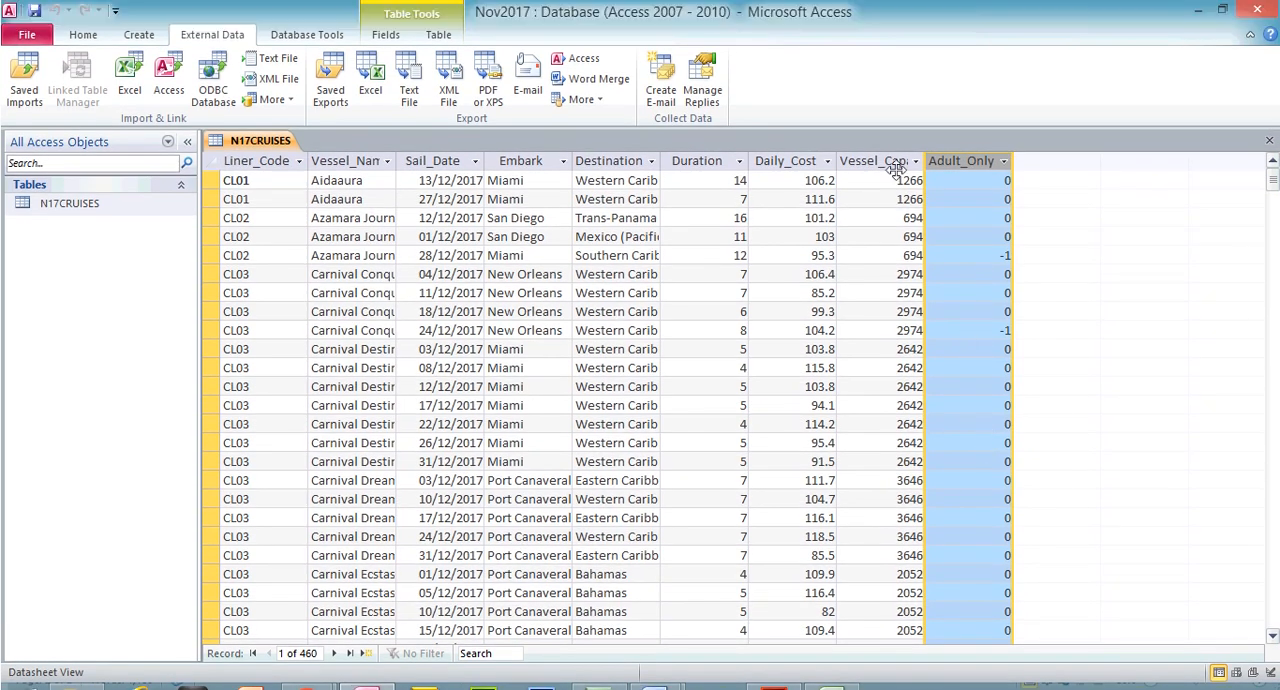
click(83, 34)
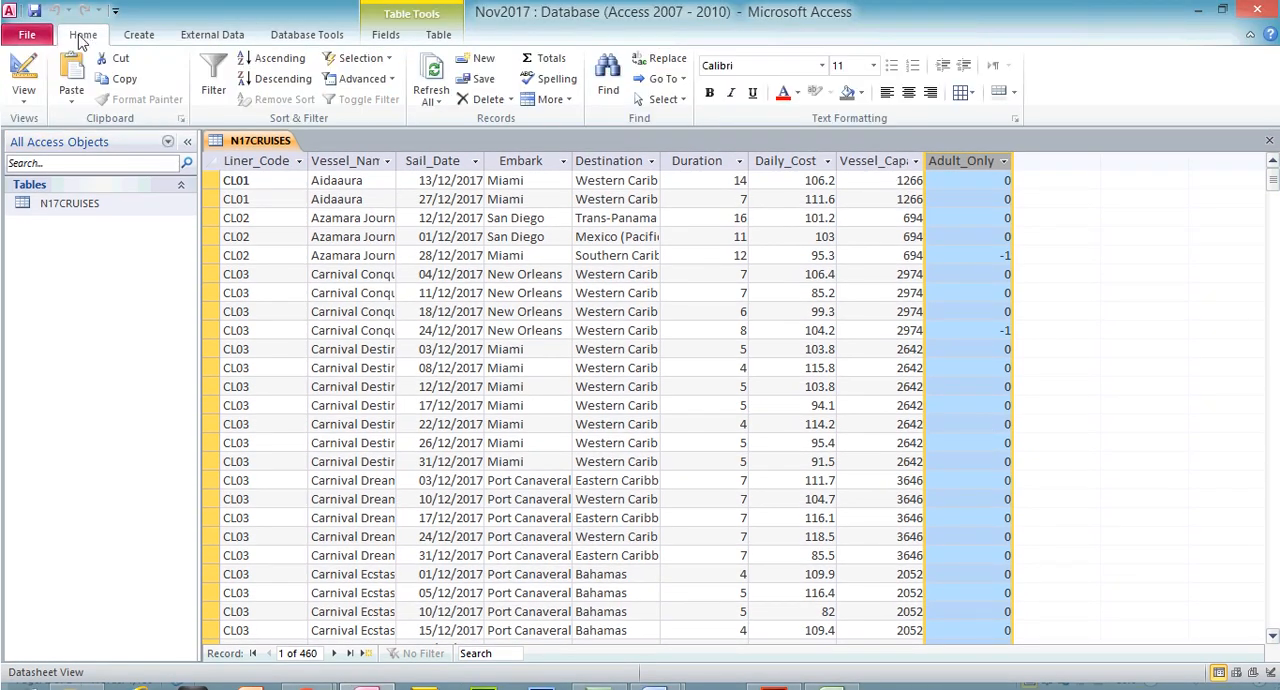
click(24, 70)
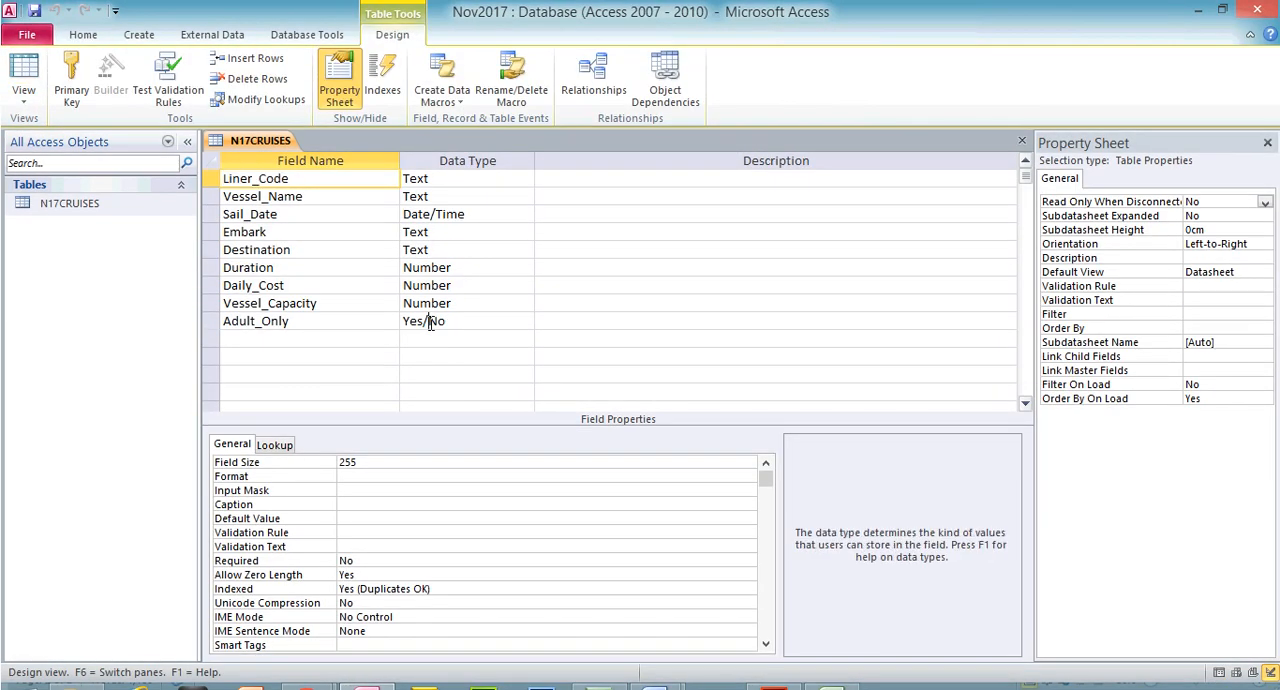
Set the Adult_Only field's display format to Yes/No
click(428, 321)
click(390, 433)
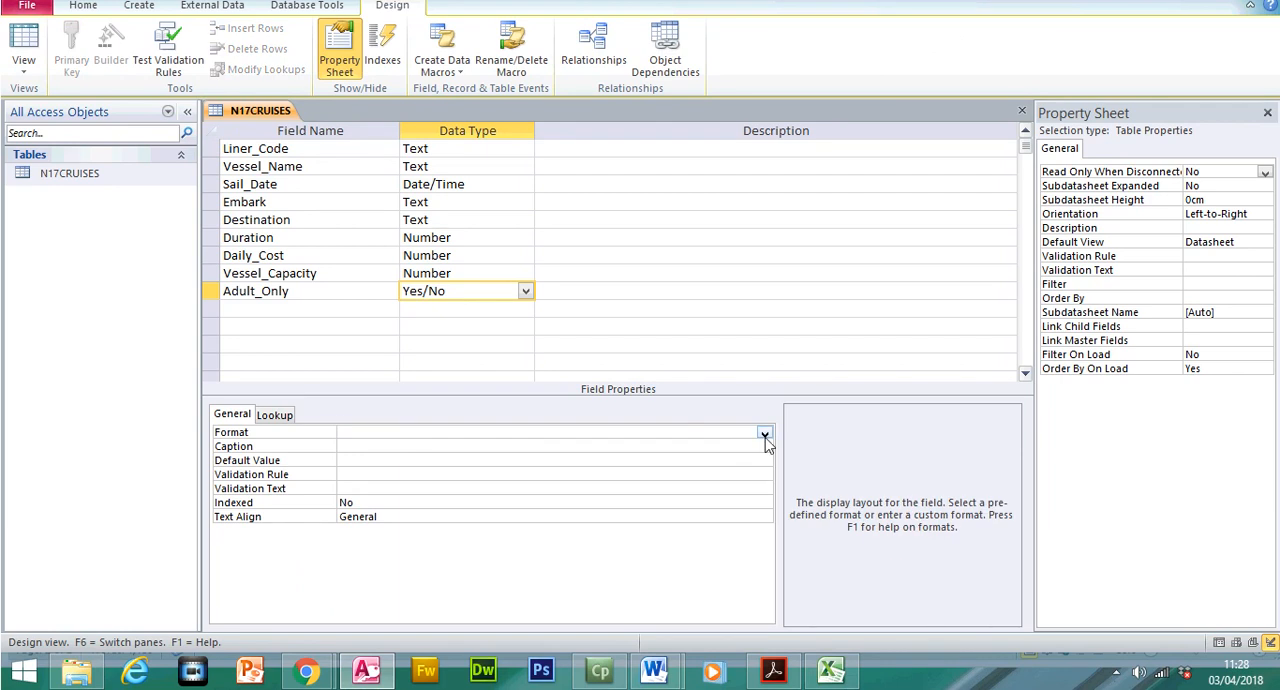
click(764, 433)
click(645, 472)
click(764, 433)
click(555, 459)
click(543, 437)
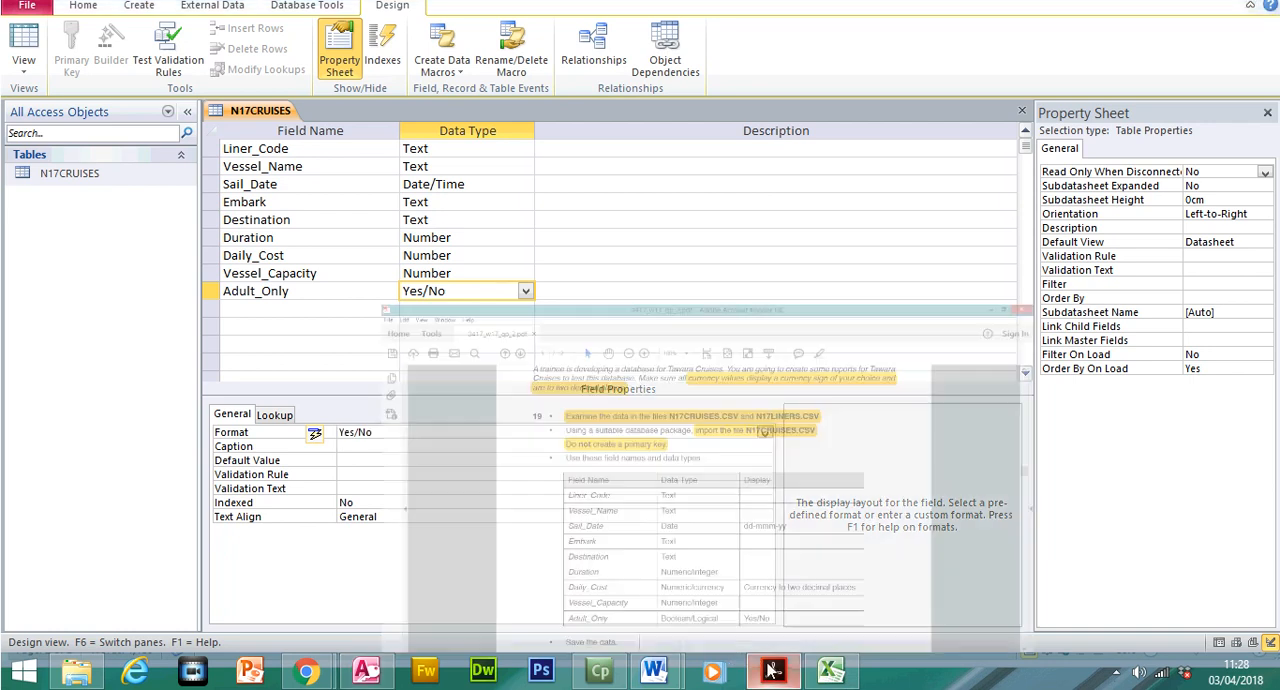
Check the format against the question paper, save the table and inspect the Adult_Only column in Datasheet View
click(772, 670)
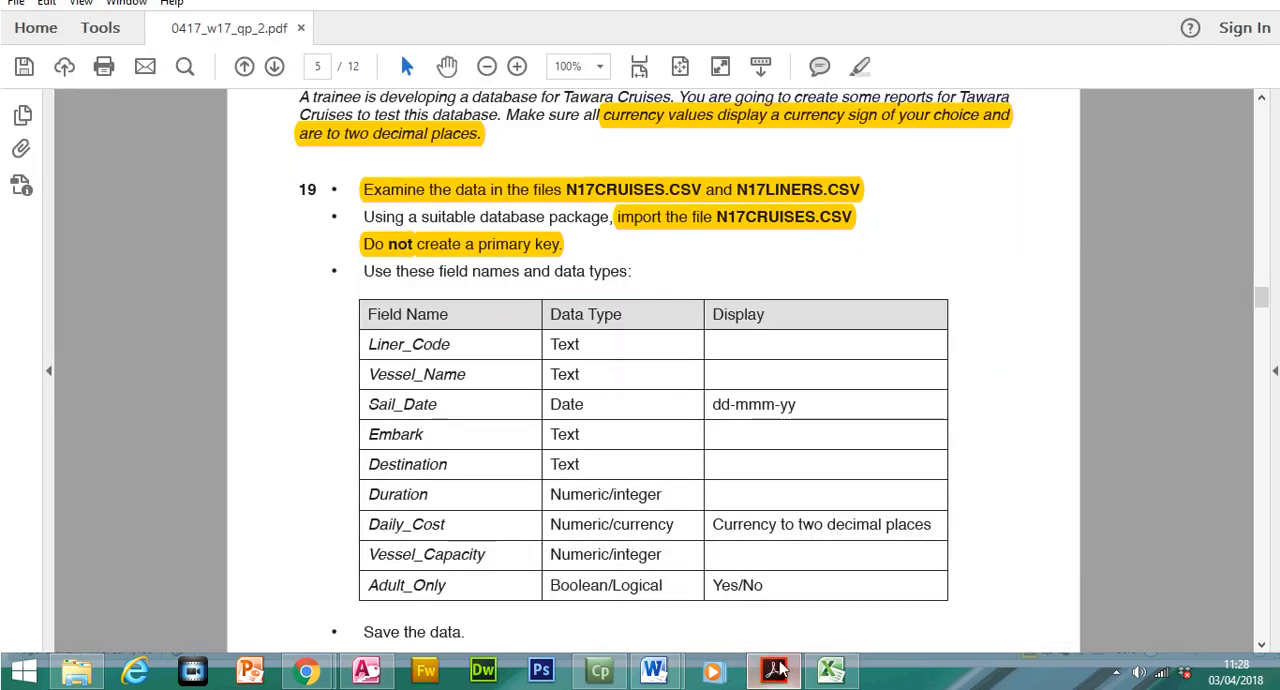
click(772, 668)
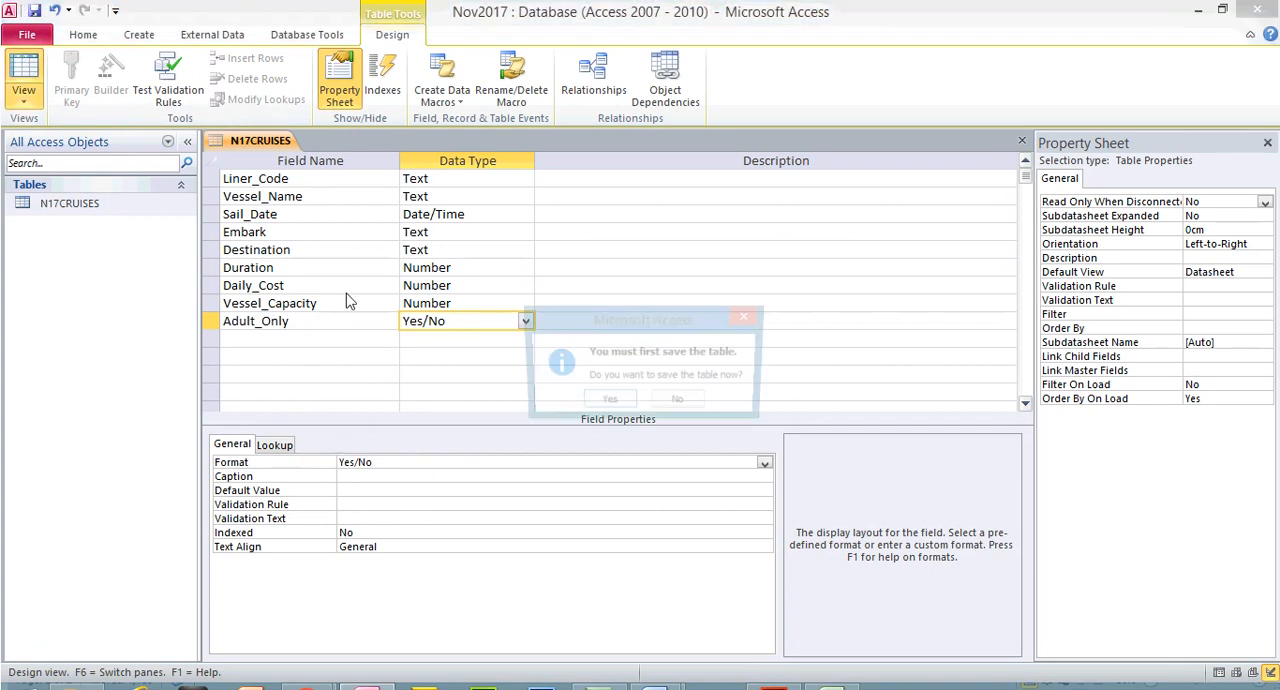
click(24, 80)
click(600, 381)
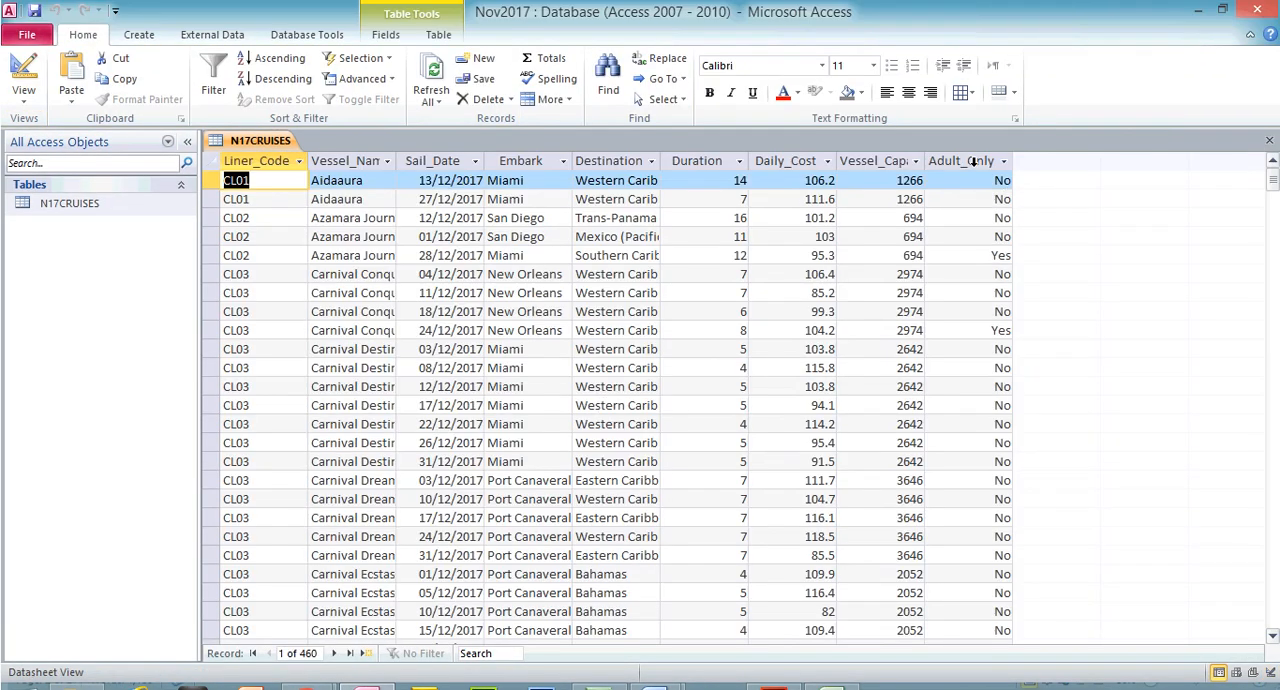
click(965, 161)
Read the required Daily_Cost display format in the question paper
click(780, 670)
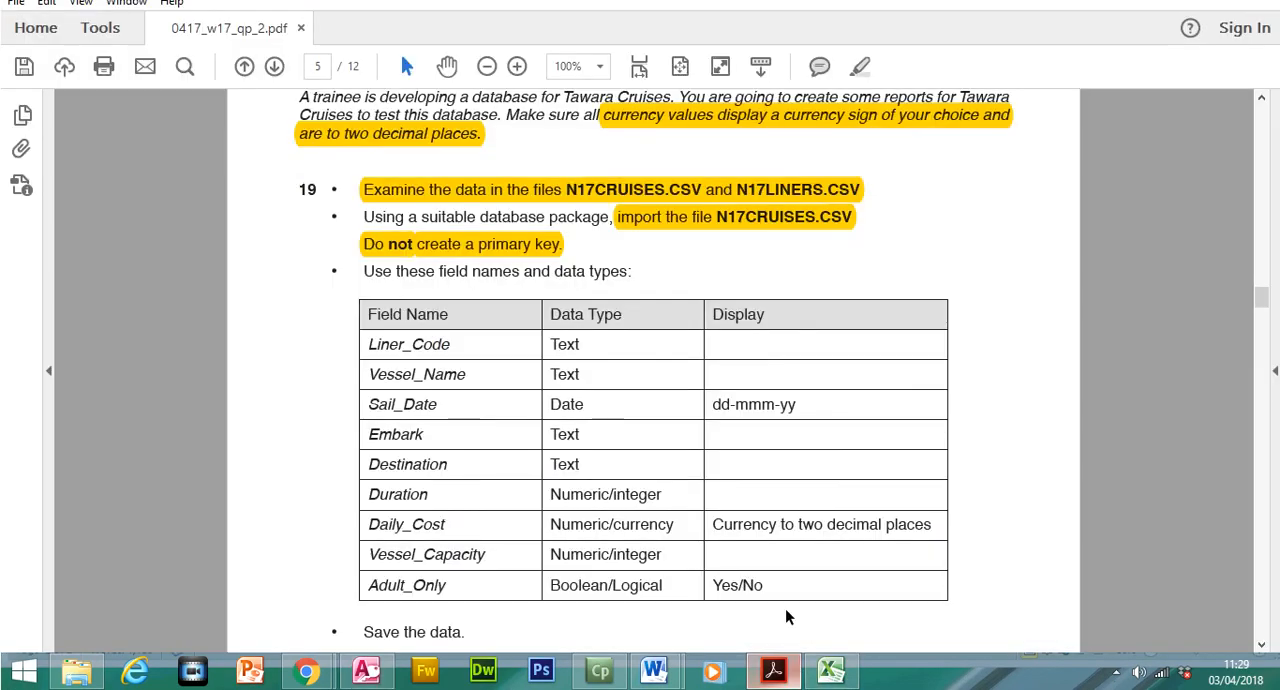
drag(714, 527, 934, 527)
click(774, 672)
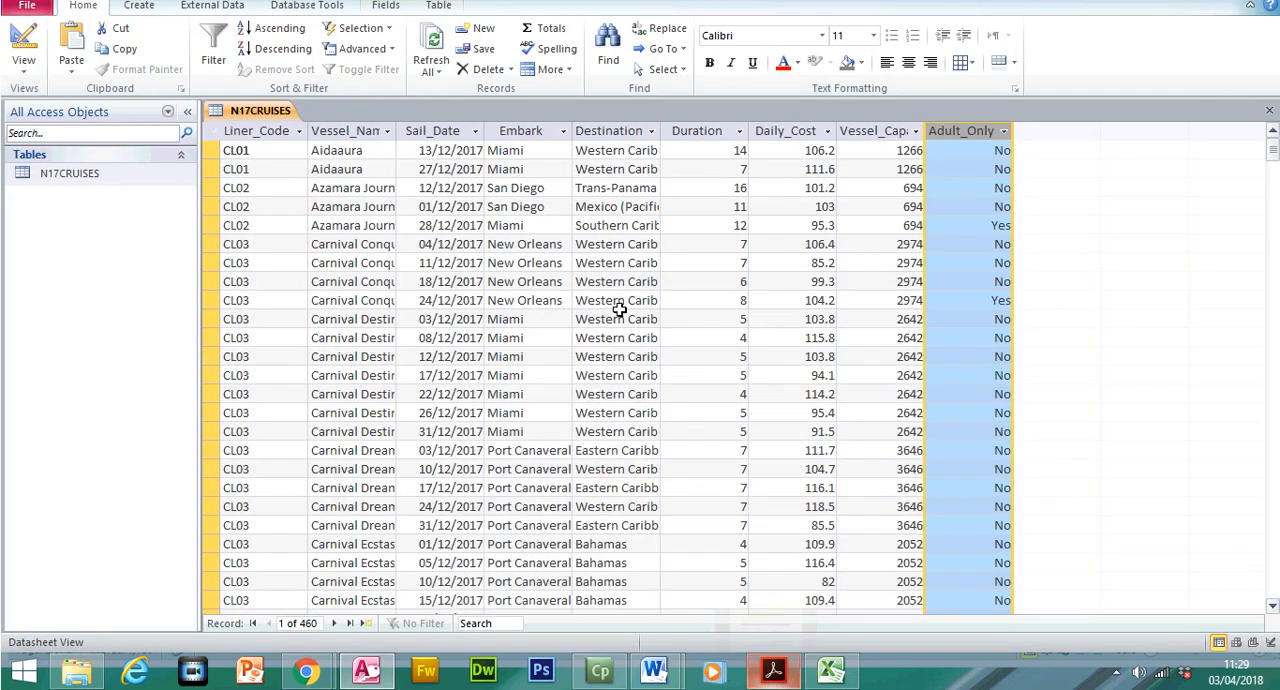
Set the Daily_Cost field's display format to Currency in the Design View of the N17CRUISES table
click(797, 163)
click(23, 78)
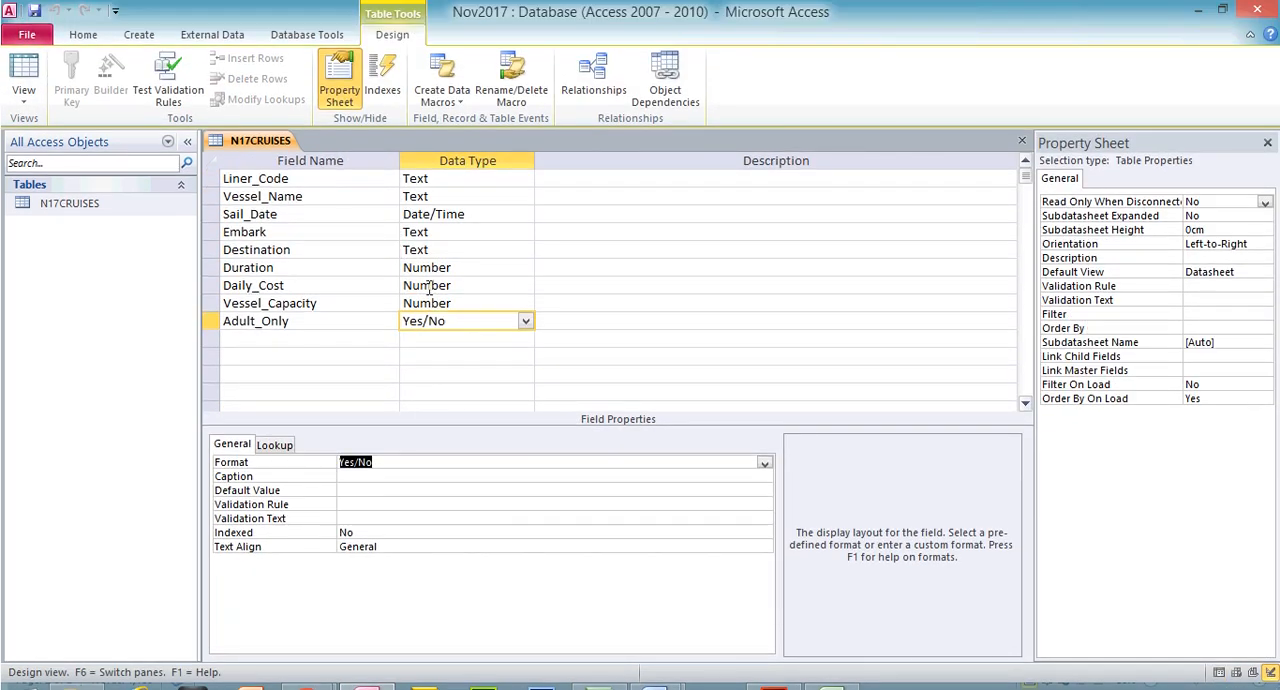
click(430, 287)
click(355, 447)
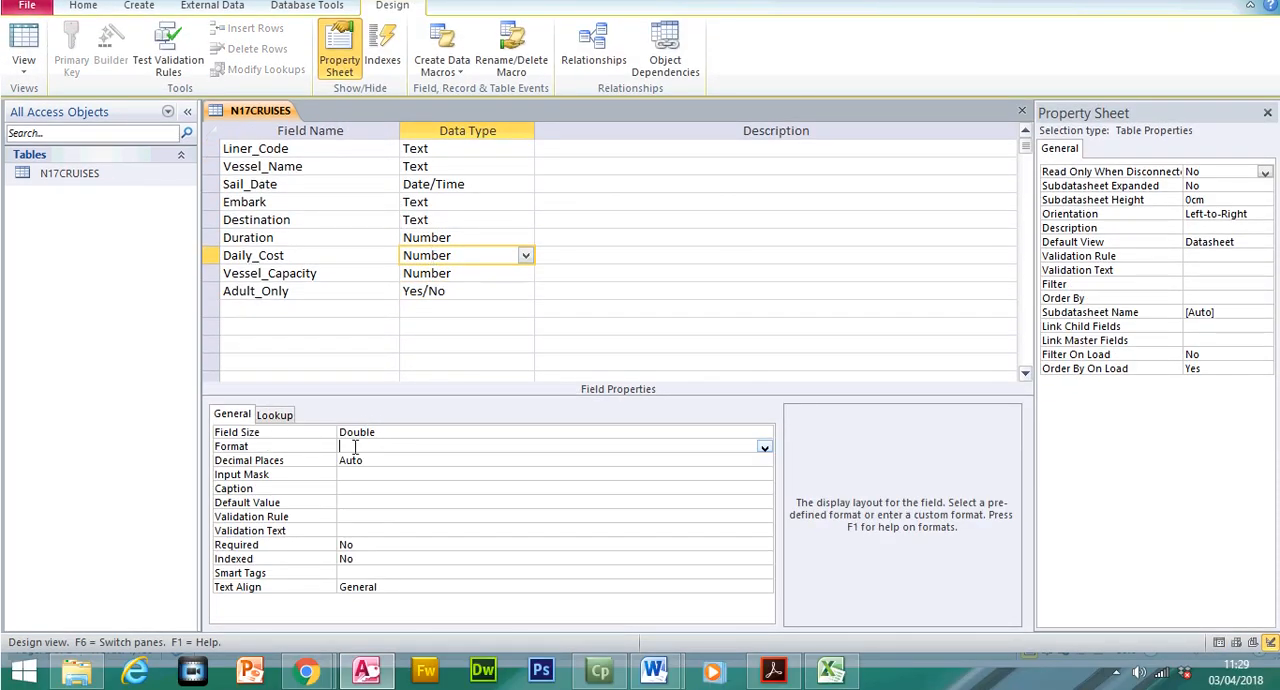
click(764, 447)
click(657, 472)
Set Daily_Cost to 2 decimal places, then save the table and return to Datasheet View
click(514, 462)
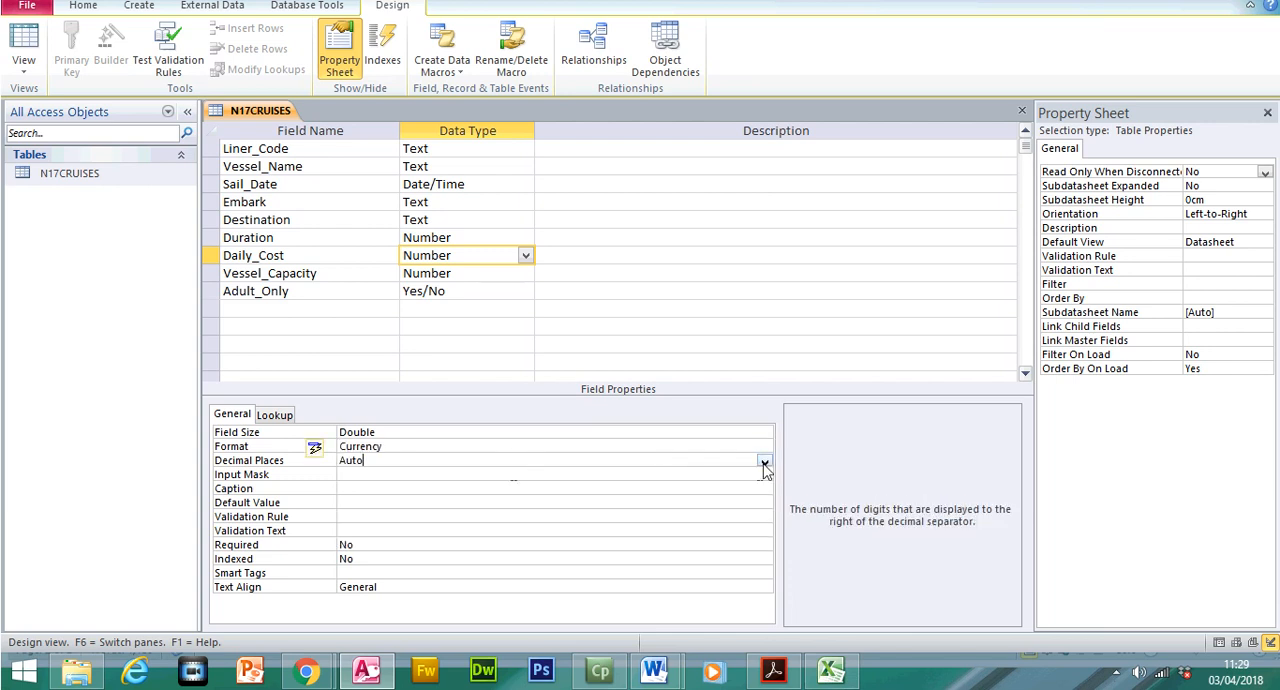
click(764, 463)
click(605, 295)
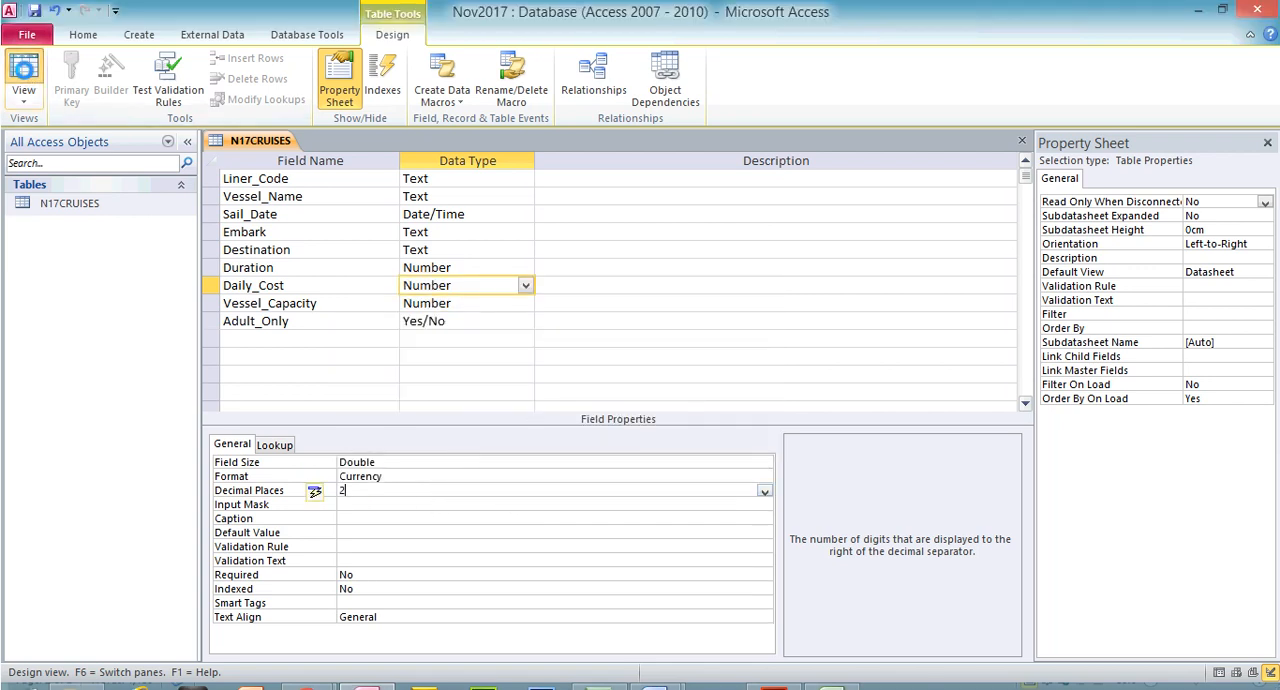
click(23, 50)
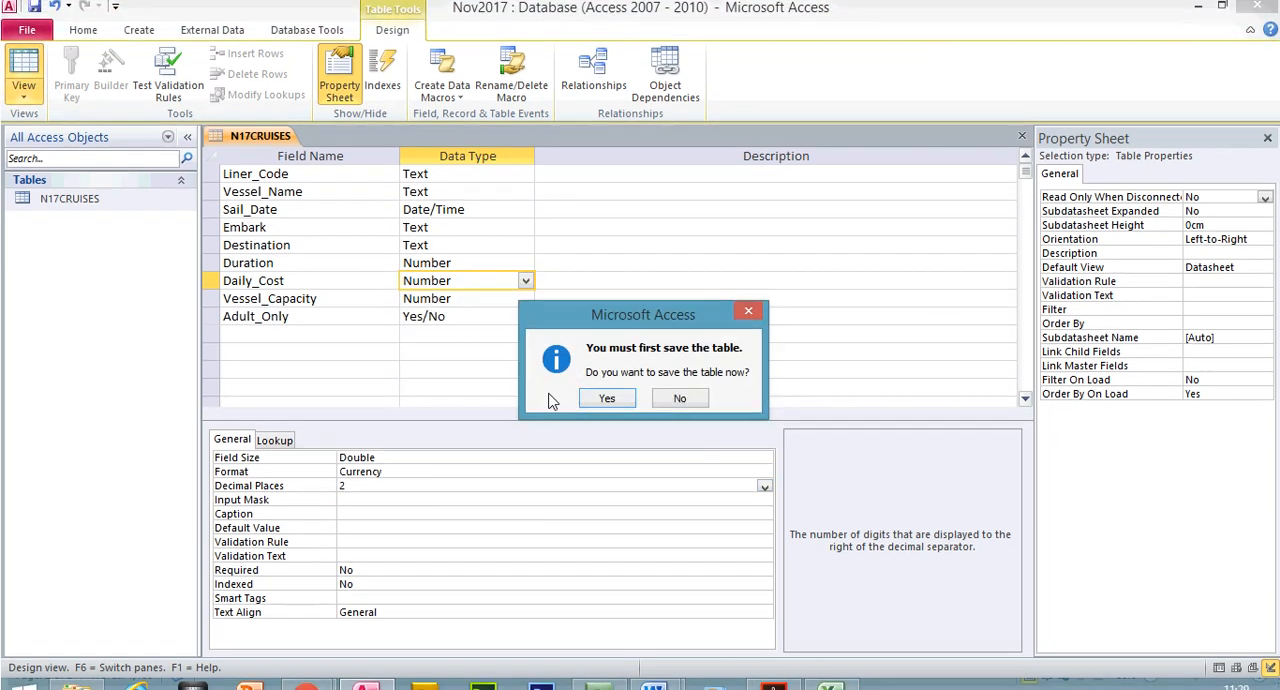
click(607, 395)
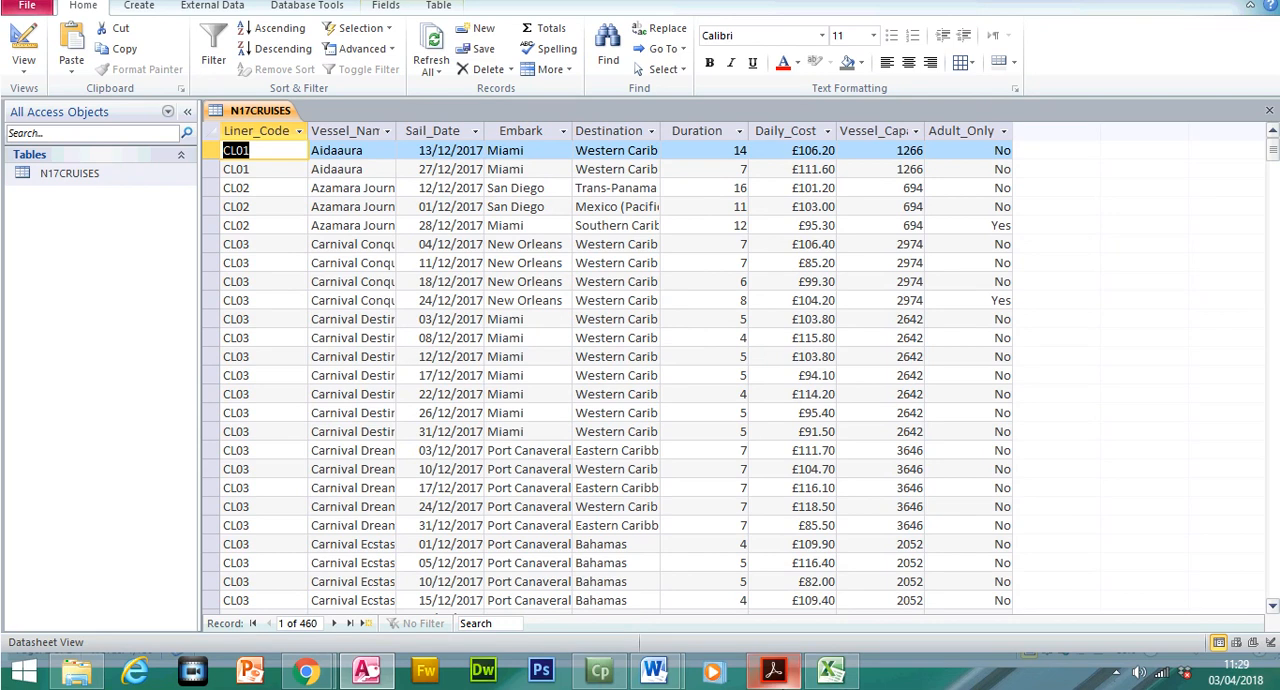
Read the required Sail_Date display format in the question paper
click(773, 668)
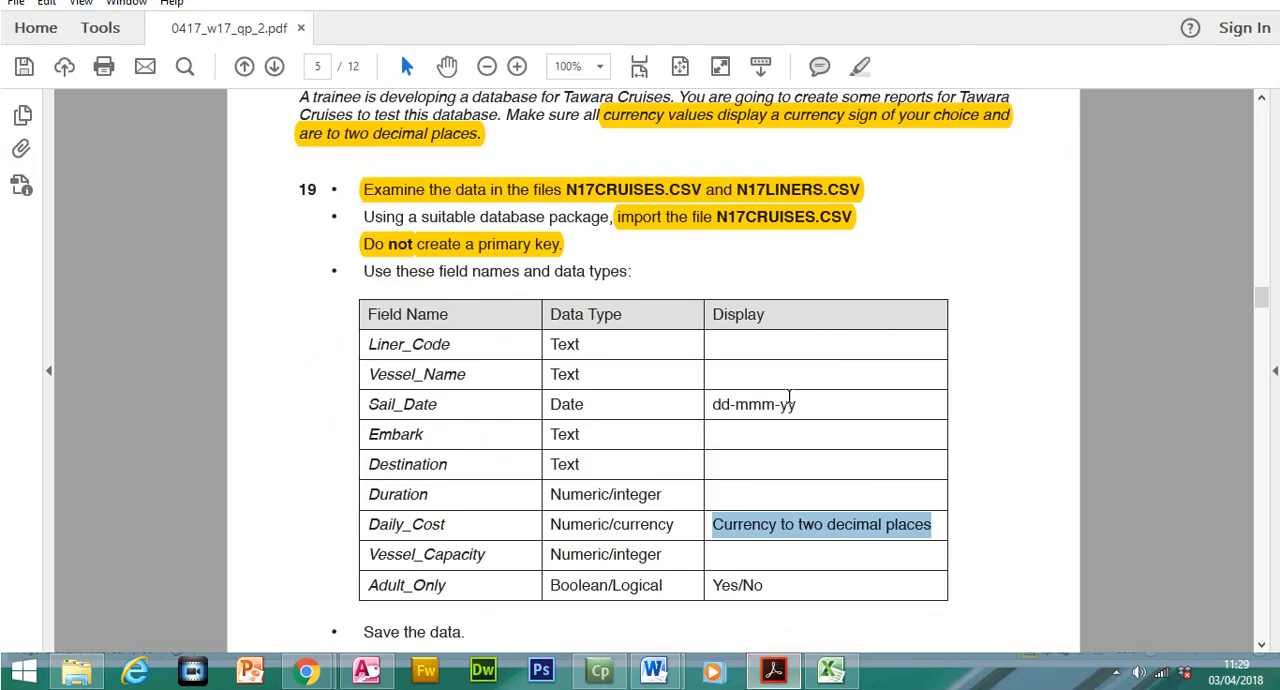
drag(804, 404, 712, 410)
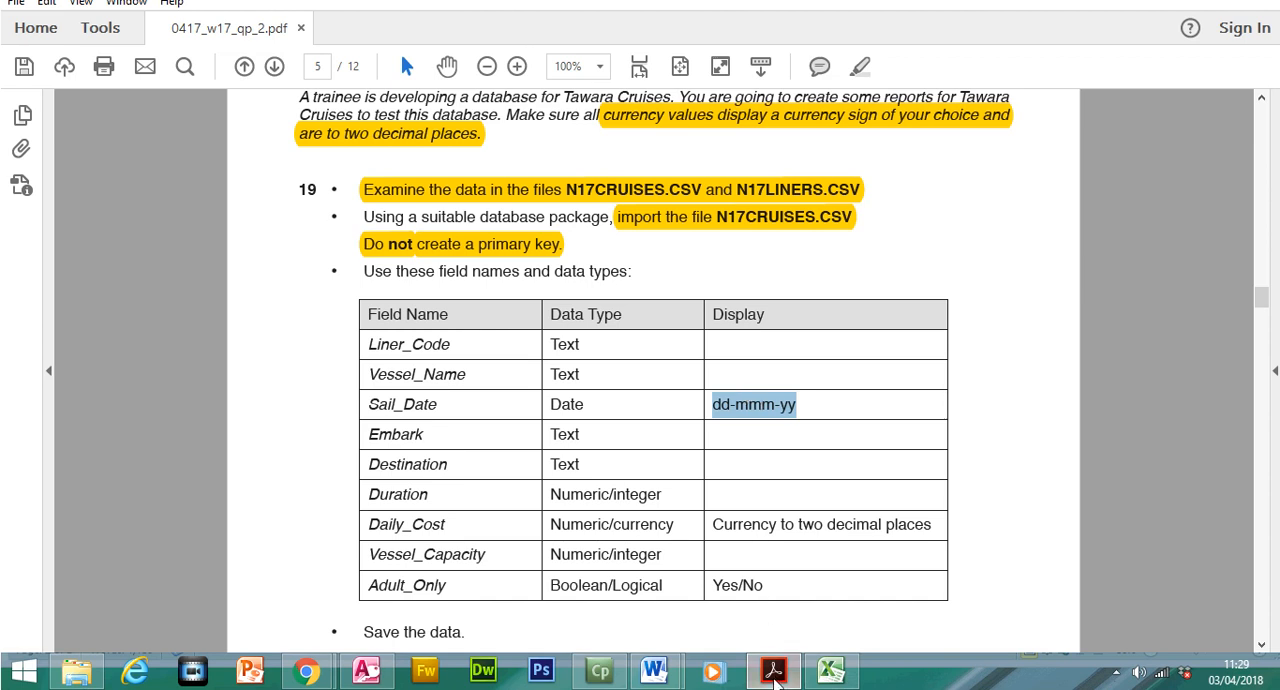
click(775, 675)
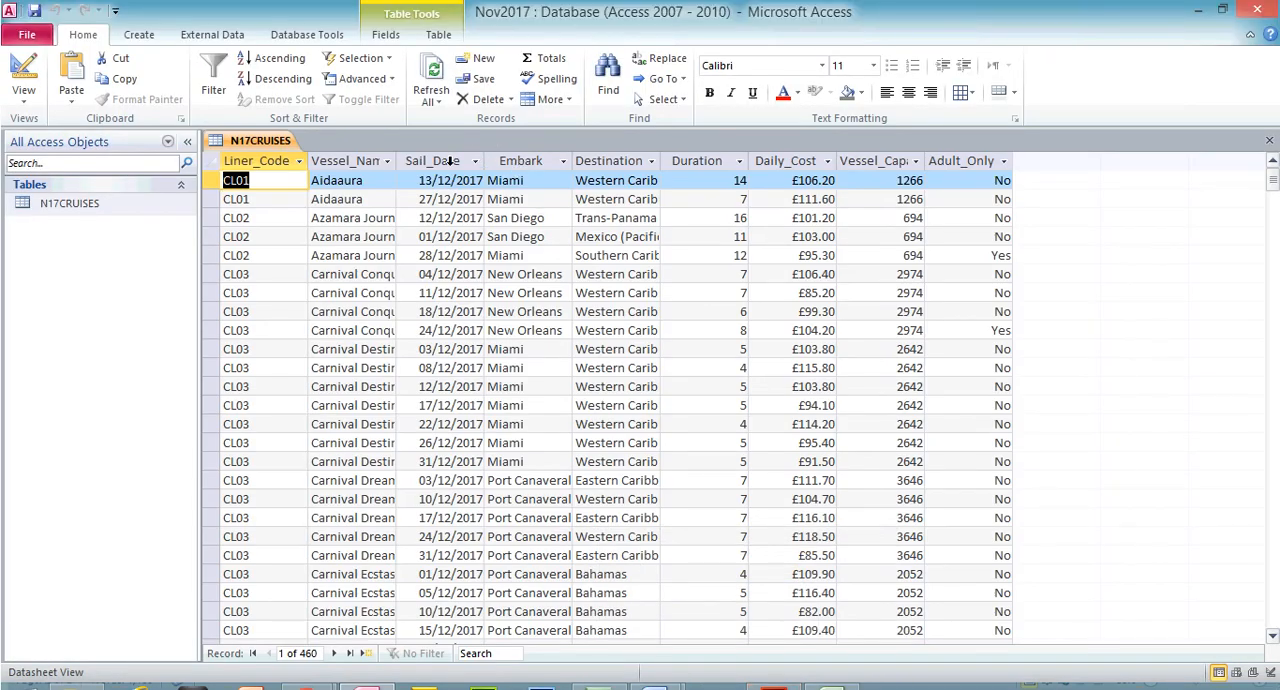
Set the Sail_Date field's format to Medium Date, save the table and return to Datasheet View
click(24, 70)
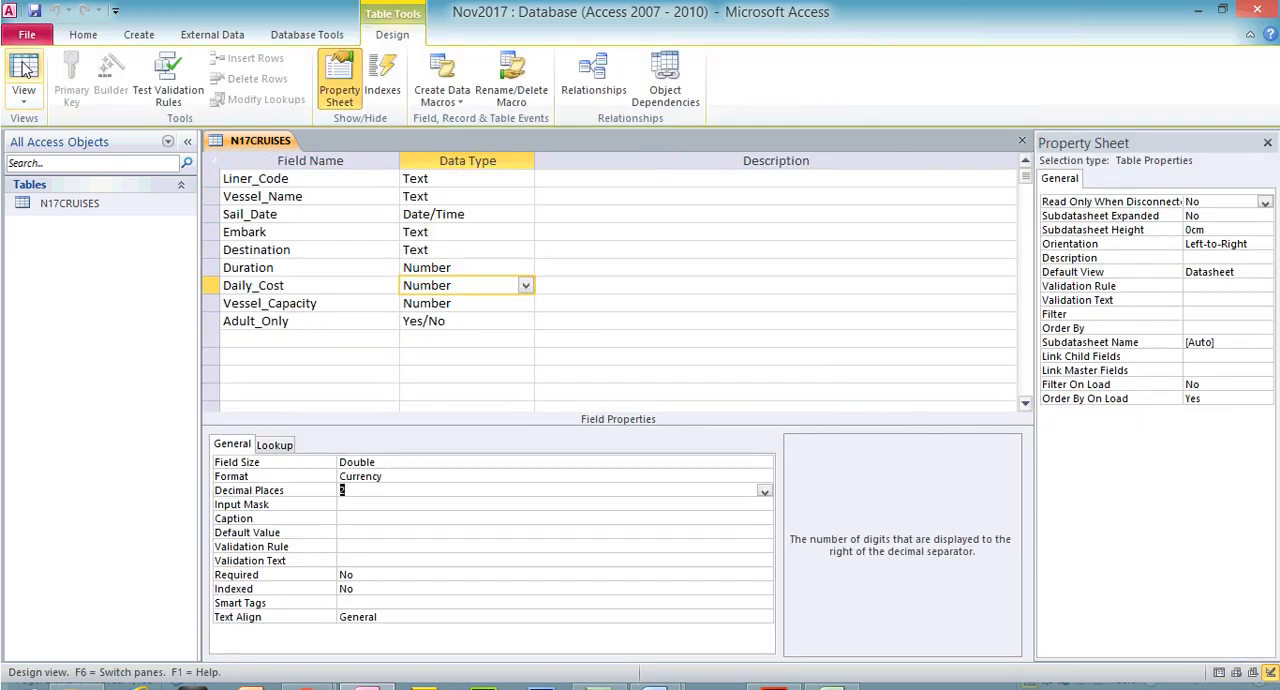
click(441, 214)
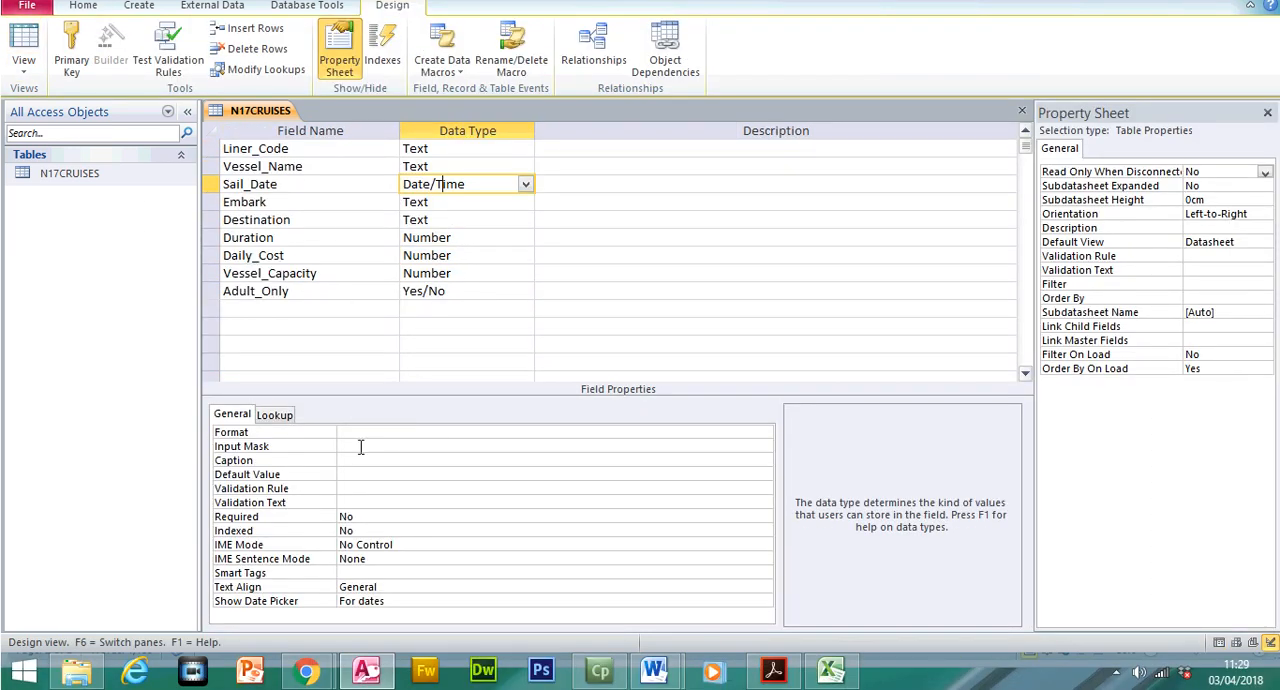
click(340, 432)
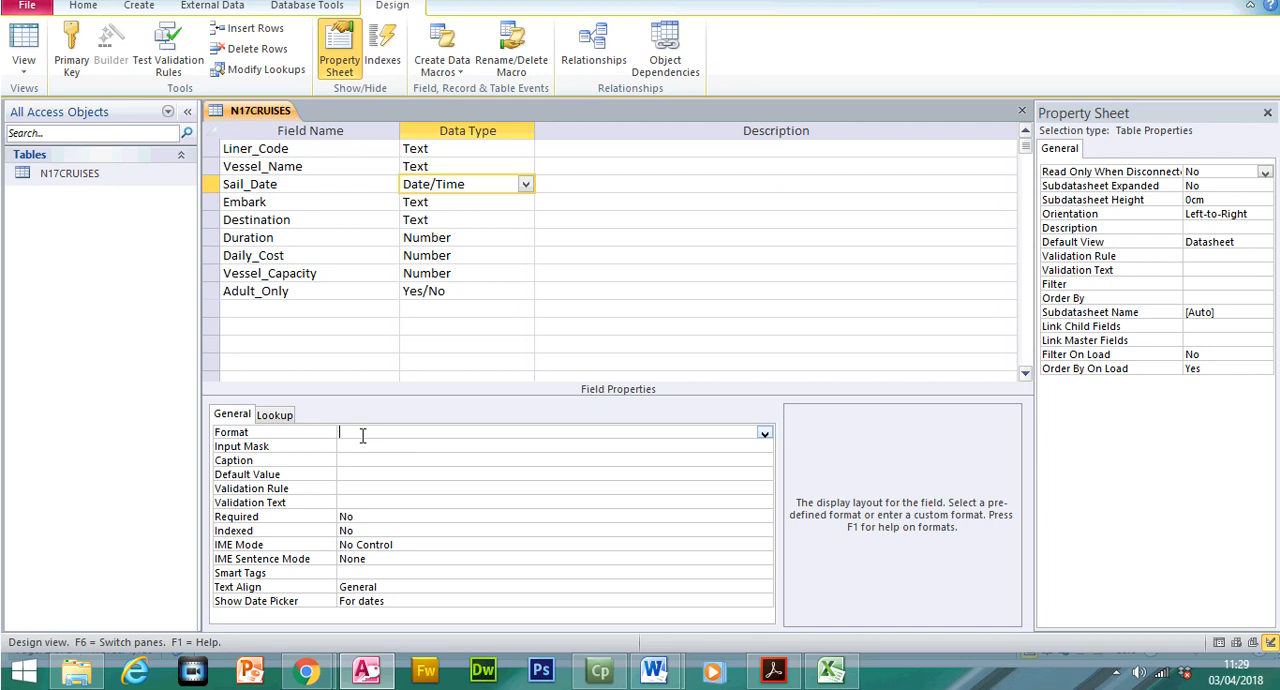
click(764, 434)
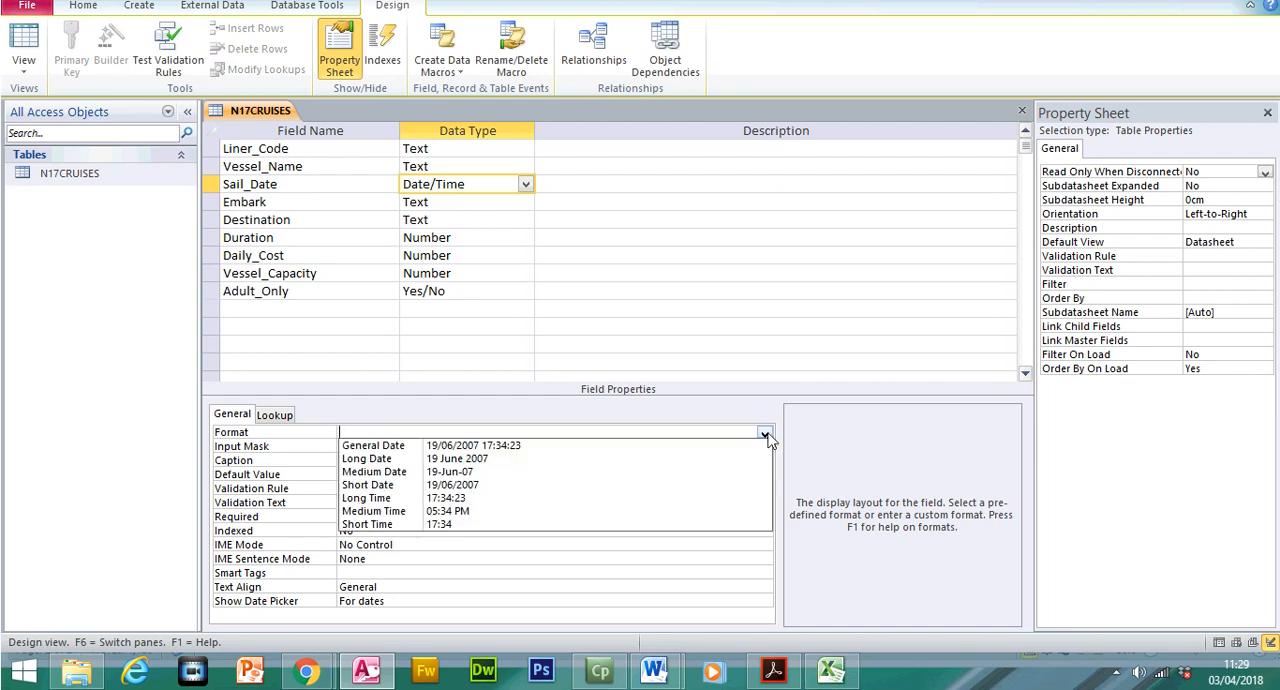
click(473, 482)
click(24, 45)
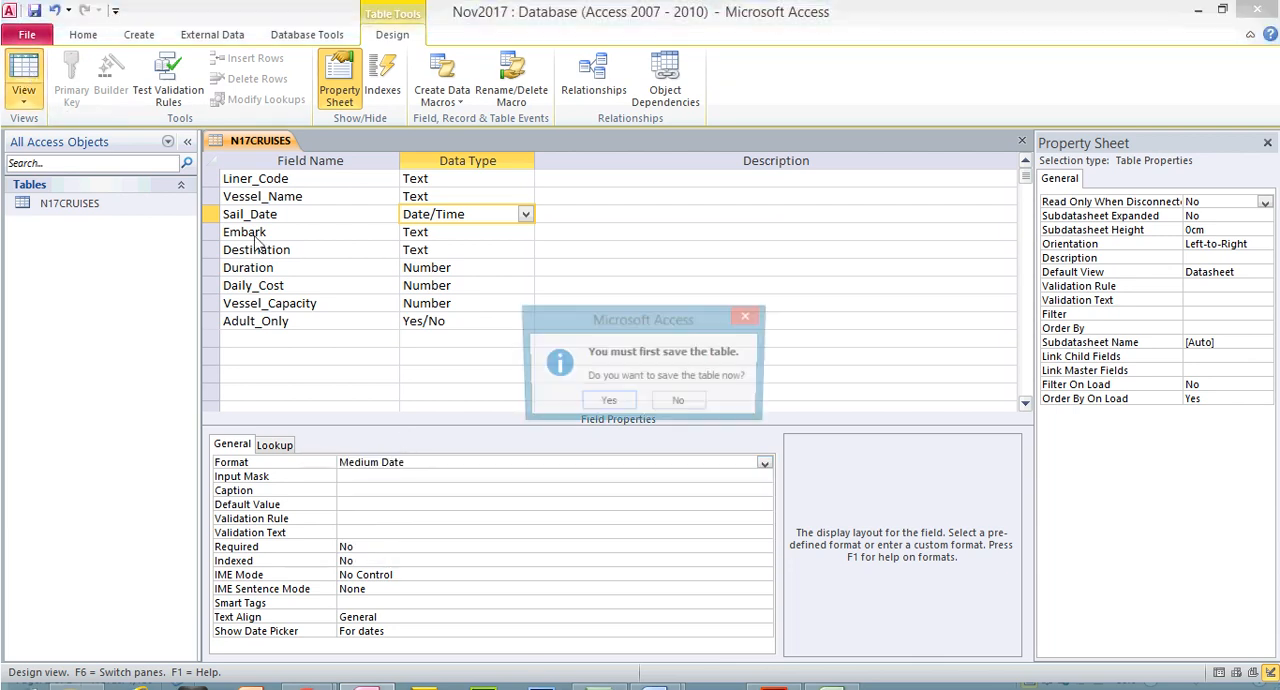
click(607, 373)
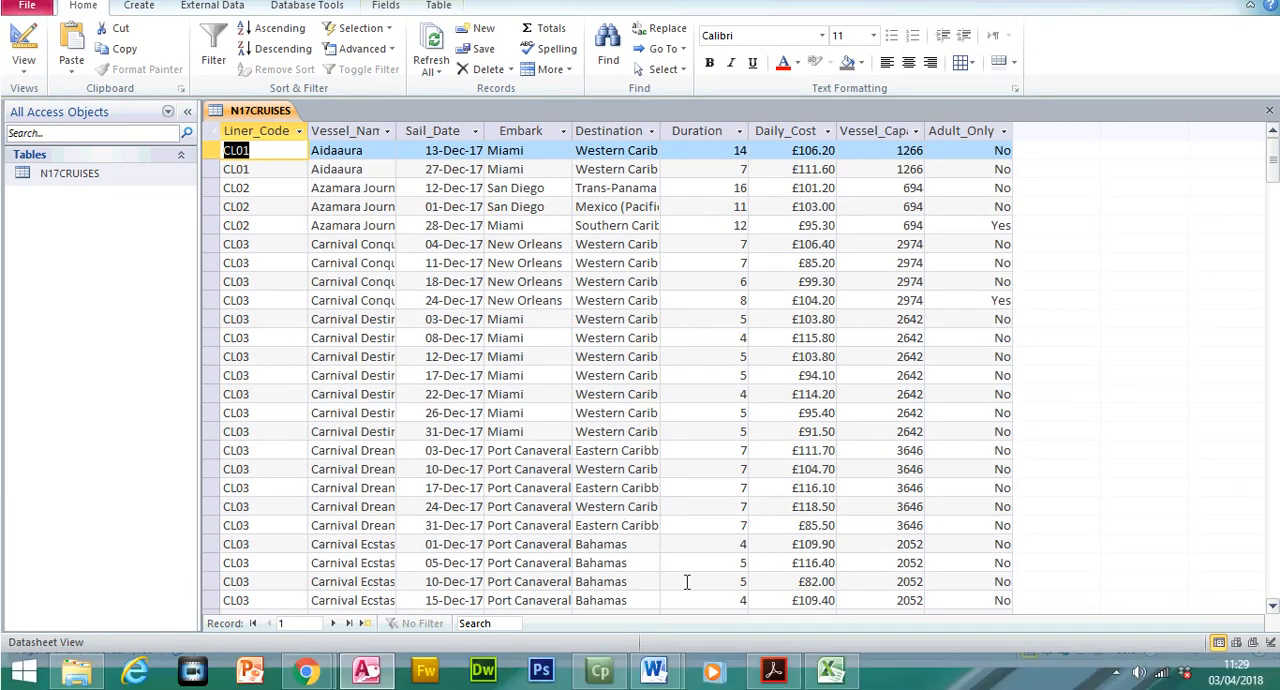
Highlight the "Save the data." instruction and the EVIDENCE 3 text in the question paper
click(773, 673)
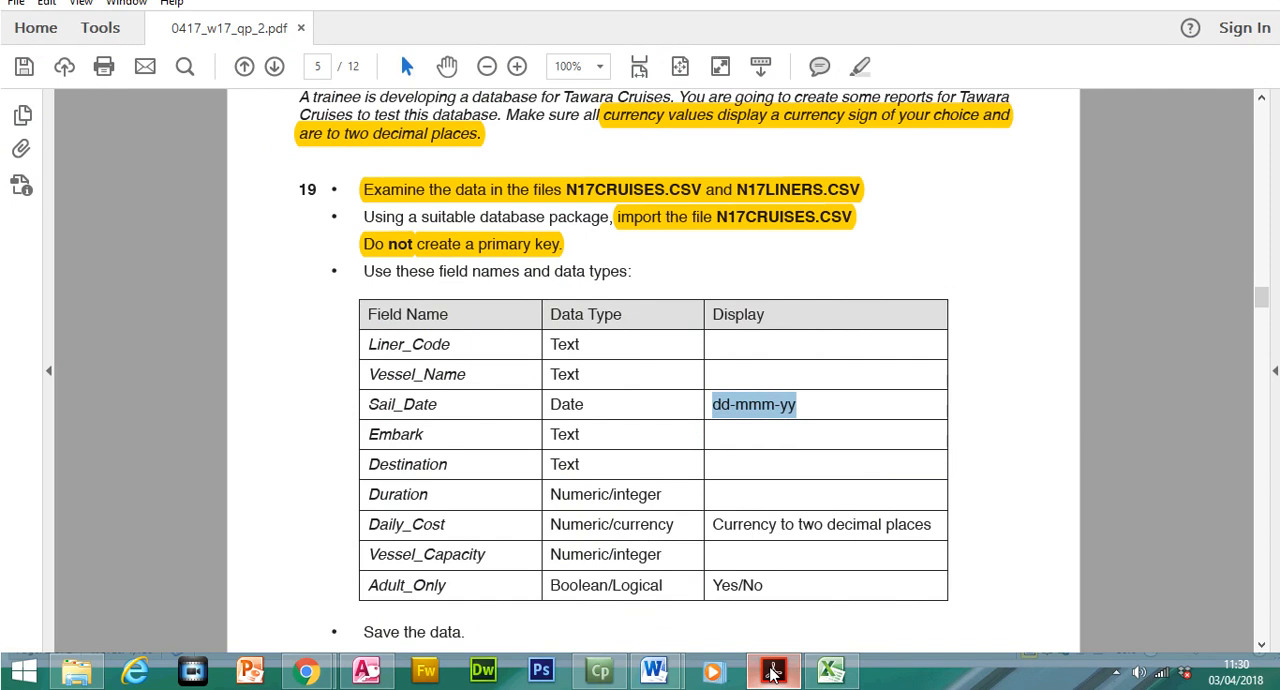
click(773, 673)
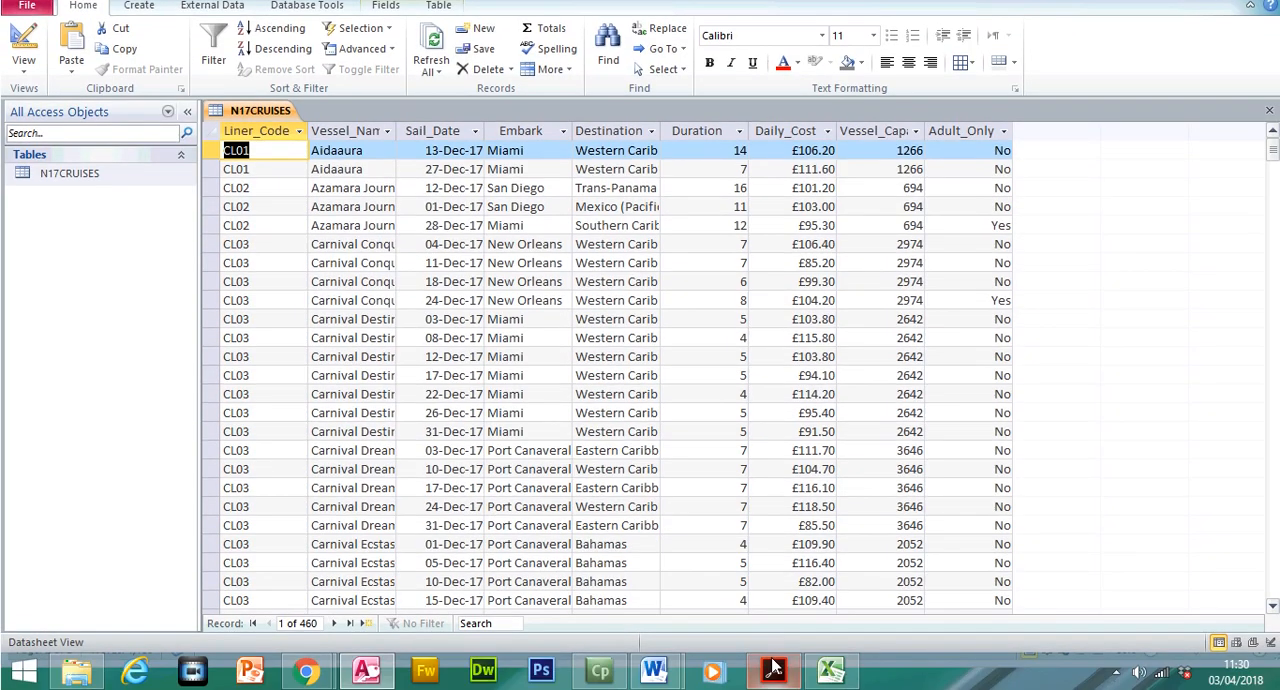
click(773, 689)
drag(362, 631, 464, 632)
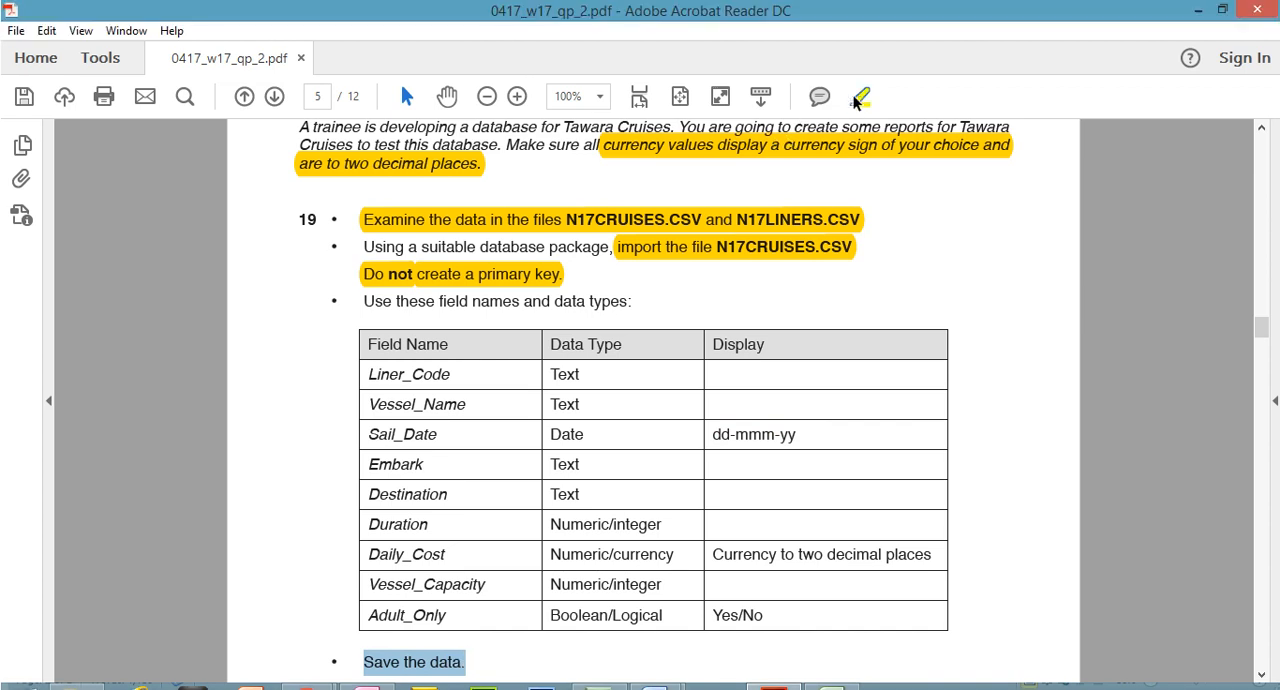
click(859, 98)
drag(1260, 320, 1262, 337)
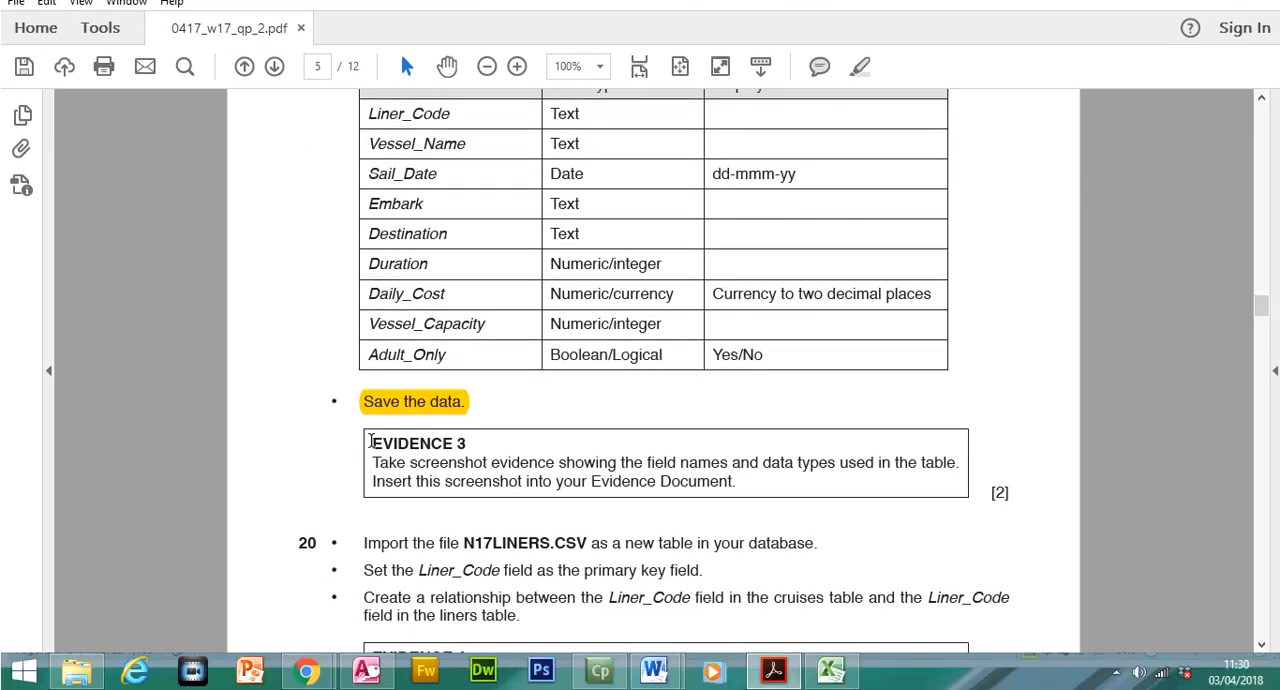
drag(372, 441, 735, 491)
click(866, 101)
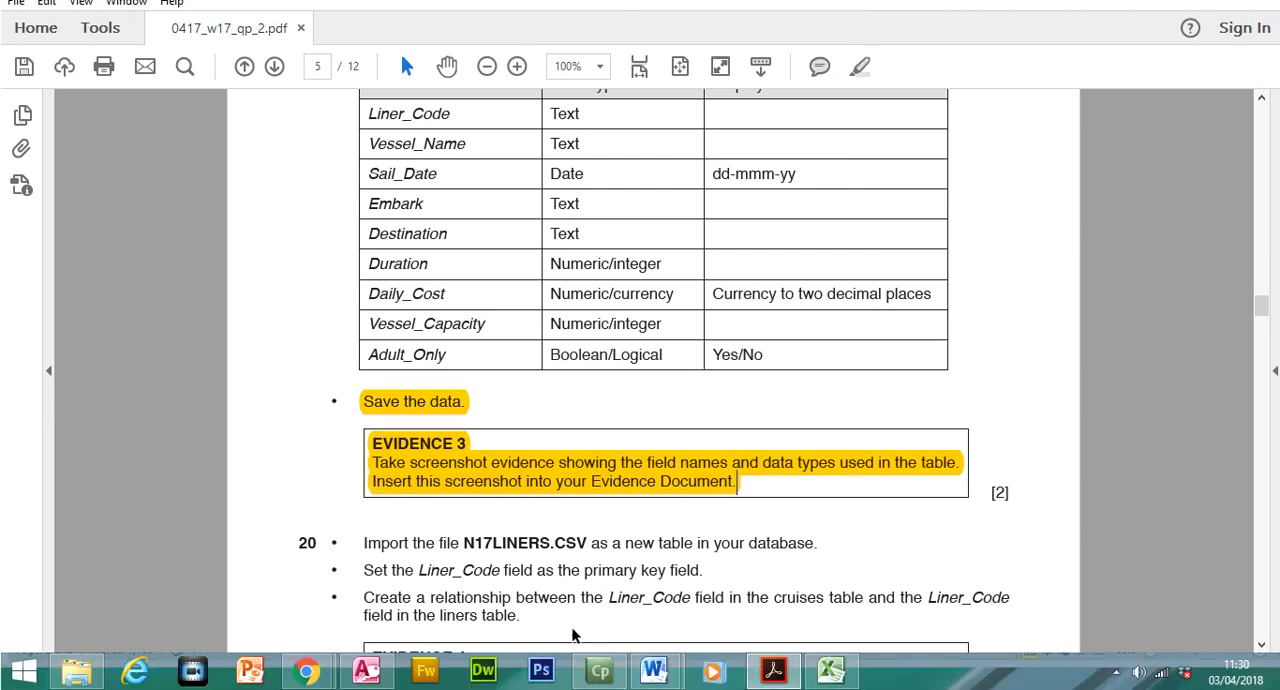
Switch to Access, show the N17CRUISES table in Design View and capture a screenshot of its field structure
click(366, 669)
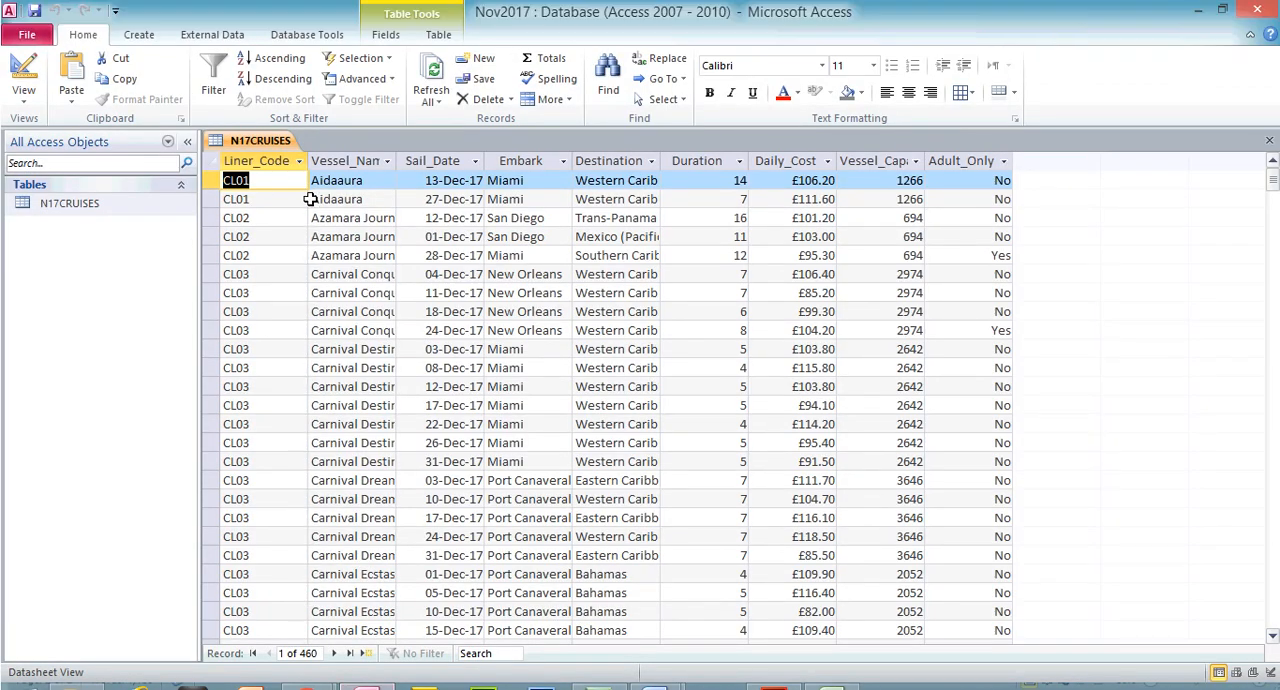
click(24, 38)
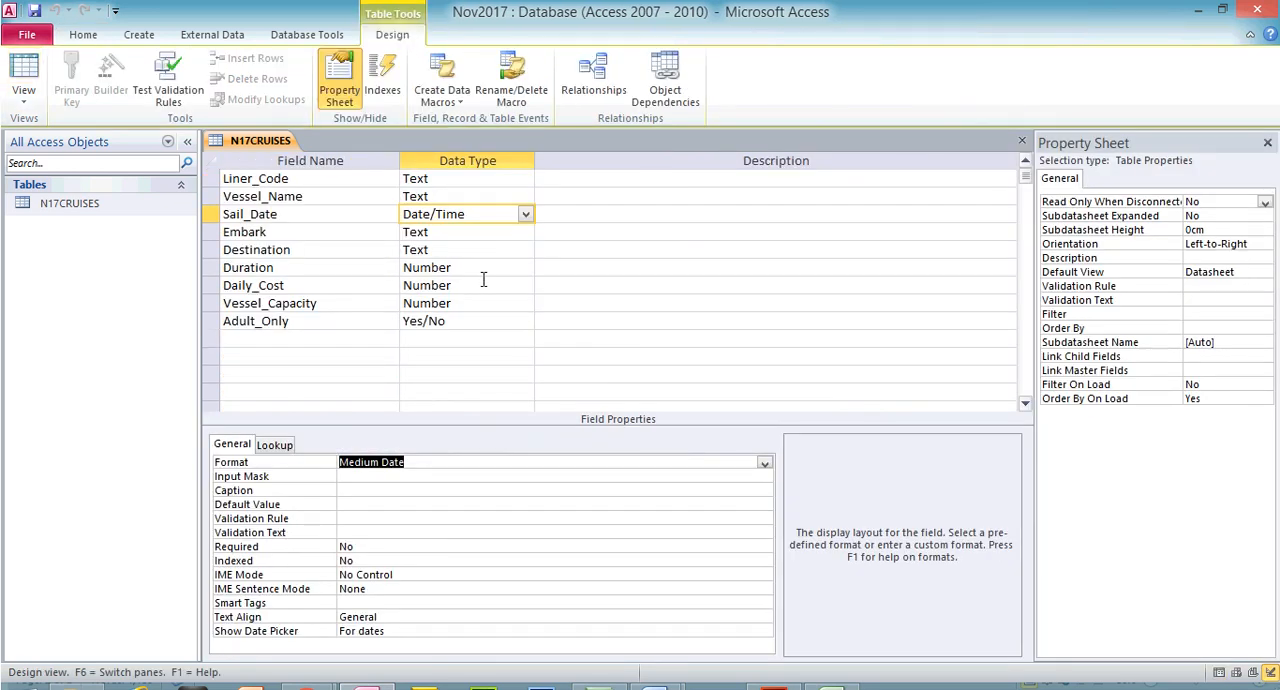
click(516, 328)
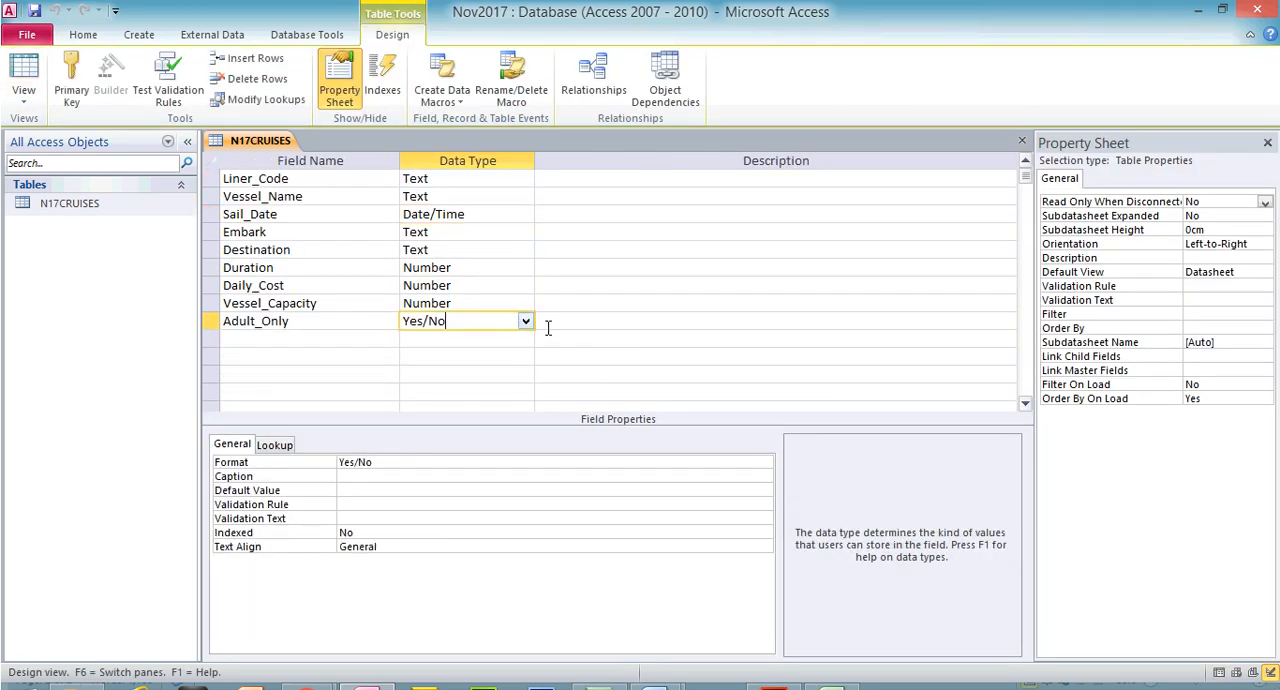
click(595, 340)
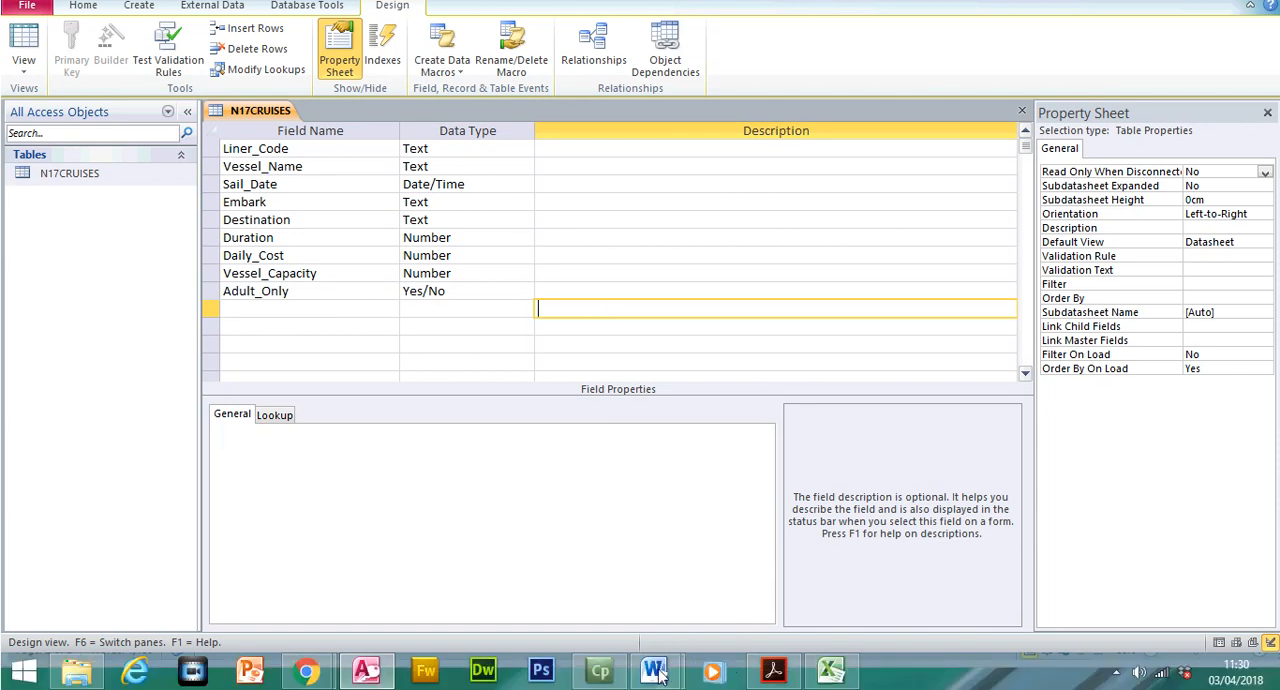
Switch to the N17EVIDENCE1234 document in Word and paste the screenshot on a new line under the Step 19 EVIDENCE 3 heading
mouse_move(654, 670)
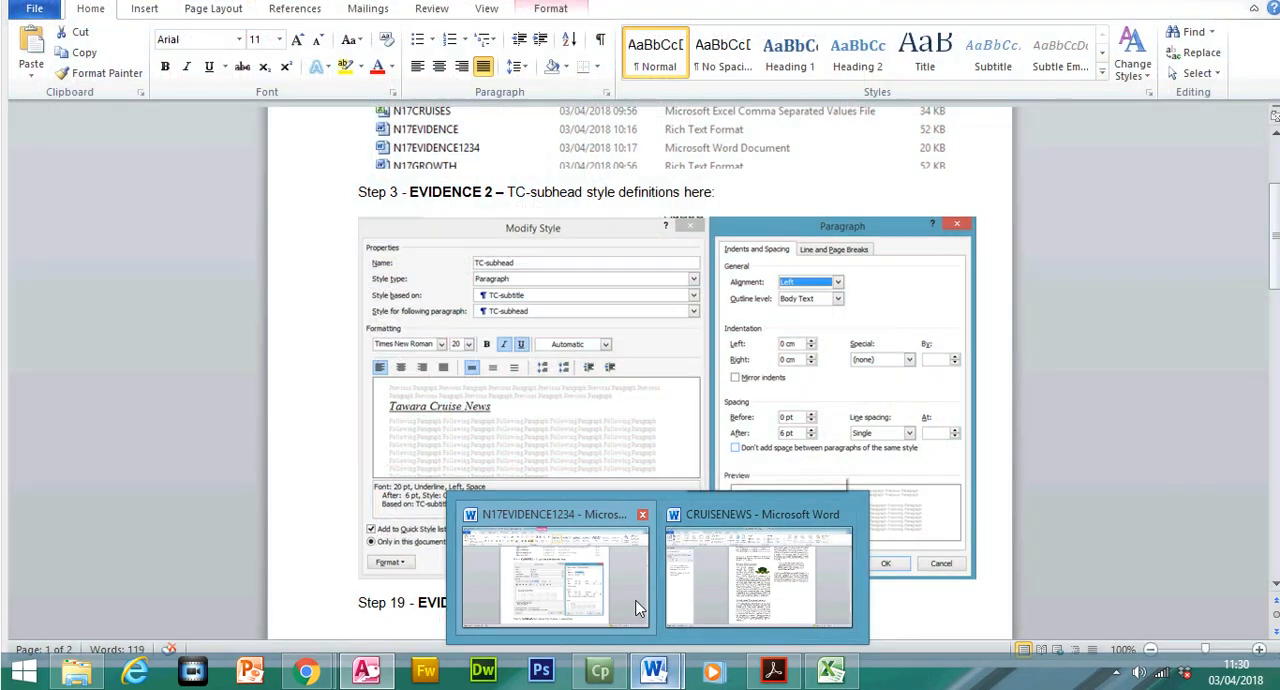
click(630, 598)
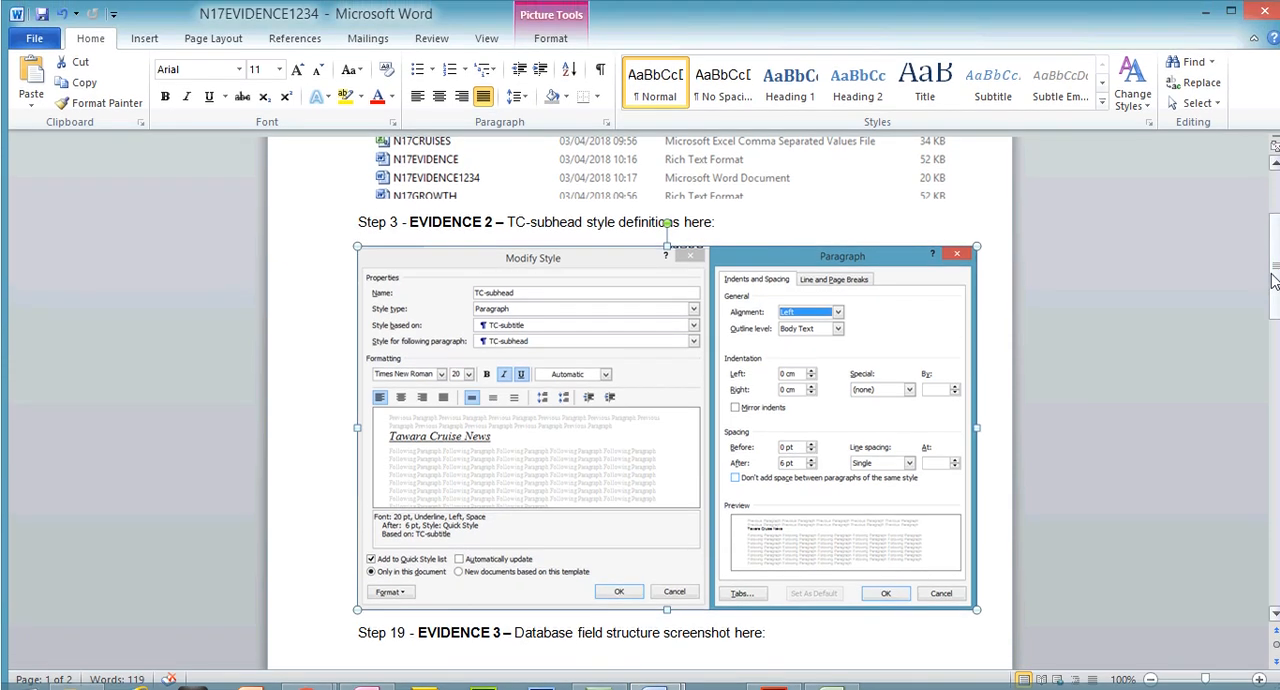
drag(1275, 250, 1275, 306)
click(829, 347)
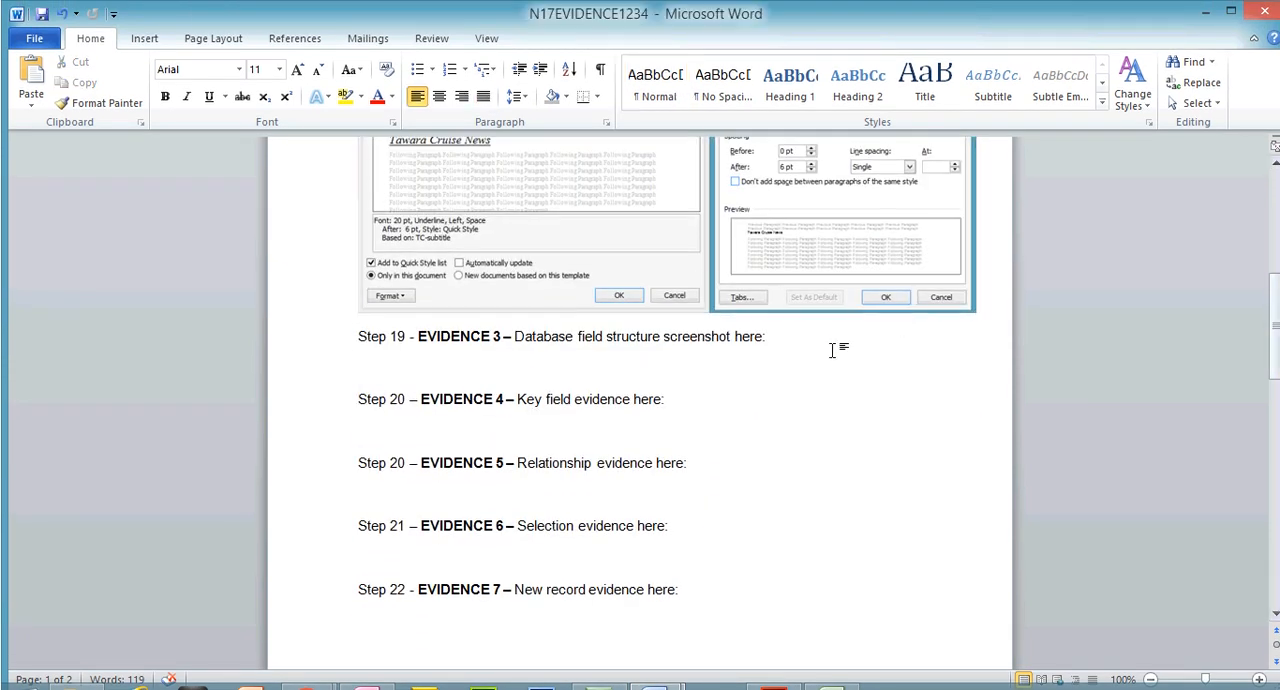
key(Return)
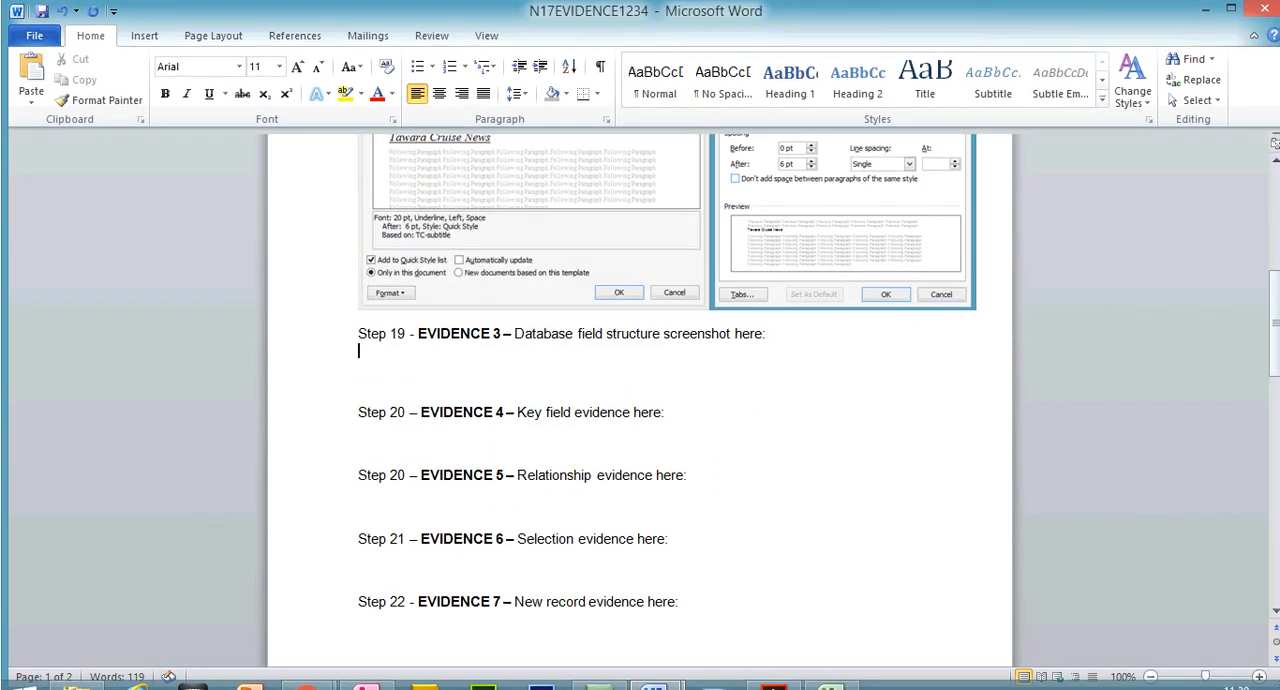
key(ctrl+v)
Crop the pasted screenshot to the field names and data types and enlarge it to 6.35 cm high by 9.62 cm wide
click(705, 400)
click(1128, 88)
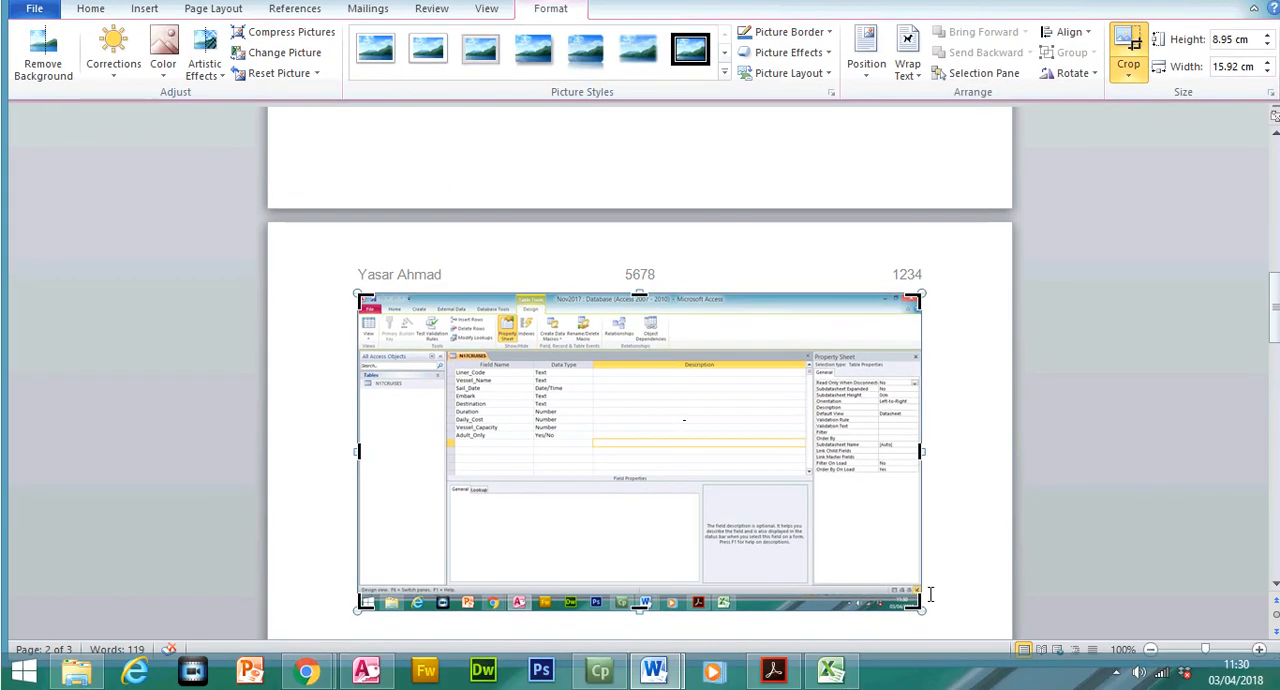
drag(918, 601, 594, 443)
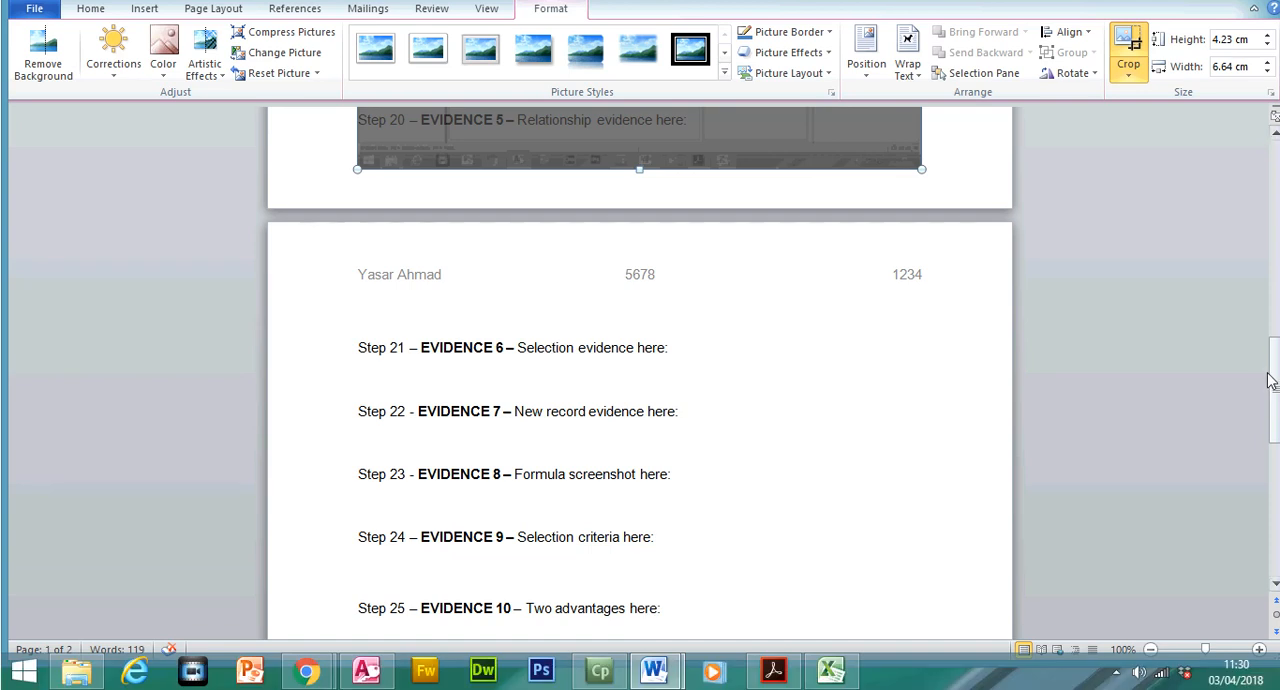
drag(1270, 380, 1270, 312)
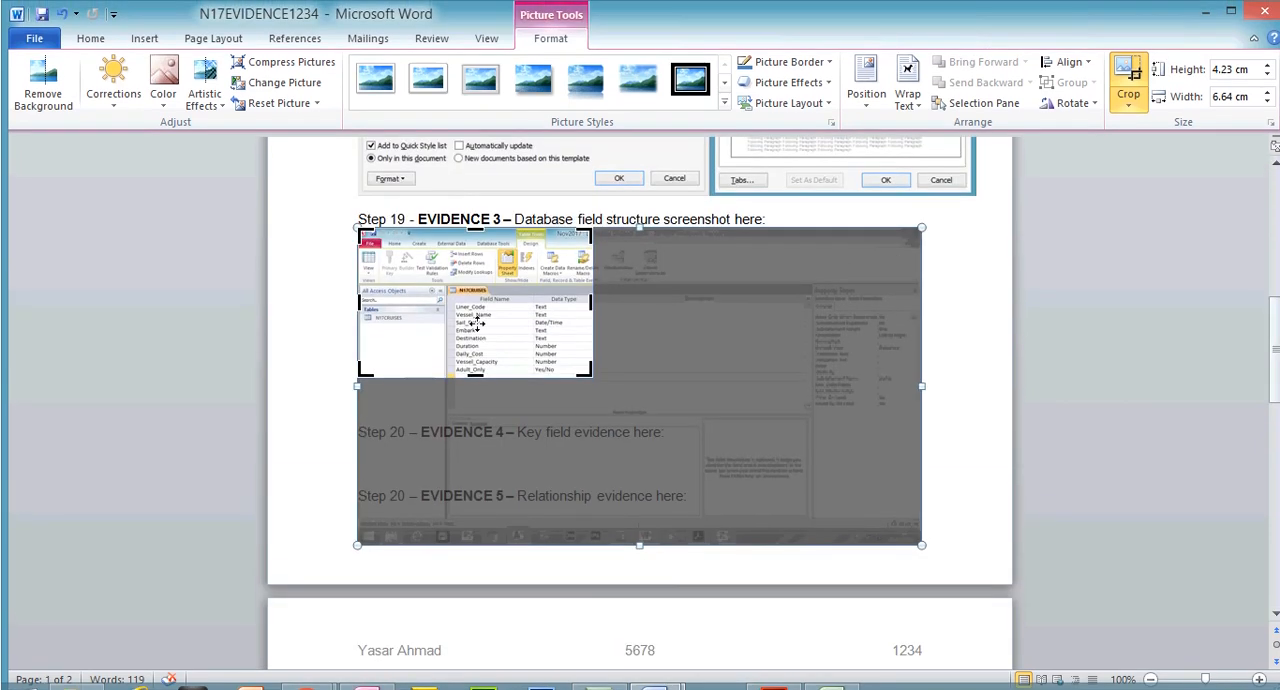
drag(365, 234, 445, 281)
click(1122, 72)
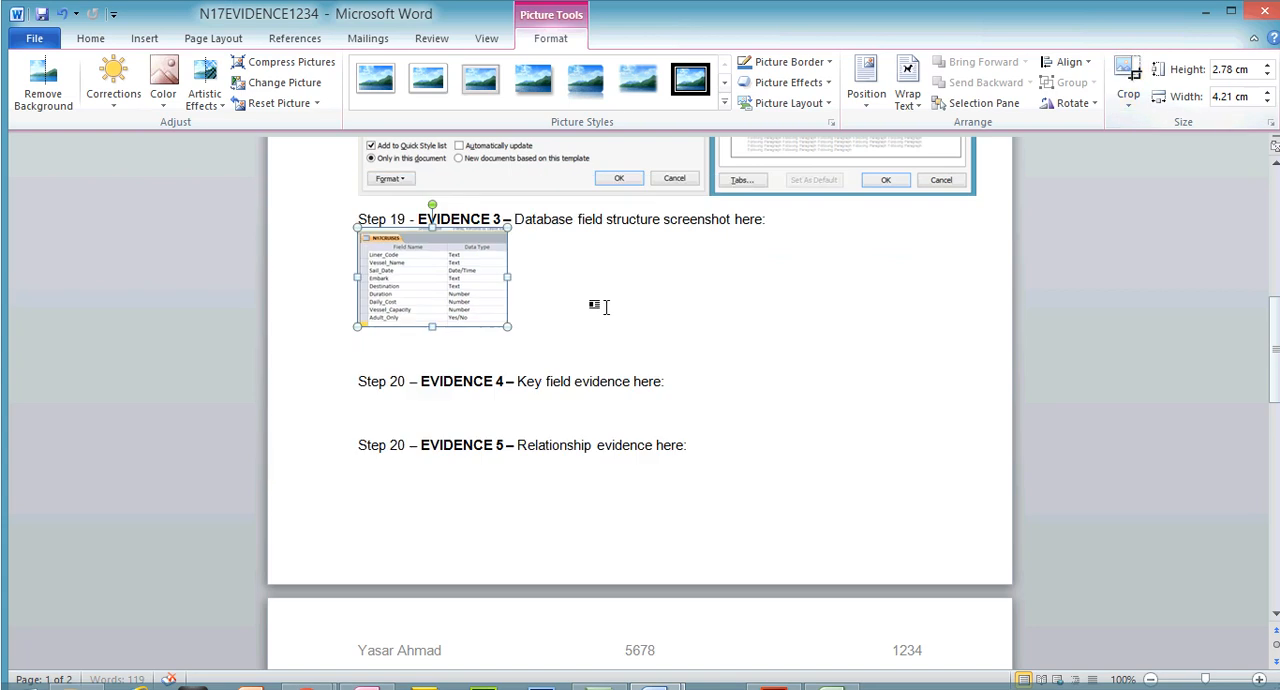
drag(507, 326, 651, 453)
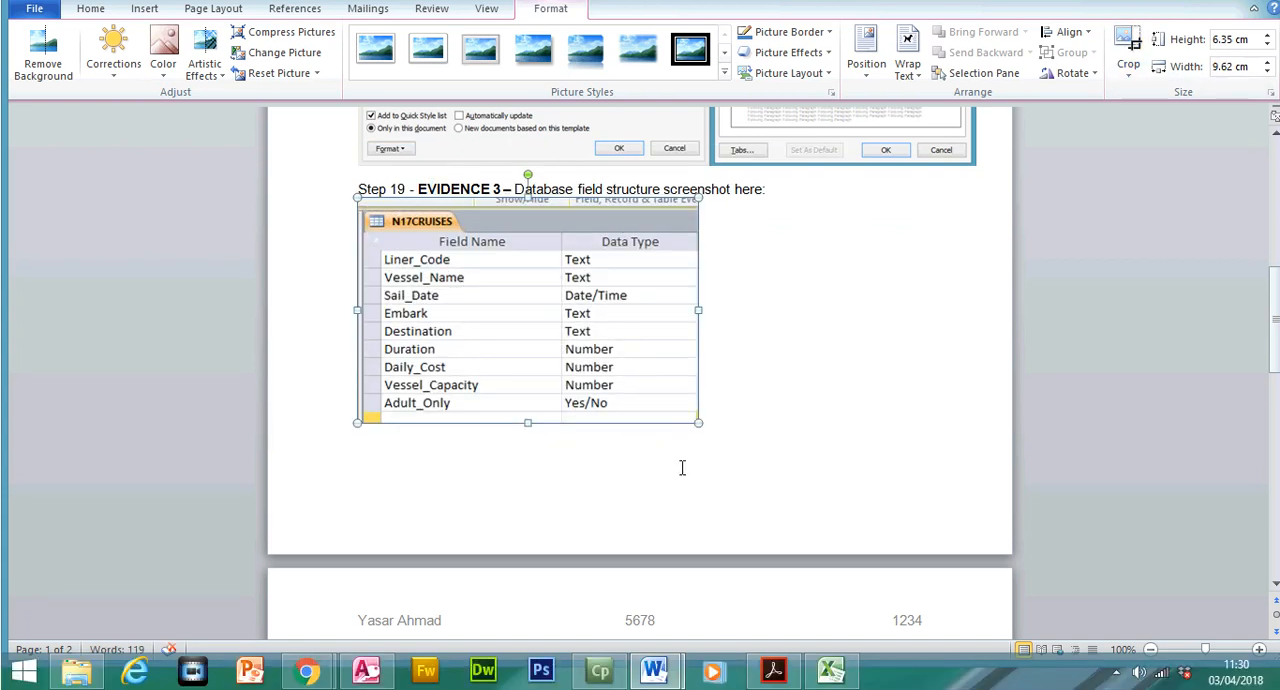
Switch back to Access, review the Adult_Only and Sail_Date field properties and show the N17CRUISES table in Datasheet View
click(655, 668)
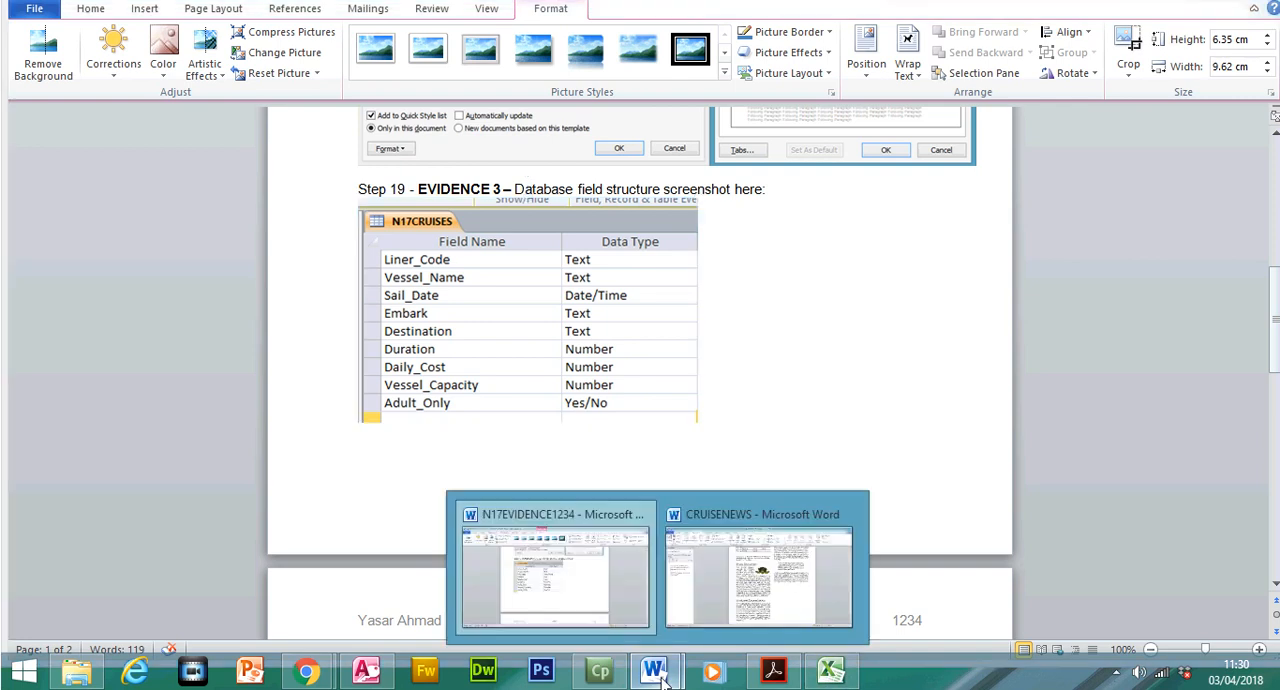
click(366, 670)
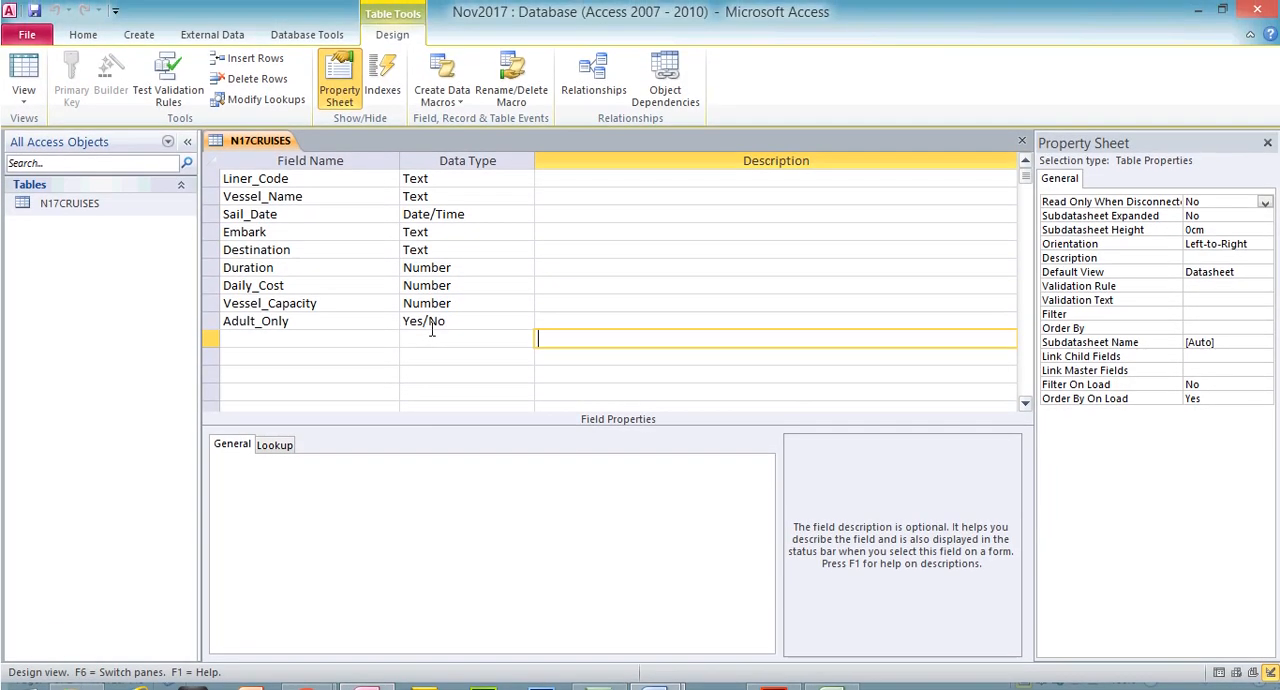
click(431, 311)
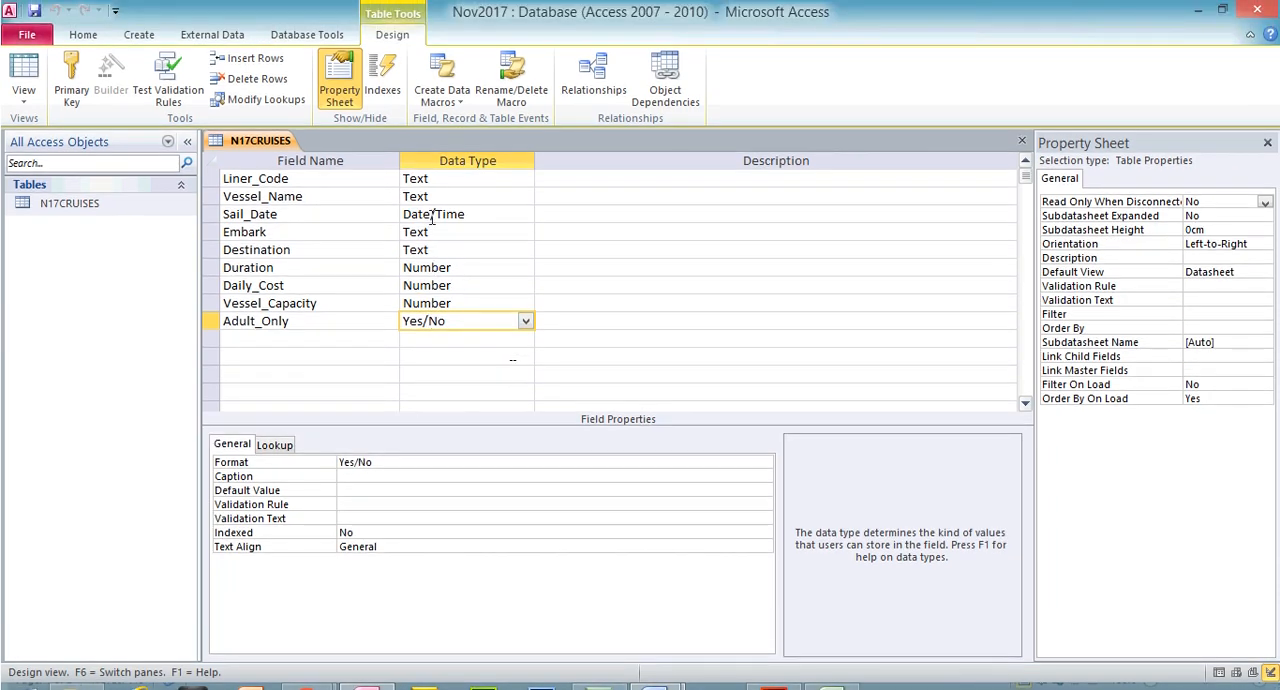
click(432, 214)
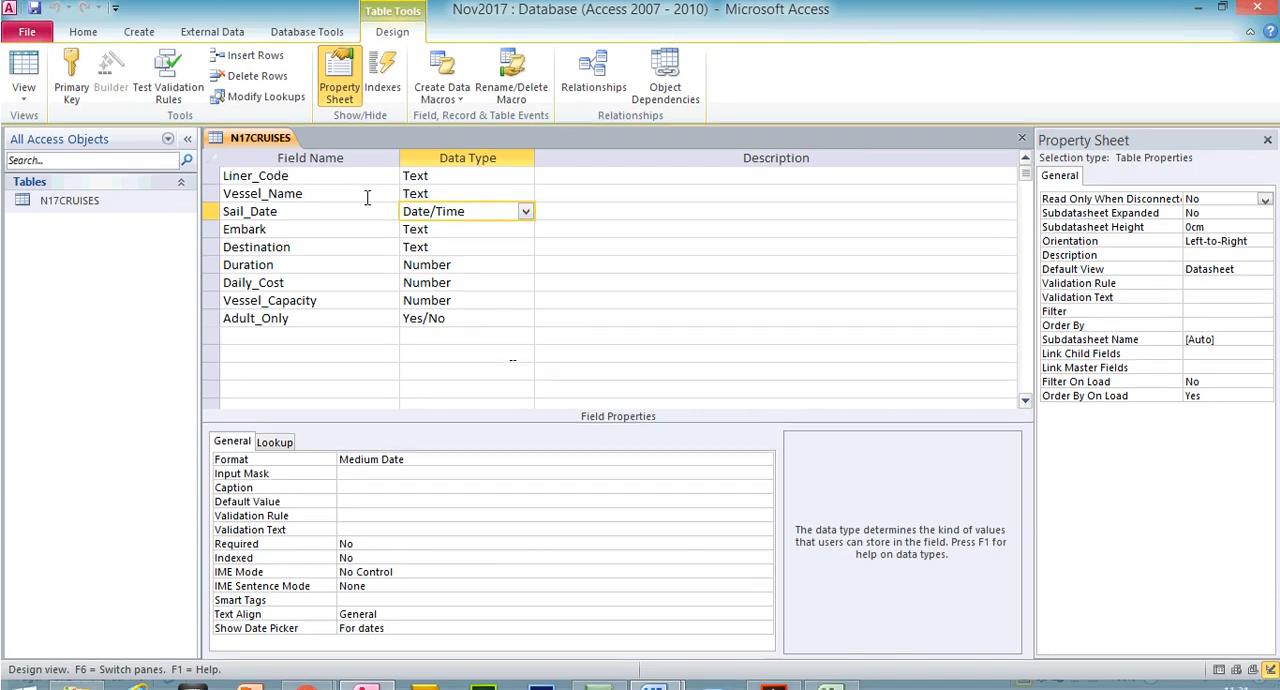
click(24, 72)
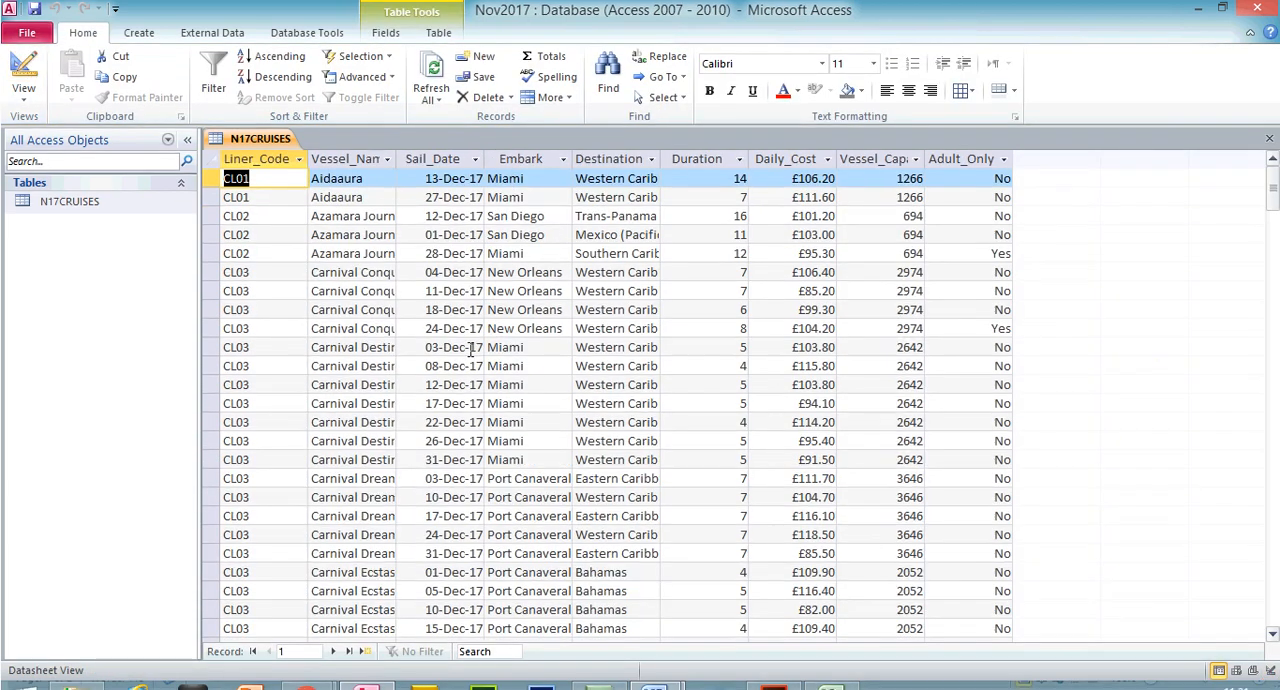
Check the Sail_Date and Adult_Only columns against the exam paper's field list and review the Evidence 3 screenshot in the Word evidence document
click(453, 159)
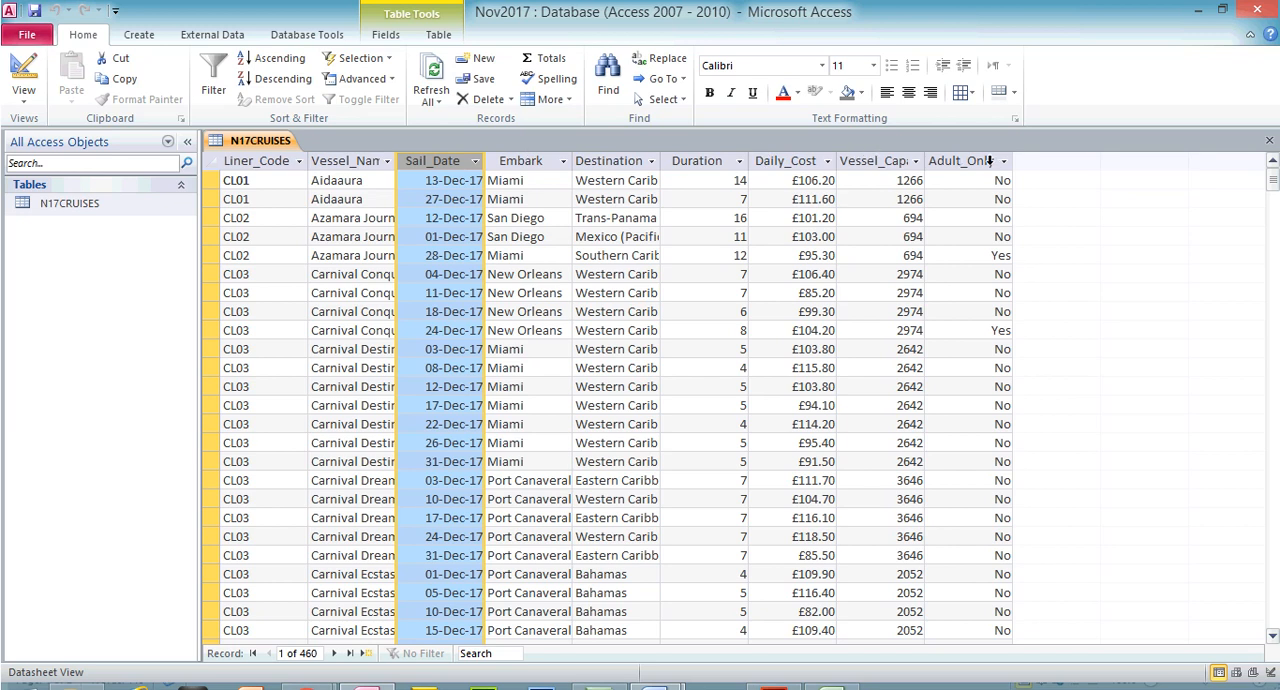
click(987, 160)
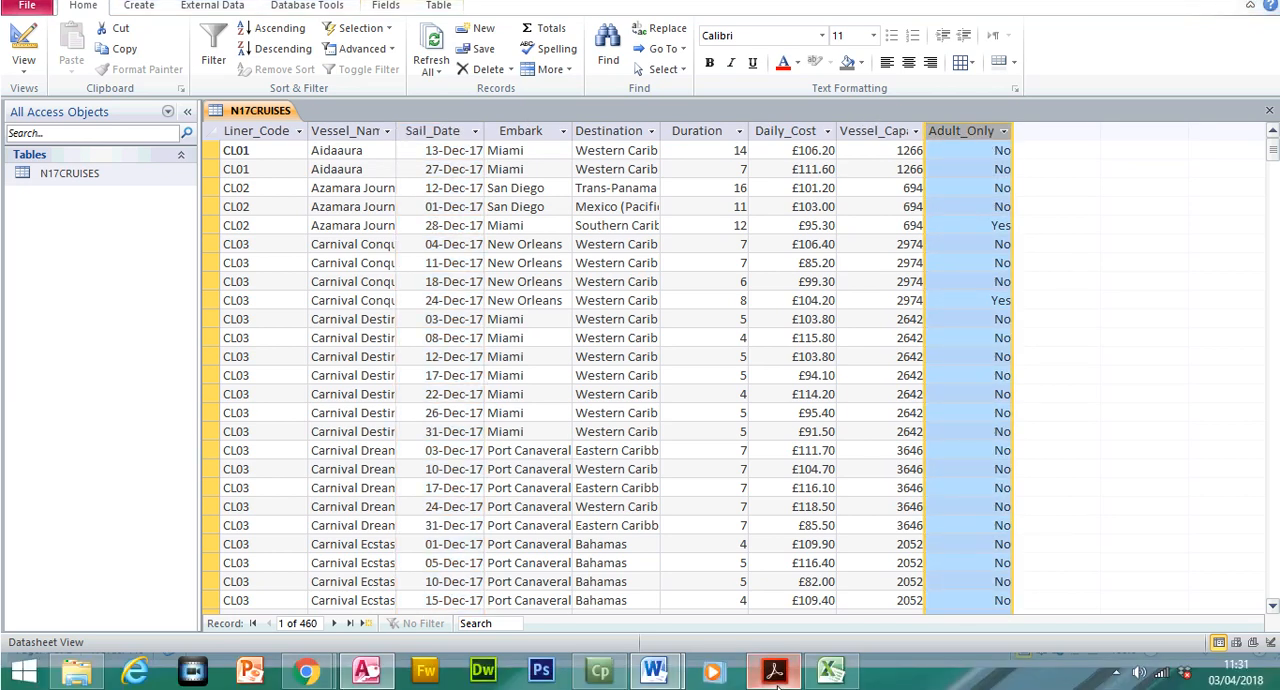
click(777, 686)
mouse_move(654, 670)
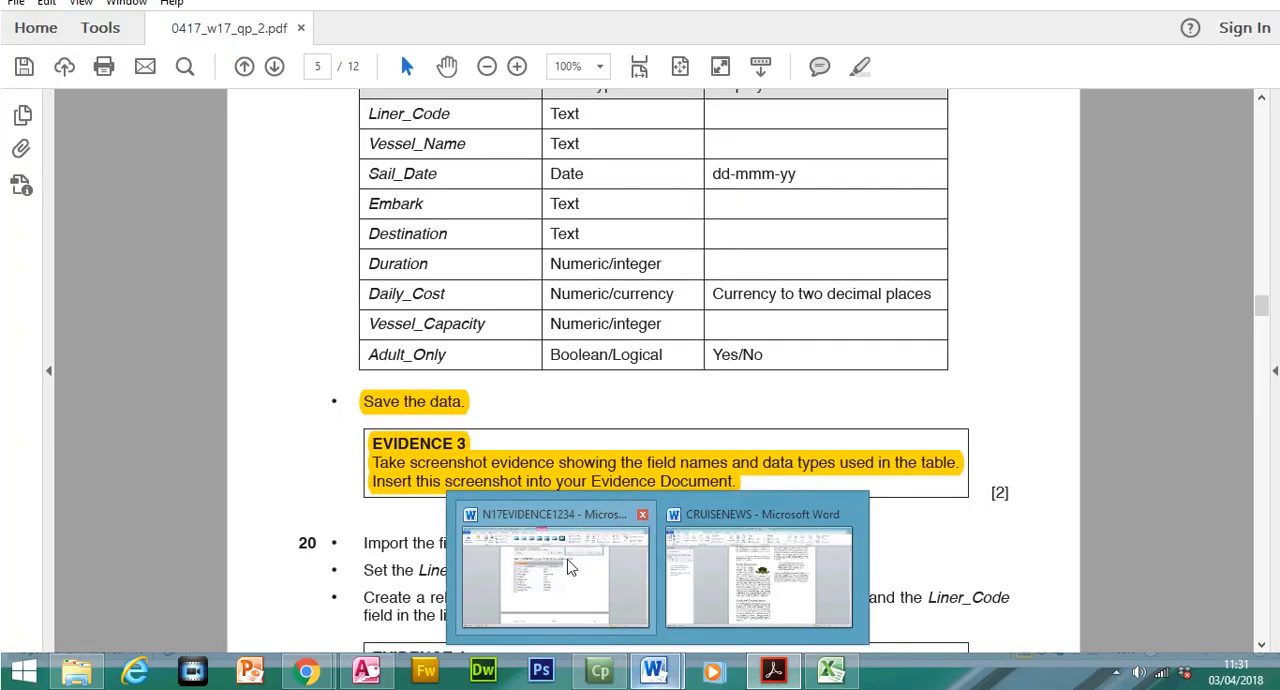
click(570, 567)
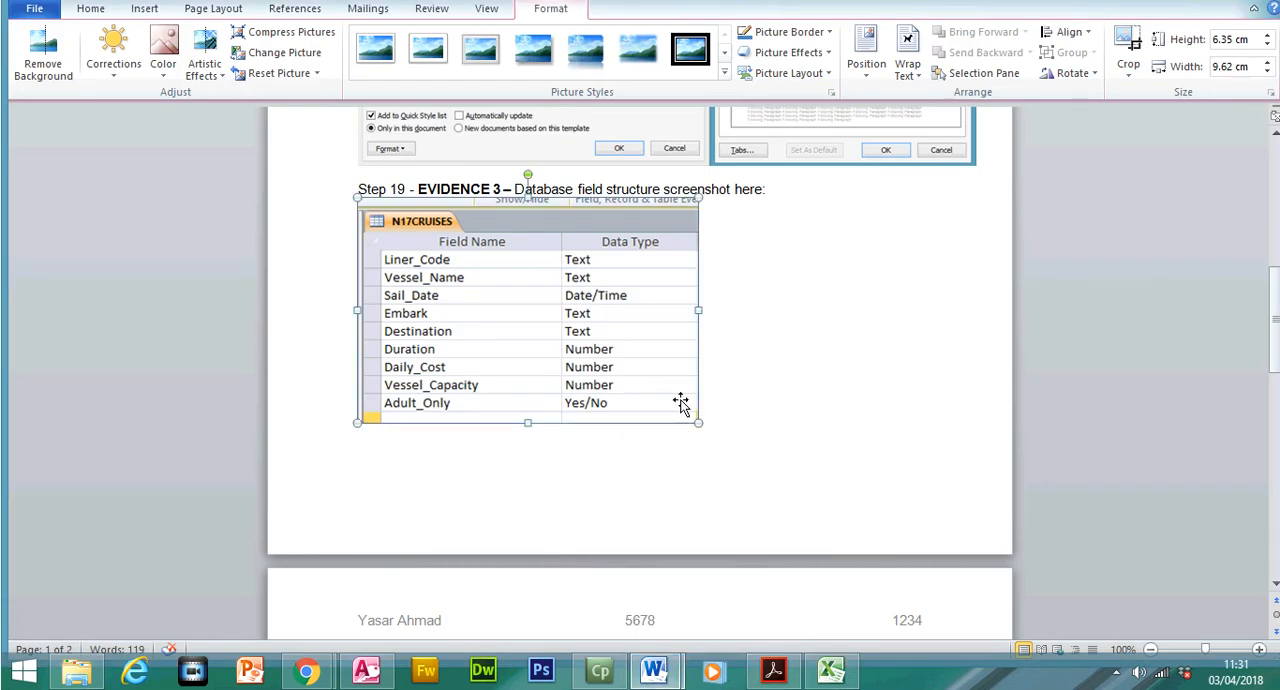
Switch to the exam paper in Acrobat Reader and highlight the step 20 instruction to import N17LINERS.CSV as a new table
click(790, 680)
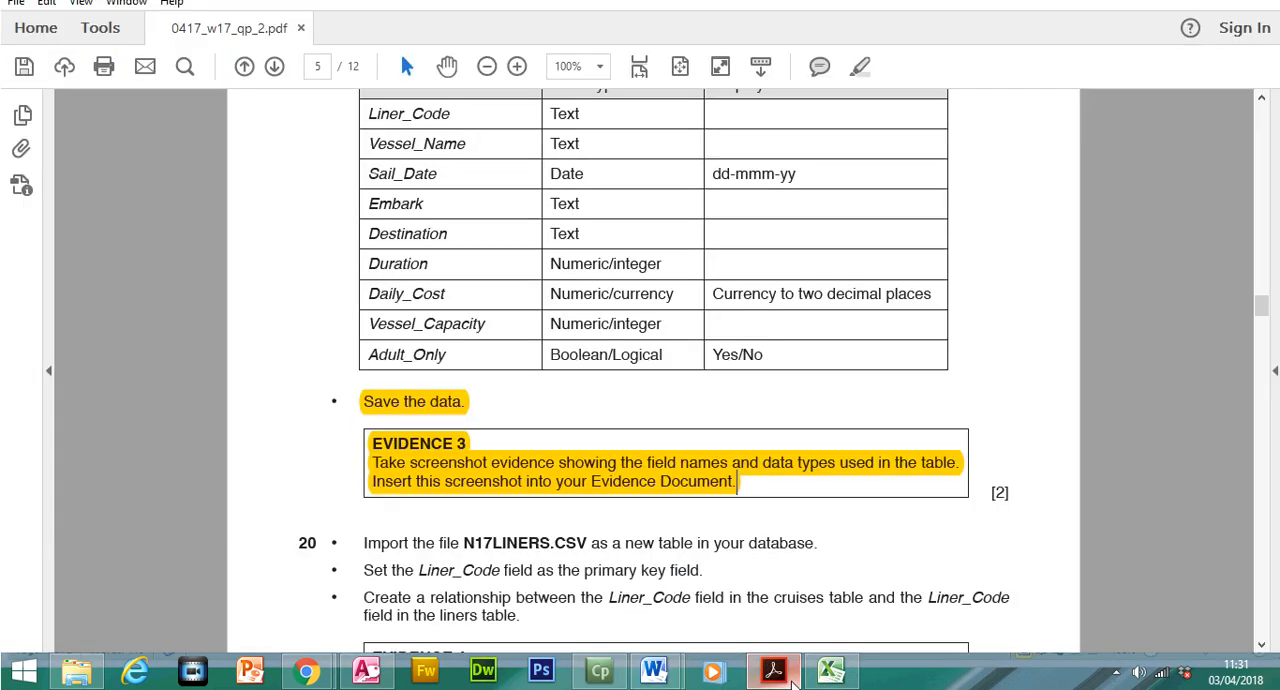
drag(1260, 304, 1260, 345)
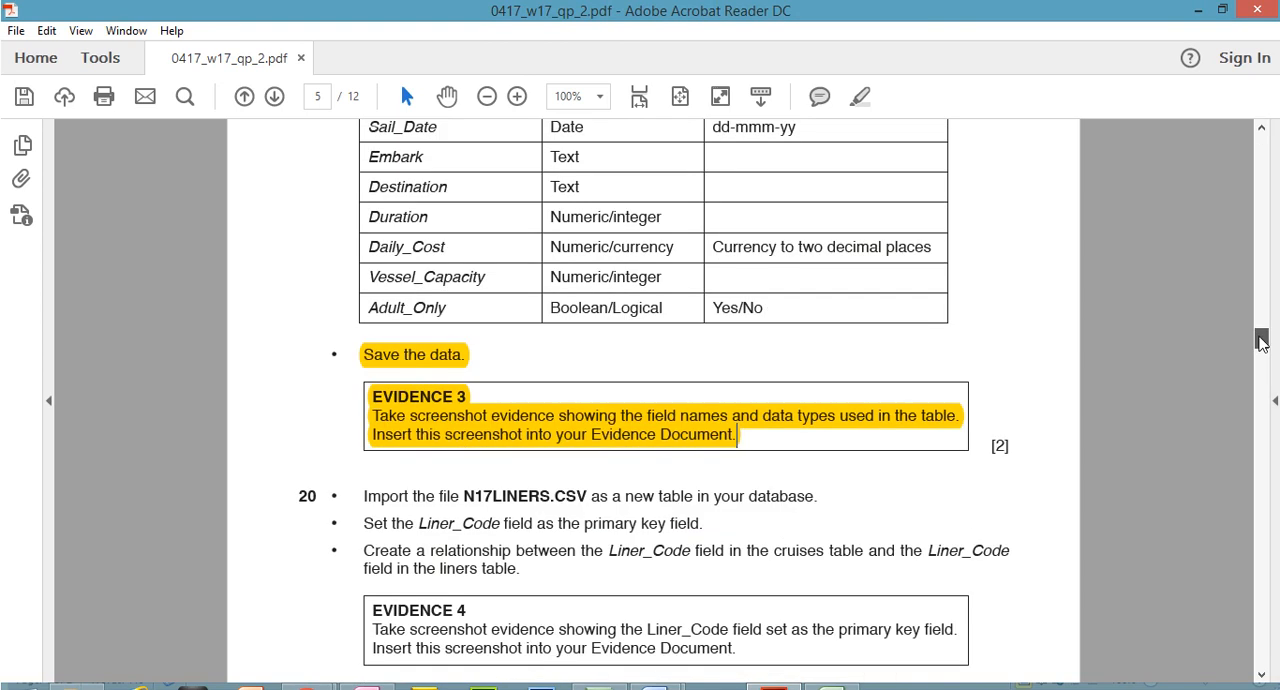
drag(367, 265, 814, 266)
click(862, 93)
Switch to Access, close the N17CRUISES table and start importing N17LINERS.CSV from Source Files 2017 as a new comma-delimited table
mouse_move(601, 688)
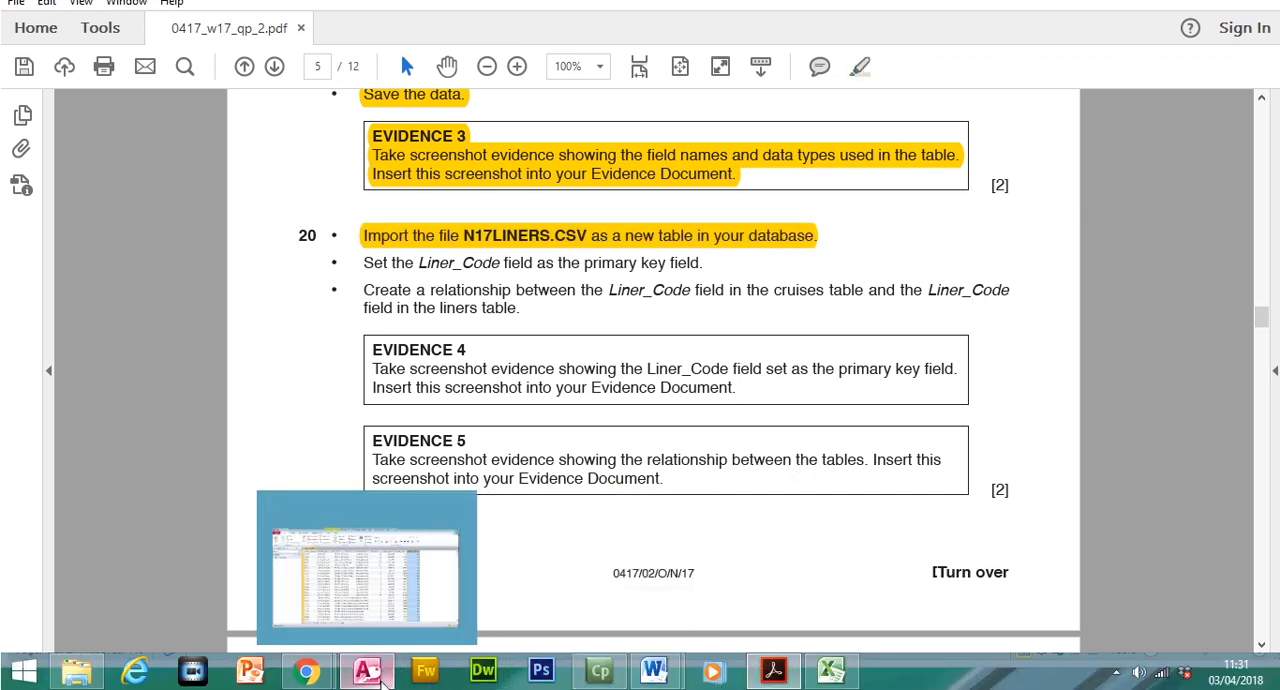
click(385, 680)
click(1269, 141)
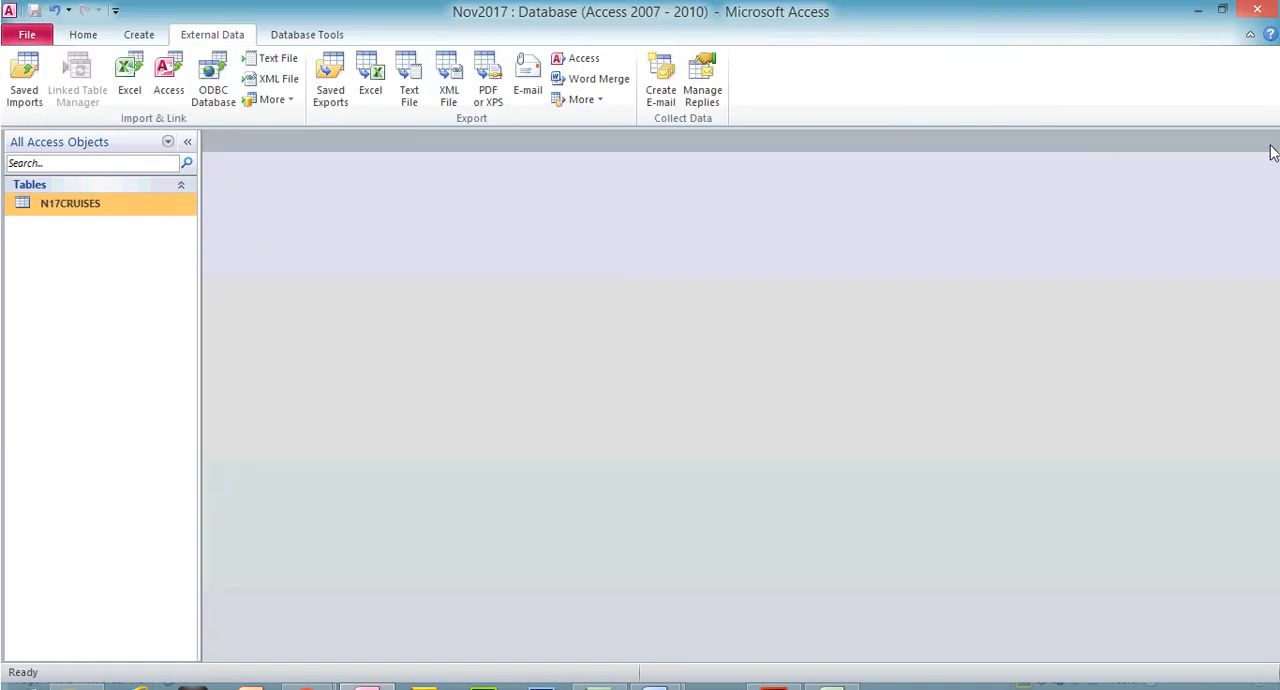
click(270, 58)
click(933, 229)
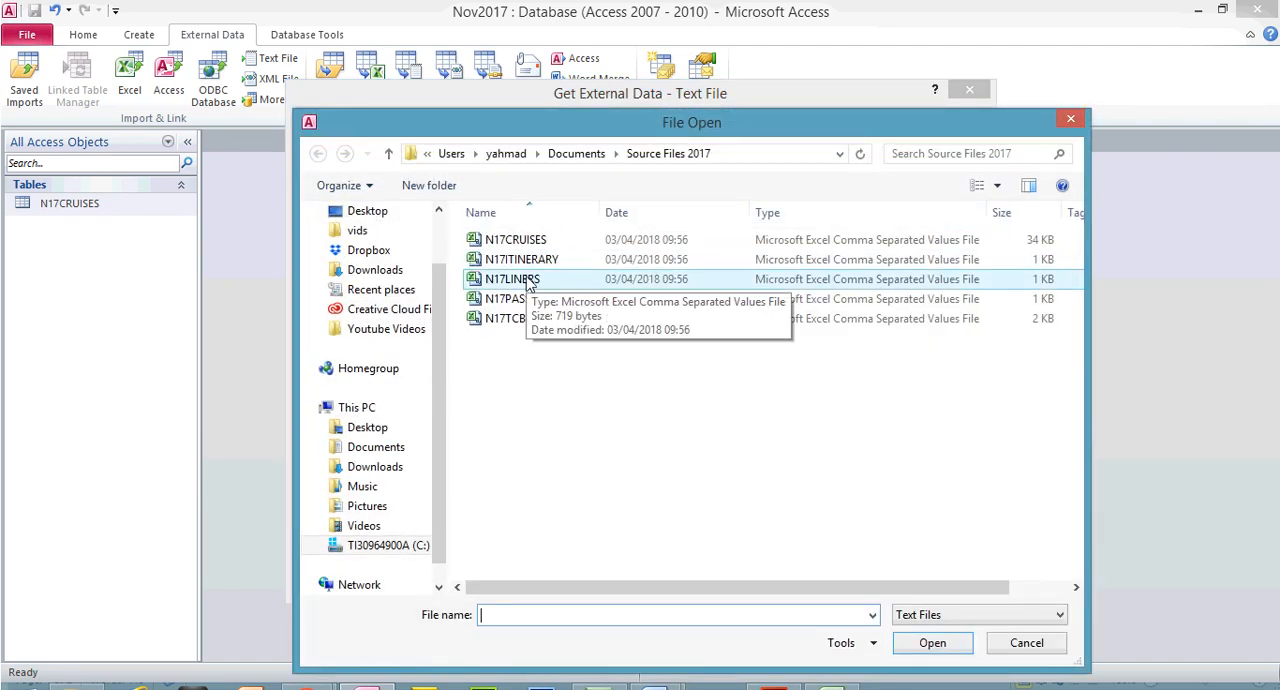
double_click(875, 287)
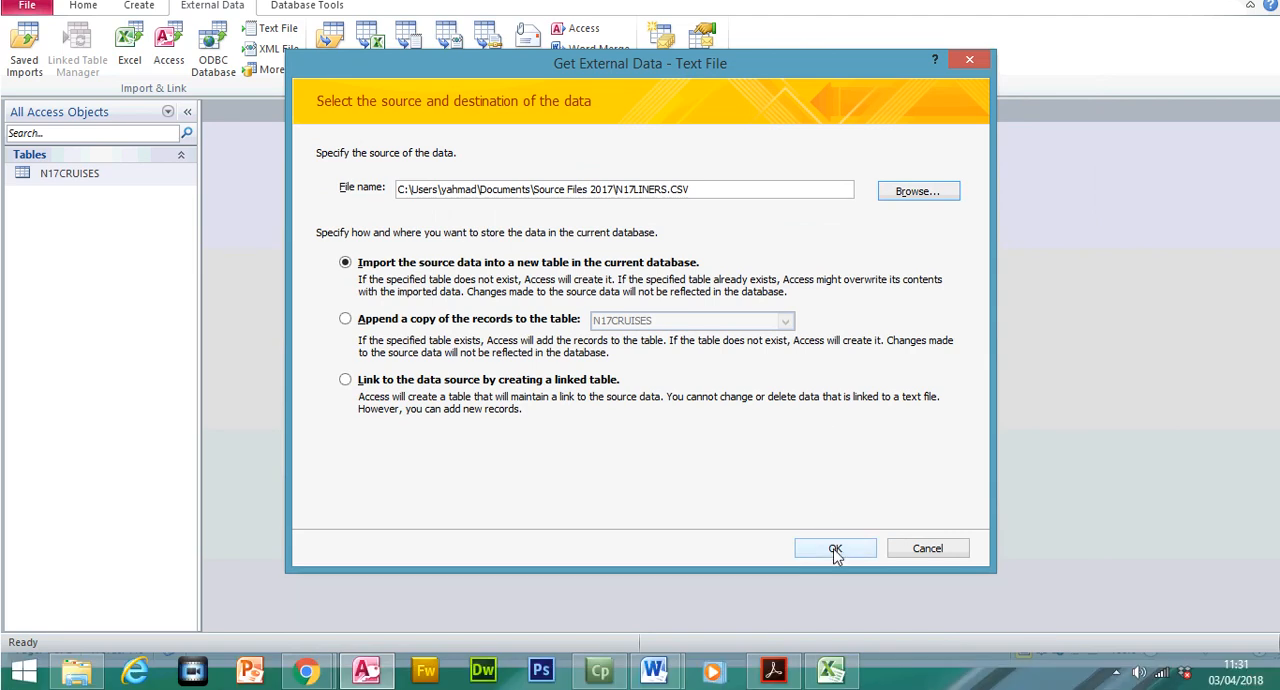
click(835, 548)
click(832, 503)
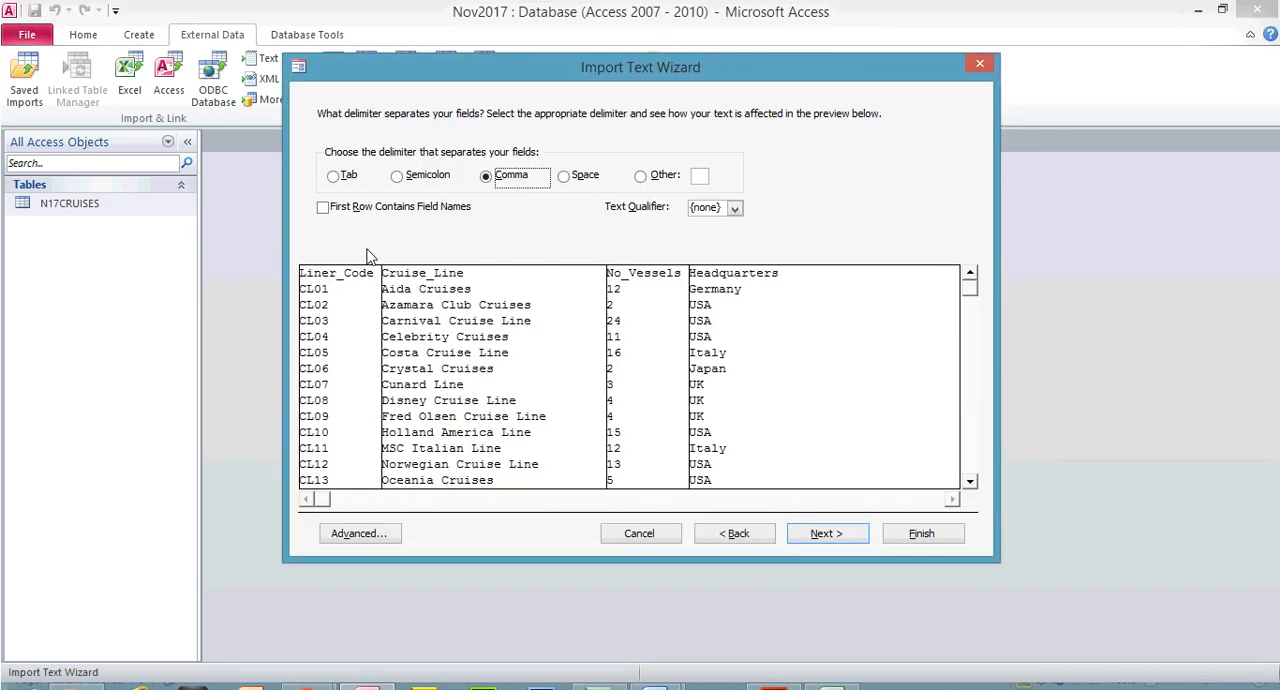
Use the first row as field names, review and accept the N17LINERS import specification, and continue to the primary key choice
click(374, 207)
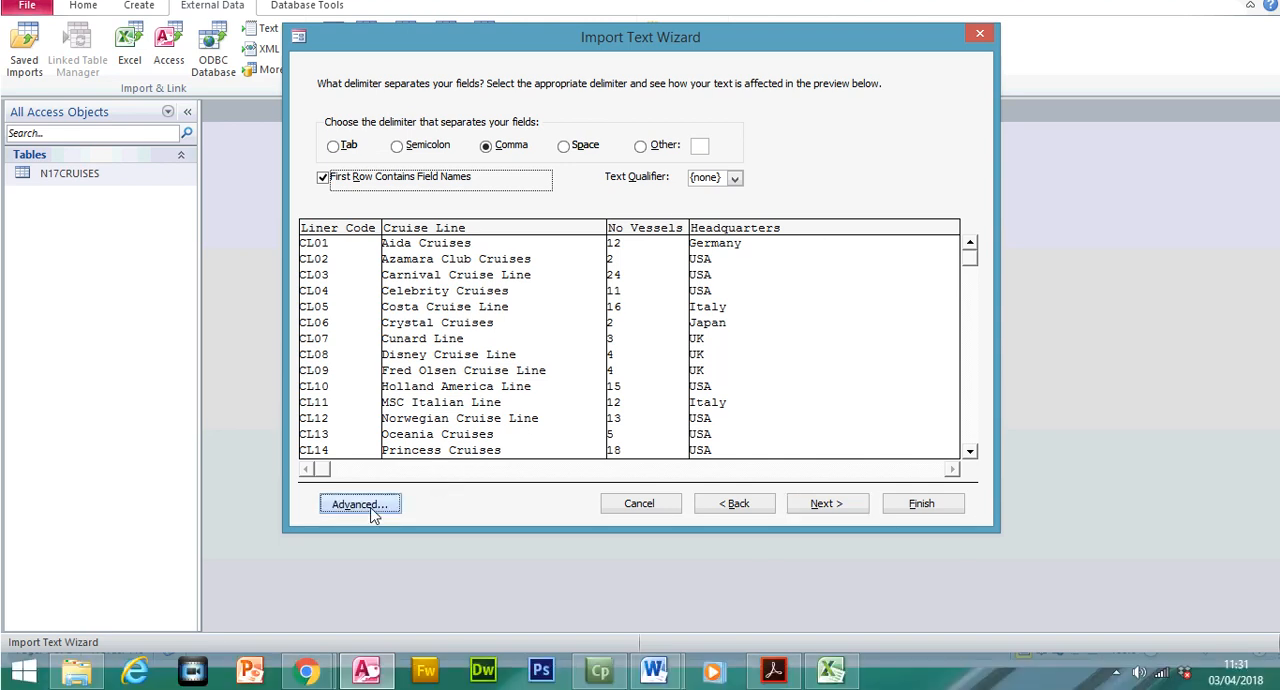
click(362, 533)
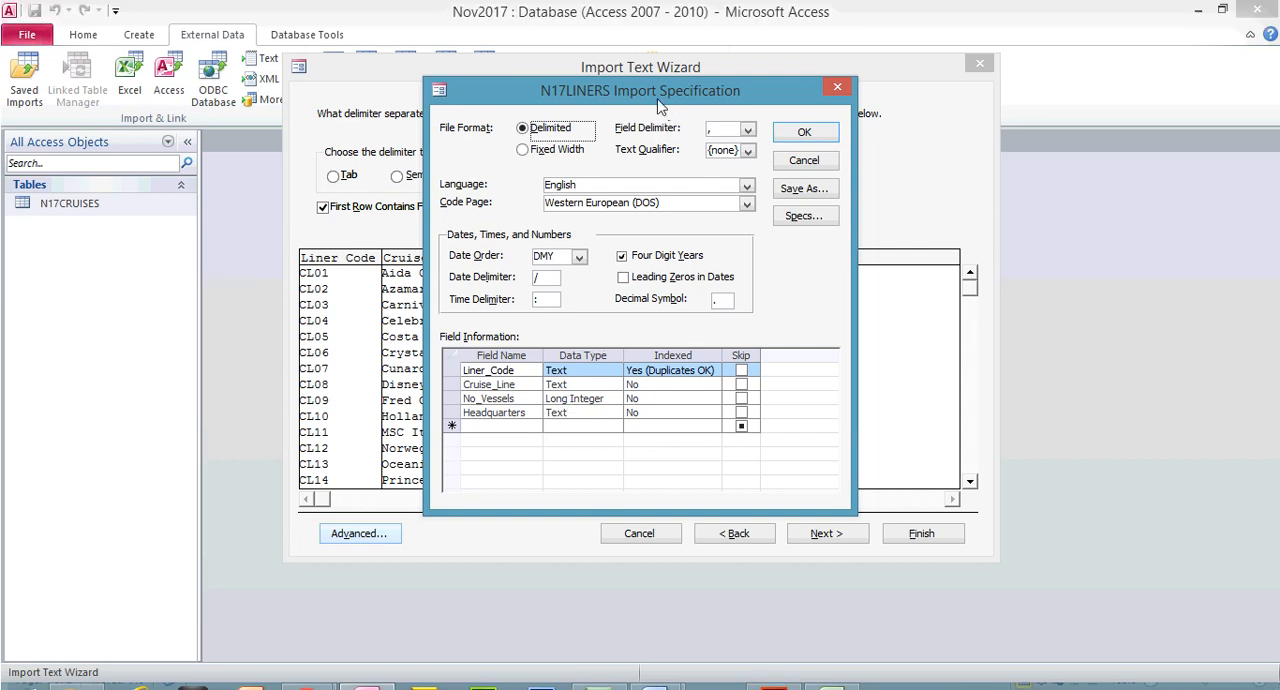
drag(655, 55, 1099, 98)
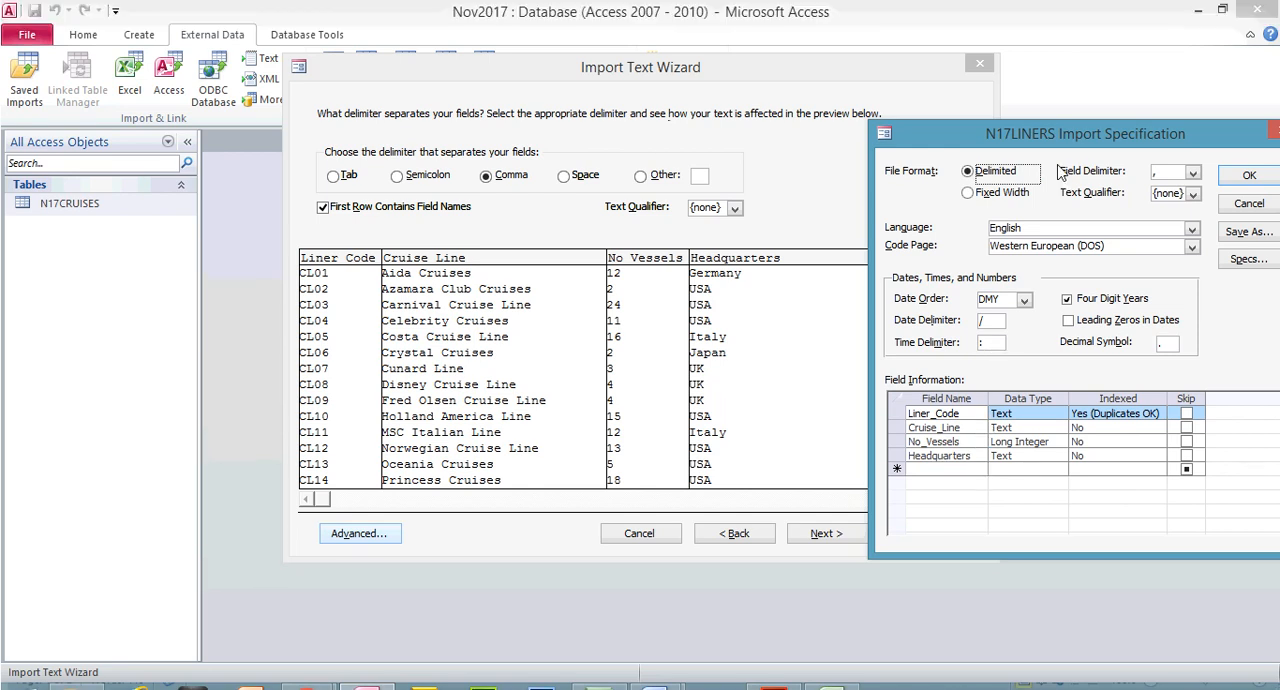
drag(1071, 136, 588, 117)
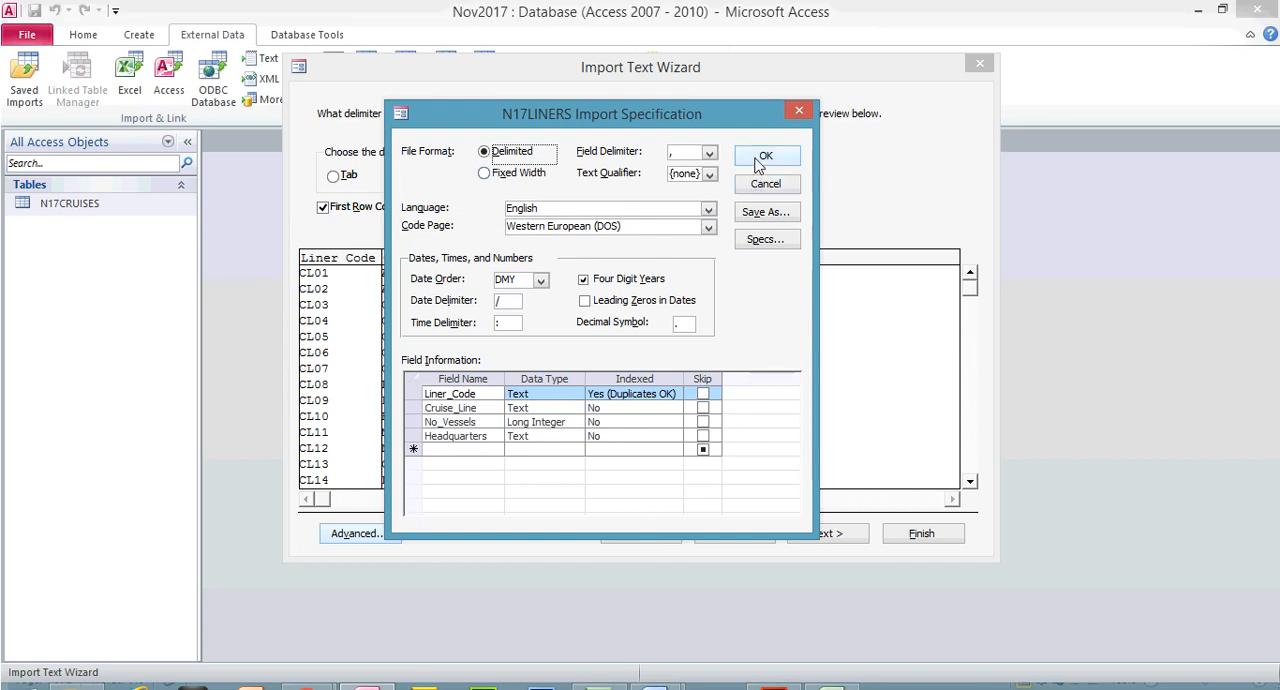
click(765, 125)
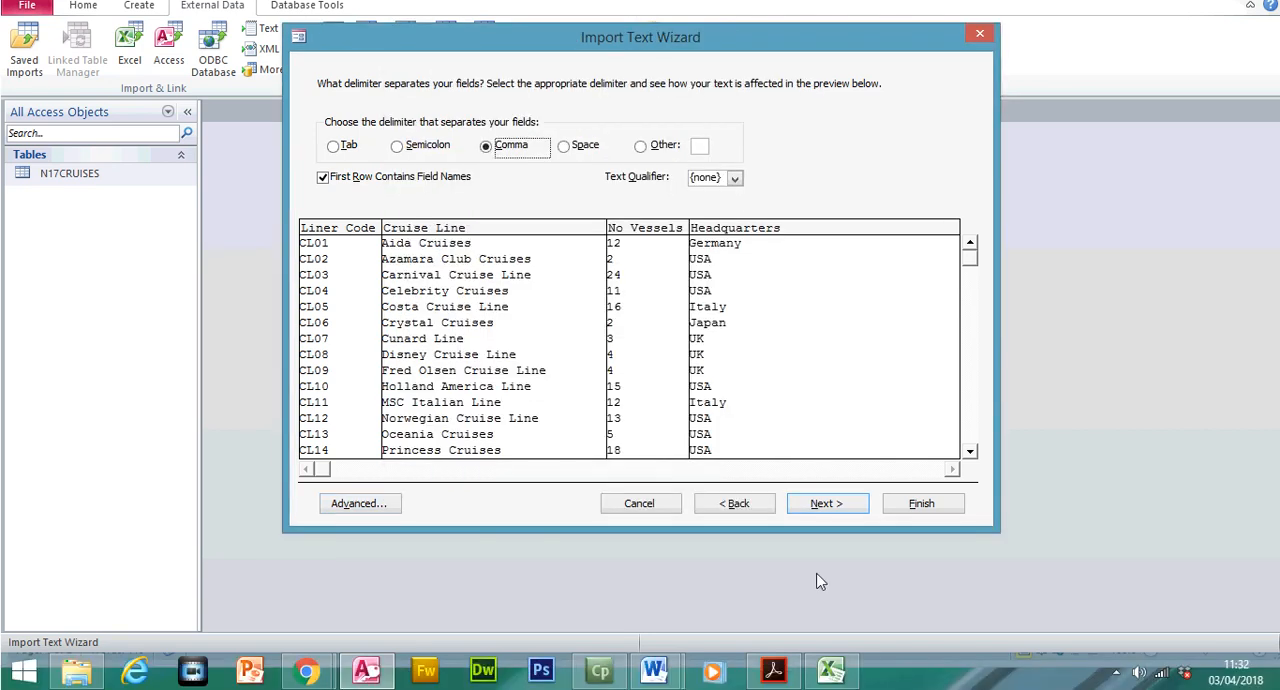
click(839, 512)
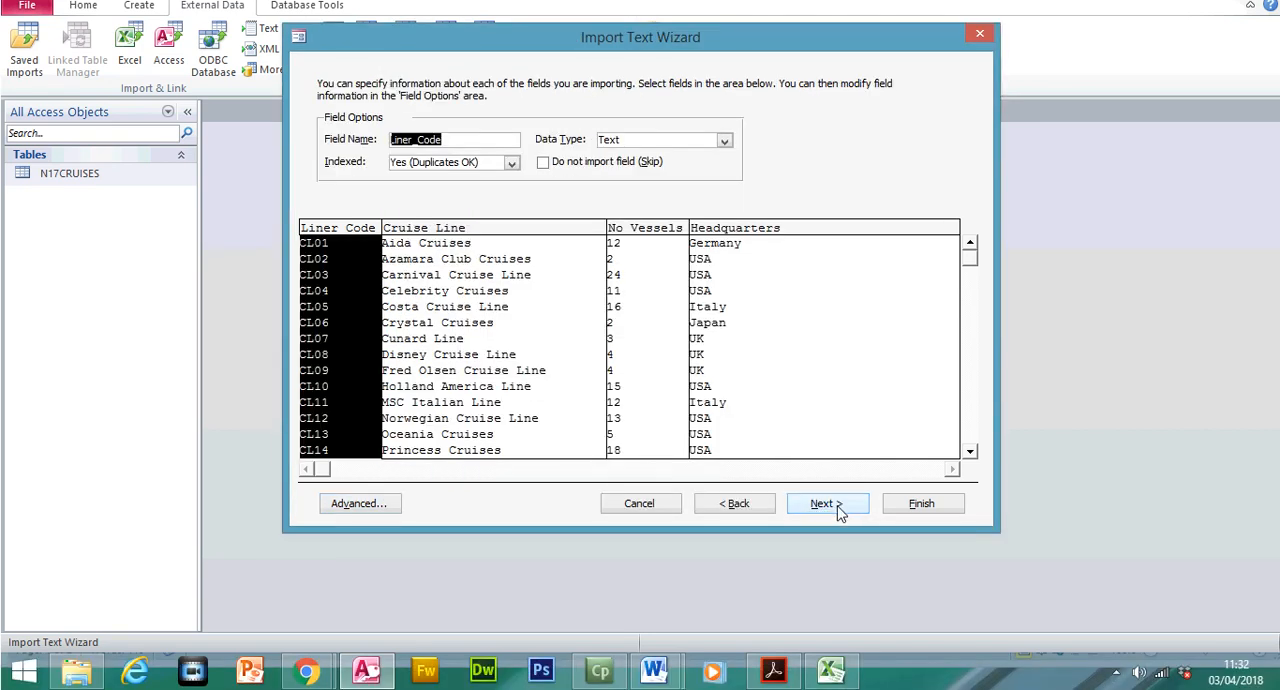
click(826, 503)
Highlight the instruction to set Liner_Code as the primary key in the exam paper and return to the import wizard
click(773, 670)
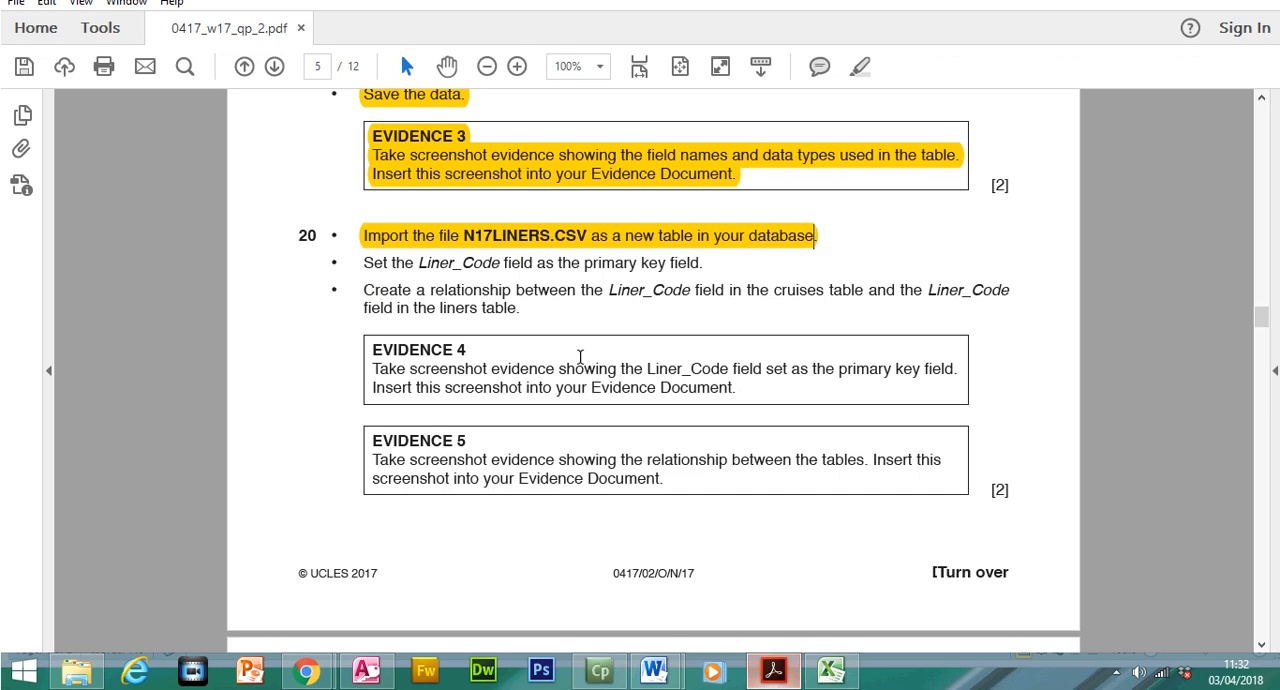
drag(364, 262, 705, 292)
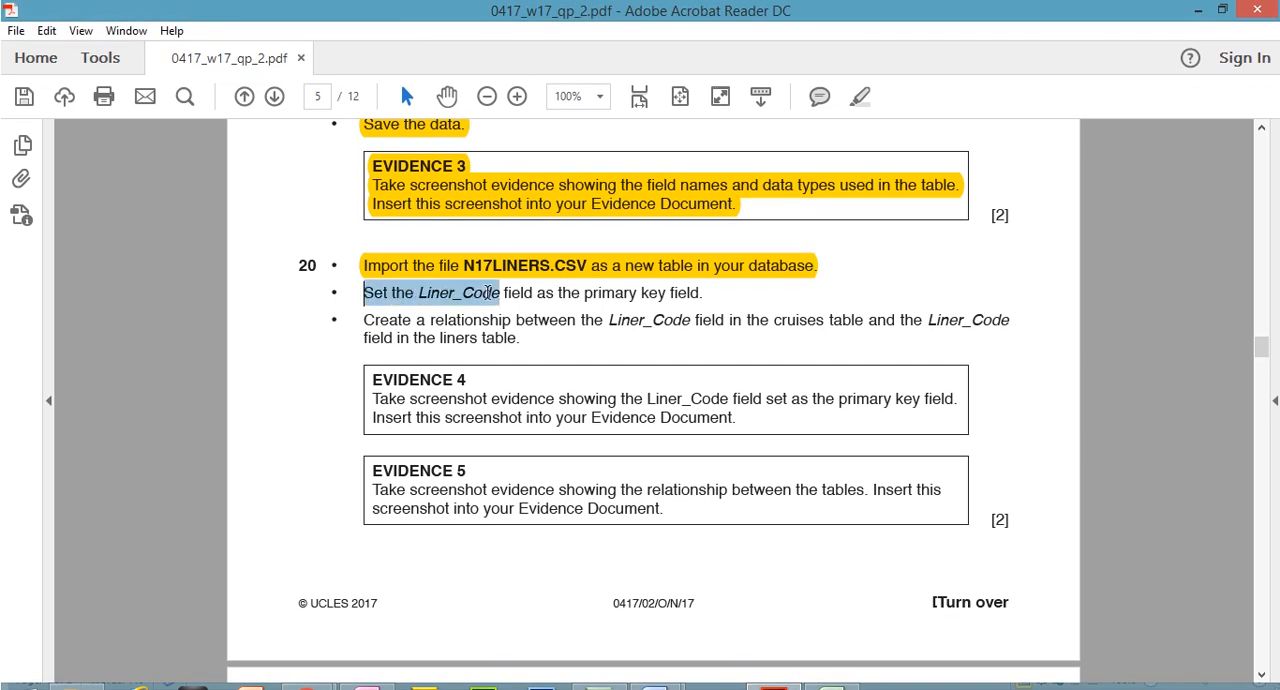
click(860, 96)
click(770, 684)
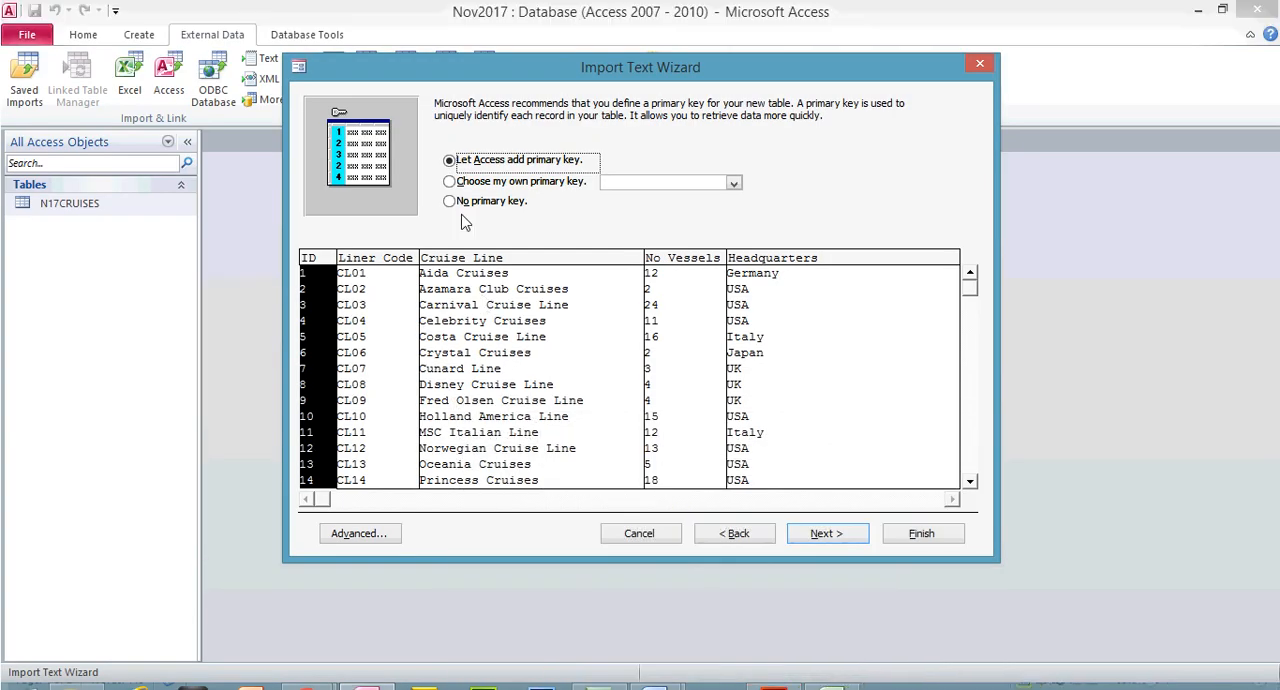
Choose Liner_Code as the primary key and finish importing the data to the N17LINERS table without saving the import steps
click(450, 182)
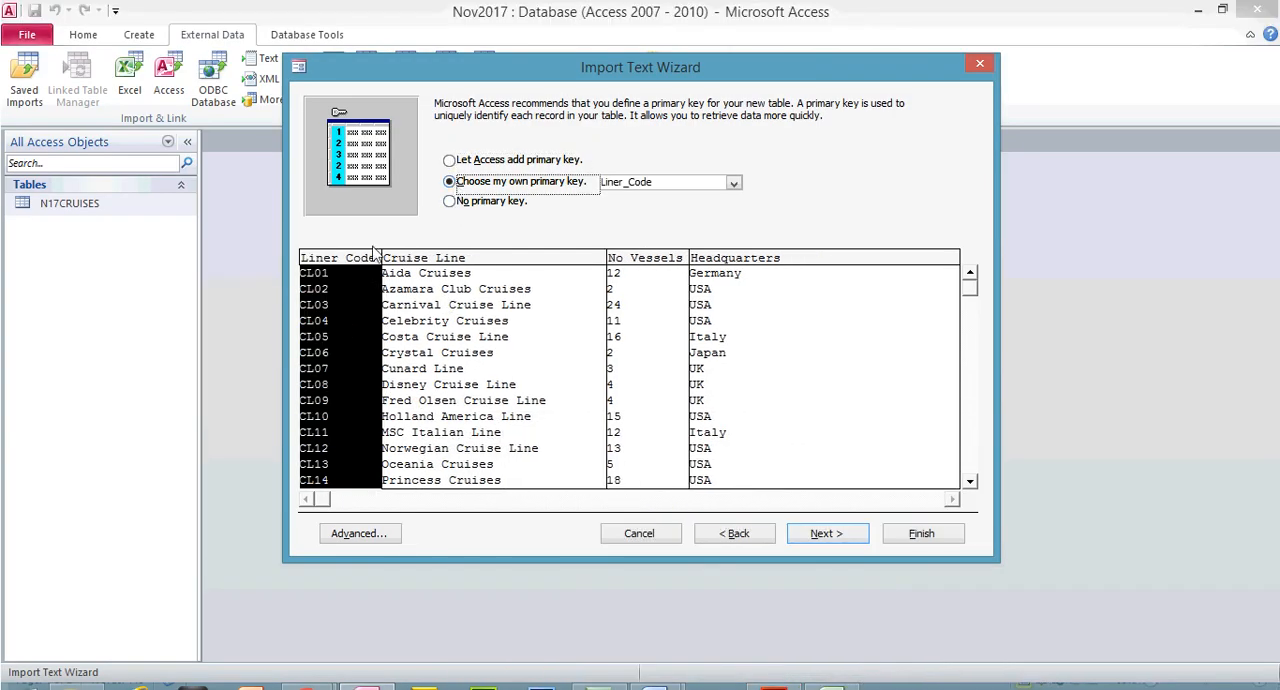
click(832, 537)
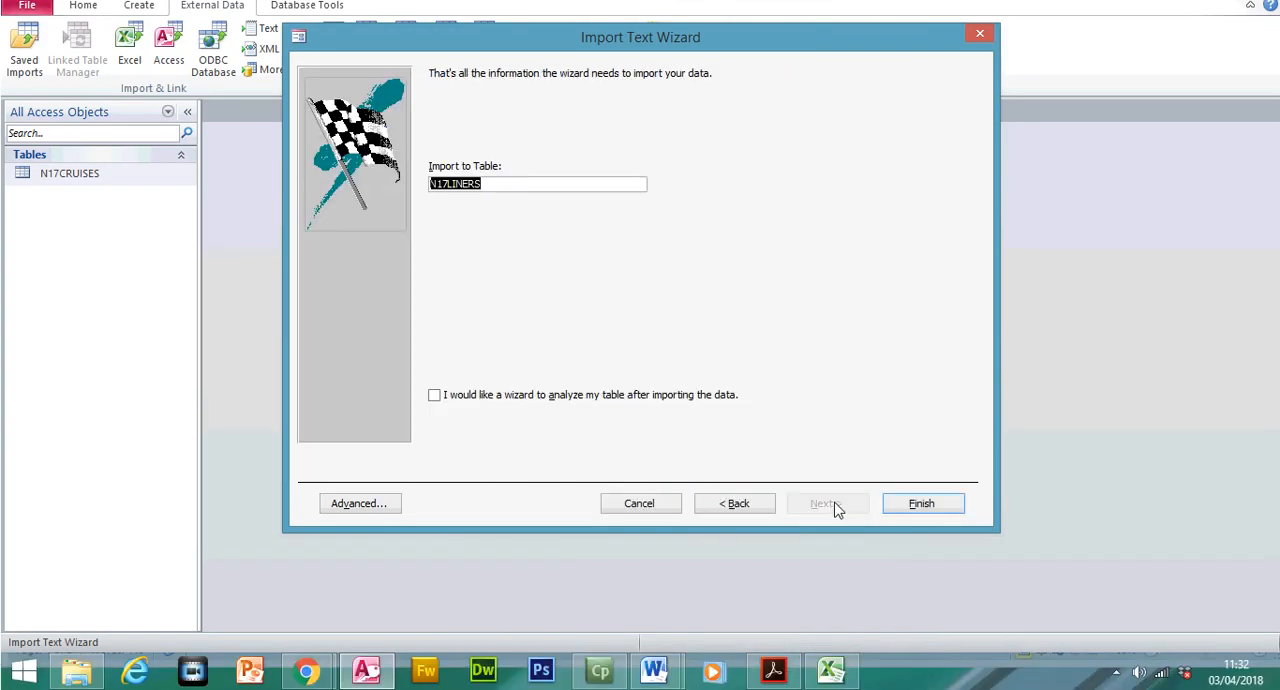
click(773, 670)
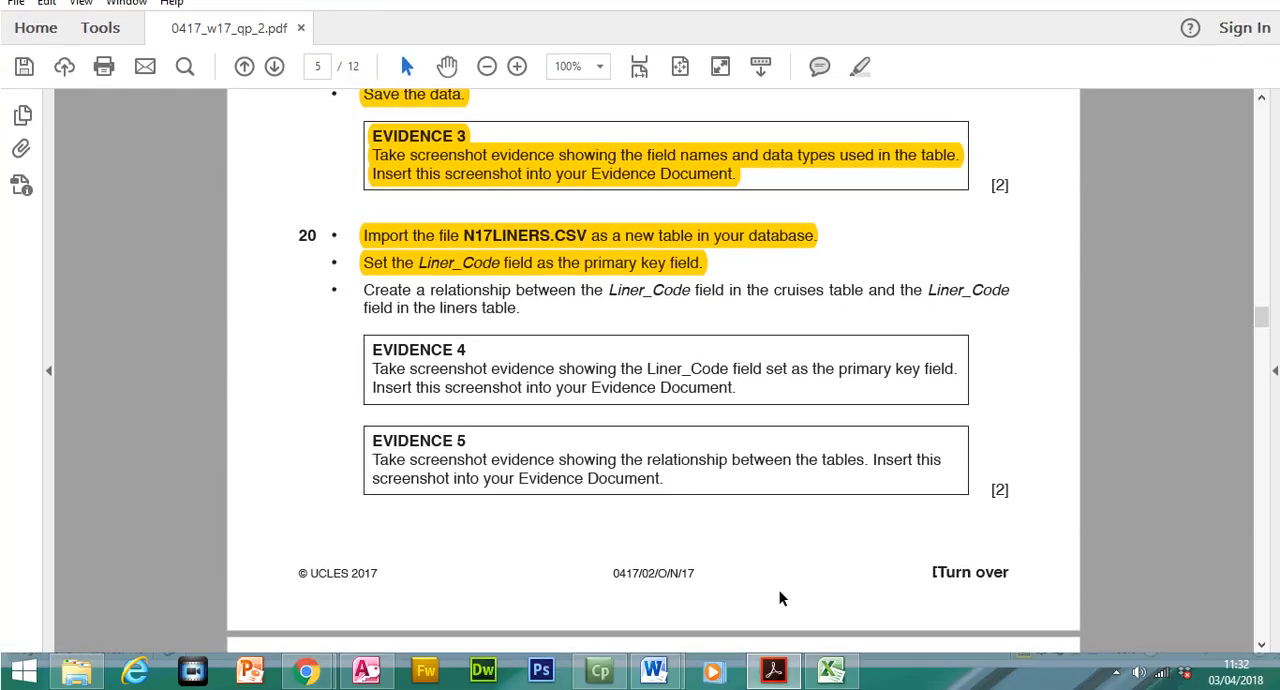
click(773, 670)
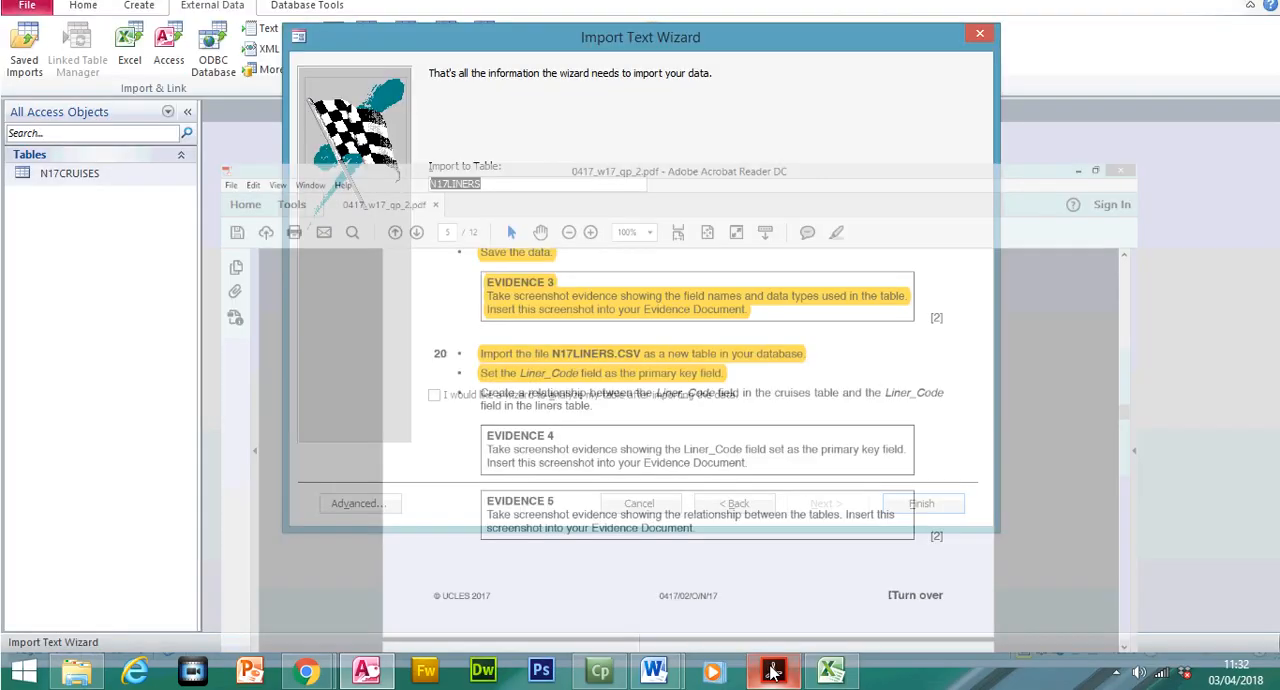
click(913, 503)
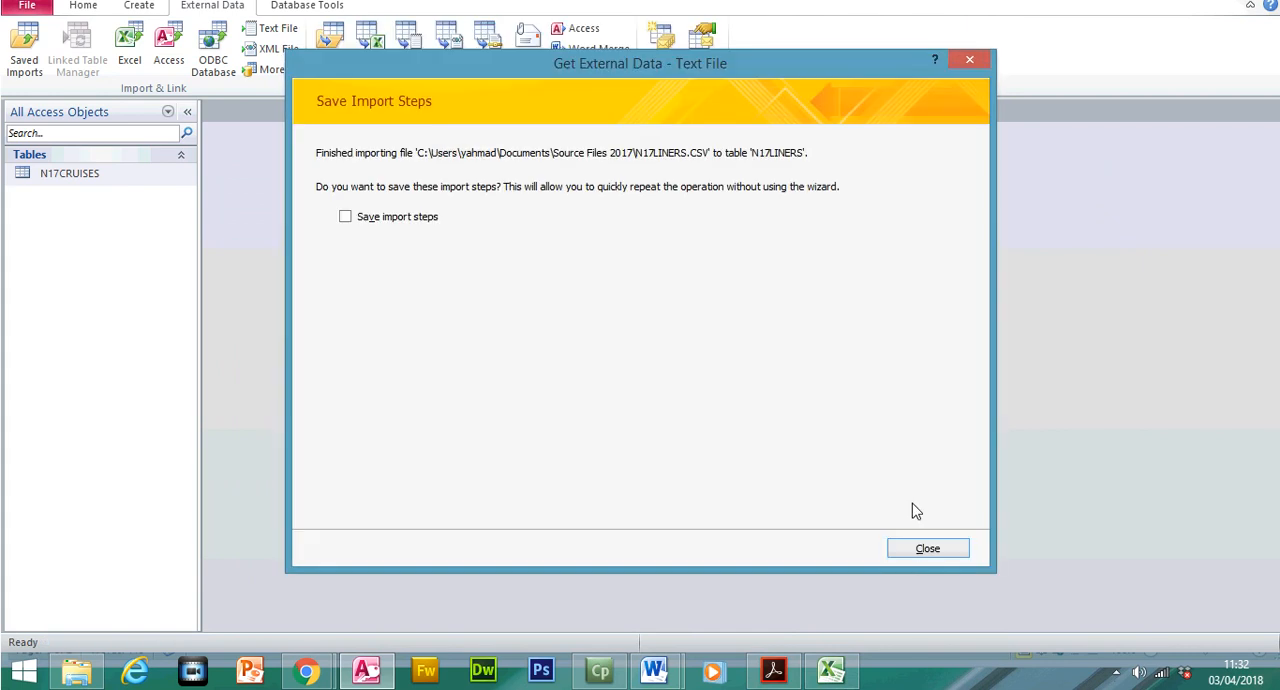
click(923, 547)
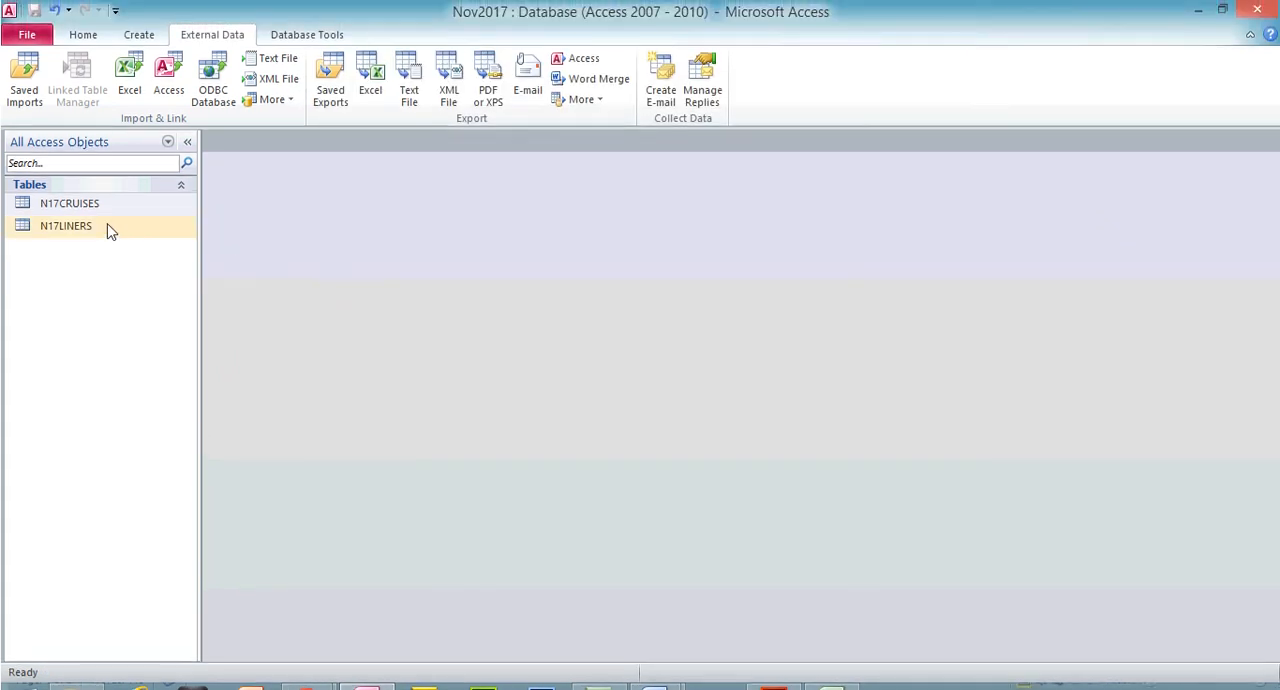
Open the N17LINERS table, fit the Cruise_Line and No_Vessels columns to their contents and close the table
double_click(110, 231)
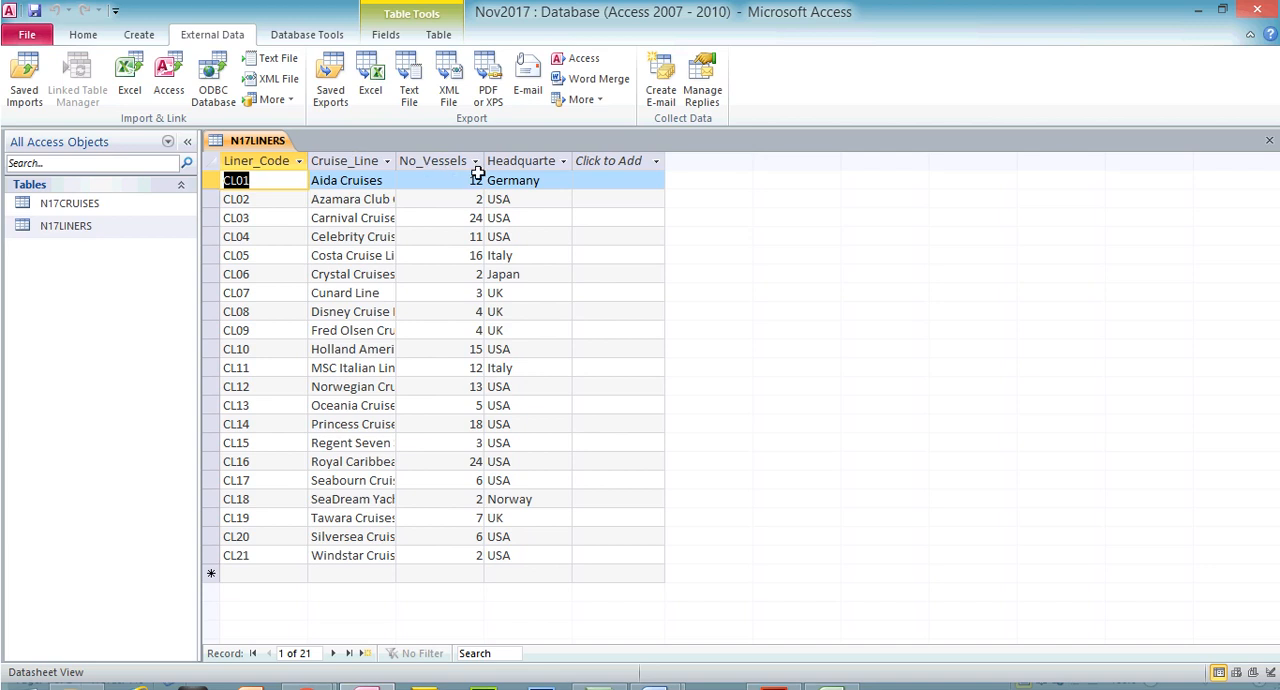
double_click(397, 157)
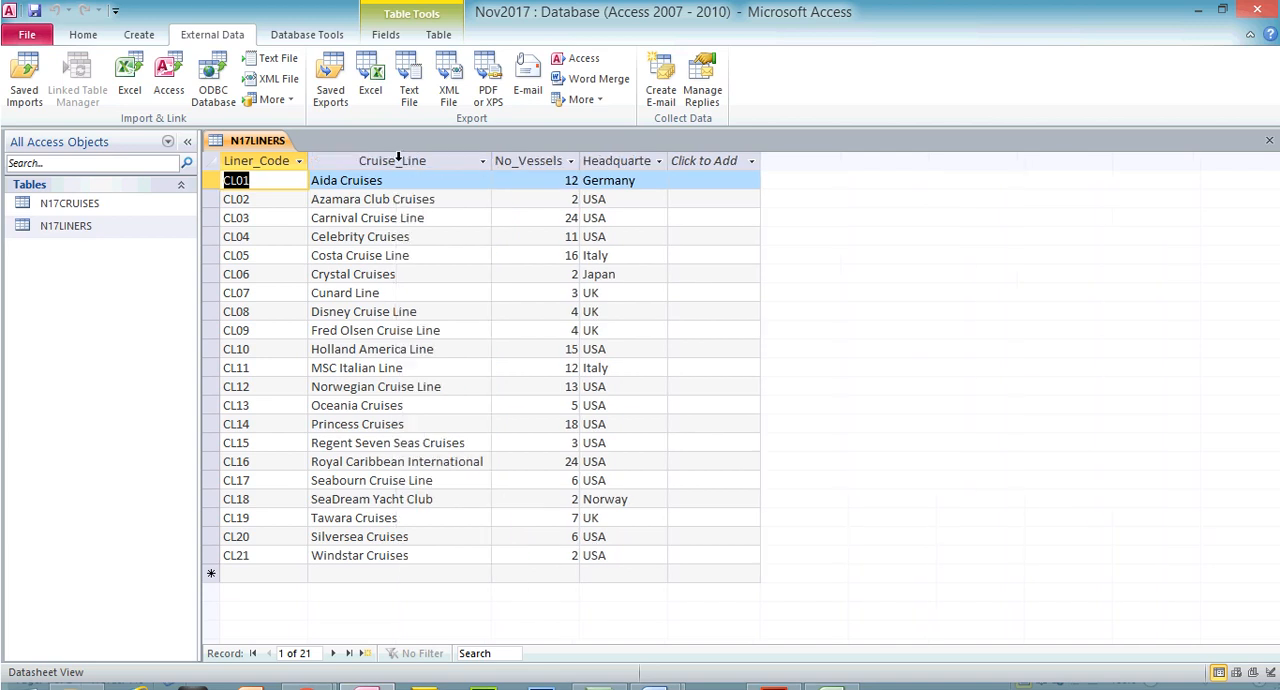
double_click(583, 160)
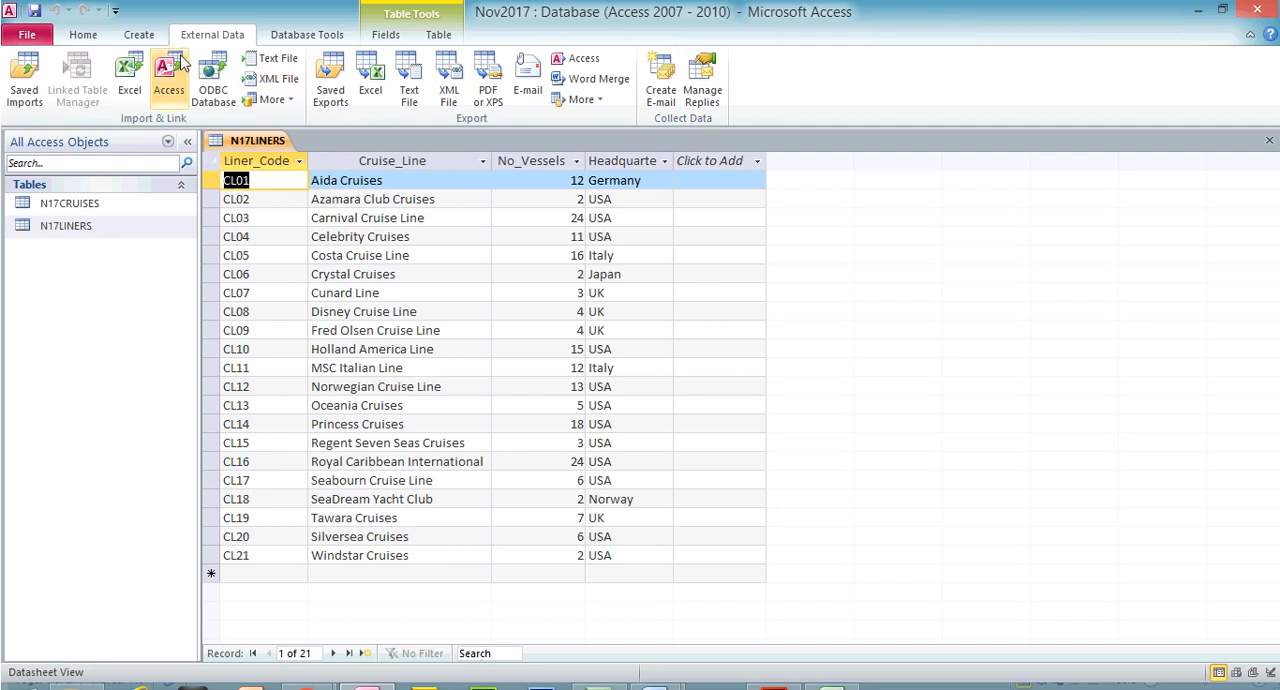
click(1270, 141)
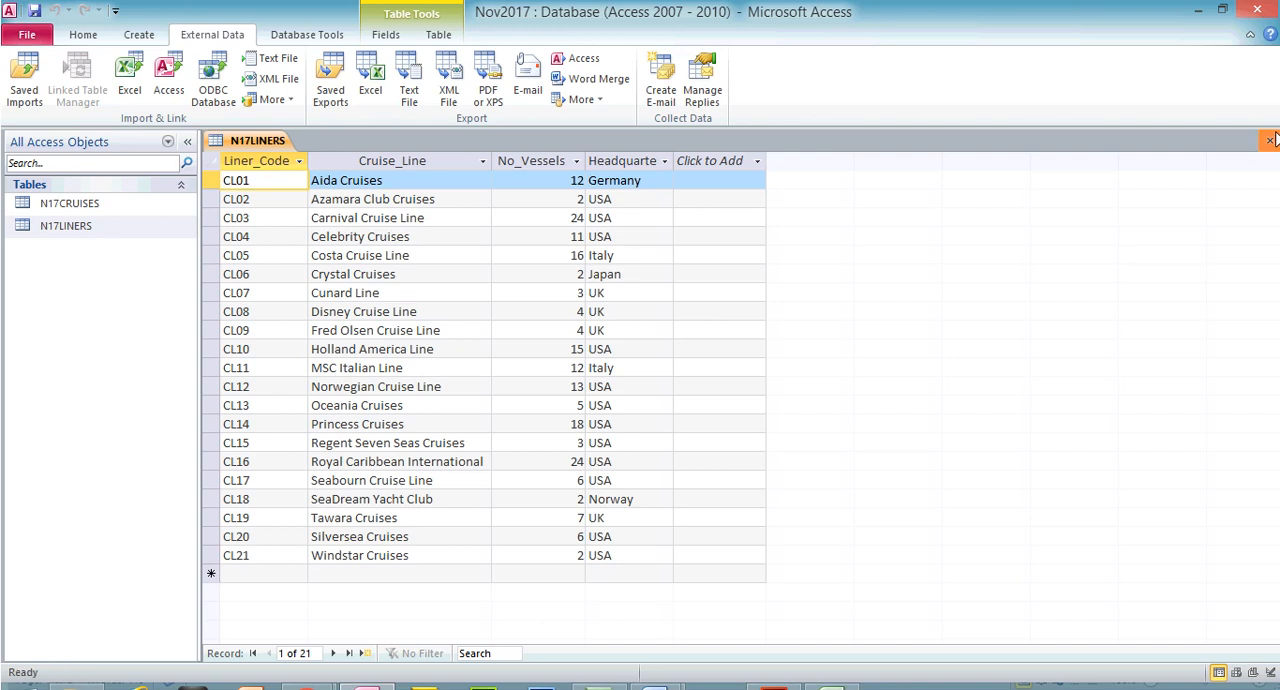
Read the exam paper's instruction about relating the Liner_Code fields of the cruises and liners tables
click(775, 669)
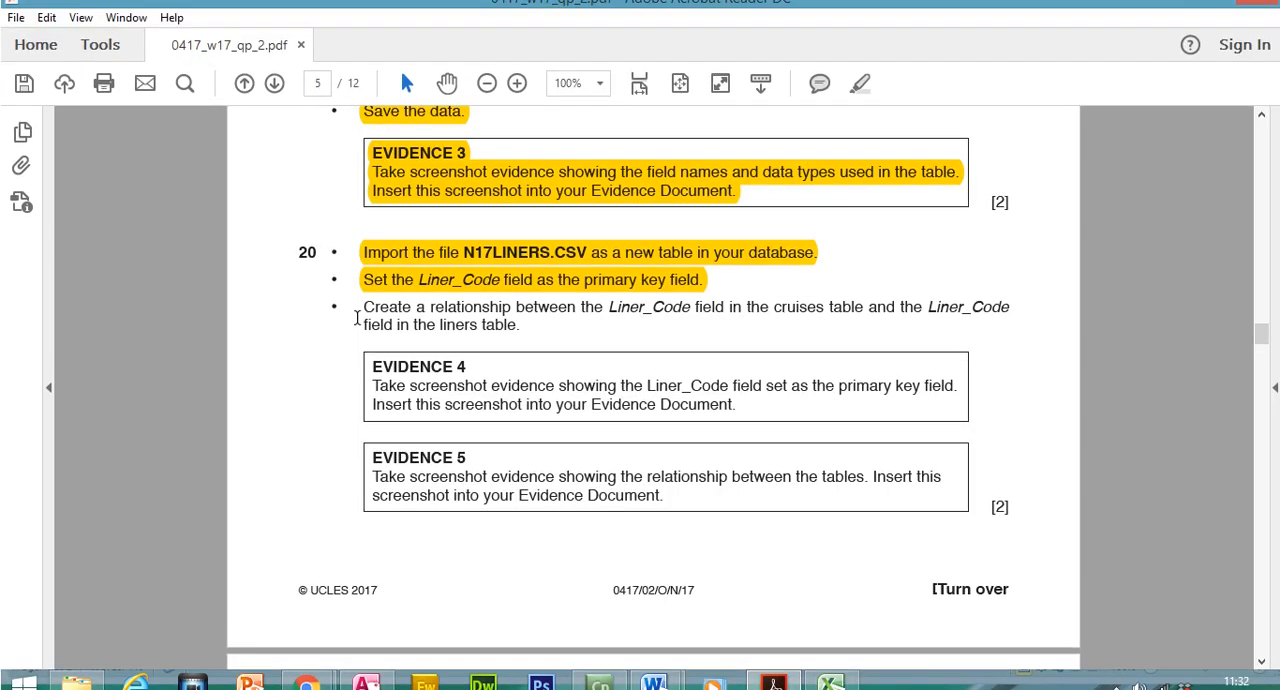
drag(363, 290, 830, 322)
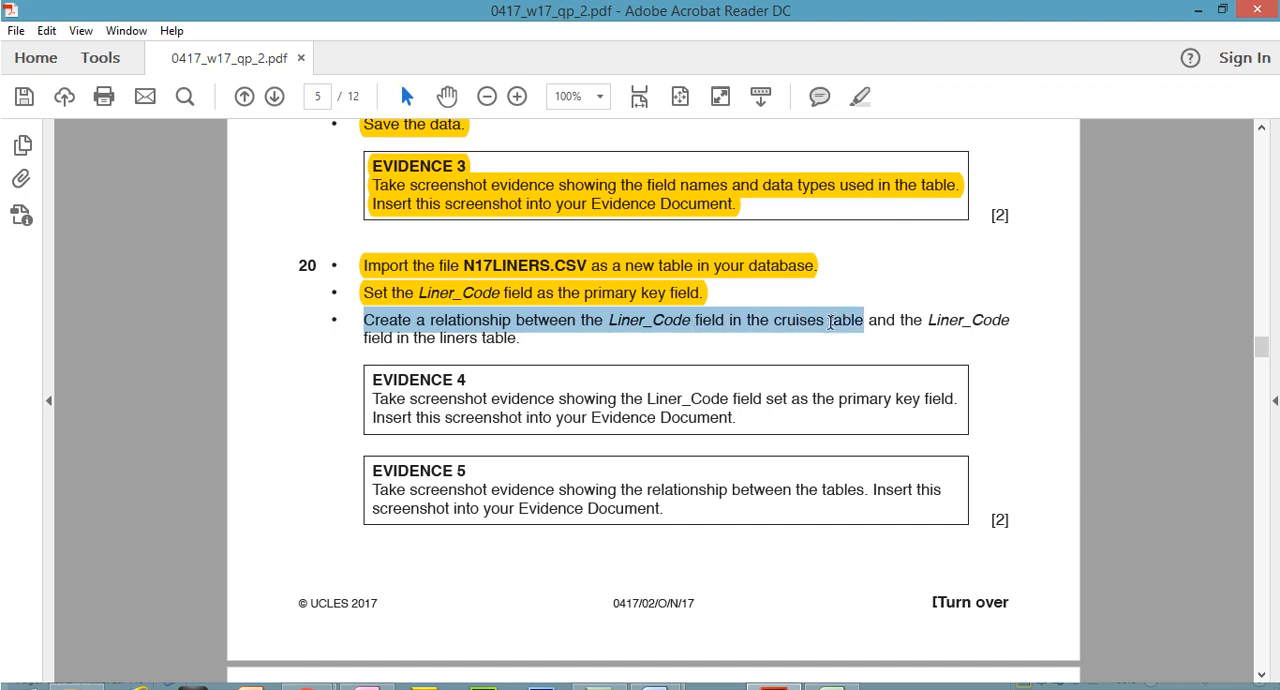
drag(935, 315, 536, 355)
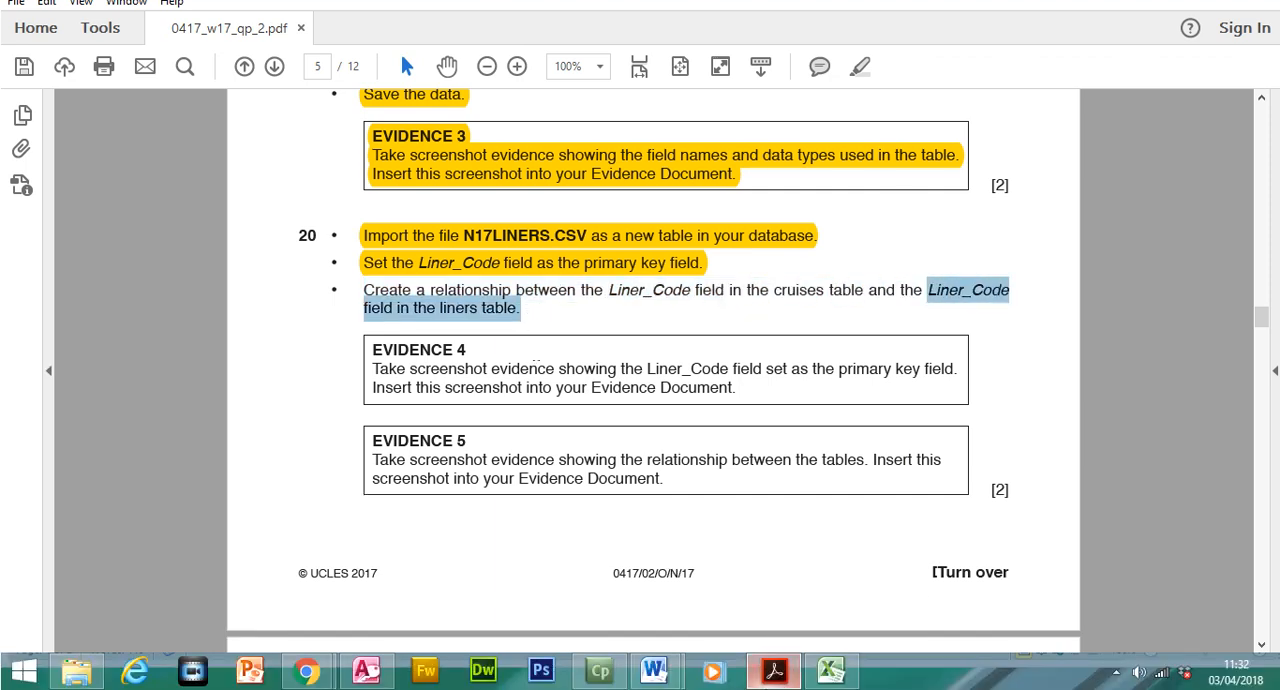
Switch to Access, open the N17CRUISES and N17LINERS tables and compare their Liner_Code columns
click(368, 668)
double_click(118, 205)
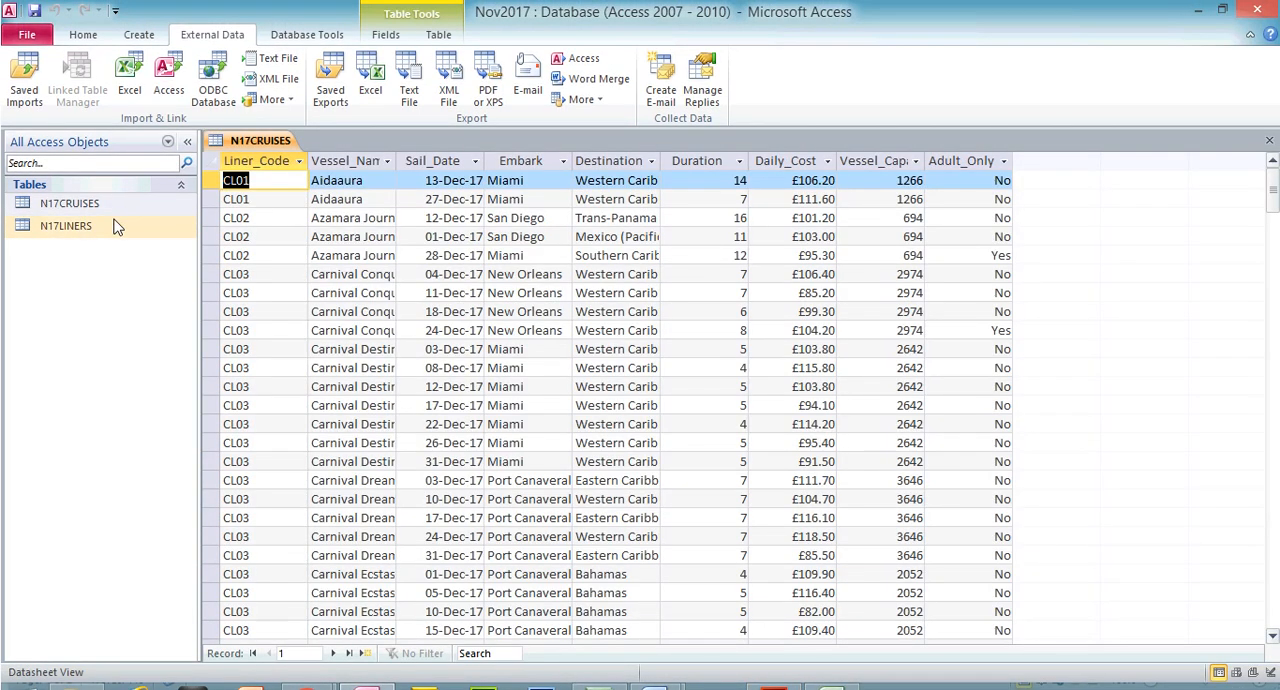
double_click(120, 225)
click(238, 158)
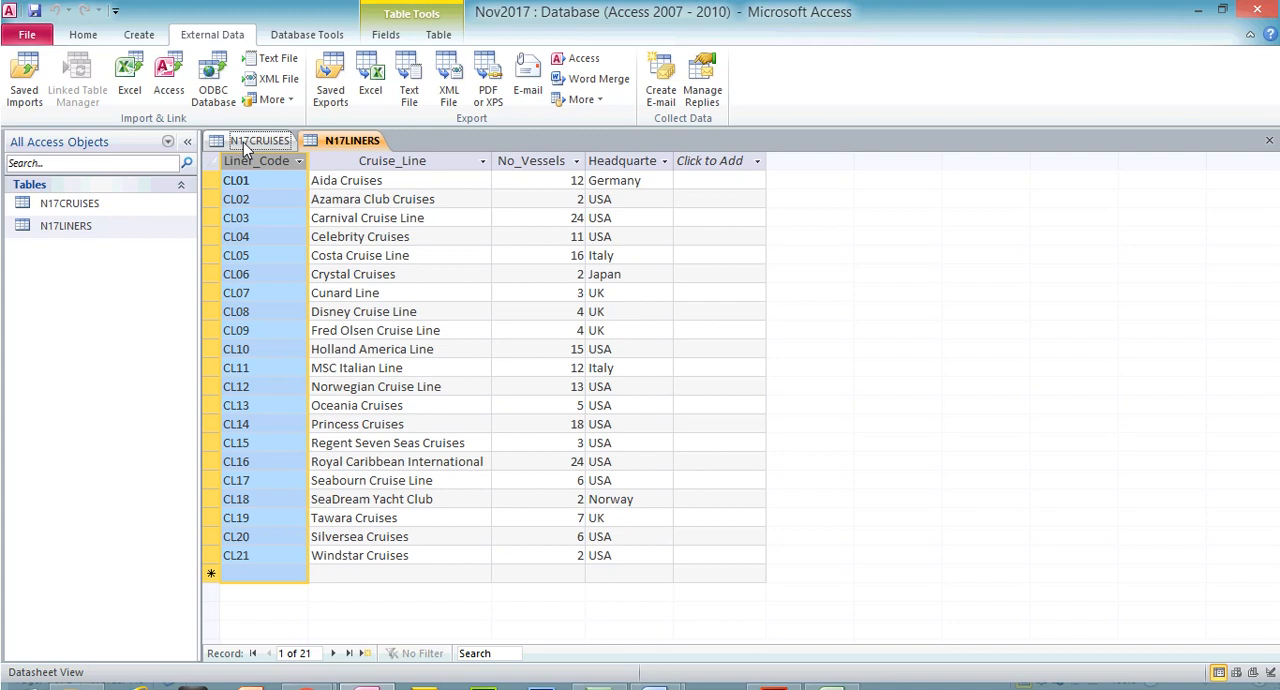
click(243, 142)
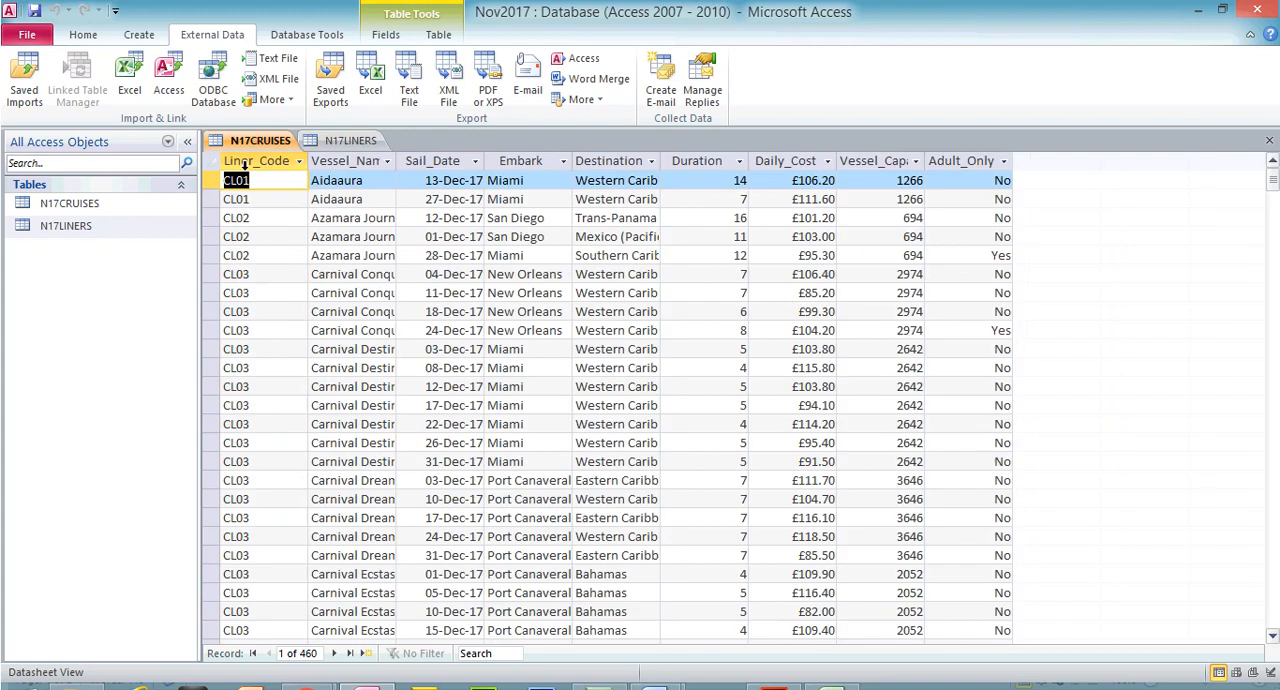
click(244, 160)
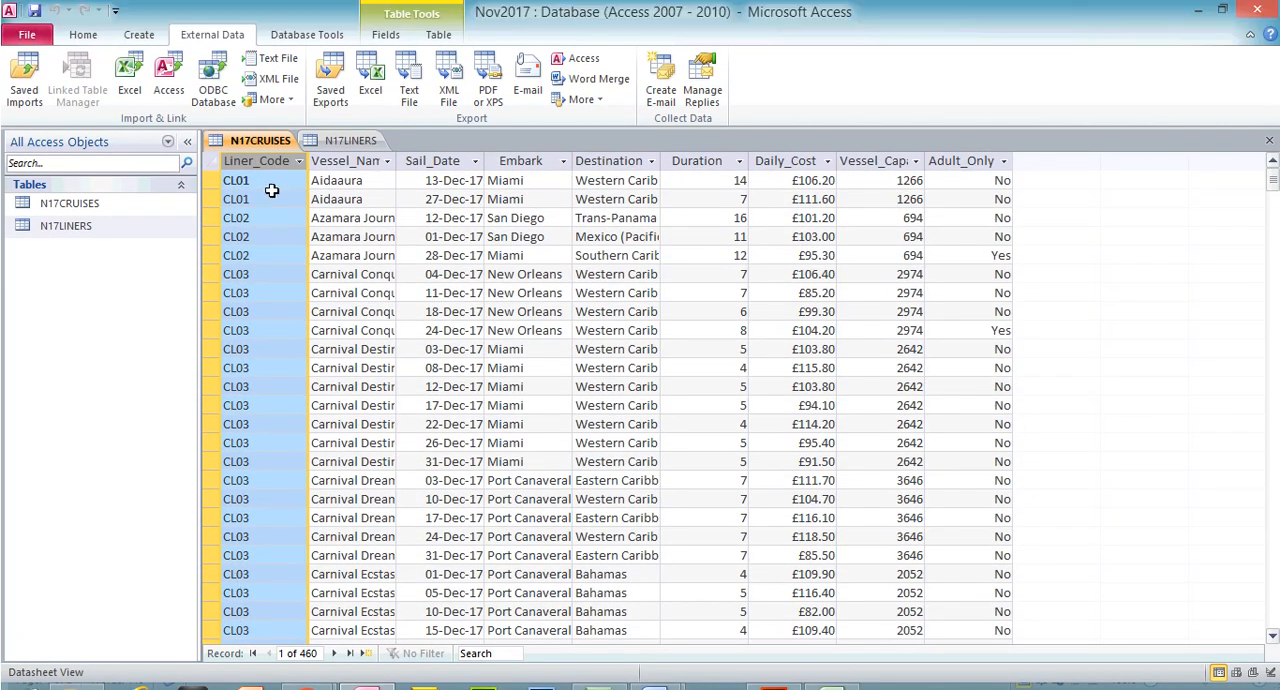
click(348, 110)
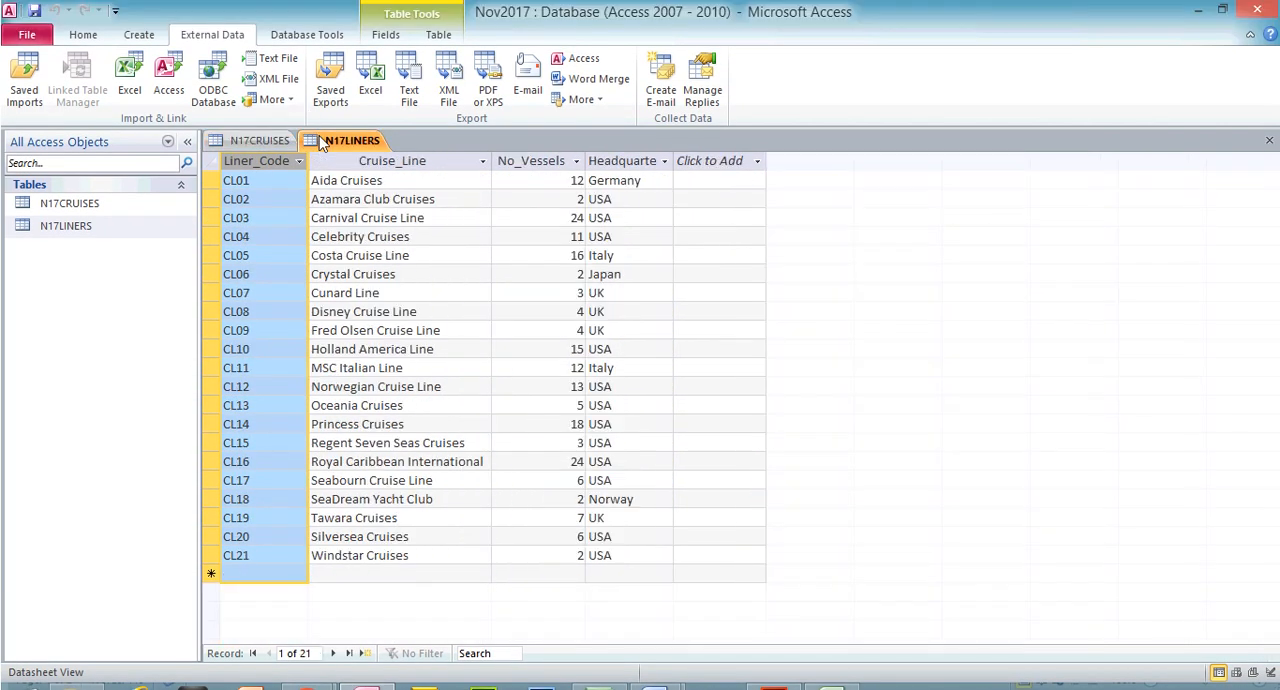
Compare the CL01 entries in the Liner_Code columns of N17LINERS and N17CRUISES, and close both tables
click(258, 179)
click(261, 140)
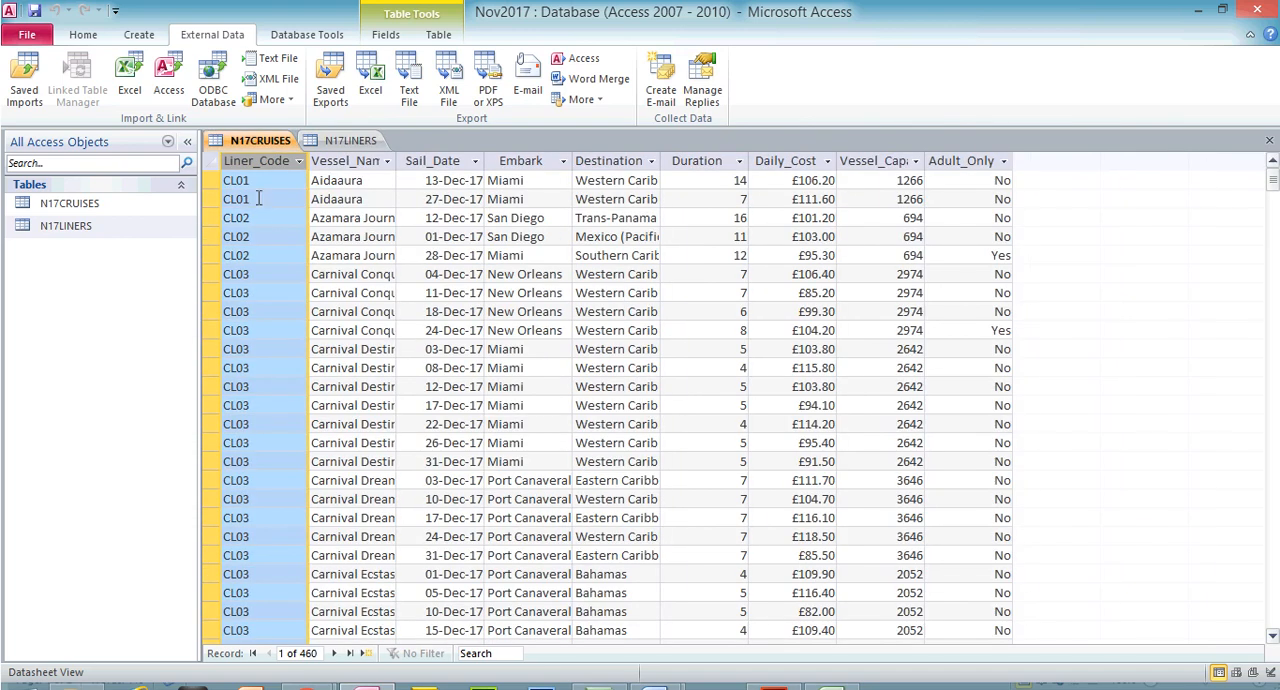
mouse_move(257, 182)
mouse_down()
mouse_move(240, 181)
mouse_move(240, 199)
mouse_up()
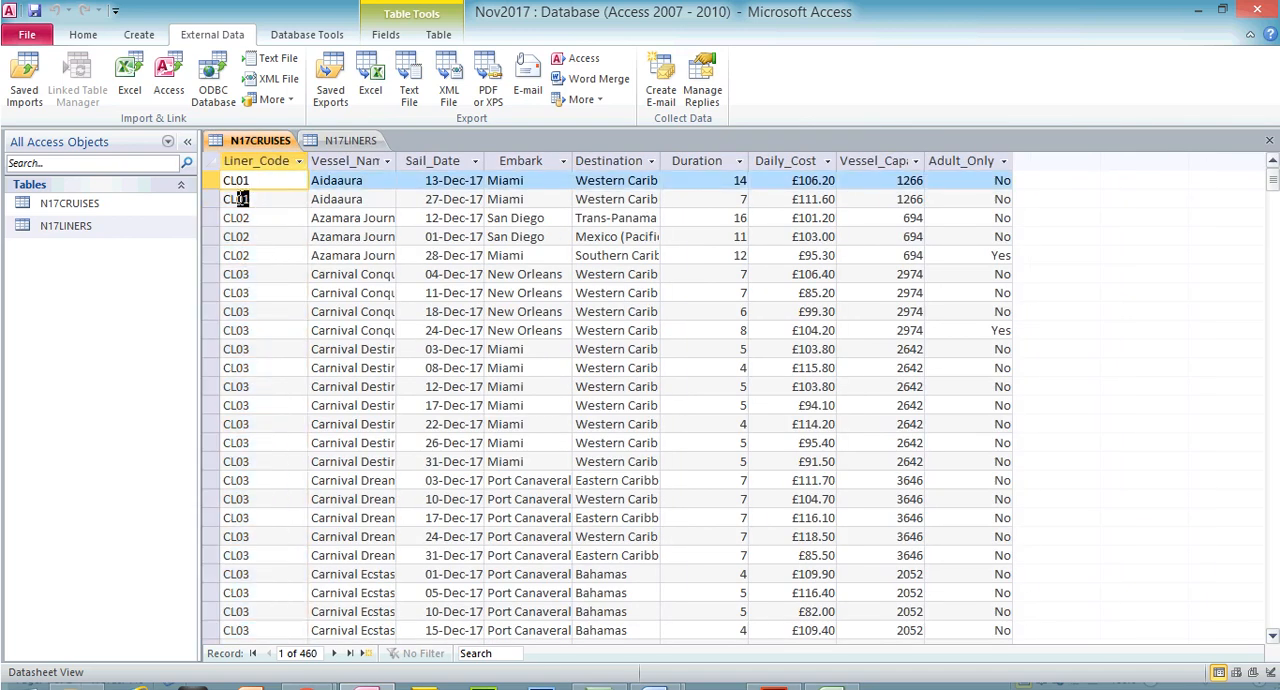
click(1269, 140)
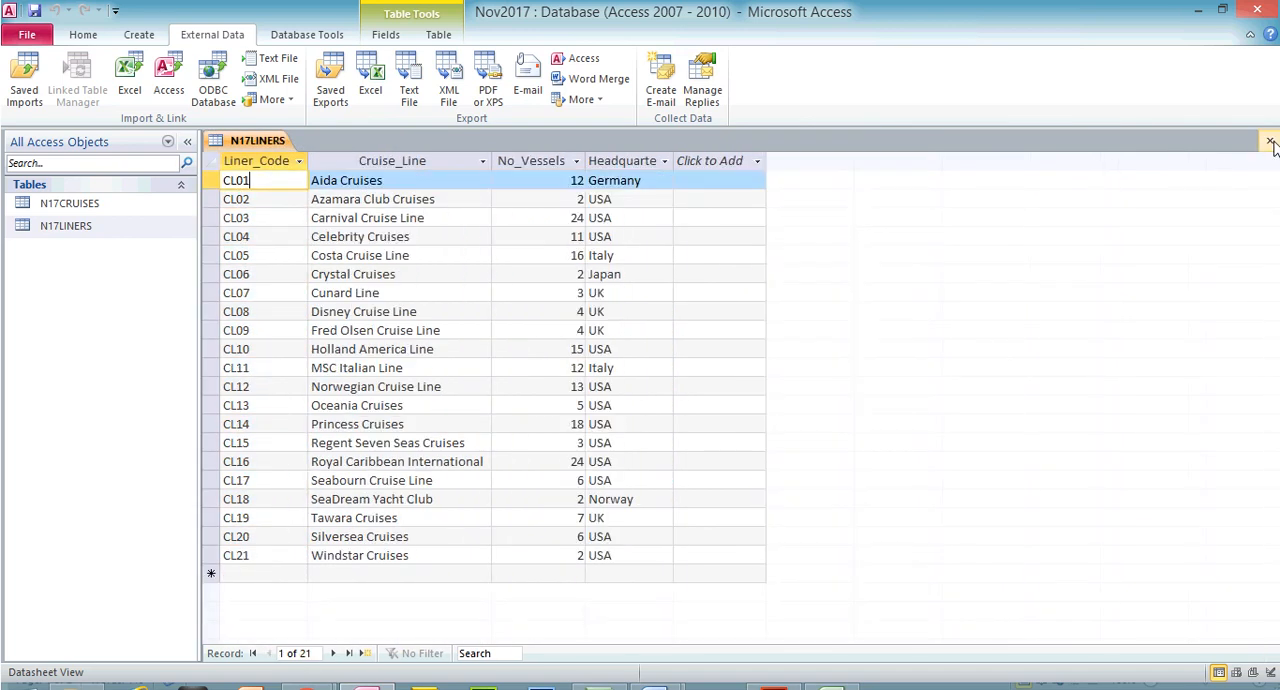
click(1269, 140)
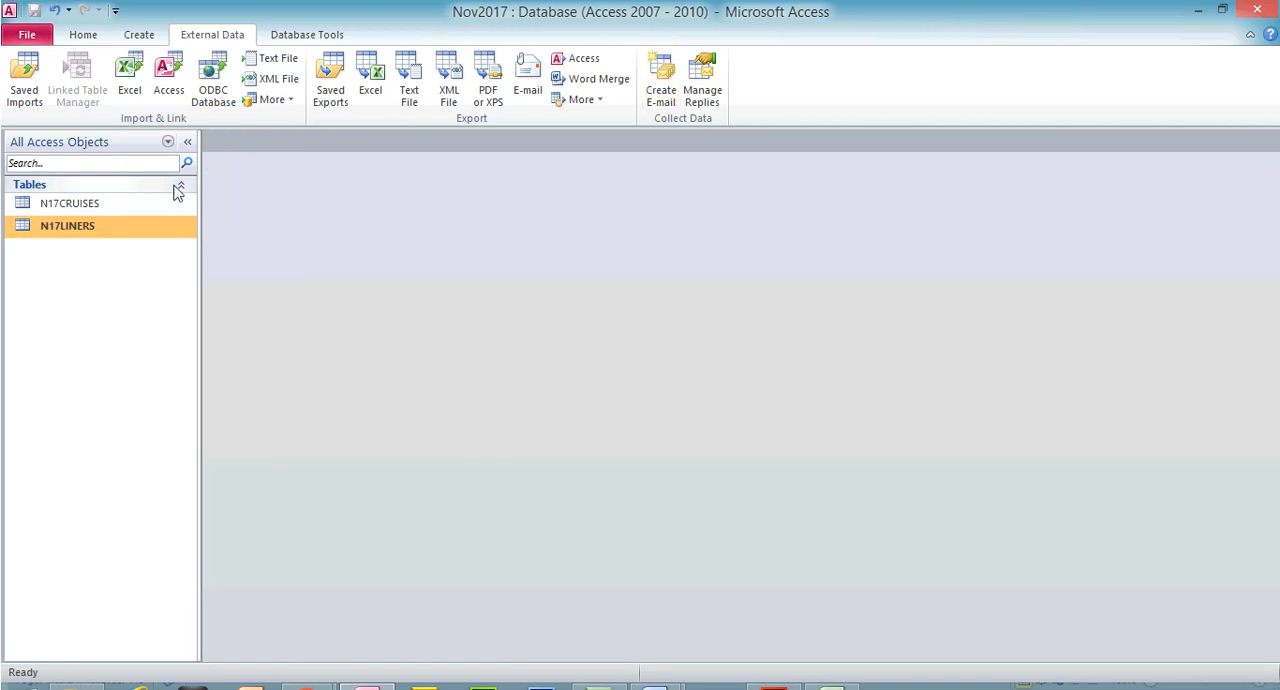
Add the N17CRUISES and N17LINERS tables to the relationships layout
click(307, 36)
click(231, 87)
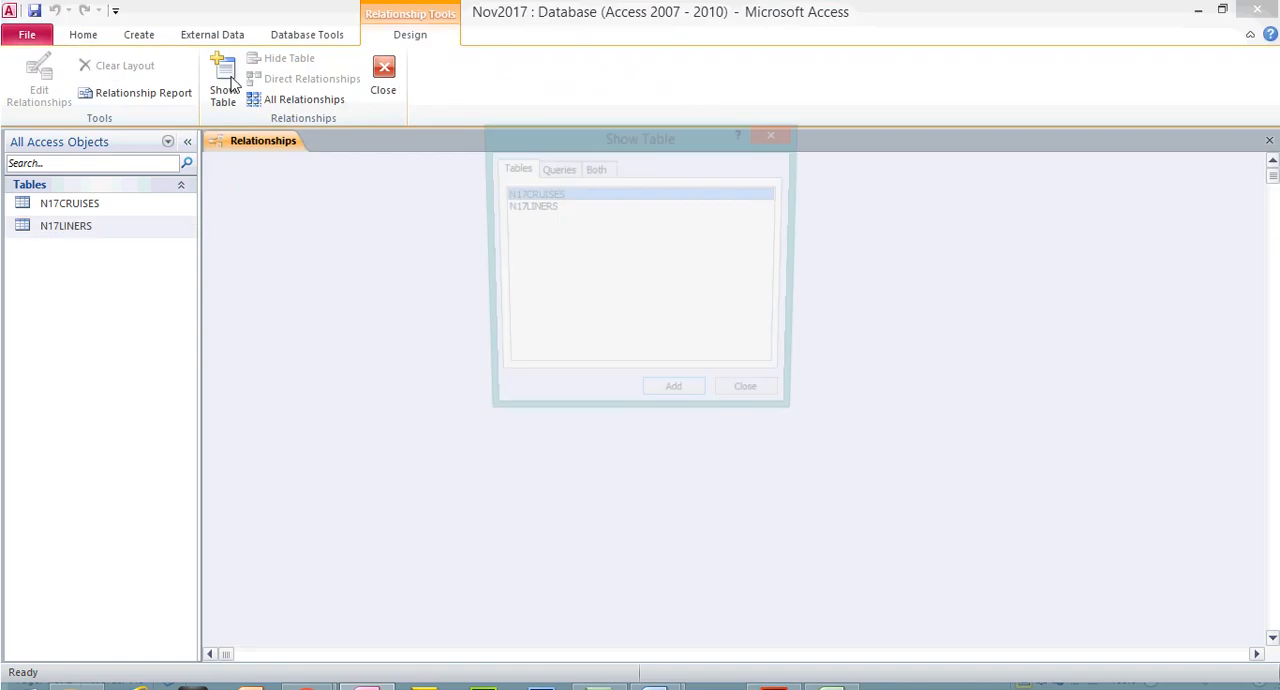
shift+click(520, 205)
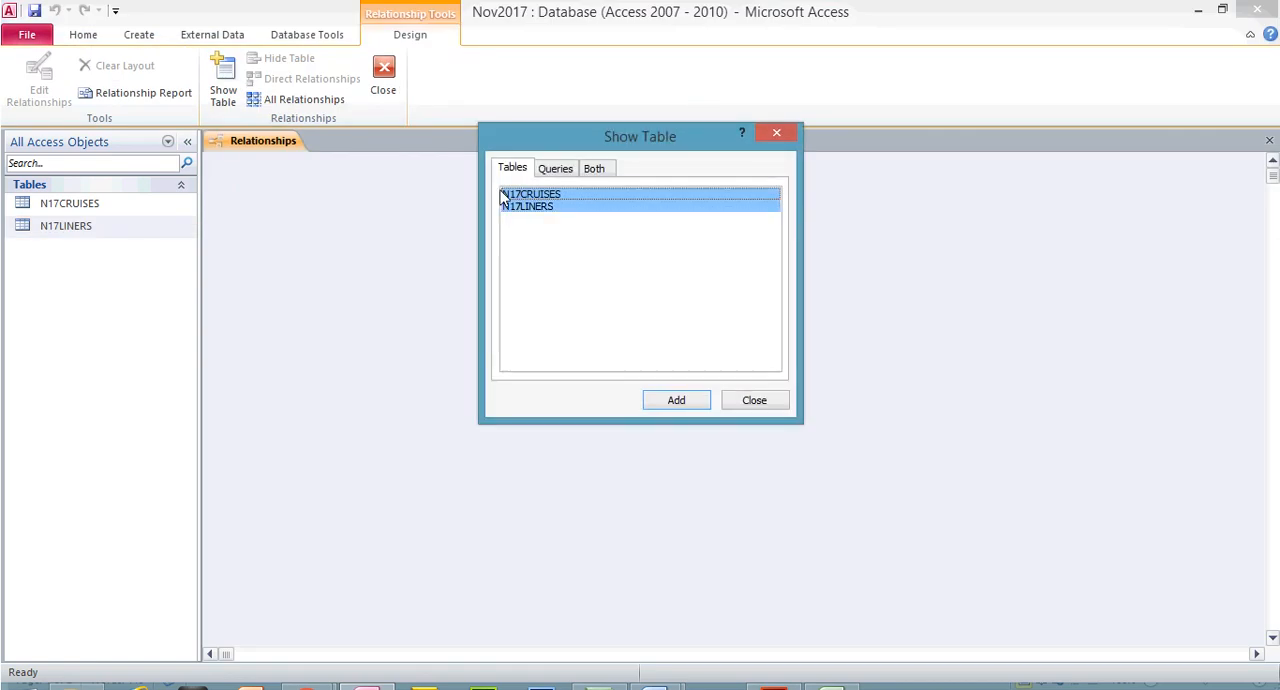
click(670, 405)
click(764, 402)
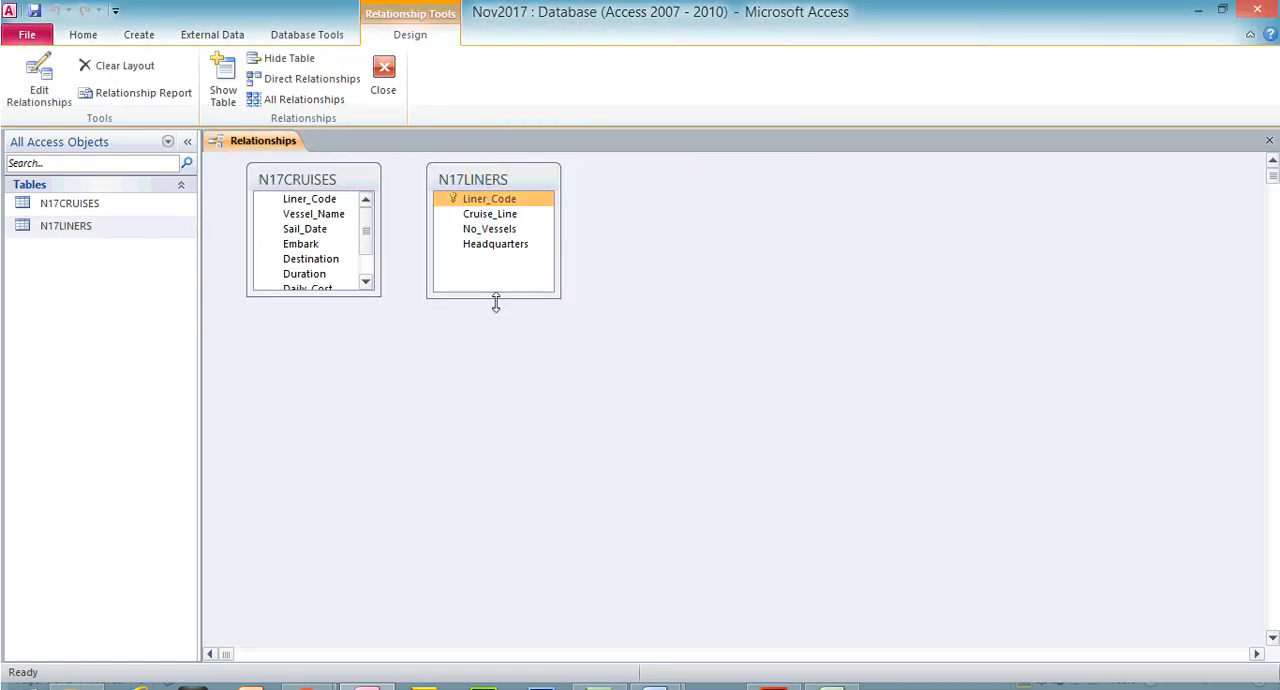
Enlarge both table boxes to show all their fields and move the N17LINERS box further from N17CRUISES
drag(496, 299, 498, 345)
drag(351, 296, 370, 379)
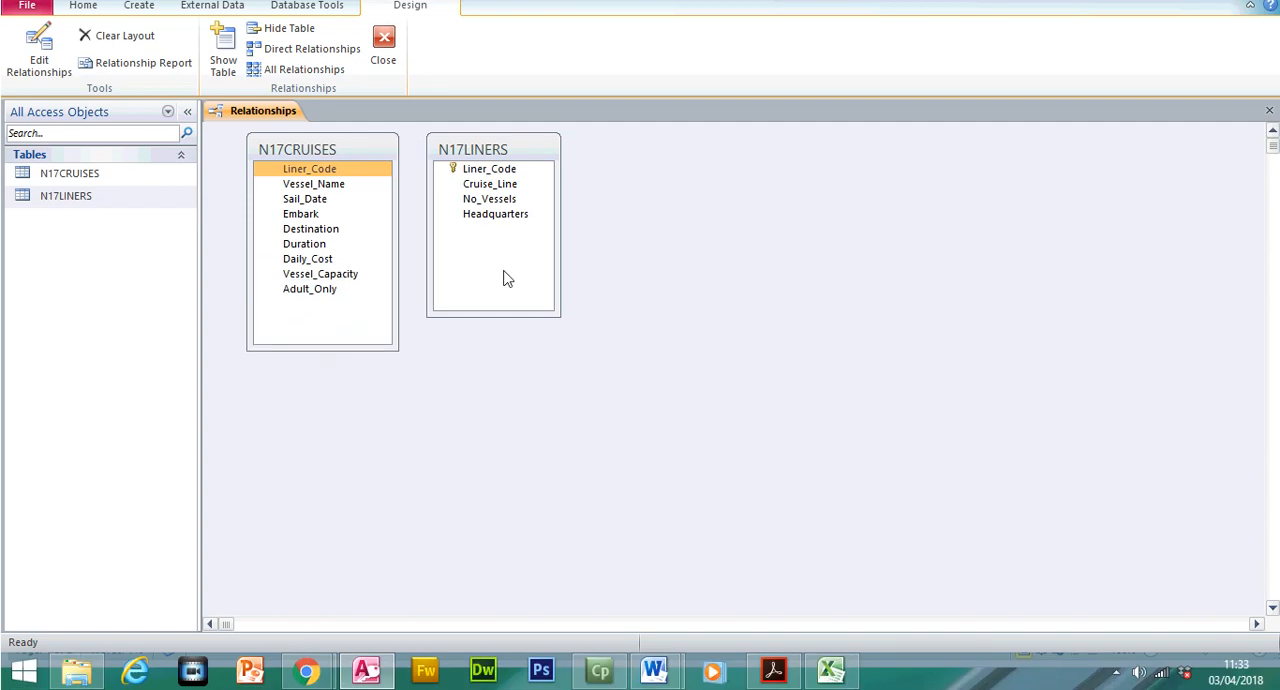
drag(562, 319, 570, 346)
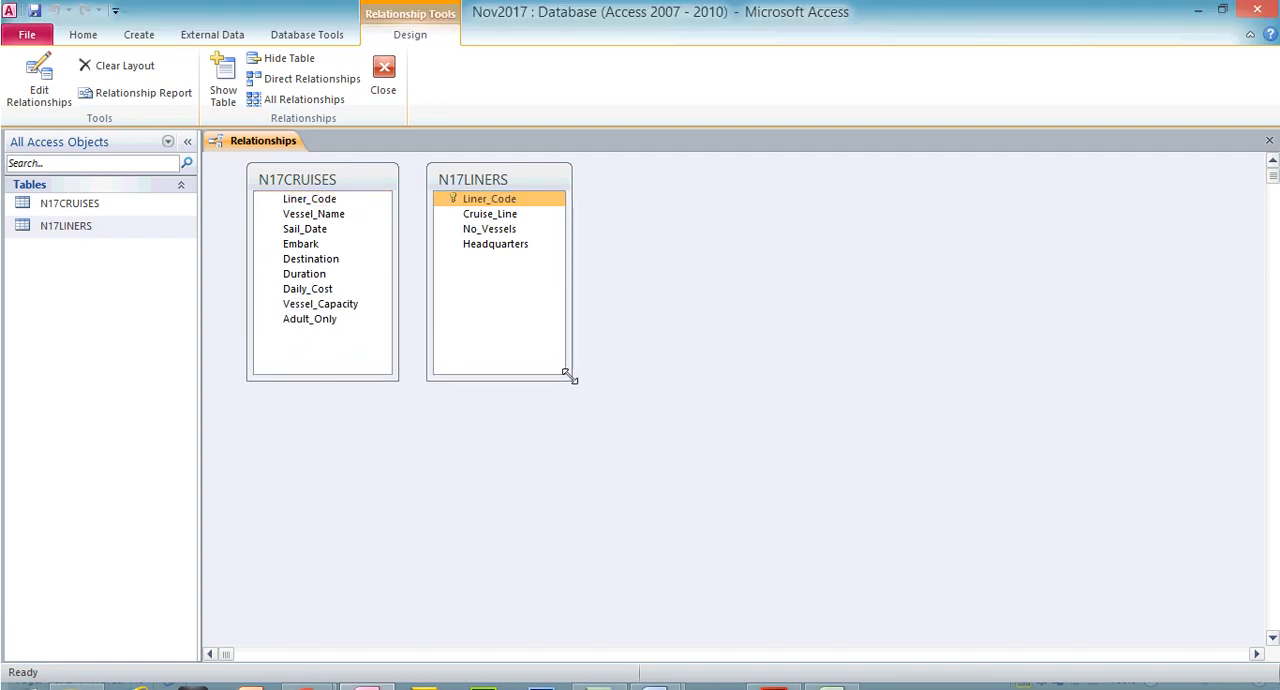
click(492, 203)
drag(505, 180, 606, 186)
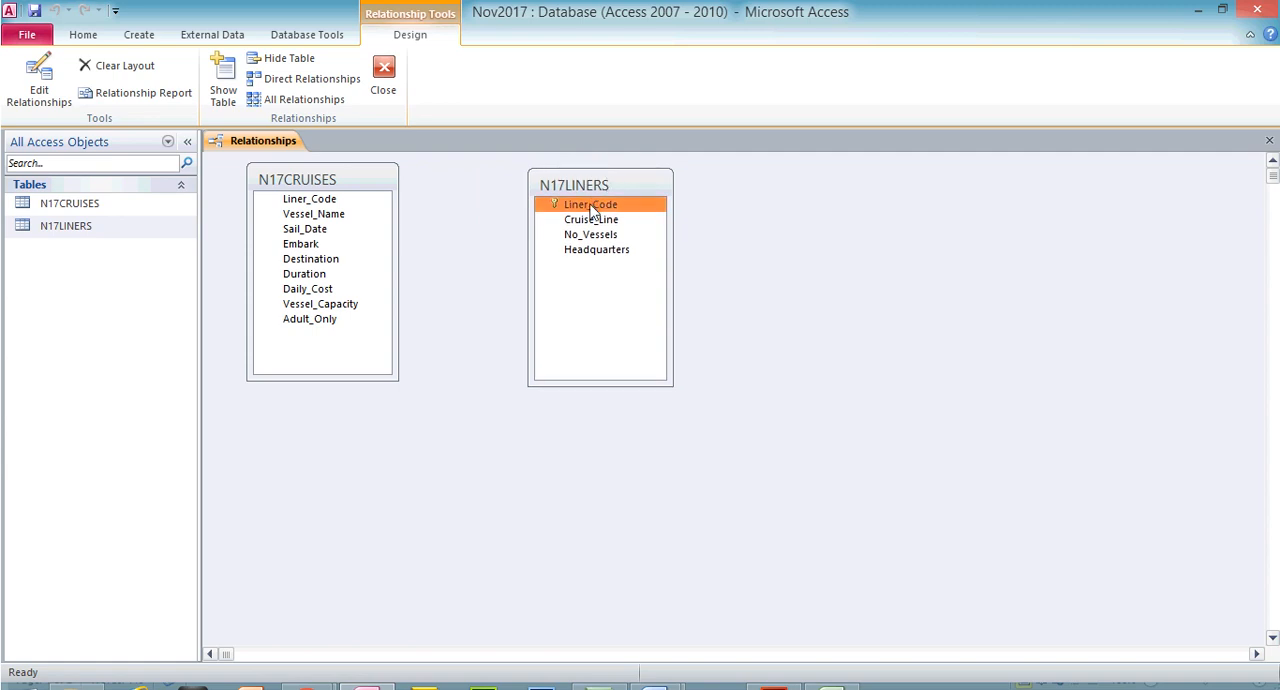
Read the exam paper's Evidence 4 instruction about the primary key screenshot and return to Access
click(770, 683)
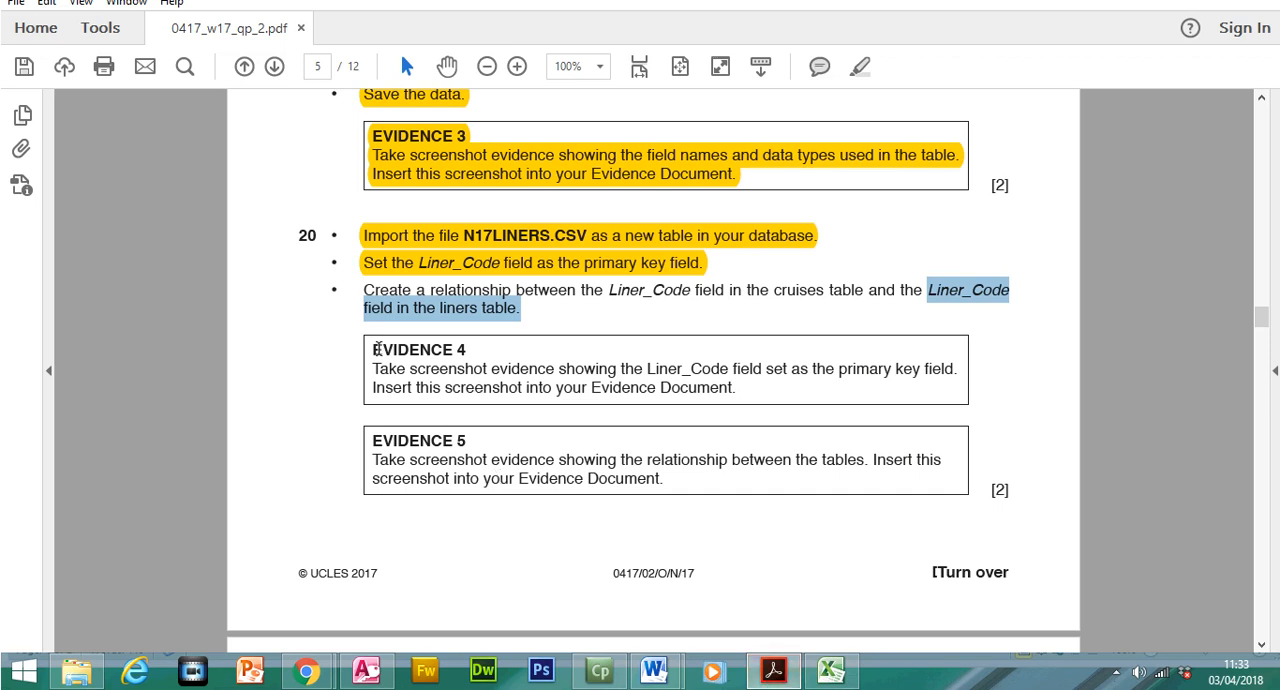
drag(377, 362, 708, 396)
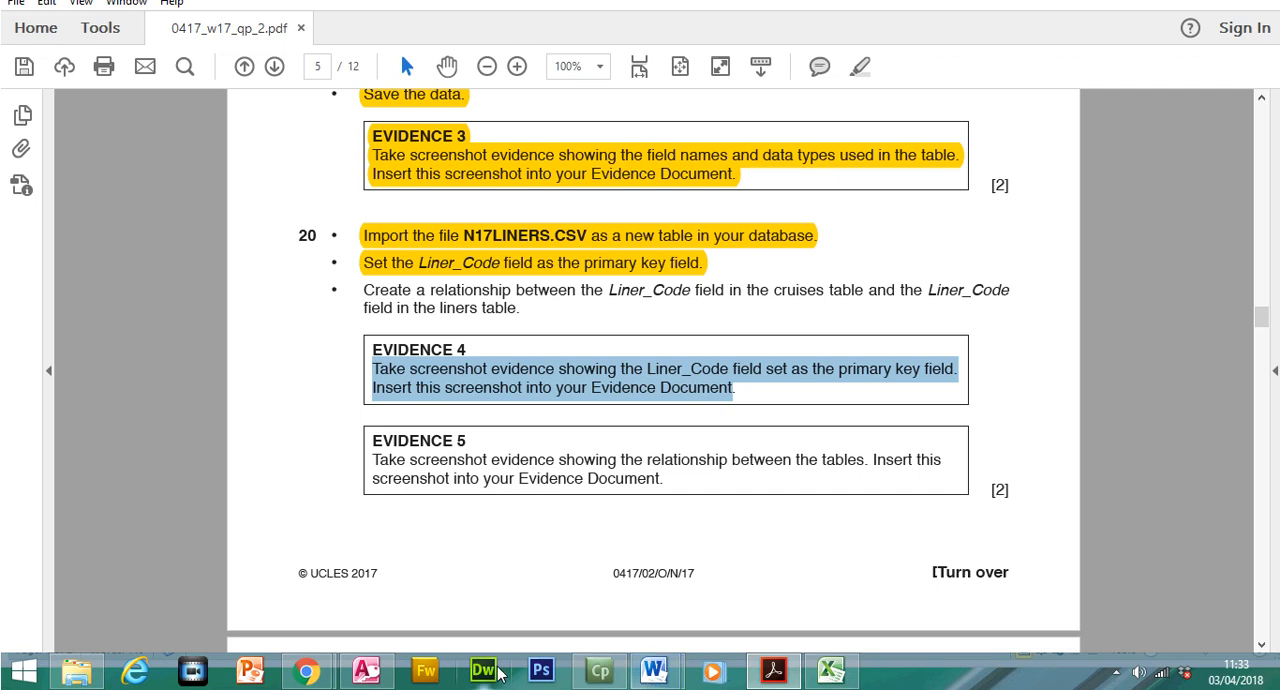
click(360, 672)
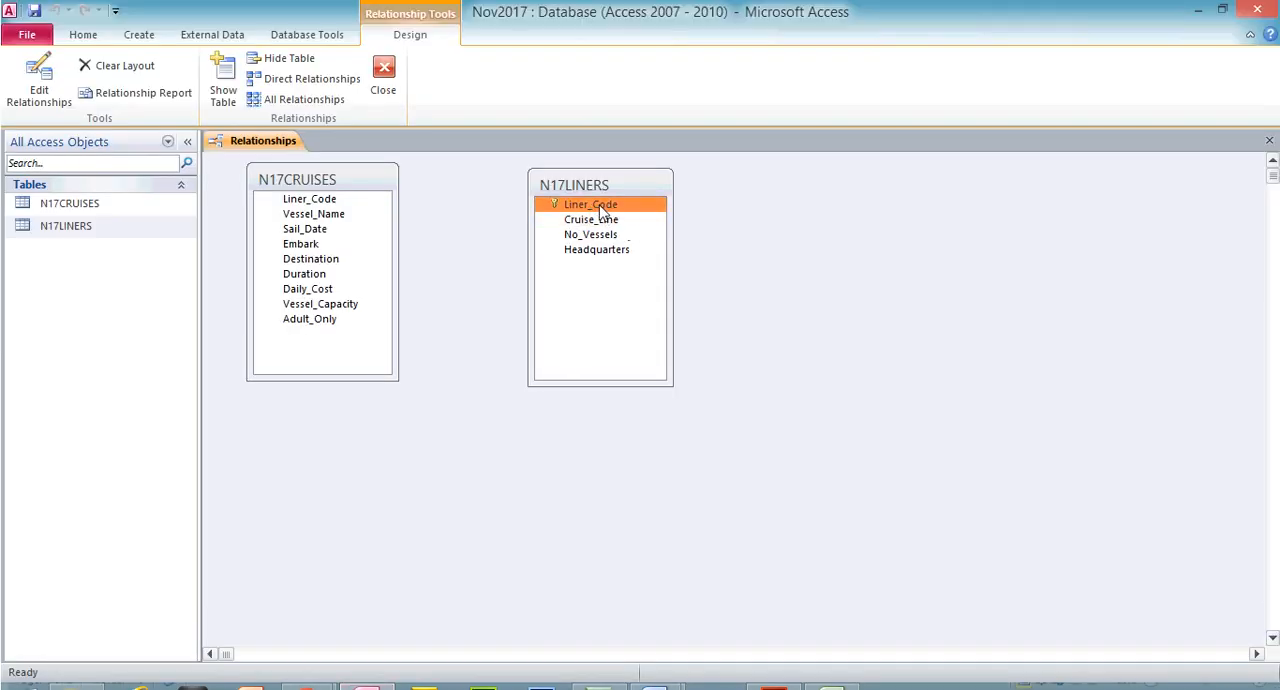
Close the relationships layout without saving it and open the N17LINERS table in Design view with an empty row selected
click(383, 80)
click(570, 399)
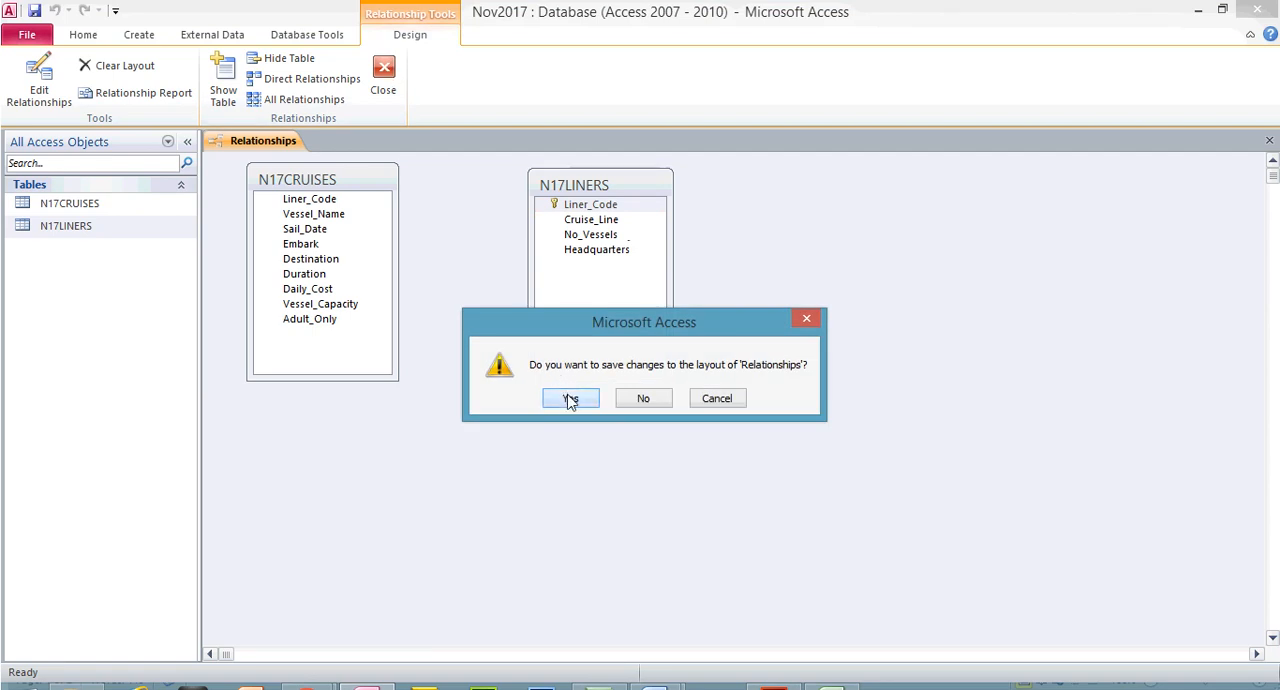
click(650, 400)
double_click(130, 237)
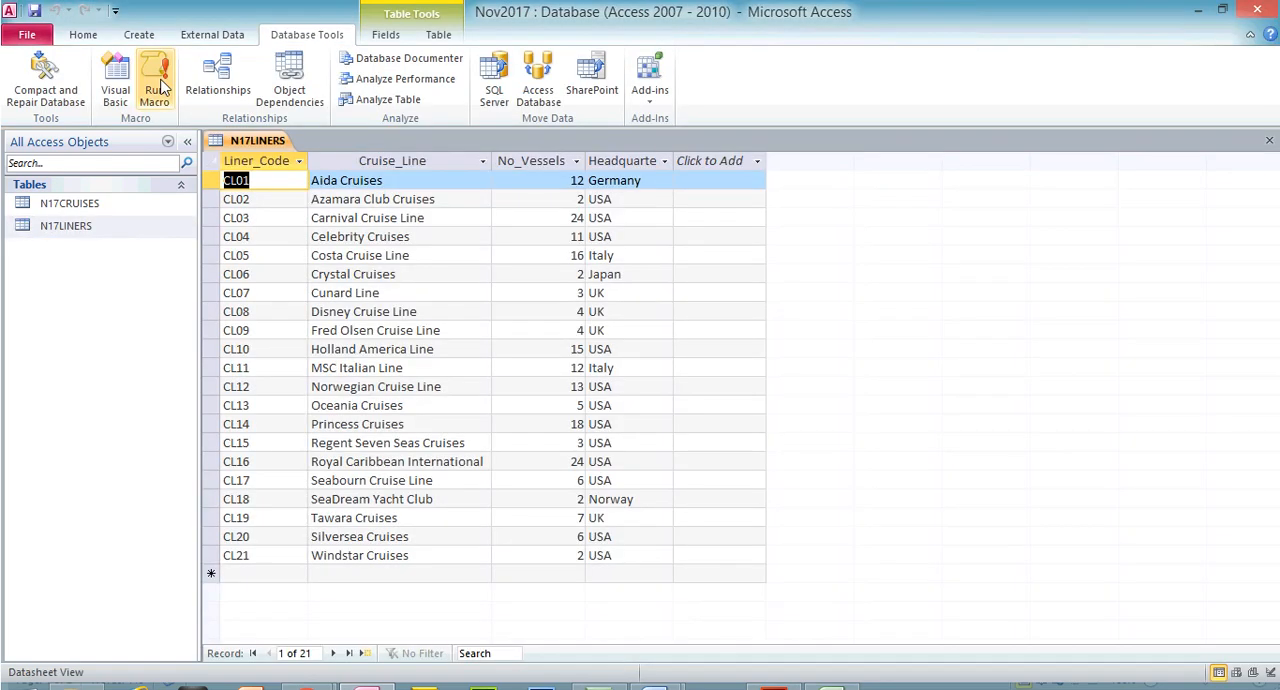
click(83, 35)
click(30, 70)
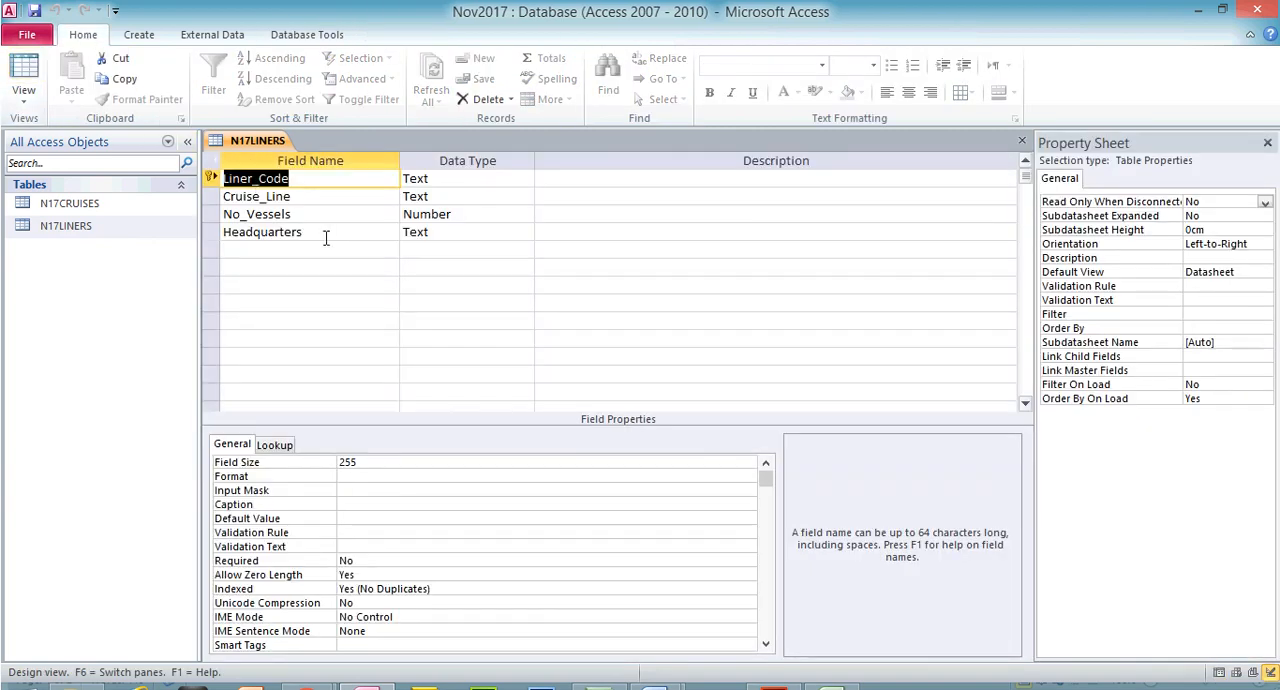
click(323, 212)
click(410, 303)
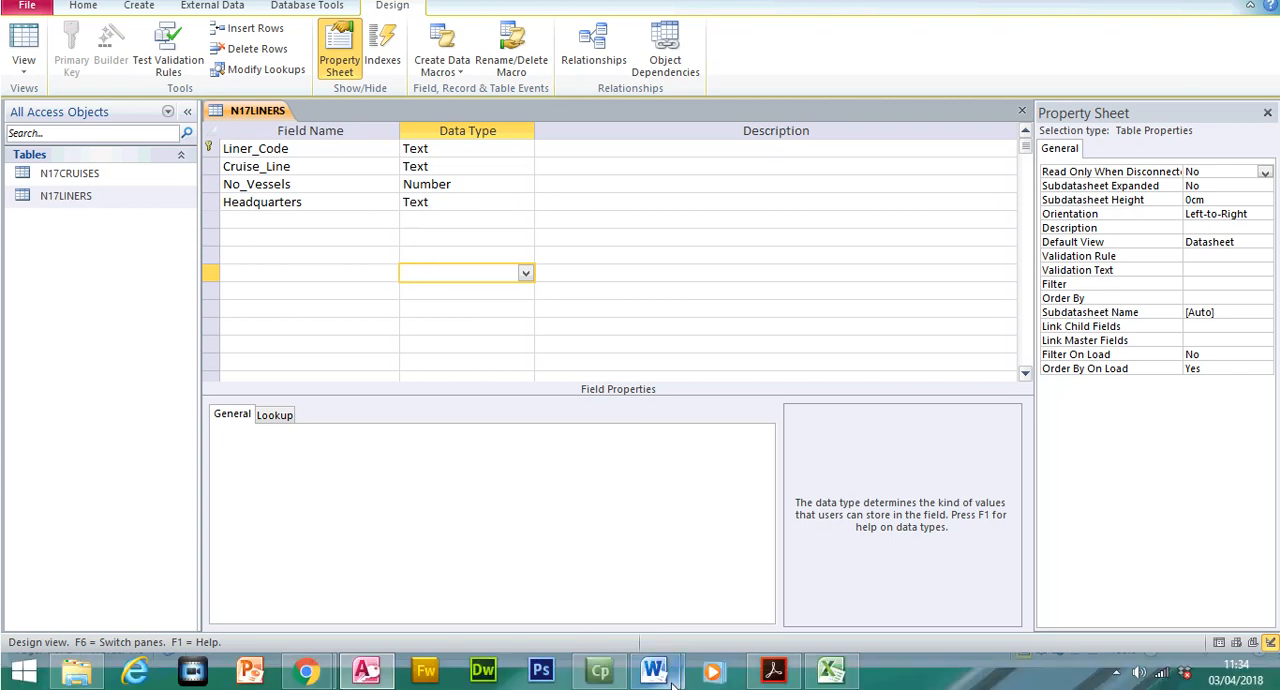
Switch to the N17EVIDENCE1234 Word document and paste a screenshot of the N17LINERS design under the Evidence 4 heading
mouse_move(664, 678)
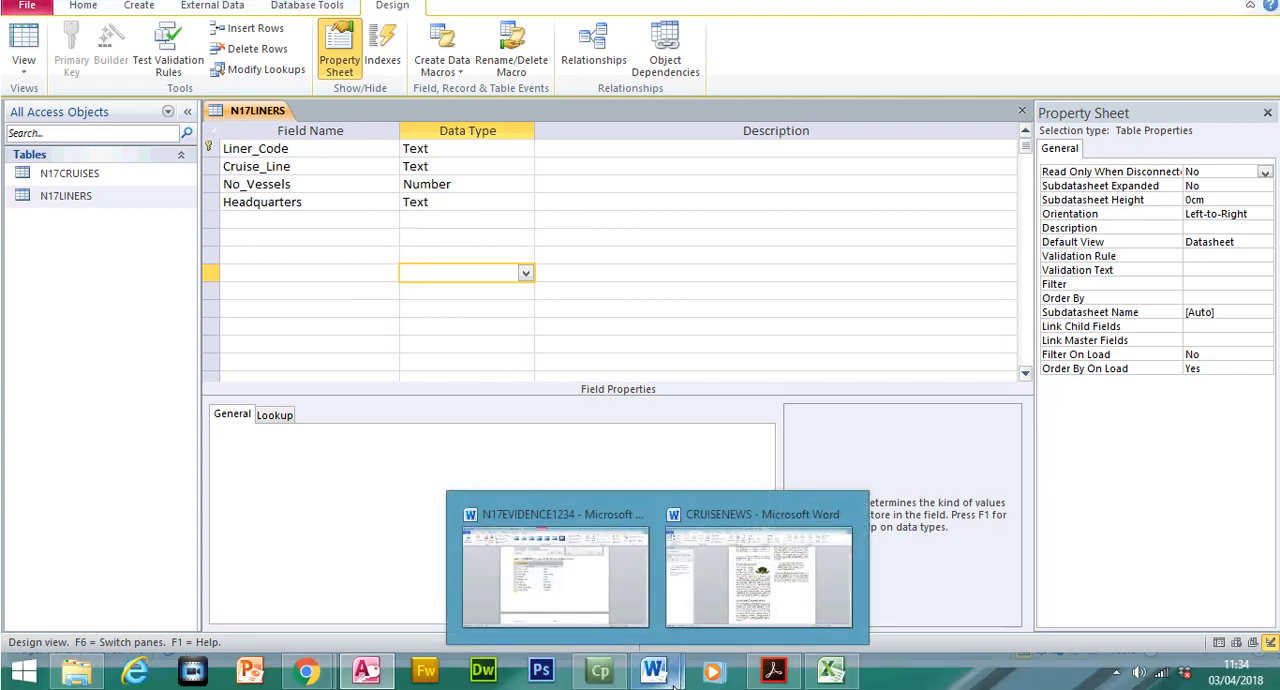
click(612, 597)
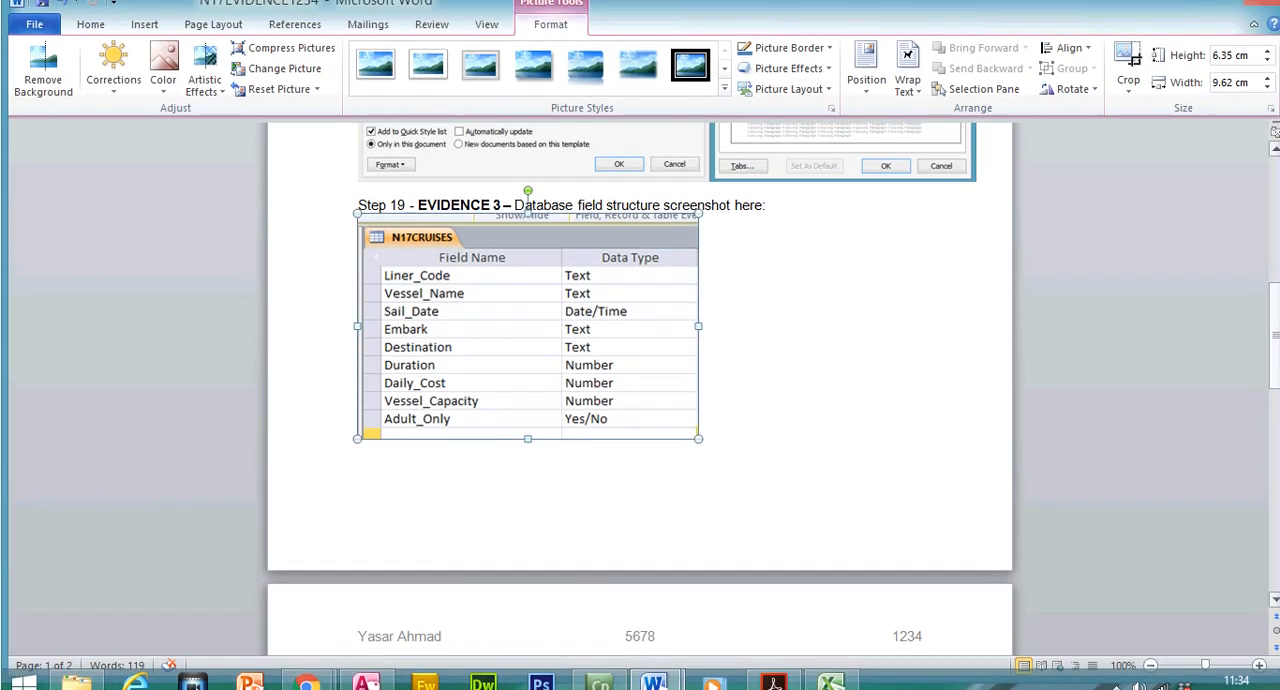
scroll(769, 373, down, 5)
key(Return)
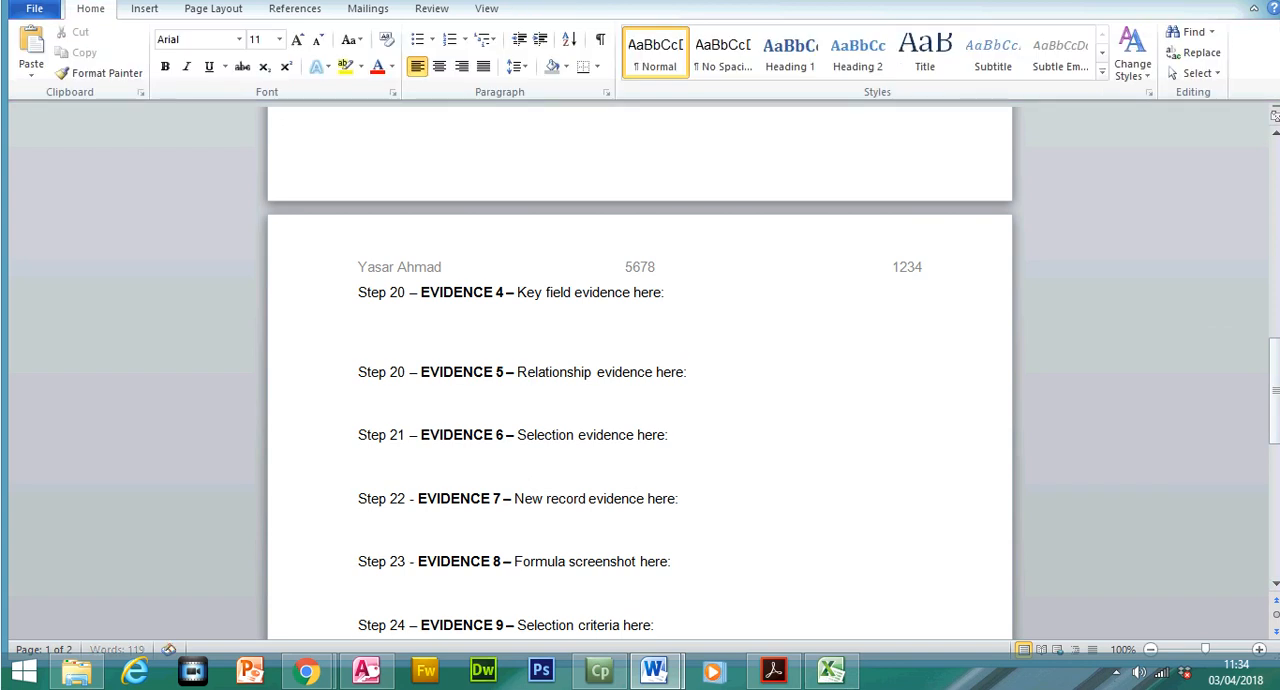
key(ctrl+v)
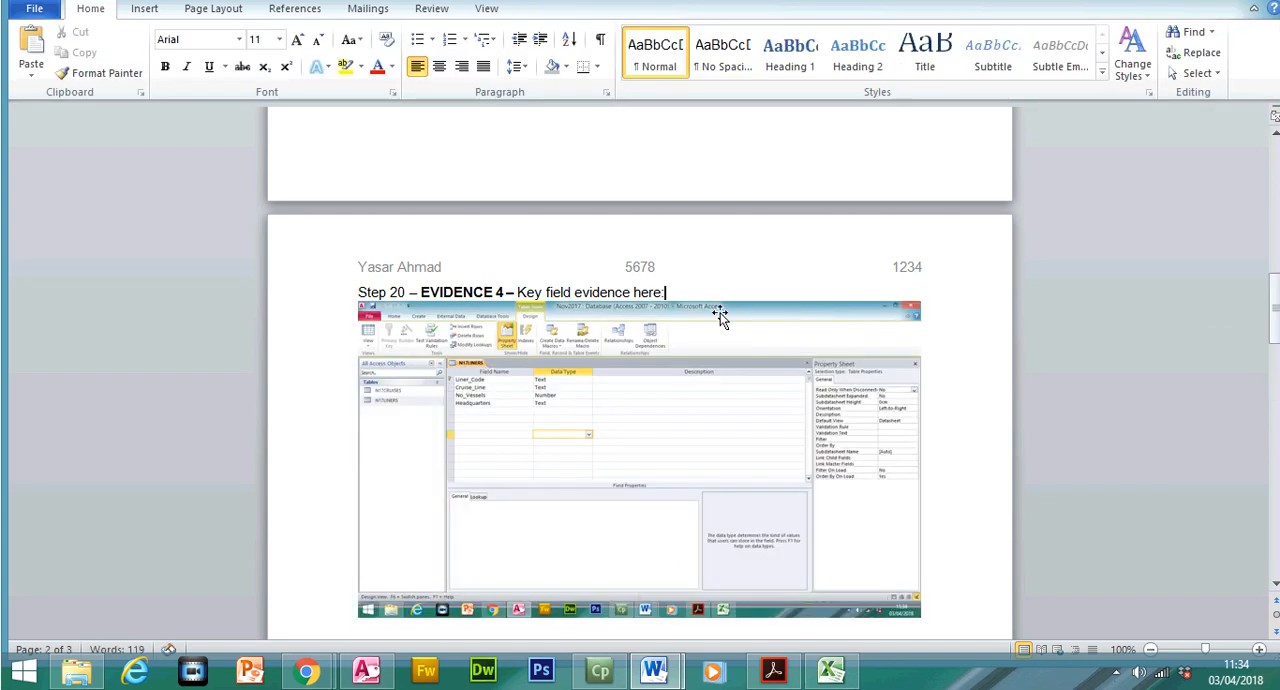
Crop the pasted screenshot to the N17LINERS key symbol, field names and data types, about 4.42 cm wide and 1.69 cm high
click(710, 356)
click(1128, 55)
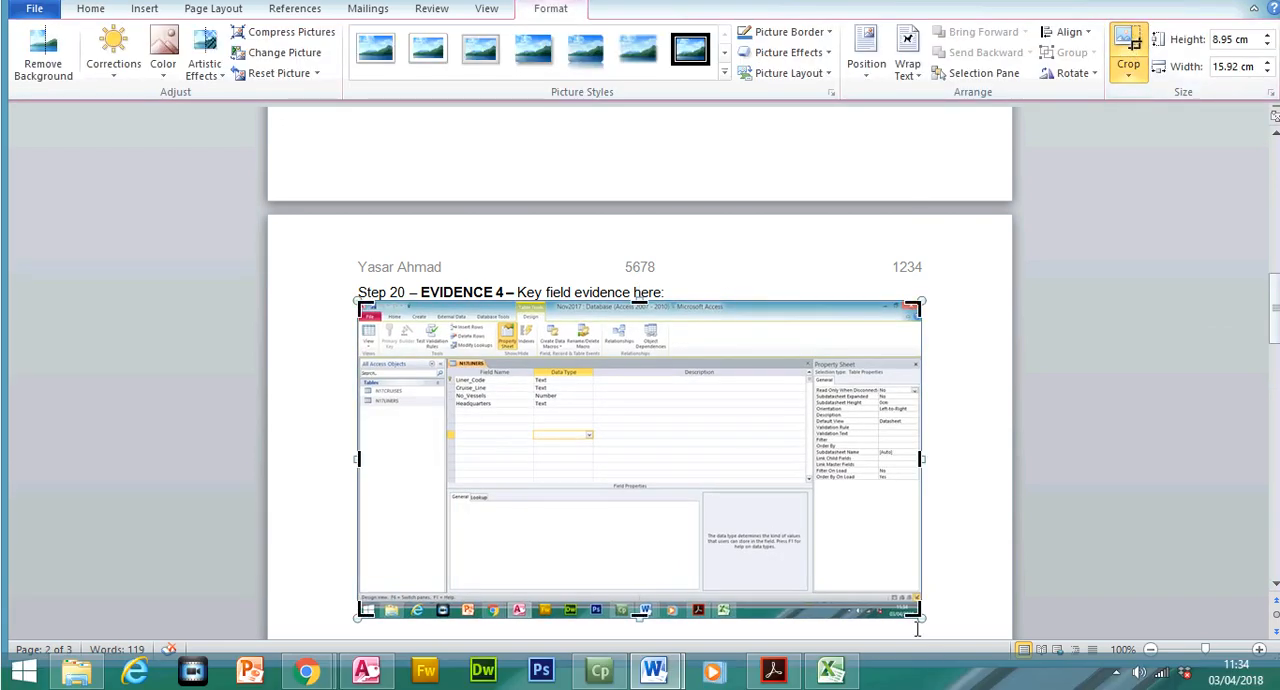
drag(898, 594, 598, 411)
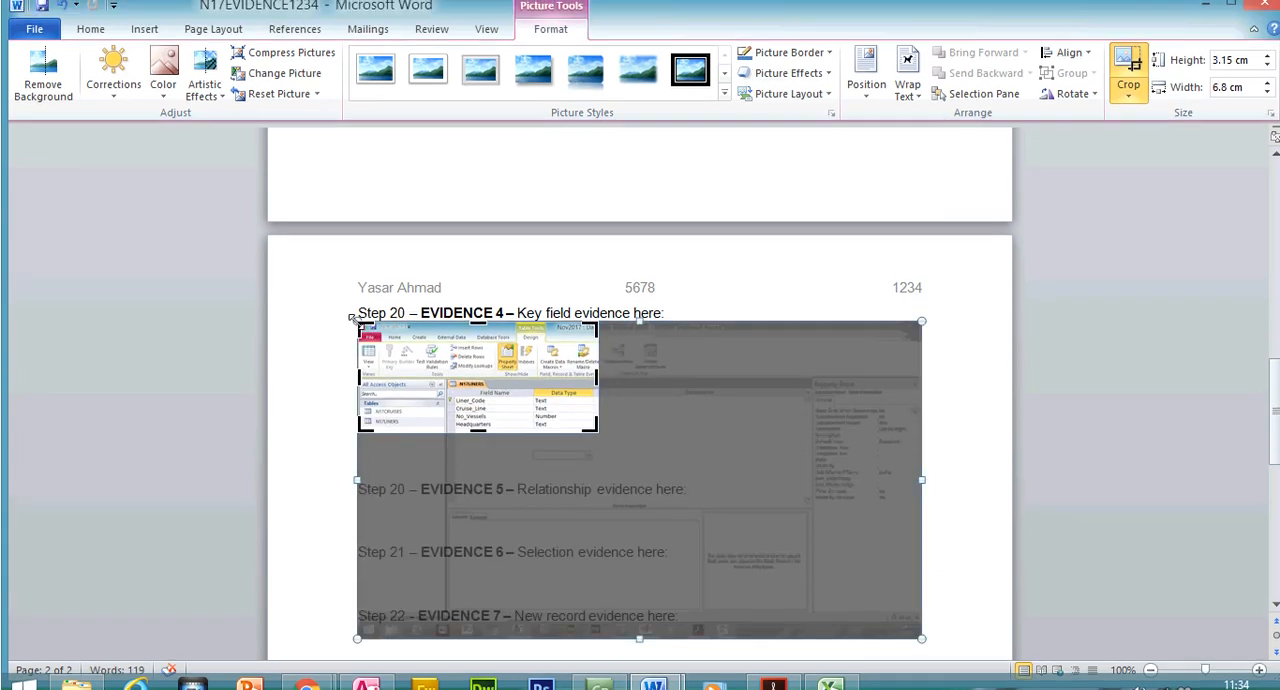
drag(352, 318, 443, 374)
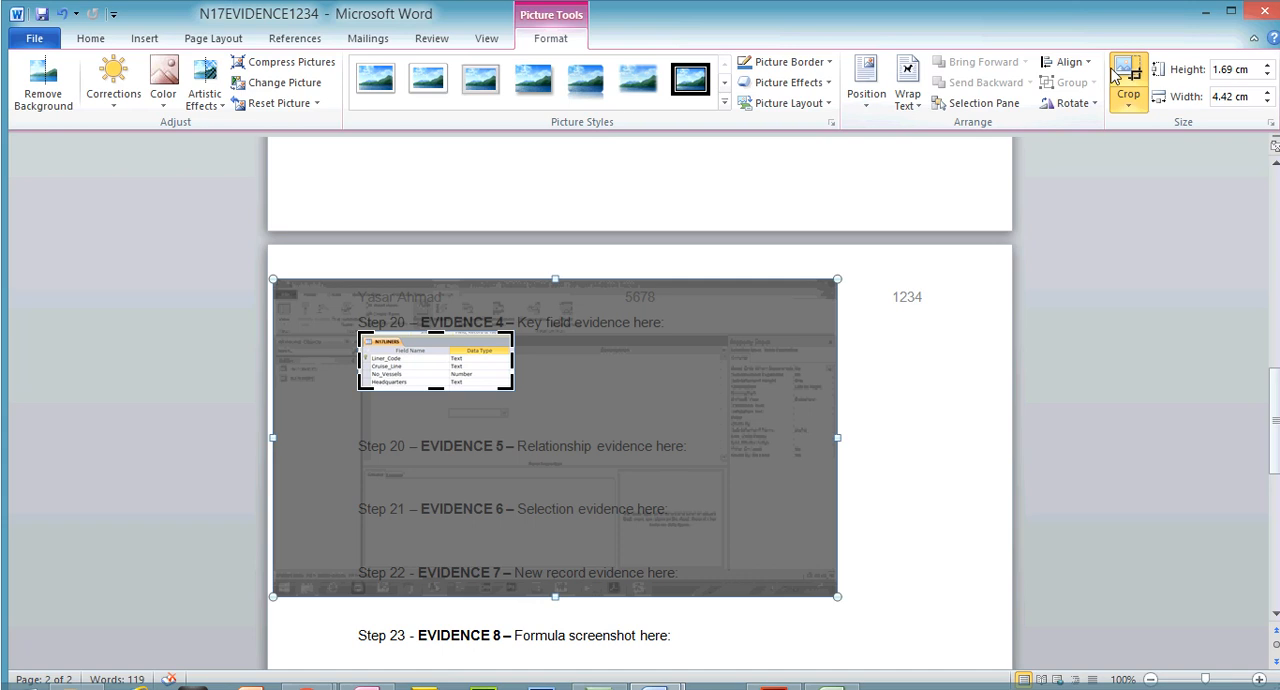
click(1128, 55)
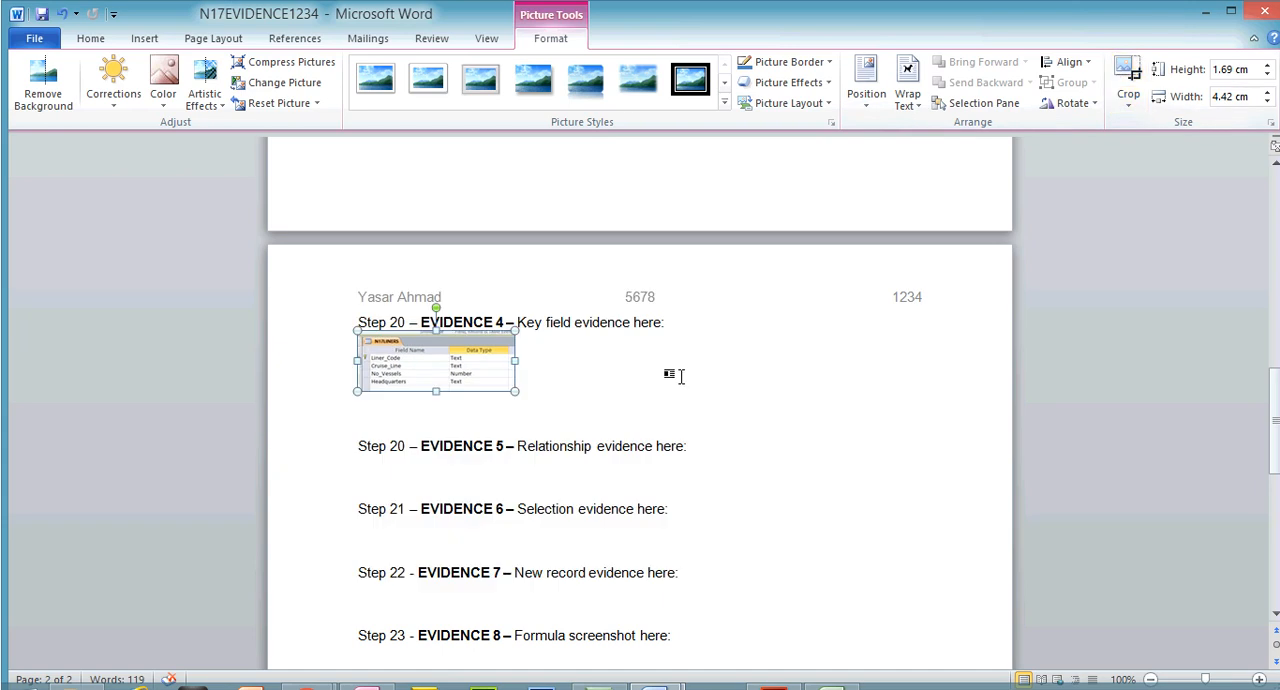
Enlarge the cropped Evidence 4 screenshot to about 13.73 cm wide and remove a blank line below it
drag(516, 361, 845, 410)
click(465, 503)
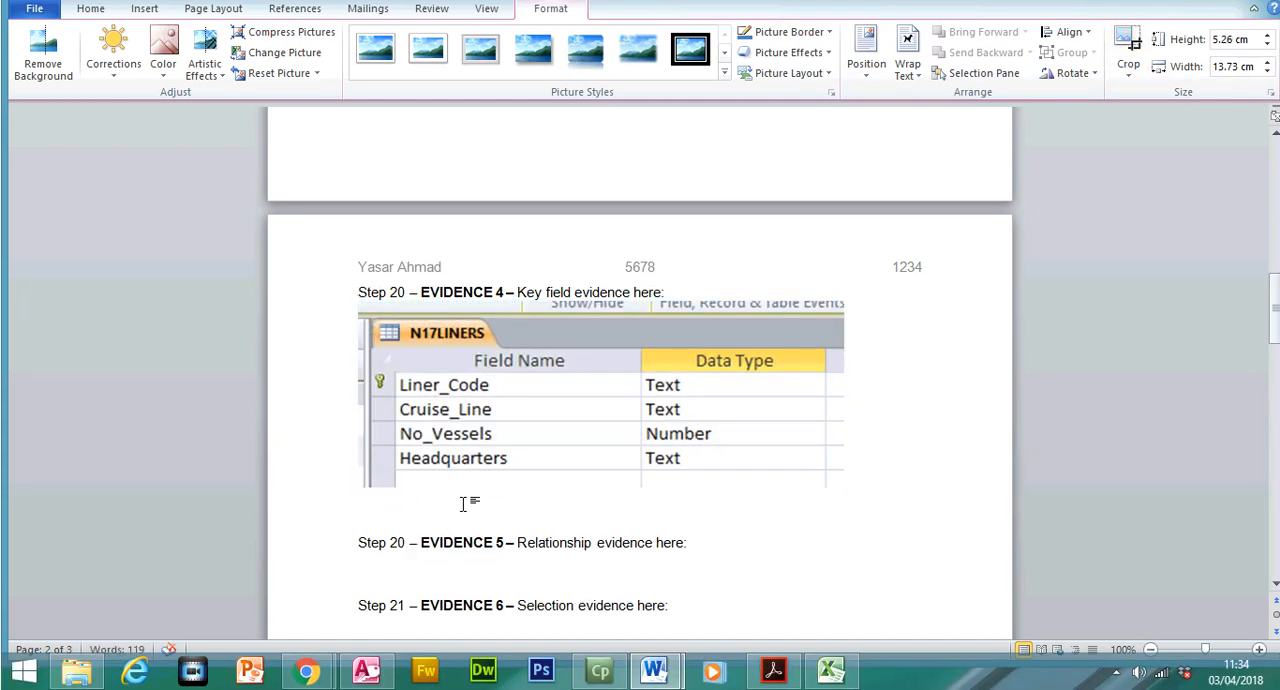
key(BackSpace)
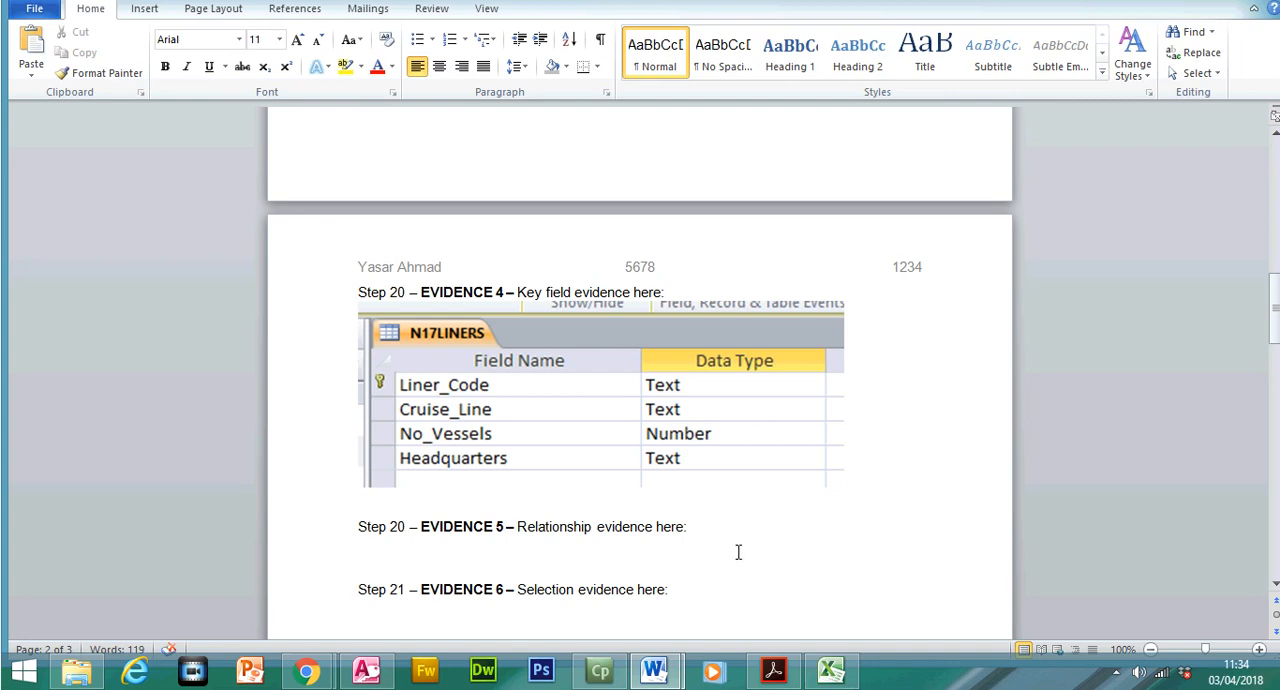
Switch back to Access, return N17LINERS to Datasheet view, then save and close the table
click(366, 669)
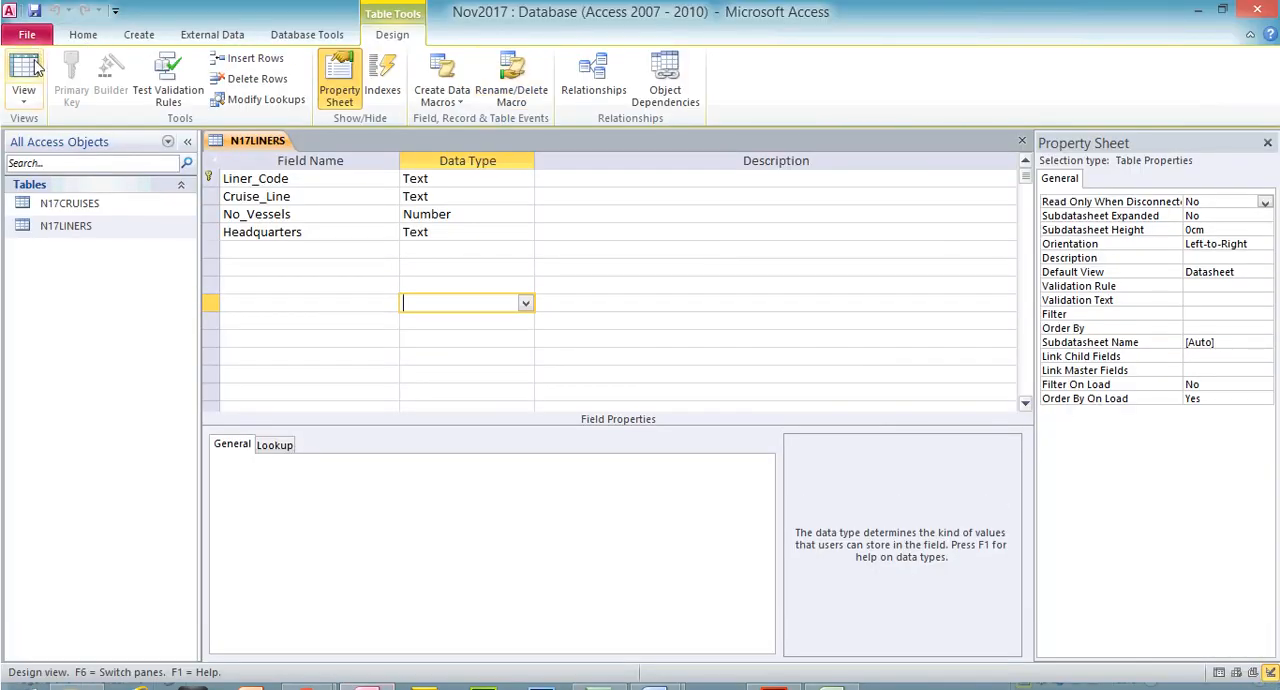
click(30, 66)
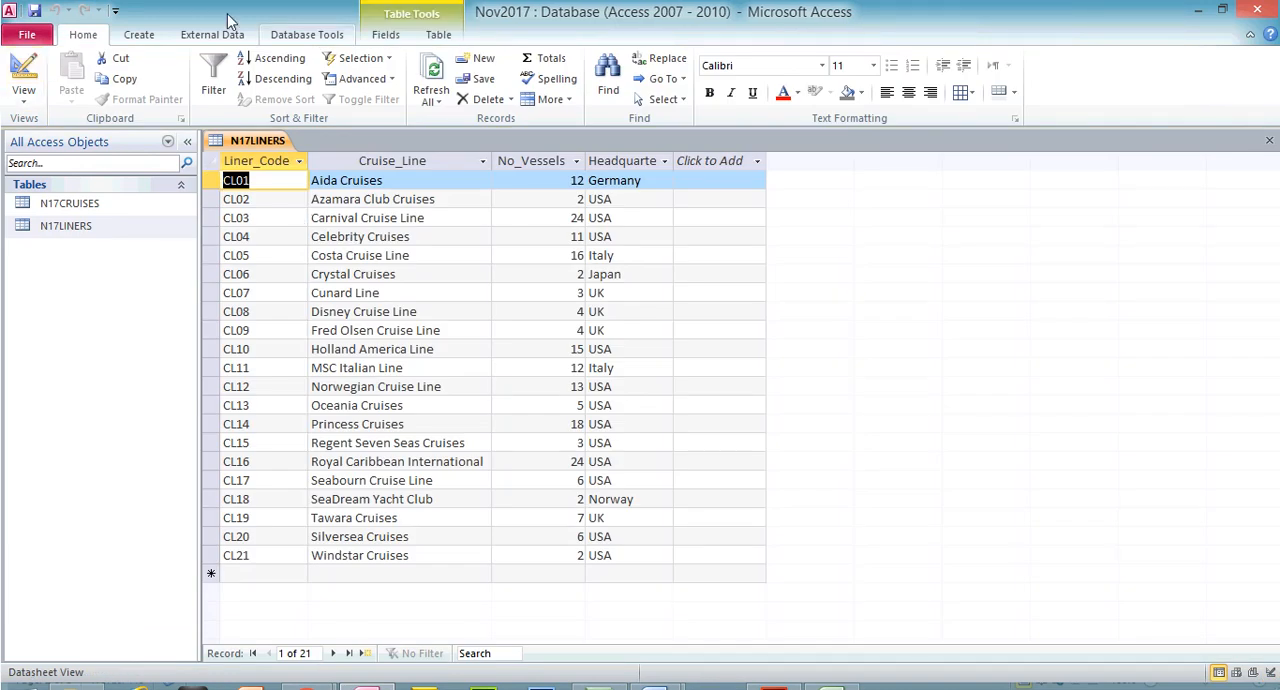
click(35, 12)
click(1269, 140)
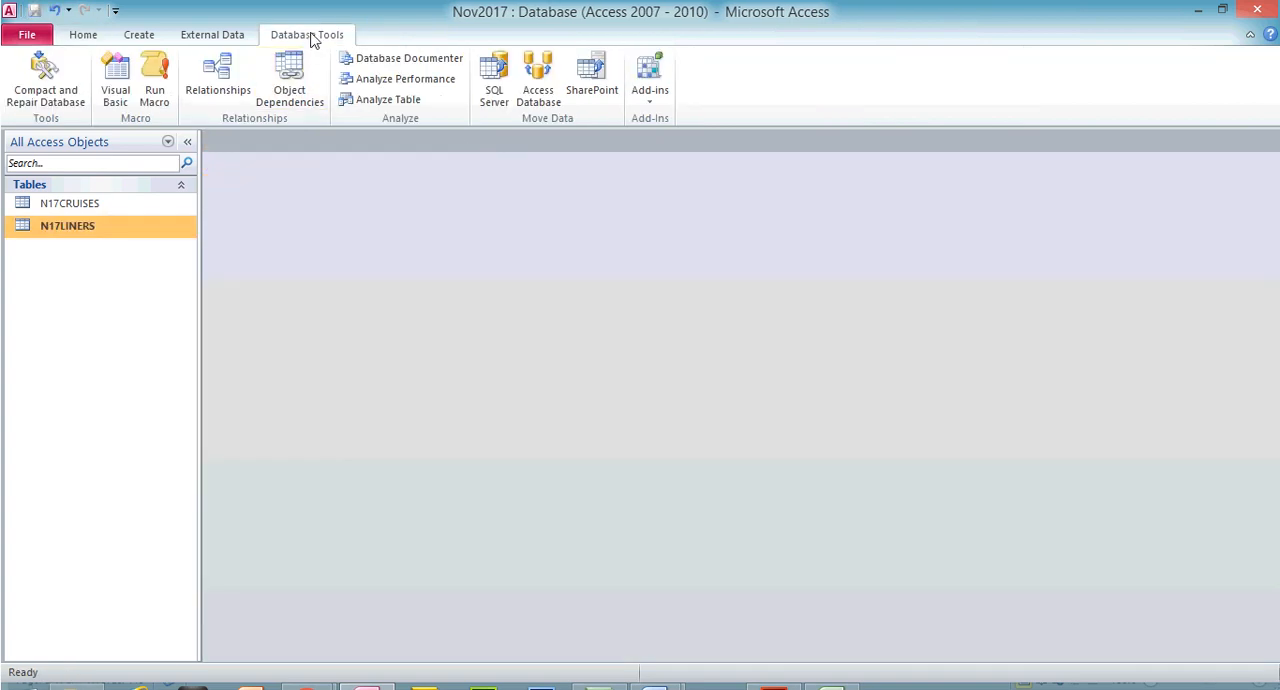
Add the N17CRUISES and N17LINERS tables to the relationships layout and enlarge their boxes to show all fields
click(218, 78)
click(527, 206)
shift+click(530, 194)
click(676, 405)
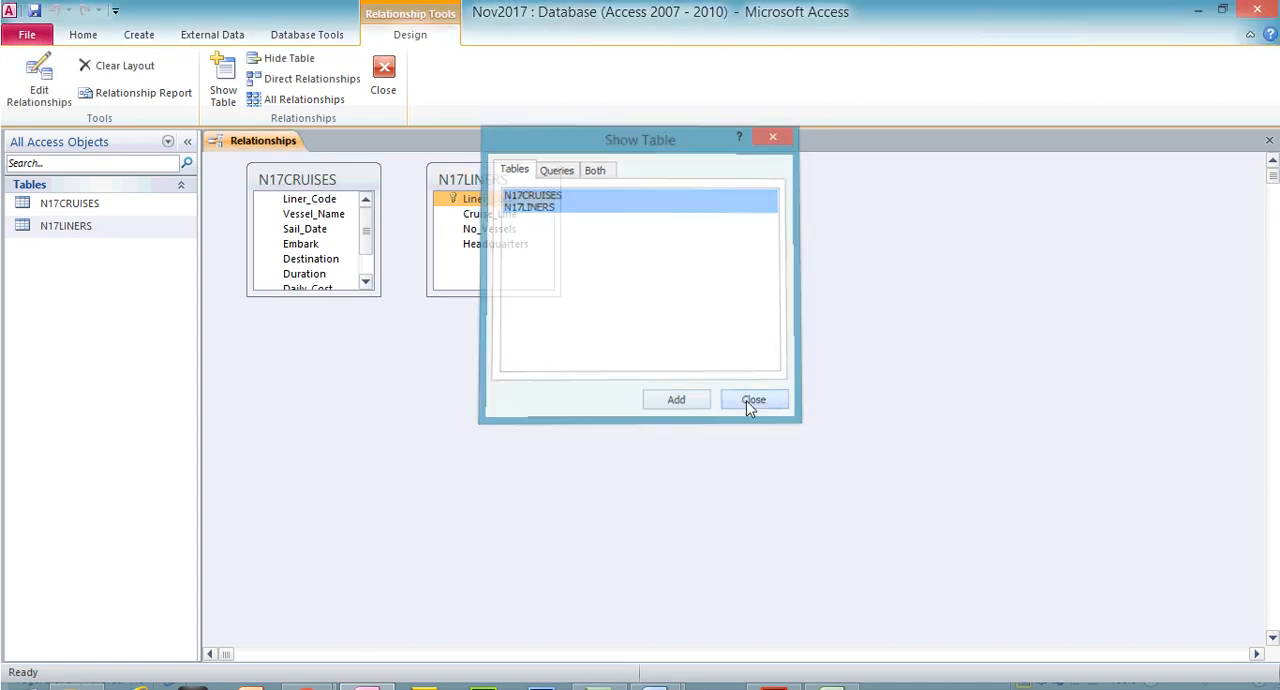
click(755, 402)
drag(341, 371, 363, 388)
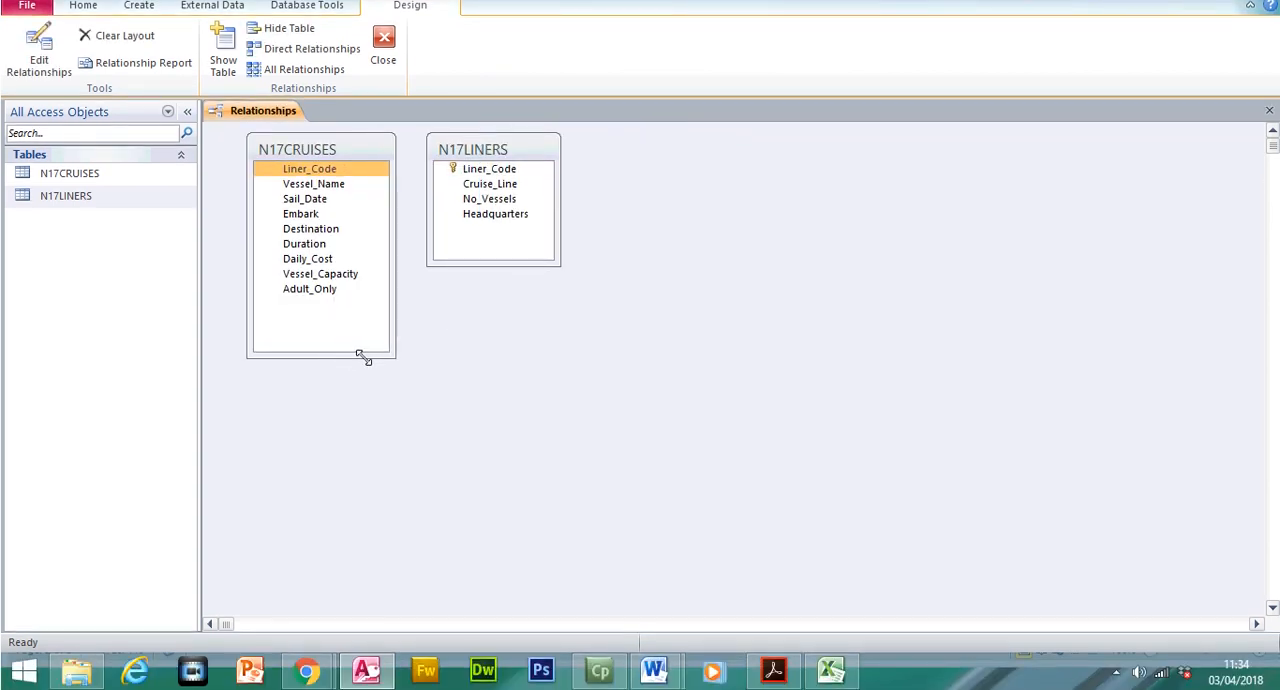
drag(478, 295, 478, 350)
Read the exam paper's Evidence 5 instruction about the relationship screenshot and return to Access
click(773, 687)
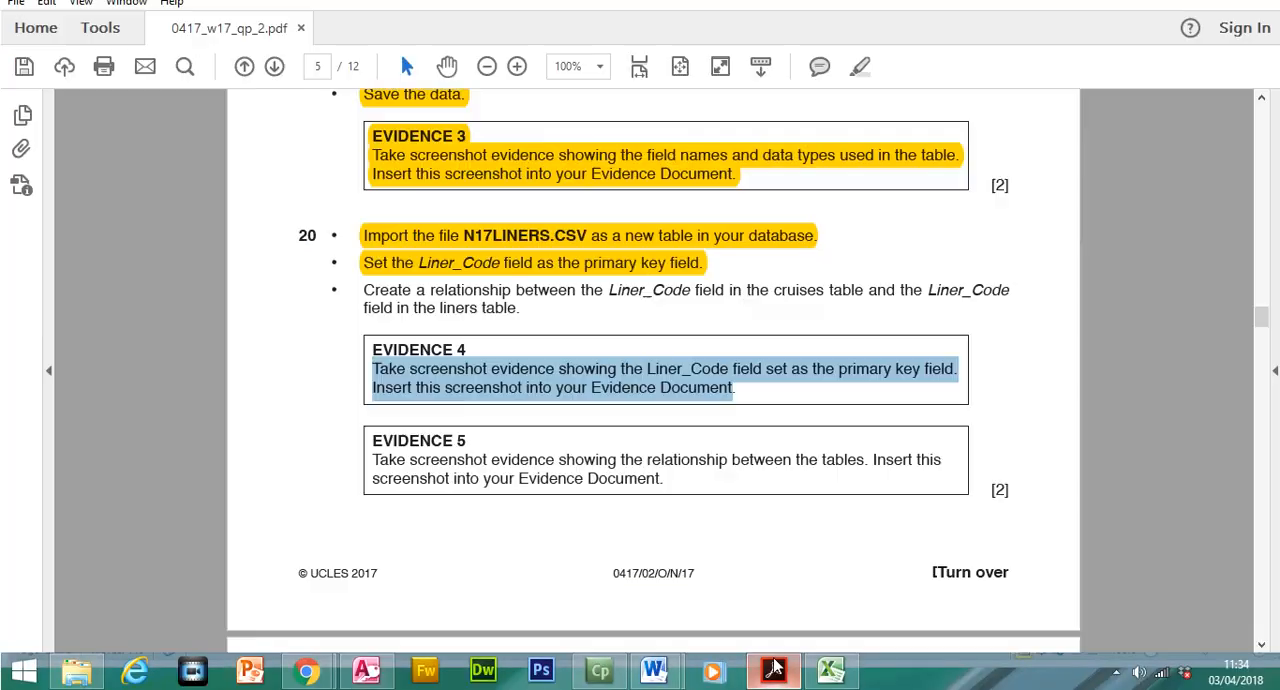
drag(376, 461, 688, 488)
click(773, 668)
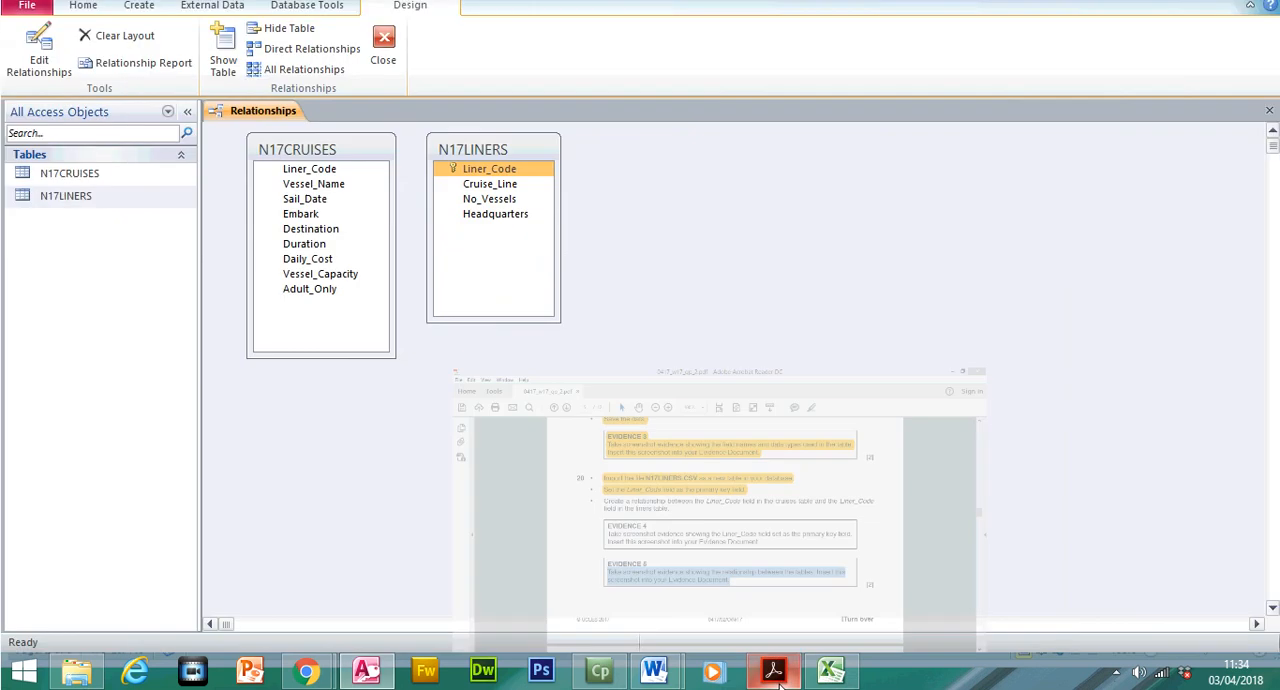
Create a relationship between the Liner_Code fields of N17LINERS and N17CRUISES, and move the N17LINERS box slightly lower
drag(548, 205, 333, 201)
drag(569, 150, 736, 176)
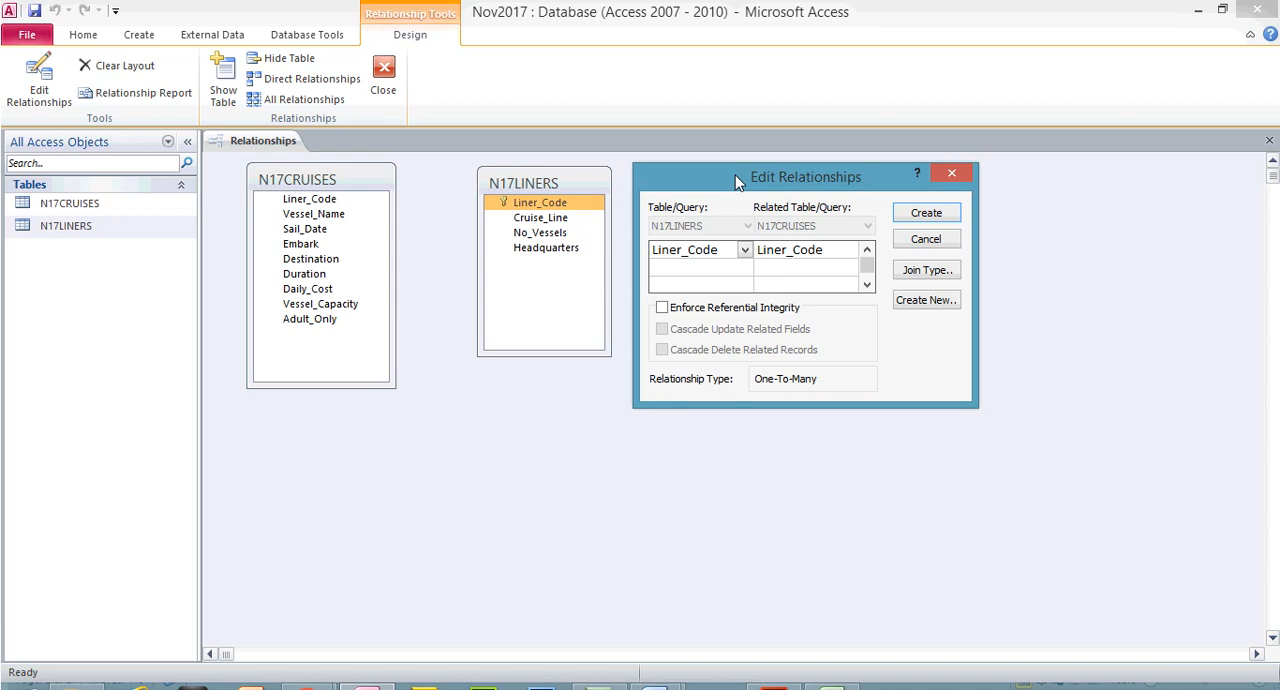
click(919, 214)
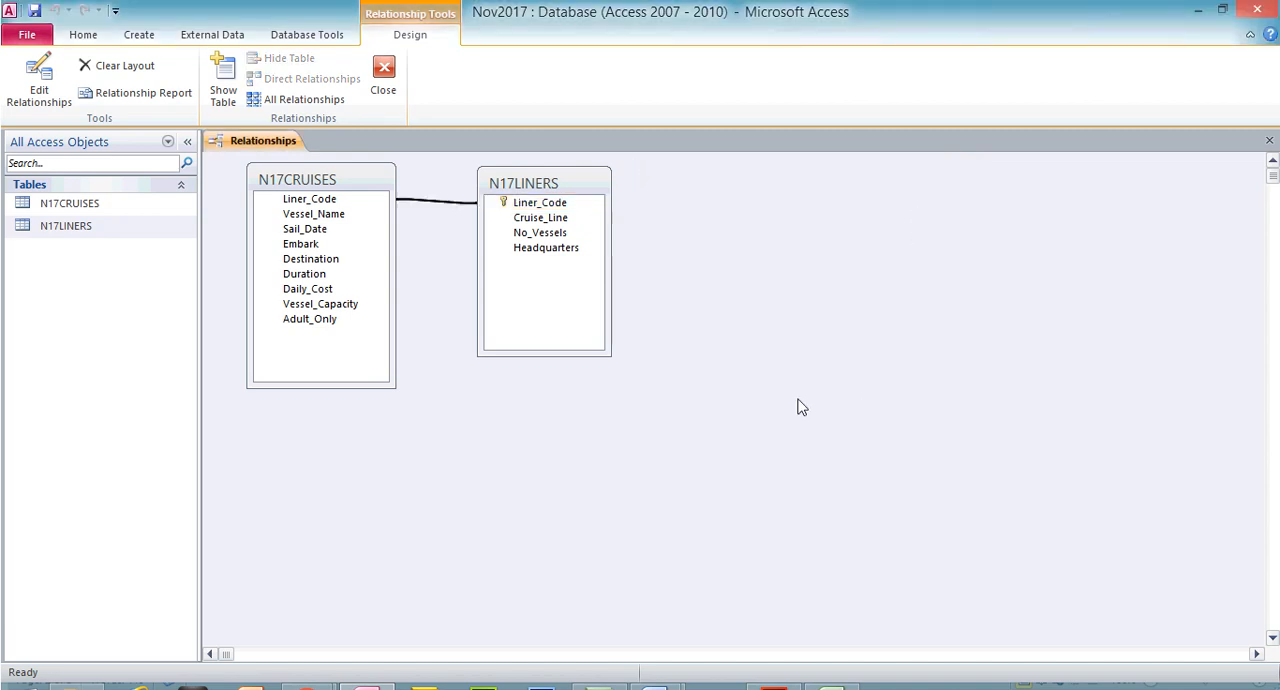
drag(570, 184, 572, 217)
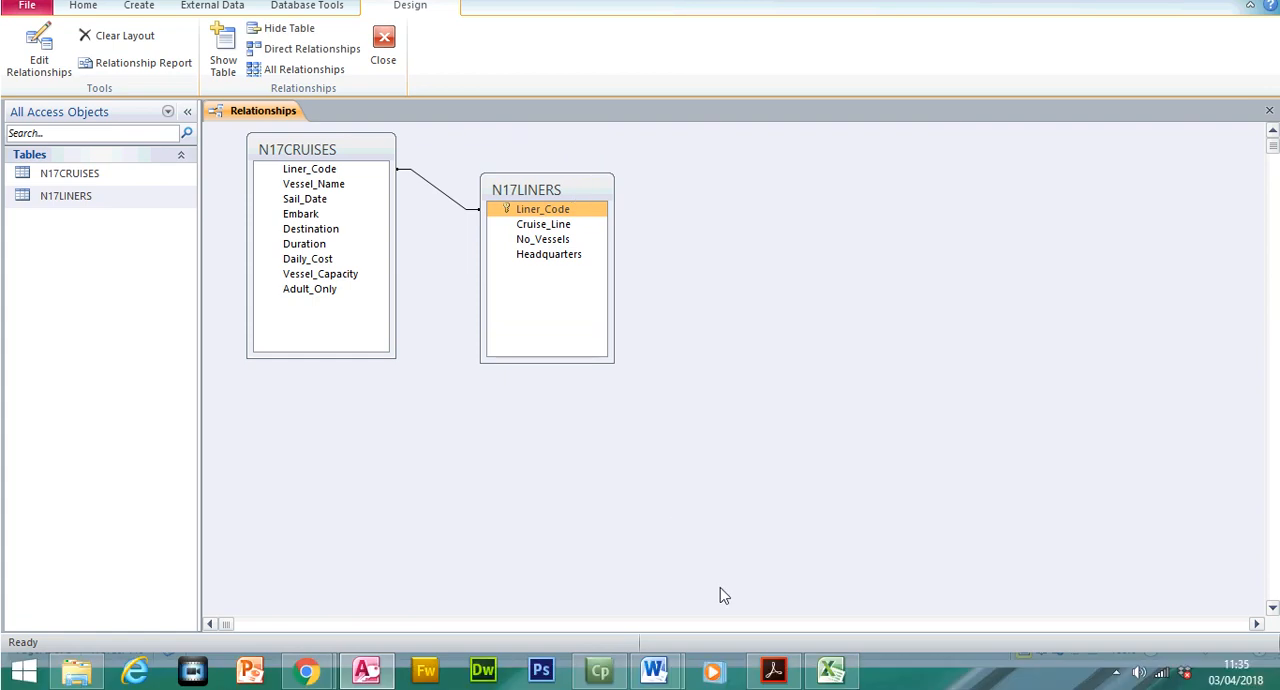
Switch to the N17EVIDENCE1234 document in Word and paste the Edit Relationships screenshot under the Evidence 5 heading
mouse_move(632, 684)
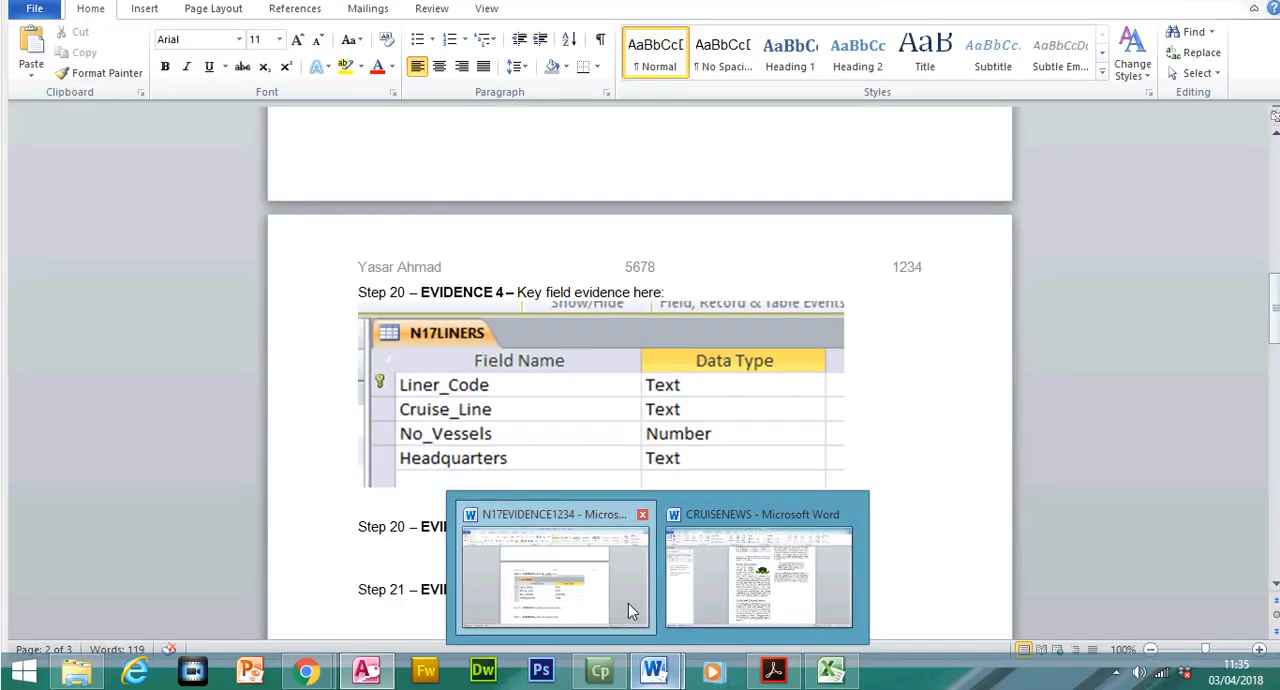
click(628, 603)
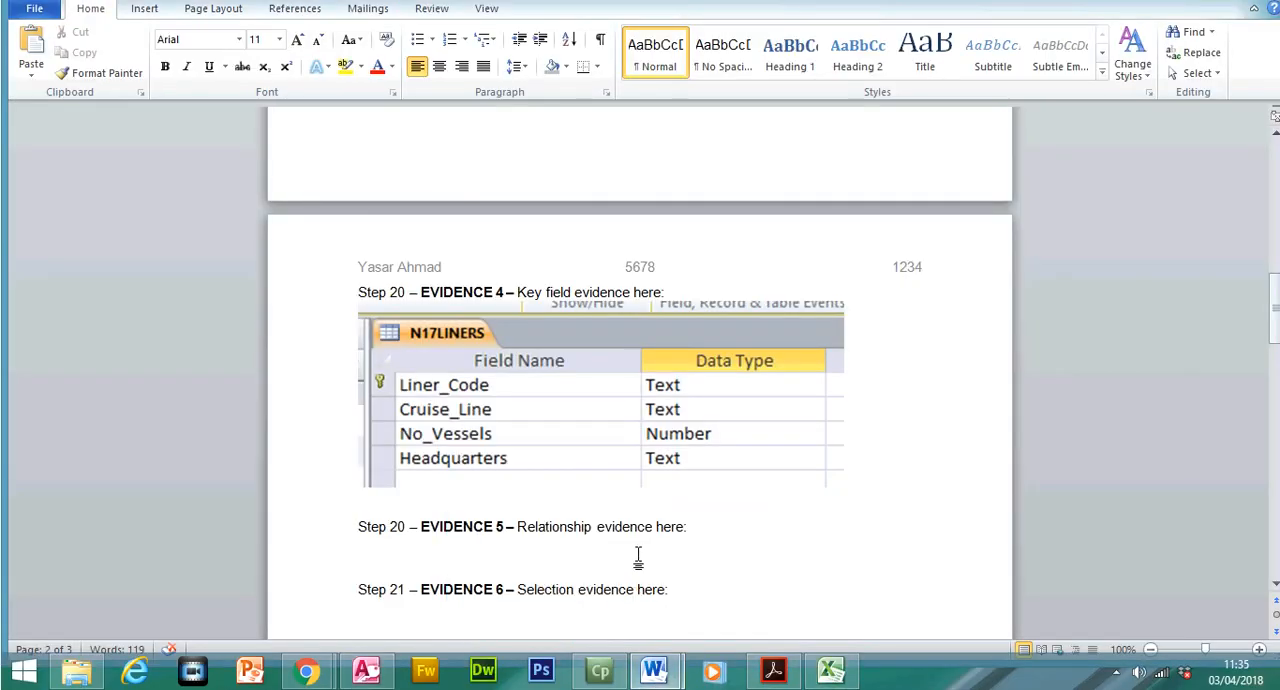
key(ctrl+v)
click(640, 555)
Crop the pasted screenshot to the Edit Relationships dialog and enlarge it to about 7.91 cm wide
click(1128, 80)
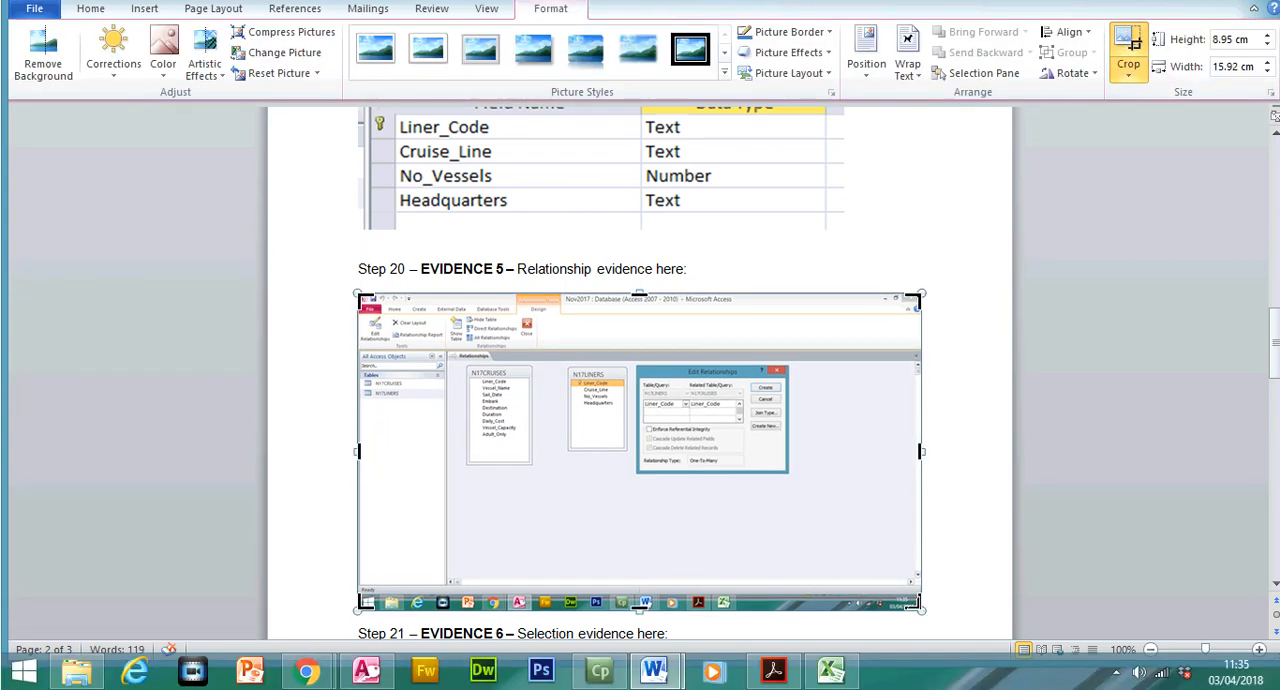
drag(913, 604, 793, 466)
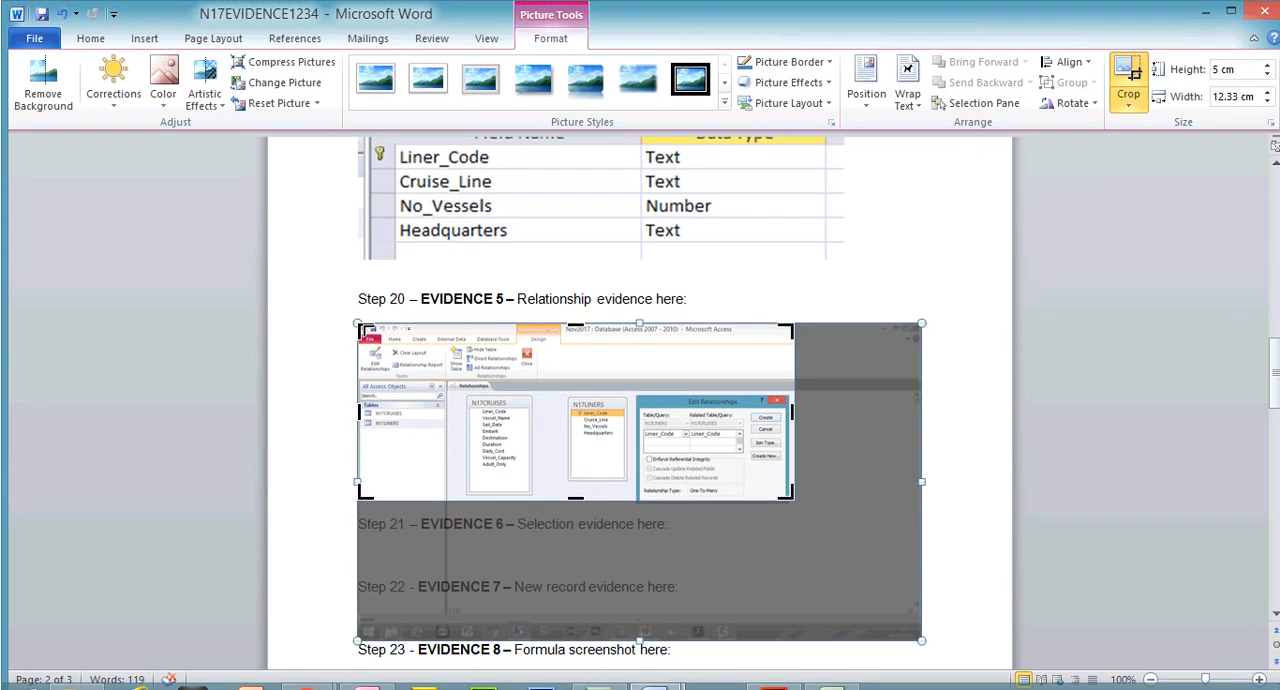
drag(364, 328, 636, 390)
click(1128, 80)
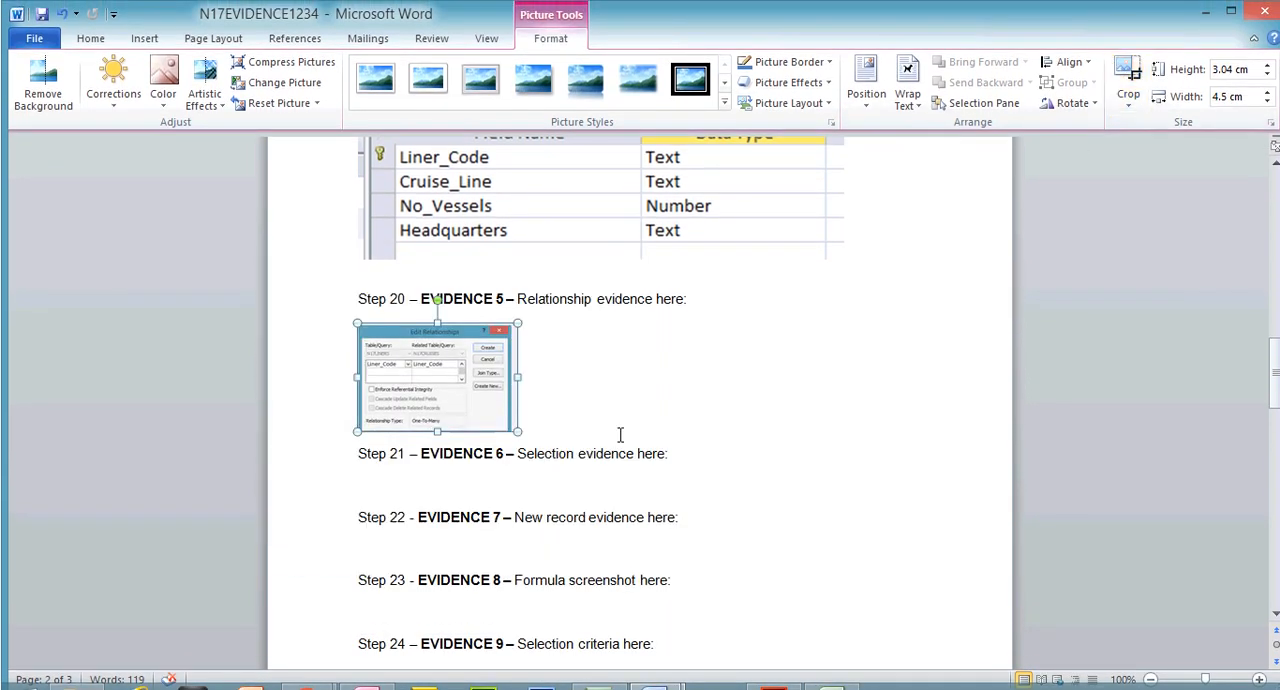
drag(517, 432, 638, 512)
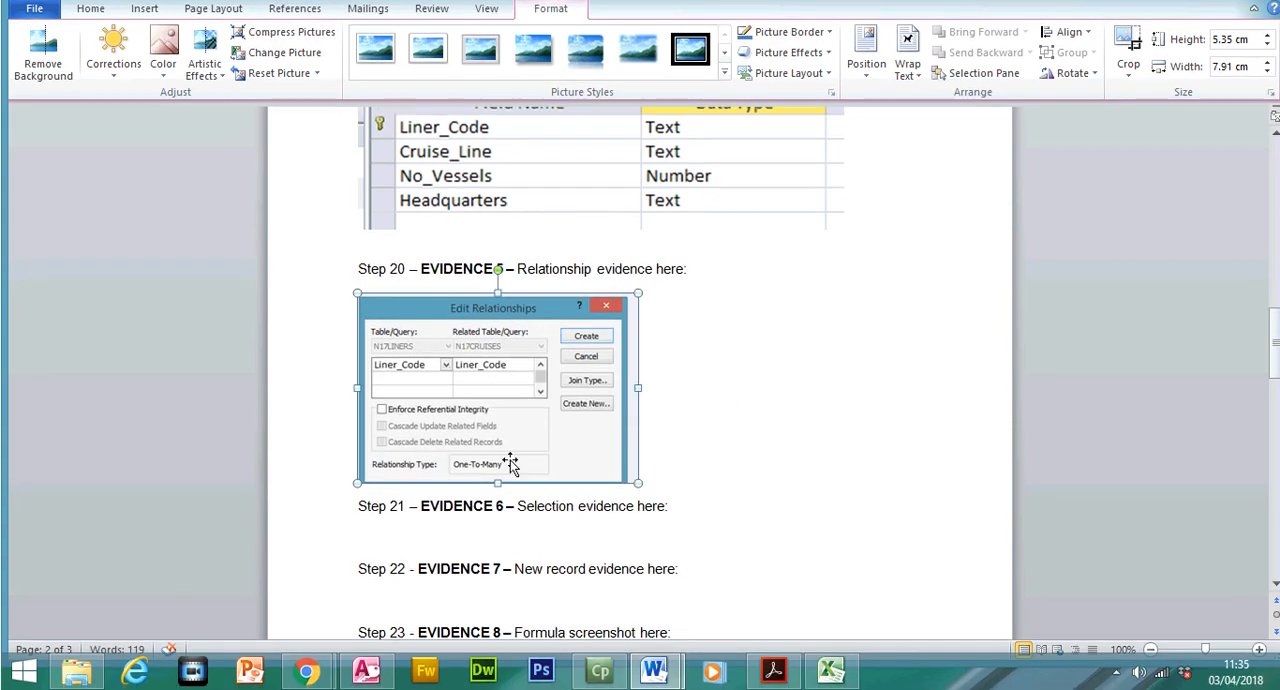
Insert two blank lines after the Edit Relationships screenshot in the Evidence 5 section
click(673, 482)
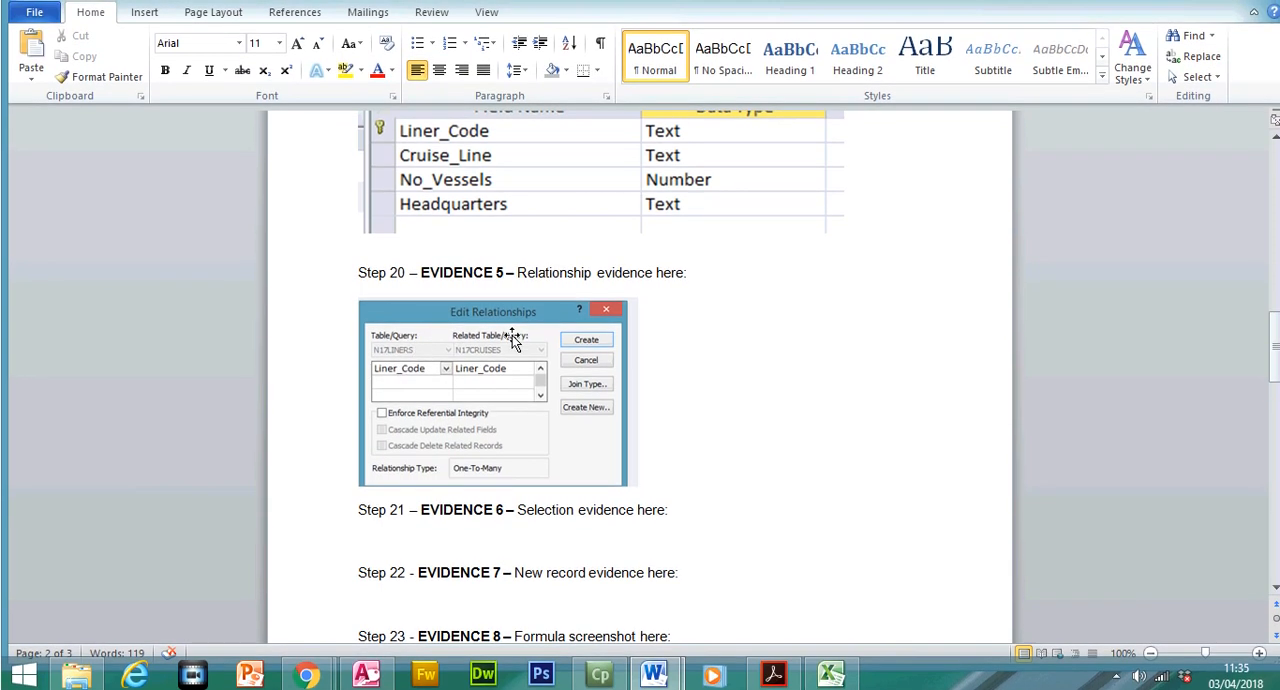
key(Return)
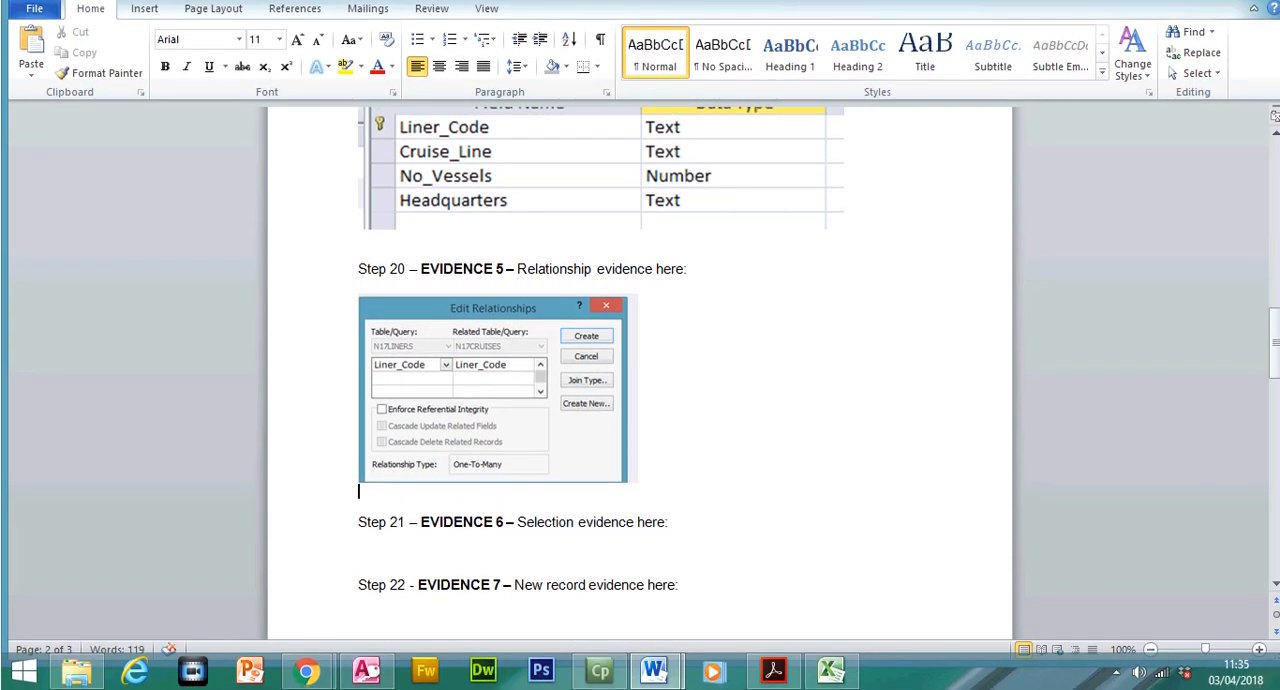
key(Return)
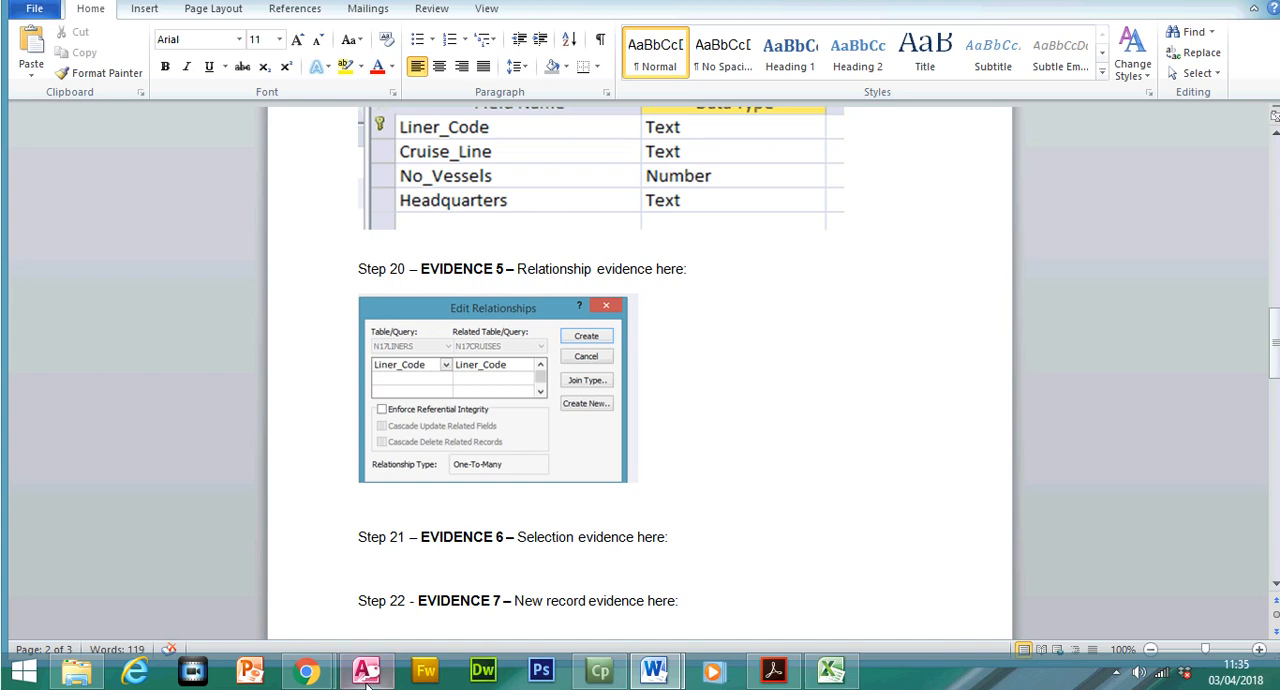
Capture the relationships layout in Access and paste it into the Word evidence document below the Edit Relationships screenshot
click(367, 683)
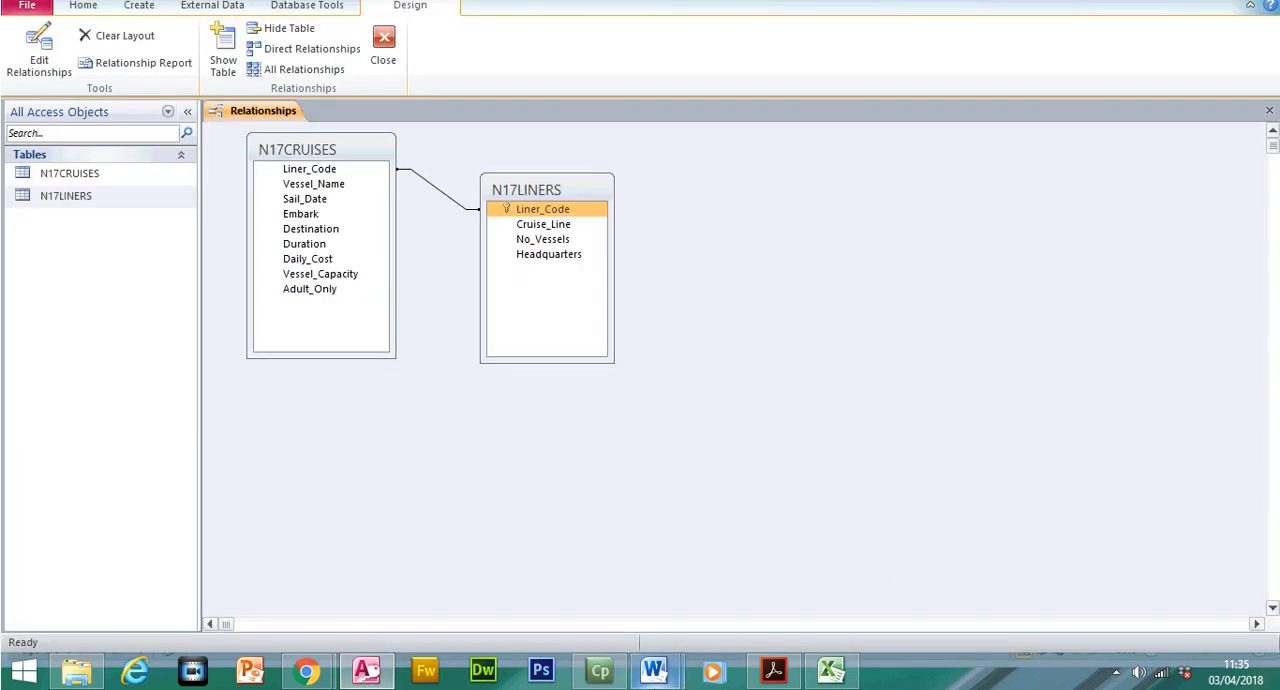
mouse_move(655, 675)
click(580, 600)
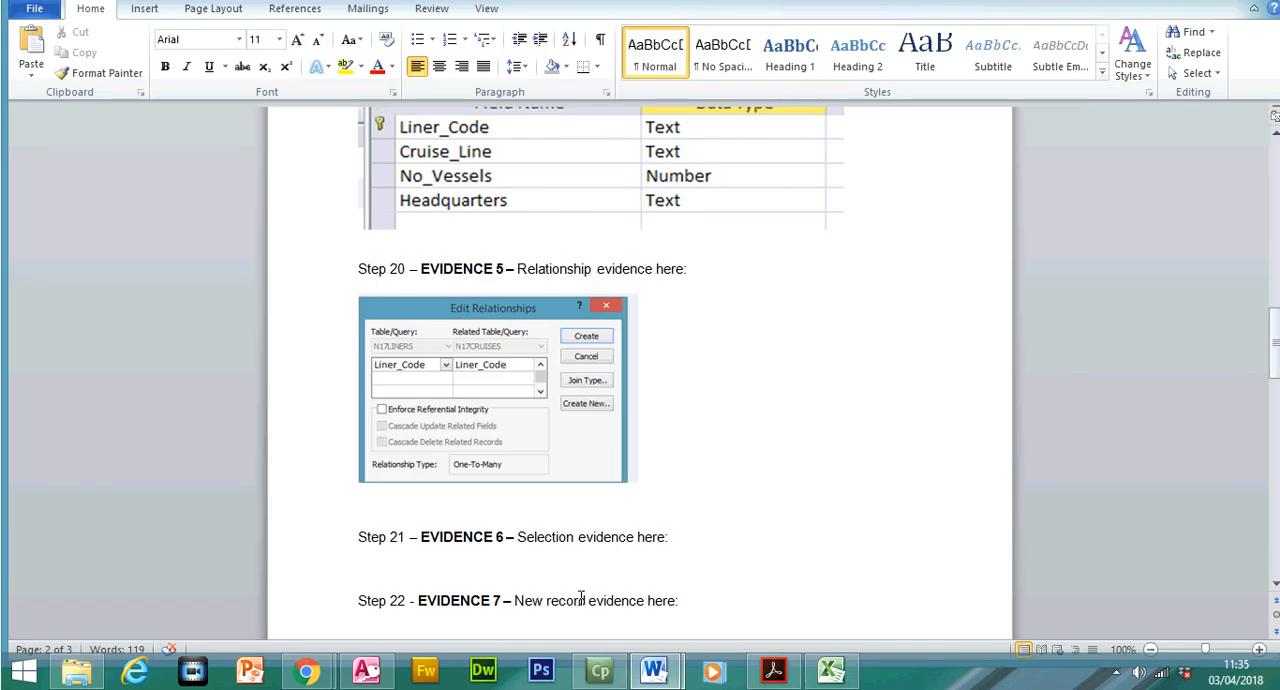
key(ctrl+v)
click(580, 563)
Crop the second Evidence 5 screenshot to the two linked tables and enlarge it until the field names are readable
click(1128, 82)
drag(912, 600, 630, 470)
drag(365, 332, 449, 384)
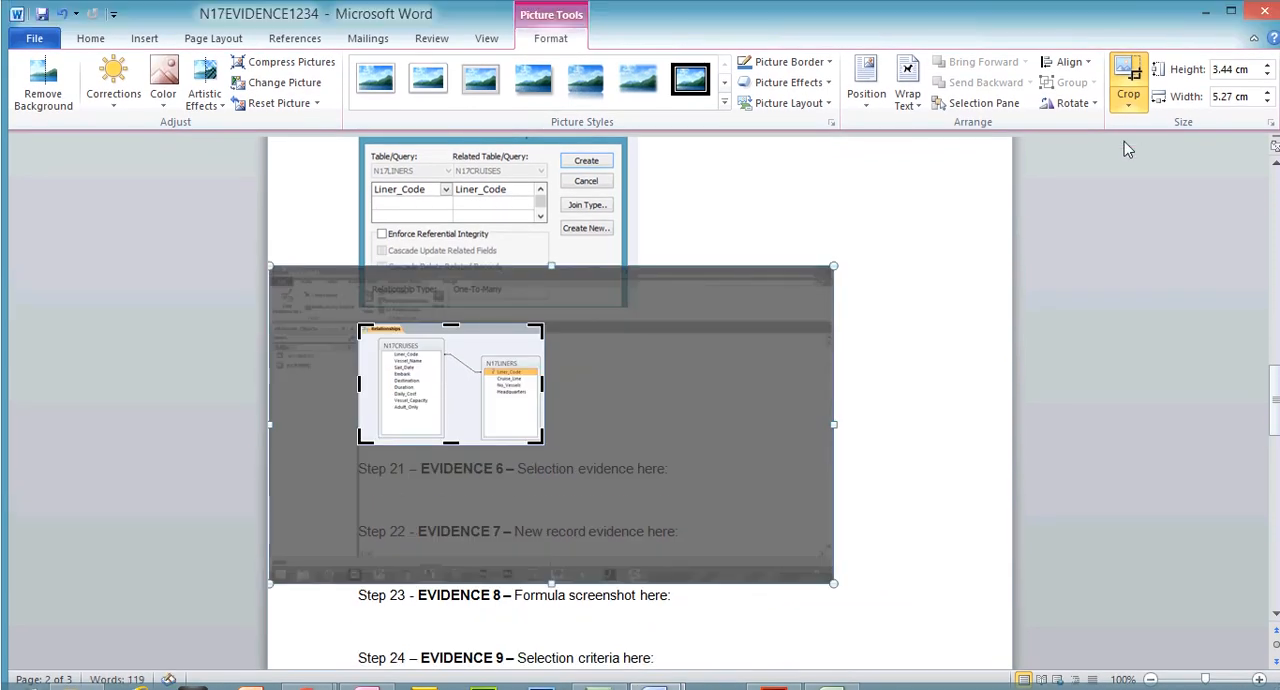
click(1135, 85)
drag(546, 446, 791, 510)
click(878, 550)
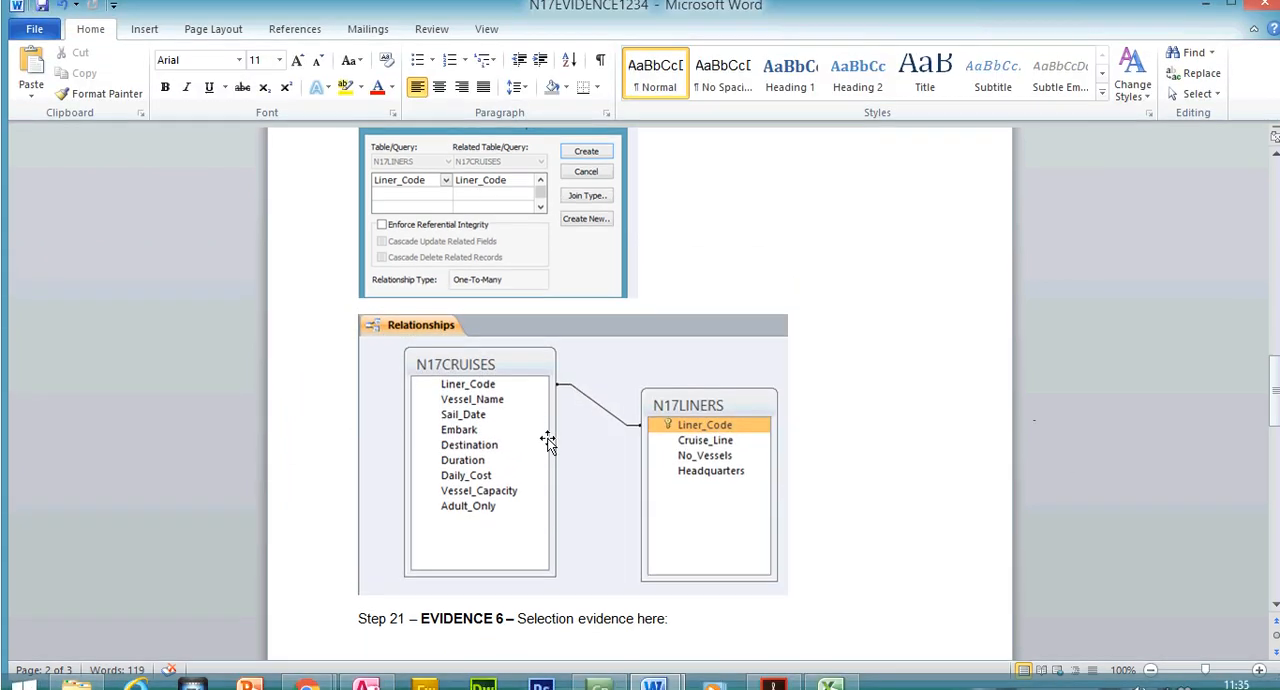
Switch to the exam paper in Acrobat Reader and highlight step 20's relationship instruction and the Evidence 4 and Evidence 5 boxes
click(773, 686)
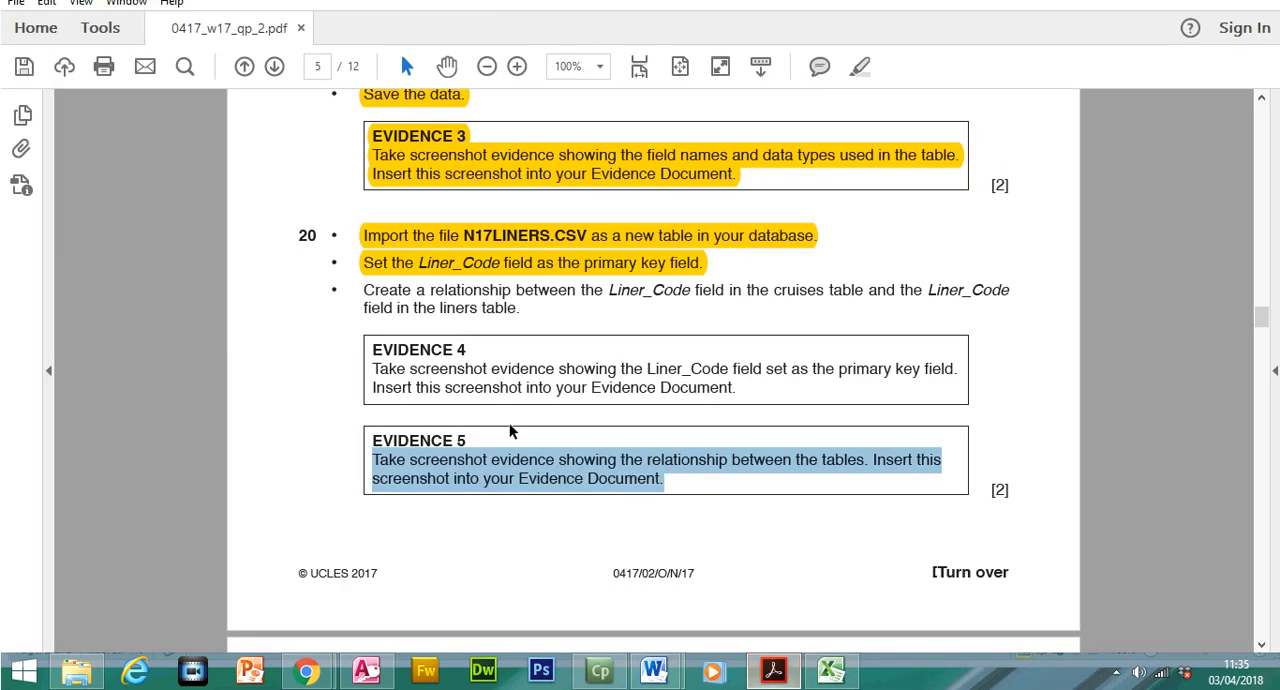
drag(363, 290, 505, 307)
click(860, 96)
drag(372, 349, 740, 392)
click(860, 66)
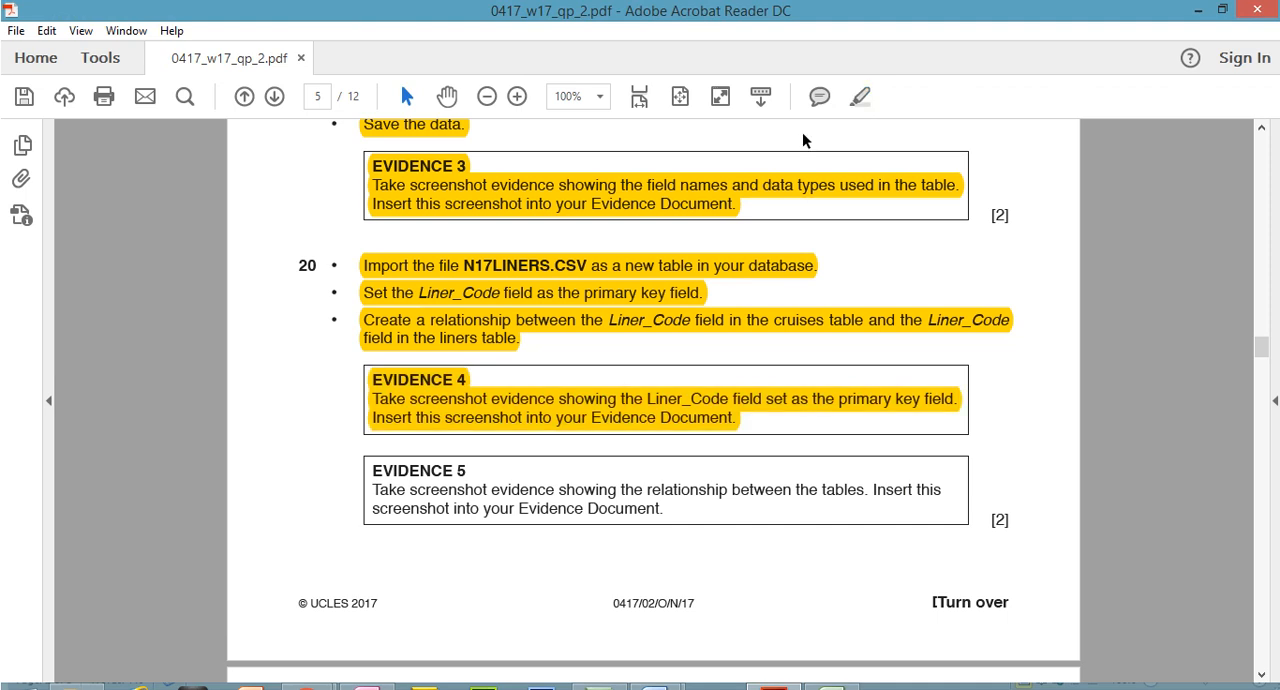
drag(372, 444, 677, 487)
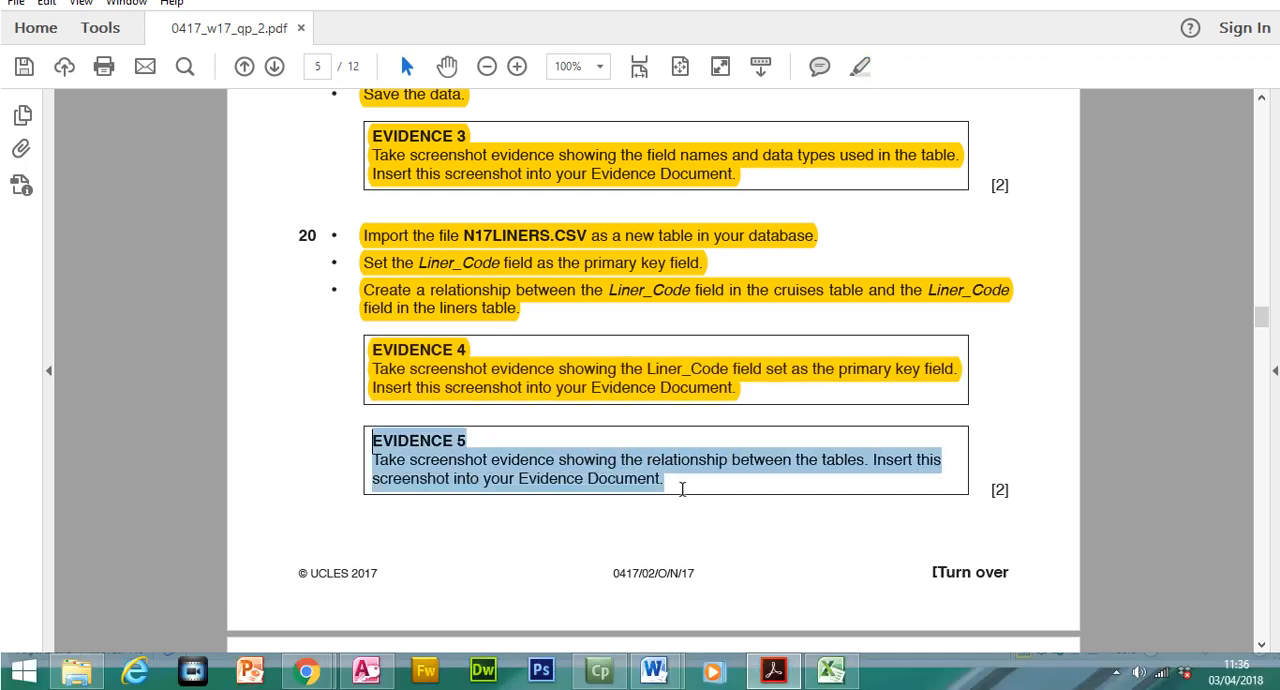
click(862, 97)
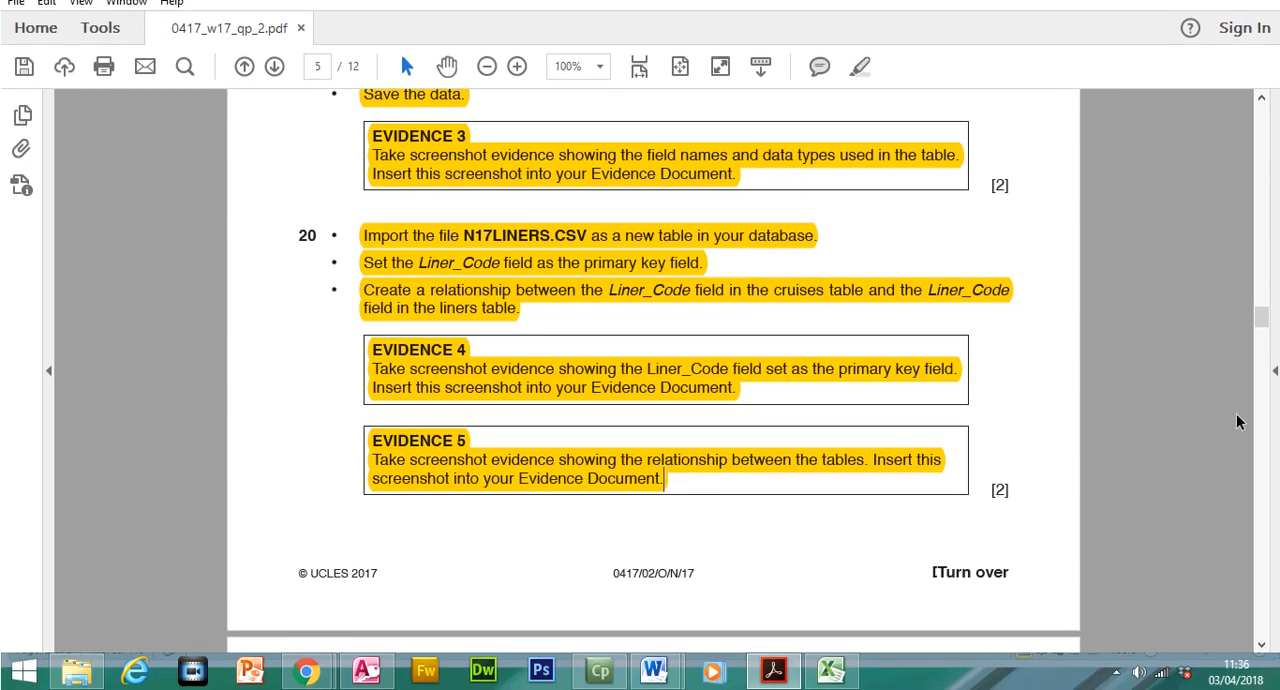
Read the data entry form instruction in step 21, return to Access, and close the relationships layout with its changes saved
drag(1260, 352, 1266, 356)
drag(358, 179, 646, 227)
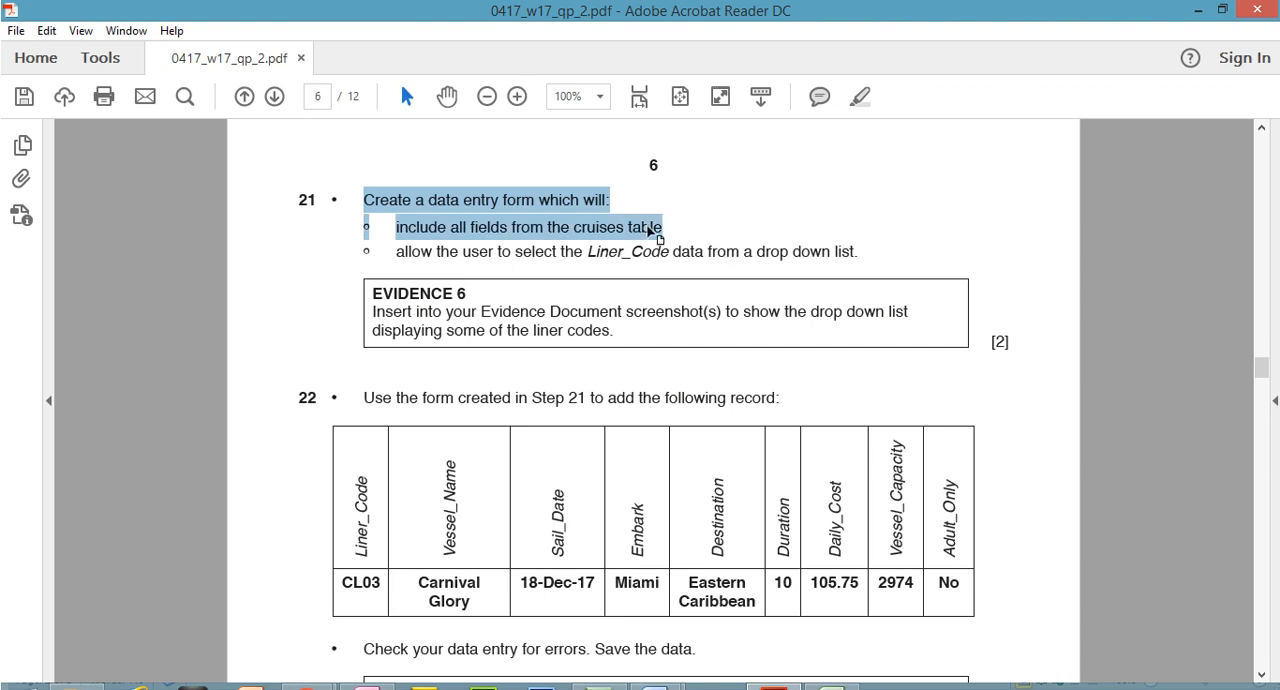
click(368, 684)
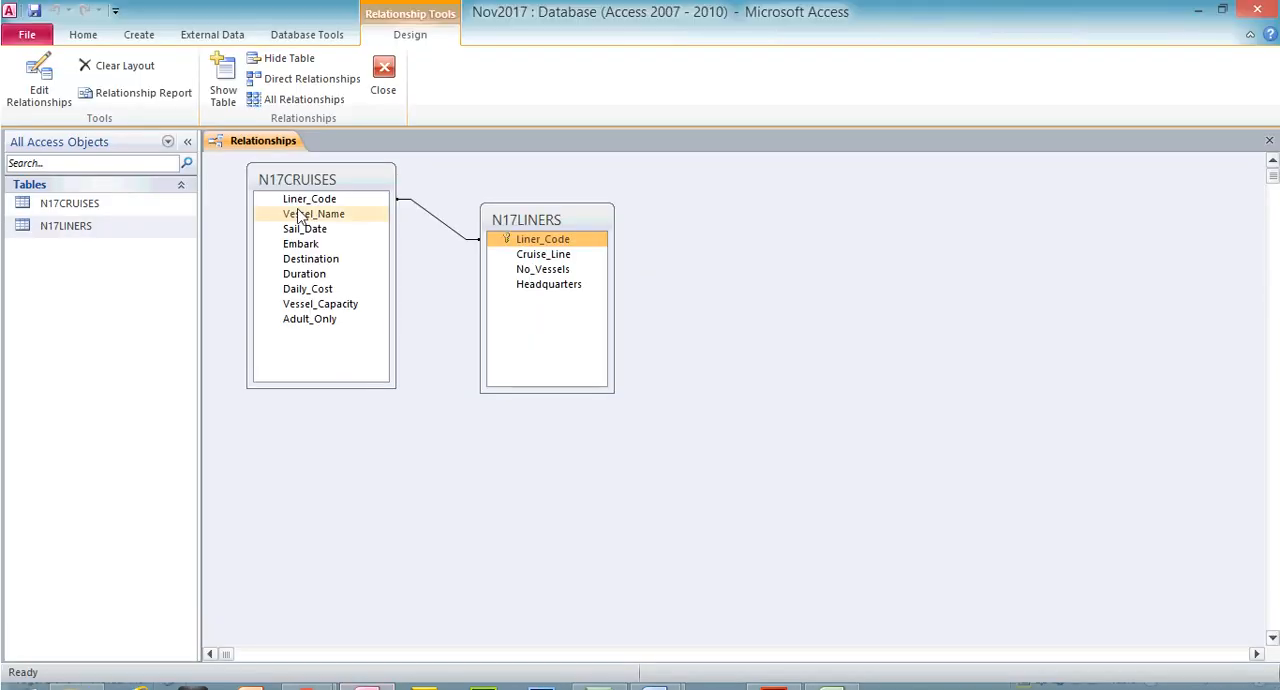
click(383, 77)
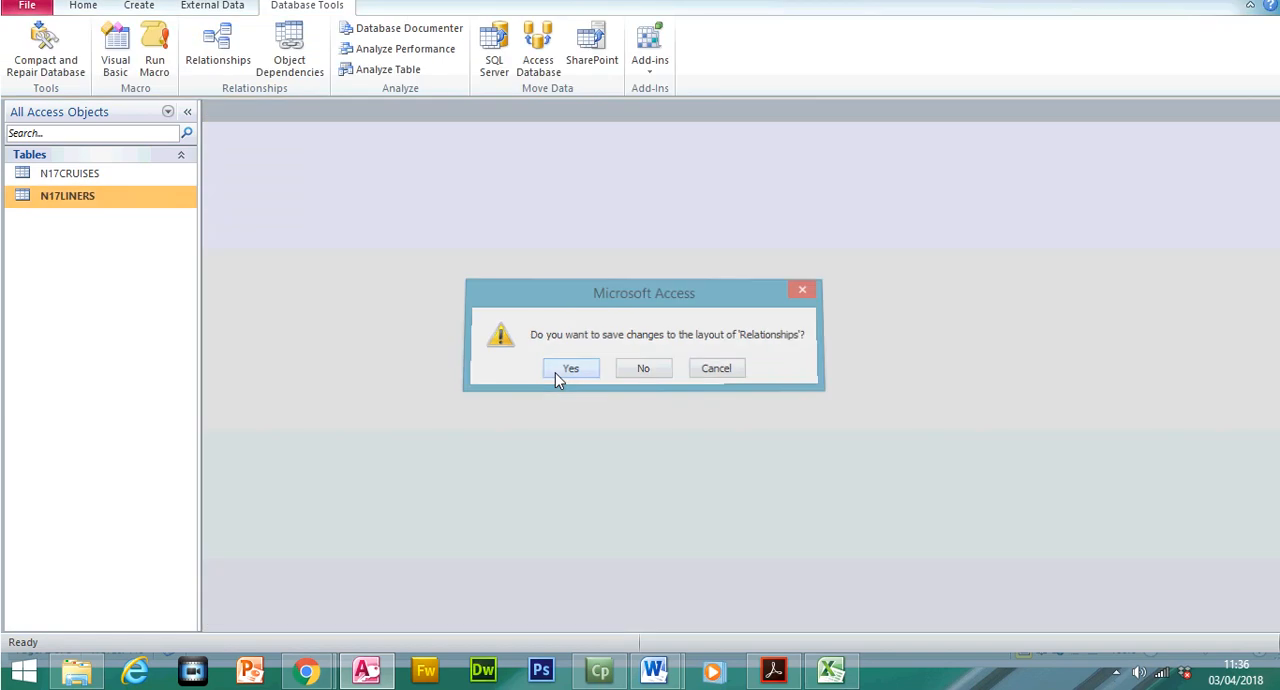
click(555, 372)
Open the N17LINERS table and examine the related records of liner codes CL01, CL02 and CL03
double_click(83, 202)
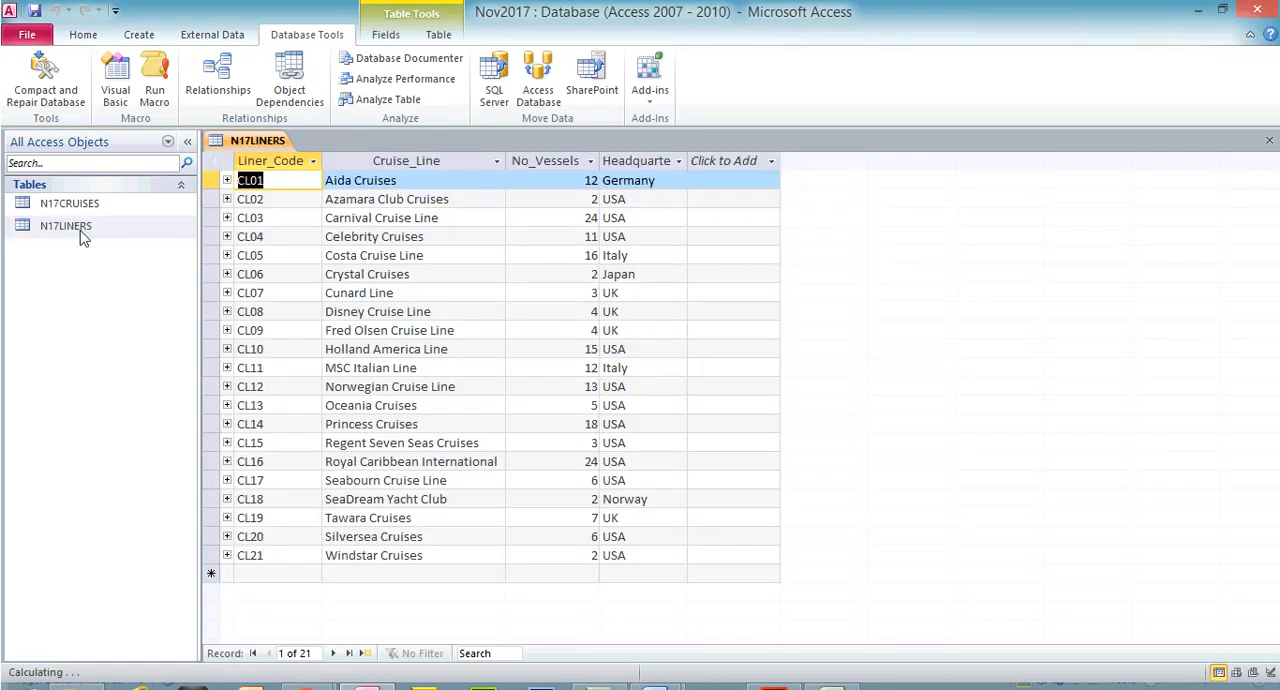
click(229, 181)
click(229, 181)
click(228, 199)
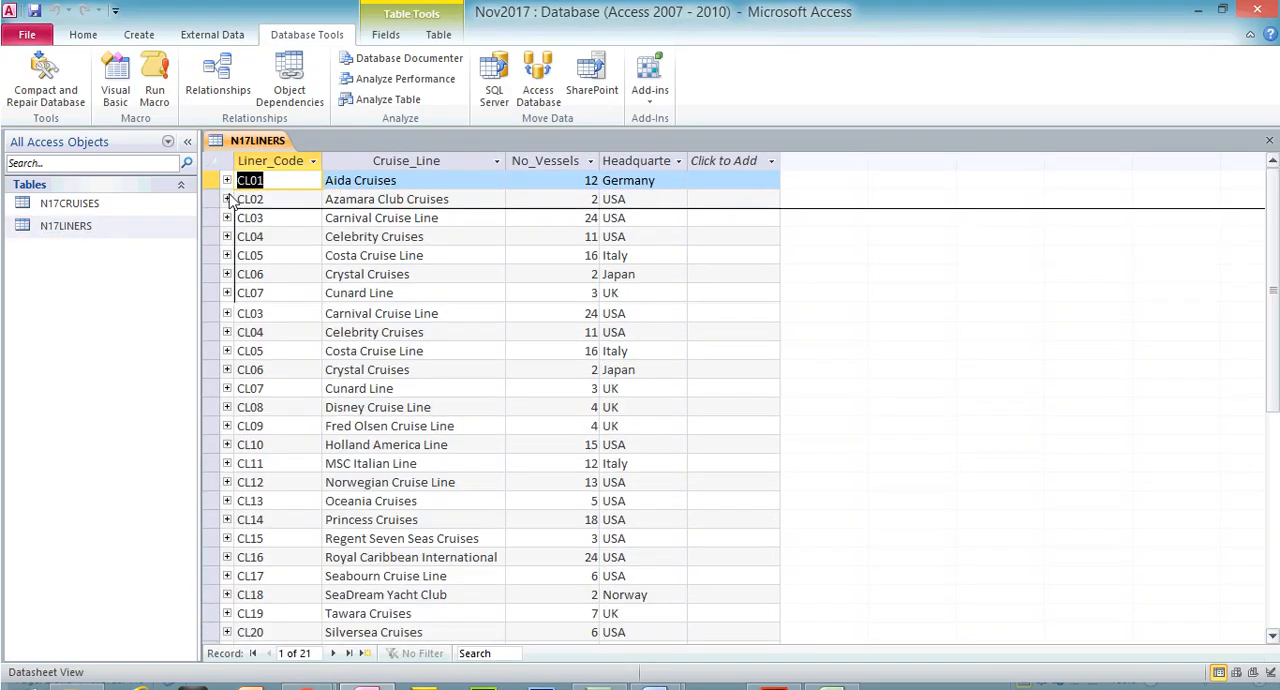
click(228, 199)
click(228, 219)
click(228, 219)
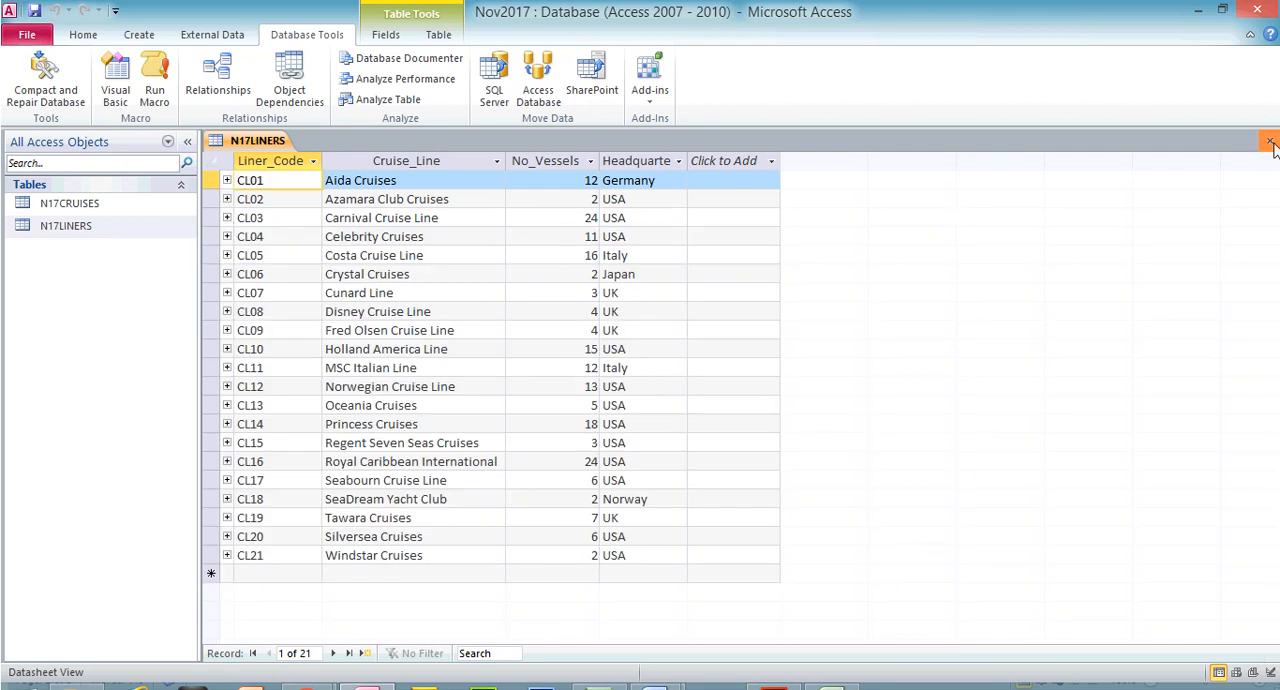
Close N17LINERS, open the N17CRUISES table and fit the Destination column width to its contents
click(1269, 140)
double_click(36, 208)
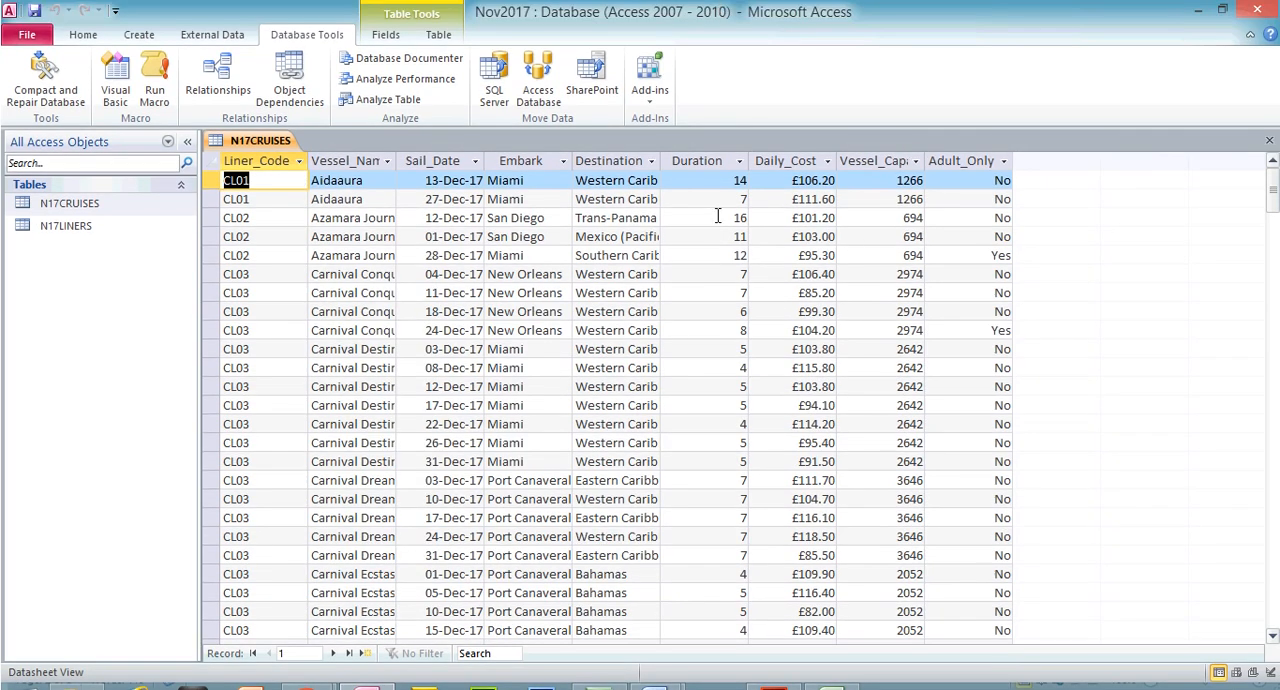
double_click(660, 160)
Read step 21's drop-down list requirement in the exam paper, and open N17LINERS in Access to examine its liner codes
click(773, 670)
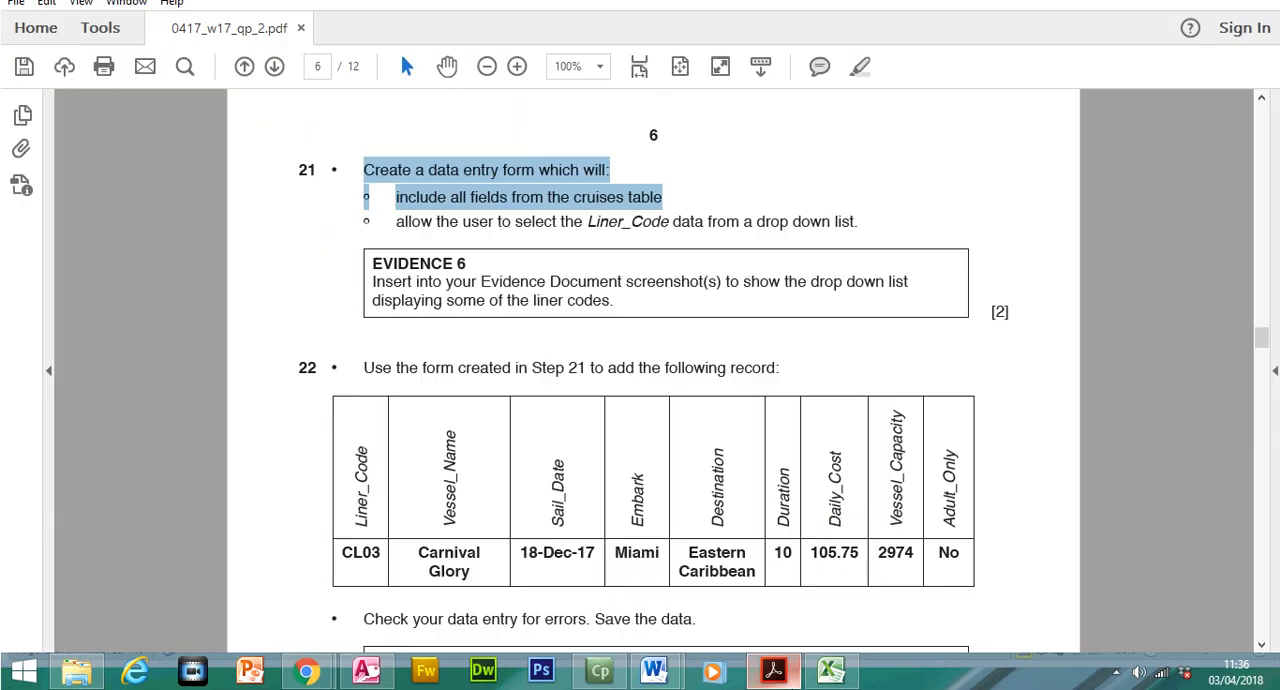
drag(398, 221, 851, 258)
click(785, 681)
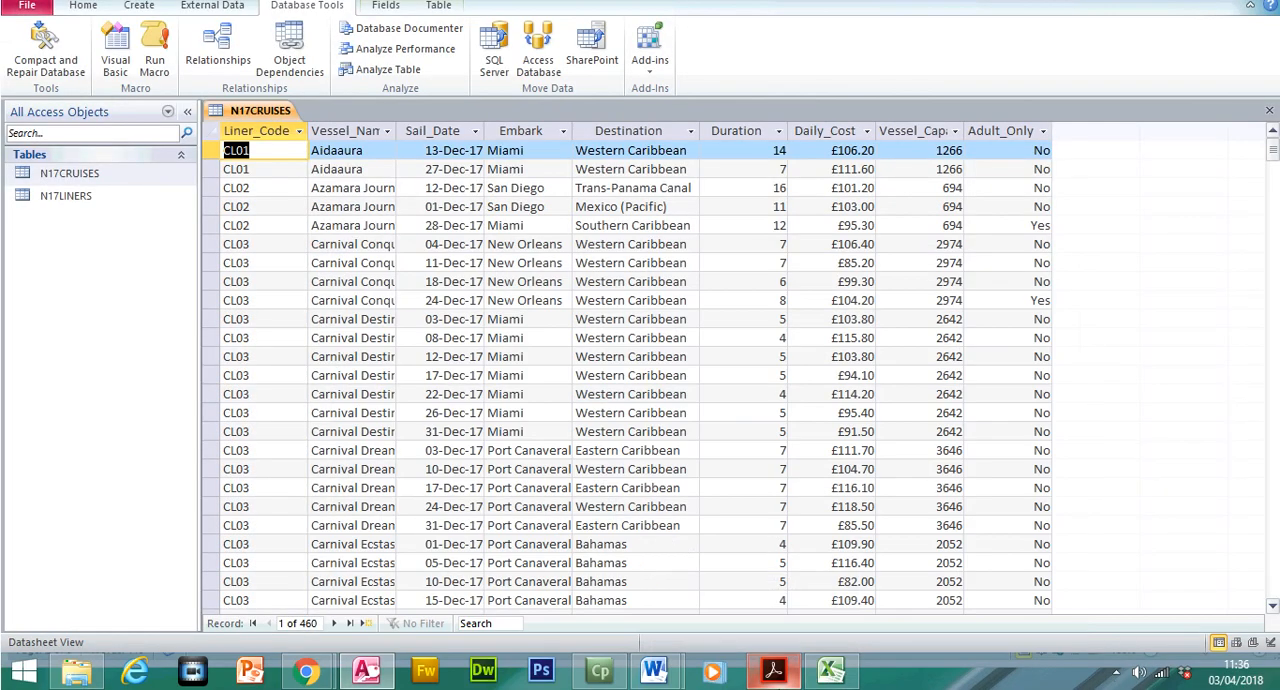
double_click(55, 227)
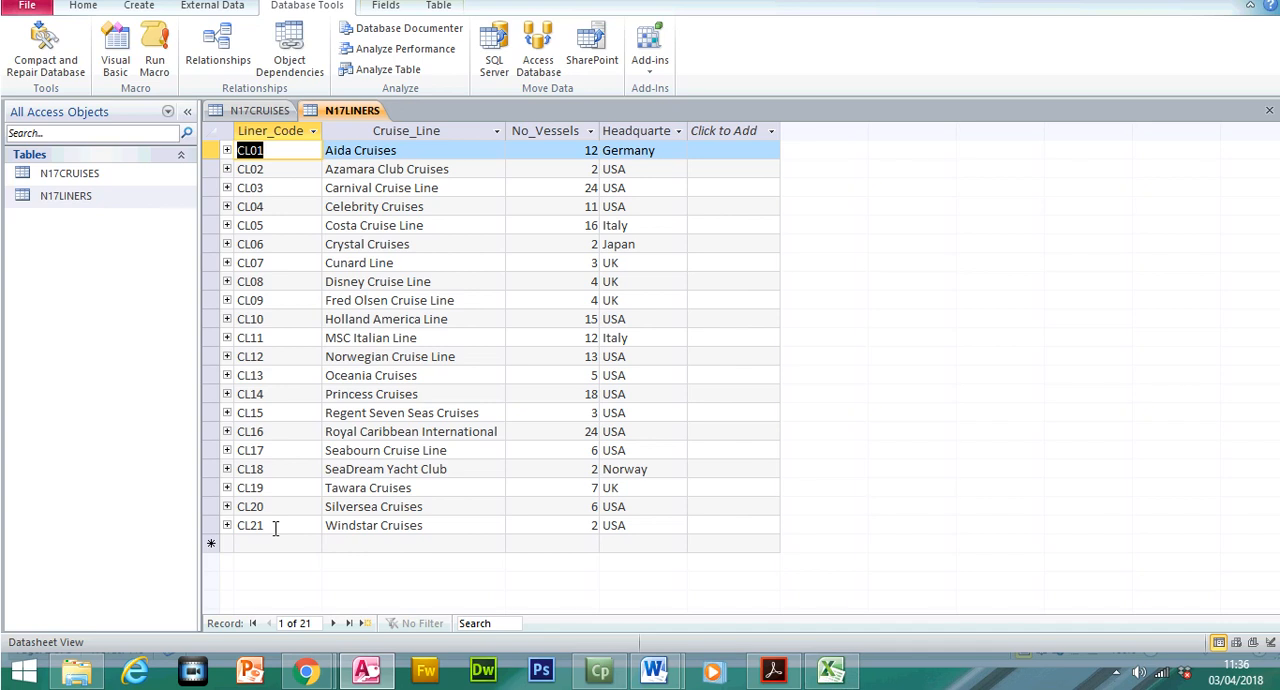
Return to the exam paper and highlight the step 21 line "Create a data entry form which will:"
click(773, 670)
mouse_move(363, 170)
mouse_down()
mouse_move(586, 170)
mouse_move(619, 176)
mouse_move(612, 200)
mouse_up()
click(858, 96)
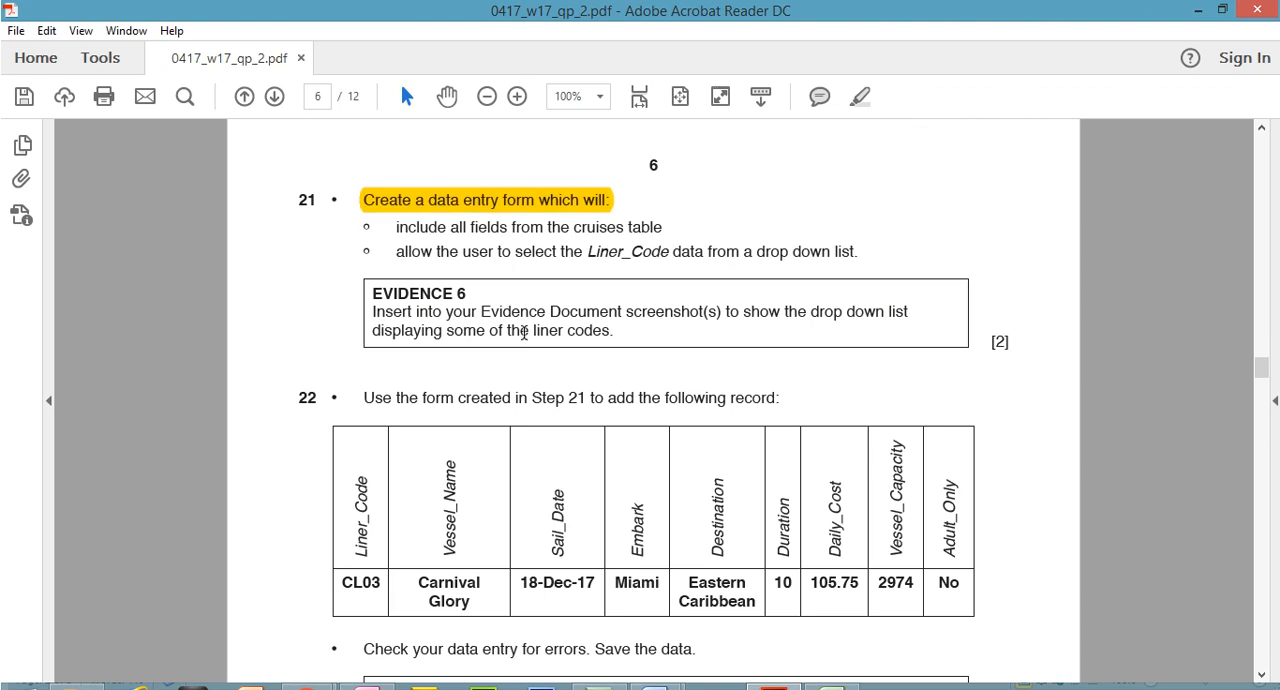
Switch to Access and use the Form Wizard to create a form with all N17CRUISES fields, titled "N17CRUISES Data Entry Form"
click(366, 670)
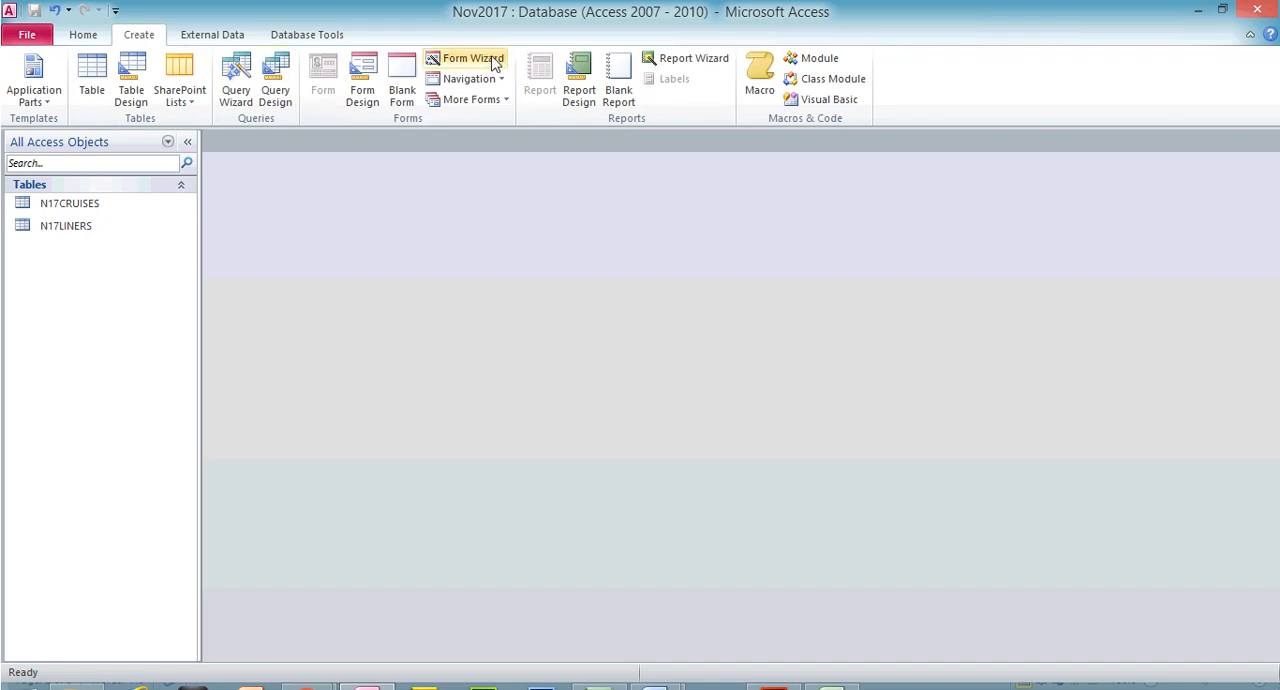
click(462, 58)
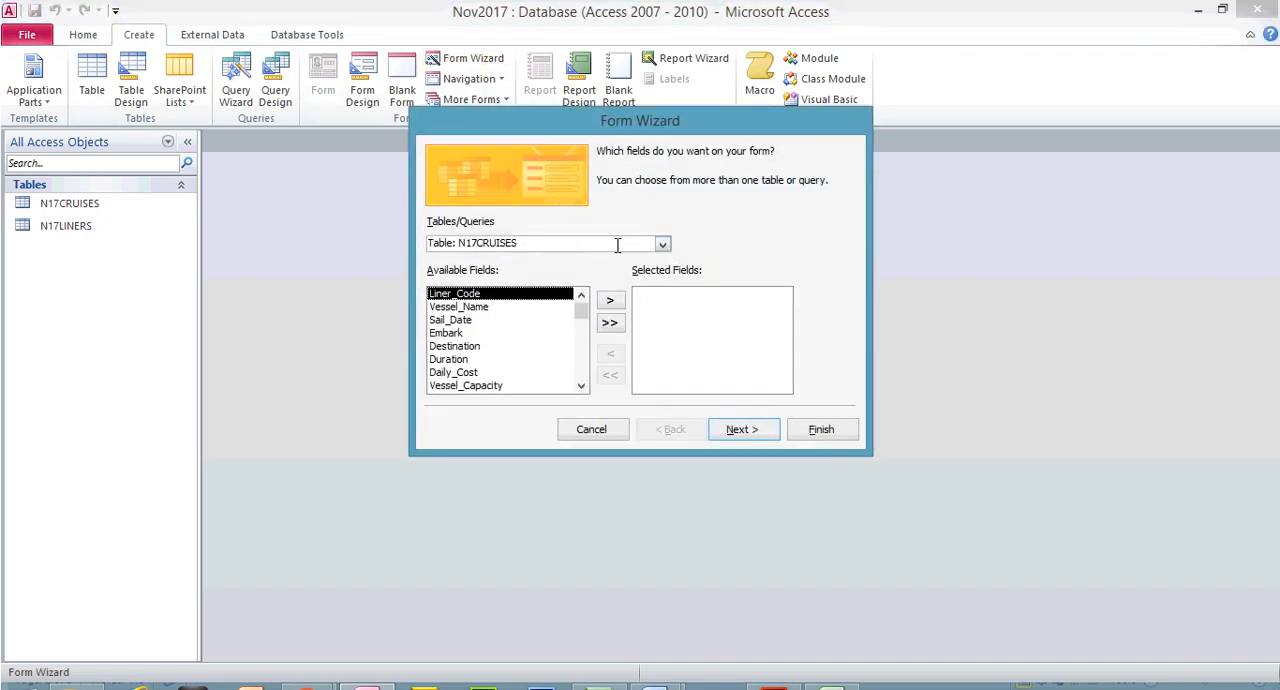
click(536, 245)
click(609, 323)
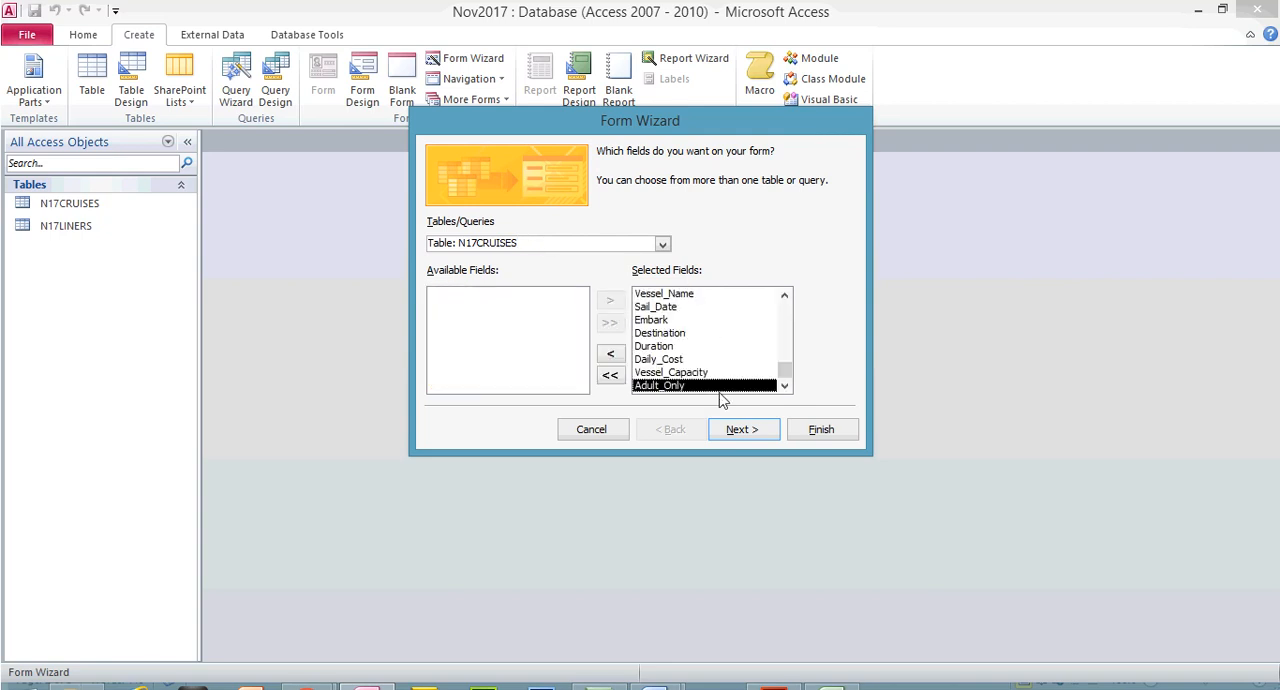
click(742, 429)
click(742, 429)
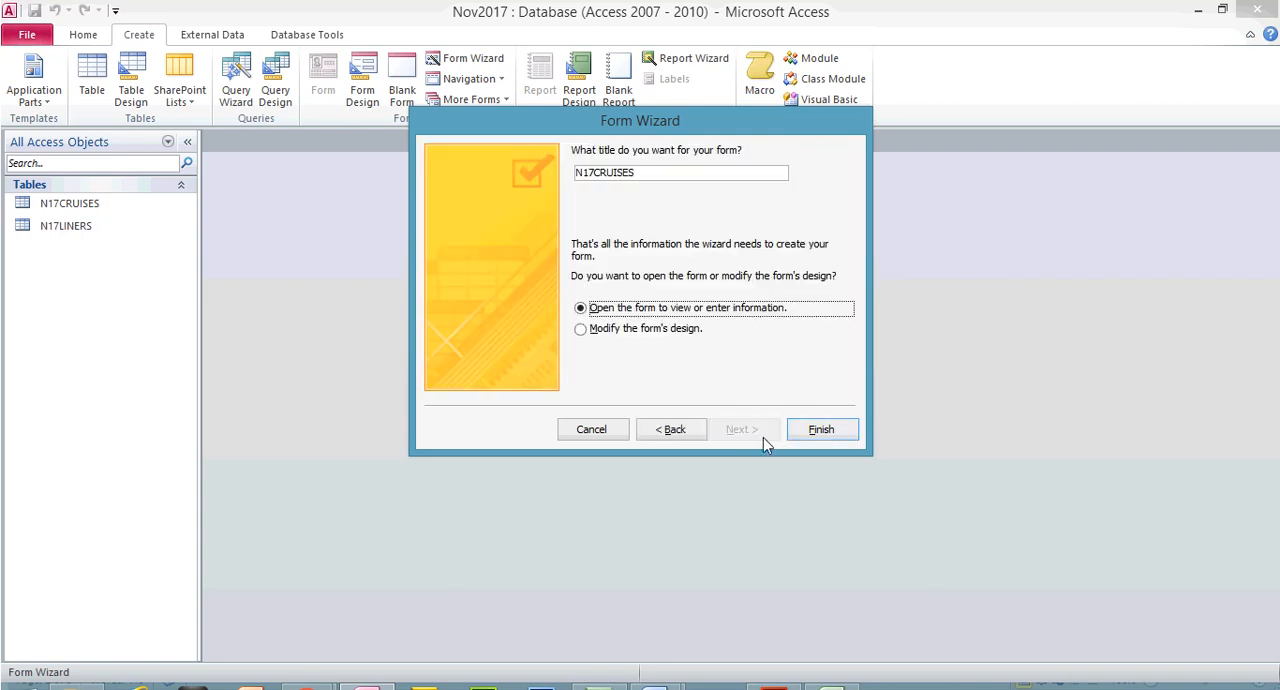
click(652, 174)
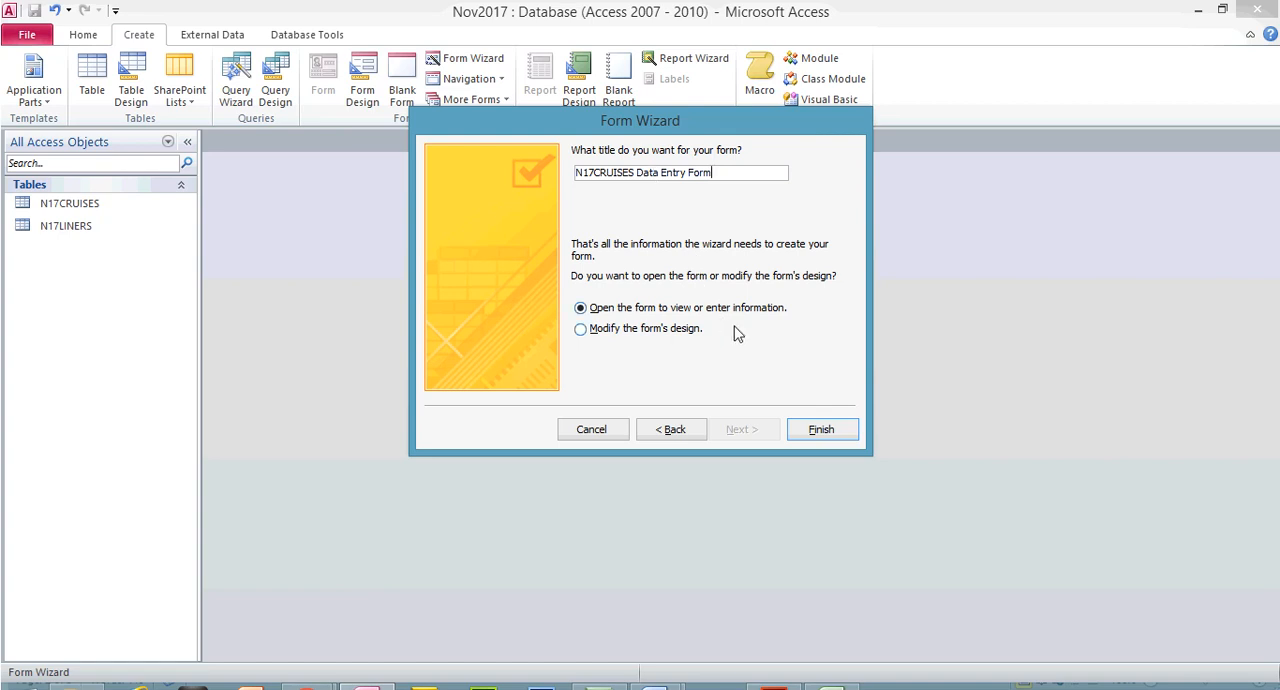
click(833, 430)
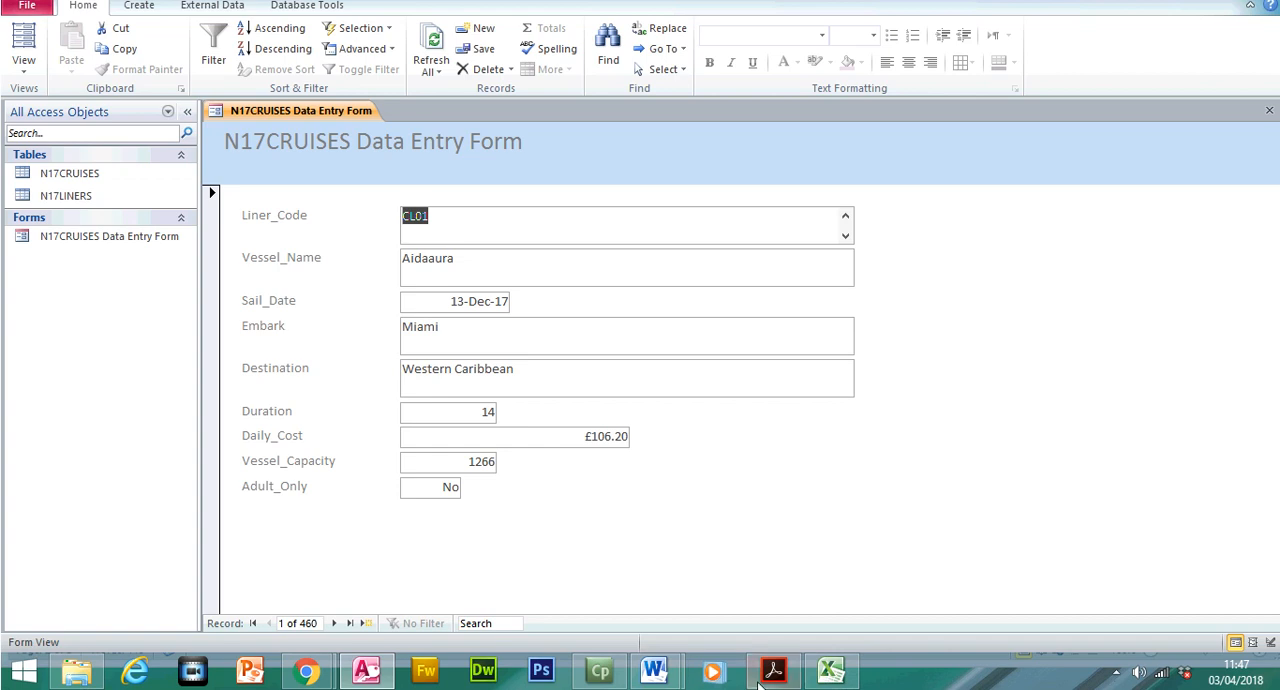
Switch to the exam paper and highlight step 21's two bullet lines about including all cruises fields and the Liner_Code drop down list
click(760, 678)
drag(395, 227, 662, 228)
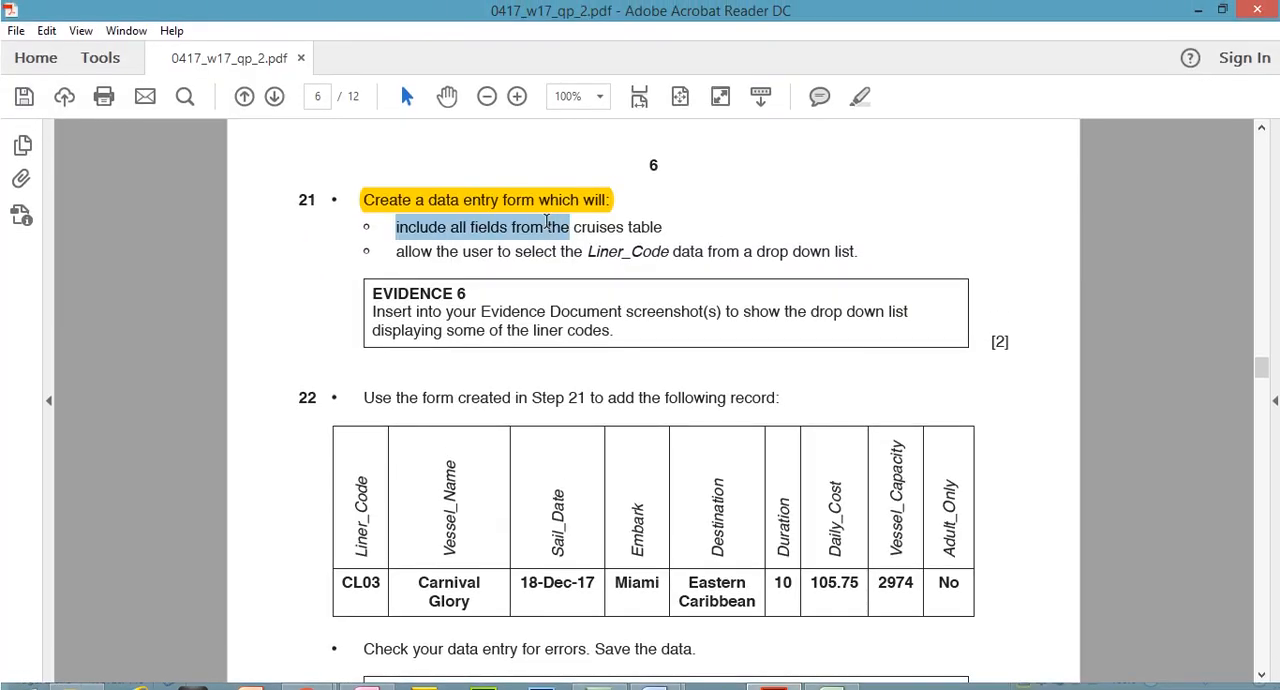
click(860, 96)
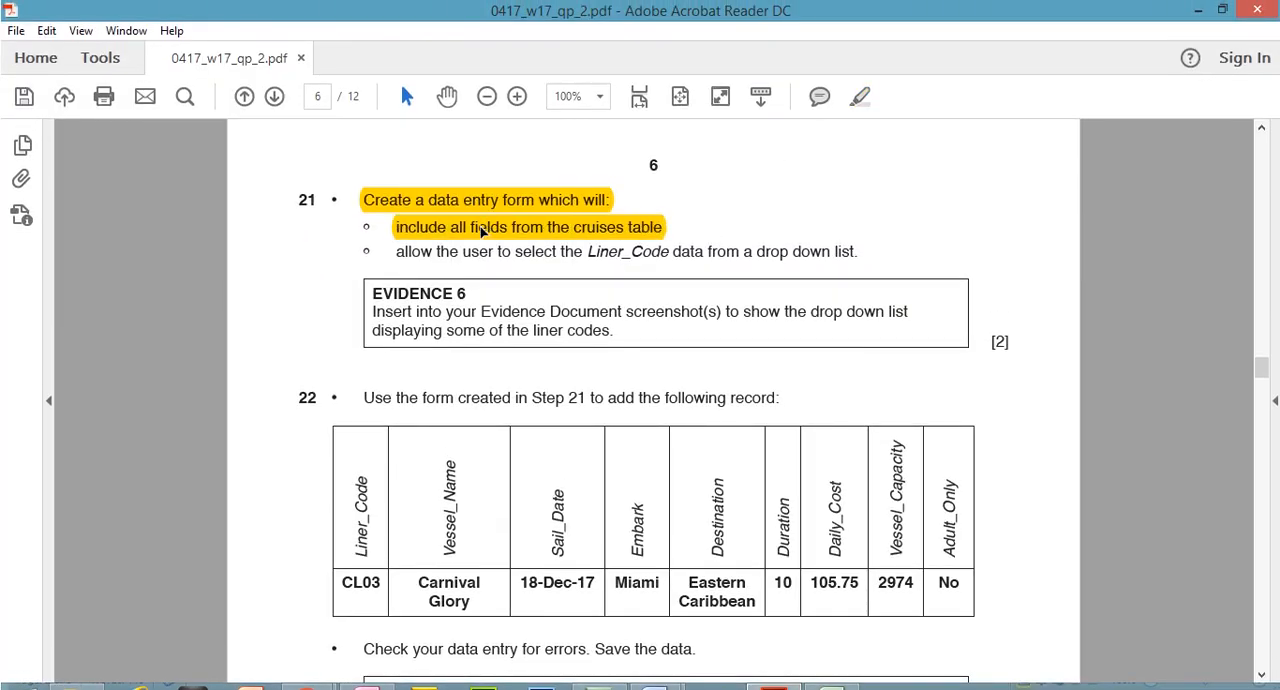
drag(397, 254, 857, 265)
click(860, 96)
click(700, 250)
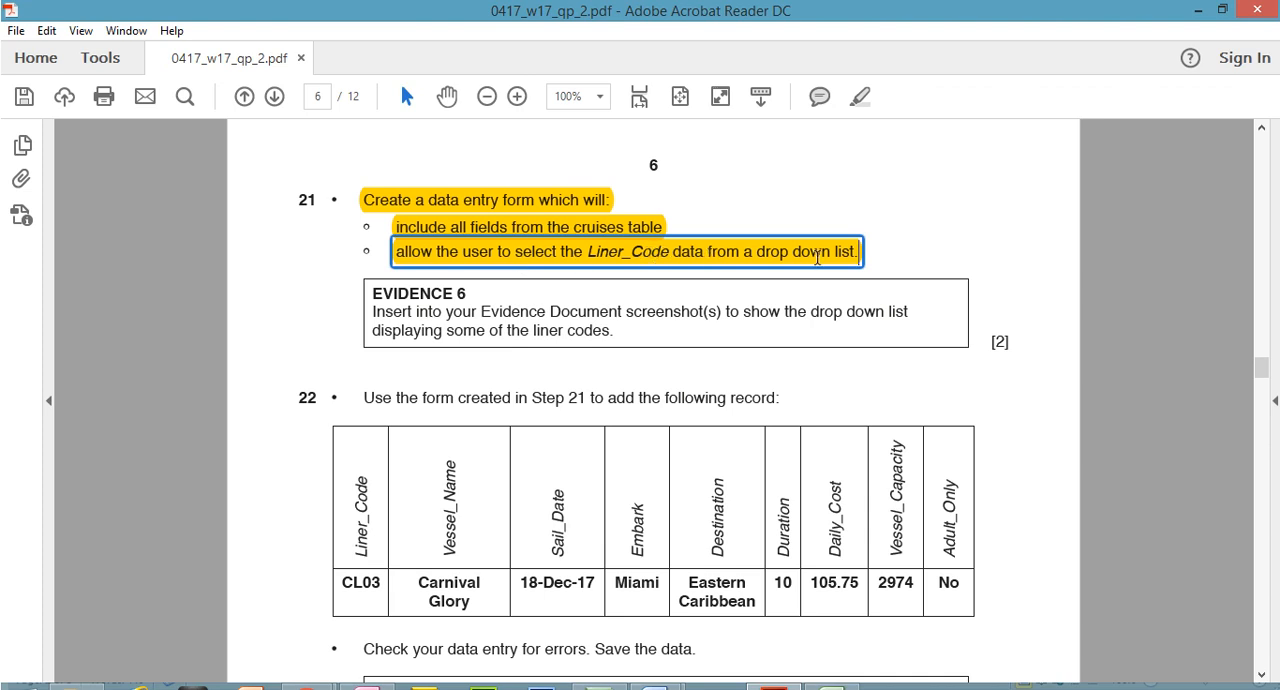
Return to Access and close the N17CRUISES Data Entry Form
click(773, 686)
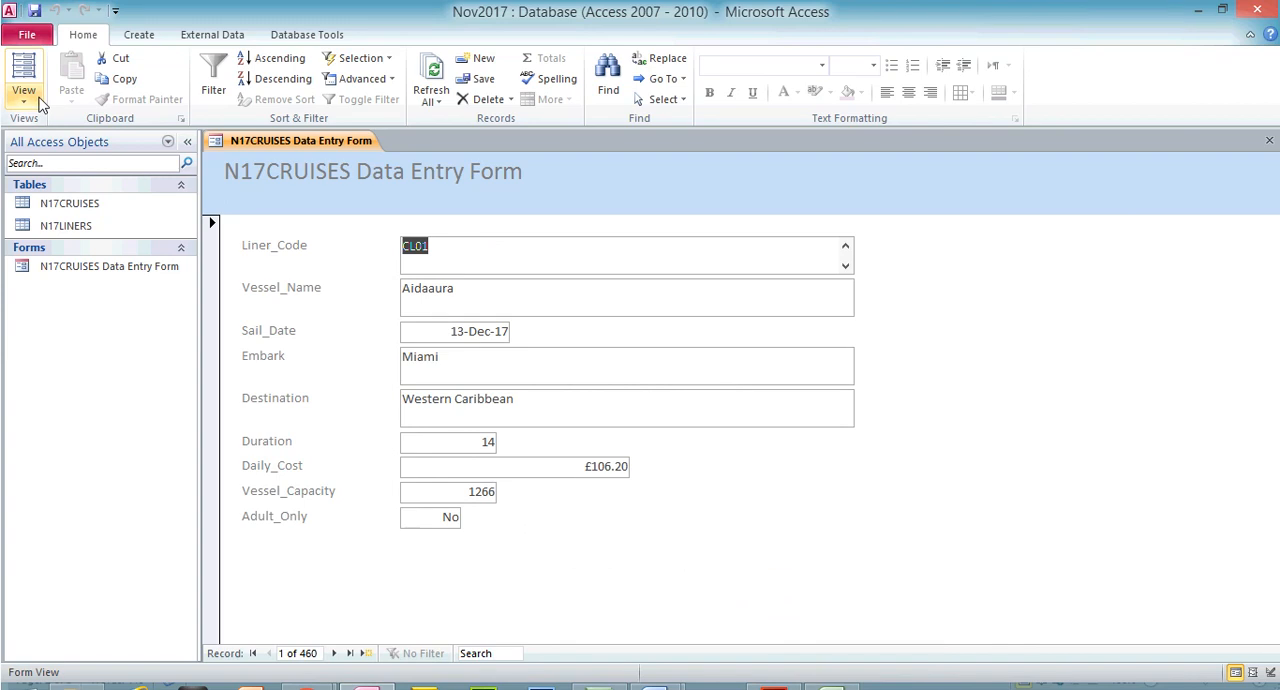
click(24, 100)
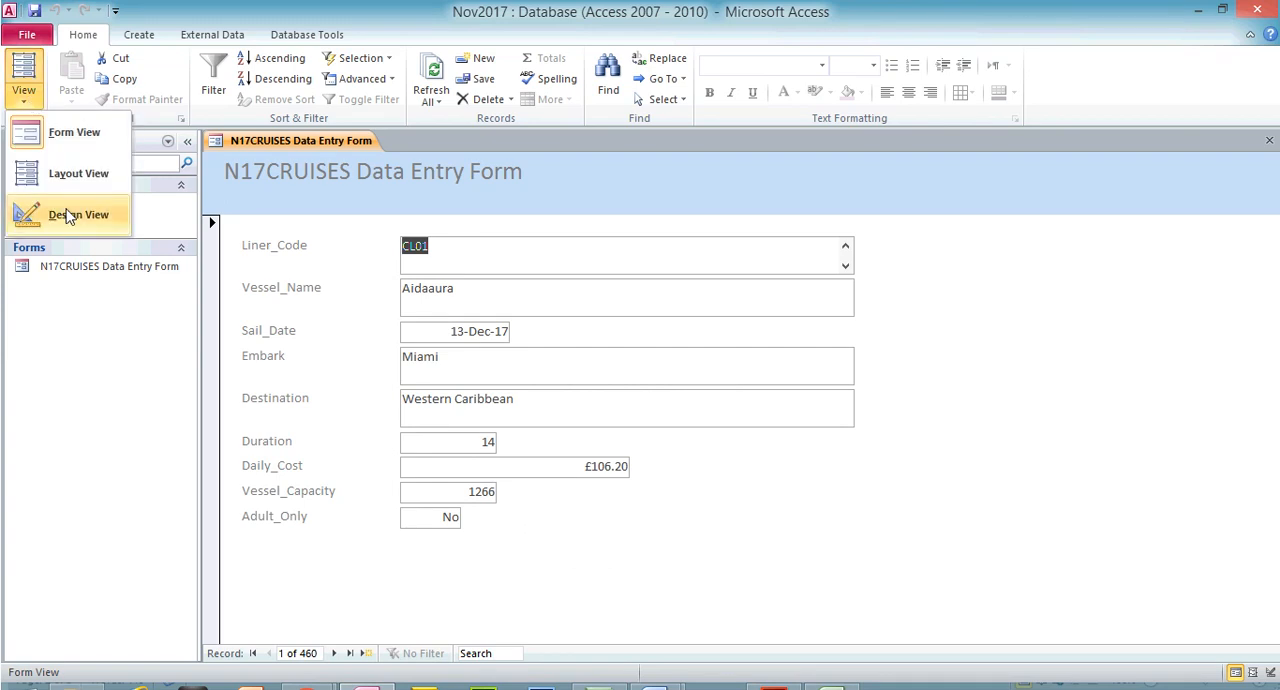
click(393, 341)
click(1269, 141)
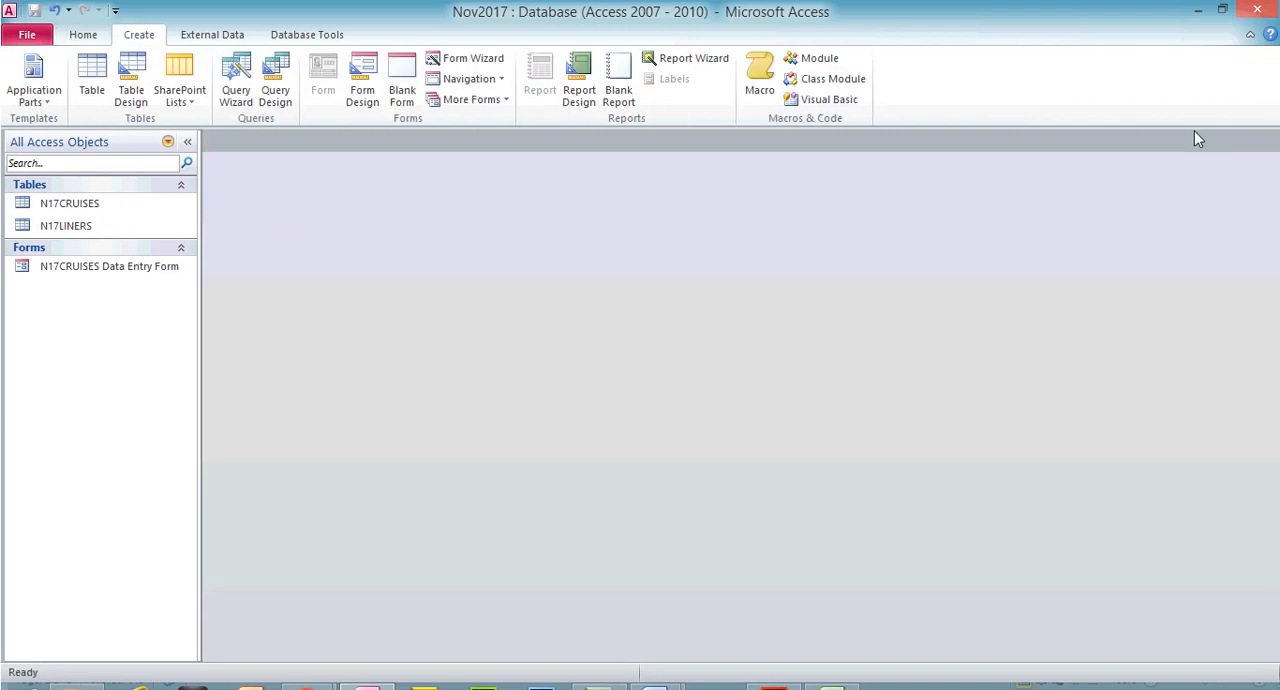
Open N17CRUISES in Design View, try to change the Liner_Code data type with the Lookup Wizard, and close the table
double_click(80, 207)
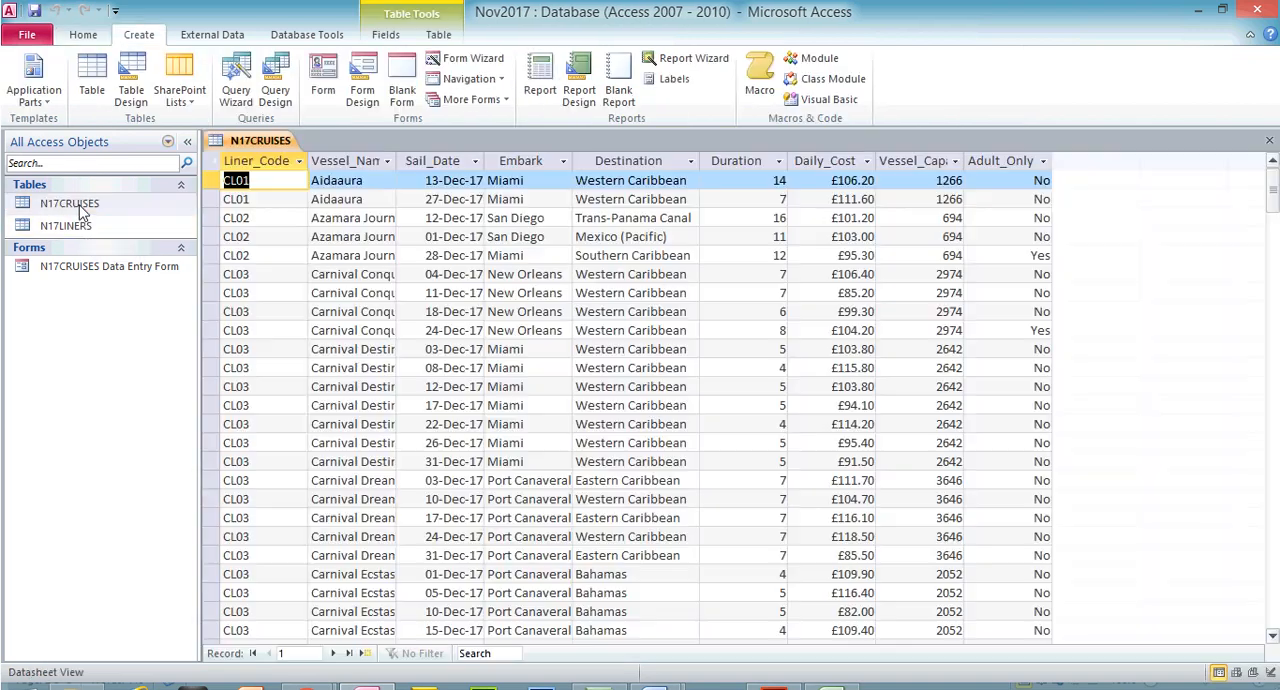
click(83, 34)
click(38, 68)
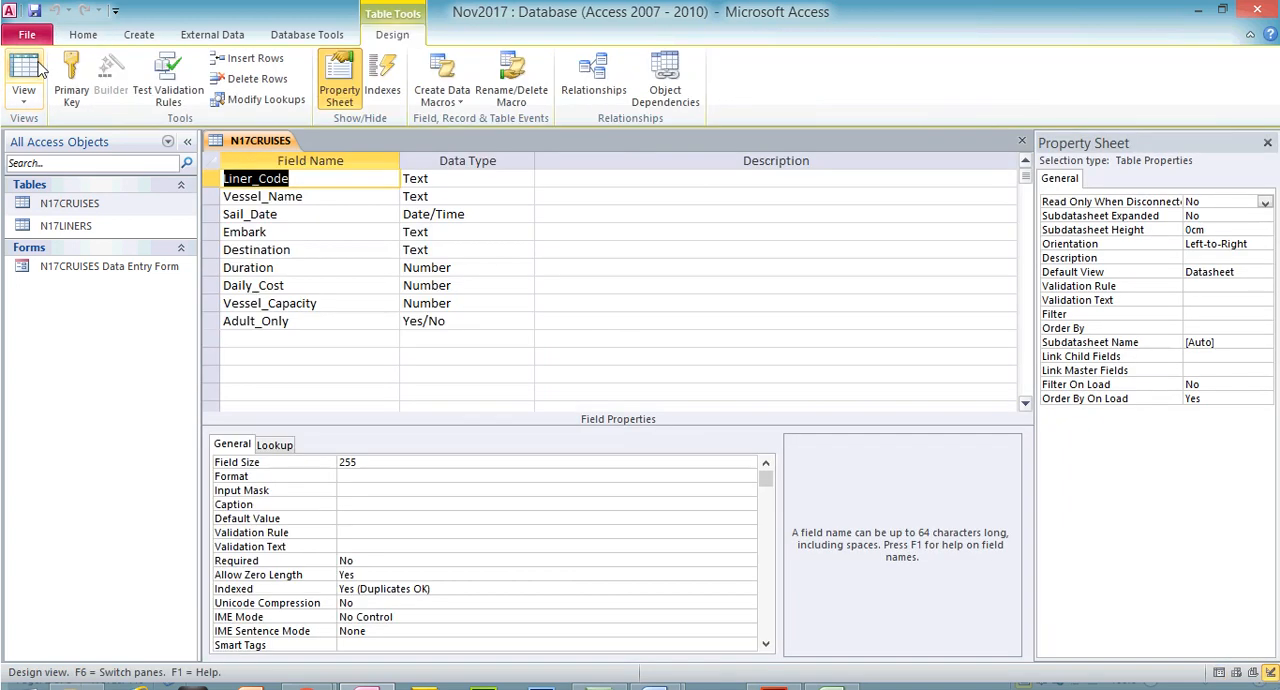
click(488, 180)
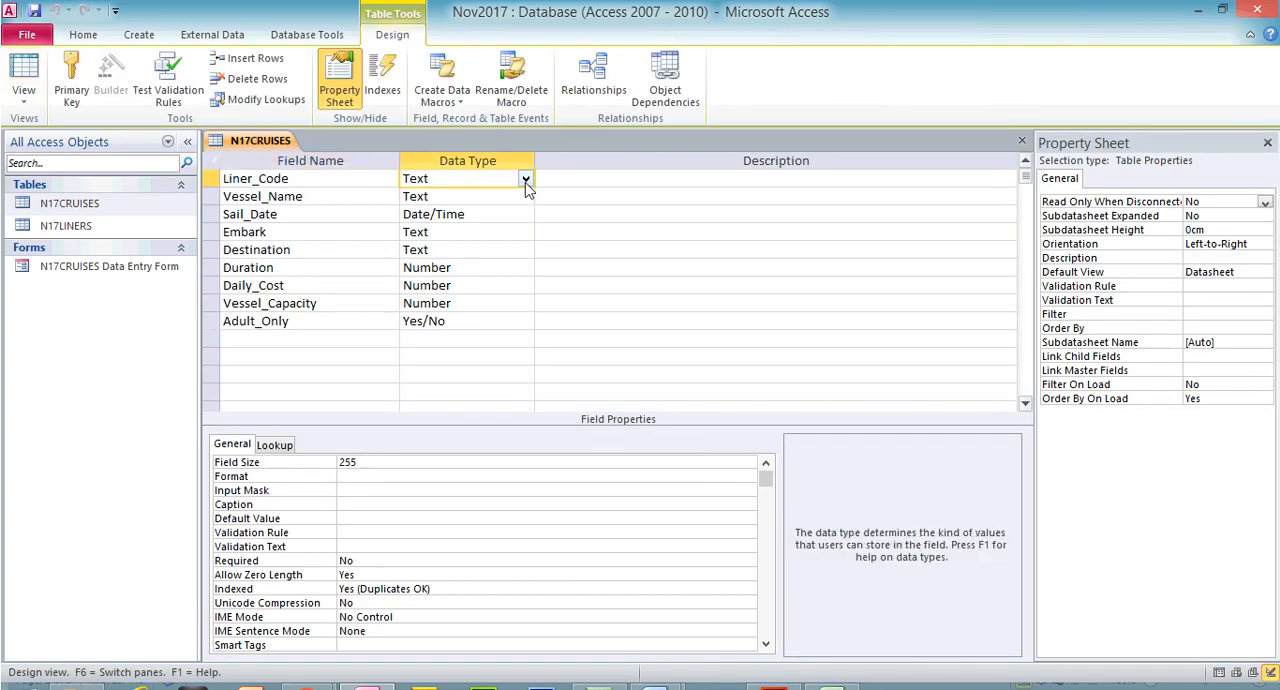
click(525, 182)
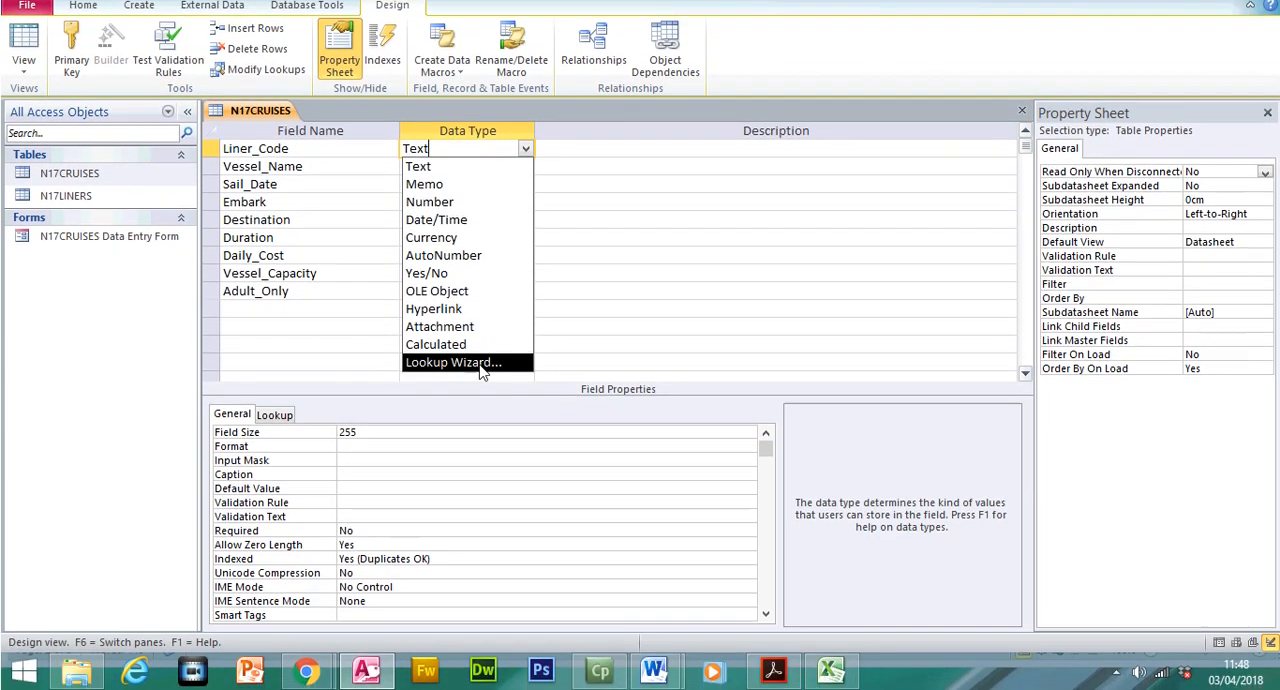
click(479, 364)
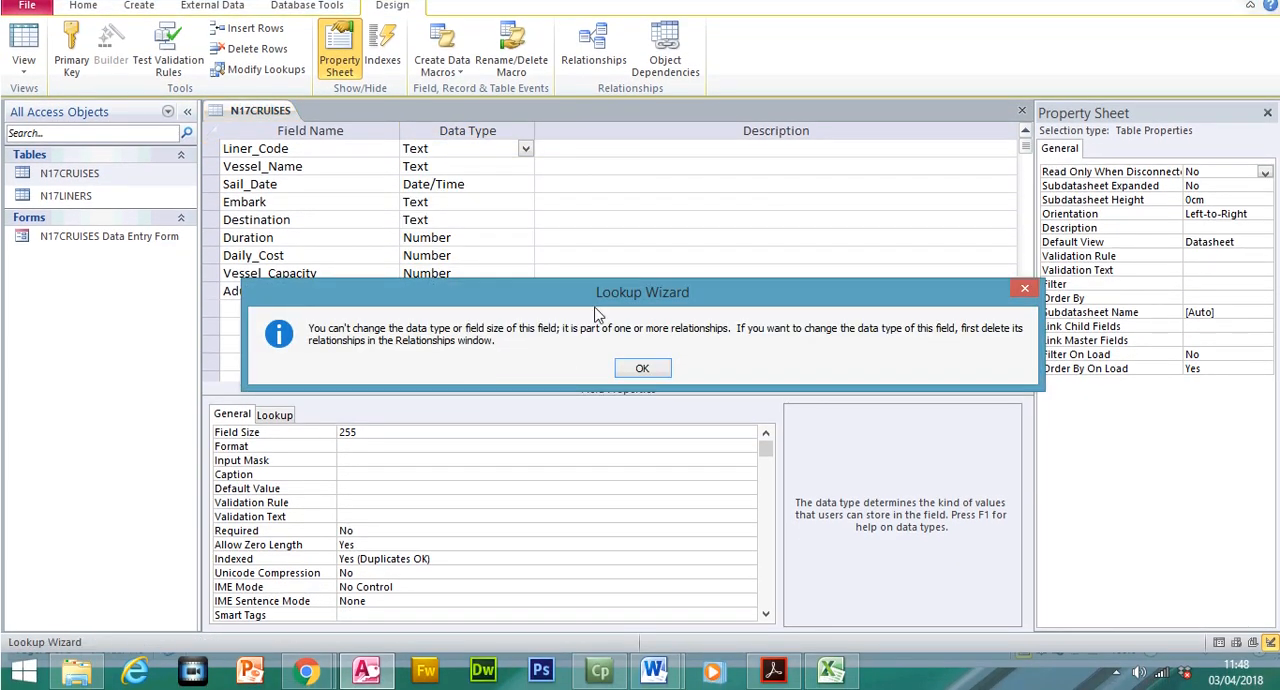
click(645, 369)
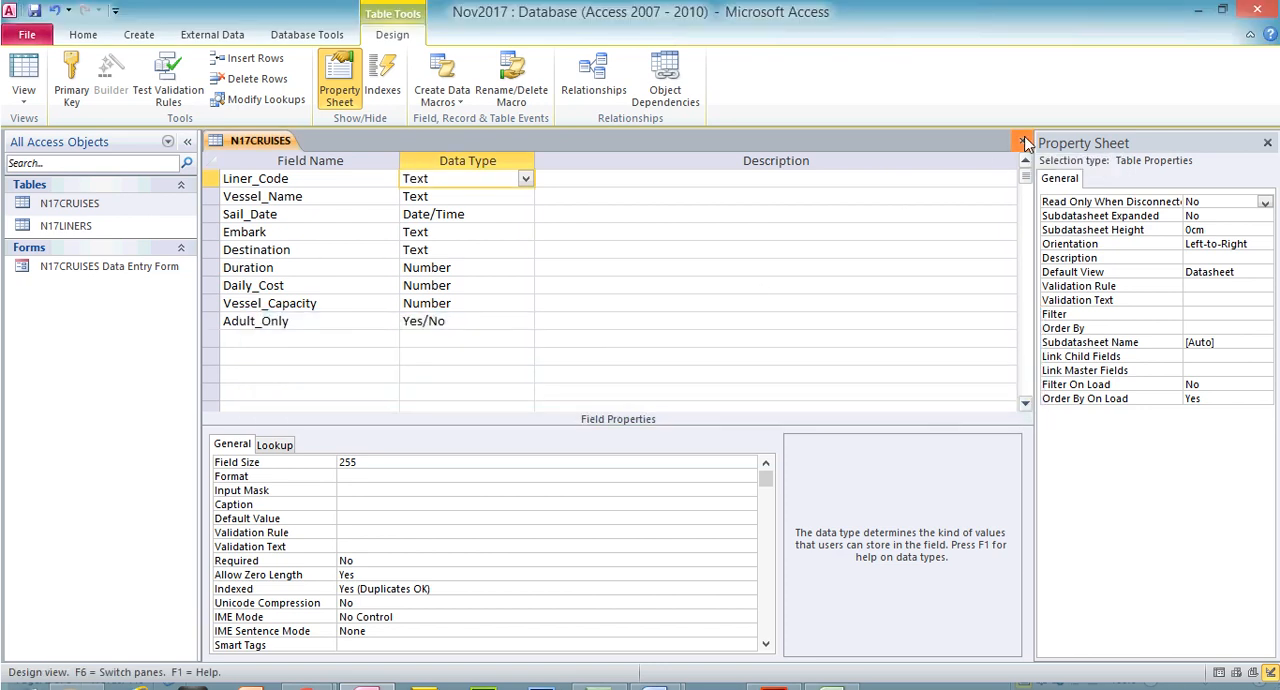
click(1023, 142)
click(643, 398)
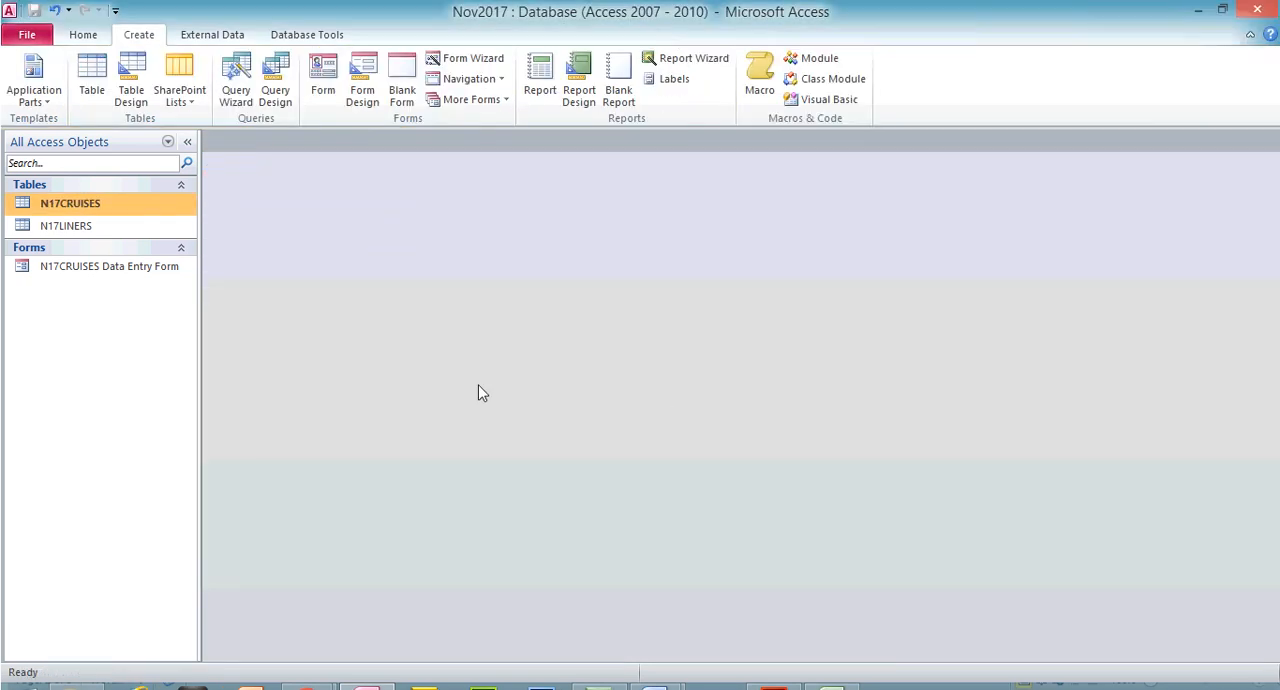
Open the N17CRUISES Data Entry Form in Design View and change the Liner_Code text box to a combo box
double_click(138, 270)
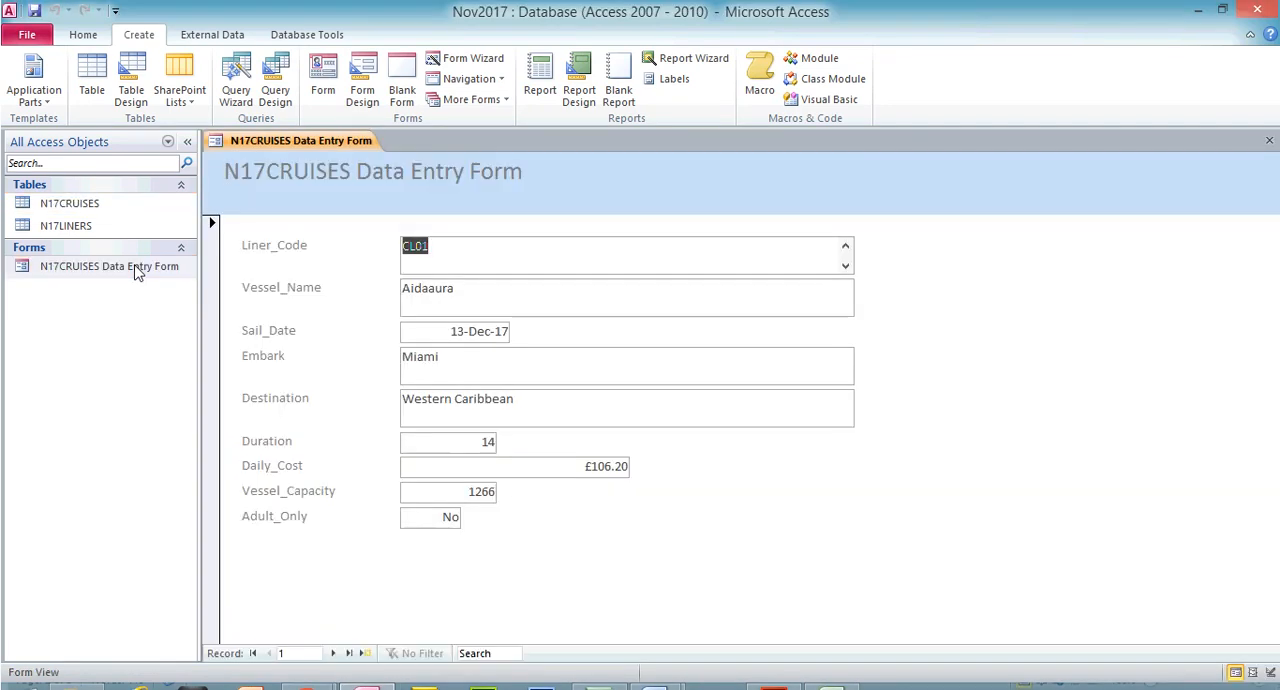
click(84, 36)
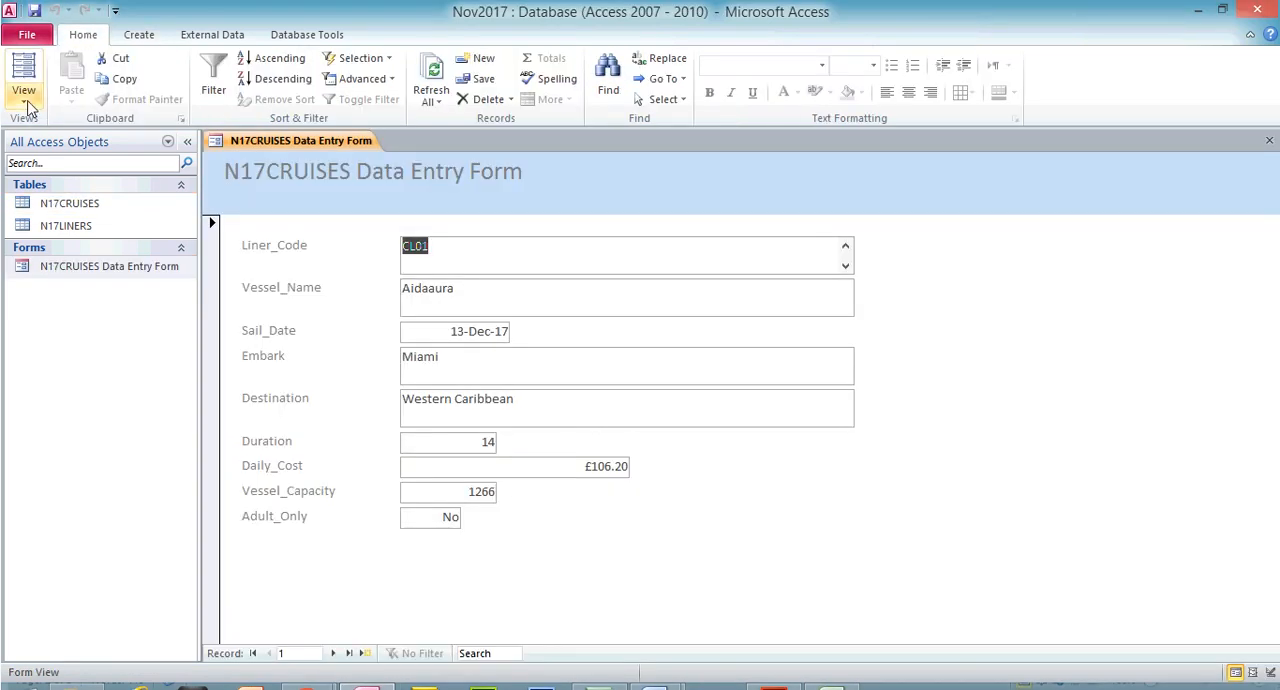
click(26, 102)
click(78, 214)
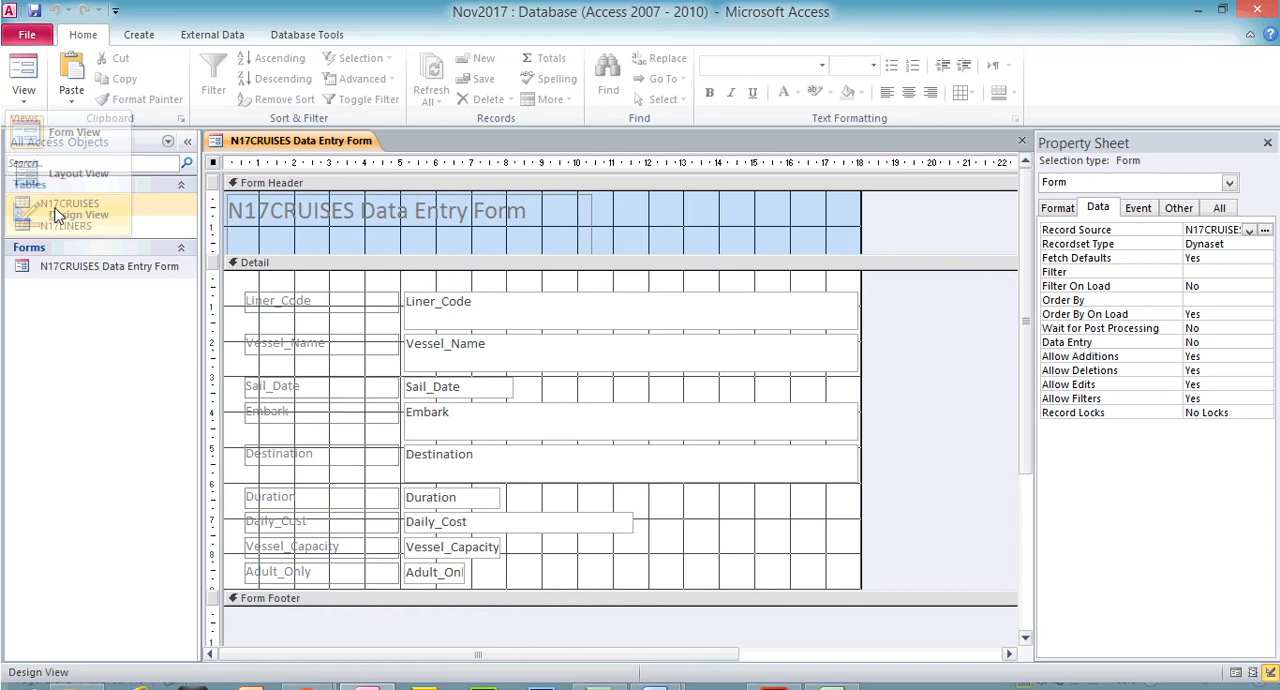
click(464, 309)
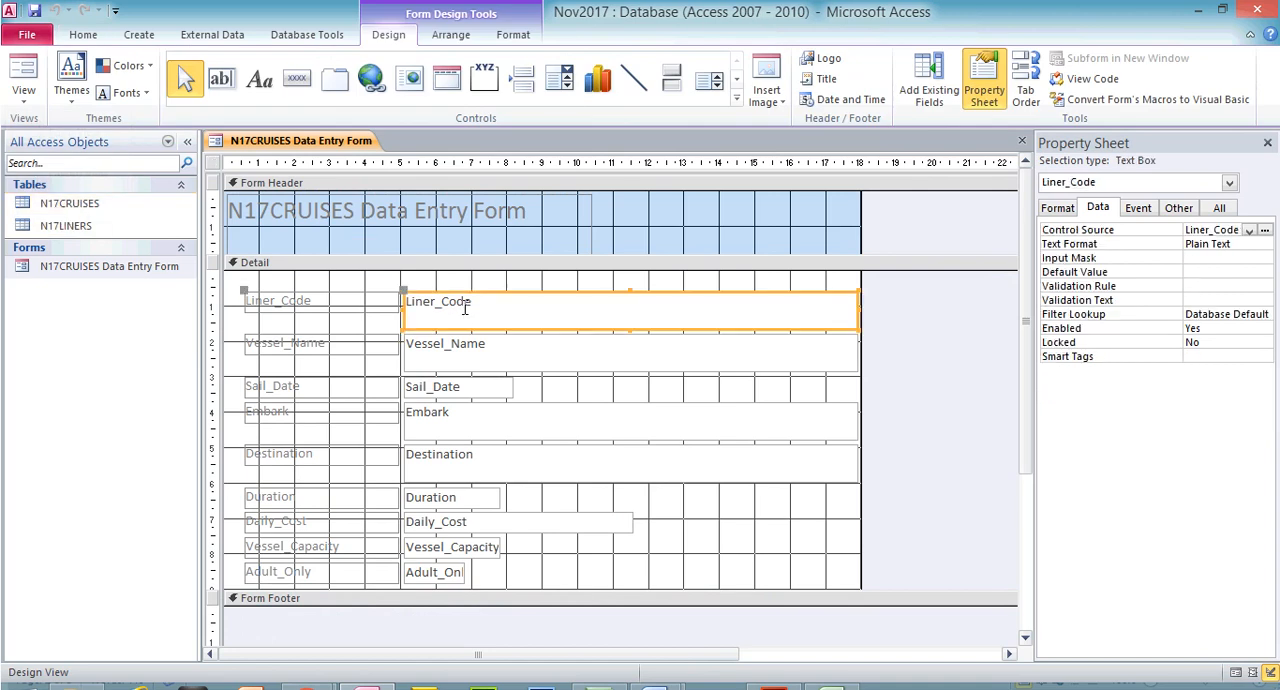
right_click(543, 291)
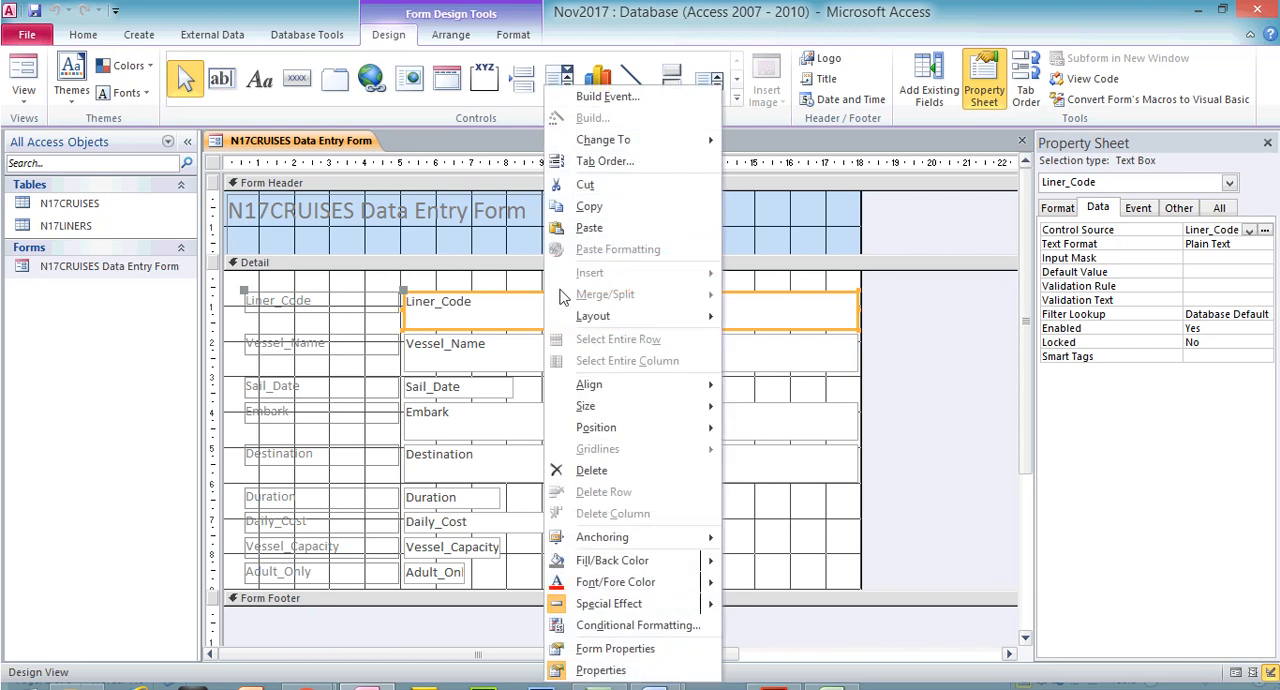
mouse_move(660, 150)
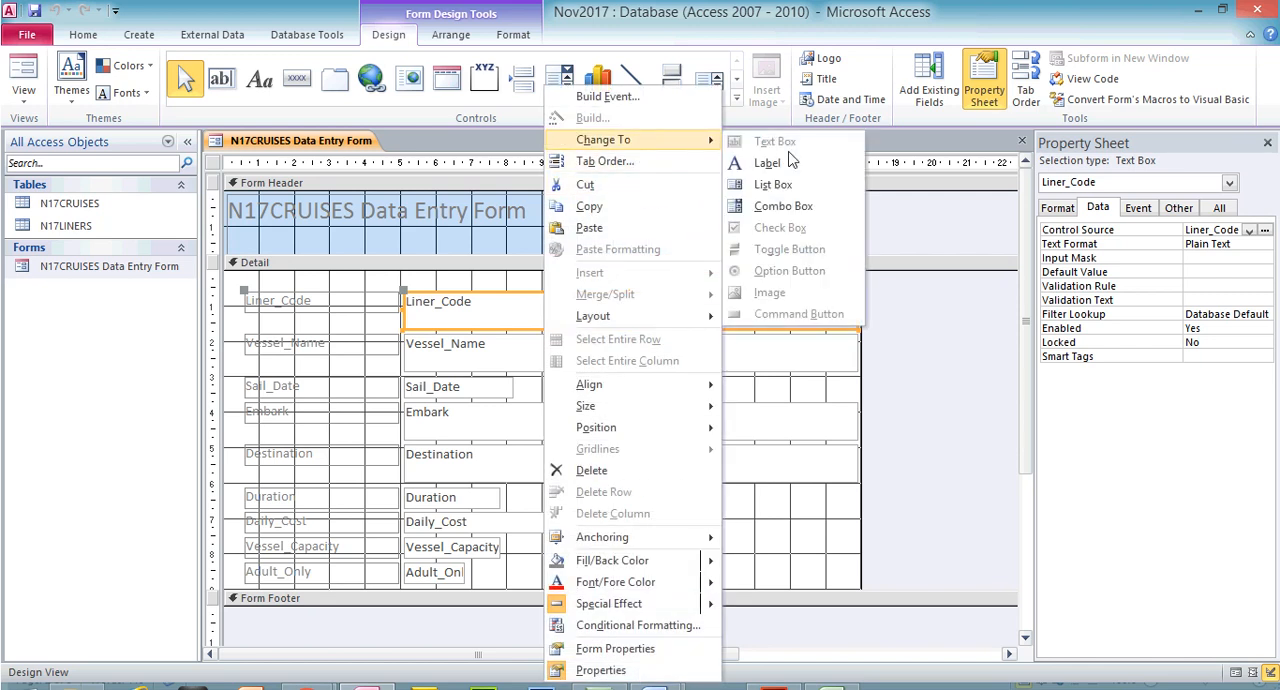
click(785, 206)
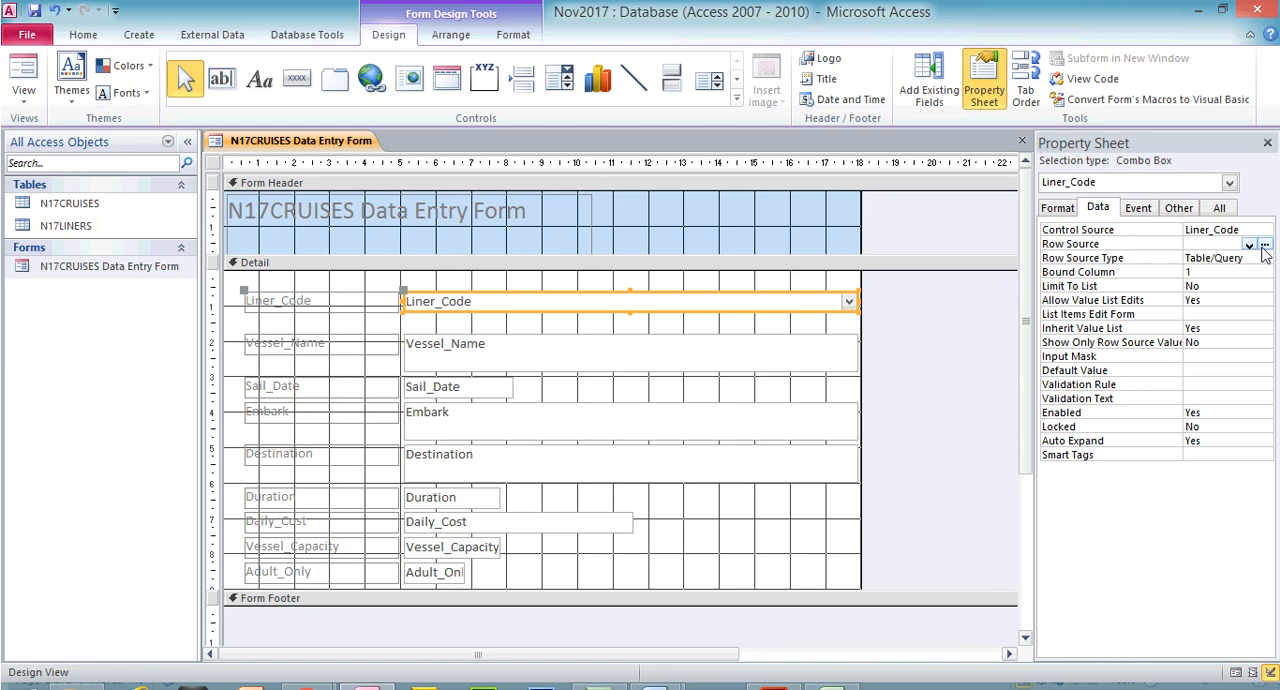
Open the N17LINERS table to examine its Liner_Code column, and close it again
double_click(100, 228)
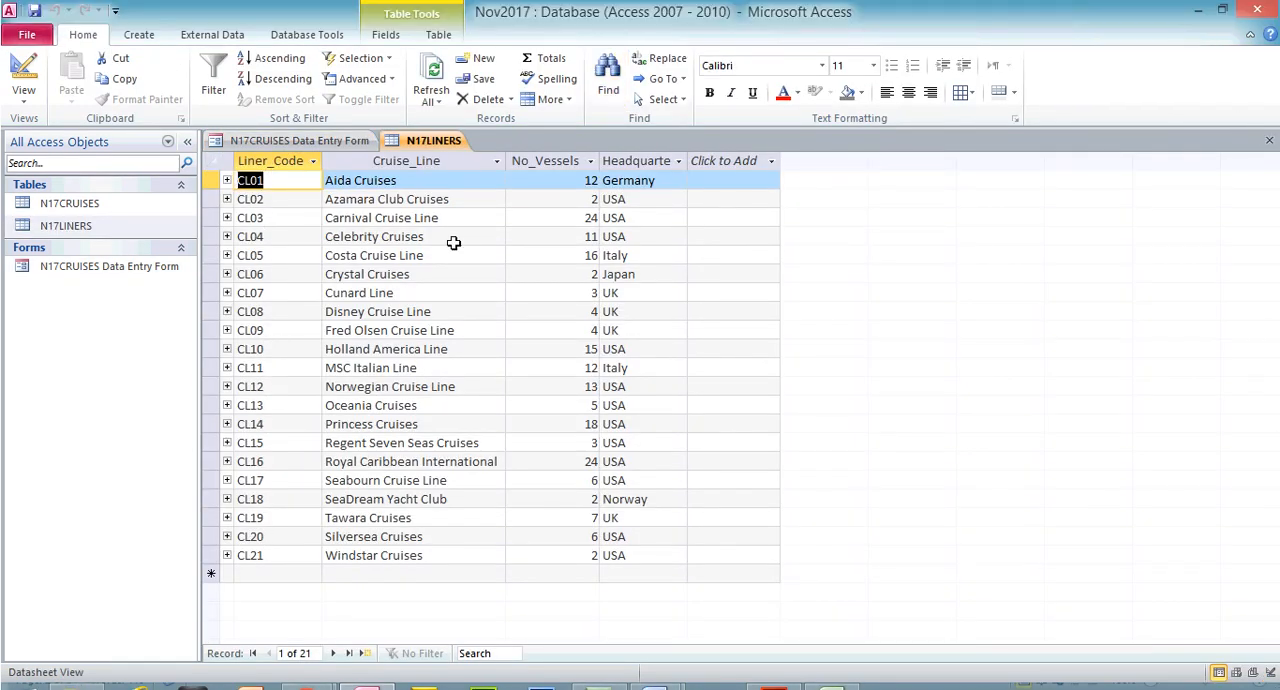
click(292, 161)
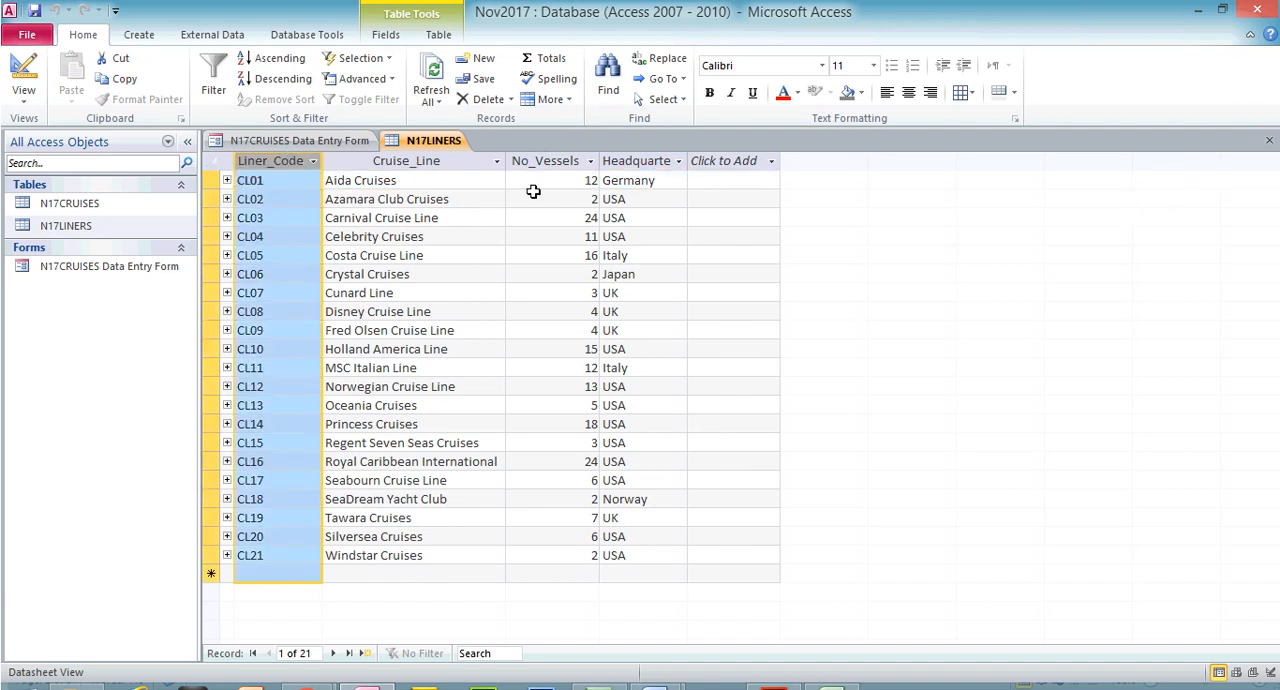
click(1268, 140)
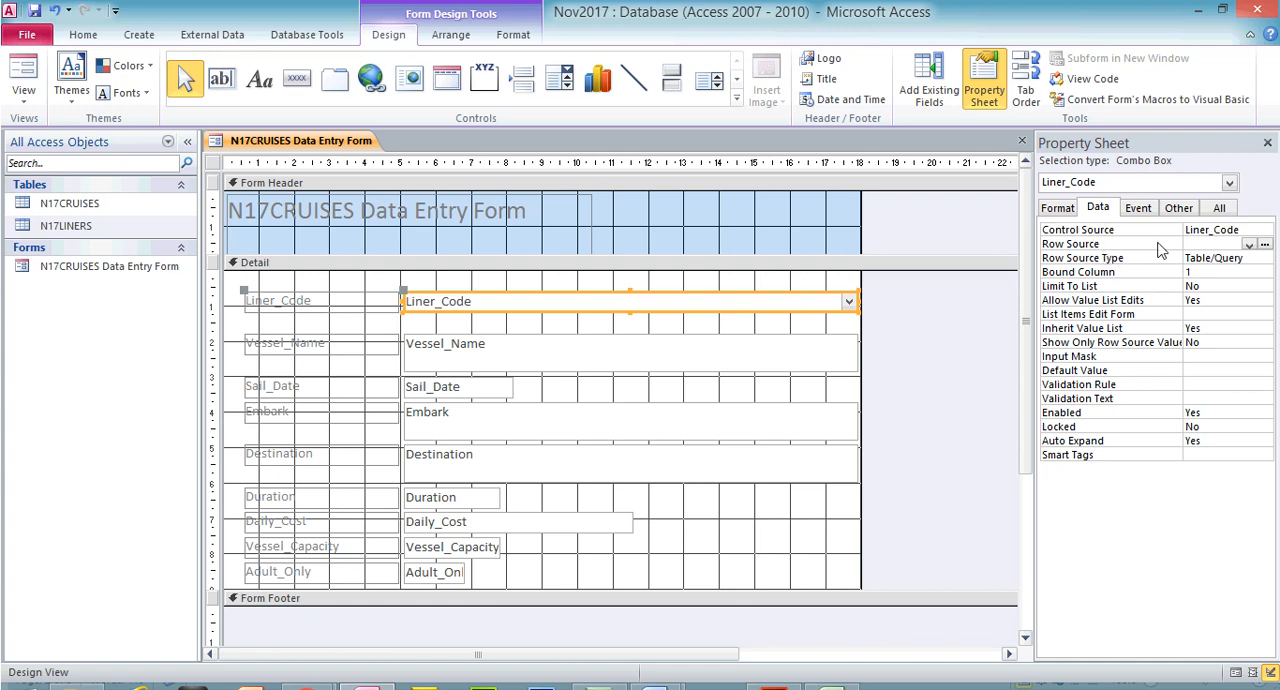
Build a row source query for the Liner_Code combo box using the Liner_Code field from the N17LINERS table
click(1264, 246)
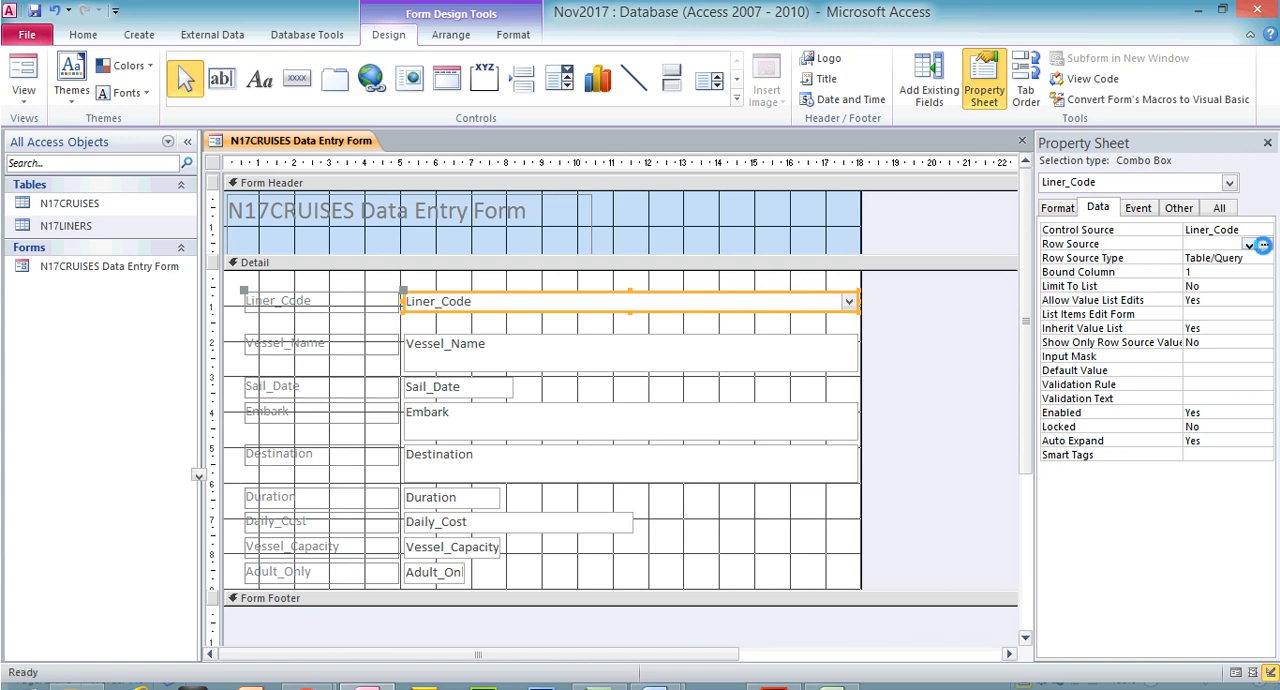
drag(671, 383, 658, 189)
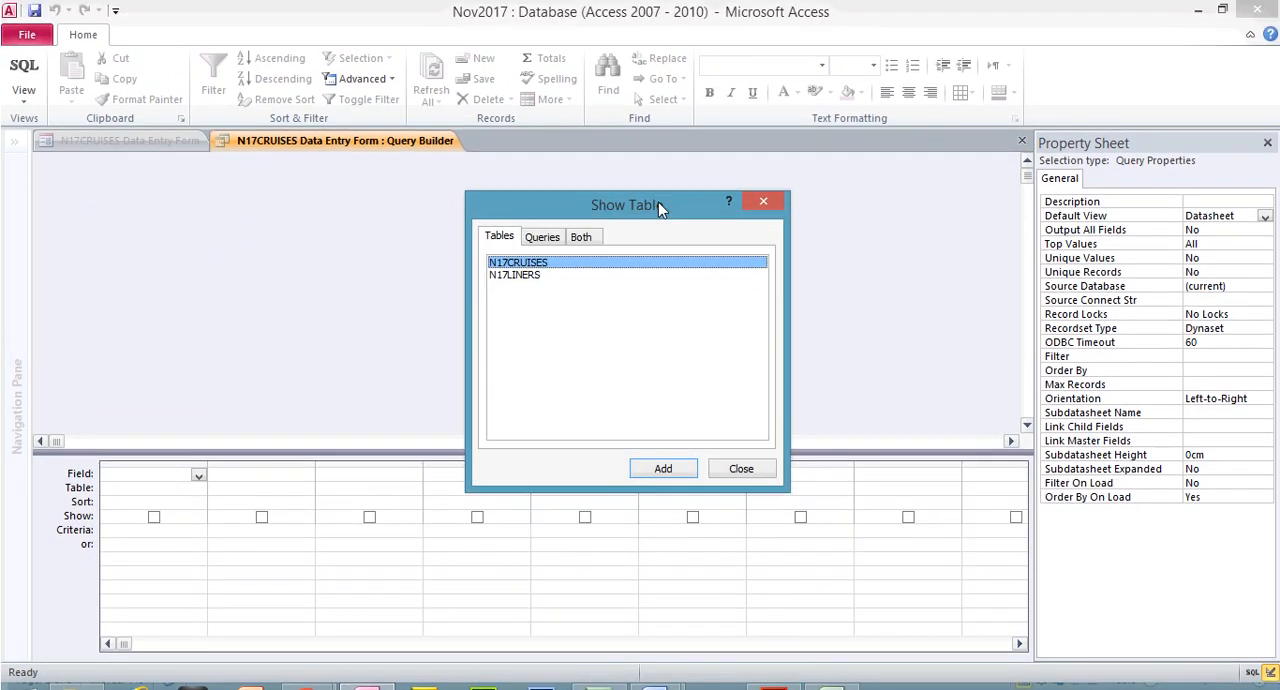
click(534, 276)
click(680, 466)
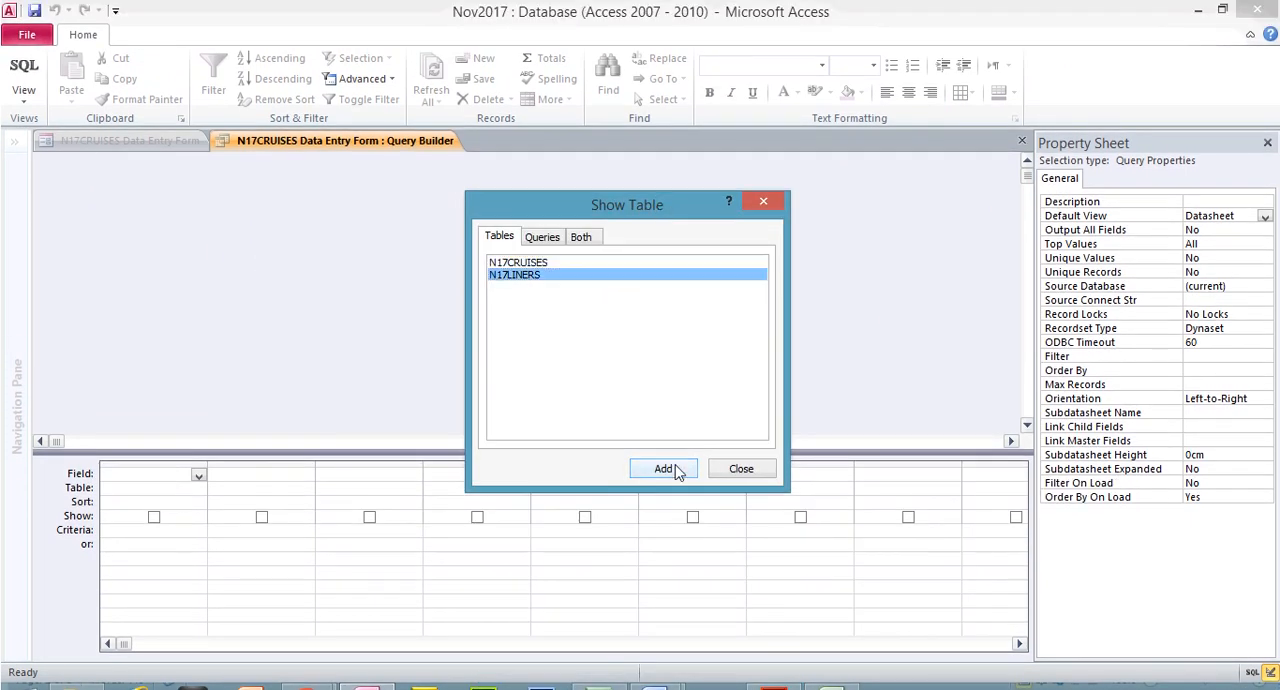
click(740, 470)
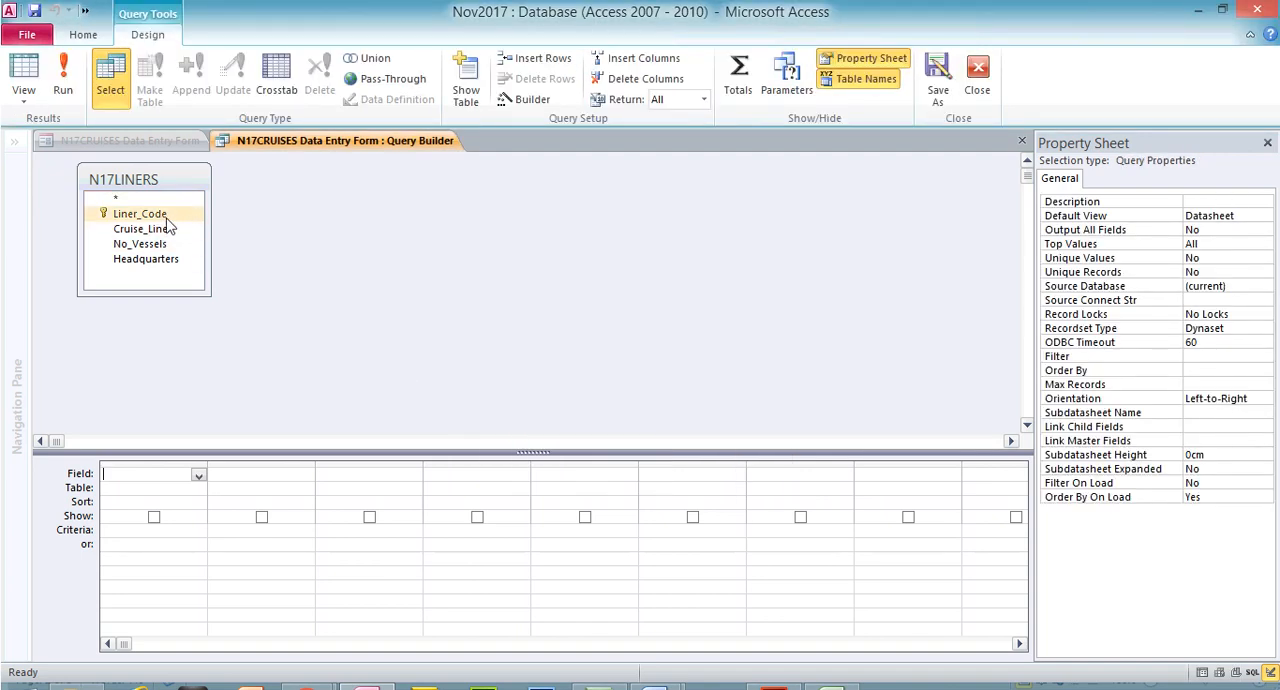
double_click(140, 214)
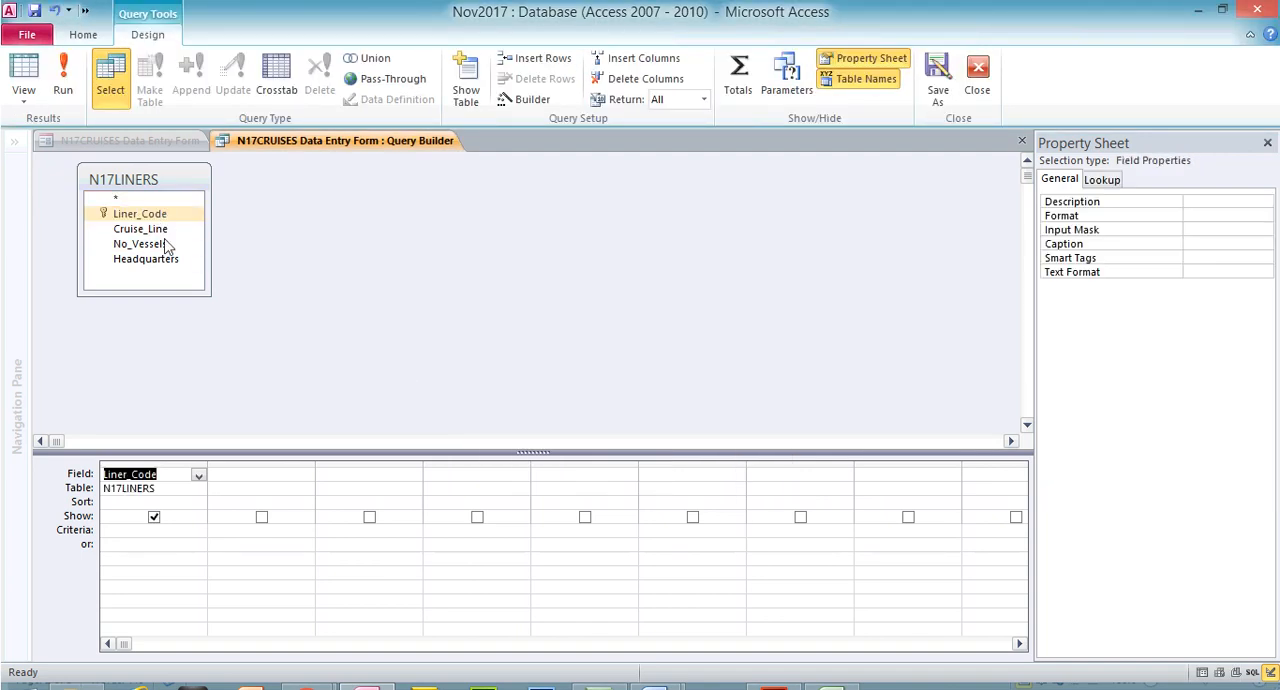
Sort the Liner_Code field ascending in the combo box's row source query, then close the query and save its changes
click(196, 461)
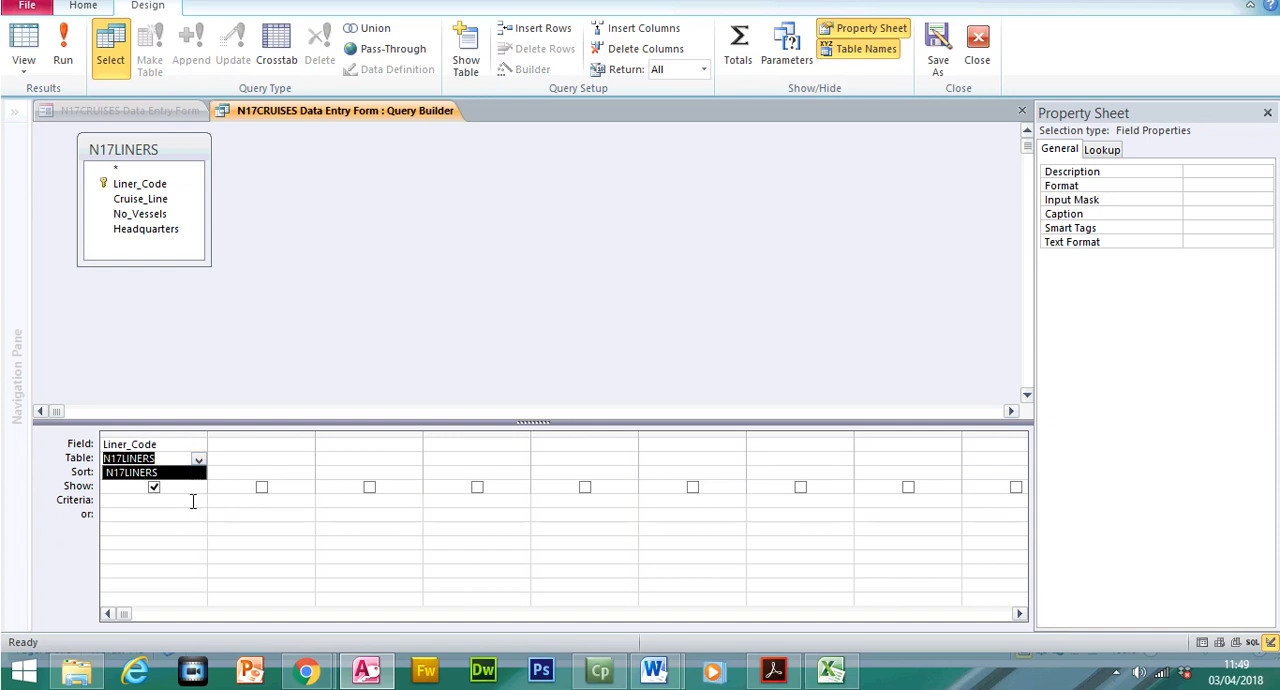
click(191, 472)
click(195, 474)
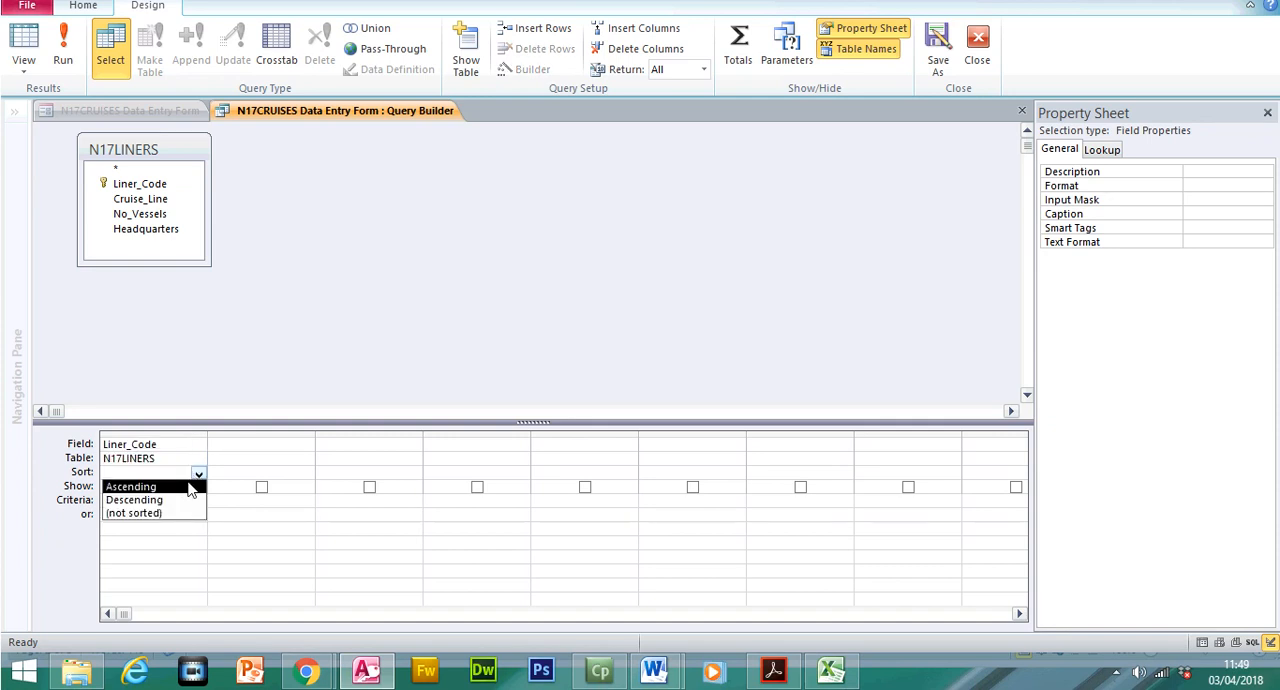
click(189, 487)
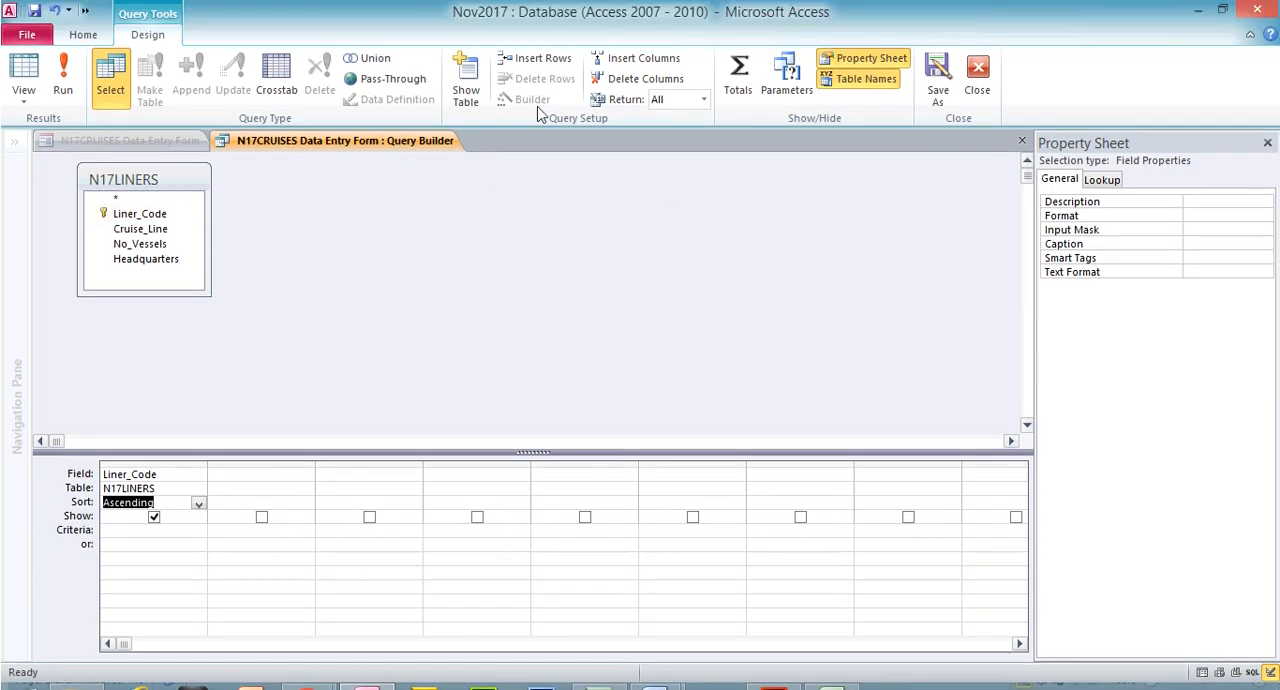
click(977, 88)
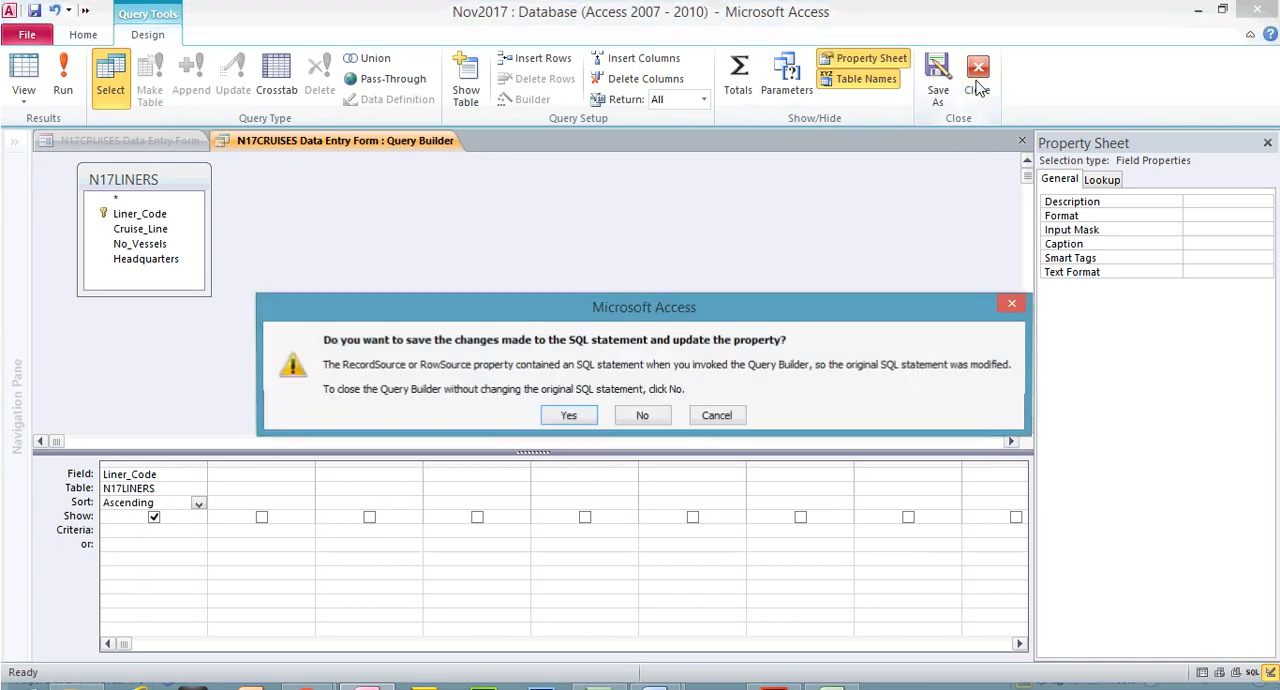
click(569, 415)
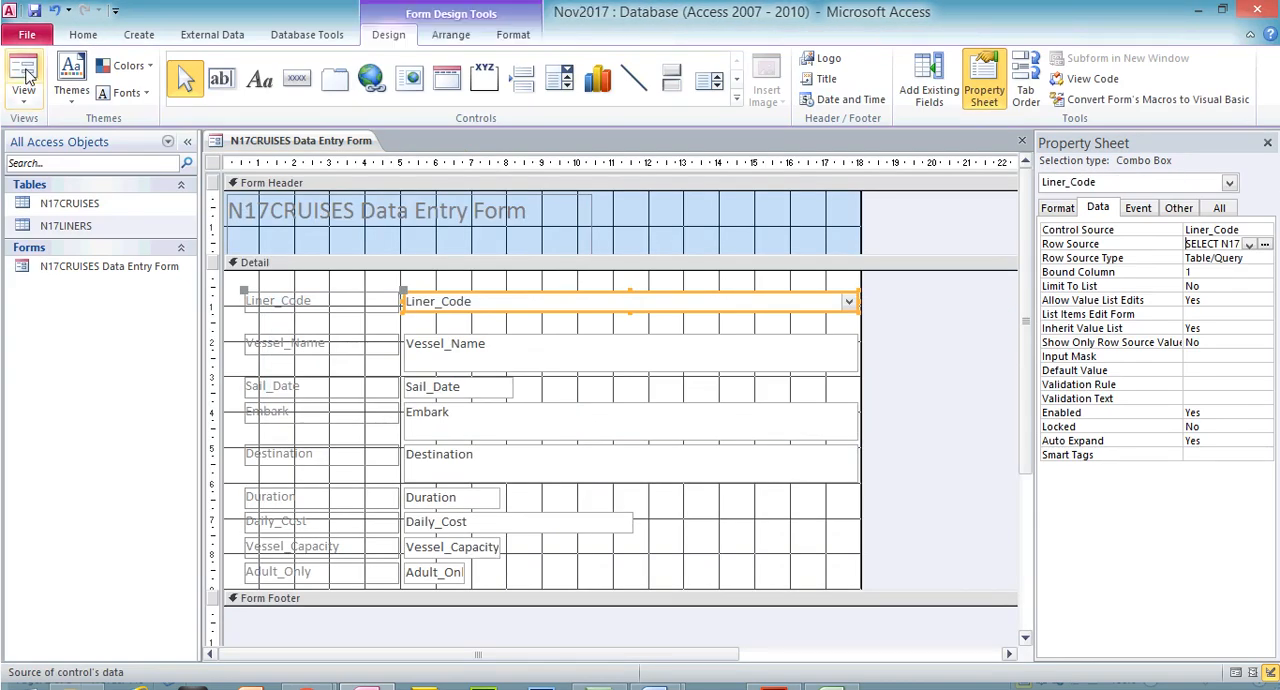
Display the N17CRUISES Data Entry Form in Form View and look through the codes in the Liner_Code drop-down list
click(27, 75)
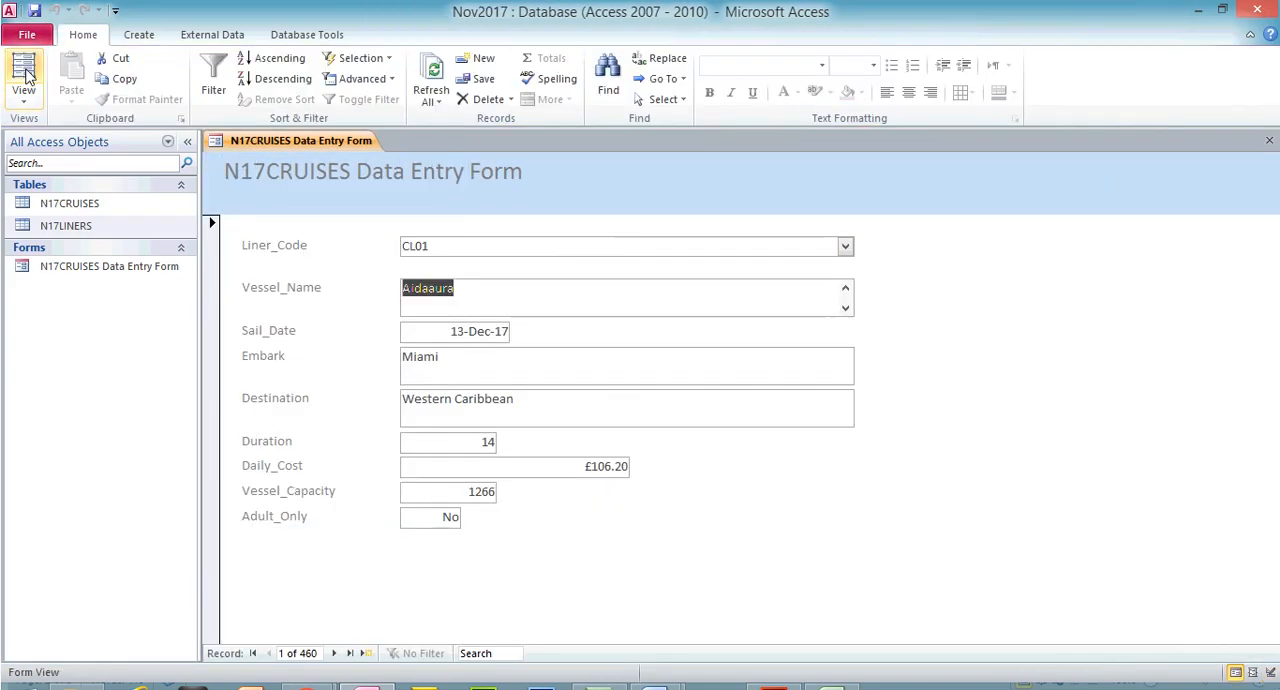
click(846, 247)
drag(849, 305, 866, 573)
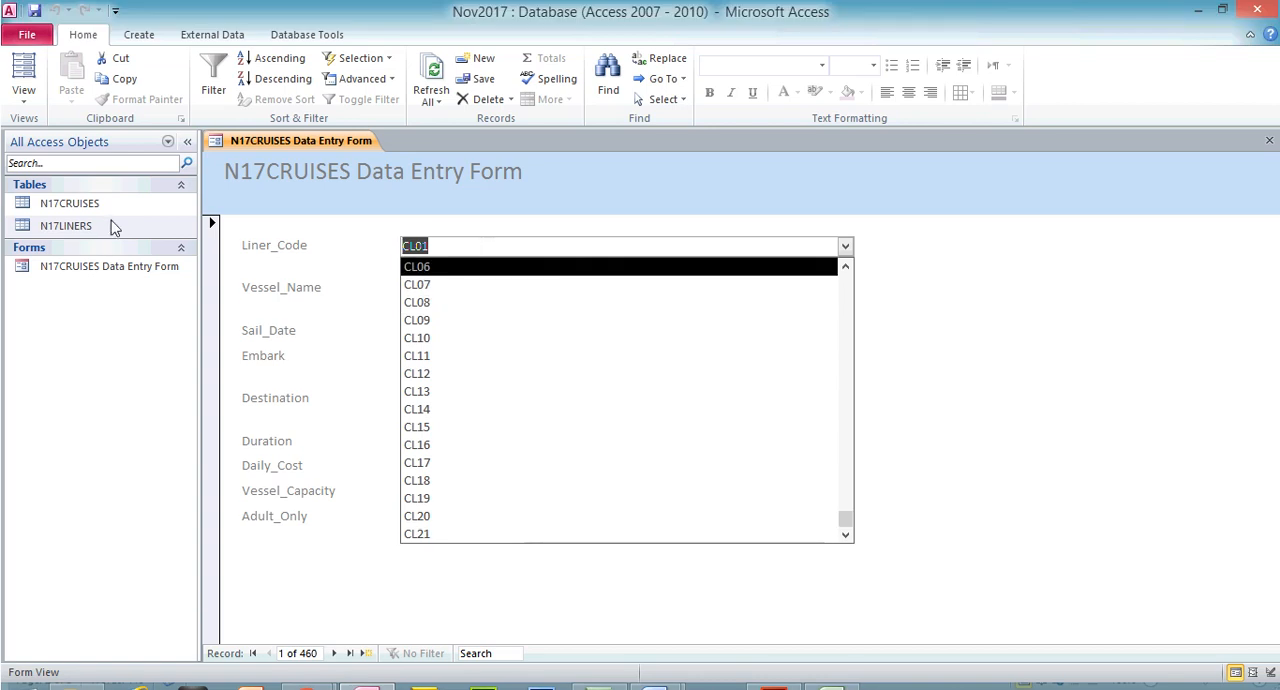
Open the N17LINERS table to compare its Liner_Code column with the form's drop-down list, and close the table
double_click(109, 189)
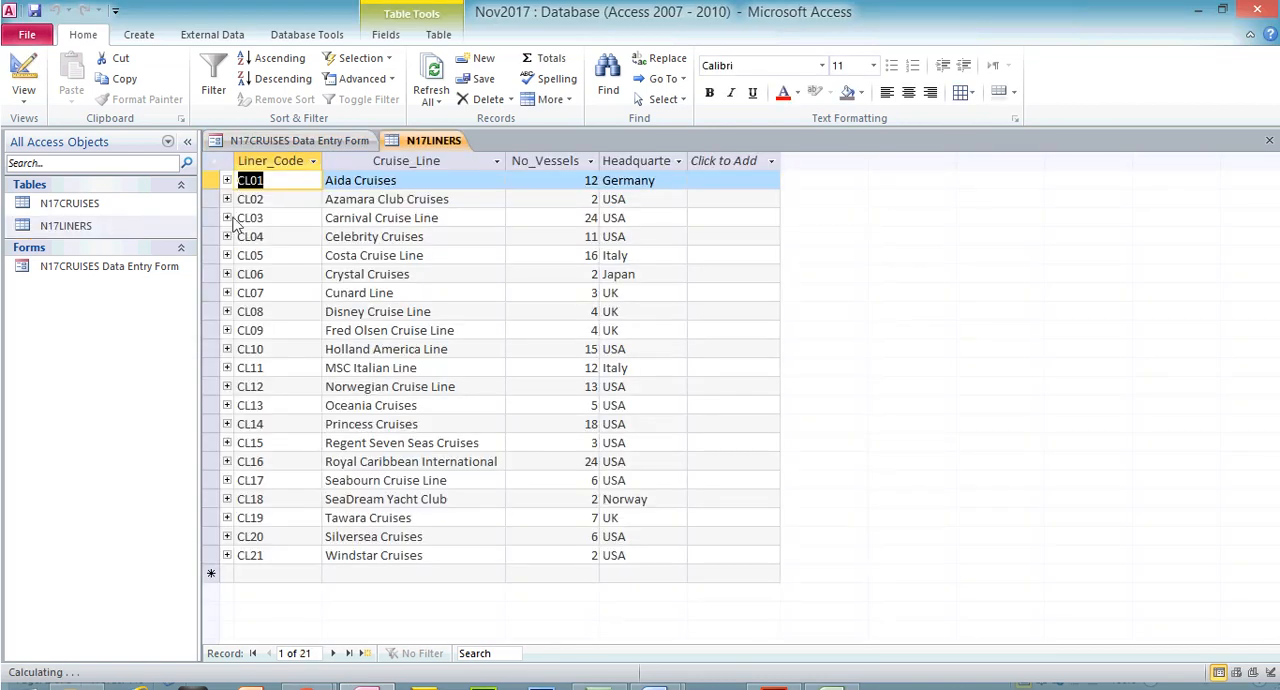
click(296, 161)
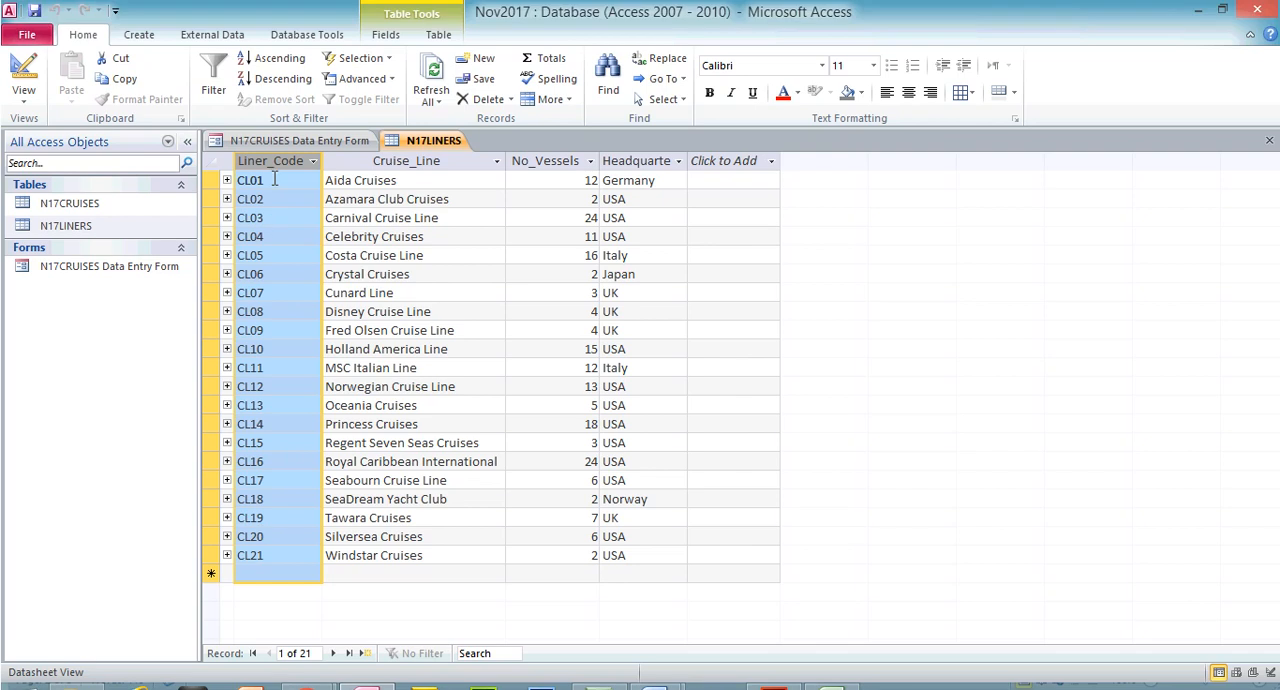
click(1269, 140)
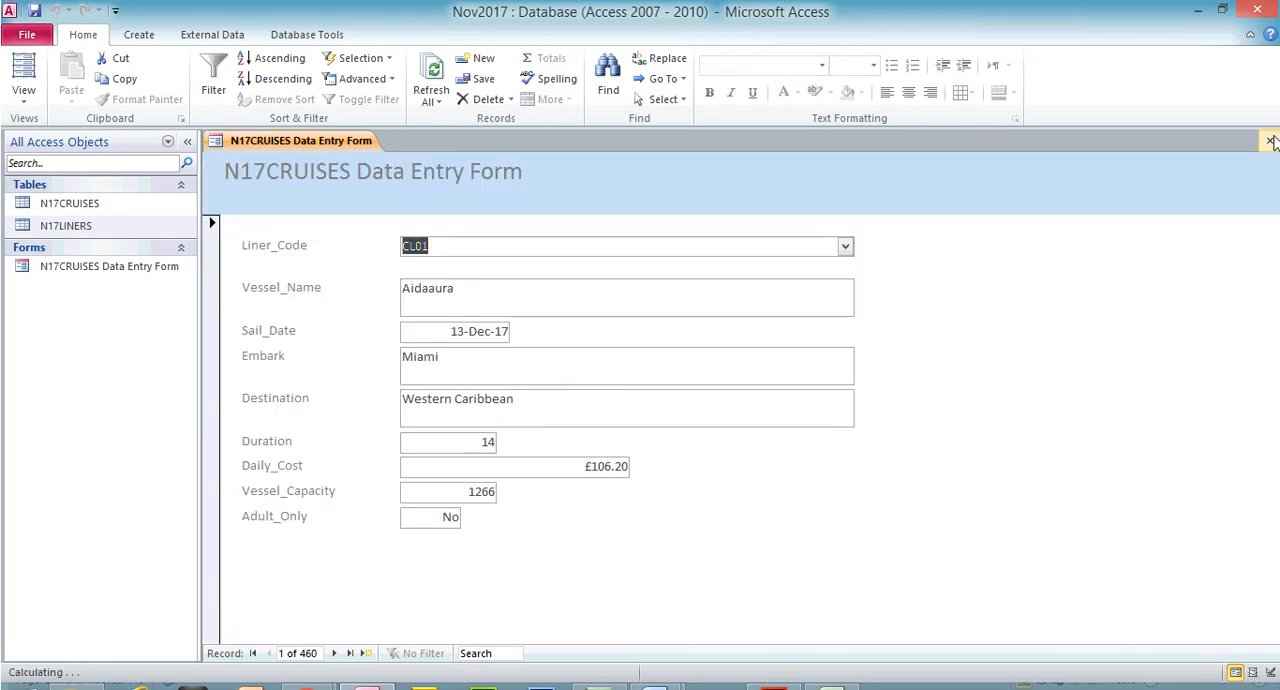
Return the form to Design View and review the Liner_Code combo box's control type options and its property sheet
click(24, 97)
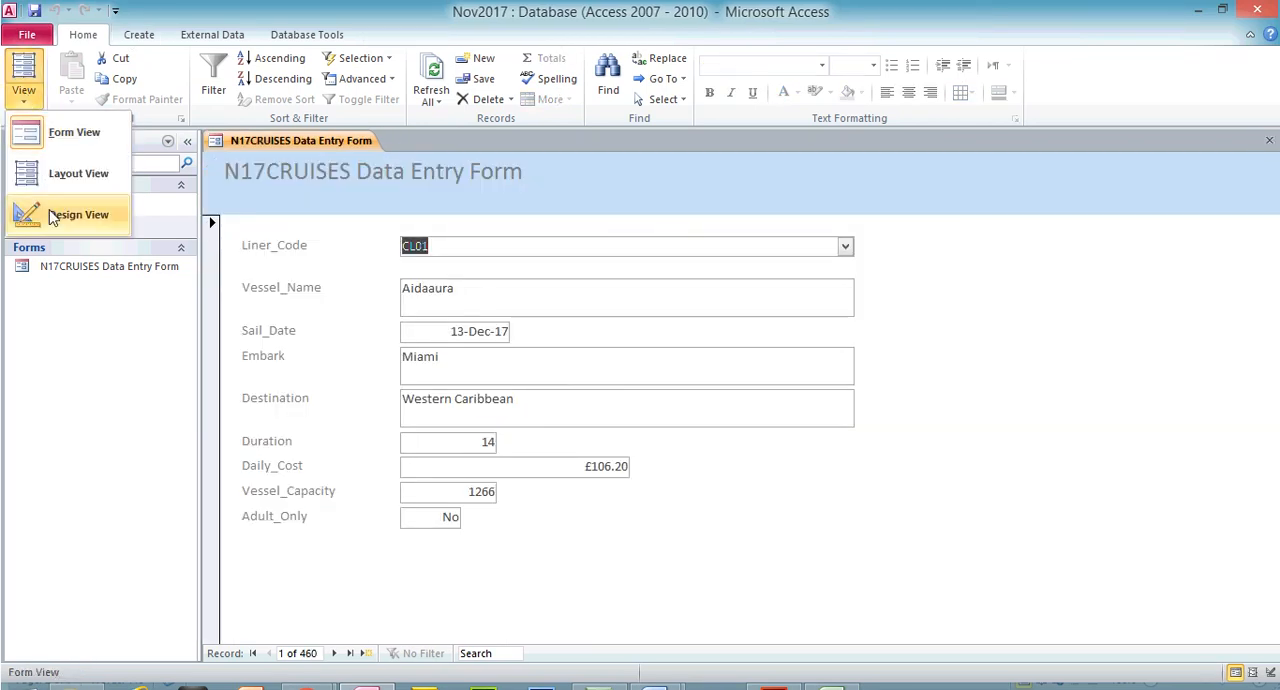
click(50, 209)
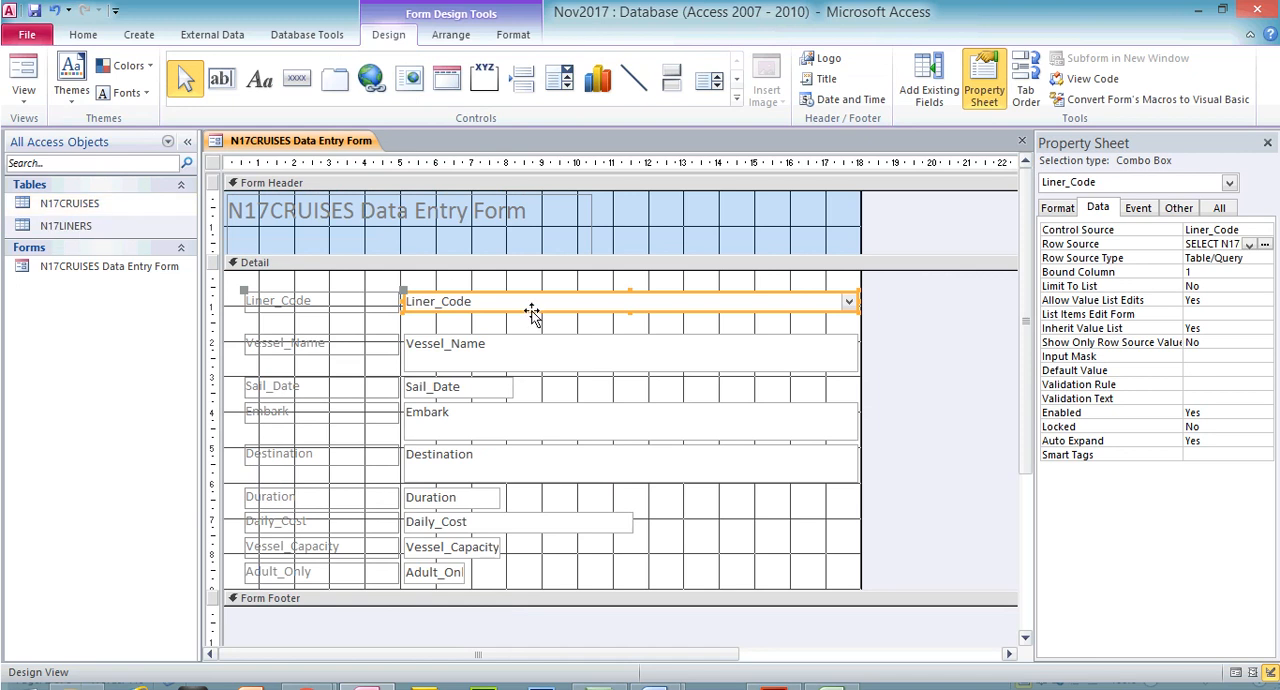
right_click(621, 314)
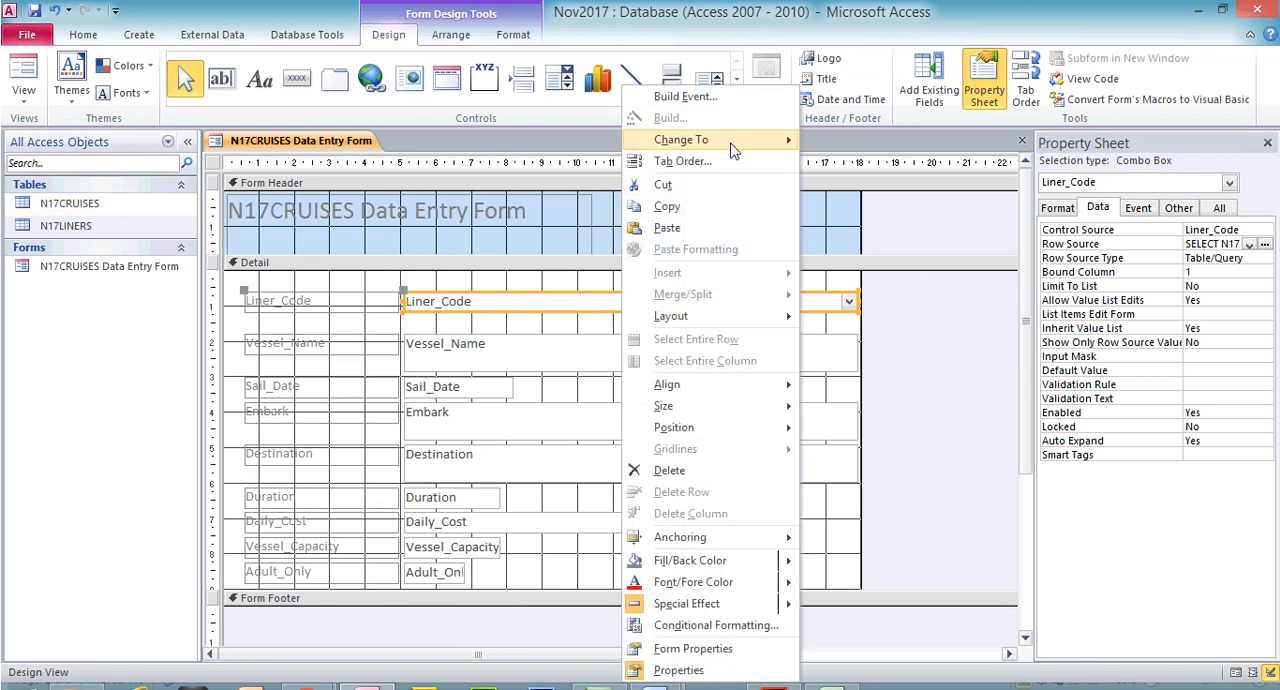
mouse_move(735, 146)
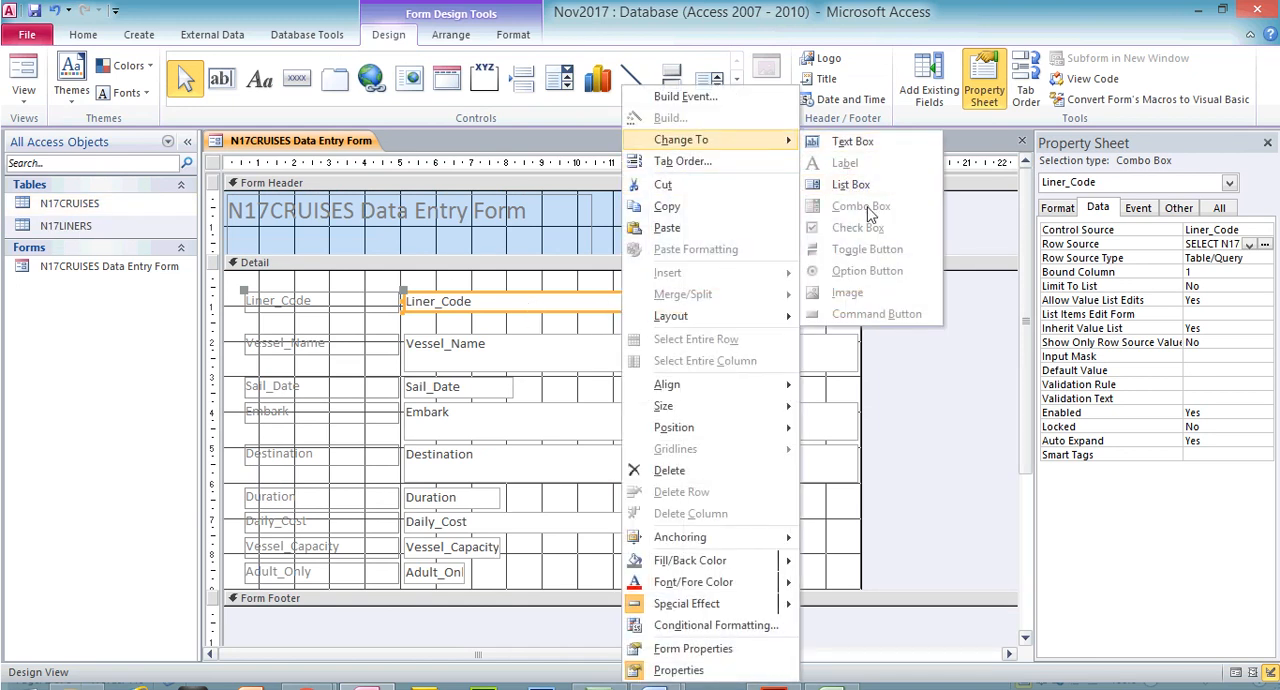
click(1040, 14)
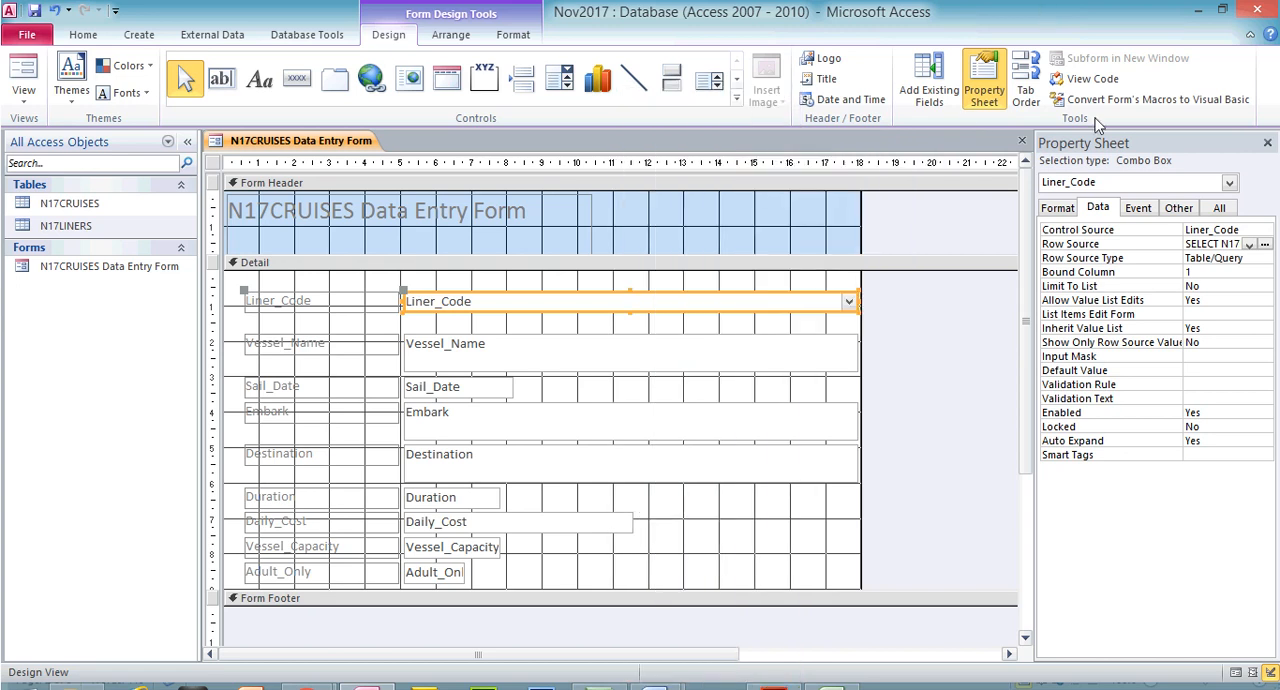
click(1267, 143)
click(985, 90)
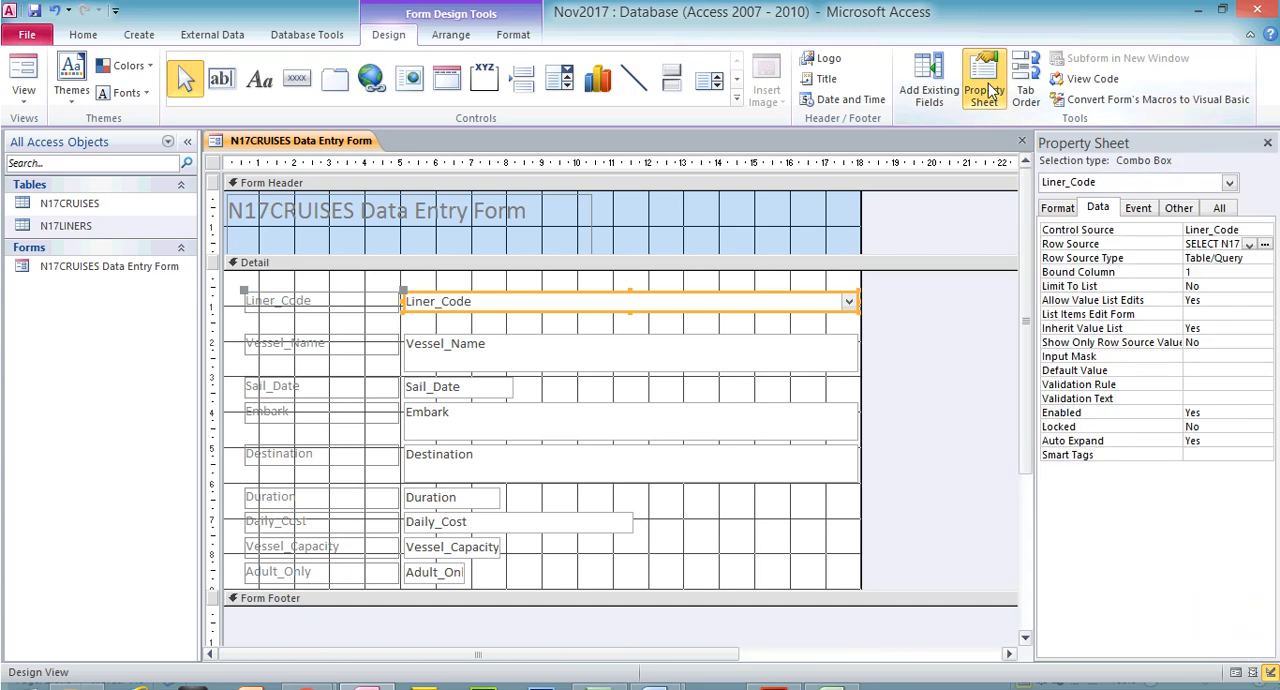
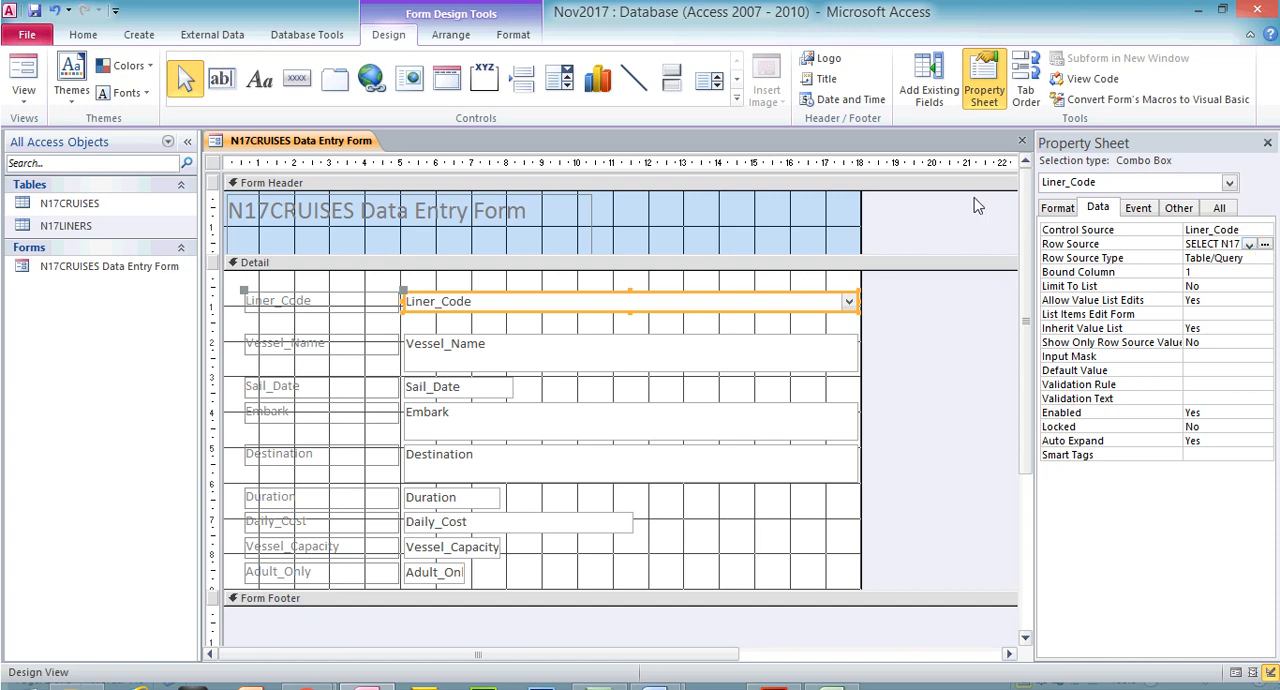
Display the form in Form View, check the Liner_Code drop-down list, and return to Design View
click(23, 78)
click(845, 246)
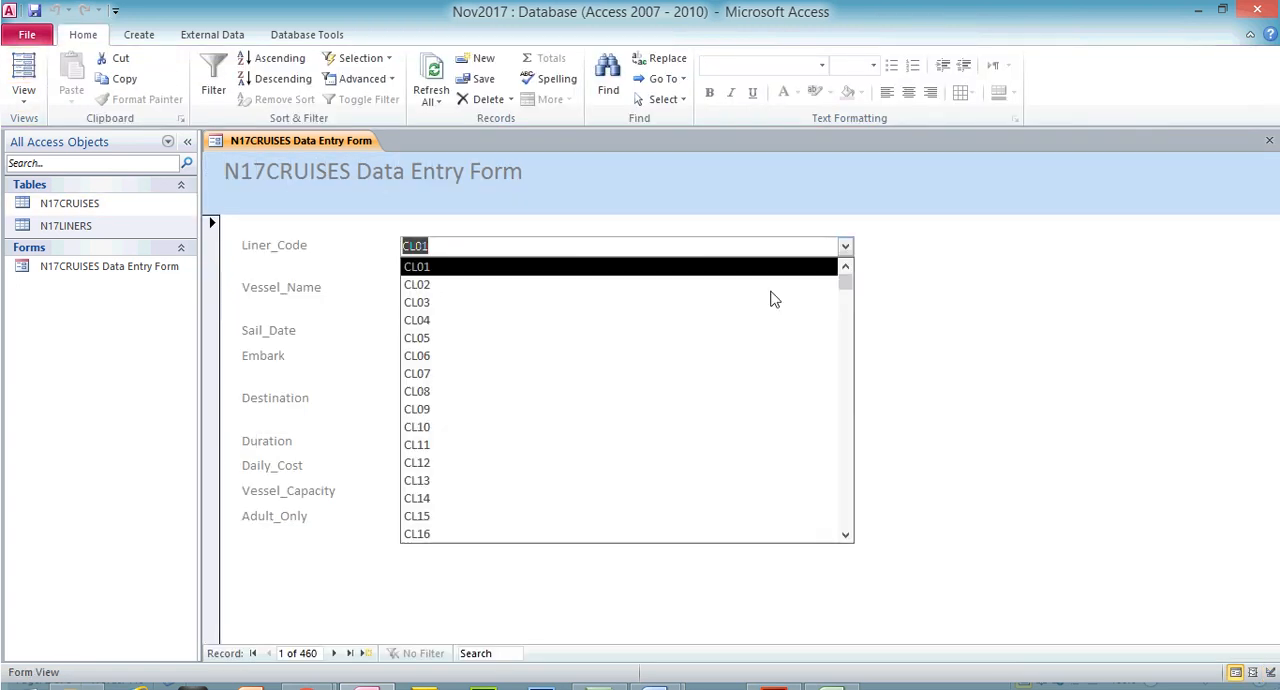
click(22, 95)
click(78, 215)
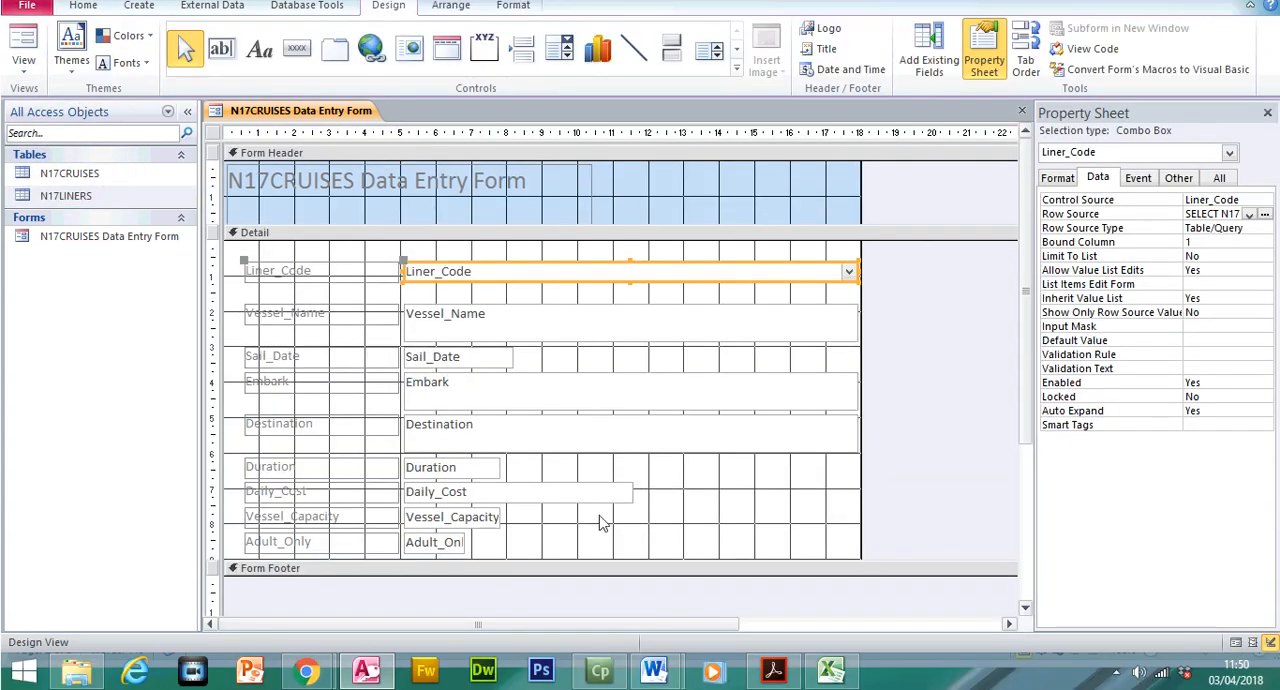
Select the EVIDENCE 6 instruction under question 21 in the Acrobat Reader exam paper, then return to the Access form
click(773, 670)
drag(372, 263, 615, 344)
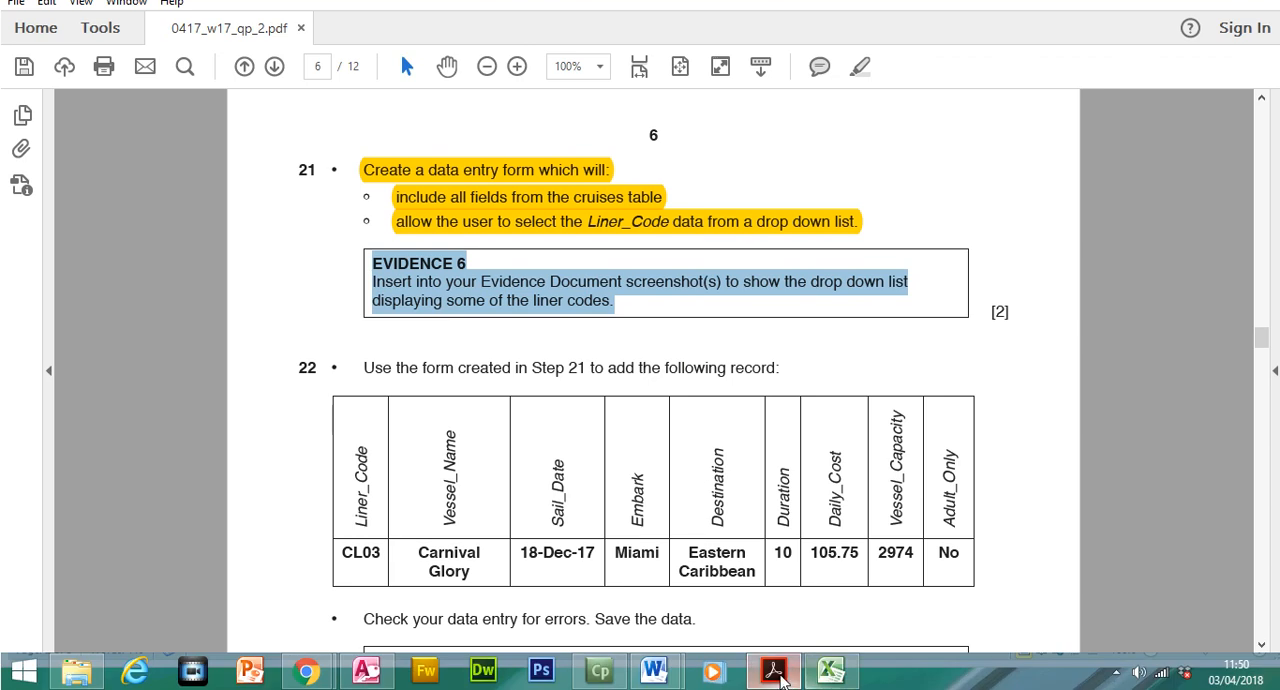
click(776, 678)
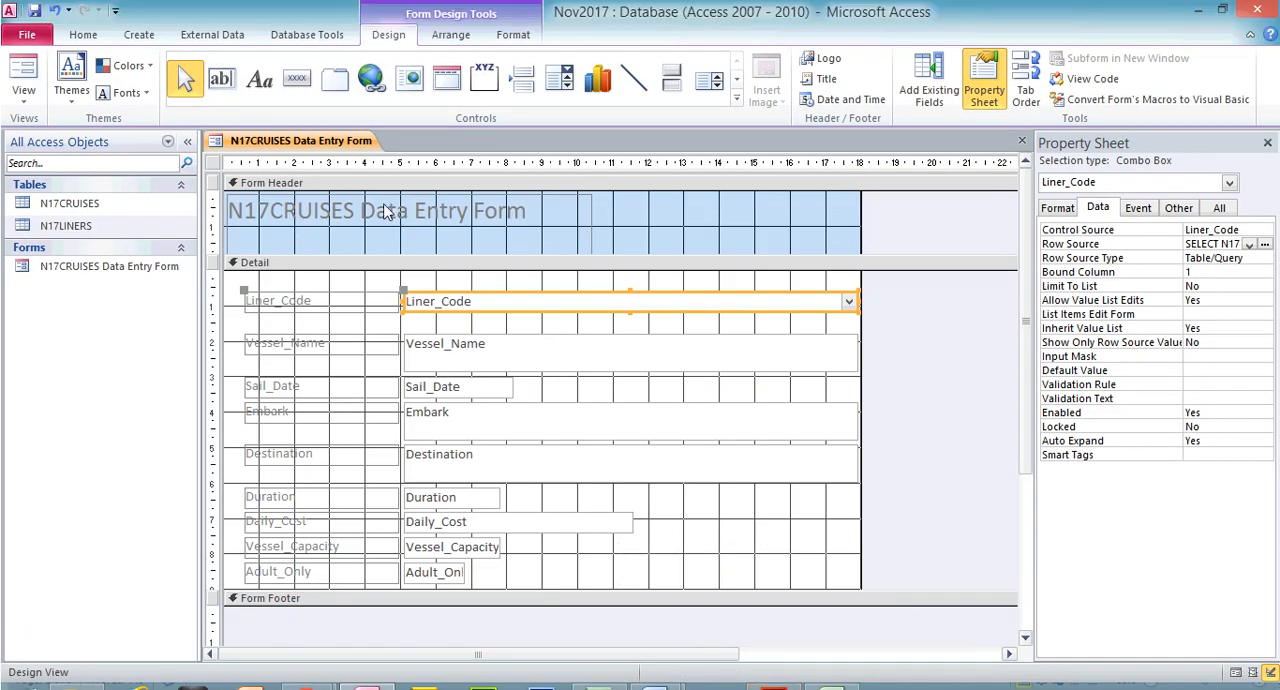
Narrow the Liner_Code combo box to about the 8 cm ruler mark and the Vessel_Name, Embark and Destination boxes to about 12 cm
drag(855, 300, 507, 318)
click(622, 338)
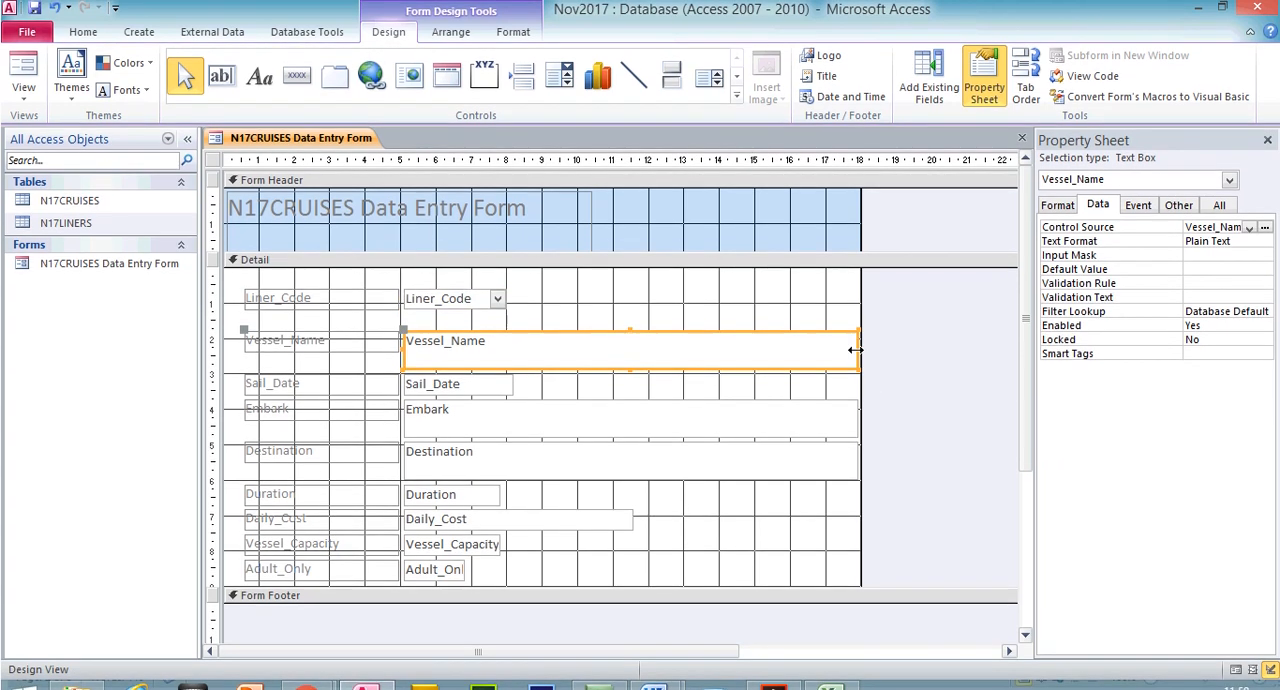
drag(855, 350, 650, 343)
click(735, 416)
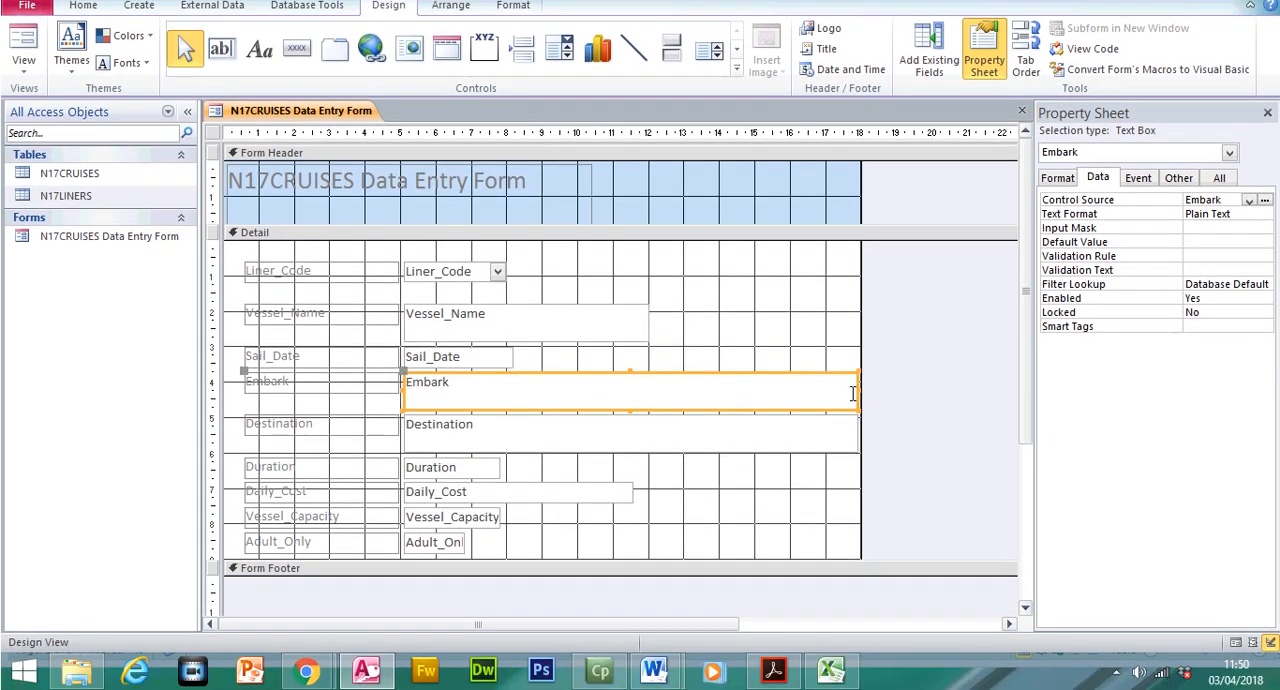
drag(858, 389, 646, 381)
click(774, 426)
drag(858, 433, 642, 436)
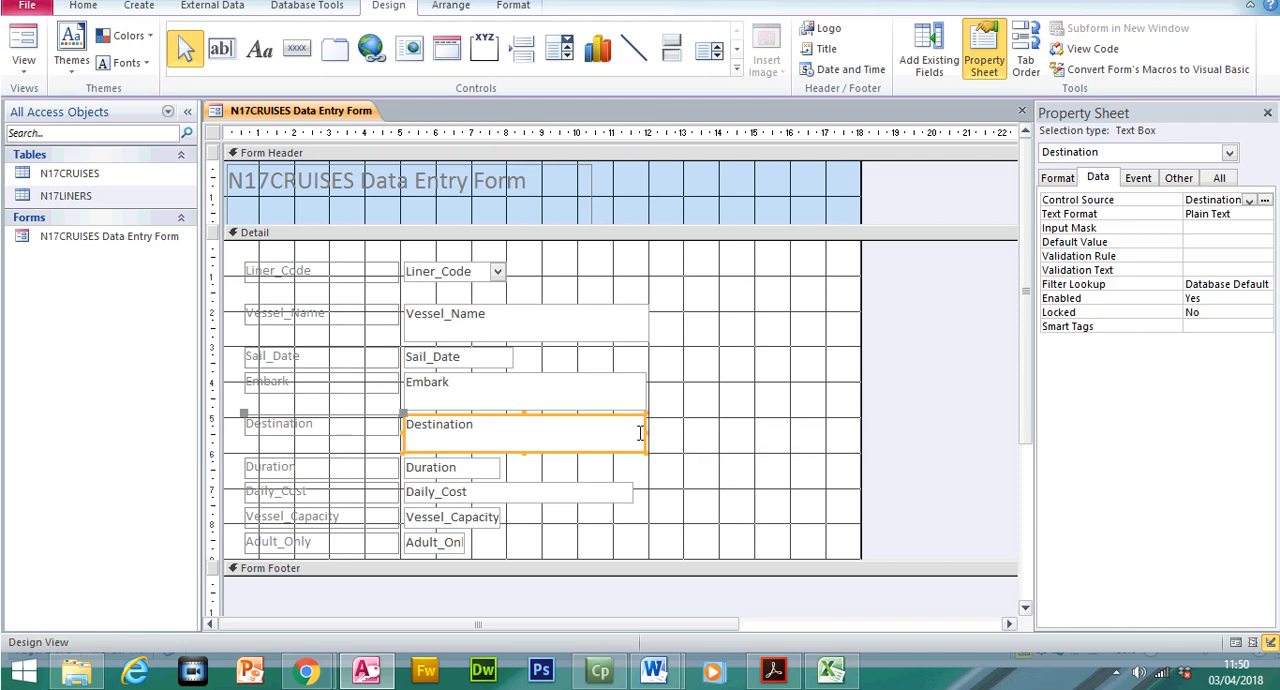
Page through several records in Form View to check how the data fits the resized boxes, and return to Design View
click(18, 50)
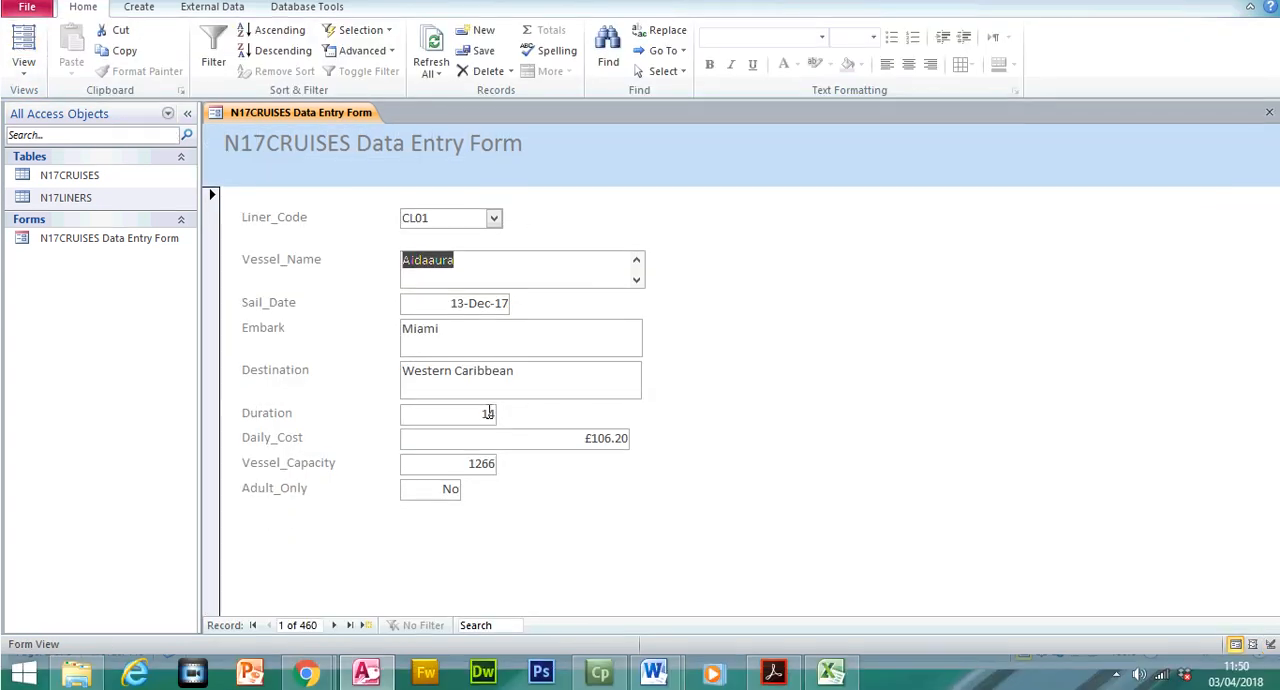
click(334, 654)
click(334, 623)
click(334, 623)
click(334, 623)
click(334, 623)
click(334, 623)
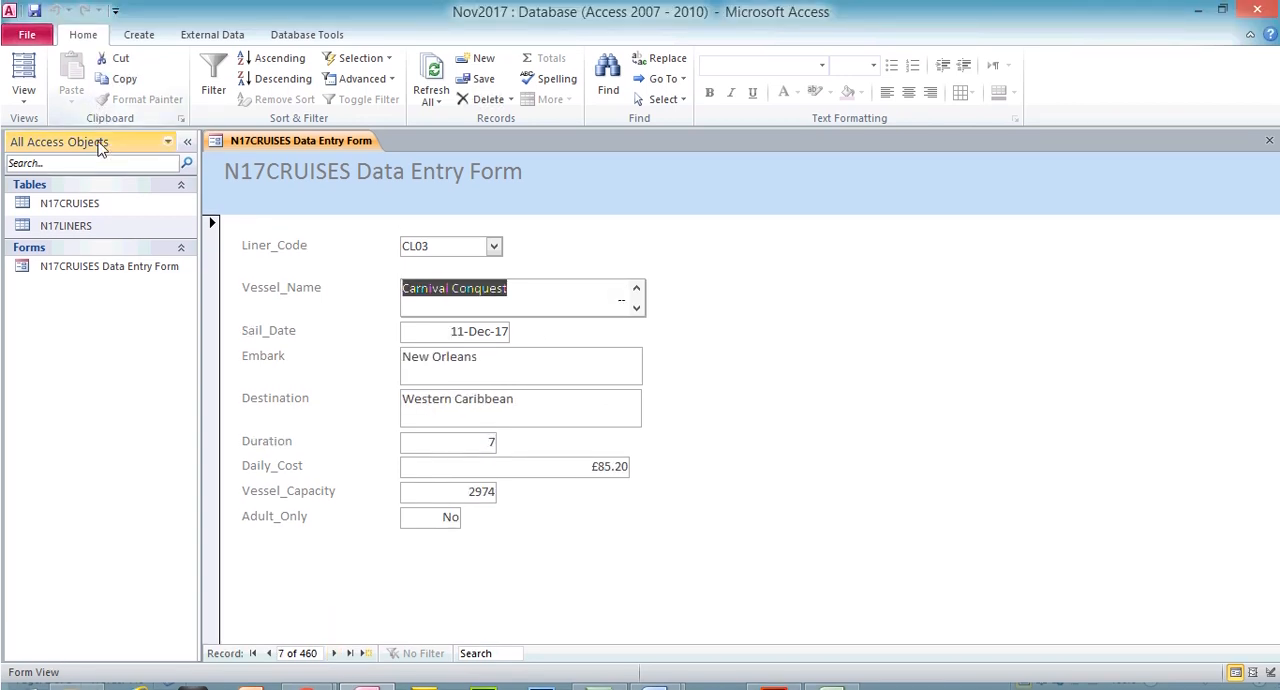
click(30, 98)
click(77, 215)
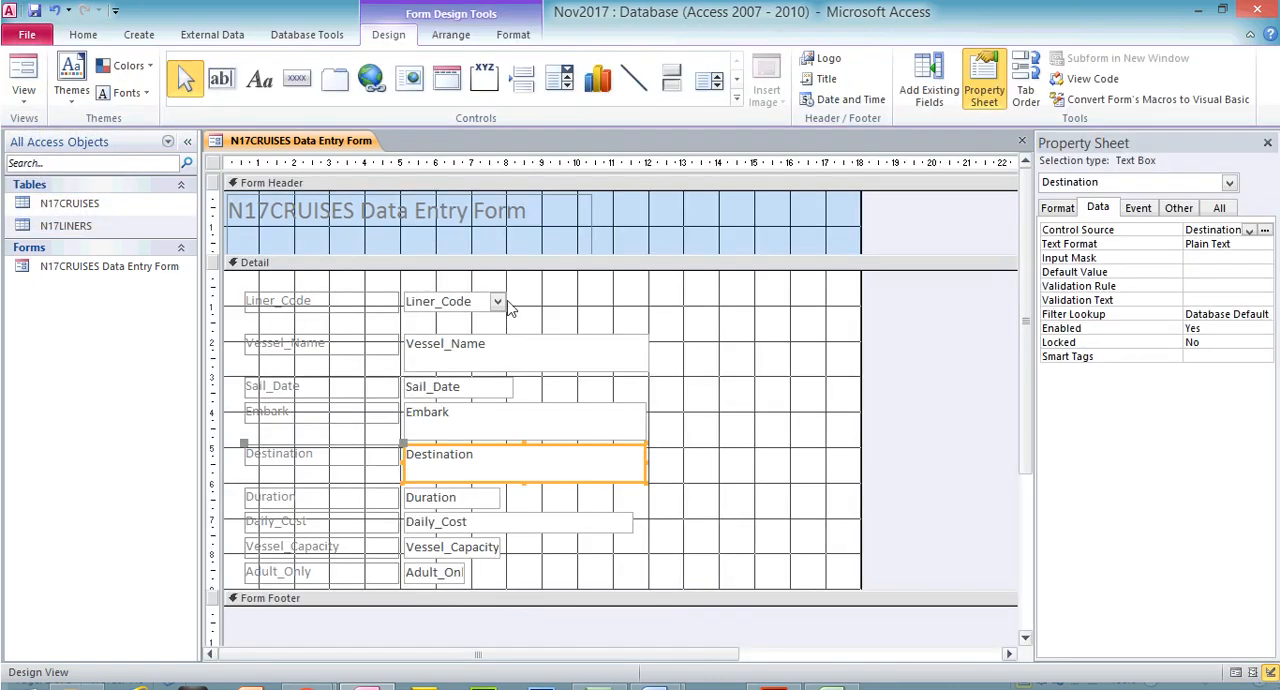
Narrow the Vessel_Name, Embark and Destination boxes to about the 10 cm ruler mark and Daily_Cost to the width of Duration
shift+click(631, 418)
shift+click(634, 353)
drag(649, 352, 575, 349)
click(577, 524)
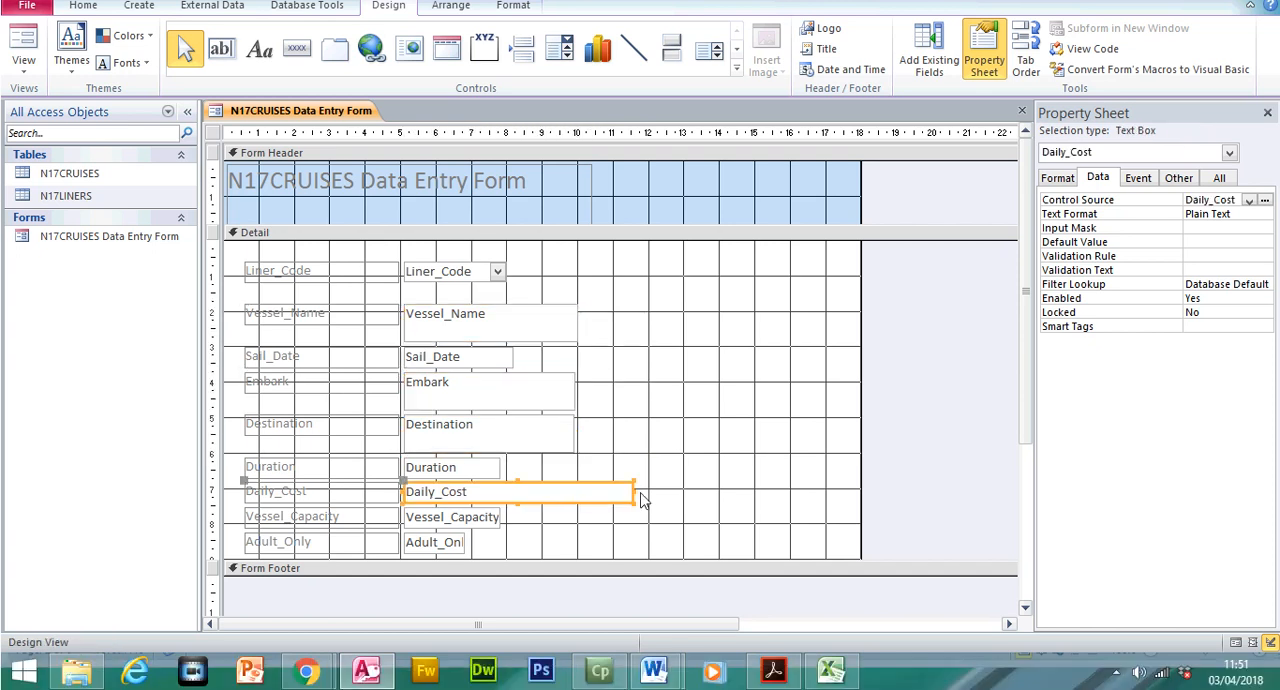
drag(632, 492, 497, 497)
Left-align the contents of all nine field controls, from Adult_Only up to Liner_Code, and display the form in Form View
click(450, 544)
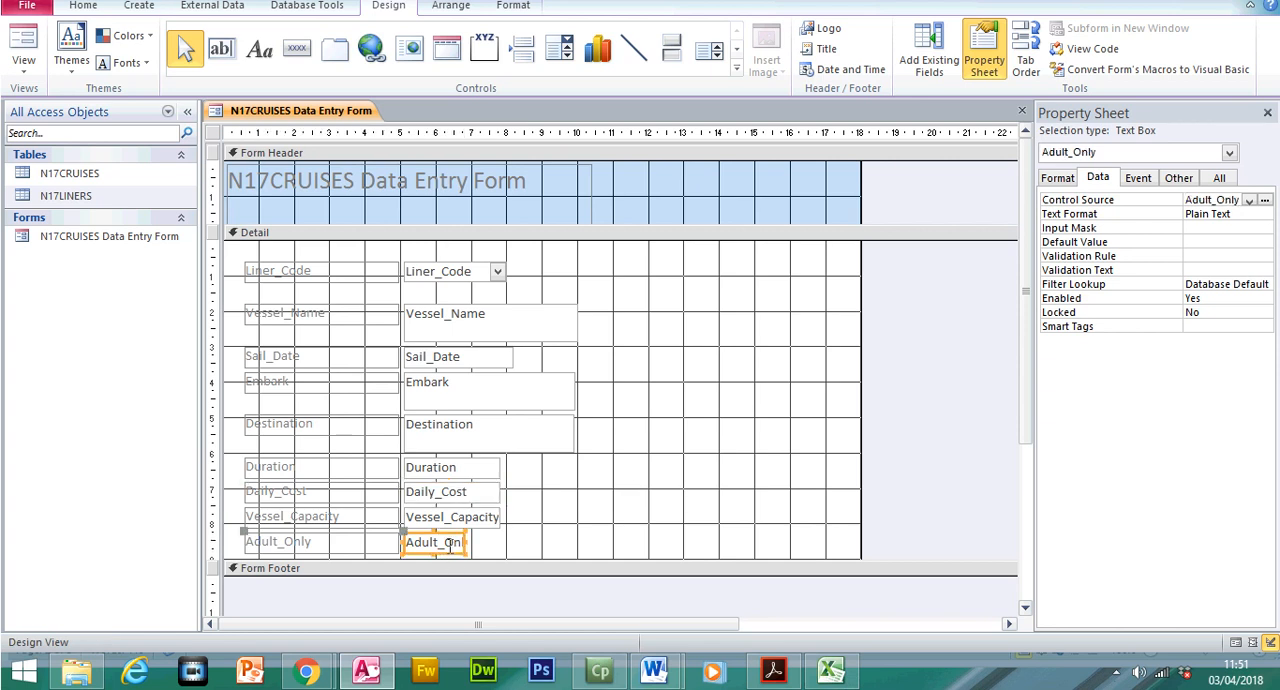
shift+click(454, 519)
shift+click(456, 492)
shift+click(456, 469)
shift+click(453, 436)
shift+click(448, 392)
shift+click(450, 366)
shift+click(447, 328)
shift+click(444, 283)
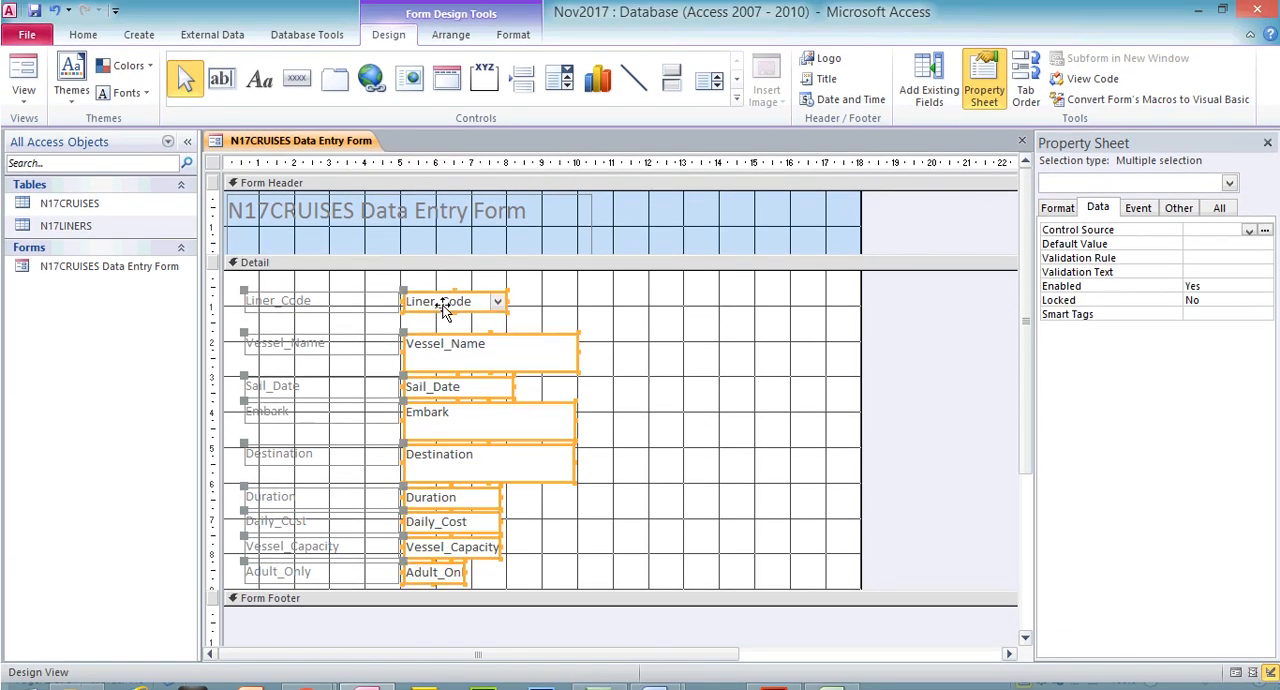
click(83, 17)
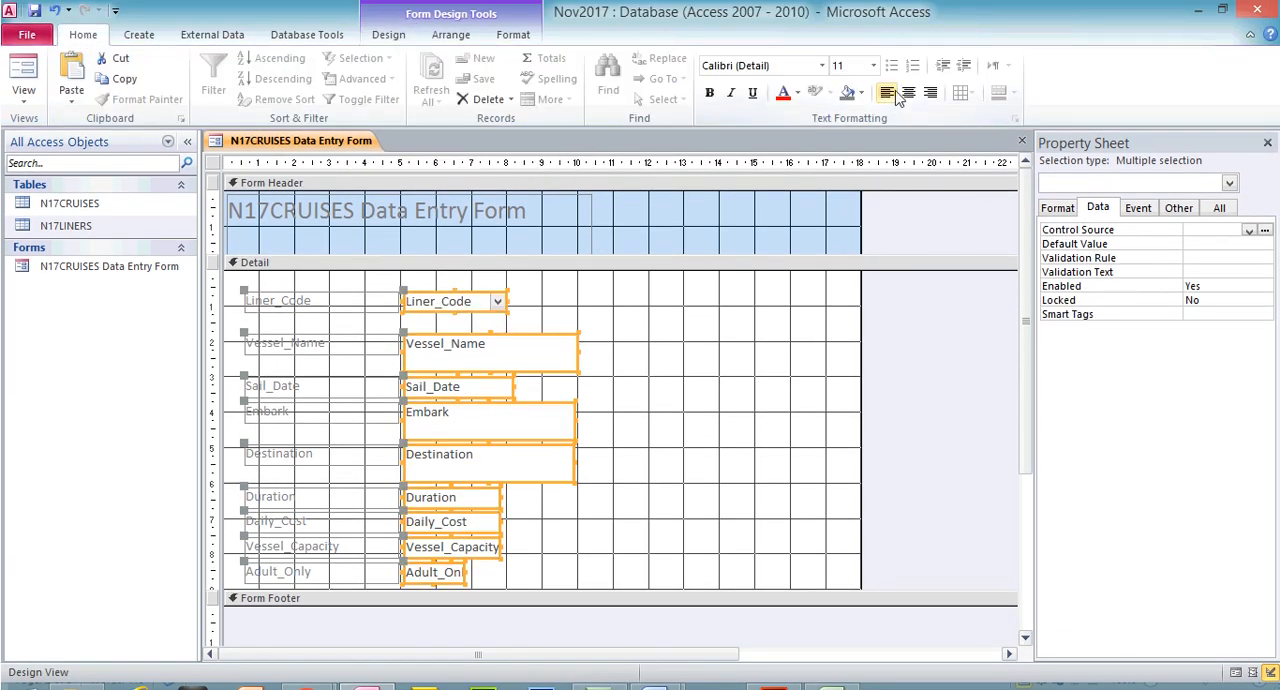
click(24, 75)
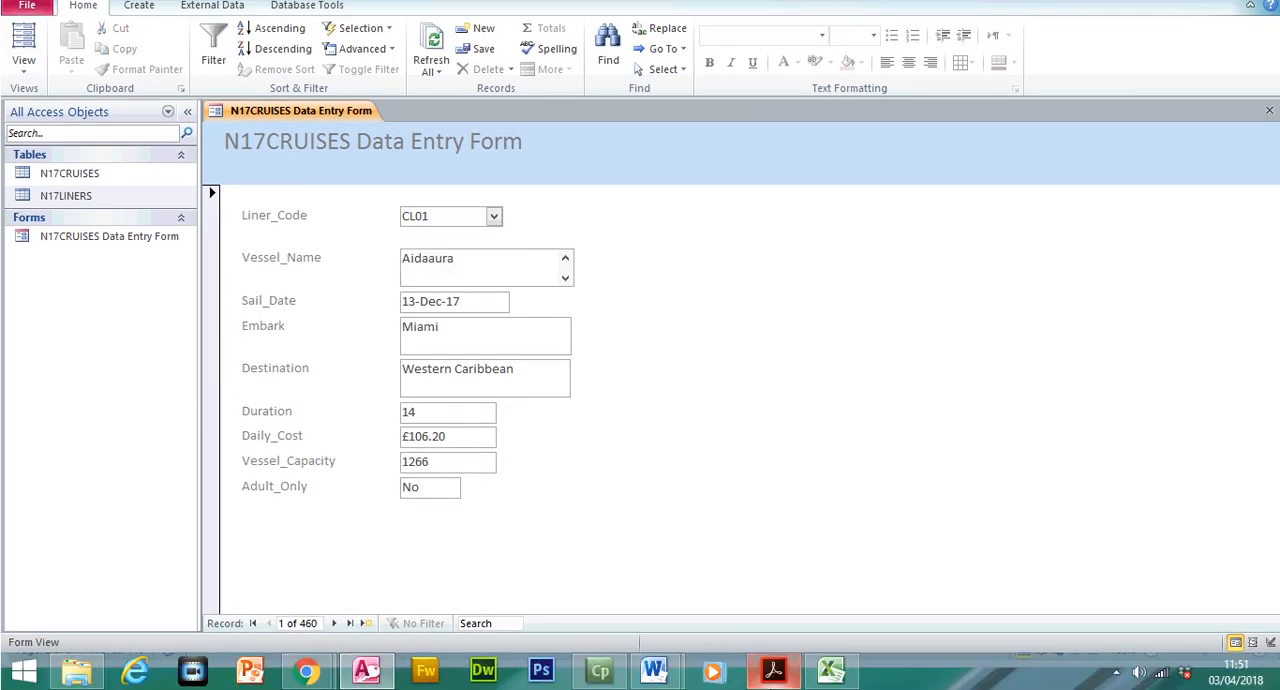
Highlight the selected EVIDENCE 6 instruction in the Acrobat Reader exam paper and return to the Access form
click(773, 670)
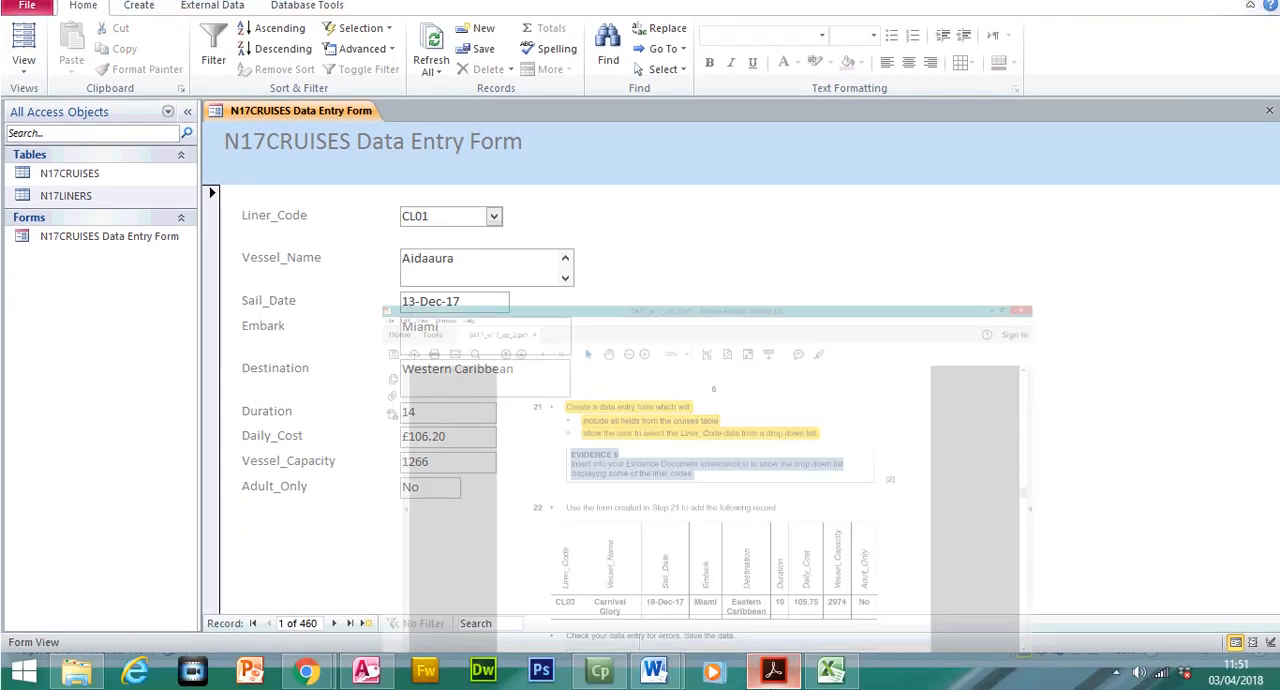
click(860, 68)
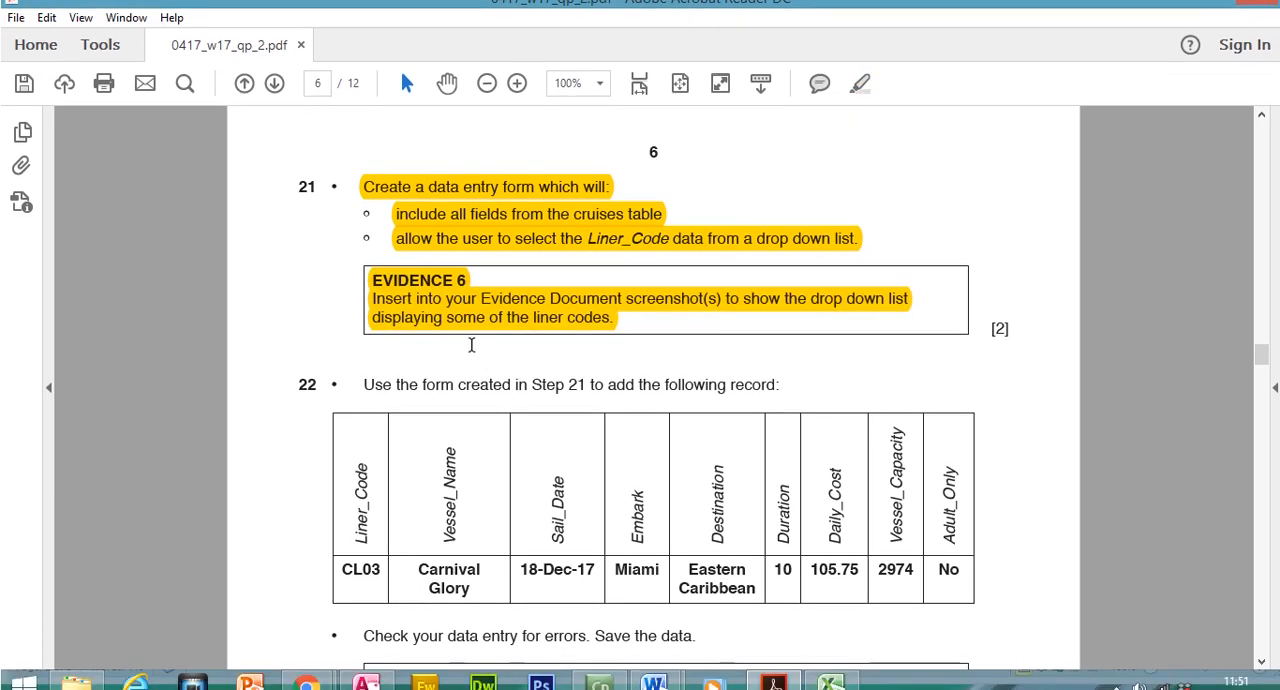
click(773, 684)
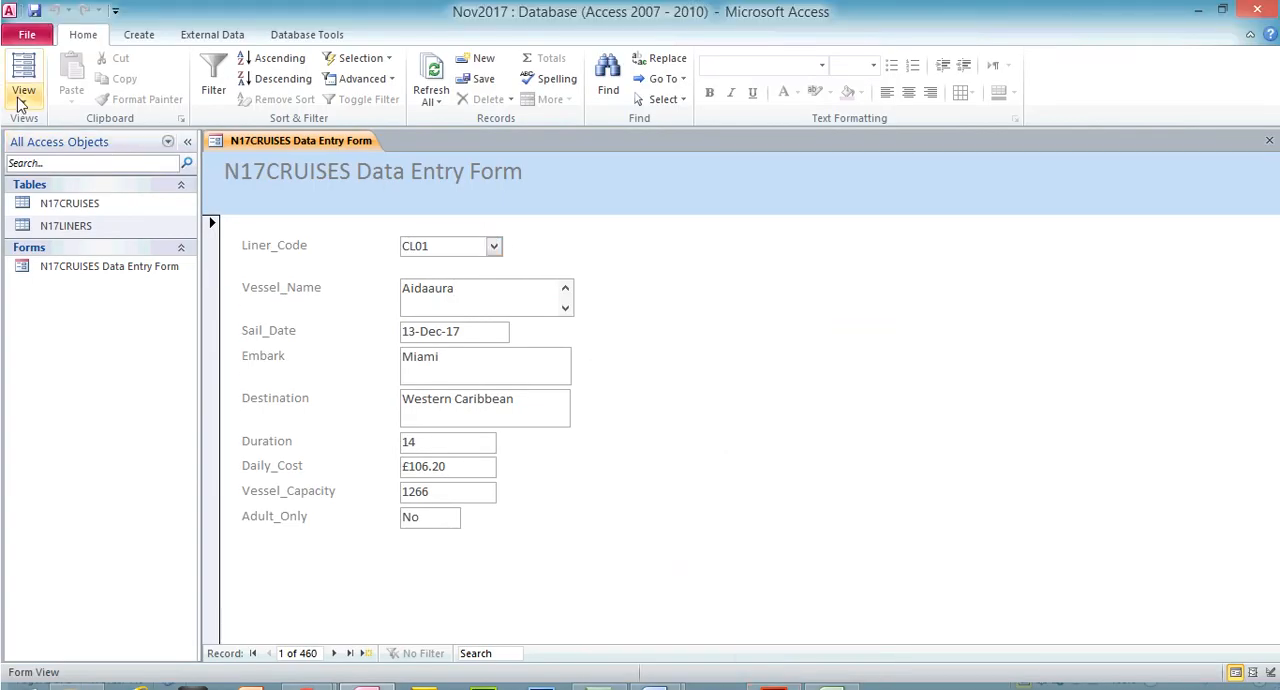
Expand the form's Liner_Code drop-down list and capture the screen showing the liner codes
click(23, 62)
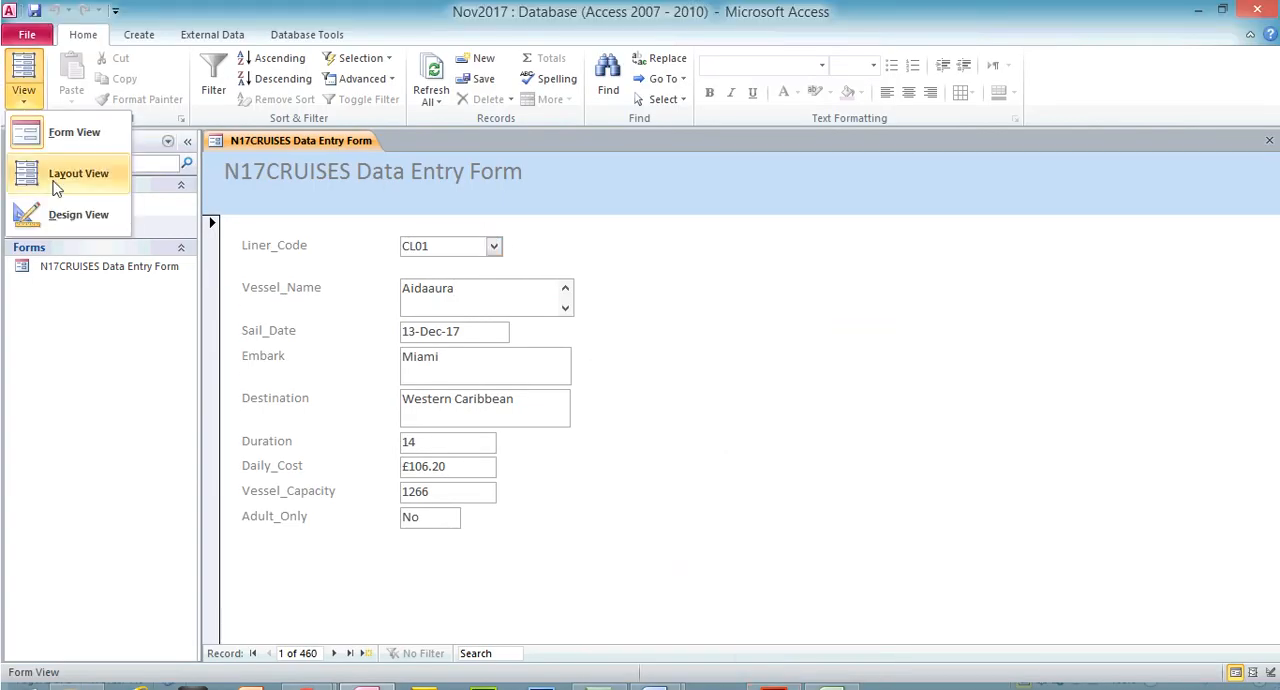
click(495, 250)
click(495, 250)
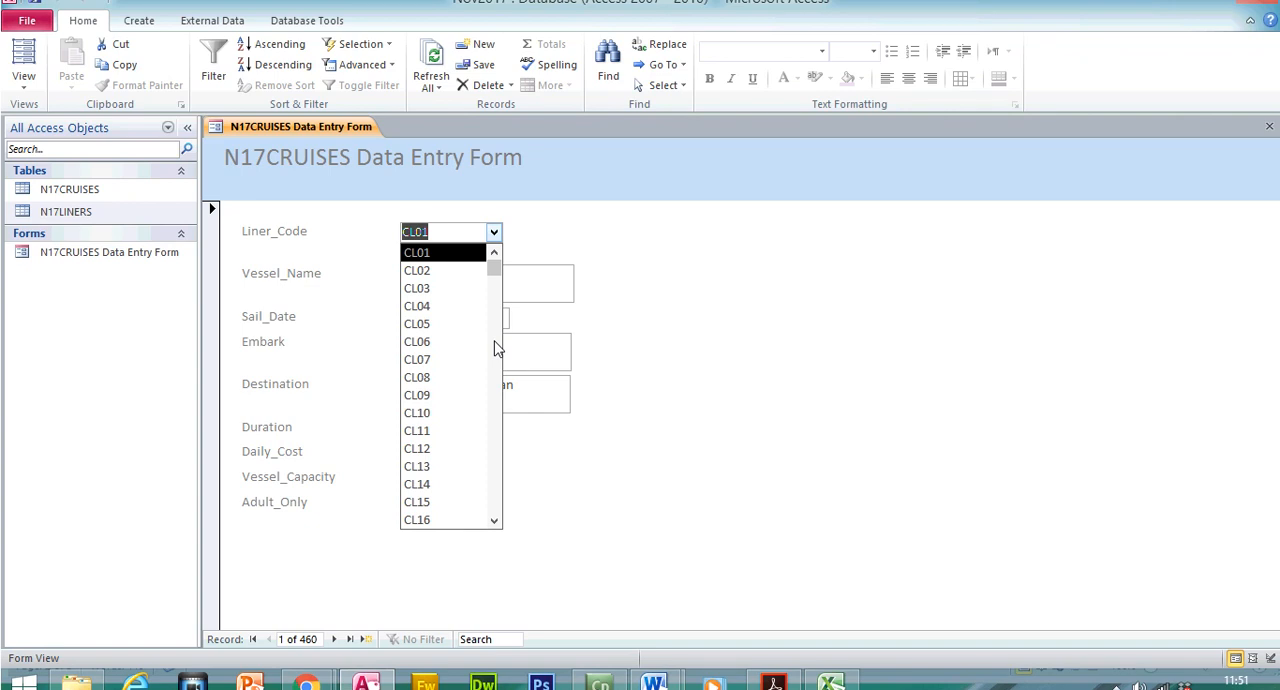
Recheck question 21 in the exam paper and locate the Step 21 – EVIDENCE 6 heading in the Word evidence document
click(775, 684)
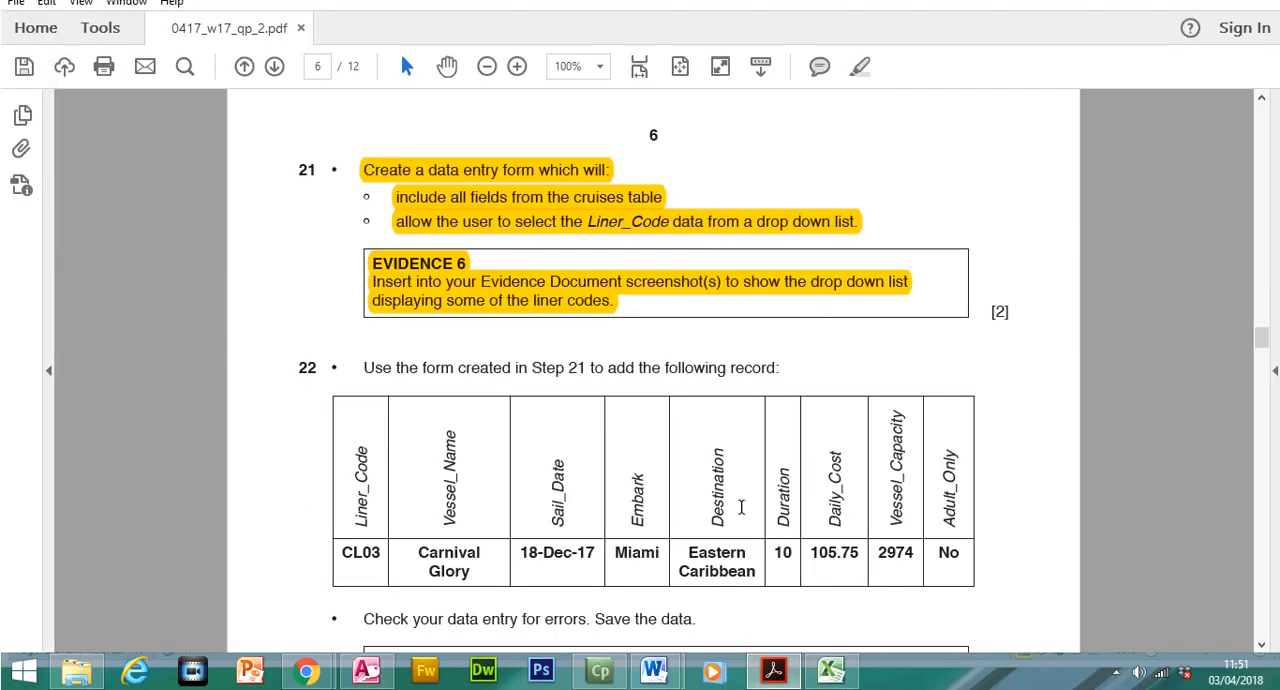
click(773, 670)
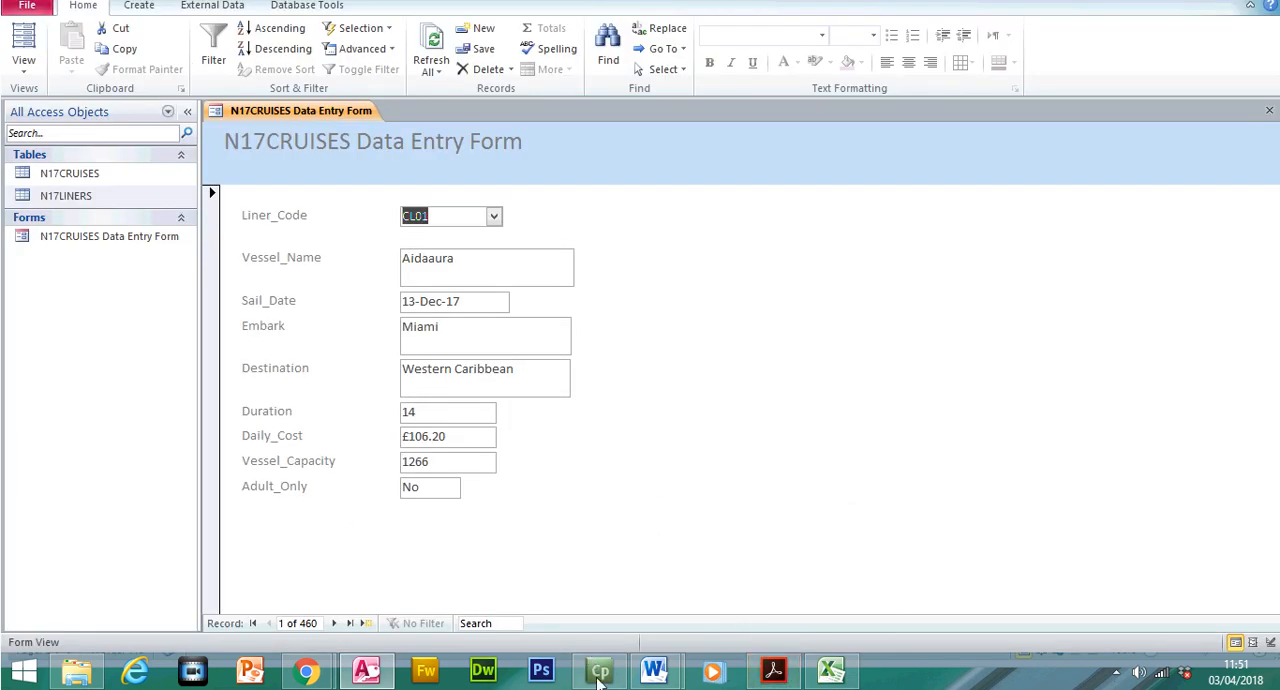
mouse_move(654, 670)
click(640, 624)
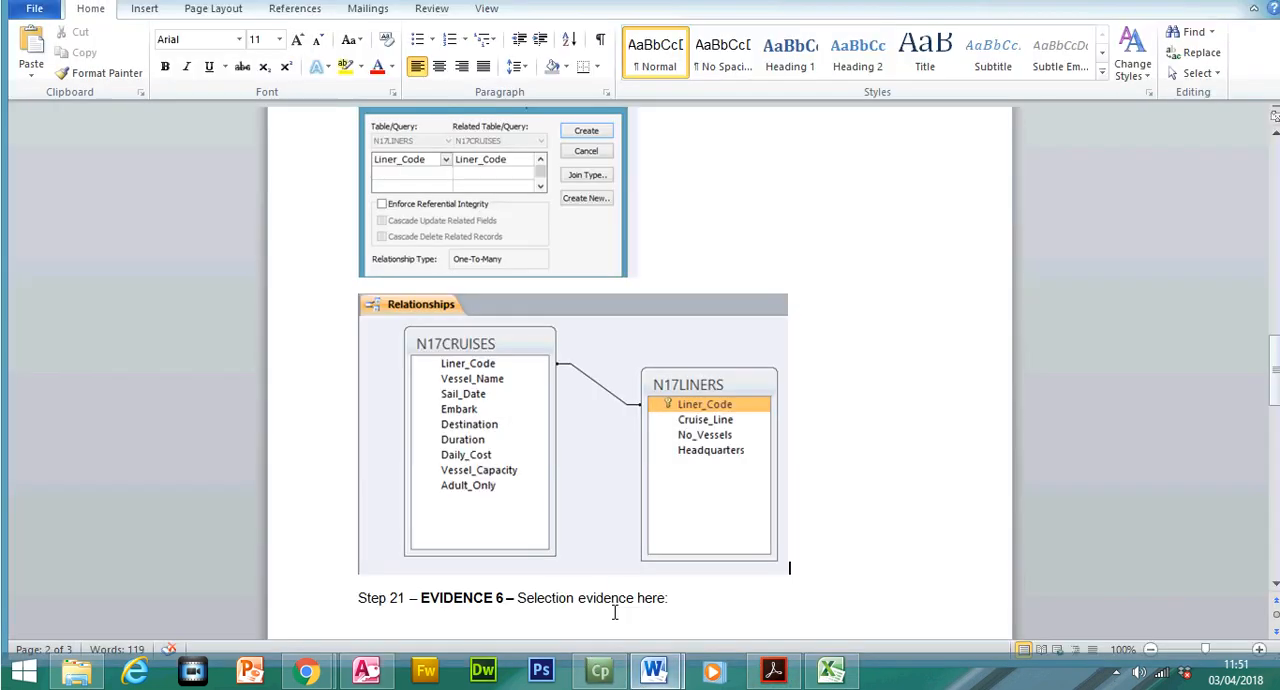
drag(1276, 404, 1276, 434)
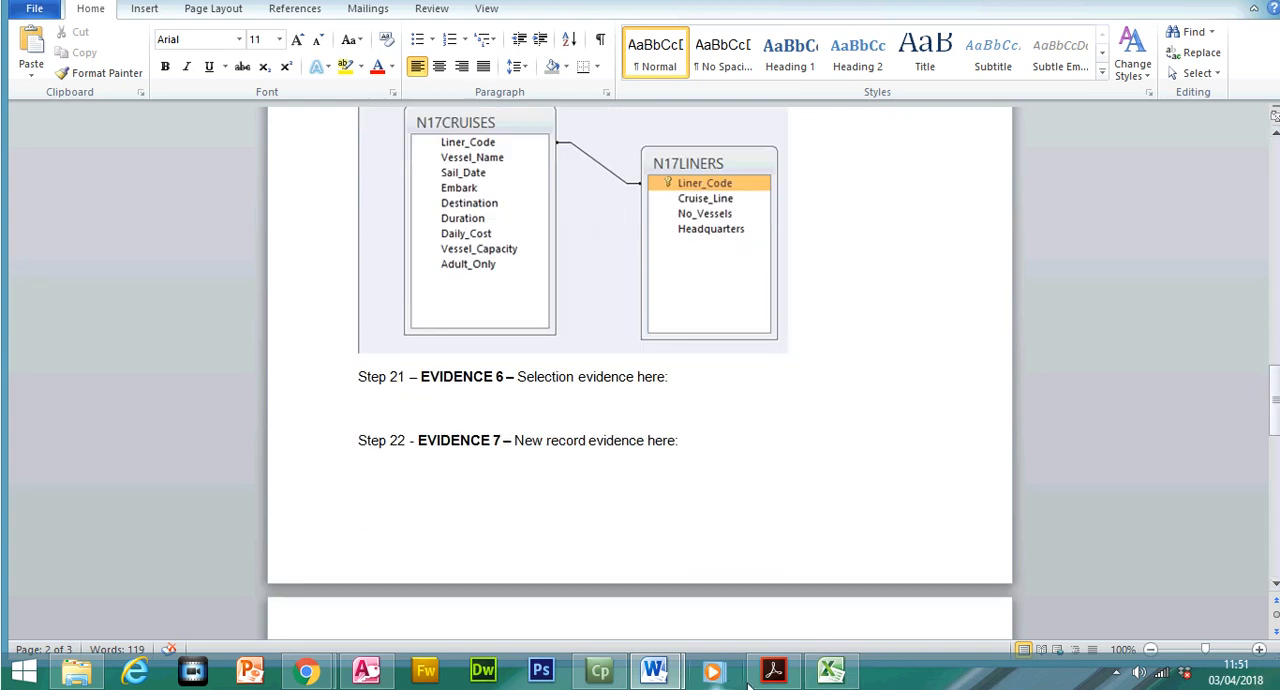
click(787, 678)
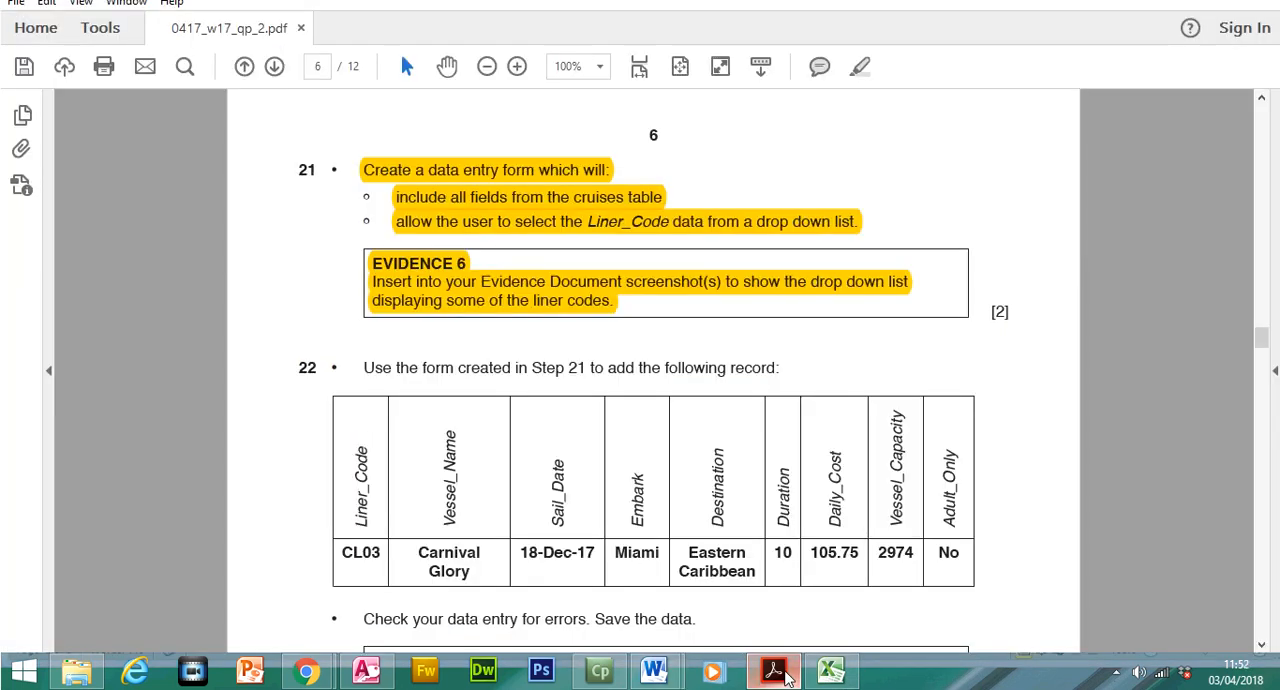
click(785, 678)
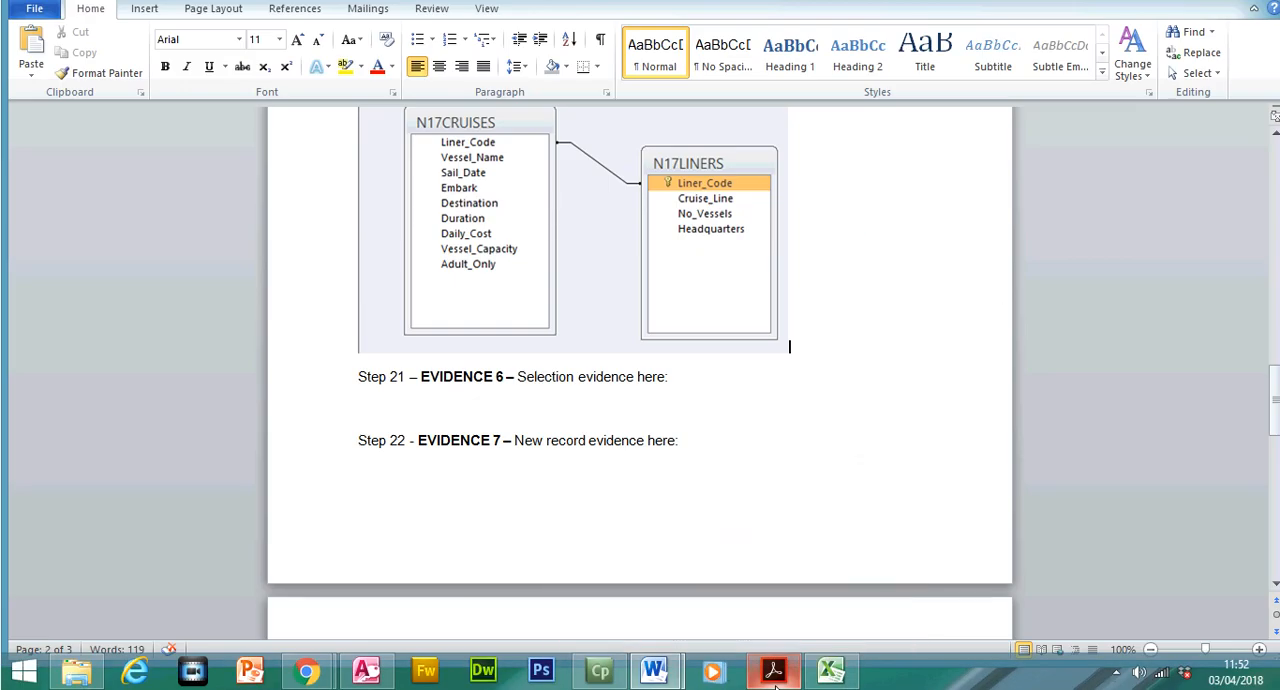
mouse_move(1274, 414)
mouse_down()
mouse_move(1275, 303)
mouse_move(1275, 425)
mouse_move(1276, 395)
mouse_up()
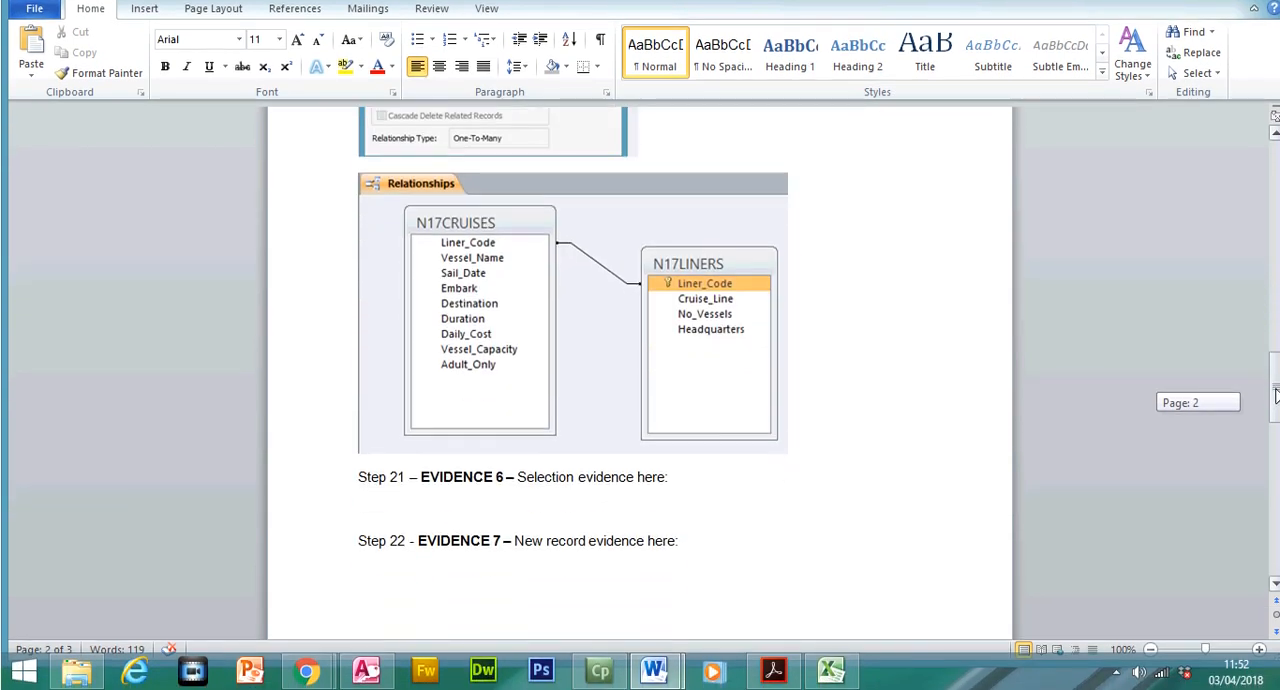
click(810, 455)
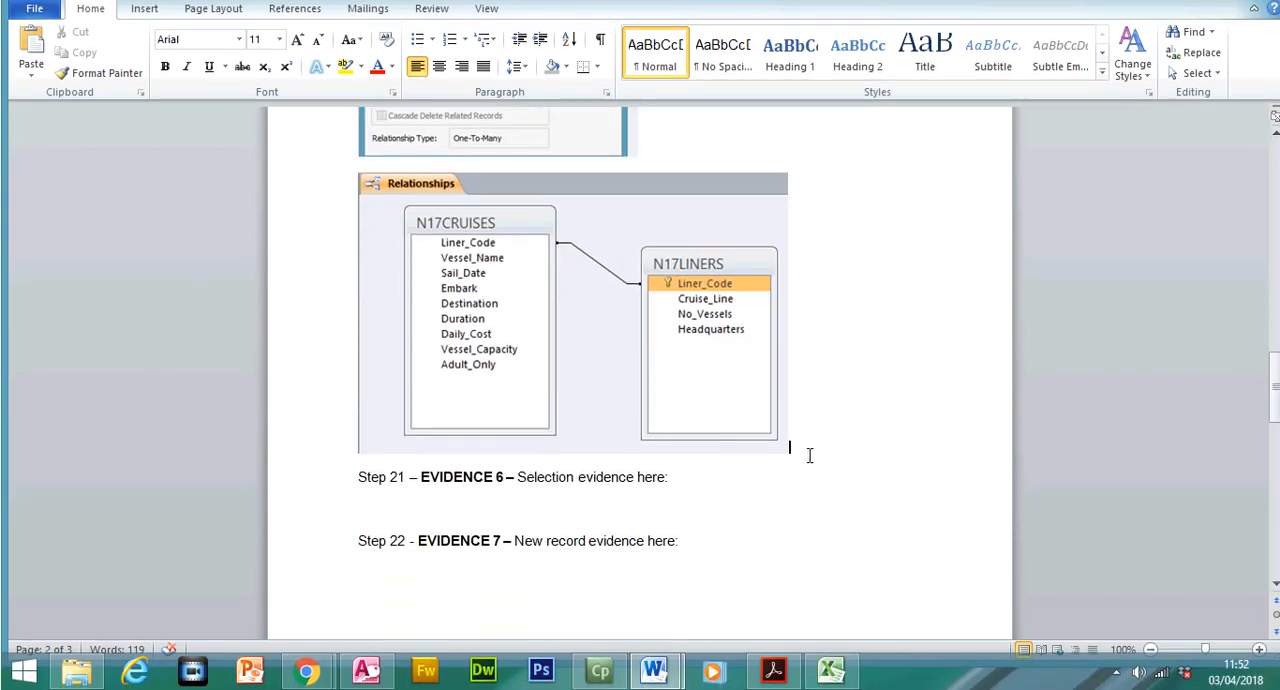
Insert a page break before the Step 21 – EVIDENCE 6 heading and paste the captured screenshot on a new line below it
click(355, 477)
key(ctrl+Return)
drag(1275, 415, 1275, 481)
click(692, 227)
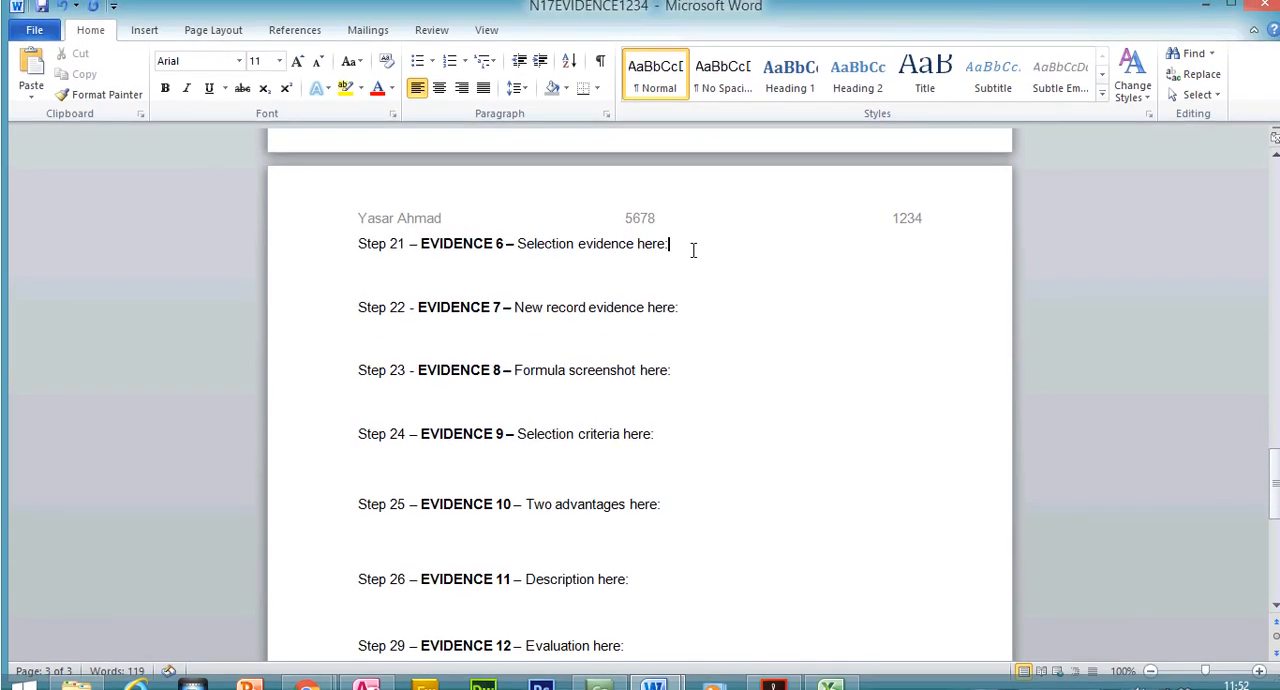
key(Return)
key(ctrl+v)
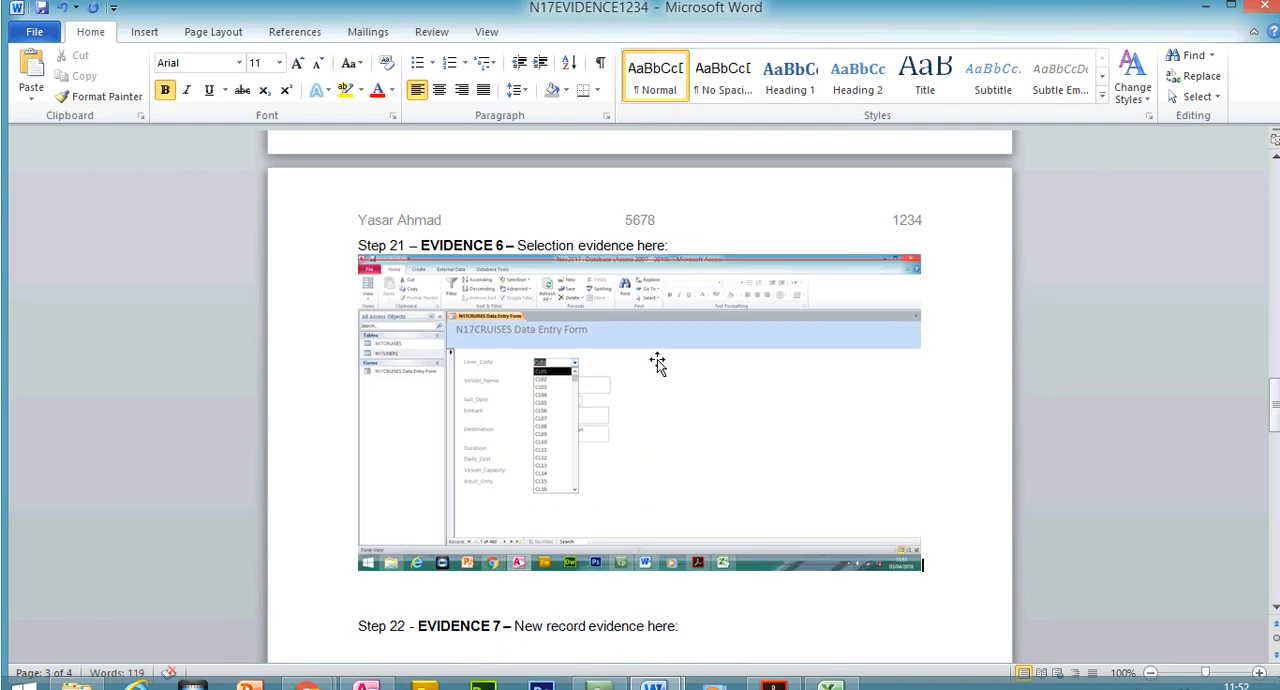
Crop the pasted screenshot to the form's title, fields and Liner_Code drop-down list, then enlarge the cropped picture
click(654, 365)
click(1128, 80)
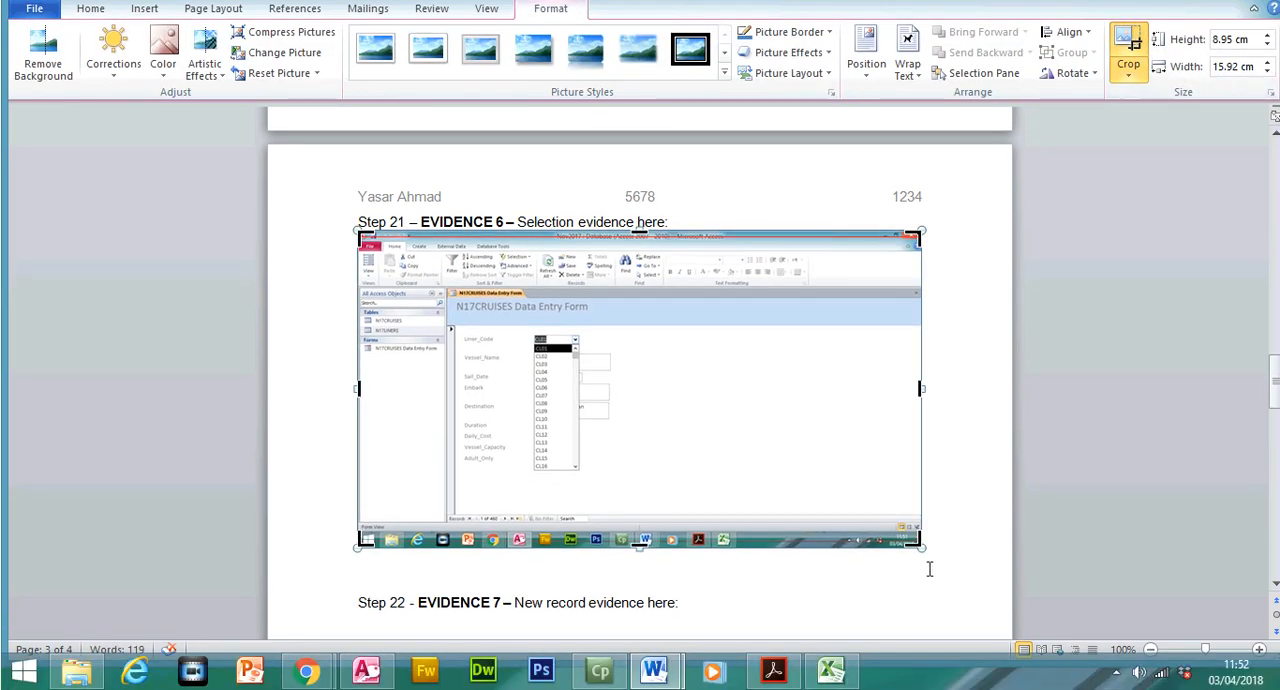
drag(920, 546, 612, 477)
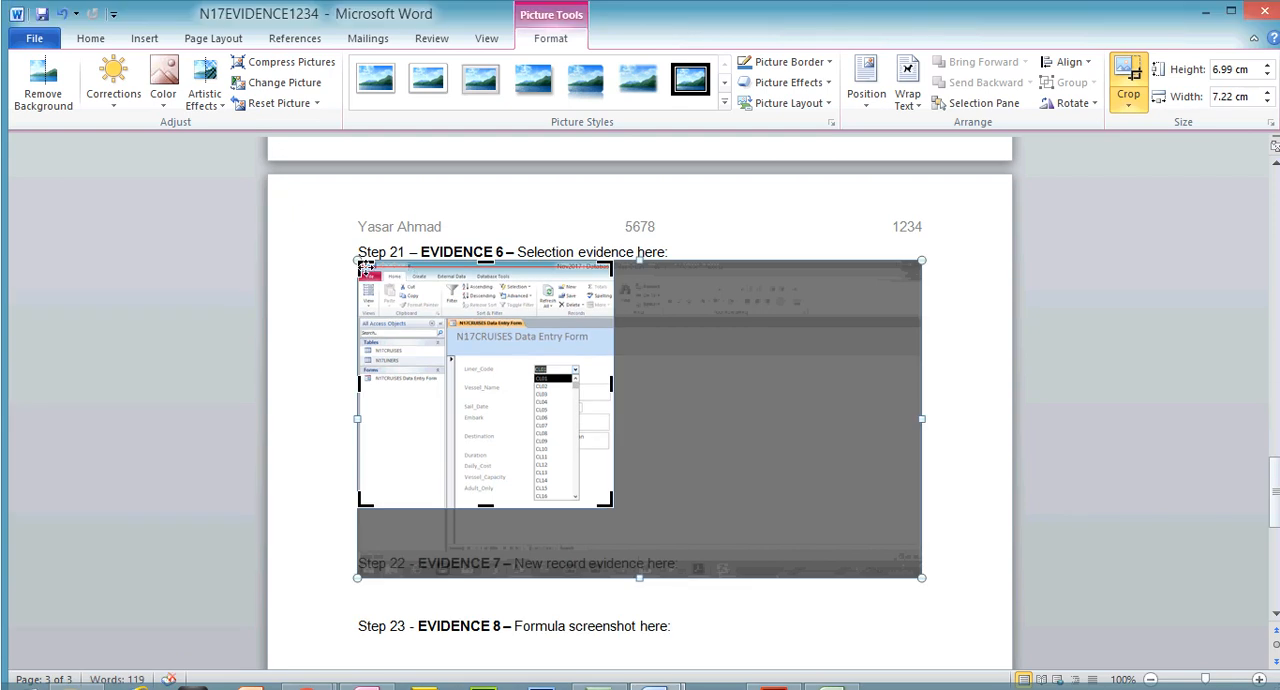
drag(358, 262, 450, 328)
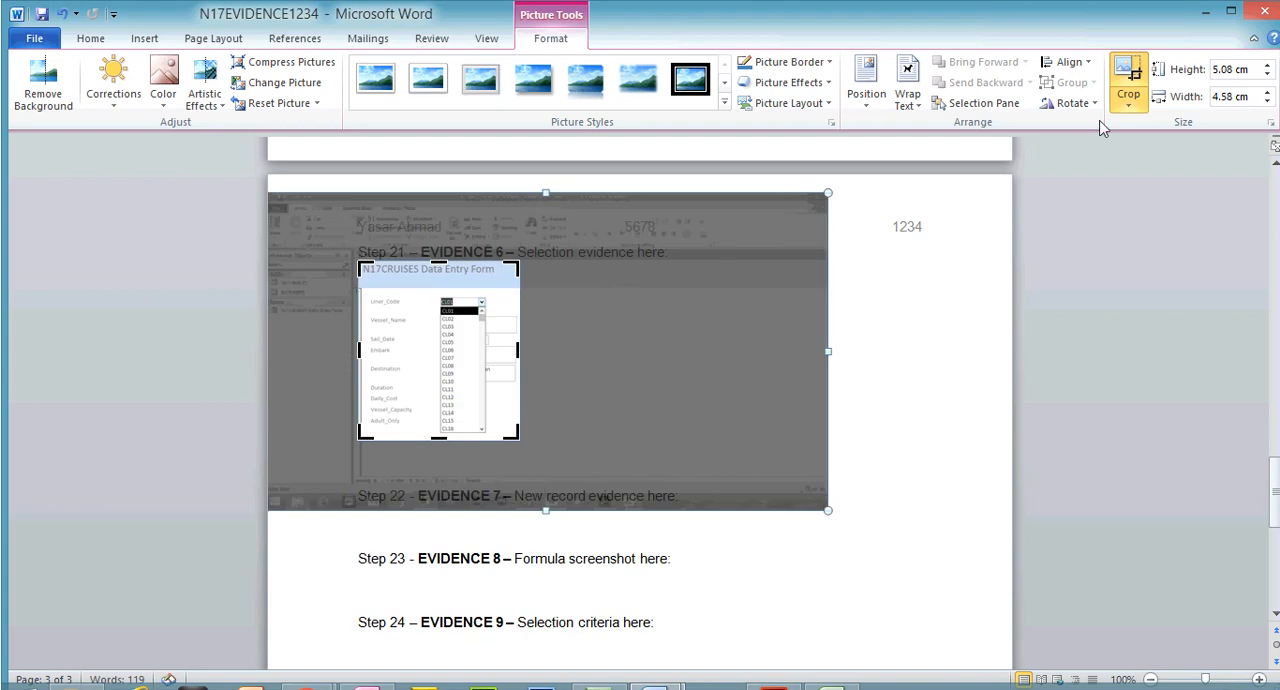
click(1128, 85)
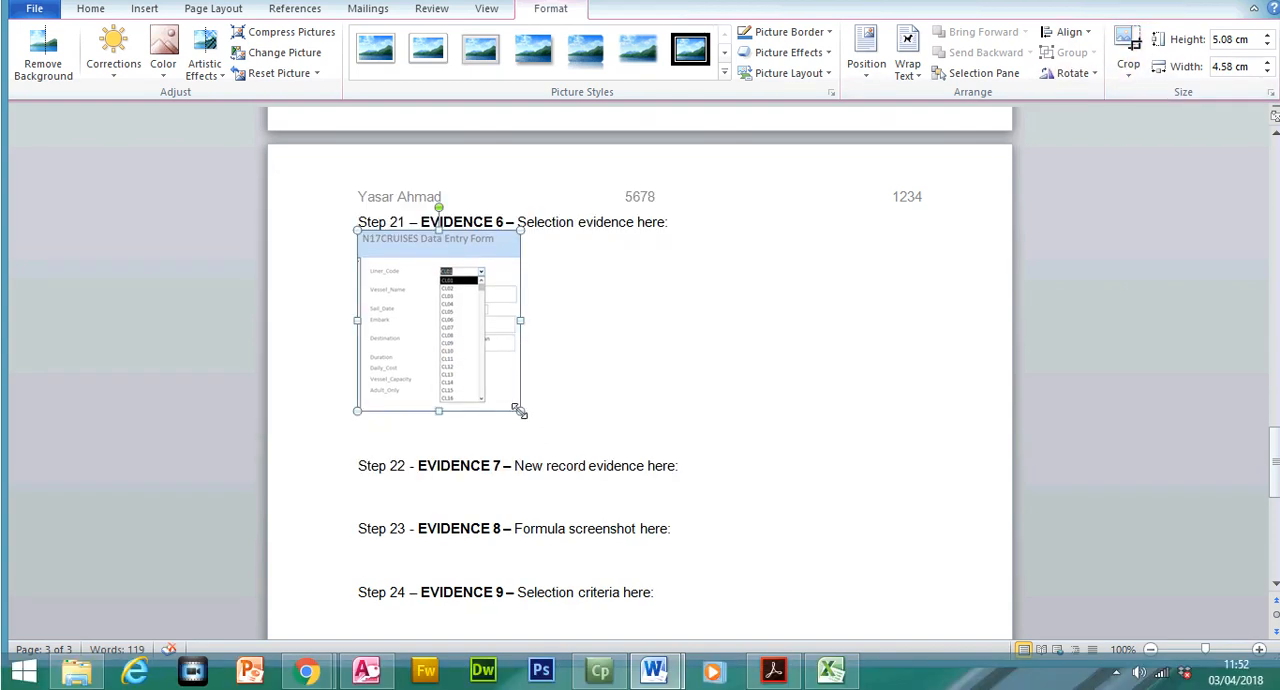
drag(518, 411, 752, 524)
click(836, 490)
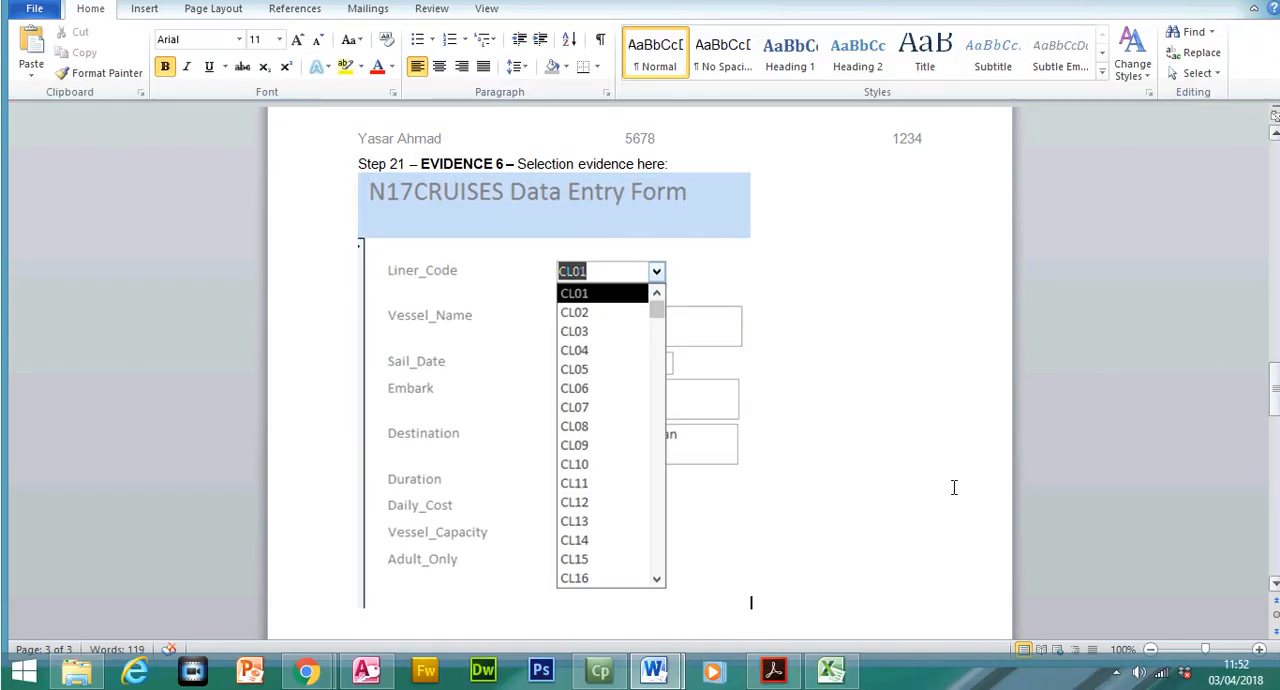
Switch to the Acrobat Reader exam paper and highlight question 22's instruction to add the following record using the form
click(778, 674)
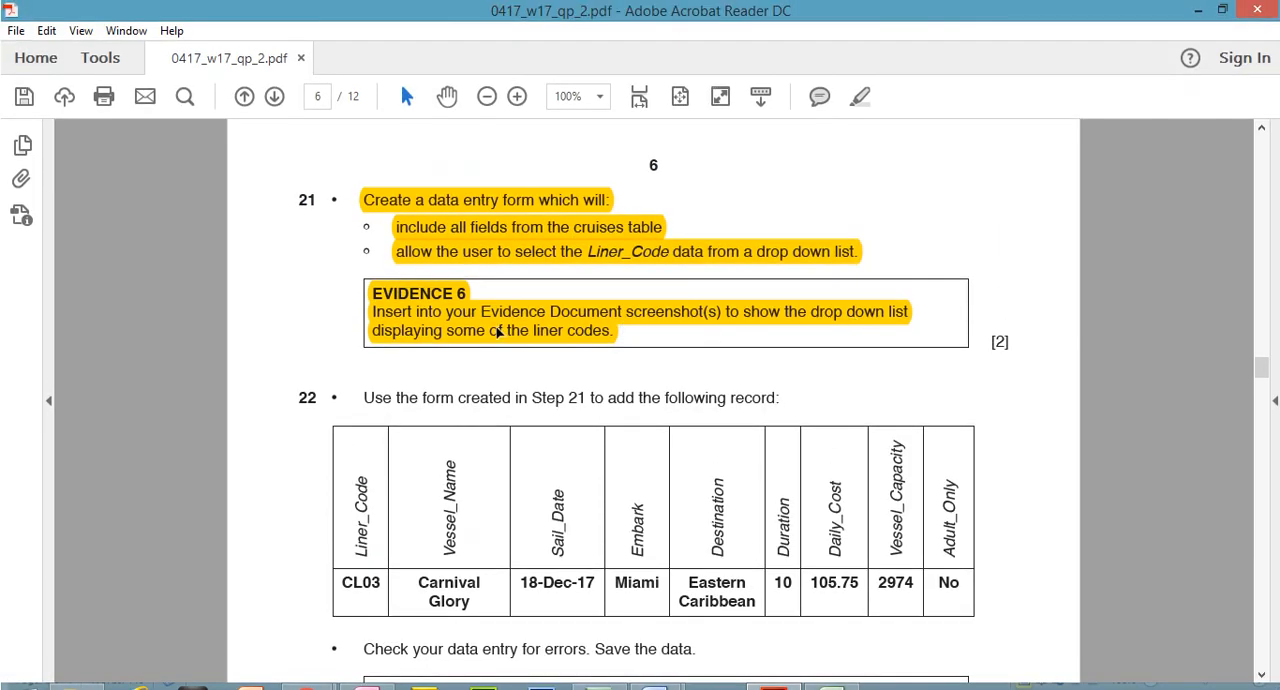
mouse_move(1262, 366)
mouse_down()
mouse_move(1265, 378)
mouse_move(1265, 364)
mouse_up()
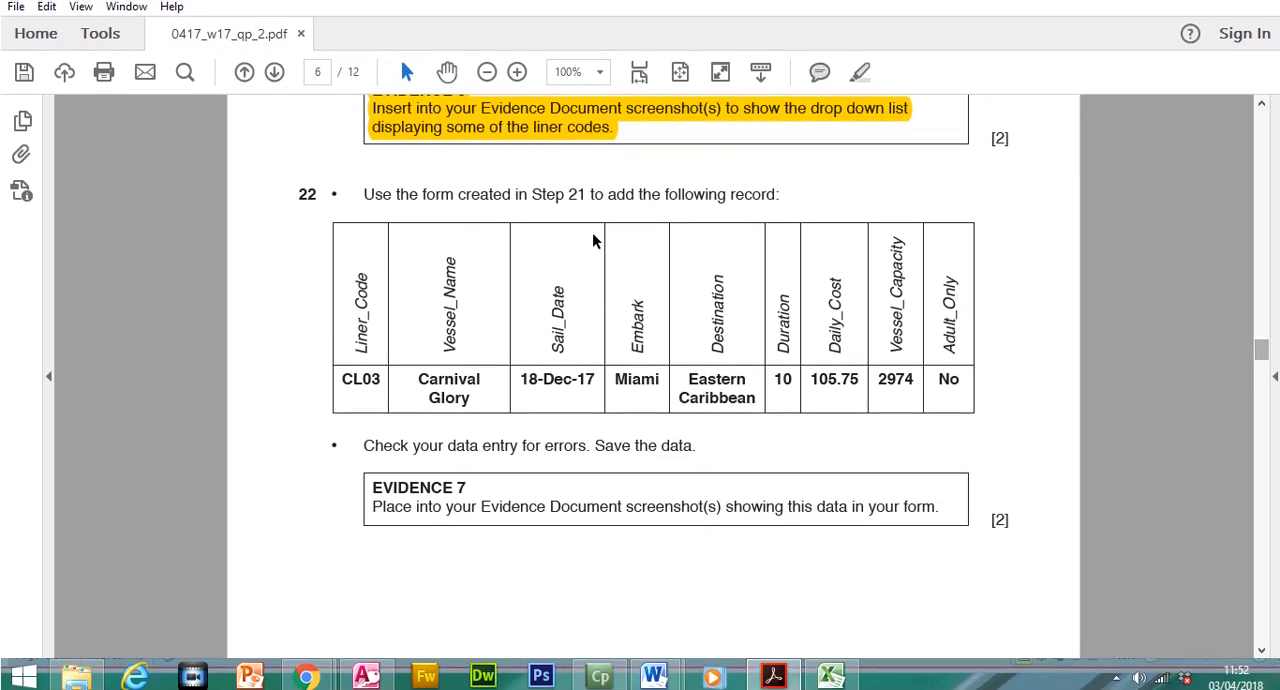
drag(352, 212, 778, 210)
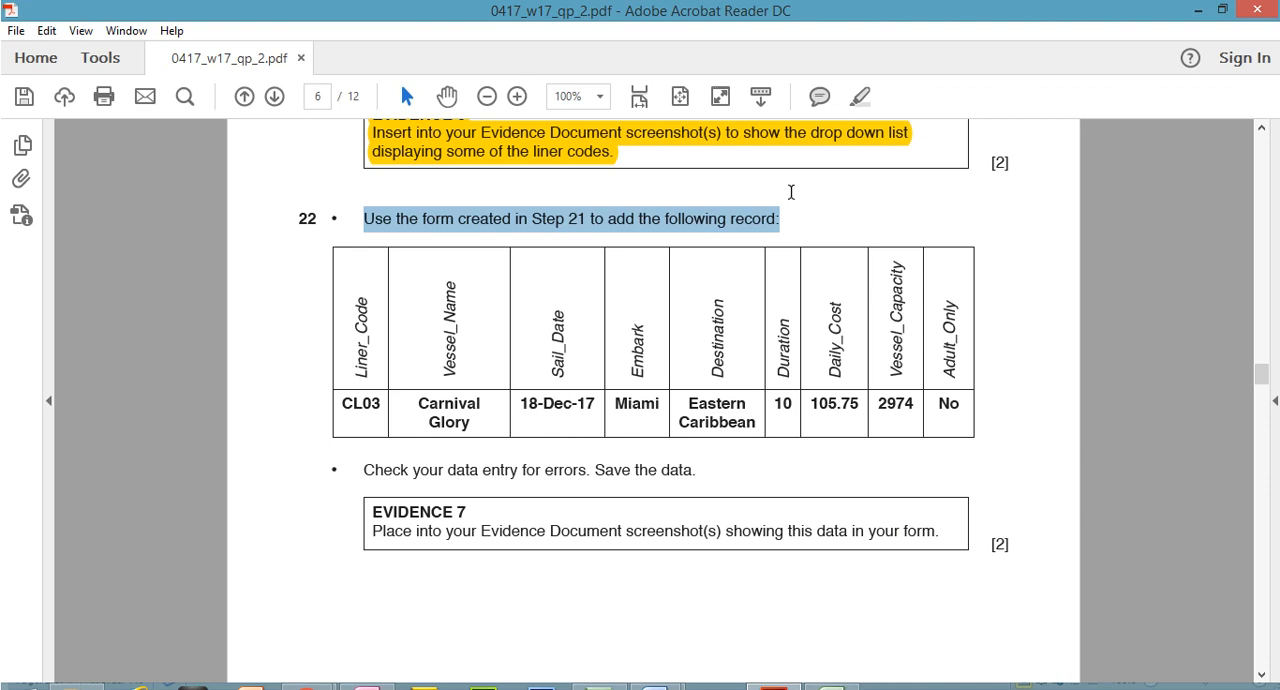
click(859, 96)
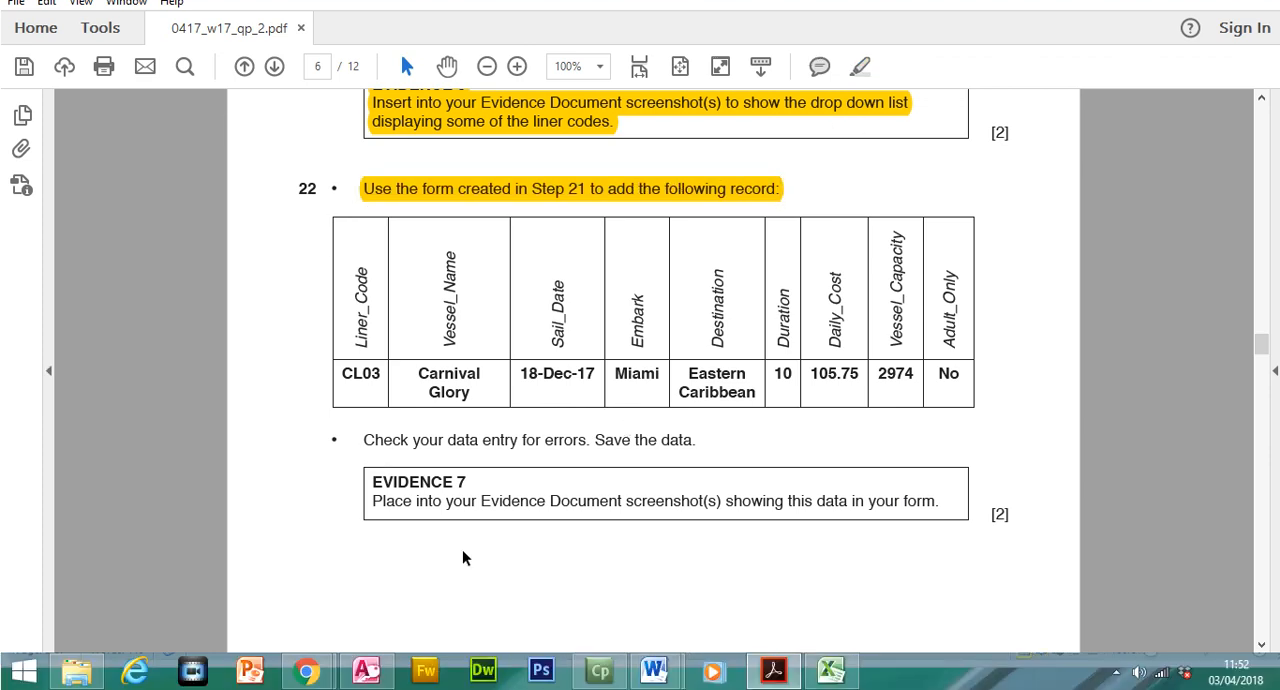
Switch to the Access database, save the form, and move the N17CRUISES Data Entry Form to a new blank record
click(366, 672)
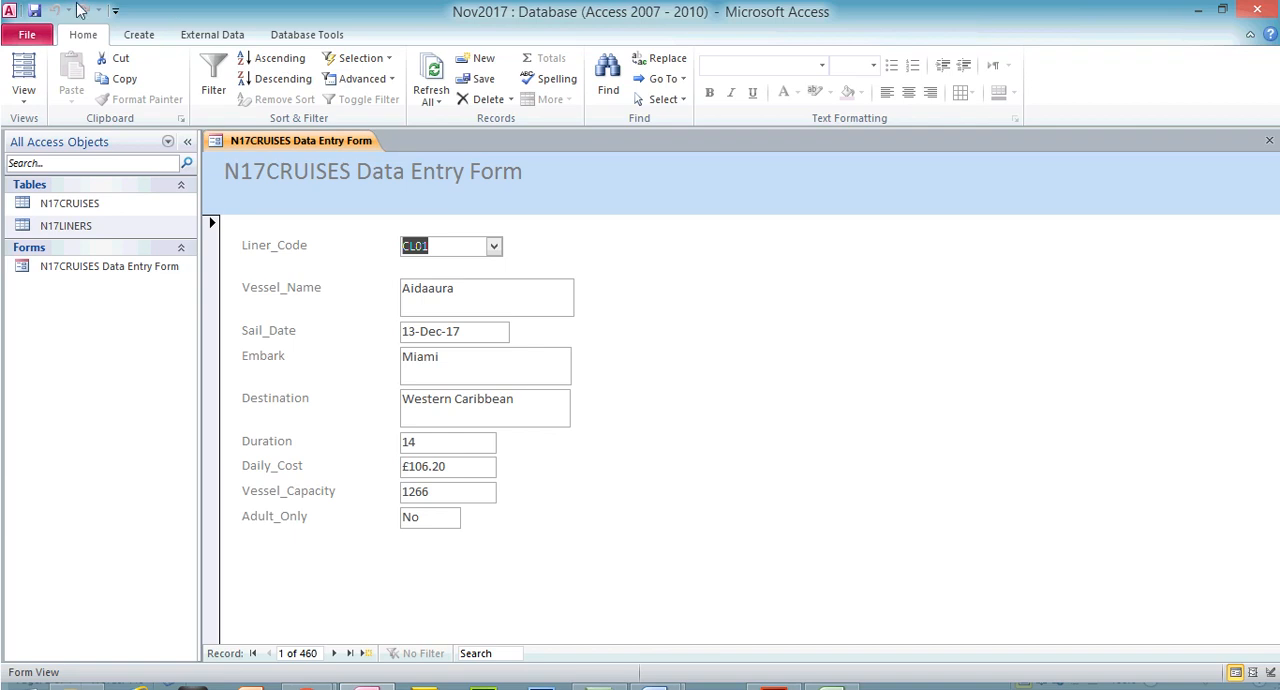
click(39, 13)
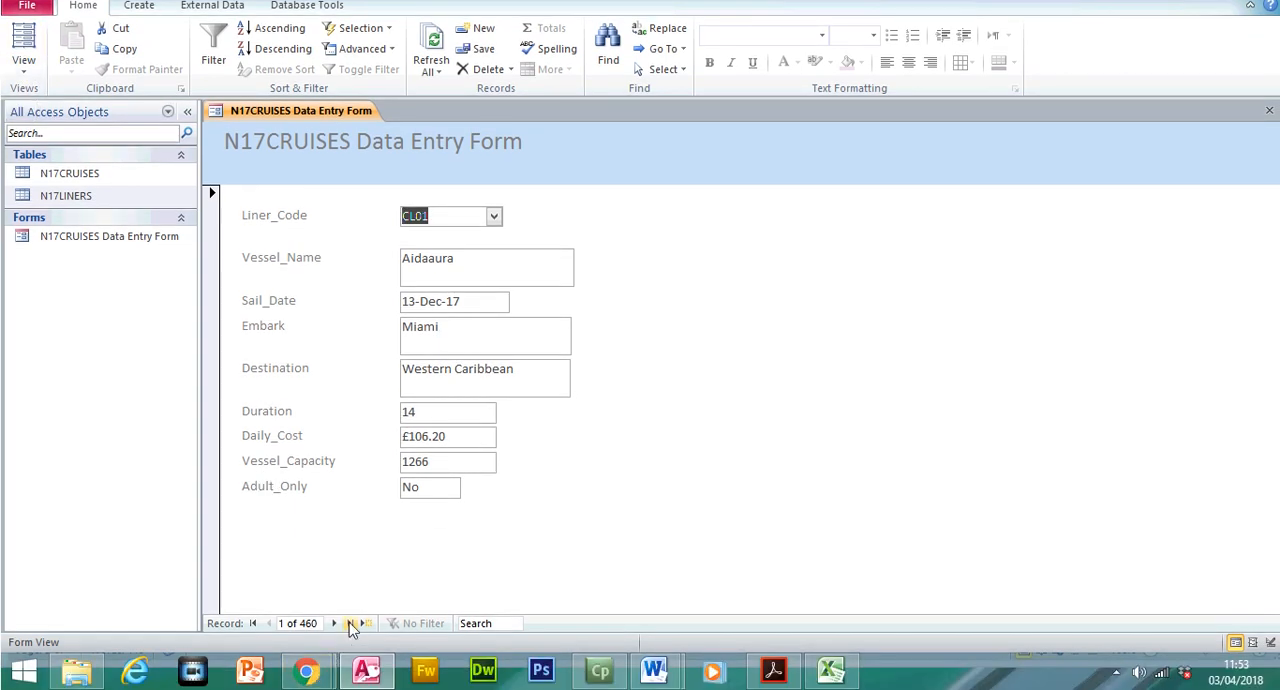
click(350, 623)
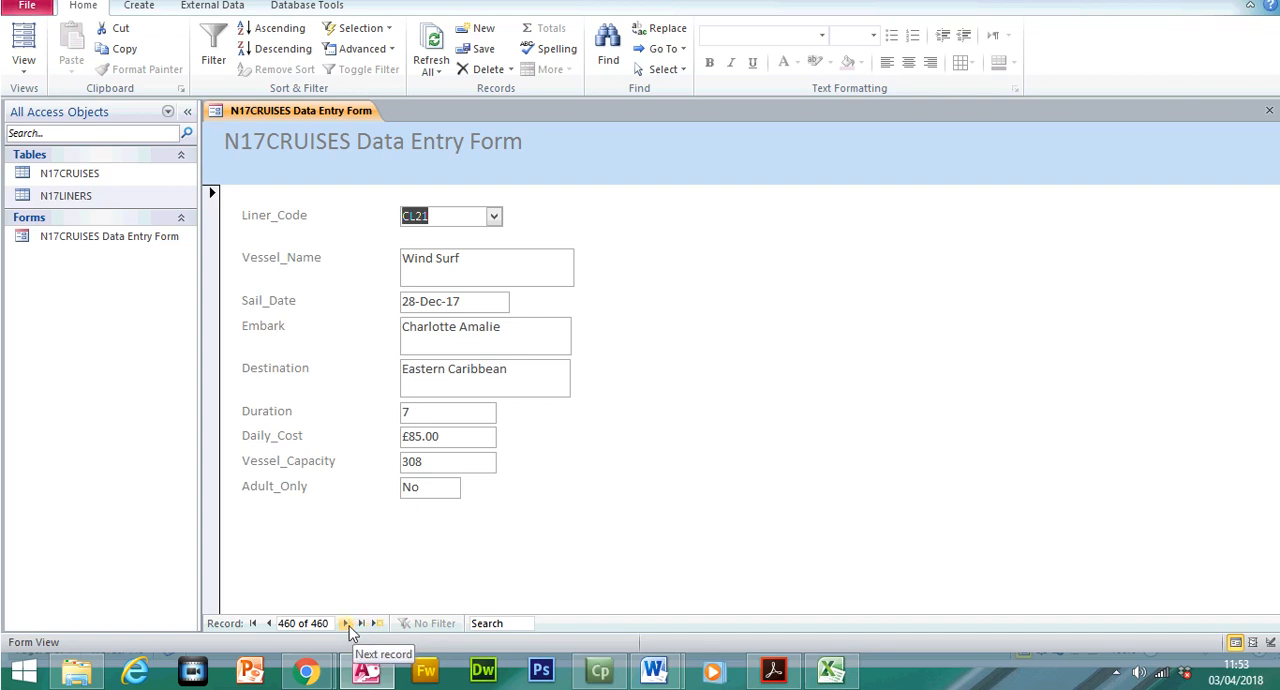
click(347, 623)
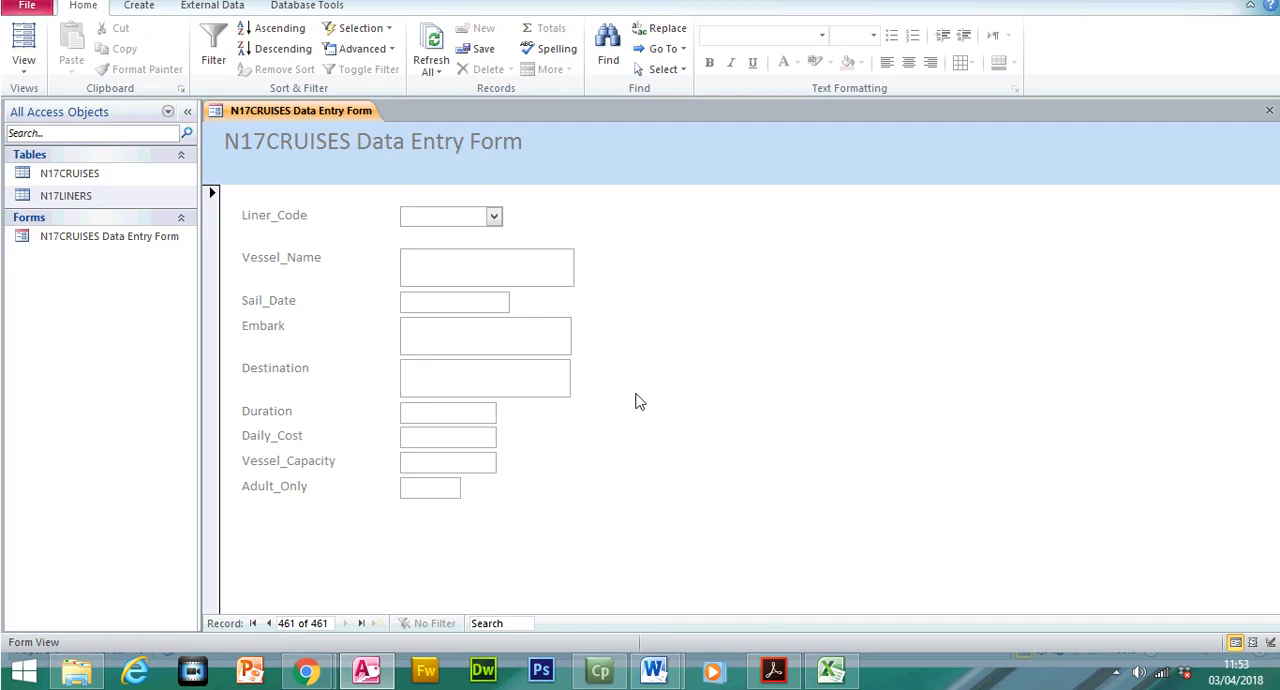
Check the Liner_Code in question 22 of the exam paper and choose CL03 from the blank record's Liner_Code list
click(780, 676)
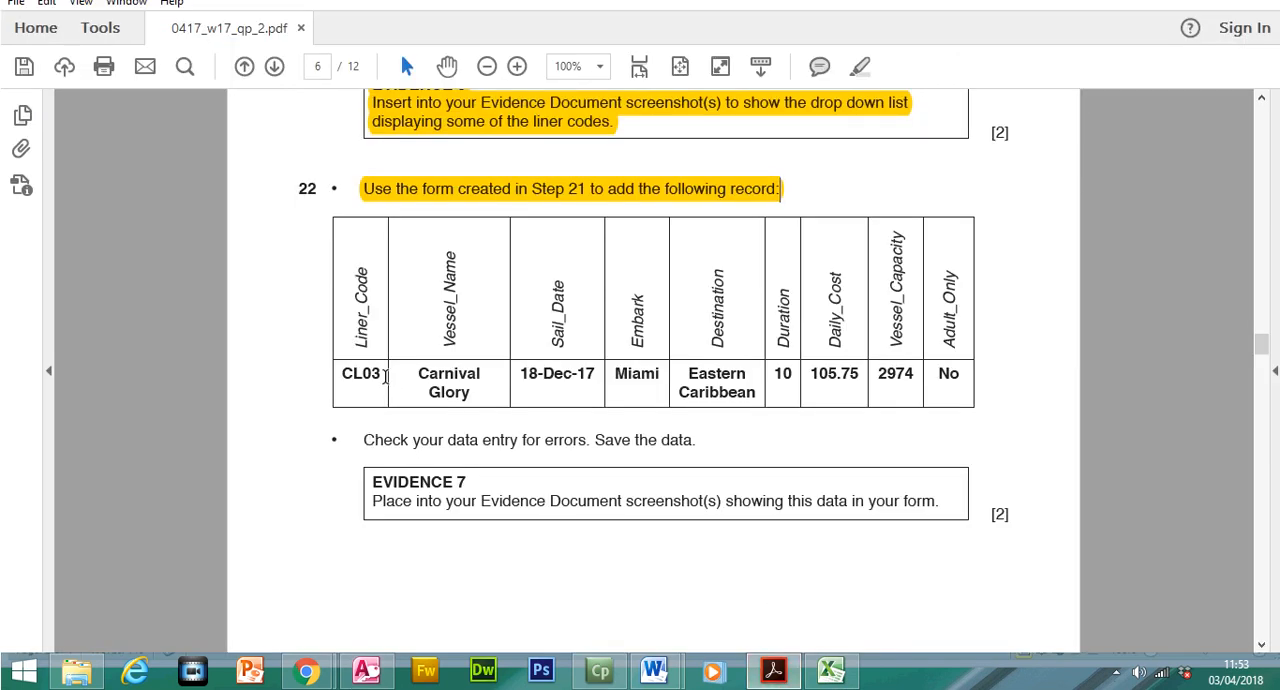
click(773, 670)
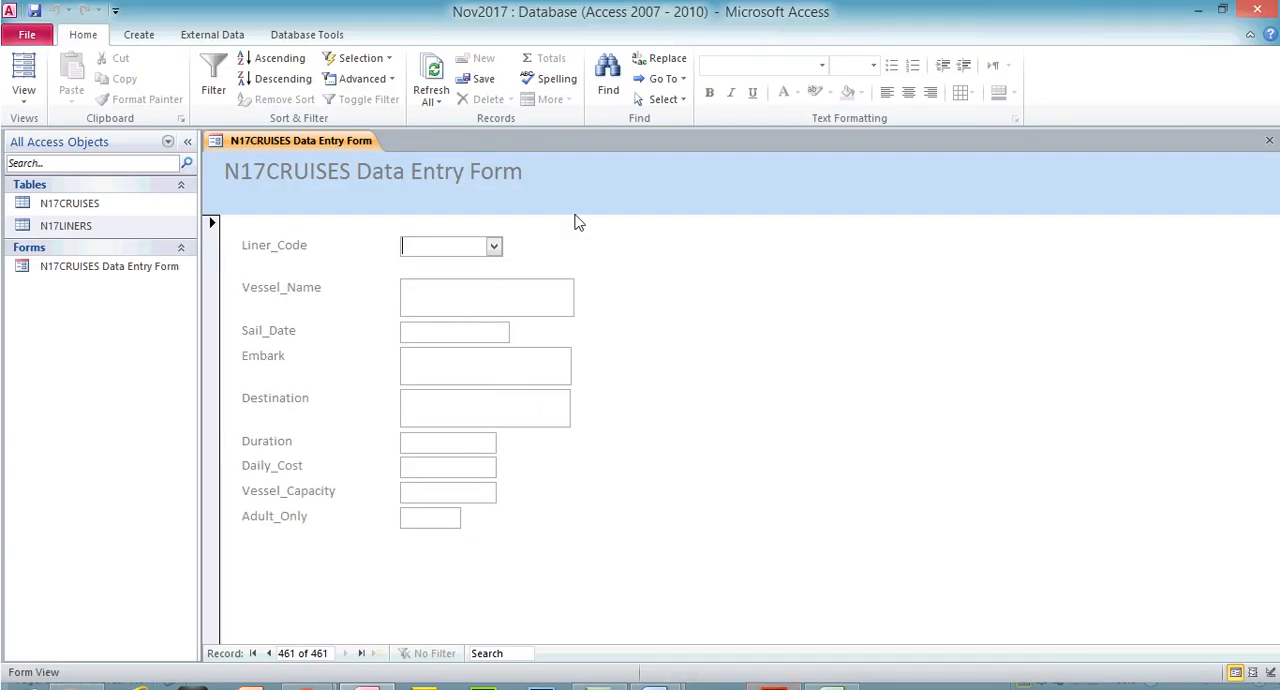
click(494, 247)
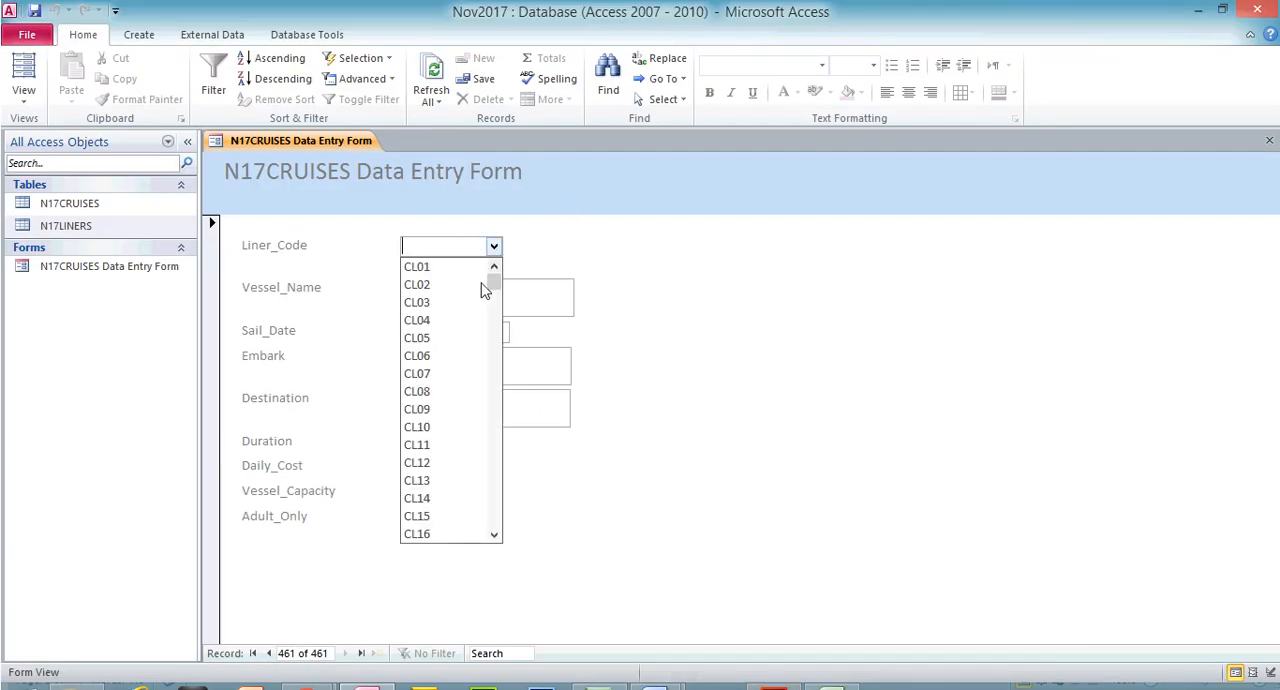
click(464, 302)
click(462, 300)
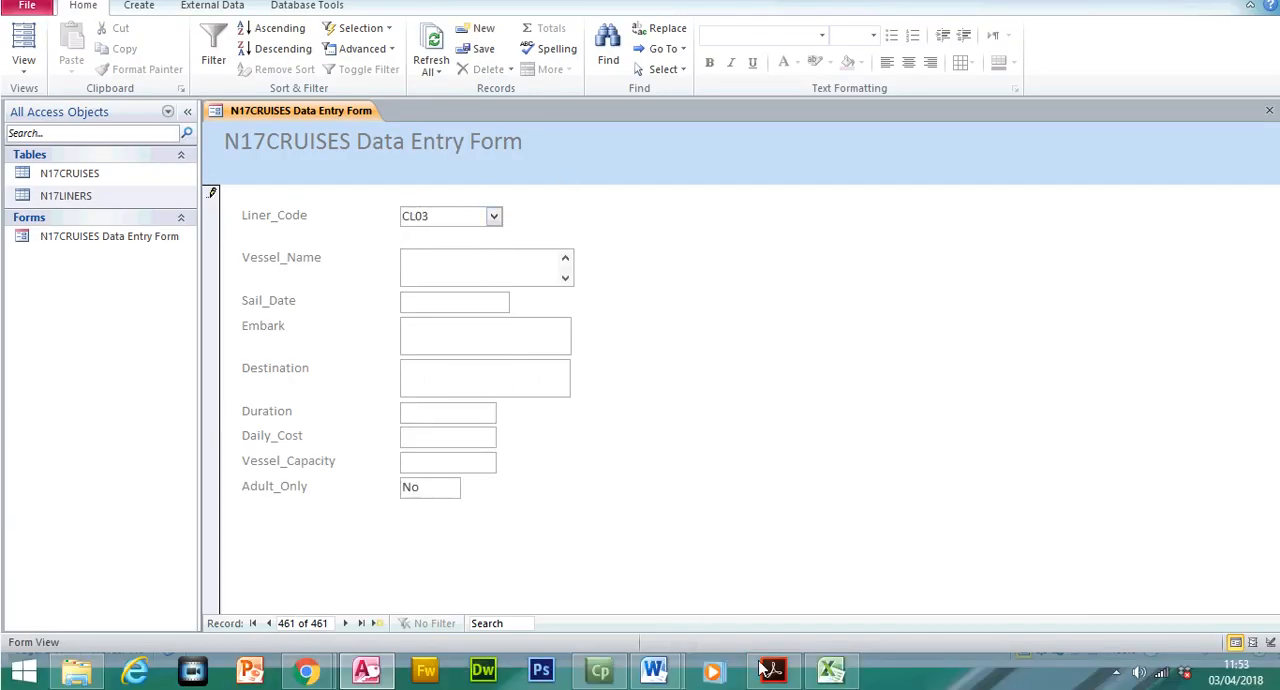
Copy the vessel name Carnival Glory from the exam paper's table into the form's Vessel_Name field
click(773, 670)
drag(411, 374, 476, 397)
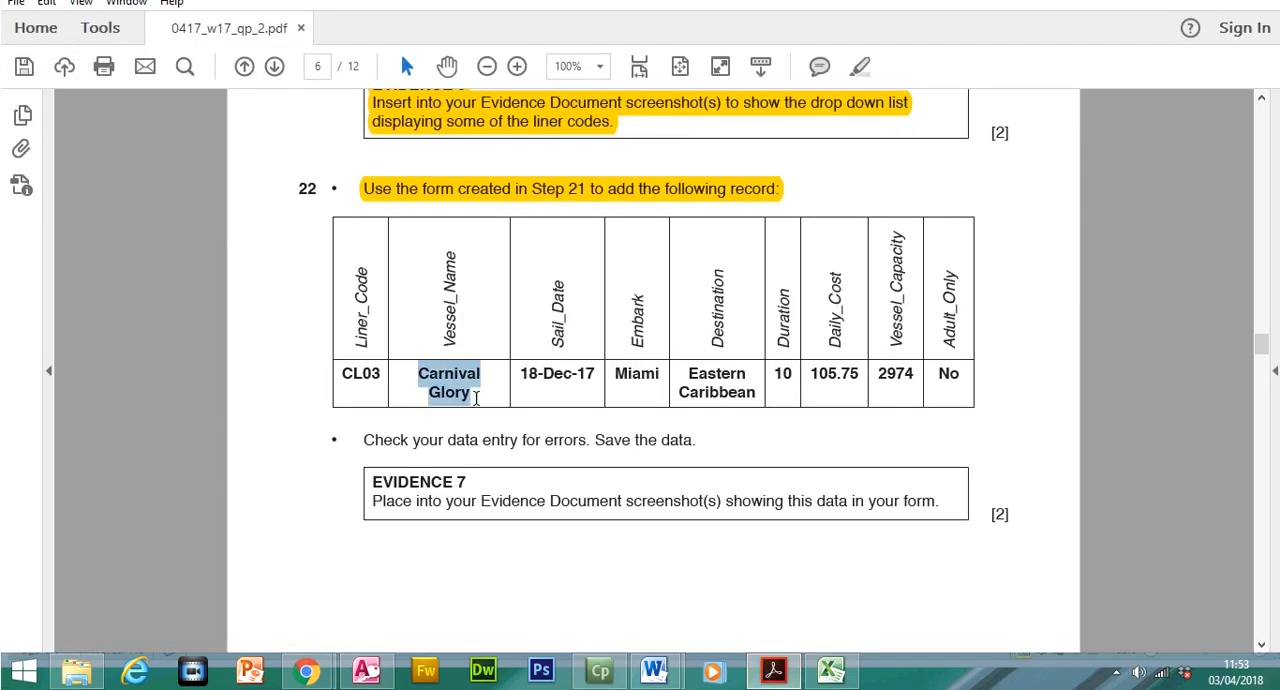
right_click(450, 391)
click(472, 405)
click(773, 670)
key(ctrl+v)
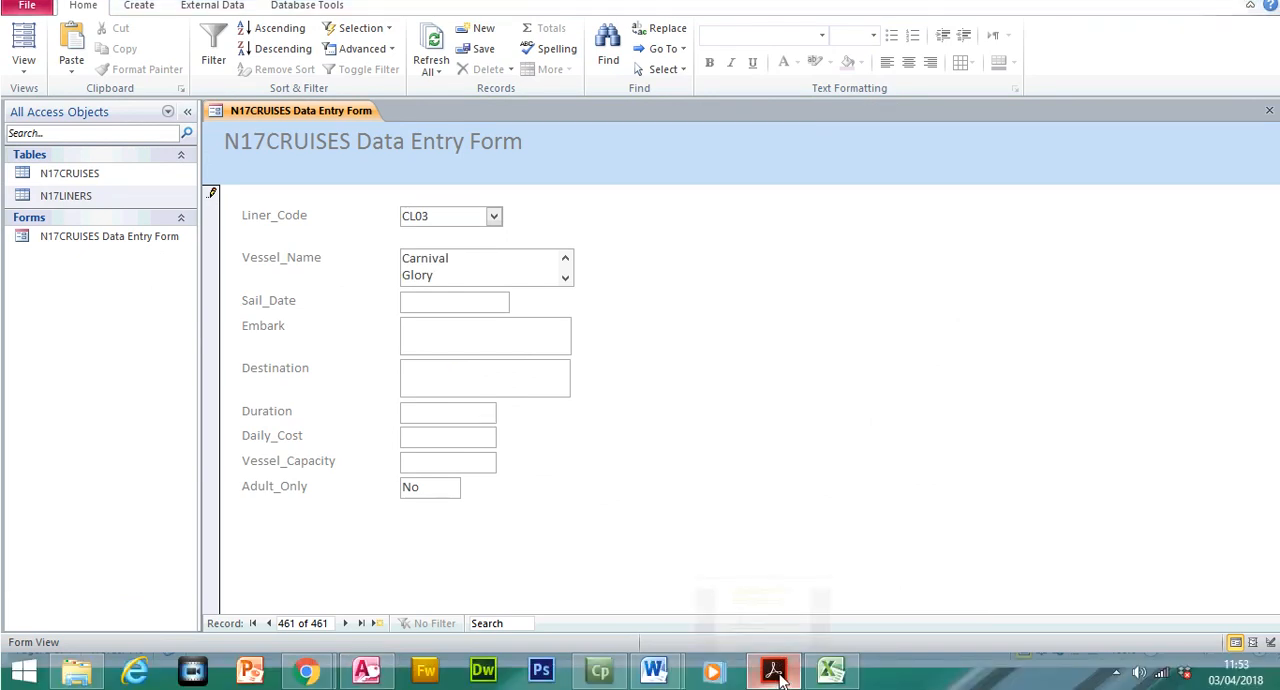
Copy the sail date 18-Dec-17 from the exam paper's table into the form's Sail_Date field
click(773, 670)
drag(520, 375, 597, 373)
right_click(593, 378)
click(611, 394)
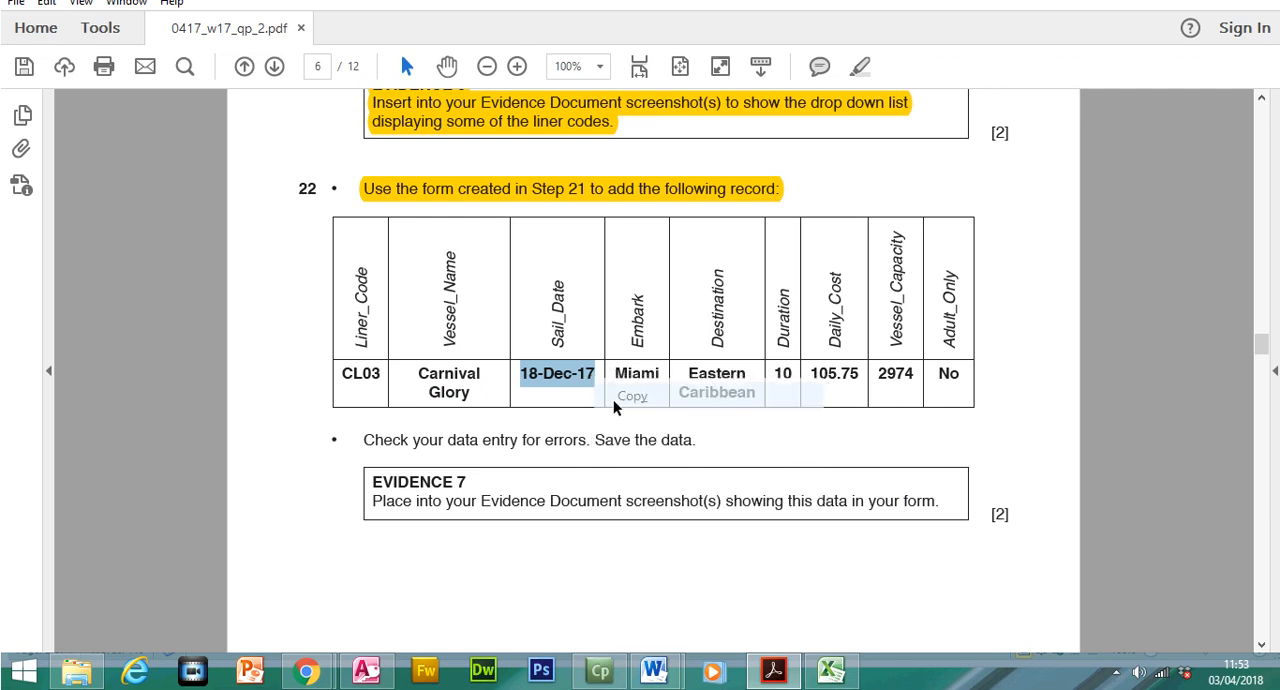
click(773, 670)
click(471, 319)
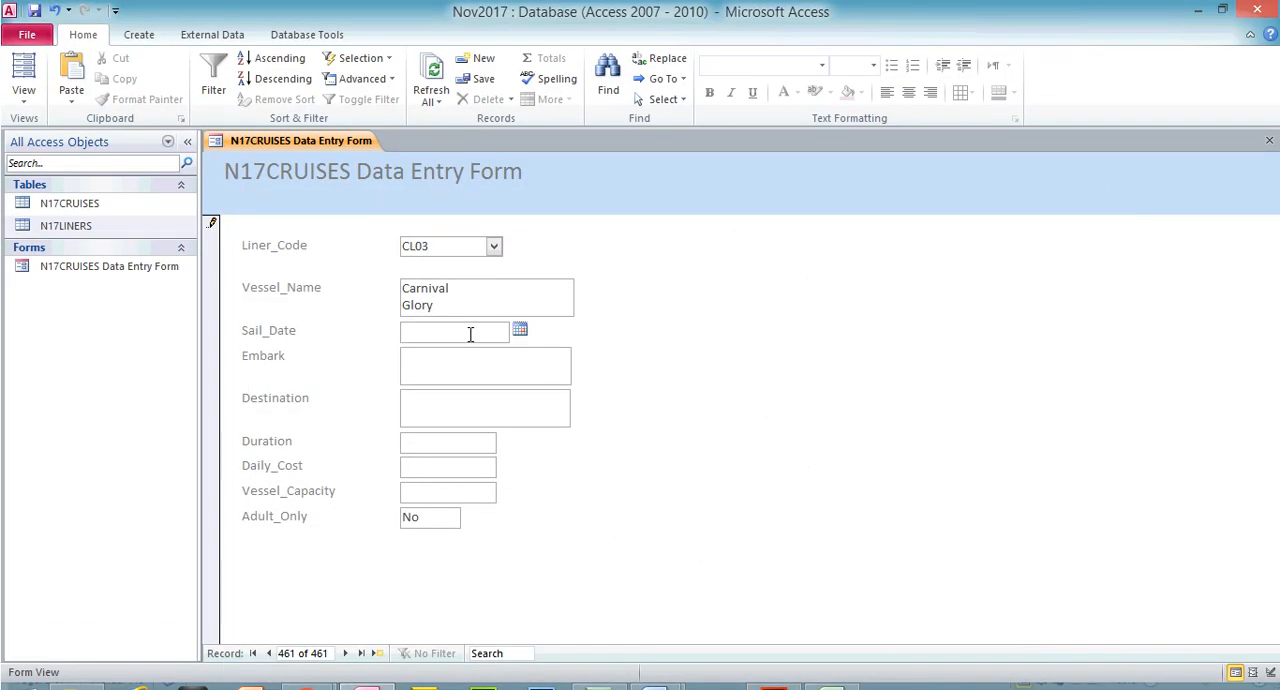
key(ctrl+v)
Copy Miami from the exam paper's table into the form's Embark field
click(467, 352)
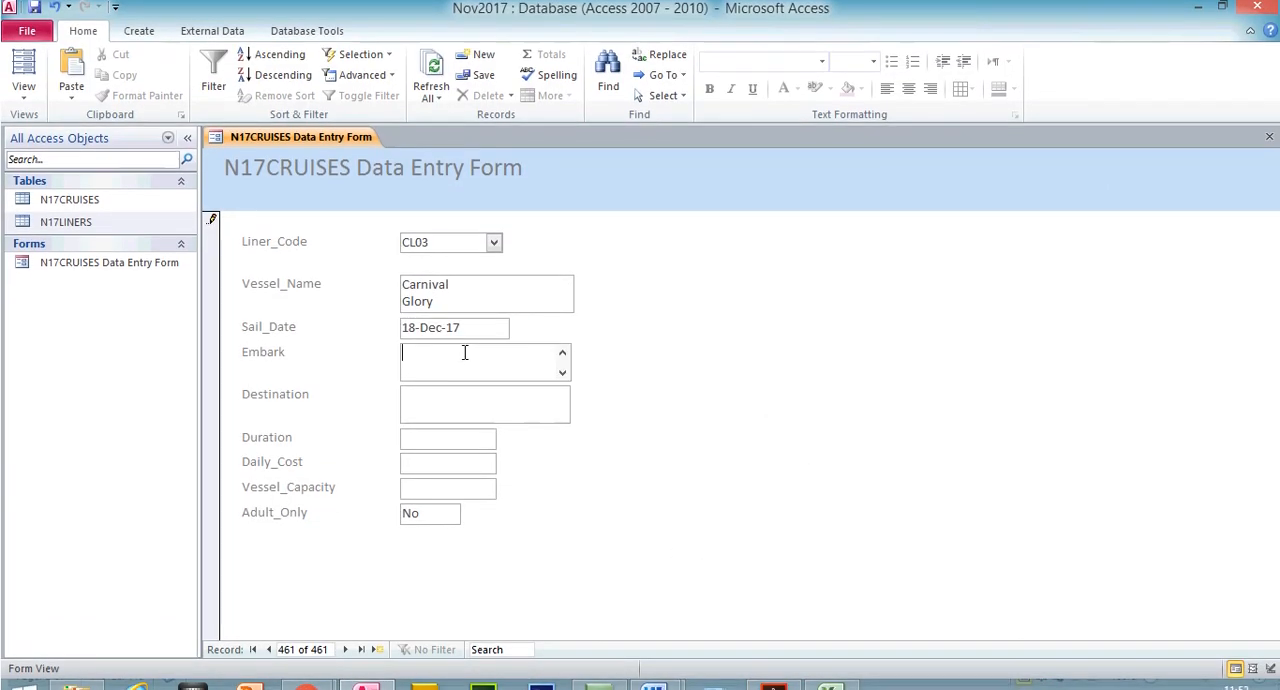
click(771, 684)
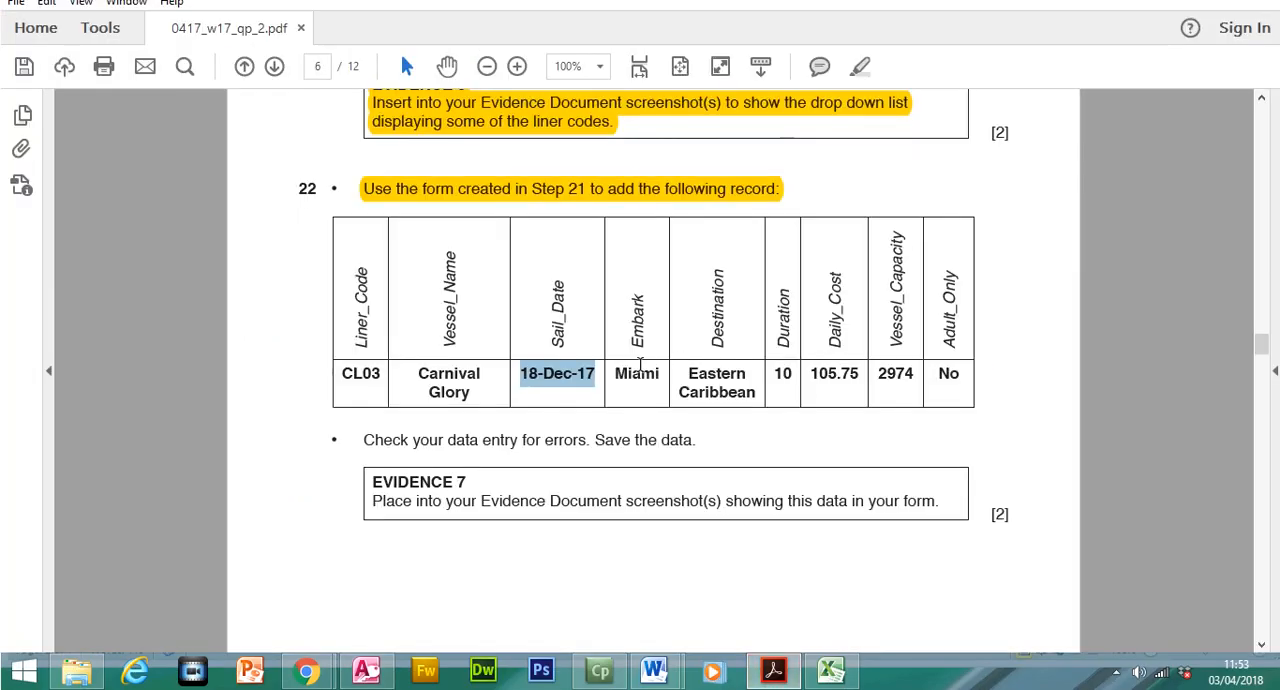
drag(615, 374, 662, 376)
right_click(655, 378)
click(690, 396)
click(787, 682)
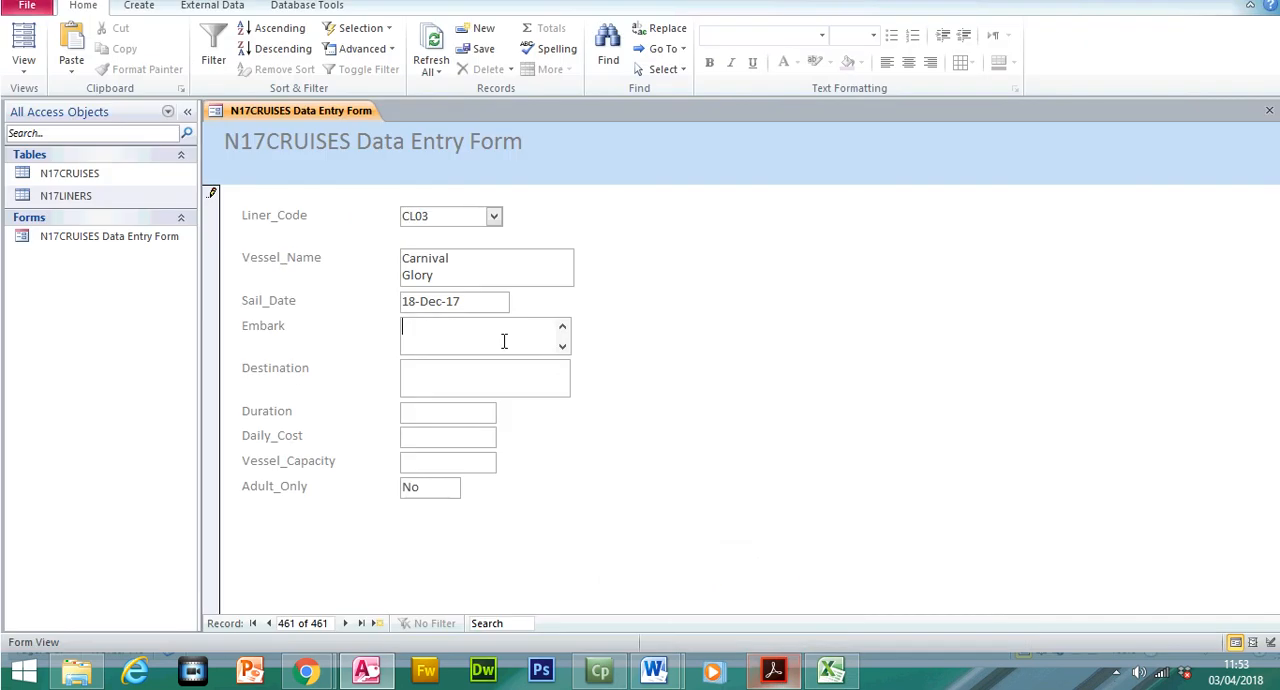
key(ctrl+v)
Copy Eastern Caribbean from the exam paper's table into the form's Destination field
click(471, 374)
click(772, 682)
drag(688, 373, 757, 392)
right_click(757, 392)
click(770, 409)
click(775, 682)
key(ctrl+v)
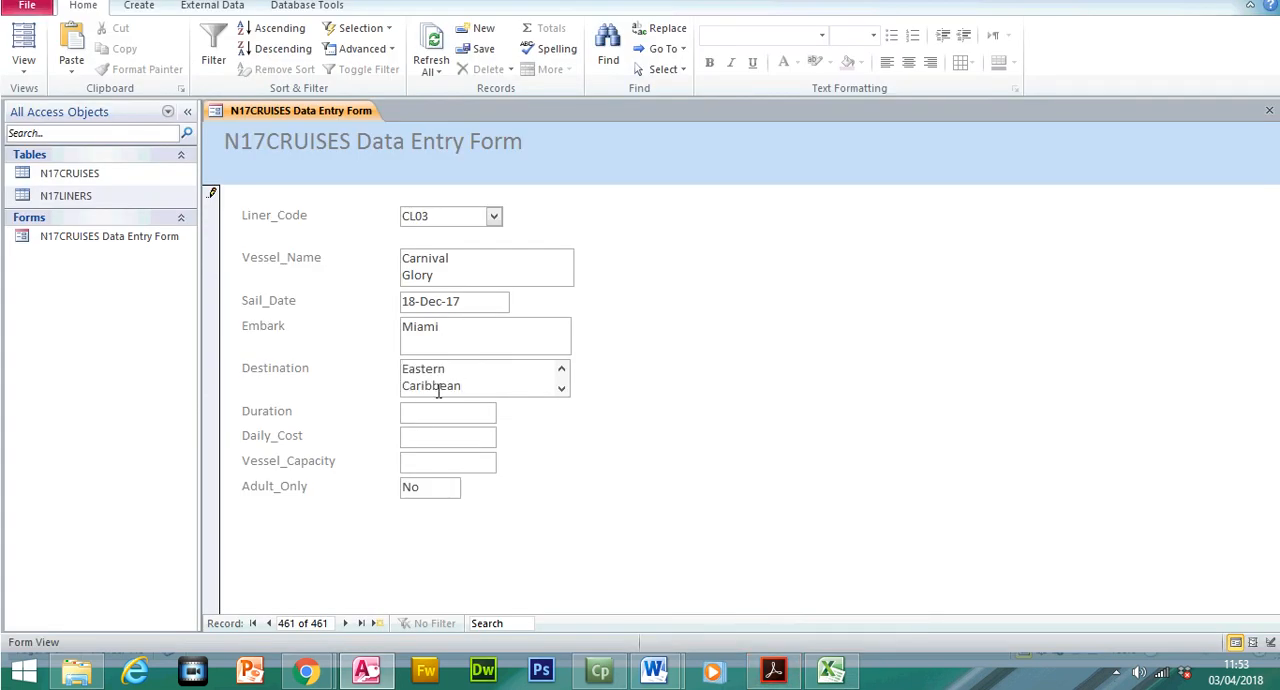
Copy the duration 10 from the exam paper's table into the form's Duration field
click(773, 672)
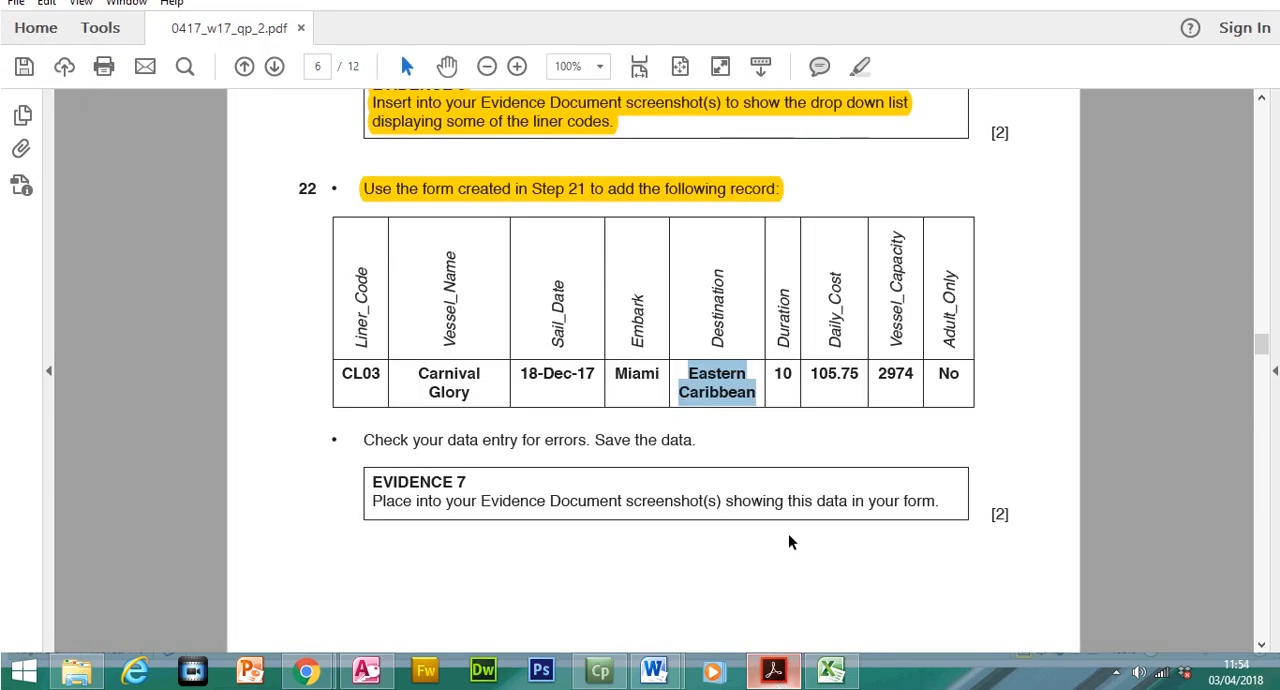
double_click(785, 376)
right_click(787, 380)
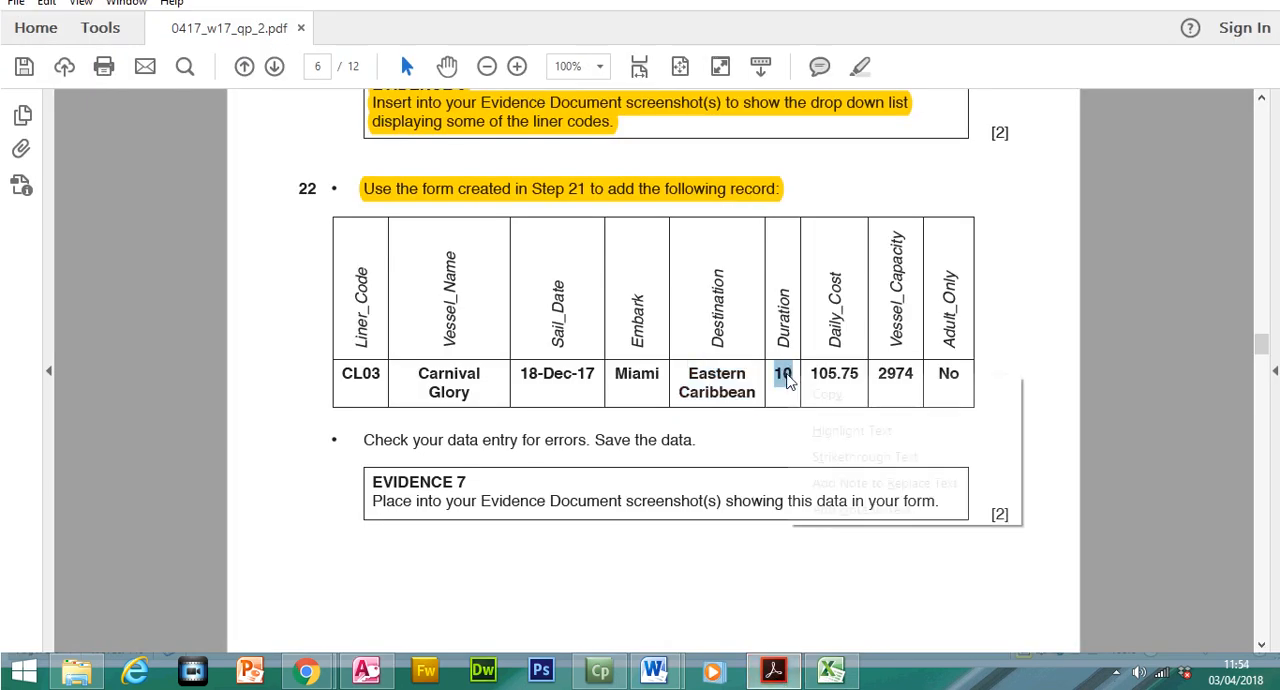
click(828, 395)
click(773, 672)
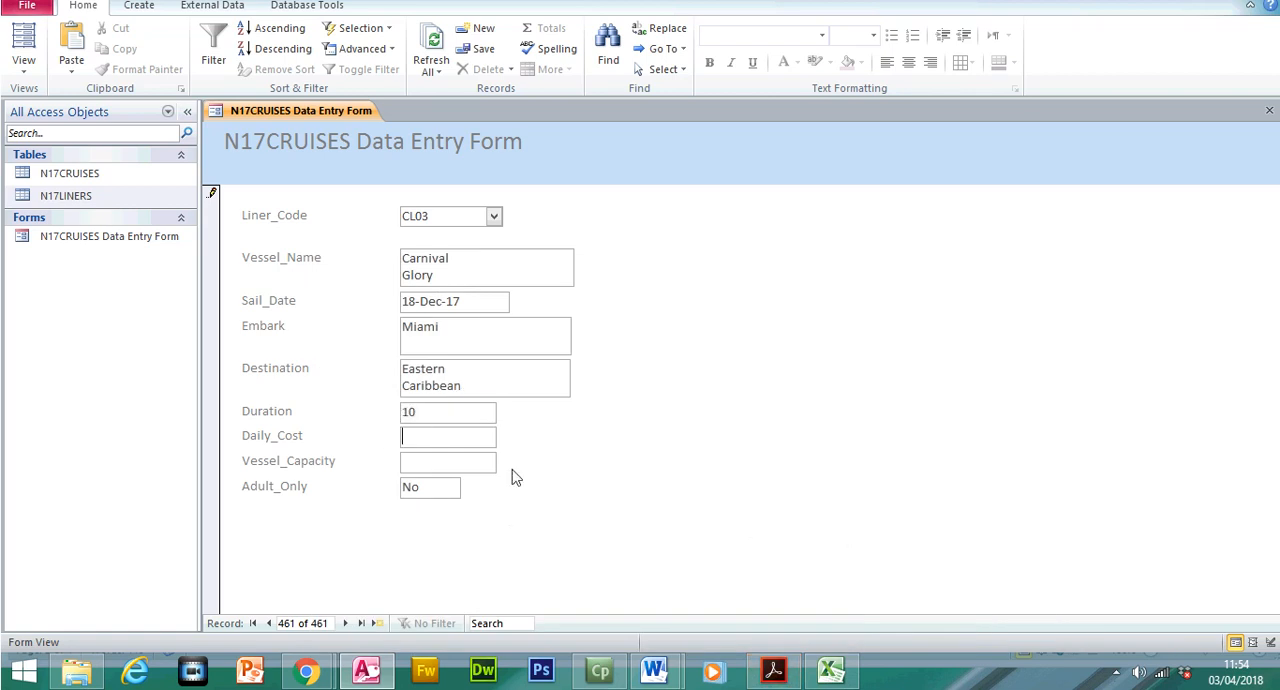
Copy the daily cost 105.75 from the exam paper's table into the form's Daily_Cost field
click(773, 672)
drag(810, 374, 862, 377)
right_click(852, 383)
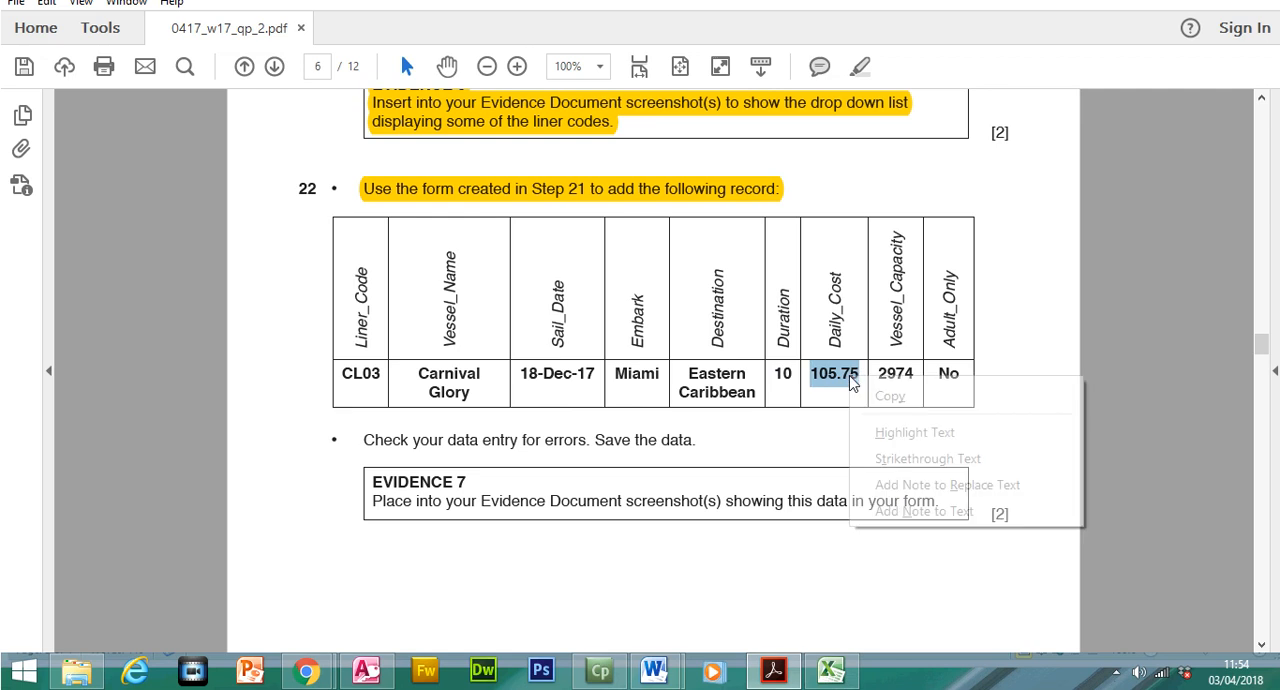
click(870, 396)
click(773, 672)
key(ctrl+v)
Look up the vessel capacity in the exam paper's table and enter 2974 in the form's Vessel_Capacity field
click(448, 463)
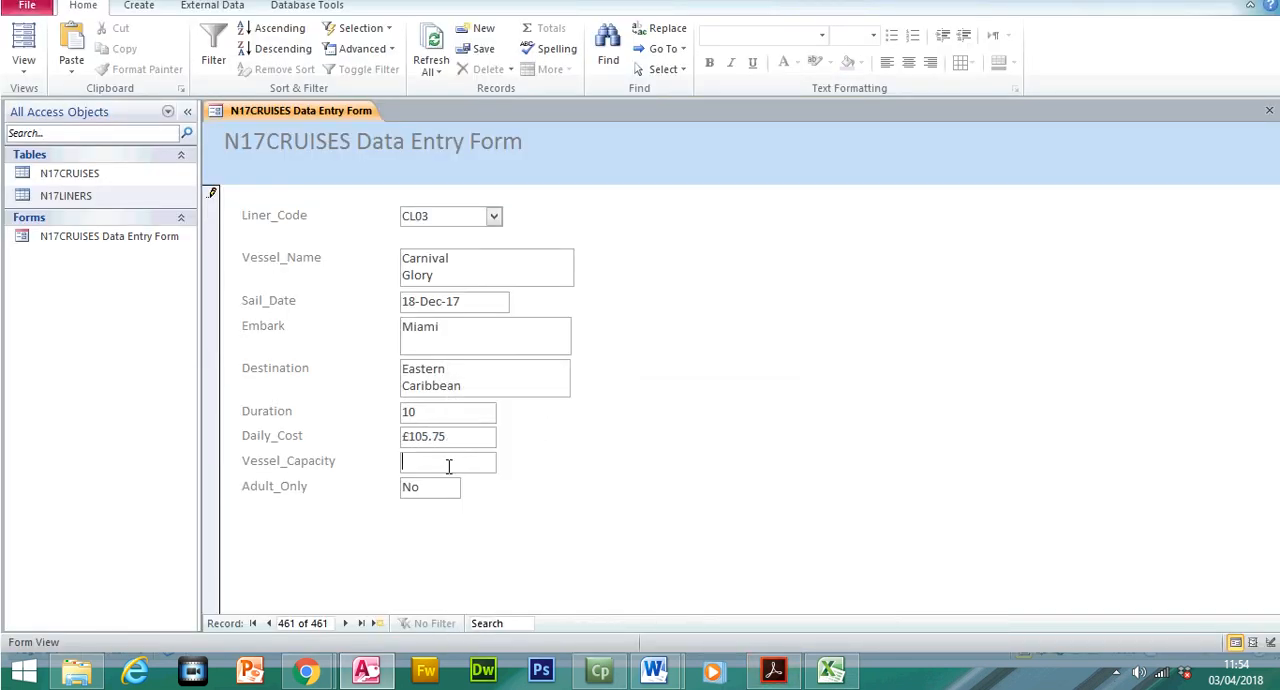
click(773, 672)
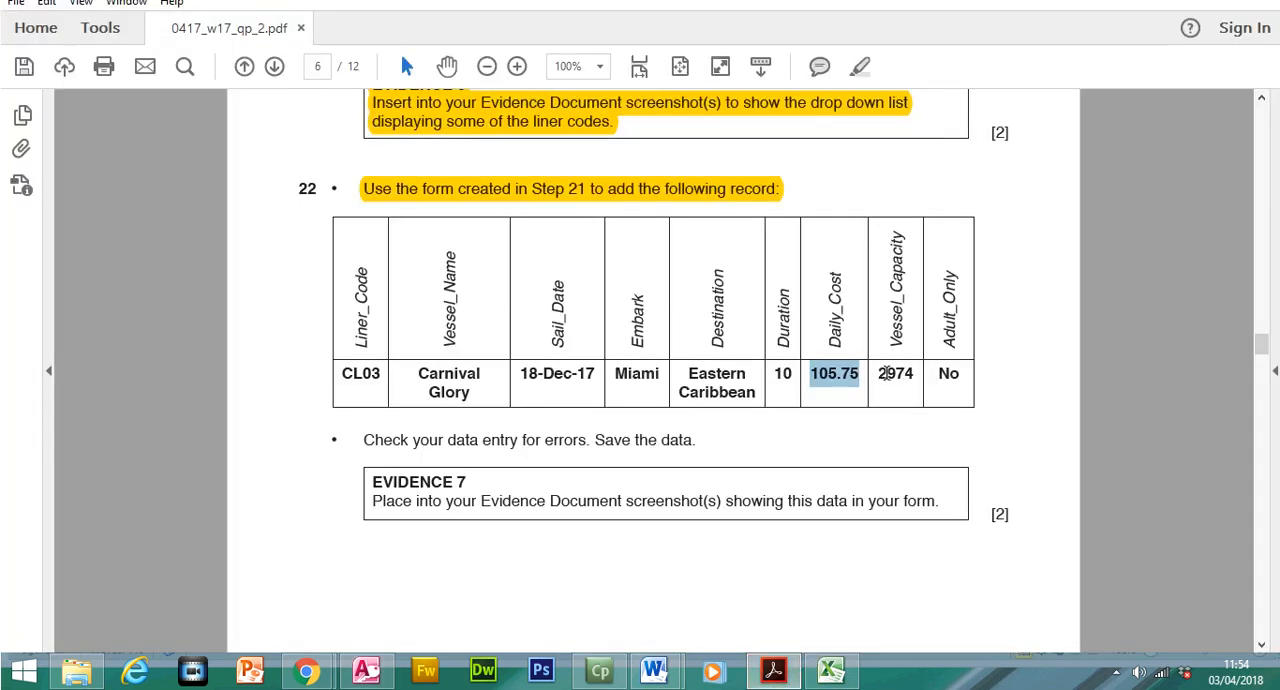
drag(881, 373, 912, 374)
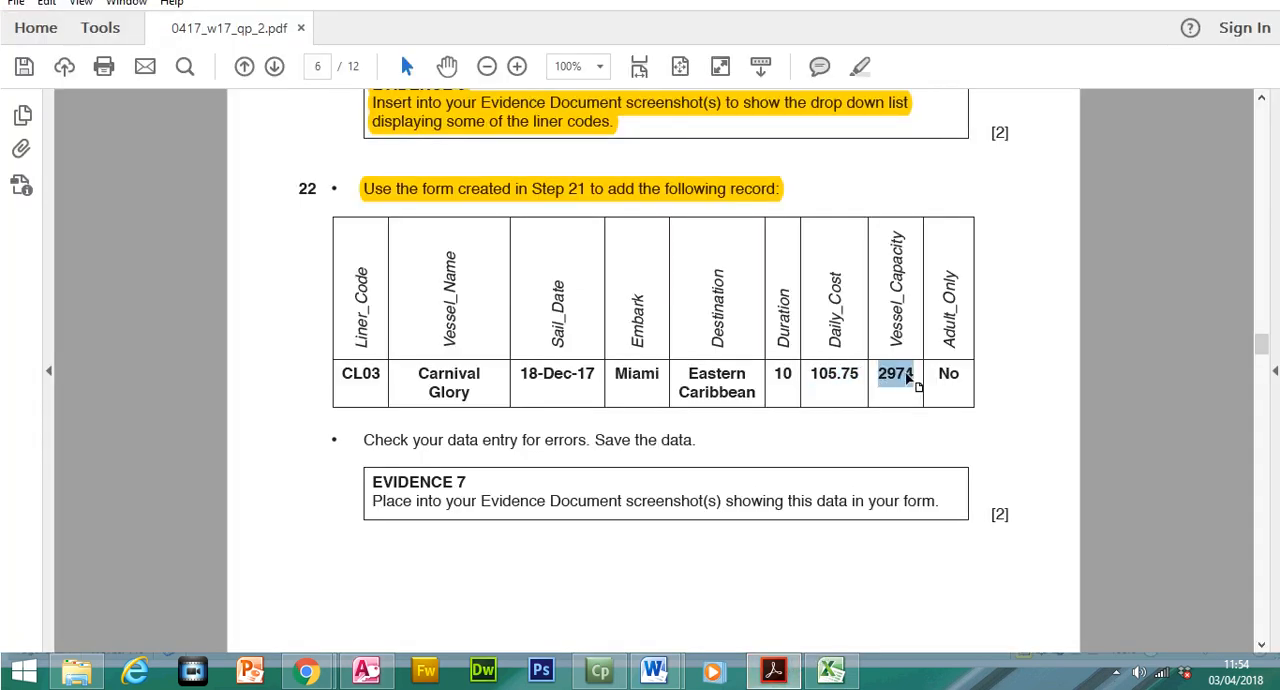
right_click(912, 385)
click(931, 394)
click(773, 670)
text(2974)
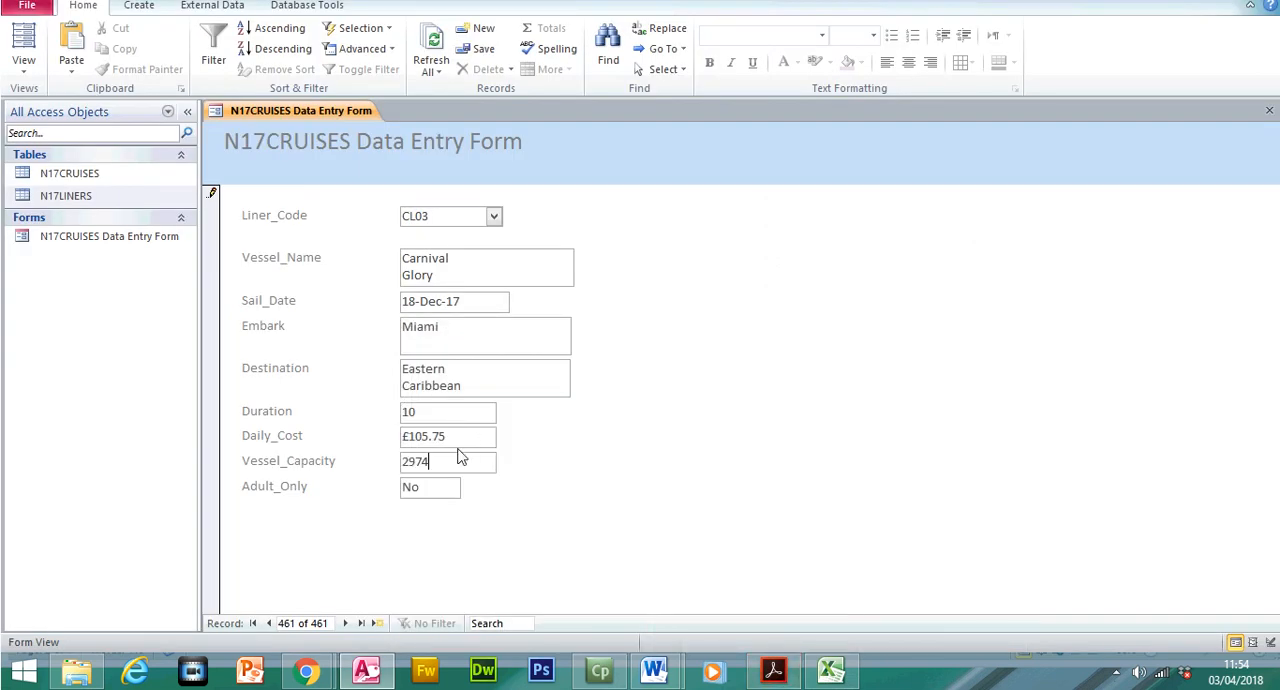
Check the Adult_Only and Duration entries of the new cruise record and save it
click(440, 486)
click(440, 409)
click(35, 11)
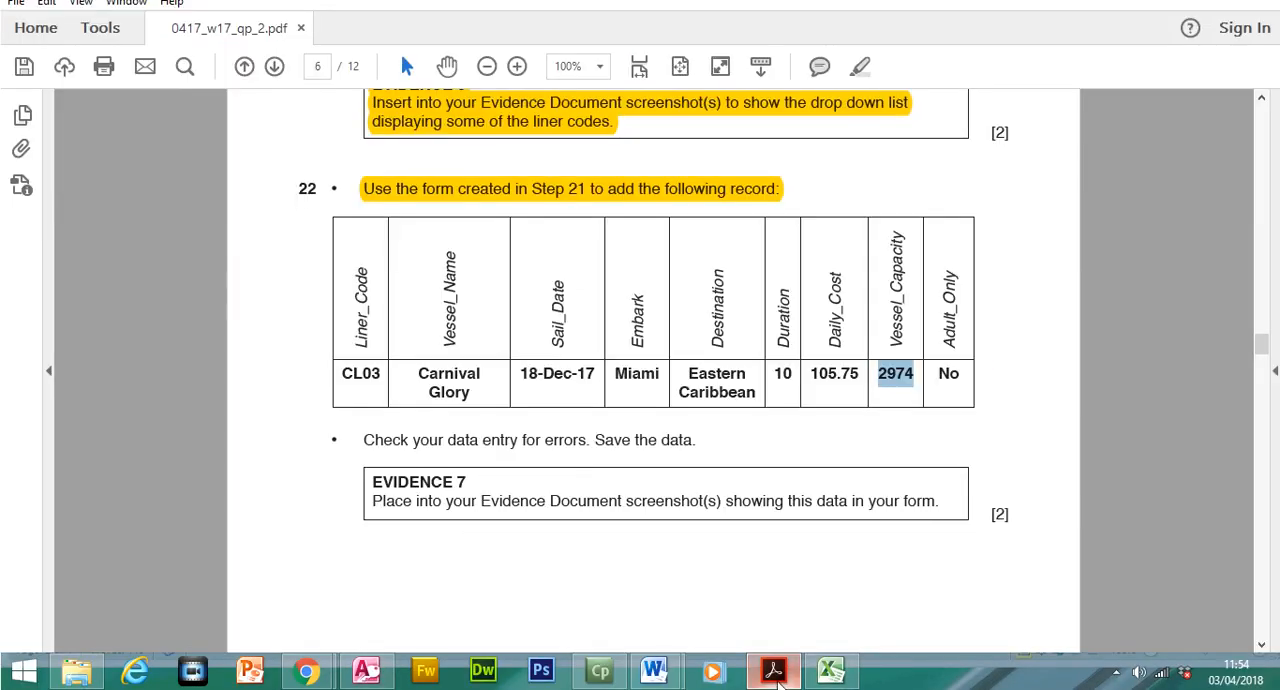
Switch to the exam paper, read the check-and-save instruction, and highlight the EVIDENCE 7 screenshot instruction
click(773, 670)
drag(368, 440, 670, 440)
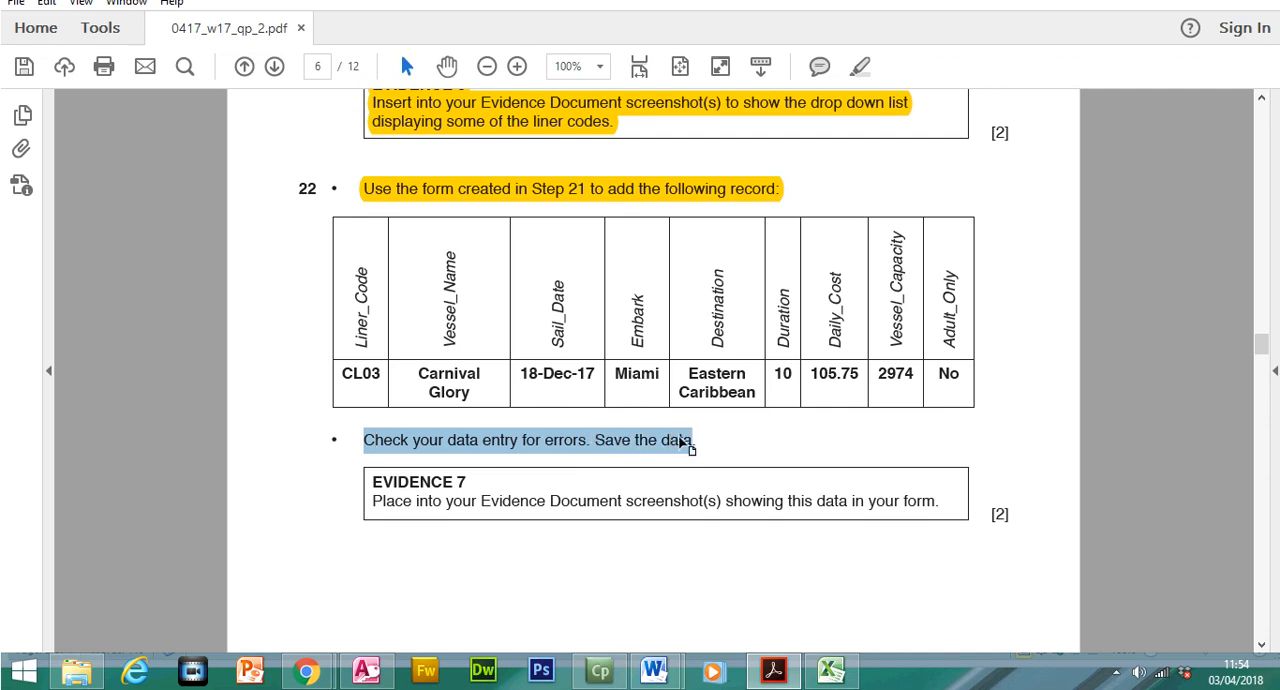
drag(373, 480, 922, 538)
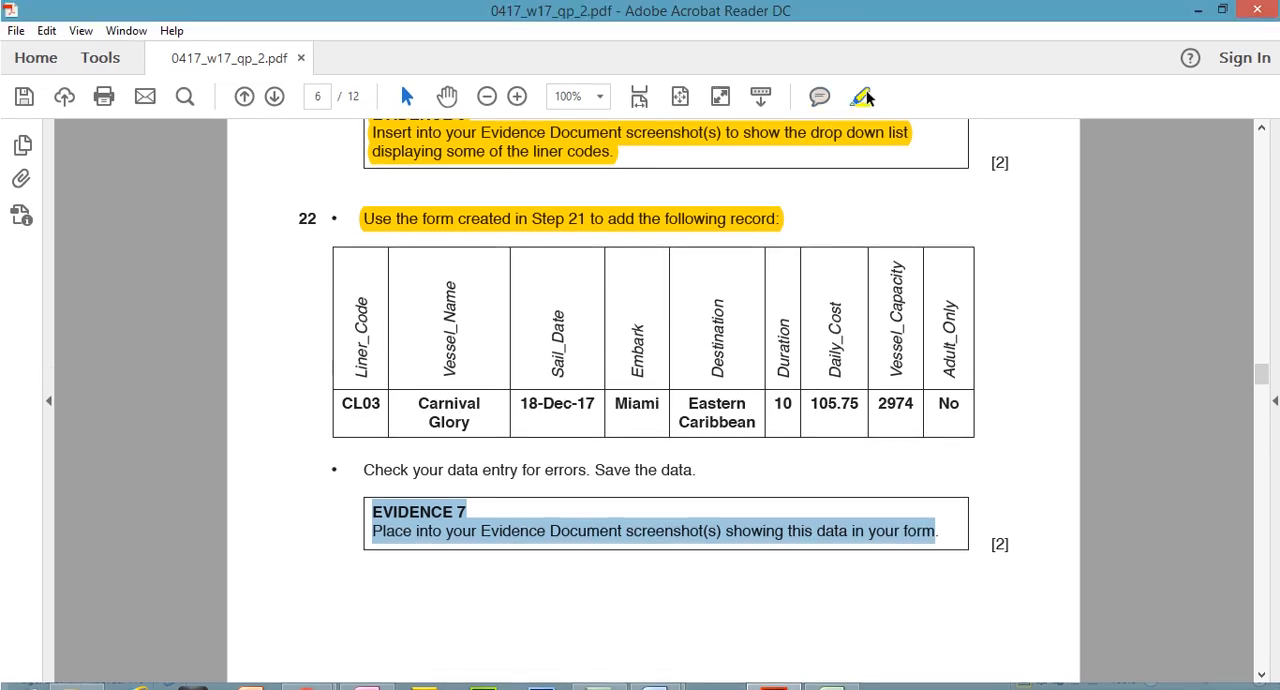
click(859, 66)
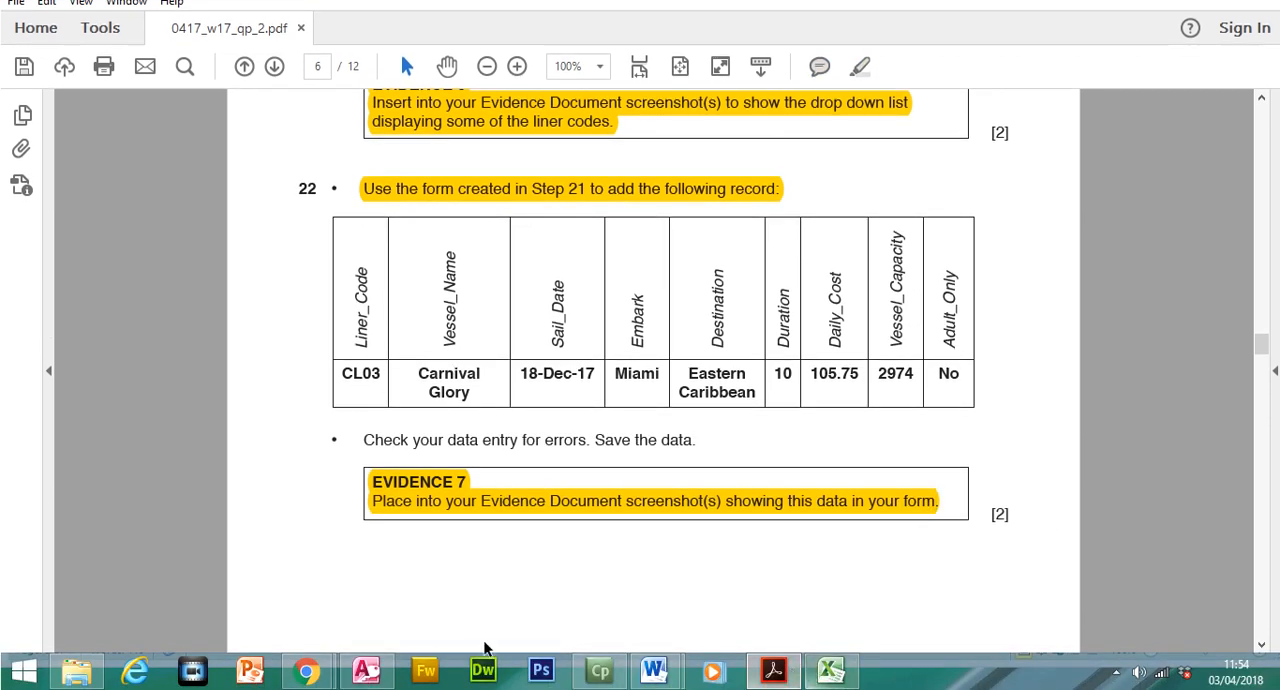
Return to the Access form showing the new CL03 record and capture a screenshot of it
click(370, 662)
click(449, 491)
click(470, 254)
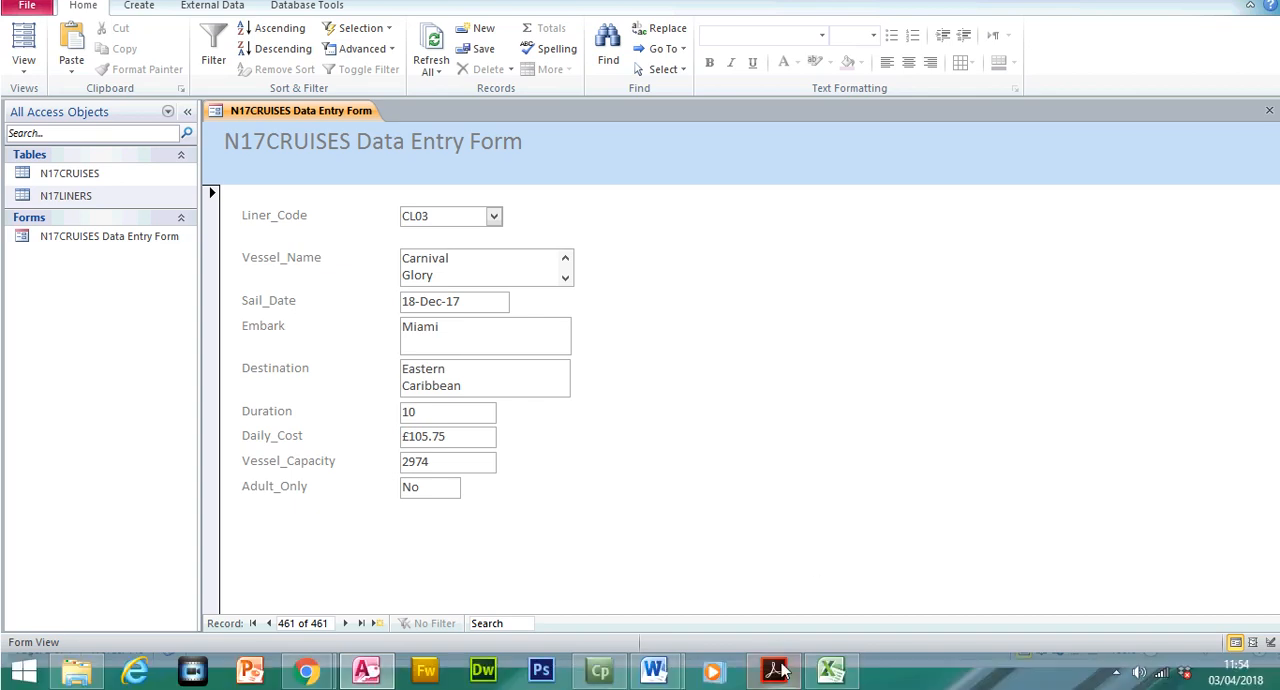
Switch to the N17EVIDENCE1234 Word document and paste the screenshot on a new line below the Step 22 - EVIDENCE 7 heading
mouse_move(652, 678)
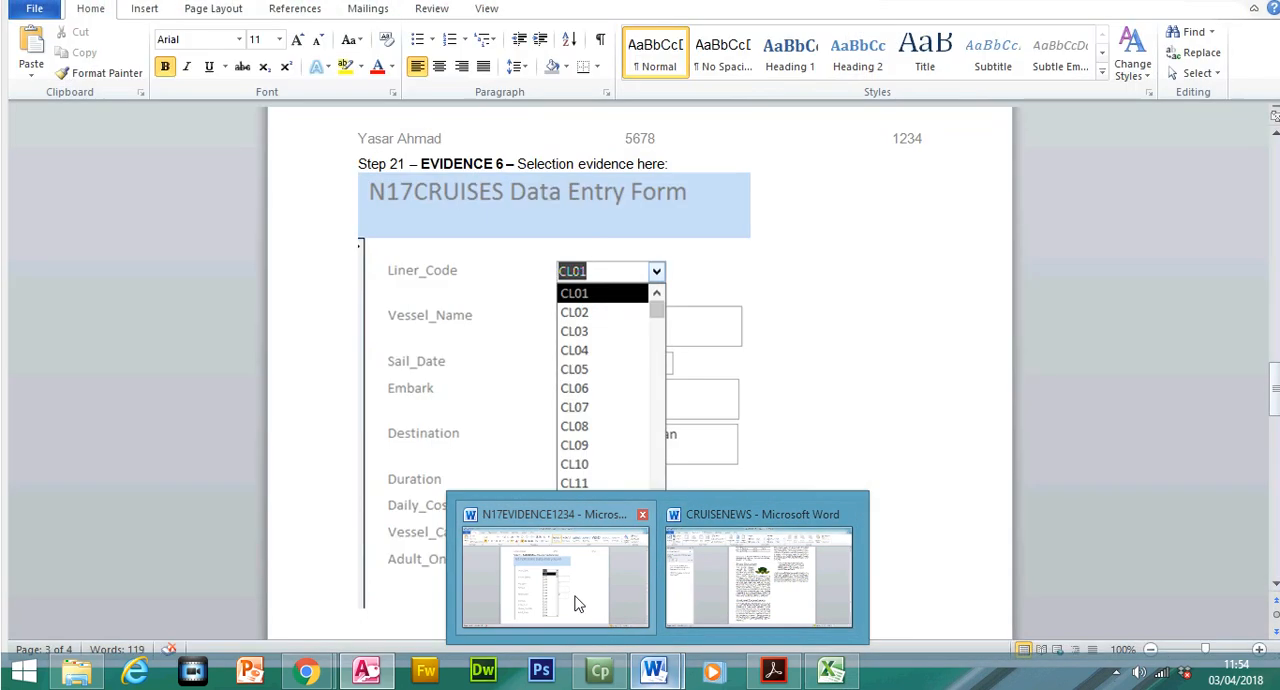
click(576, 604)
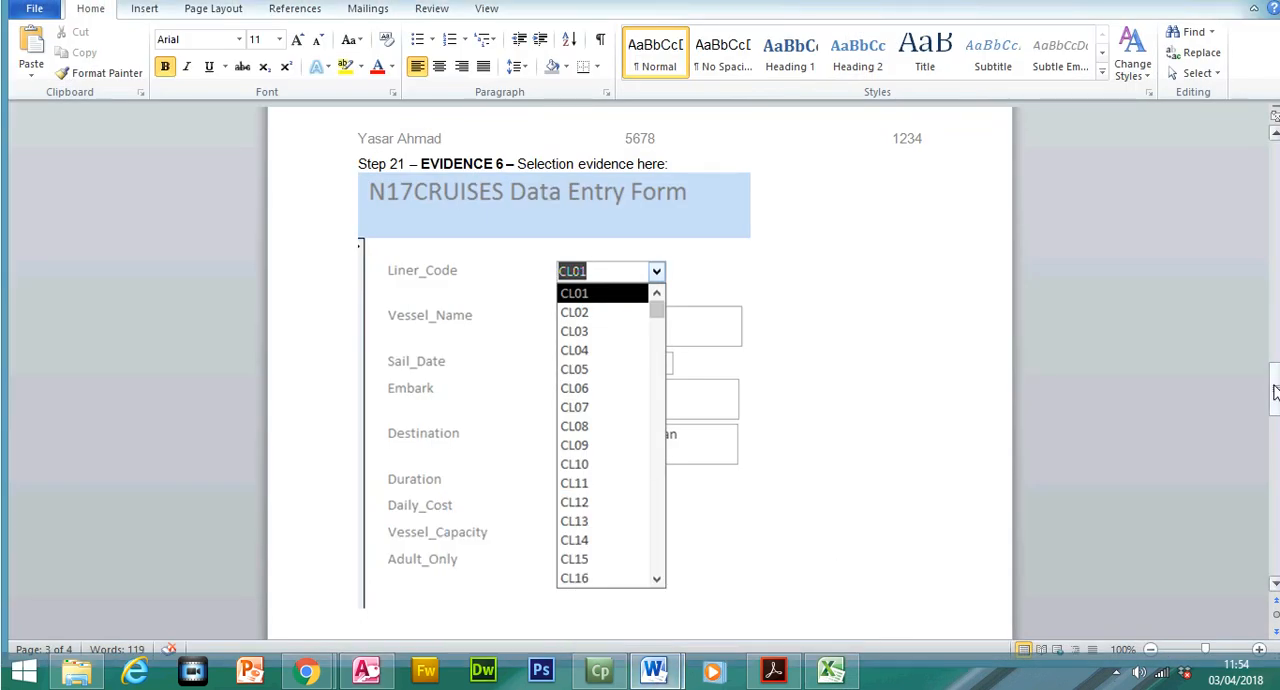
drag(1275, 390, 1275, 428)
click(695, 290)
key(BackSpace)
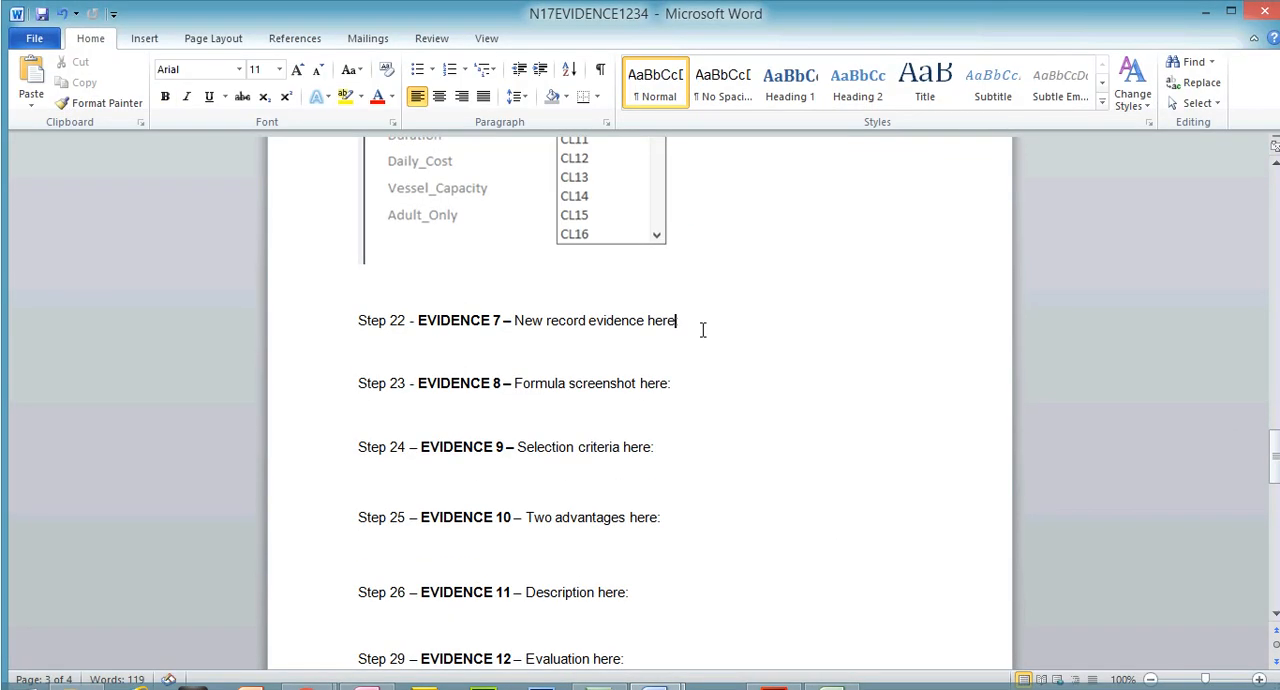
key(BackSpace)
key(Return)
key(ctrl+v)
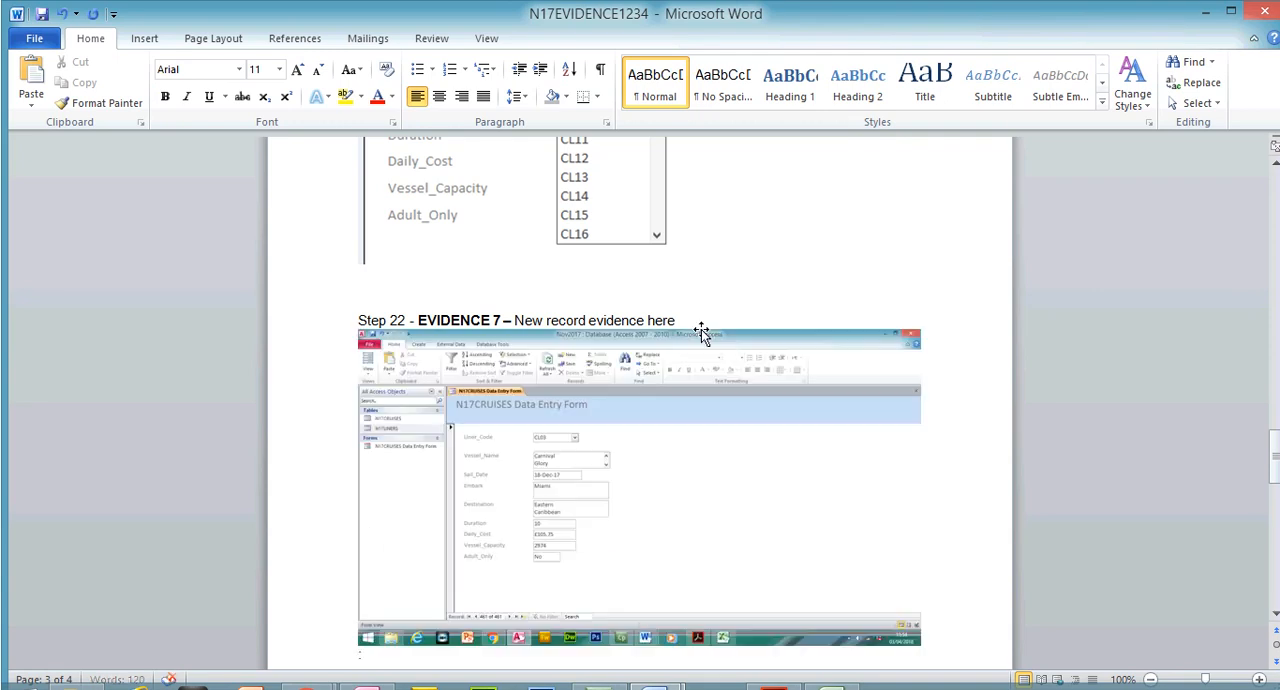
Crop the EVIDENCE 7 screenshot to the N17CRUISES Data Entry Form area, removing the surrounding ribbon, navigation pane and taskbar
click(690, 375)
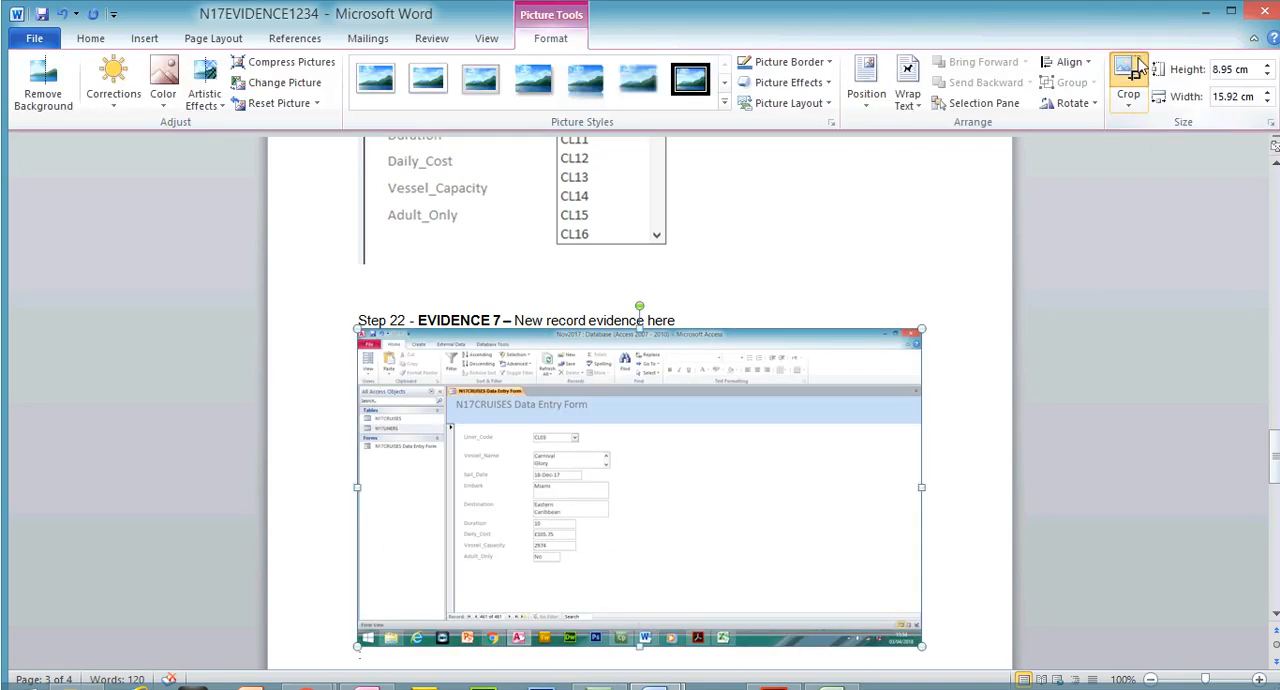
click(1128, 75)
drag(916, 610, 612, 539)
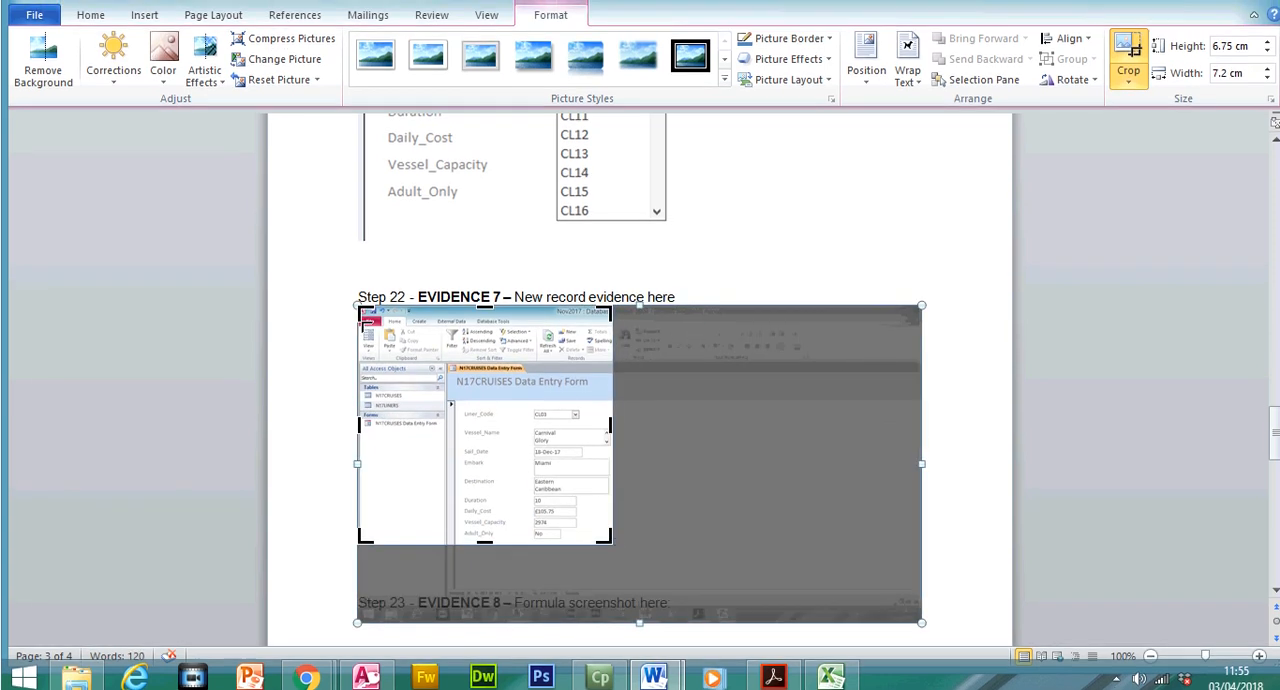
drag(362, 312, 450, 373)
click(1128, 52)
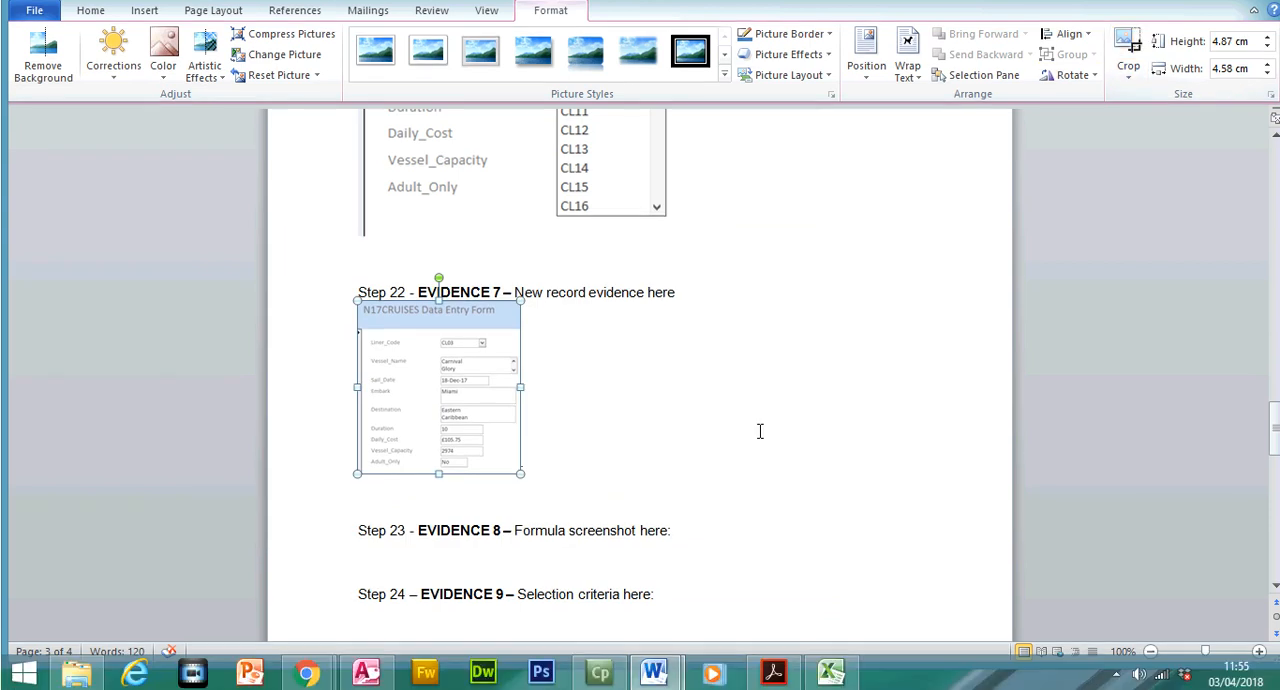
Enlarge the cropped EVIDENCE 7 picture proportionally to about 10.4 cm high by 9.8 cm wide and check that it fits the page
drag(515, 472, 704, 533)
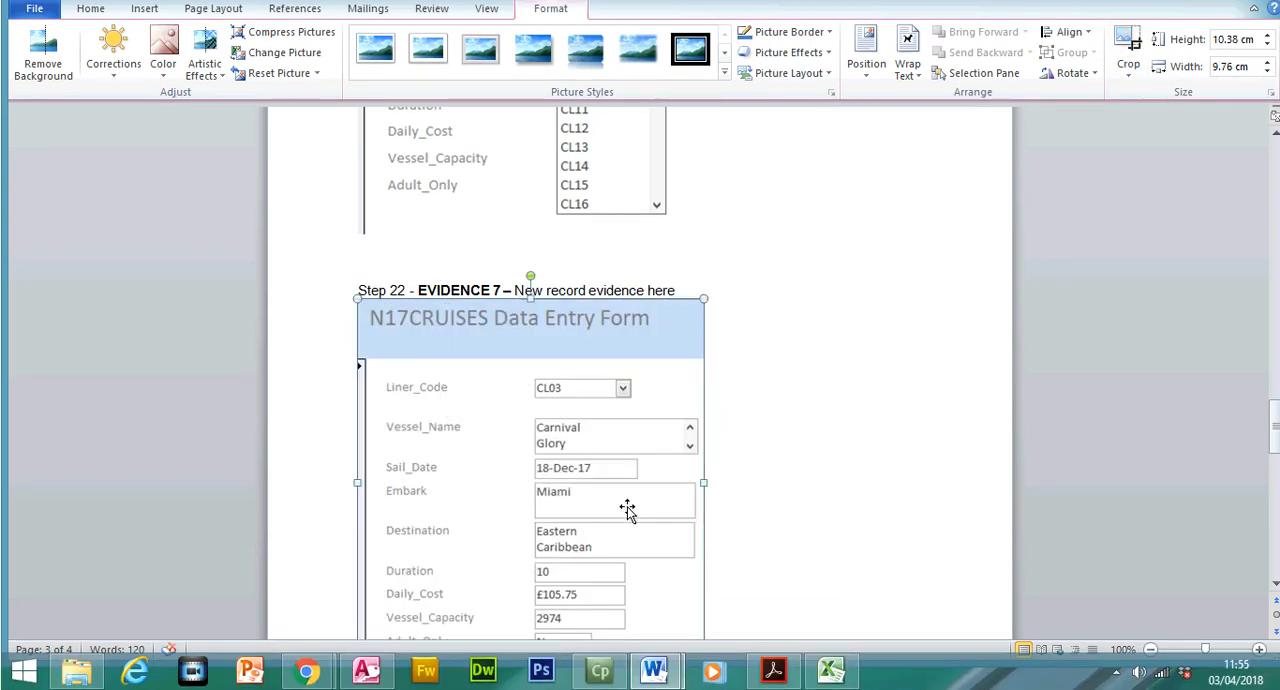
click(1275, 583)
click(1275, 583)
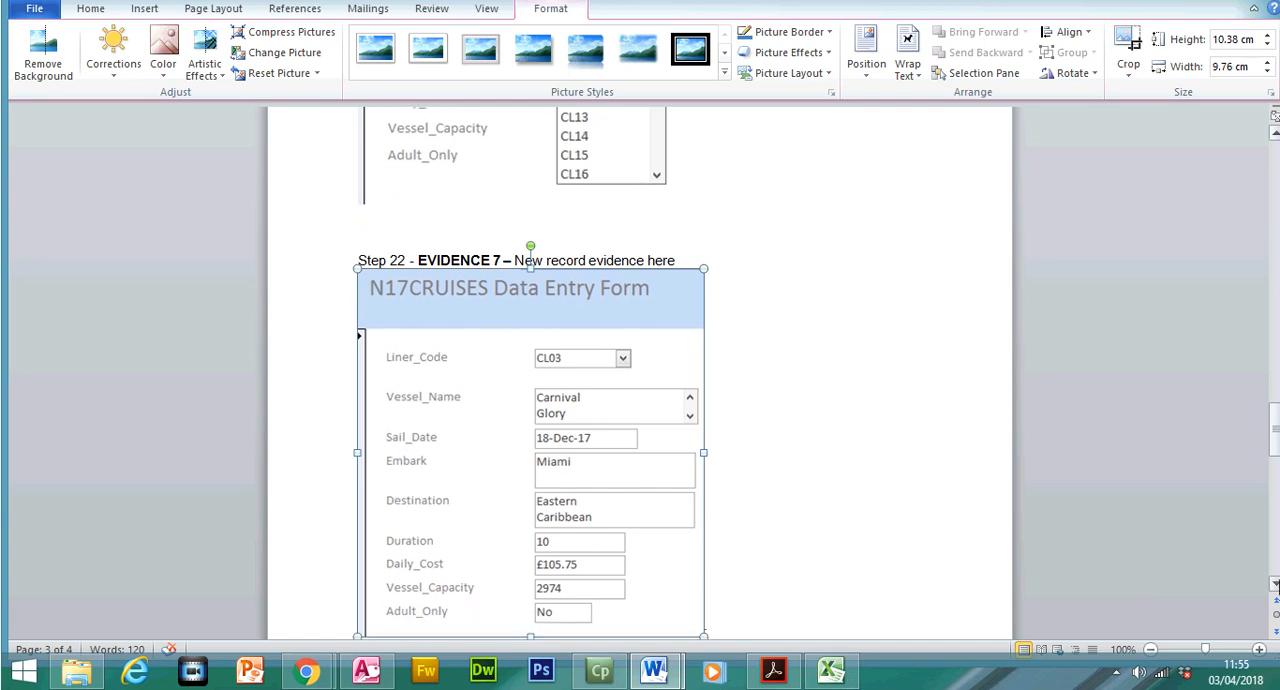
click(1275, 583)
click(1275, 583)
click(1275, 583)
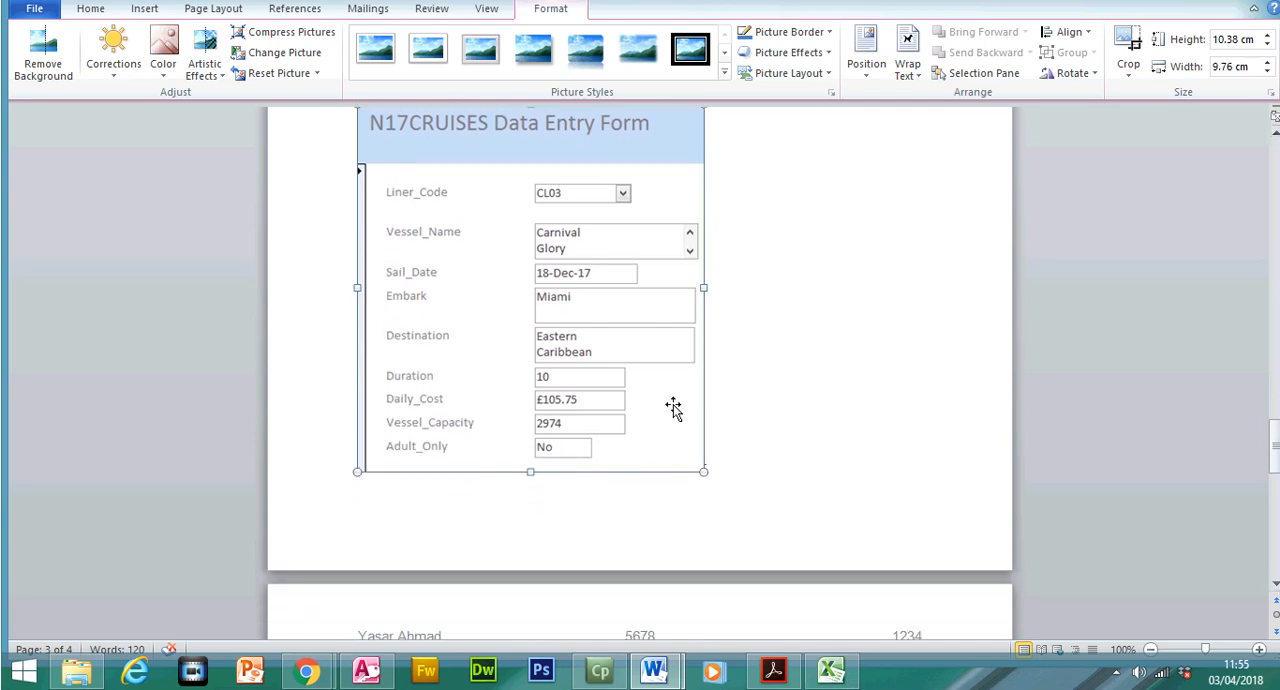
Switch to the exam paper and read question 23's report requirements, including the Total_Cost field, record selection and fields to show
click(773, 672)
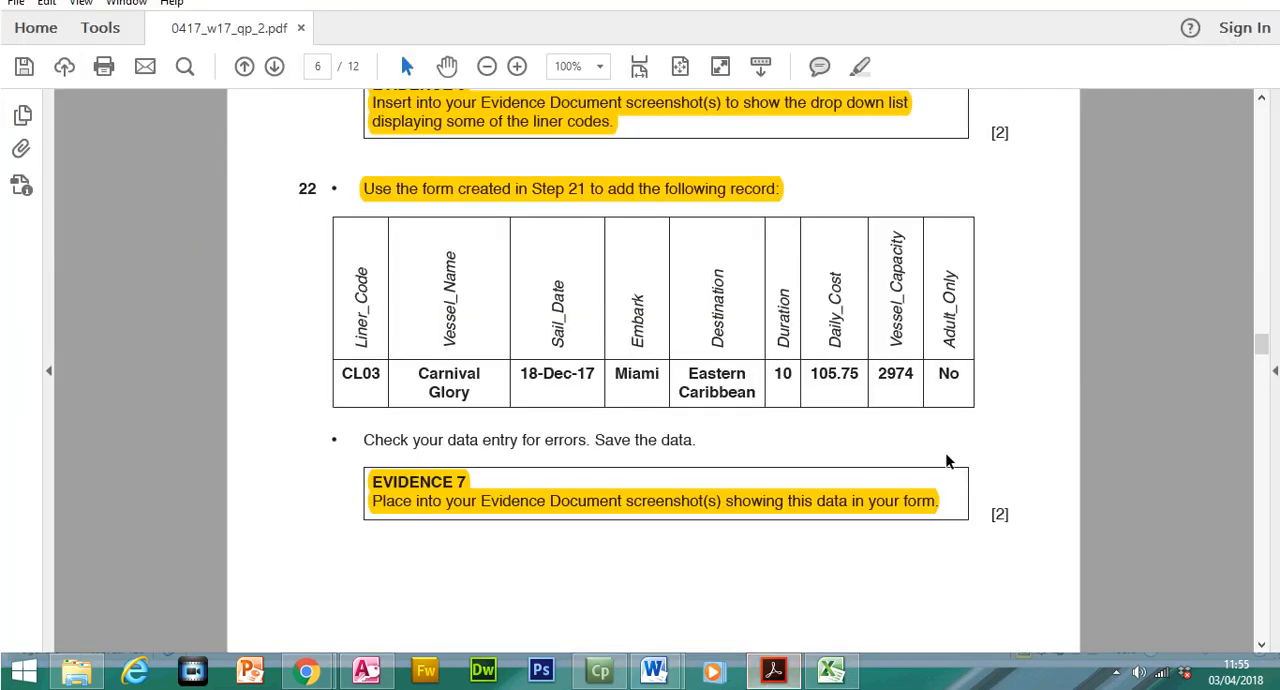
drag(1262, 360, 1265, 391)
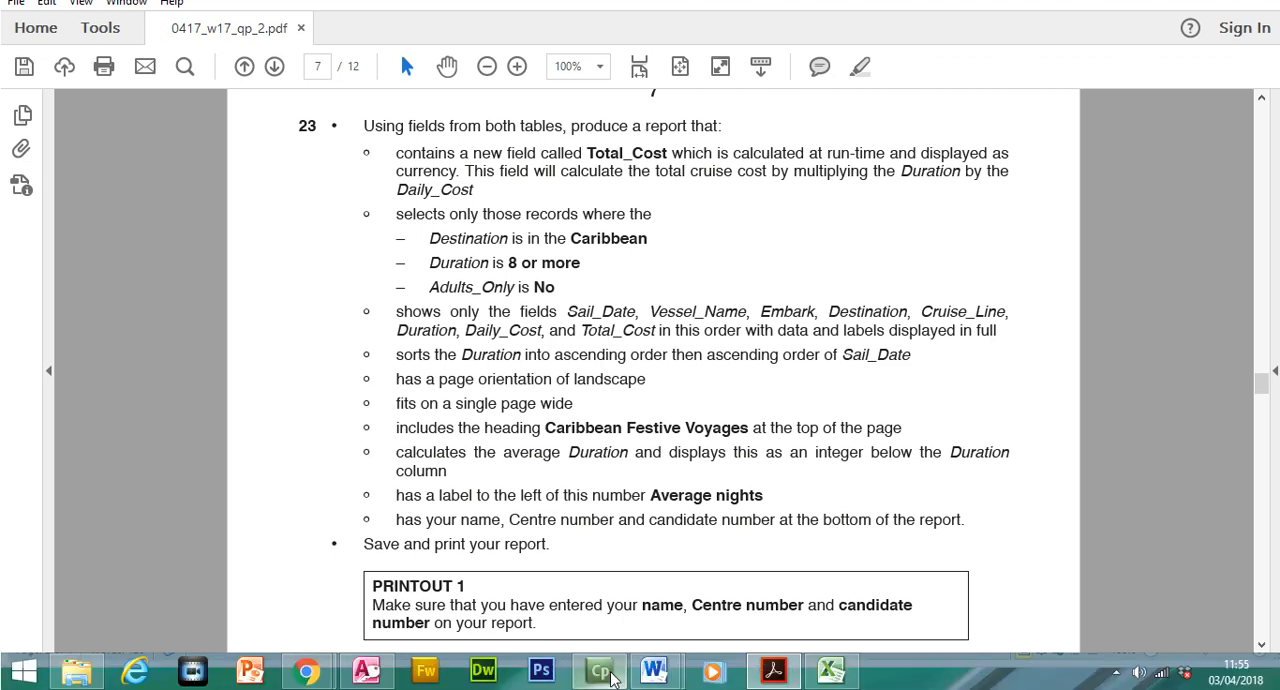
mouse_move(601, 688)
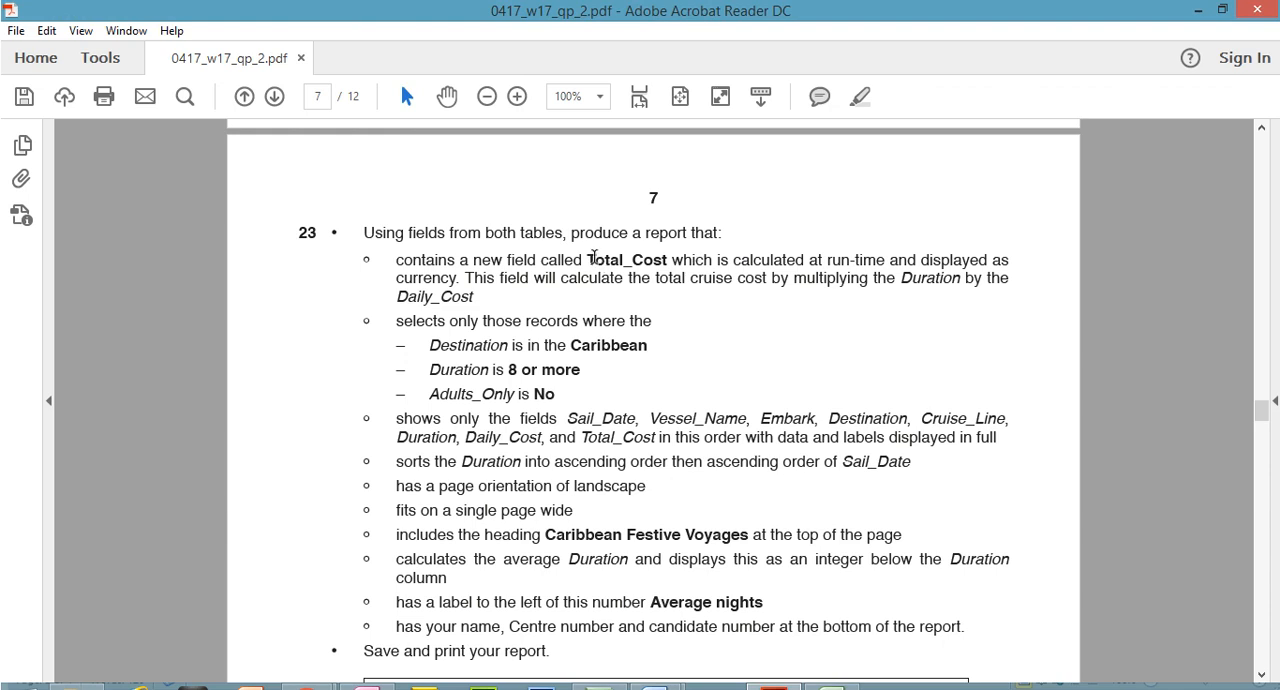
drag(596, 229, 660, 255)
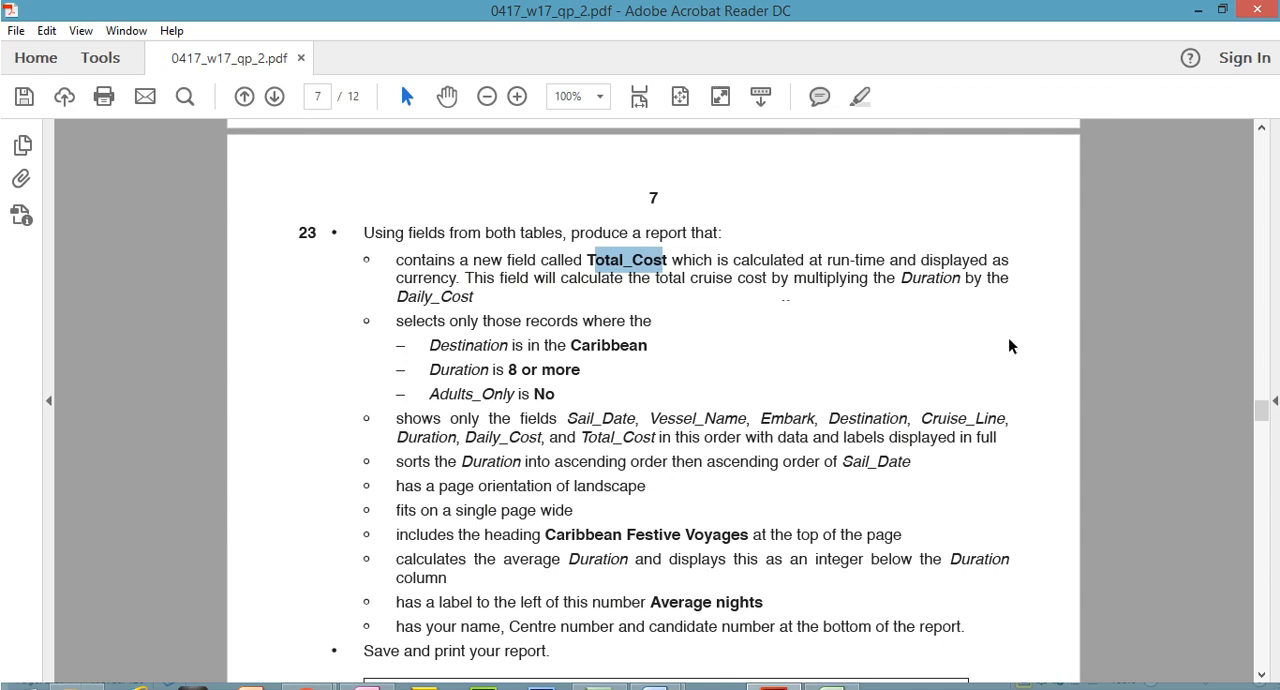
drag(362, 256, 372, 256)
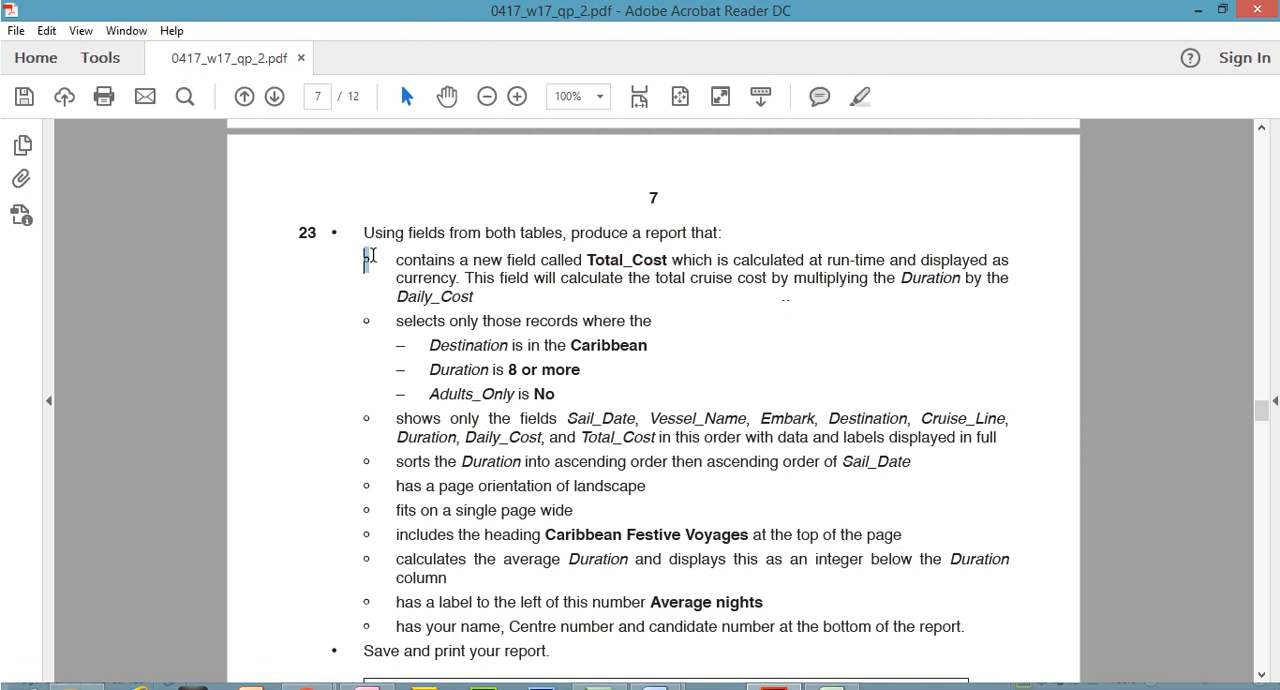
drag(362, 320, 371, 320)
drag(362, 418, 371, 420)
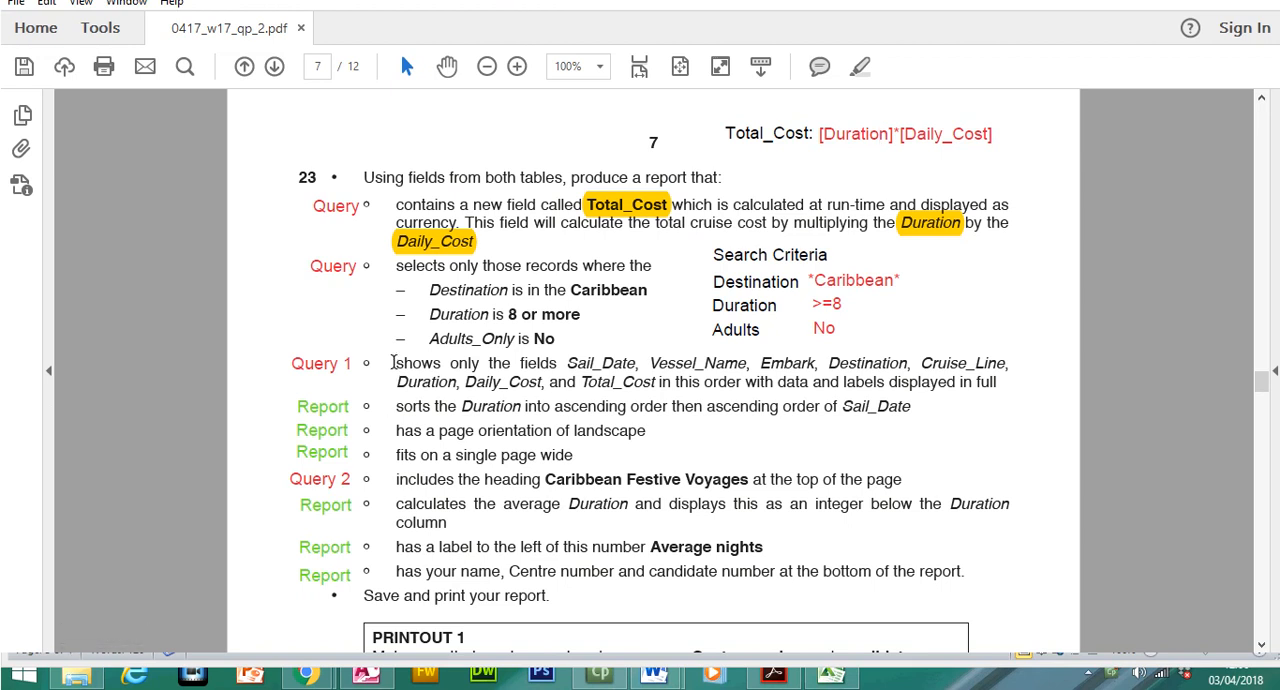
Review which question 23 bullets are annotated Query or Report, including the shown fields, heading, average Duration and candidate details
drag(392, 363, 998, 393)
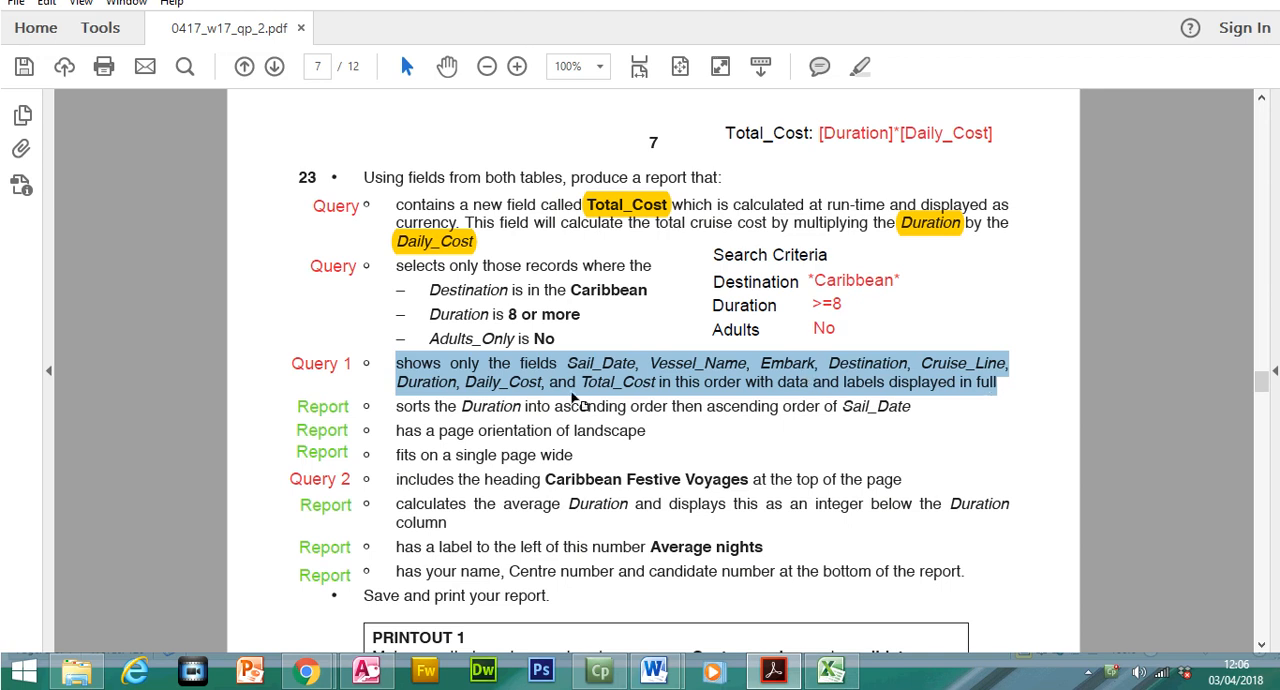
click(343, 482)
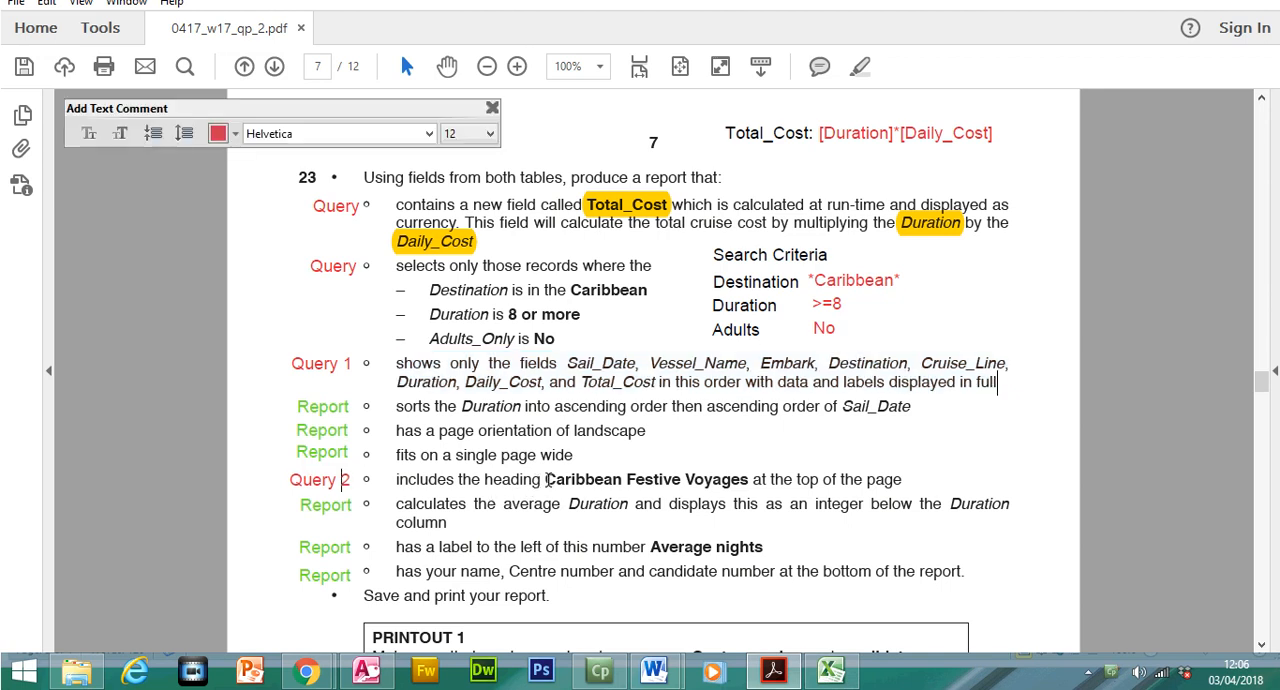
drag(543, 480, 748, 481)
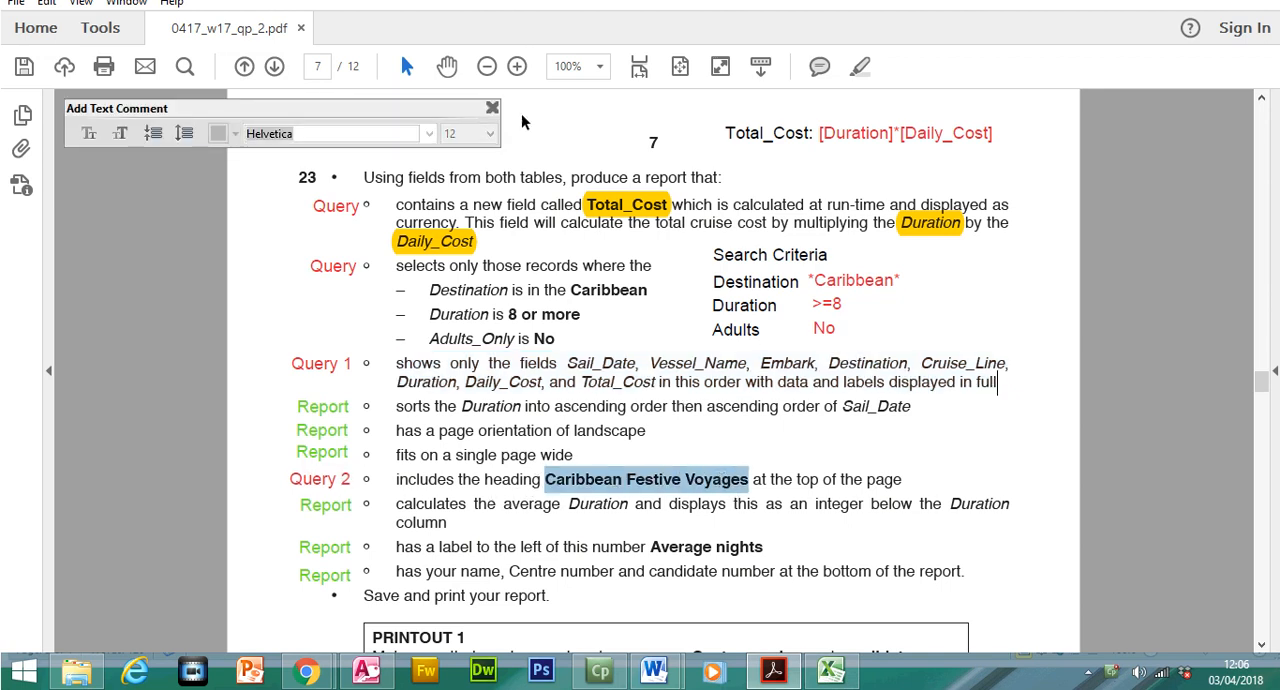
click(492, 107)
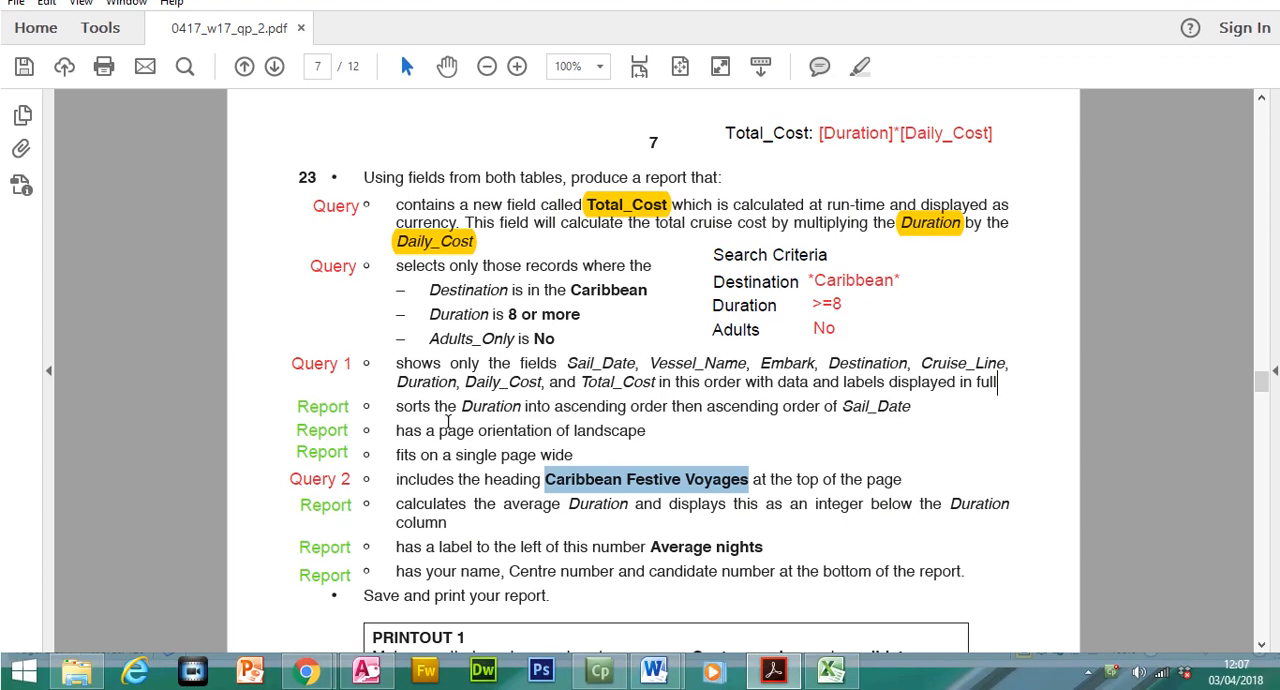
double_click(341, 413)
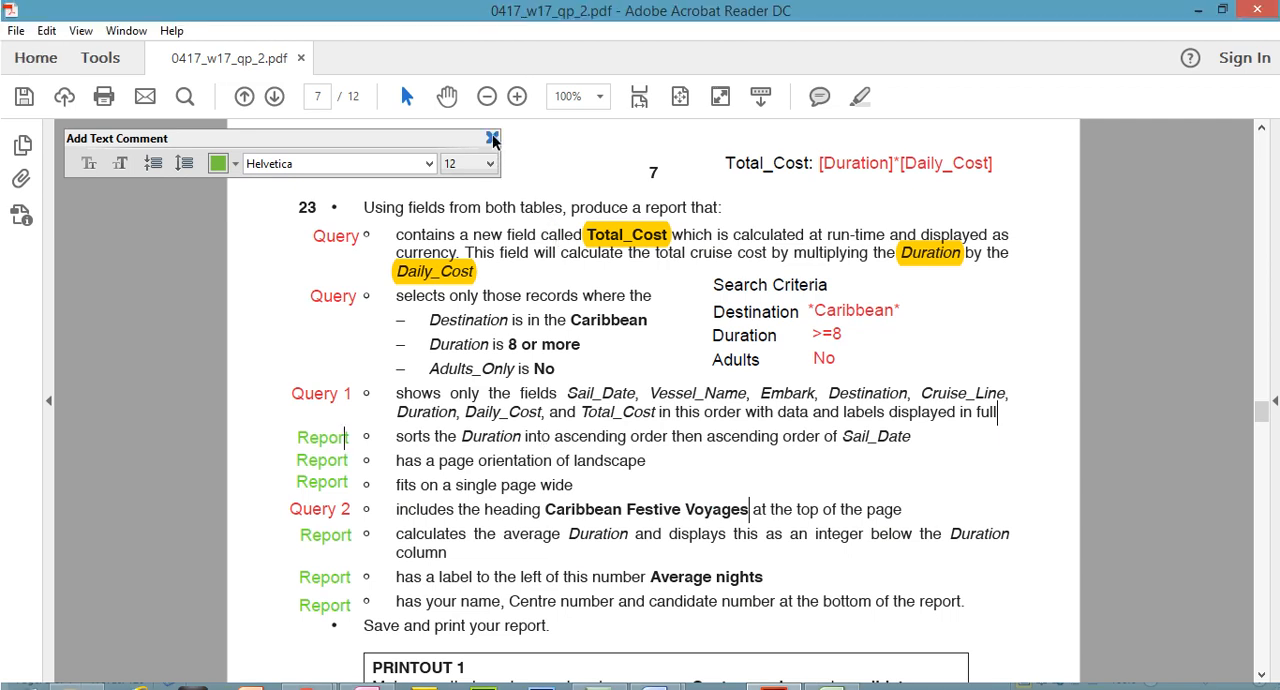
click(492, 107)
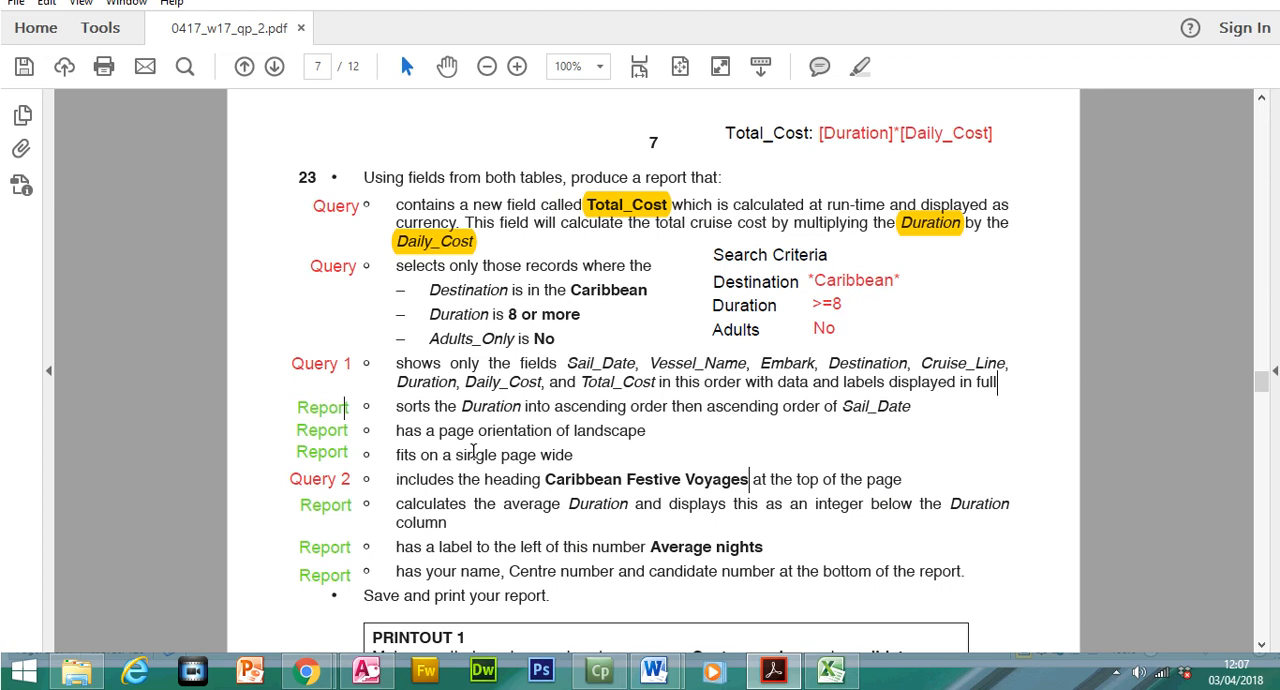
drag(443, 506, 588, 512)
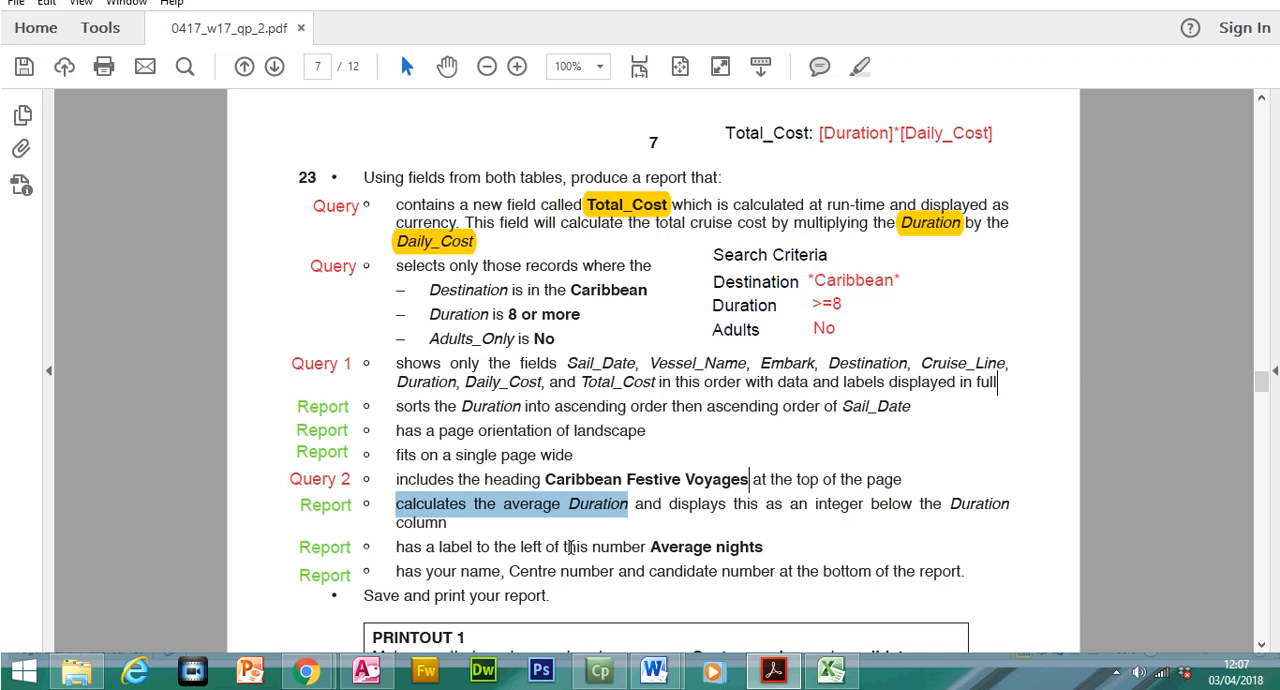
drag(398, 574, 540, 575)
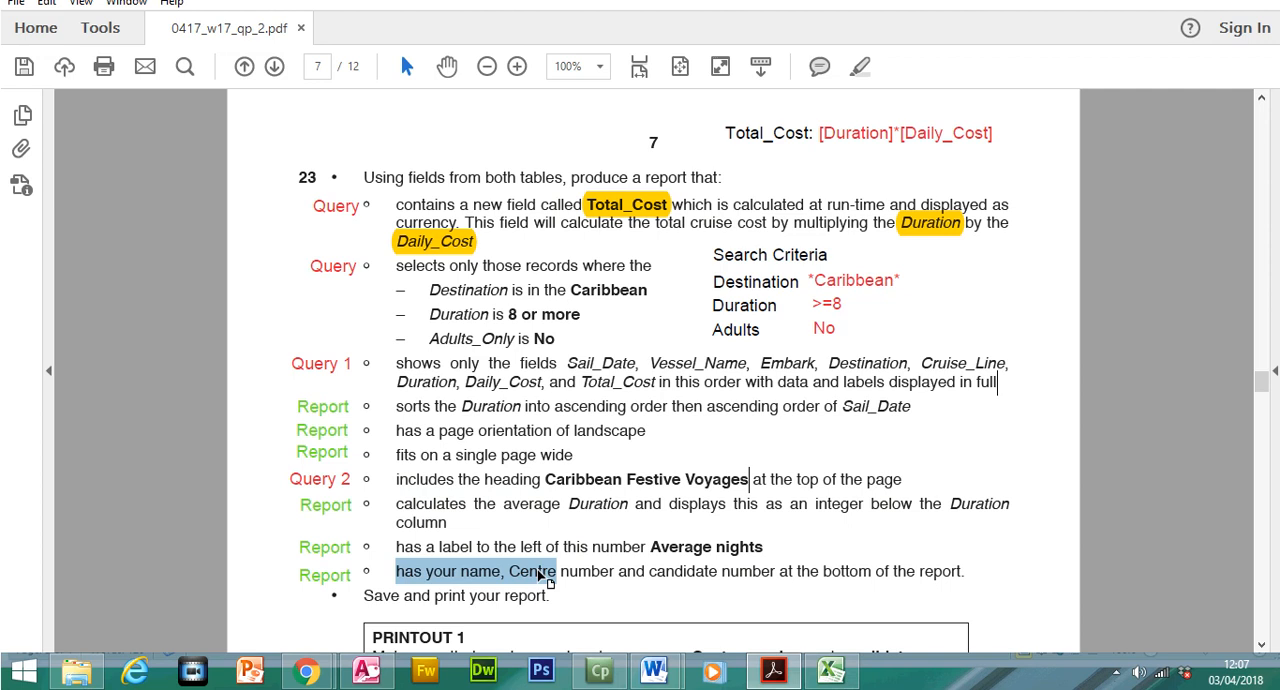
drag(398, 364, 998, 383)
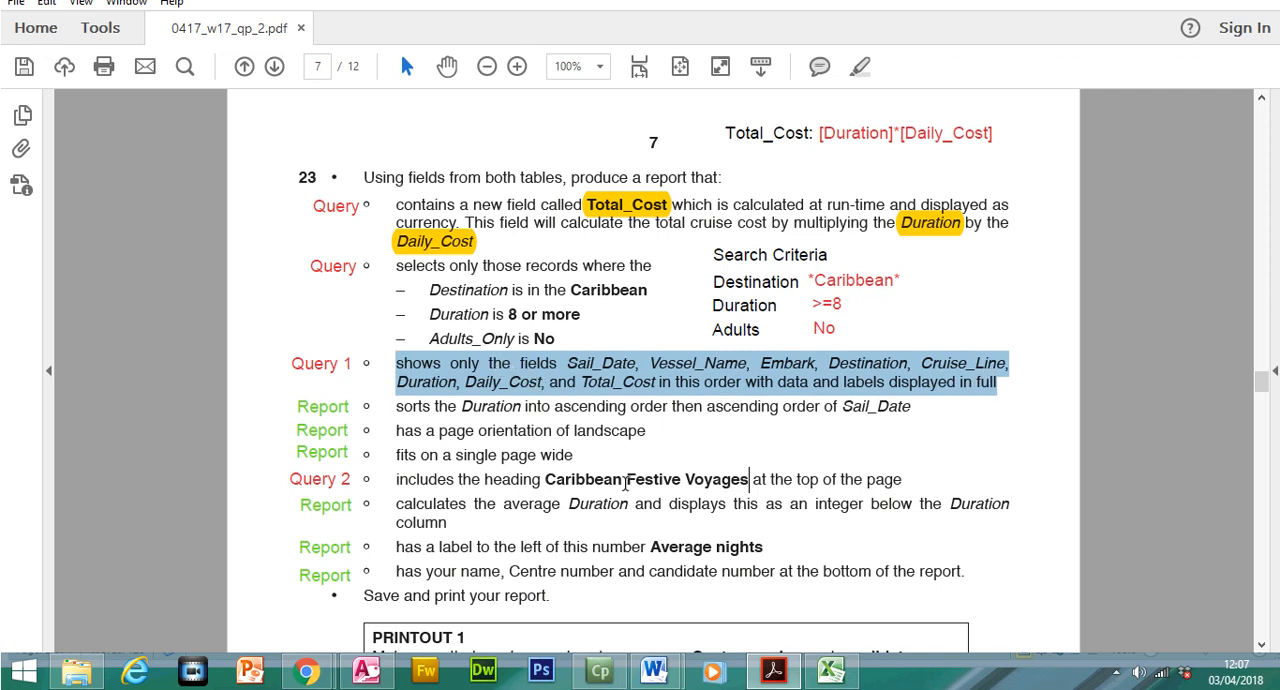
Switch to the Access database and close the open N17CRUISES table and N17CRUISES Data Entry Form
click(365, 670)
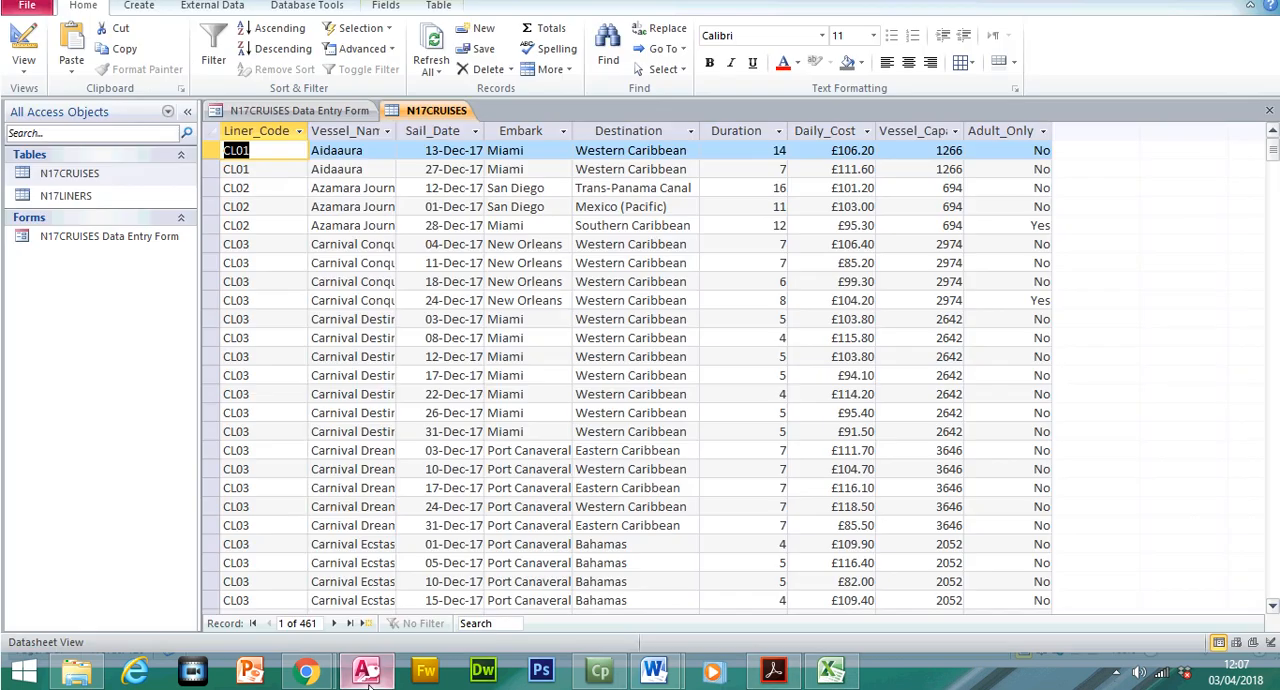
click(1269, 140)
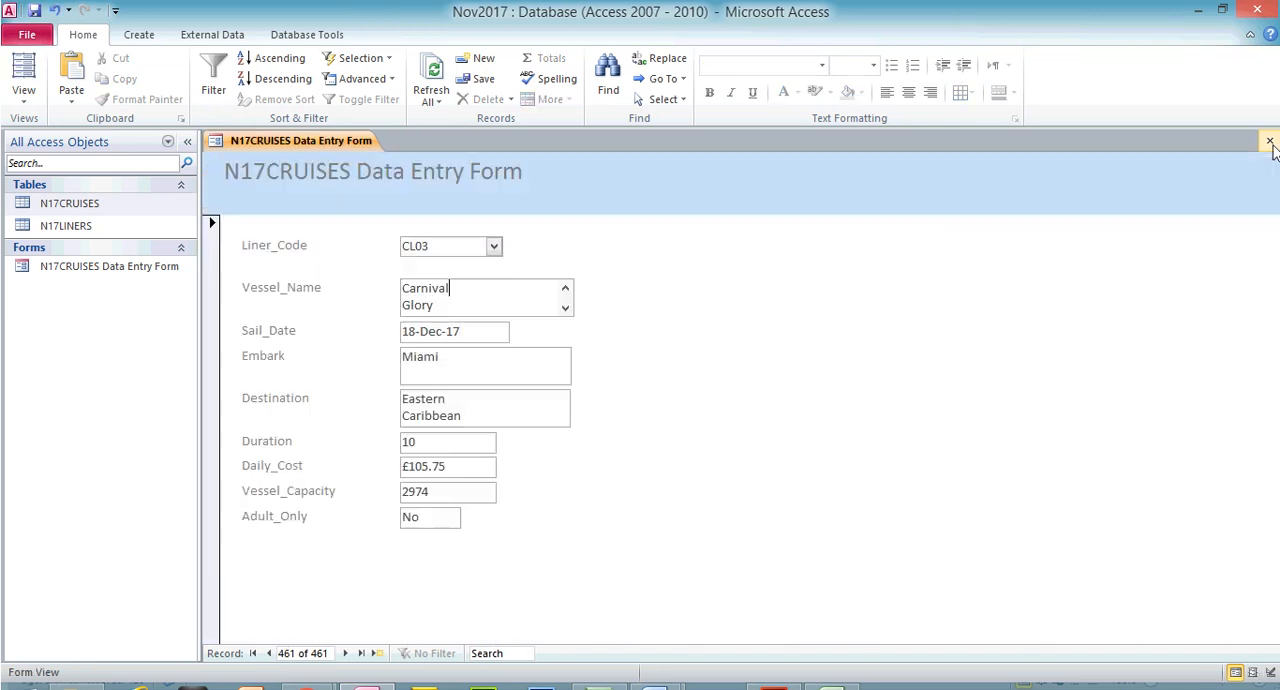
click(1269, 140)
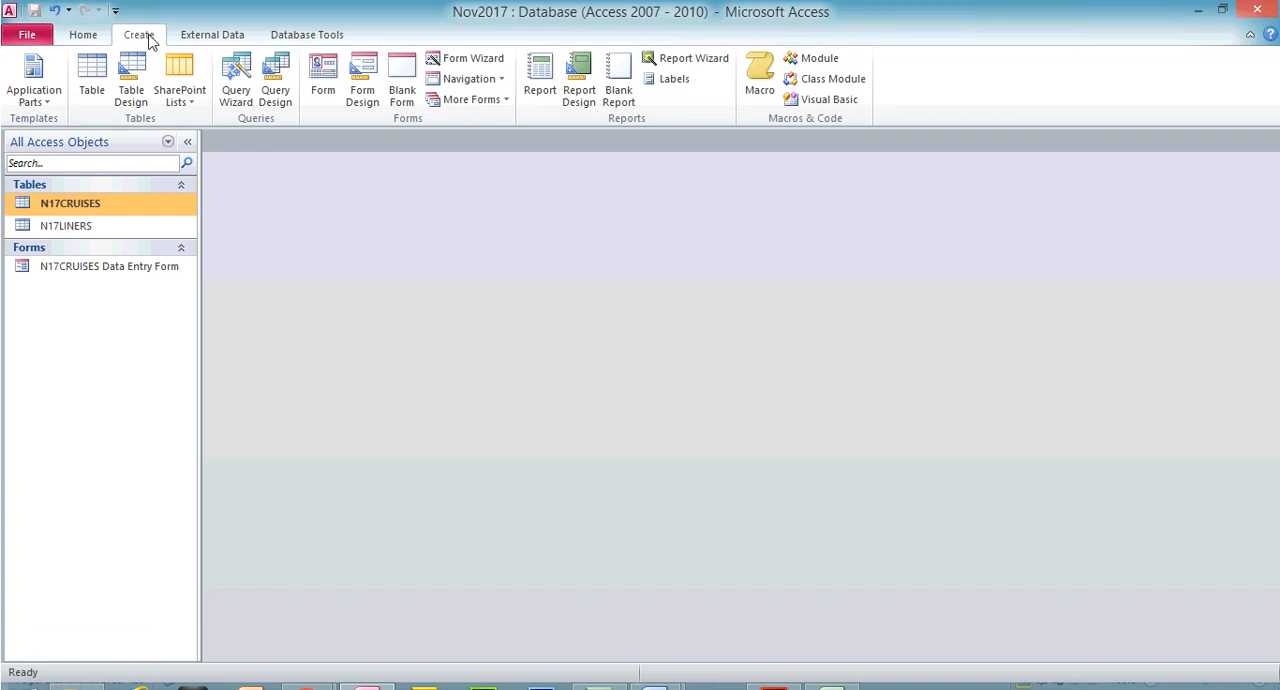
View the N17CRUISES and N17LINERS tables and close them again
click(115, 194)
double_click(115, 194)
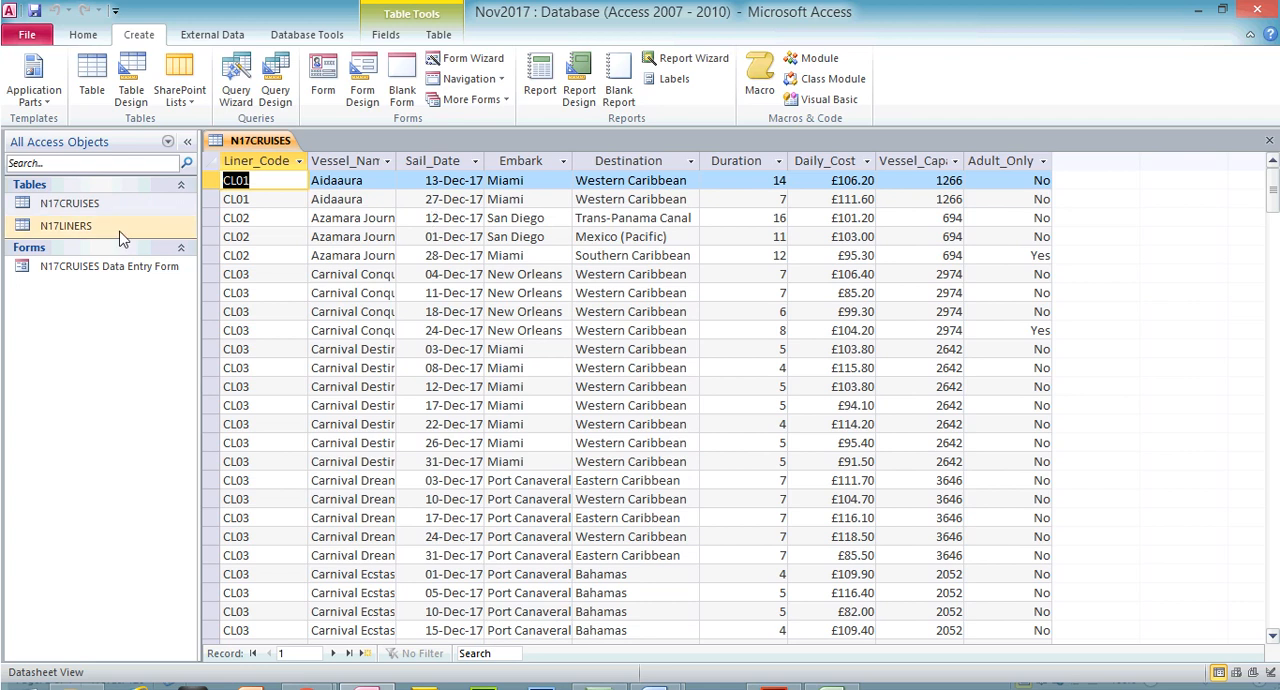
double_click(100, 227)
click(1271, 146)
click(1271, 146)
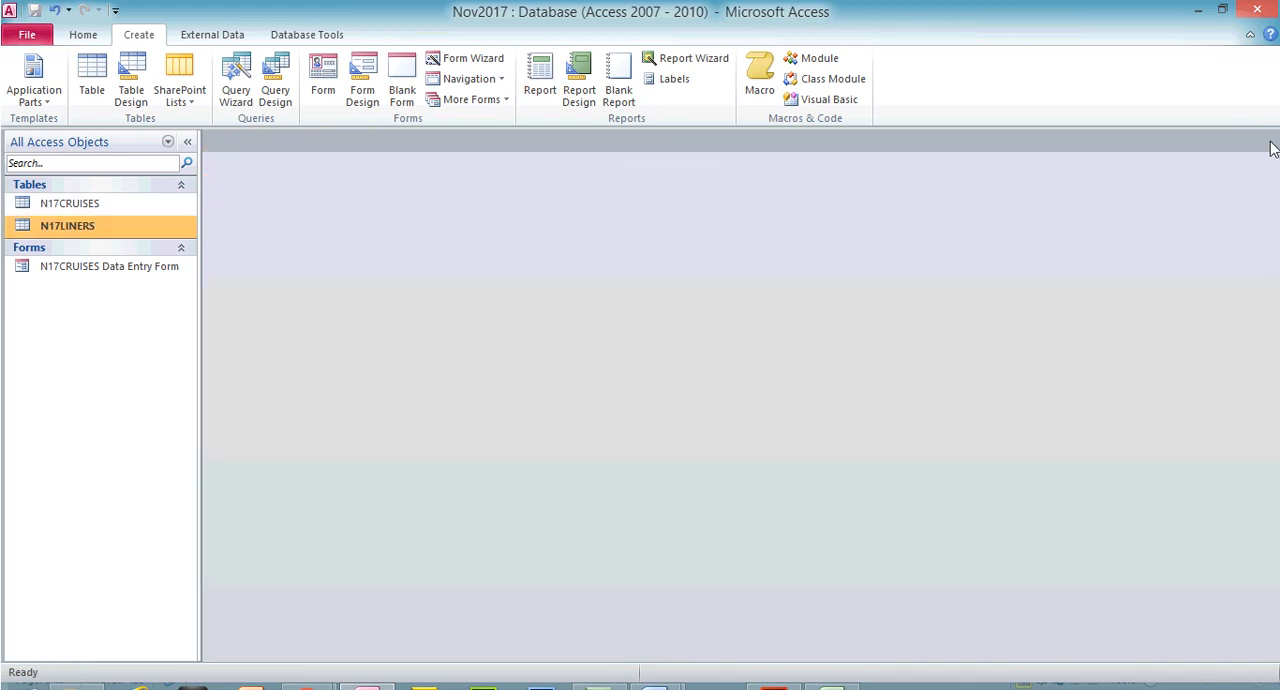
Start a new query with the Simple Query Wizard and show the tables available as its field source
click(232, 104)
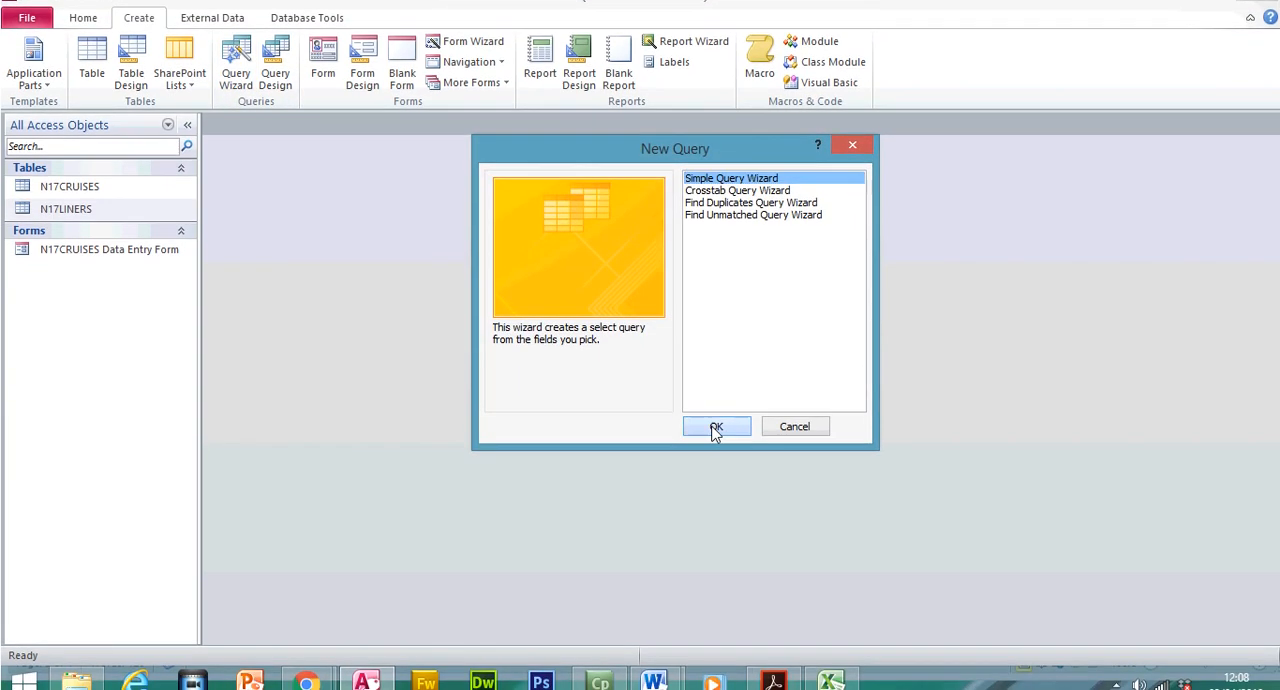
click(716, 428)
click(664, 244)
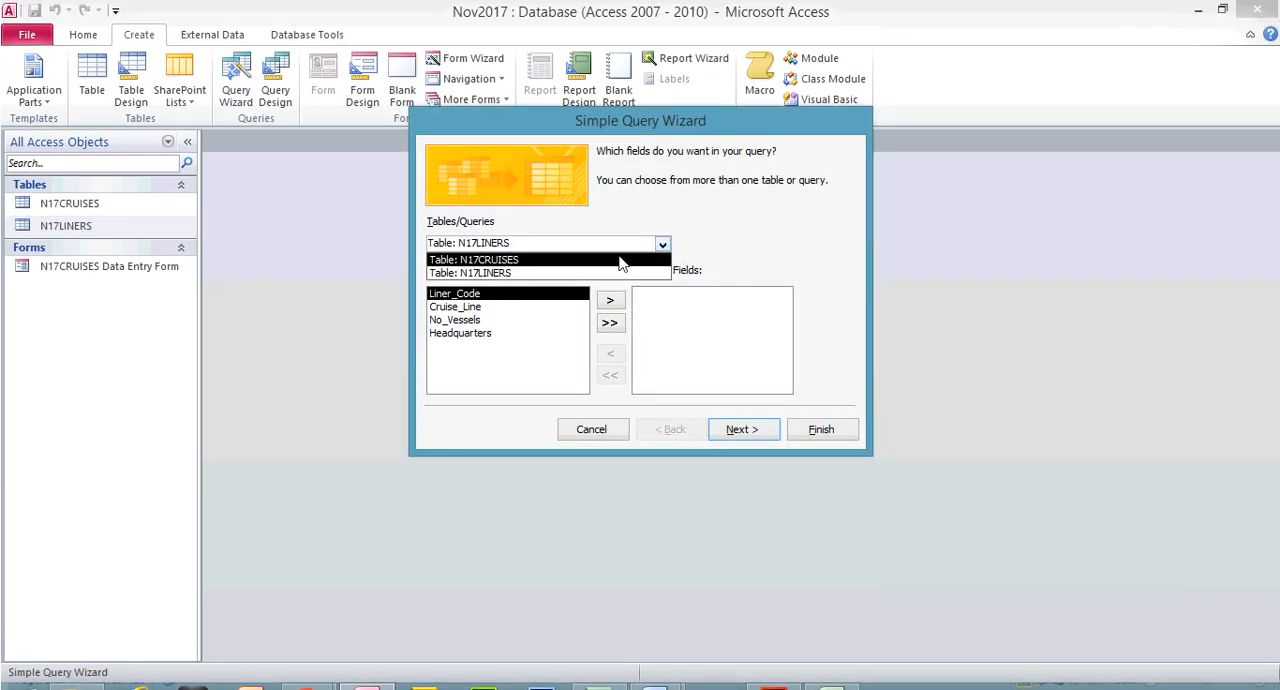
Switch to the exam paper, check the first fields listed for the query, Sail_Date and Vessel_Name, and return to the Access wizard
click(772, 678)
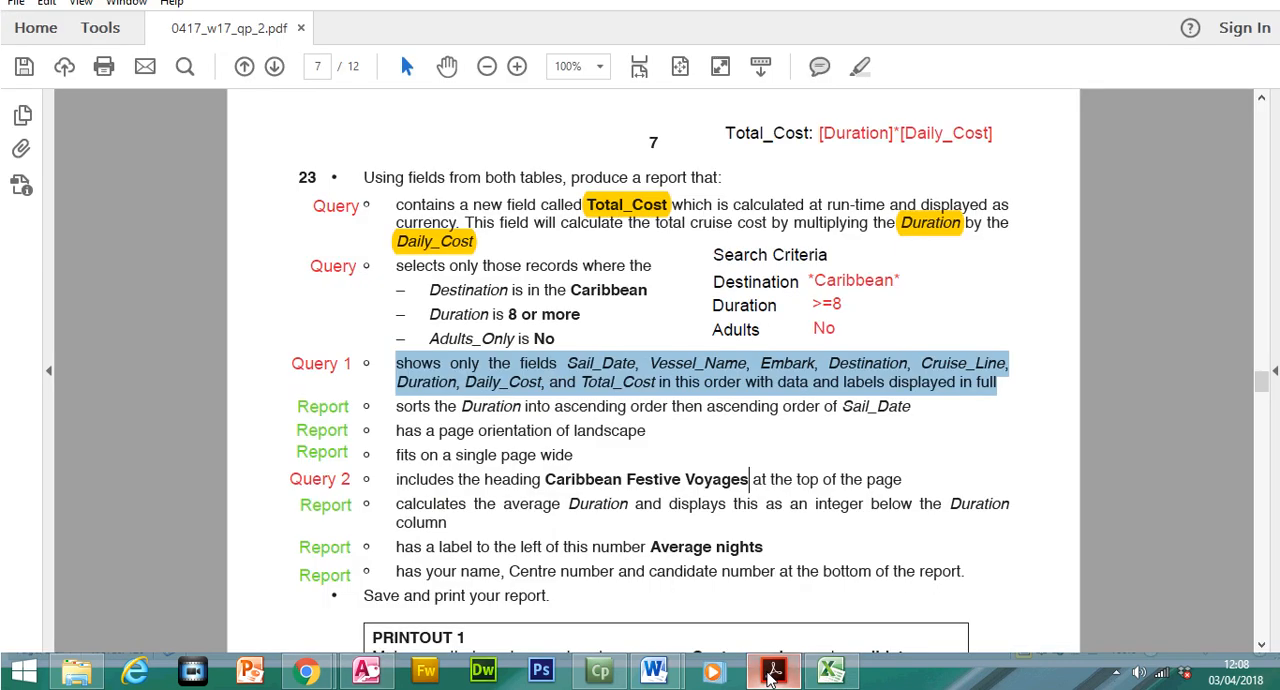
click(602, 364)
drag(568, 363, 740, 366)
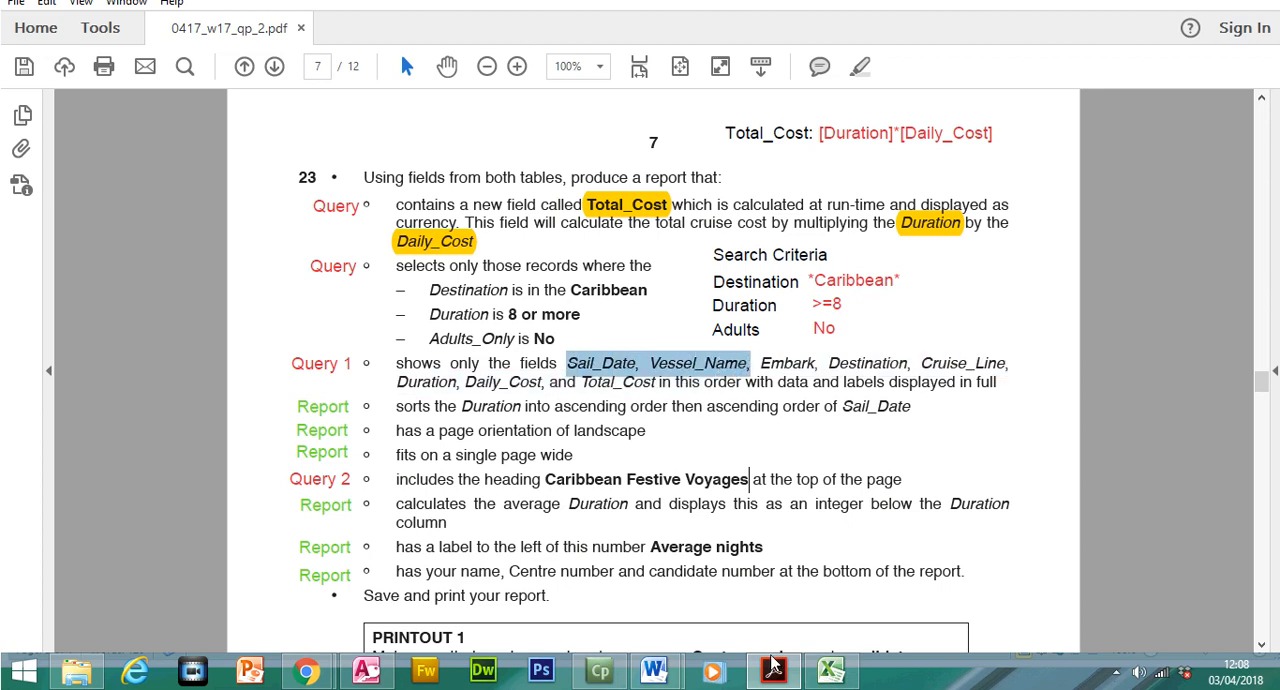
click(773, 670)
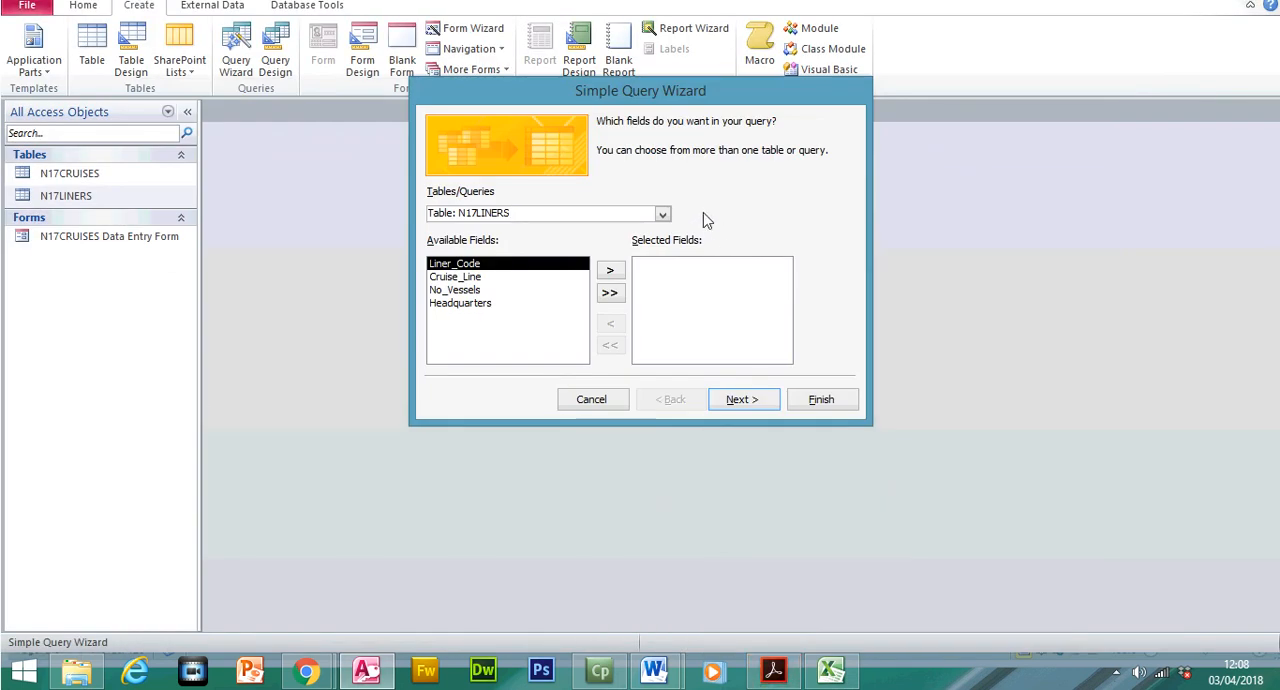
Choose the N17CRUISES table as the field source, add Sail_Date to the query, and recheck the field order in the exam paper
click(663, 215)
click(598, 230)
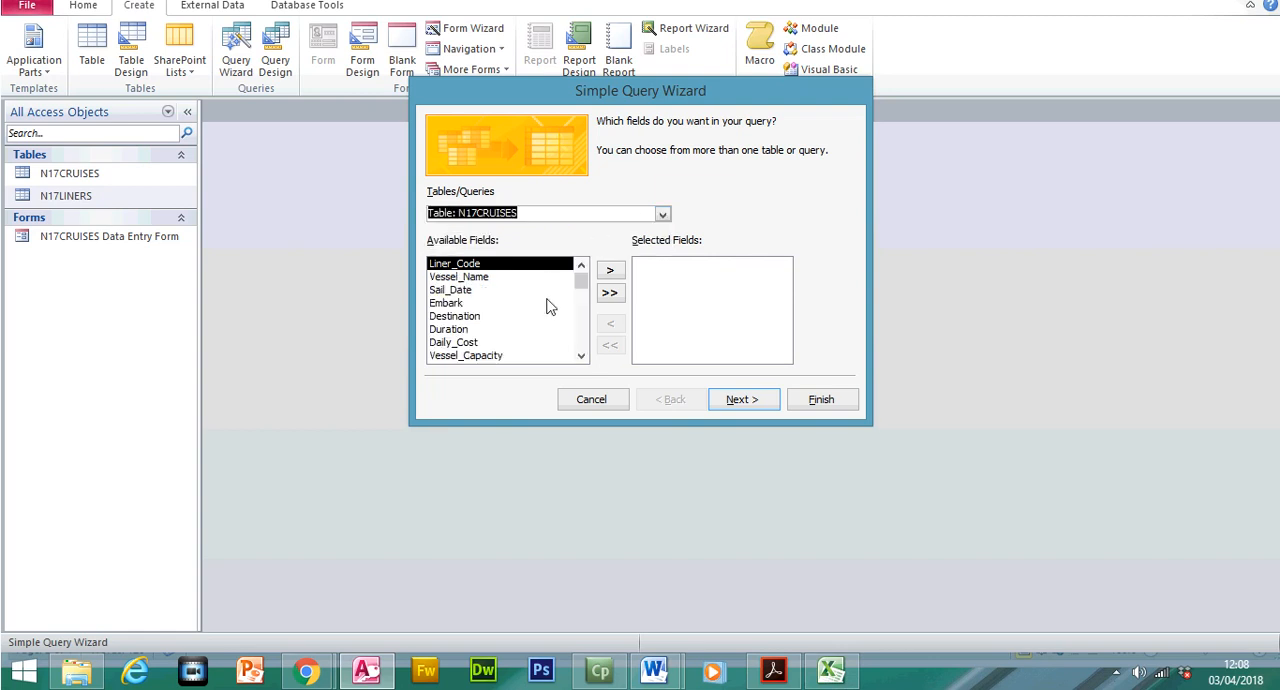
double_click(460, 320)
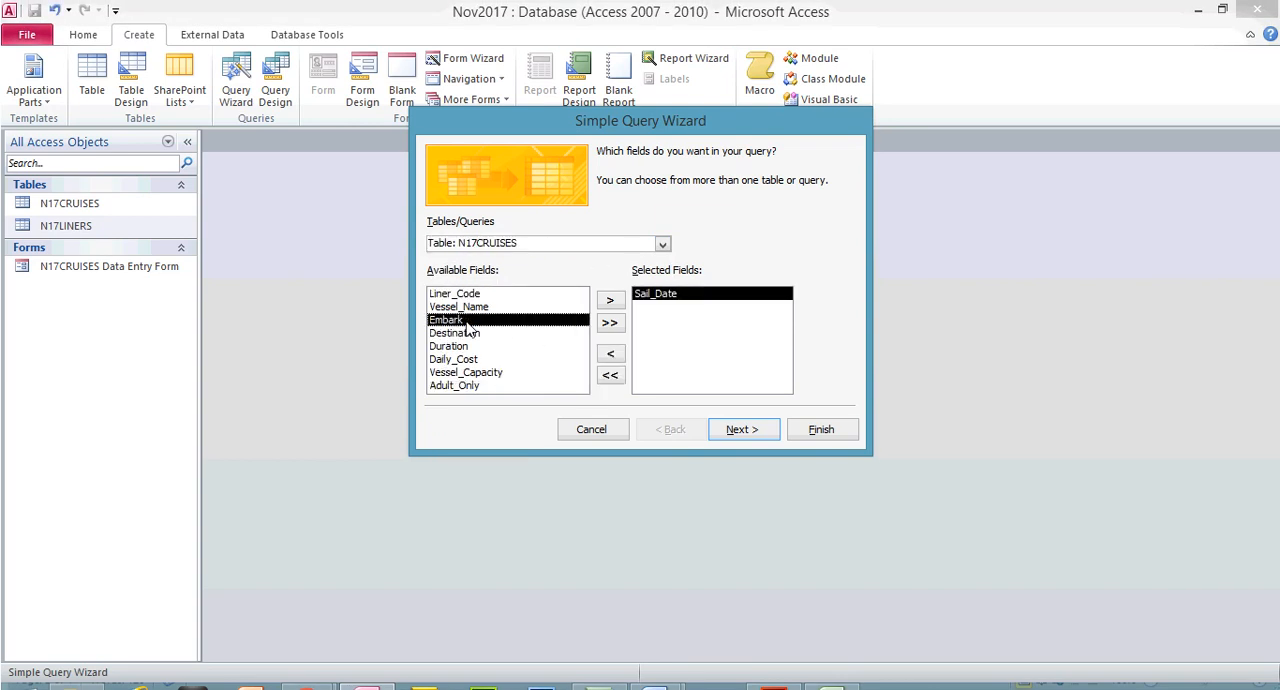
click(773, 672)
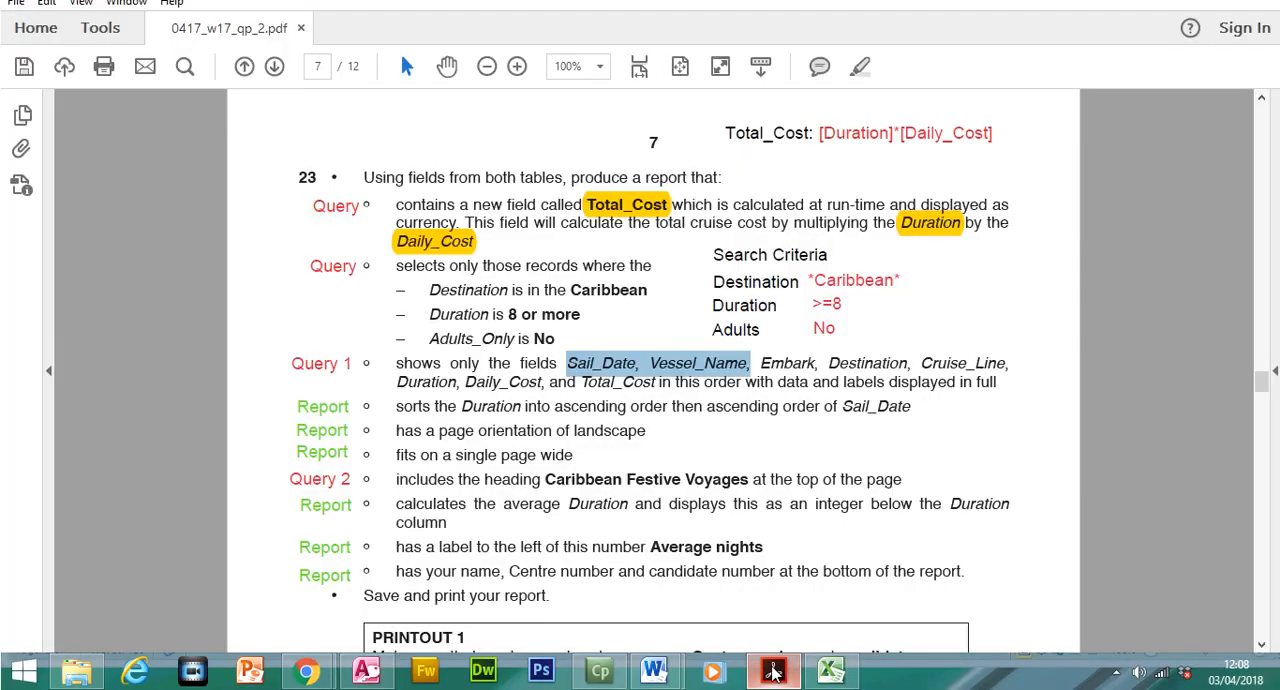
click(773, 672)
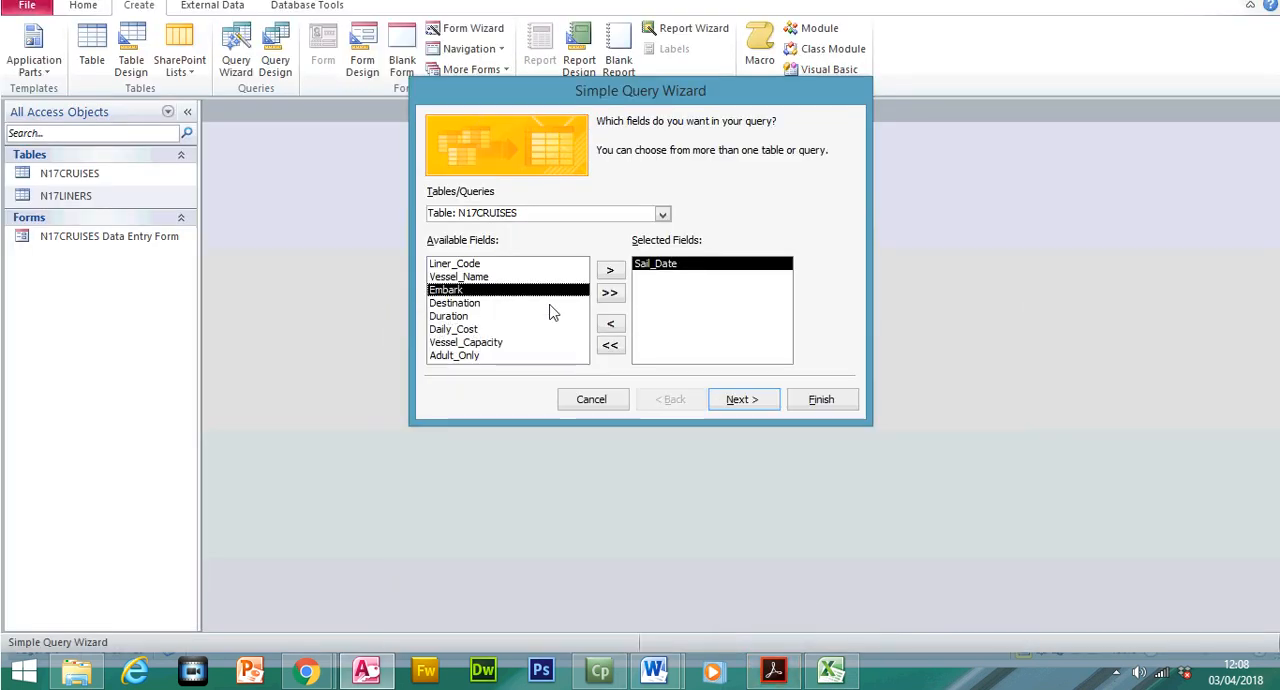
Add Vessel_Name, Embark and Destination to the query's selected fields, rechecking the field order in the exam paper
double_click(511, 279)
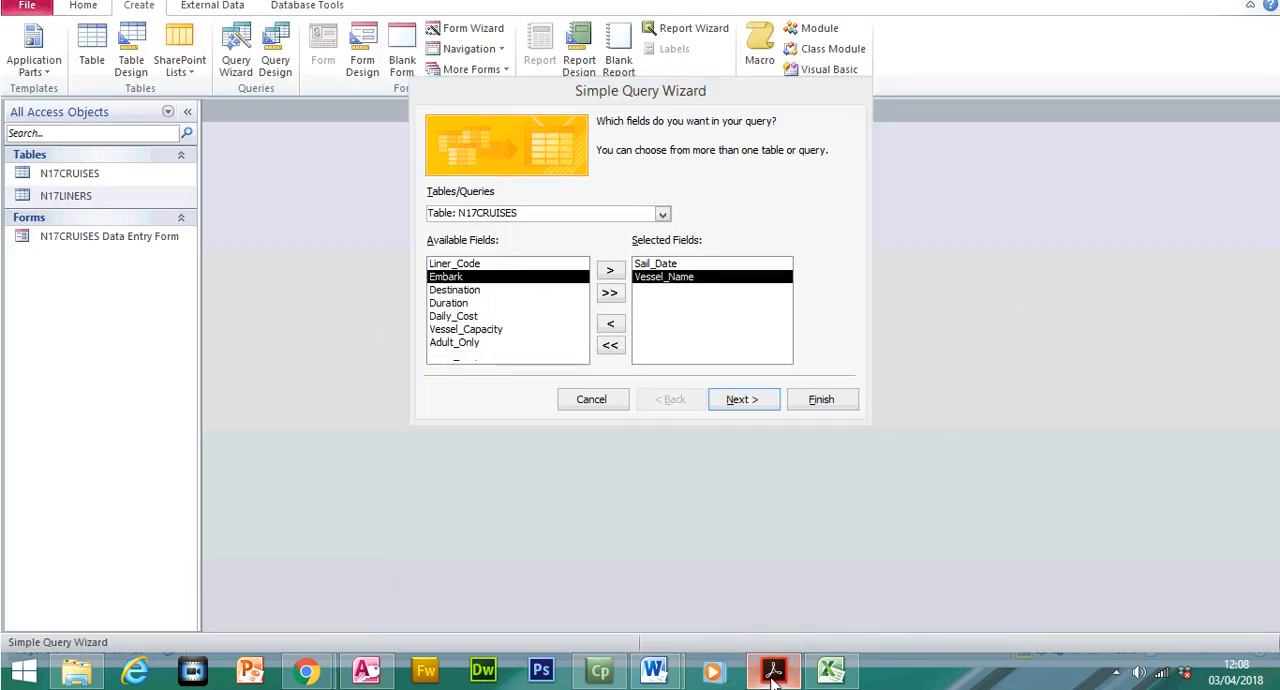
click(773, 672)
drag(761, 362, 906, 363)
key(alt+Tab)
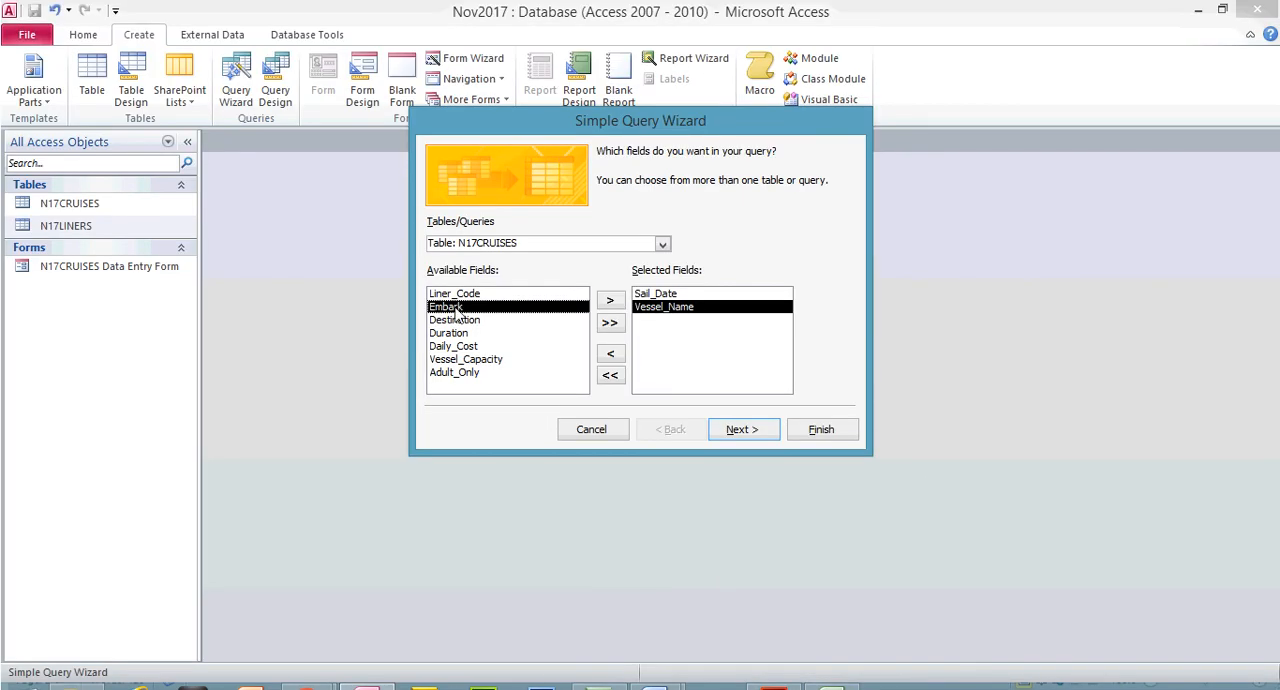
double_click(458, 307)
double_click(458, 307)
Check the next fields in the exam paper and add Cruise_Line from N17LINERS and Duration from N17CRUISES to the query
click(774, 670)
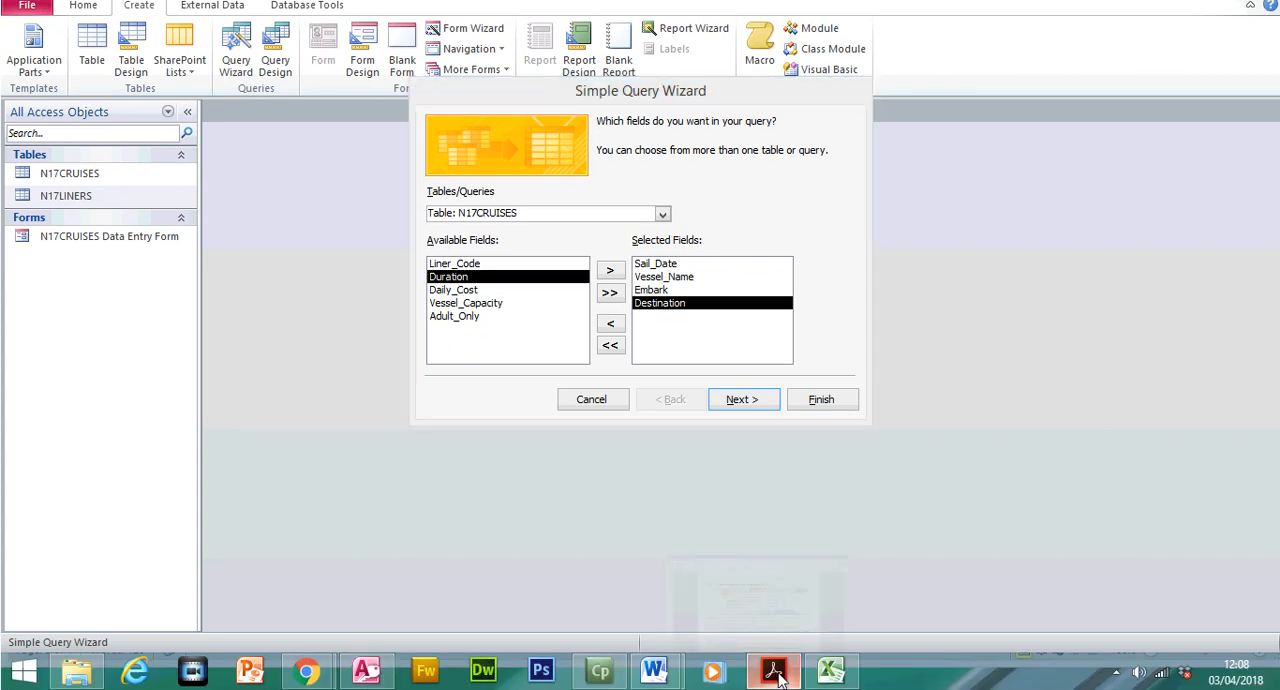
drag(922, 362, 458, 381)
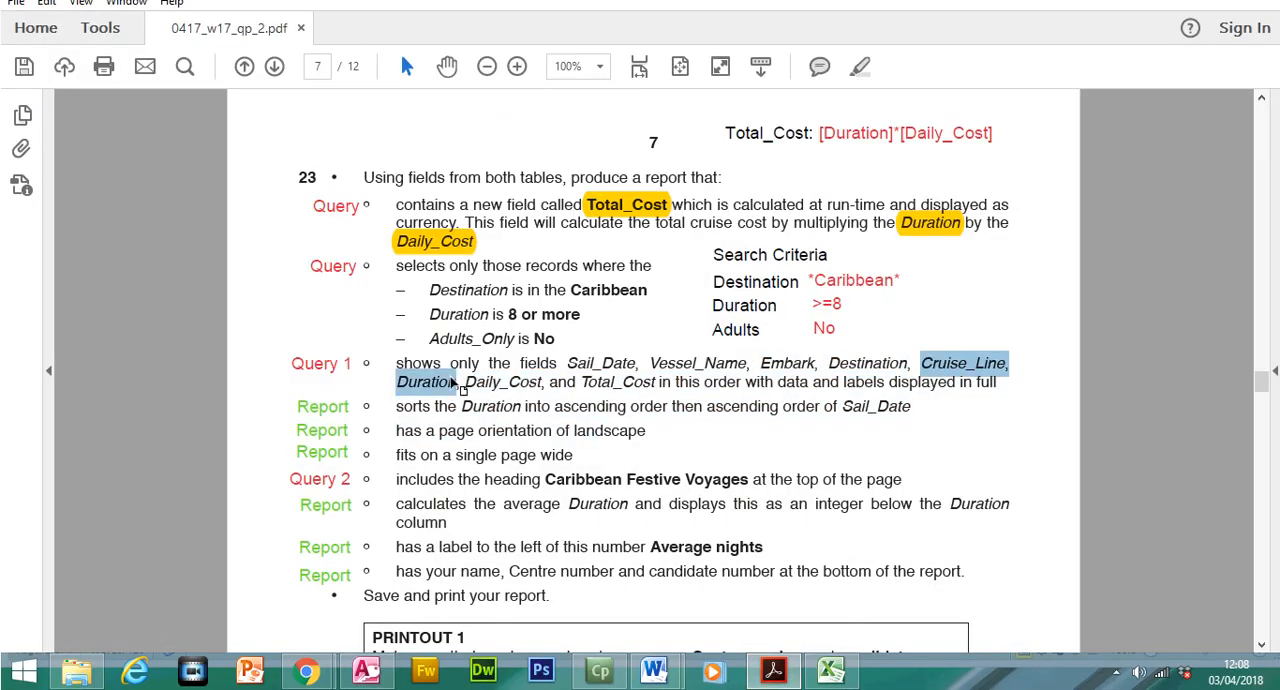
click(772, 671)
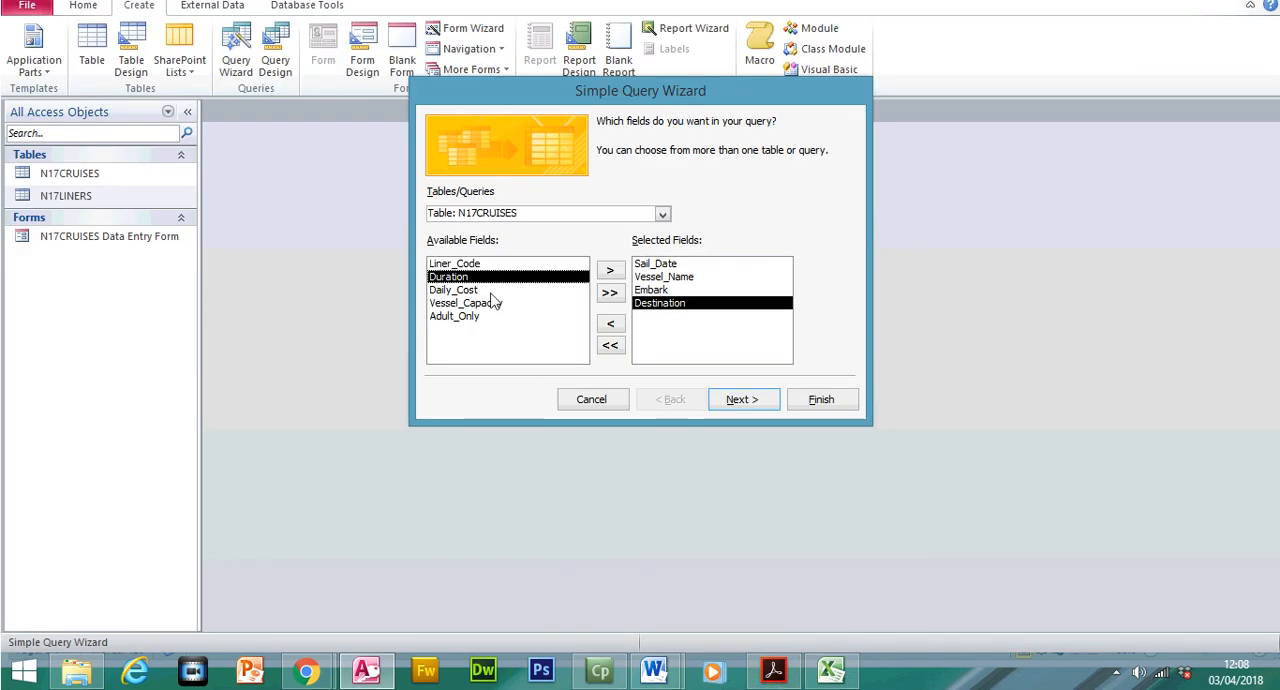
click(662, 244)
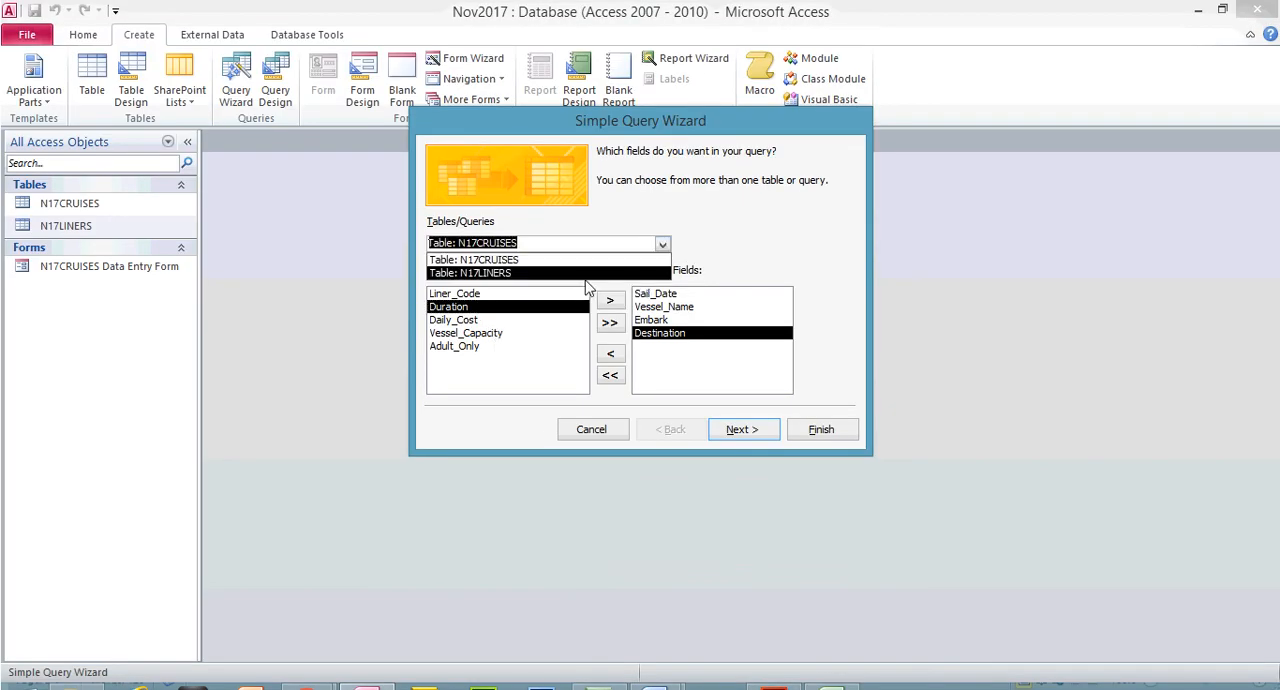
click(584, 274)
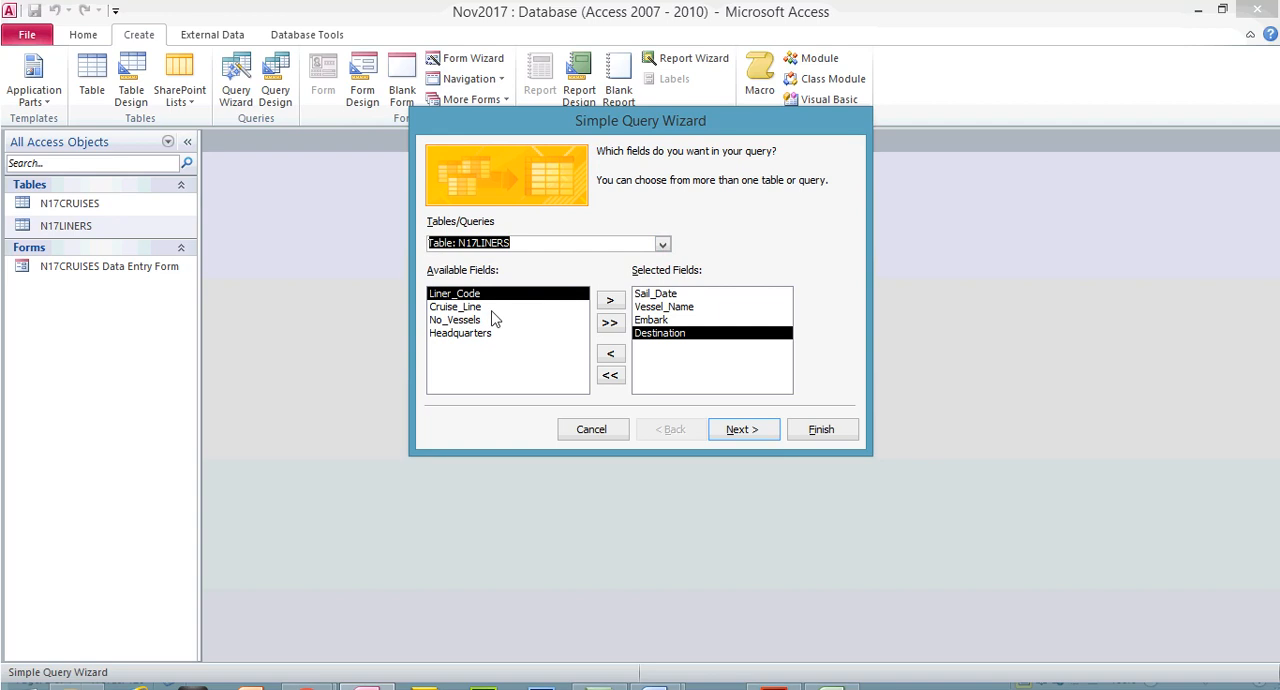
double_click(492, 311)
click(662, 244)
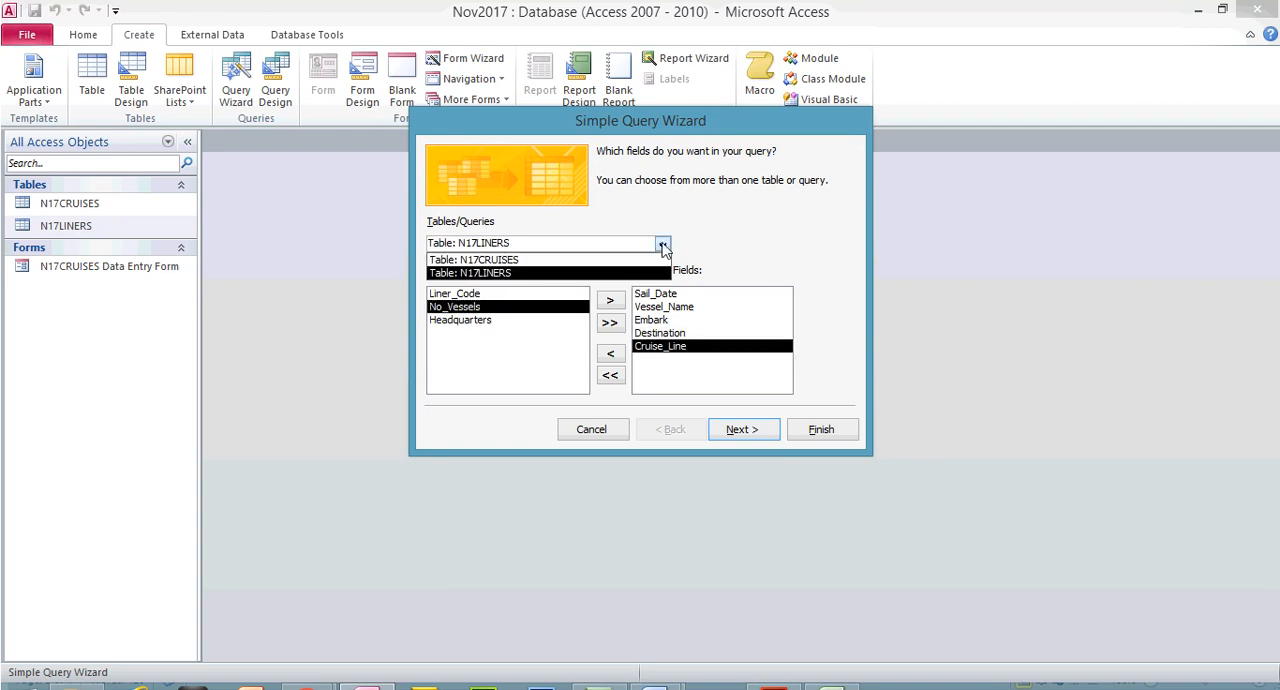
click(596, 262)
double_click(490, 311)
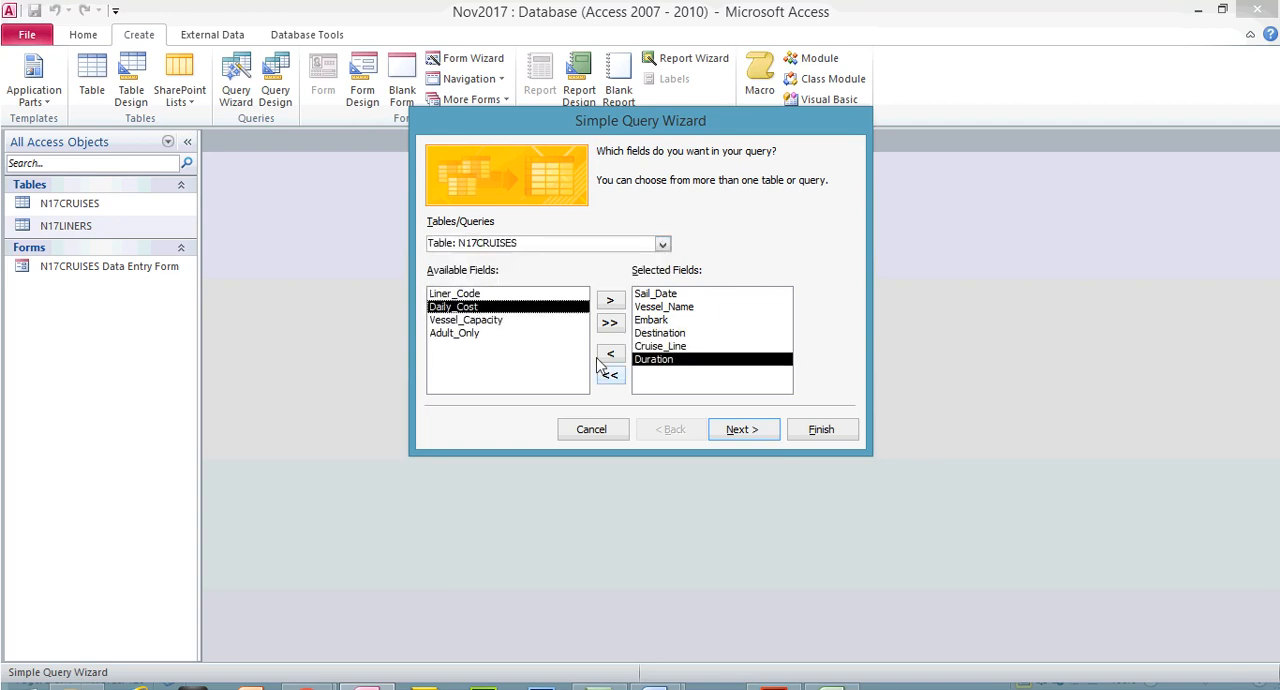
Add Daily_Cost to the query's selected fields, checking Daily_Cost and Total_Cost against the field list in the exam paper
mouse_move(778, 684)
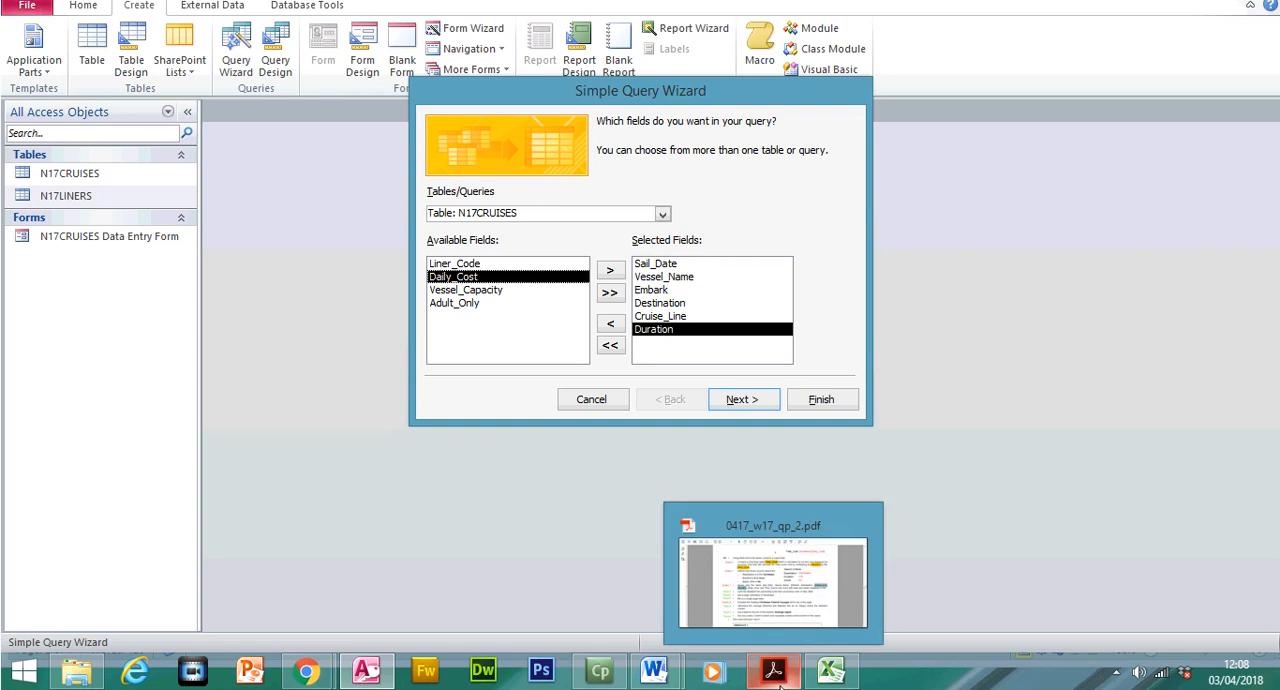
click(781, 626)
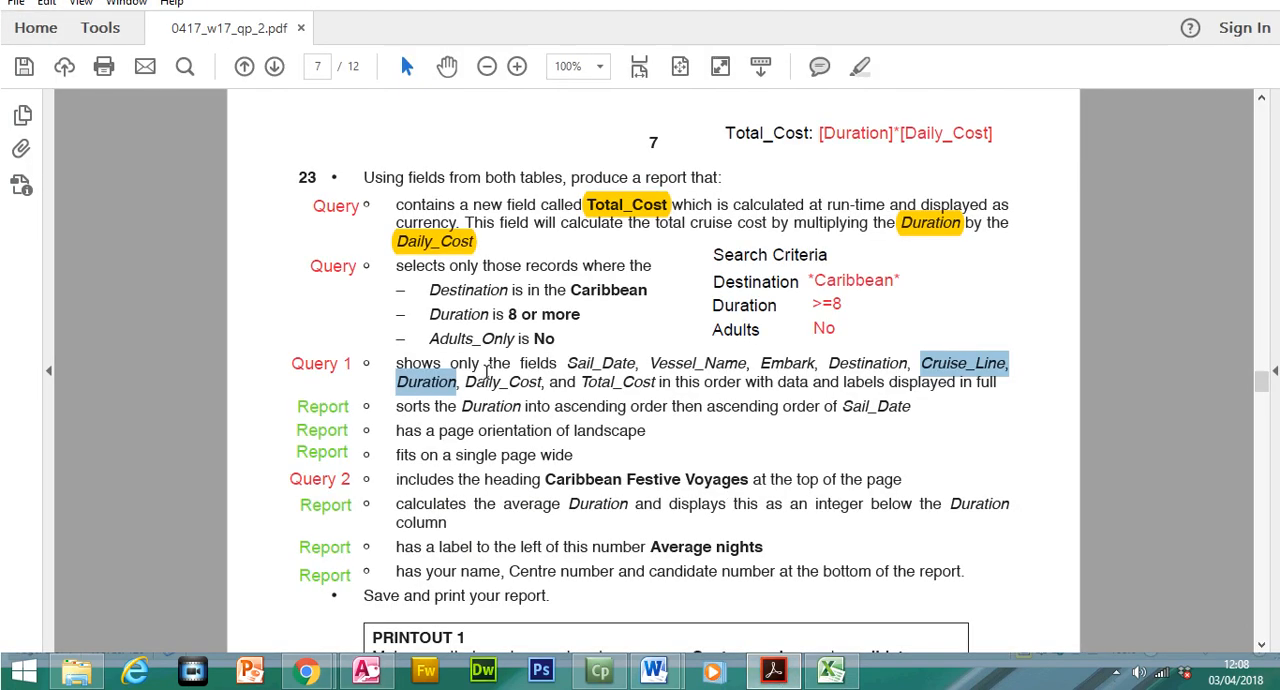
drag(465, 384, 545, 382)
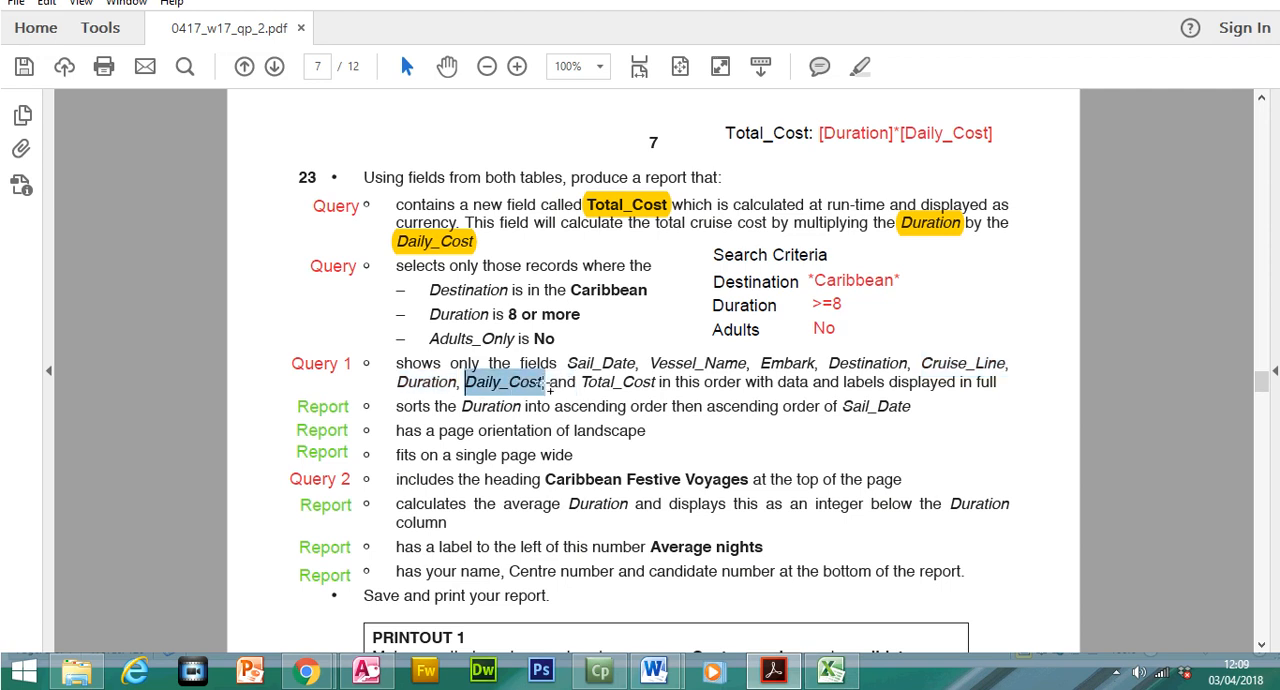
click(772, 672)
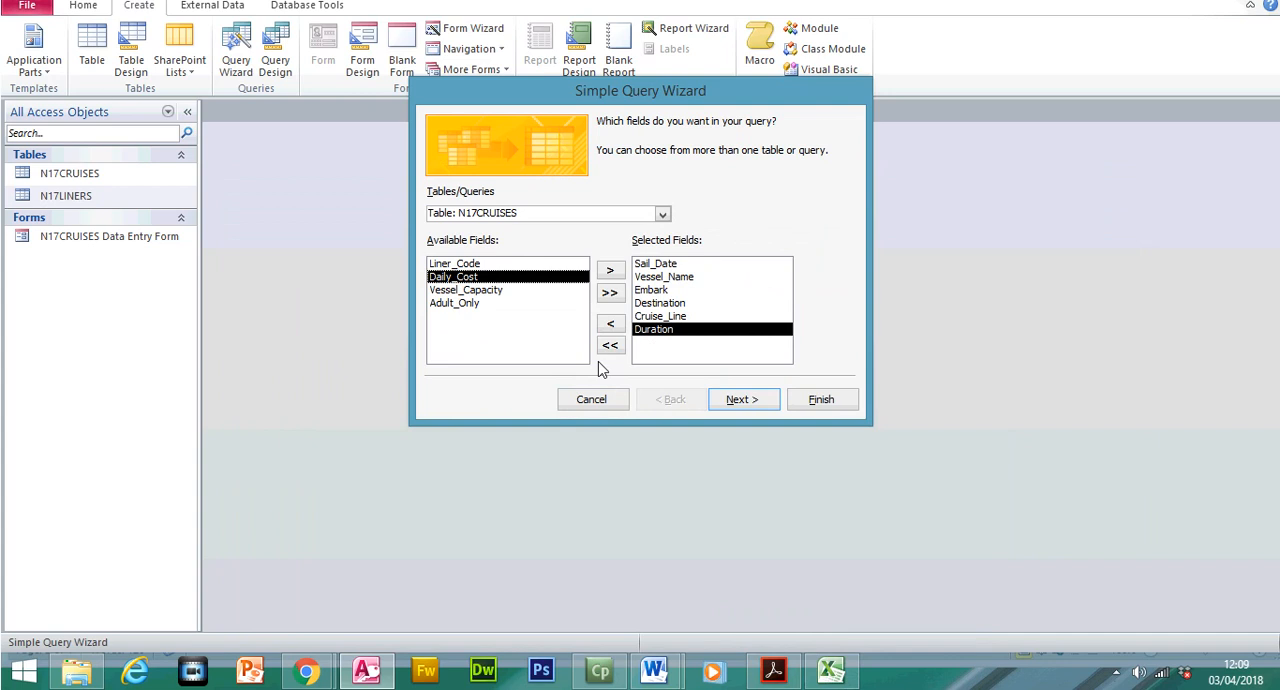
double_click(508, 281)
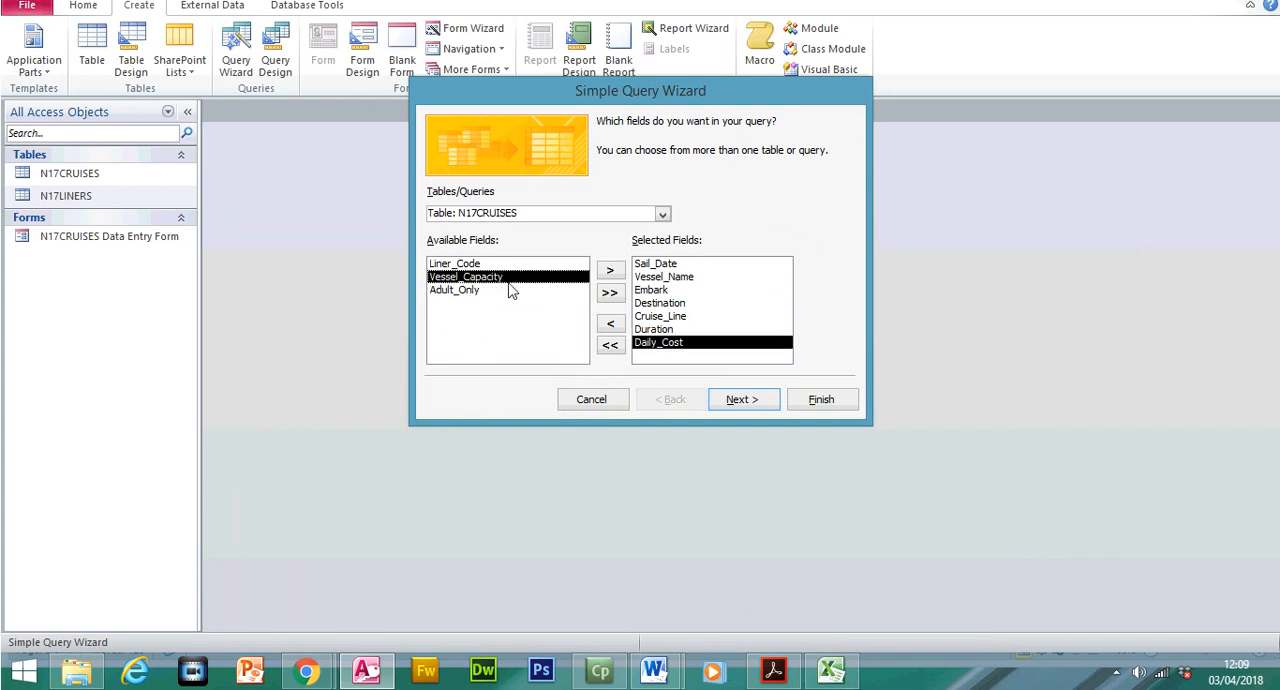
click(774, 662)
drag(580, 385, 661, 384)
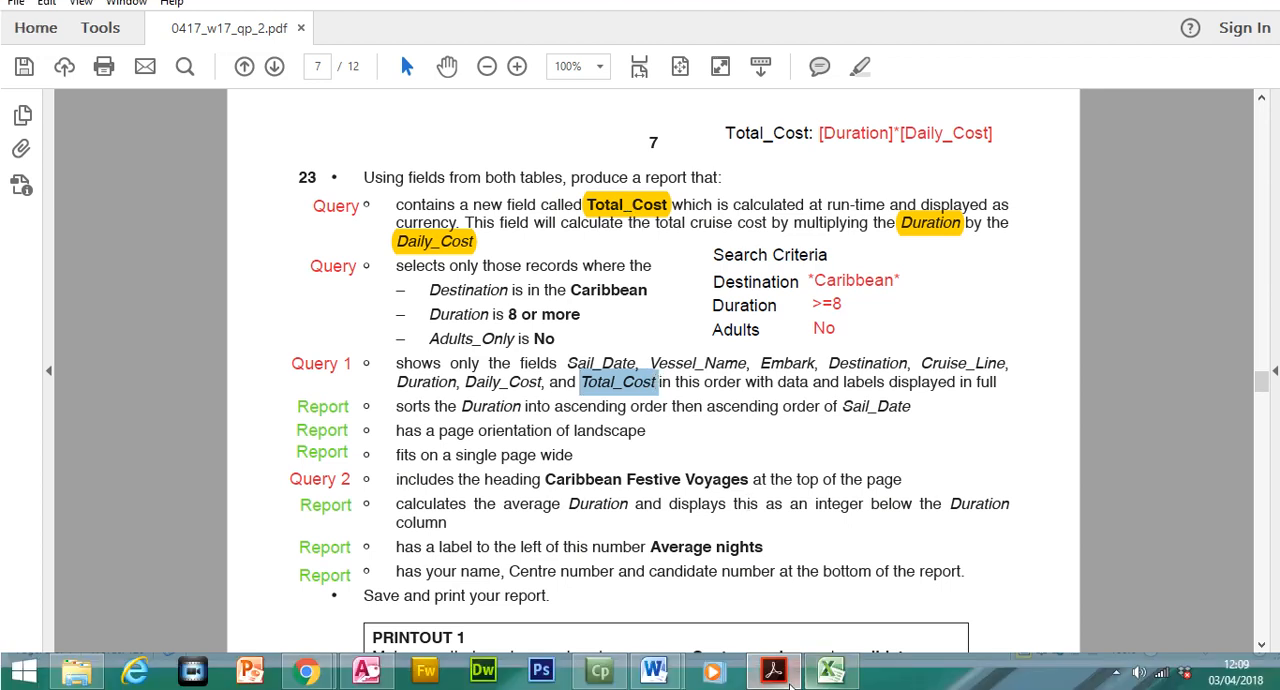
click(776, 673)
Title the query Caribbean Festive Voyages, copied from the heading in the exam paper, and finish the wizard to open the query
click(748, 400)
click(740, 400)
drag(690, 183, 567, 176)
key(BackSpace)
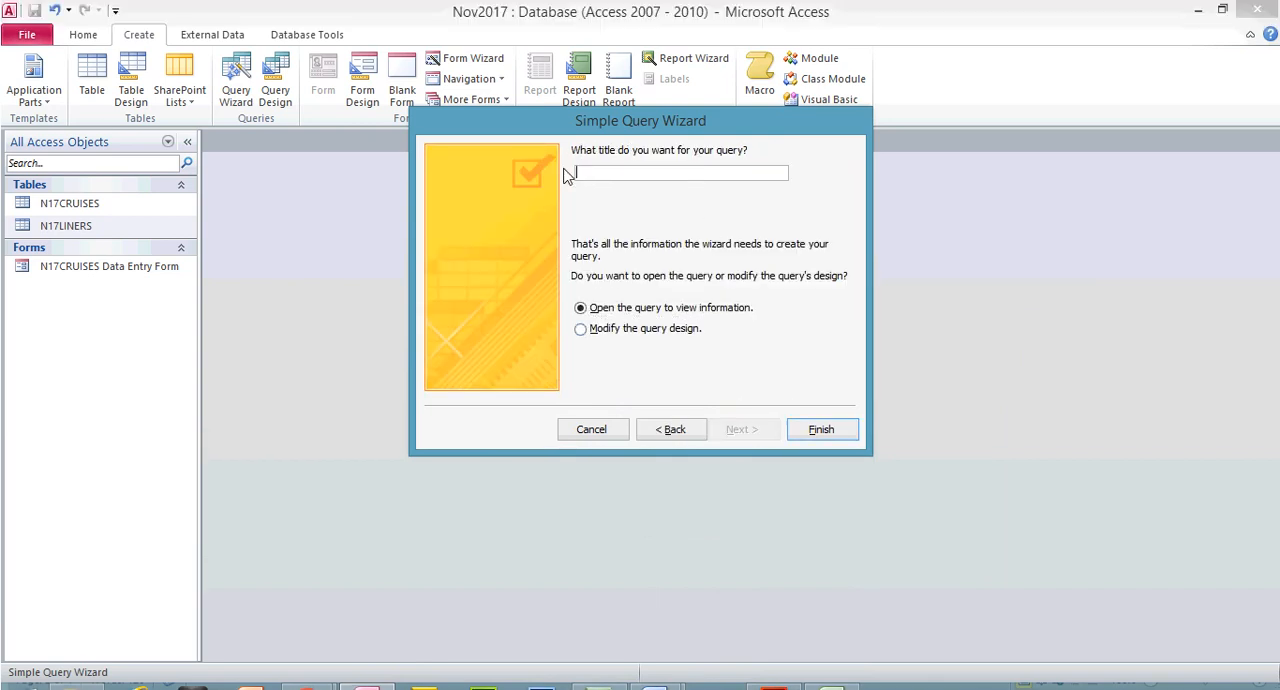
click(772, 670)
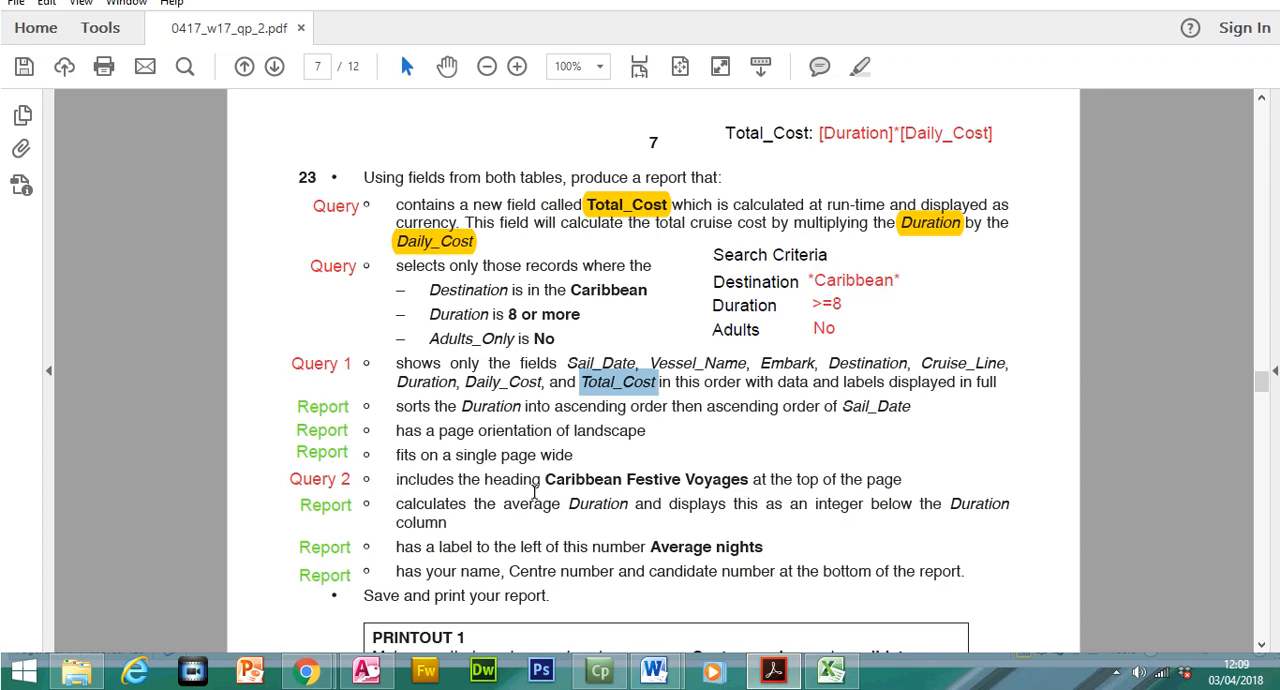
drag(545, 479, 729, 488)
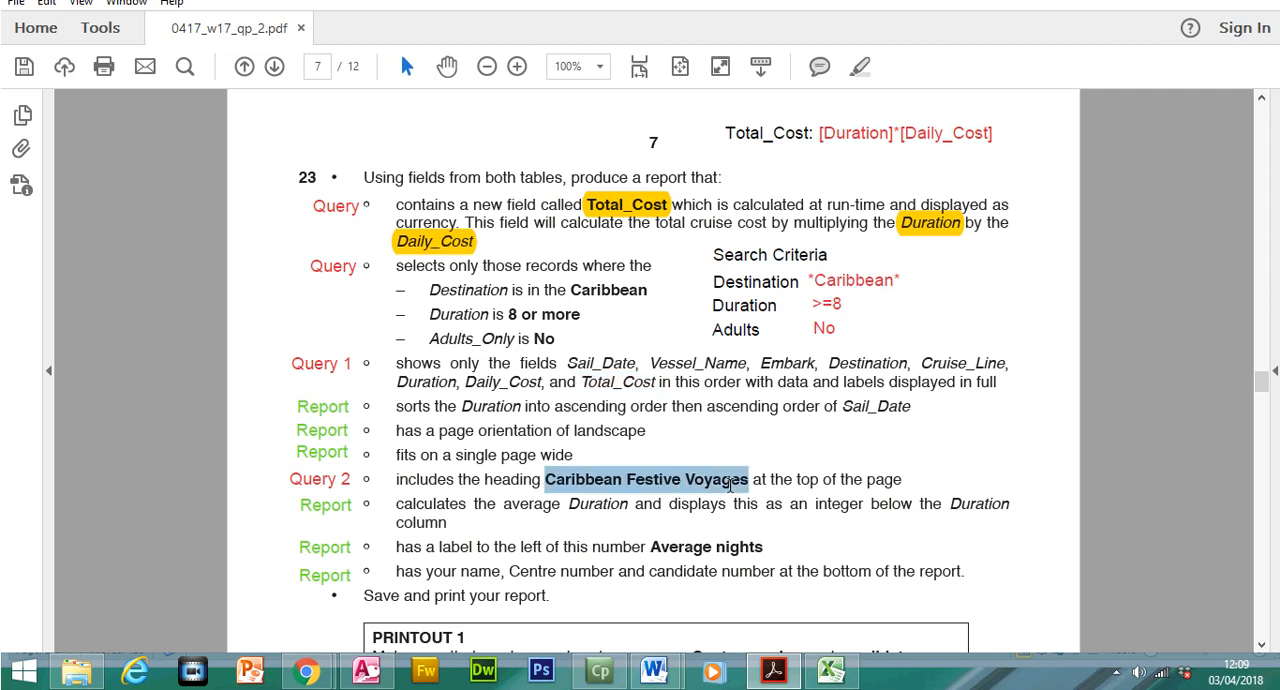
right_click(728, 488)
click(766, 310)
click(772, 670)
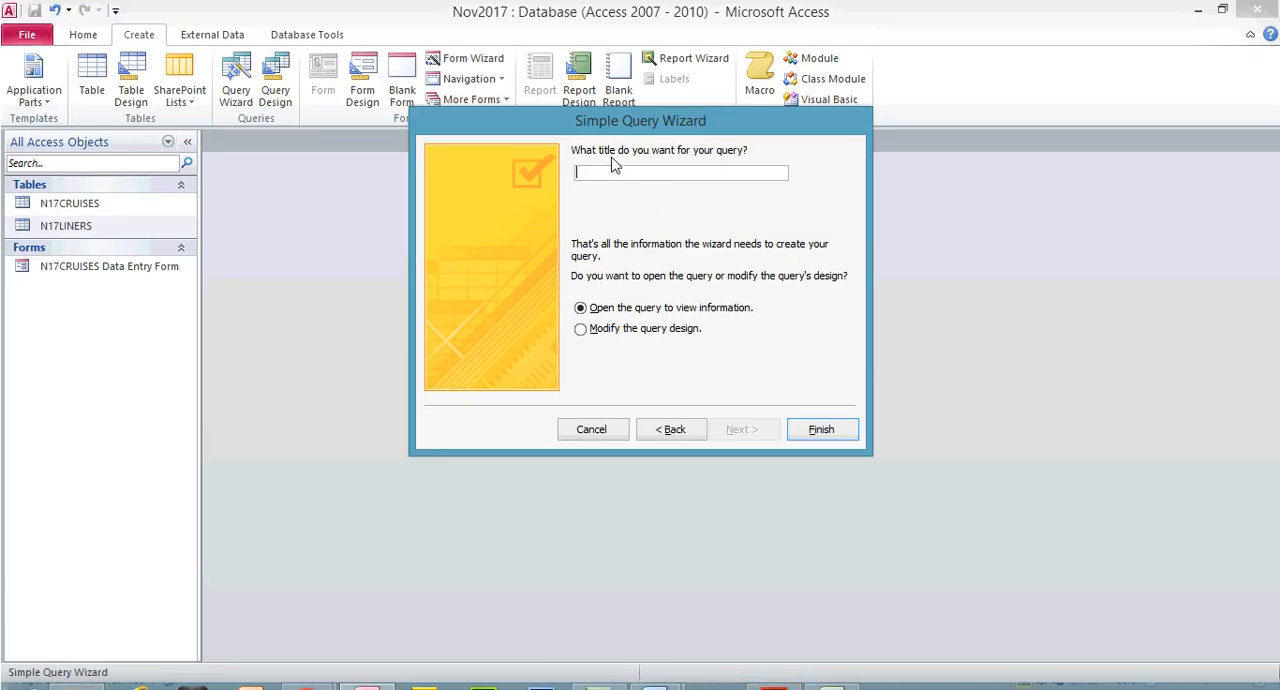
key(ctrl+v)
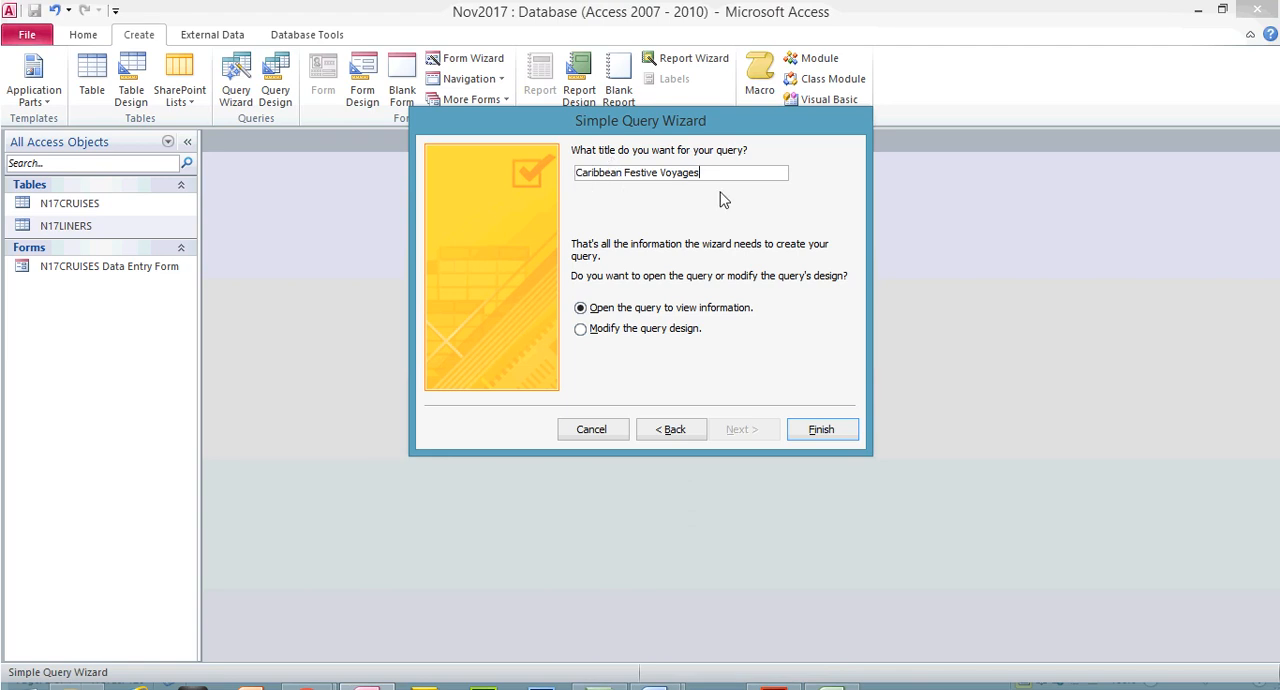
click(821, 429)
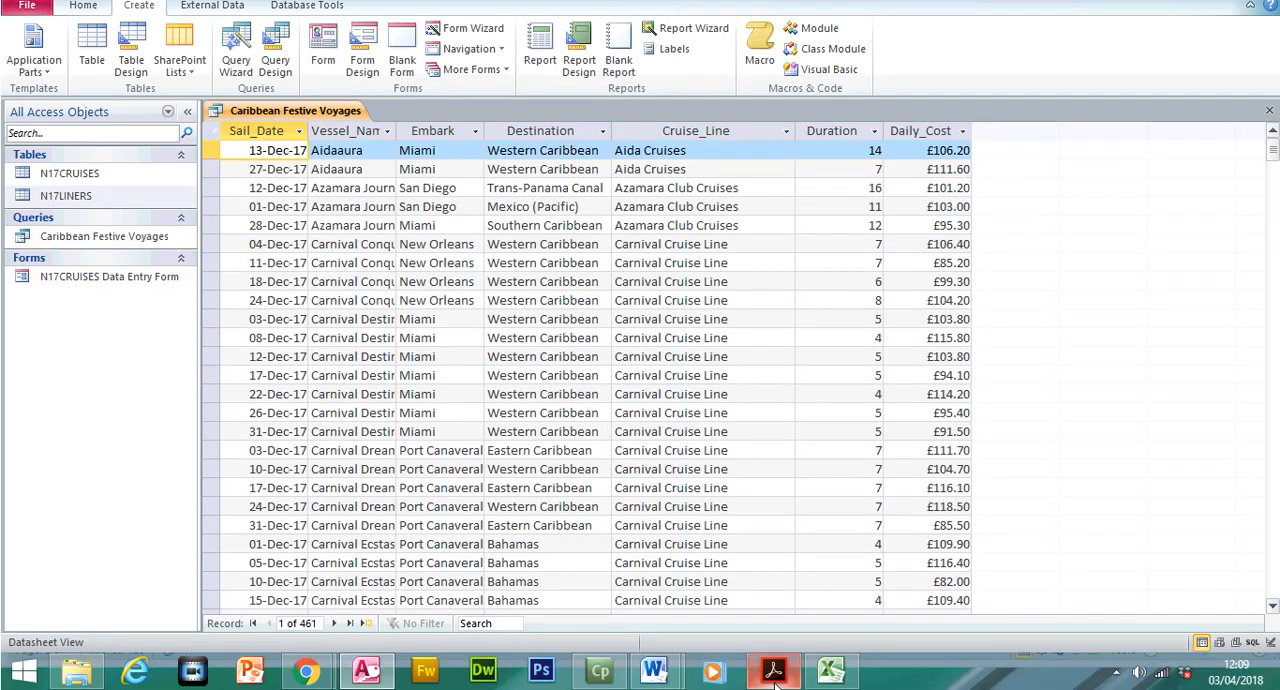
Switch to the exam paper and highlight question 23's field-list requirement and its Caribbean Festive Voyages heading requirement
click(772, 670)
drag(396, 361, 1008, 390)
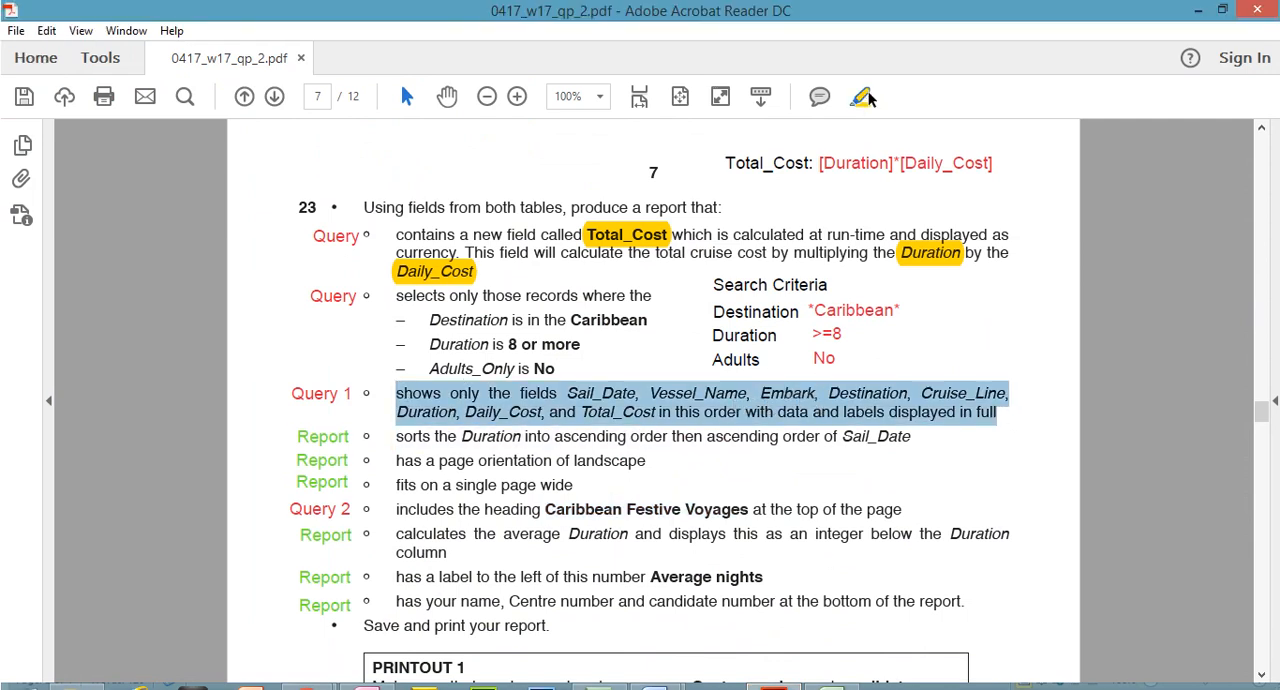
click(864, 97)
drag(397, 483, 903, 482)
click(864, 97)
click(618, 515)
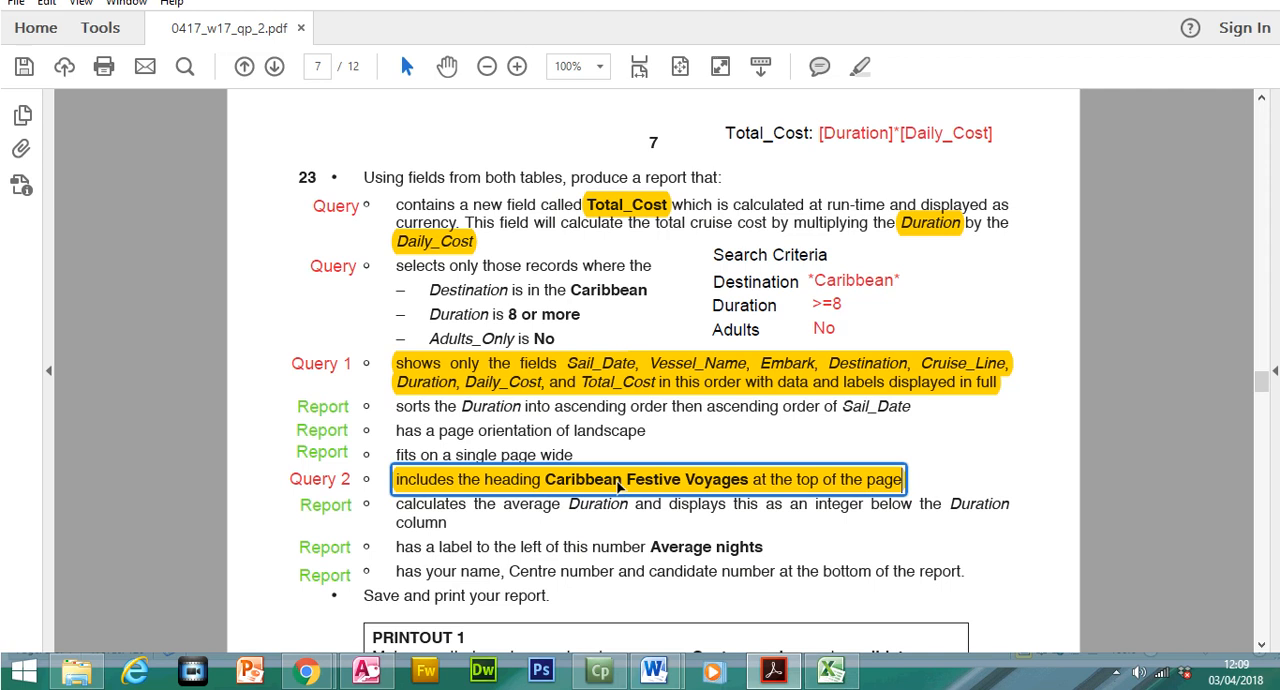
click(609, 387)
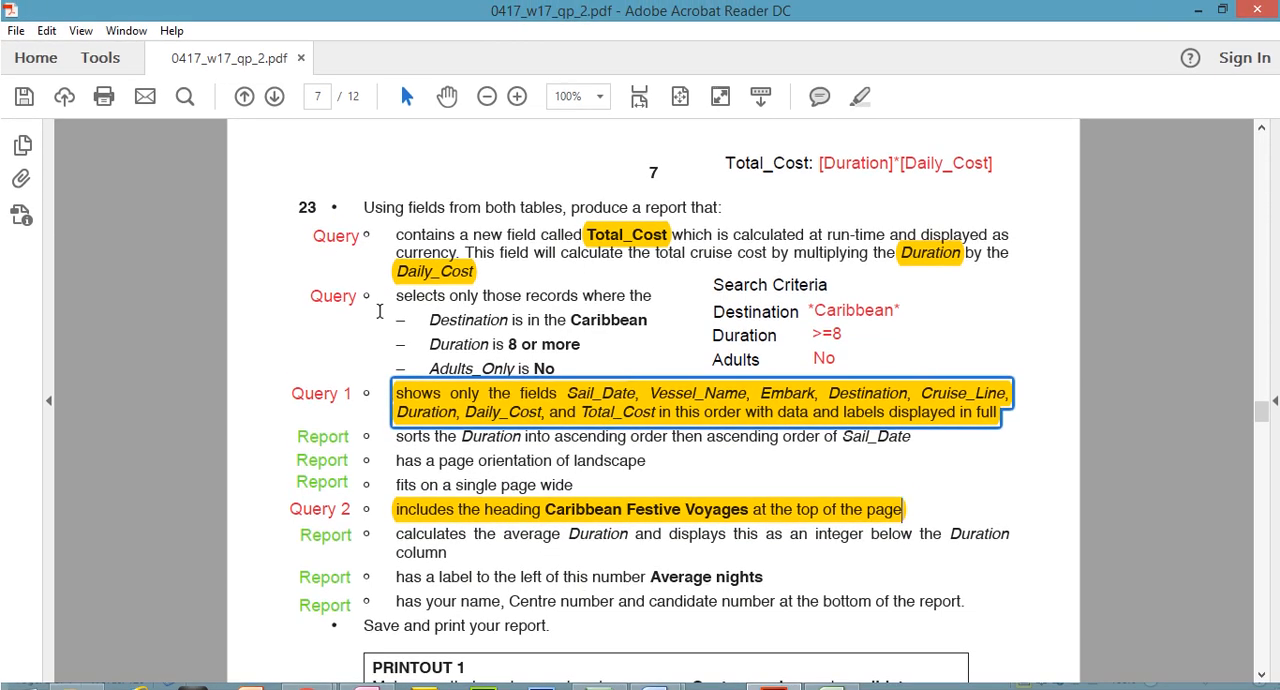
Examine the requirements marked Query in question 23 and the noted search criteria for Destination and Duration
click(354, 302)
click(462, 298)
click(340, 236)
click(515, 232)
click(340, 237)
click(345, 290)
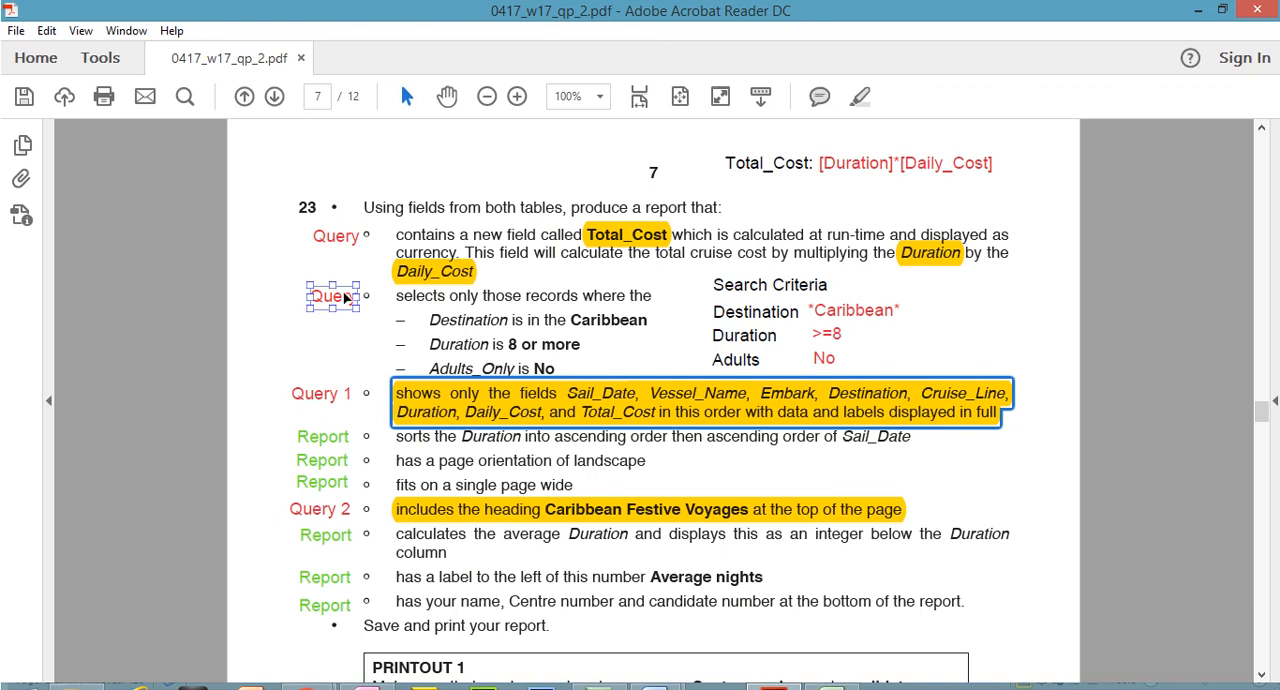
click(818, 312)
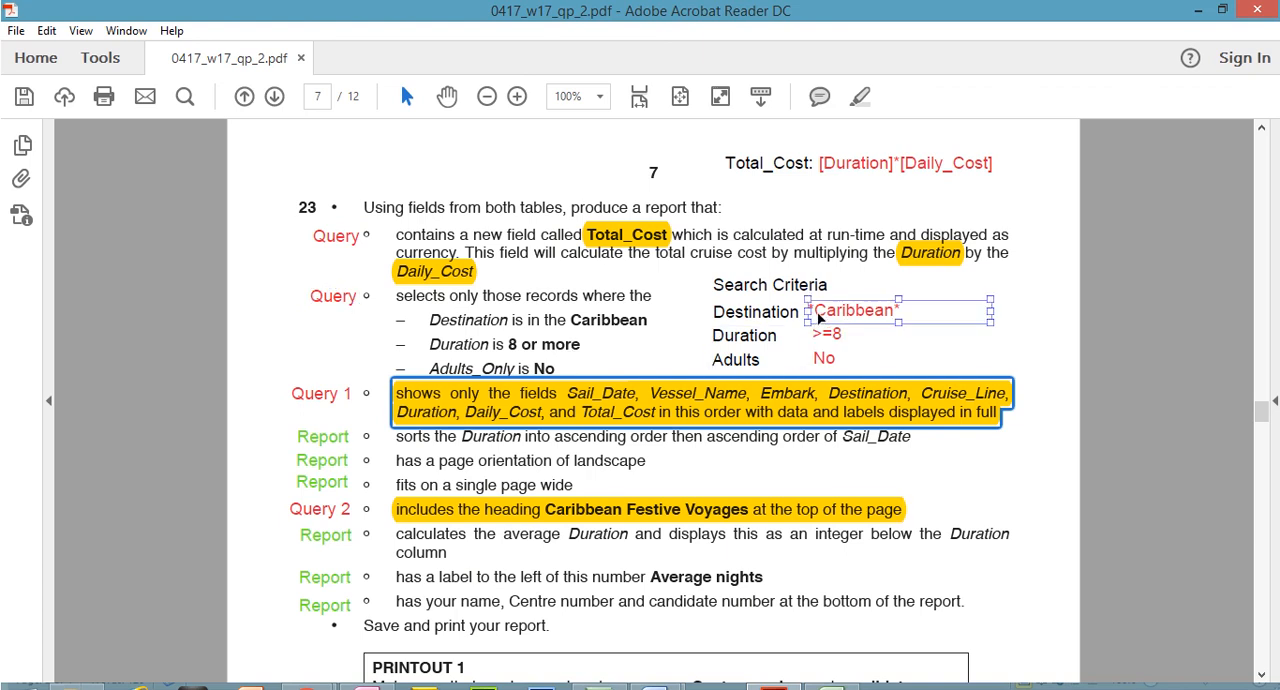
click(837, 328)
click(960, 420)
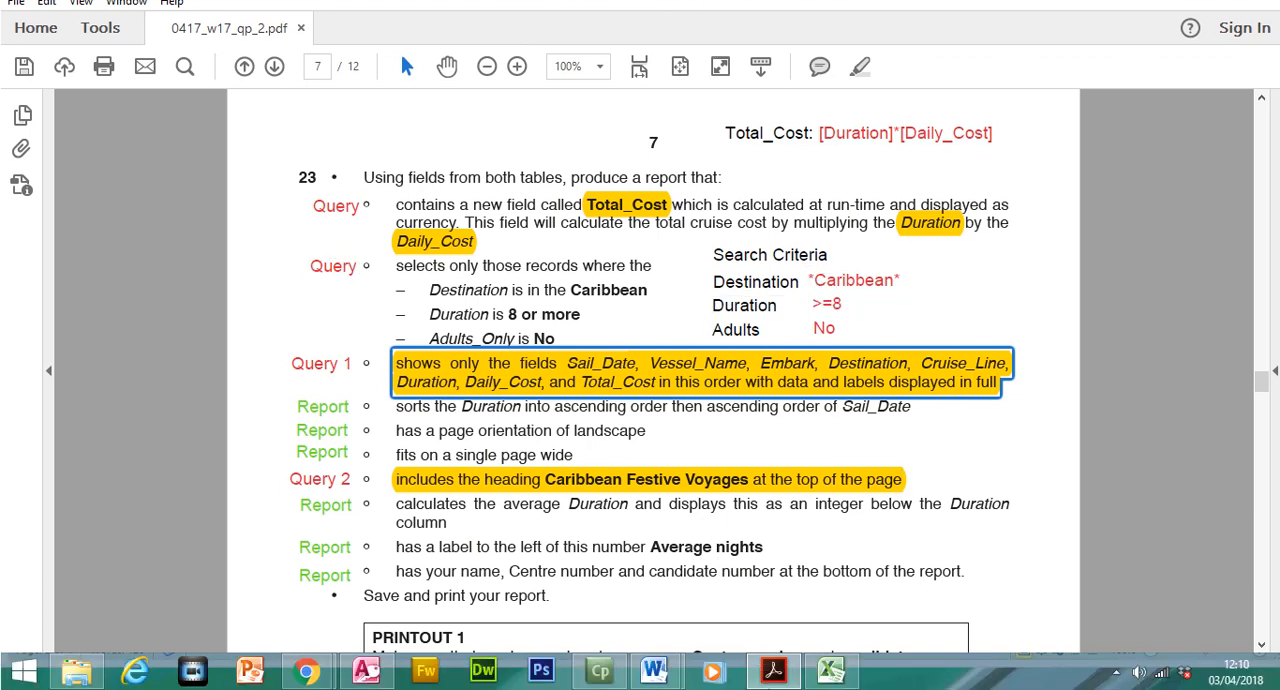
Return to Access and fit the Sail_Date, Vessel_Name and Embark columns to their contents
click(365, 671)
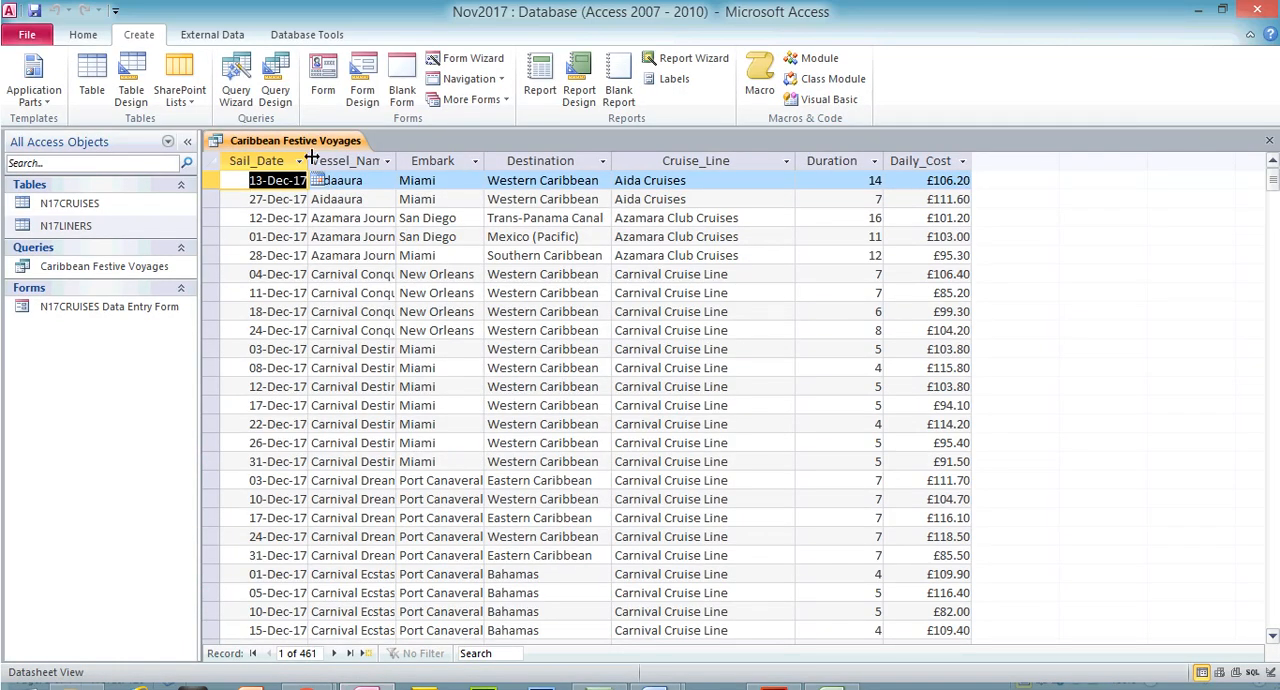
double_click(309, 160)
drag(389, 157, 389, 157)
double_click(389, 160)
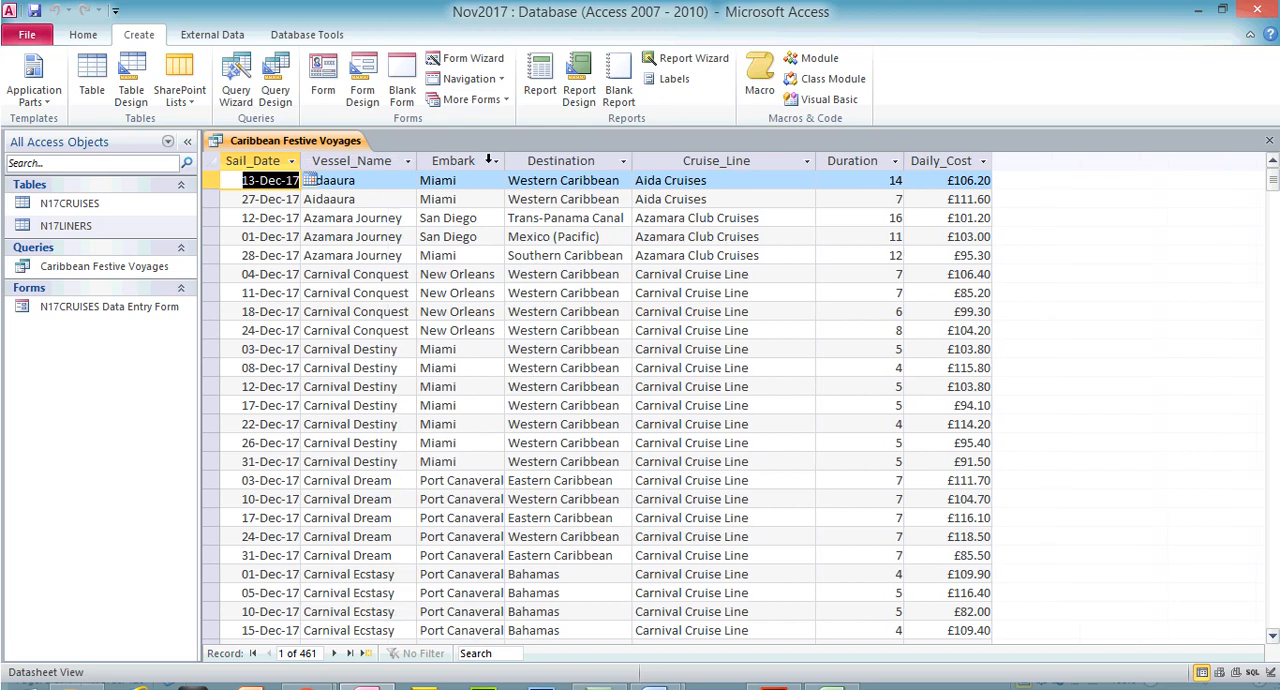
double_click(507, 160)
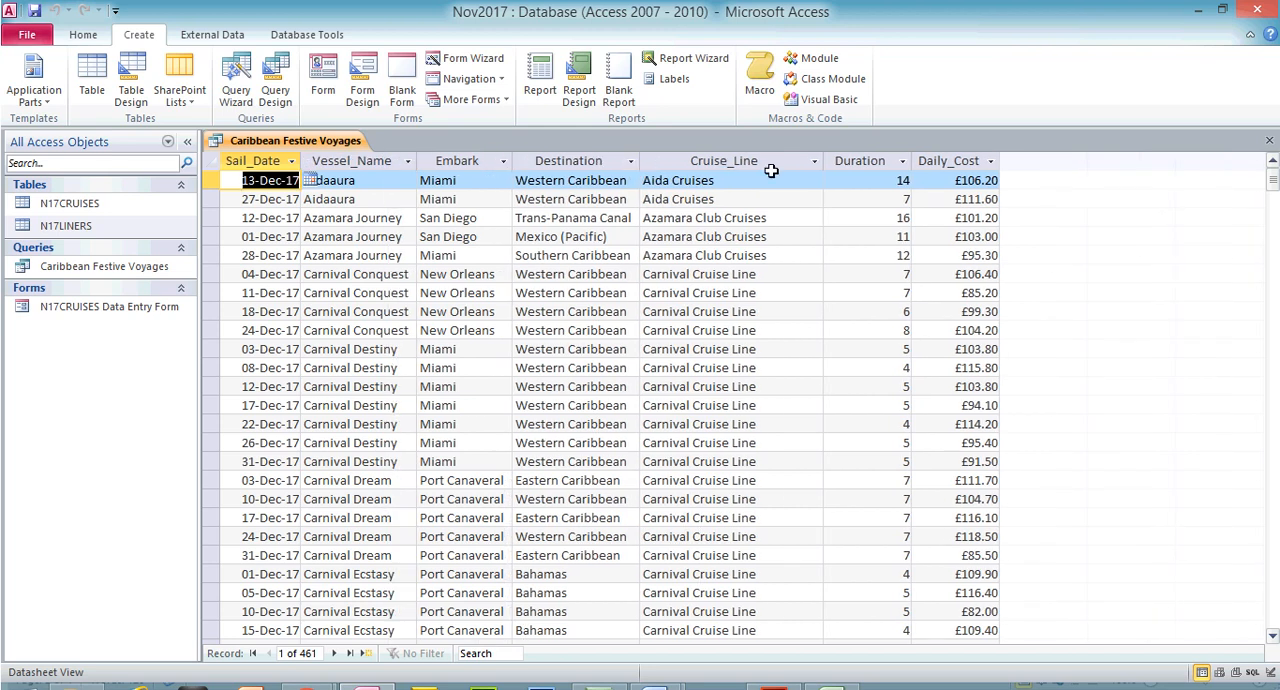
Compare the query's Destination entries with the exam paper's Caribbean criterion, examining how Caribbean appears within the destination names
click(589, 161)
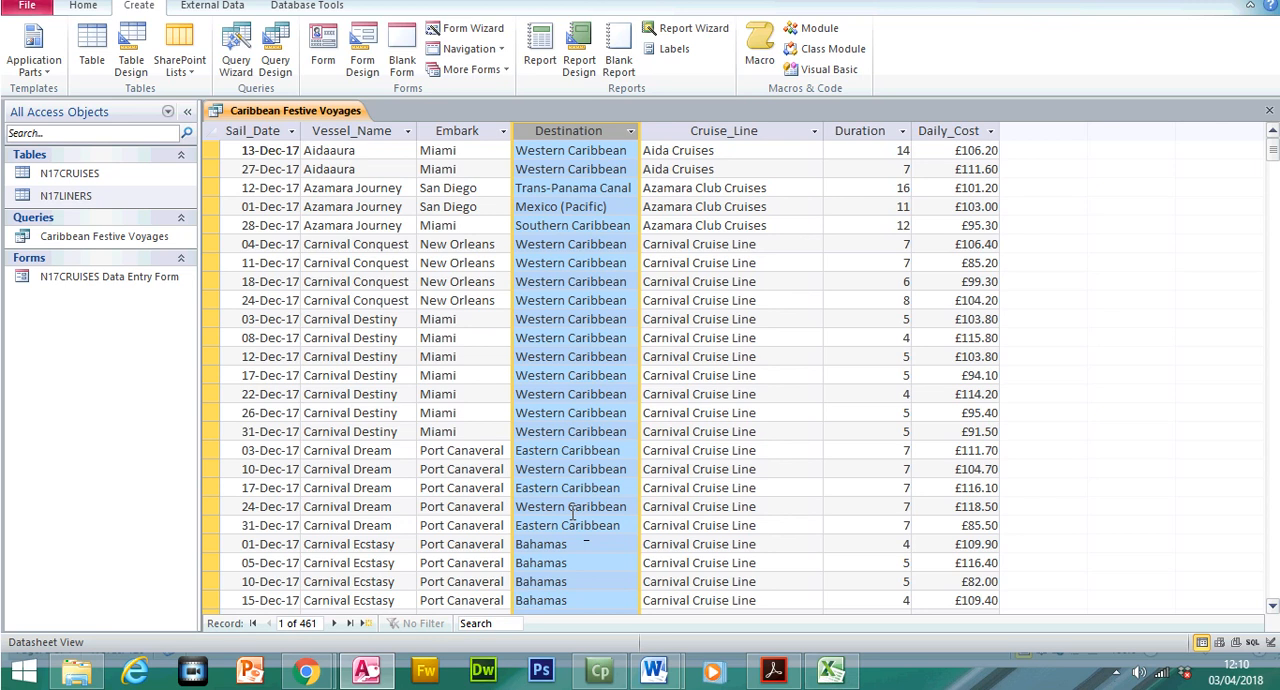
click(773, 670)
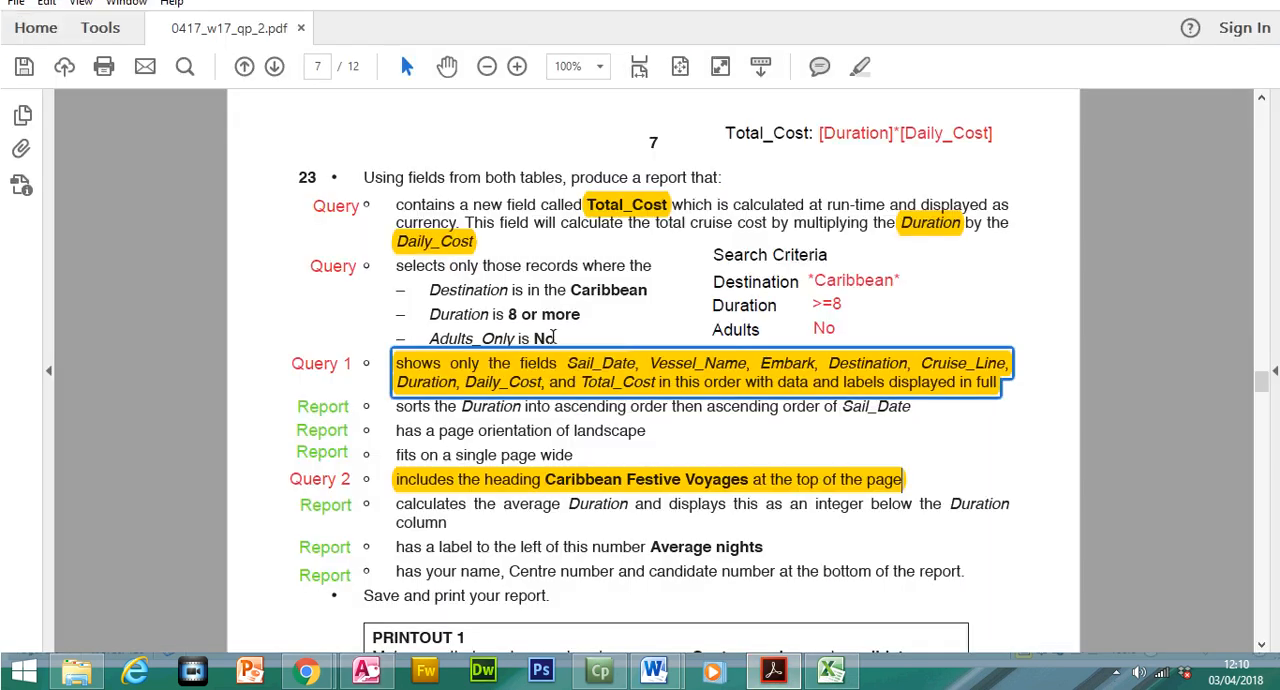
drag(647, 320, 430, 320)
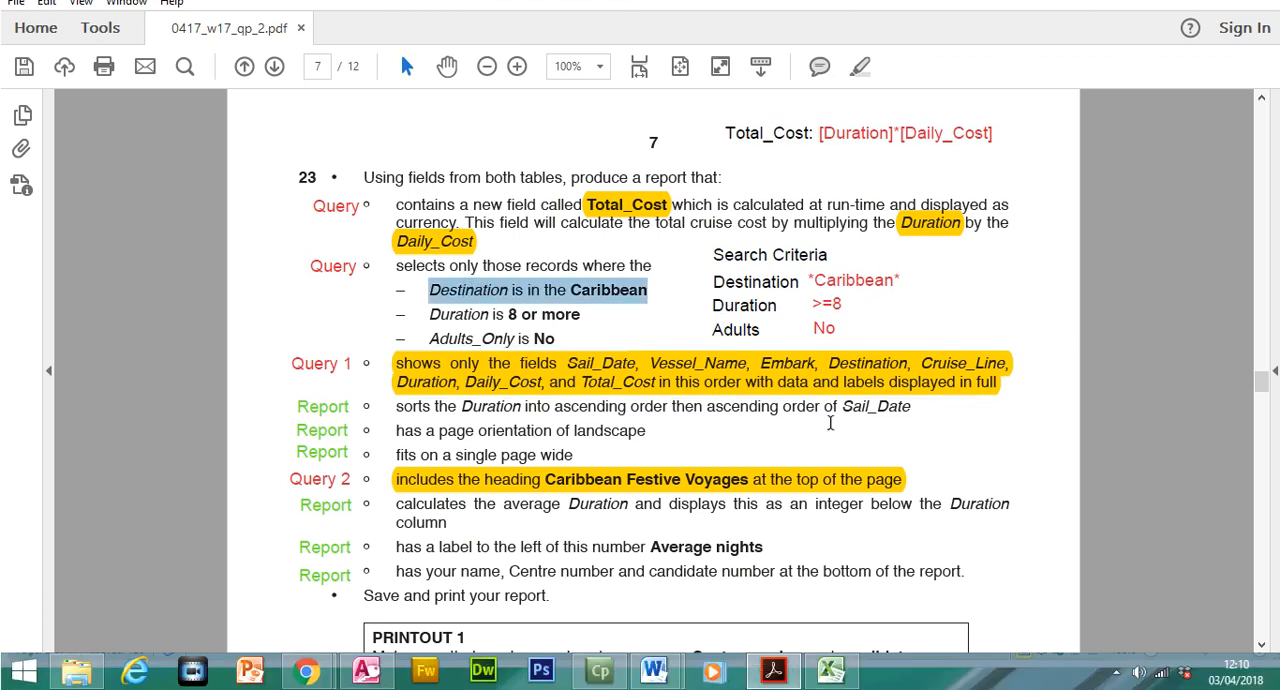
click(776, 685)
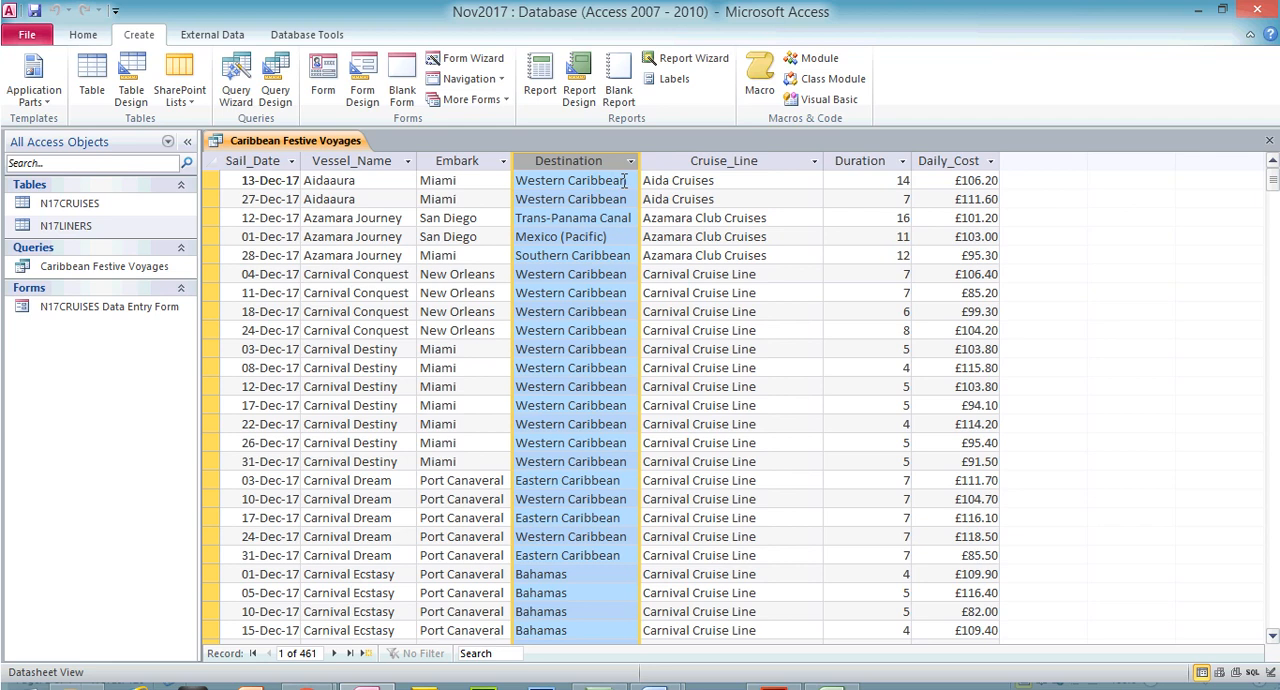
click(627, 180)
drag(630, 180, 557, 181)
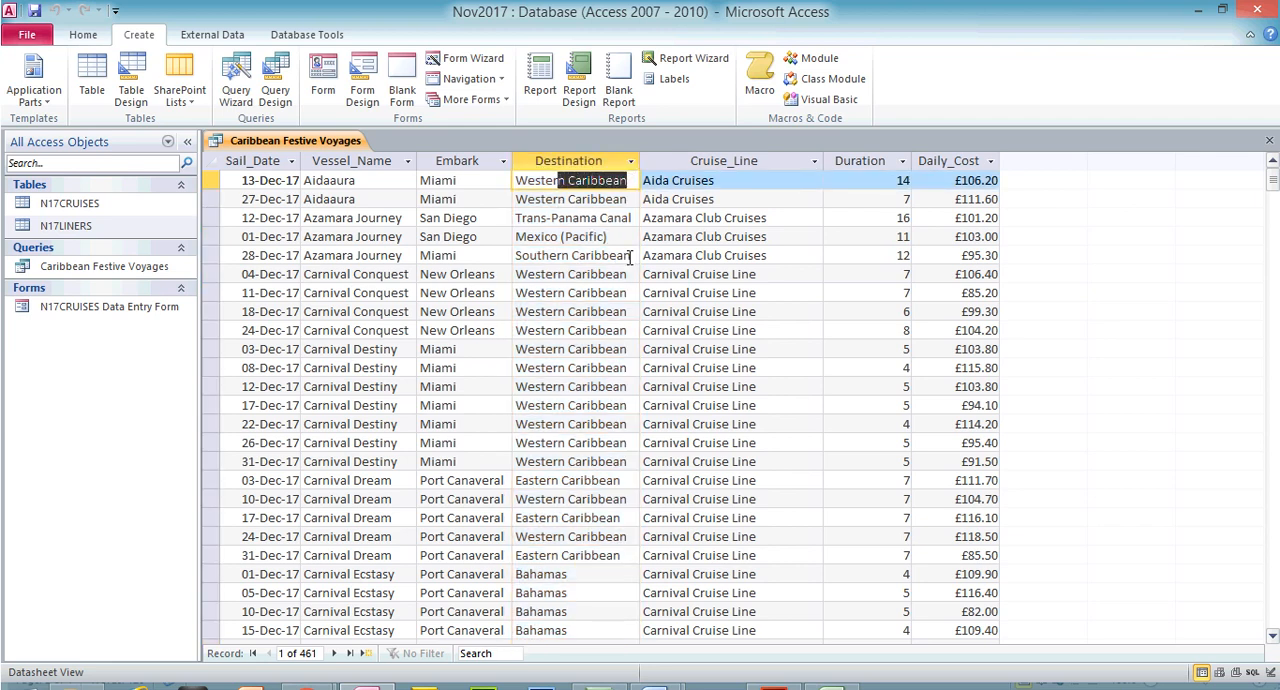
drag(630, 256, 597, 257)
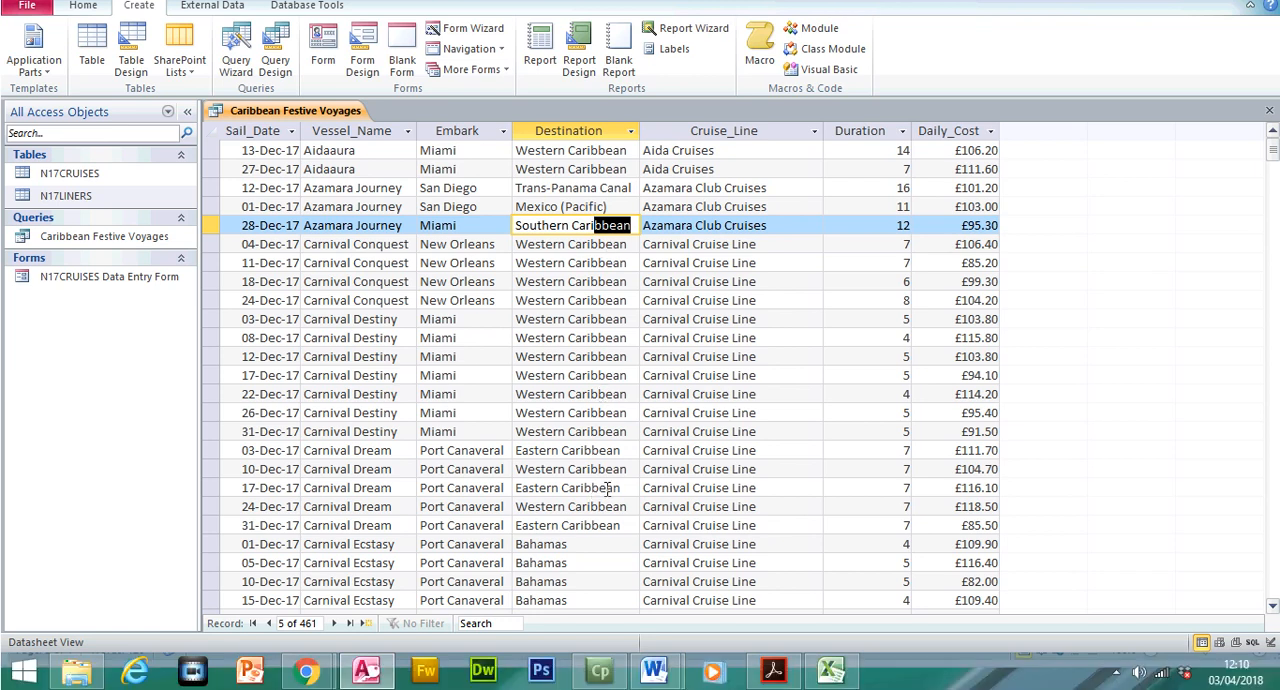
drag(628, 488, 562, 490)
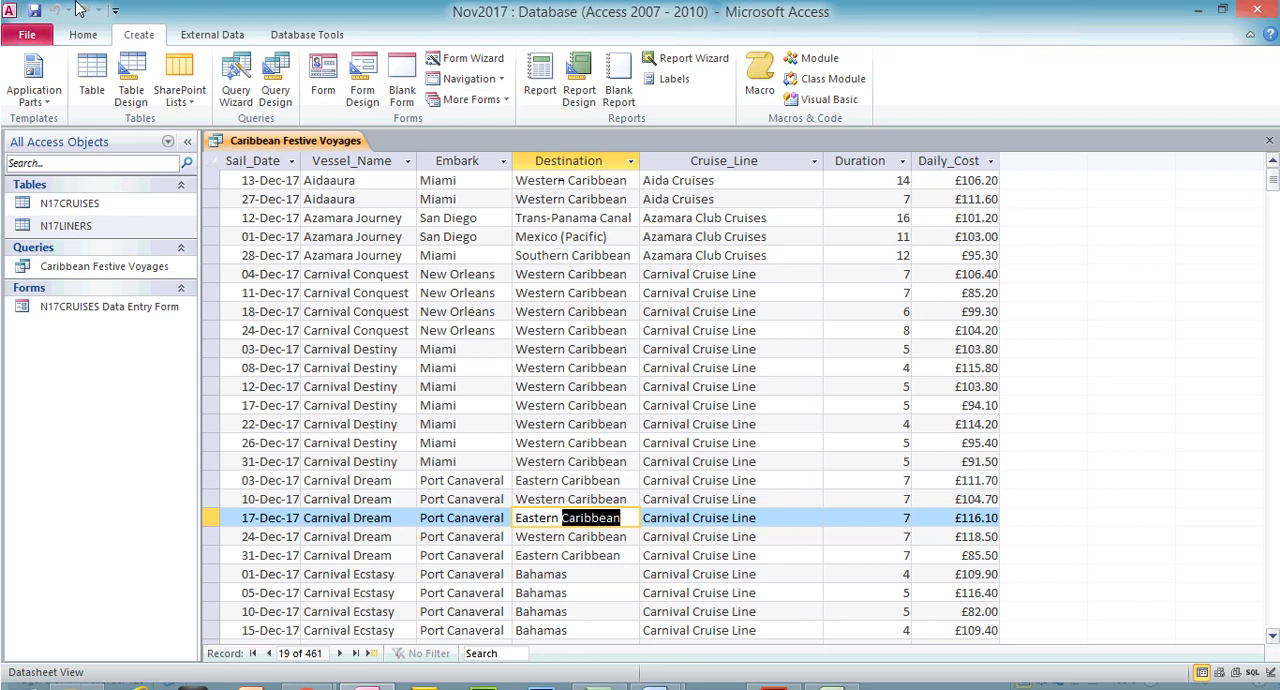
Copy the word Caribbean from the first Destination entry and set the query's Destination criterion to *Caribbean* in Design View
drag(634, 180, 567, 181)
right_click(587, 184)
click(622, 214)
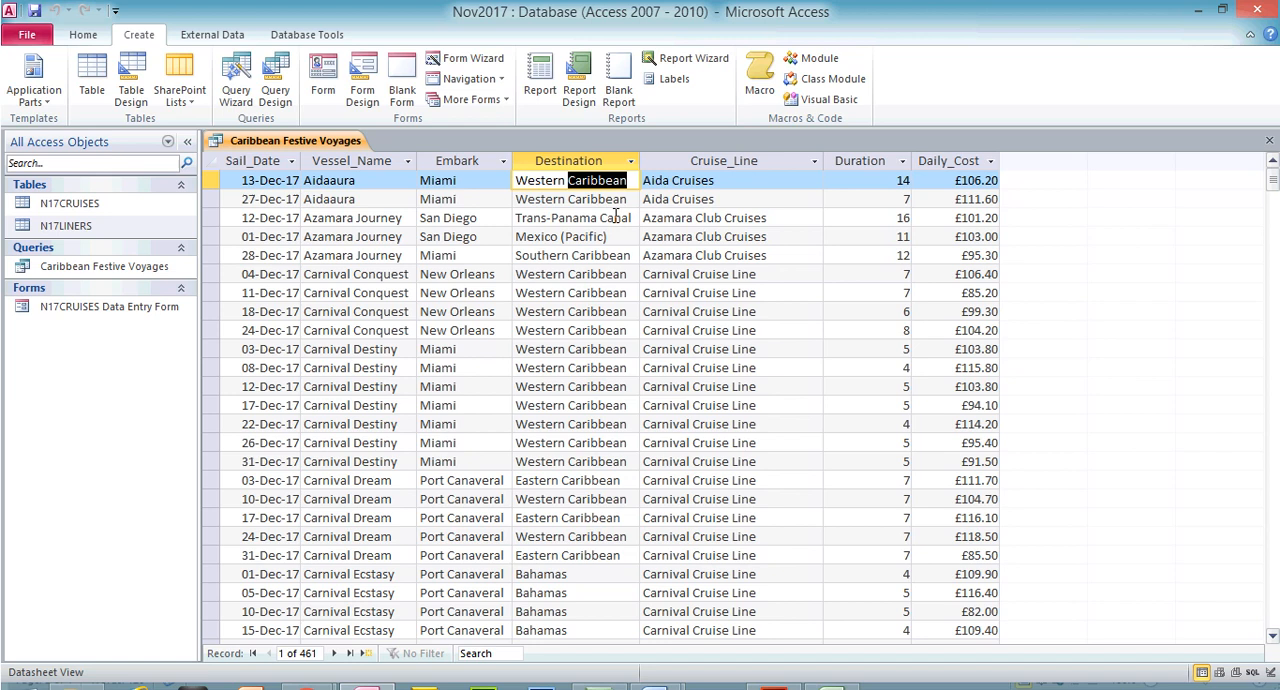
click(83, 34)
click(28, 64)
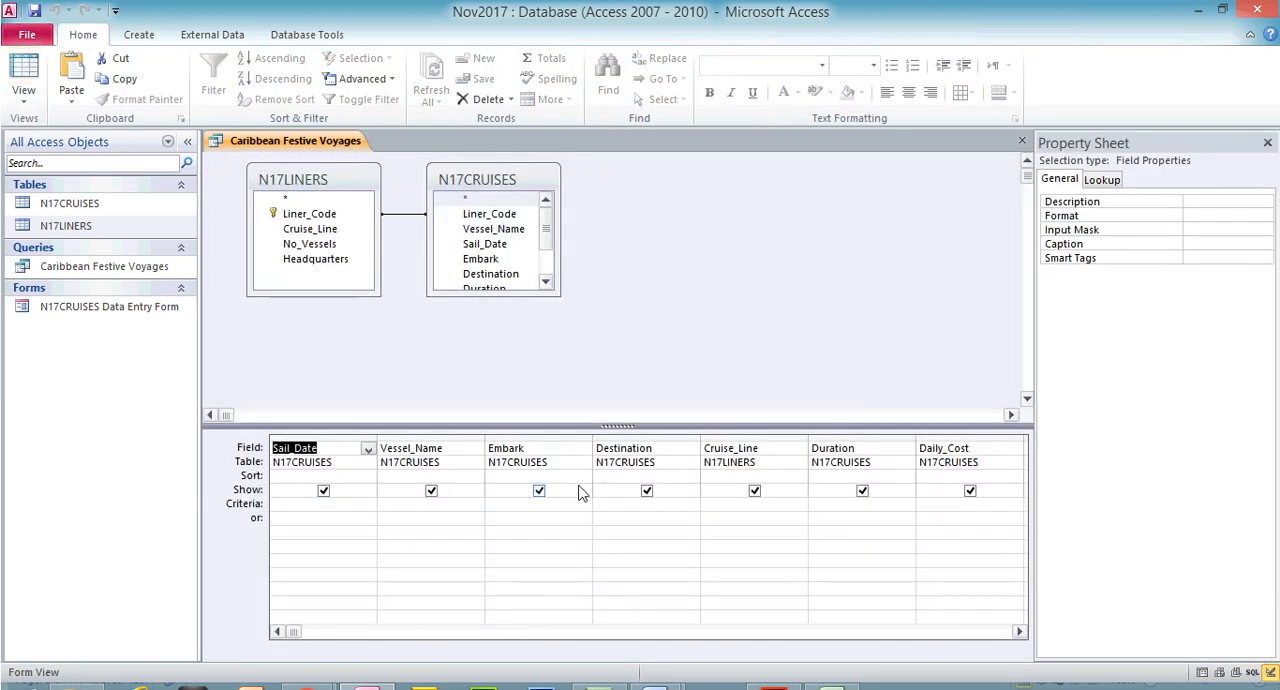
click(613, 503)
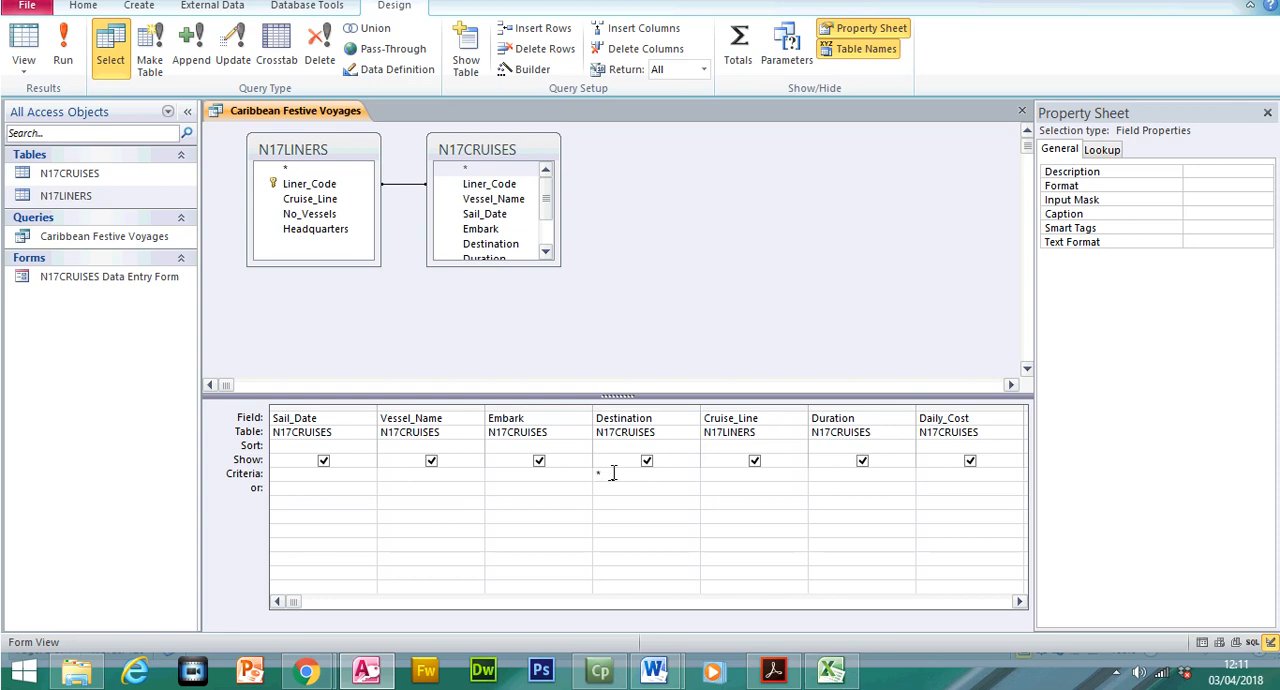
text(*Caribbean*)
click(727, 498)
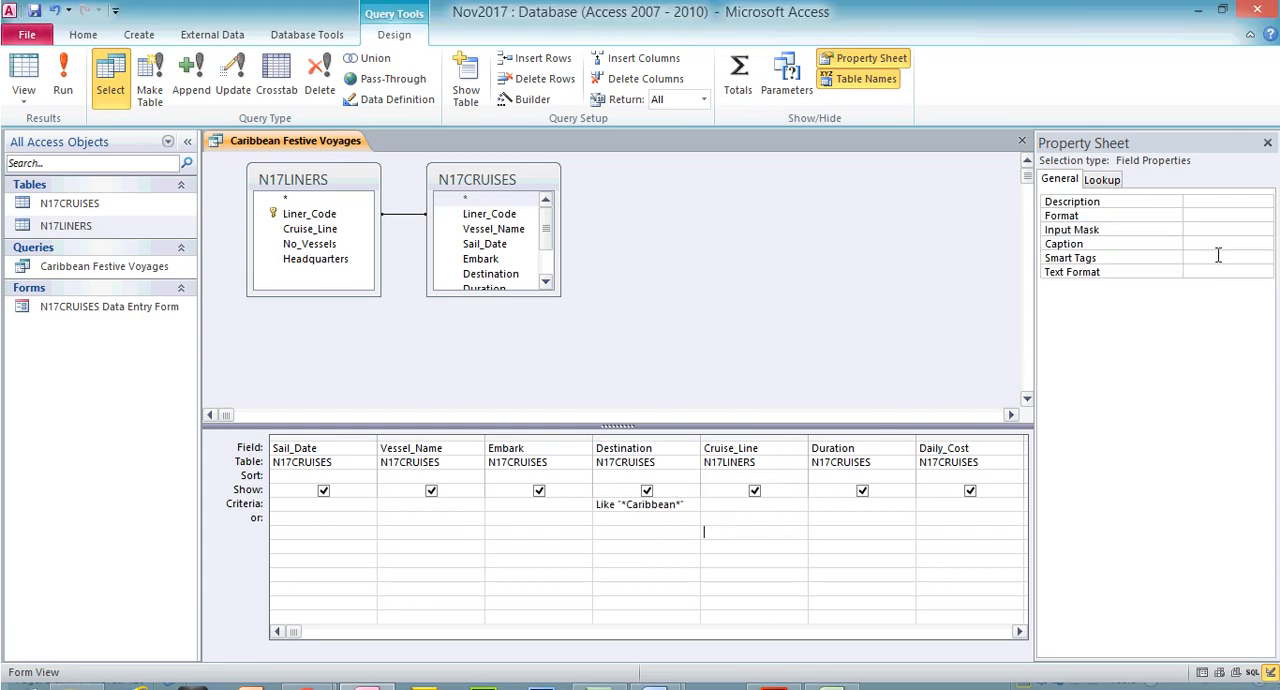
click(1267, 113)
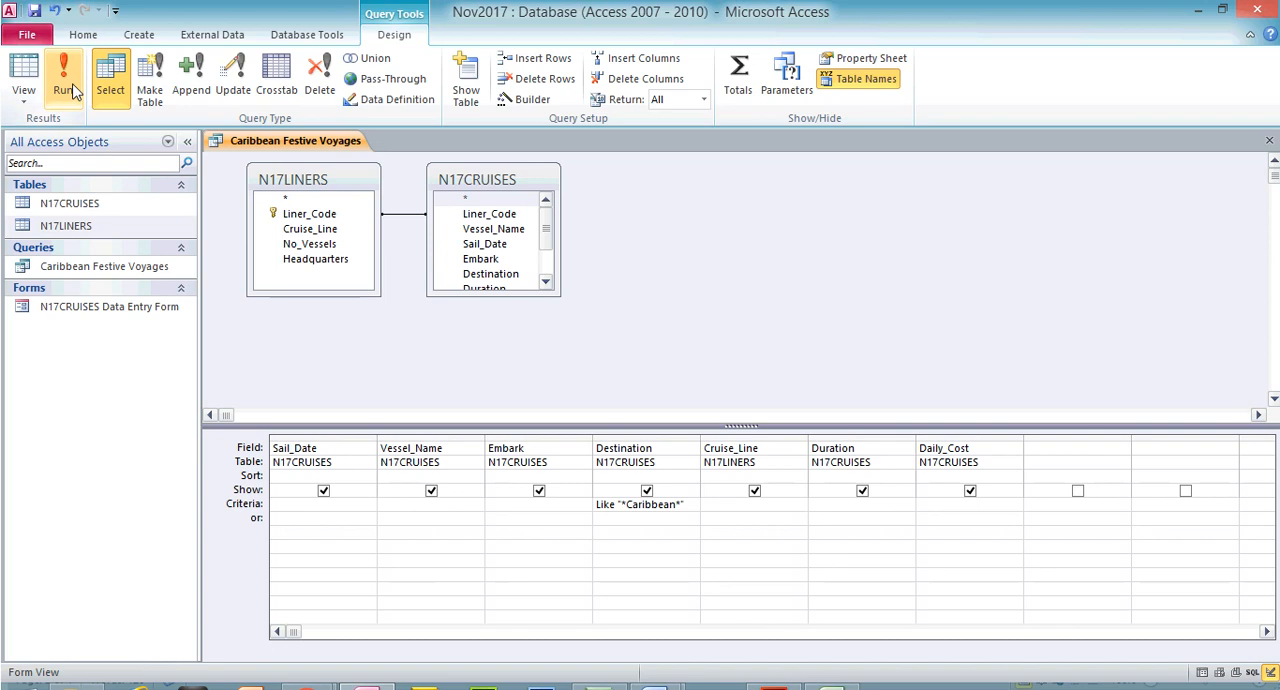
Run the Caribbean Festive Voyages query and check the Destination column from the first record to the last
click(63, 80)
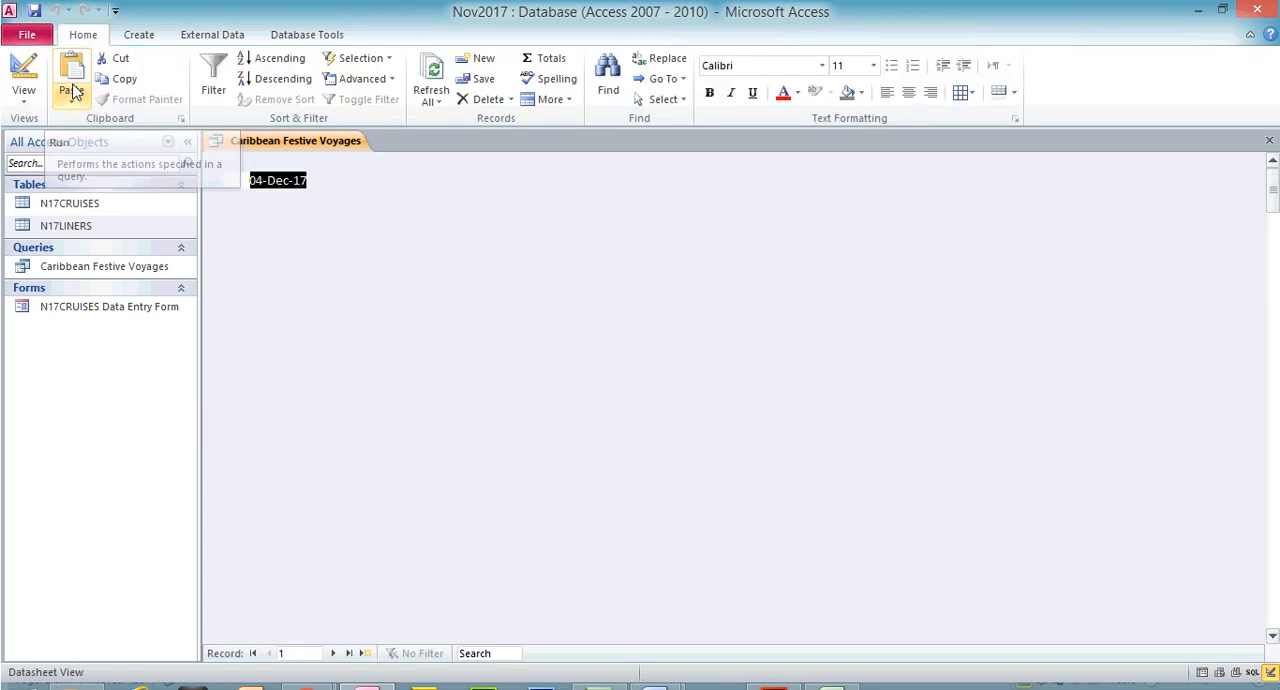
click(549, 162)
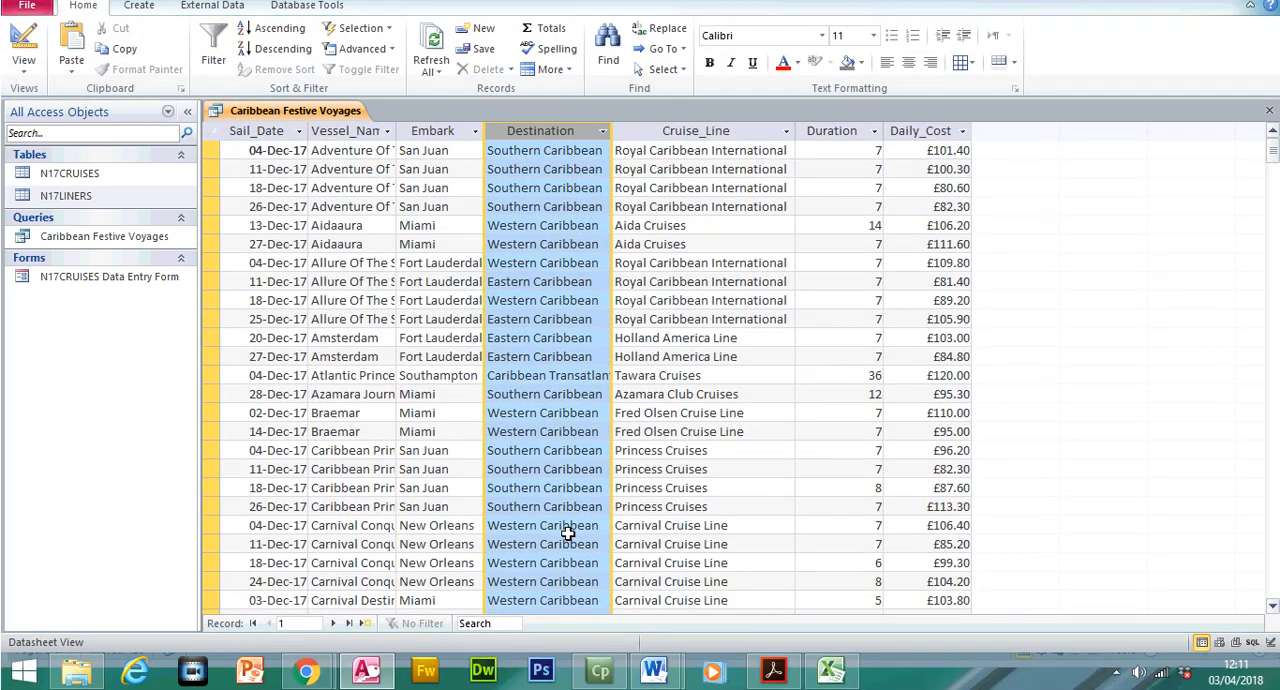
click(567, 499)
click(567, 469)
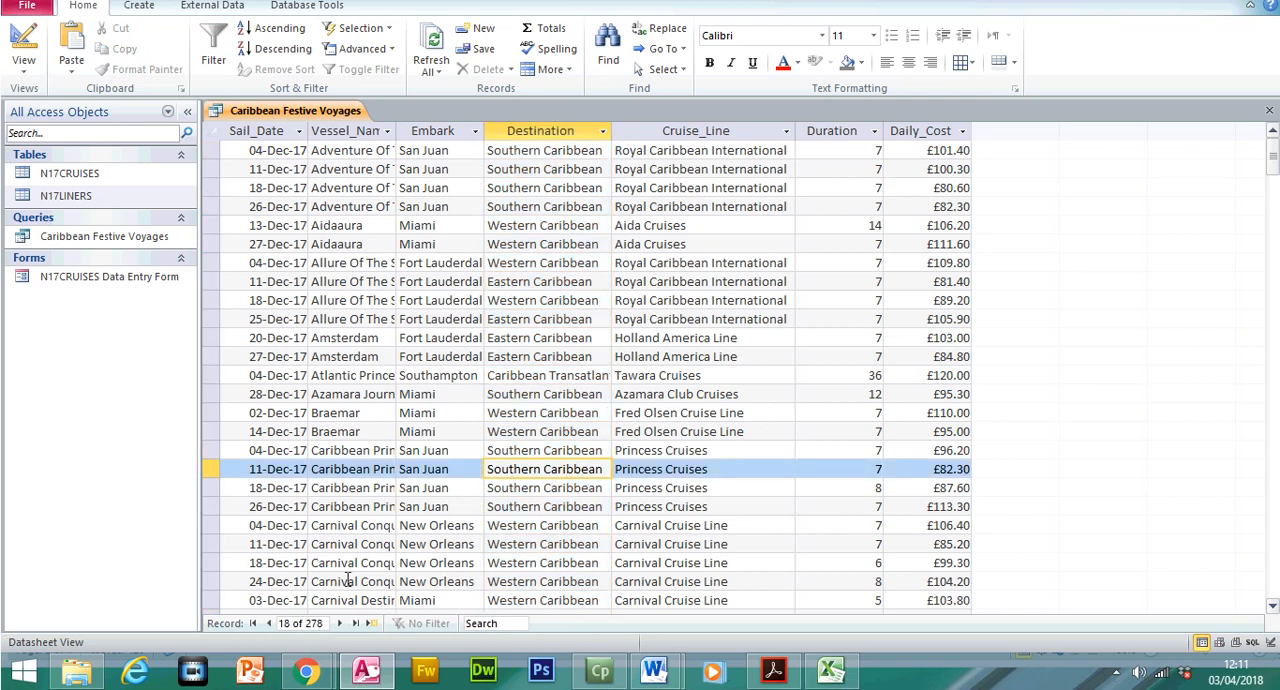
click(358, 624)
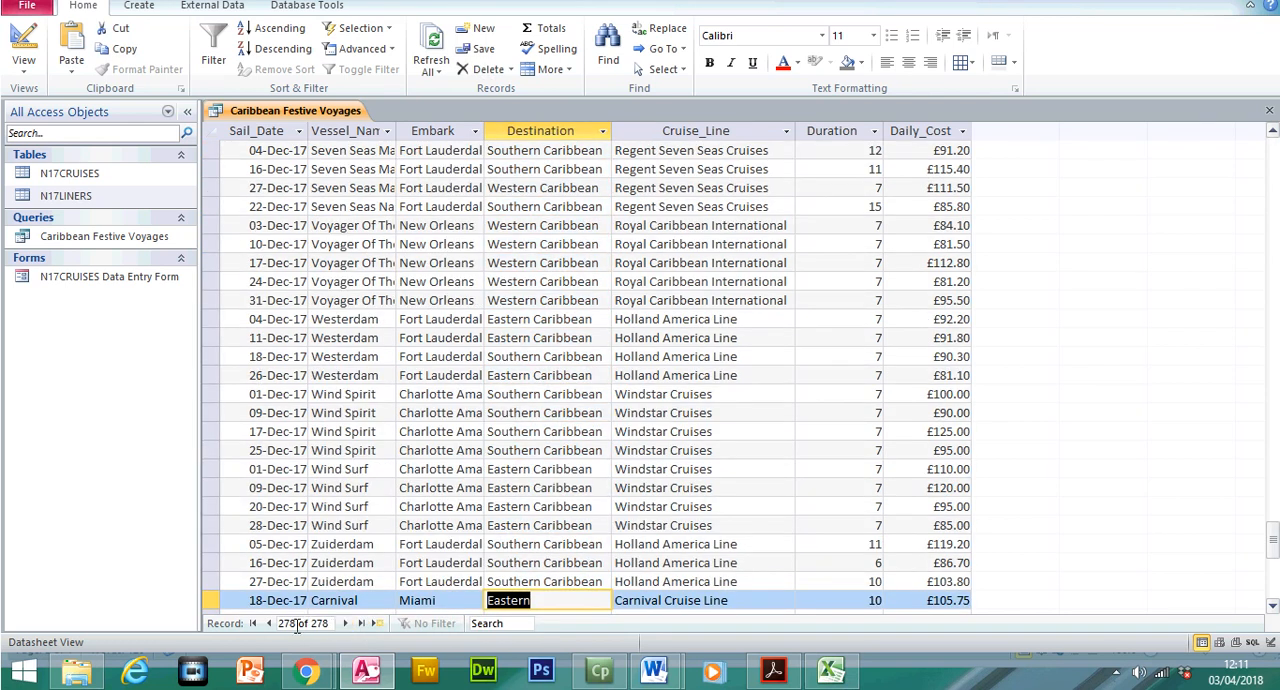
click(253, 623)
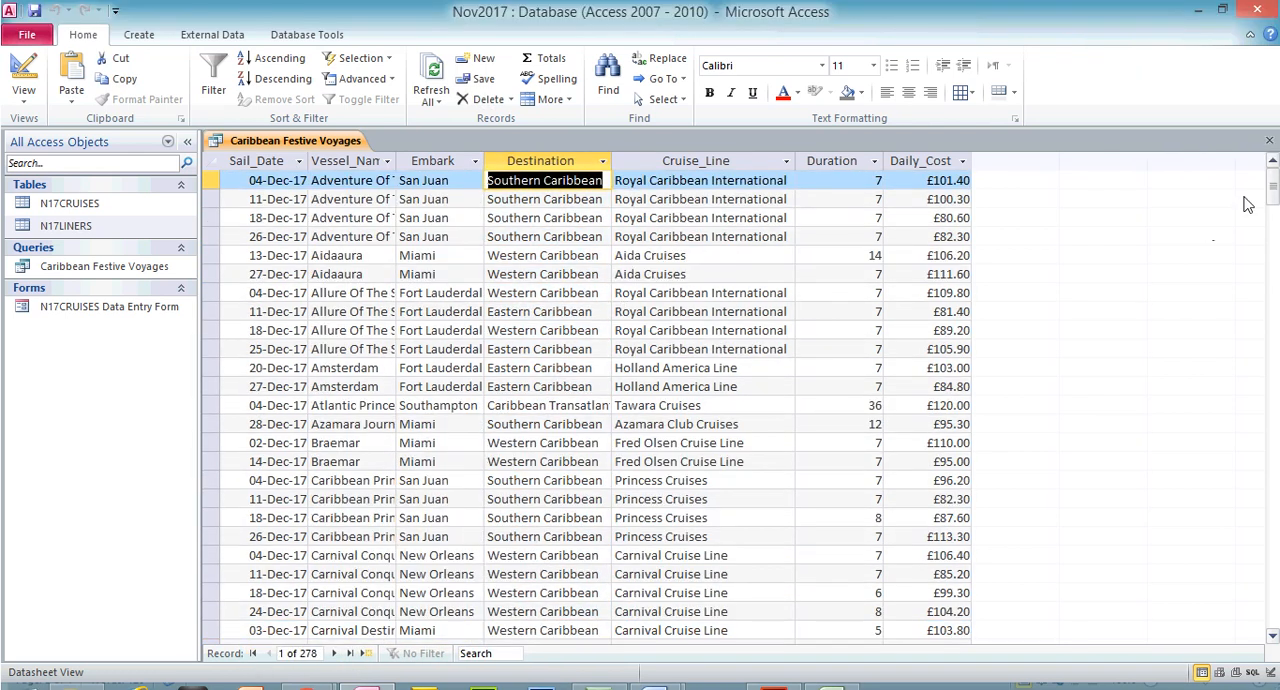
mouse_move(1273, 161)
mouse_down()
mouse_move(1274, 227)
mouse_move(1274, 150)
mouse_up()
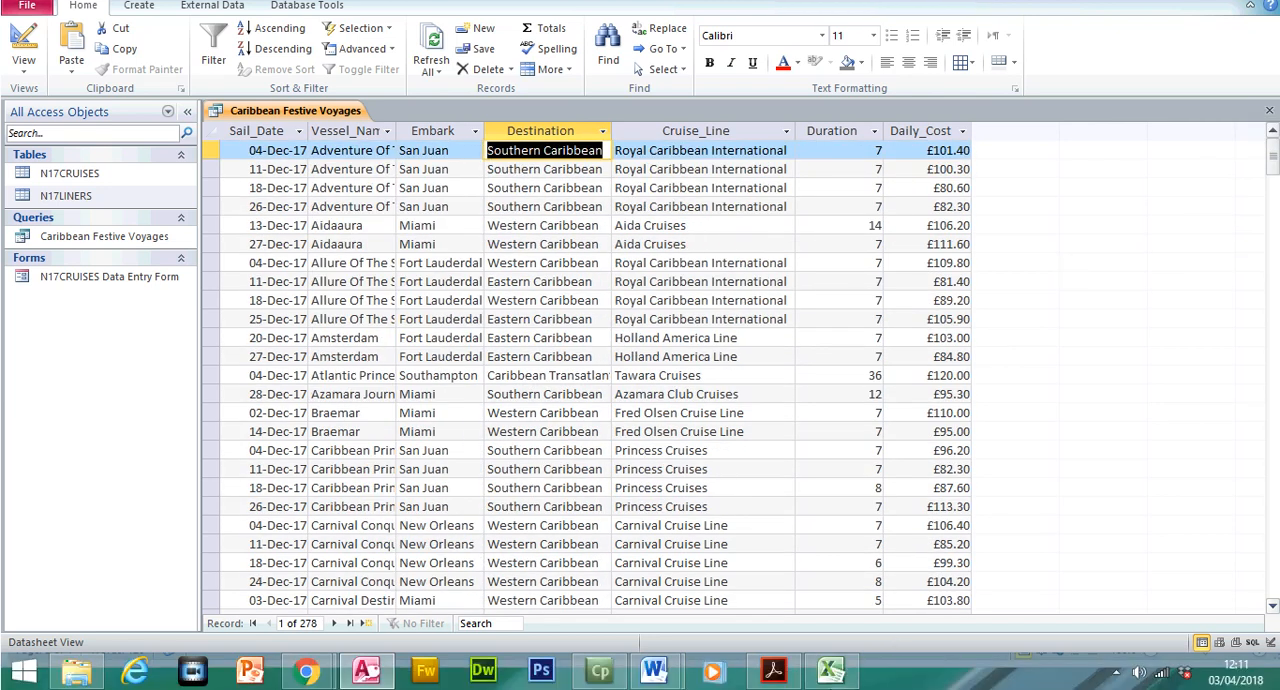
Switch to the exam paper, highlight the requirement for Duration, and return to Access to view the Duration column
click(772, 670)
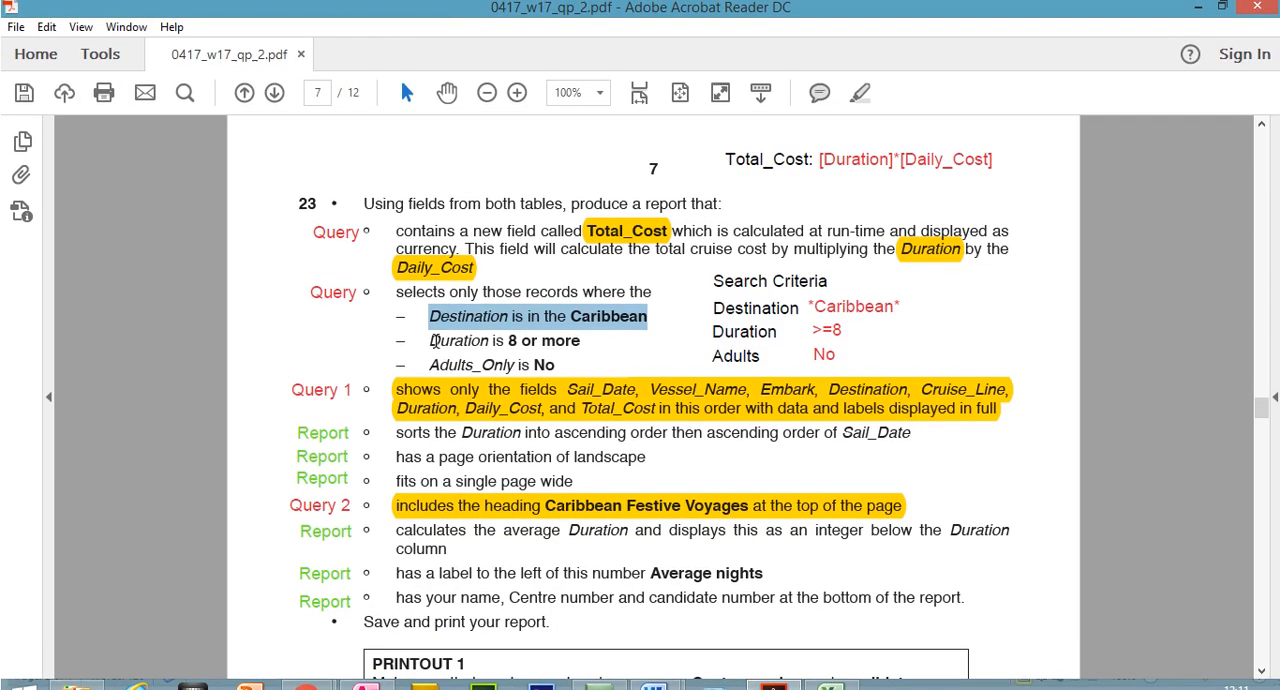
drag(440, 314, 492, 314)
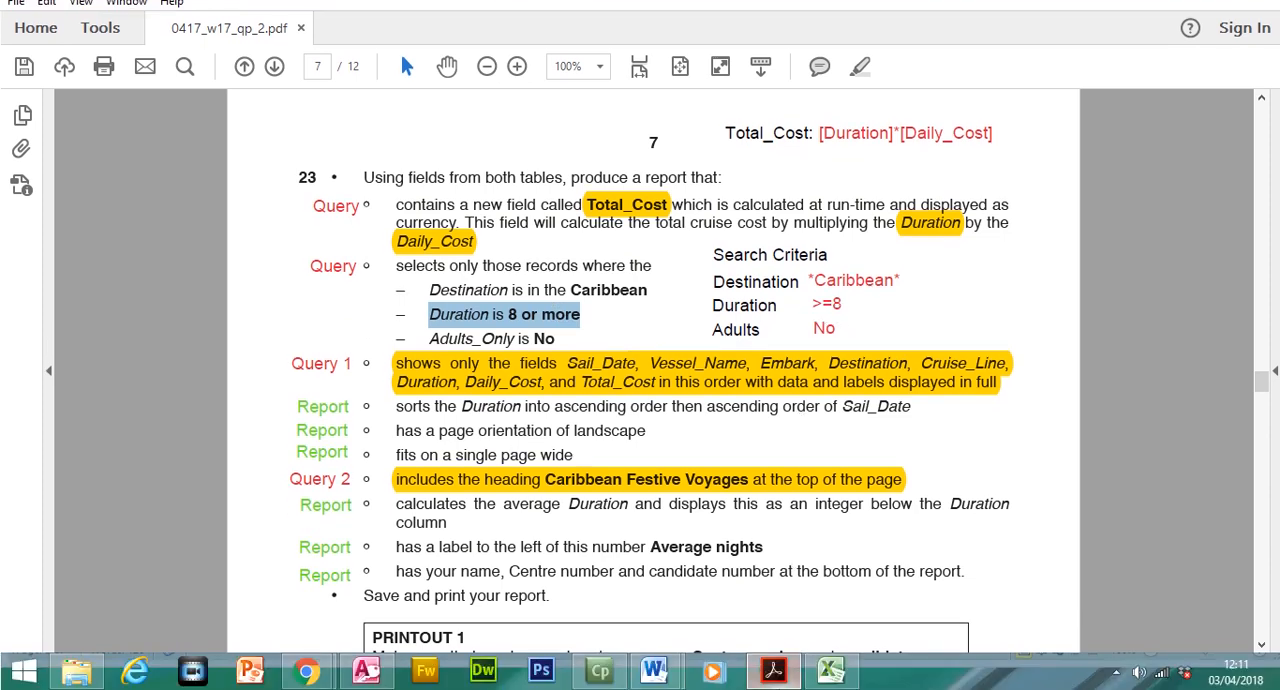
click(773, 670)
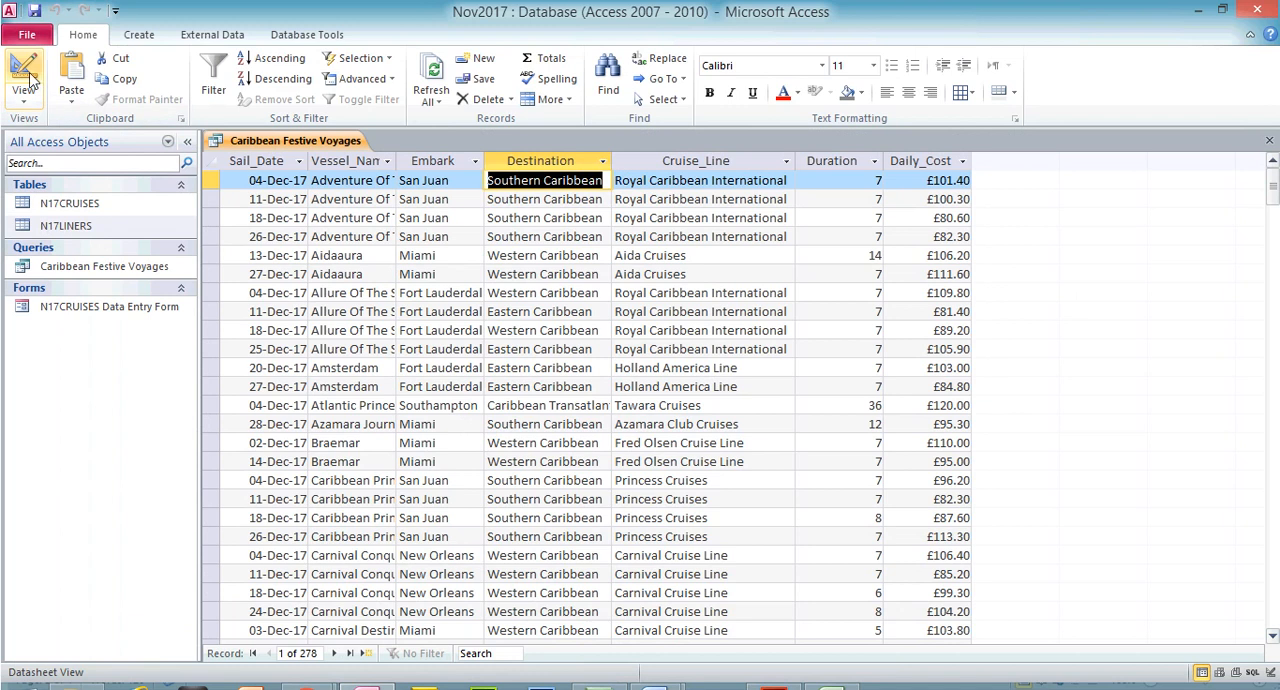
click(852, 161)
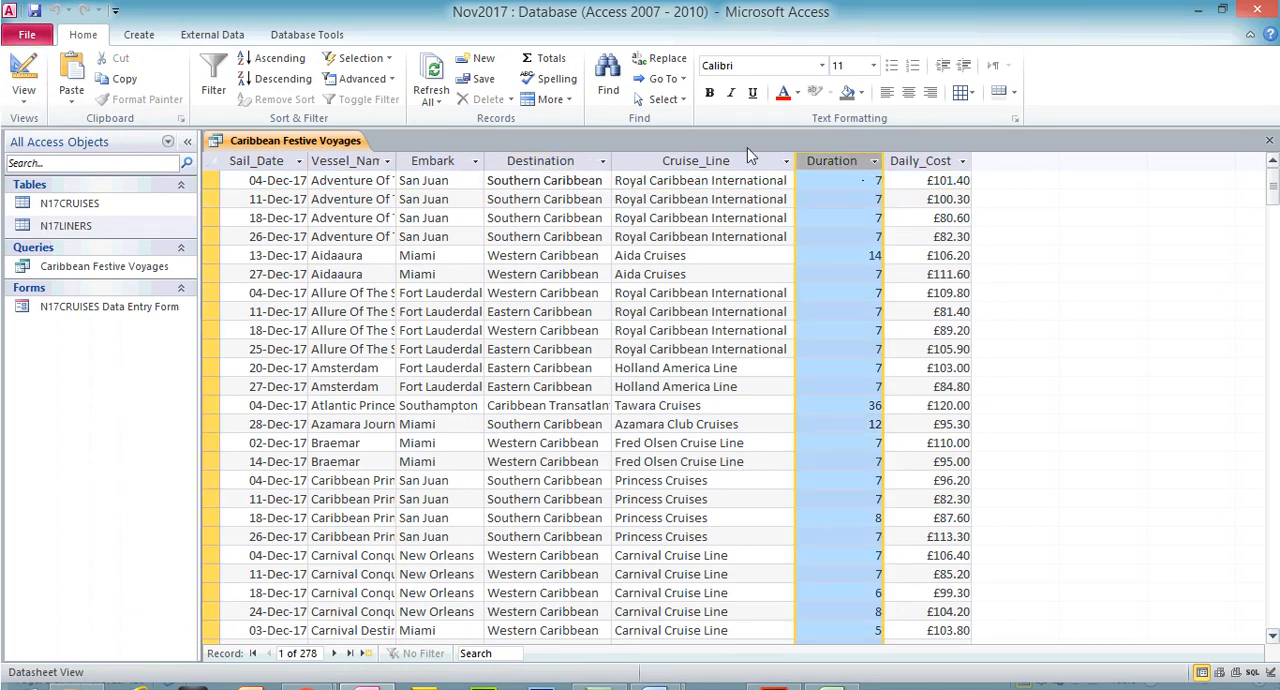
Set the query's Duration criterion to >=8 in Design View and check it against the exam paper
click(27, 72)
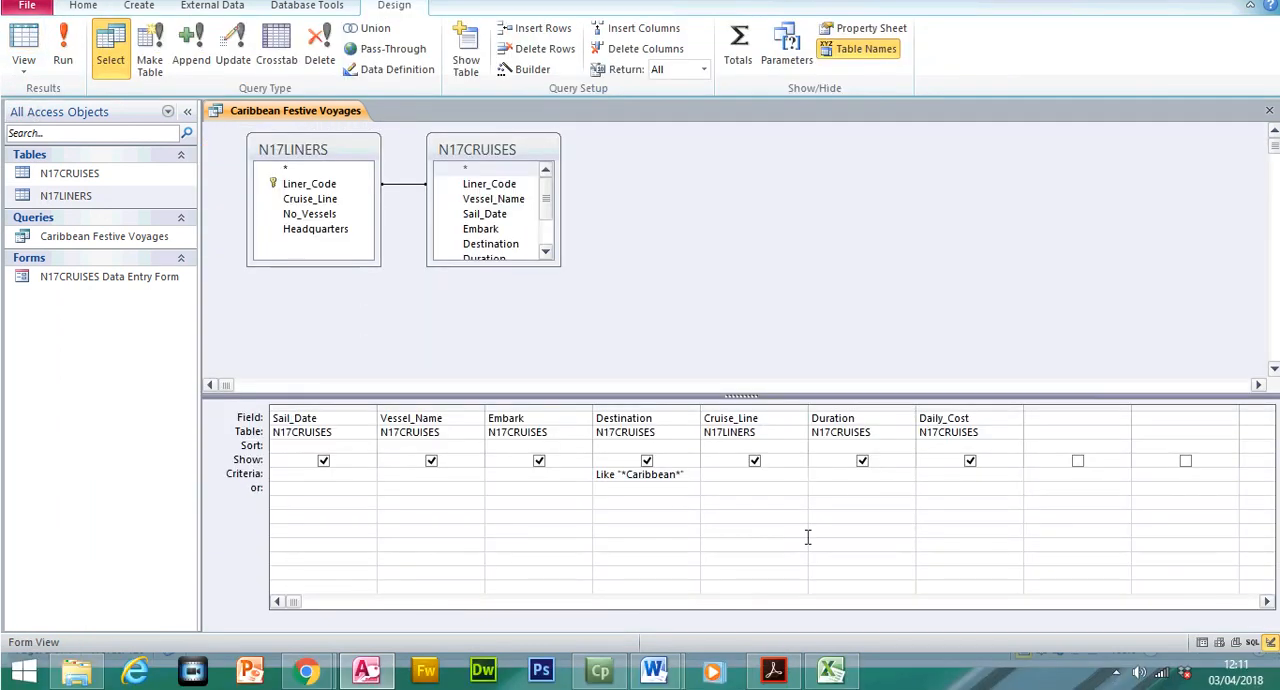
click(862, 475)
text(>=)
click(772, 670)
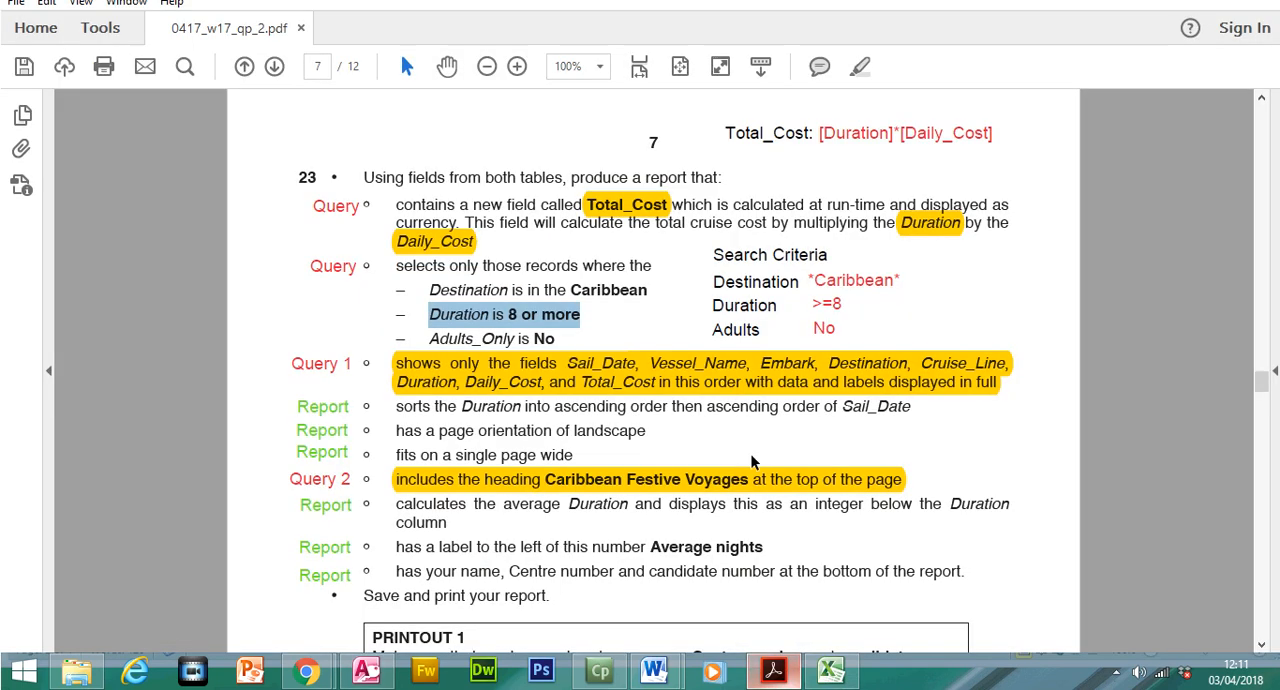
click(772, 670)
Run the query and check the Duration column down to its last records
click(63, 55)
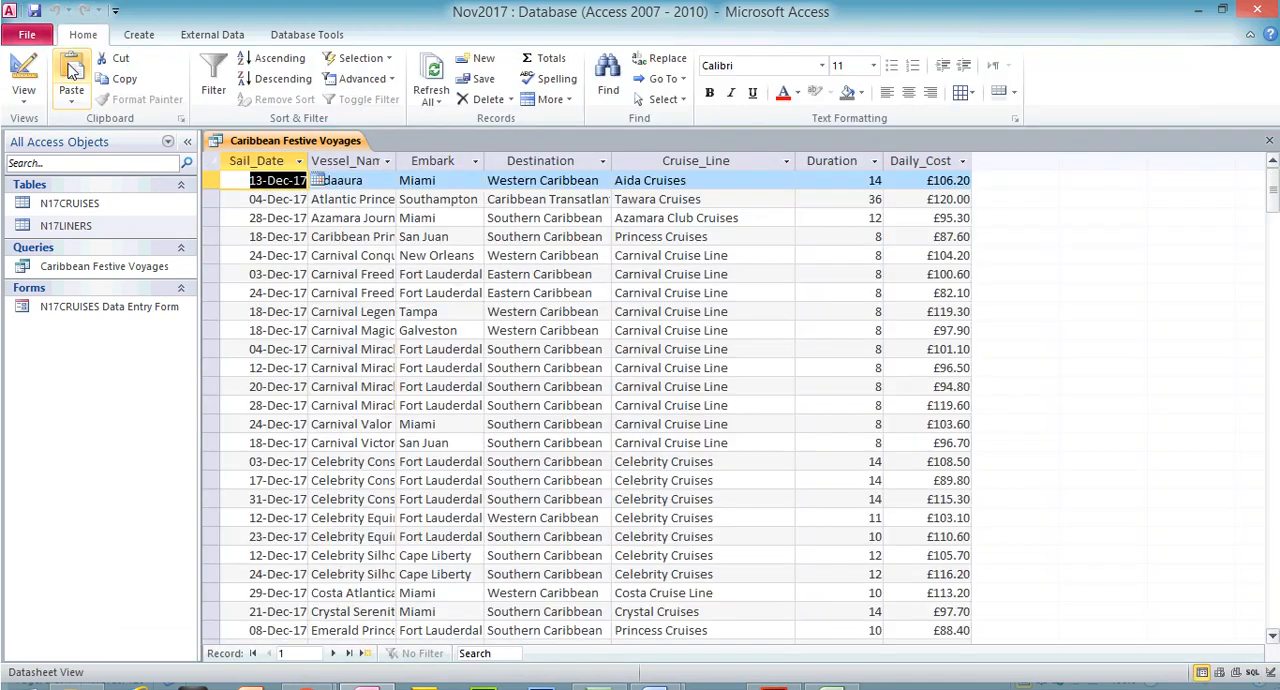
click(804, 167)
drag(1273, 232, 1273, 470)
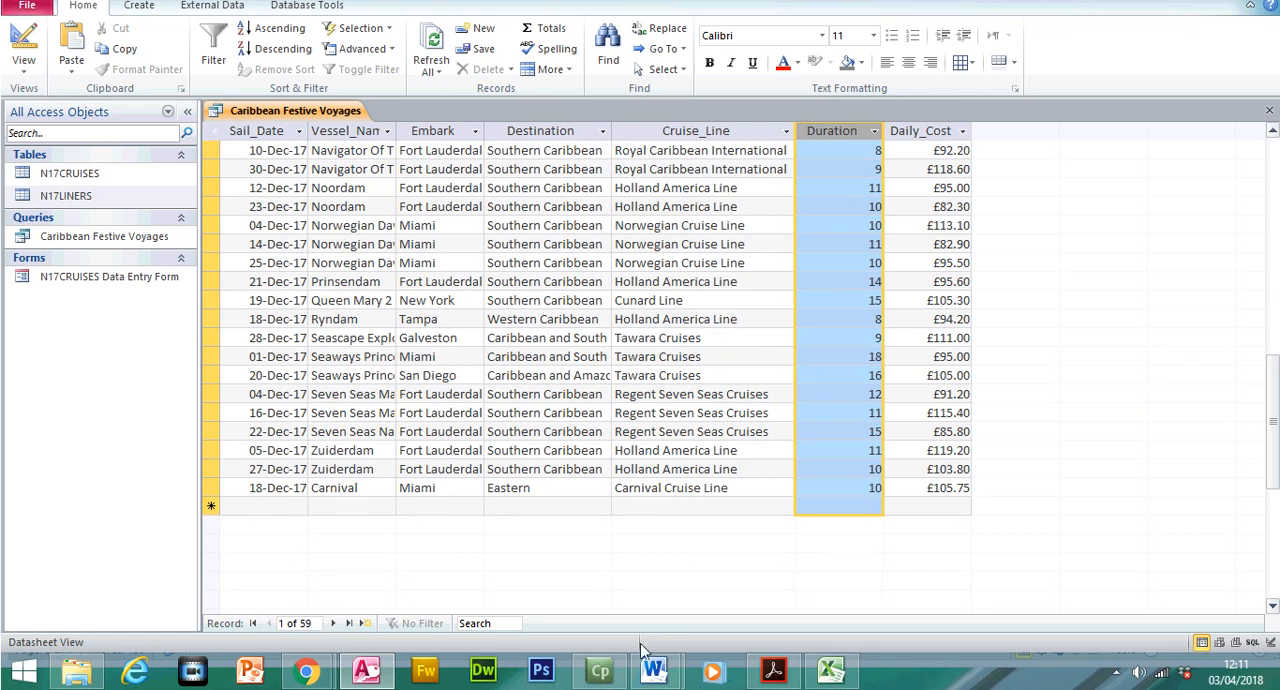
Highlight the exam paper's Adults_Only requirement, then return to Access and look through the query's columns for that field
click(780, 673)
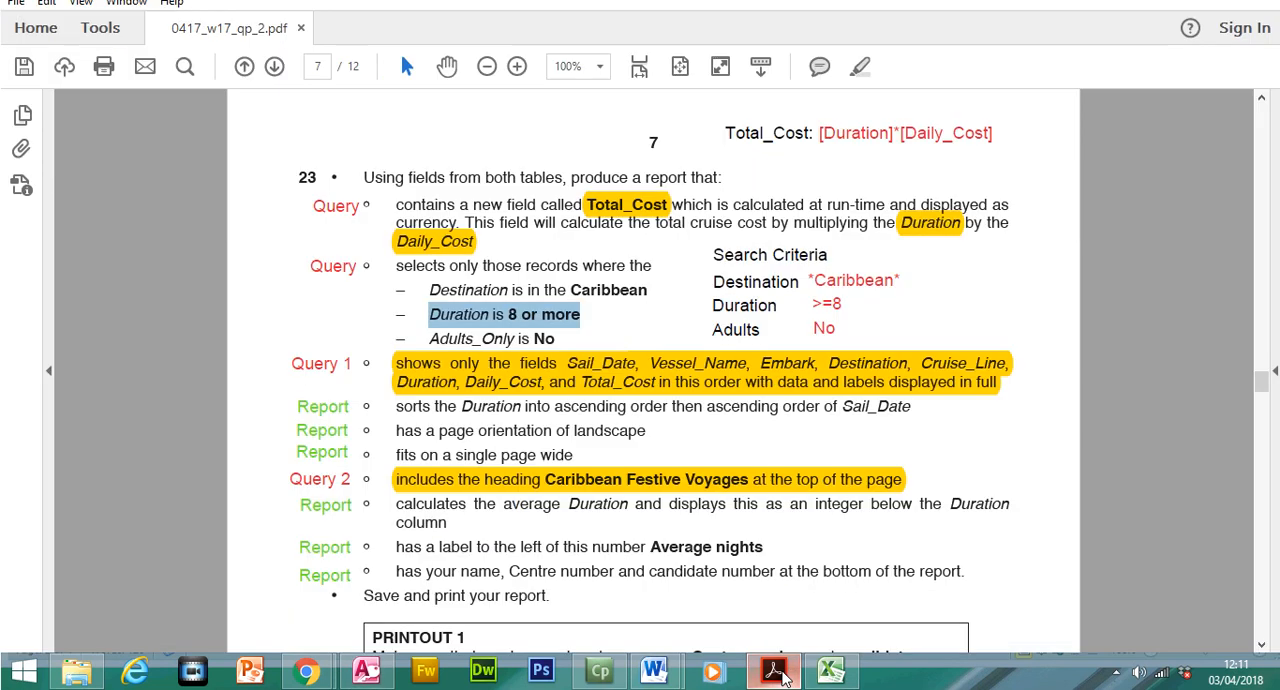
drag(432, 346, 556, 347)
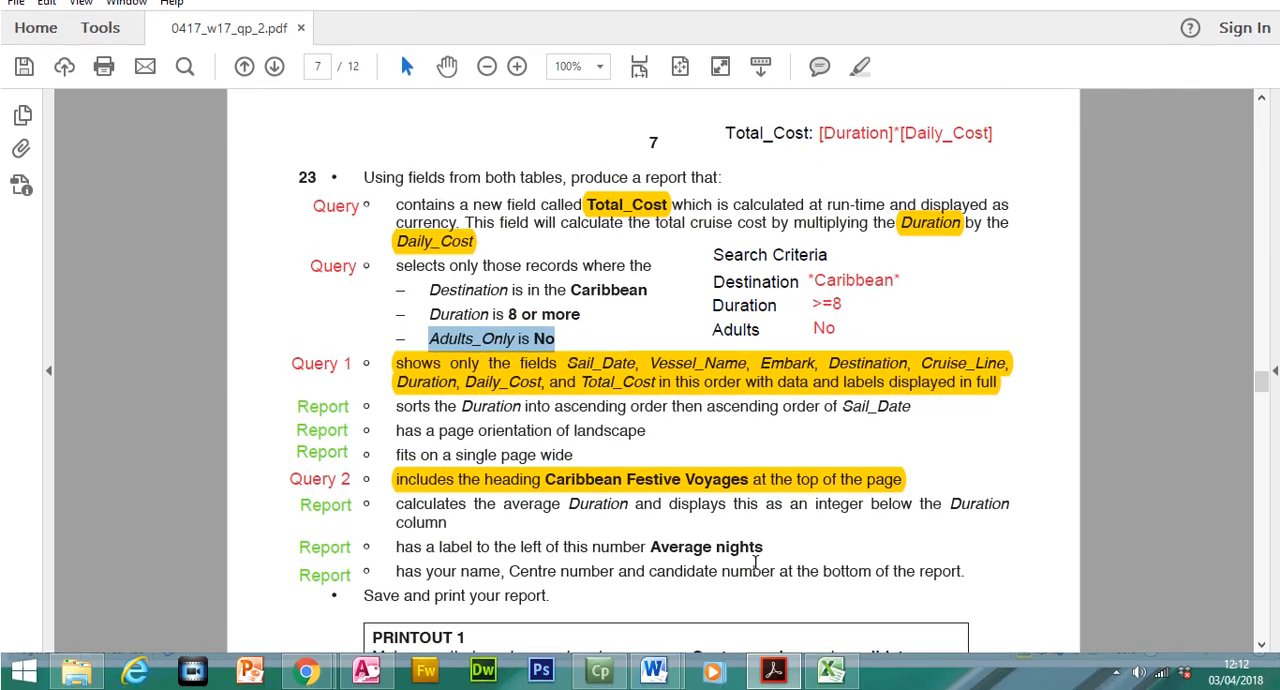
click(773, 670)
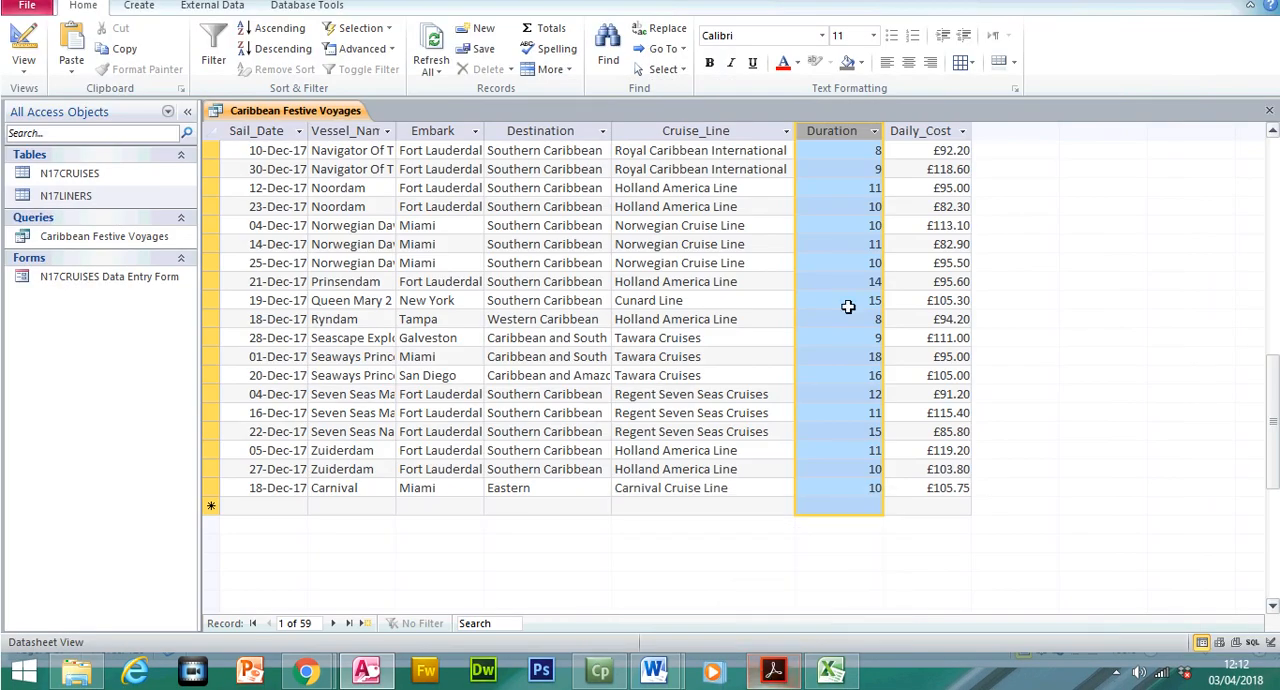
click(278, 161)
click(351, 161)
click(436, 160)
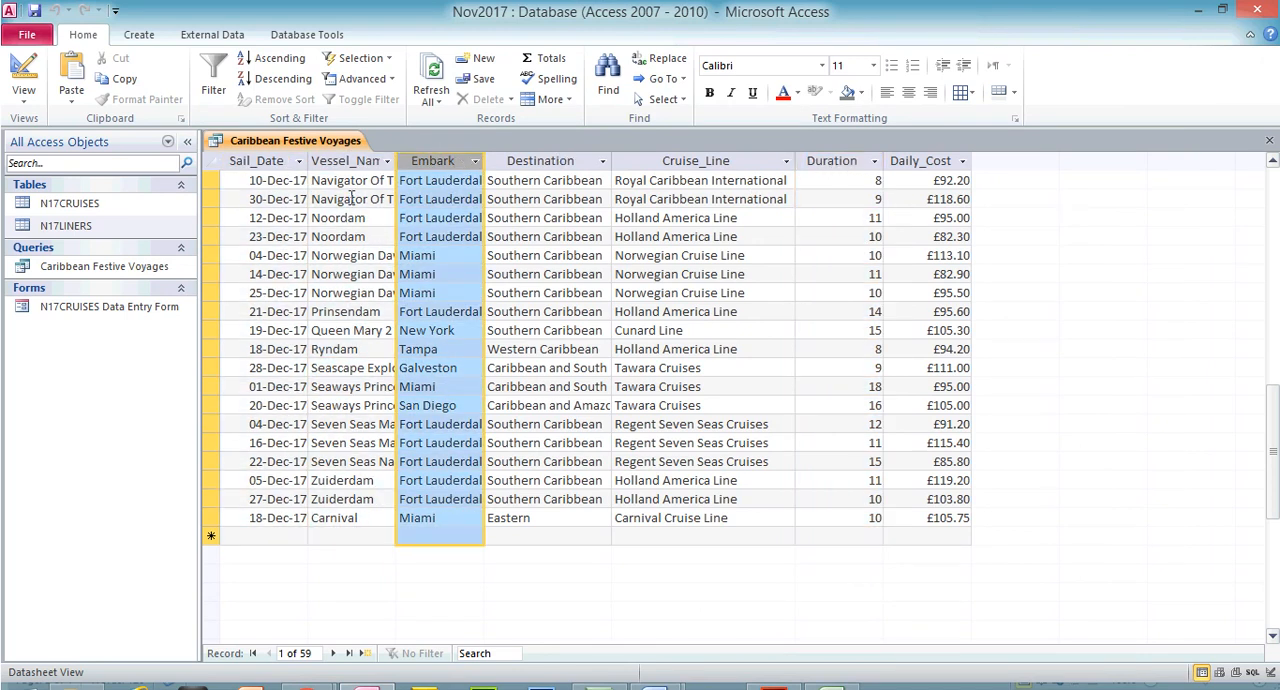
Add the Adult_Only field from N17CRUISES to the query design and set its criterion to No
click(22, 75)
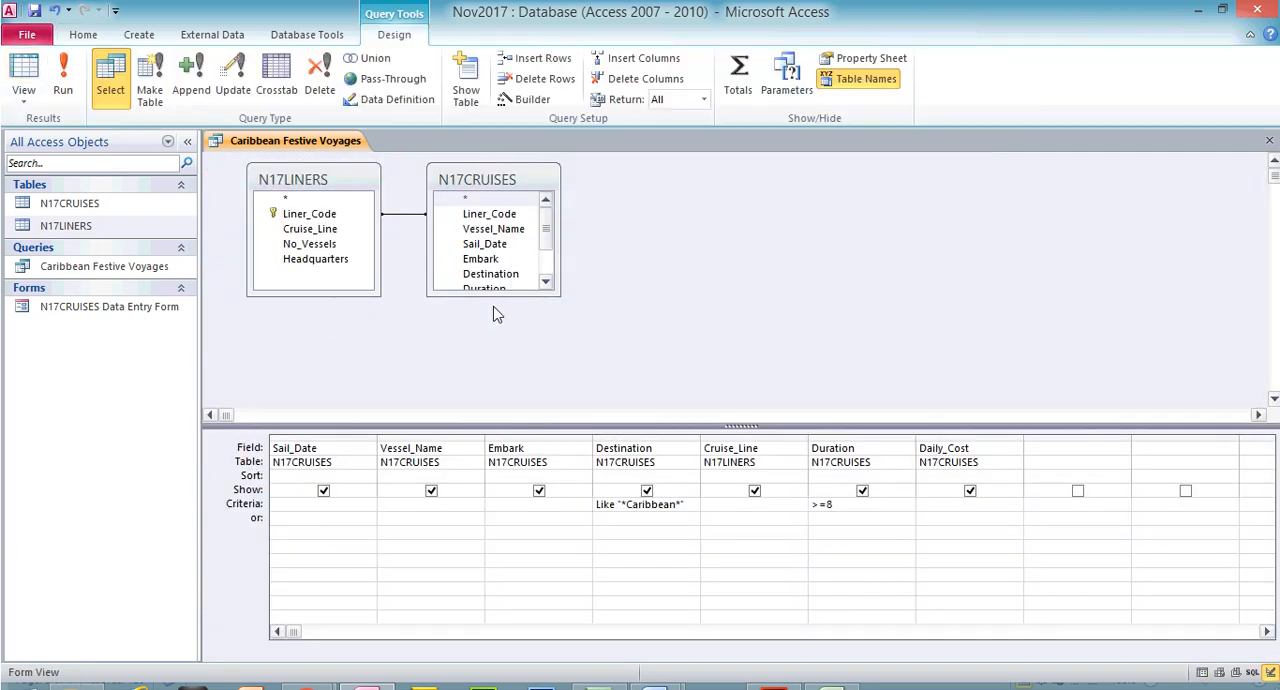
drag(492, 296, 492, 376)
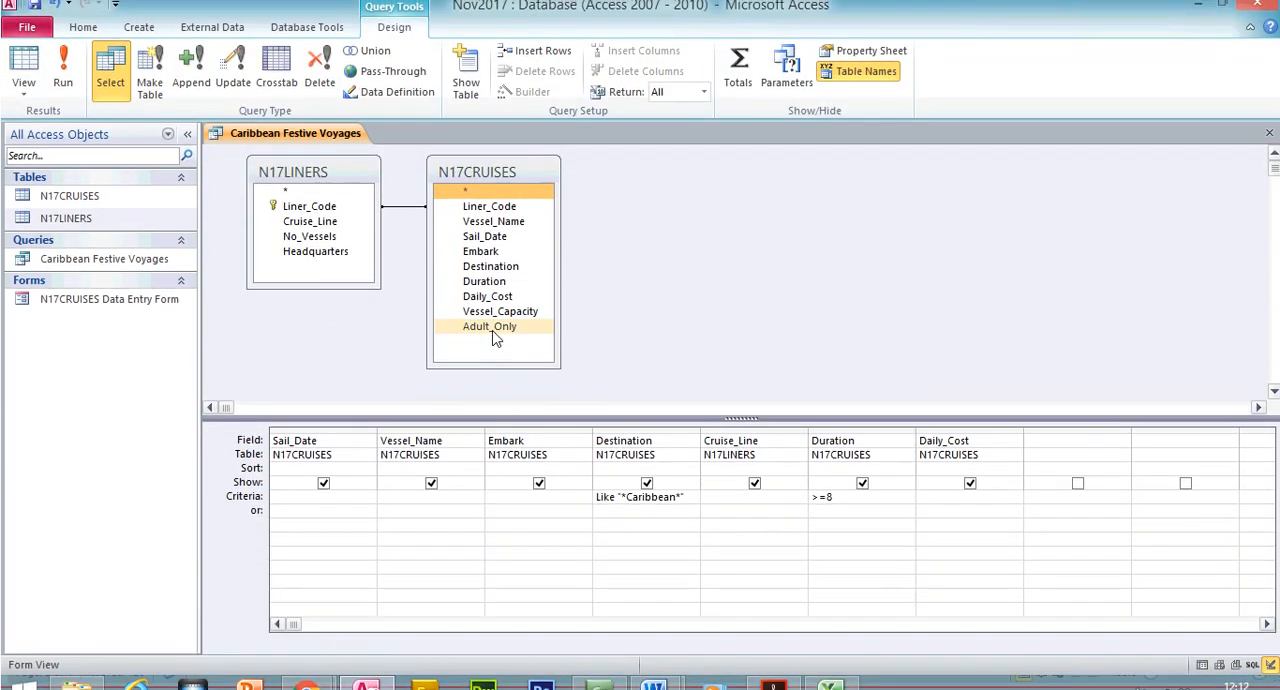
double_click(490, 312)
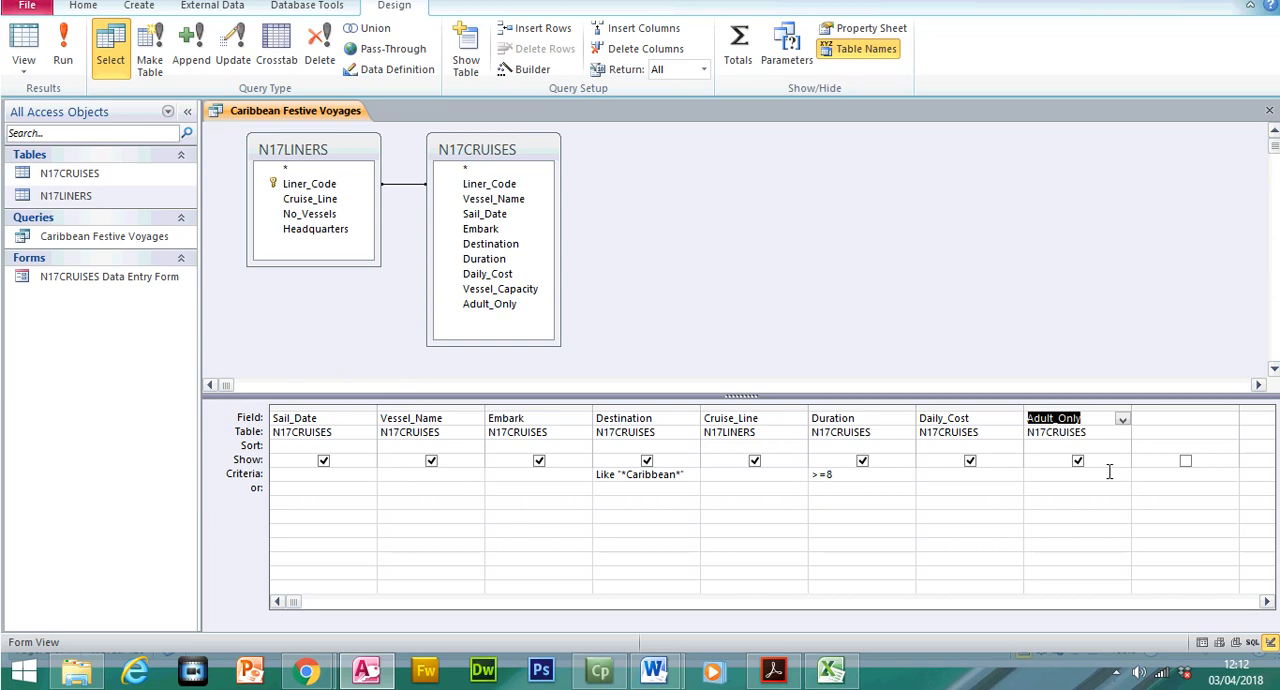
click(1109, 473)
text(no)
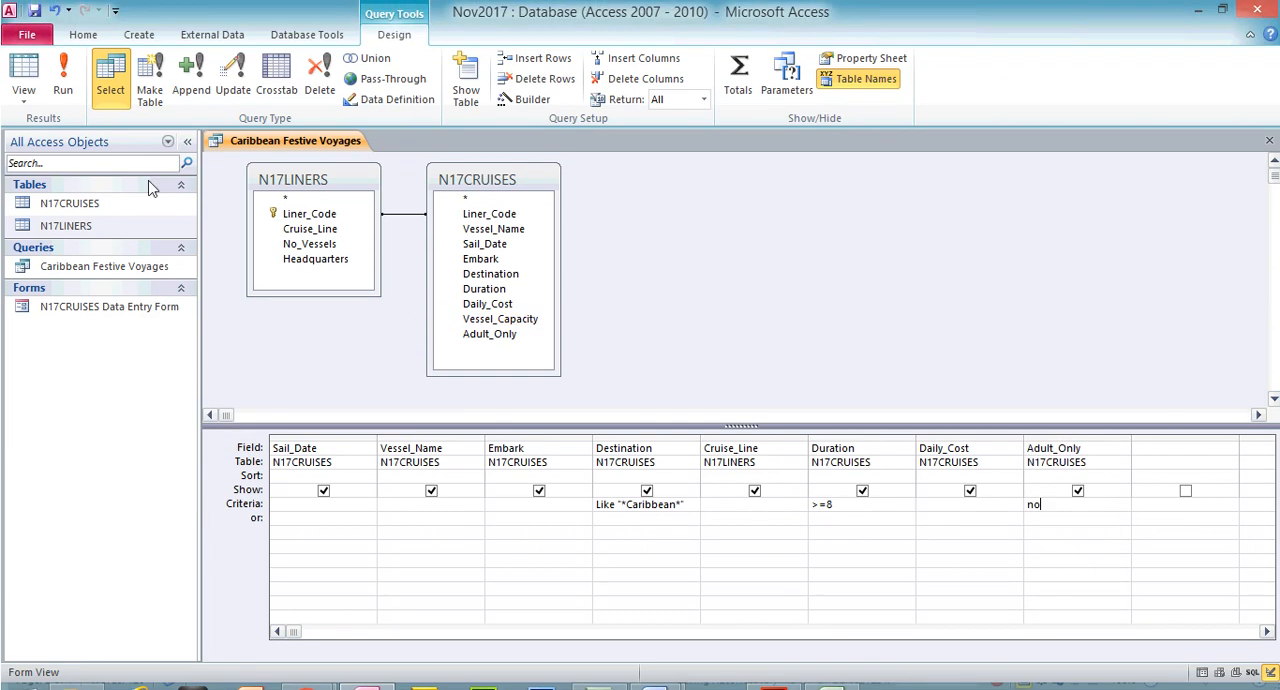
Run the query, go to the last record and check the entries in the Adult_Only column
click(62, 60)
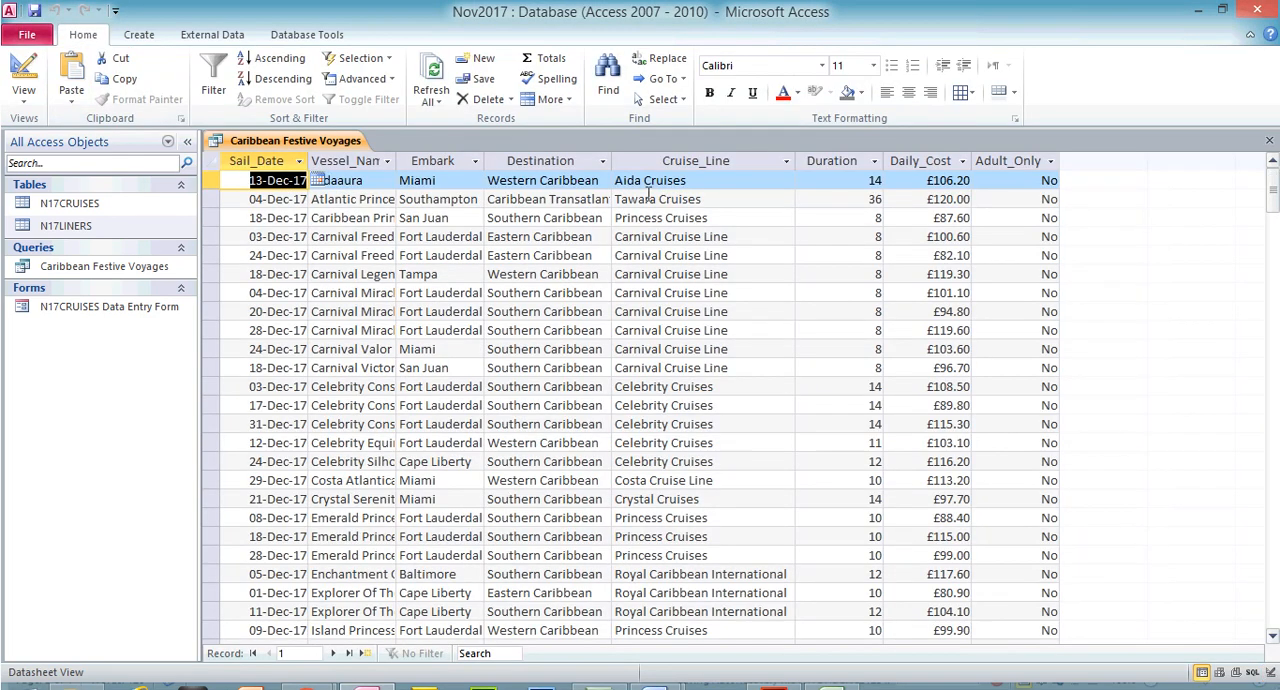
click(352, 653)
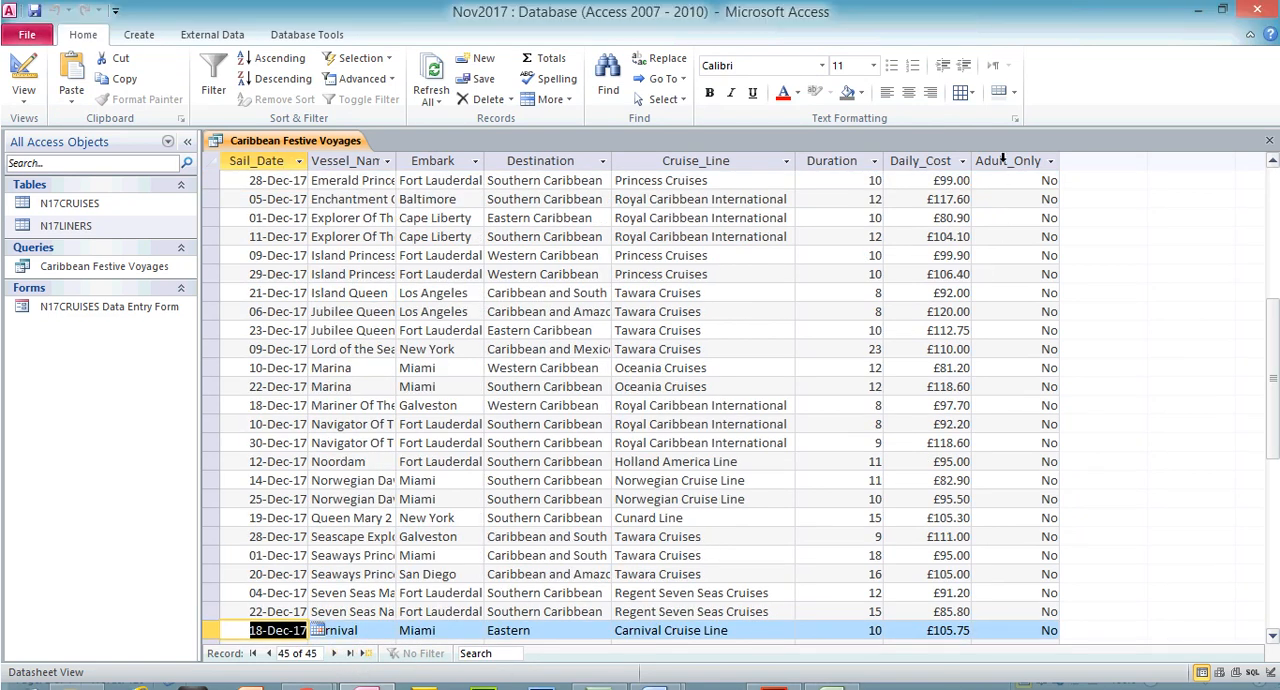
click(1005, 130)
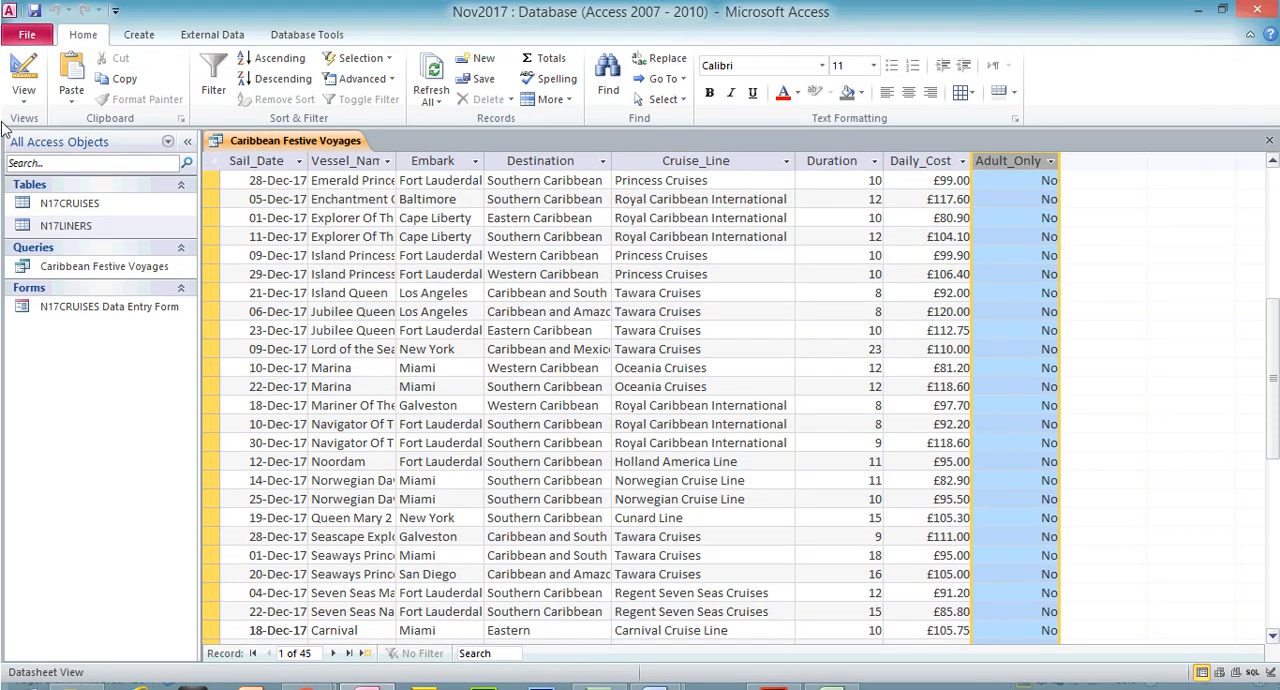
Hide the Adult_Only field from the query output, rerun the query and go to its last record
click(23, 72)
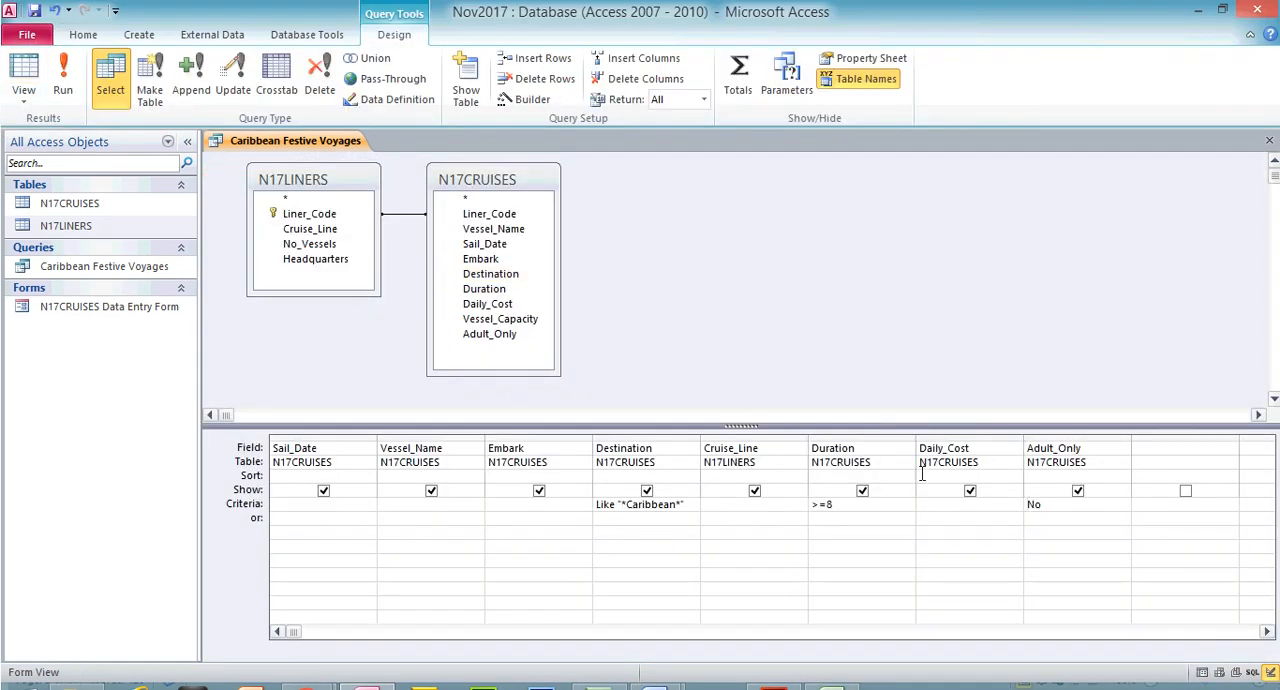
click(1078, 461)
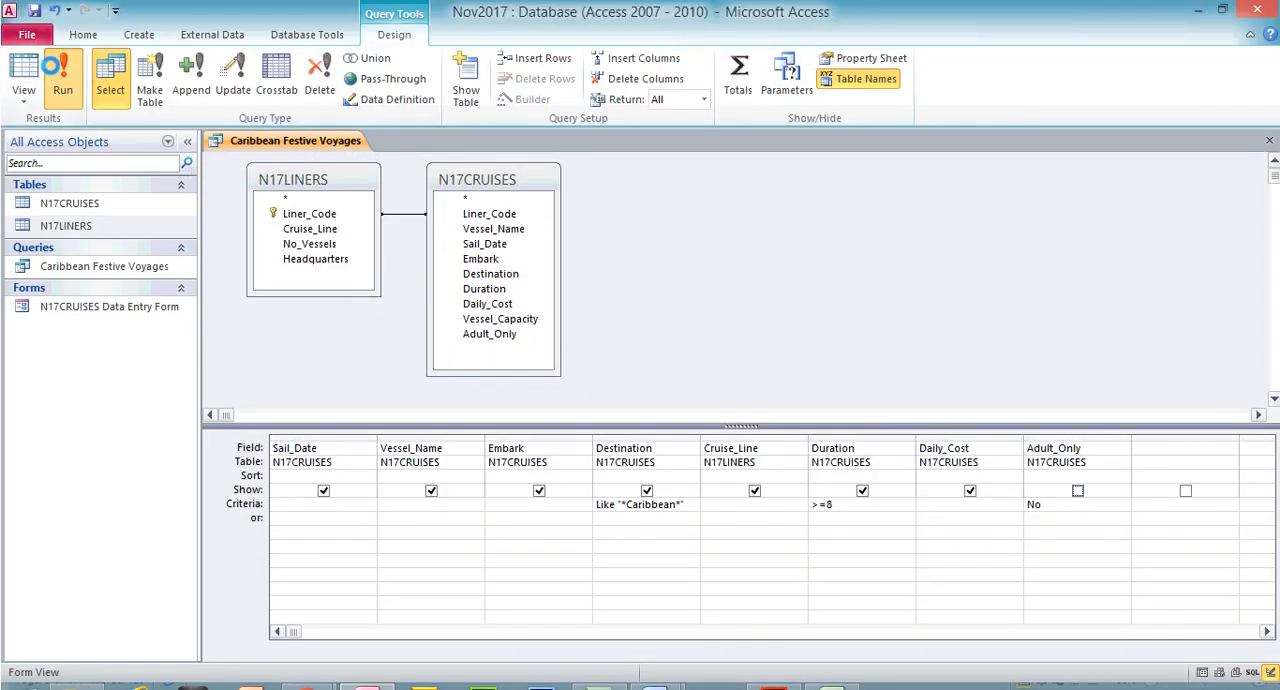
click(62, 80)
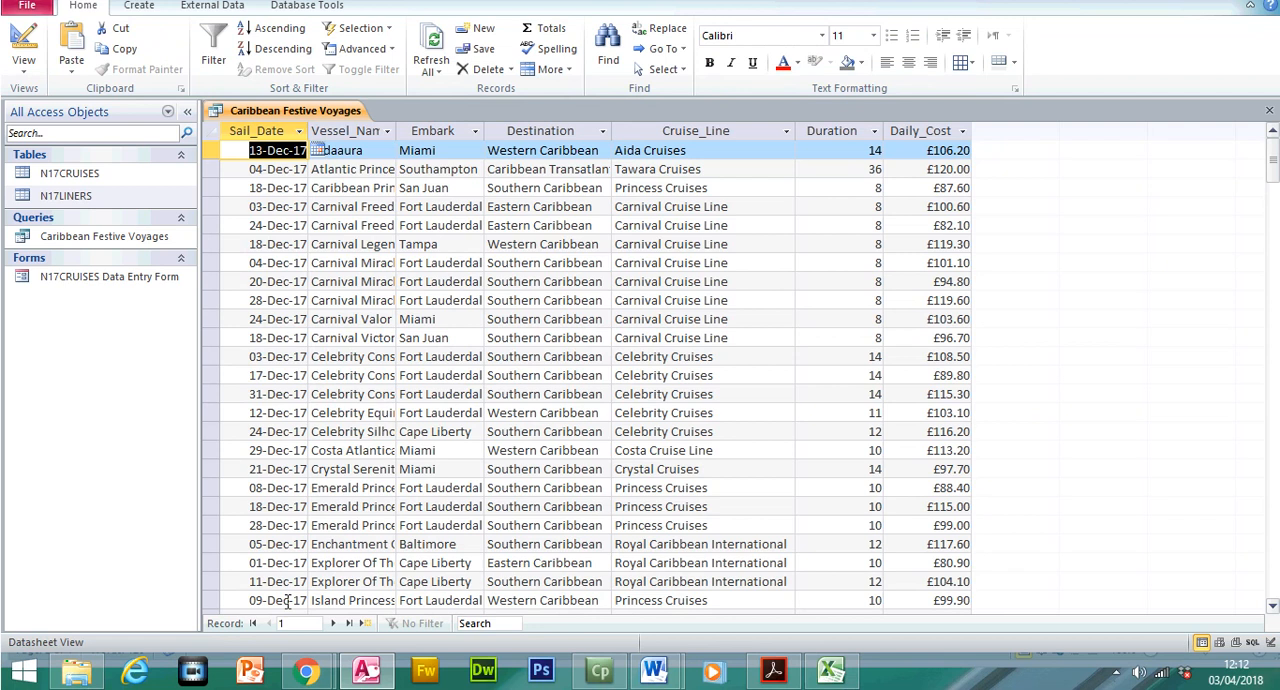
click(350, 653)
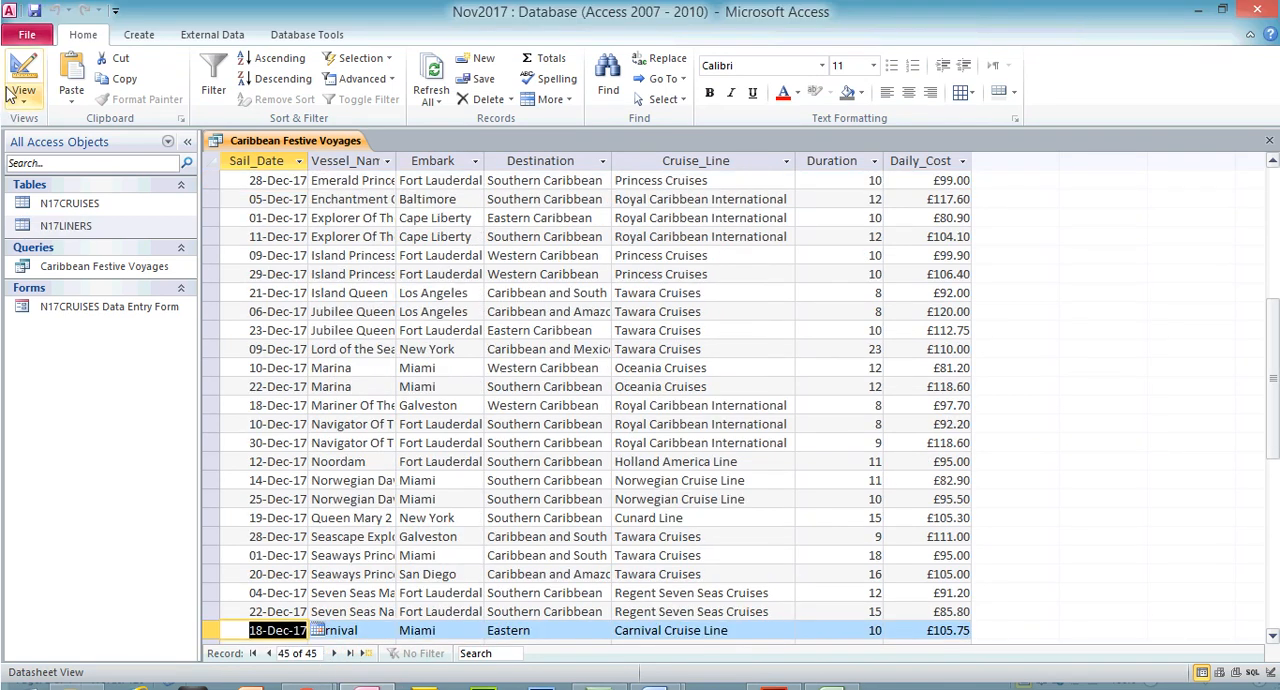
Show the Adult_Only field in the query output again, rerun the query and return to Design View
click(14, 48)
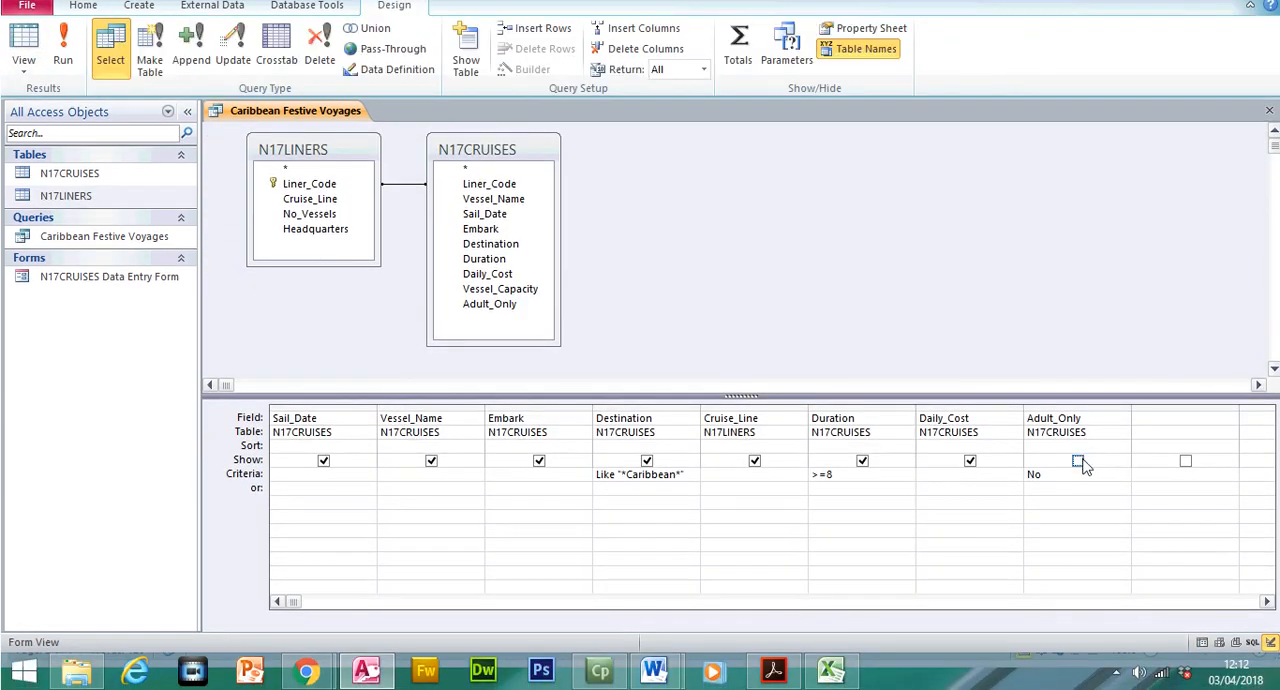
click(1078, 490)
click(62, 80)
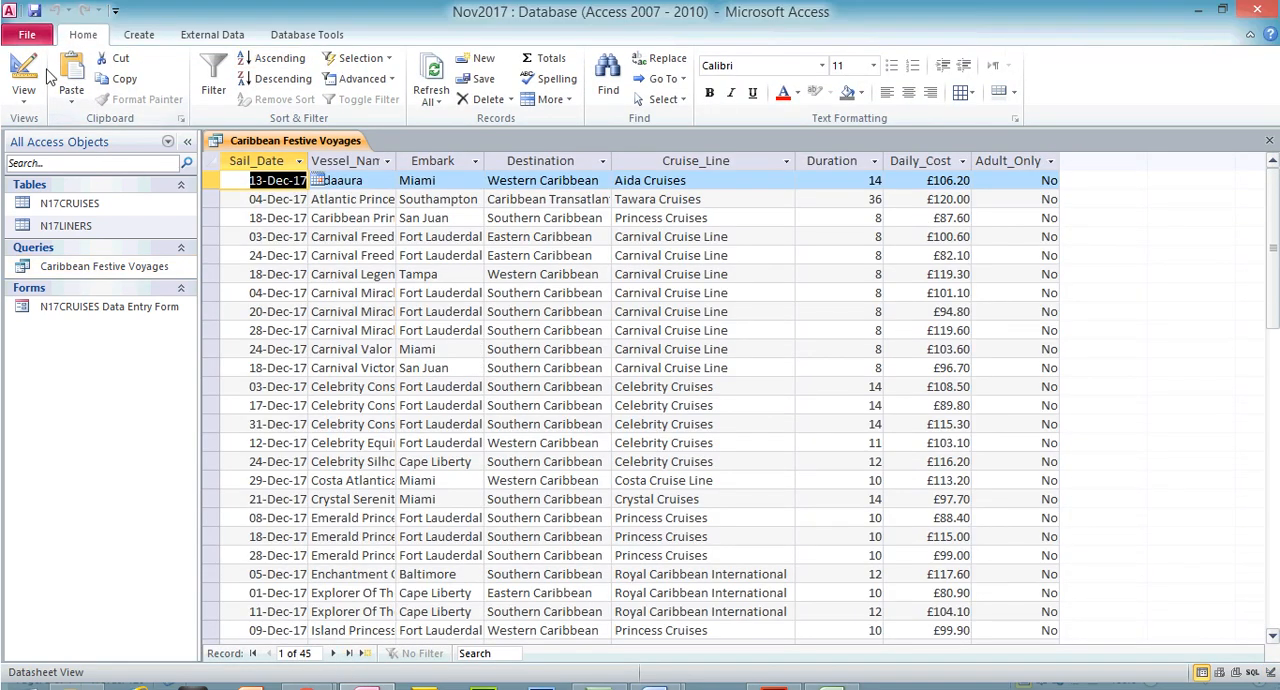
click(24, 45)
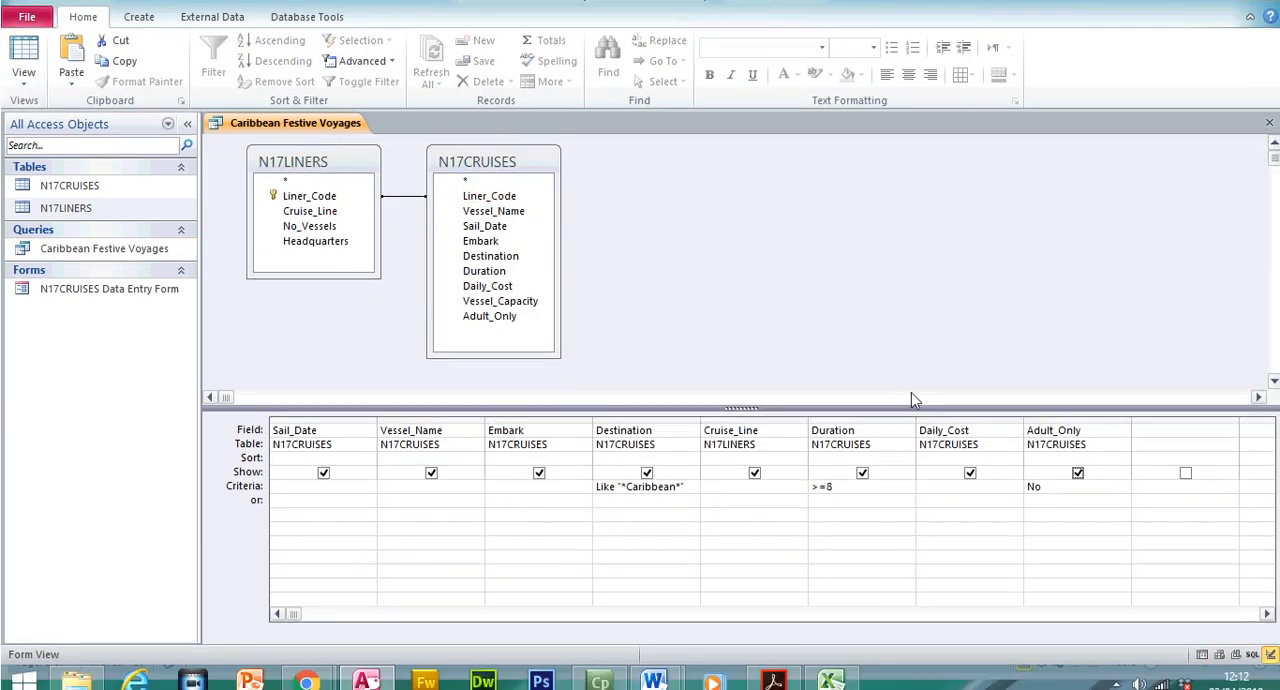
Hide the Adult_Only field from the query output and run the query
click(1077, 460)
click(1058, 478)
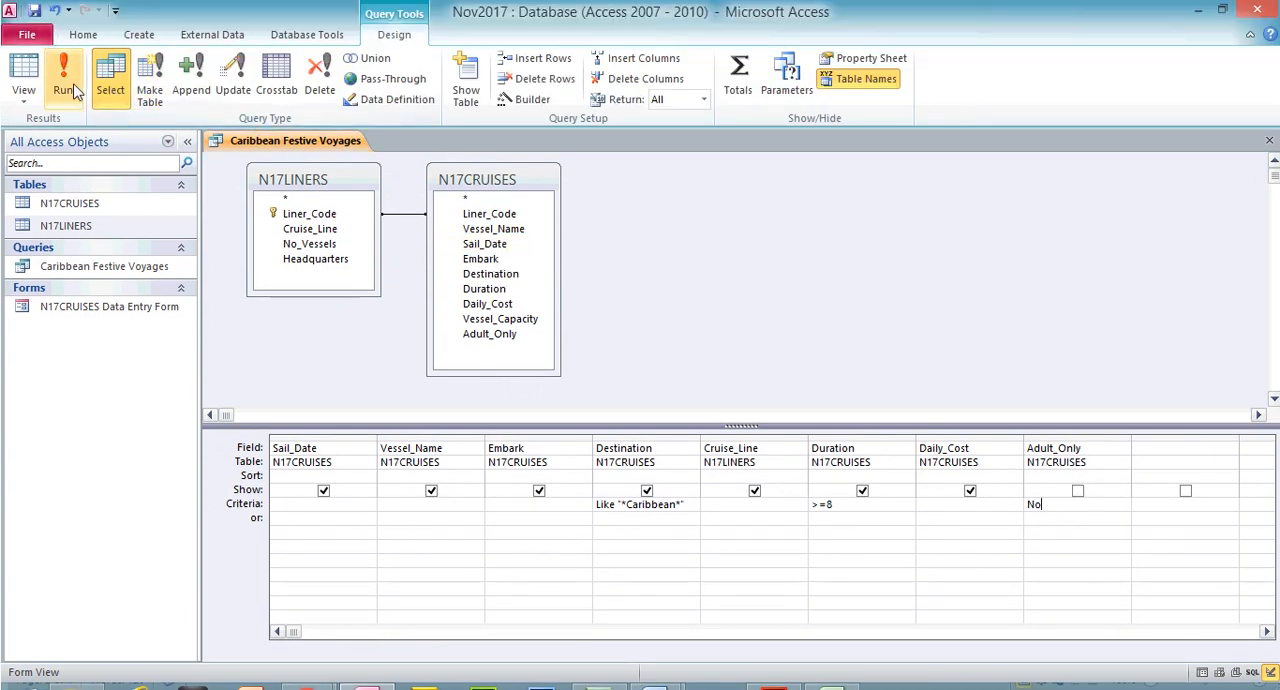
click(74, 92)
Switch to the exam paper in Adobe Acrobat Reader and highlight question 23's Destination, Duration and Adults_Only selection criteria
click(773, 670)
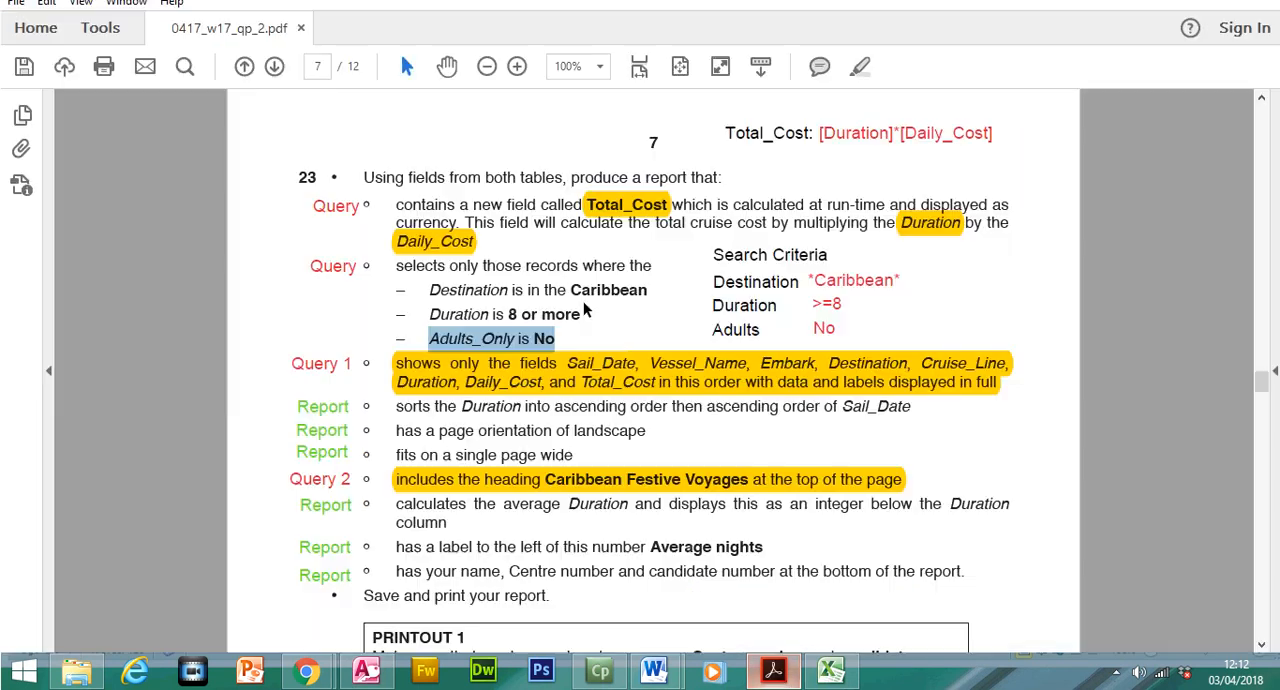
drag(395, 297, 556, 372)
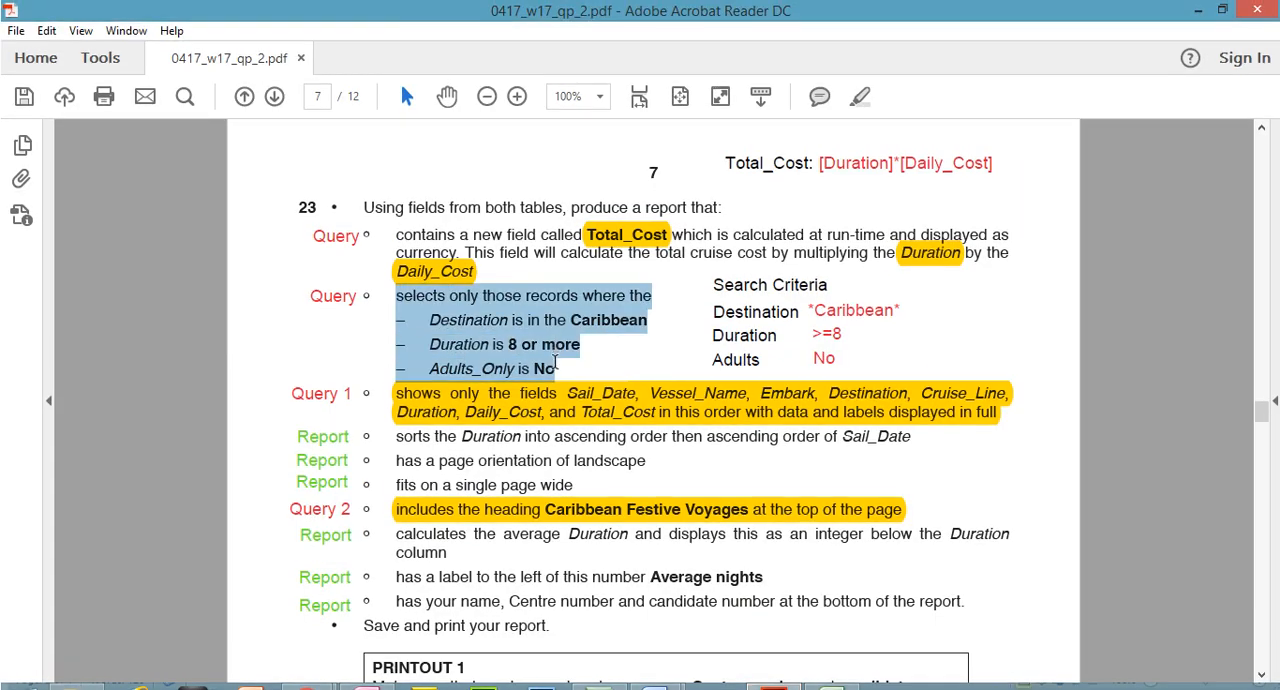
click(865, 101)
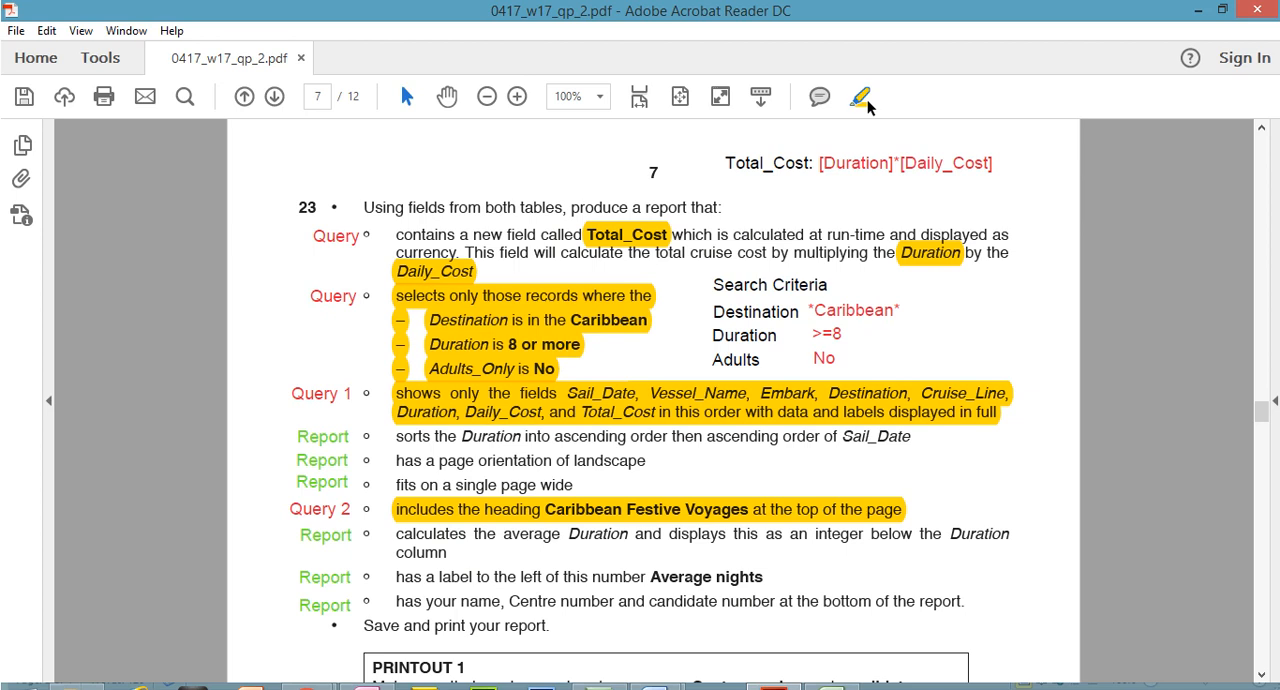
Examine how question 23 defines the Total_Cost field and compare it with the annotated formula at the top of the page
click(618, 234)
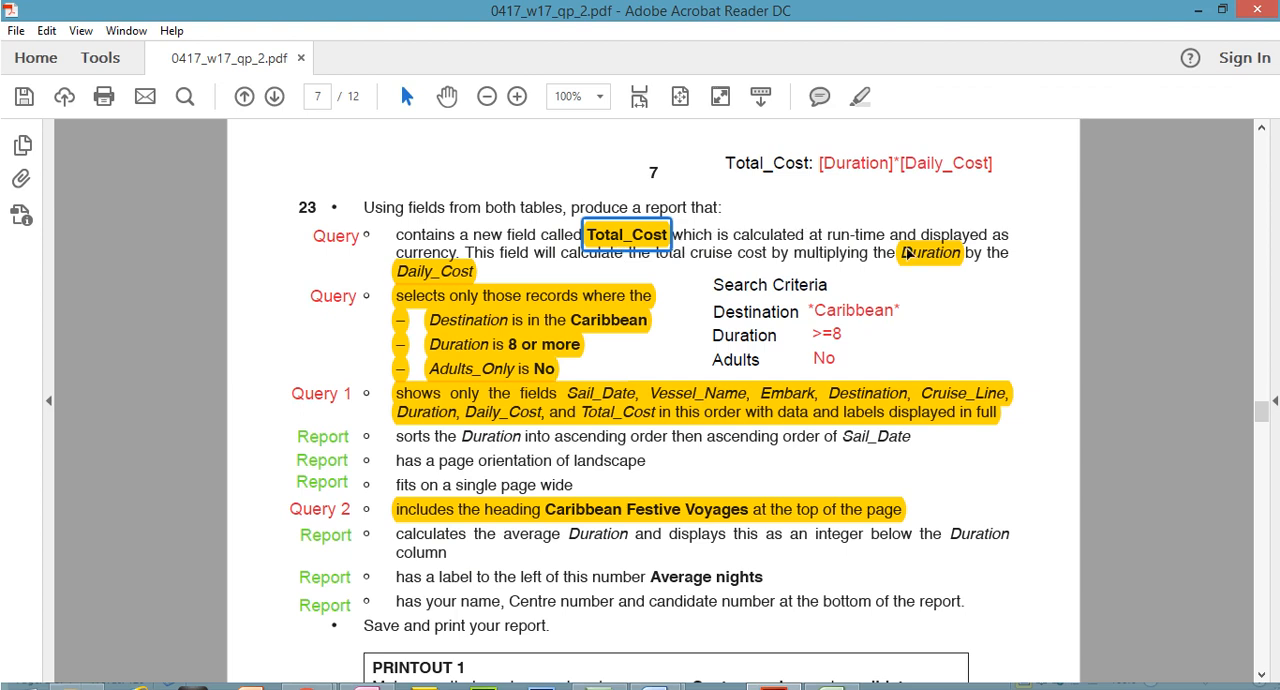
click(499, 257)
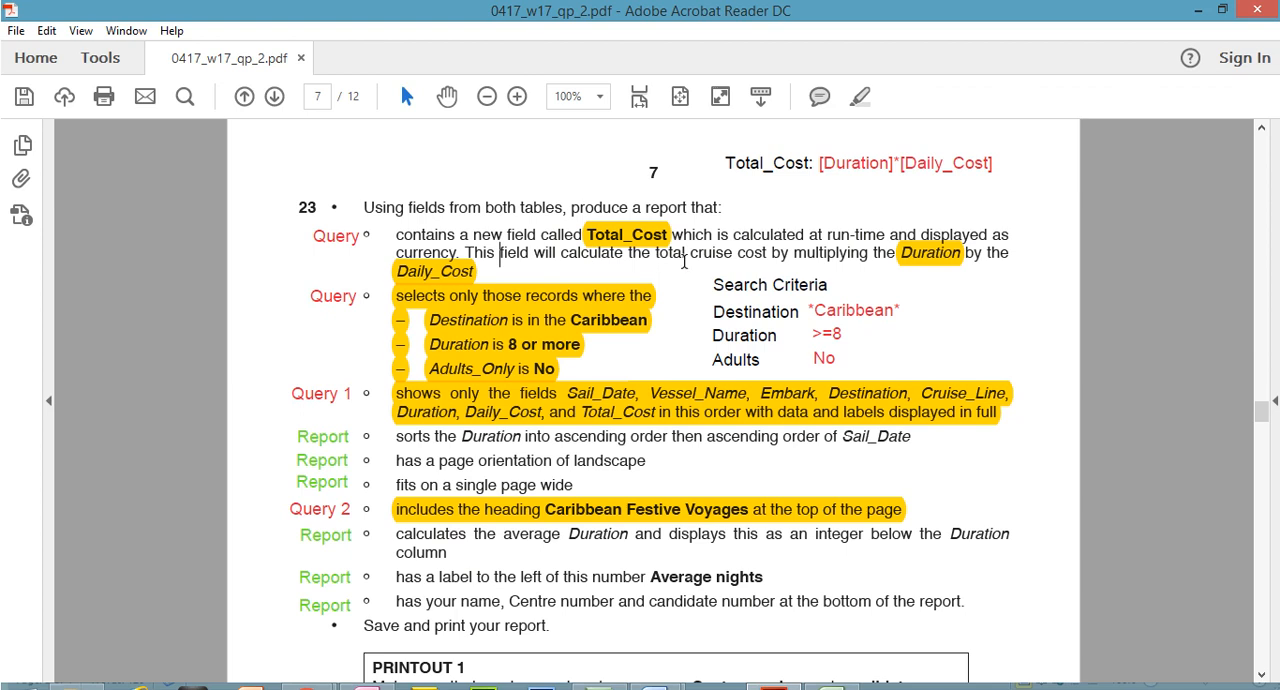
click(920, 263)
click(435, 274)
click(613, 242)
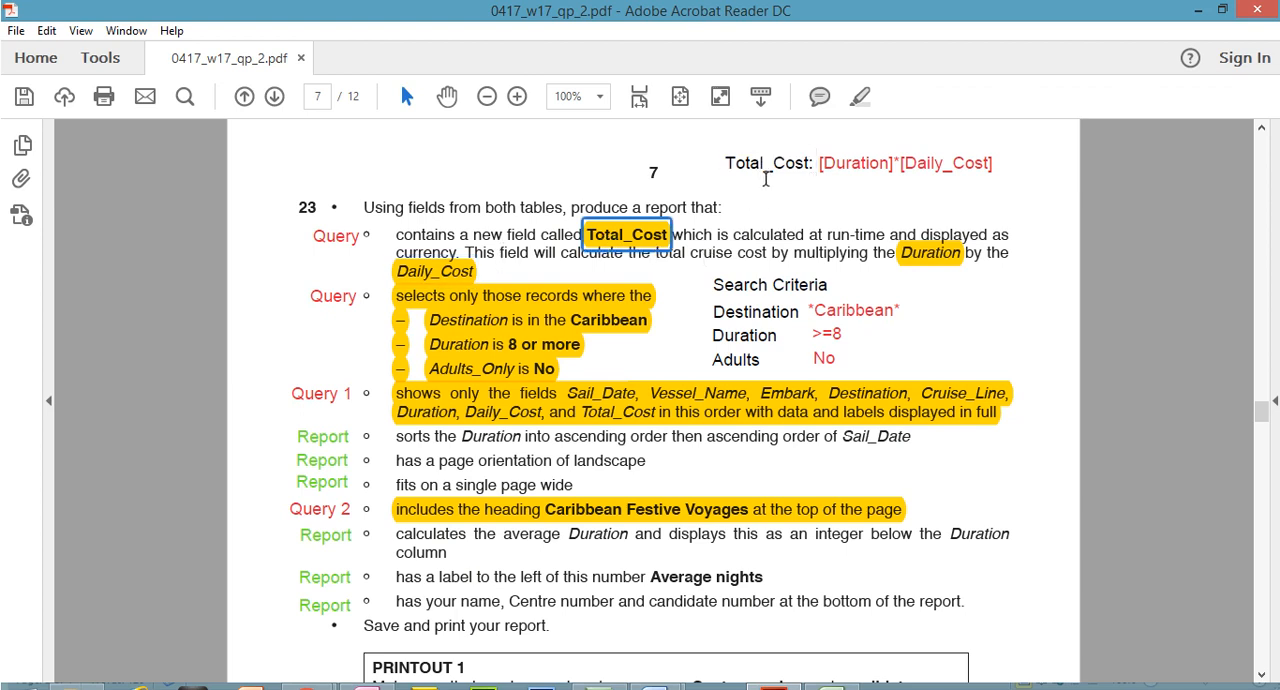
click(810, 163)
double_click(815, 165)
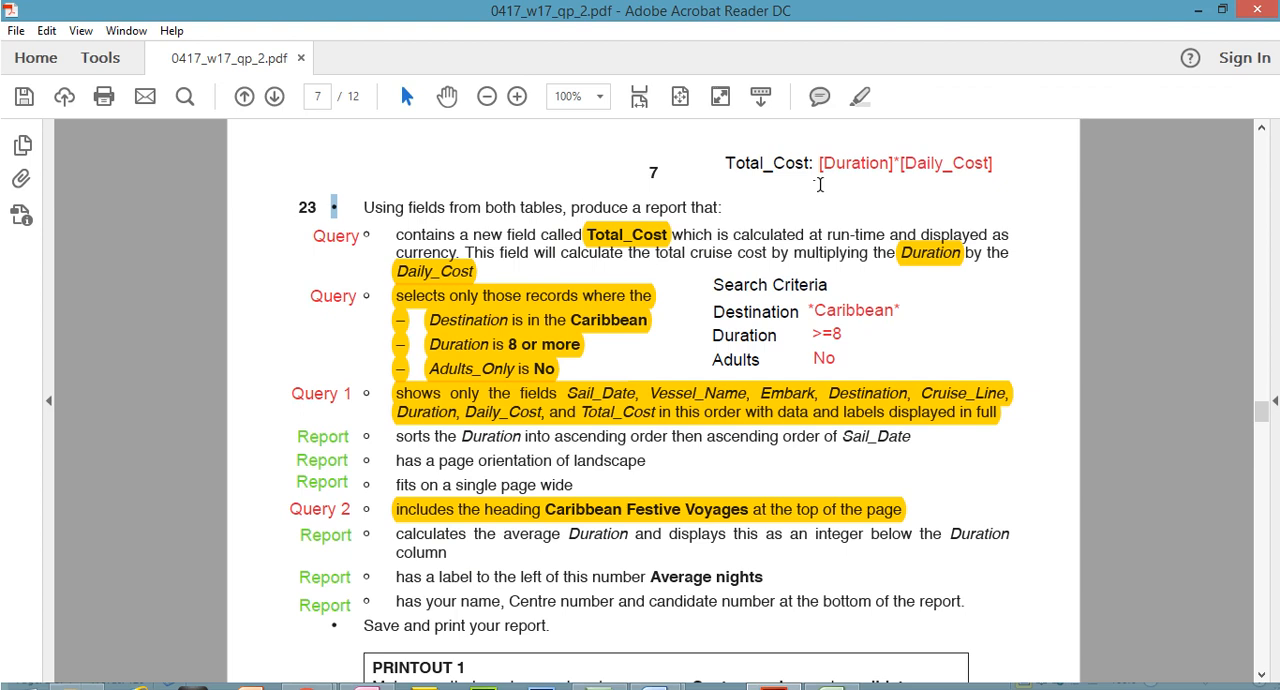
click(921, 258)
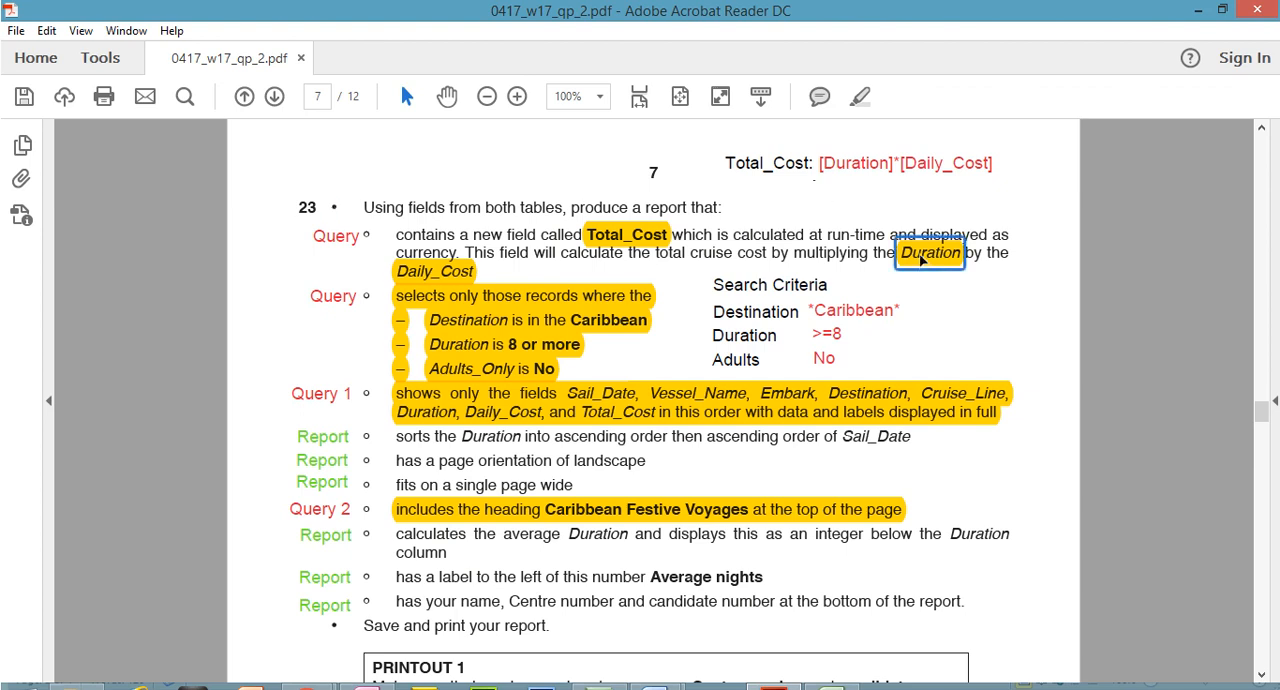
click(423, 273)
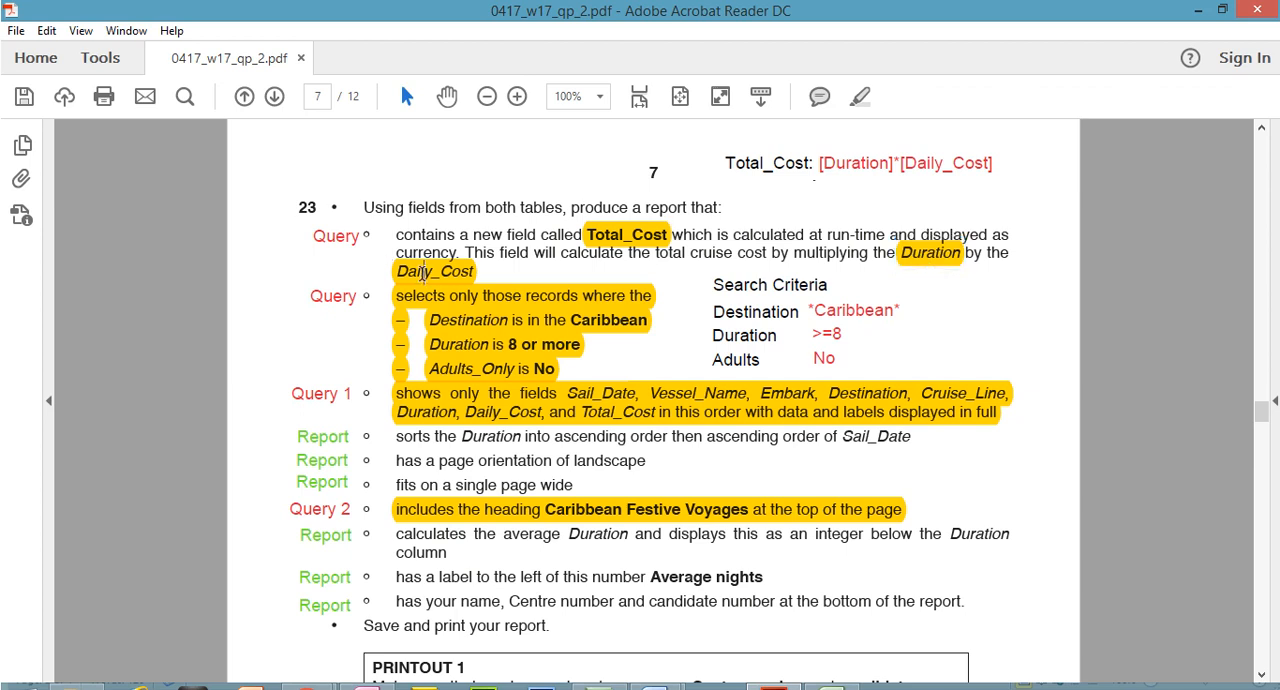
click(951, 265)
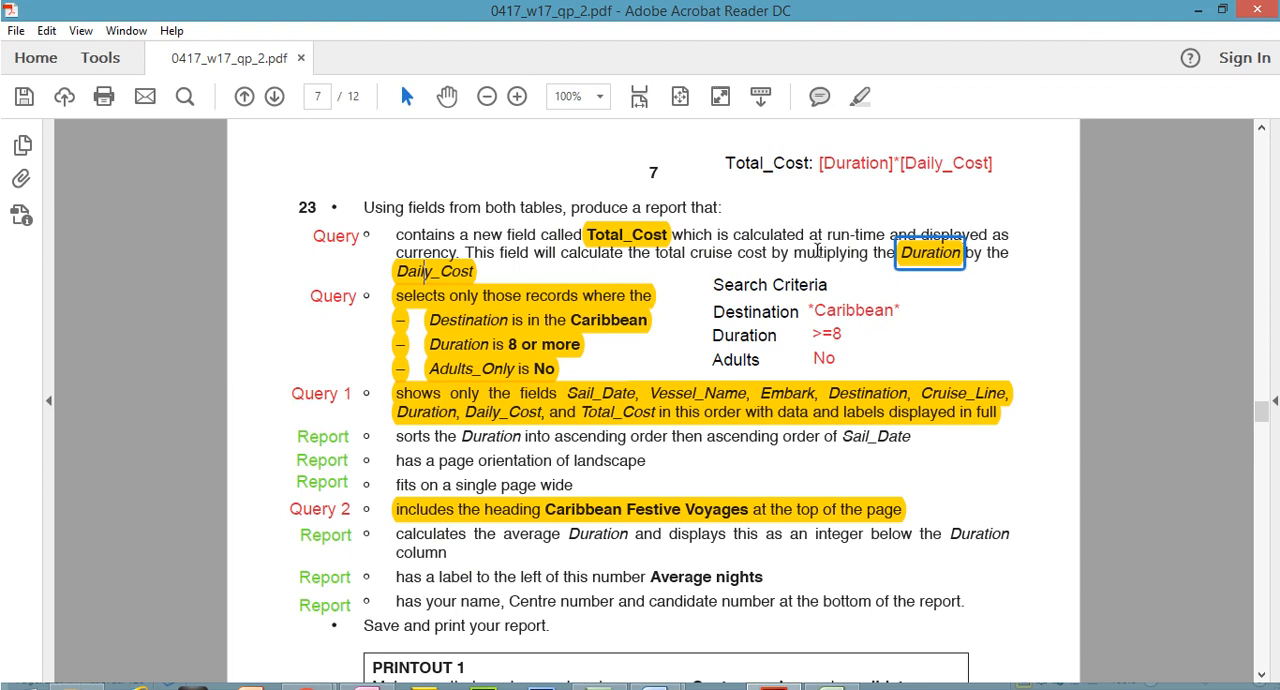
drag(792, 254, 828, 254)
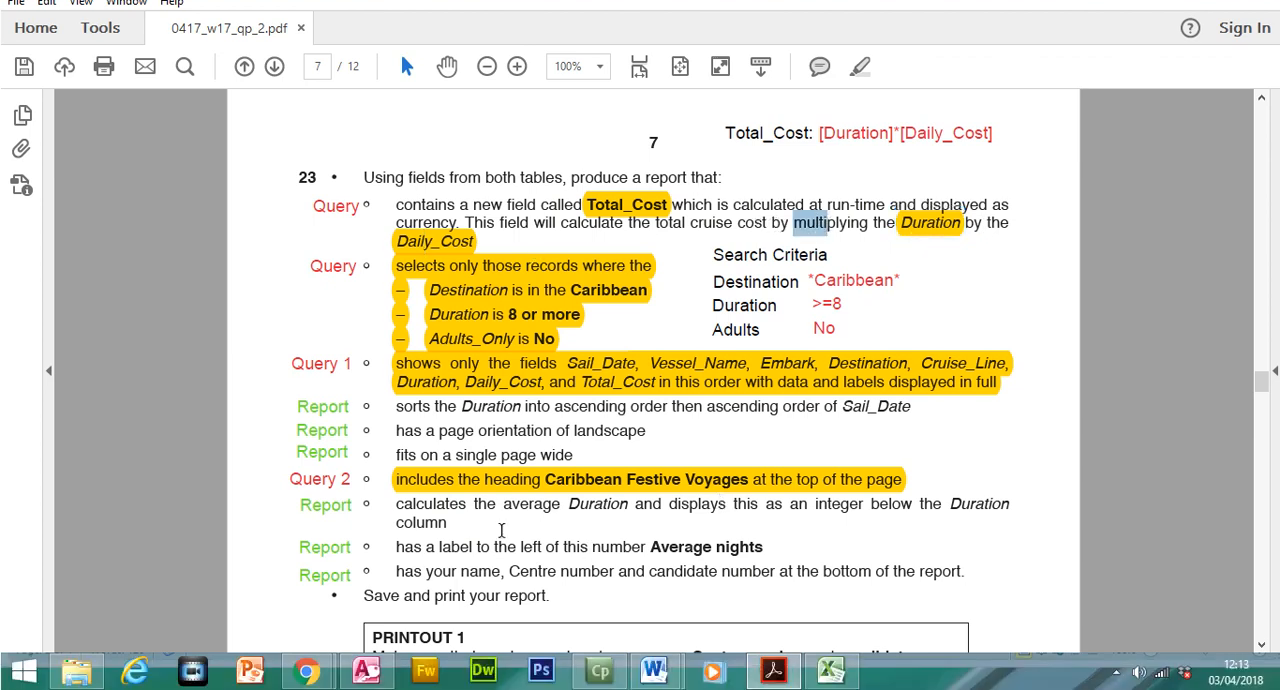
Switch back to Access, open the query in Design View and widen the empty column after Adult_Only
mouse_move(372, 672)
click(371, 627)
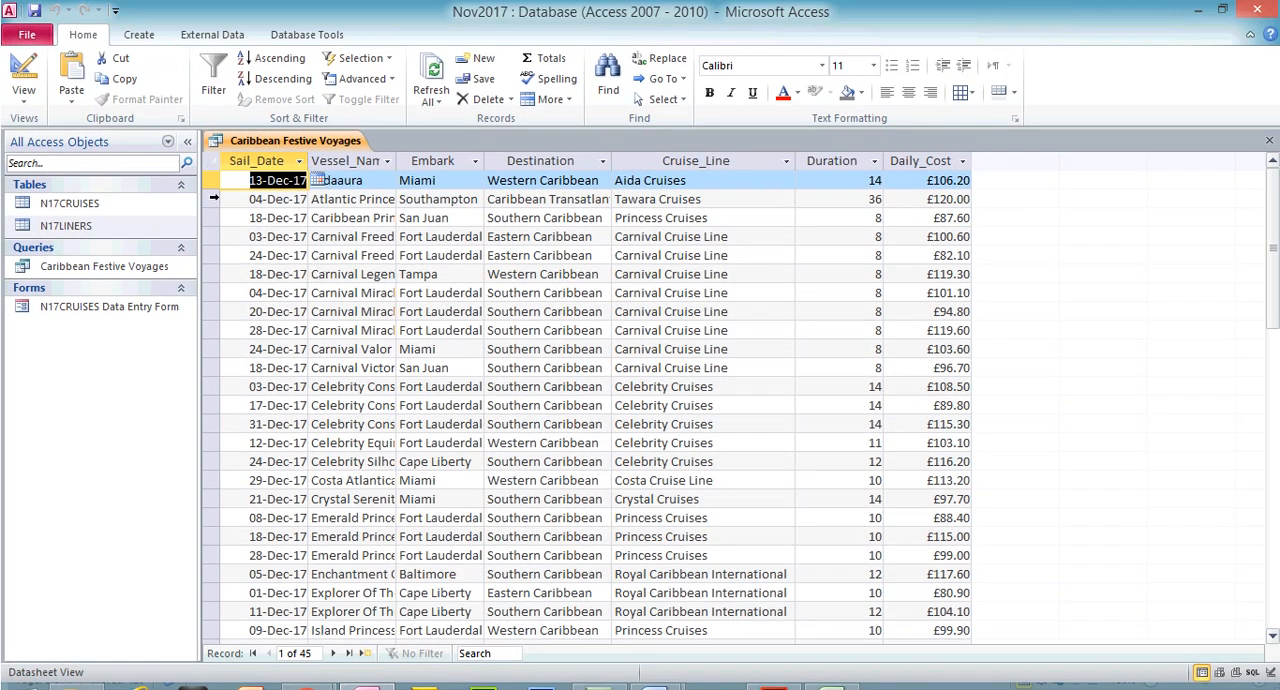
click(24, 68)
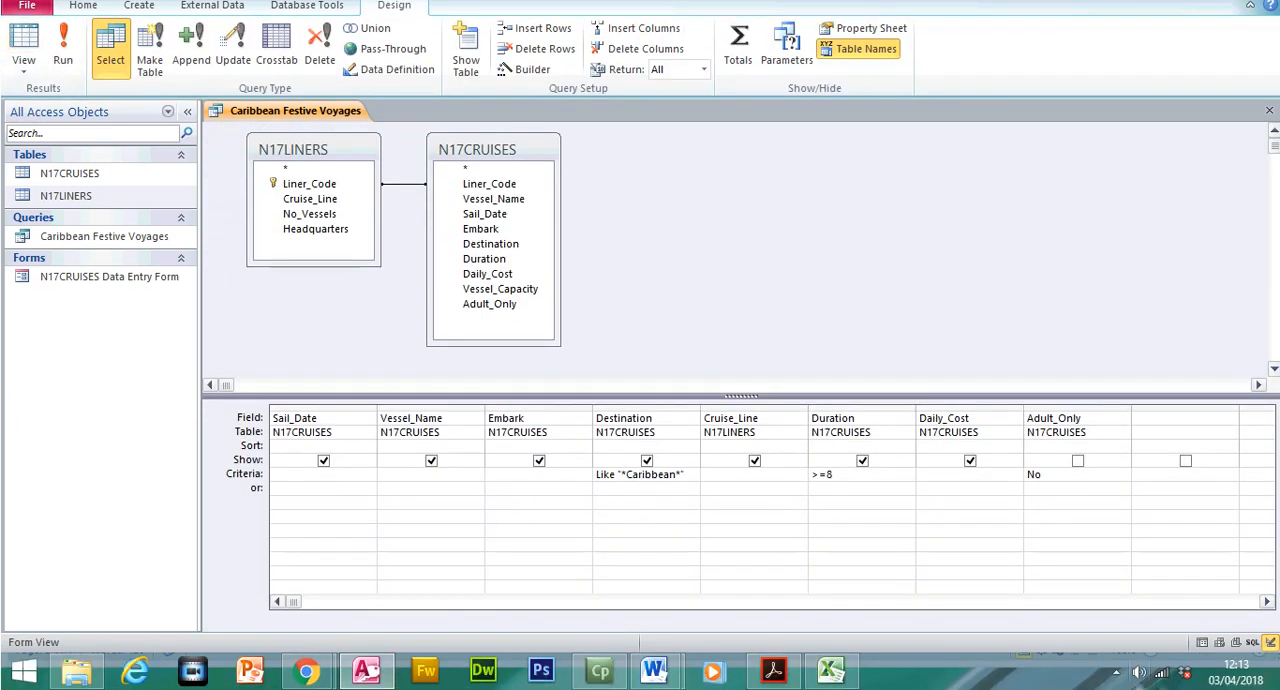
click(1266, 601)
click(1266, 601)
click(1266, 601)
click(1266, 601)
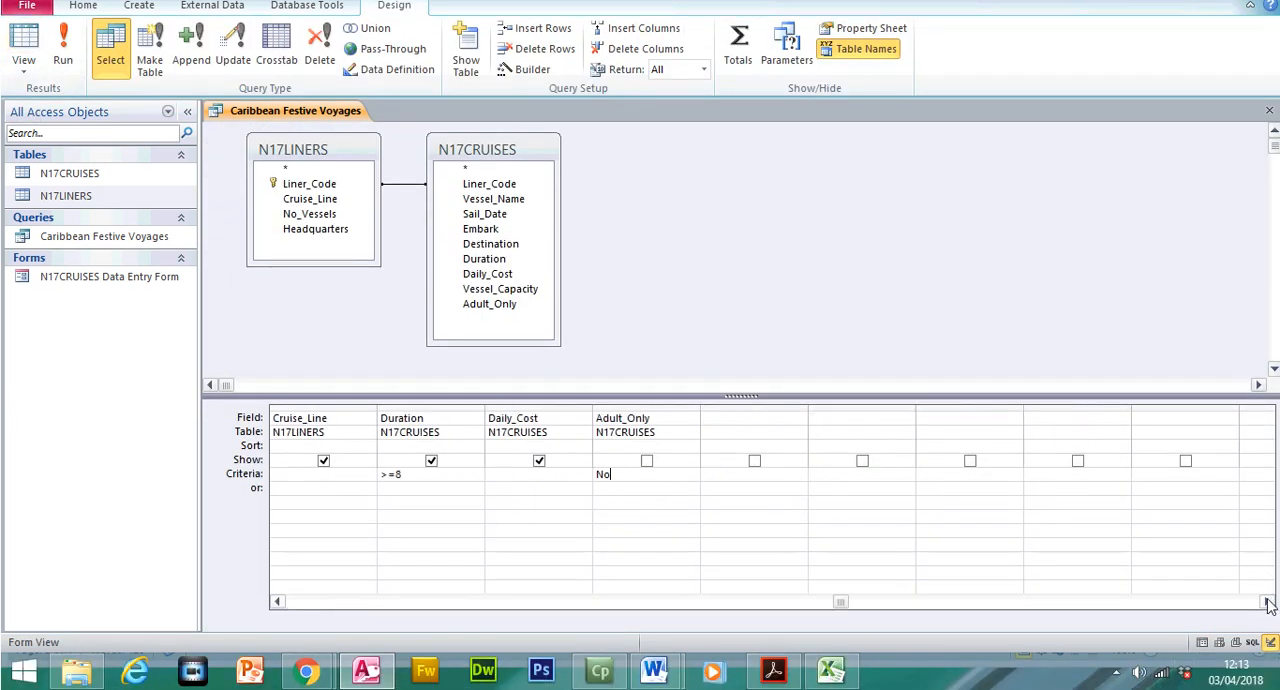
drag(808, 410, 927, 410)
click(805, 416)
Enter the calculated field Total_Cost: [Duration]*[Daily_Cost] in the empty column, checking the formula against the exam paper
click(783, 675)
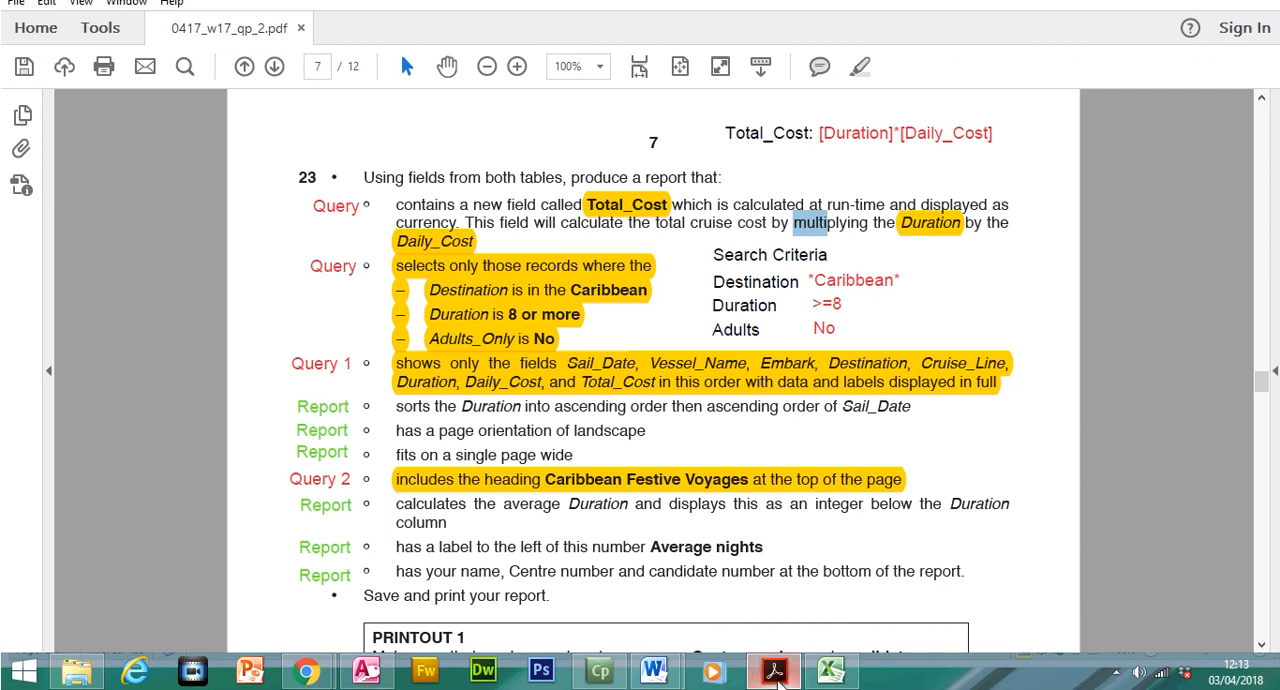
click(773, 670)
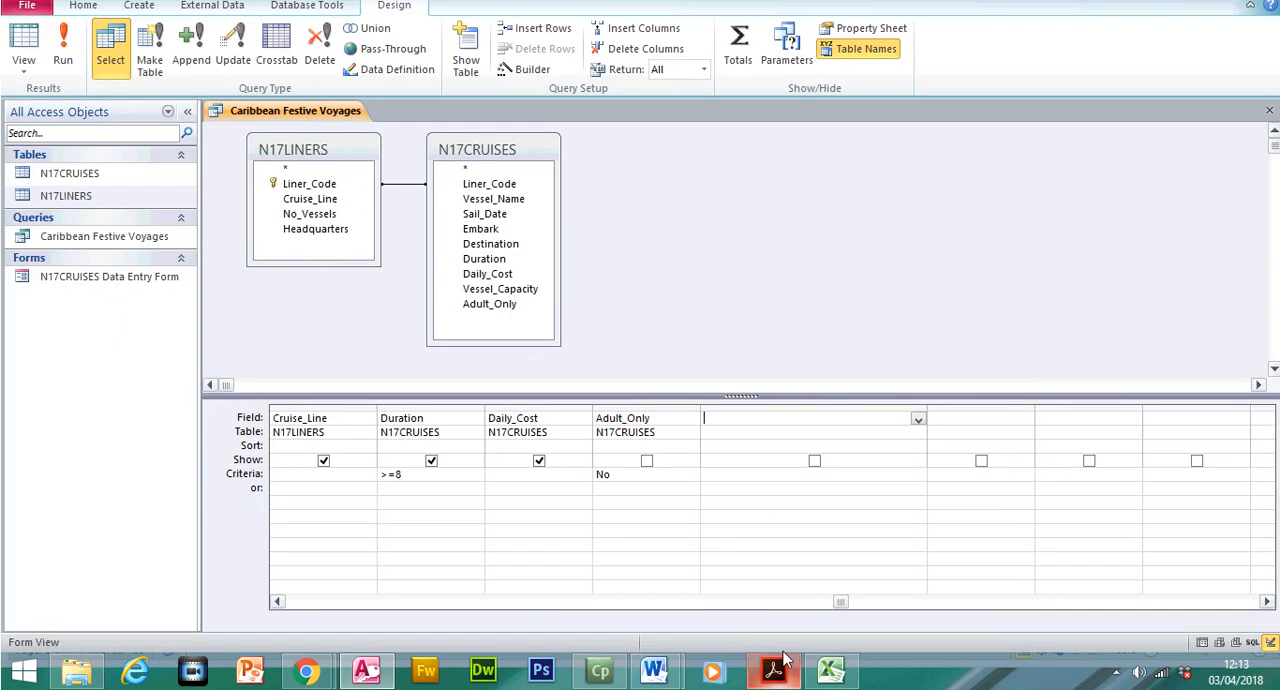
text(T)
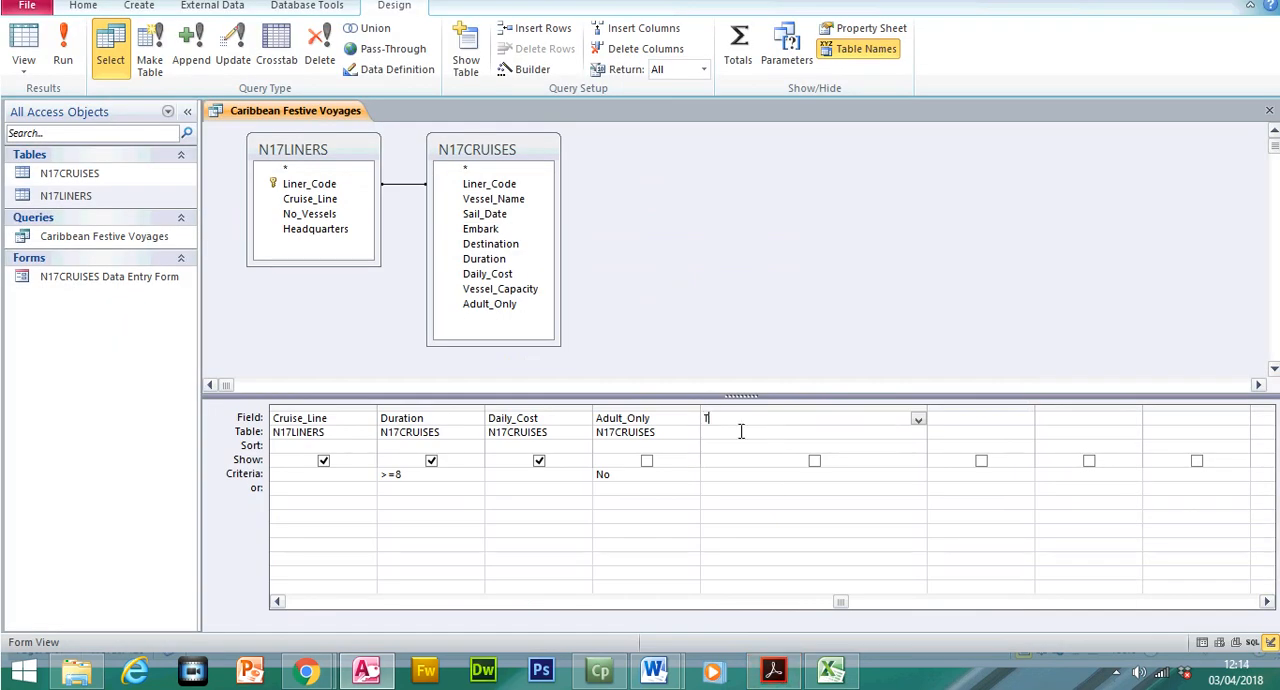
text(otal_Cost:)
click(773, 669)
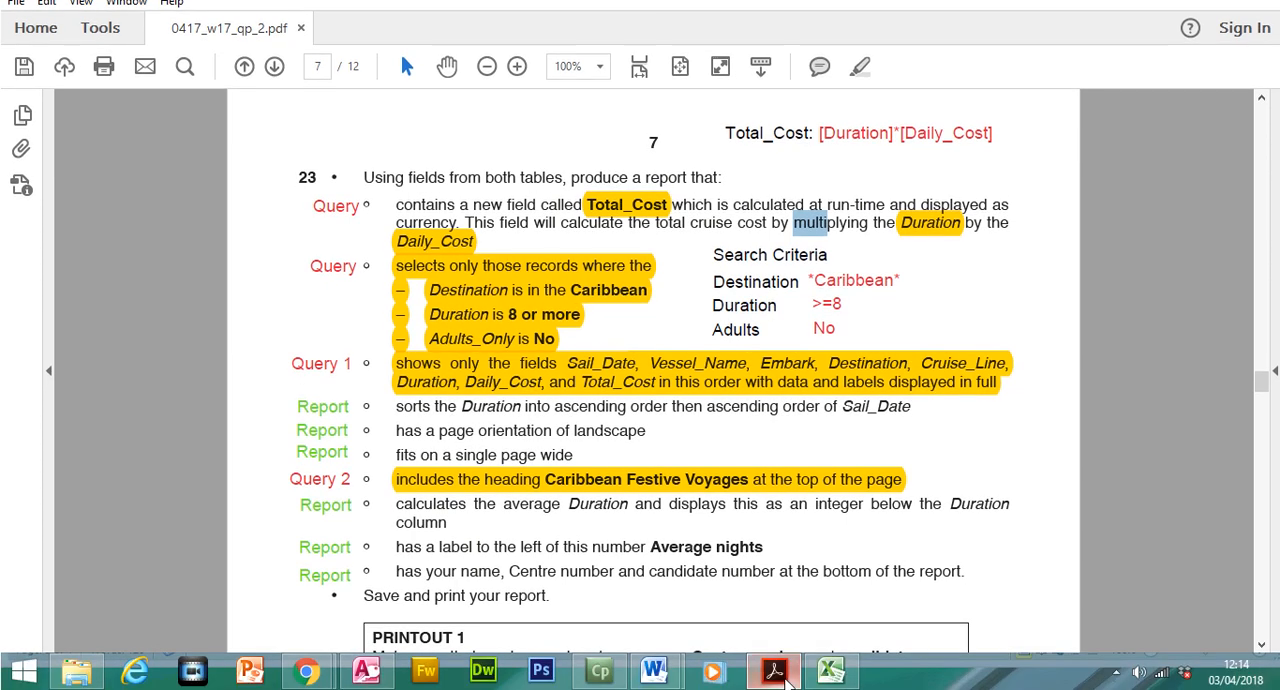
click(776, 673)
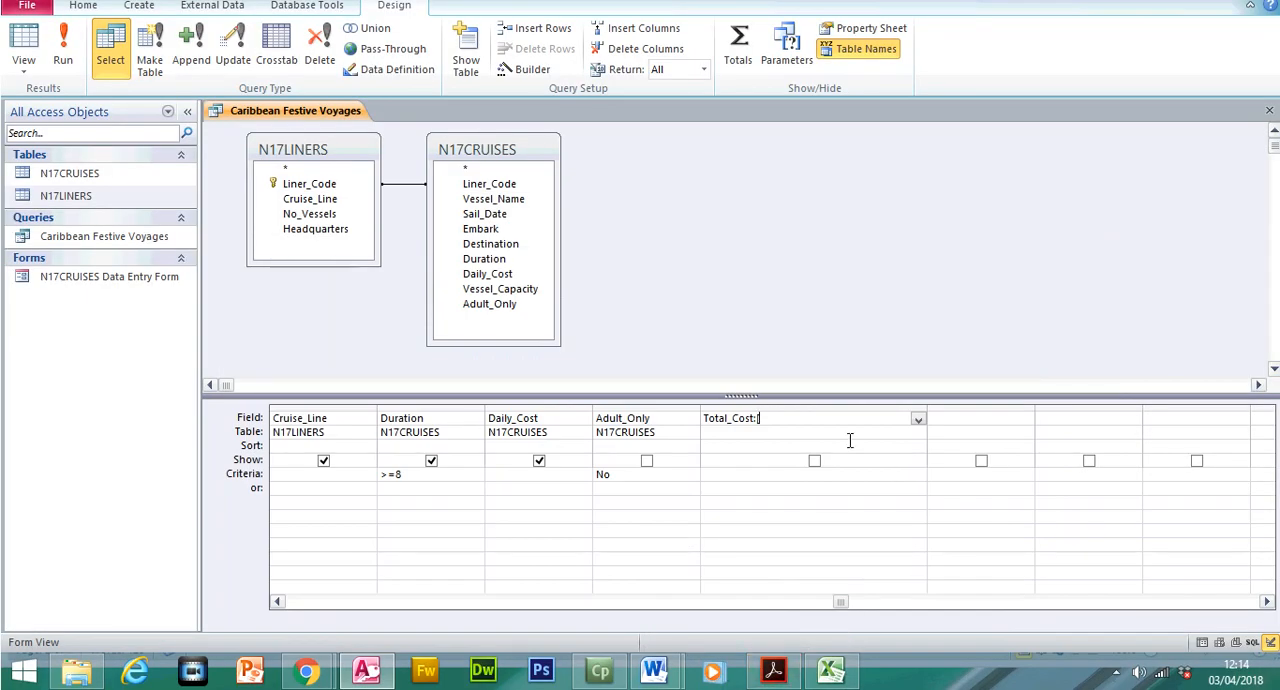
text(ation]*)
click(773, 669)
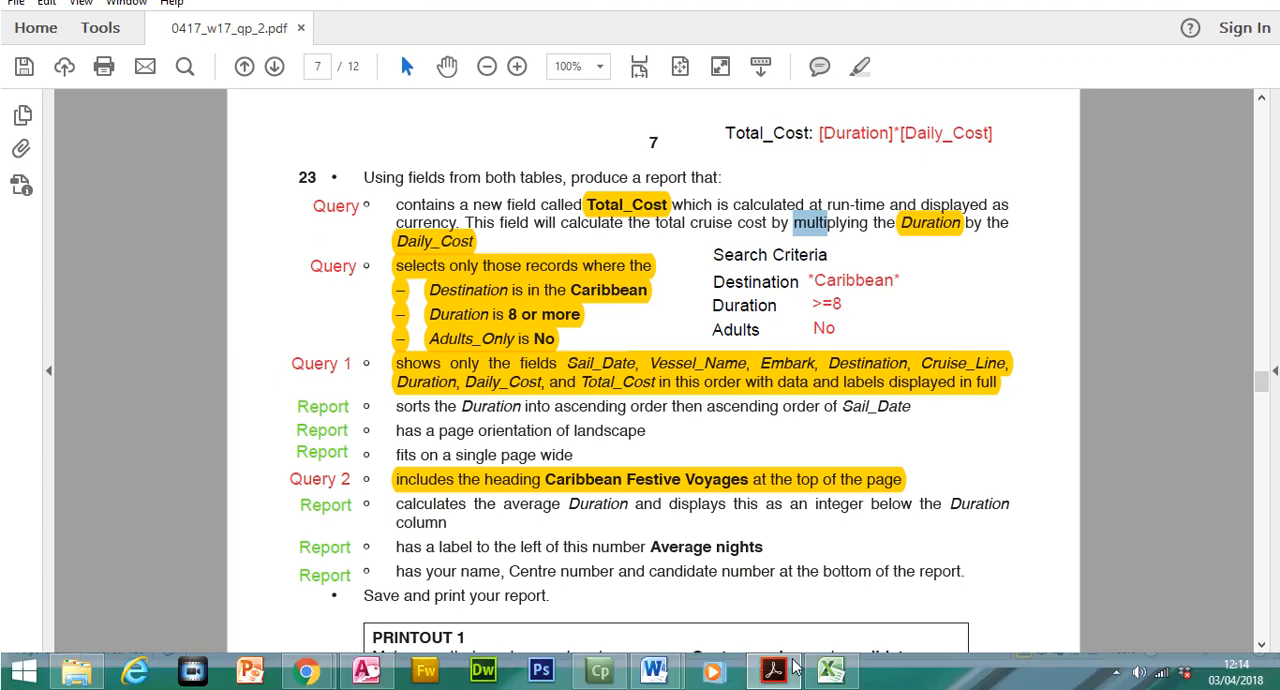
click(784, 667)
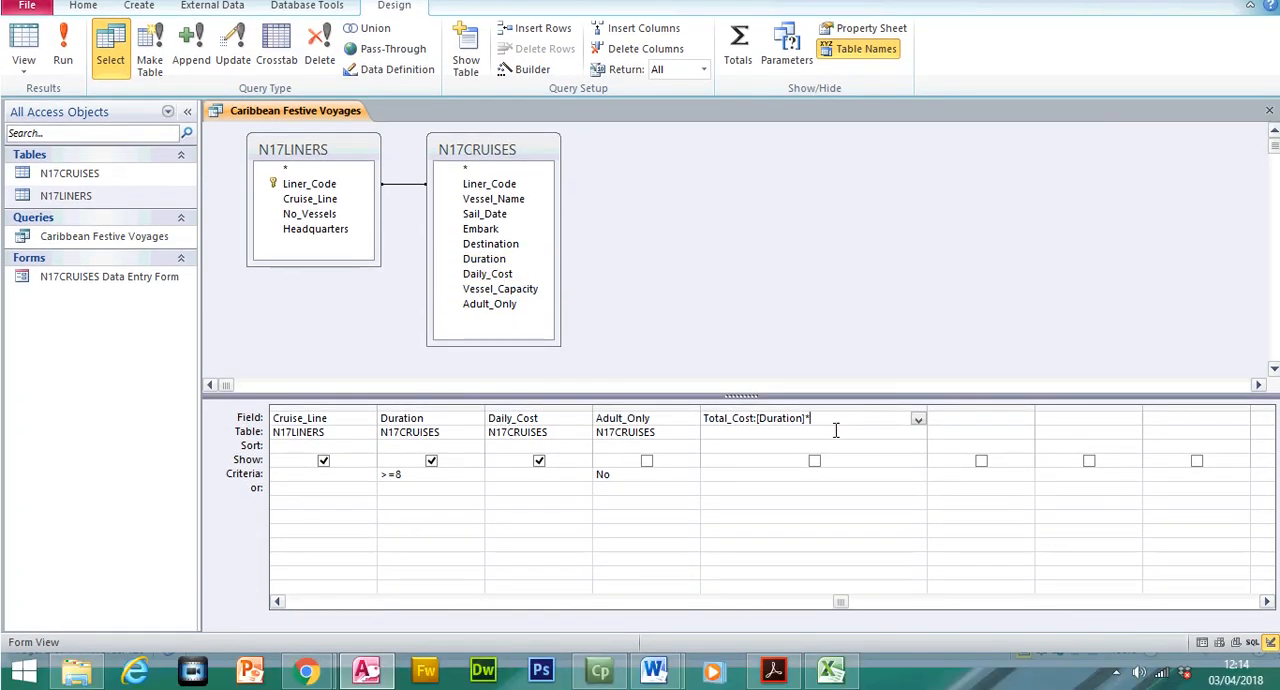
text([Daily_Cost)
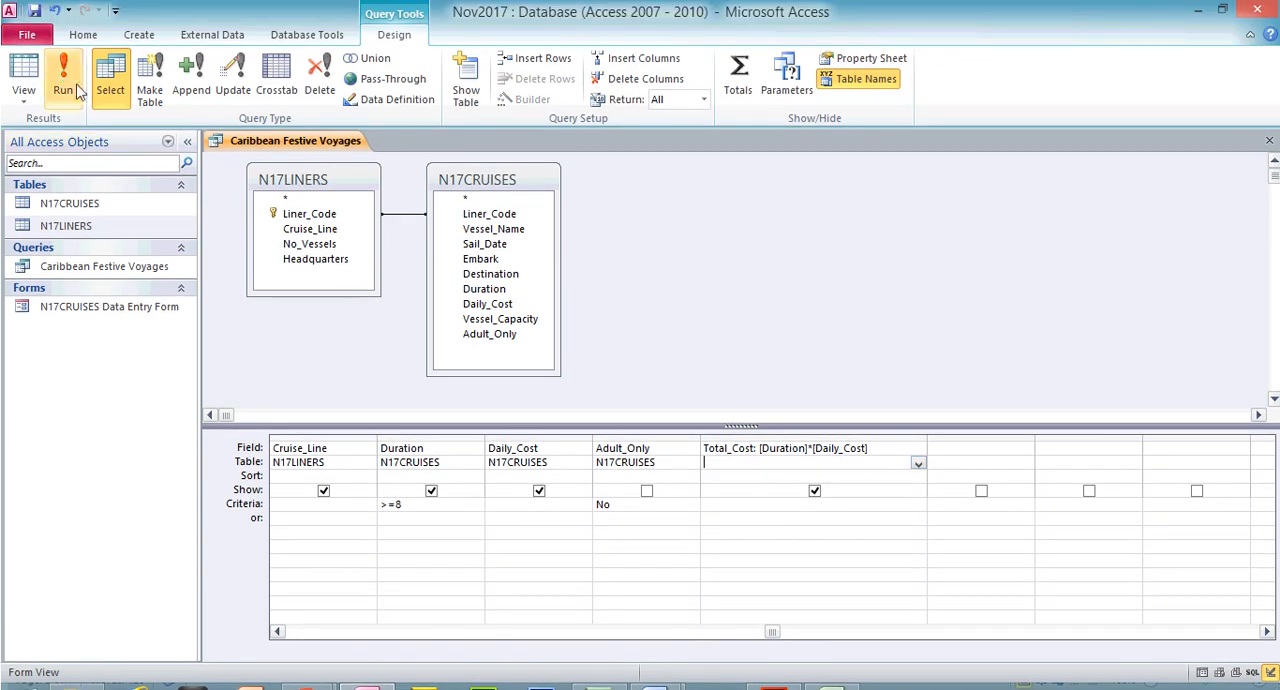
Run the query, inspect the Total_Cost column and return to Design View
click(68, 55)
click(1027, 164)
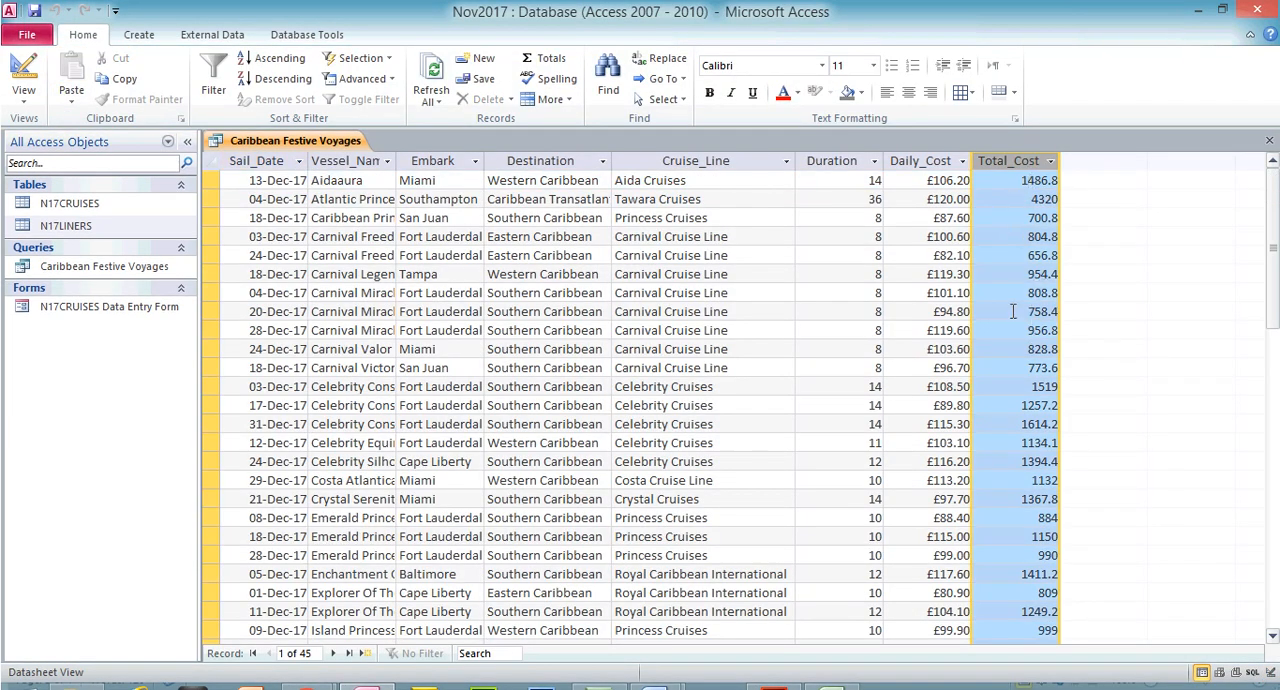
click(23, 72)
Set the format of the Total_Cost calculated field to Currency in its field properties
click(803, 419)
click(866, 28)
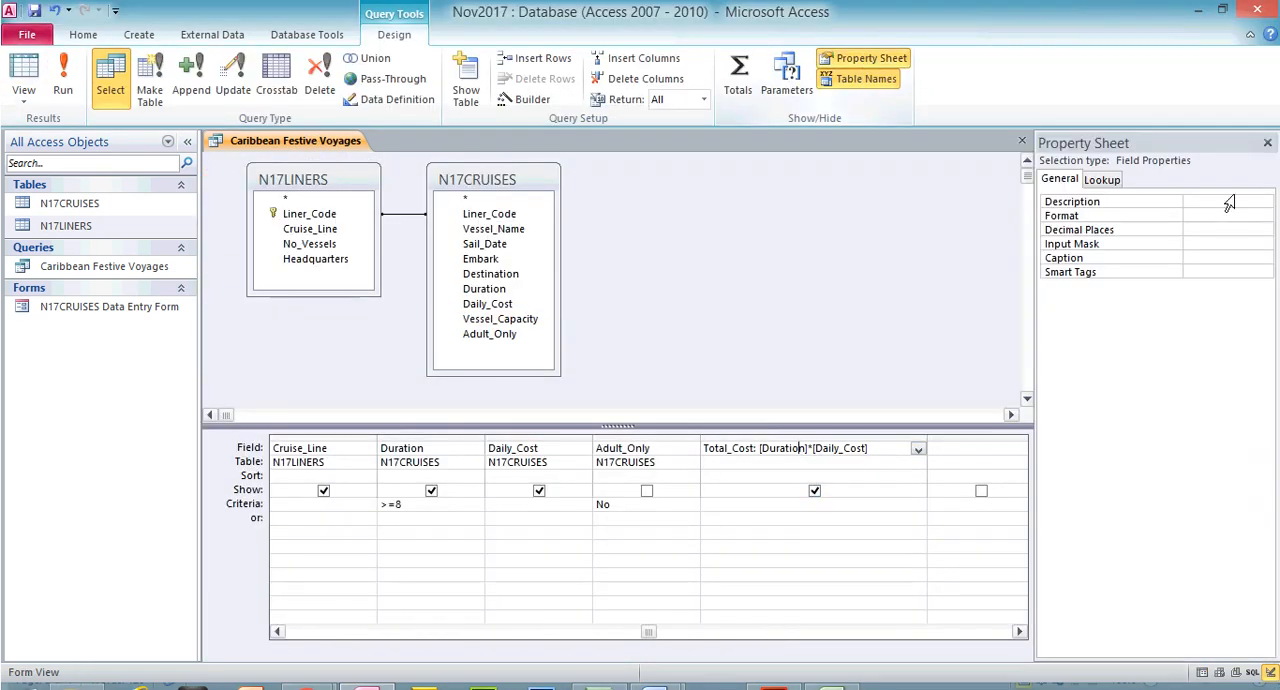
click(1265, 216)
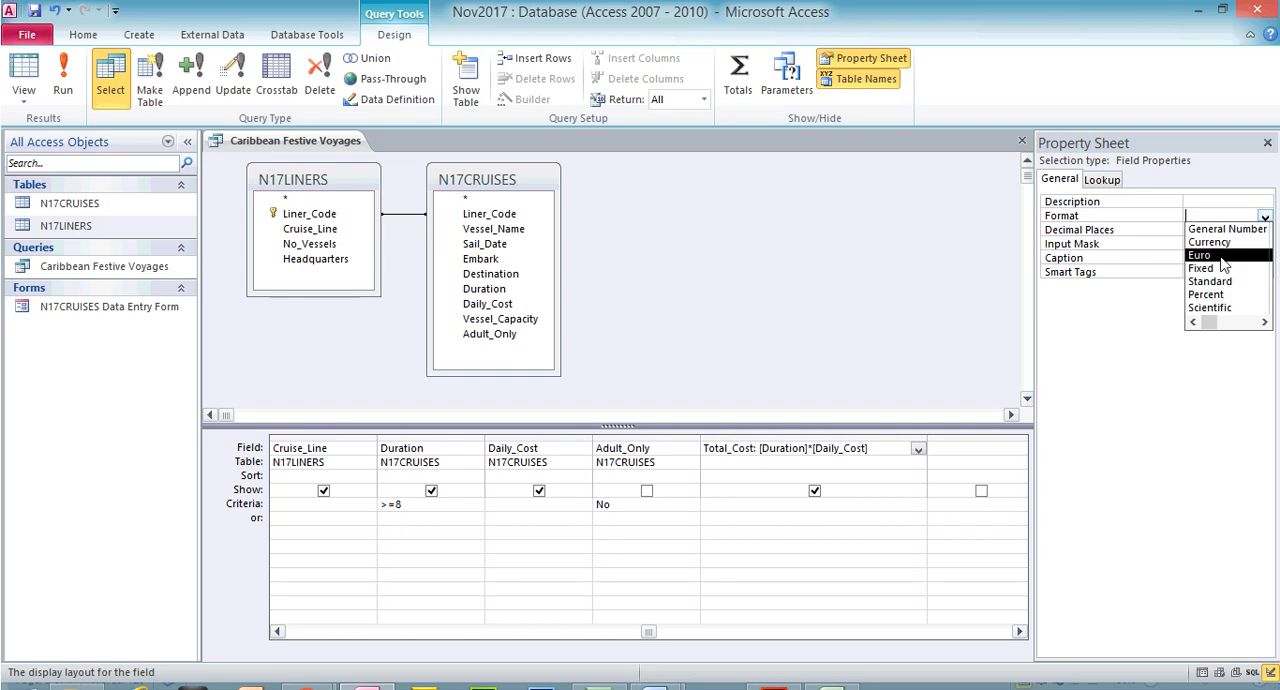
click(1218, 237)
click(1218, 242)
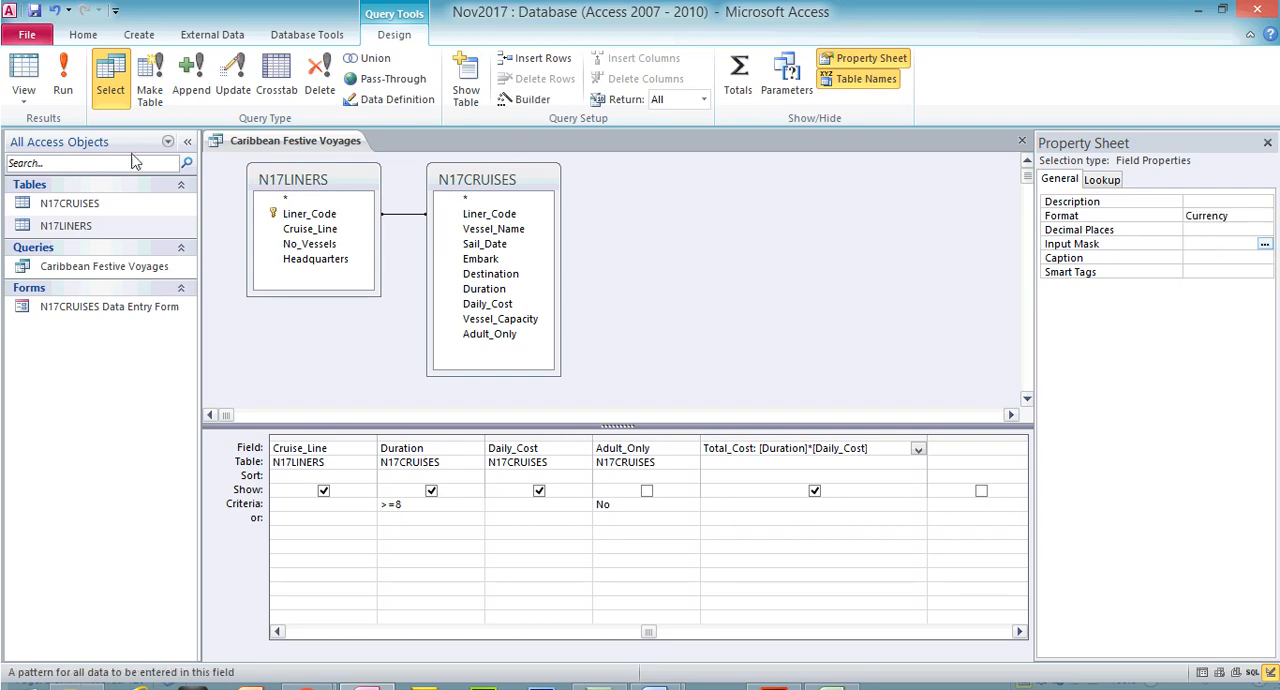
Rerun the query, compare the Daily_Cost and Total_Cost columns and return to Design View
click(77, 70)
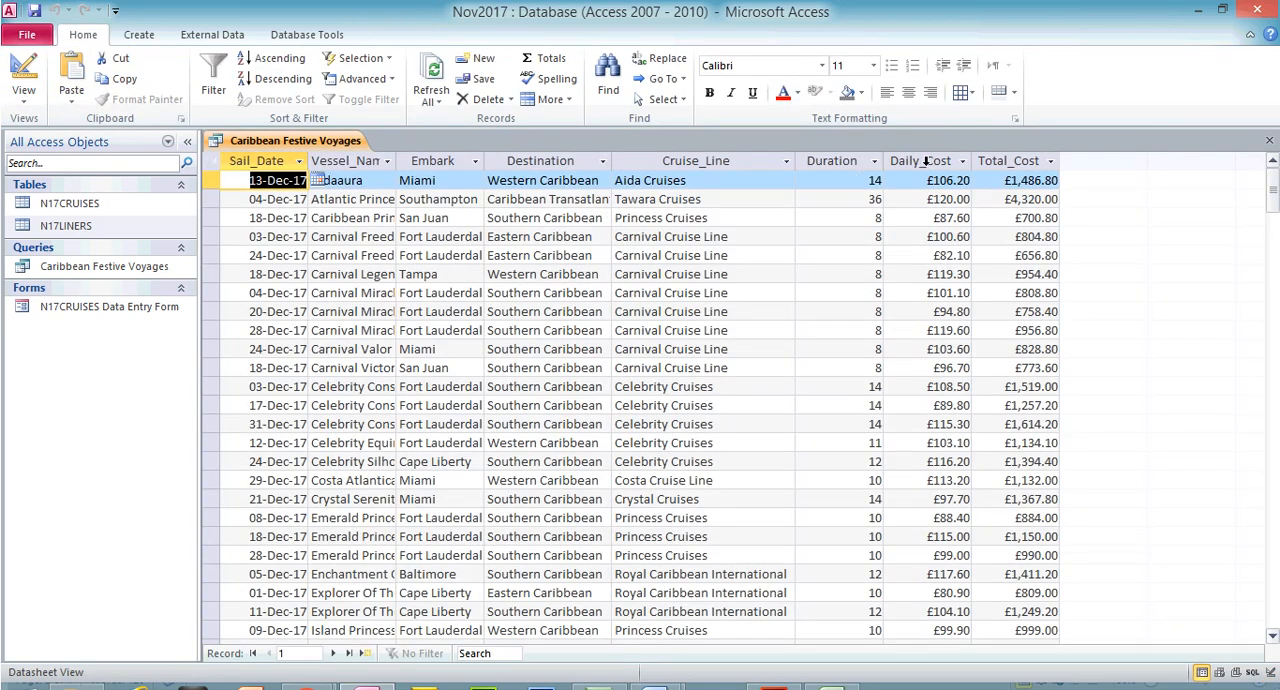
click(922, 162)
click(1026, 163)
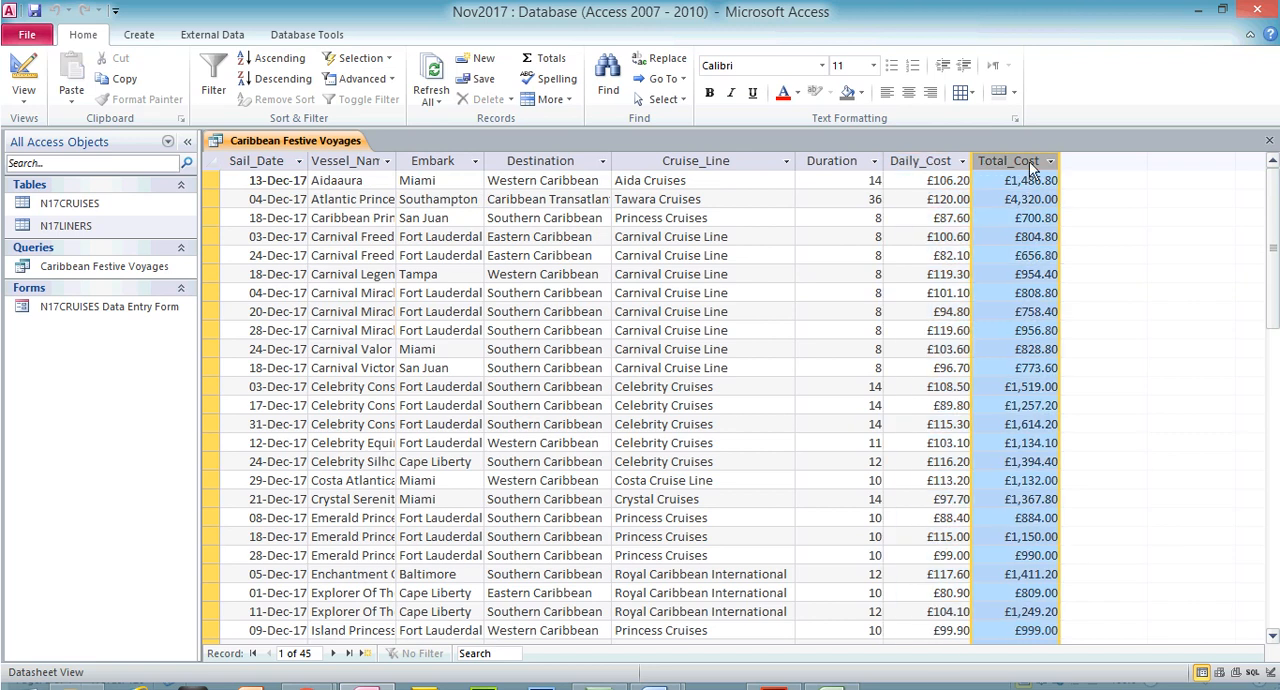
click(920, 163)
click(1003, 160)
click(23, 75)
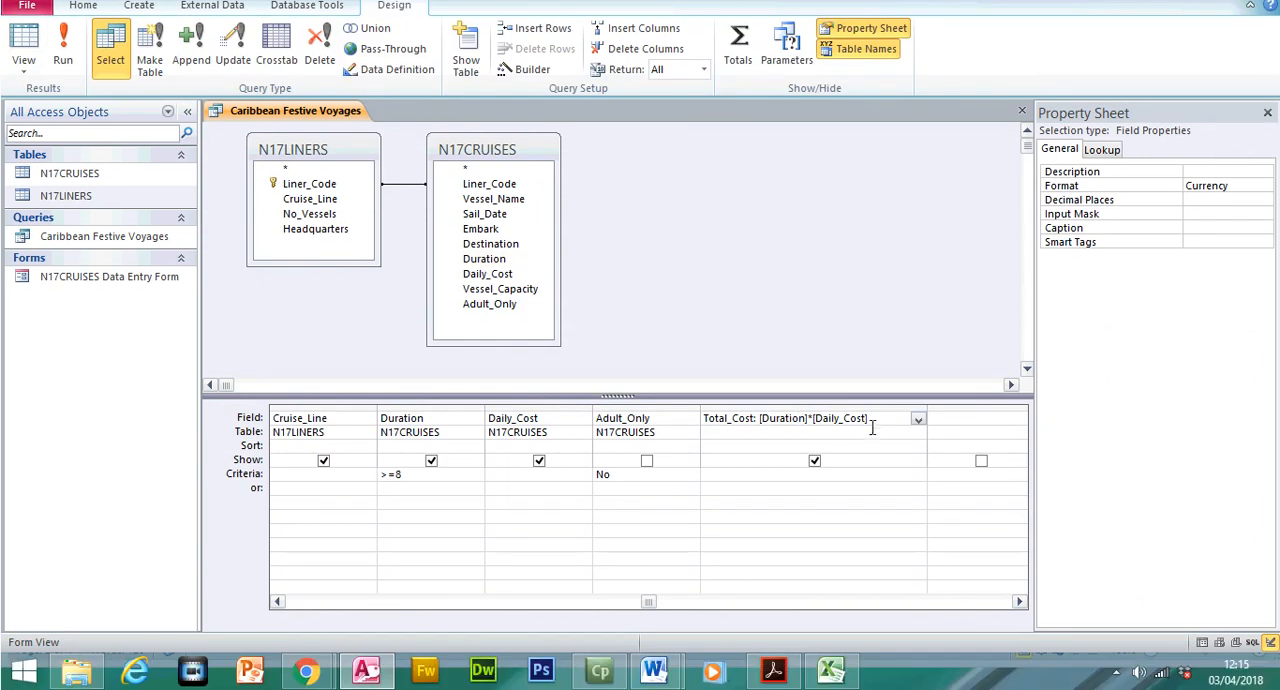
Delete the Total_Cost expression from the query design grid
drag(872, 420, 659, 403)
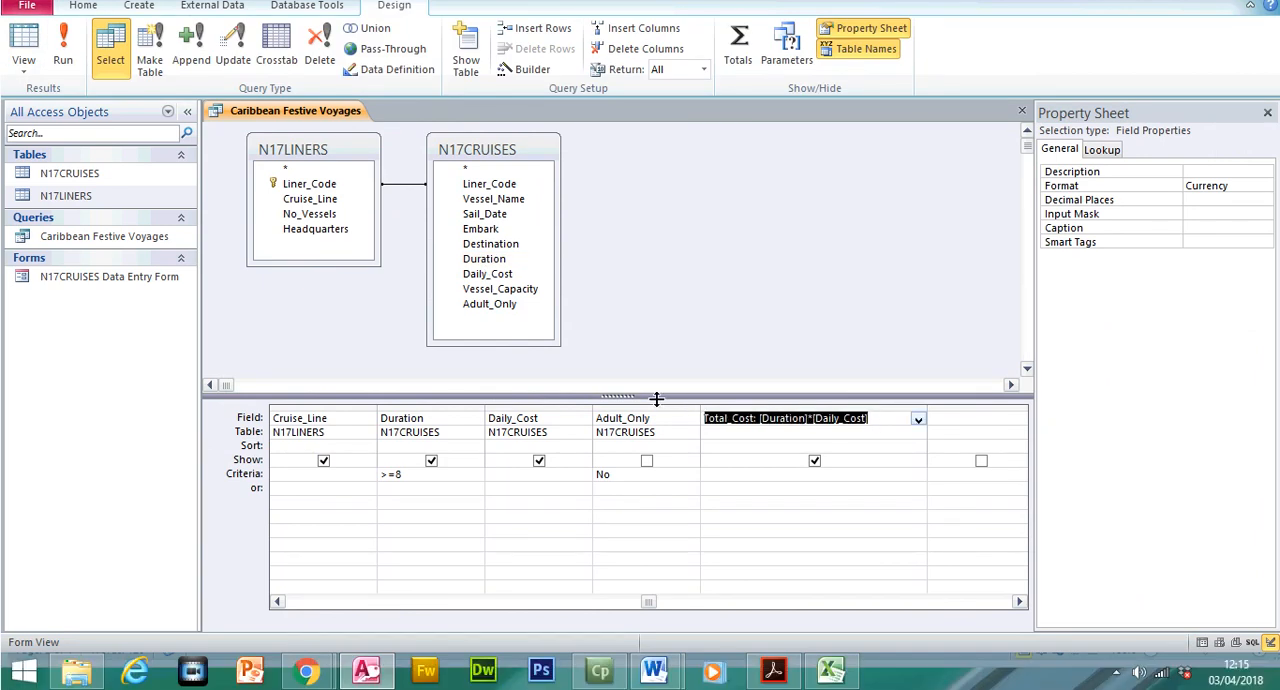
key(Delete)
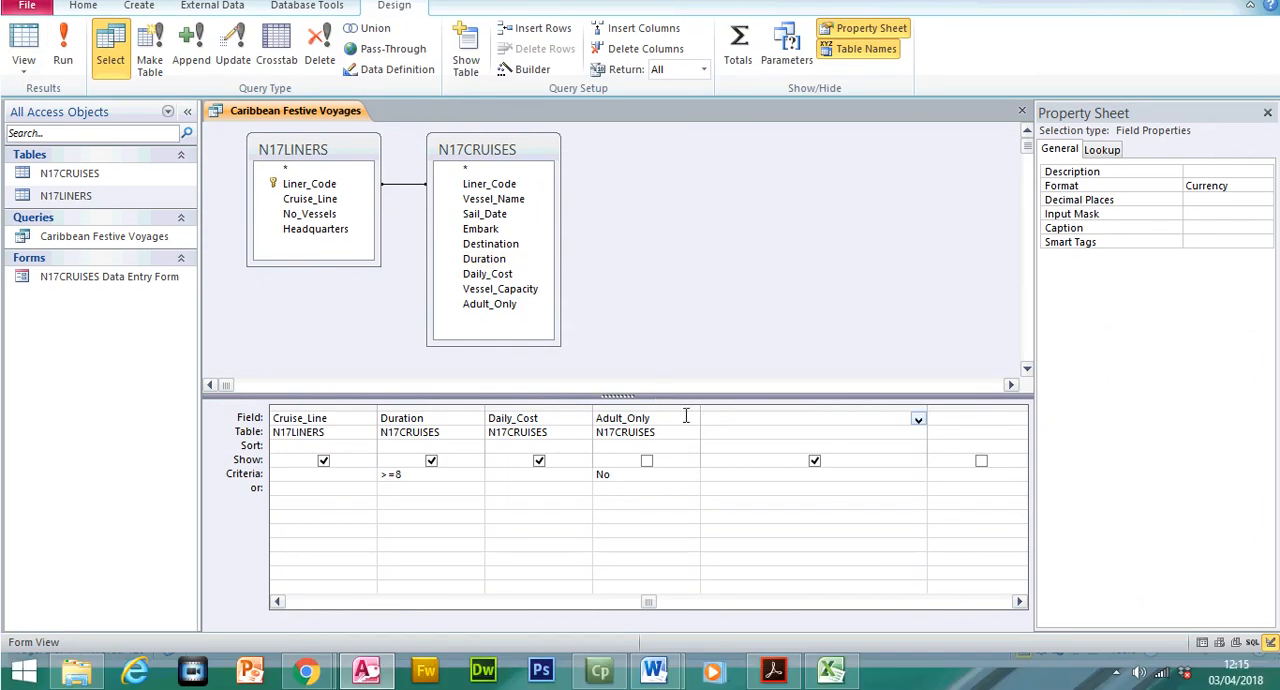
click(748, 505)
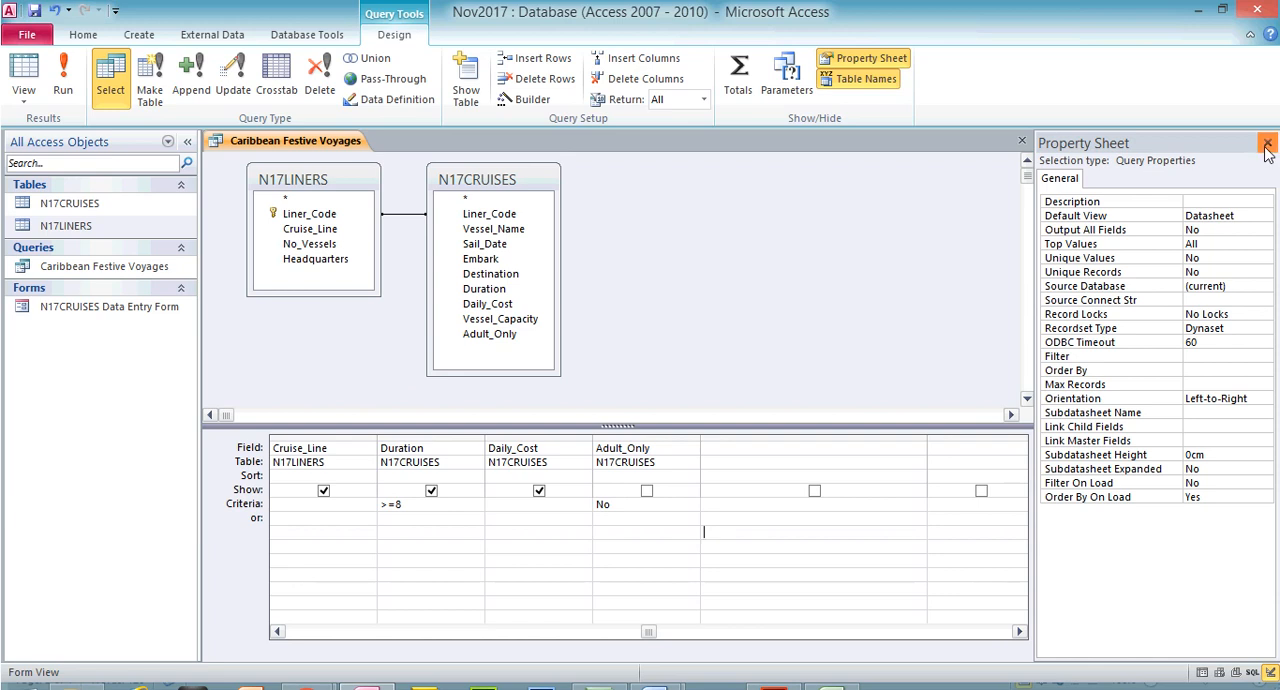
click(1267, 112)
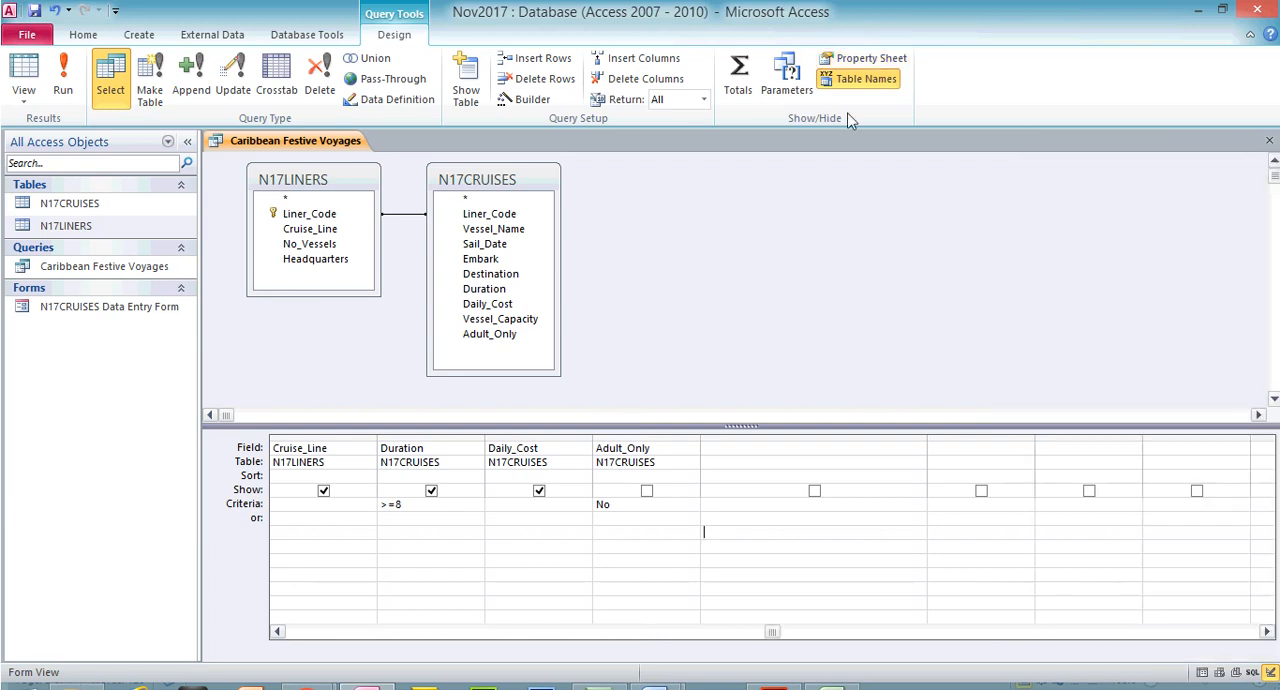
click(517, 101)
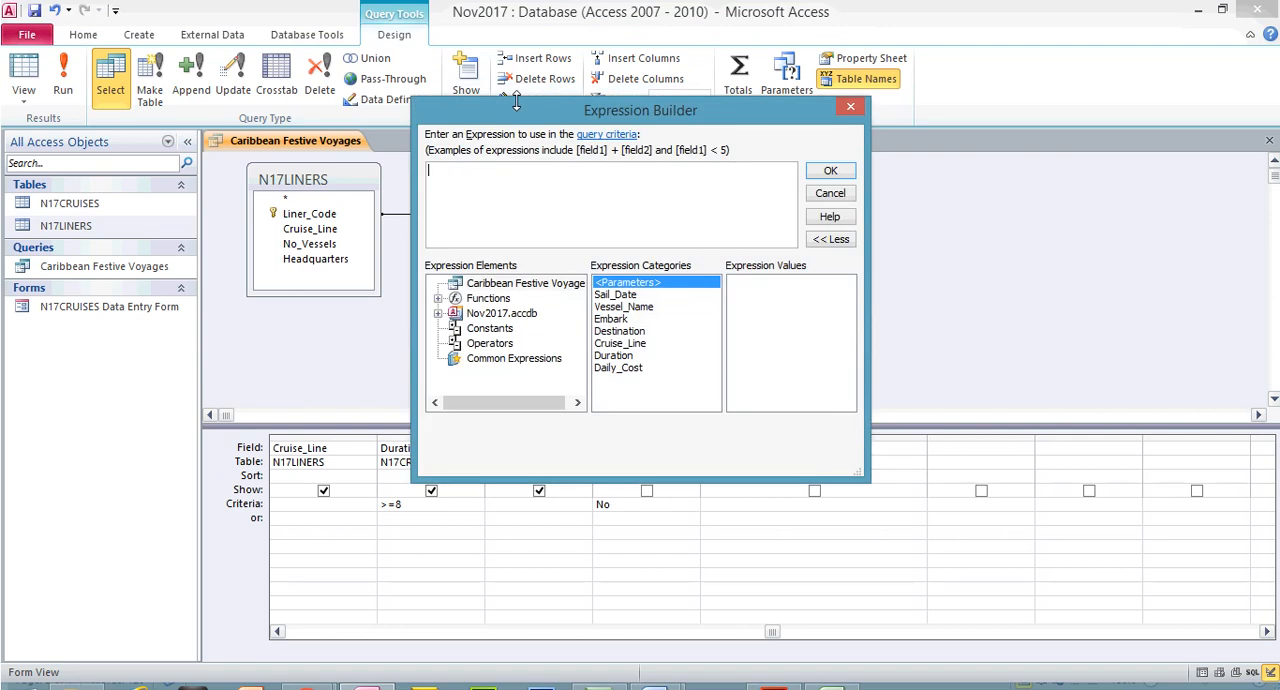
drag(625, 100, 1006, 100)
click(785, 689)
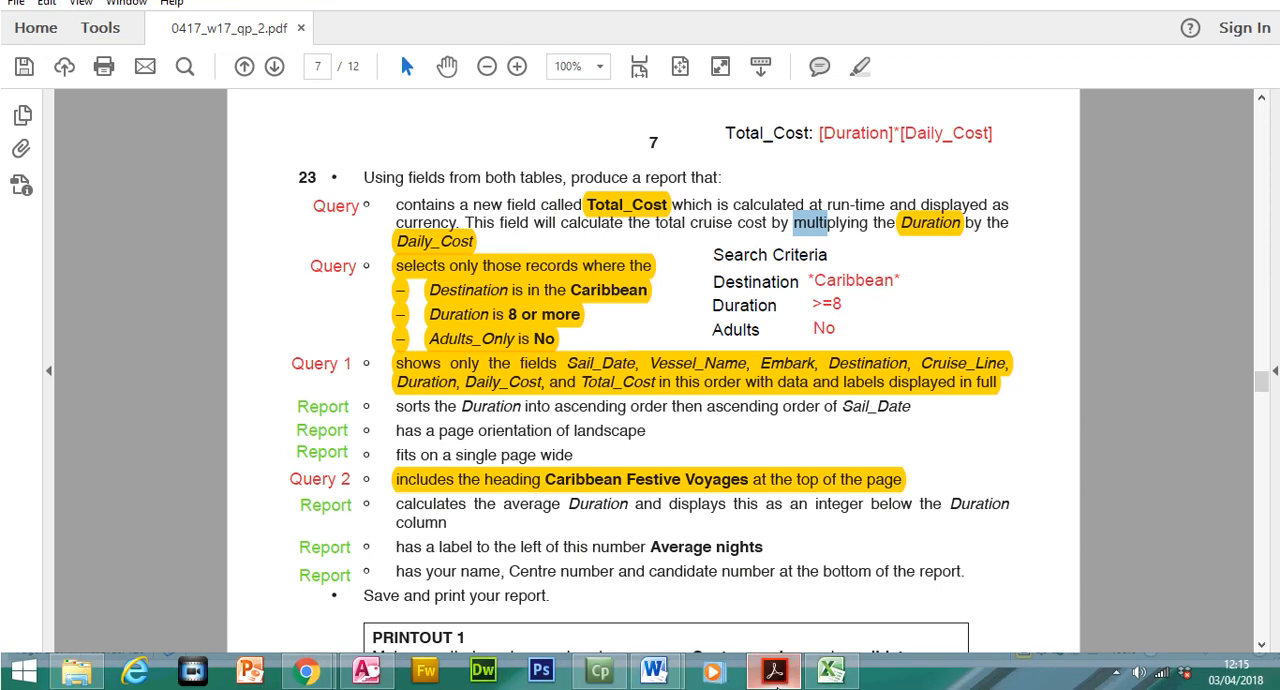
click(773, 688)
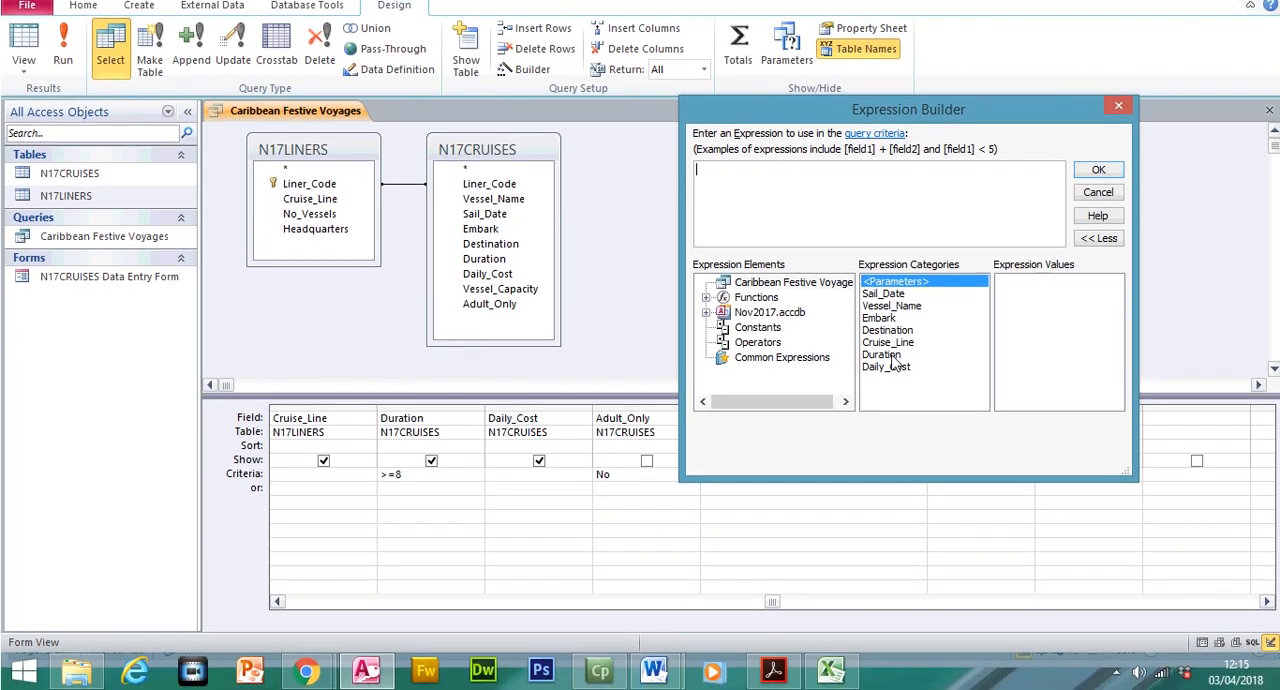
click(890, 366)
double_click(890, 366)
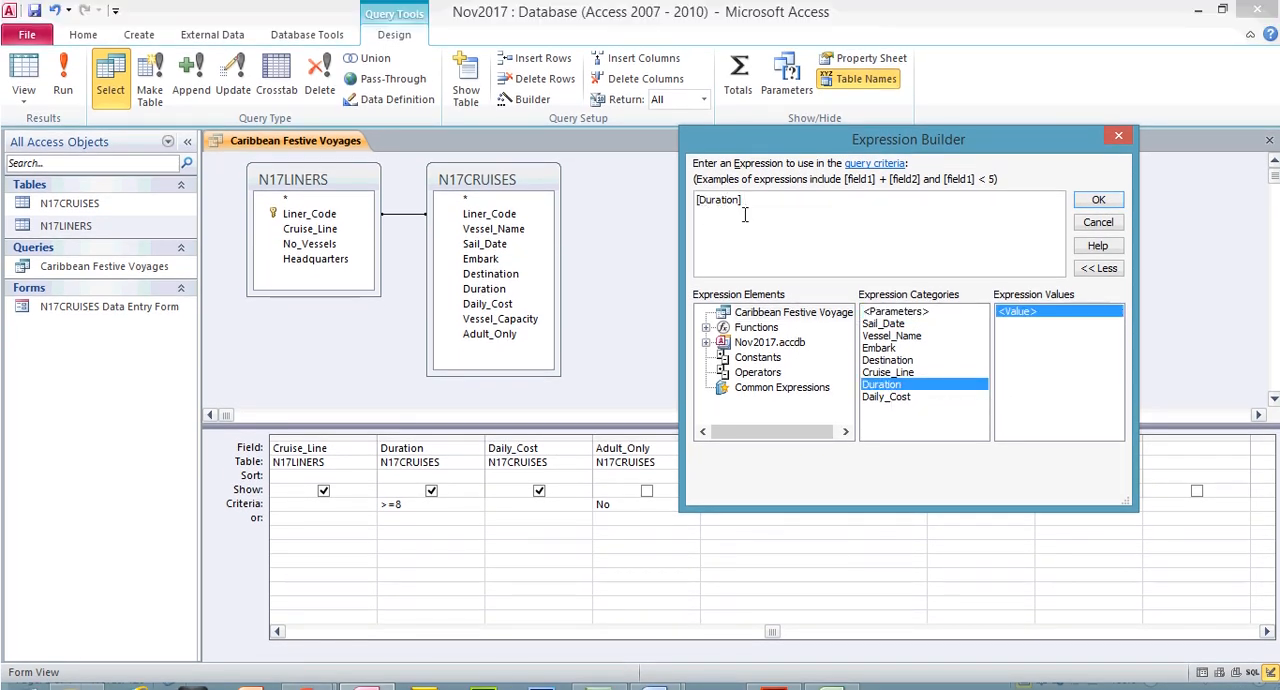
key(BackSpace)
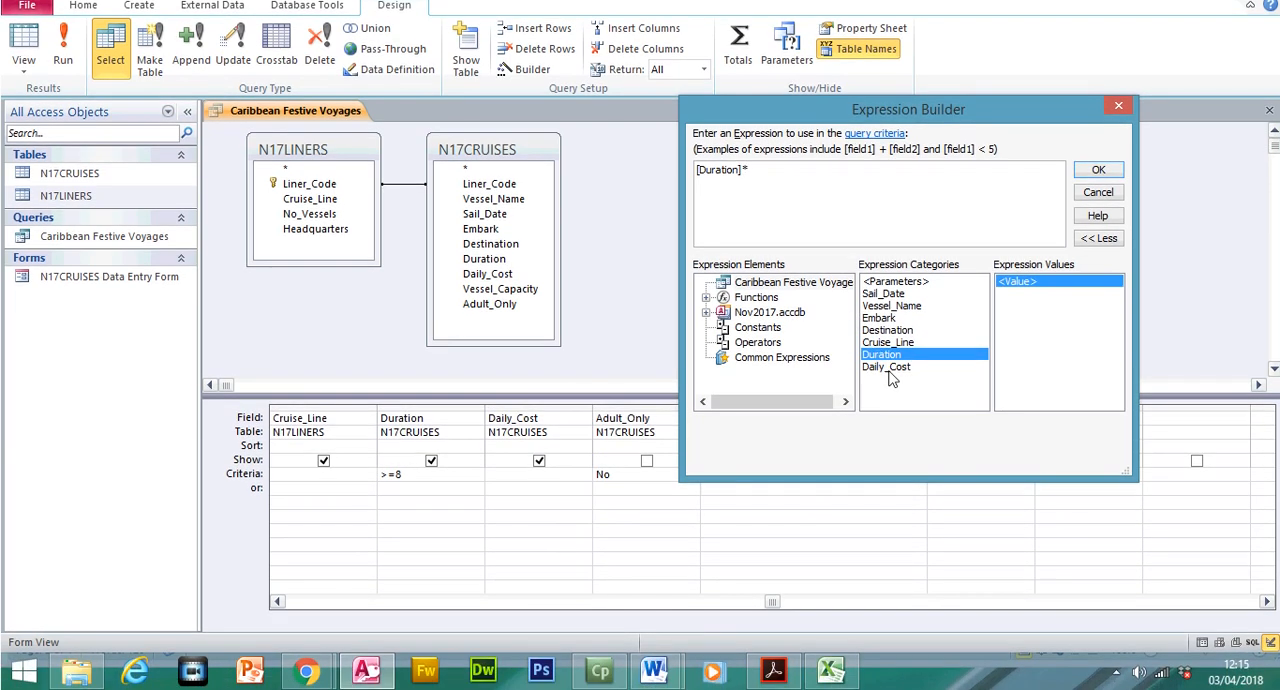
double_click(886, 367)
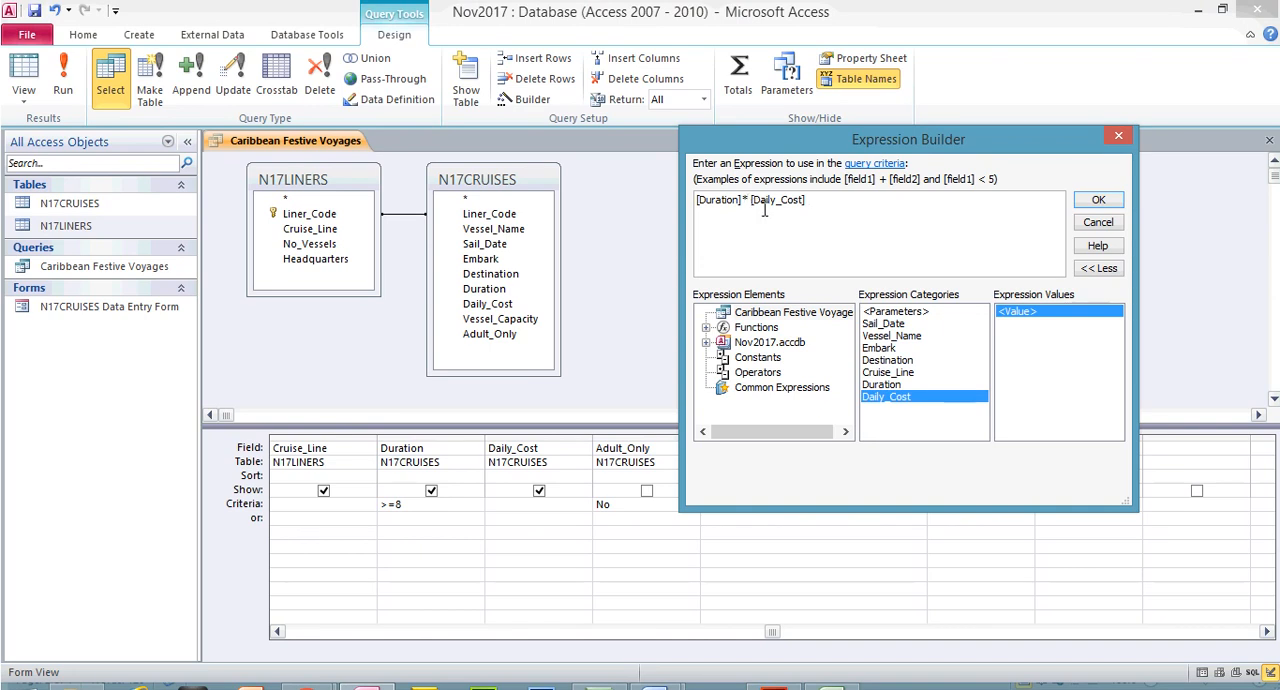
click(749, 200)
key(BackSpace)
click(1098, 202)
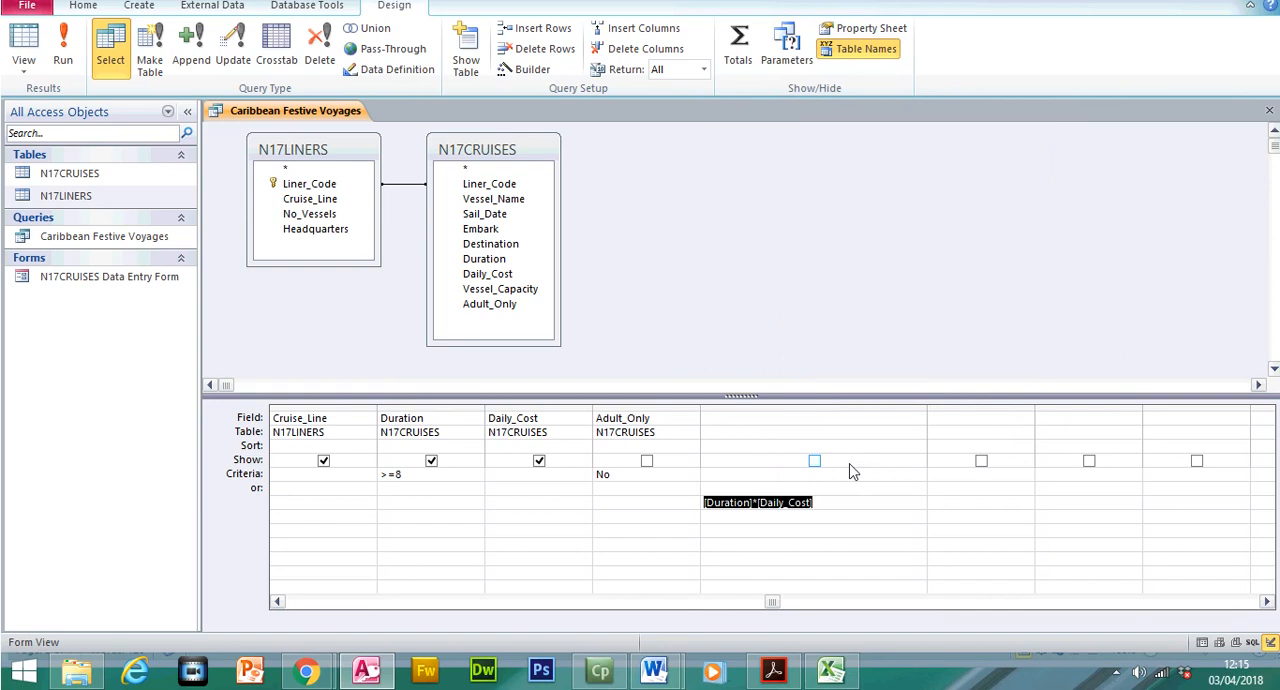
Build the calculated field expression [Duration]*[Daily_Cost] with the Expression Builder in the Field cell of the first empty query column
click(813, 420)
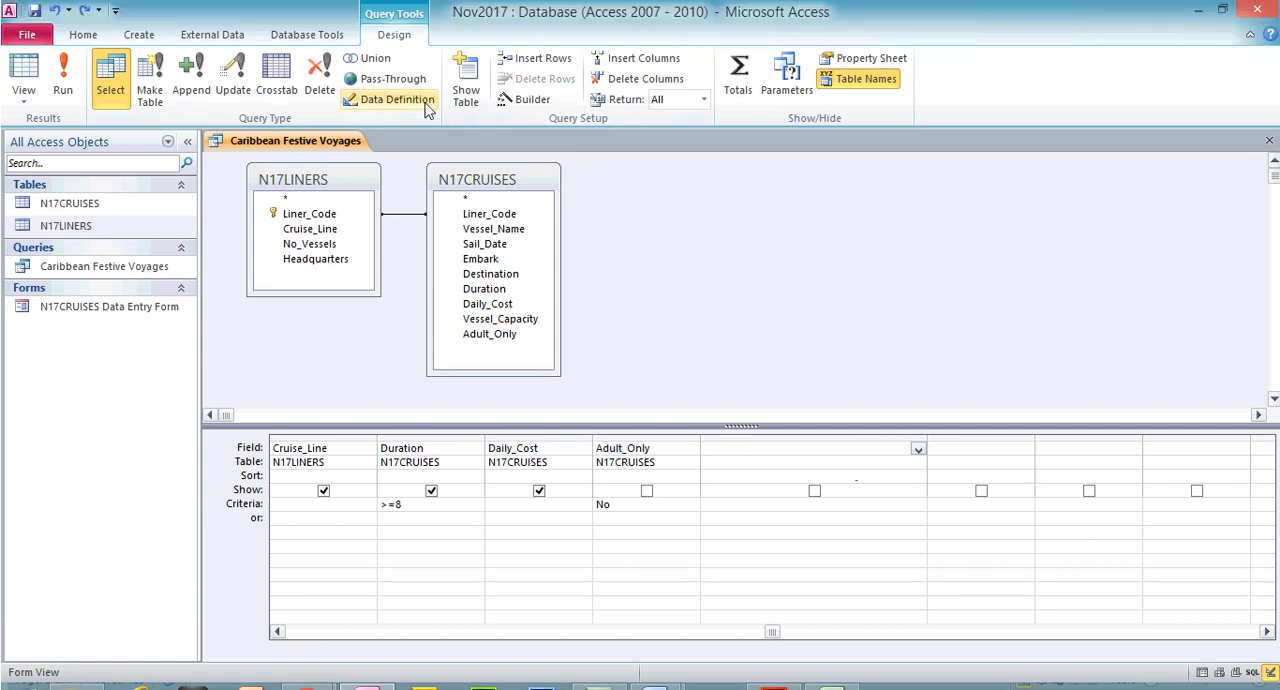
click(525, 100)
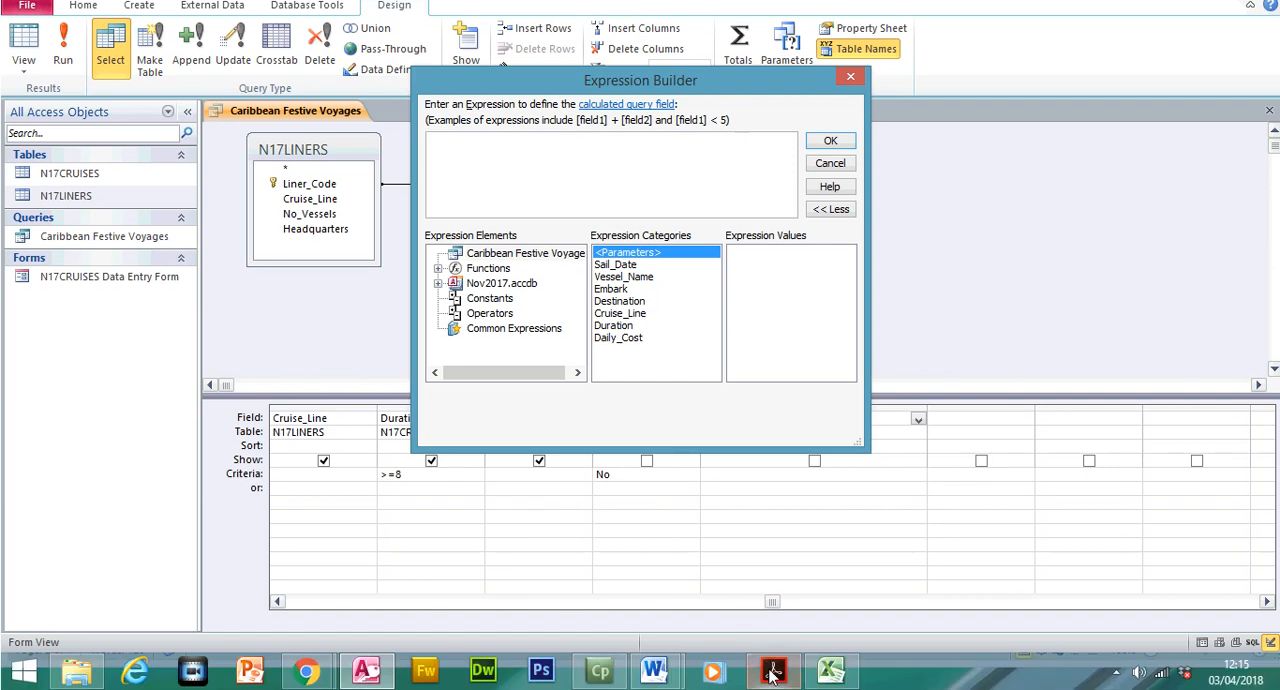
click(771, 676)
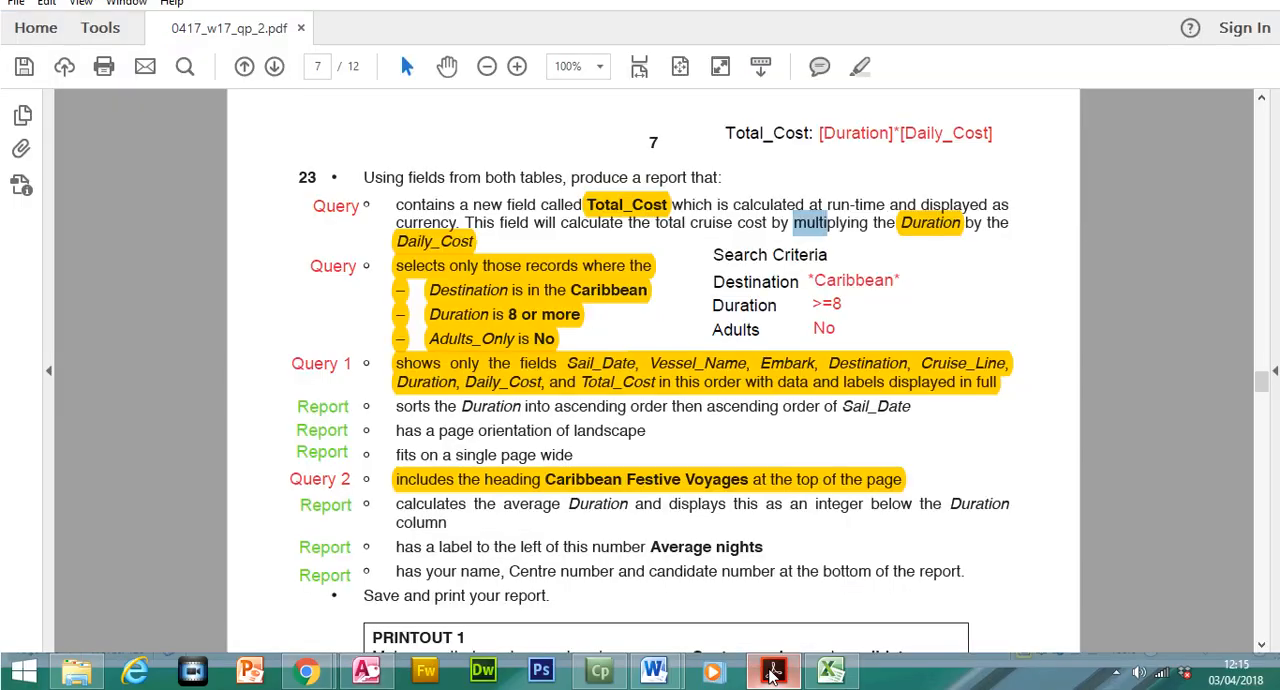
click(771, 676)
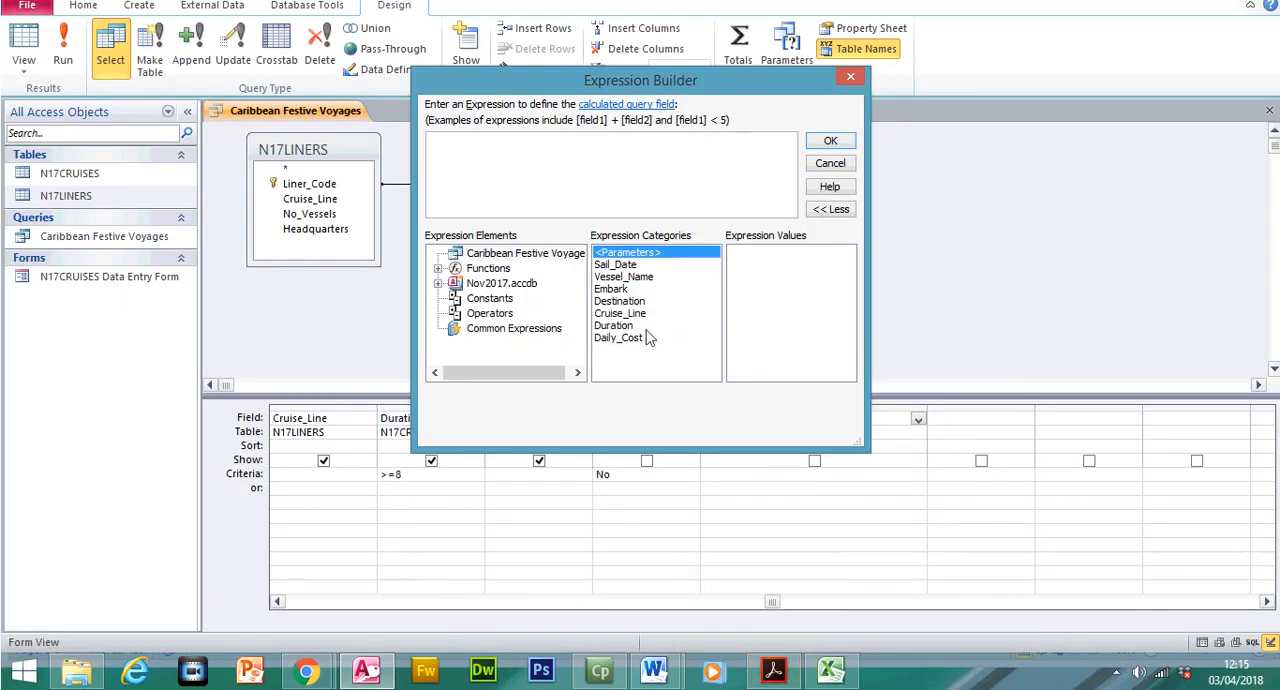
double_click(626, 326)
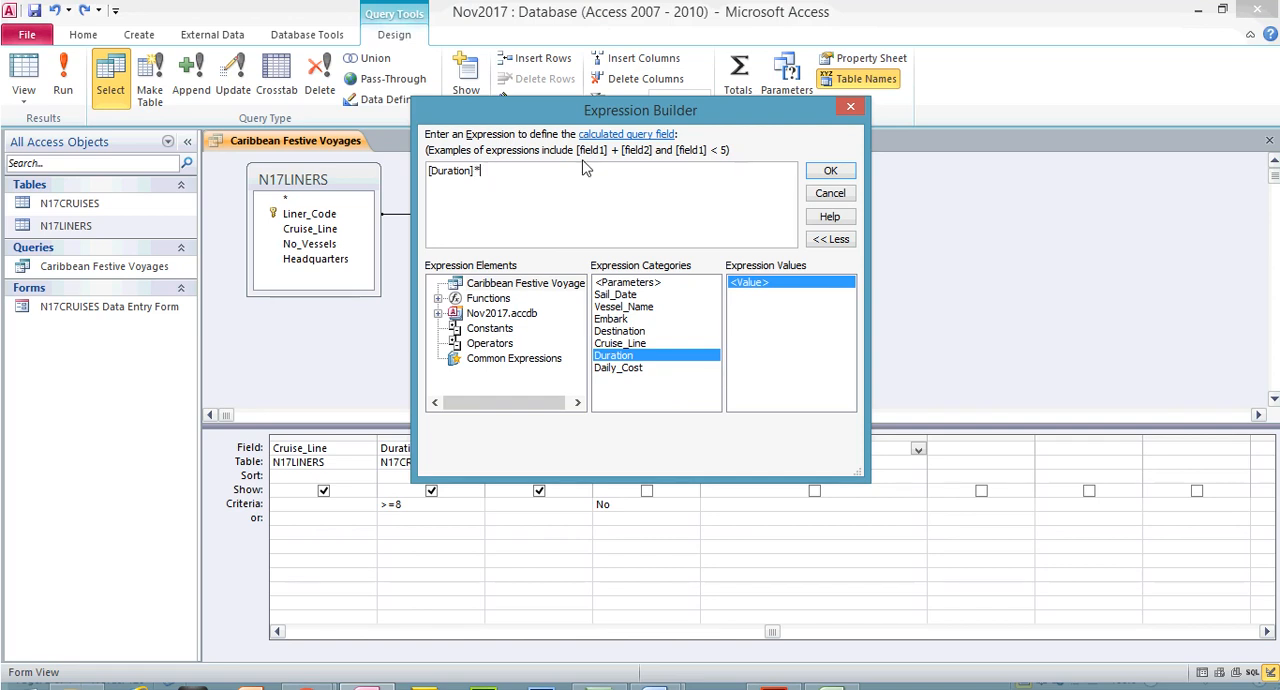
double_click(618, 368)
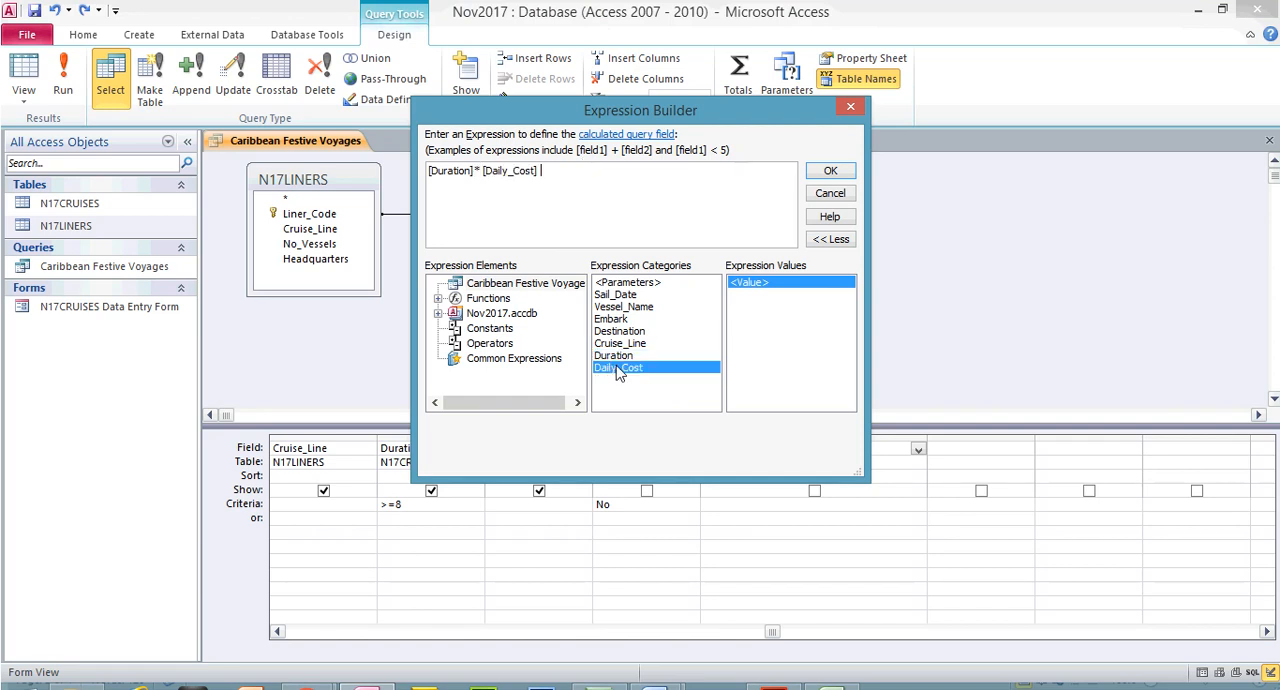
click(483, 170)
key(BackSpace)
click(830, 171)
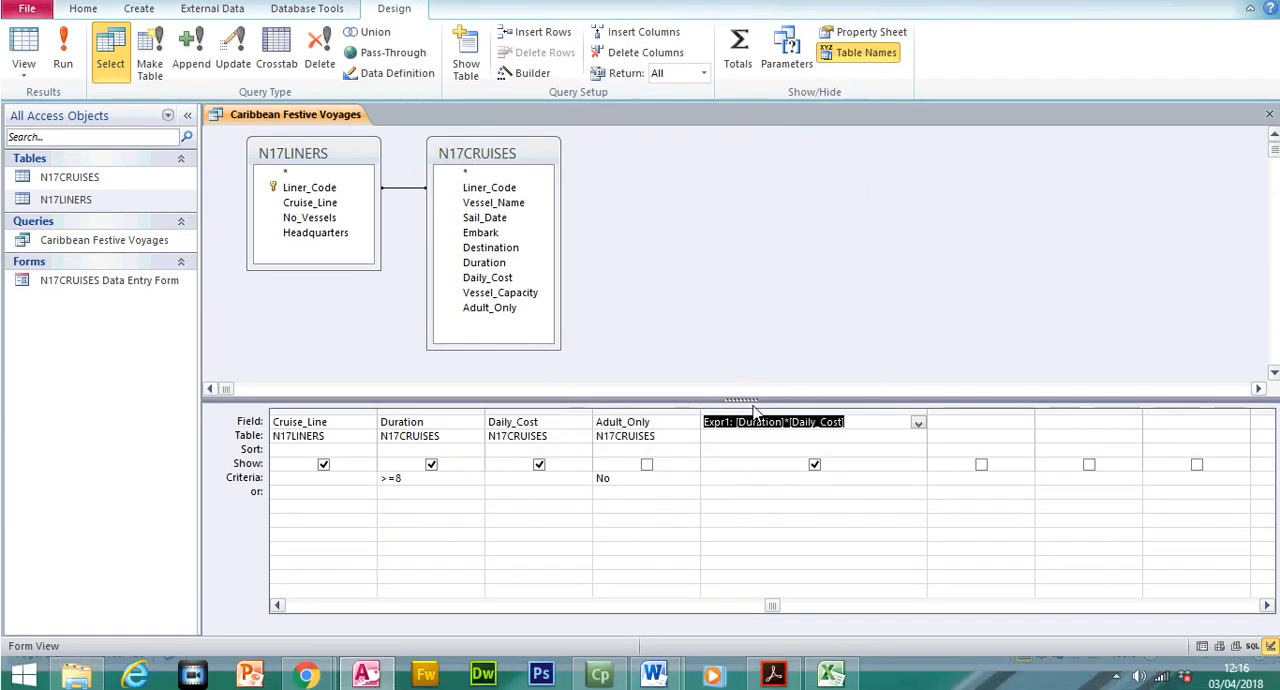
Replace the default Expr1 label of the calculated field with Total_Cost, the name given in the exam paper
click(737, 422)
key(BackSpace)
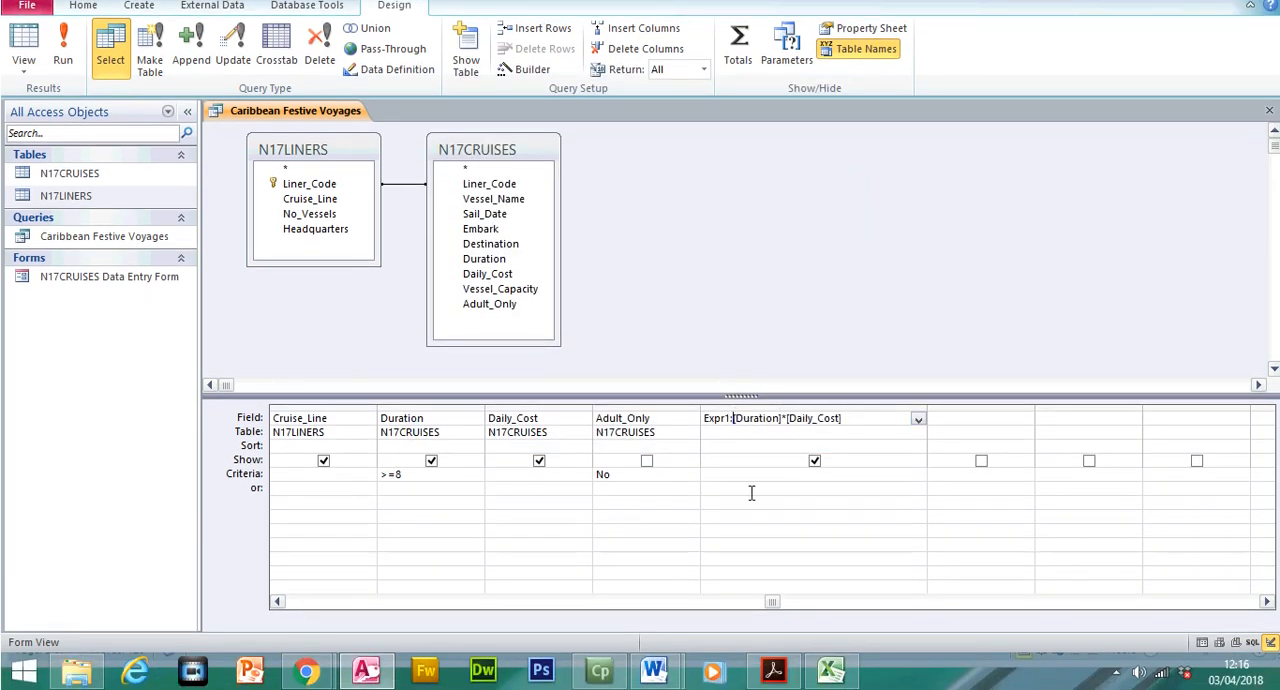
drag(731, 422, 700, 420)
key(Delete)
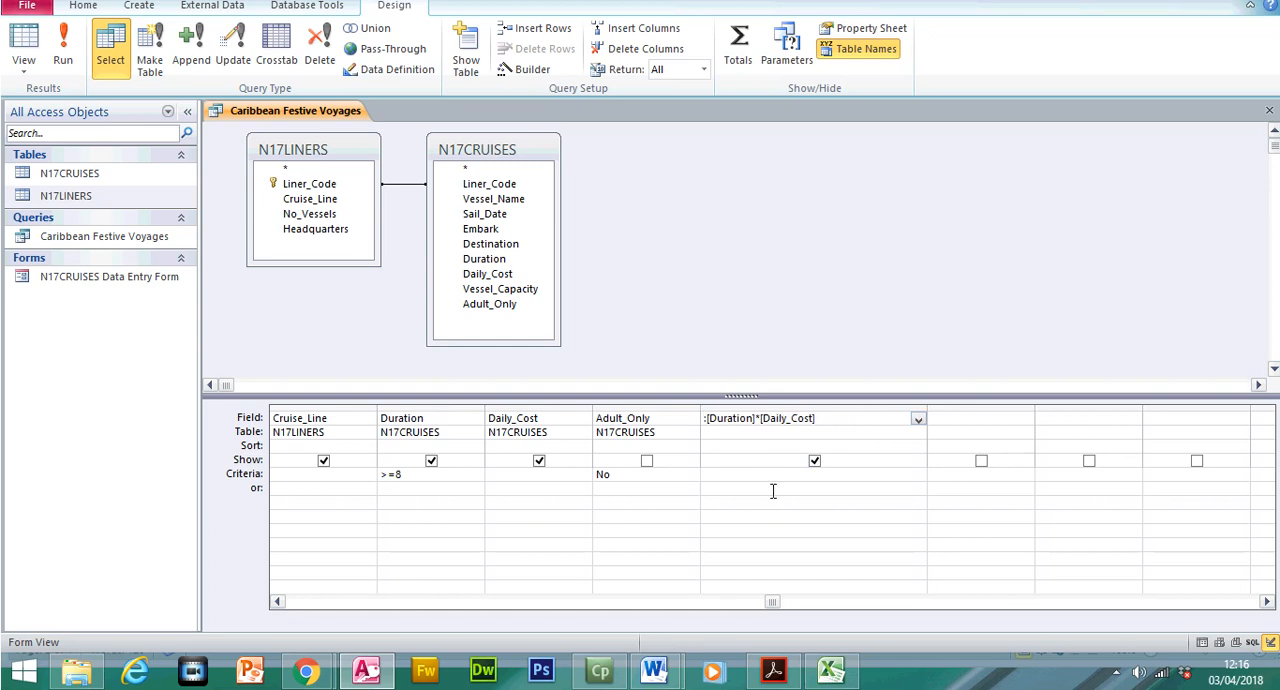
click(775, 671)
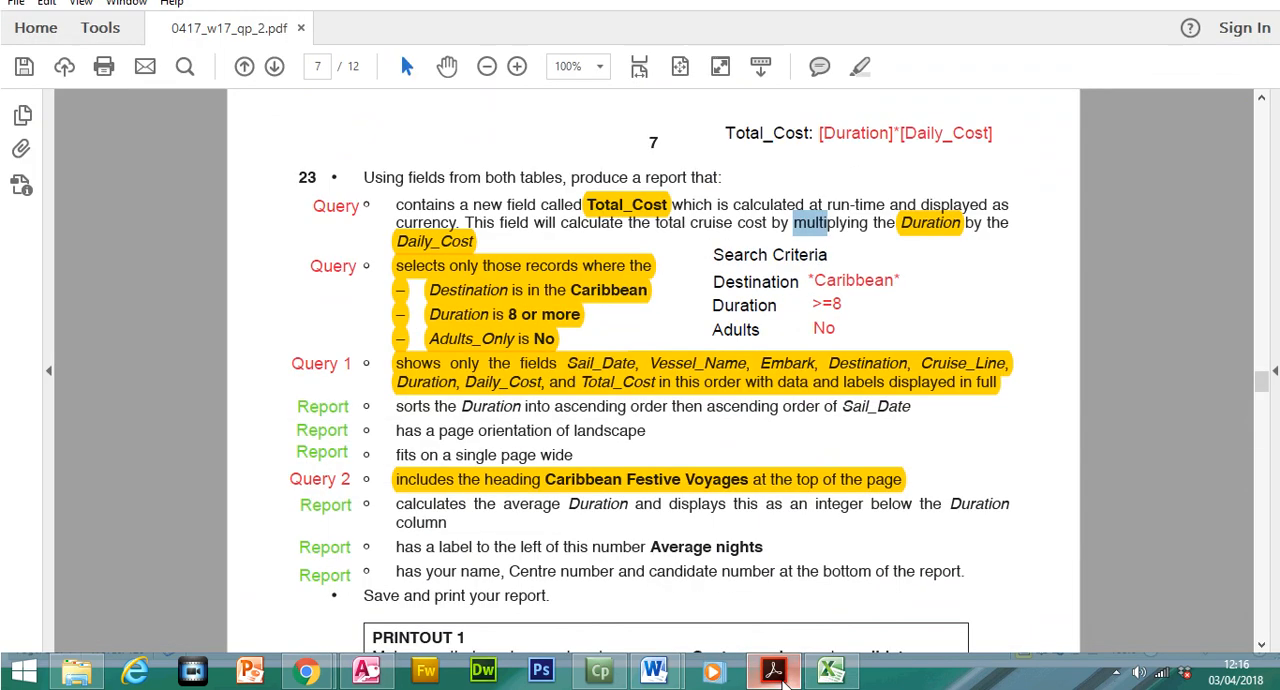
click(785, 679)
text(Total_Cost:[Duration]*[Daily_Cost)
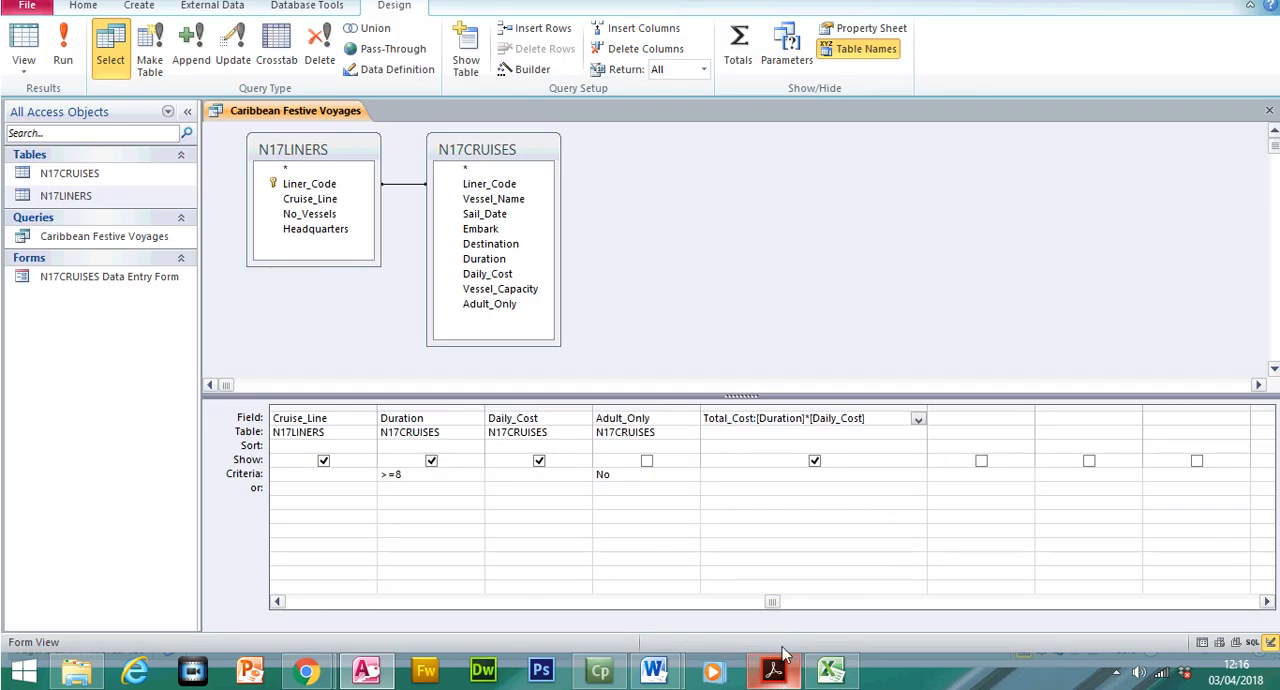
click(722, 509)
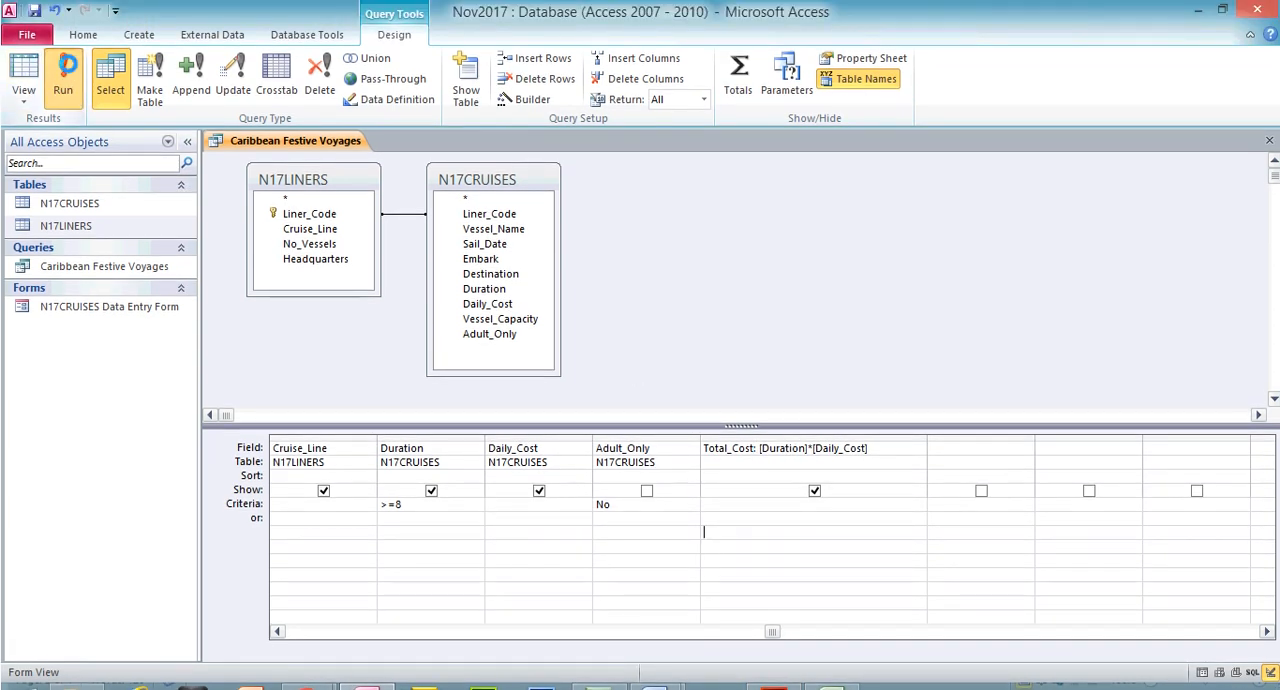
Check the Total_Cost column in the query results and its format in the field properties, ending in Design View
click(63, 80)
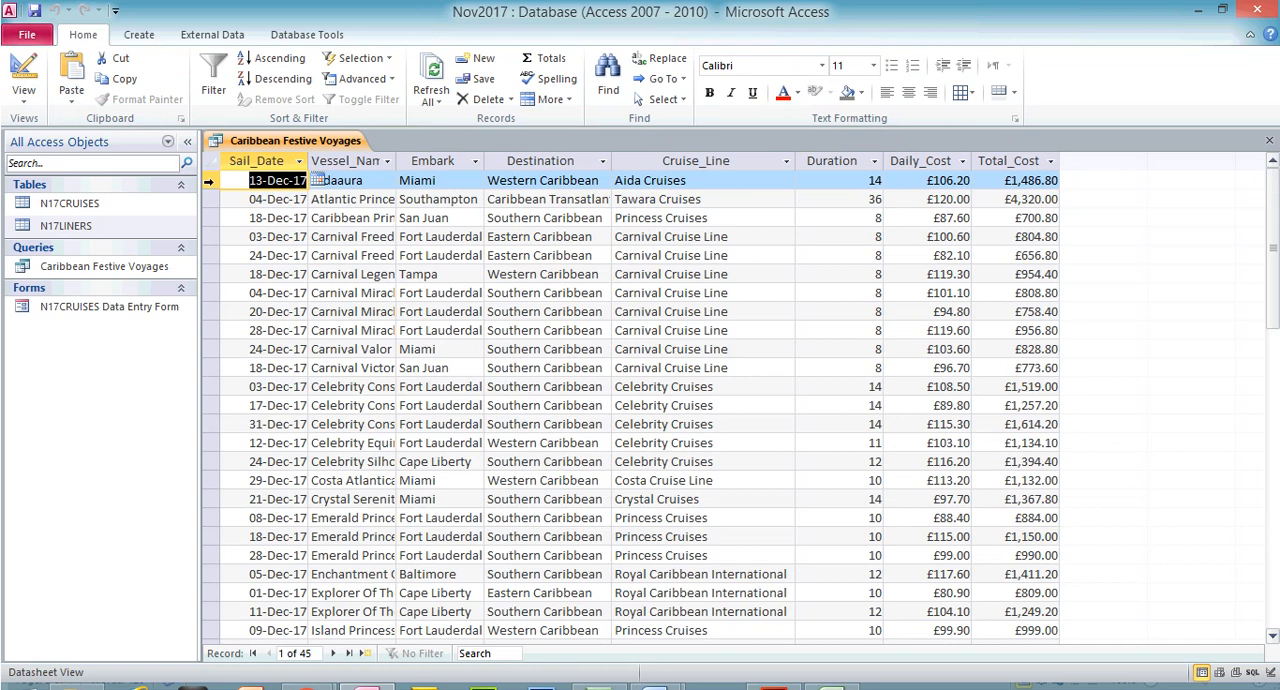
click(23, 78)
click(728, 447)
click(890, 58)
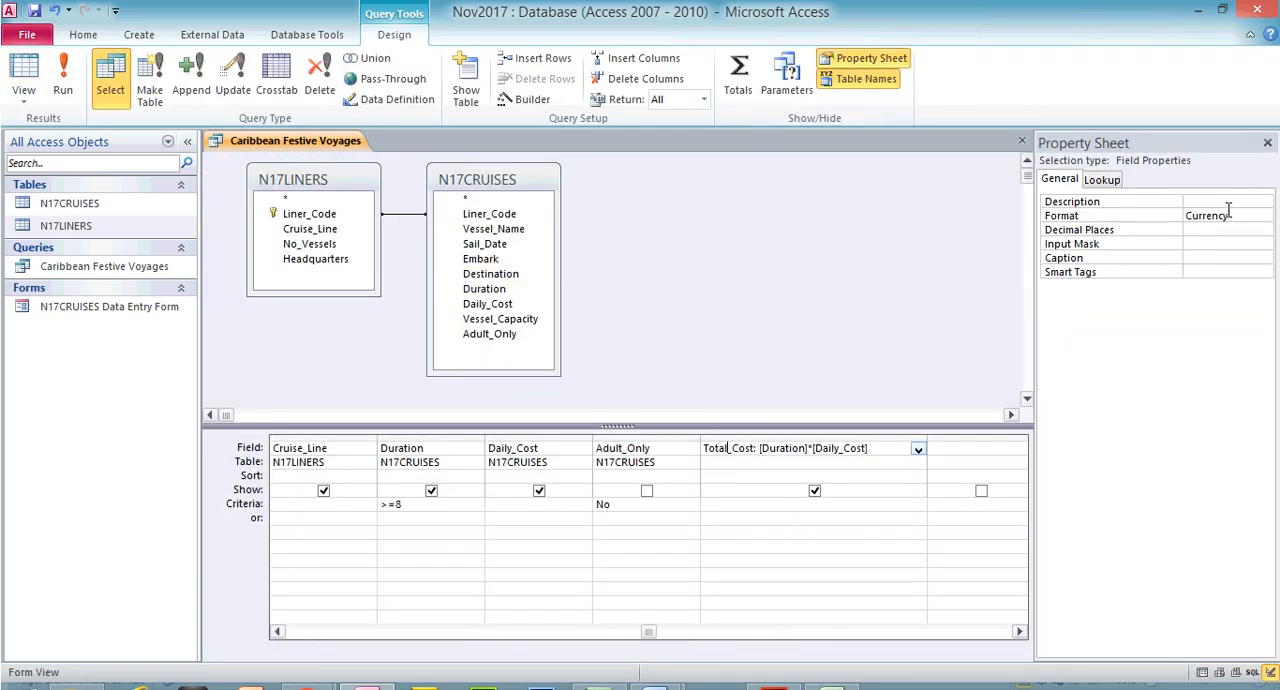
click(845, 60)
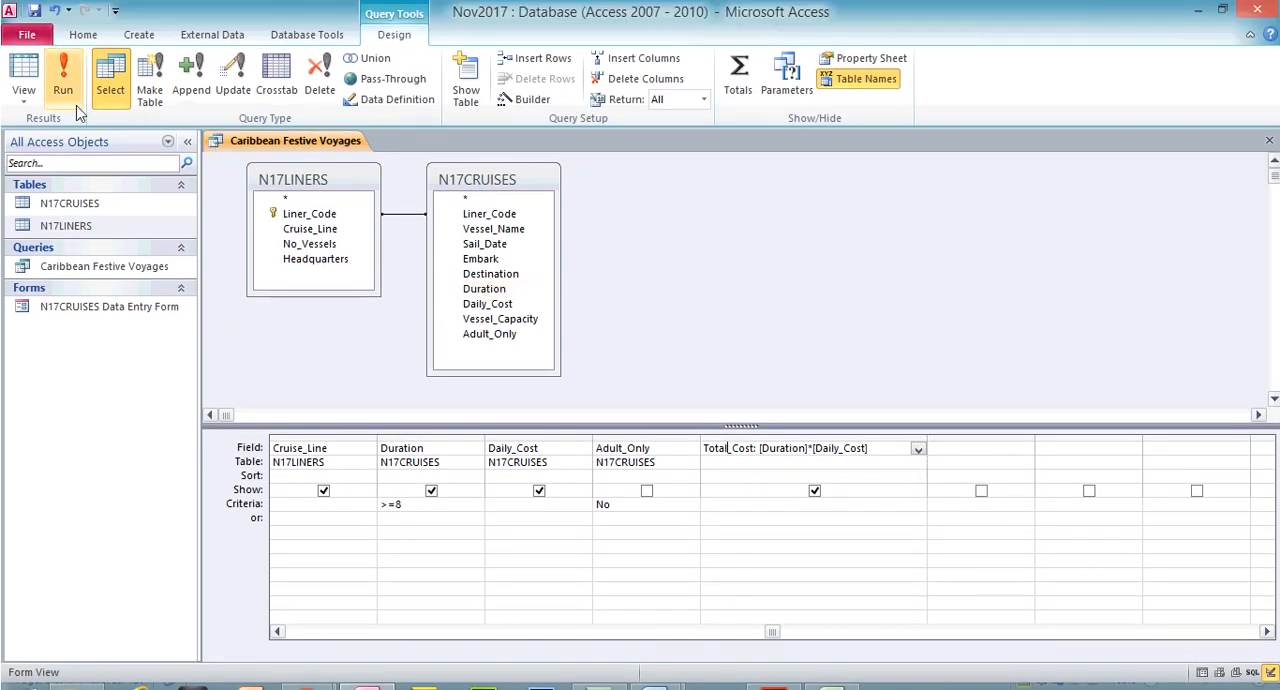
click(72, 65)
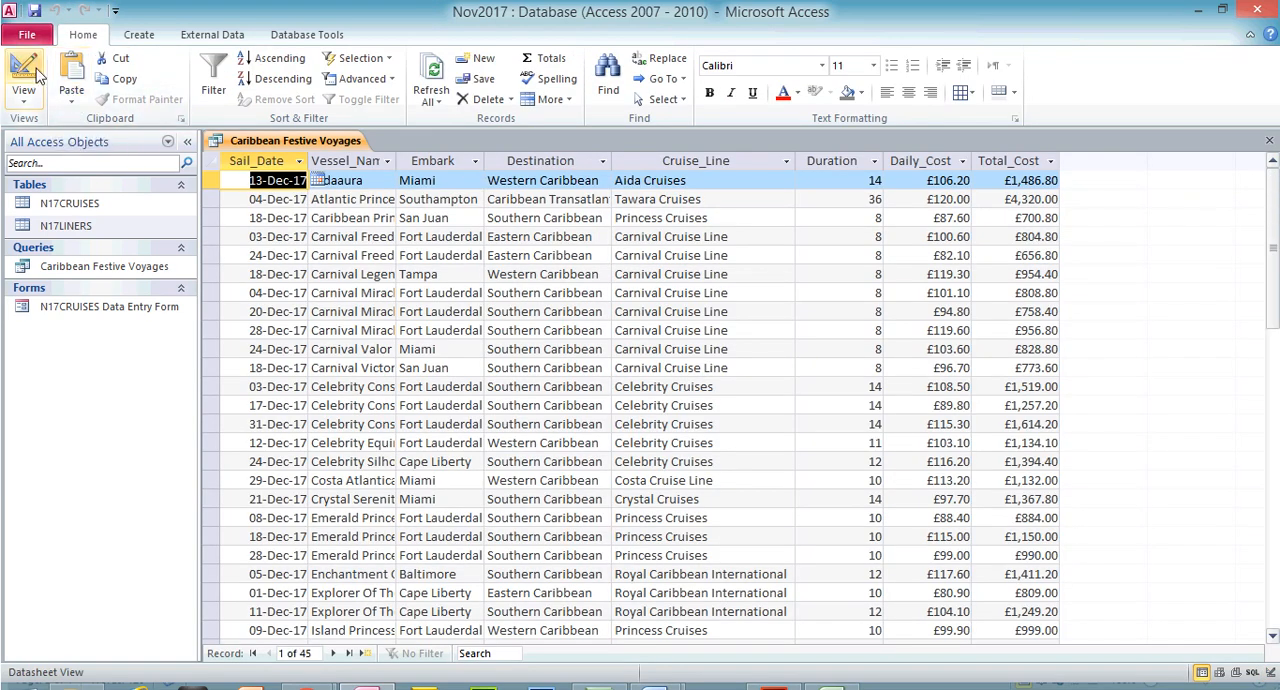
click(30, 72)
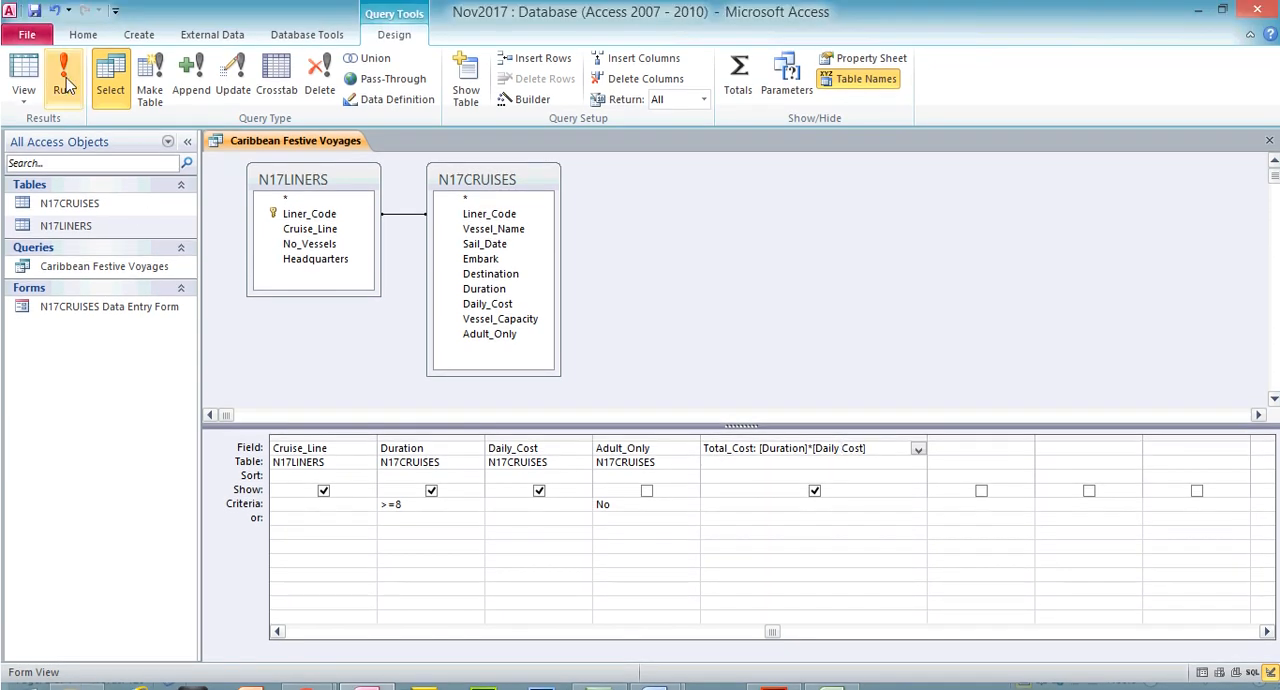
Try running the query with [Daily Cost] written without its underscore in the Total_Cost expression, and restore the [Daily_Cost] spelling
click(65, 55)
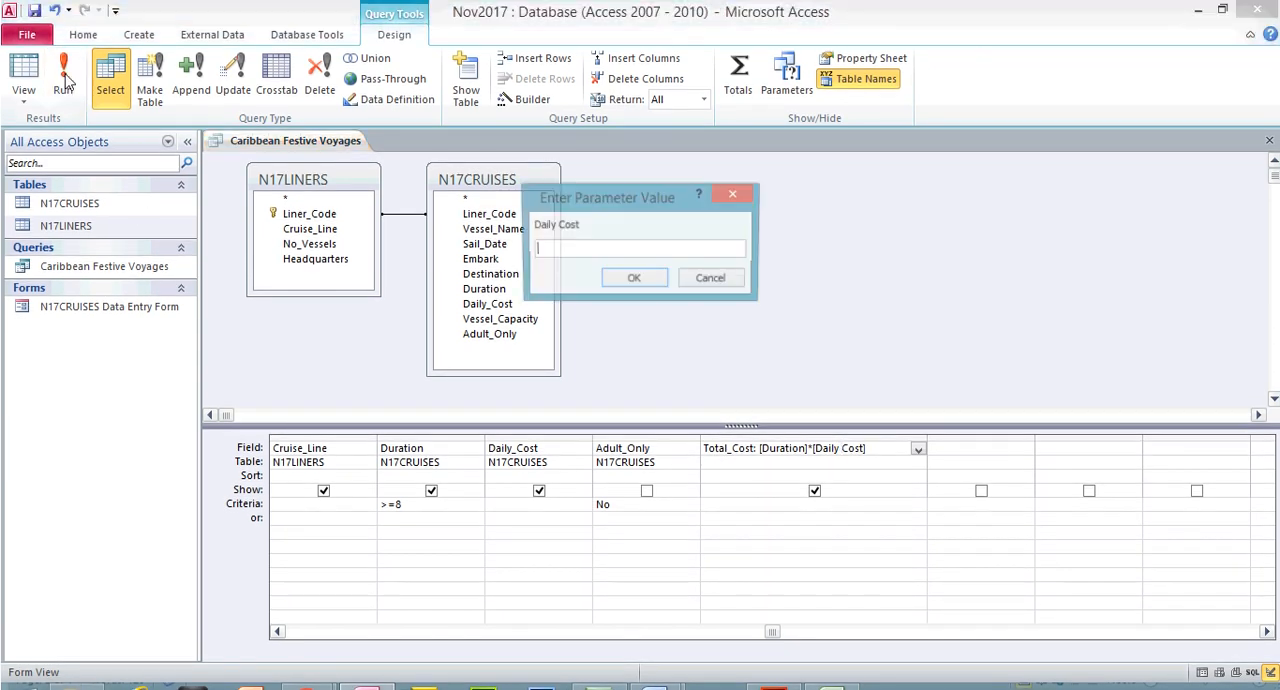
drag(590, 210, 662, 215)
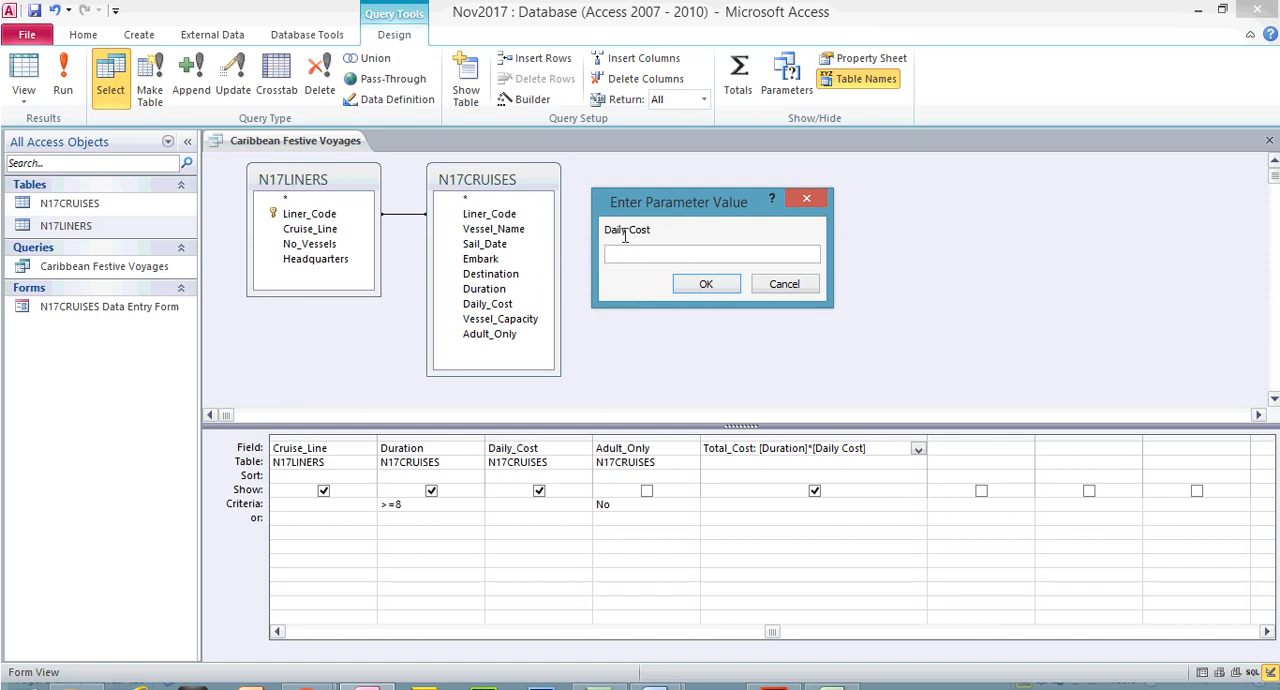
click(775, 288)
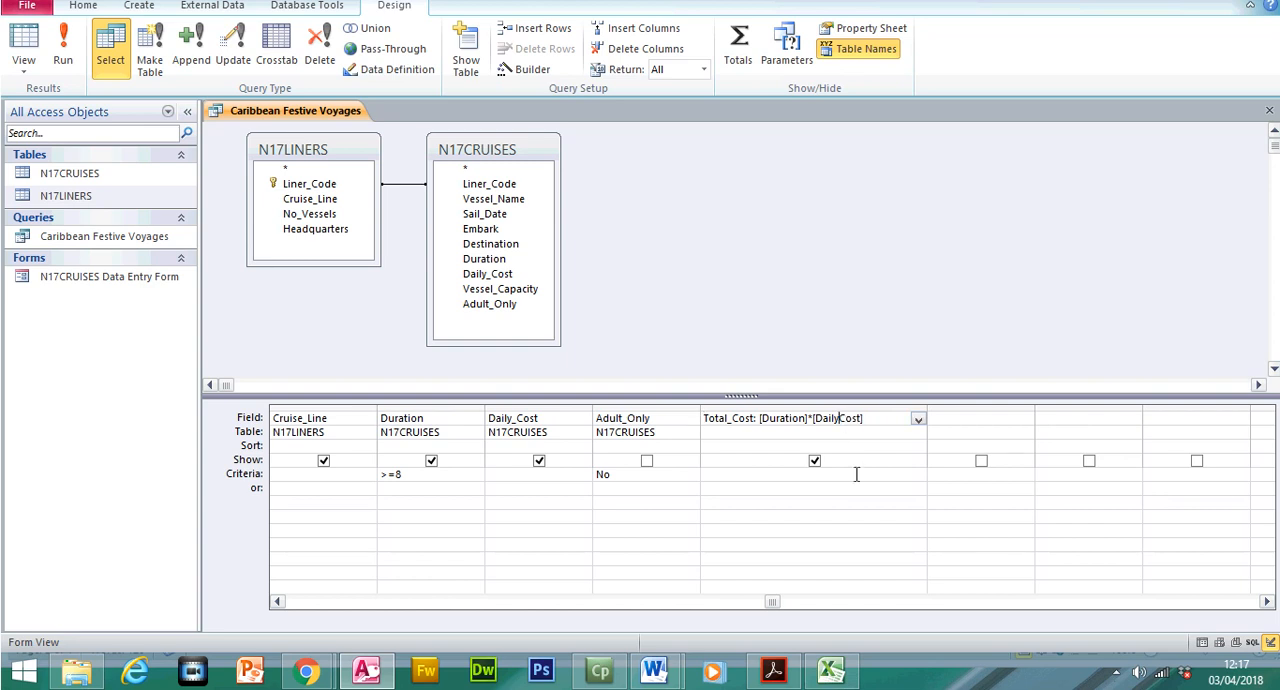
text(_)
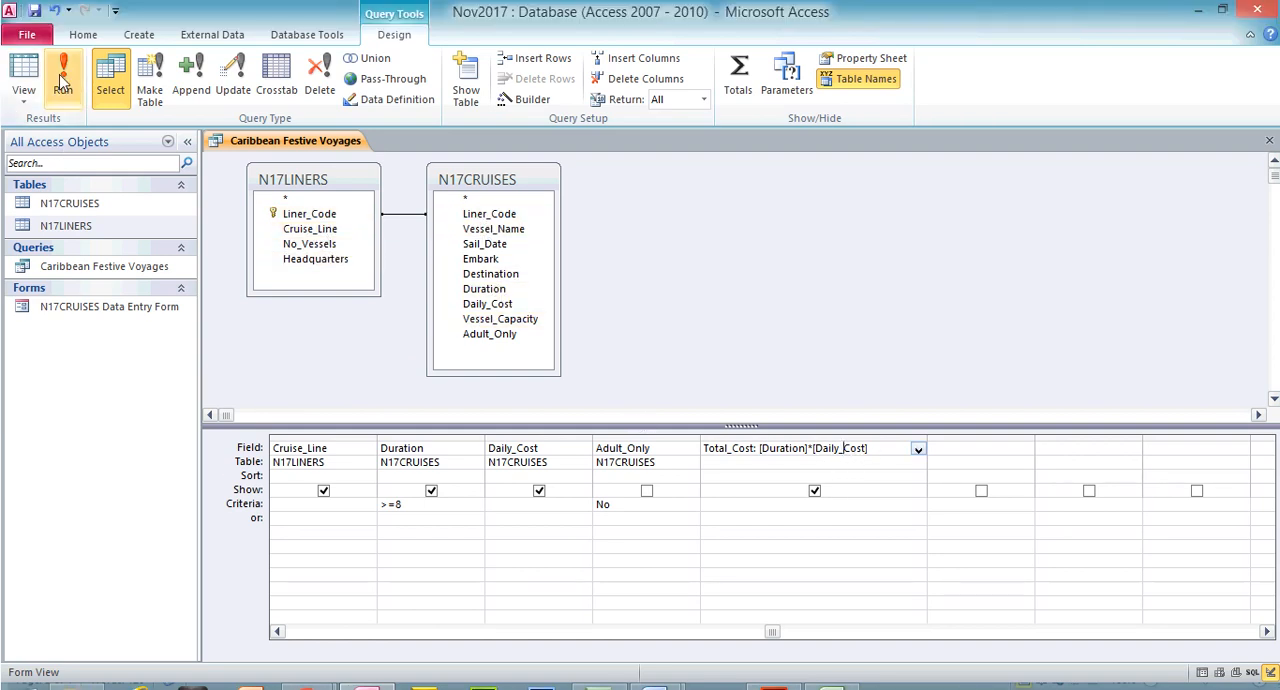
Rerun the query to compare the Total_Cost results with its expression in Design View, ending in Datasheet View
click(66, 80)
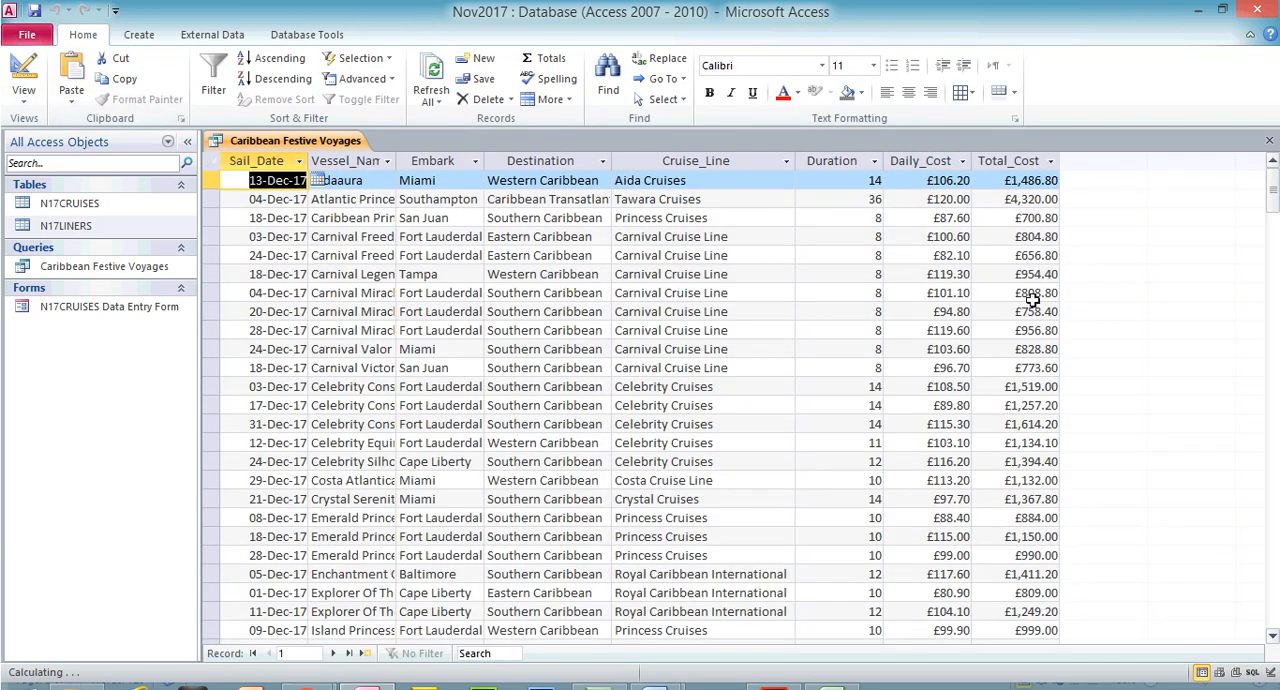
click(24, 70)
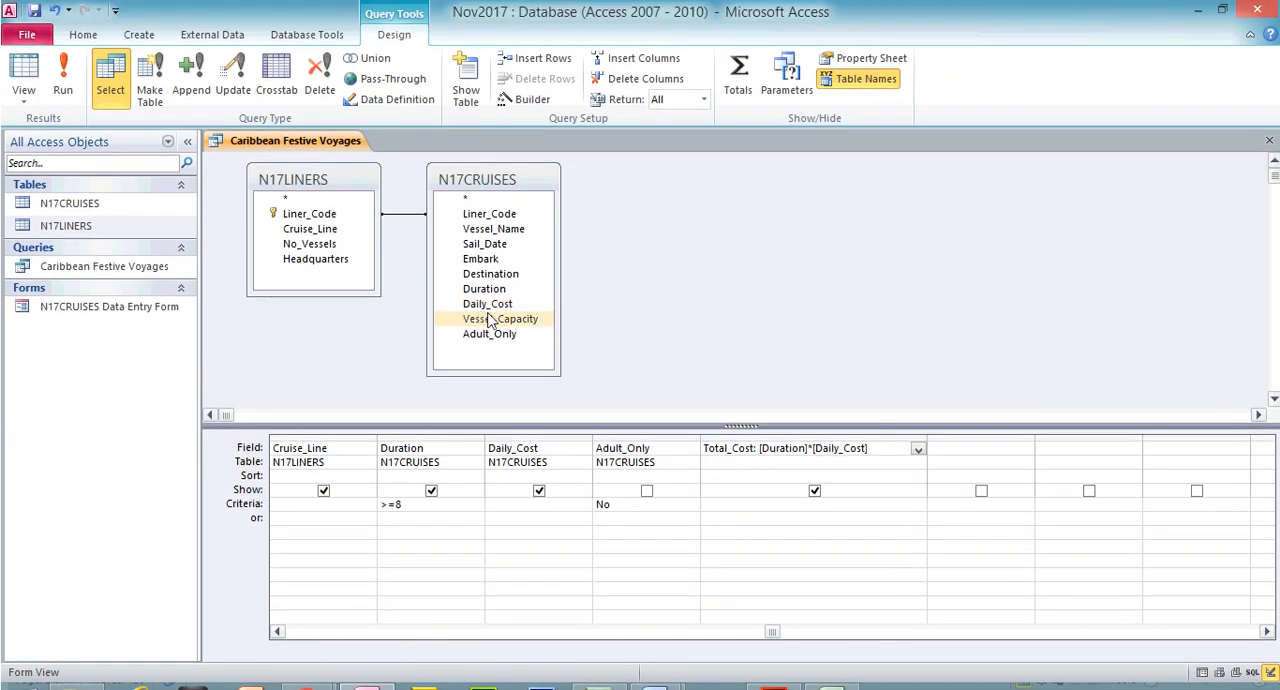
click(62, 80)
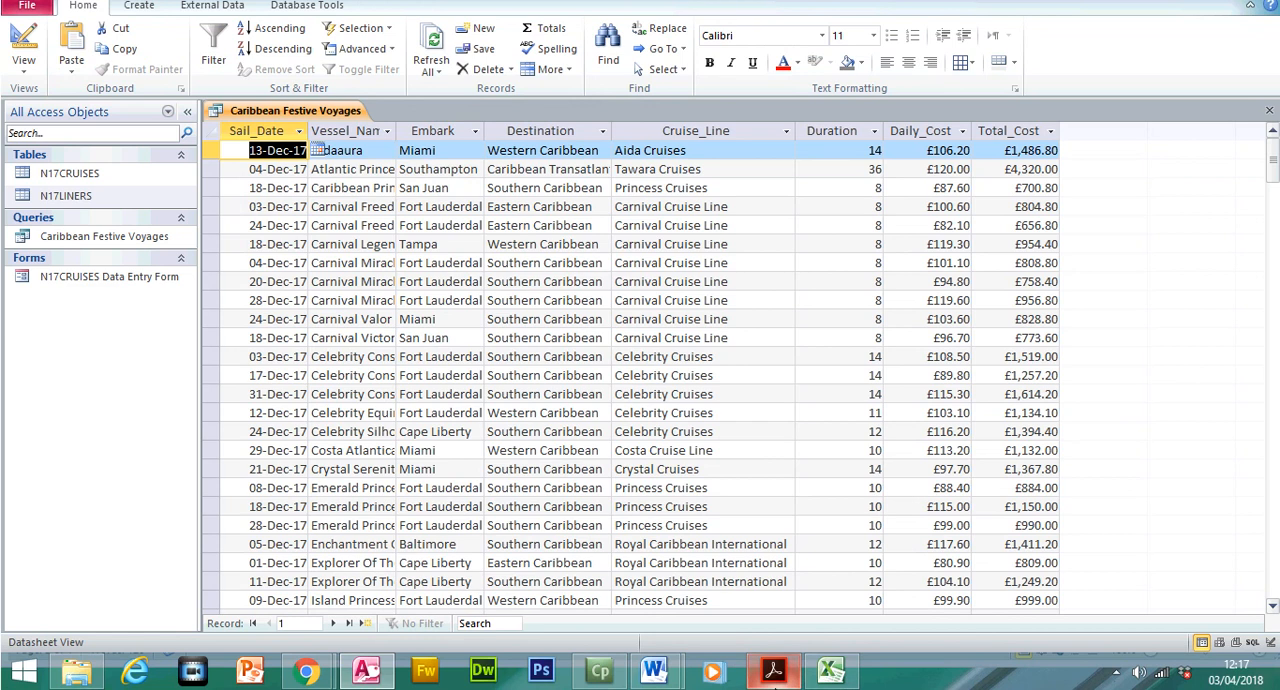
Switch to the exam paper in Adobe Acrobat Reader and highlight question 23's requirement for the calculated Total_Cost field
click(773, 672)
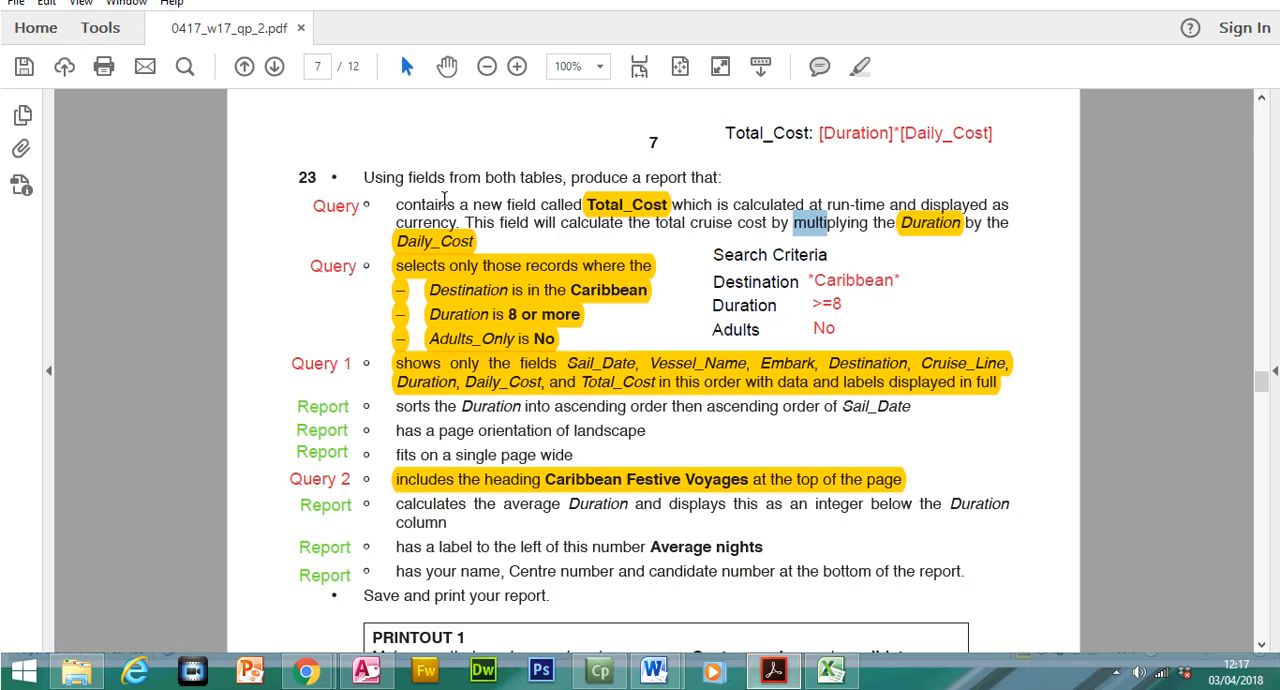
drag(398, 235, 1008, 256)
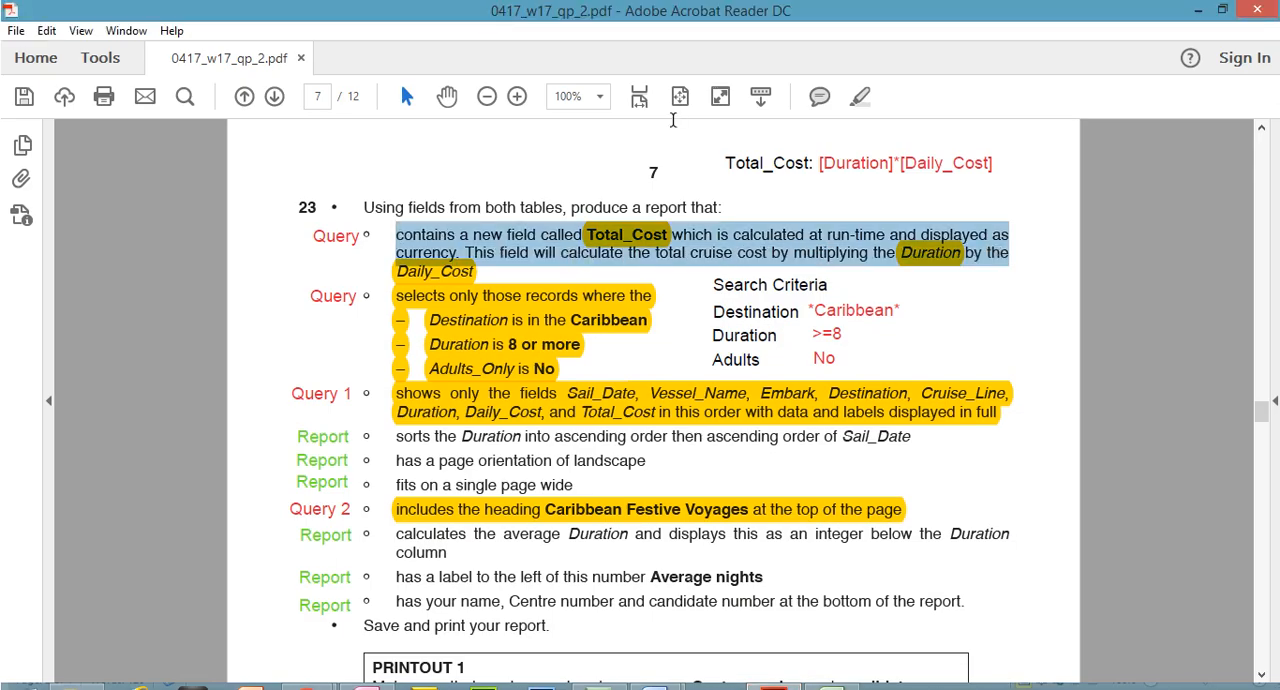
click(860, 96)
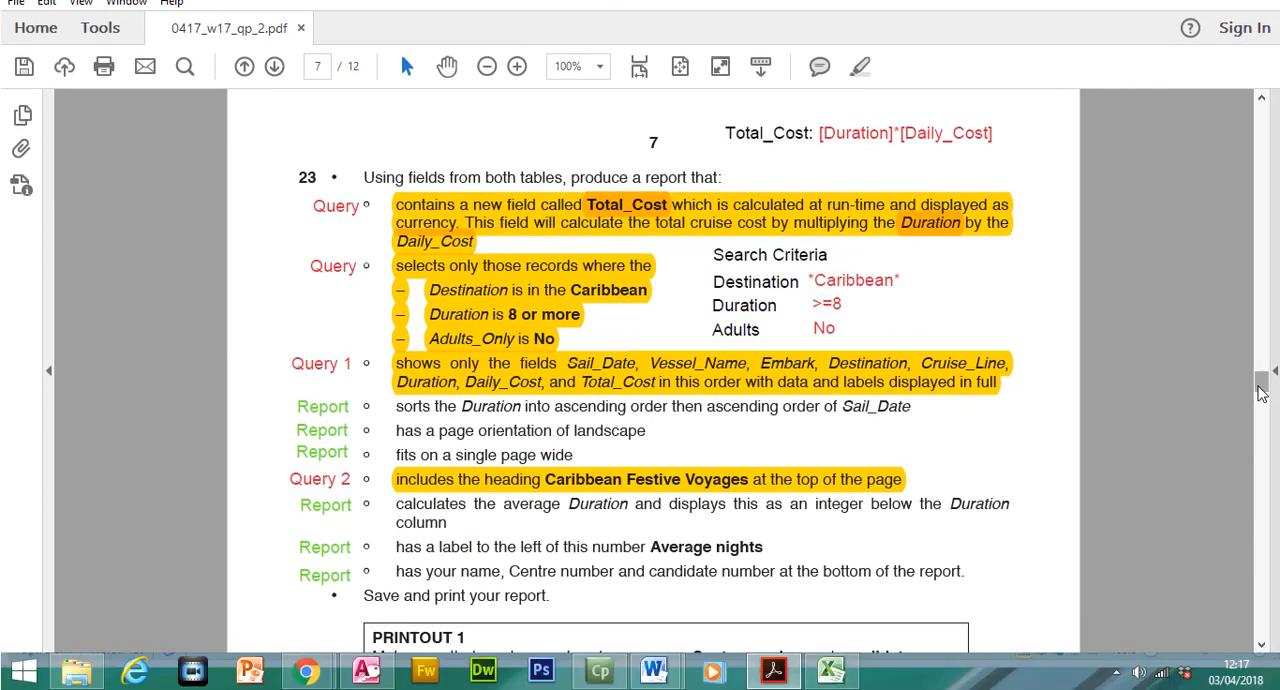
Switch from the exam paper to the Caribbean Festive Voyages datasheet in Access and check its Total_Cost, Daily_Cost and Duration columns
drag(1261, 406, 1260, 389)
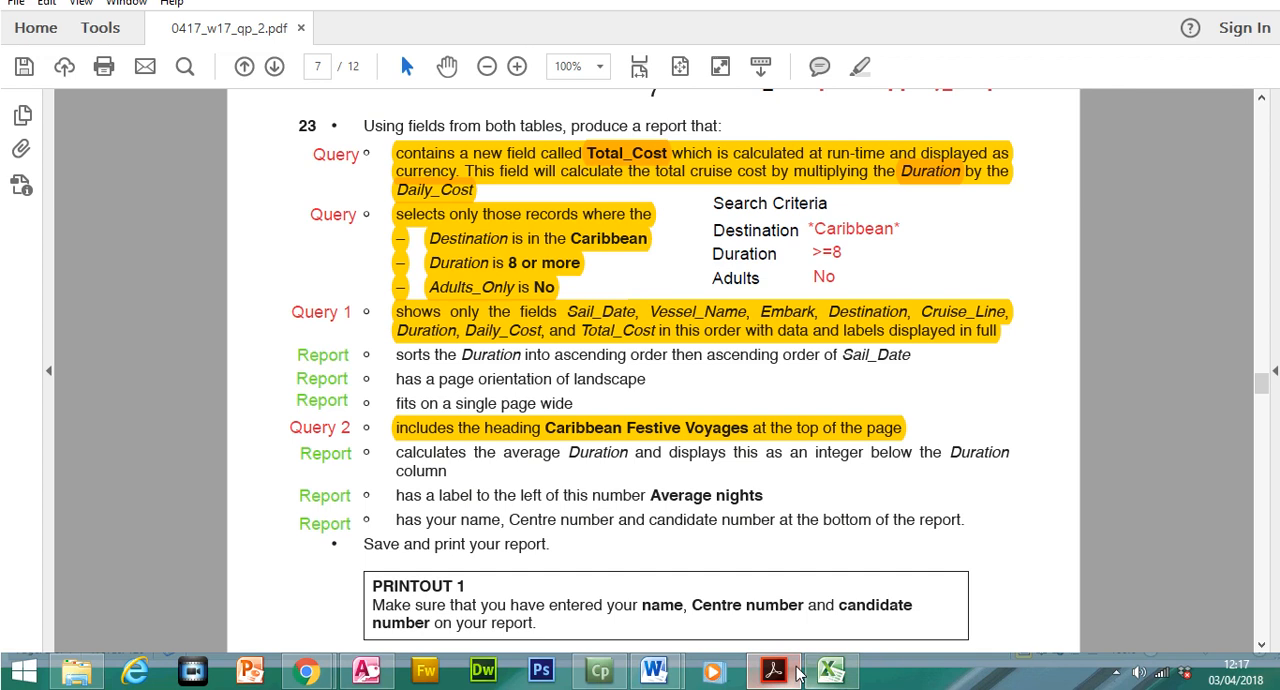
click(368, 670)
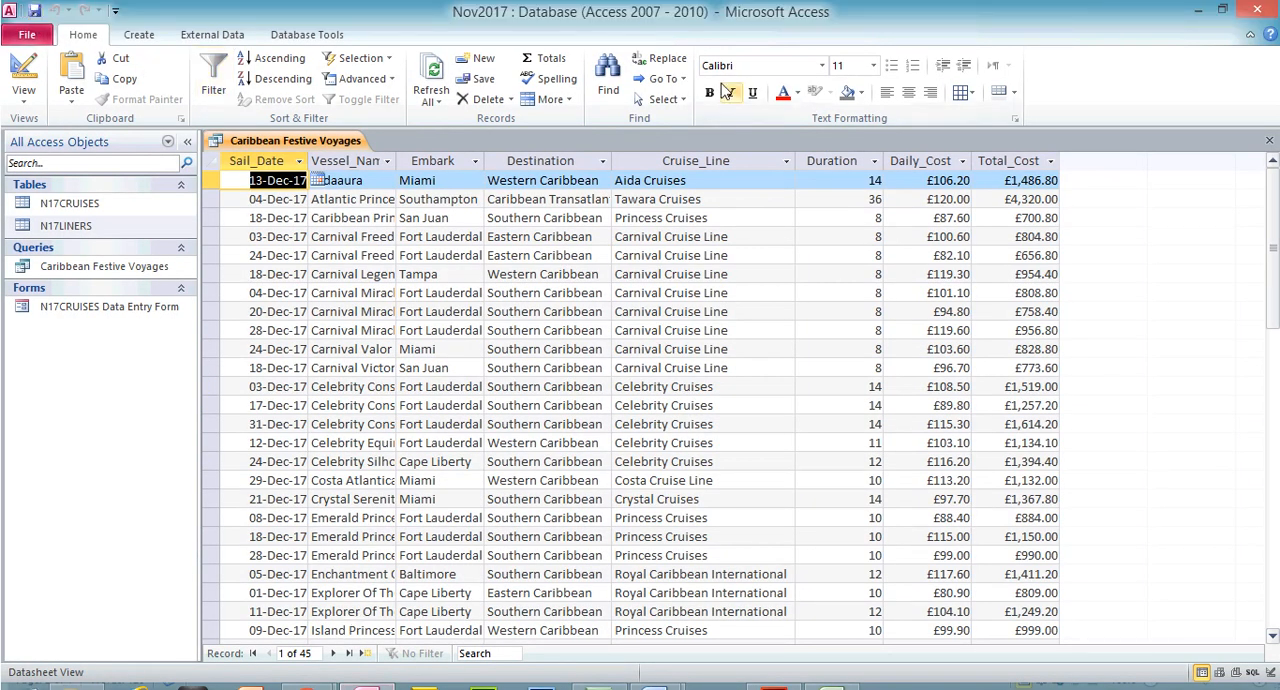
click(1034, 160)
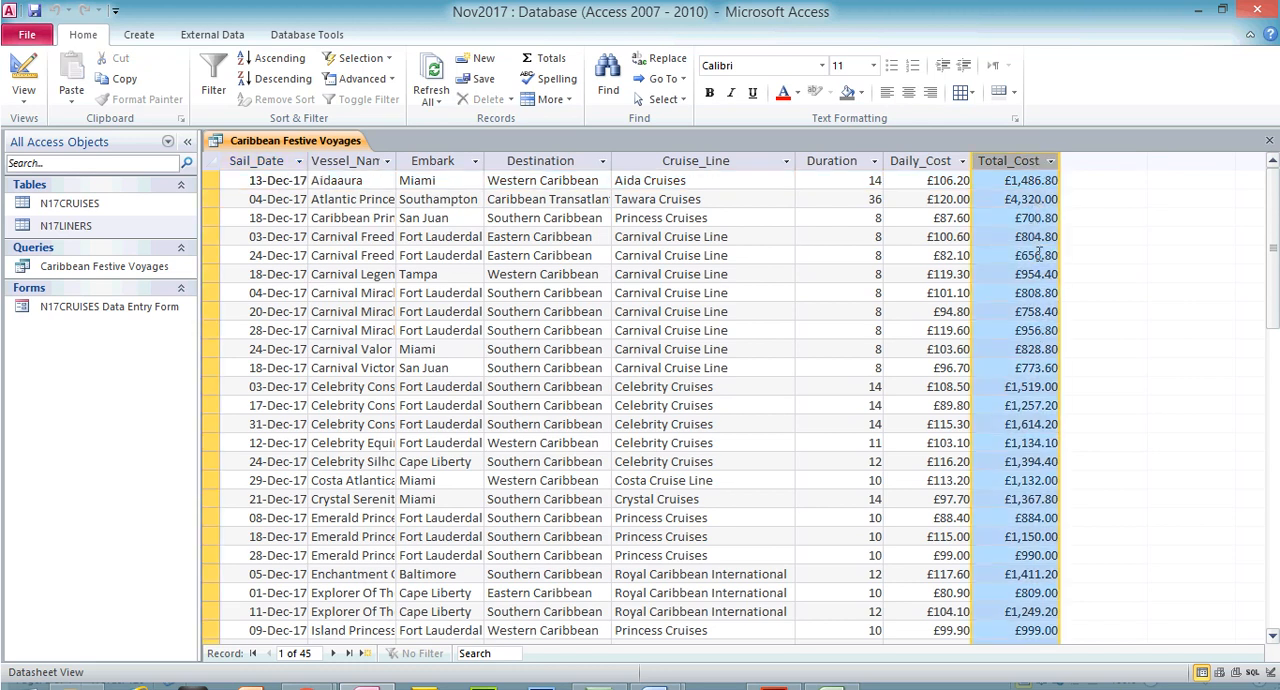
click(929, 161)
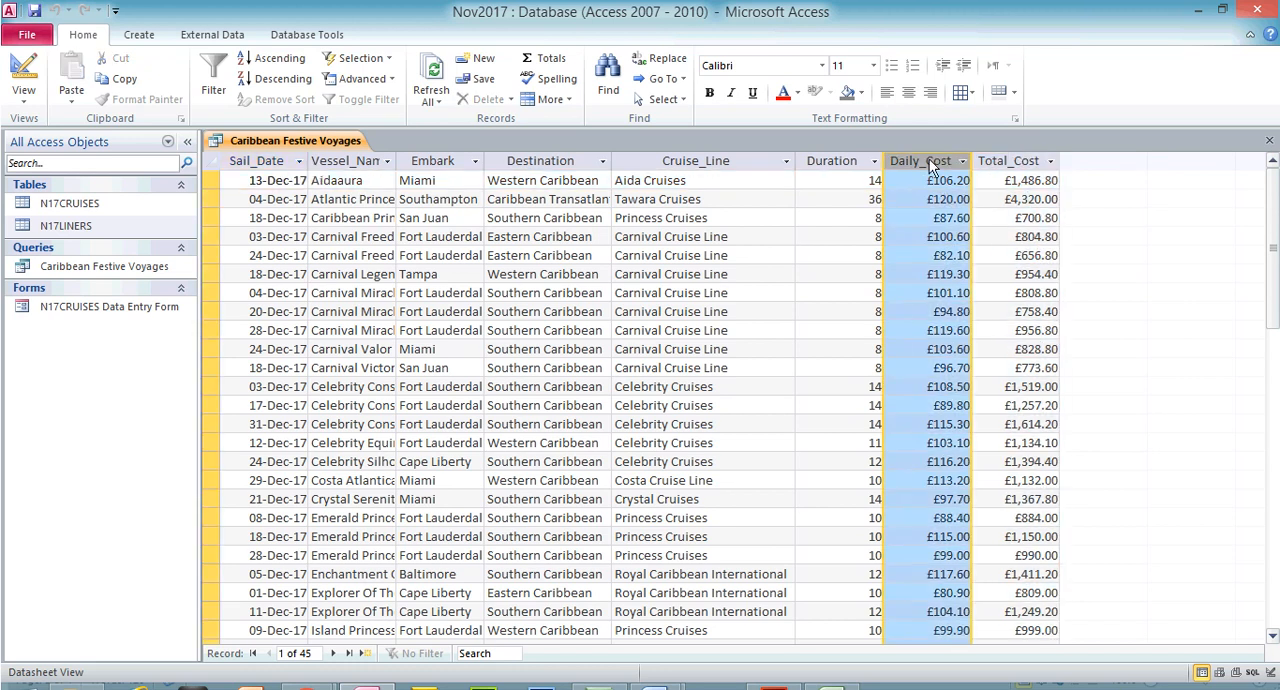
click(816, 158)
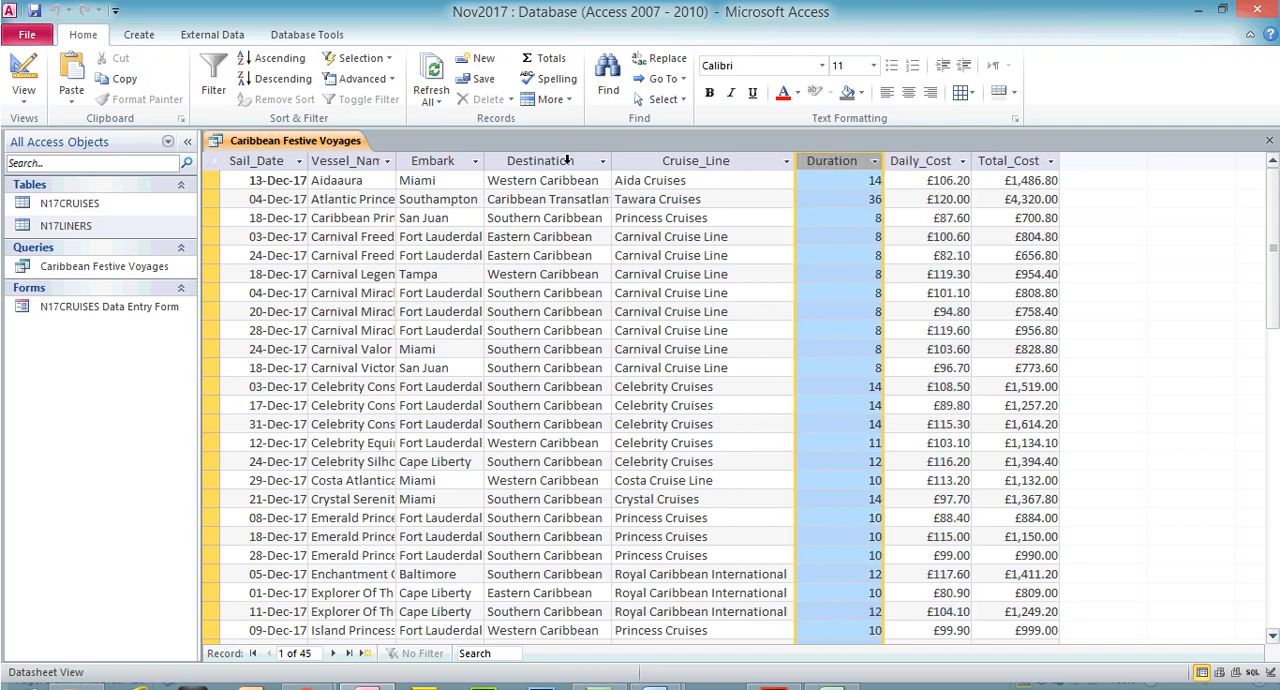
Rerun the query from Design View and compare its Destination column with the exam paper's search criteria in Adobe Acrobat Reader
click(23, 75)
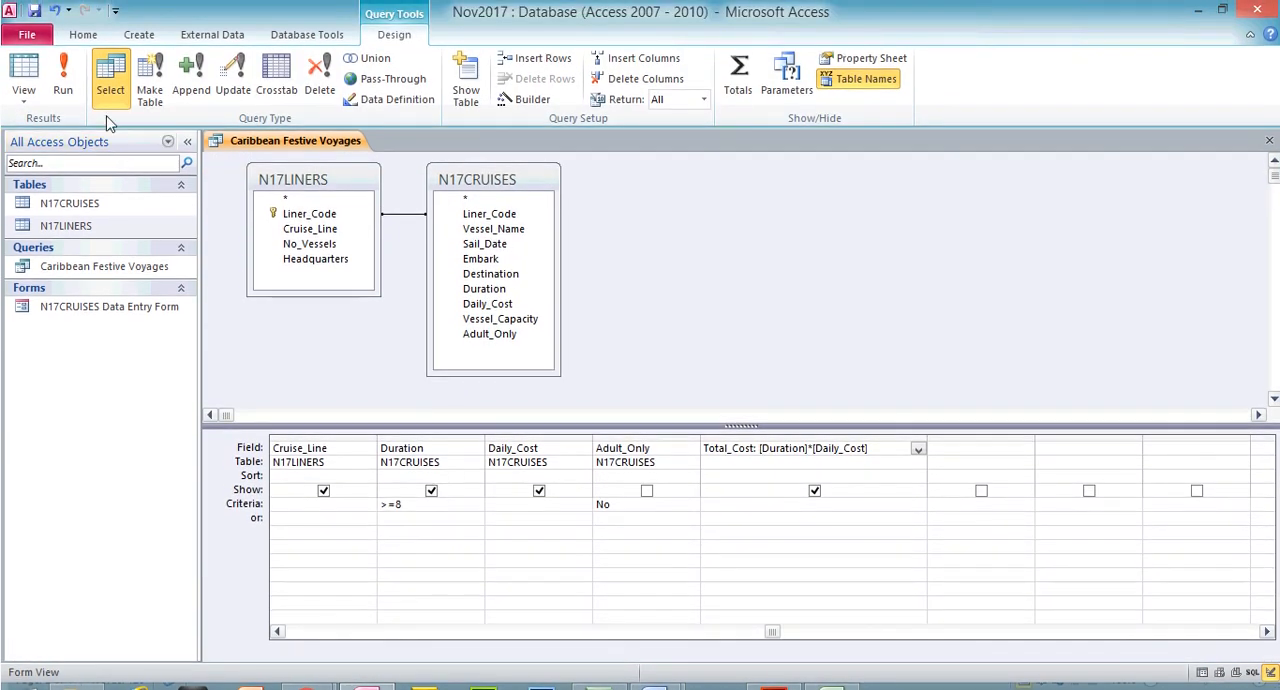
click(62, 70)
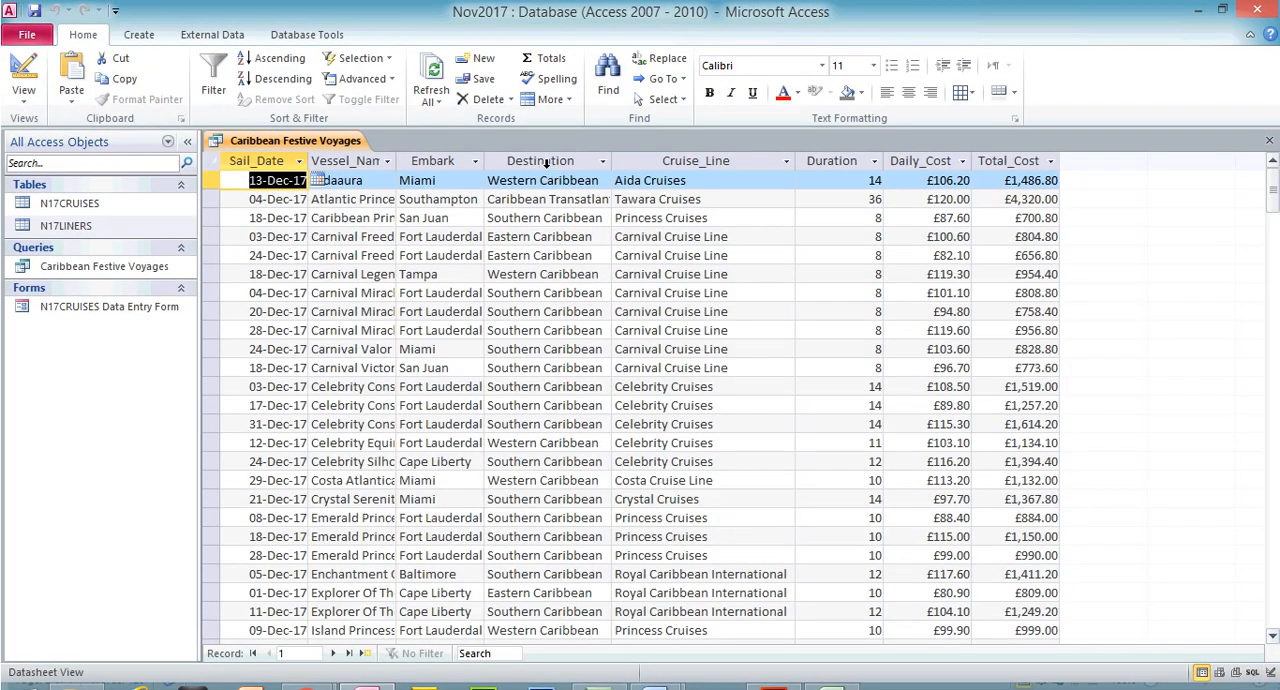
click(549, 163)
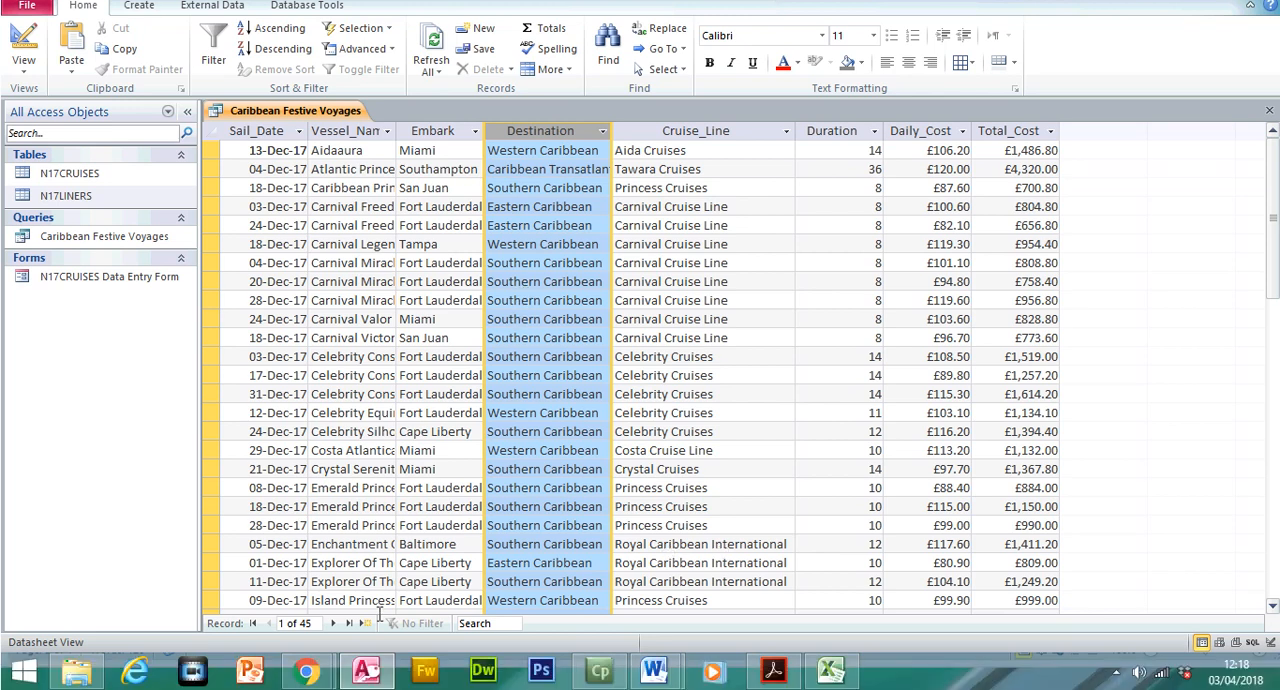
click(368, 672)
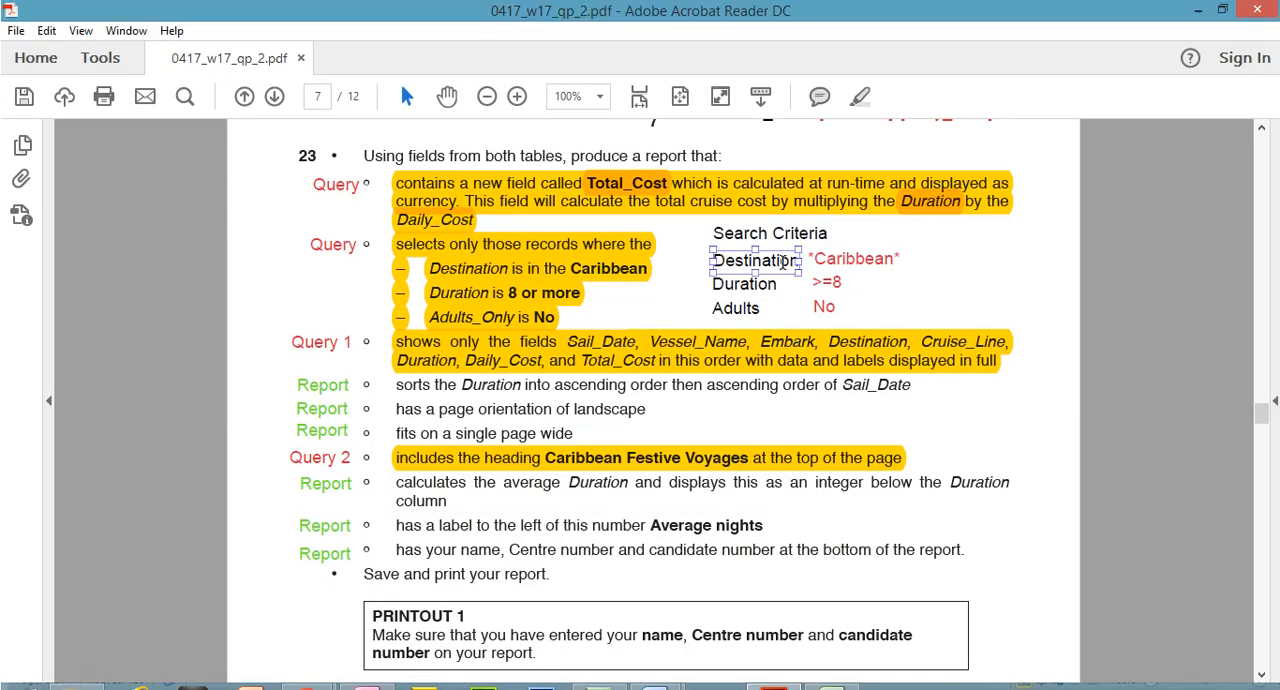
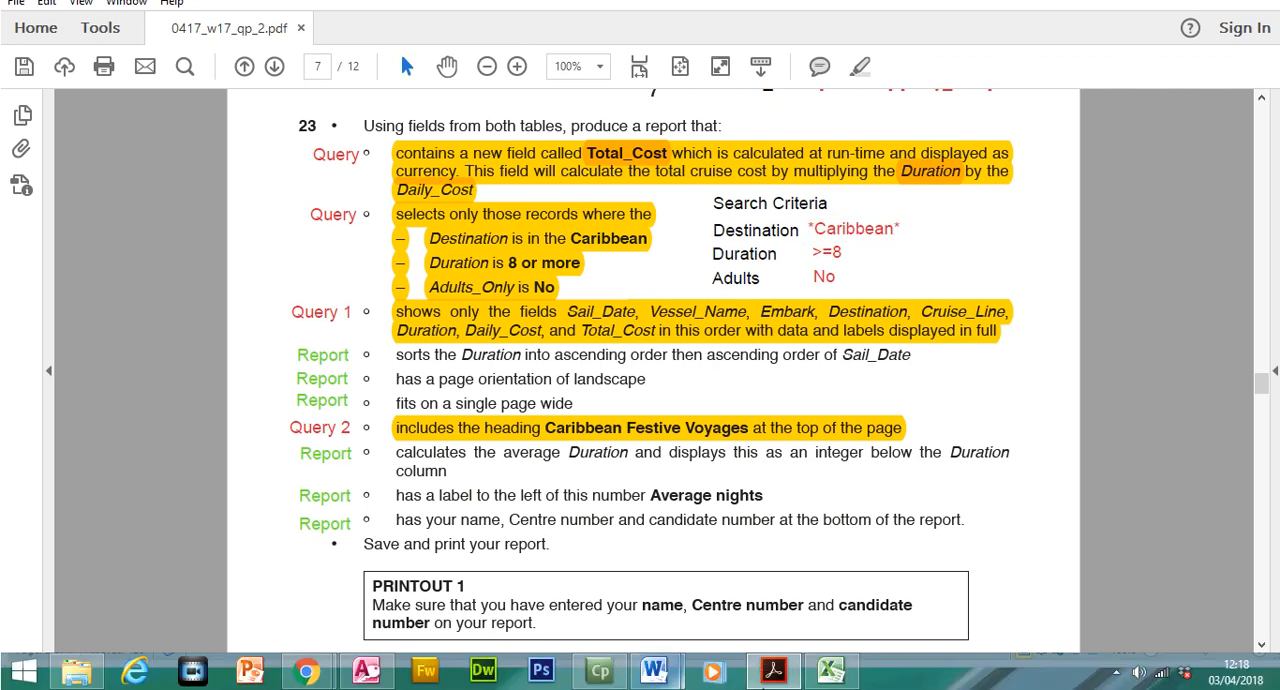
Switch to Access, close the query and start a Report Wizard report with all Caribbean Festive Voyages query fields, viewed by N17CRUISES without grouping
click(356, 672)
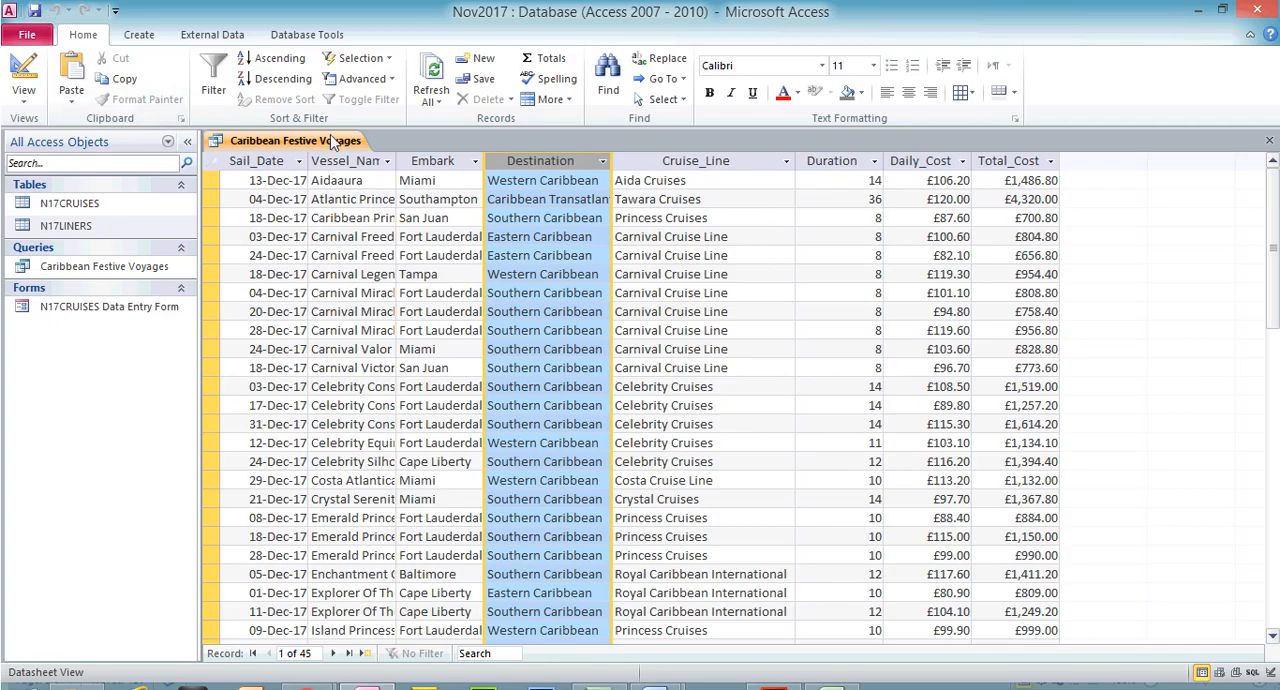
click(1269, 141)
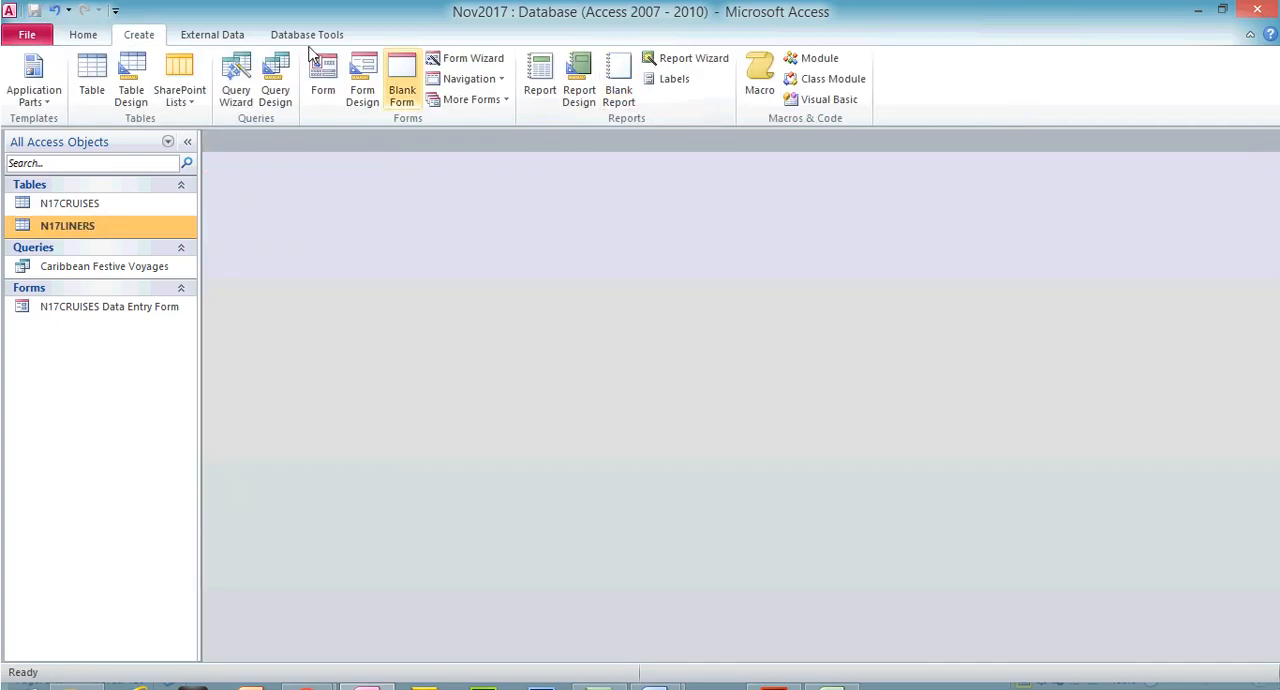
click(694, 62)
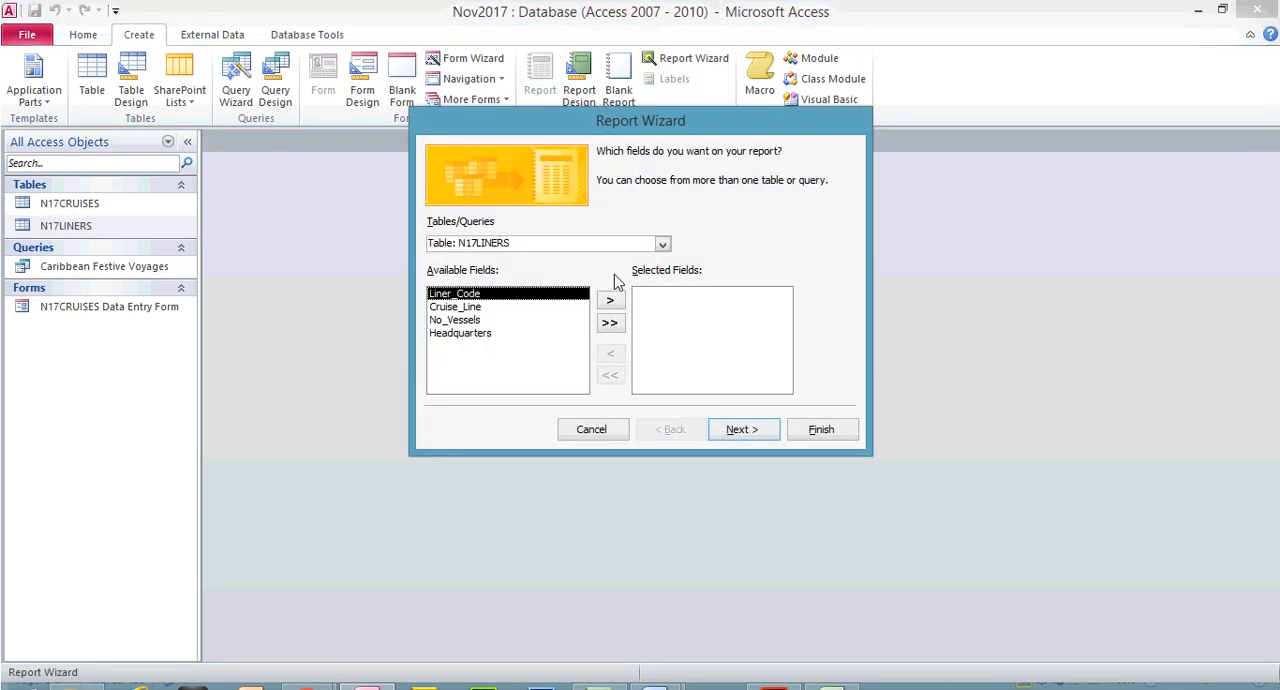
click(664, 246)
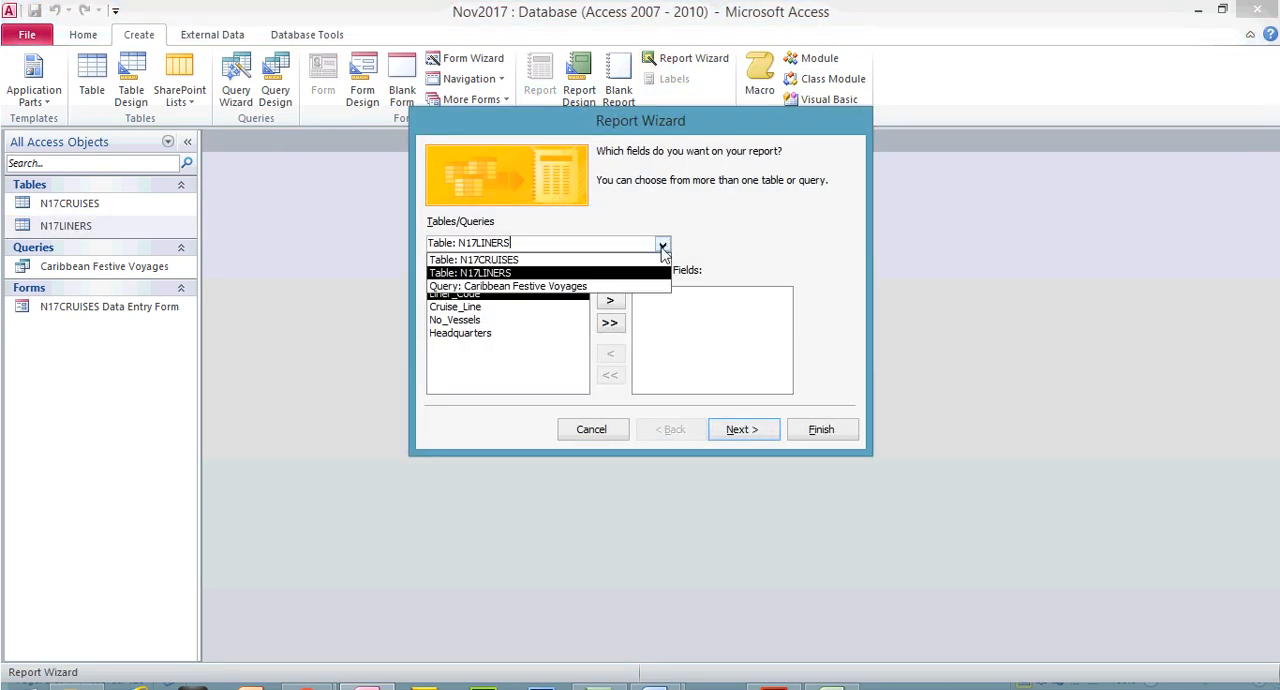
click(516, 287)
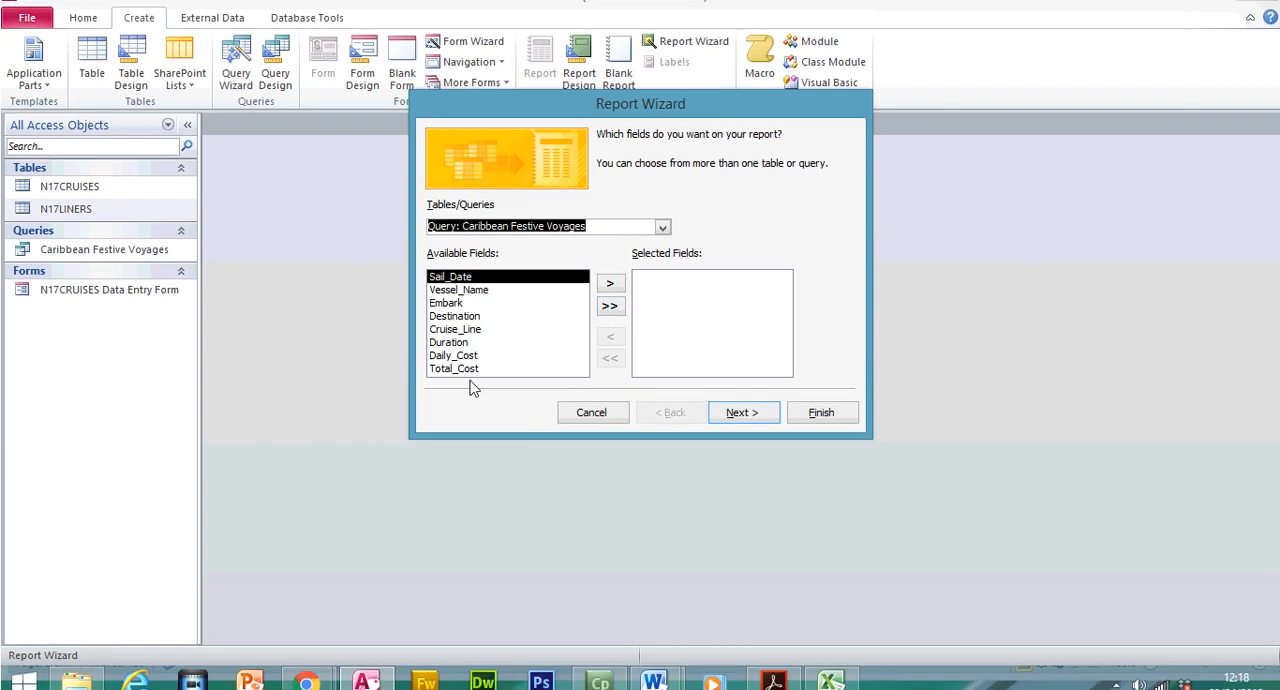
click(610, 306)
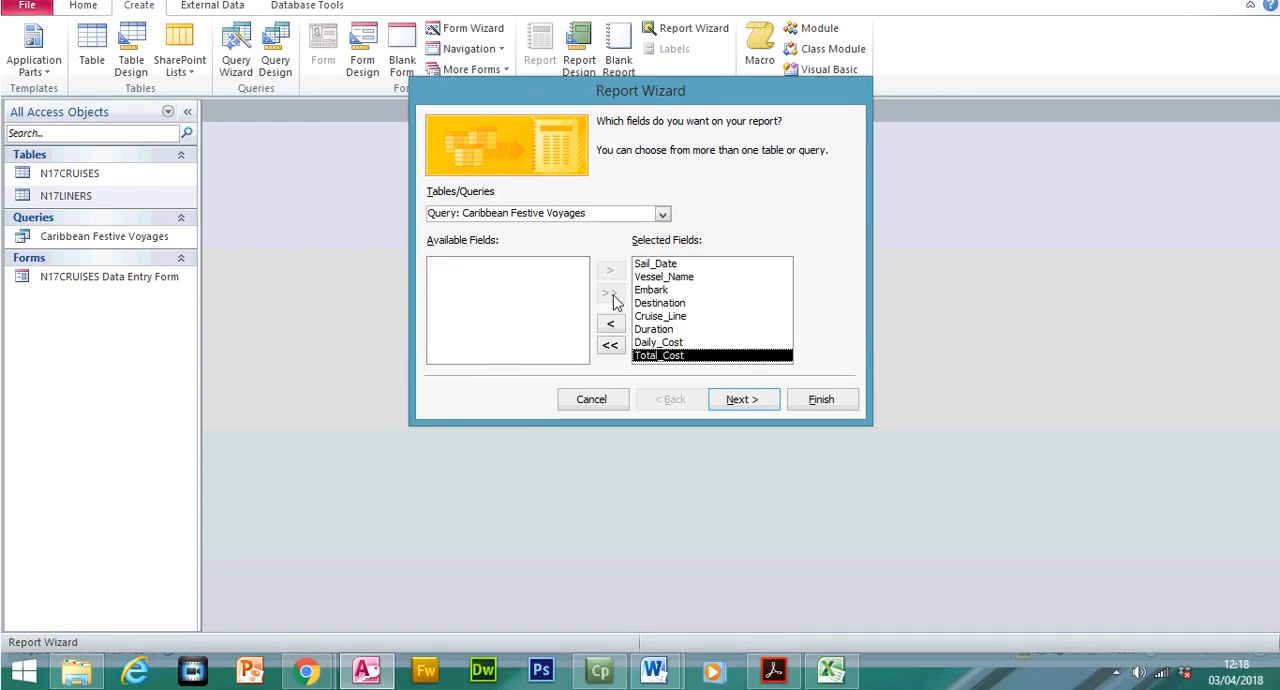
click(738, 403)
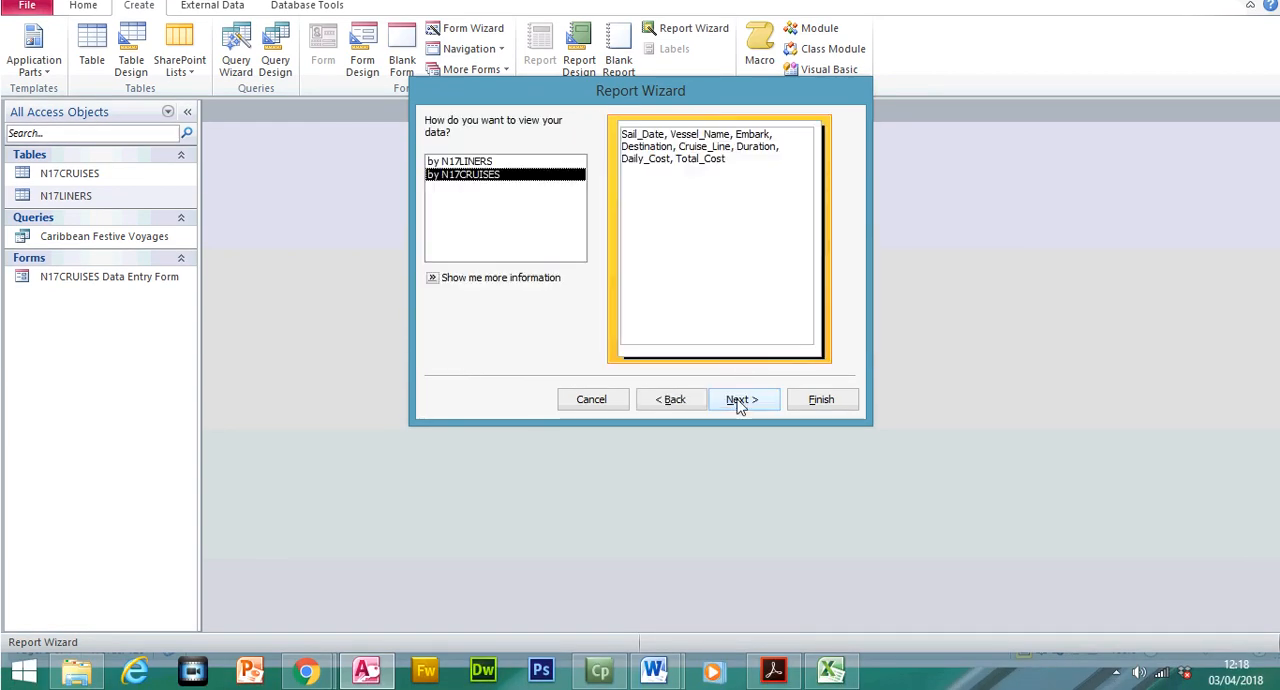
click(735, 396)
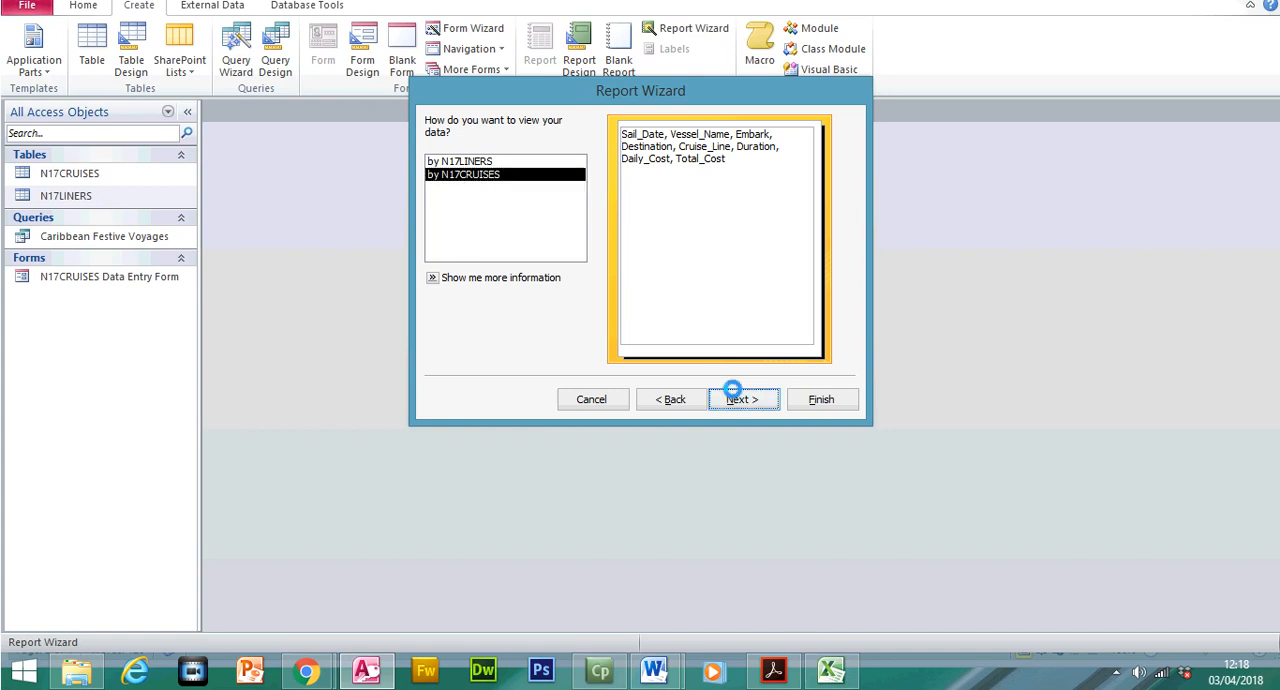
click(735, 398)
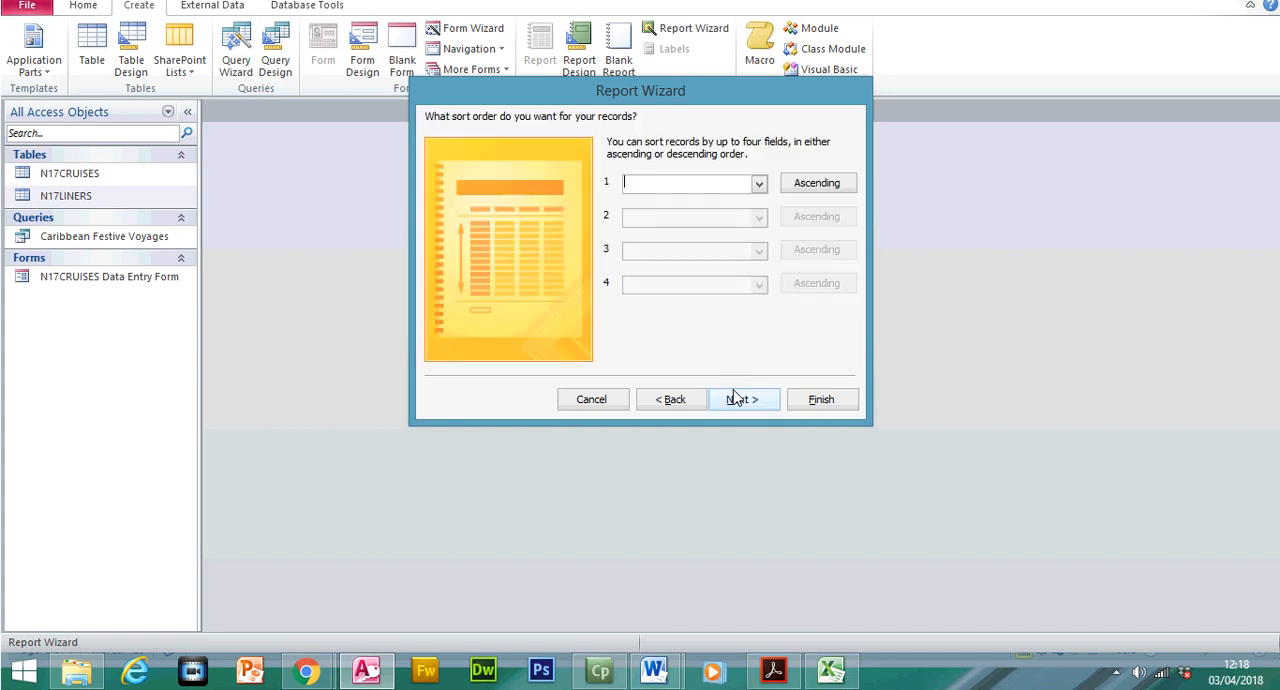
Switch to the exam paper in Adobe Acrobat Reader and check question 23's sort order requirements for Duration and Sail_Date
click(790, 671)
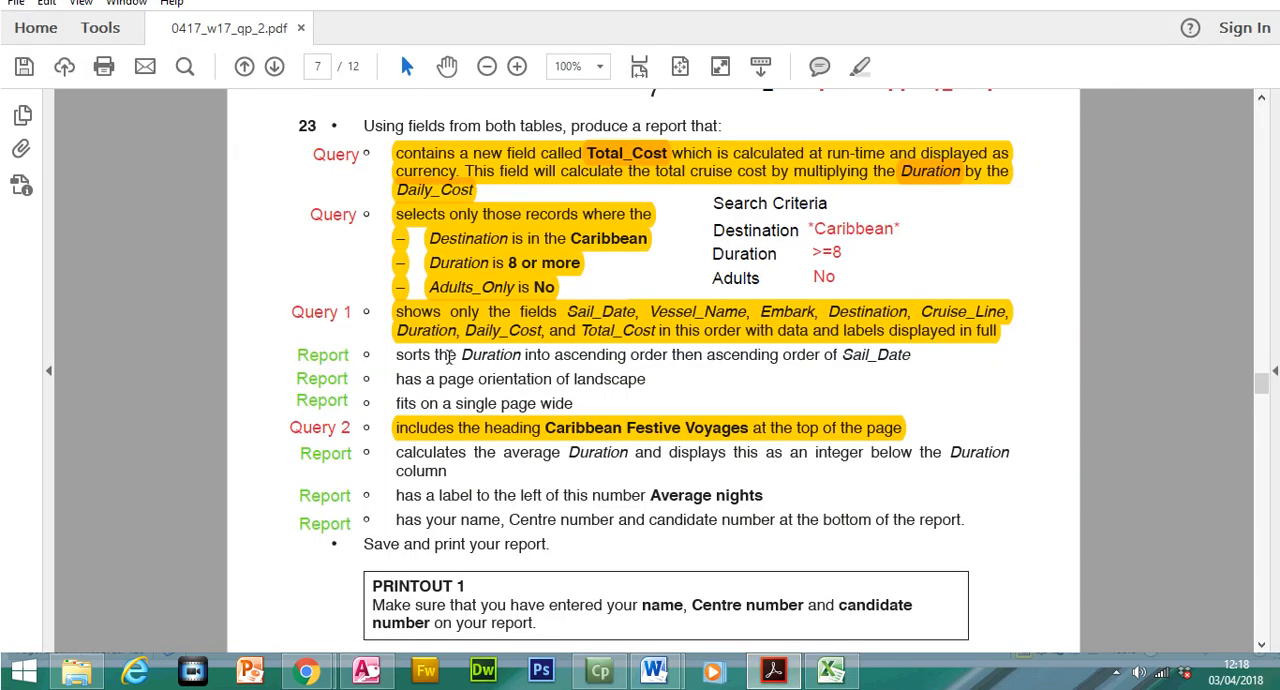
drag(461, 355, 612, 360)
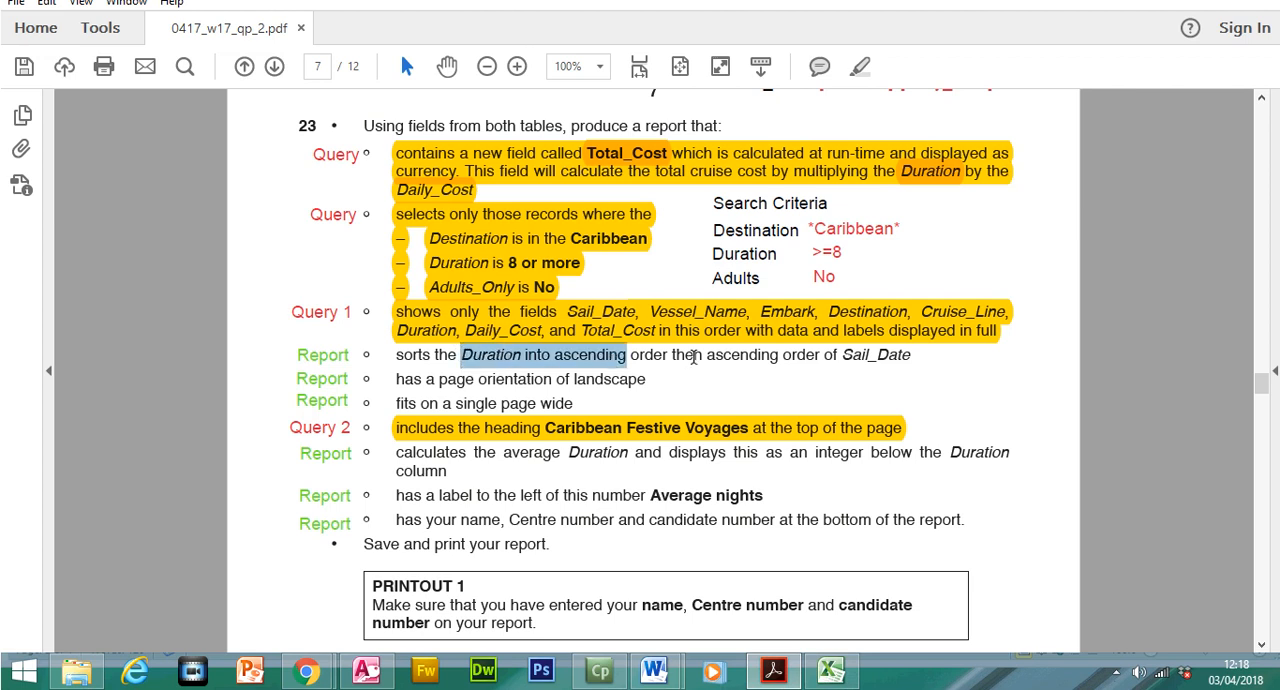
drag(706, 355, 878, 365)
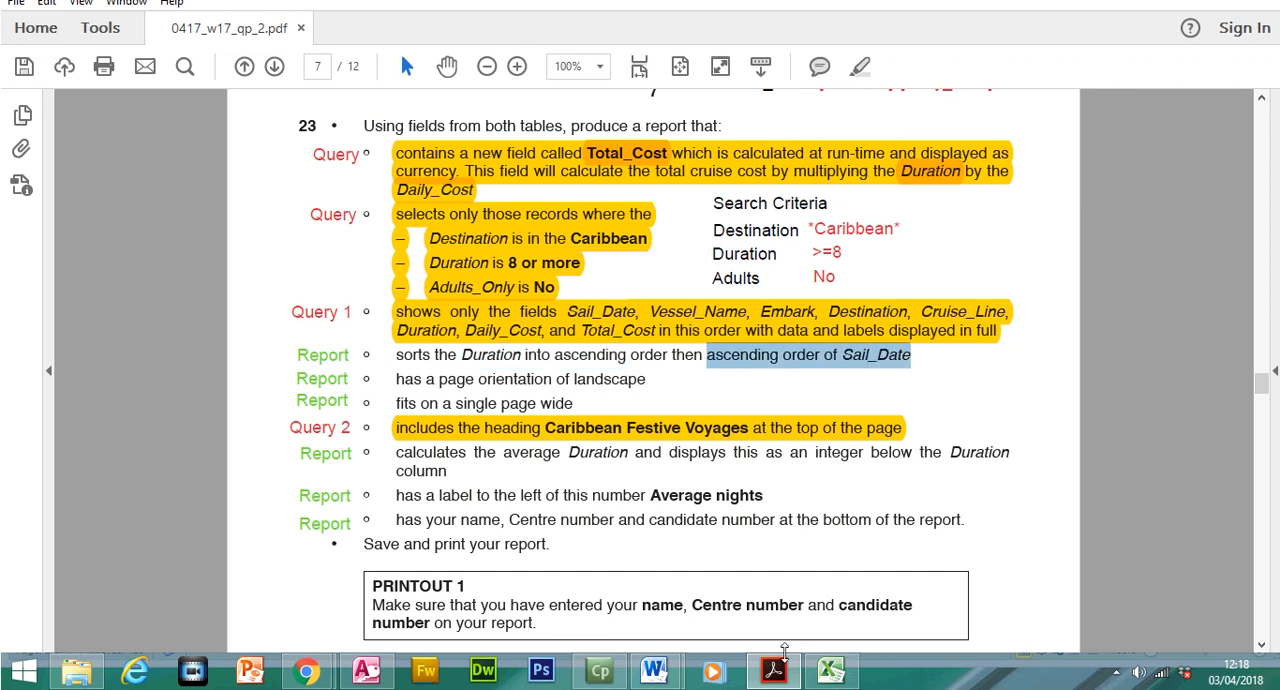
Switch back to the Report Wizard in Access and set Duration in ascending order as the first sort field
click(776, 668)
click(759, 213)
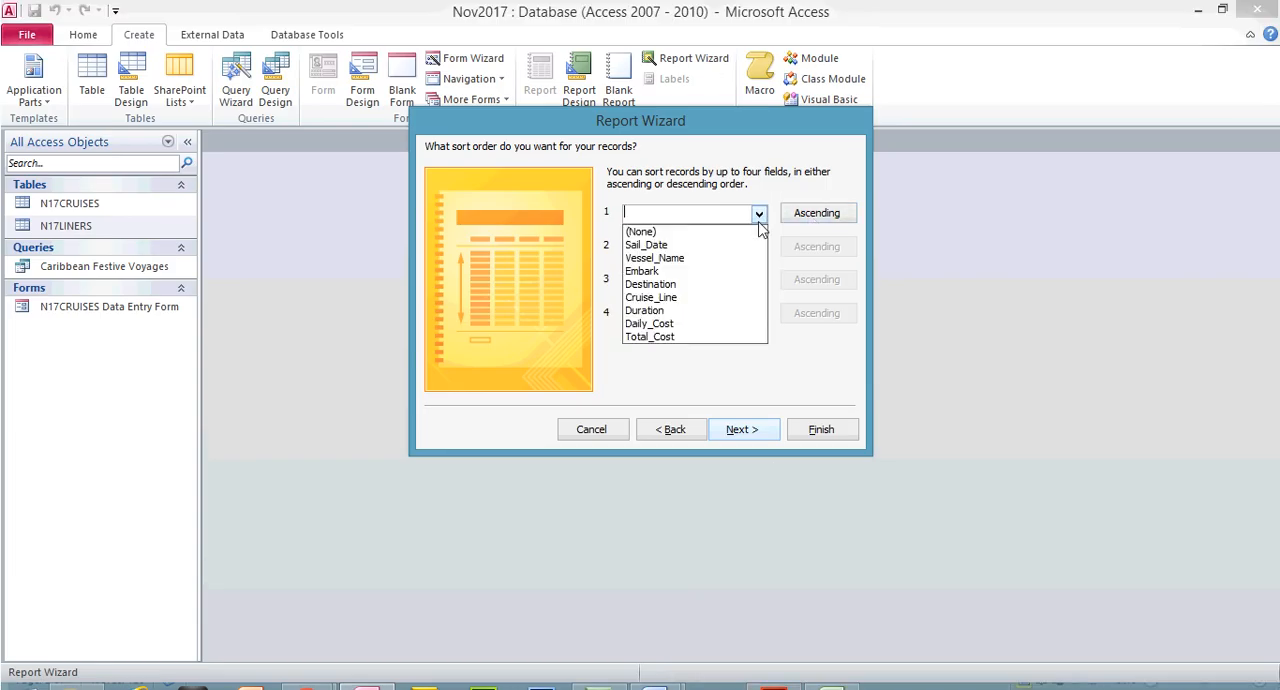
click(680, 314)
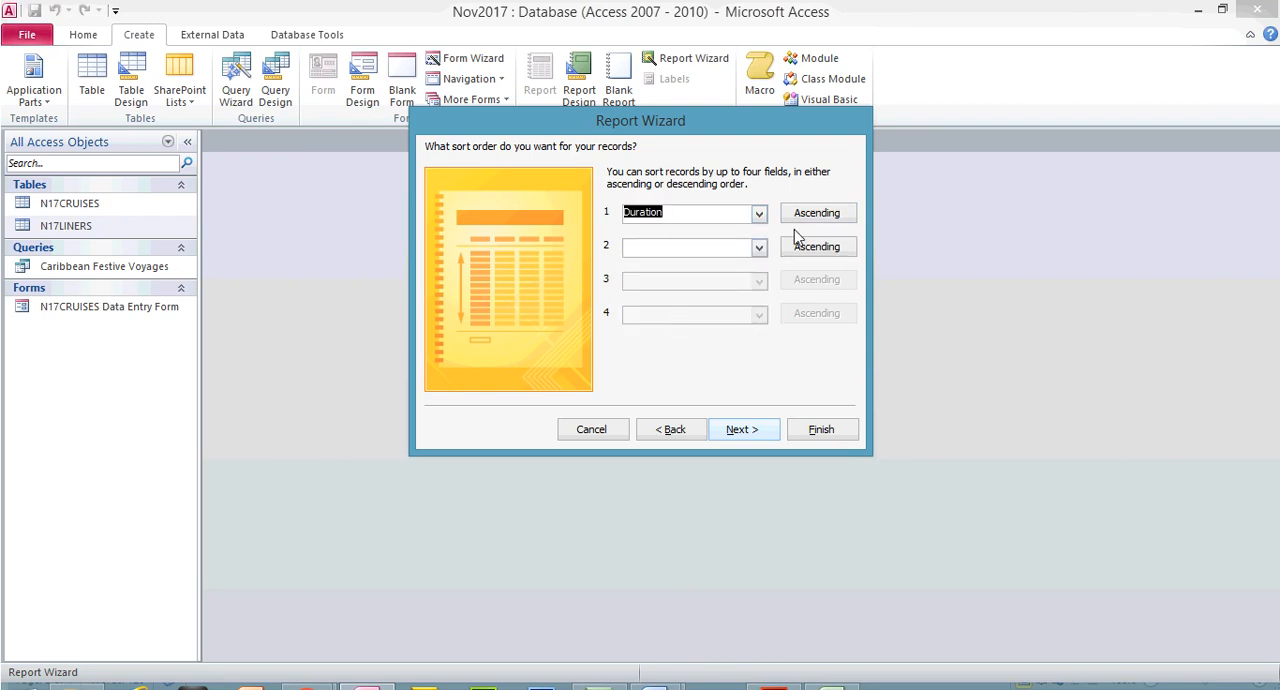
click(812, 215)
click(817, 215)
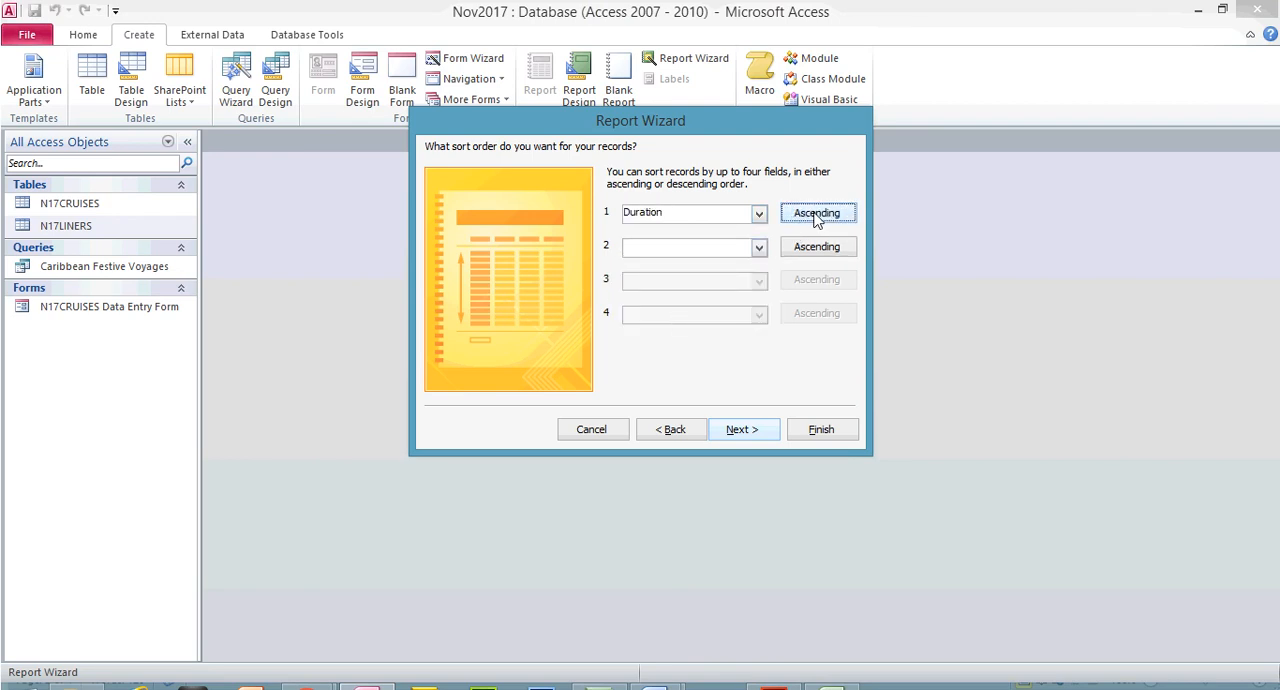
click(759, 247)
Switch to the exam paper and highlight the phrases "Duration into ascending" and "ascending order of Sail_Date" in question 23
click(773, 670)
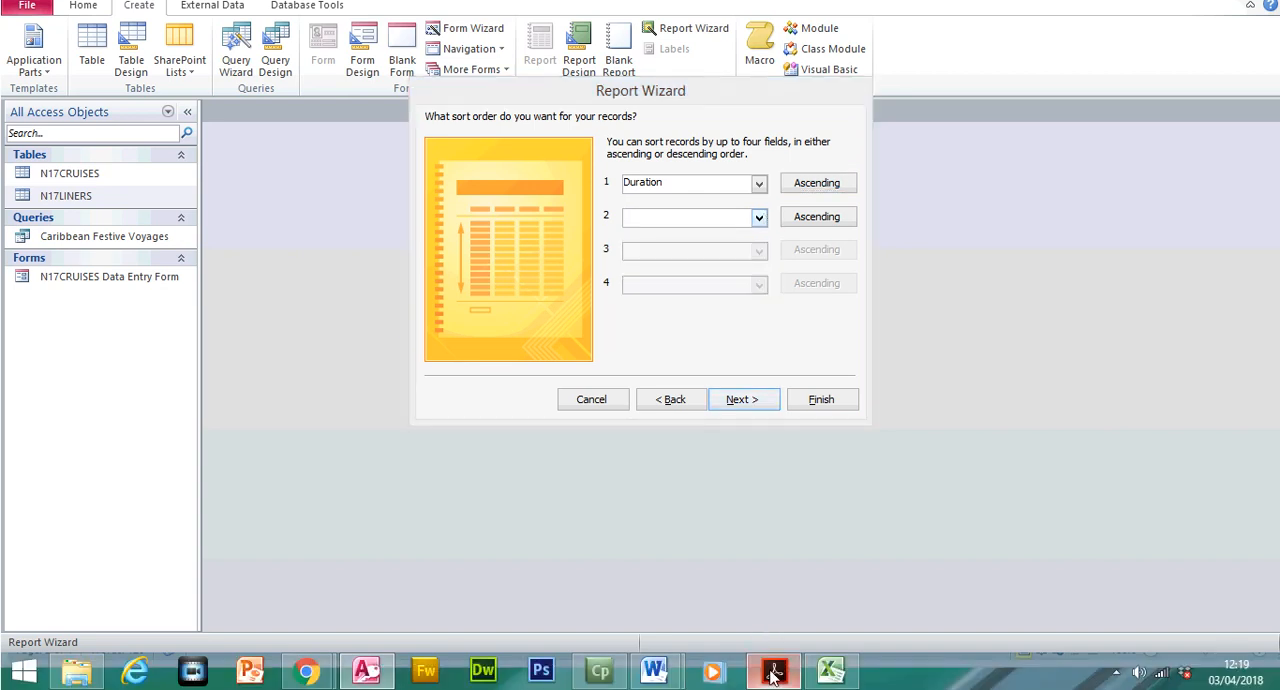
drag(461, 357, 626, 357)
click(850, 72)
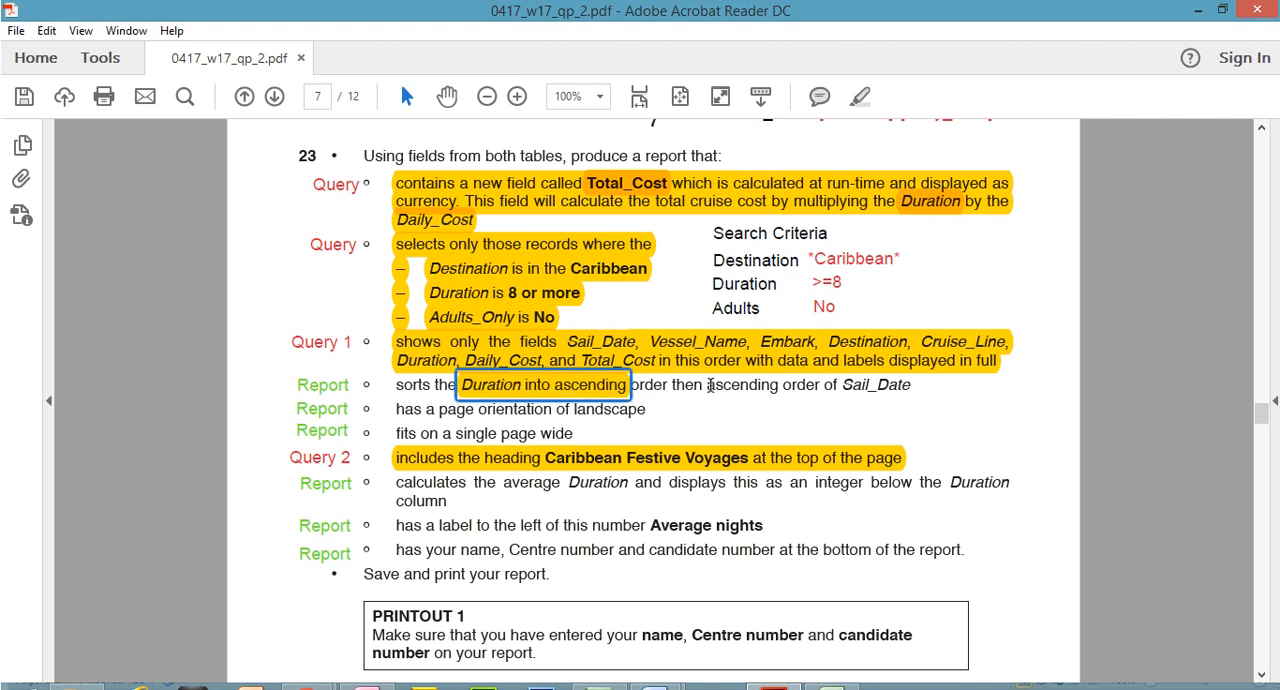
drag(708, 385, 911, 385)
click(860, 96)
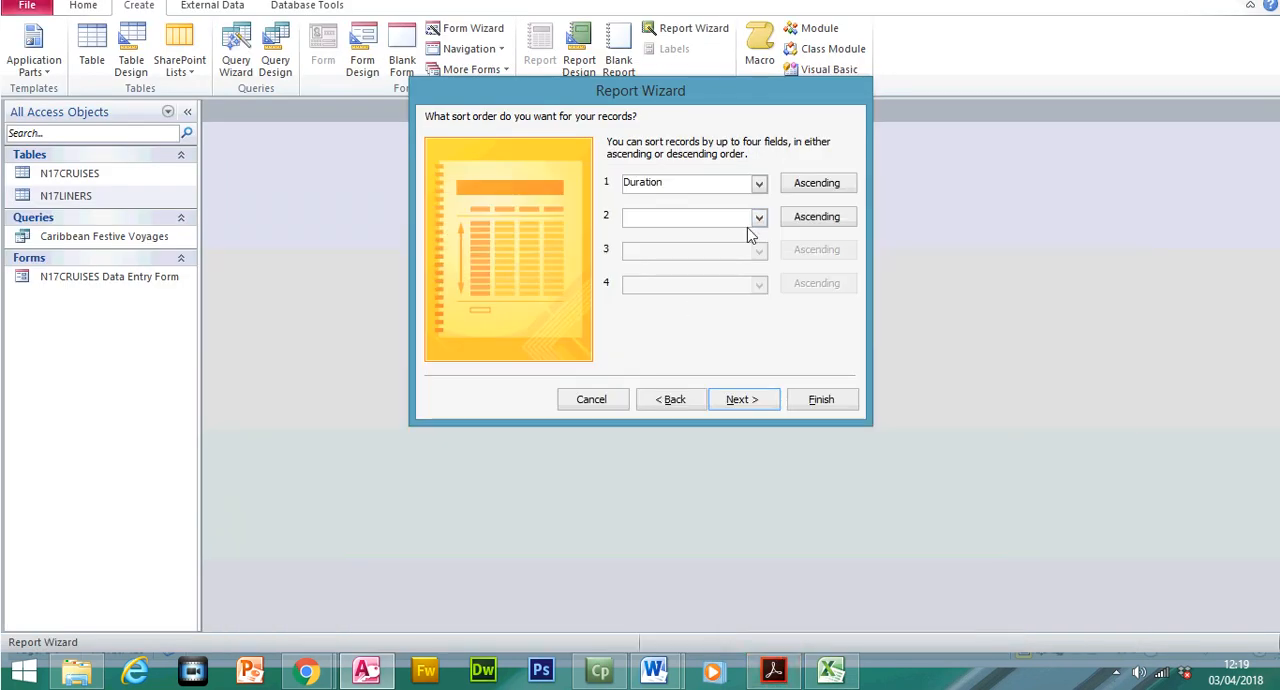
In the Access Report Wizard, set Sail_Date in ascending order as the second sort field and continue to the layout options
click(758, 217)
click(715, 247)
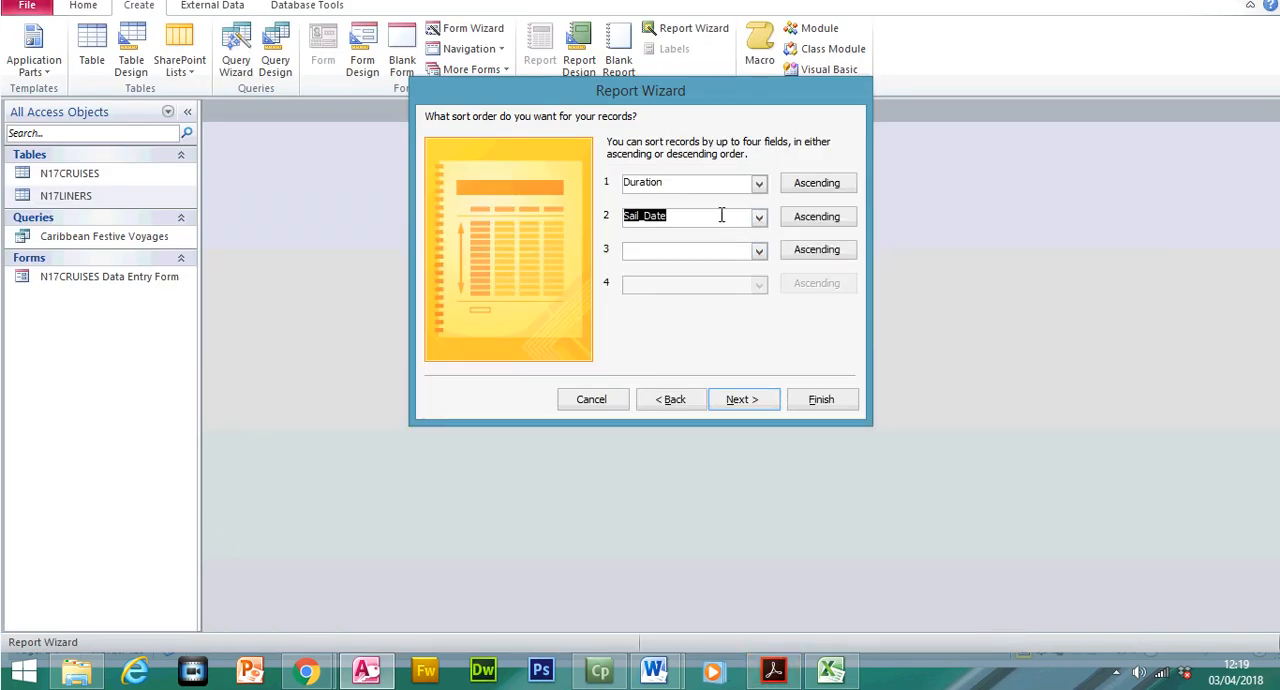
click(773, 670)
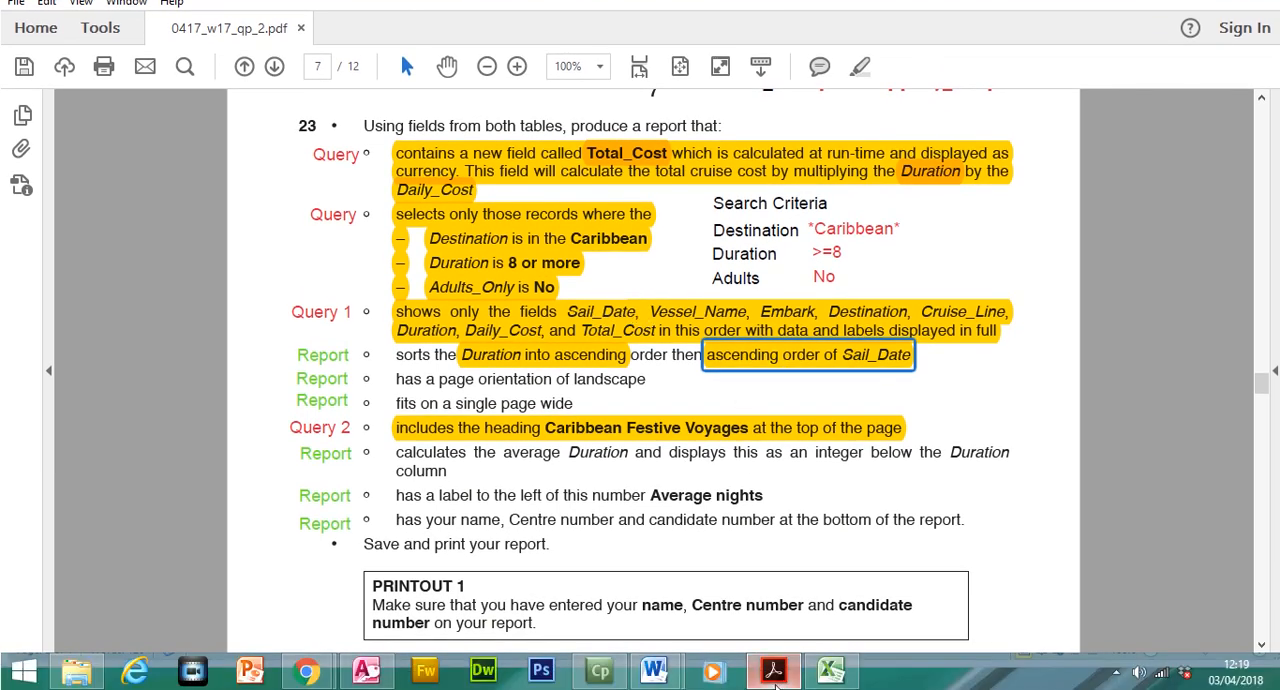
click(773, 670)
click(757, 400)
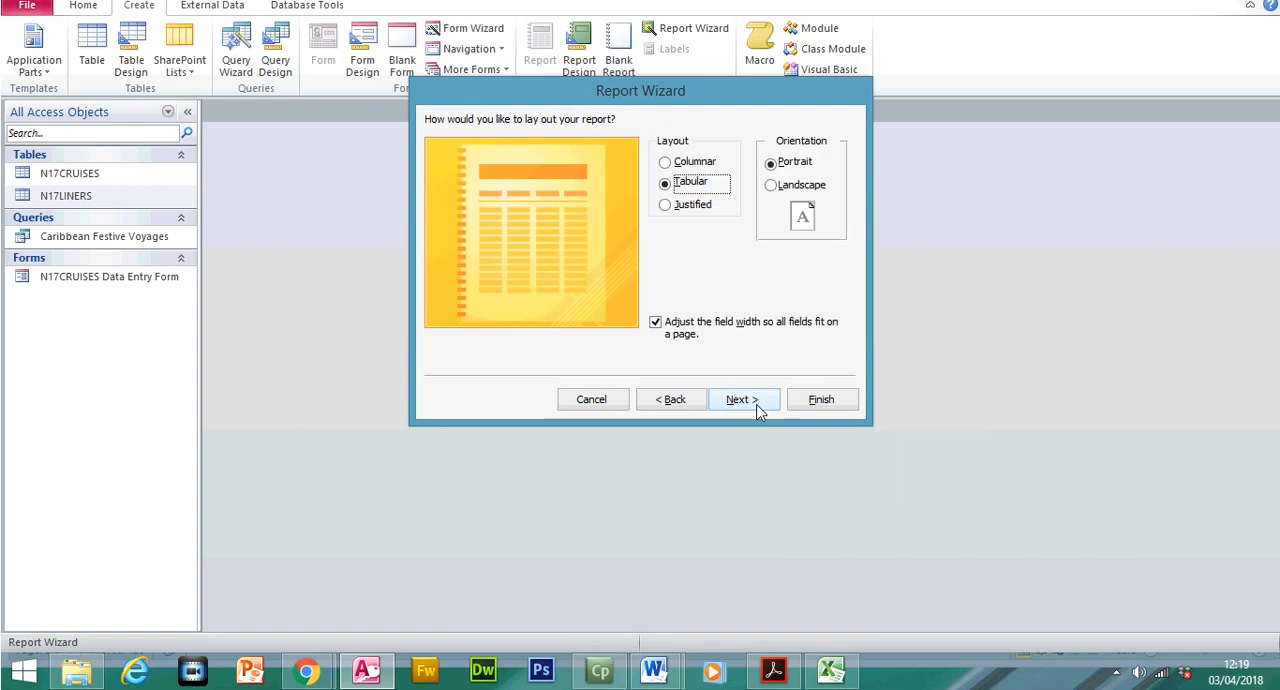
Switch to the exam paper and highlight question 23's requirement "has a page orientation of landscape"
click(773, 670)
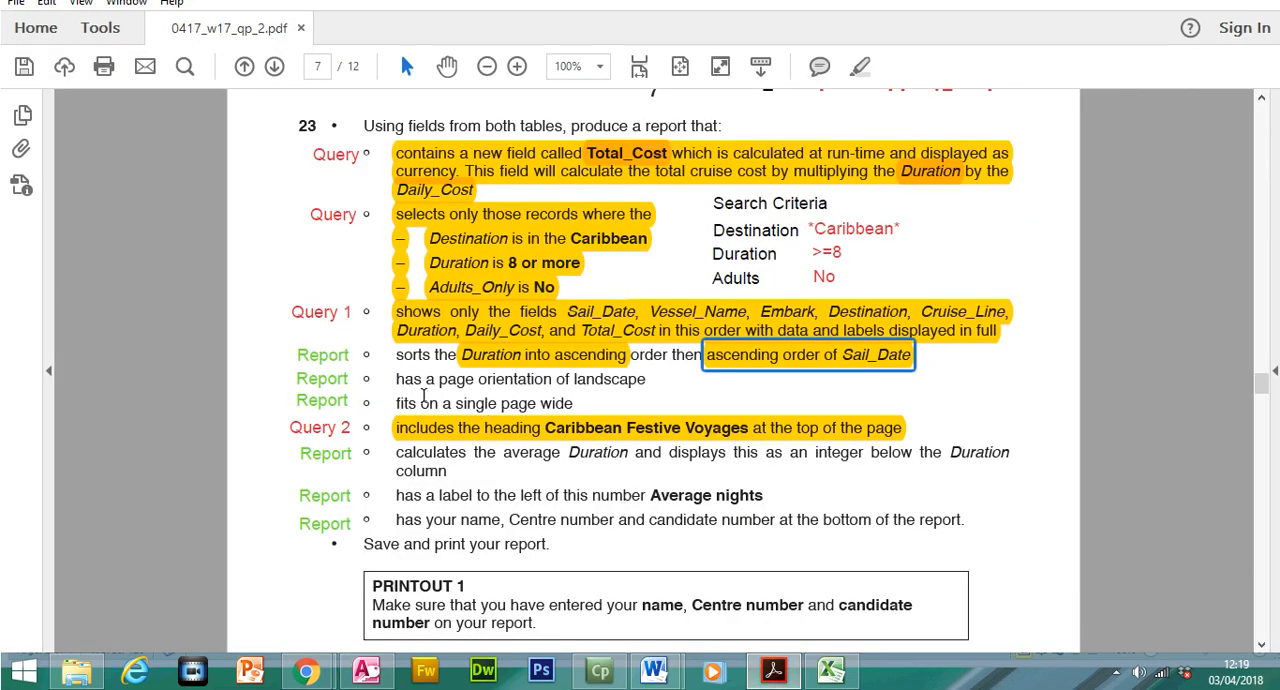
drag(391, 378, 640, 382)
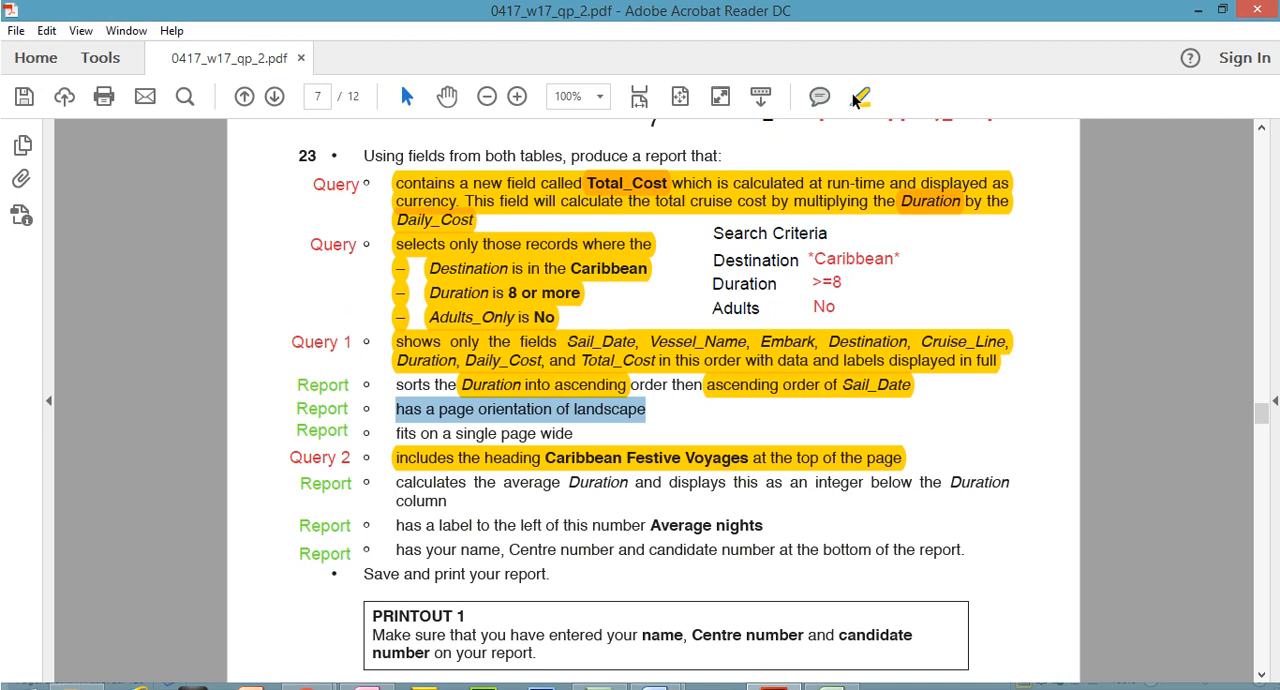
click(858, 97)
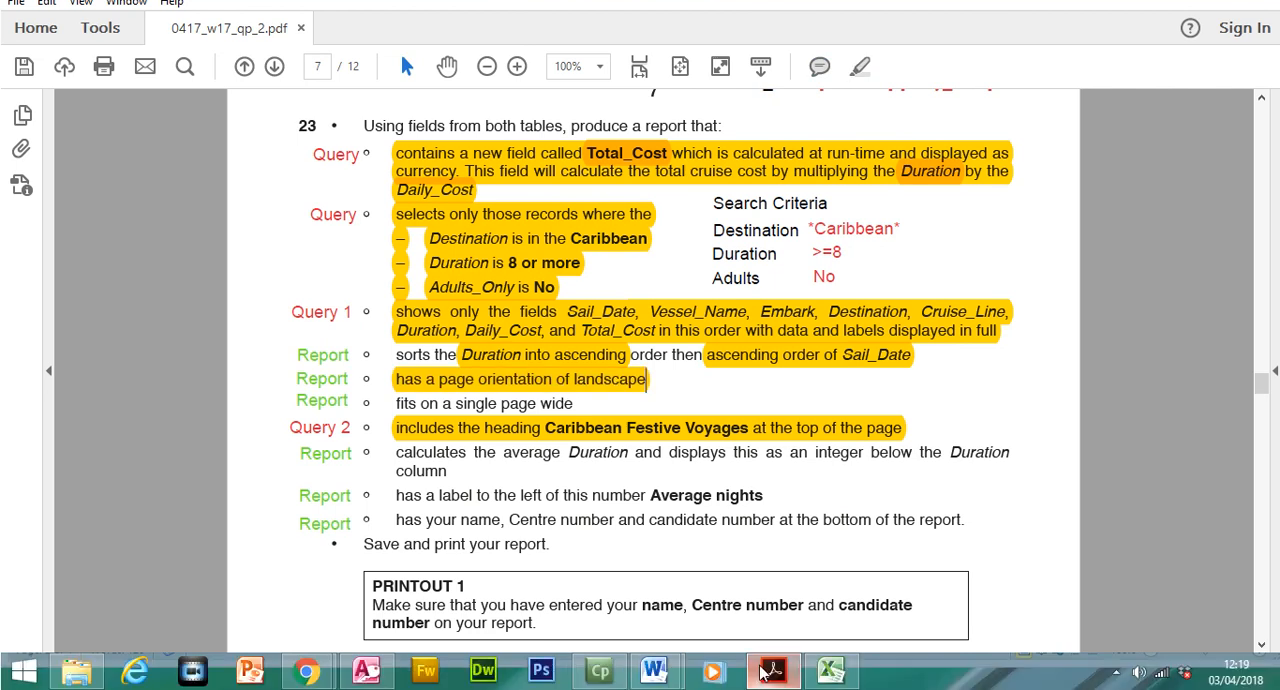
Switch back to Access, set the tabular report's orientation to Landscape and continue to the report title
key(alt+Tab)
click(790, 216)
click(758, 431)
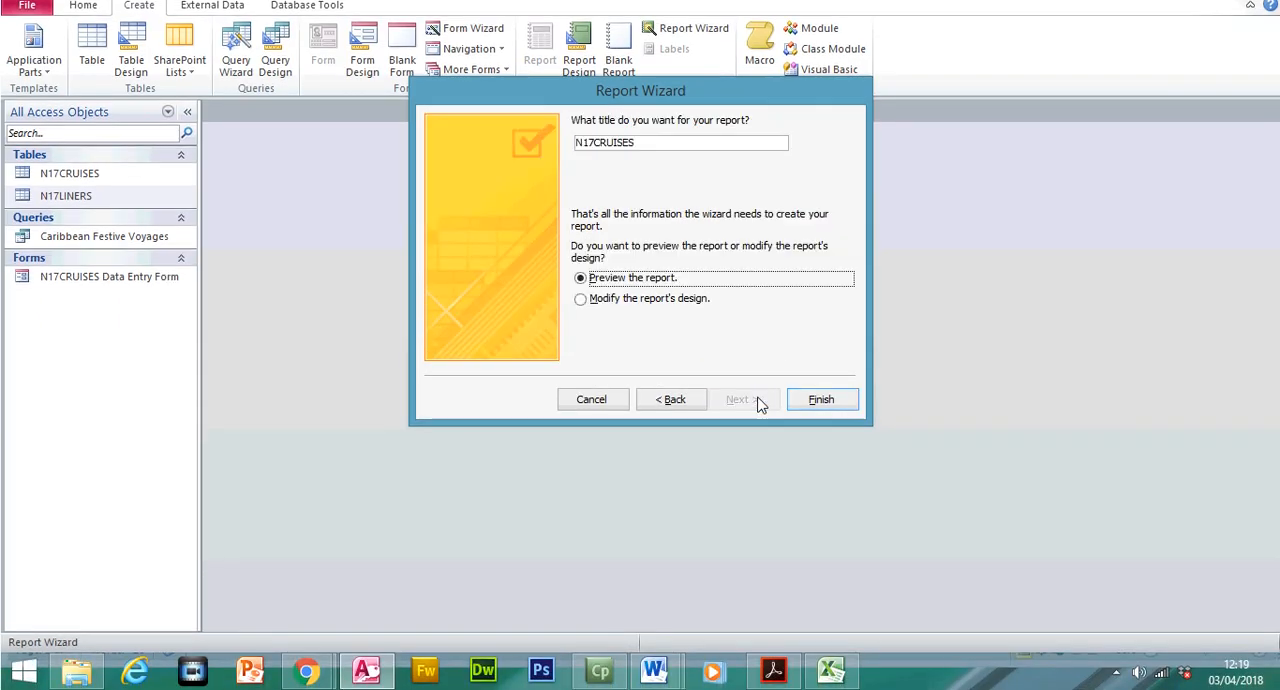
Remove the heading requirement's highlight in the exam paper and copy its text "Caribbean Festive Voyages" into the Access report title
drag(668, 145, 545, 145)
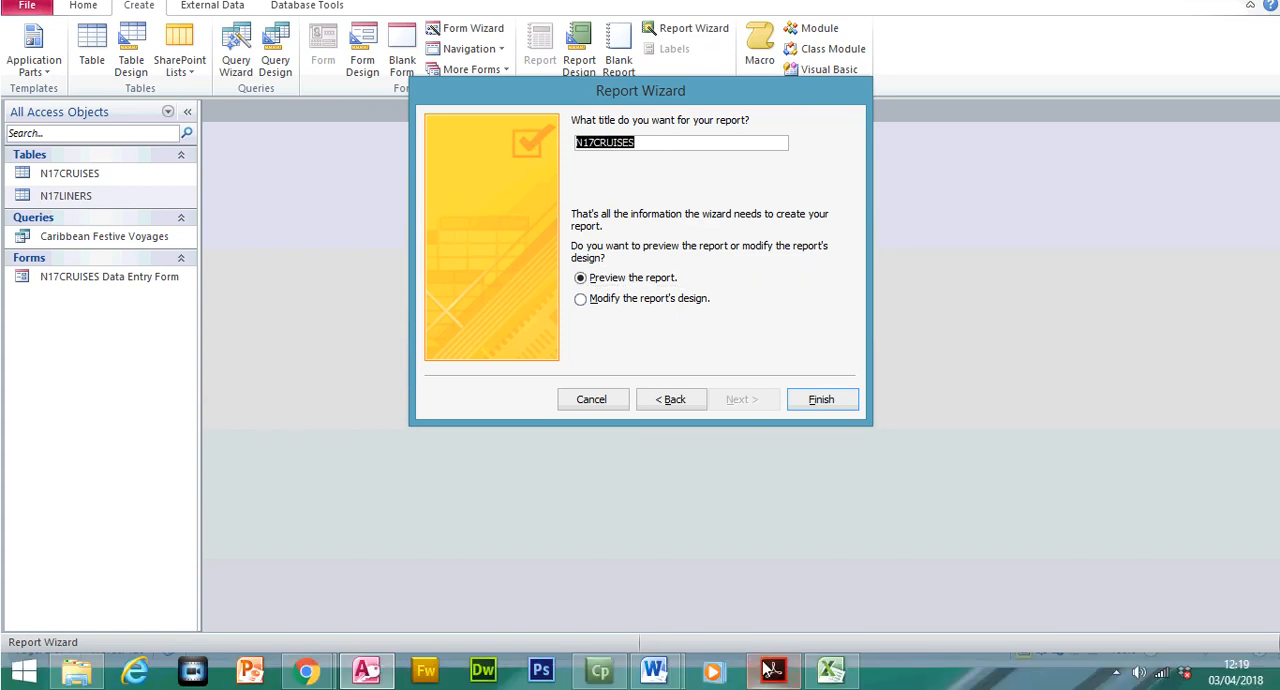
click(770, 669)
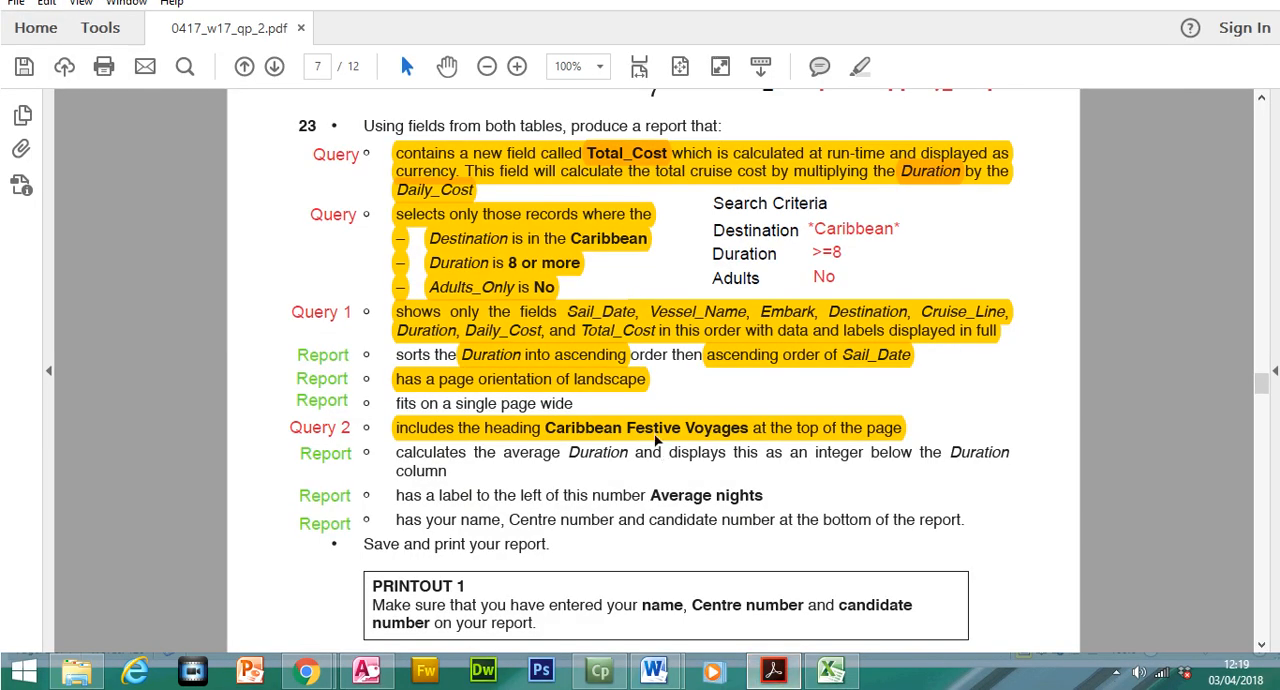
right_click(656, 438)
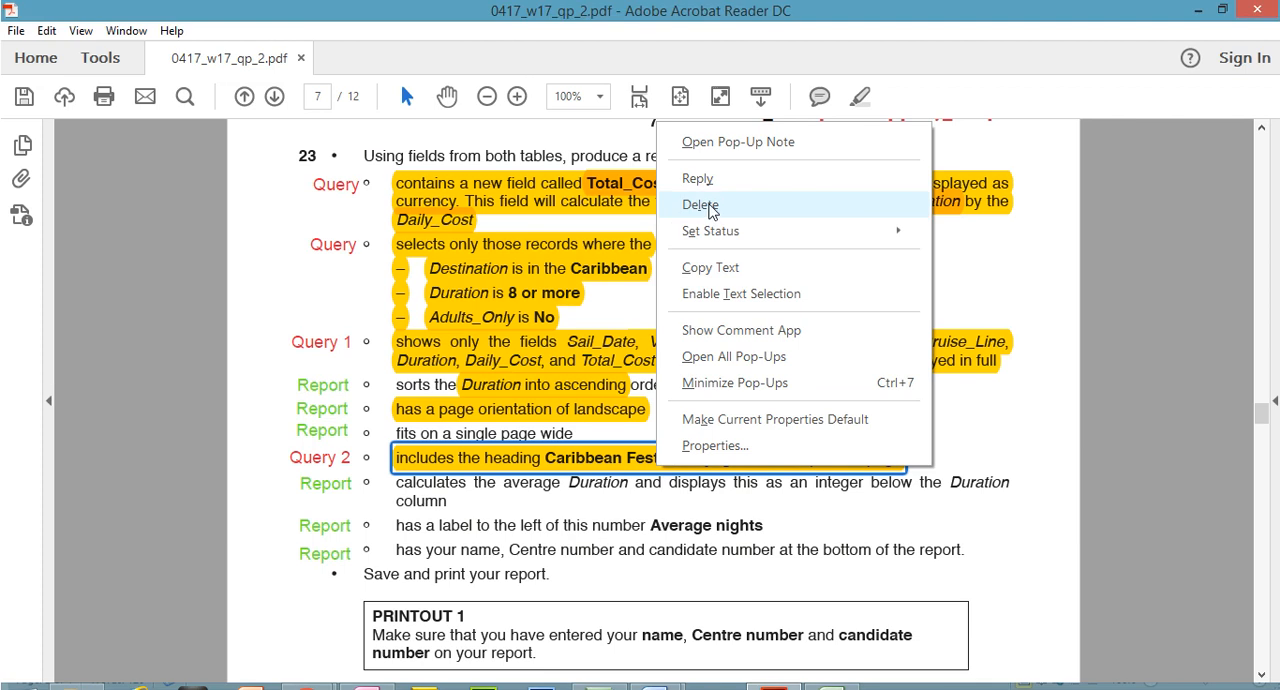
click(700, 174)
drag(544, 428, 748, 430)
right_click(704, 418)
click(746, 441)
click(770, 676)
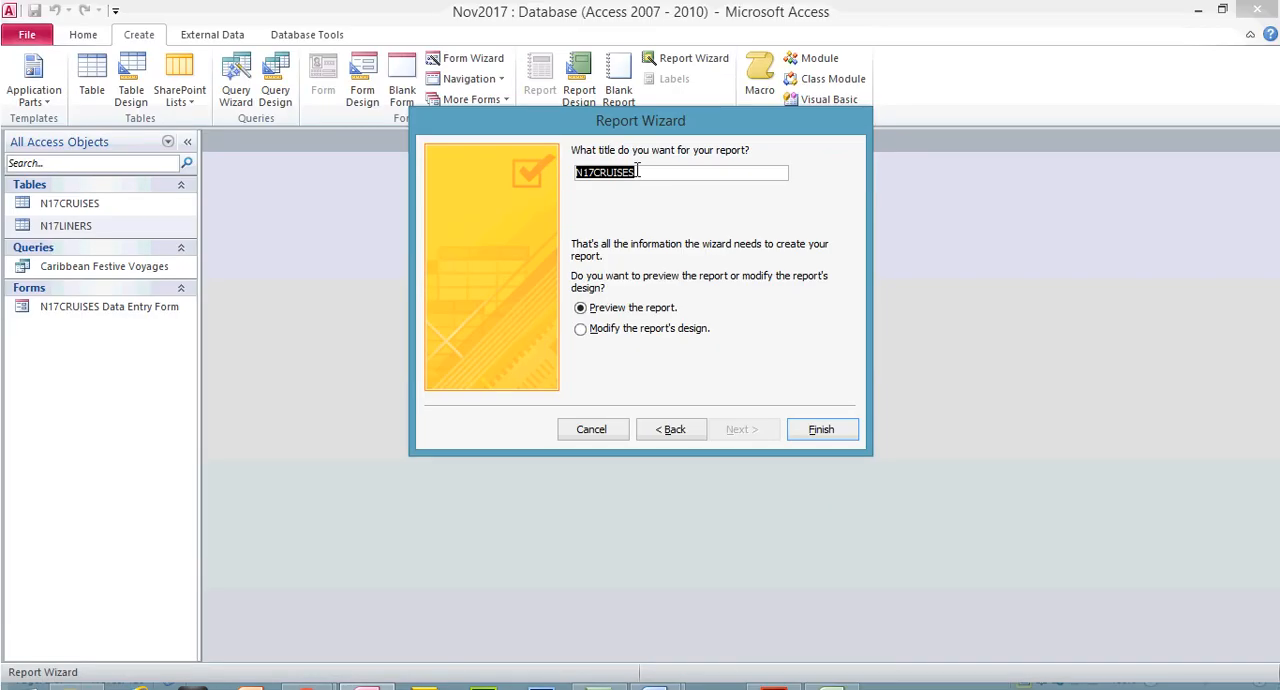
key(ctrl+v)
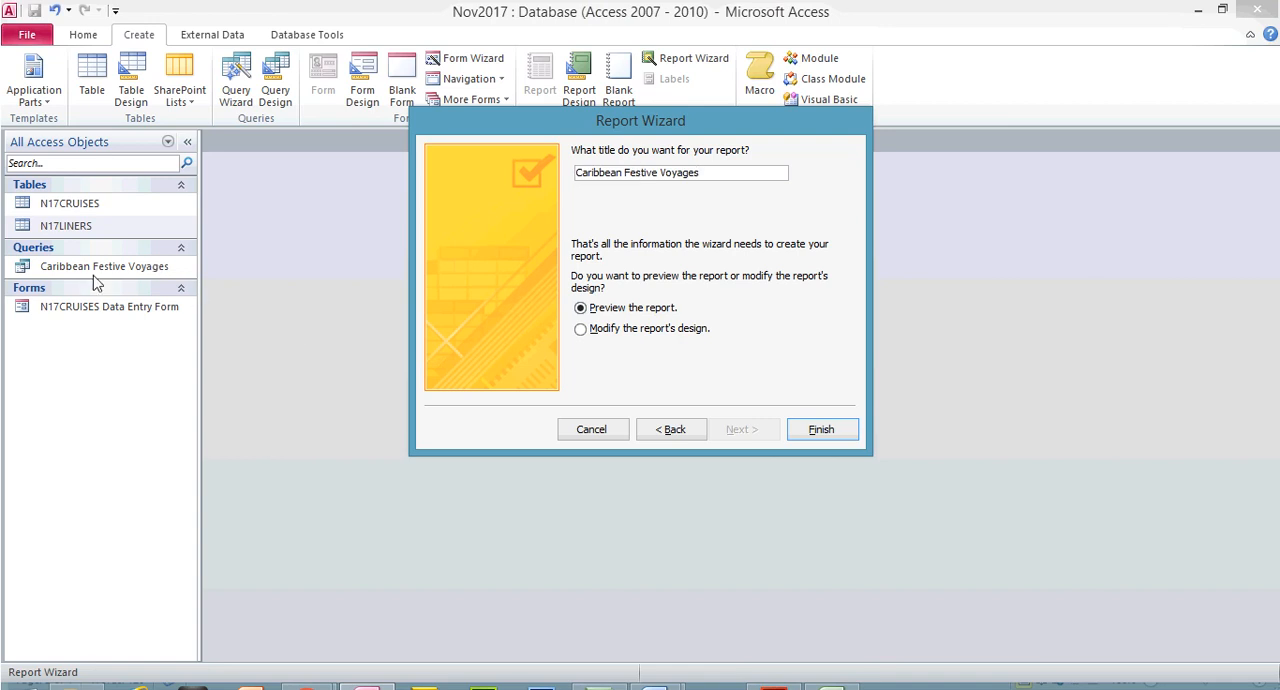
Switch to the exam paper and highlight the requirement "includes the heading Caribbean Festive Voyages at the top of the page" again
click(783, 674)
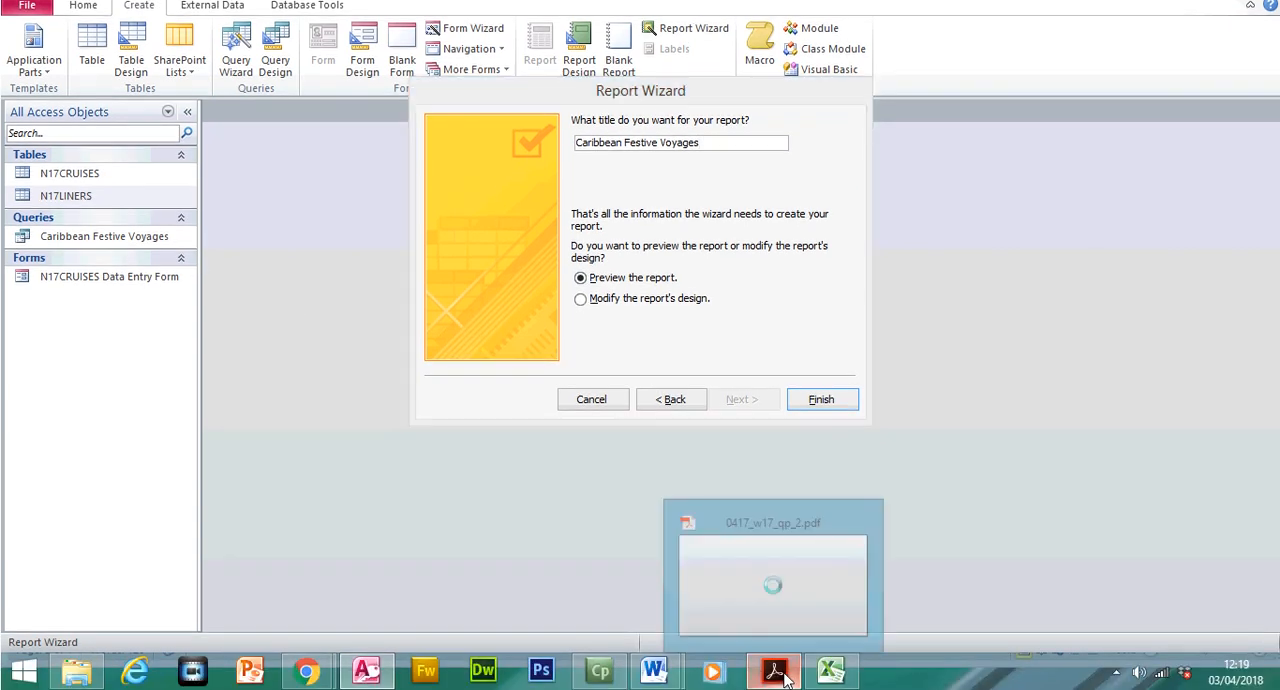
drag(394, 428, 901, 427)
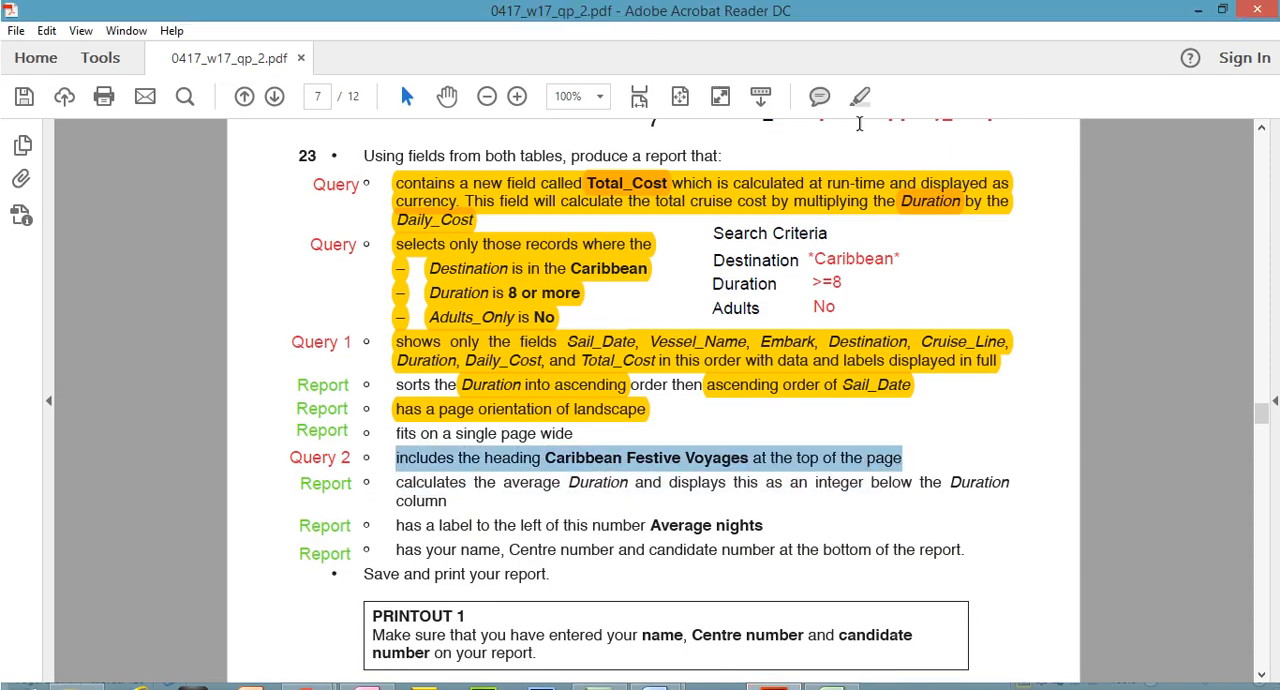
click(860, 66)
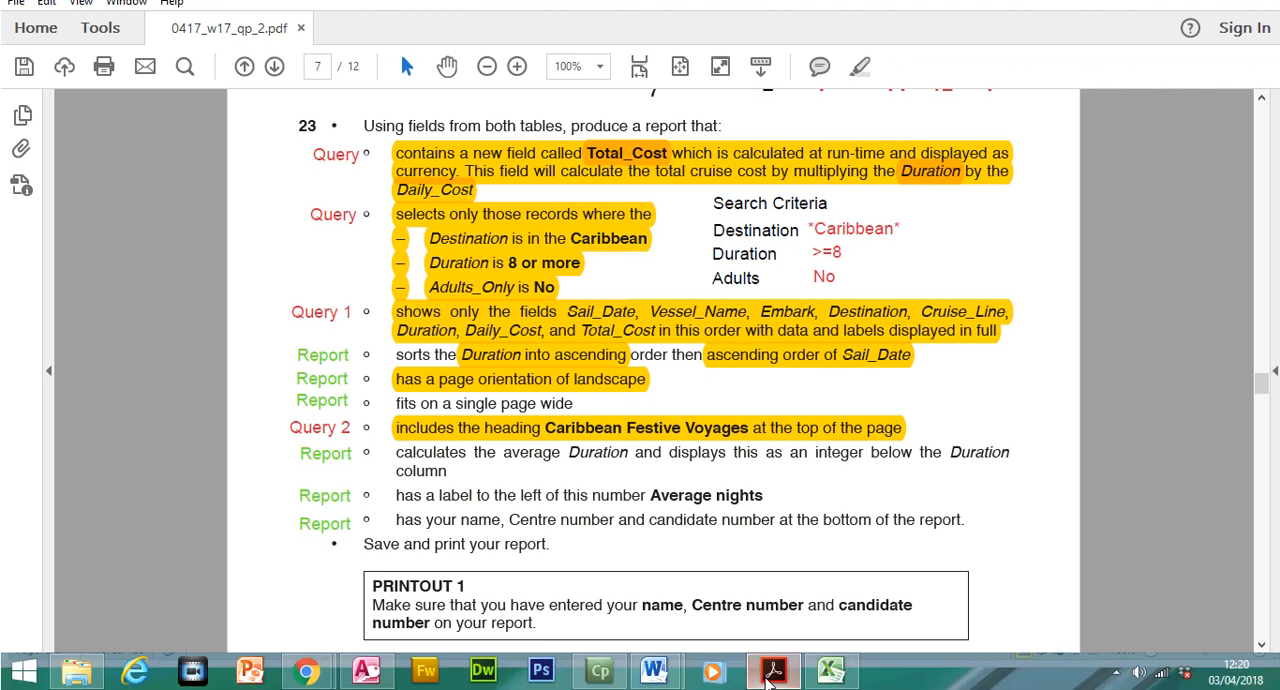
Switch back to Access and finish the Report Wizard, opening the Caribbean Festive Voyages report in preview
click(777, 675)
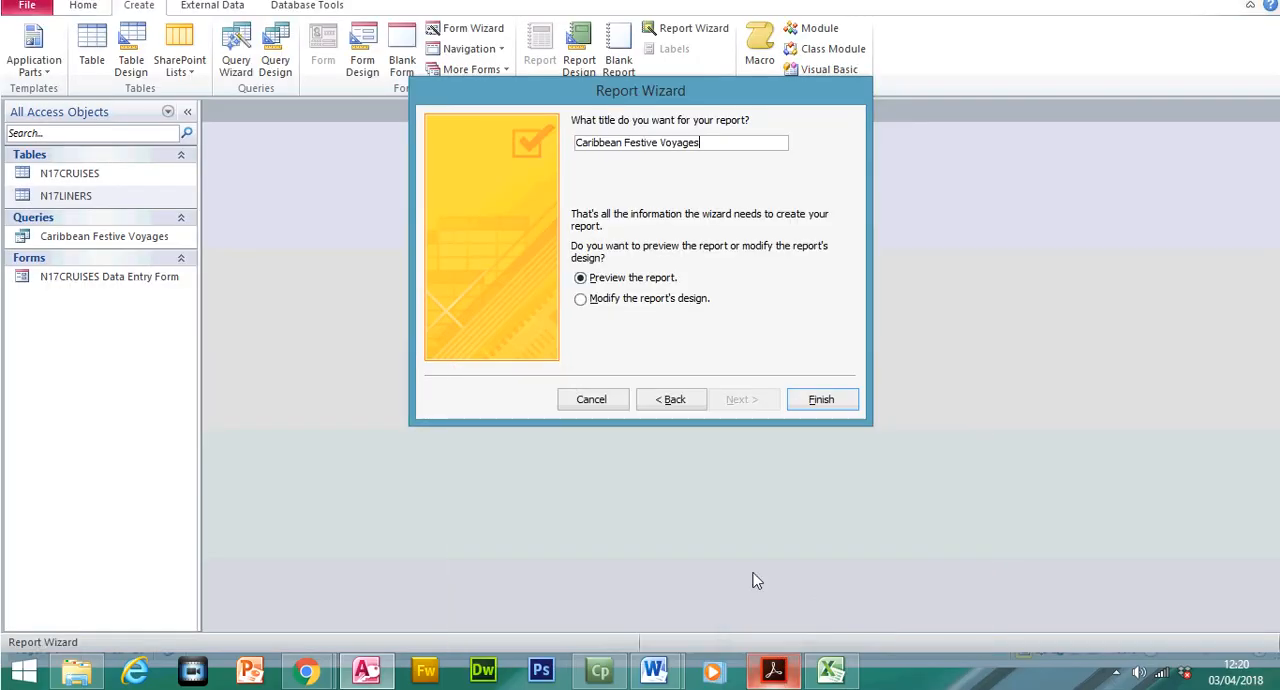
click(817, 400)
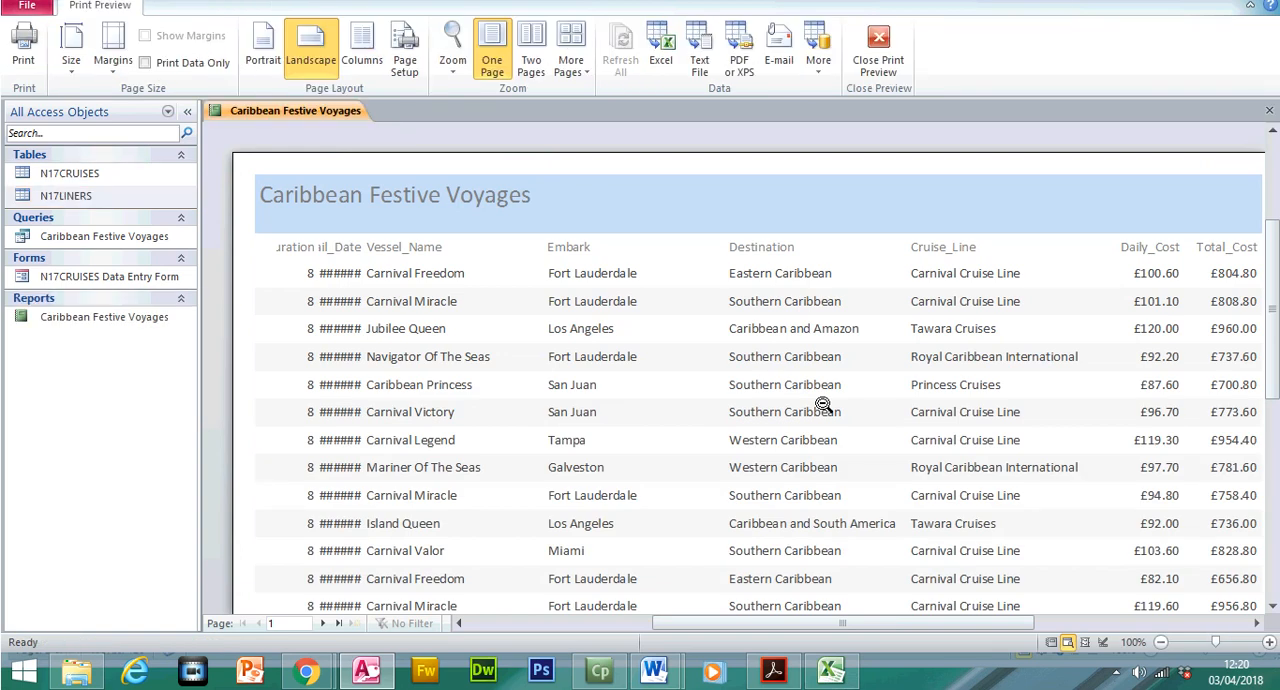
Zoom the report preview out to 90% and switch to the exam paper to review the required field order
click(1160, 642)
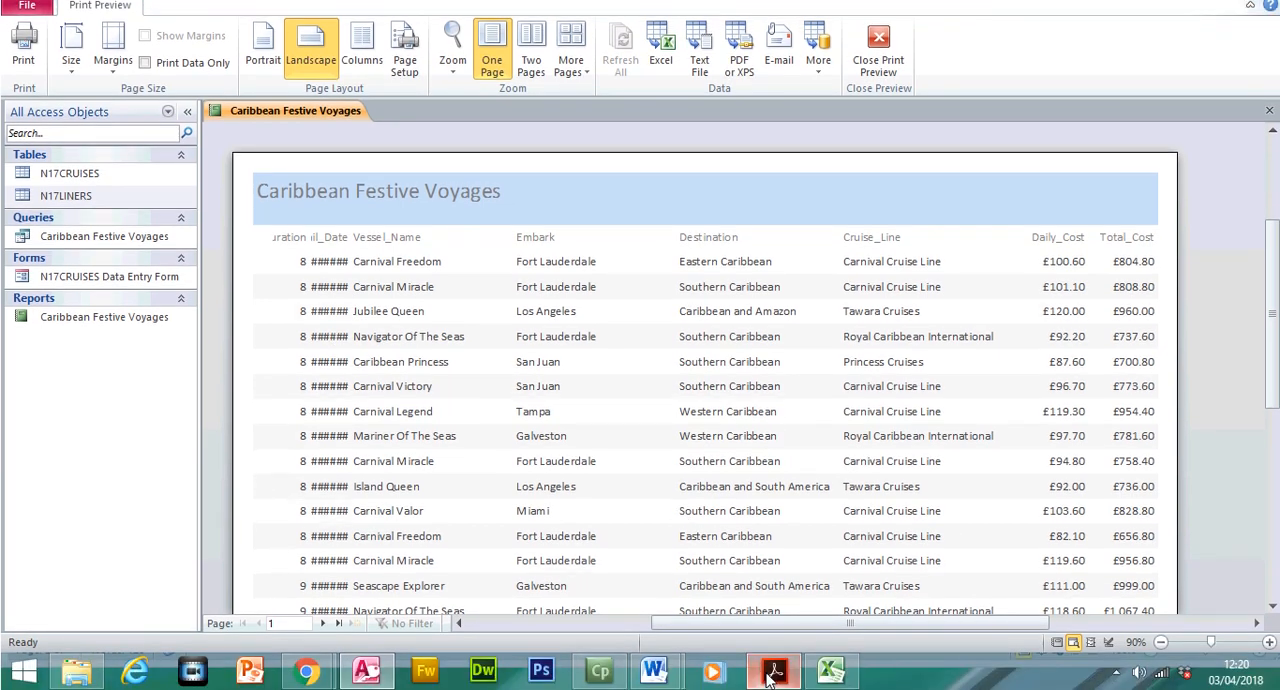
click(772, 672)
click(517, 331)
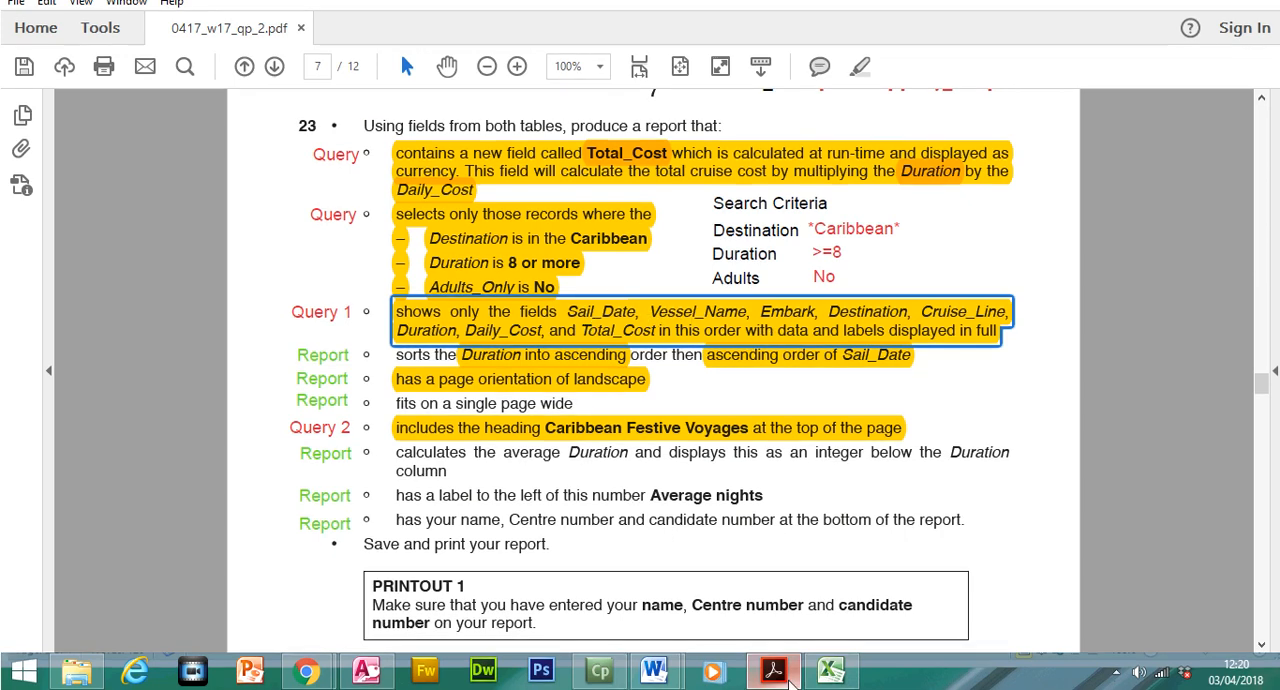
Switch back to Access, close the print preview and open the Caribbean Festive Voyages report in Layout View
click(367, 672)
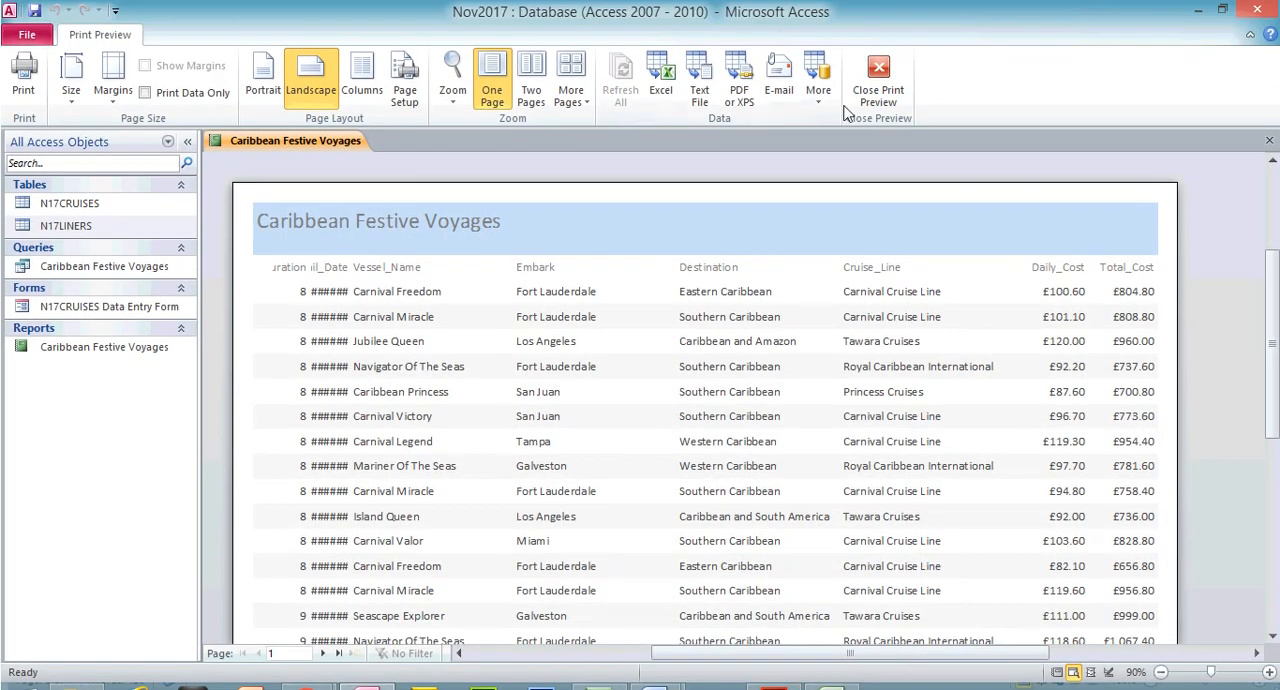
click(871, 94)
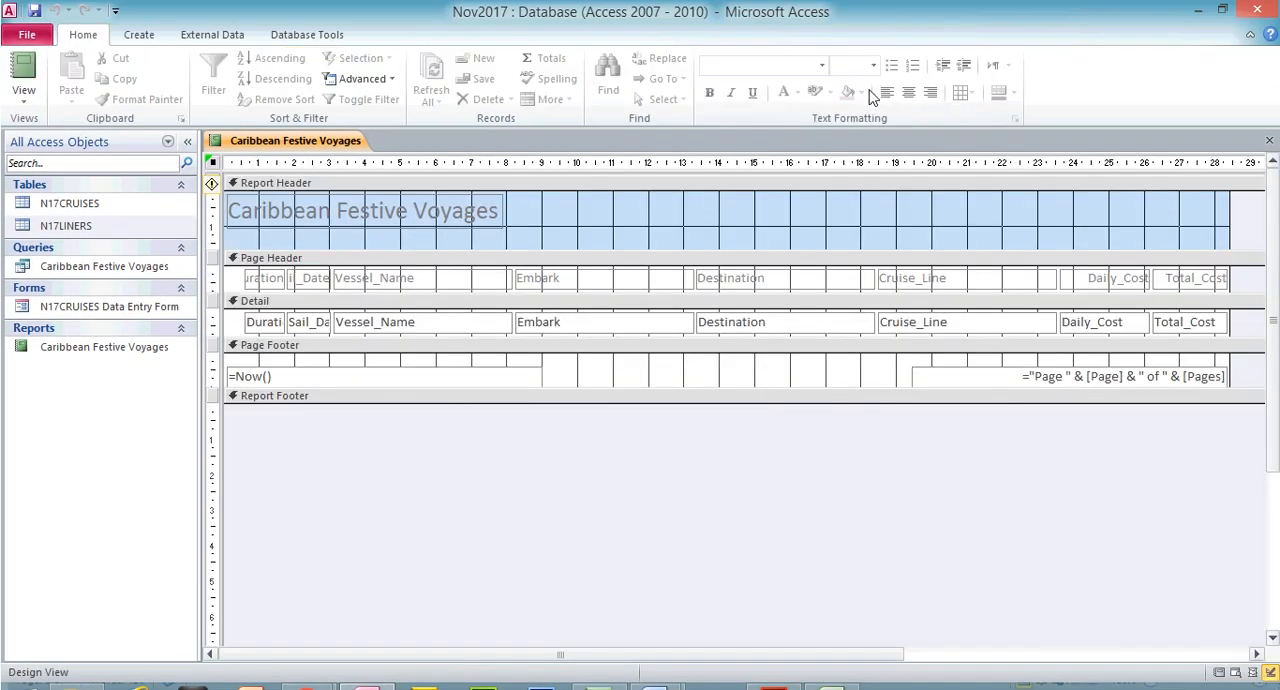
click(24, 95)
click(70, 248)
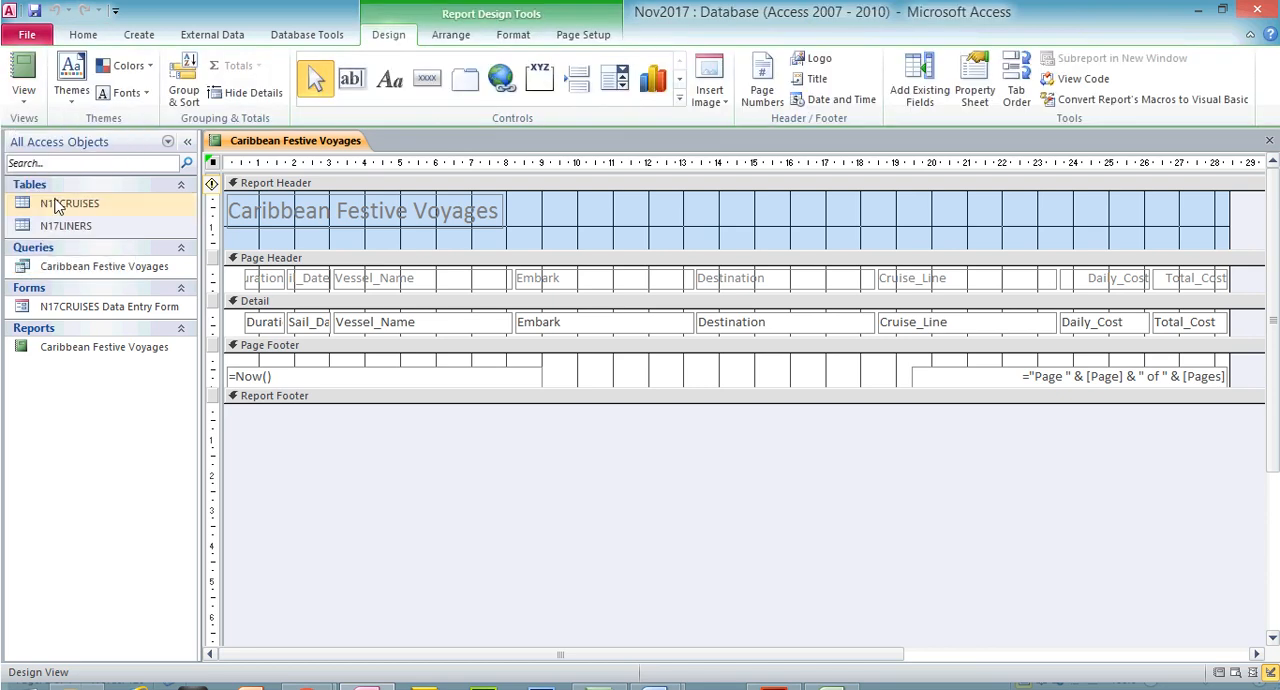
click(26, 99)
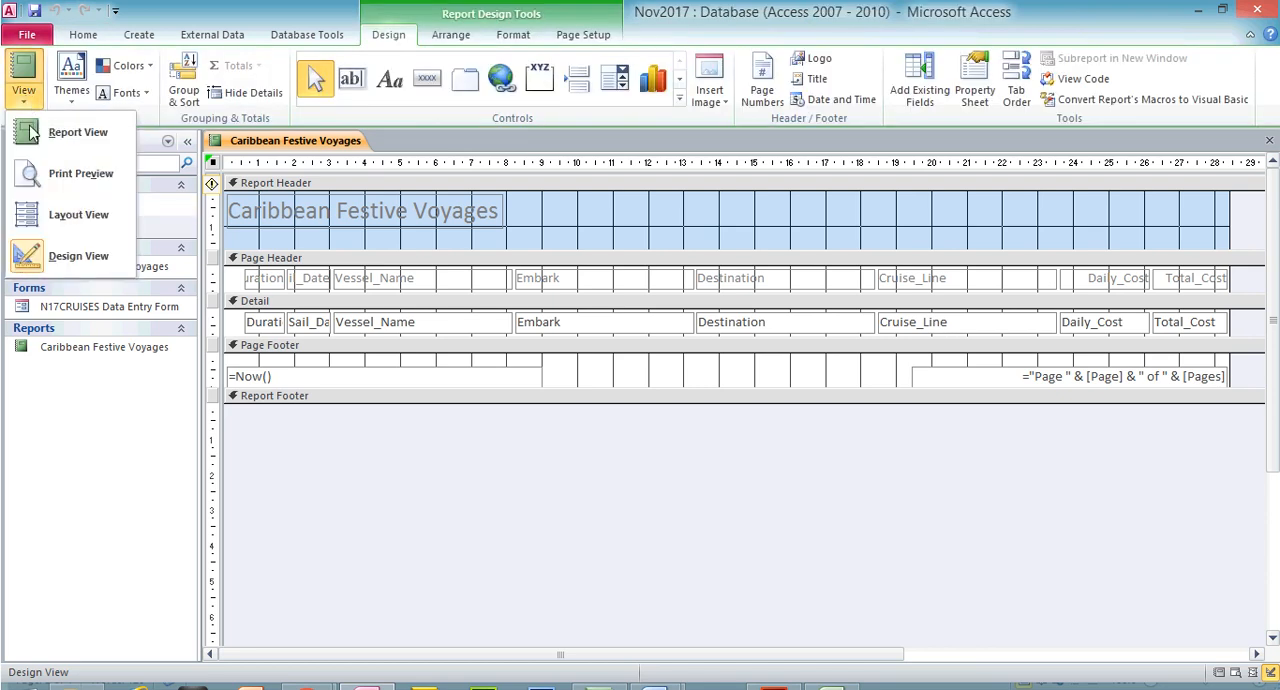
click(62, 212)
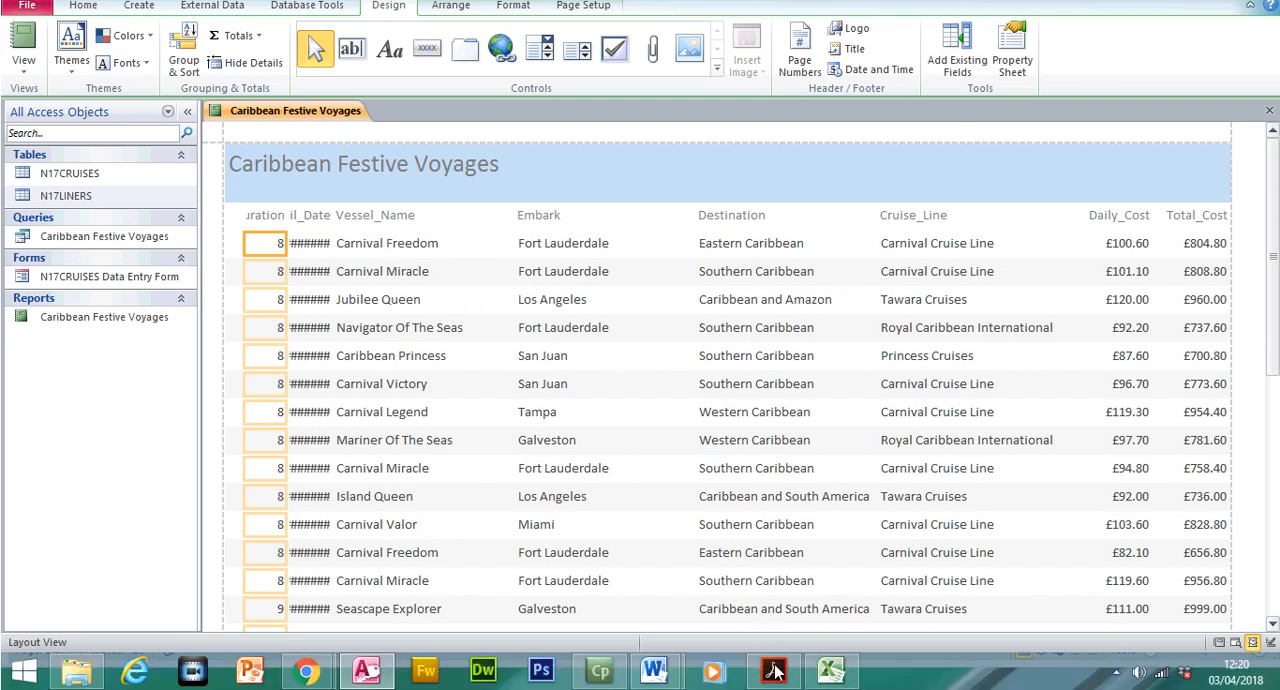
Check the field order in the exam paper, then shift the report's Duration column out of first place to the Vessel_Name column's far end
click(775, 670)
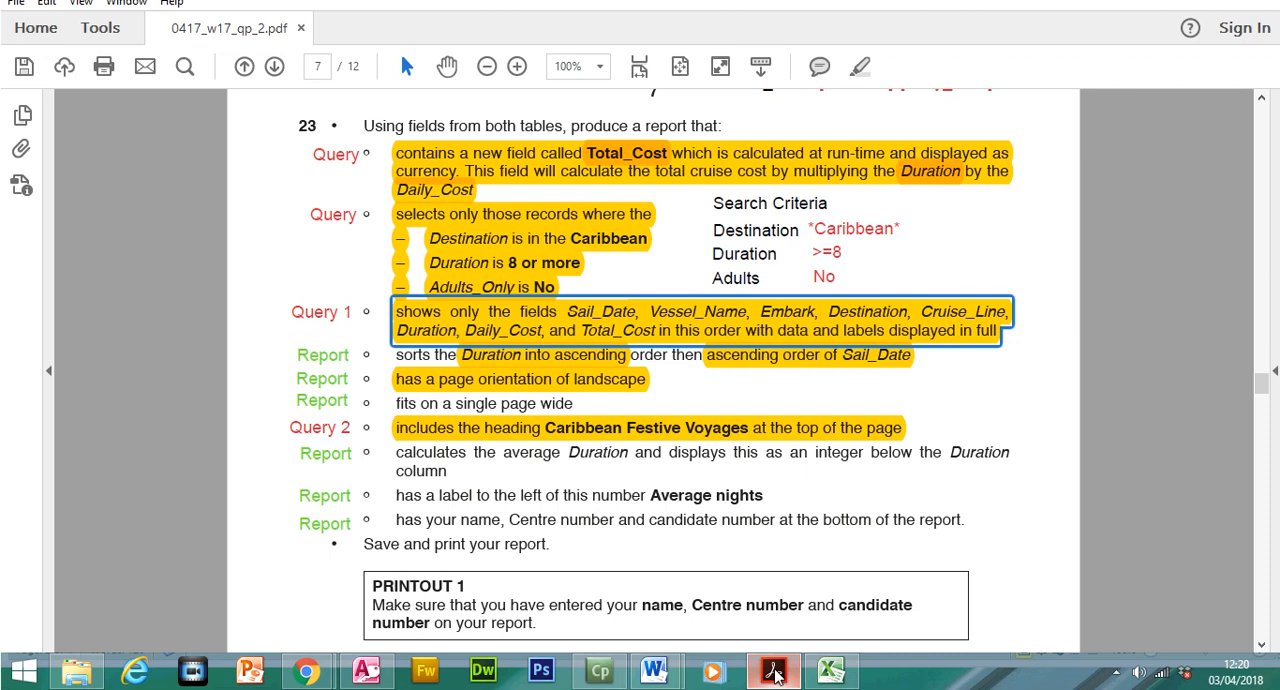
click(775, 672)
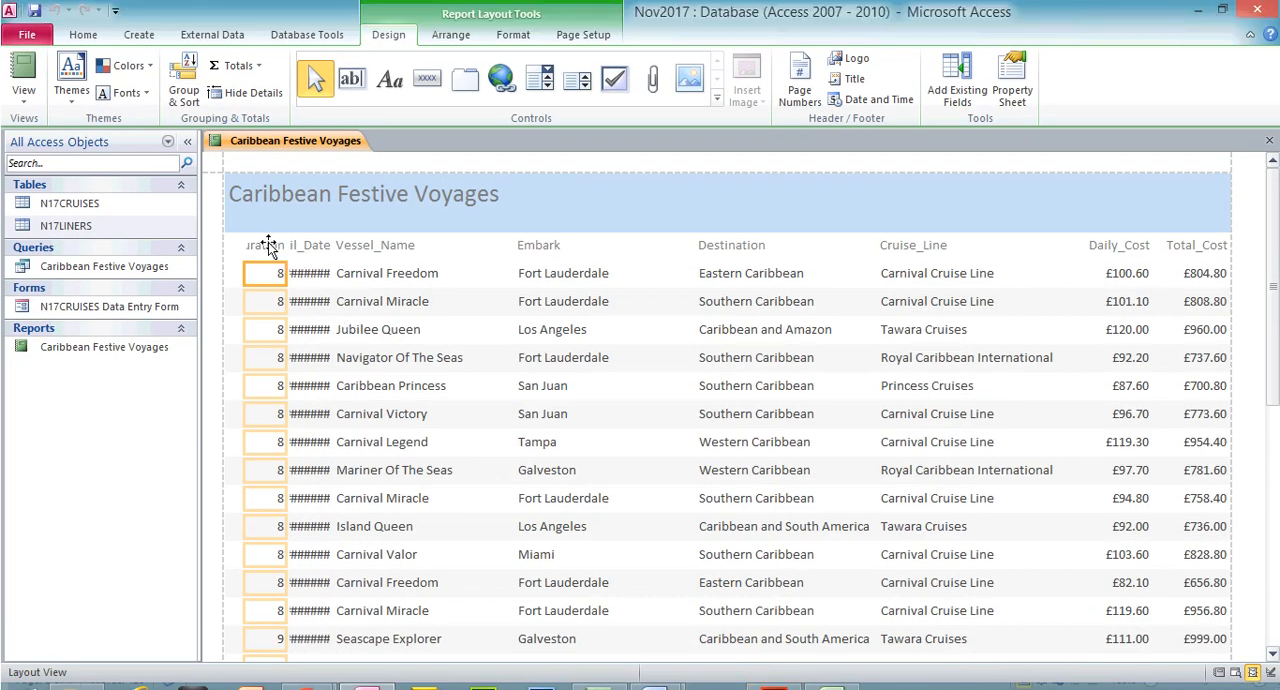
click(268, 214)
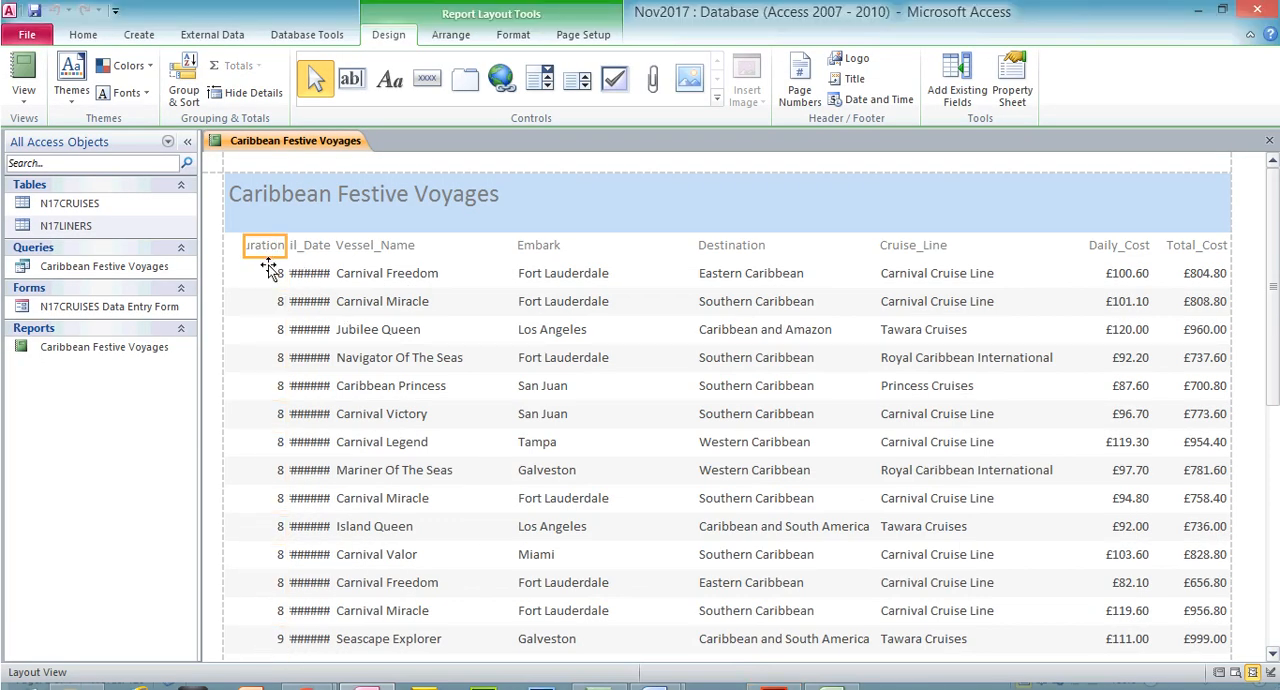
click(268, 272)
drag(285, 250, 501, 256)
drag(247, 227, 474, 240)
Extend the Sail_Date column to the report's left margin and trim its right edge to fit the full dates
click(314, 226)
shift+click(313, 248)
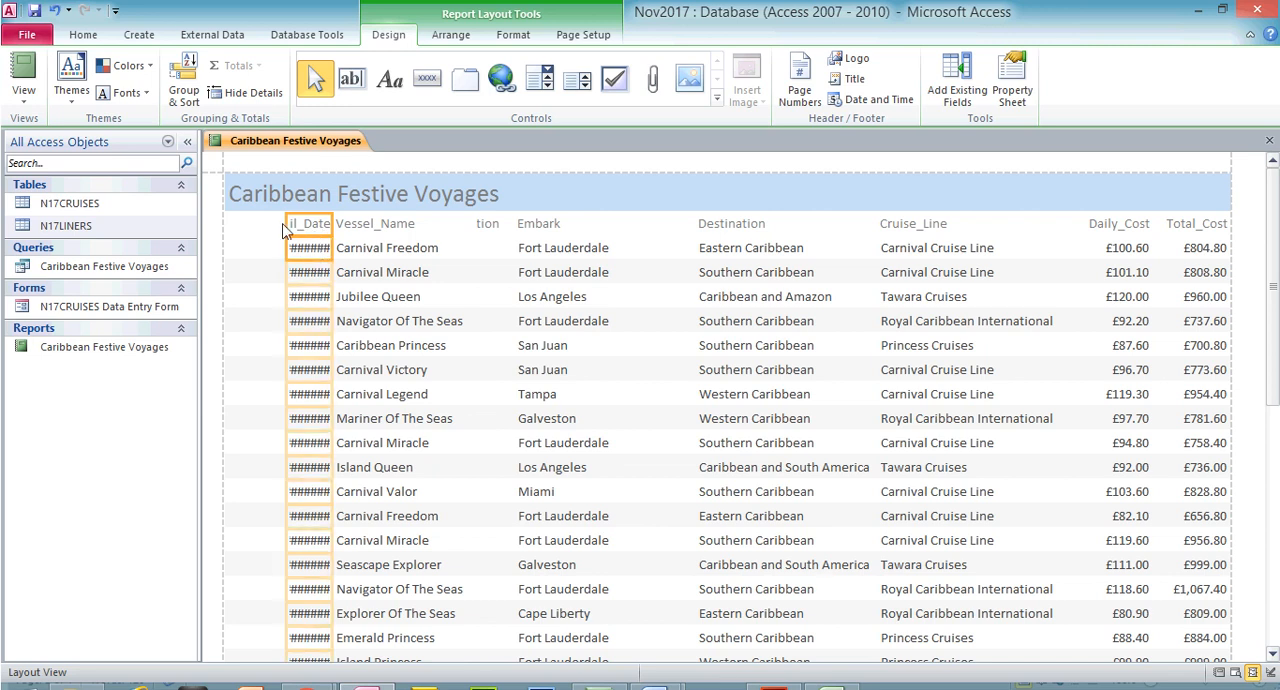
drag(283, 223, 222, 228)
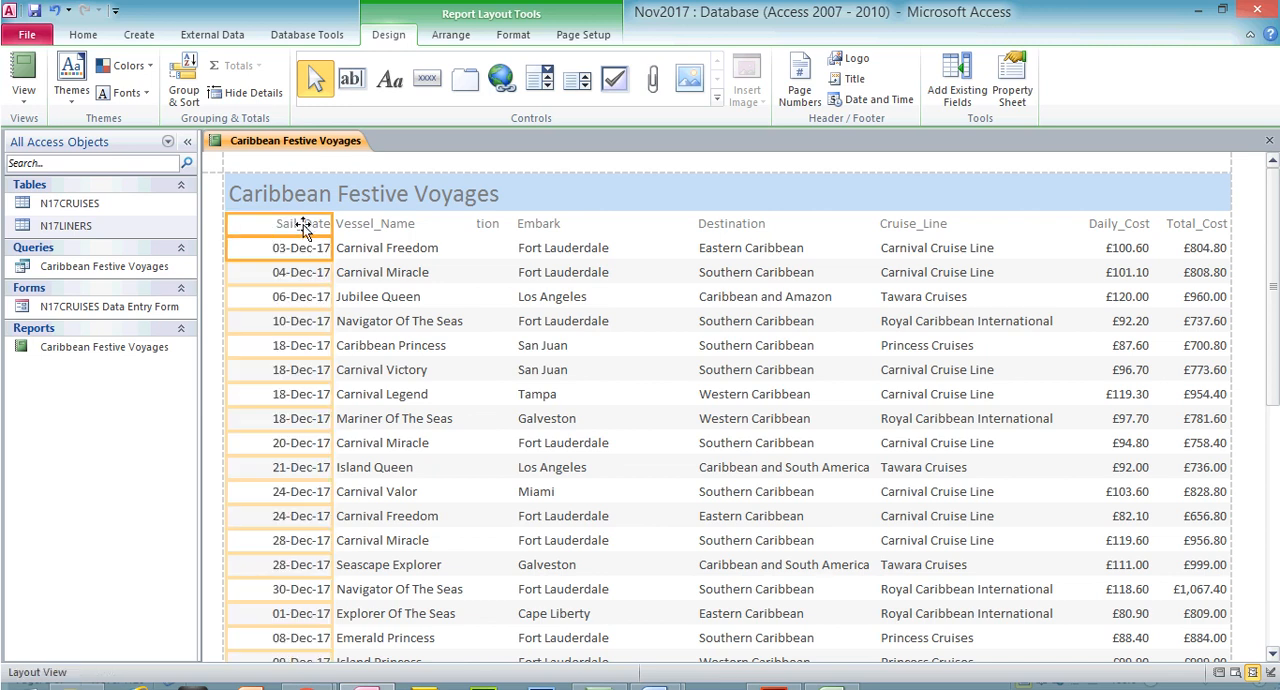
drag(330, 224, 292, 227)
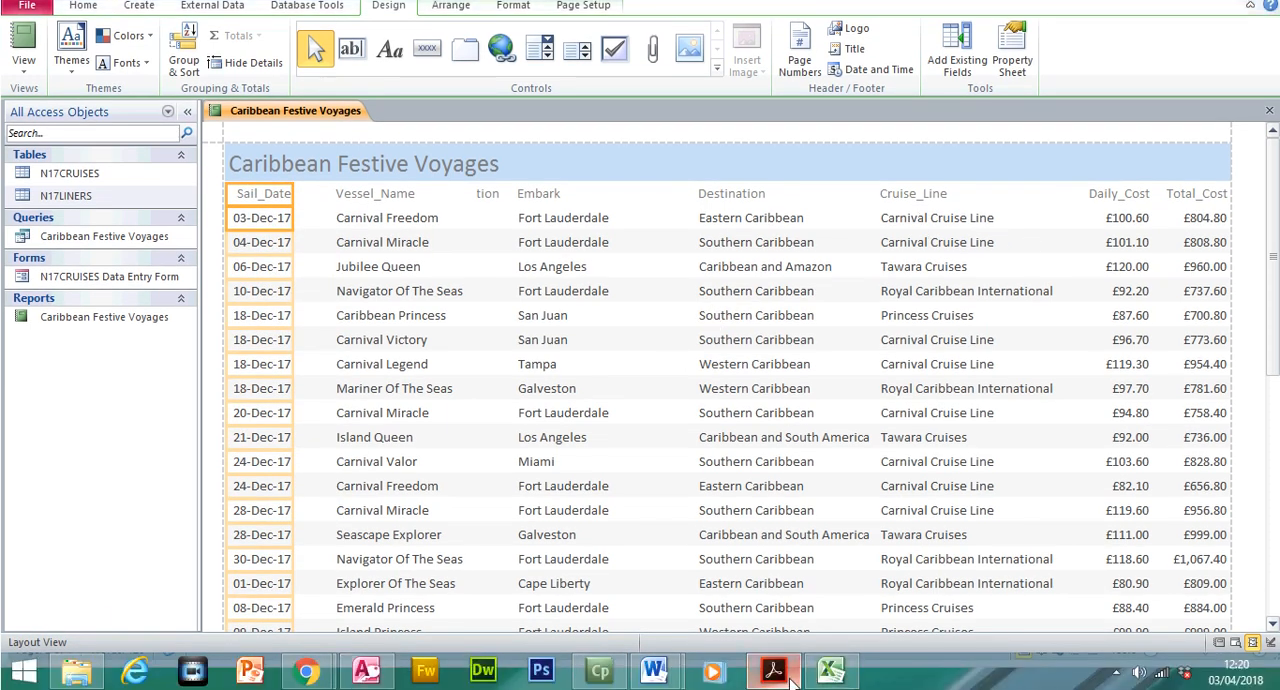
Recheck the exam paper's field order, then extend Vessel_Name left to sit beside Sail_Date and narrow it to clear the Duration column
click(790, 680)
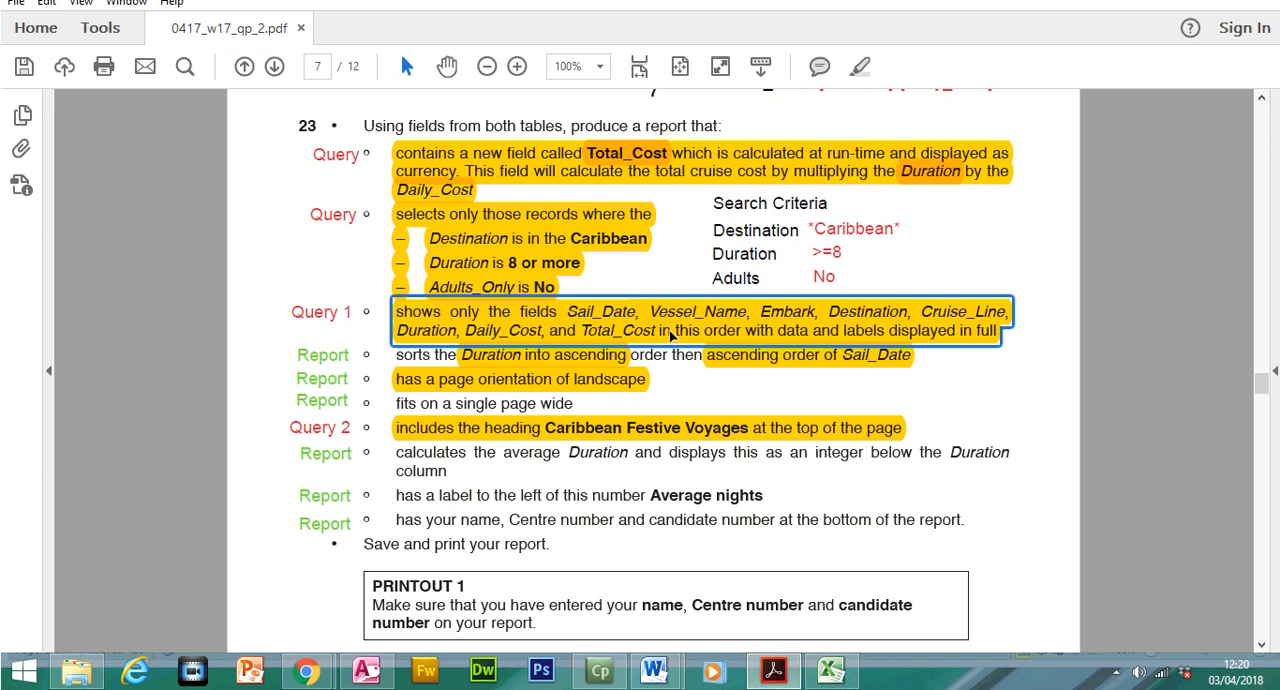
click(776, 678)
click(388, 224)
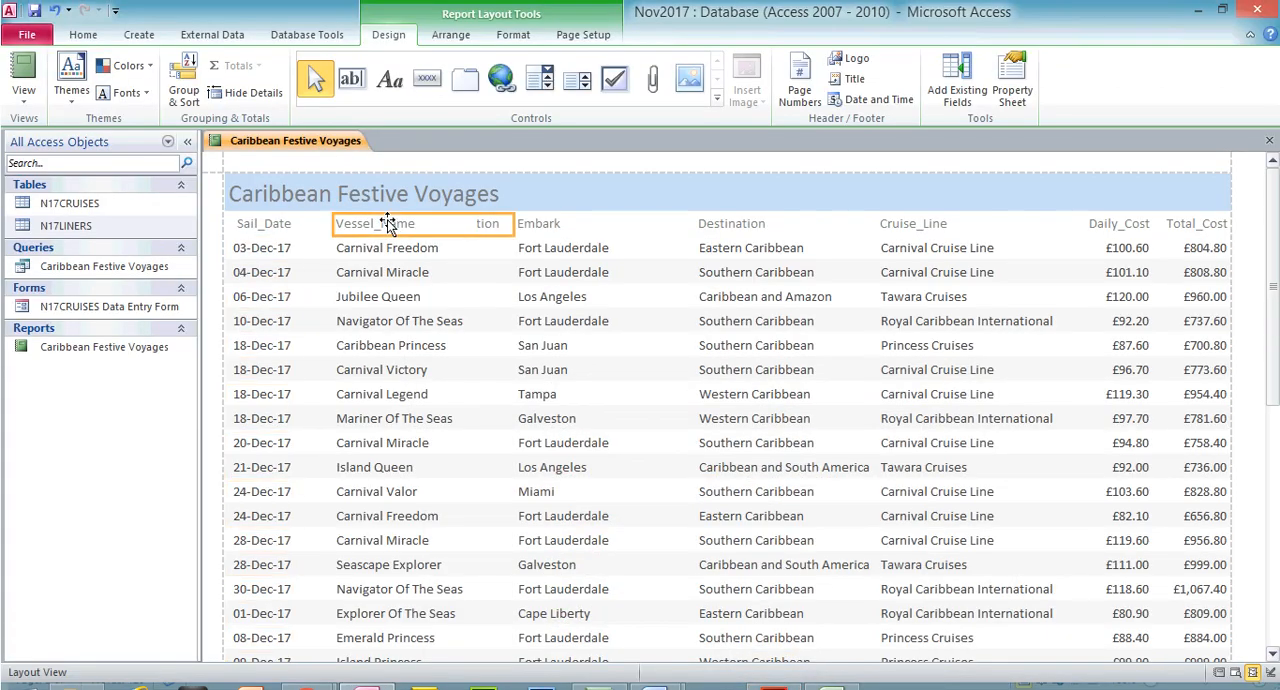
click(386, 245)
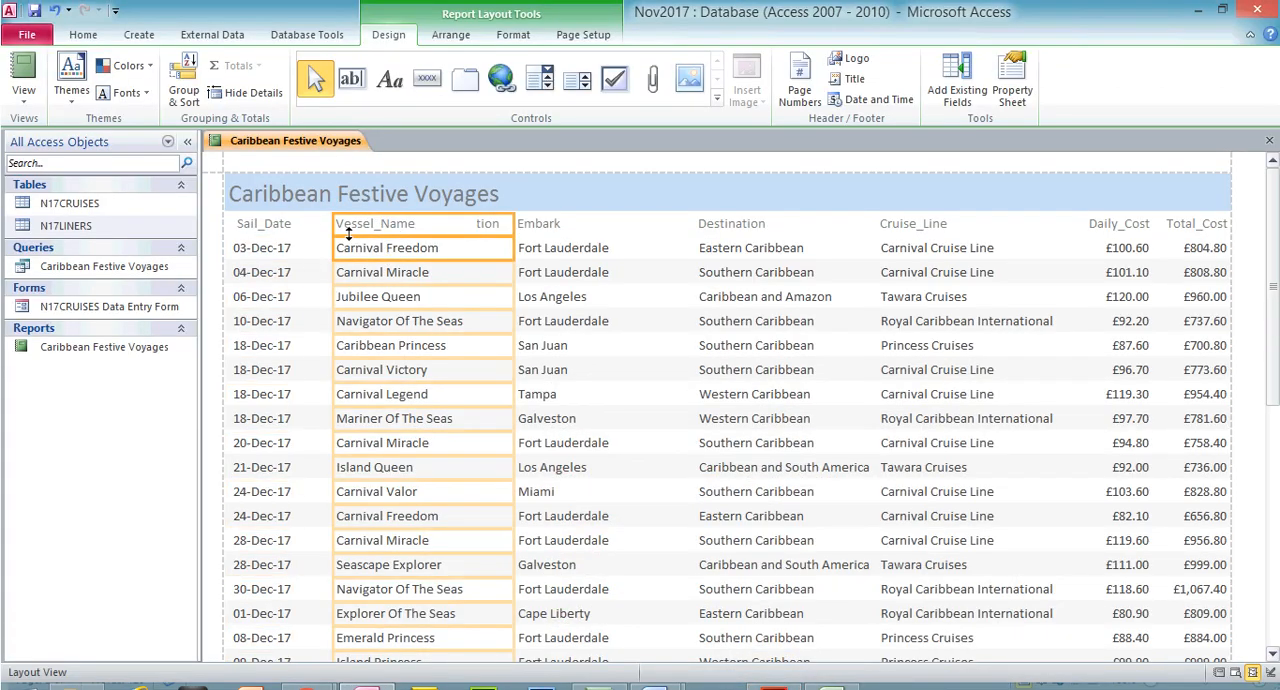
drag(336, 229, 306, 228)
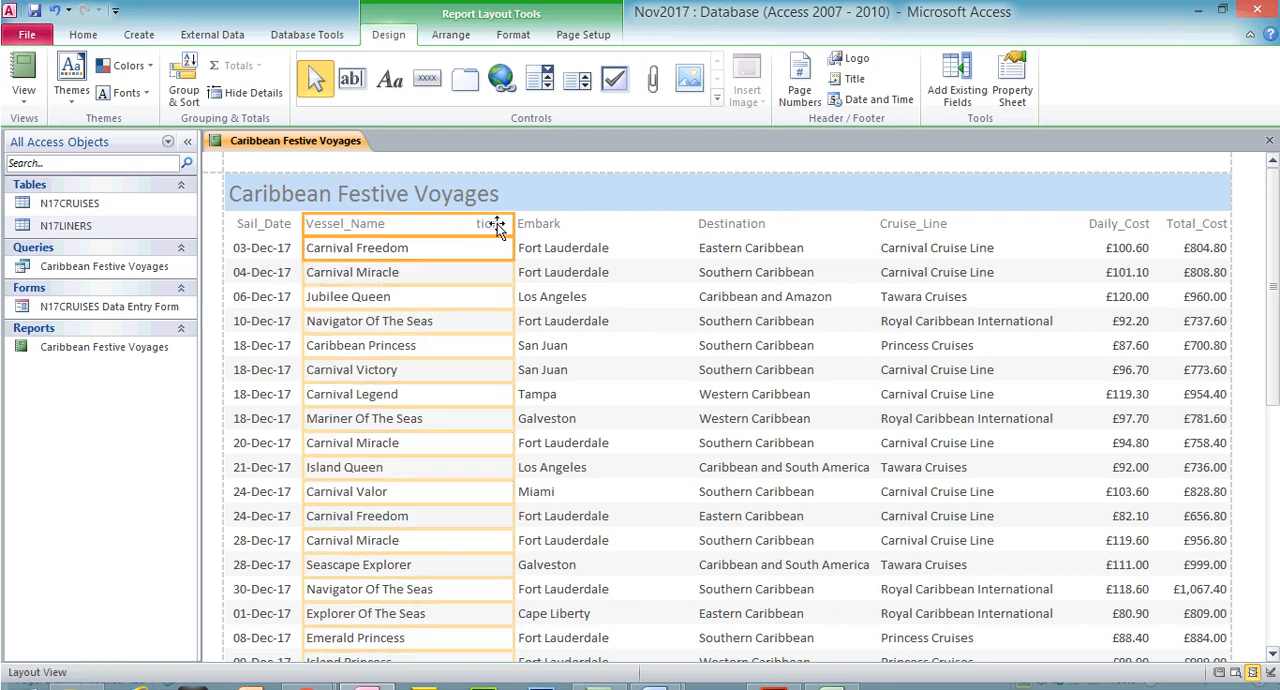
drag(513, 224, 440, 231)
scroll(438, 231, down, 10)
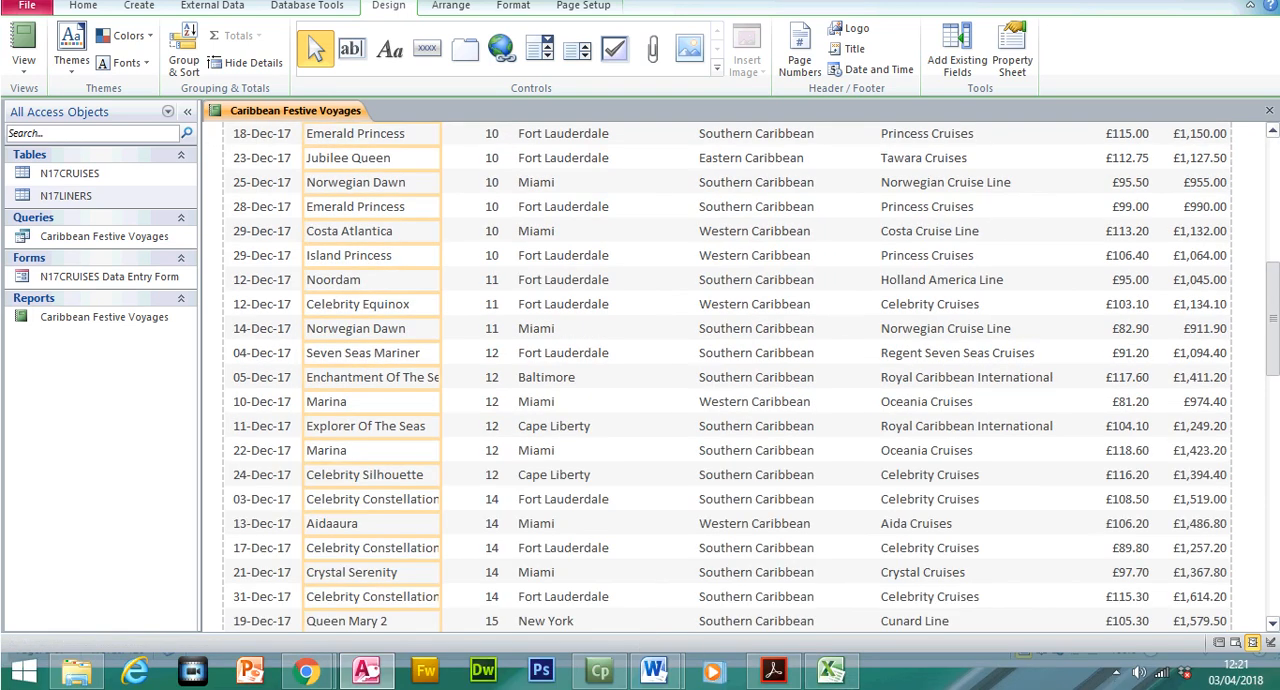
scroll(438, 231, up, 10)
Move the Duration column's heading and data to between Embark and Destination, wide enough for the full heading
click(488, 196)
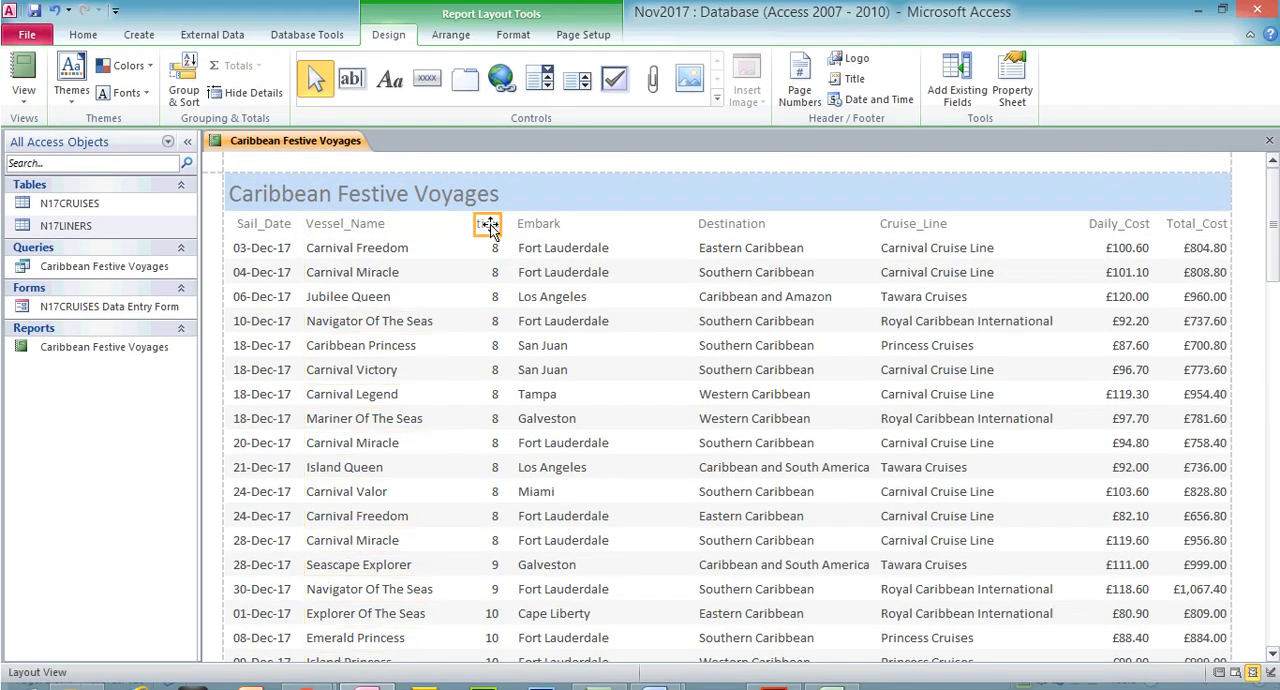
shift+click(490, 247)
drag(500, 223, 691, 248)
drag(476, 223, 636, 251)
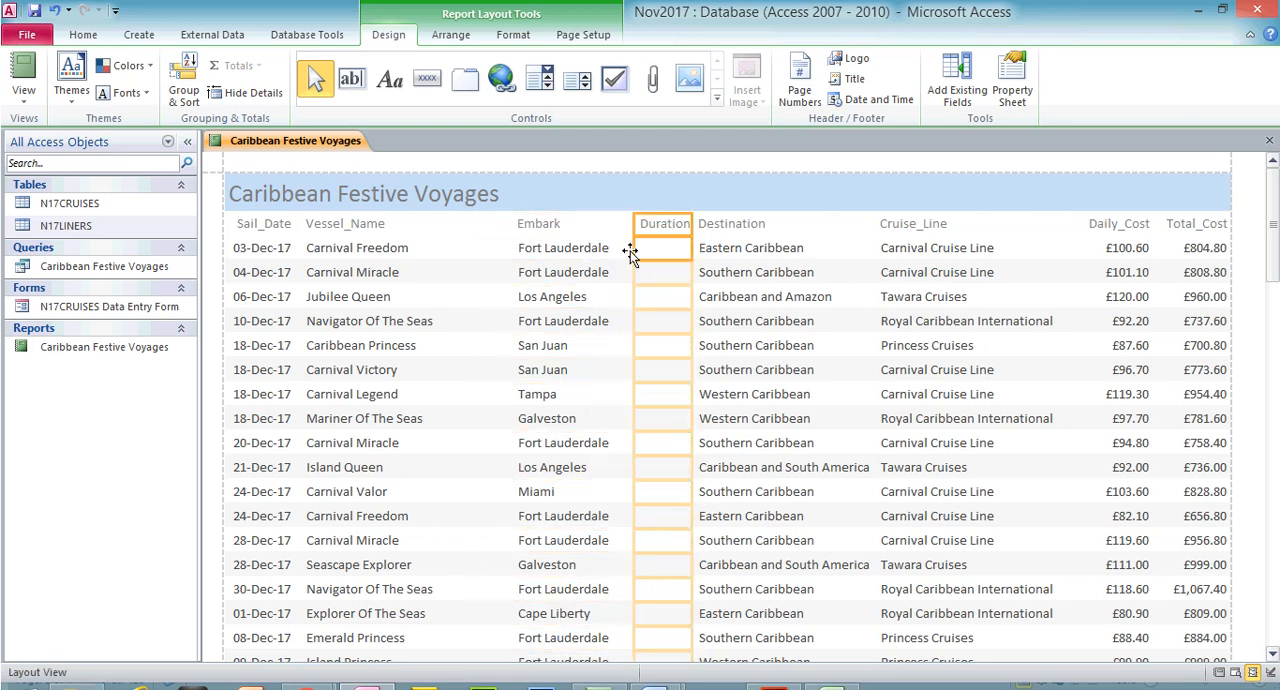
Adjust the Vessel_Name column's width to fit the longest vessel names, such as Enchantment Of The Seas, in full
click(386, 228)
shift+click(385, 244)
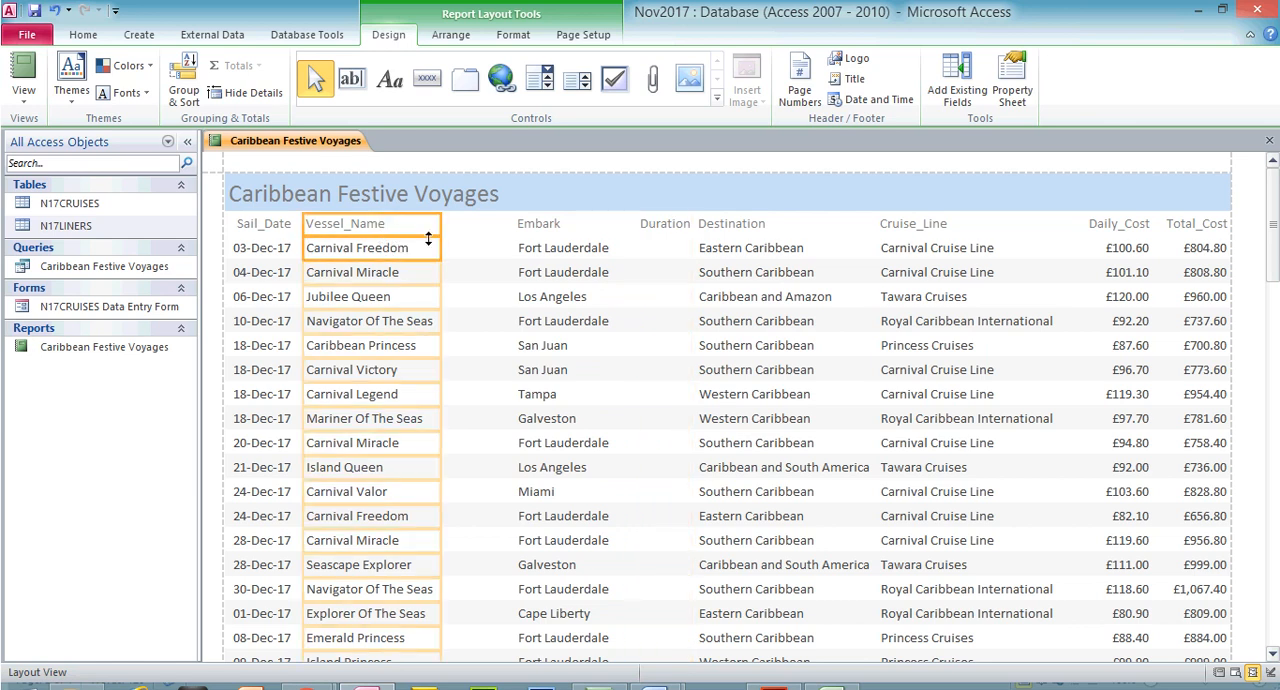
drag(434, 236, 470, 236)
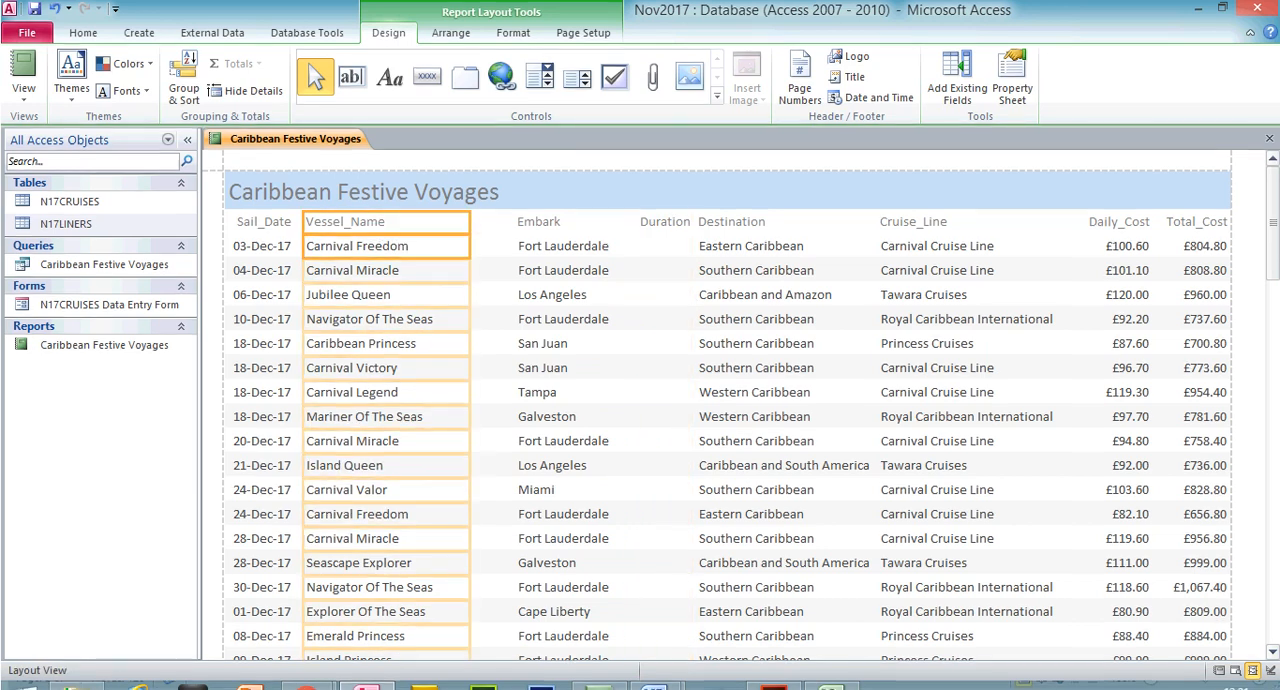
scroll(716, 400, down, 10)
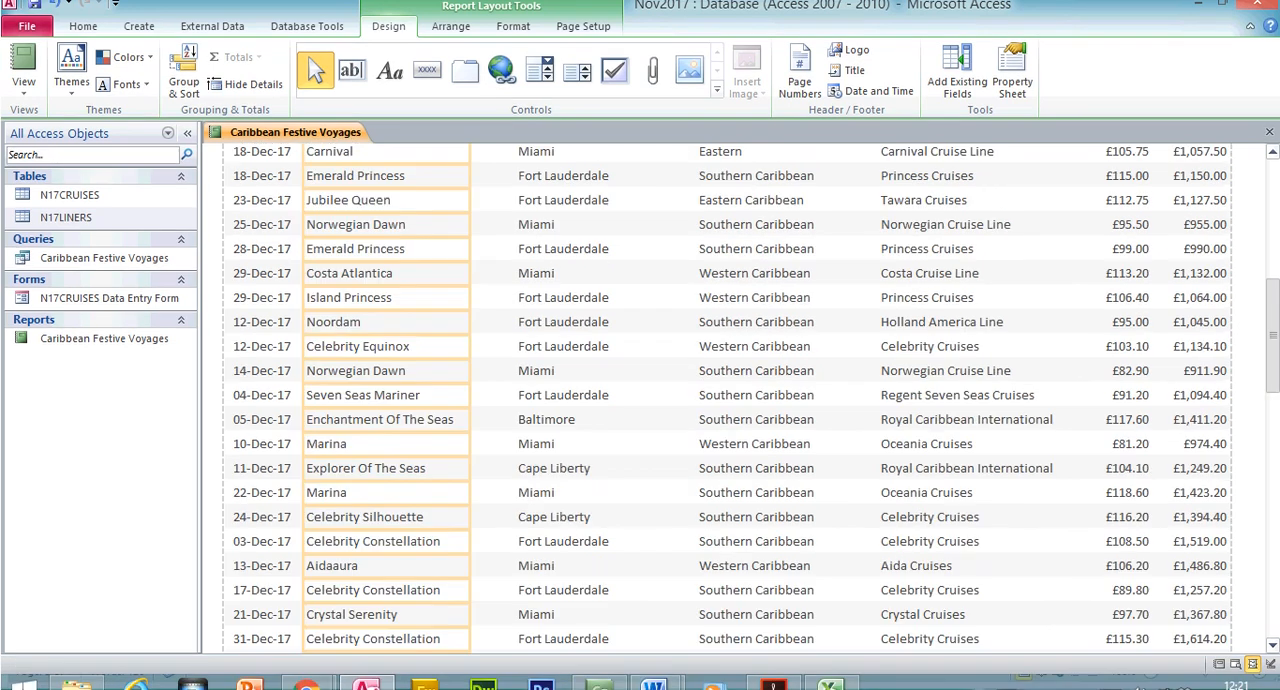
scroll(716, 400, down, 3)
scroll(716, 400, up, 6)
scroll(716, 400, down, 1)
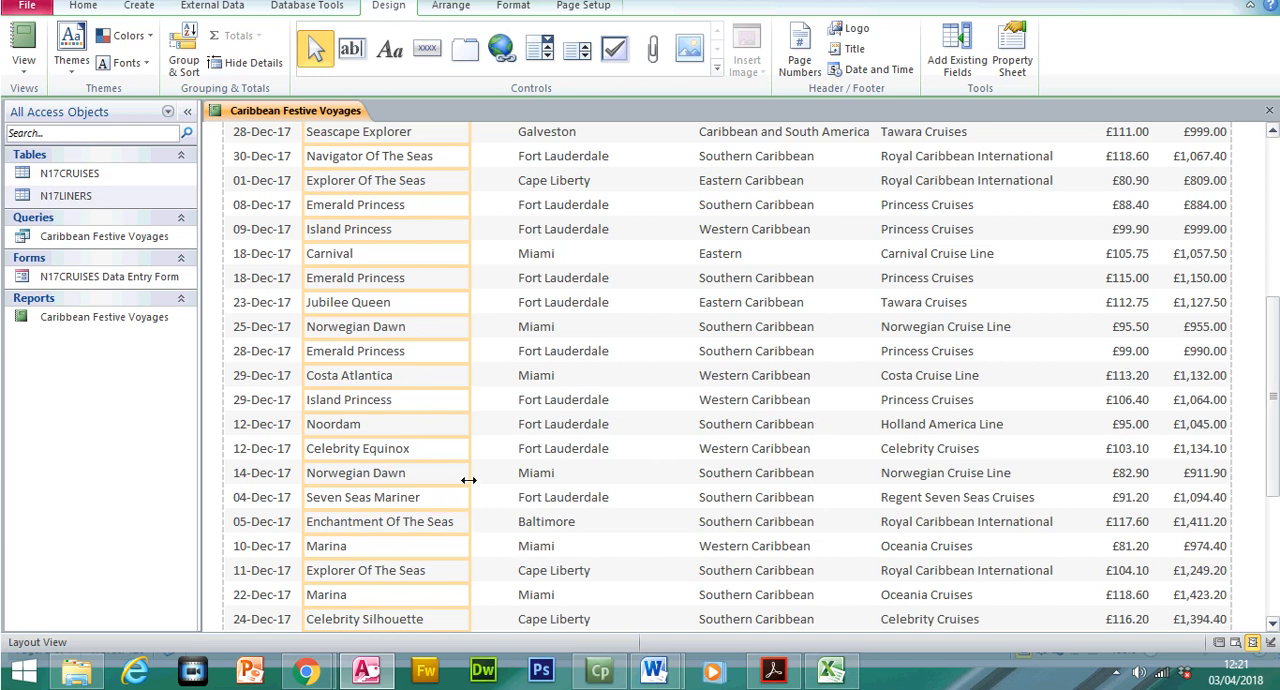
drag(471, 472, 465, 472)
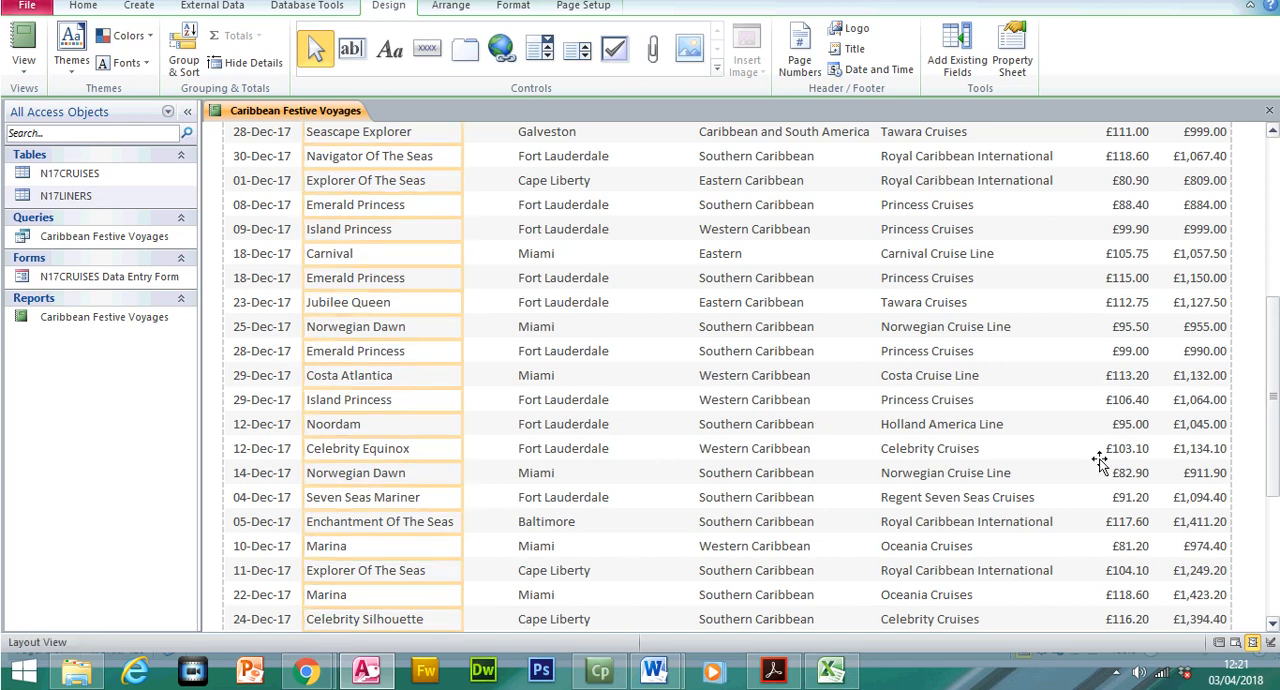
scroll(1099, 460, down, 5)
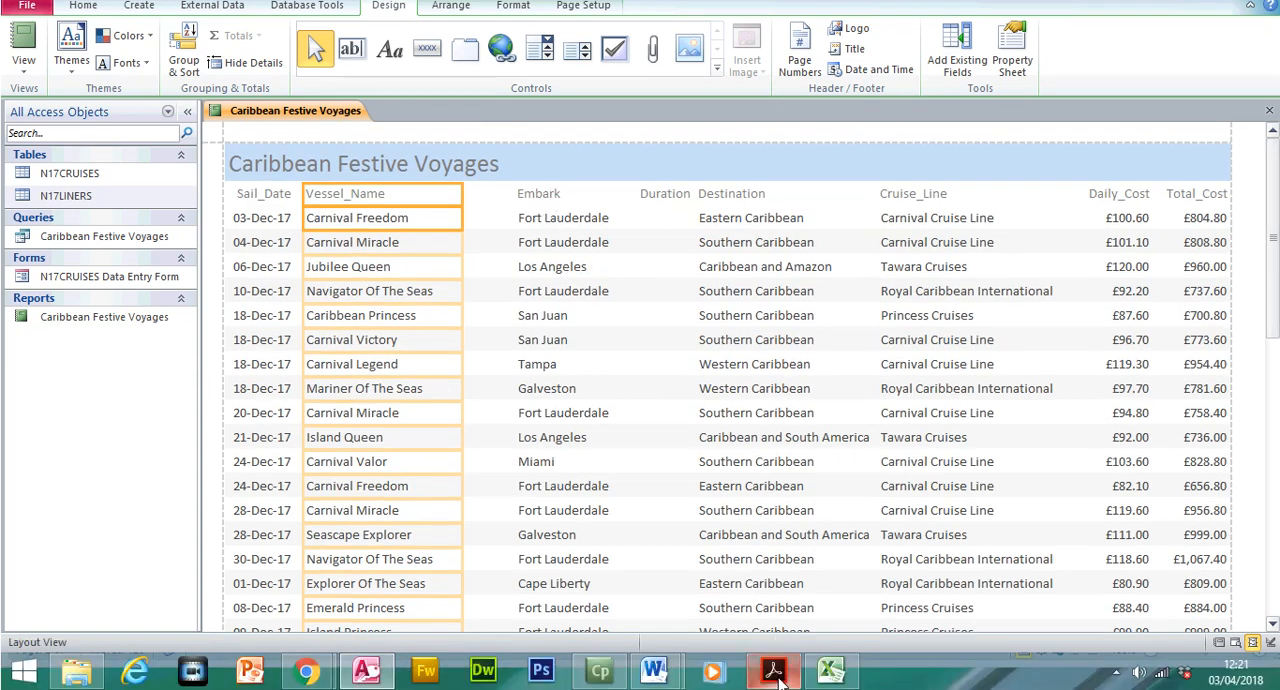
Recheck the exam paper's field order, then extend Embark left to sit beside Vessel_Name and narrow it to fit its data
click(773, 673)
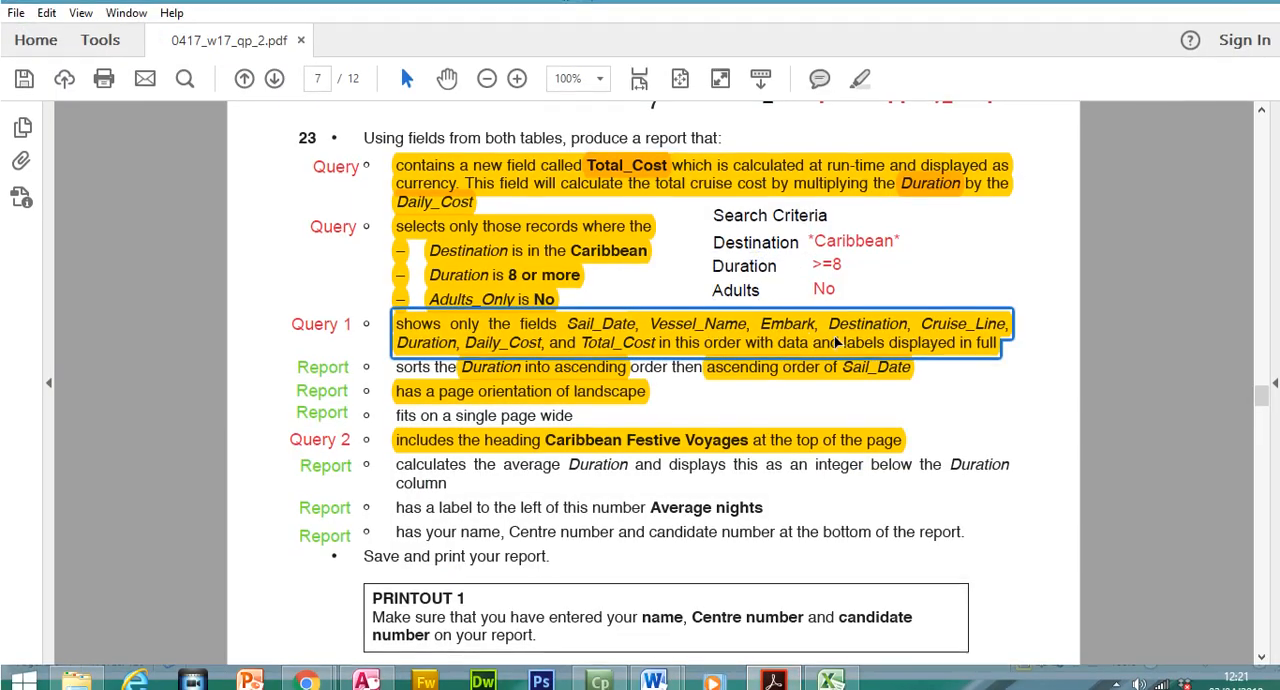
click(773, 682)
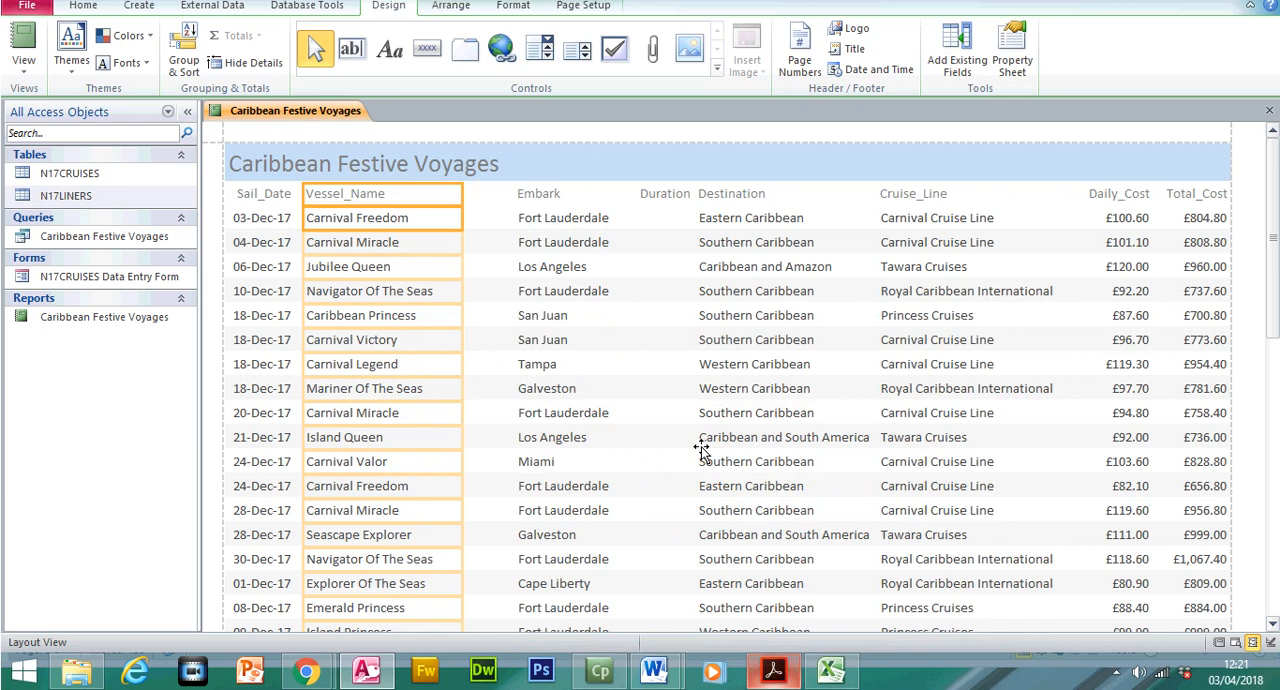
click(562, 196)
click(557, 256)
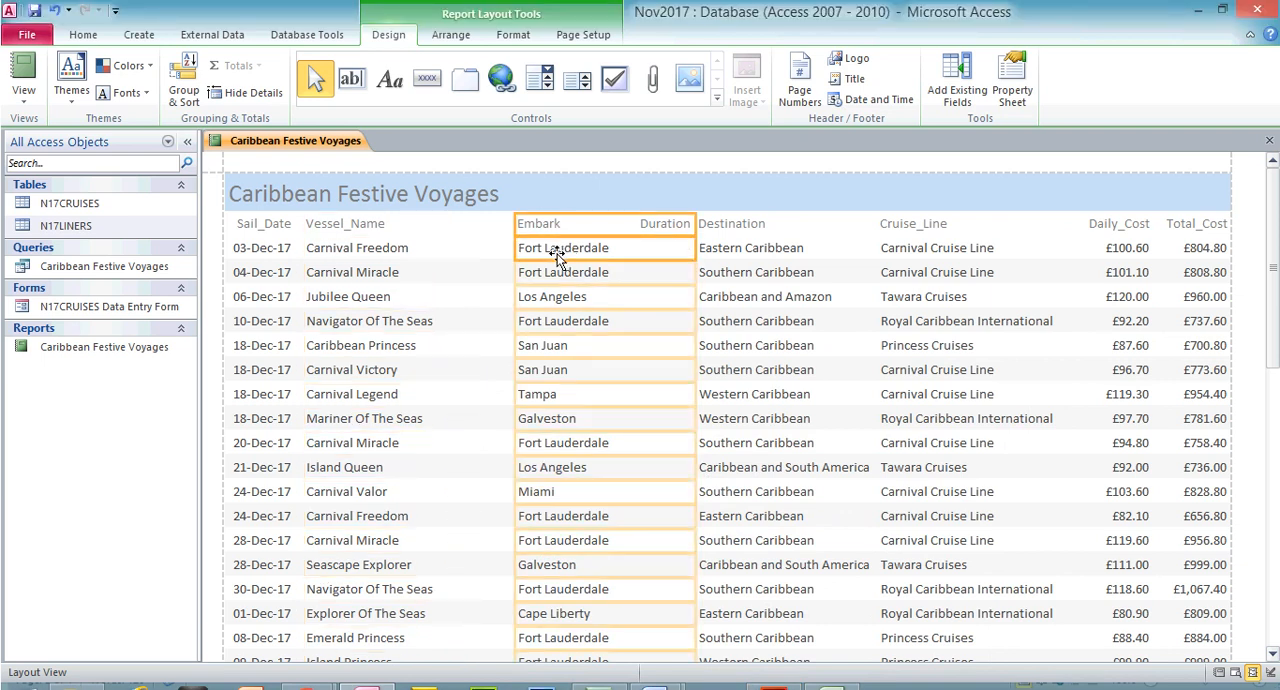
drag(514, 218, 458, 218)
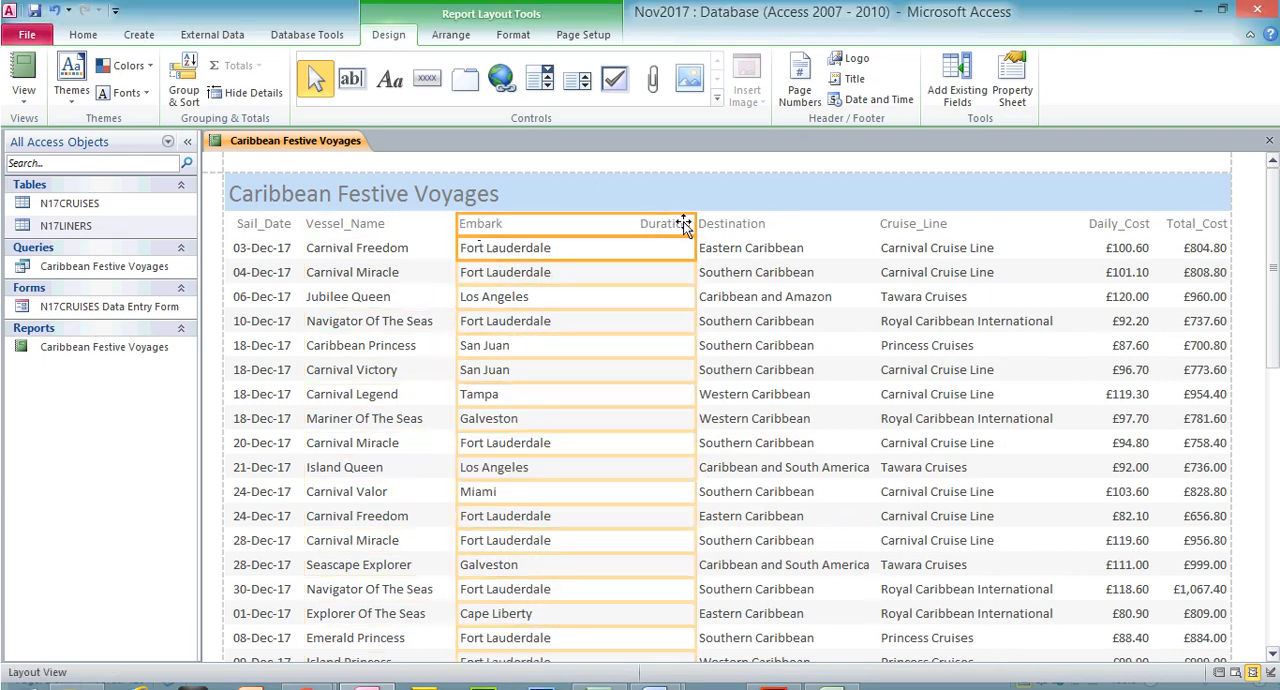
drag(694, 223, 584, 223)
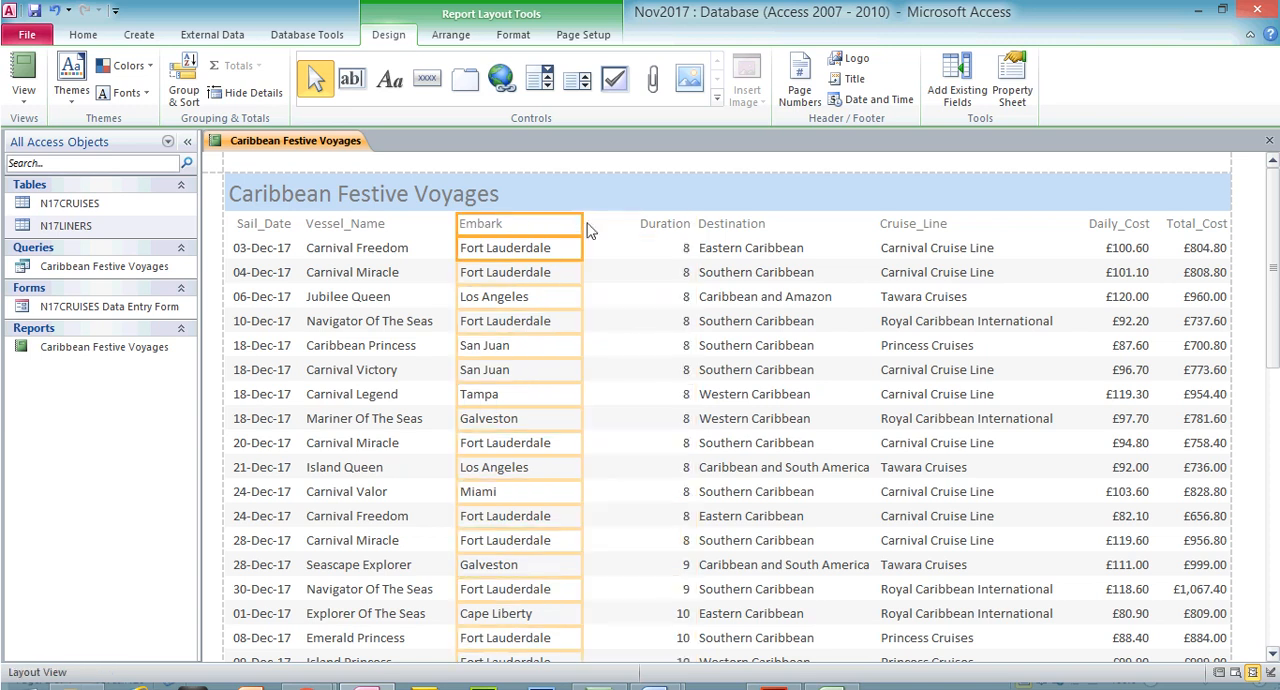
drag(1273, 340, 1274, 310)
click(584, 230)
Move the Duration column's heading and data to between Destination and Cruise_Line
click(681, 230)
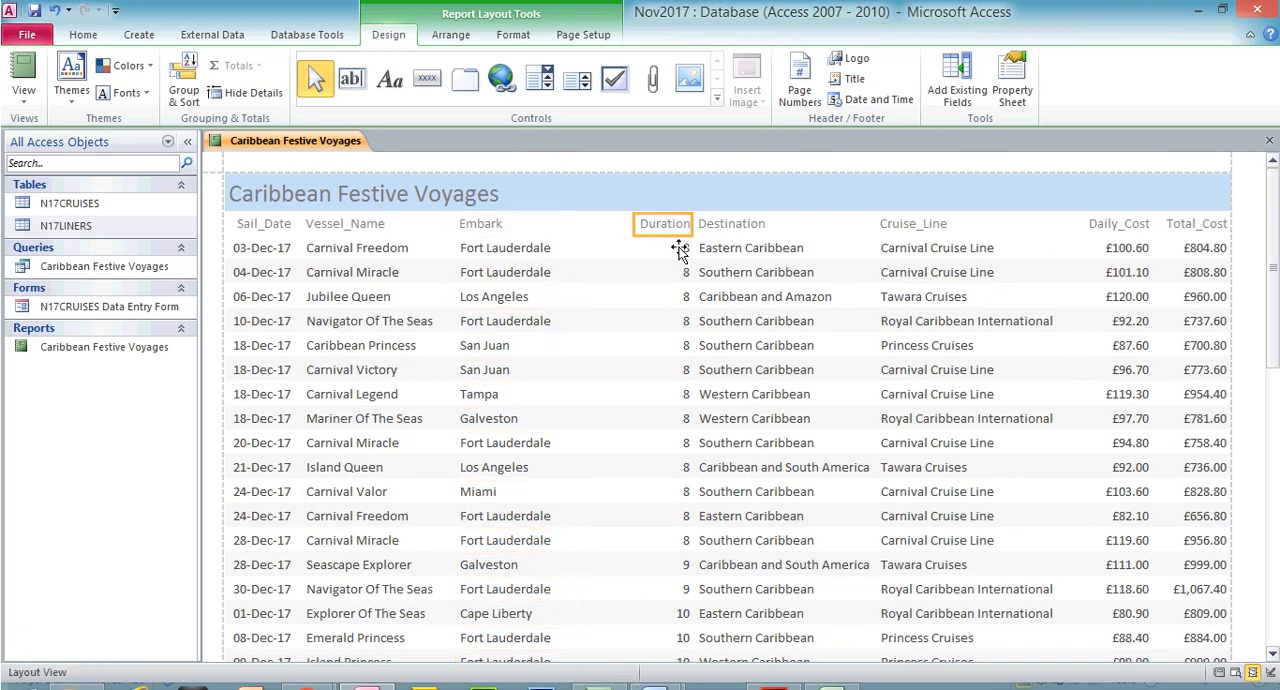
click(678, 250)
drag(694, 224, 872, 226)
drag(638, 224, 822, 226)
Extend the Destination column left to sit beside Embark and narrow it to fit its longest data, such as Caribbean and South America
click(746, 229)
shift+click(744, 250)
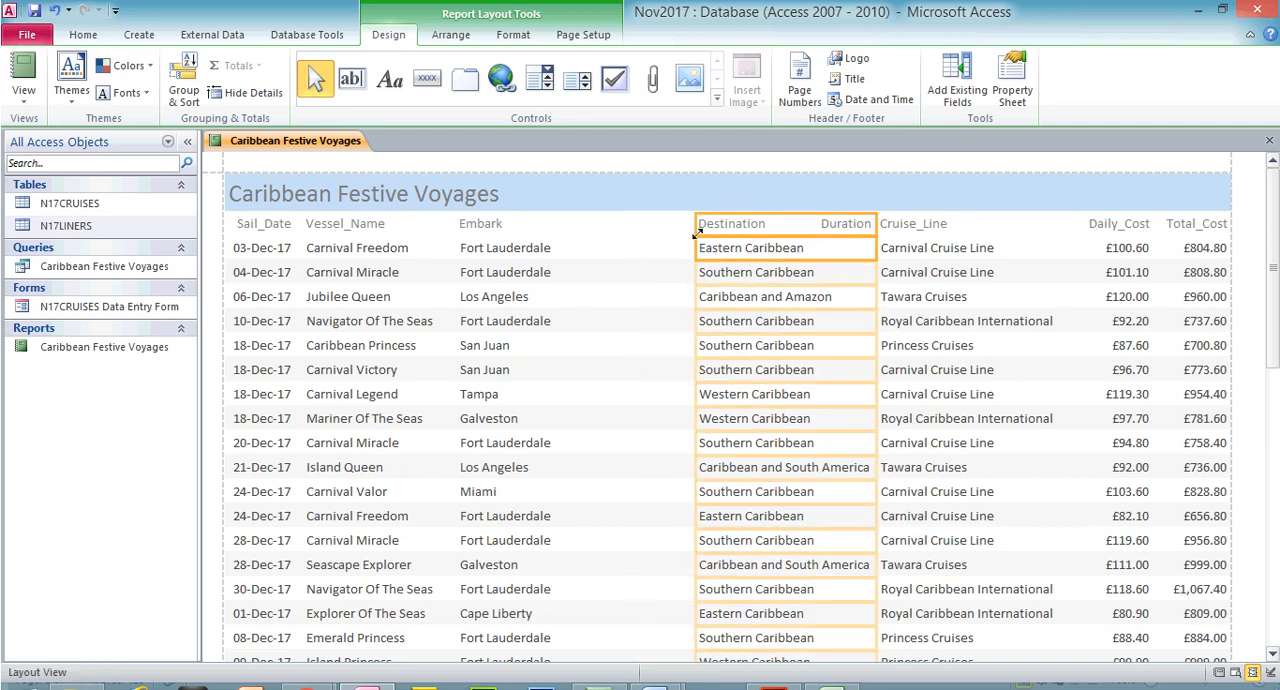
drag(694, 226, 580, 224)
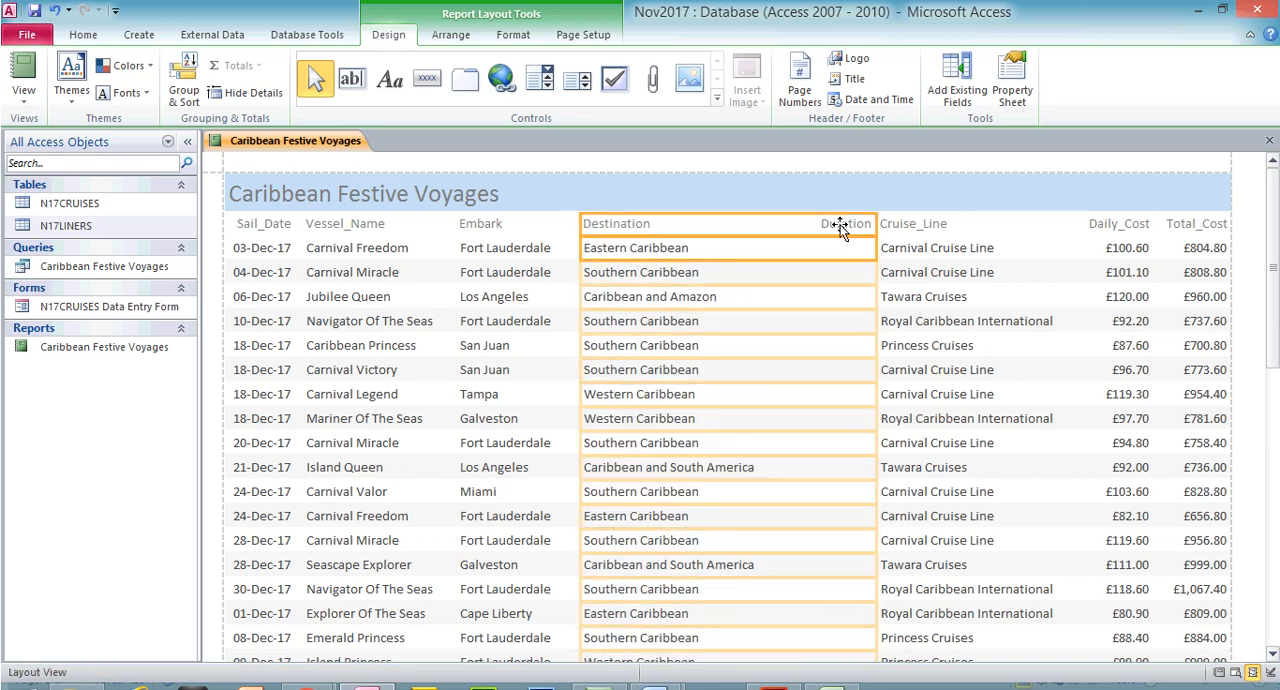
drag(872, 220, 771, 240)
drag(1272, 306, 1274, 555)
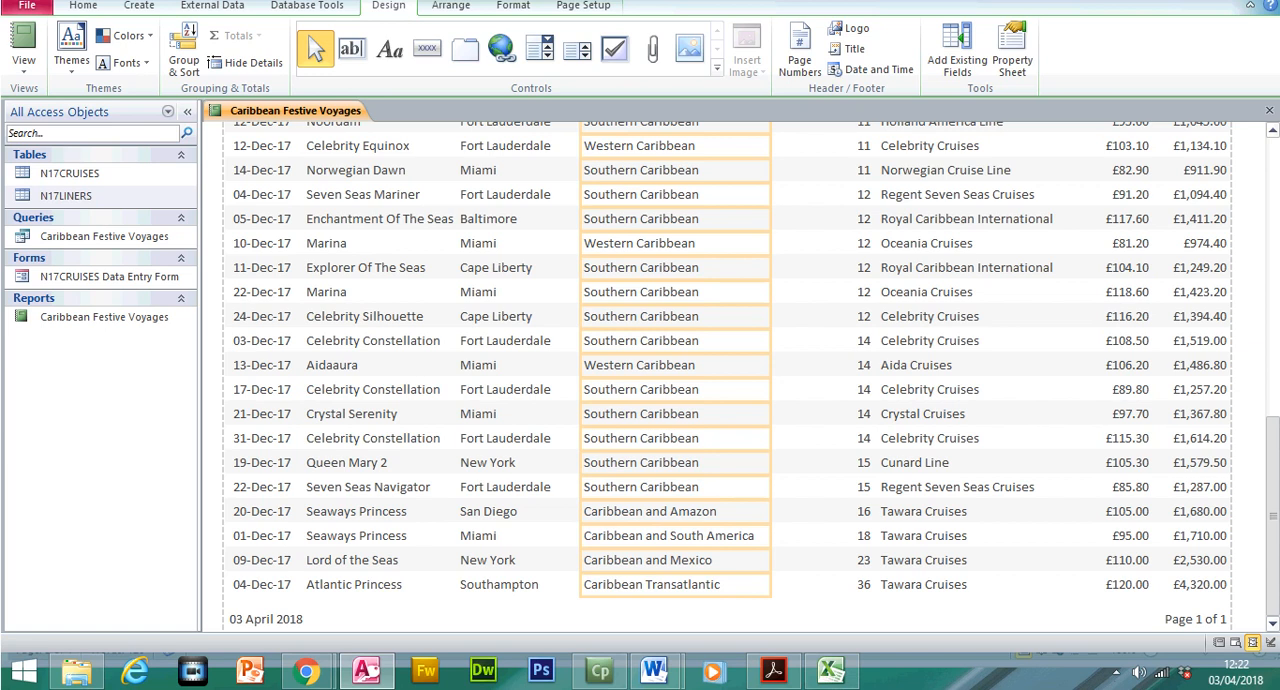
click(767, 512)
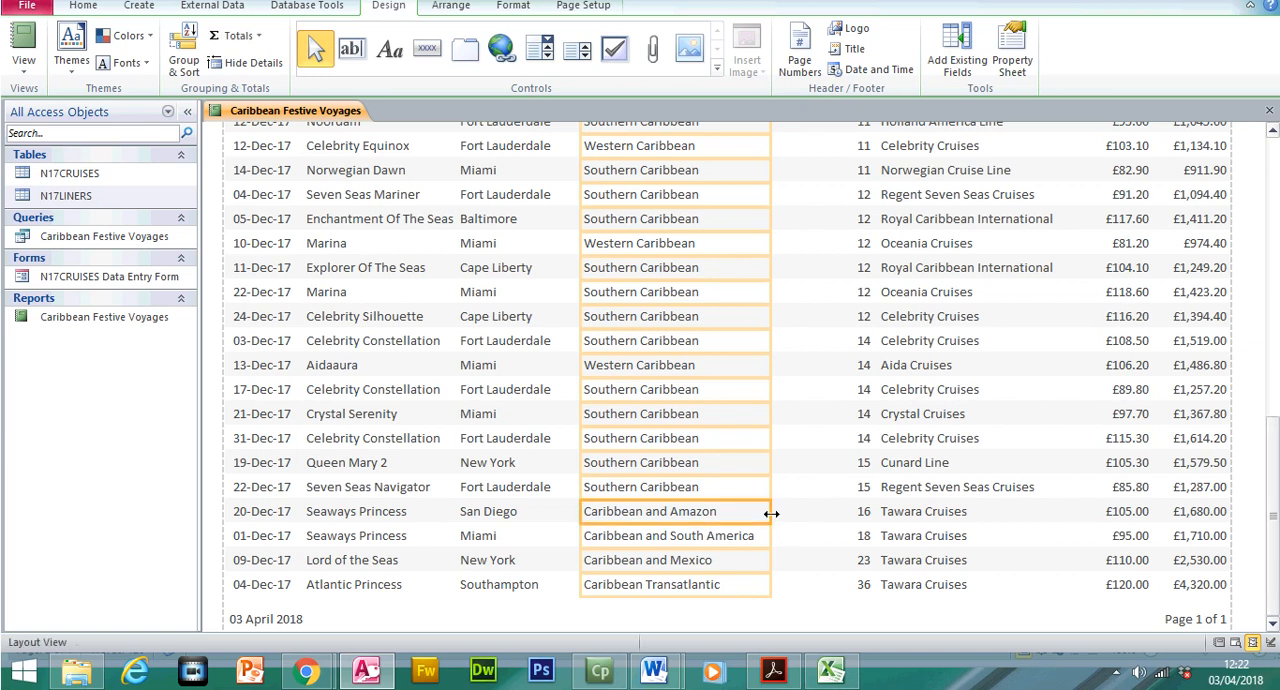
drag(772, 515, 764, 513)
drag(1275, 497, 1273, 204)
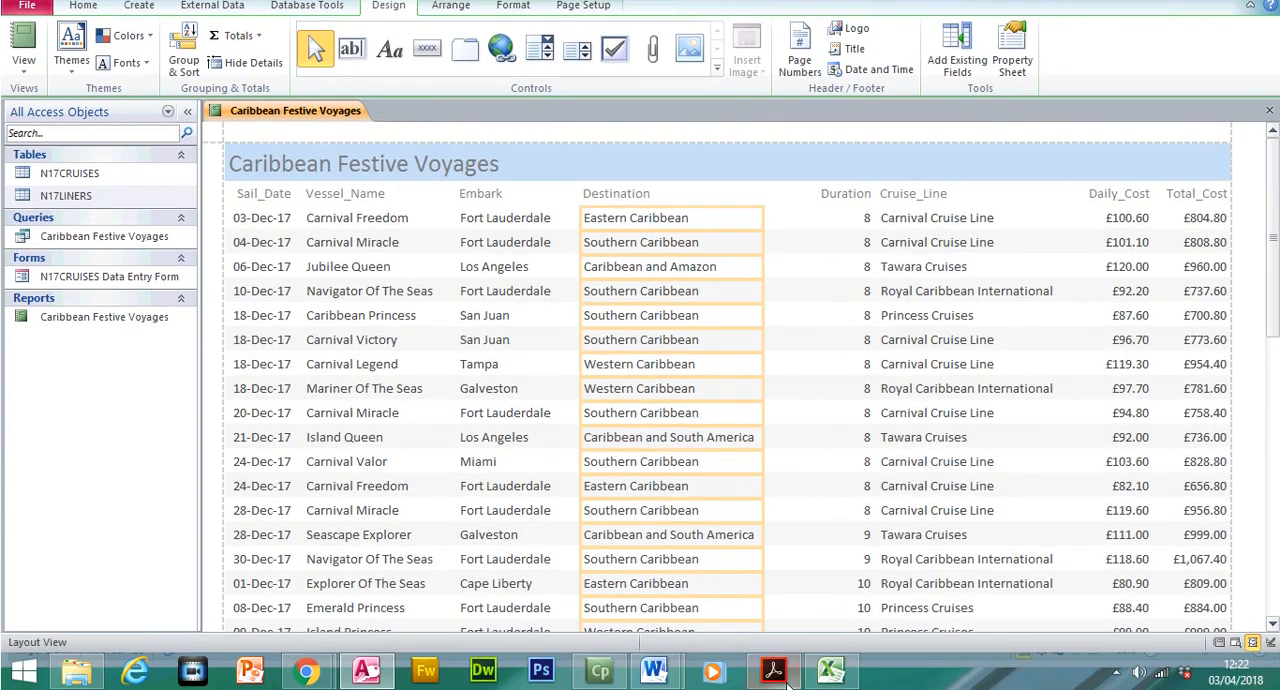
Recheck the exam paper's field order, then move the Duration column's heading and data to between Cruise_Line and Daily_Cost
click(787, 682)
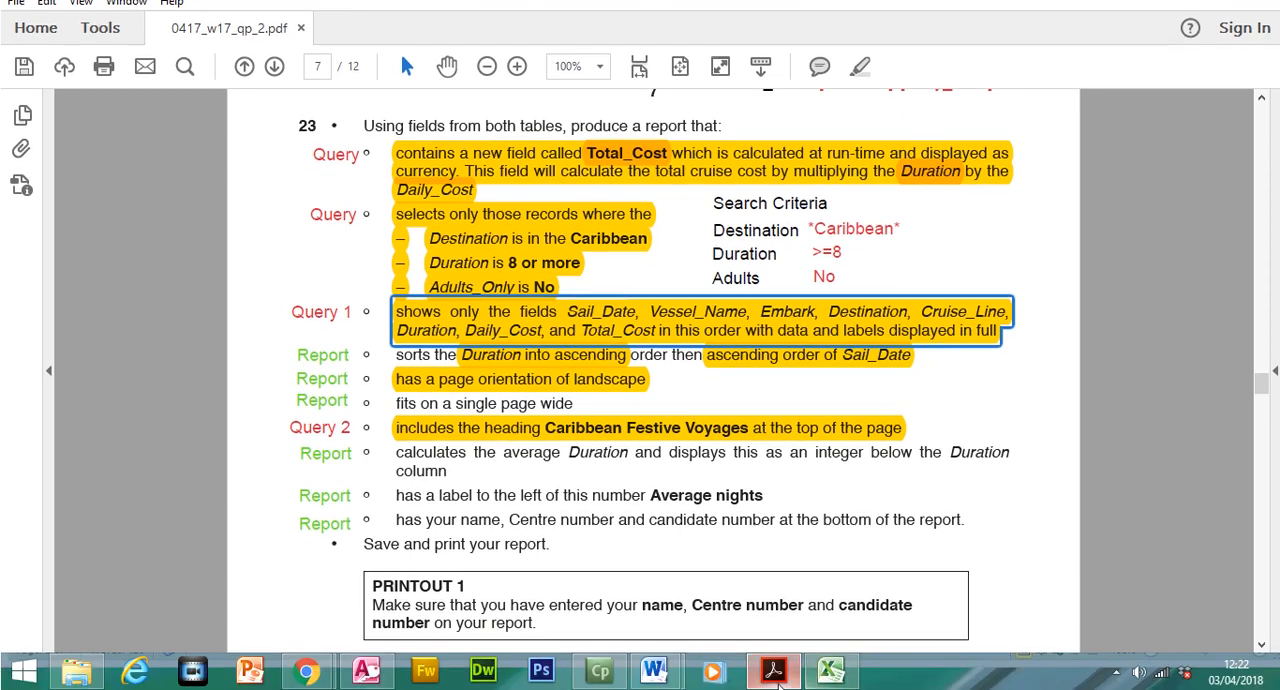
click(780, 680)
click(845, 223)
shift+click(855, 254)
drag(874, 225, 1042, 223)
drag(819, 223, 986, 223)
Extend the Cruise_Line column left to sit beside Destination and narrow it to fit names such as Royal Caribbean International
click(922, 227)
shift+click(922, 250)
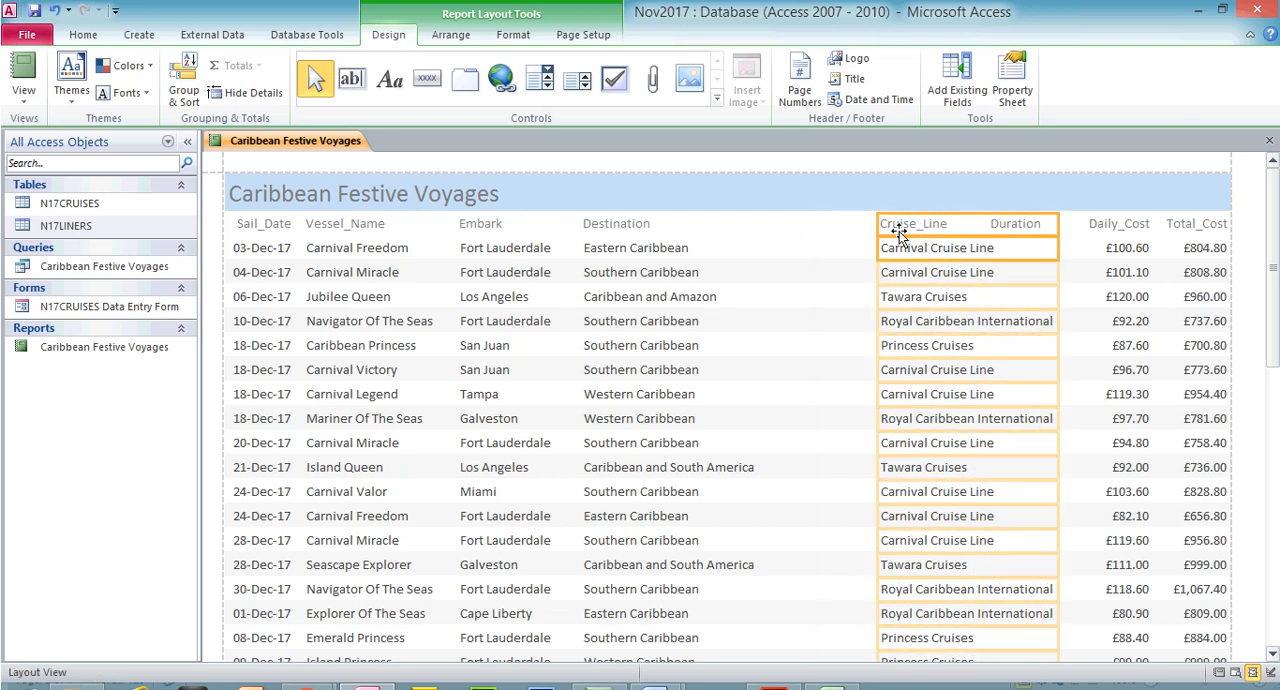
drag(879, 229, 768, 229)
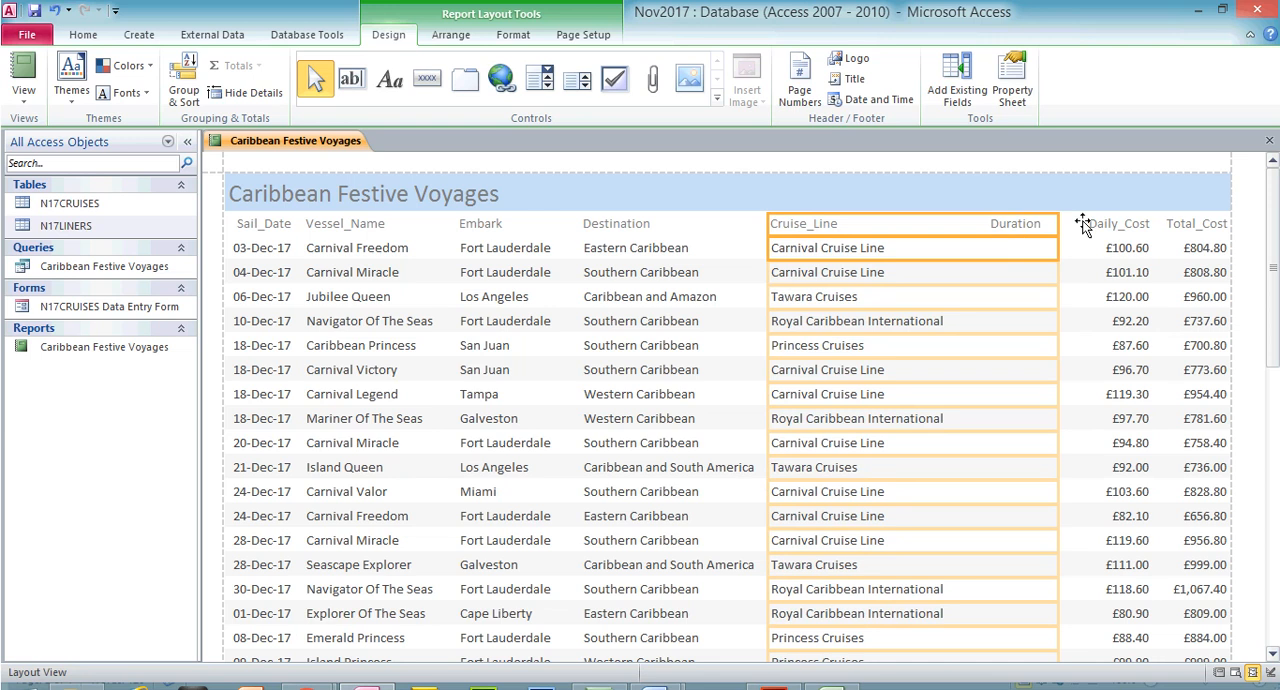
drag(1062, 222, 956, 226)
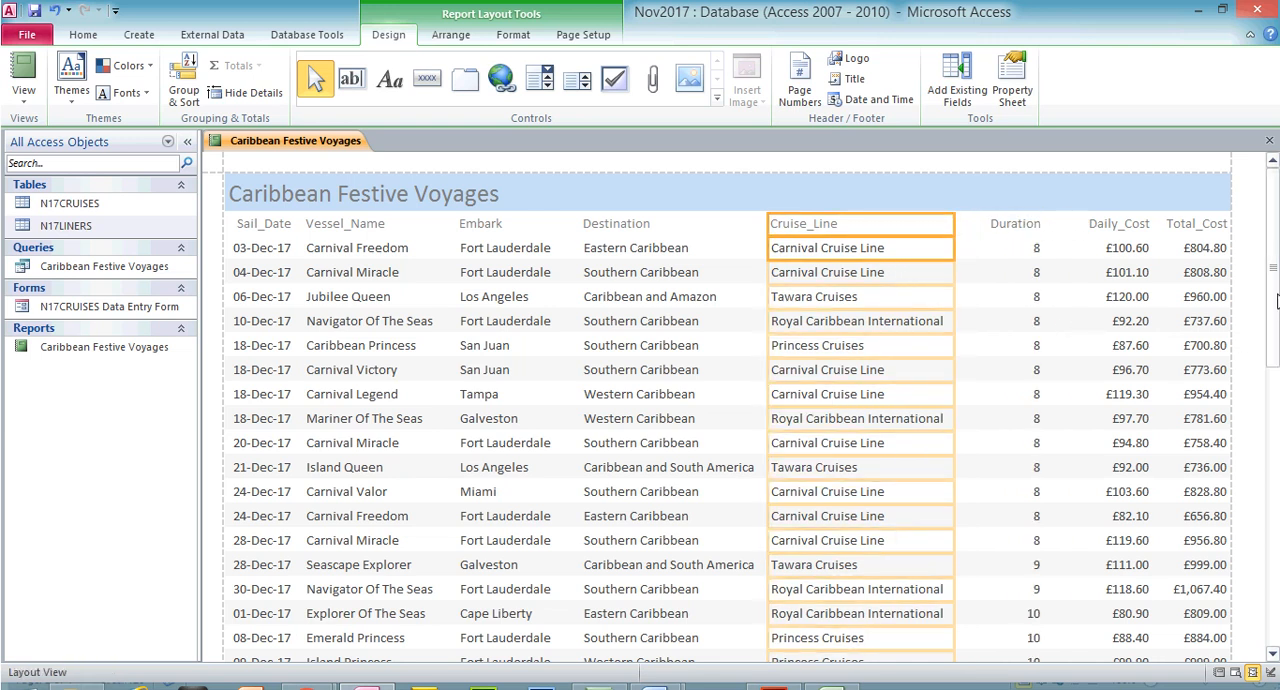
scroll(1272, 340, down, 10)
drag(1272, 454, 1272, 455)
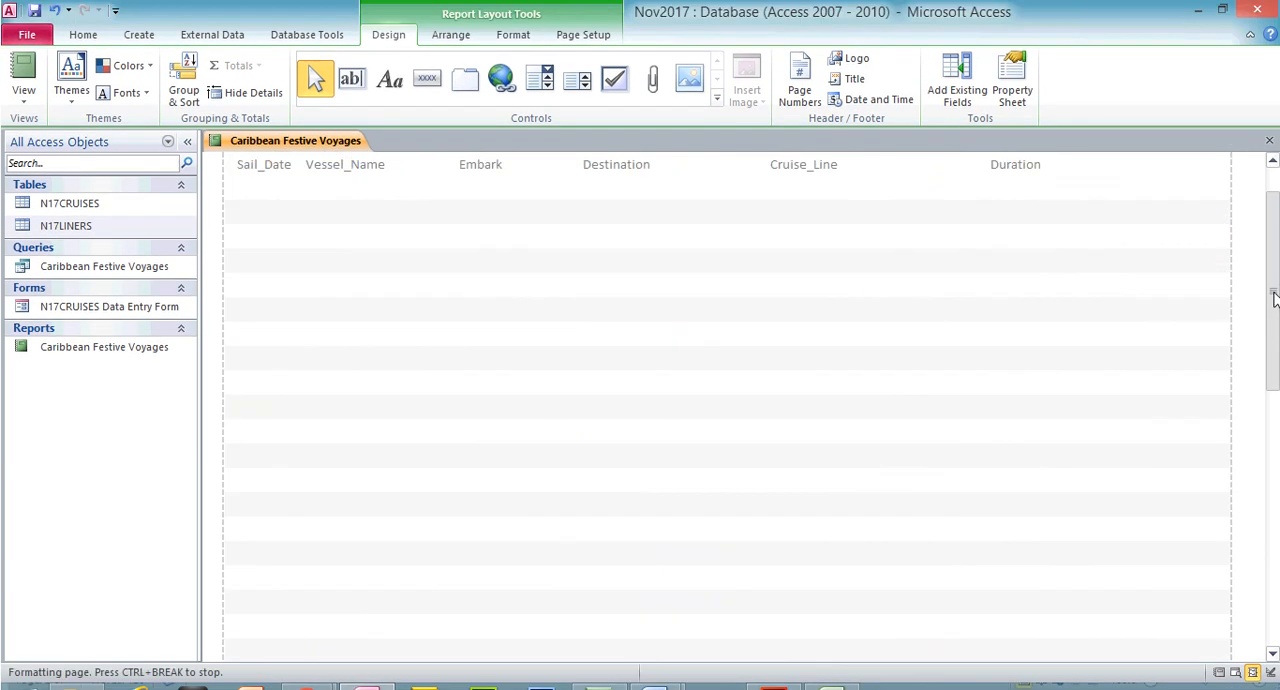
Bring the right edge of the Duration column's heading and data slightly left, keeping the full heading displayed
click(1022, 198)
shift+click(1027, 250)
drag(984, 227, 1024, 223)
Pull the right edges of the Daily_Cost and Total_Cost columns slightly left, away from the neighbouring column and page edge
click(1118, 228)
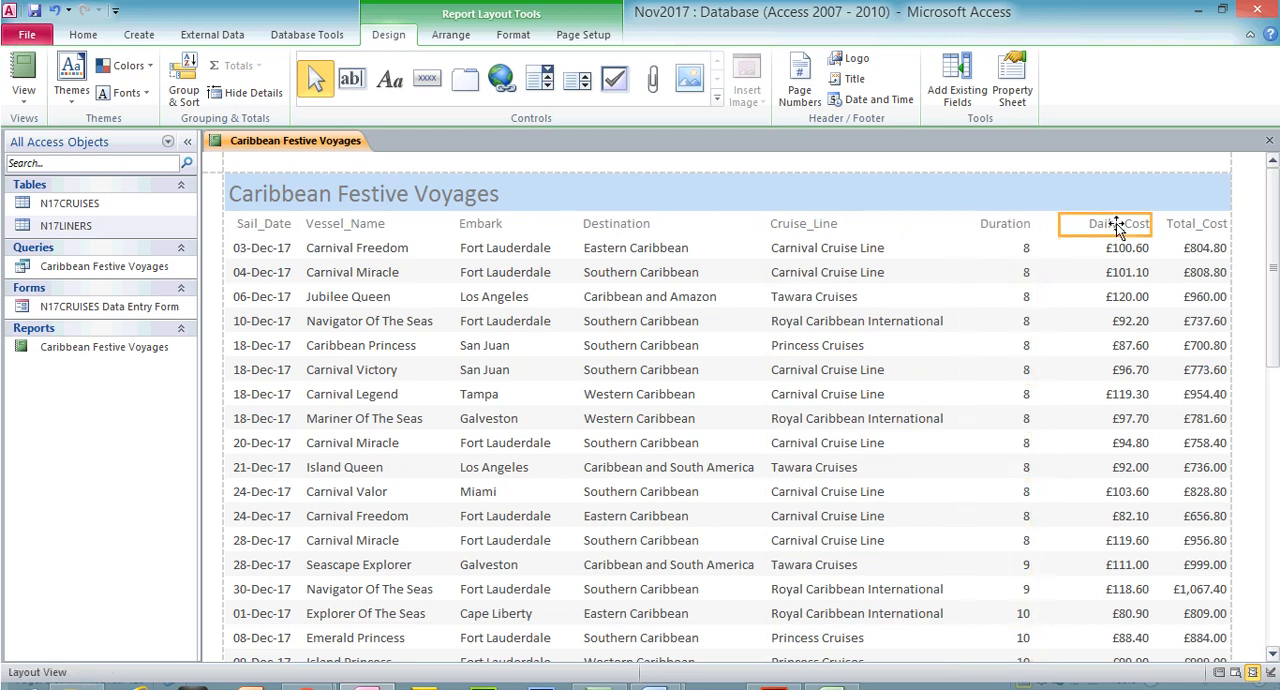
shift+click(1120, 252)
drag(1150, 229, 1131, 226)
click(1182, 226)
shift+click(1187, 249)
drag(1228, 226, 1219, 228)
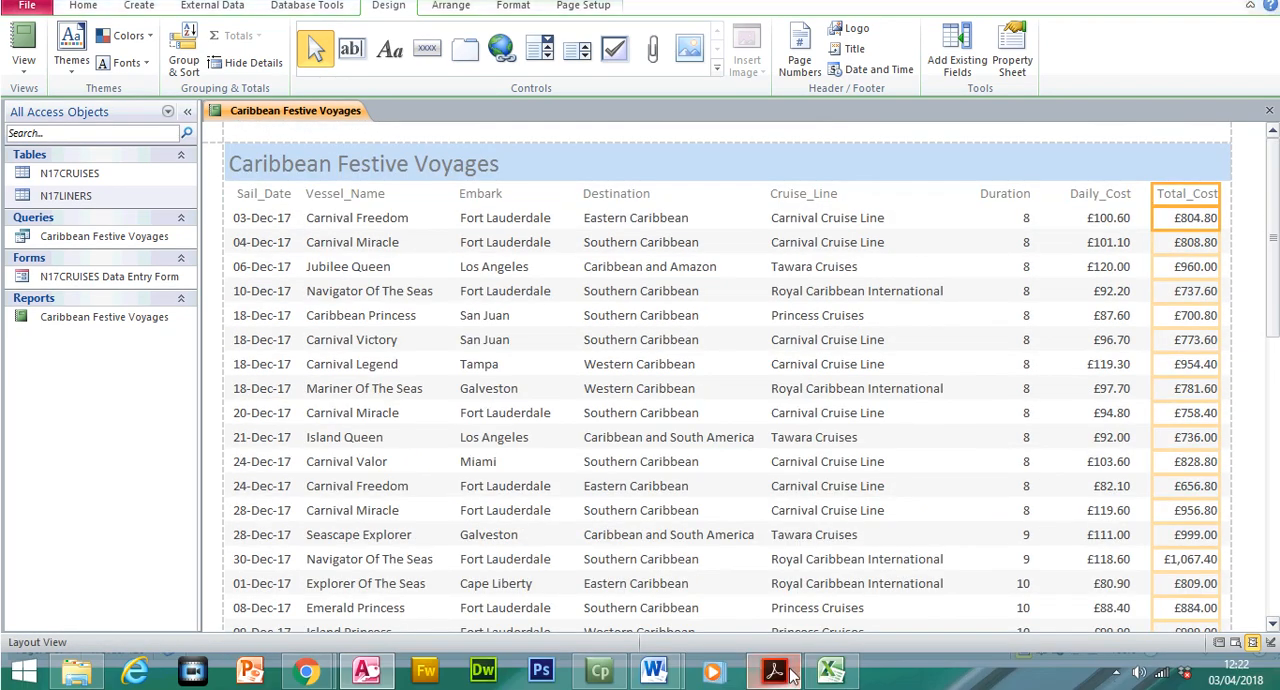
Highlight the requirement "fits on a single page wide" in the exam paper, then fine-tune Total_Cost's right edge in the report
click(773, 687)
drag(399, 401, 572, 405)
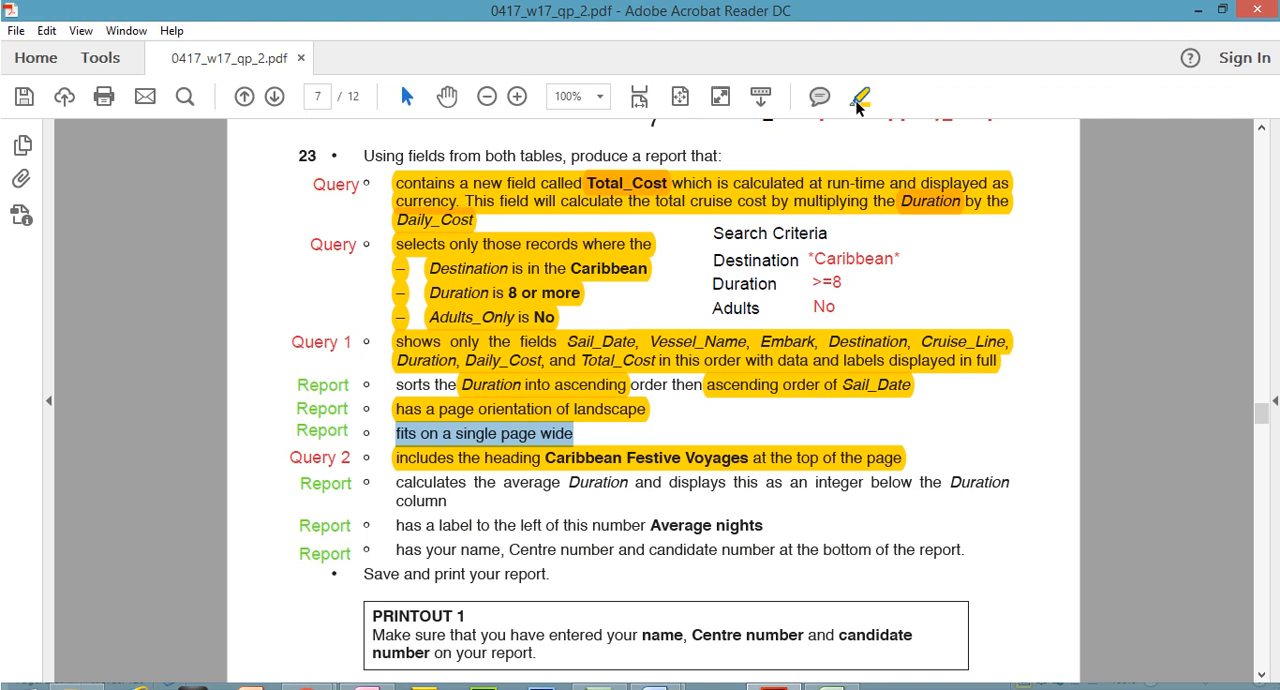
click(857, 101)
click(775, 686)
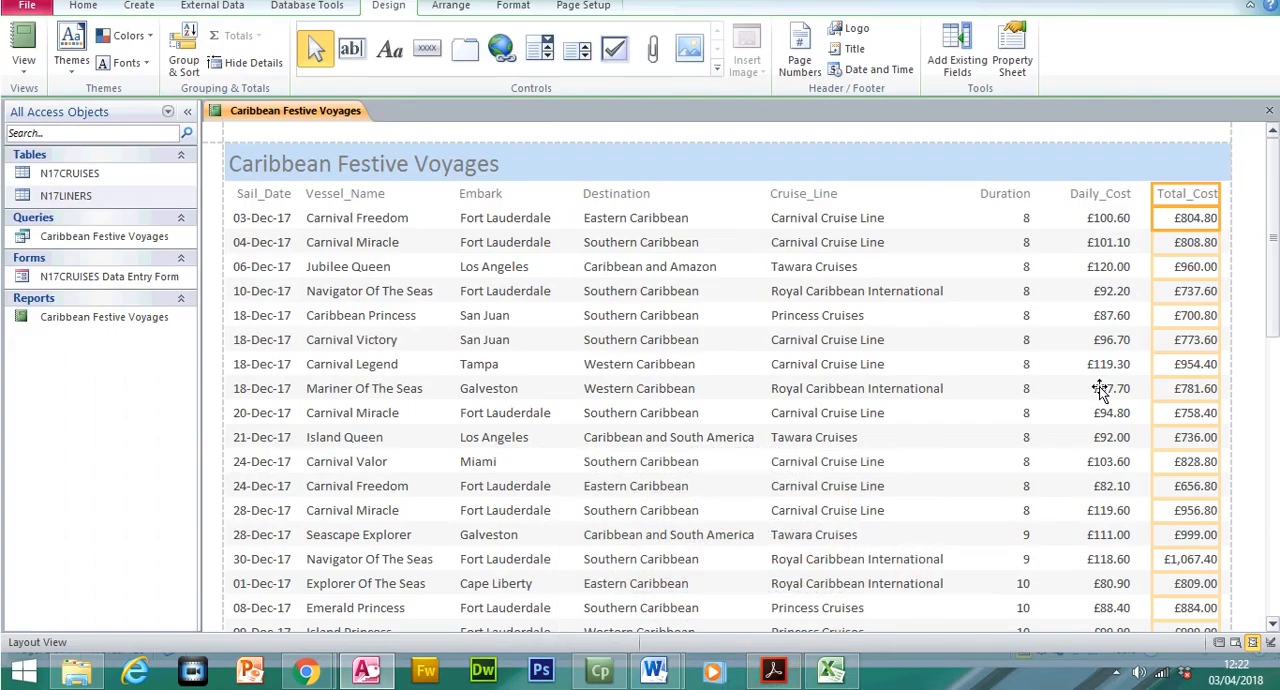
mouse_move(1220, 223)
mouse_down()
mouse_move(1187, 222)
mouse_move(1222, 222)
mouse_up()
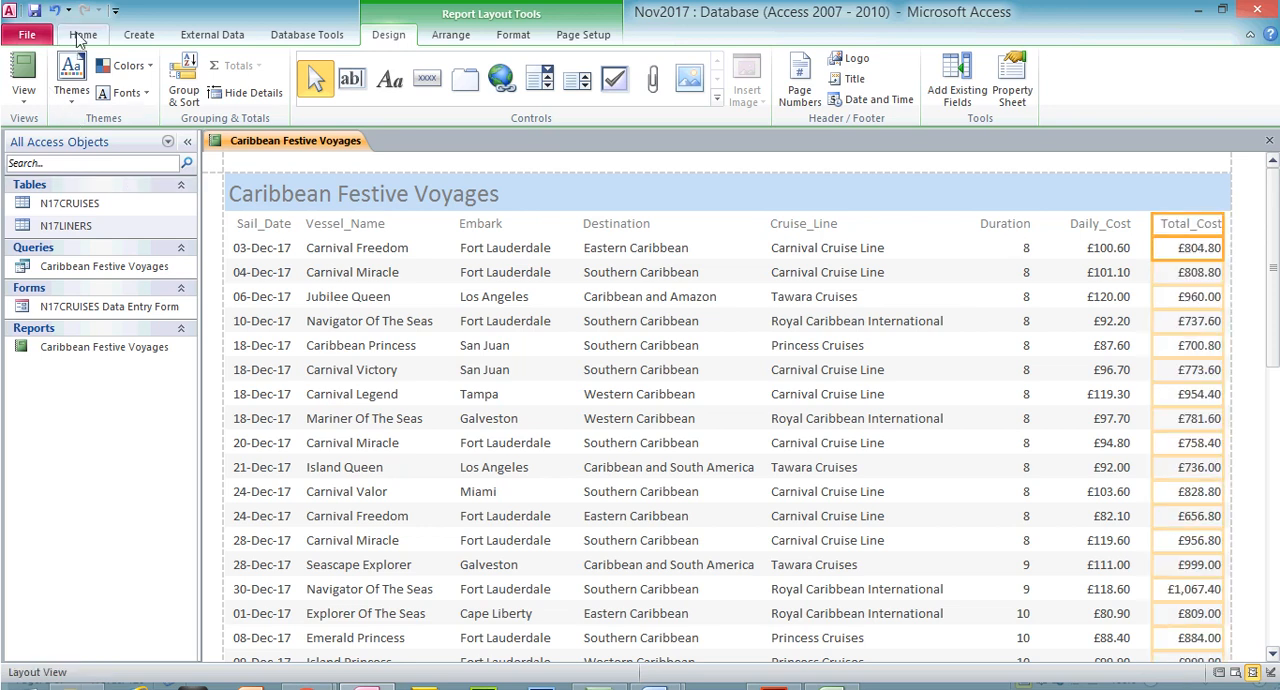
Examine both pages of the report in Print Preview for columns fitting a single page width, then return to Design View
click(23, 93)
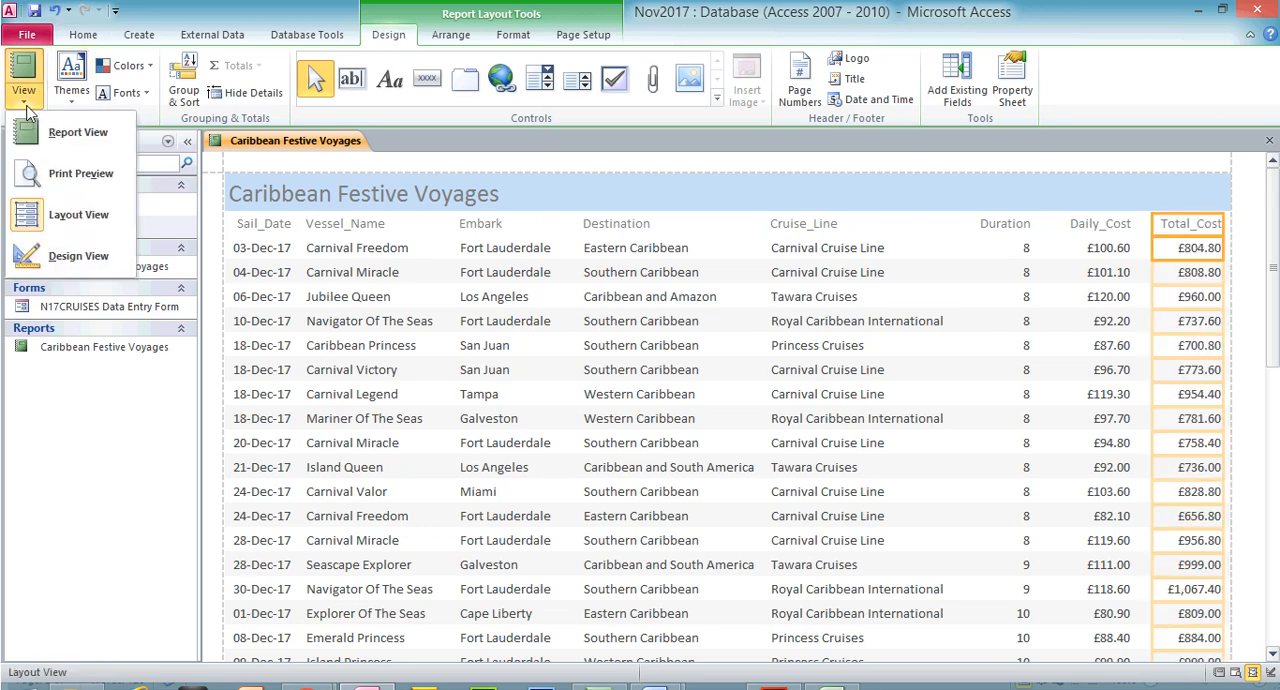
click(79, 257)
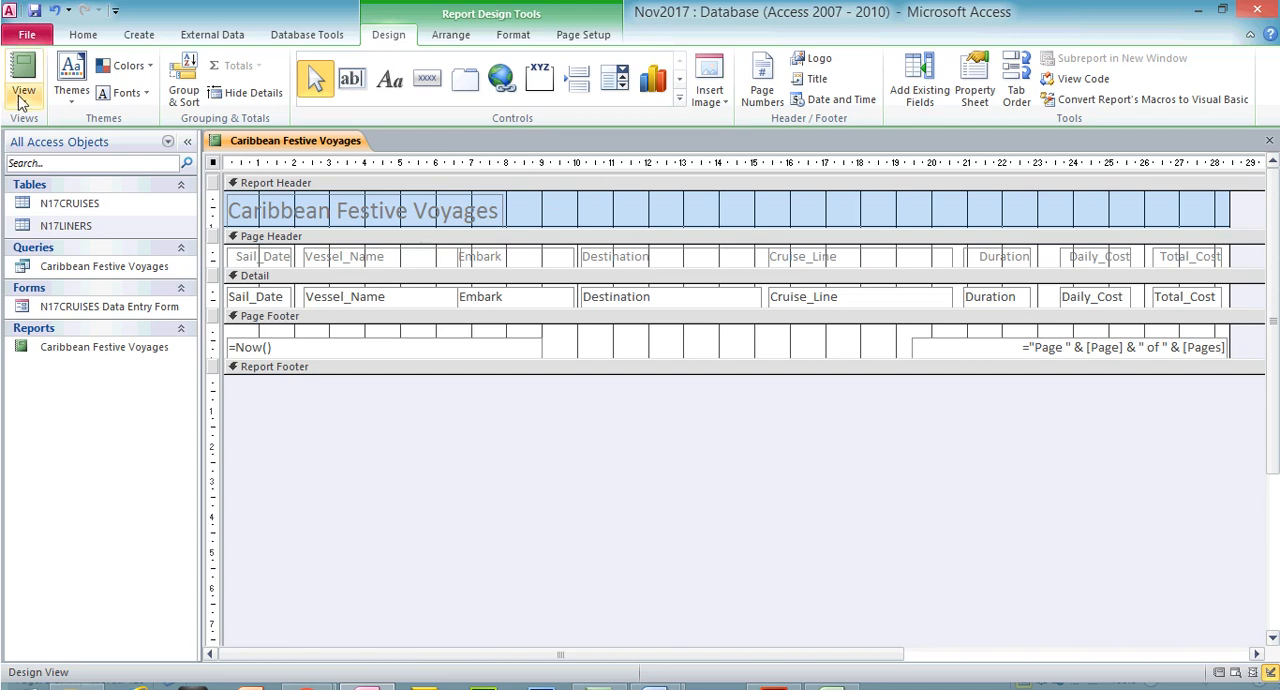
click(22, 98)
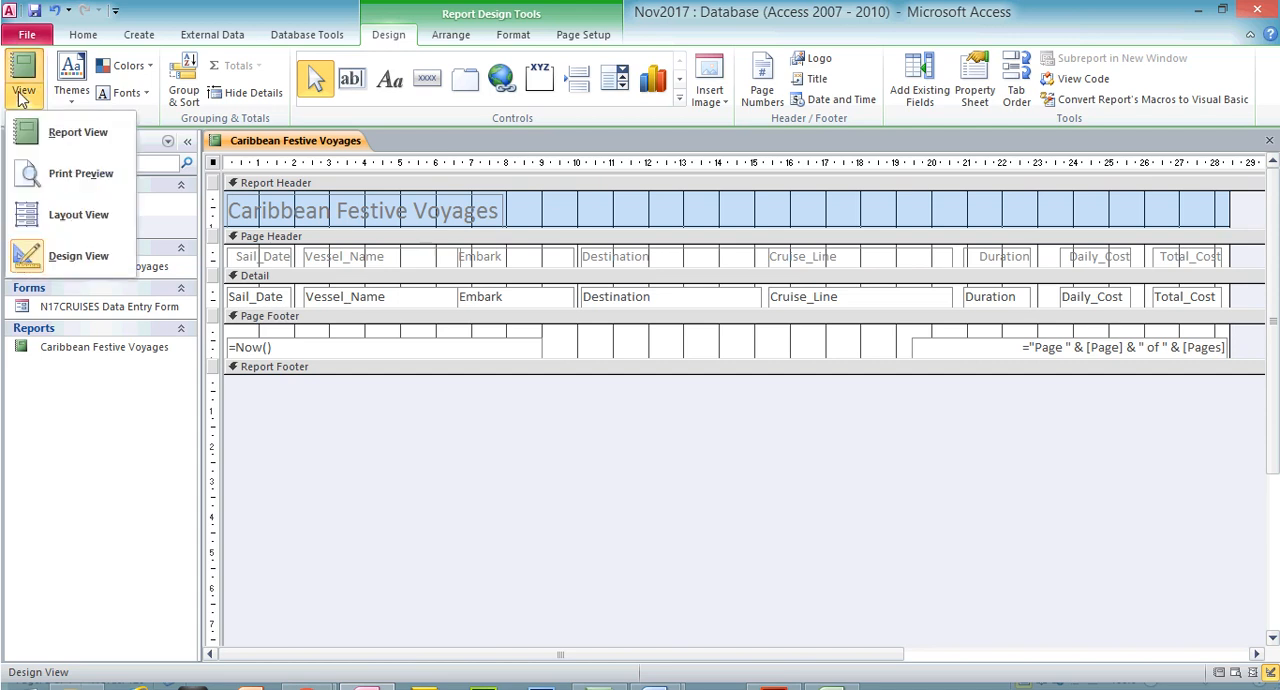
click(50, 184)
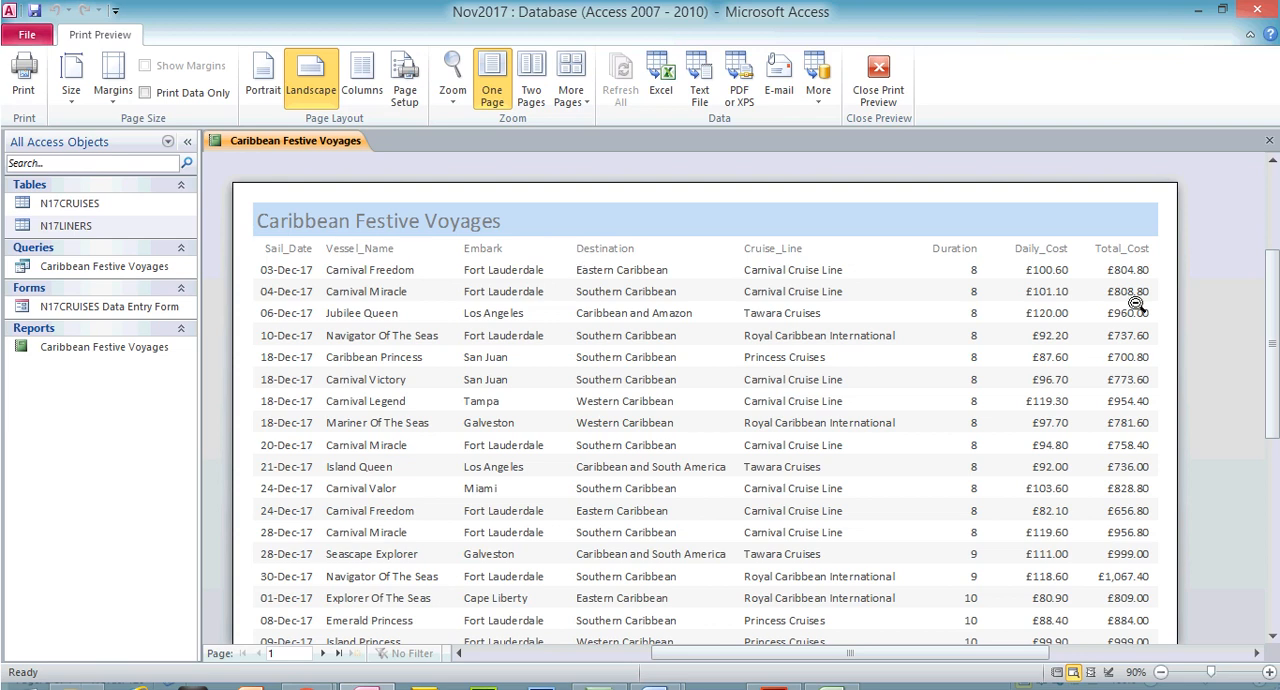
drag(1275, 337, 1275, 437)
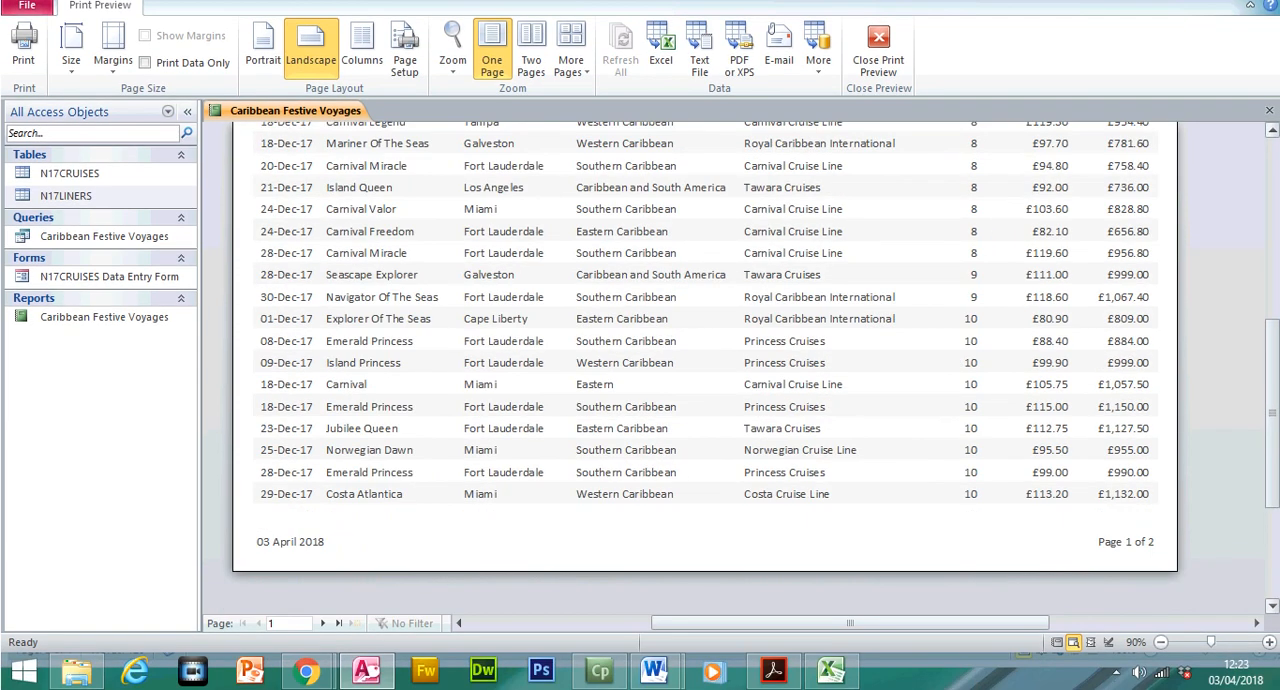
click(1271, 608)
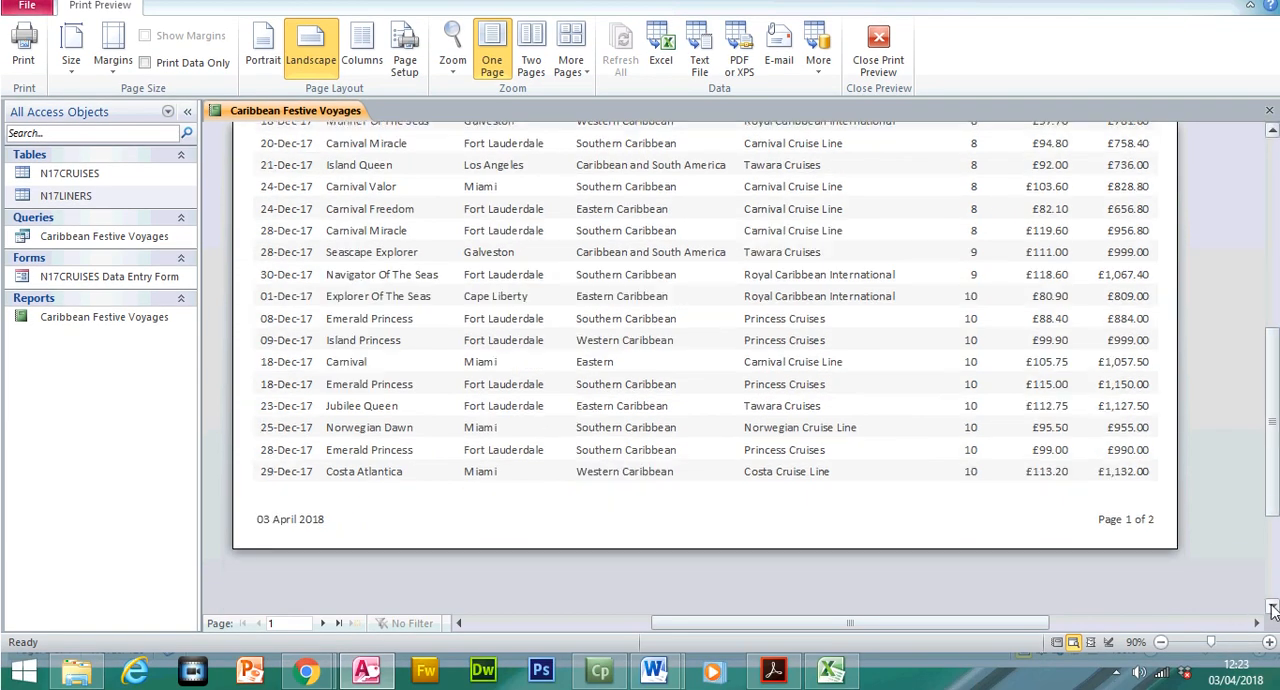
click(1272, 608)
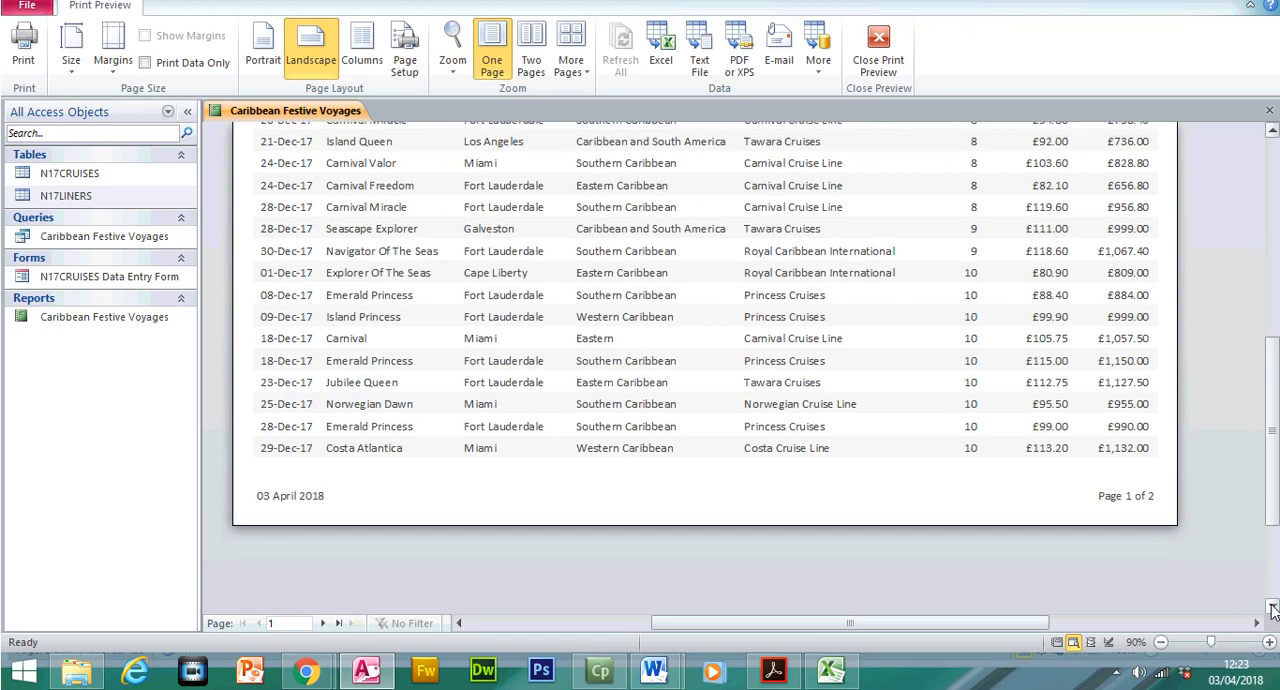
click(338, 623)
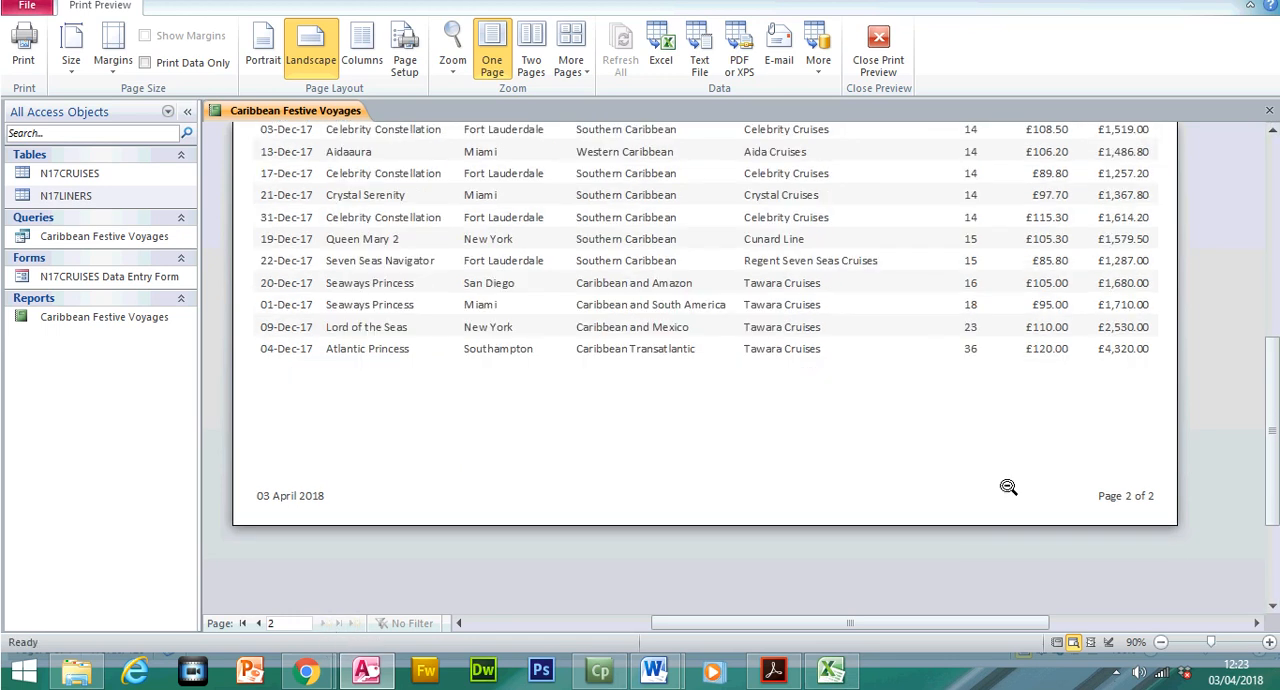
drag(1275, 448, 1275, 339)
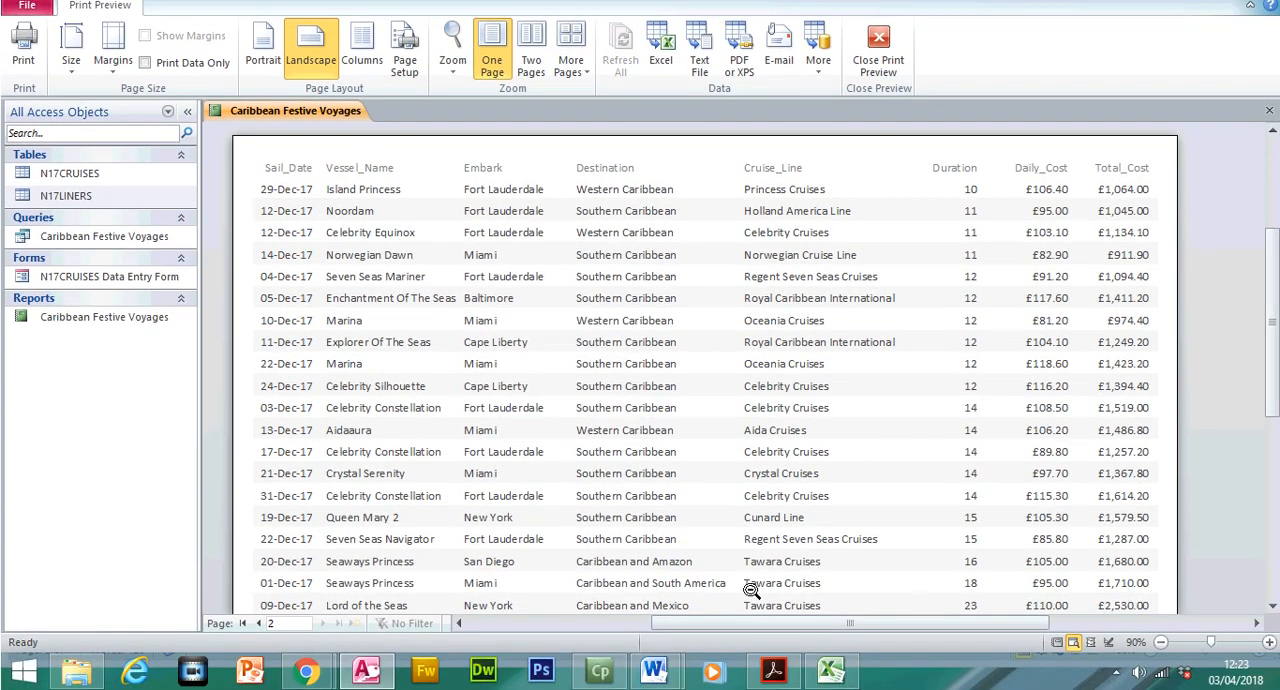
click(243, 623)
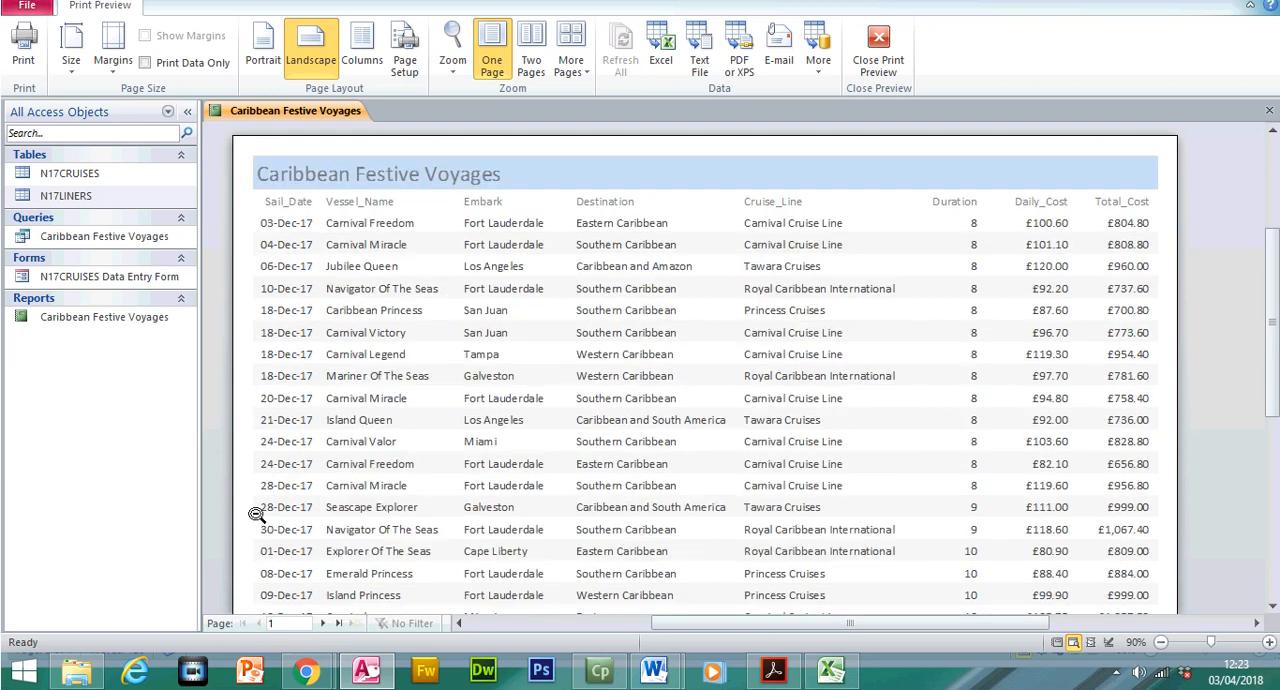
click(877, 82)
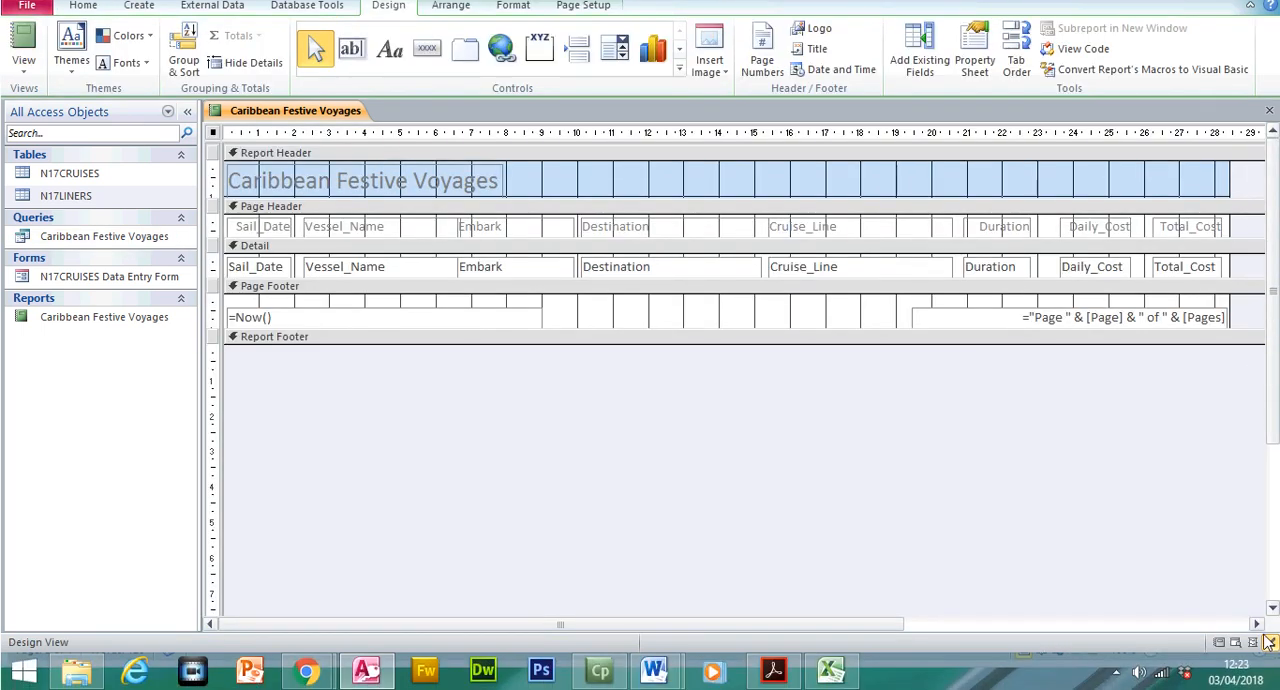
Try widening the report to about 30 cm and page through its Print Preview to see the effect on page width
scroll(1138, 360, right, 3)
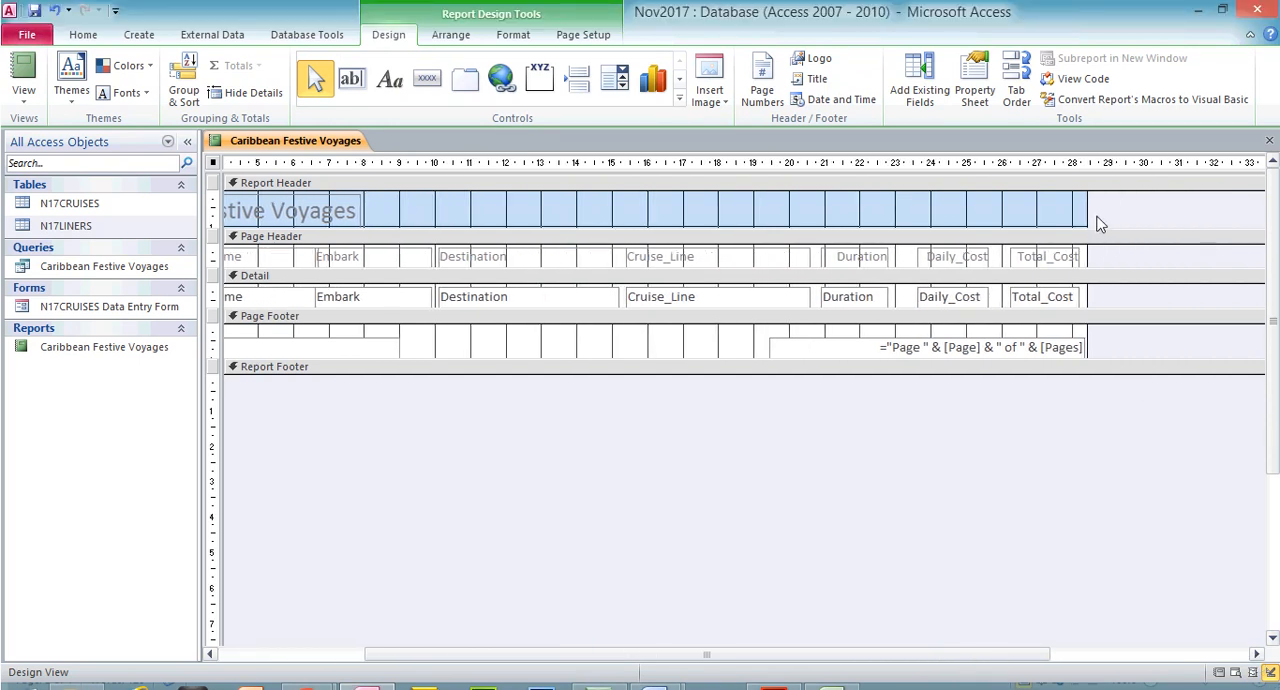
drag(1087, 206, 1144, 208)
click(23, 90)
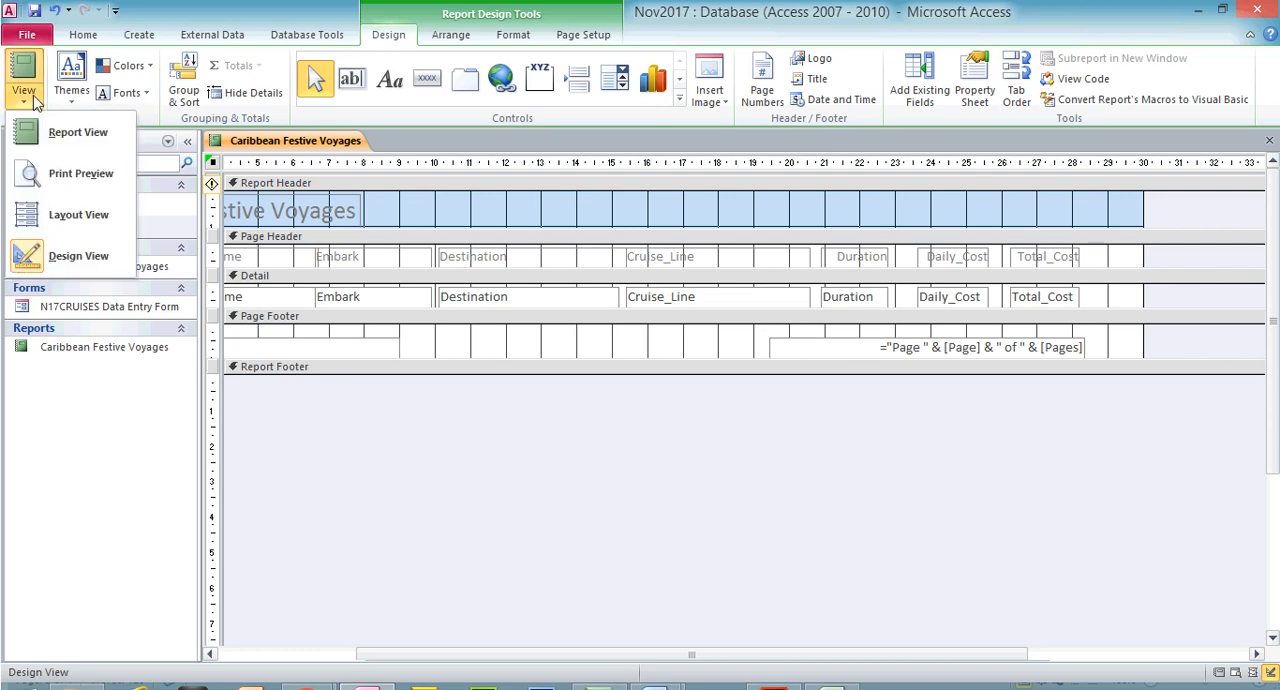
click(86, 186)
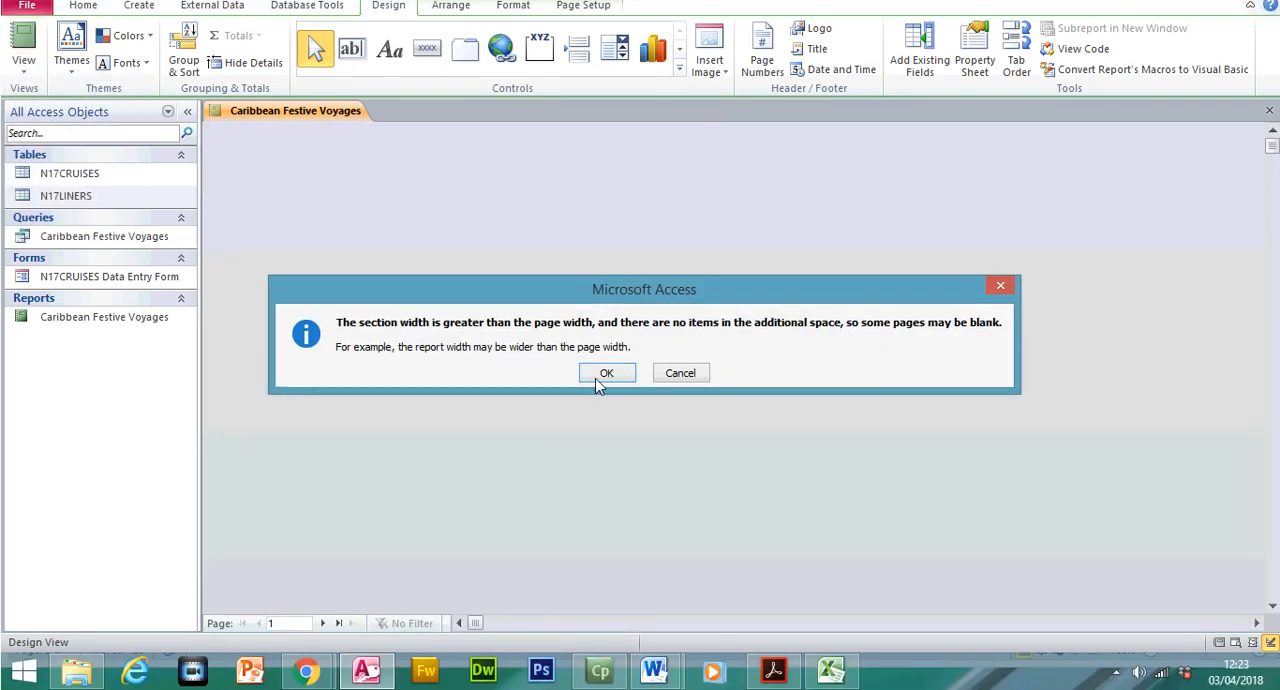
click(618, 400)
click(322, 623)
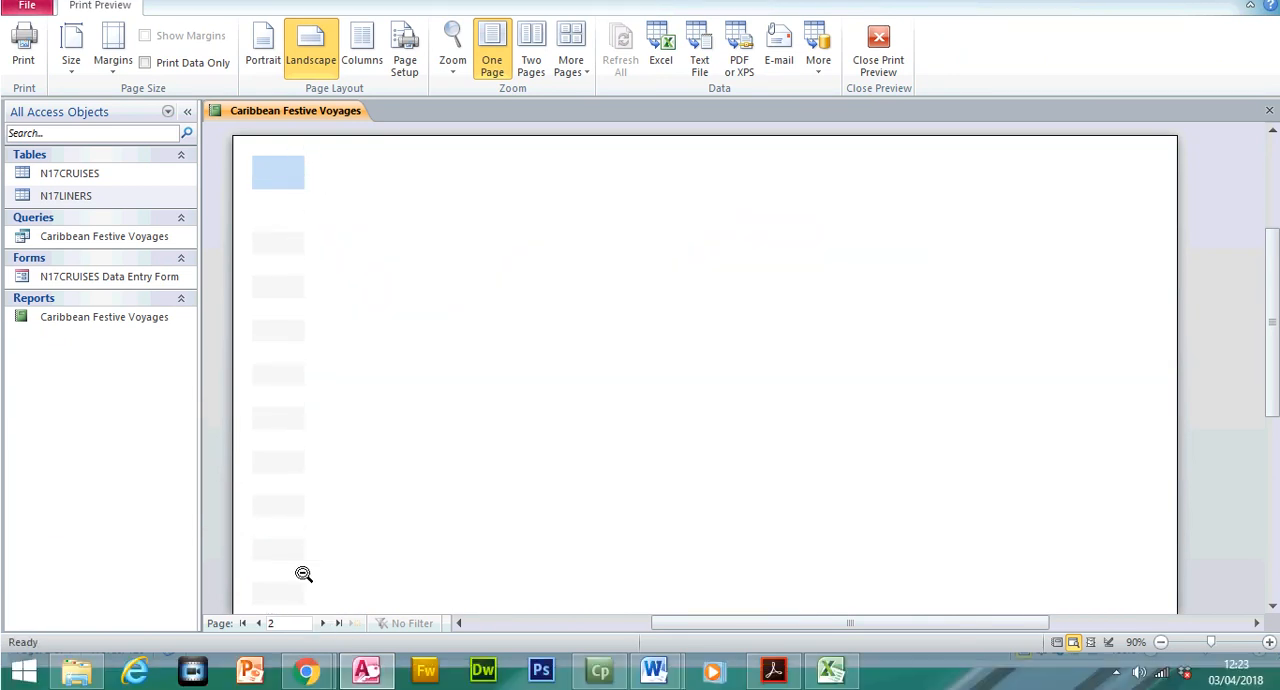
click(322, 623)
click(322, 623)
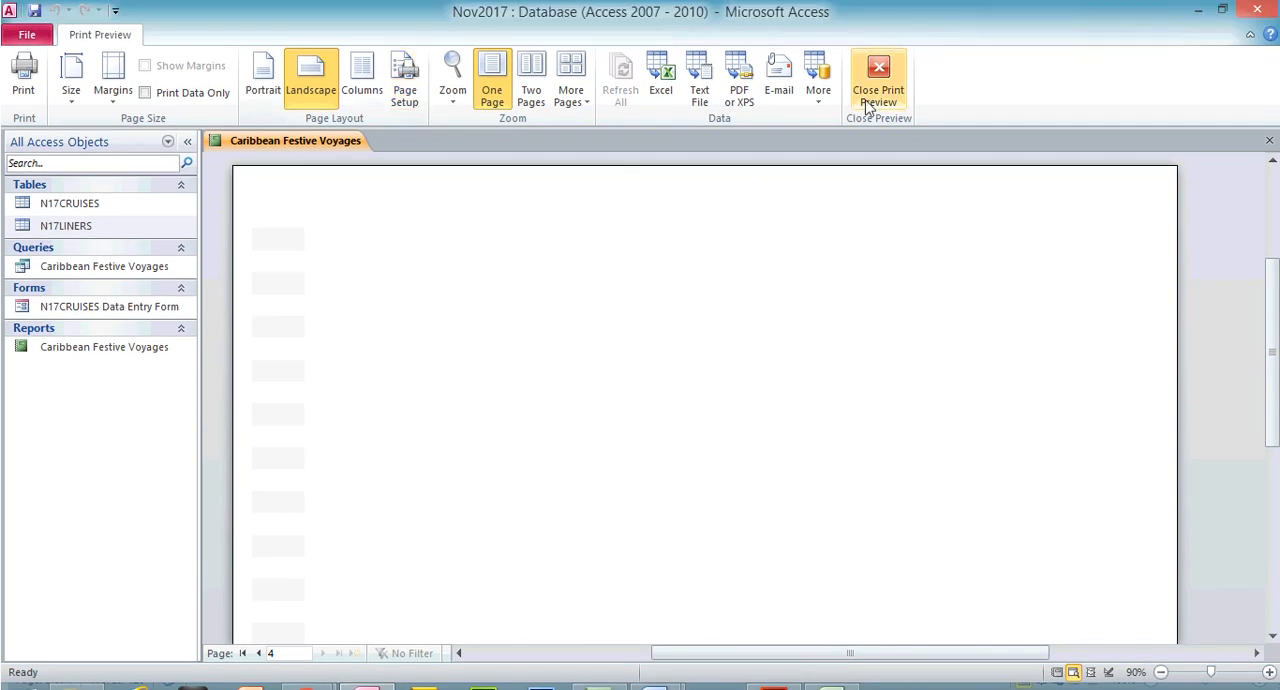
click(877, 38)
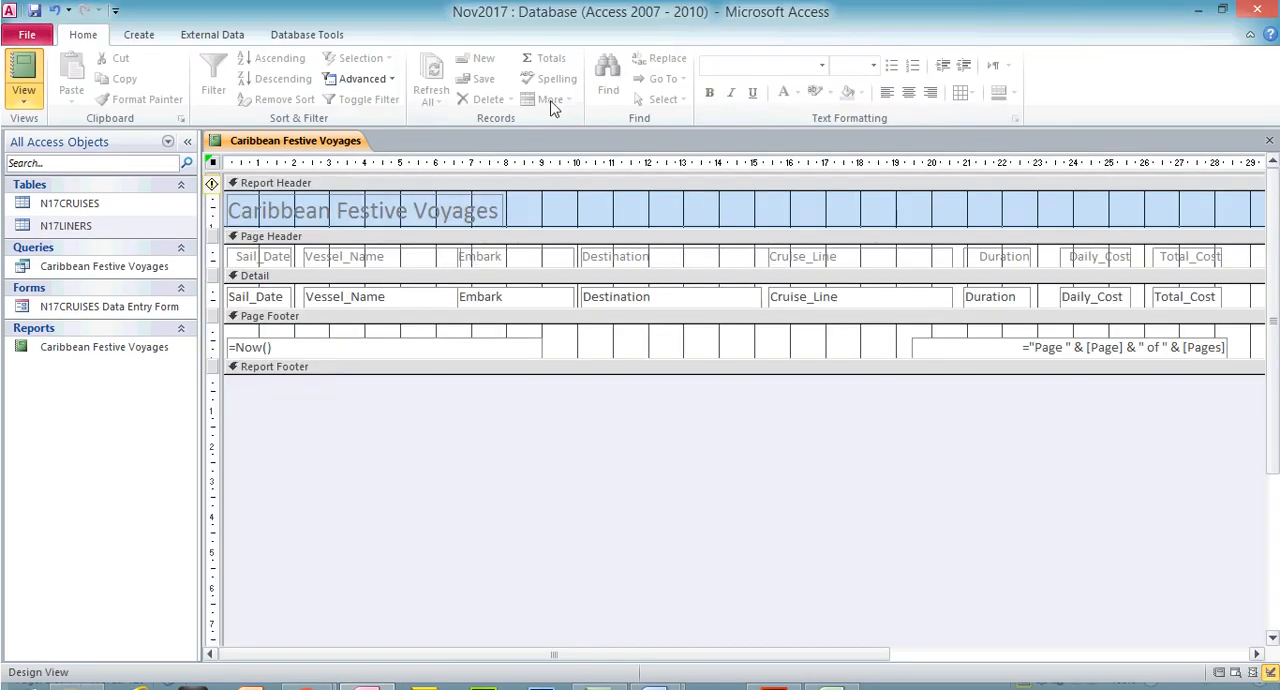
Narrow the report to the right edge of the page number field, about 28.3 cm, and check its pages in Print Preview
drag(887, 623, 1053, 631)
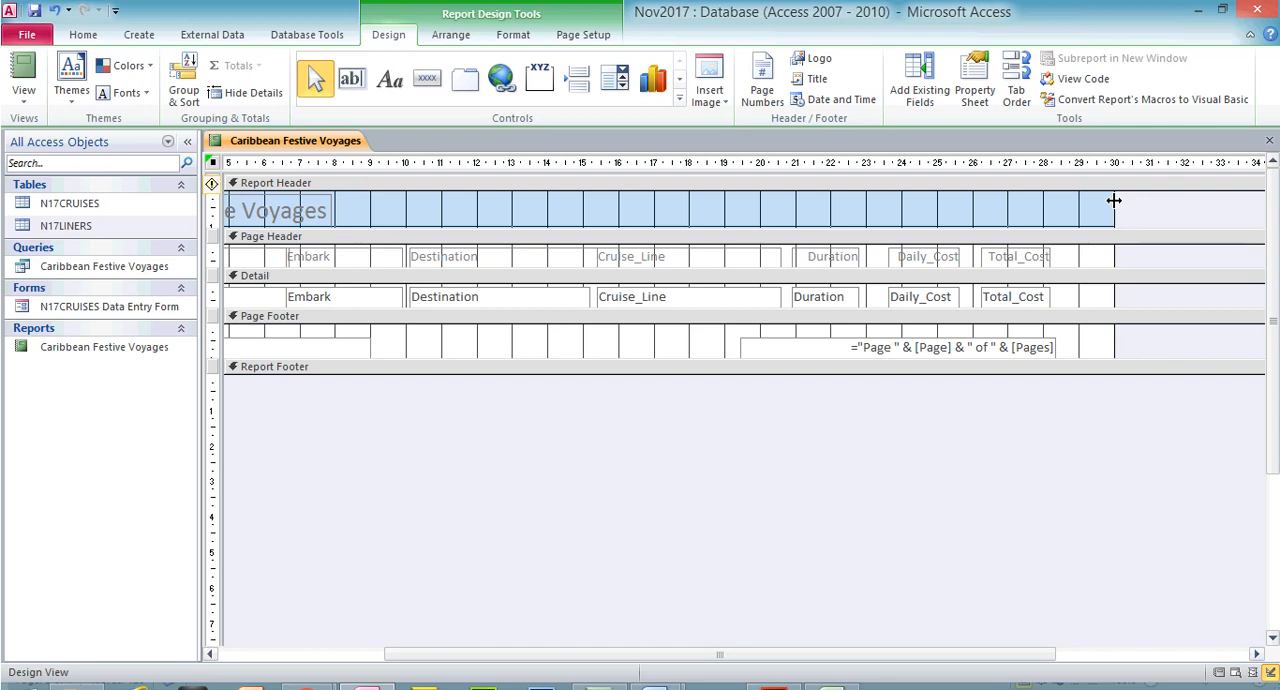
drag(1114, 200, 1054, 209)
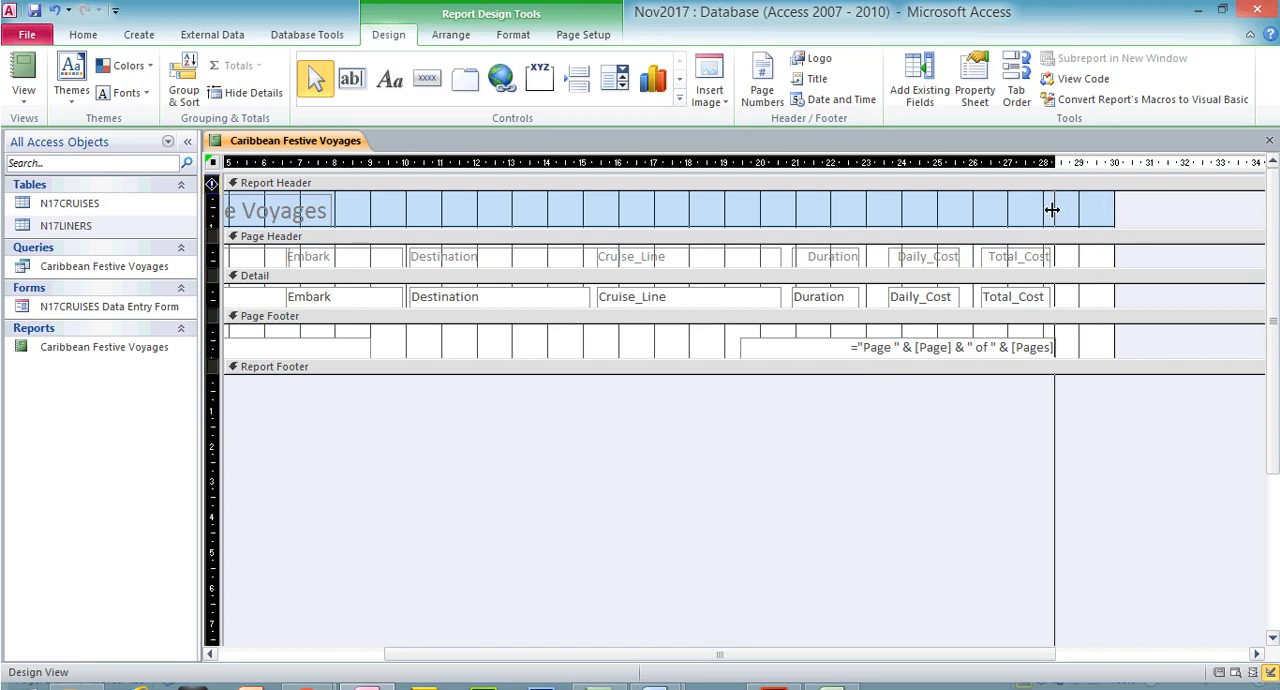
click(24, 95)
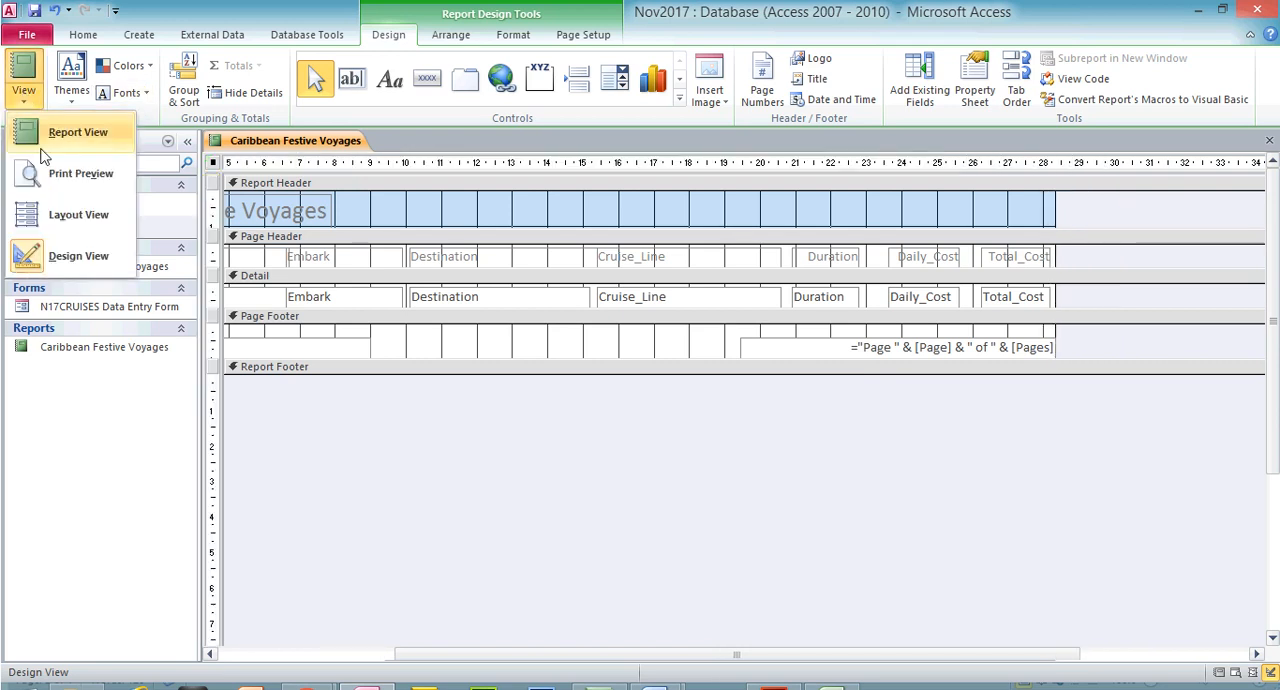
click(55, 170)
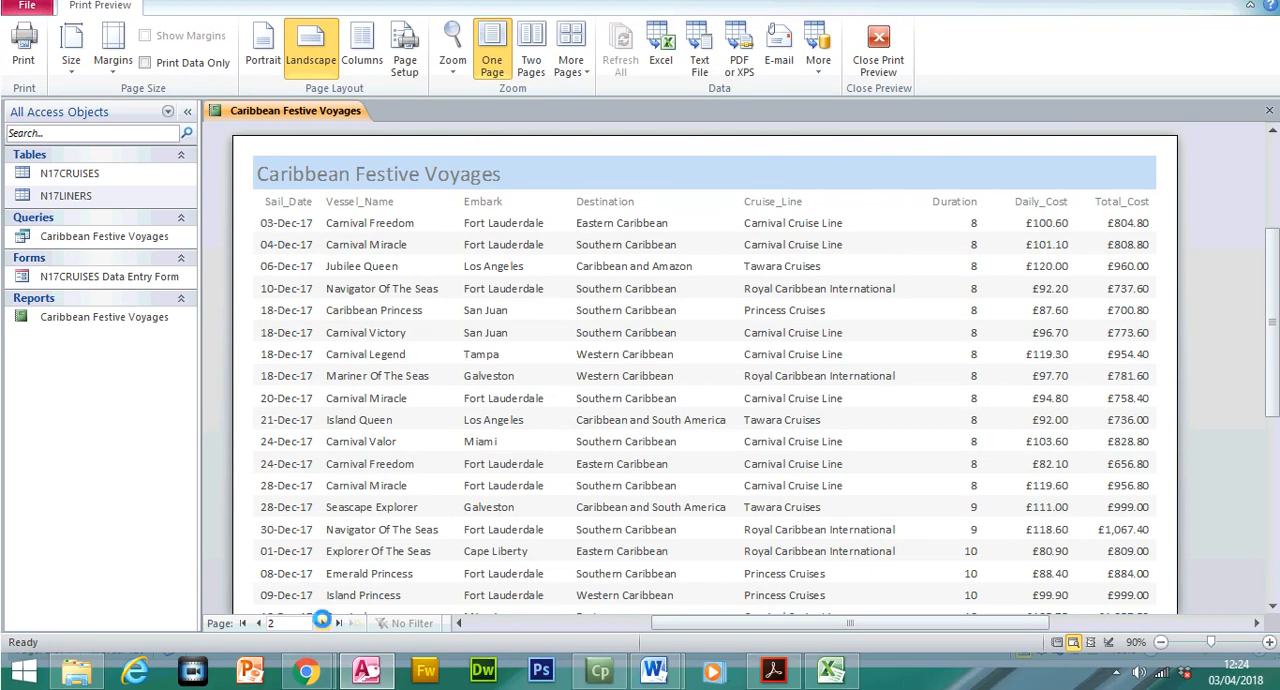
click(258, 623)
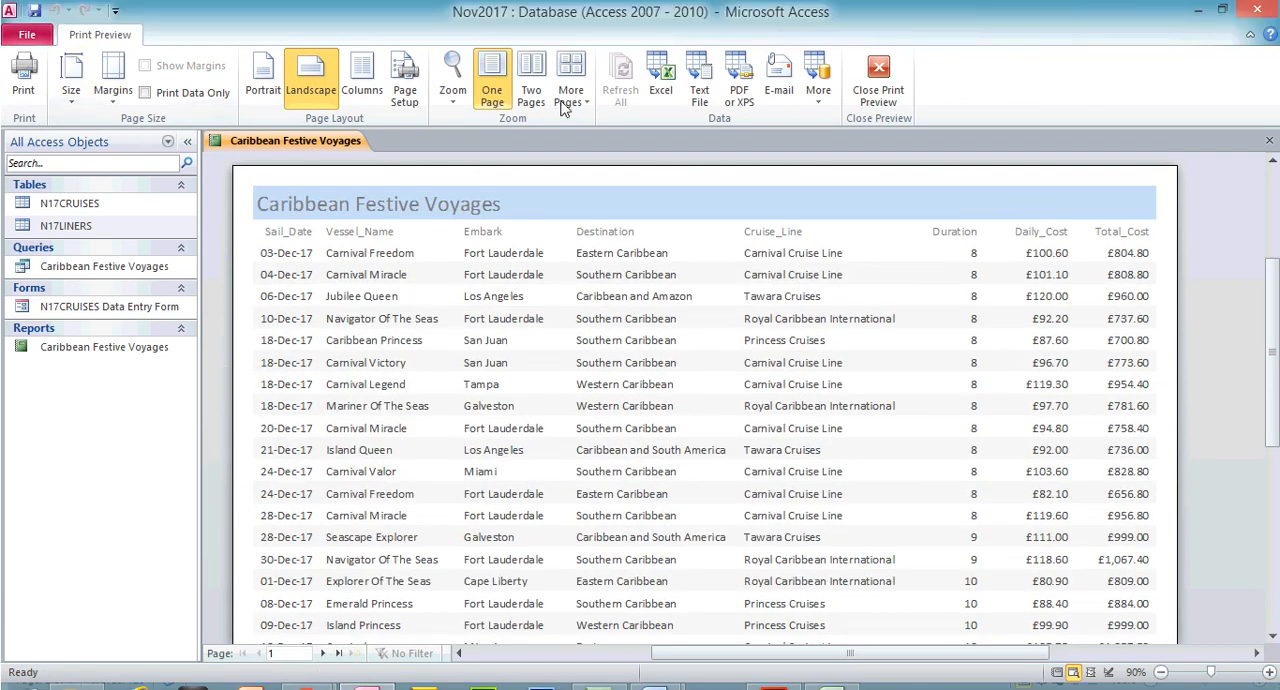
click(878, 62)
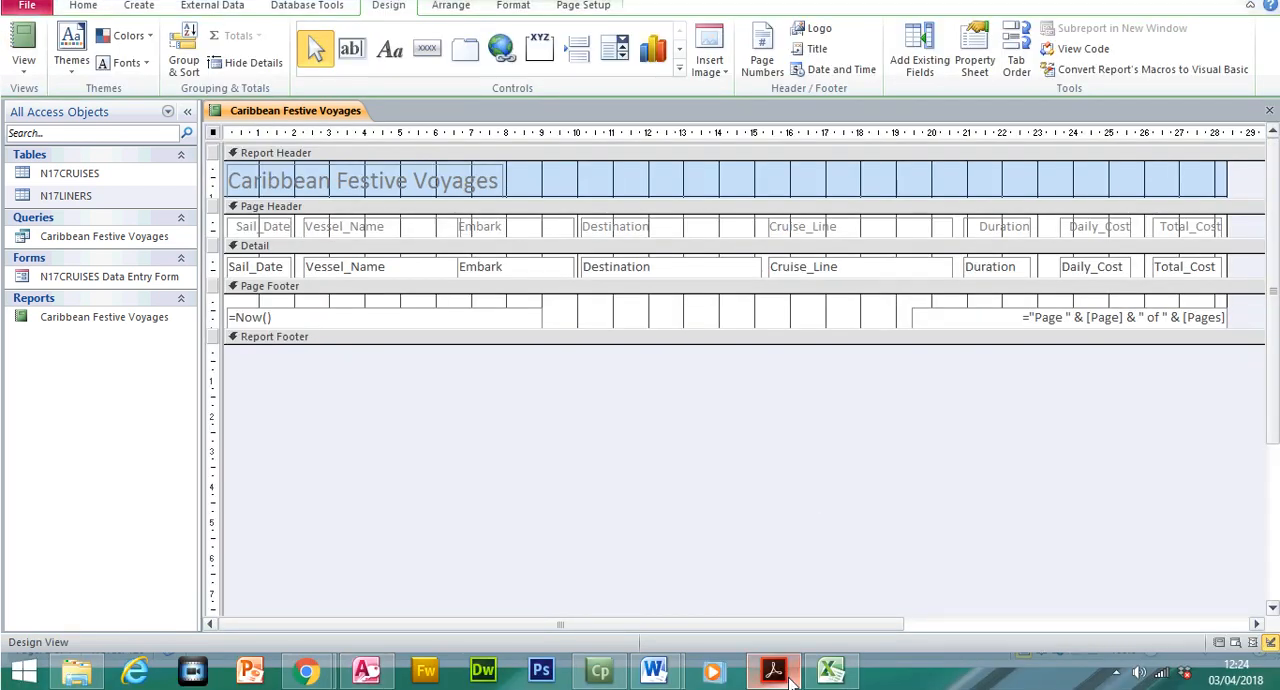
Switch to the exam paper in Acrobat Reader and highlight the requirement to show the average Duration as an integer below its column
click(773, 669)
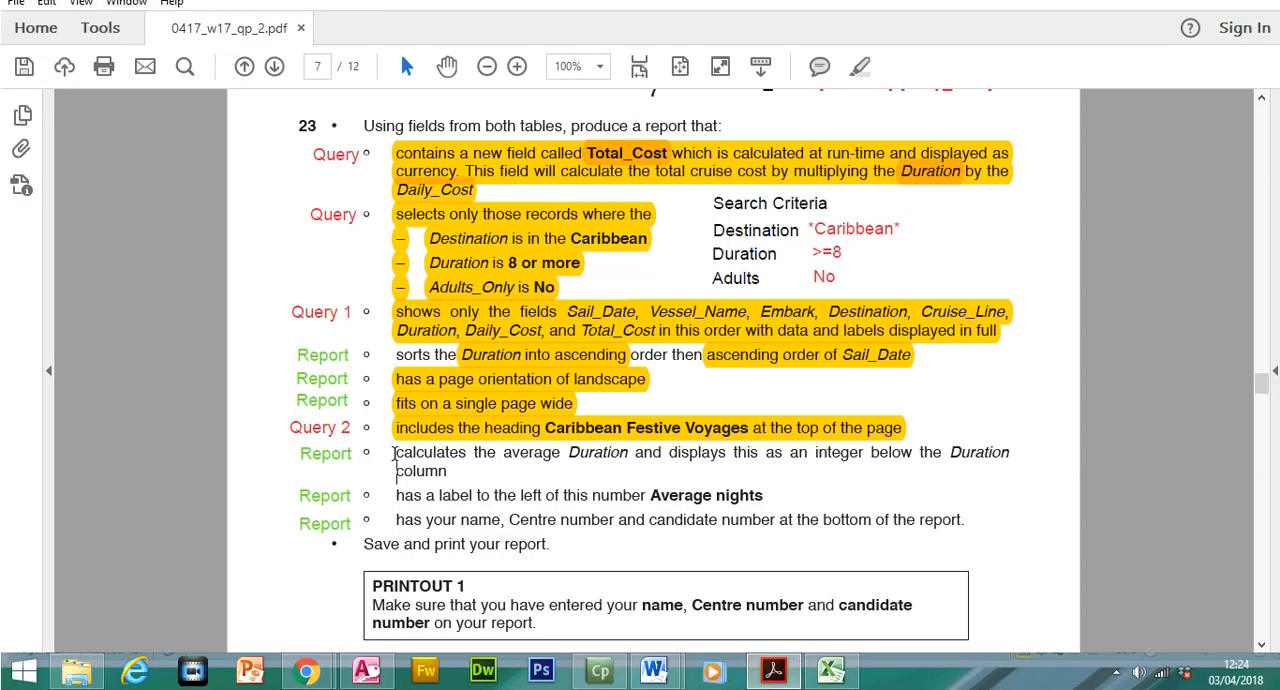
triple_click(393, 455)
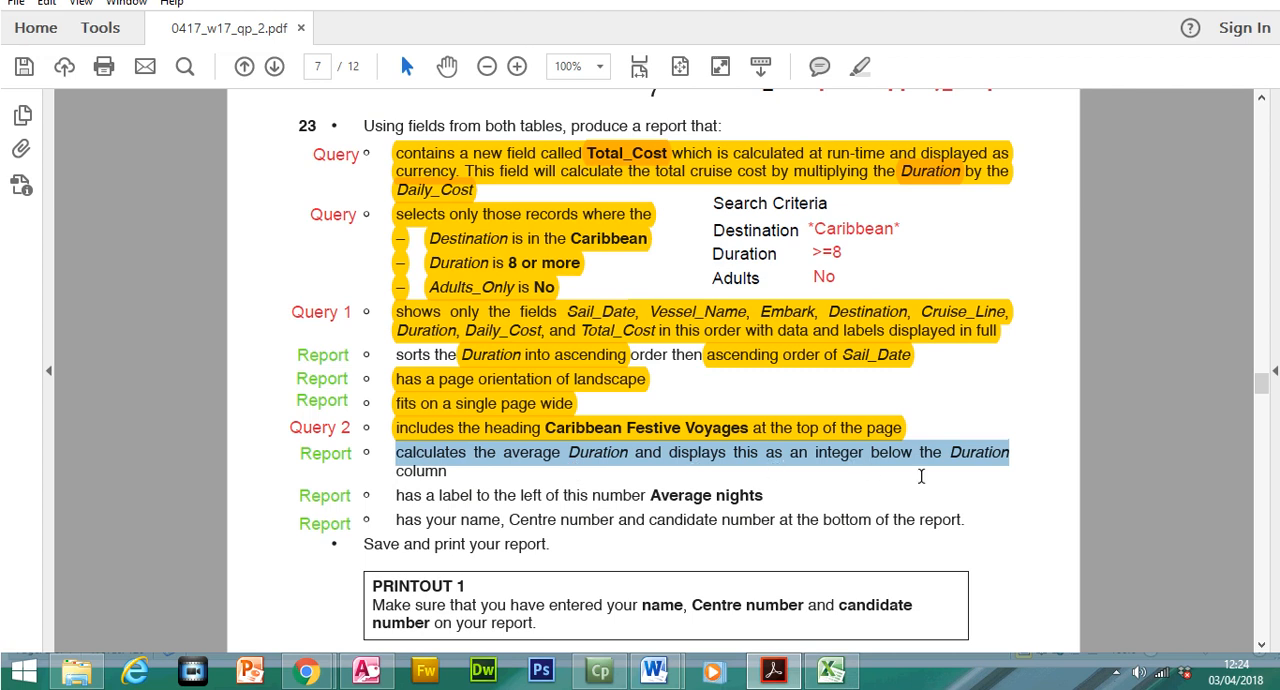
click(449, 480)
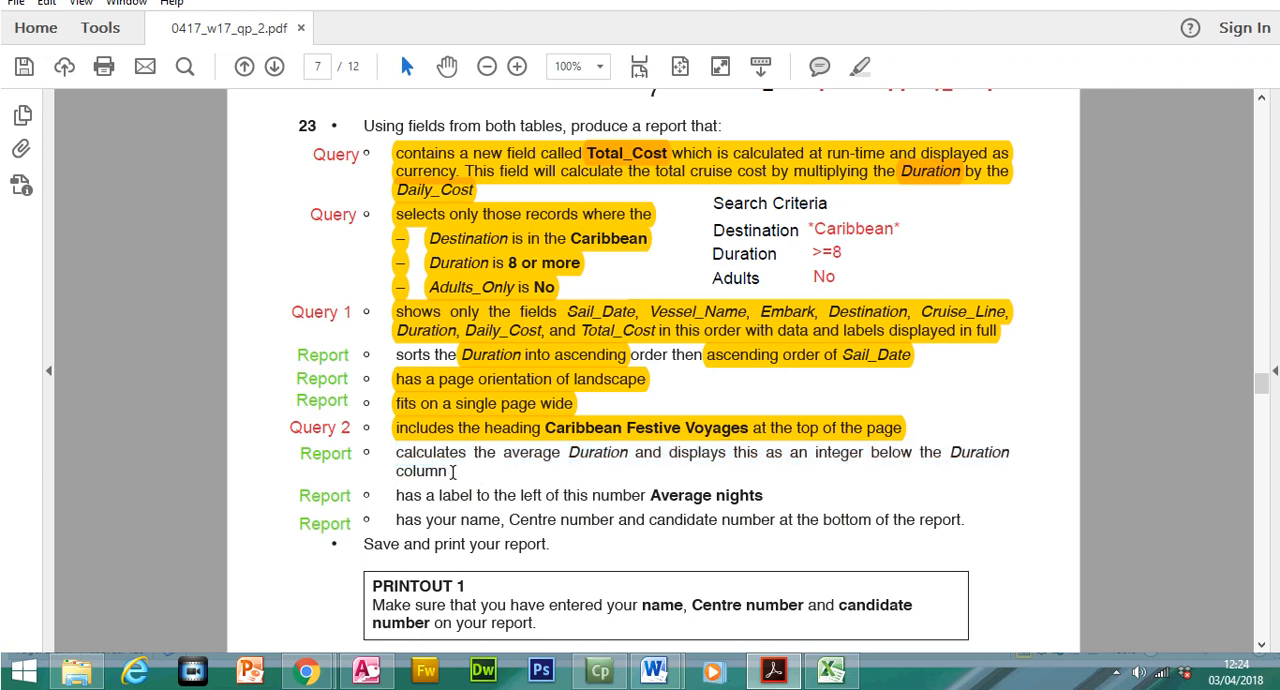
drag(452, 472, 395, 452)
click(860, 66)
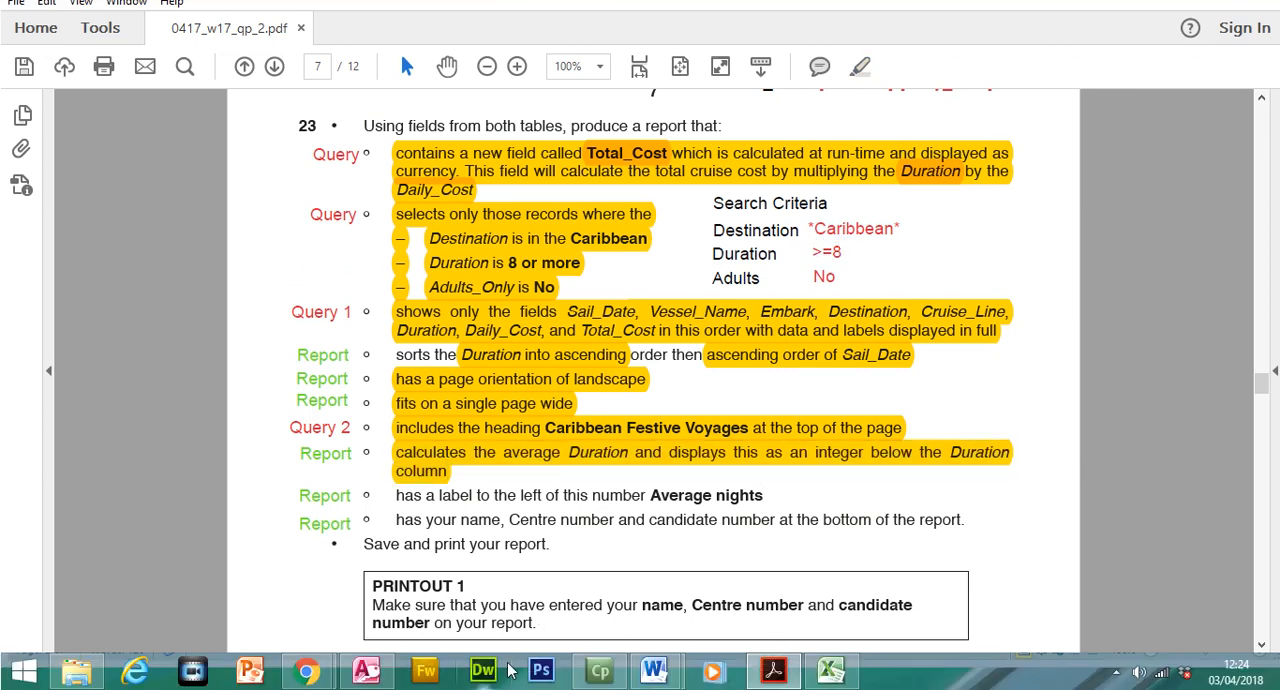
Switch back to Access, open the report in Layout View and add an Average total to the Duration column
click(365, 670)
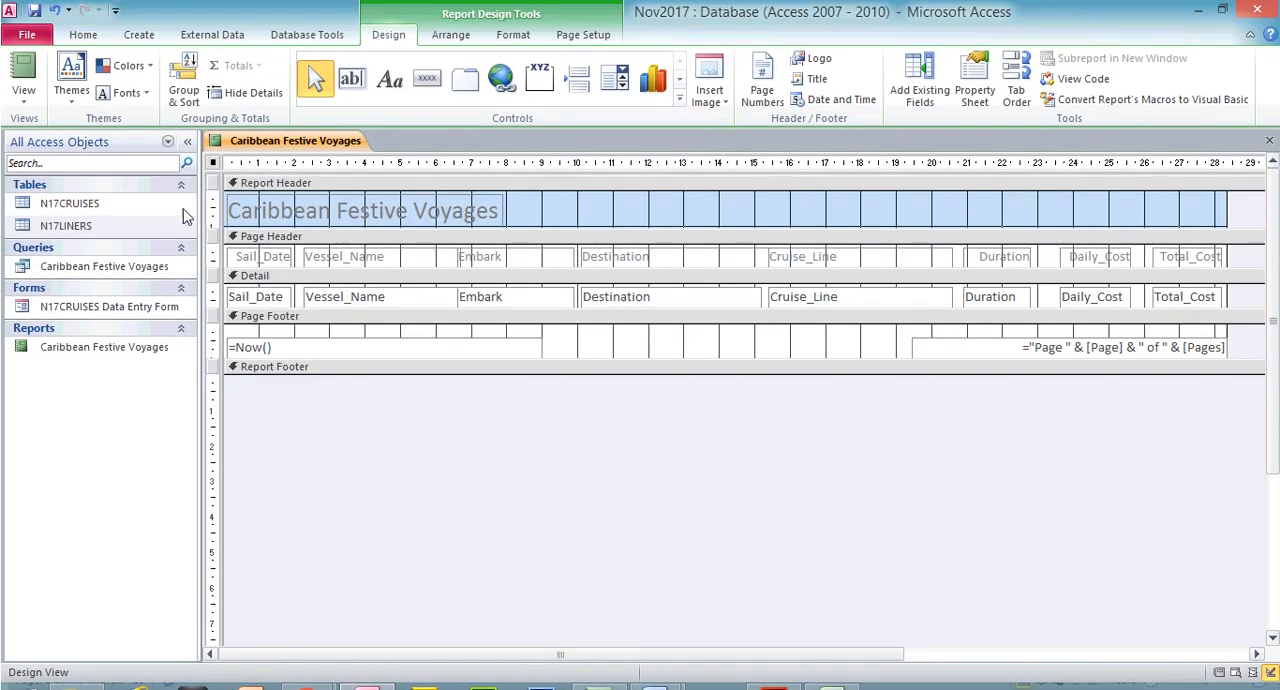
click(23, 98)
click(70, 218)
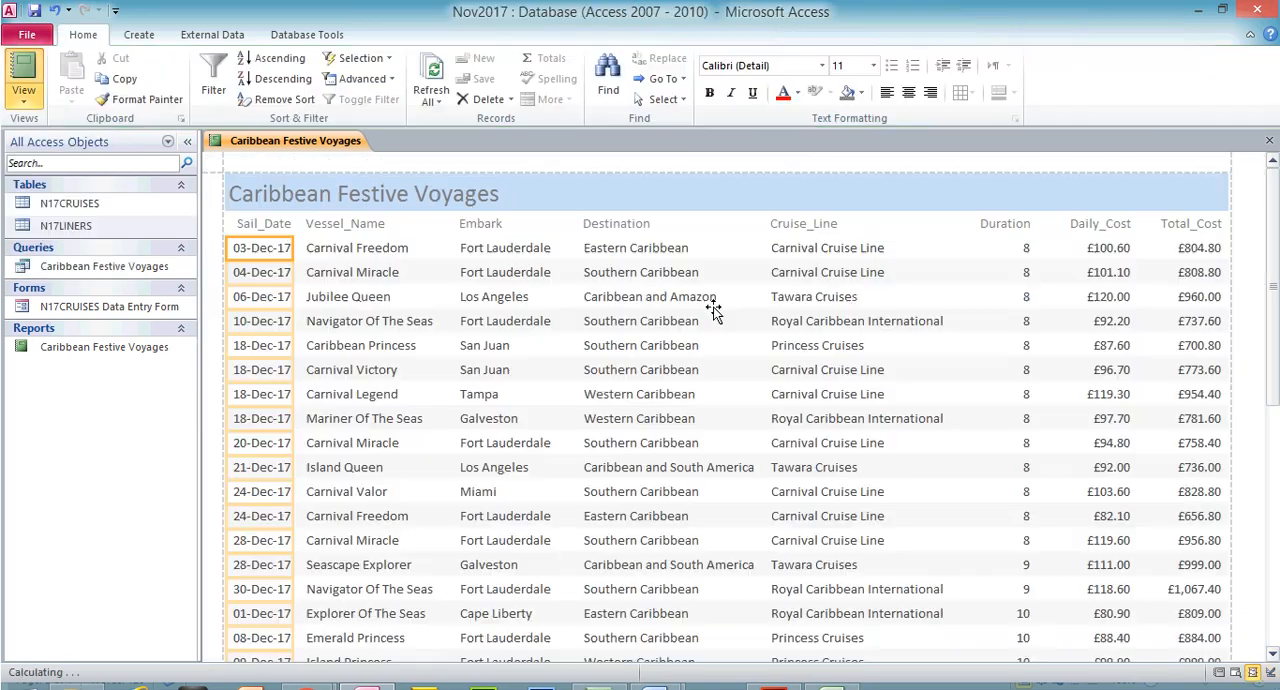
click(1000, 226)
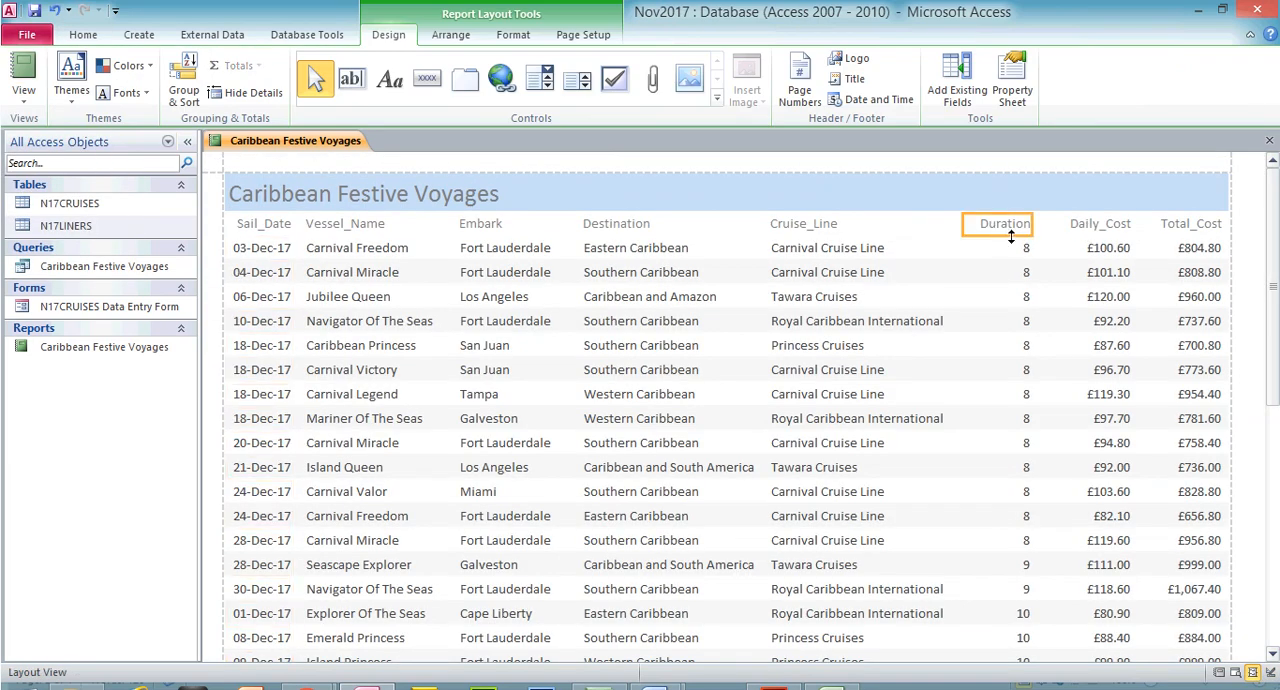
ctrl+click(1010, 250)
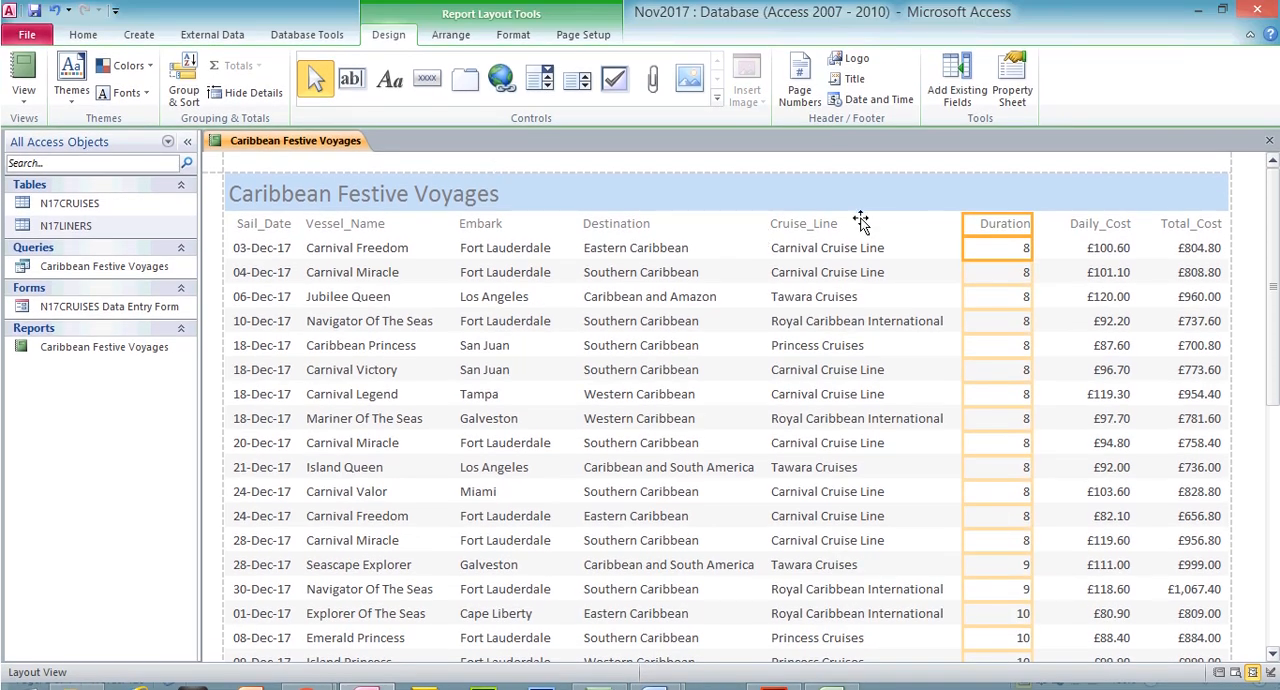
click(988, 228)
click(990, 268)
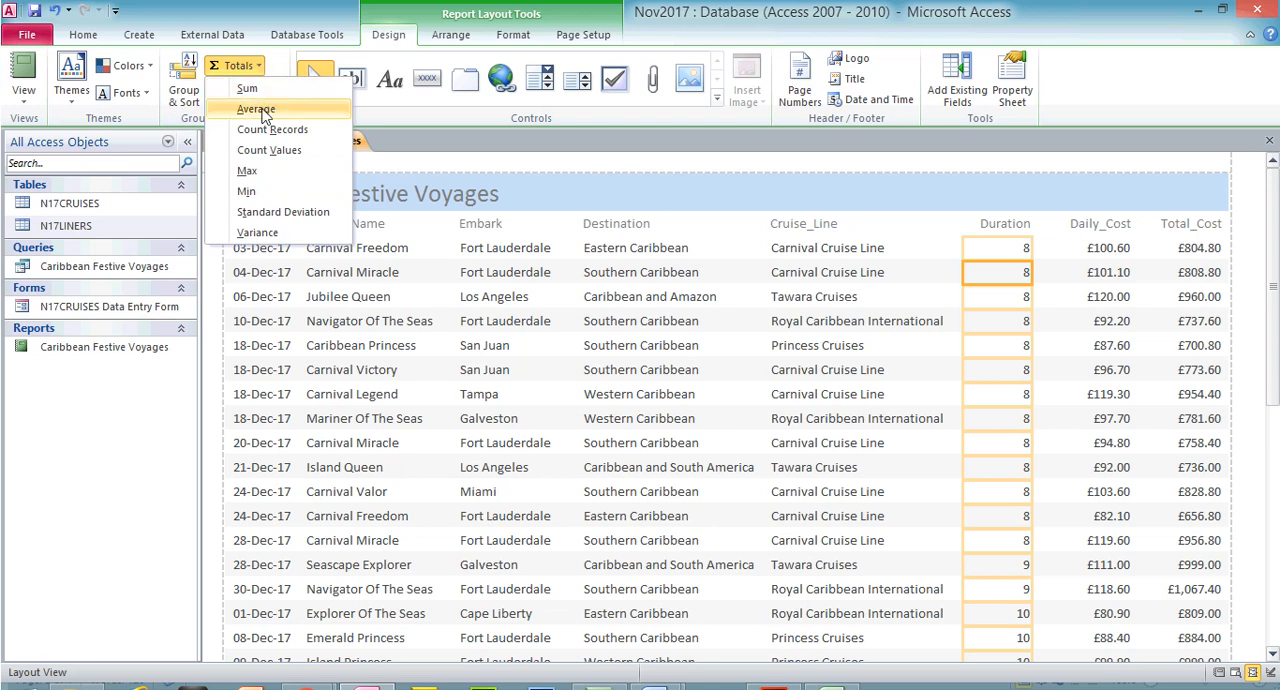
click(256, 109)
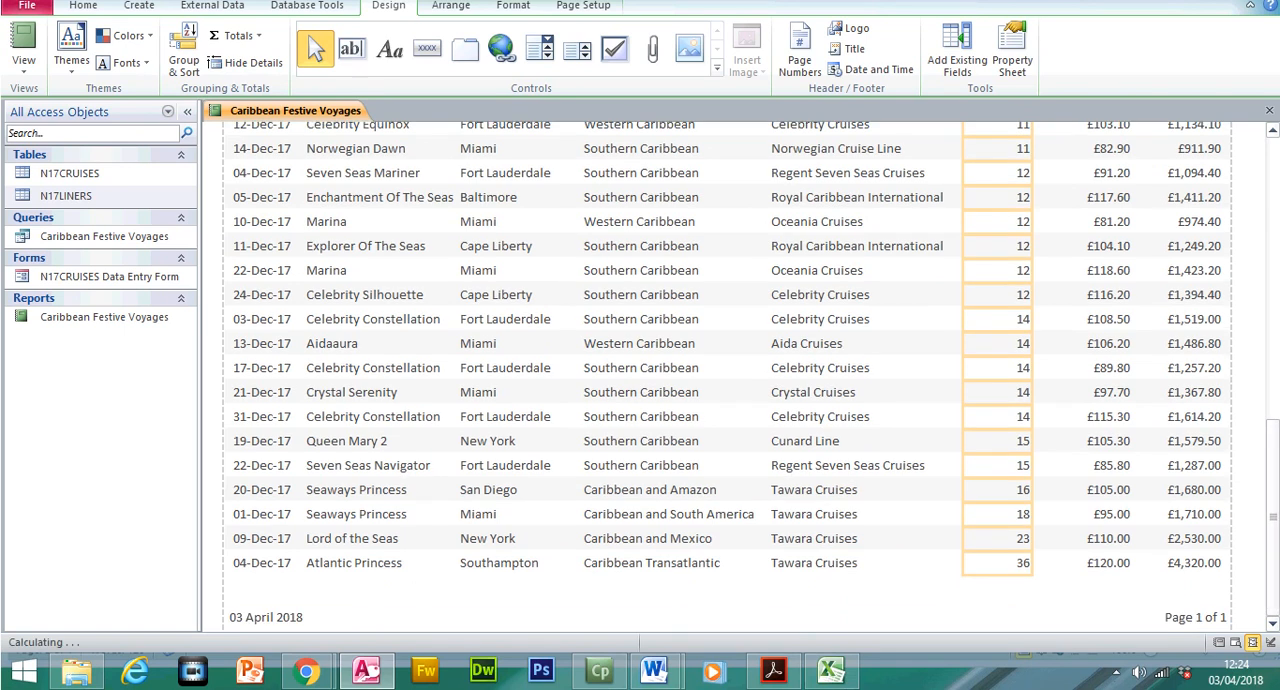
Set the decimal places of the Duration average below the column to 0
click(1001, 590)
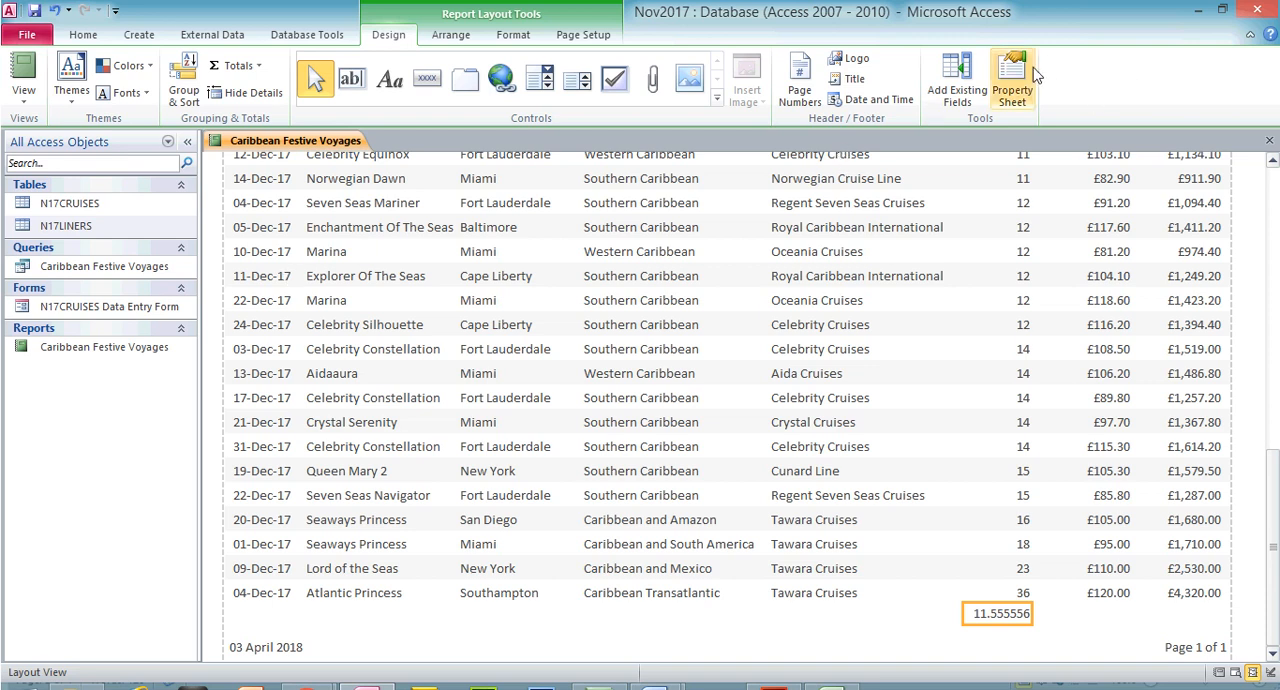
click(1014, 90)
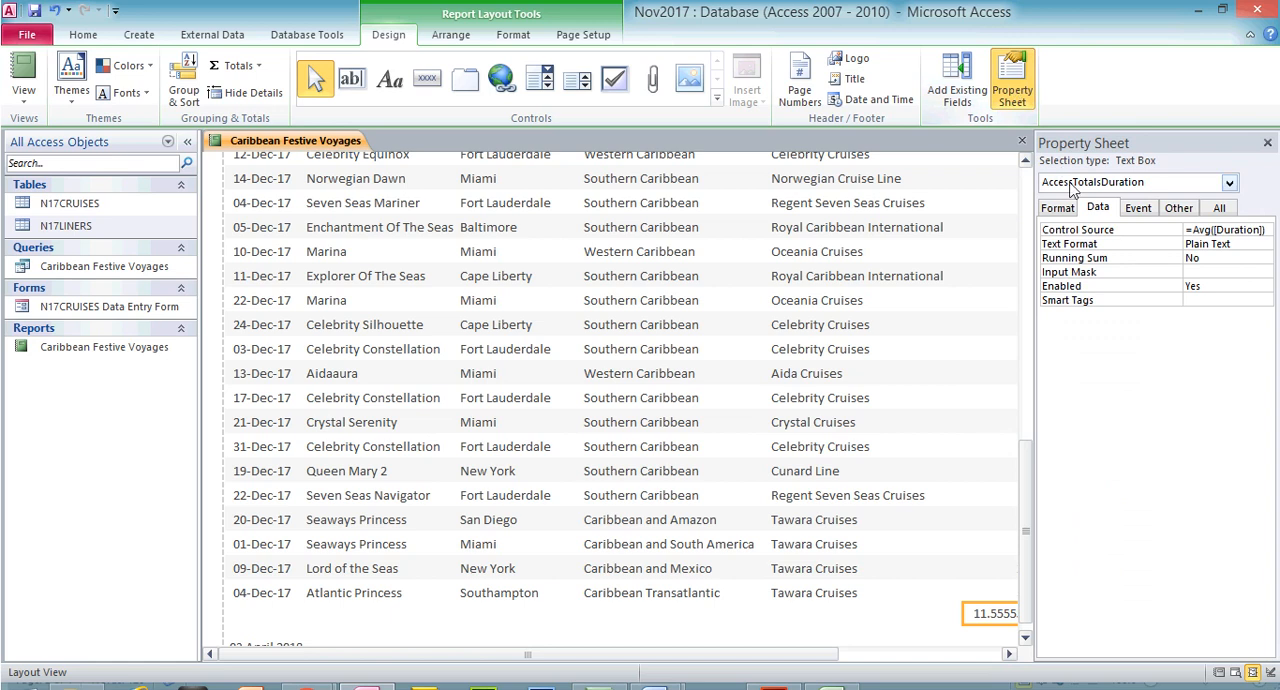
click(1063, 207)
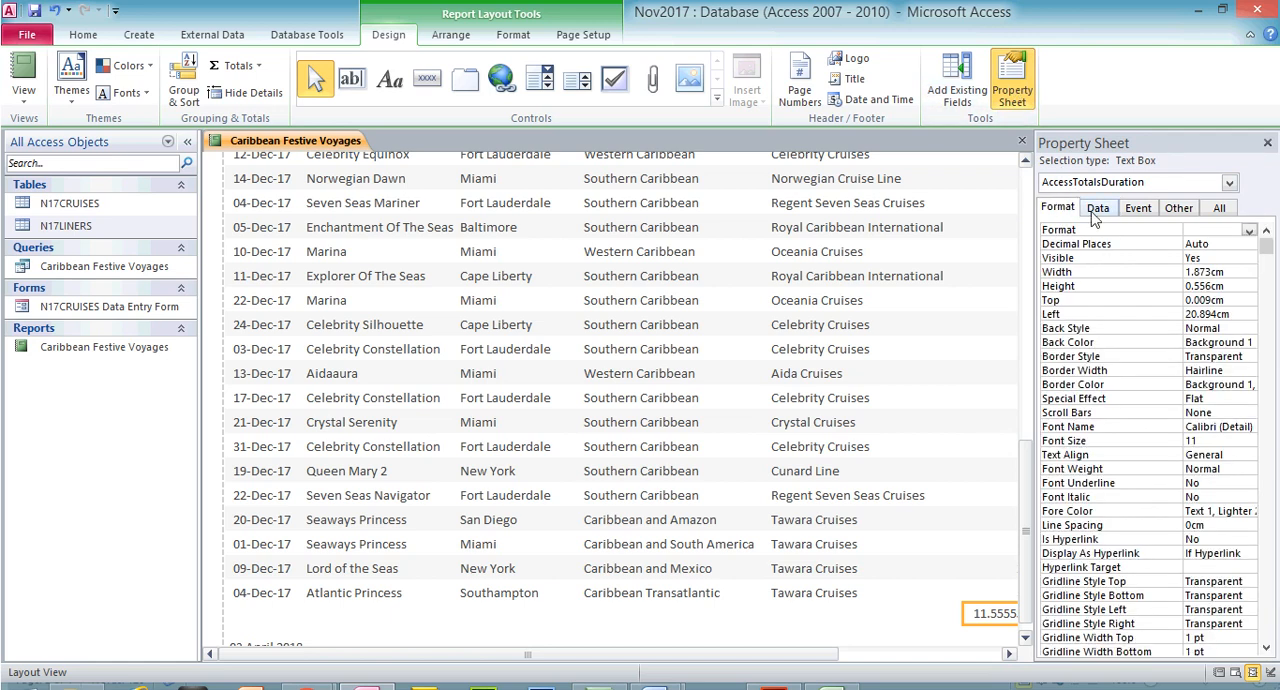
click(1237, 242)
click(1249, 246)
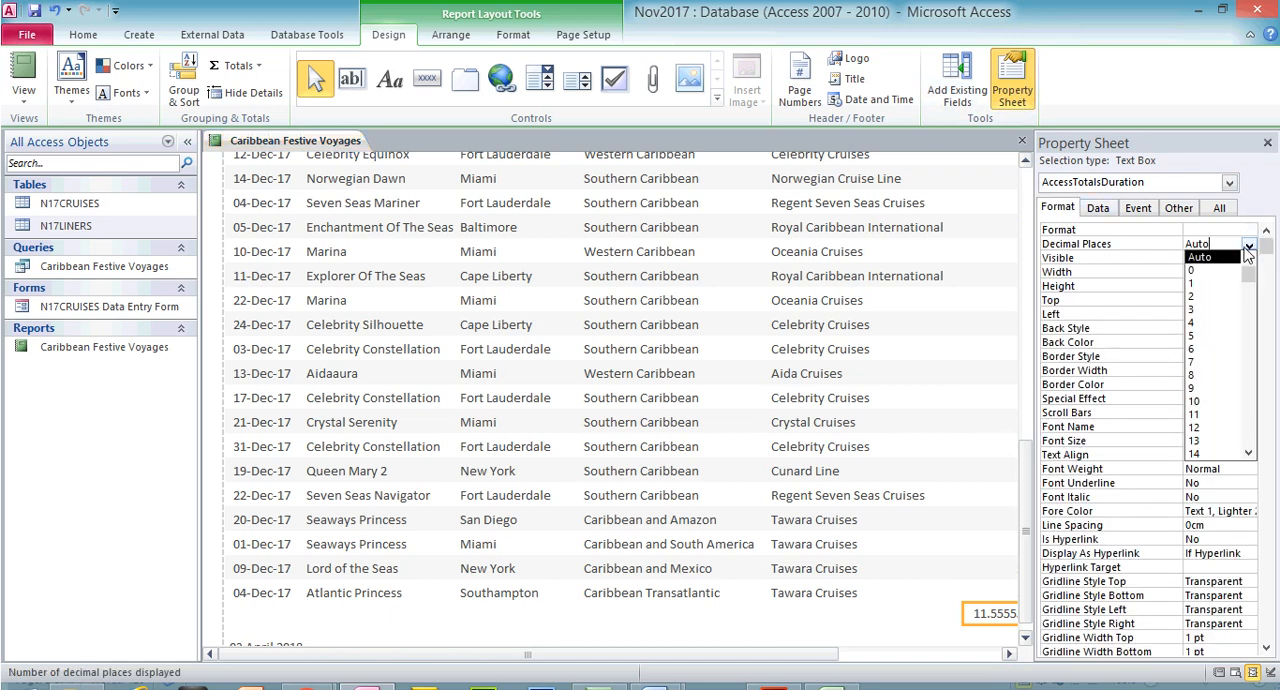
click(1226, 271)
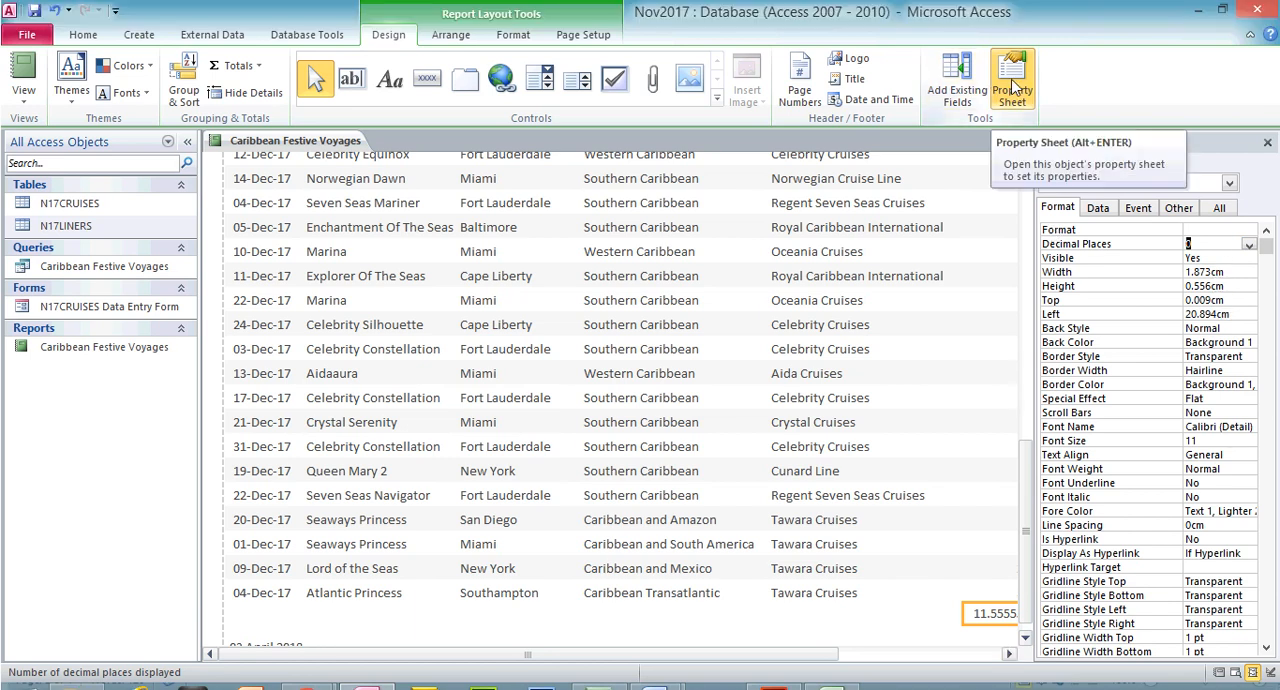
click(1012, 88)
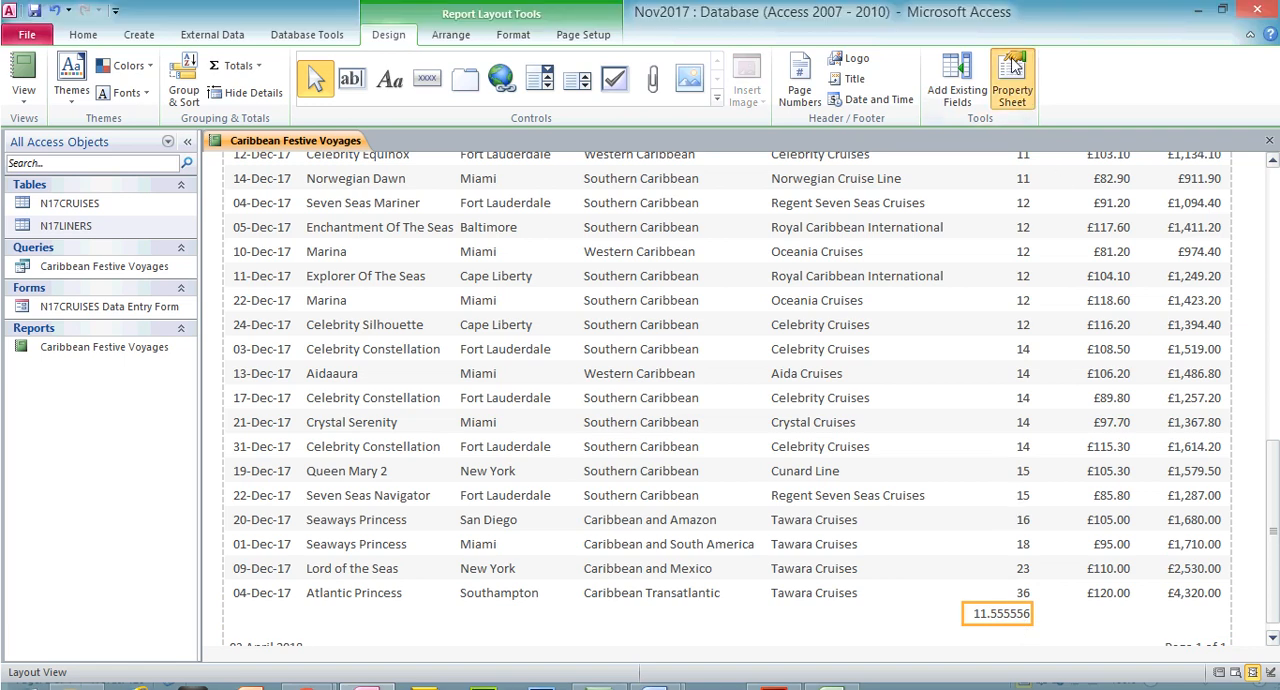
Set the number format of the Duration average to Standard and close its properties
click(1013, 35)
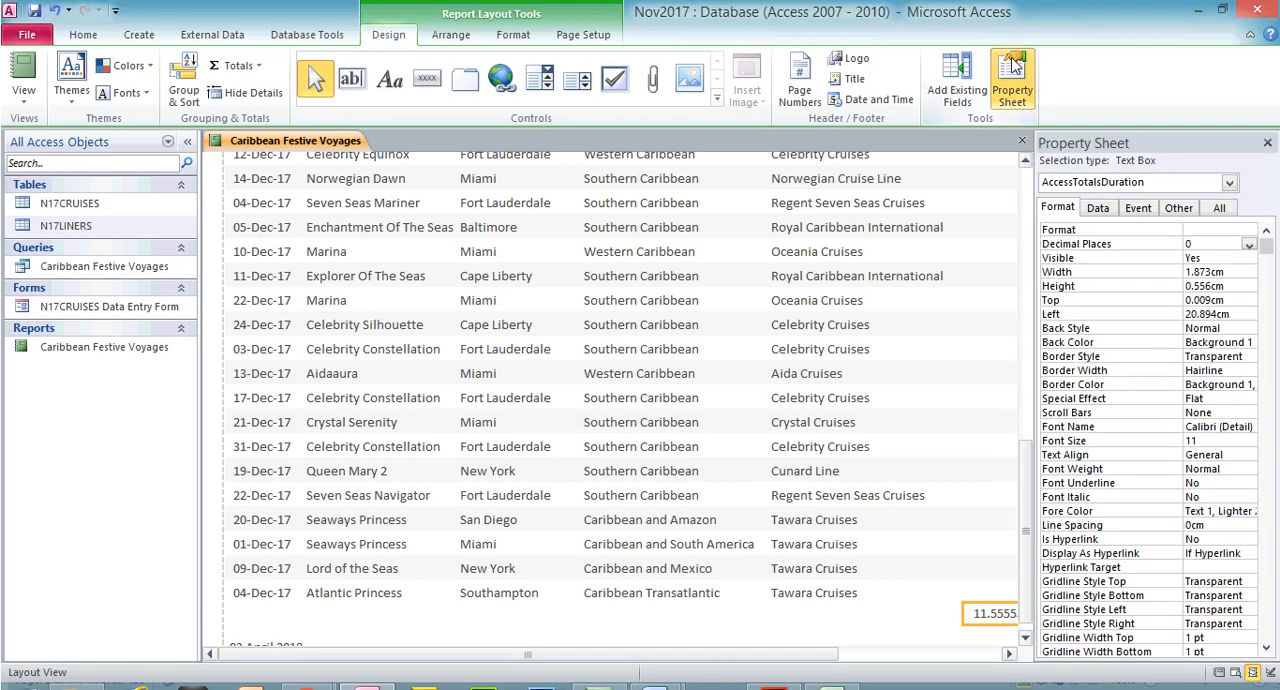
click(1246, 231)
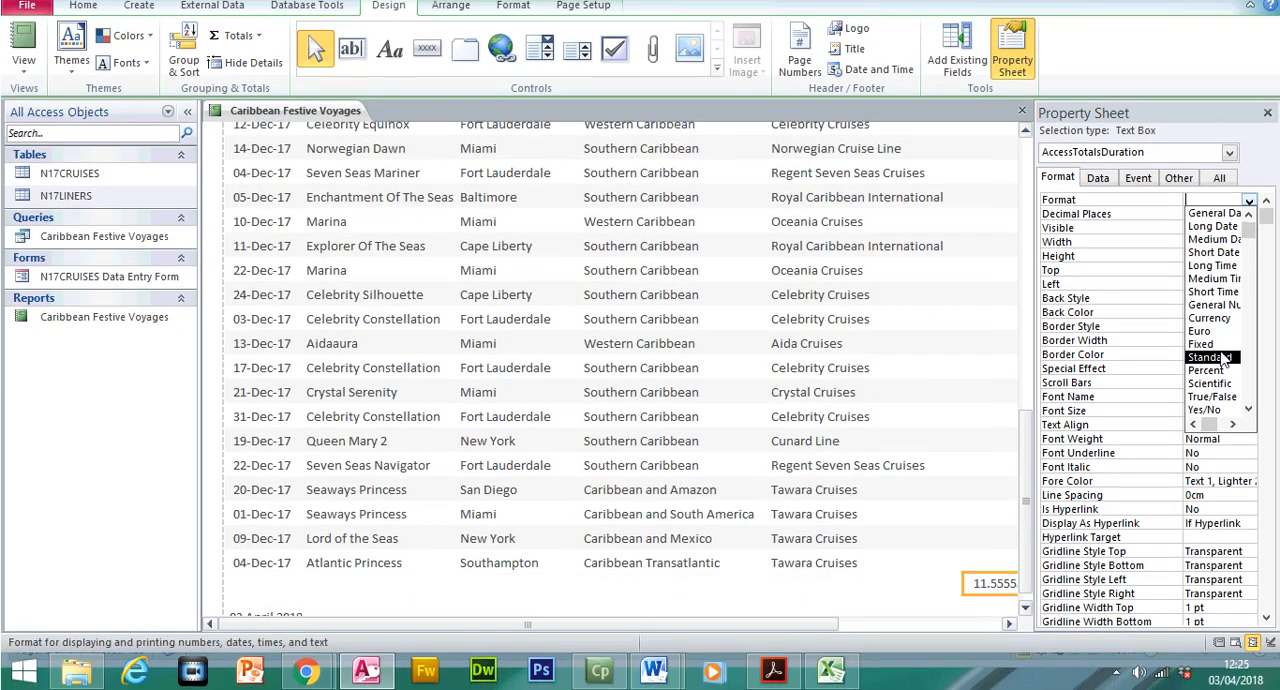
click(1212, 387)
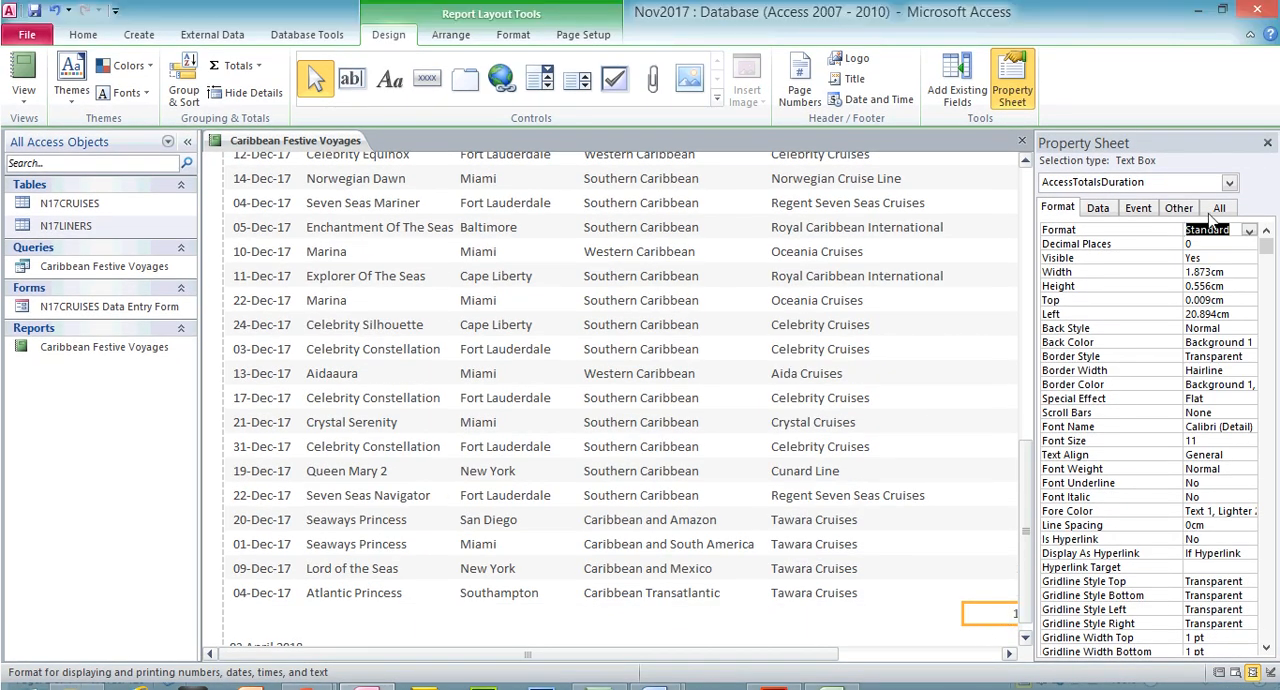
click(1267, 112)
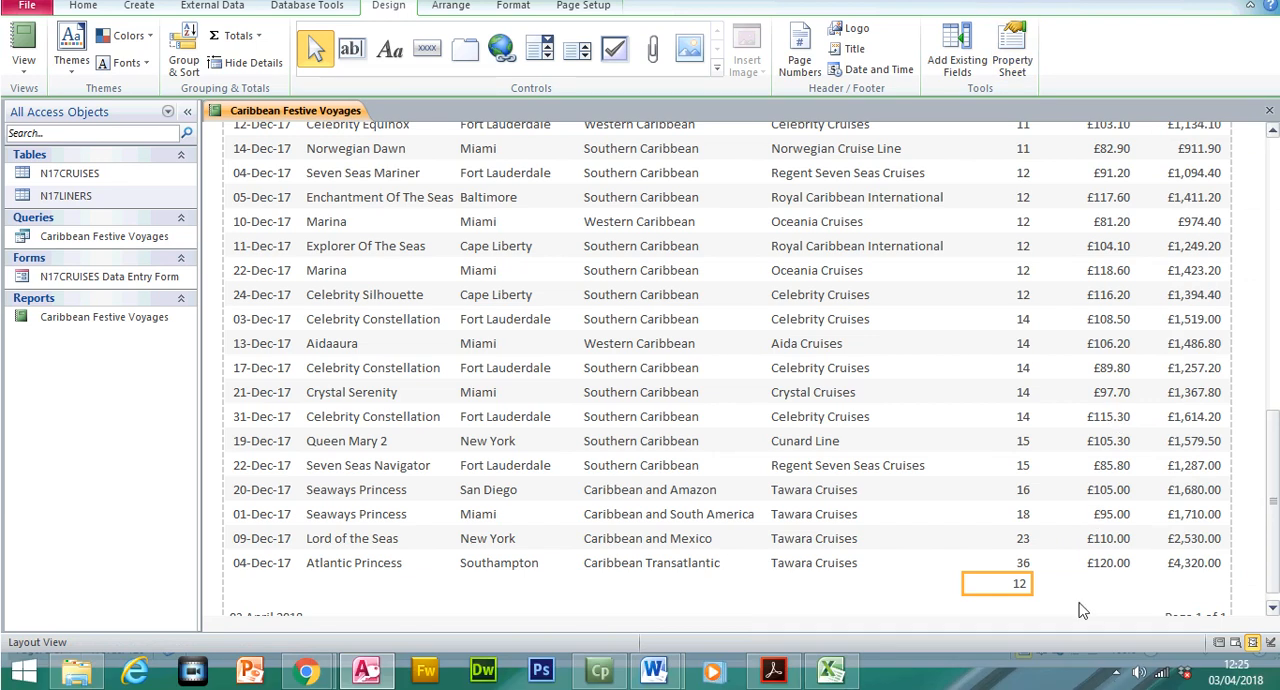
Copy the label text "Average nights" from the exam paper in Acrobat Reader and return to the Access report
click(780, 676)
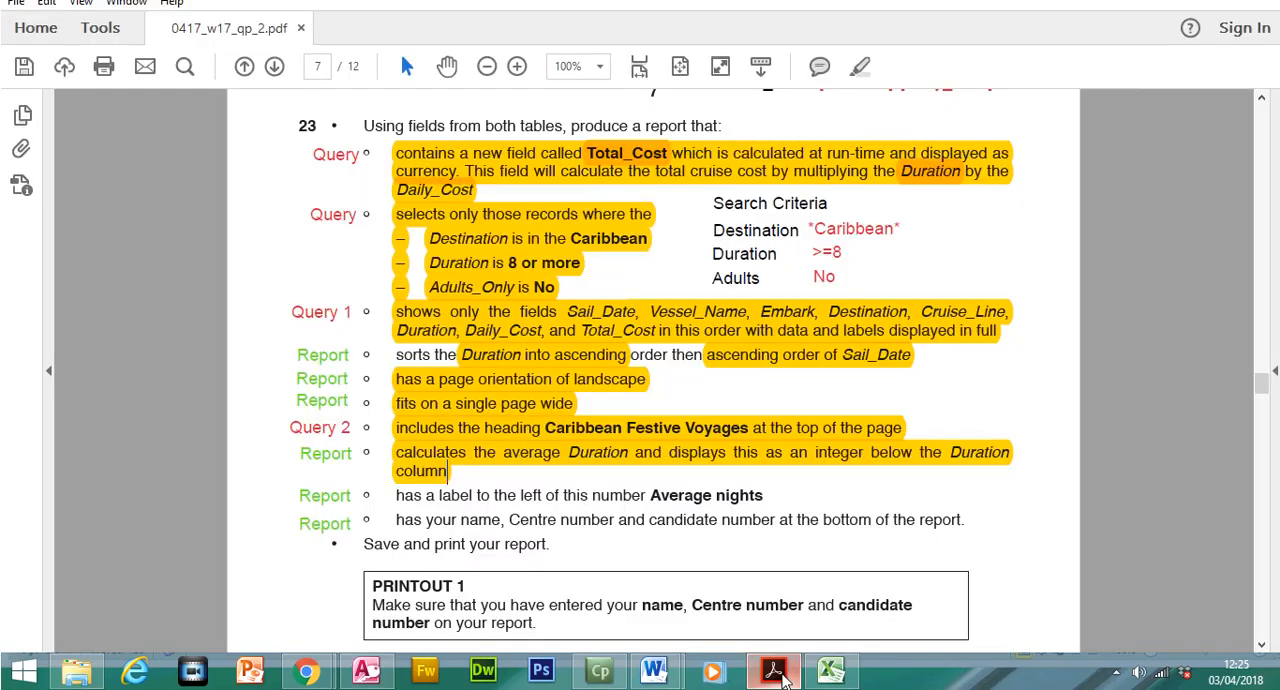
drag(396, 495, 598, 492)
drag(778, 493, 678, 497)
right_click(678, 497)
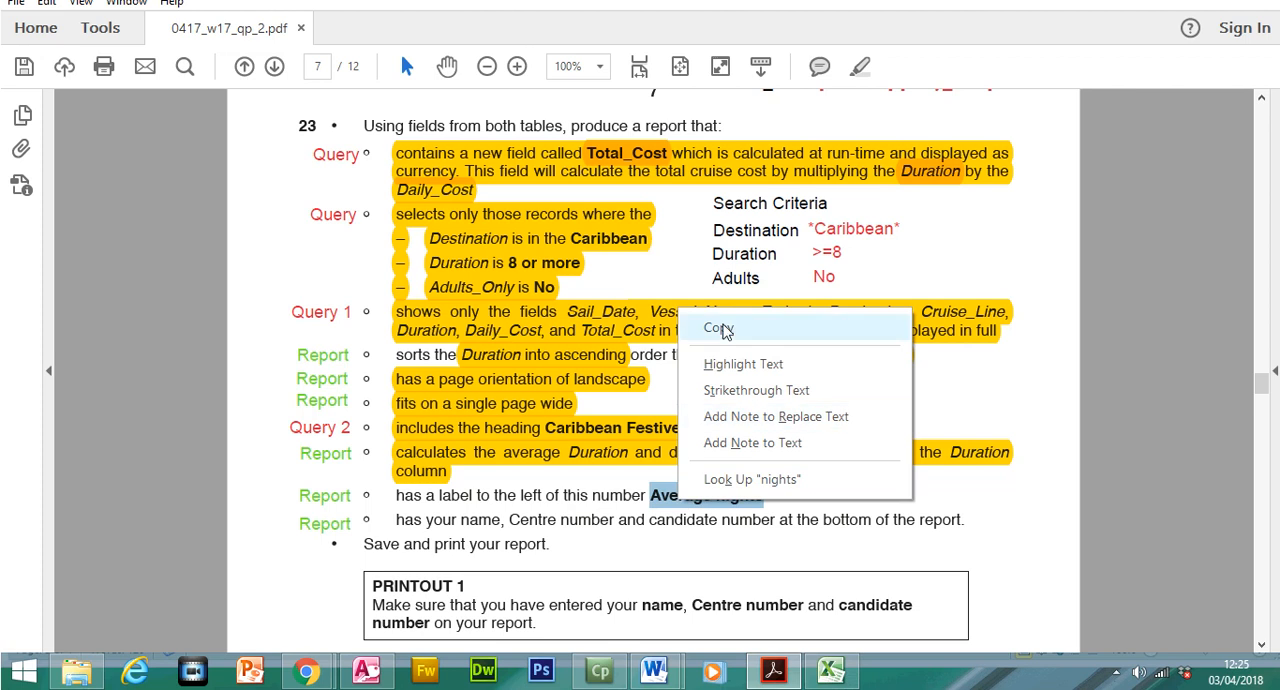
click(720, 329)
key(alt+Tab)
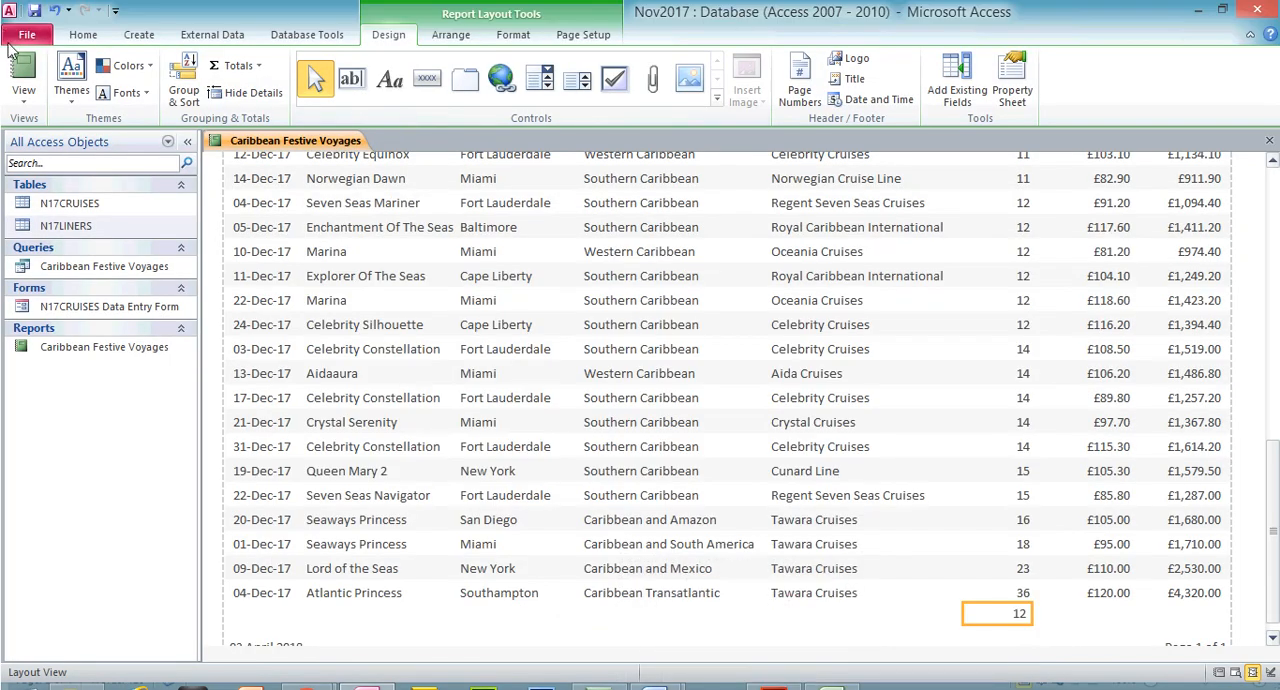
In Design View, deepen the Report Footer to about 1 cm and add the label "Average nights" left of the Duration average
click(24, 100)
click(50, 250)
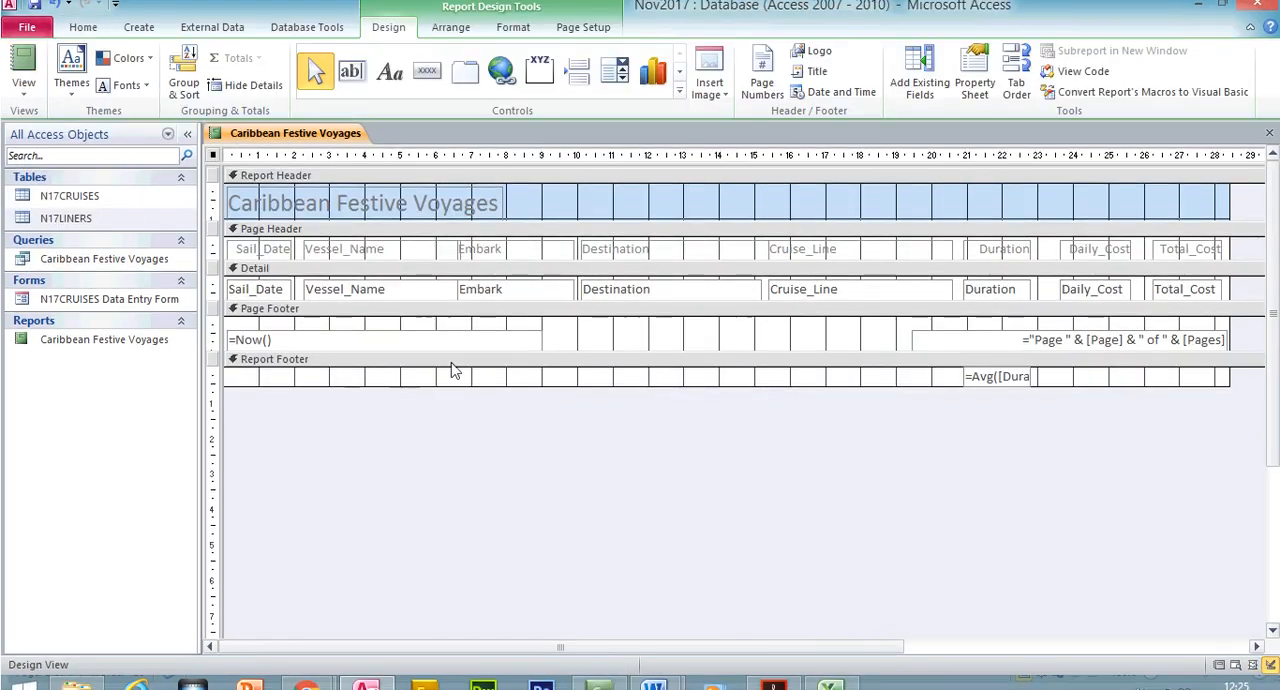
drag(880, 386, 880, 403)
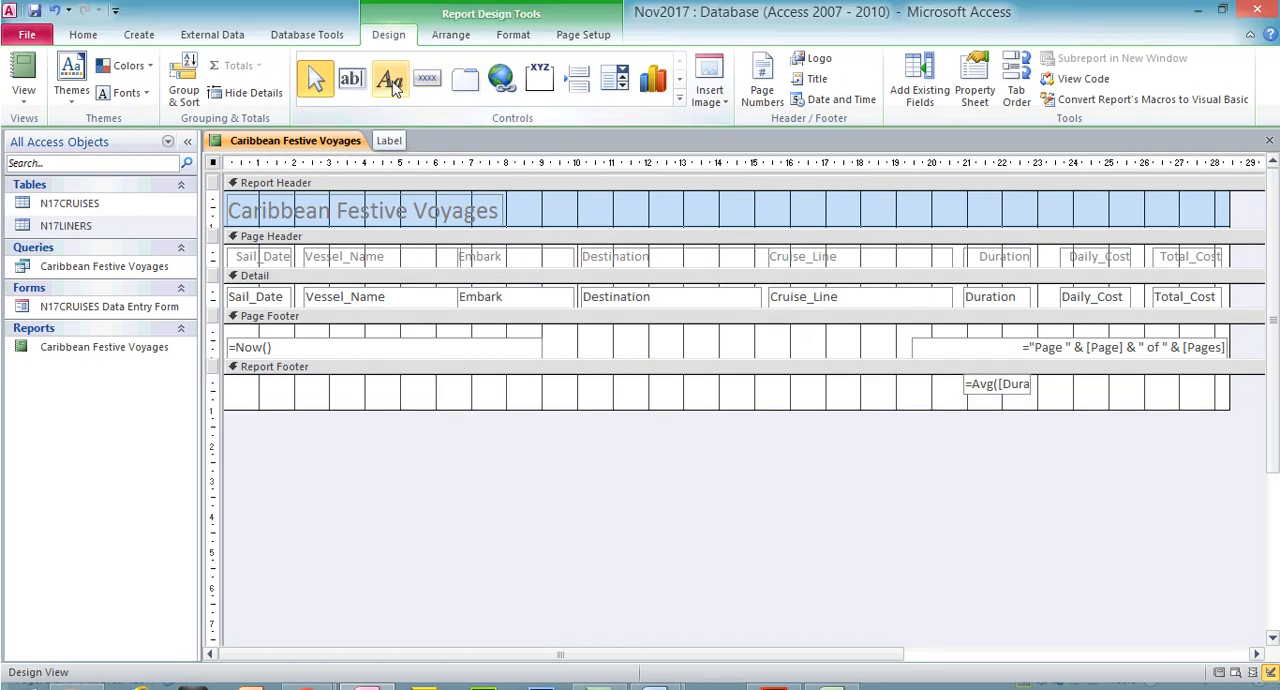
click(391, 82)
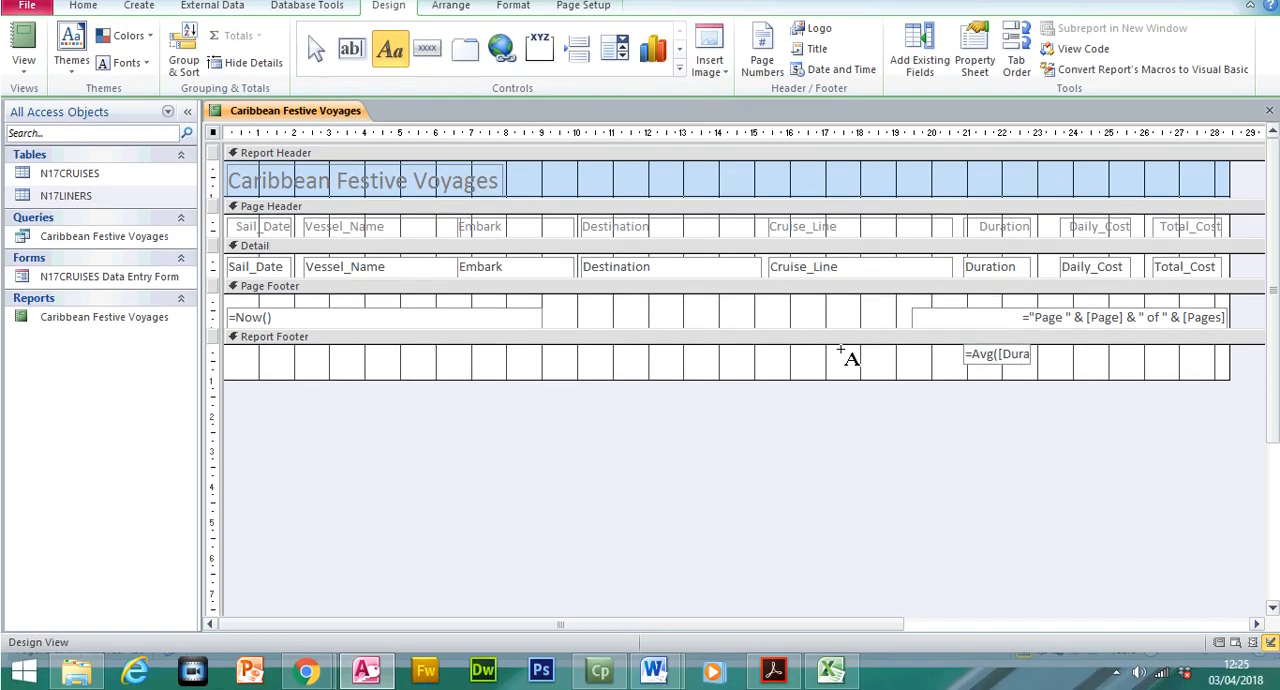
mouse_move(848, 379)
mouse_down()
mouse_move(953, 402)
mouse_move(956, 369)
mouse_up()
text(Average nights)
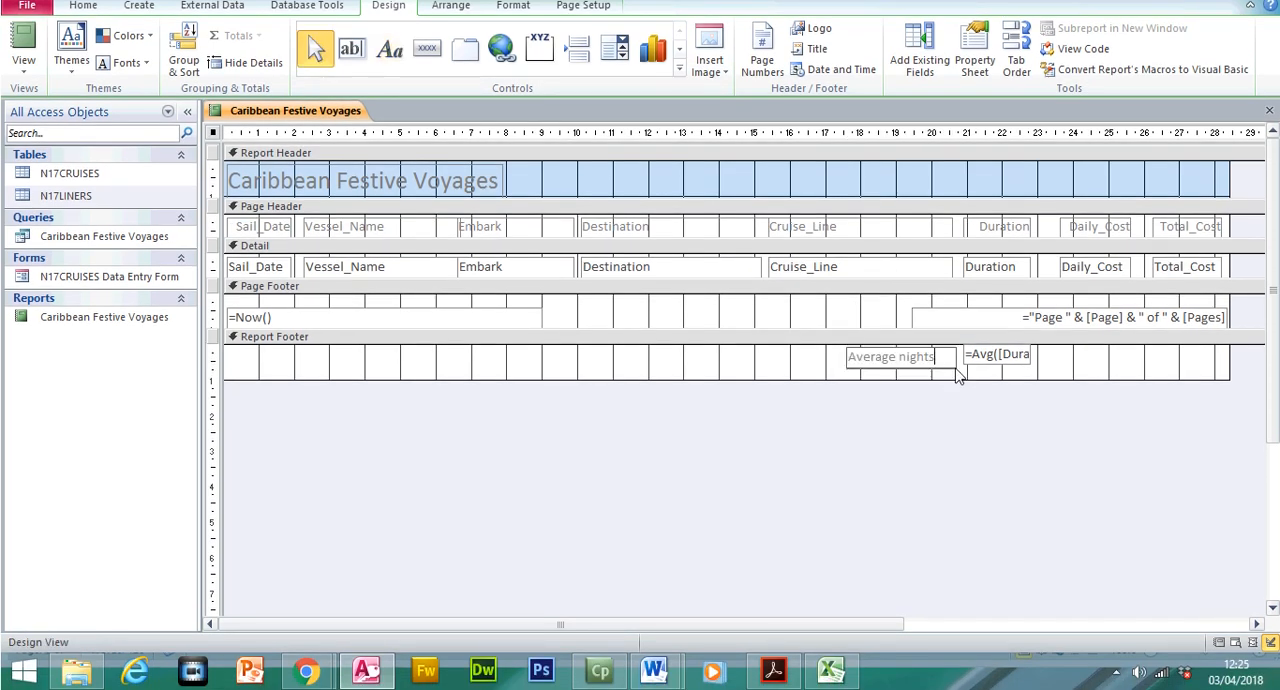
key(Return)
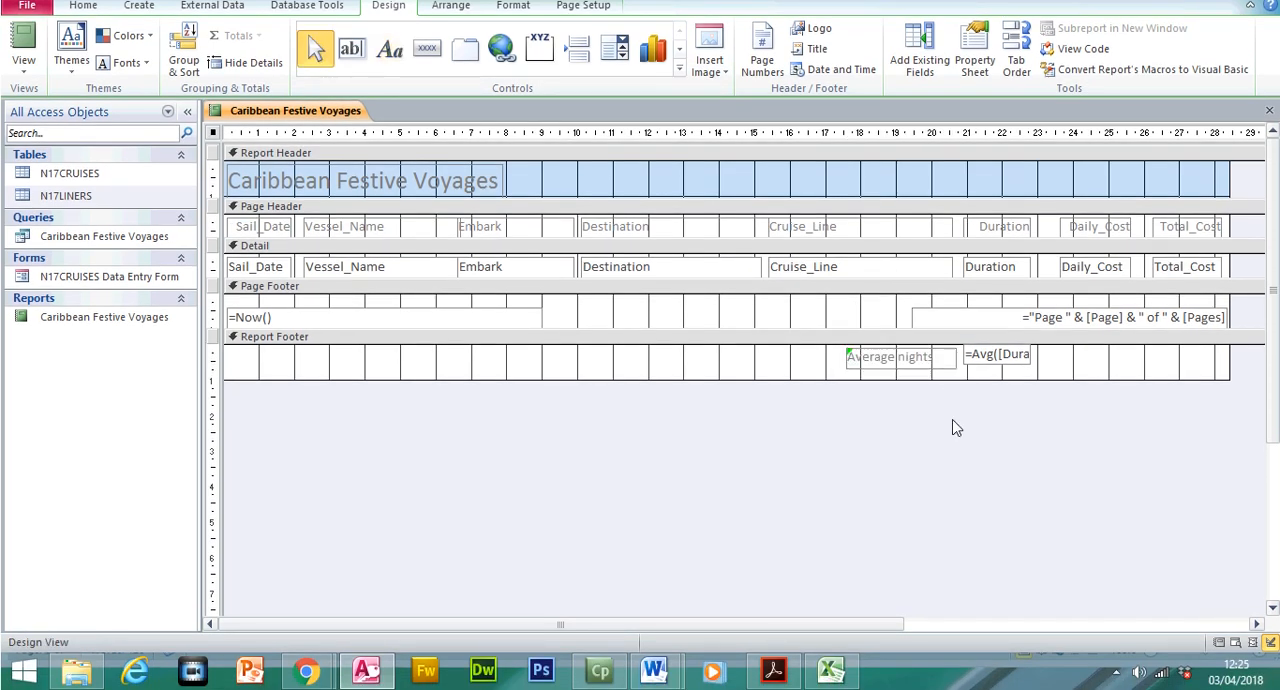
In the exam paper, highlight the requirements for the Average nights label, the candidate details at the report's bottom, and saving and printing
click(776, 672)
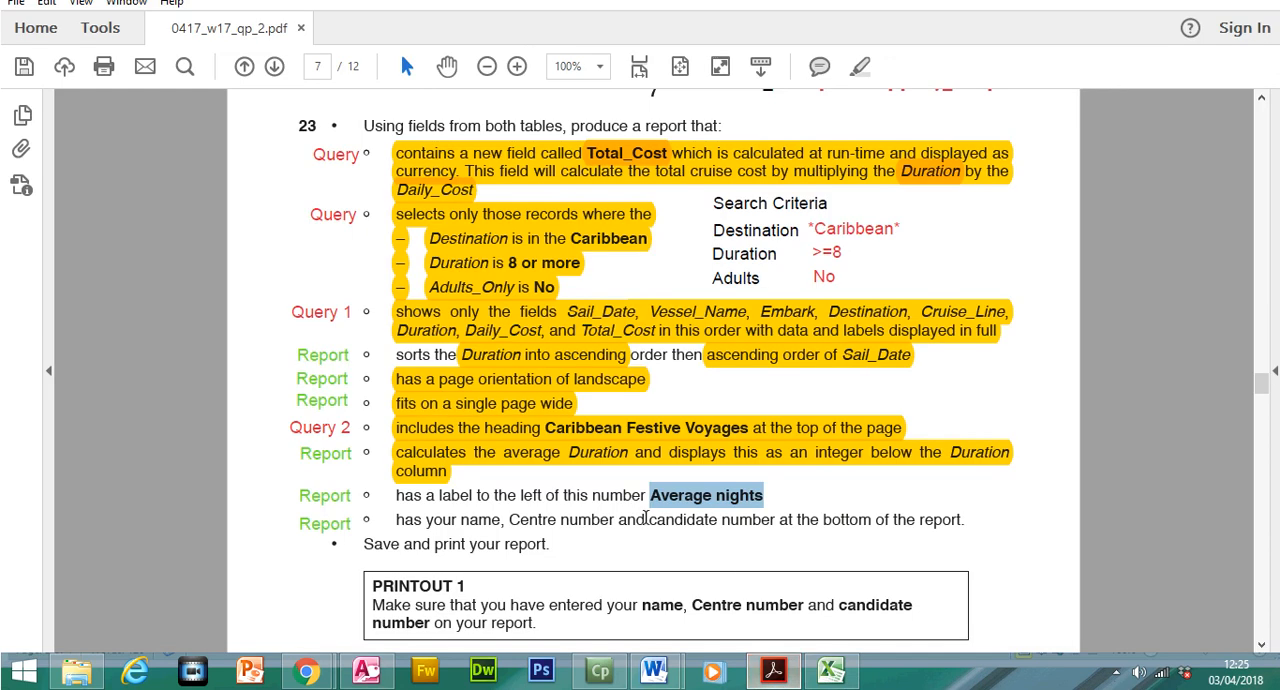
drag(399, 495, 768, 493)
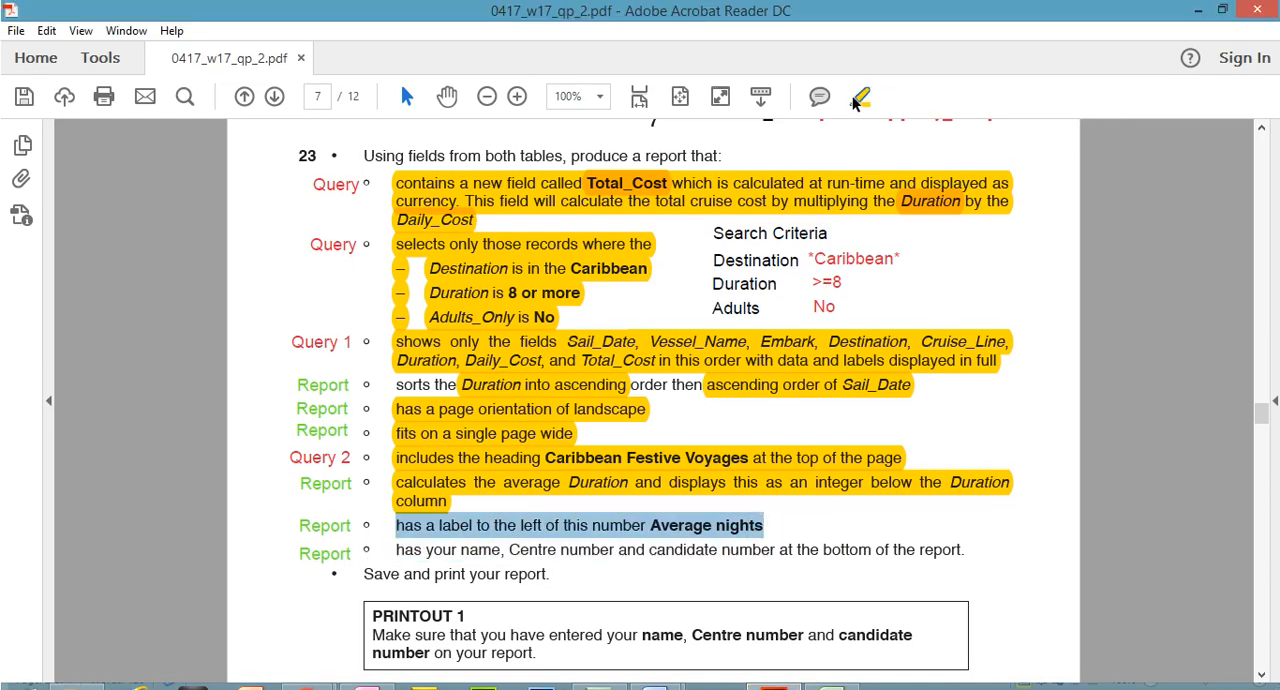
click(530, 487)
drag(414, 527, 545, 550)
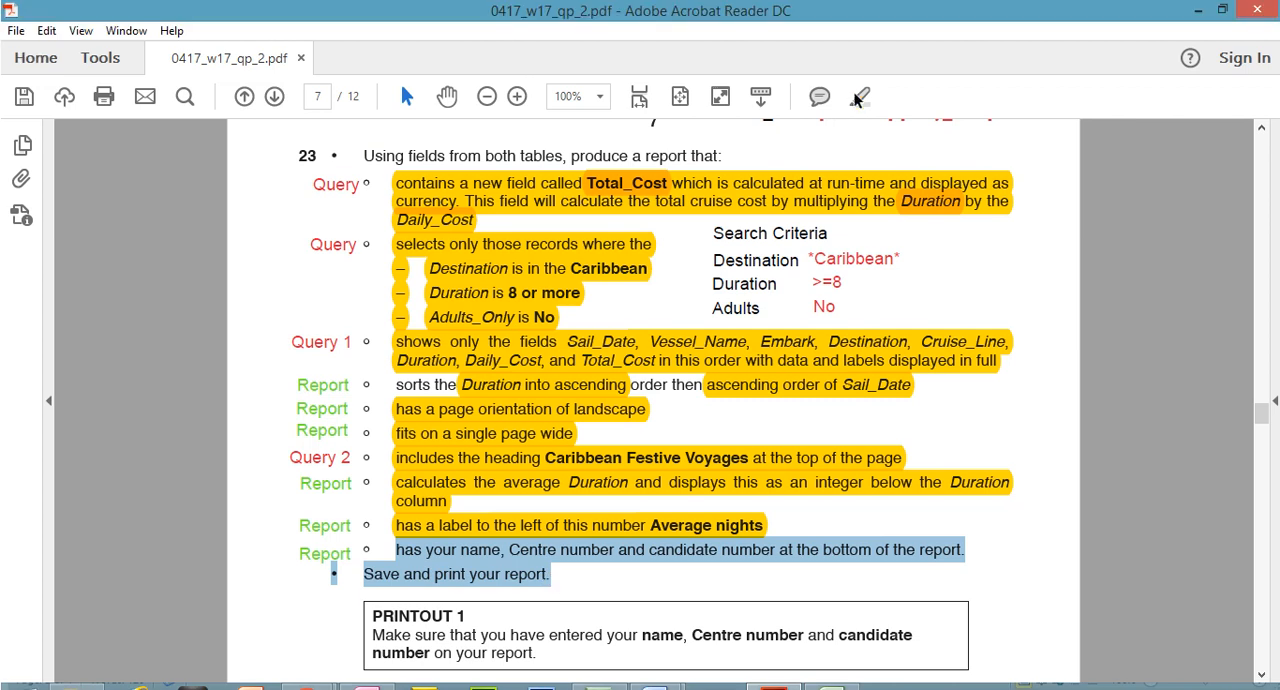
click(860, 66)
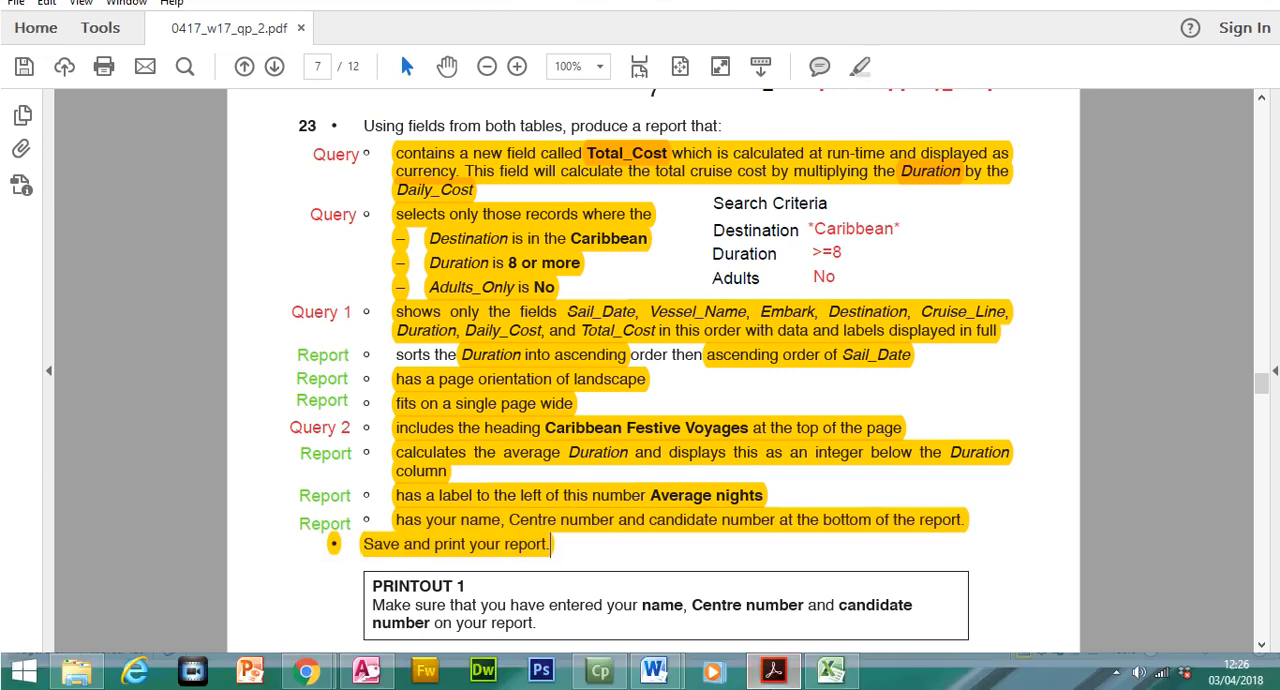
In Access, add a Report Footer label about 8 cm wide with the candidate's name, Centre number and candidate number, and save the report
click(773, 672)
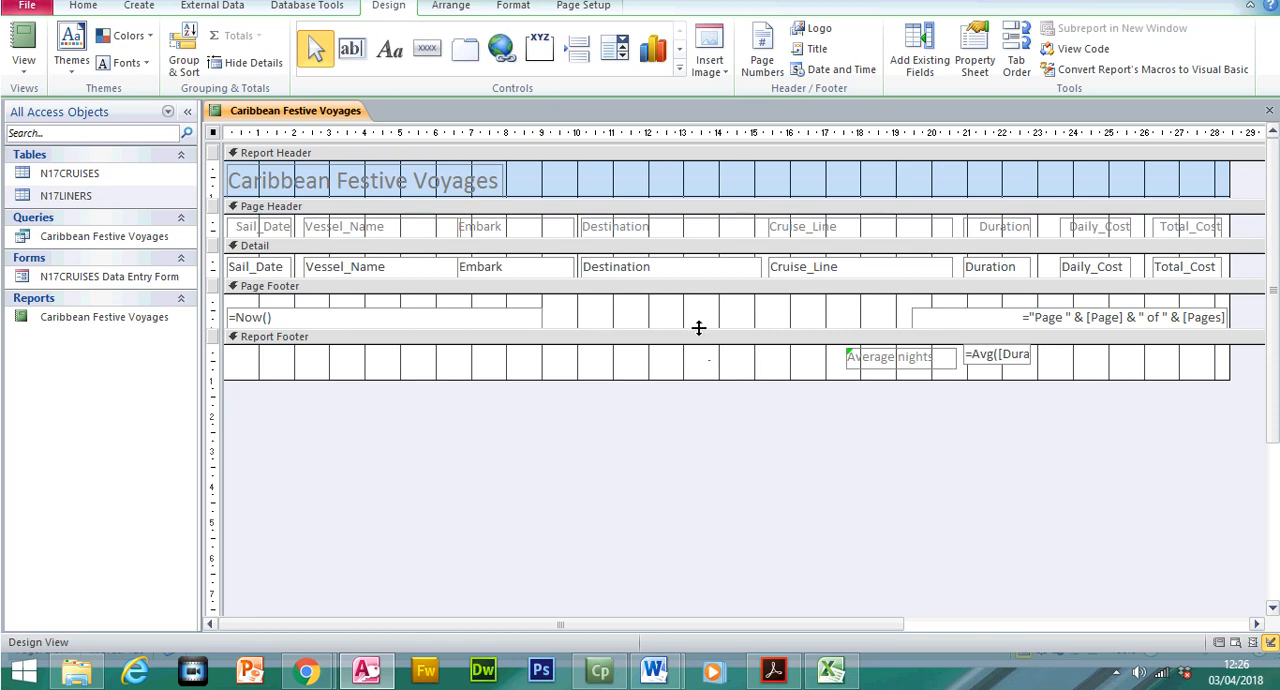
click(776, 672)
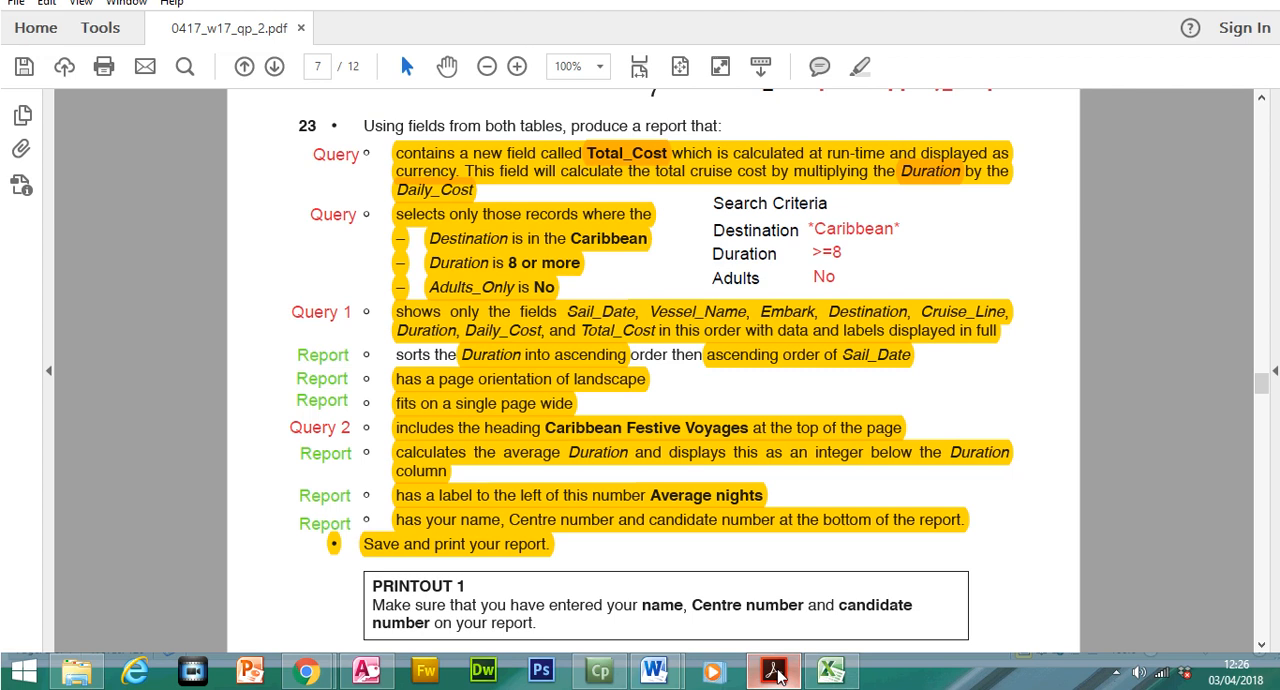
click(776, 672)
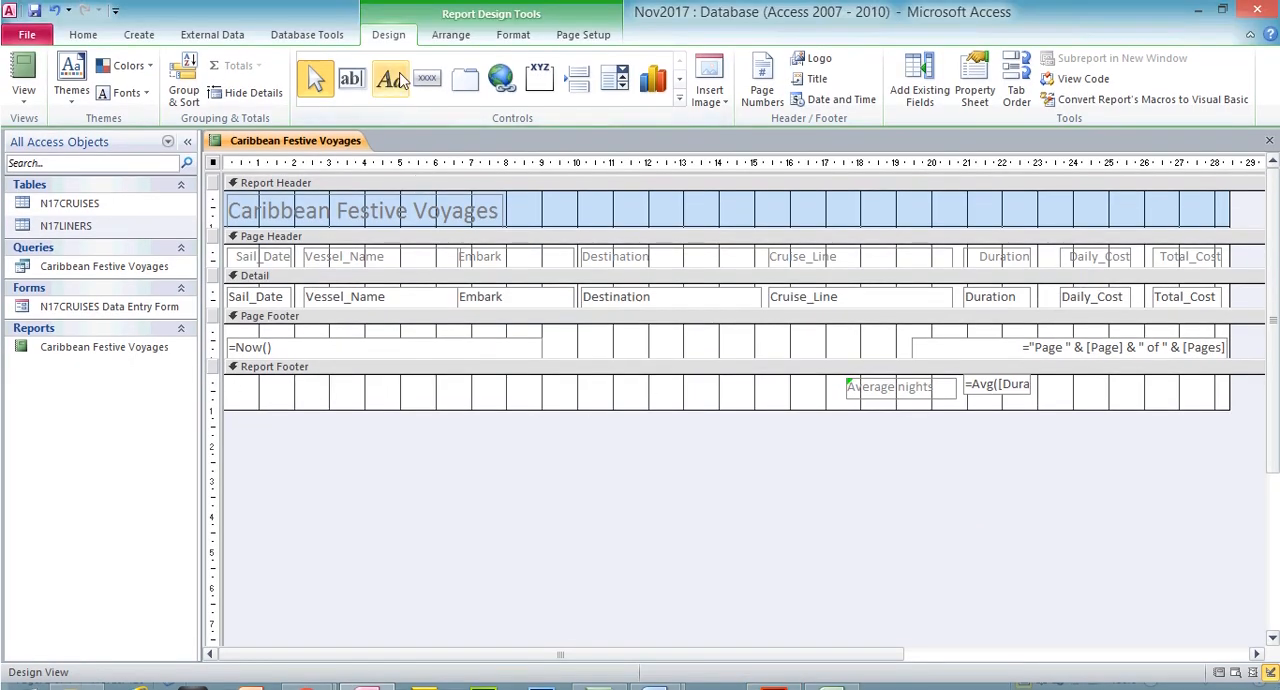
click(390, 48)
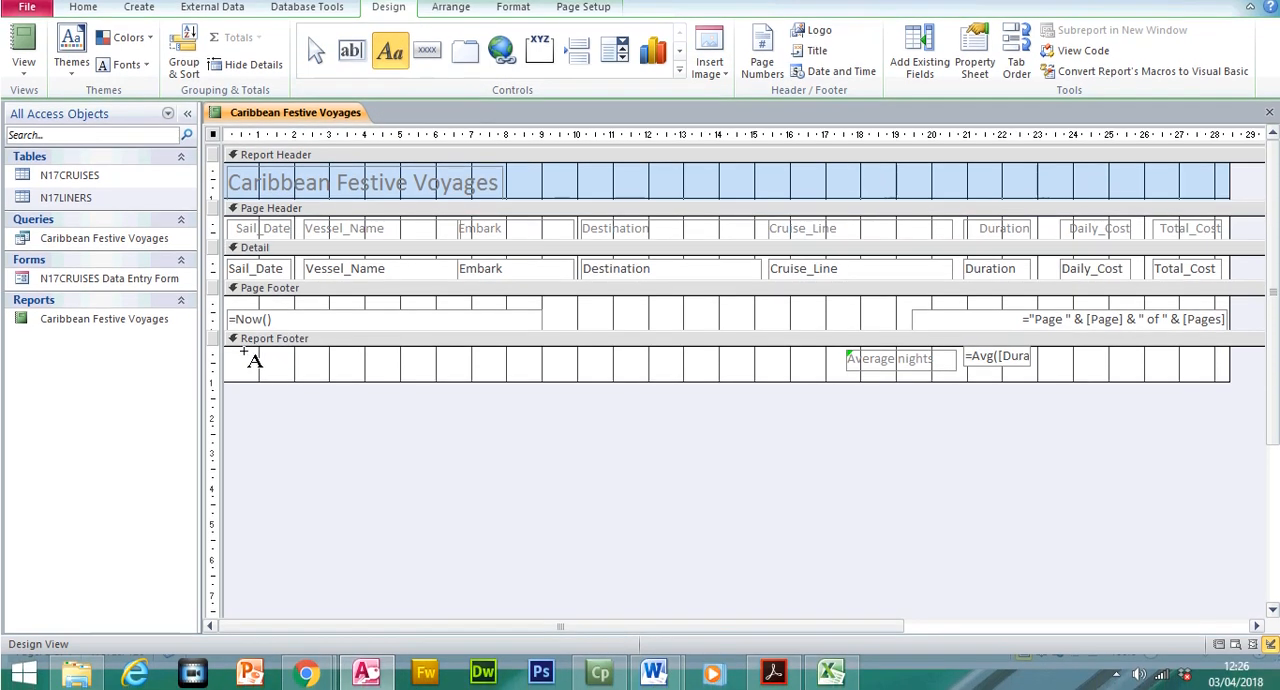
drag(240, 382, 518, 374)
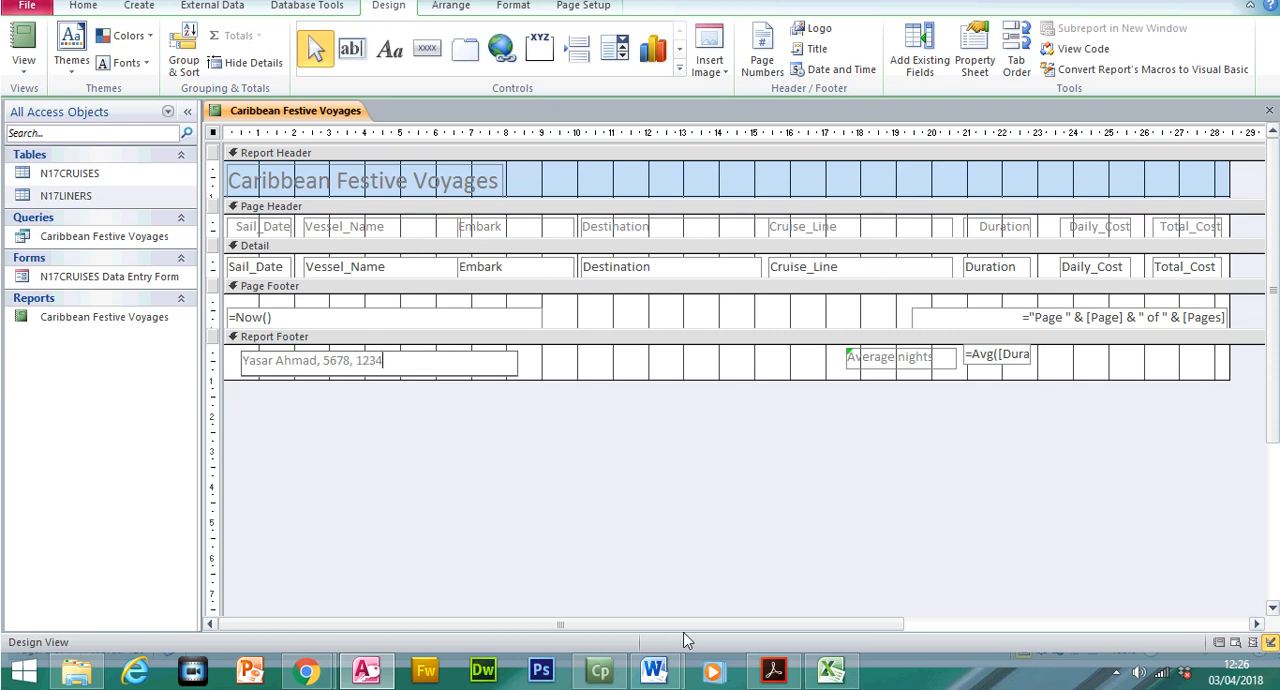
click(776, 672)
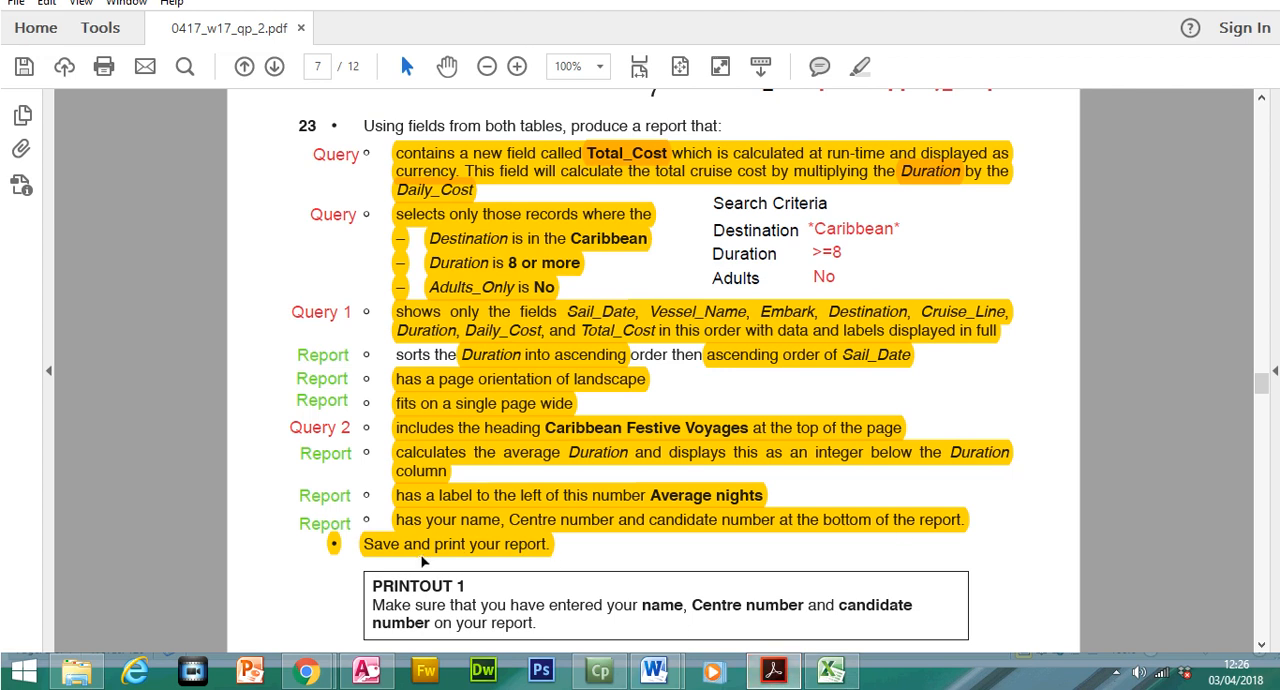
click(770, 674)
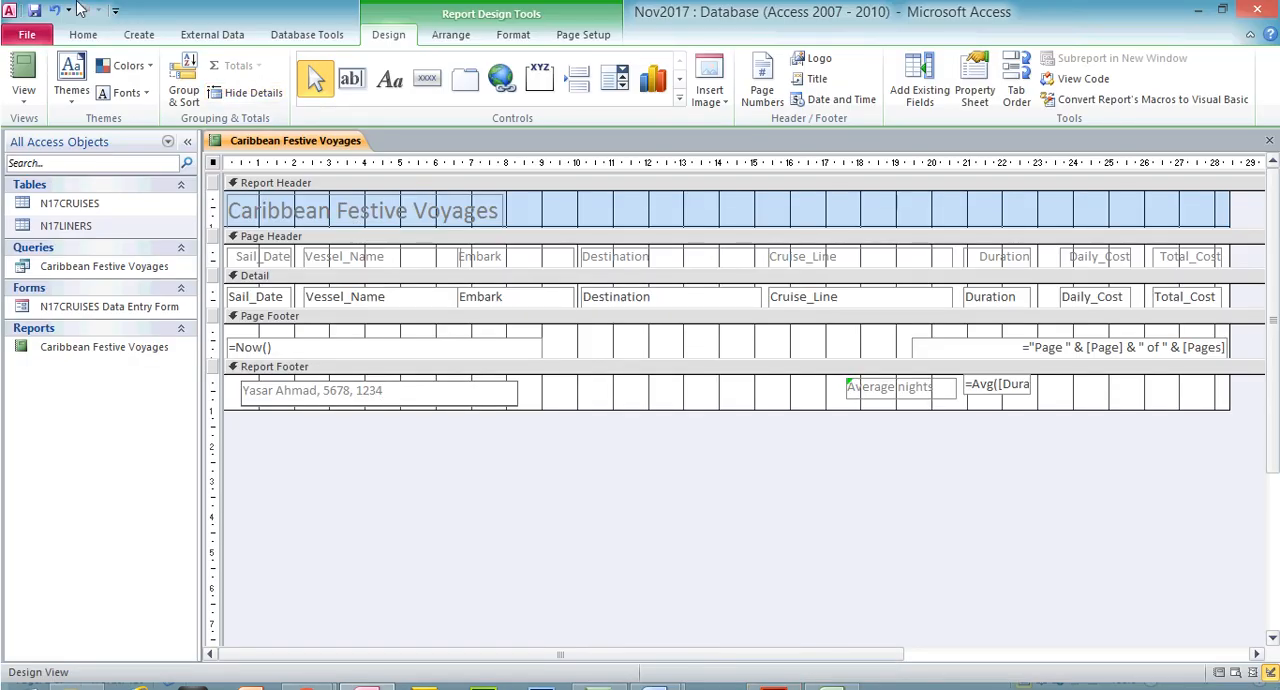
click(36, 14)
Check both pages of the report in Print Preview at 60% zoom and return to Design View
click(23, 95)
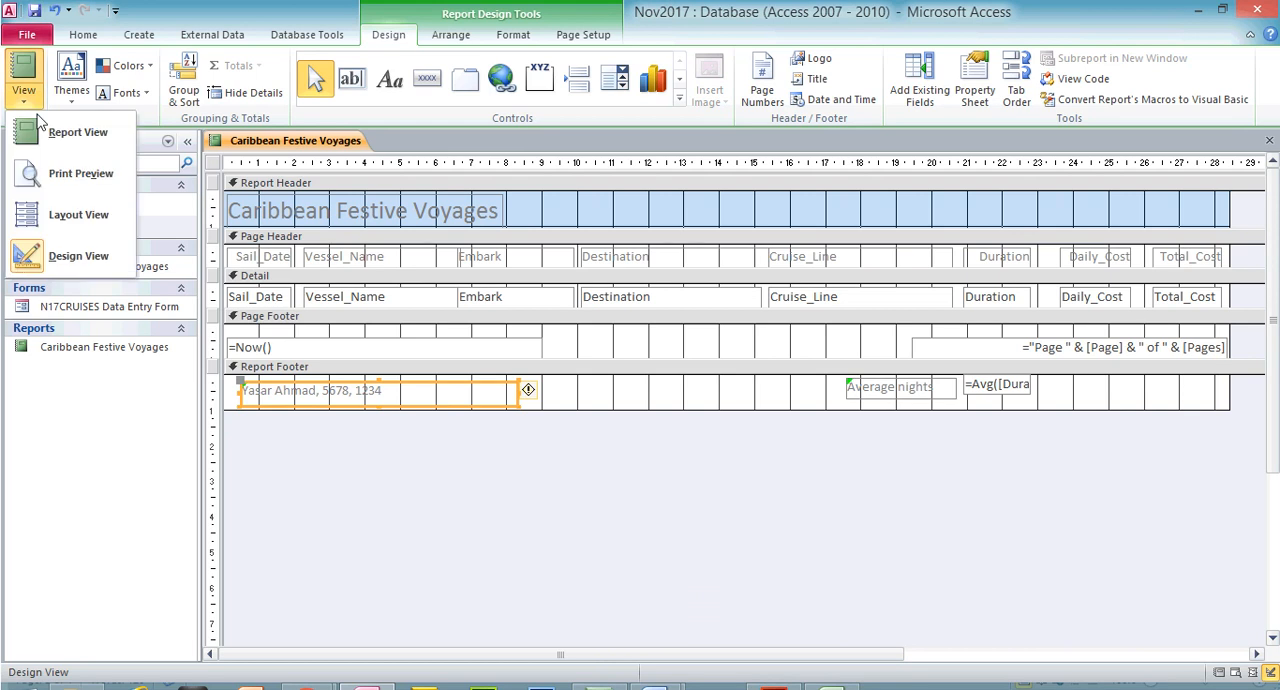
click(60, 173)
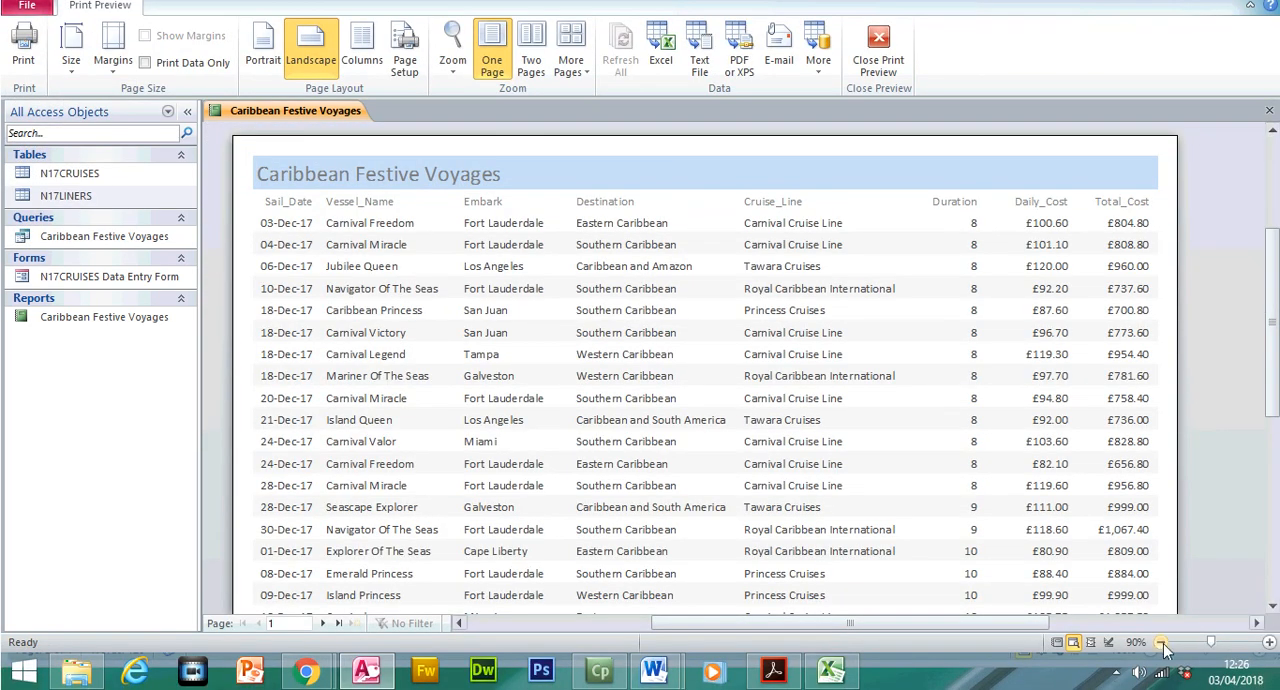
click(1160, 672)
click(1161, 643)
click(1161, 643)
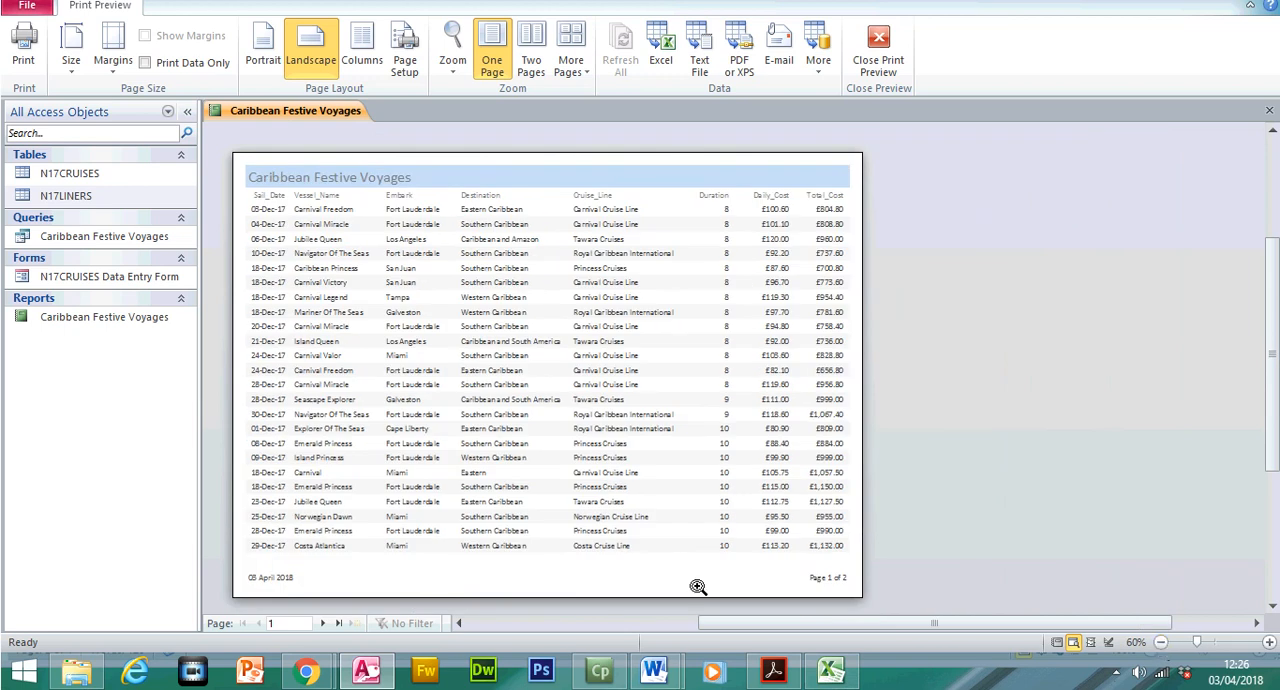
click(322, 623)
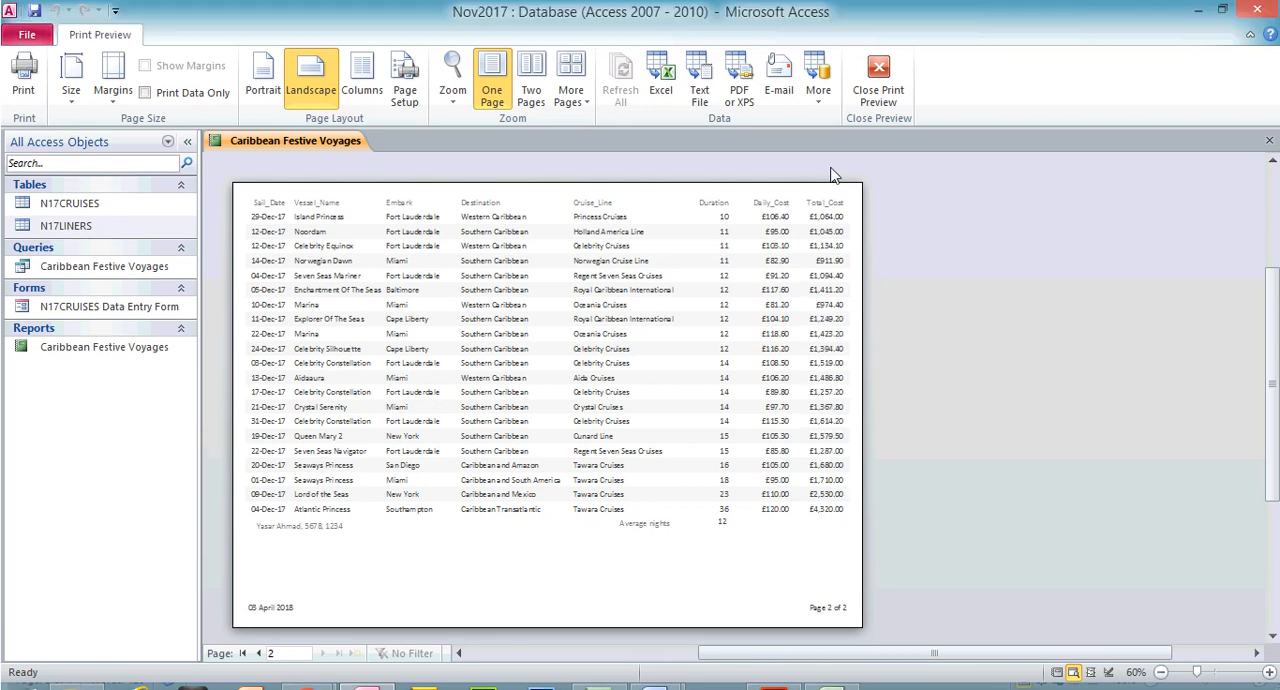
click(878, 50)
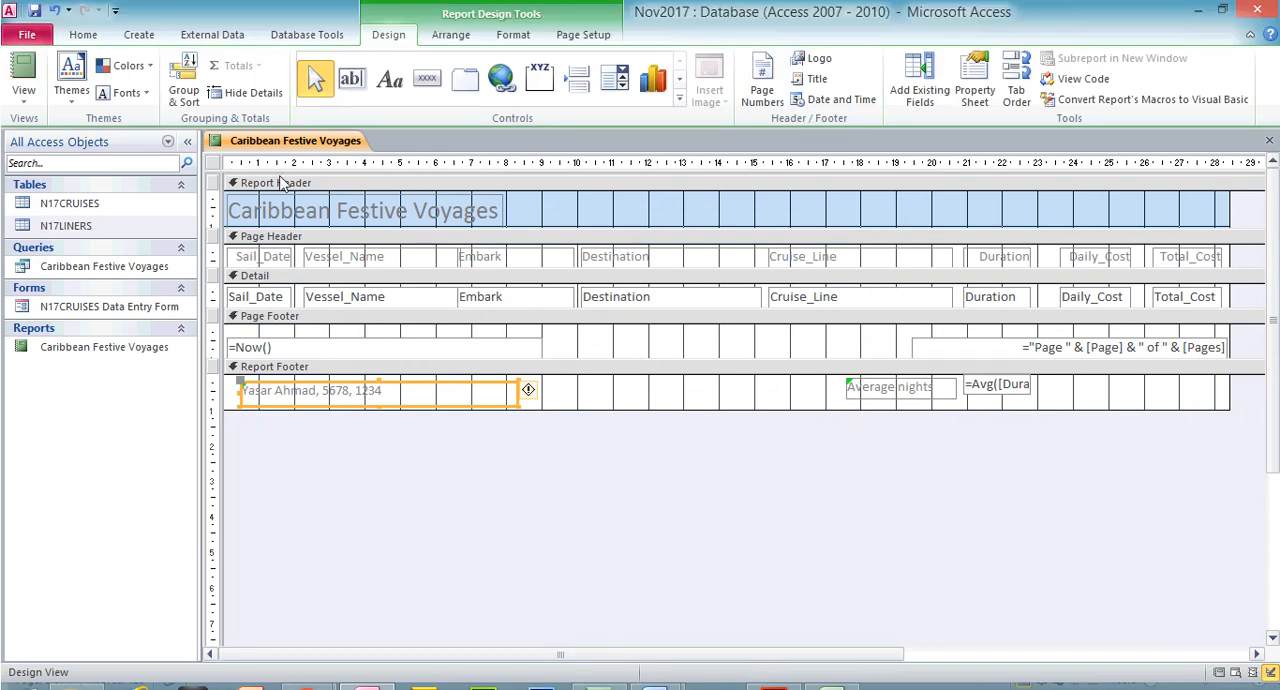
Open the report's Print dialog to view the printer and copy settings, and cancel it without printing
click(27, 5)
click(55, 310)
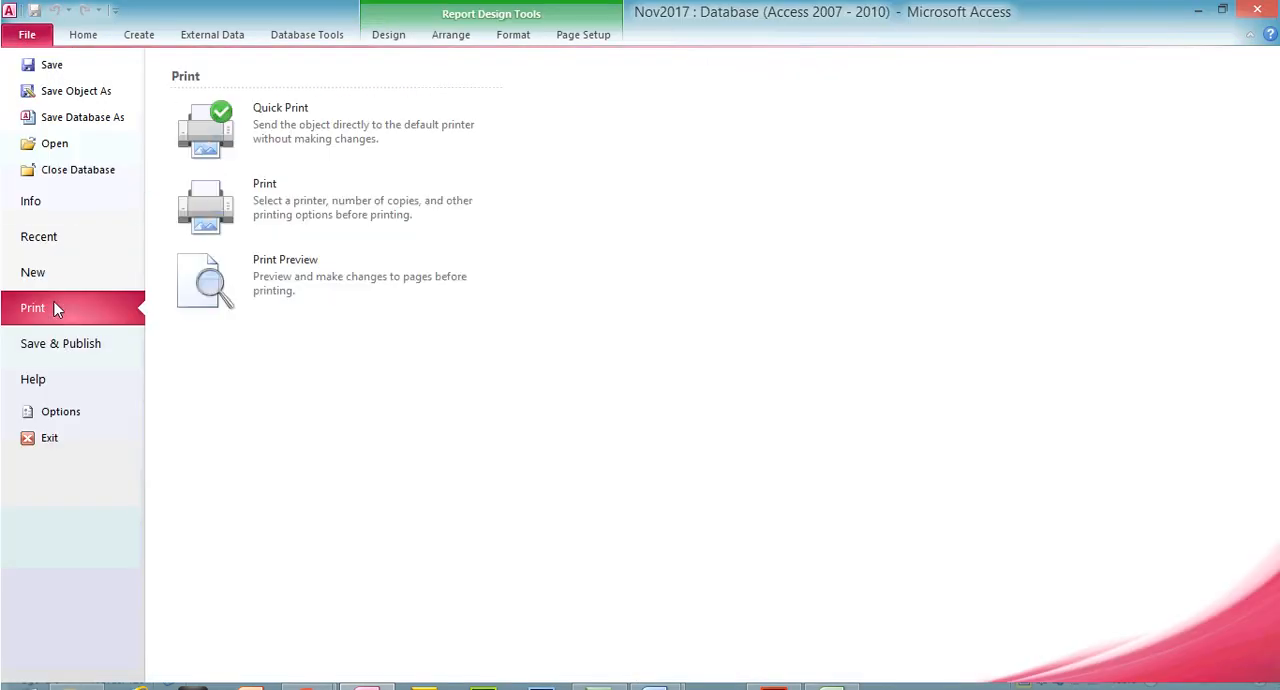
click(357, 230)
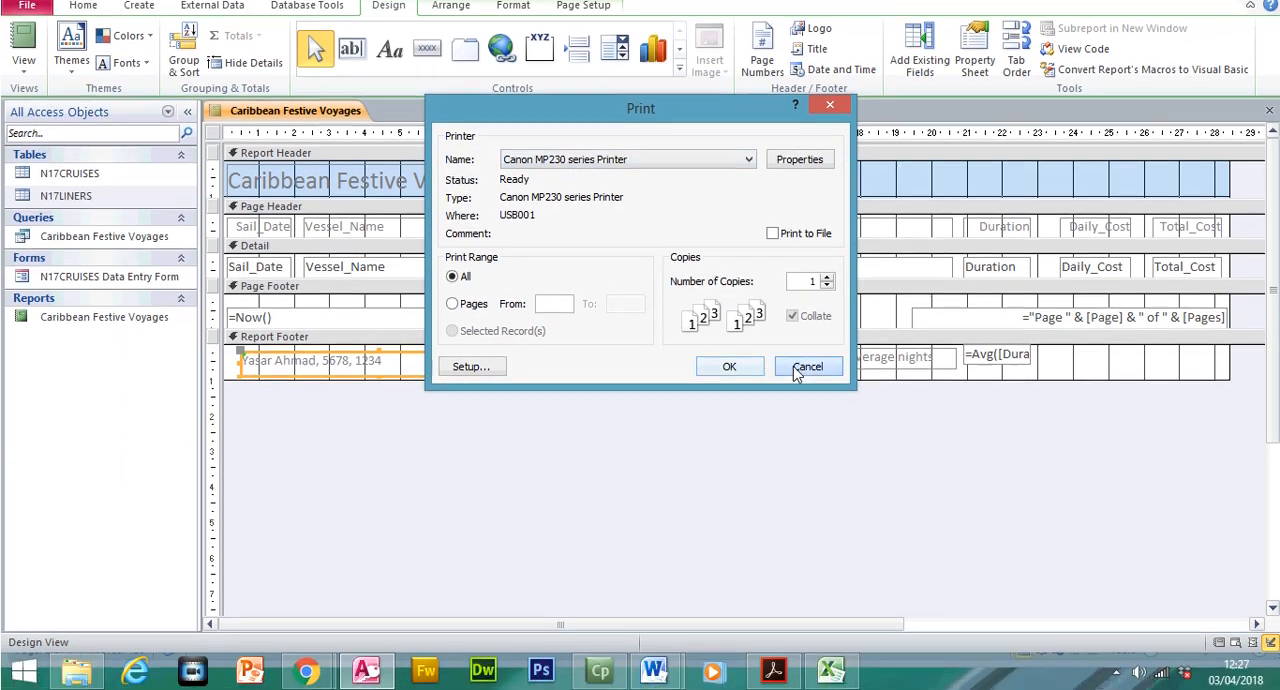
click(808, 366)
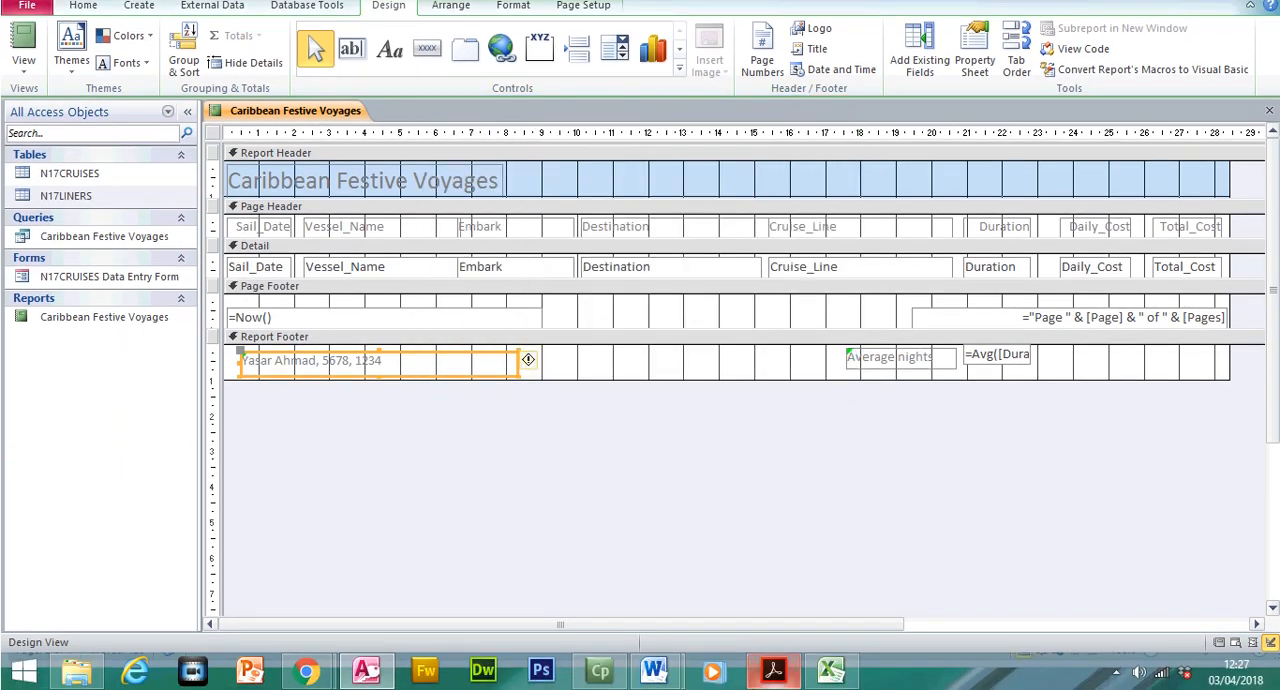
Switch to the exam paper in Acrobat Reader and highlight the PRINTOUT 1 box and the EVIDENCE 8 instructions
click(772, 672)
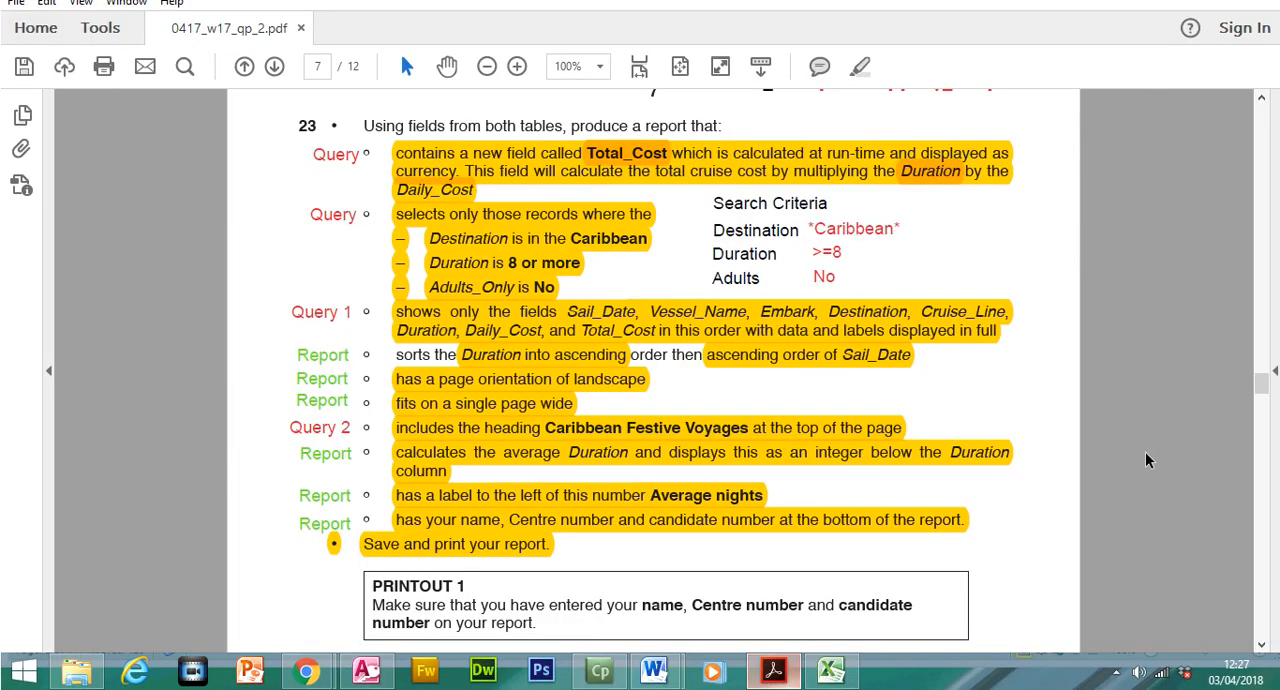
drag(1263, 384, 1264, 398)
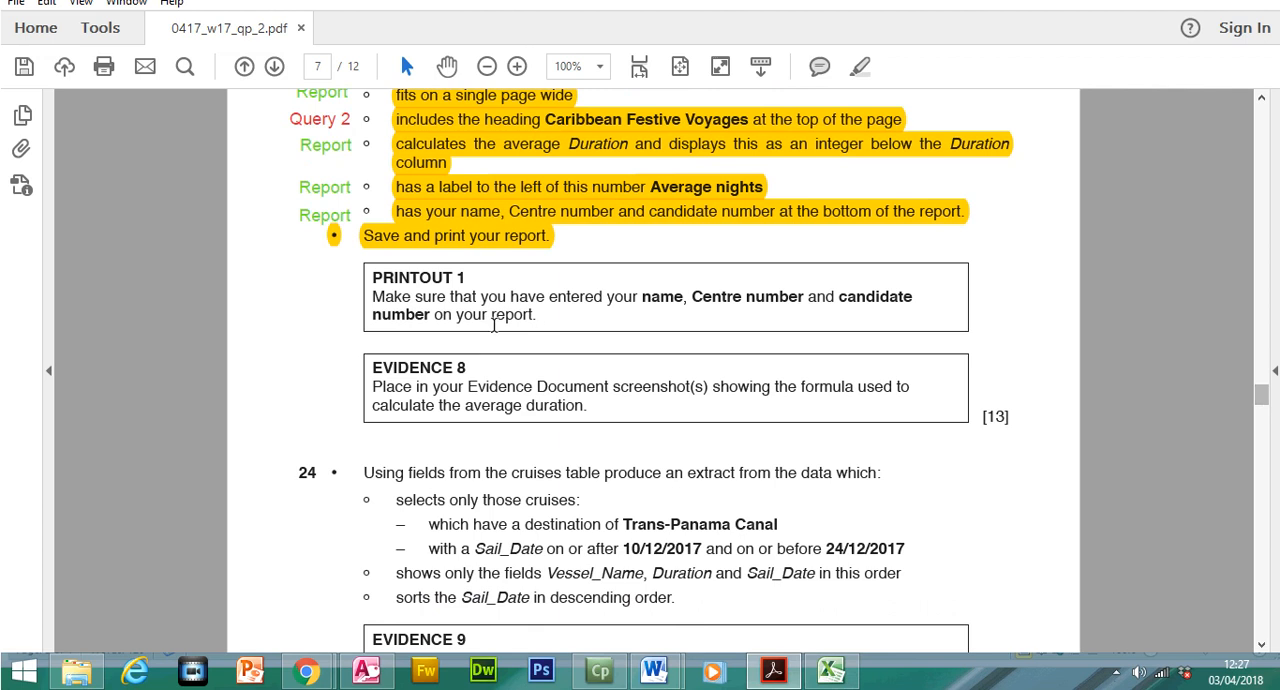
mouse_move(395, 308)
mouse_down()
mouse_move(540, 344)
mouse_move(405, 303)
mouse_up()
click(860, 97)
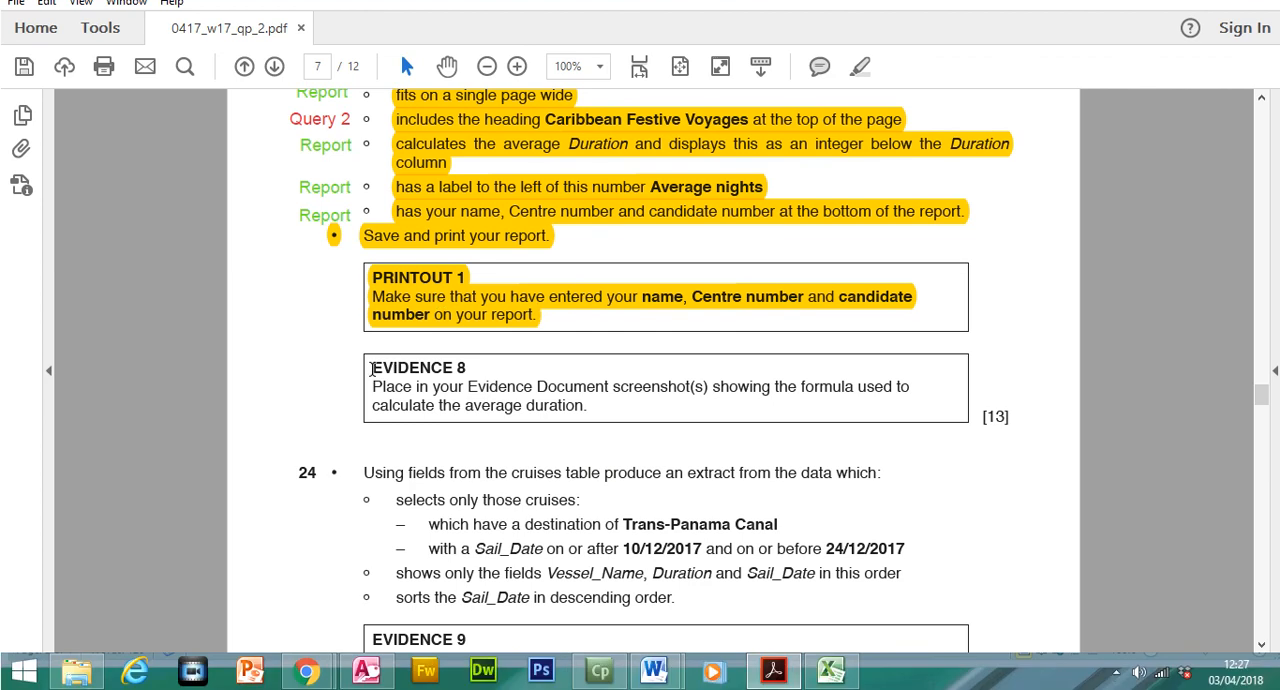
drag(372, 397, 467, 364)
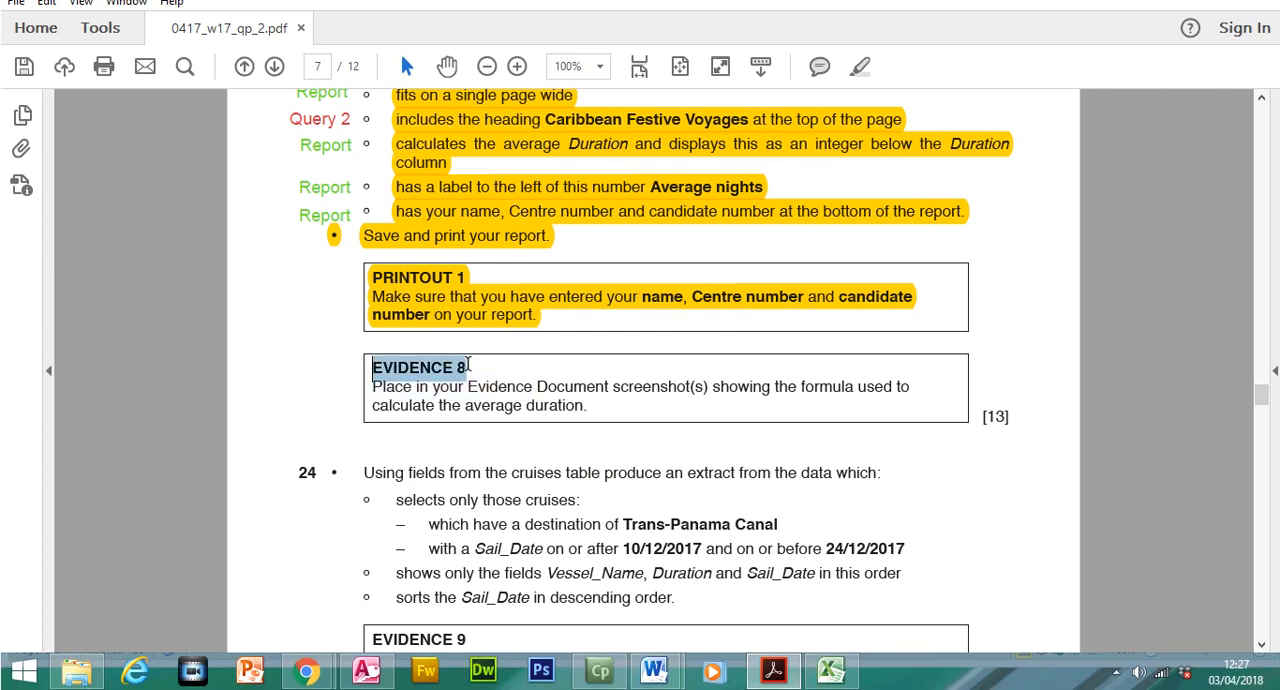
drag(374, 389, 590, 413)
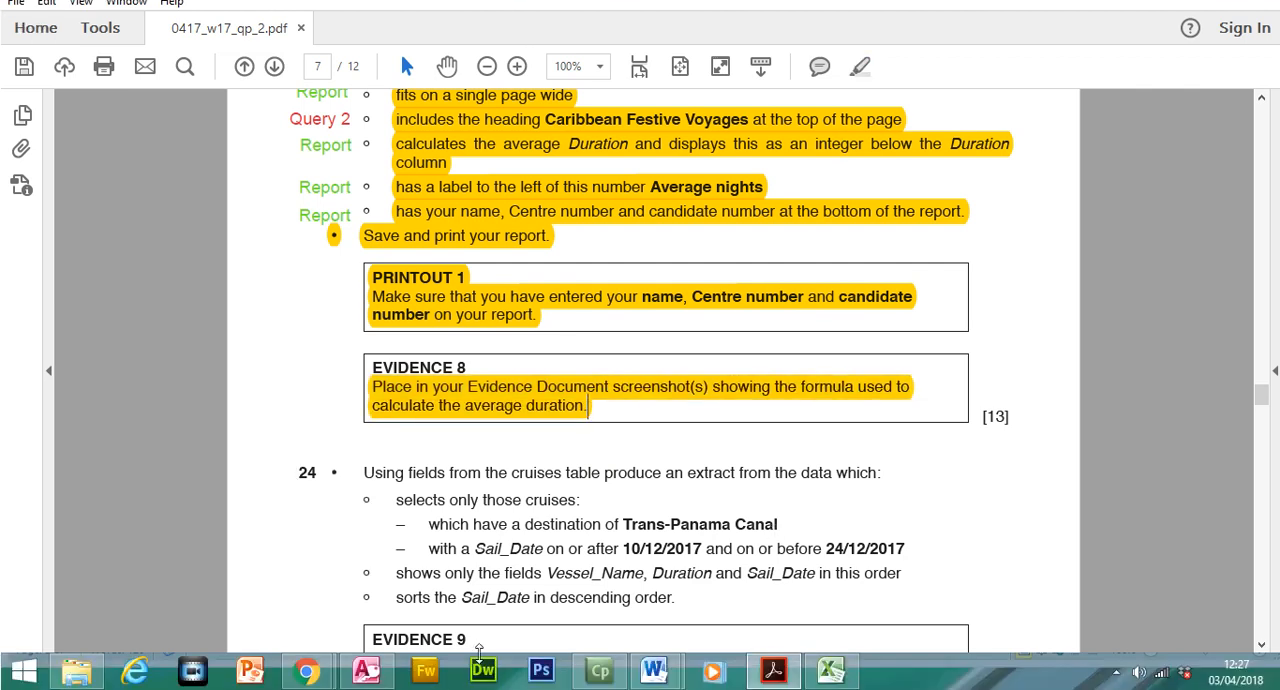
In the Access report's footer, widen the Duration average text box to about 4.7 cm so its whole formula shows
click(366, 669)
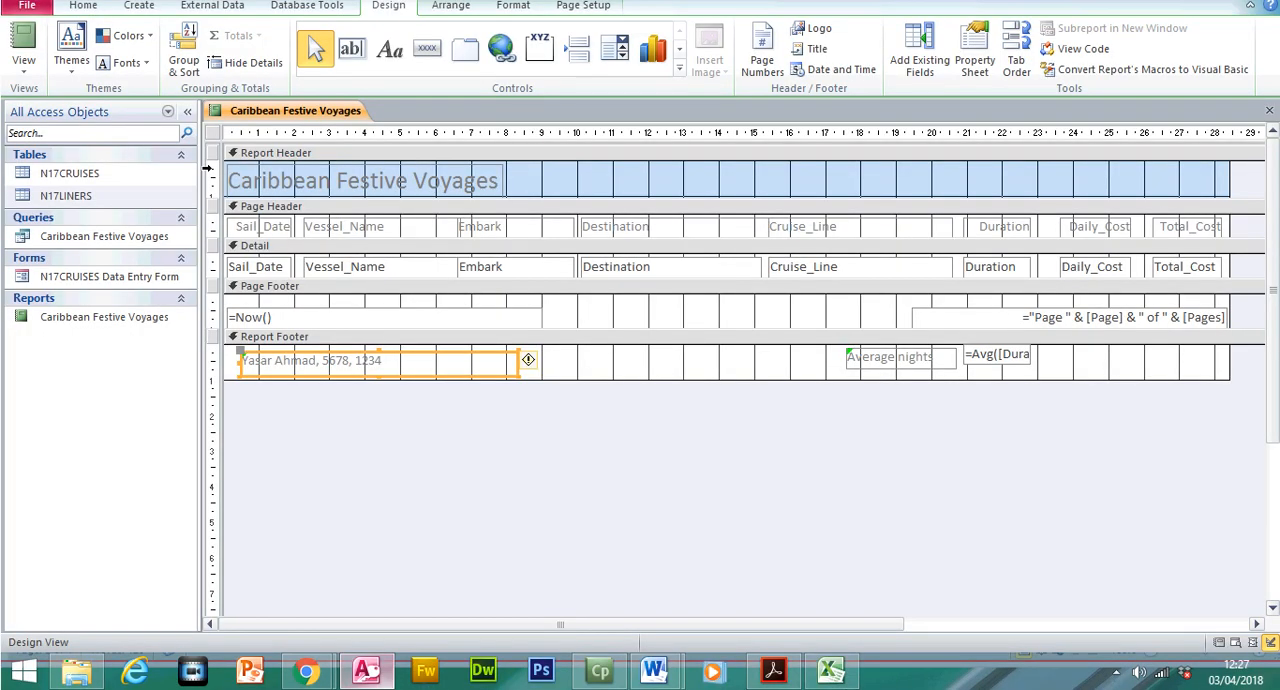
click(30, 98)
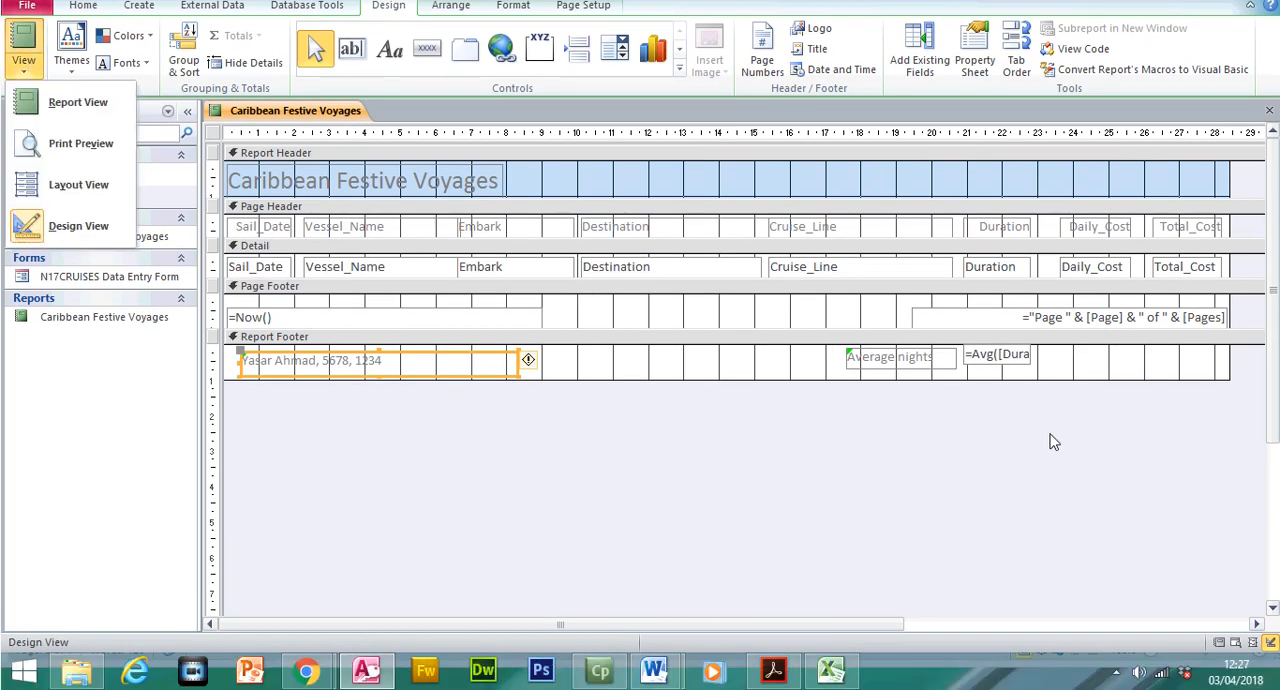
click(1053, 441)
click(998, 358)
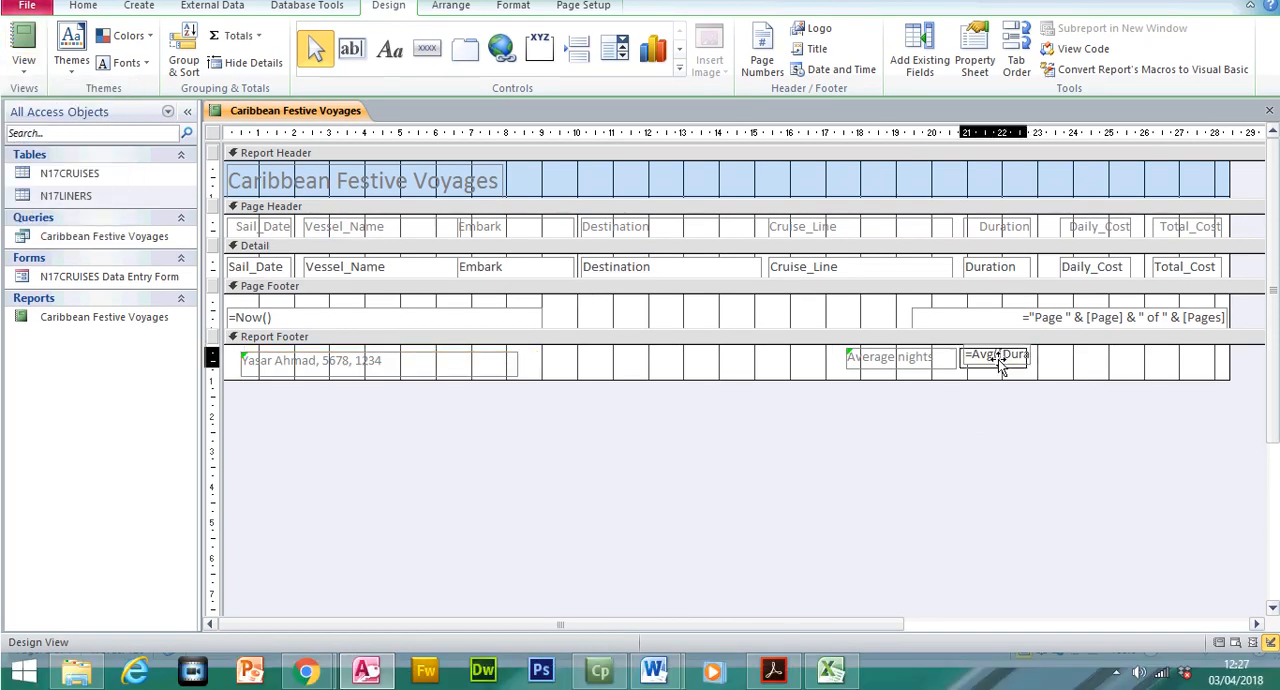
click(1000, 360)
drag(1028, 357, 1128, 375)
click(910, 408)
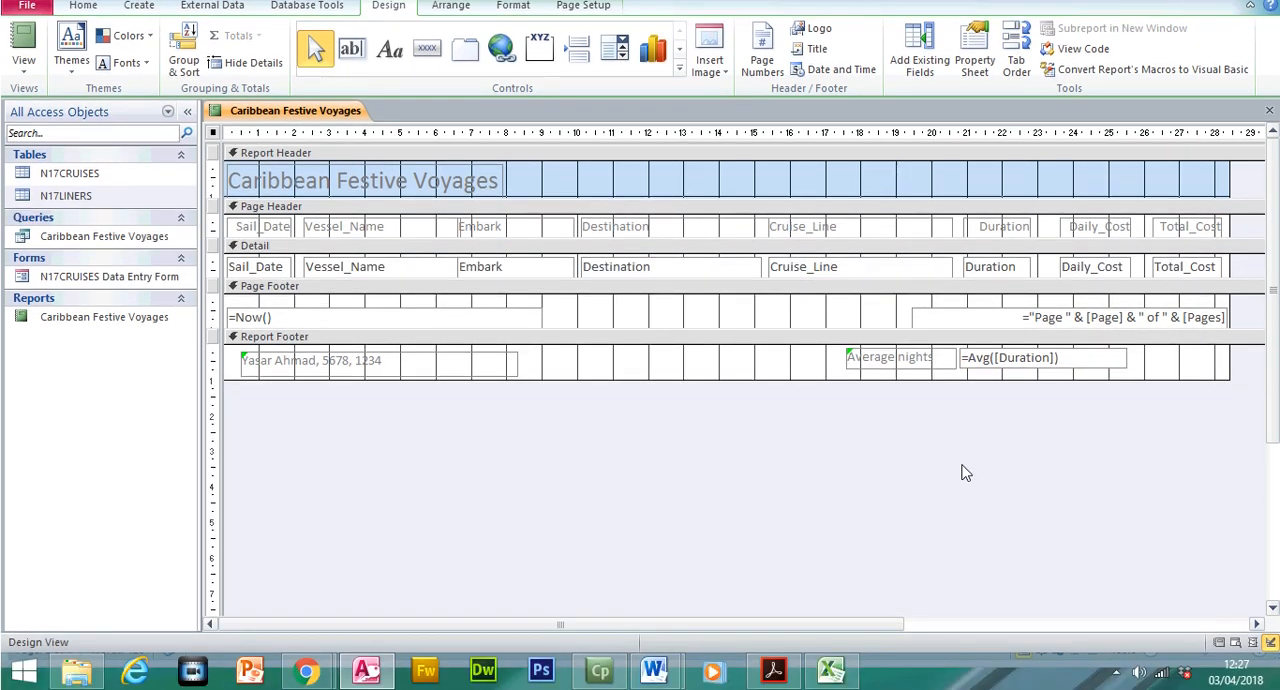
Capture the report's Design View and paste the screenshot below the Step 23 EVIDENCE 8 line in the Word evidence document
click(790, 672)
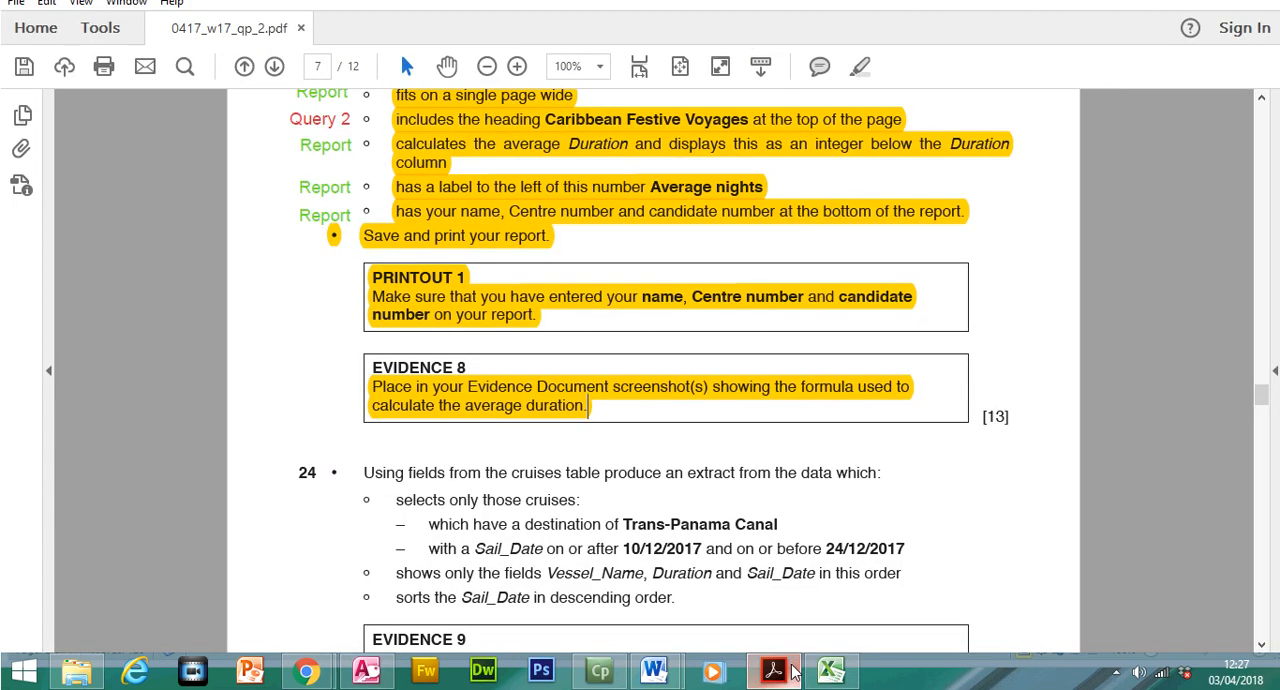
click(793, 672)
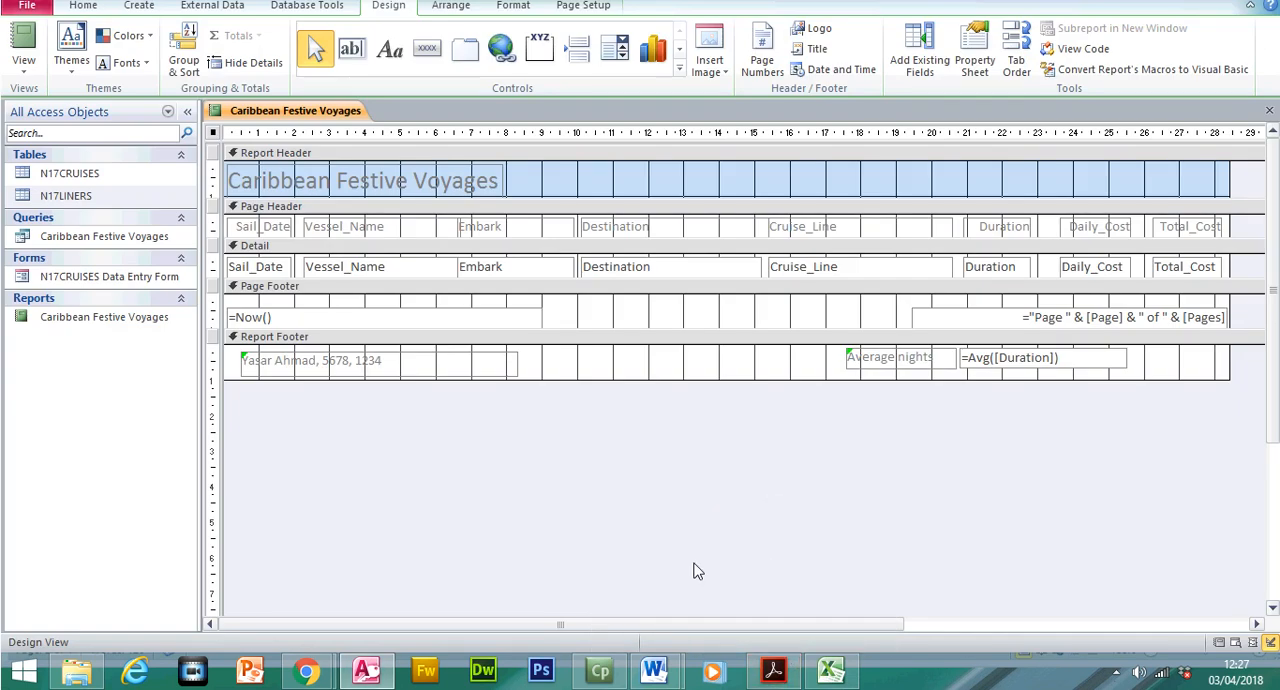
mouse_move(657, 674)
click(605, 590)
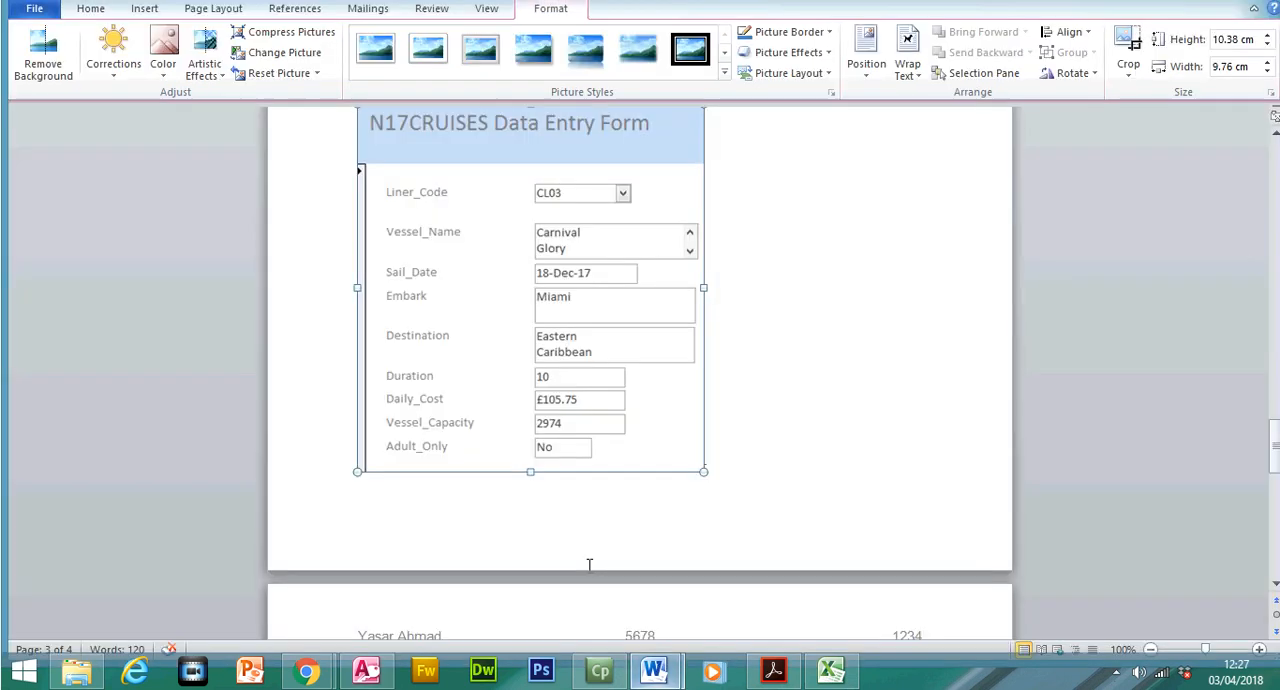
drag(1275, 457, 1275, 482)
click(694, 370)
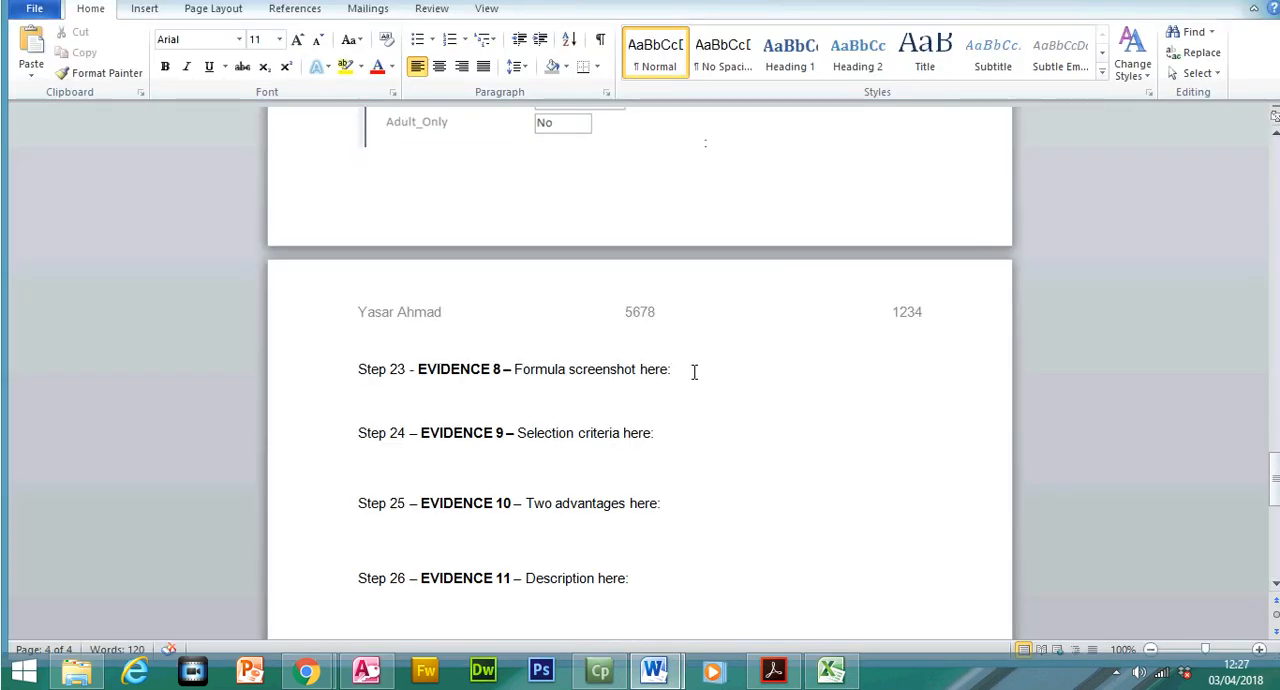
key(Return)
key(ctrl+v)
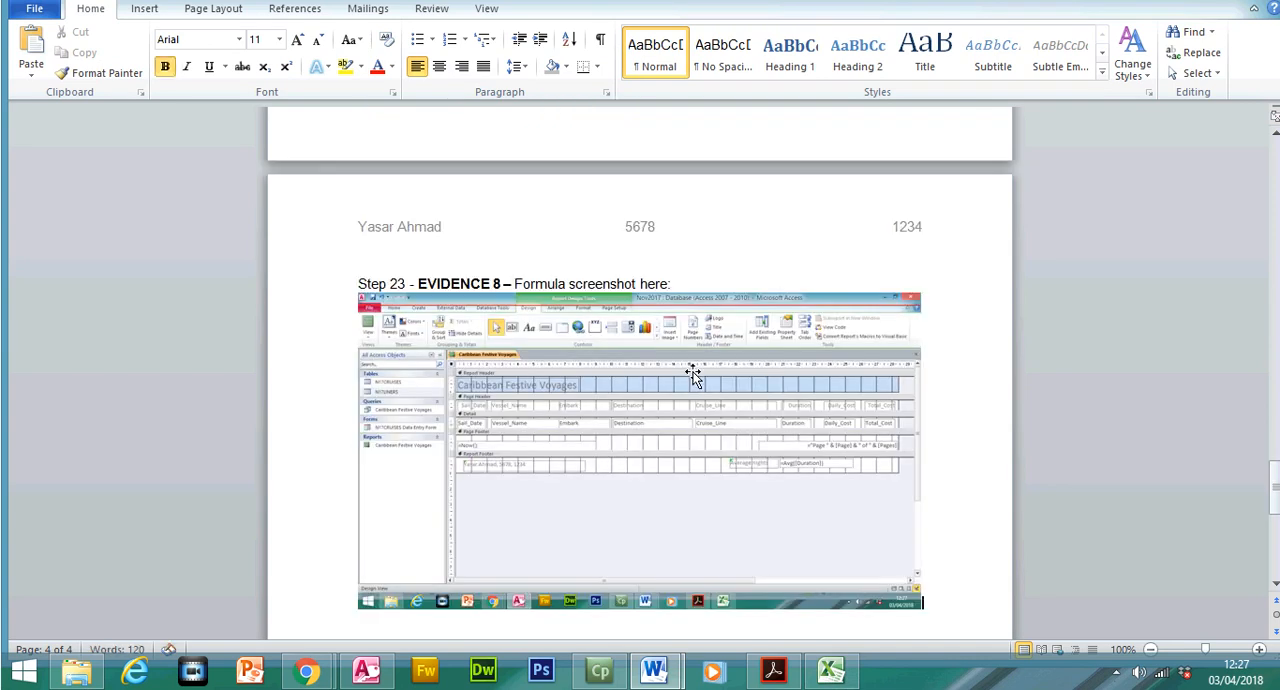
Crop the pasted screenshot to the Average nights label and its formula, about 3.8 by 0.5 cm, and enlarge it across the page
click(694, 375)
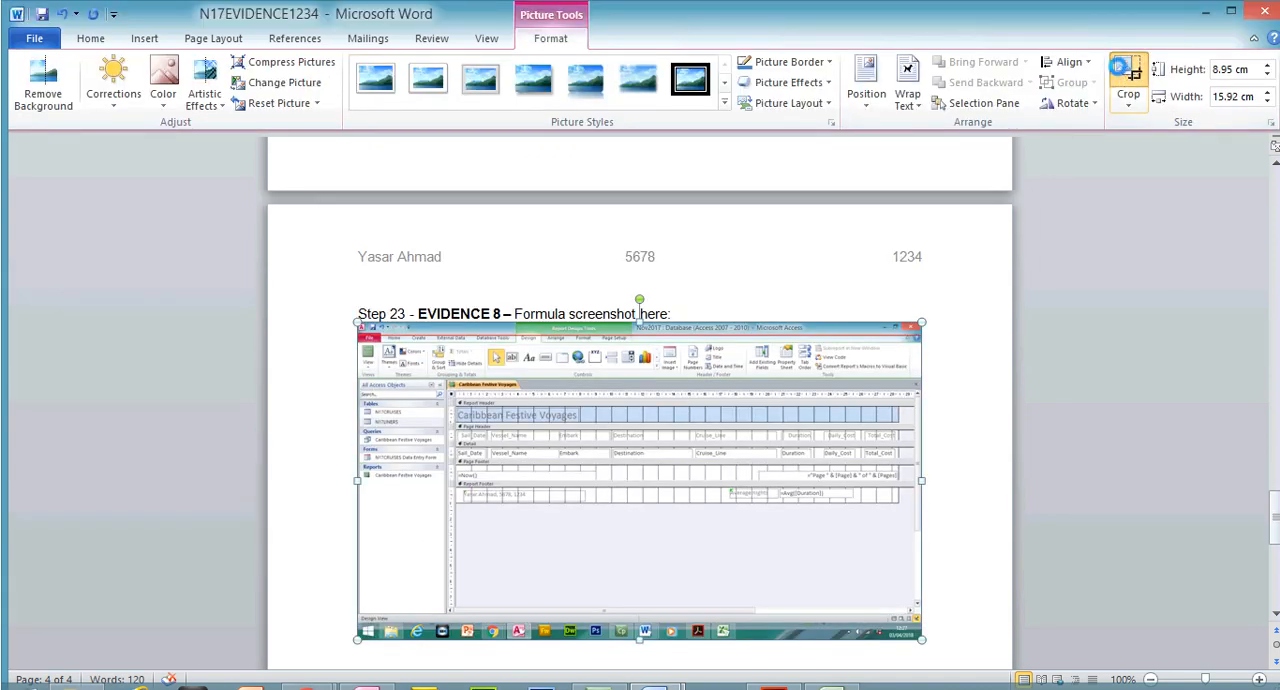
click(1128, 58)
drag(365, 327, 724, 455)
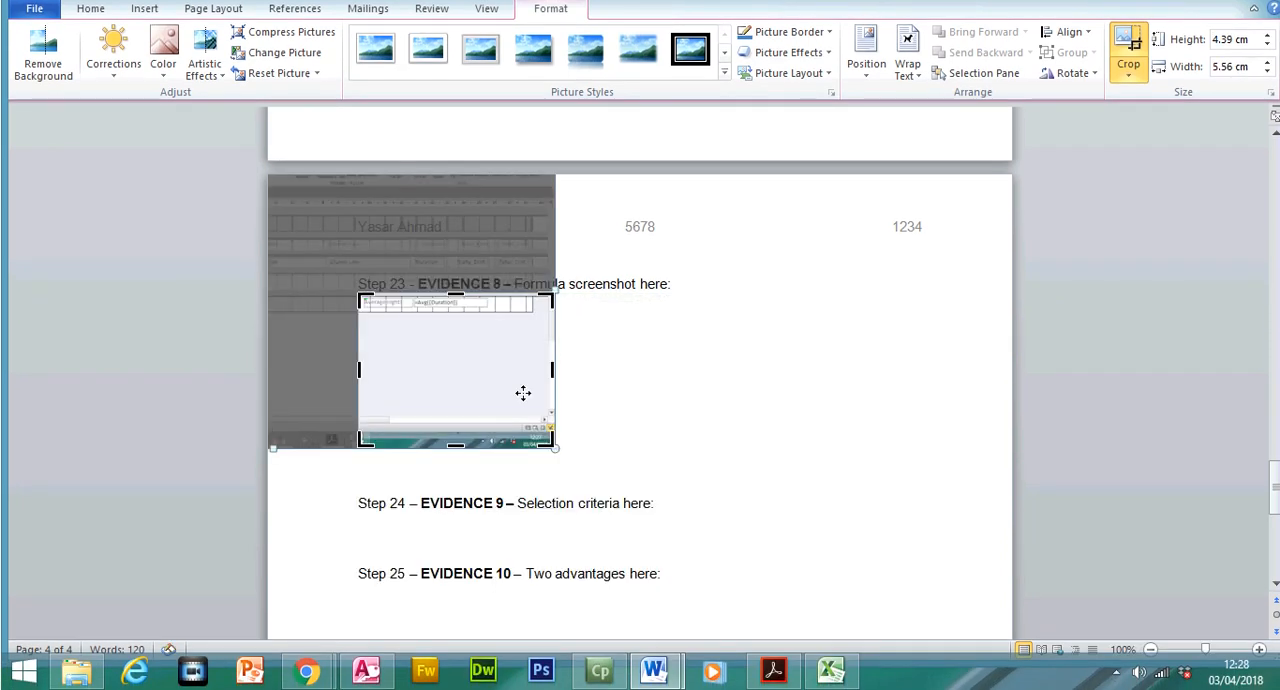
drag(550, 443, 492, 308)
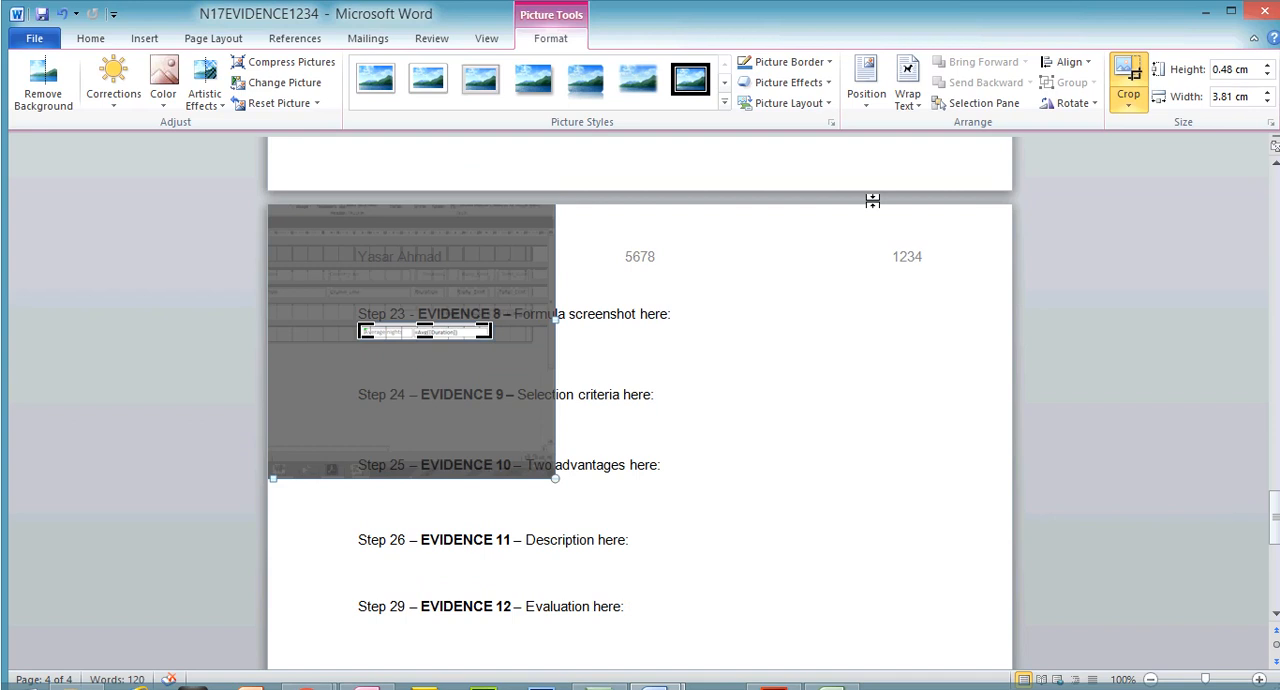
key(Escape)
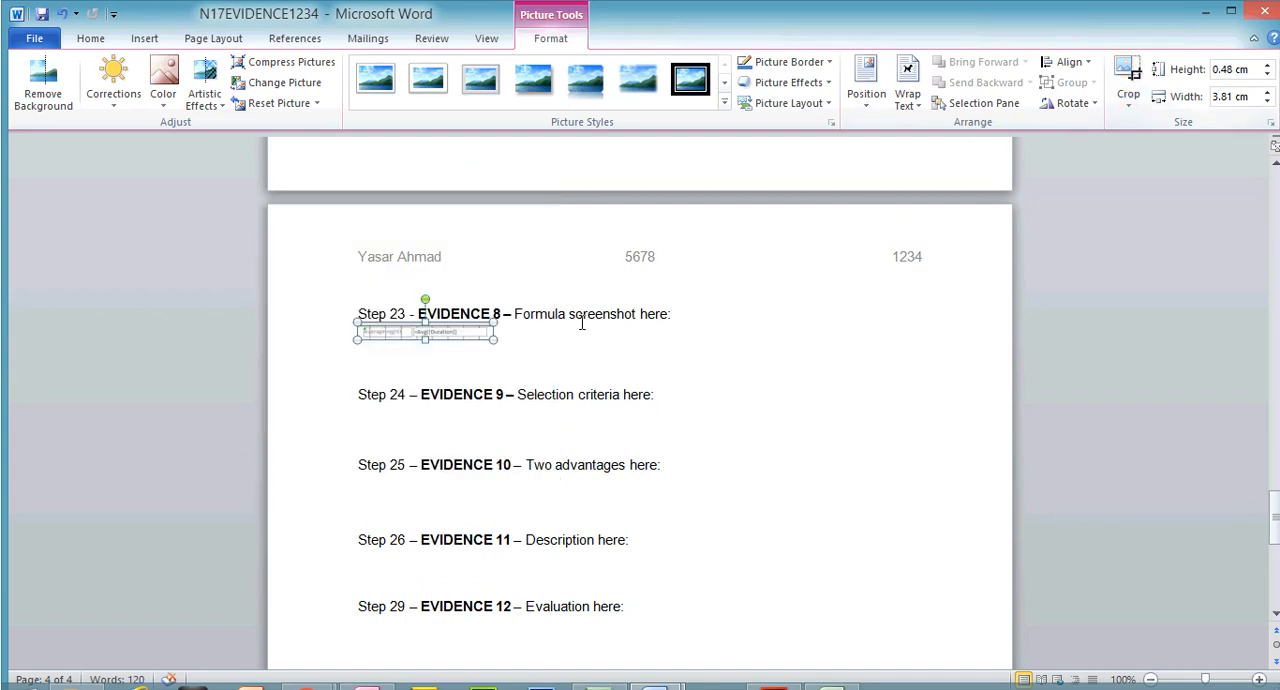
drag(493, 340, 795, 399)
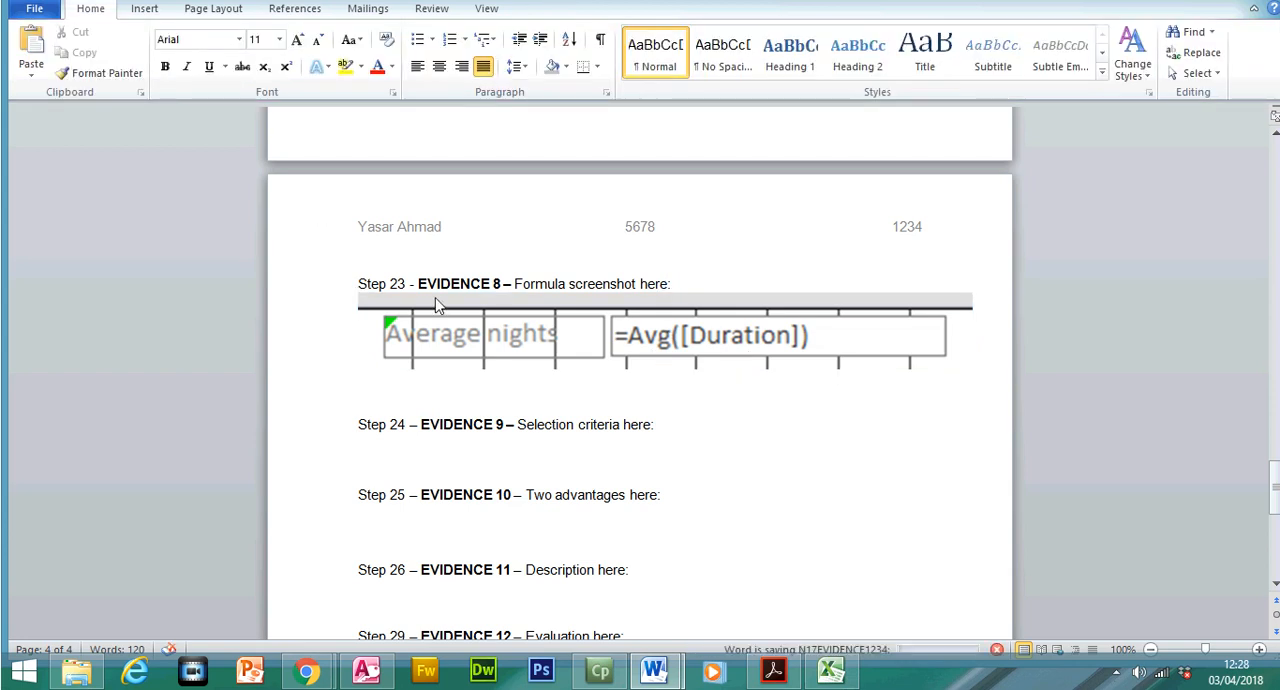
Close the Caribbean Festive Voyages report in Access and return to the exam paper in Acrobat Reader
click(372, 676)
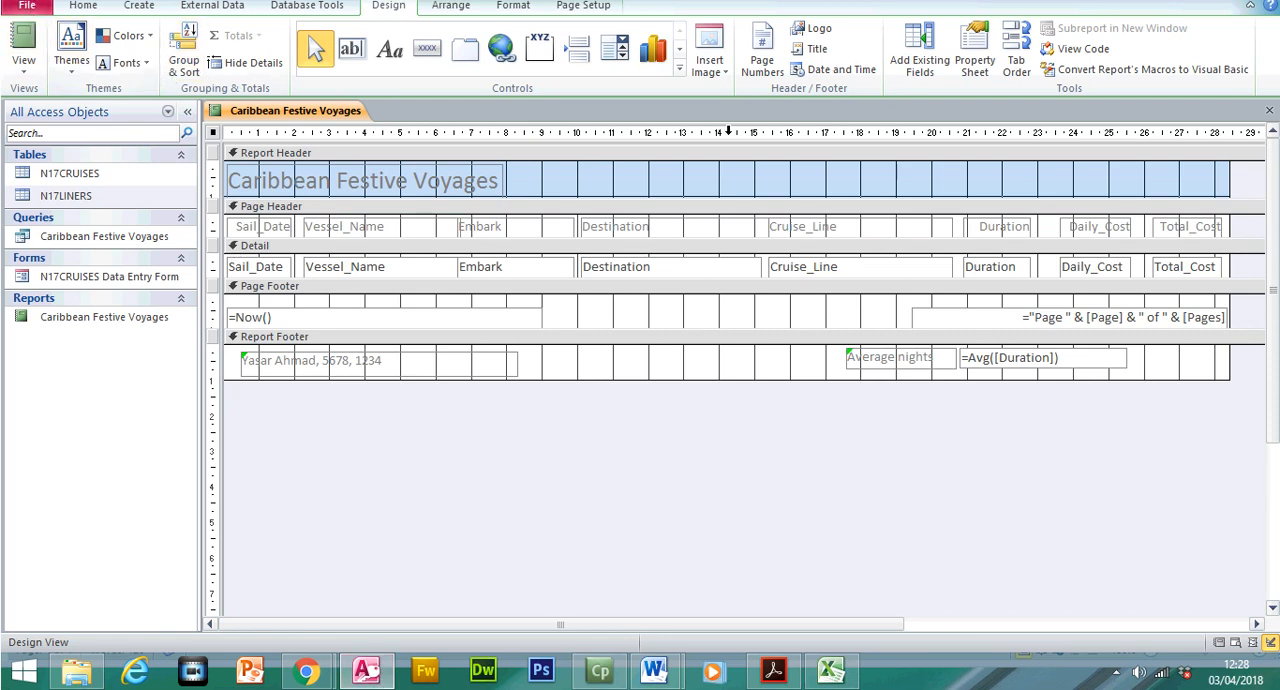
click(1270, 112)
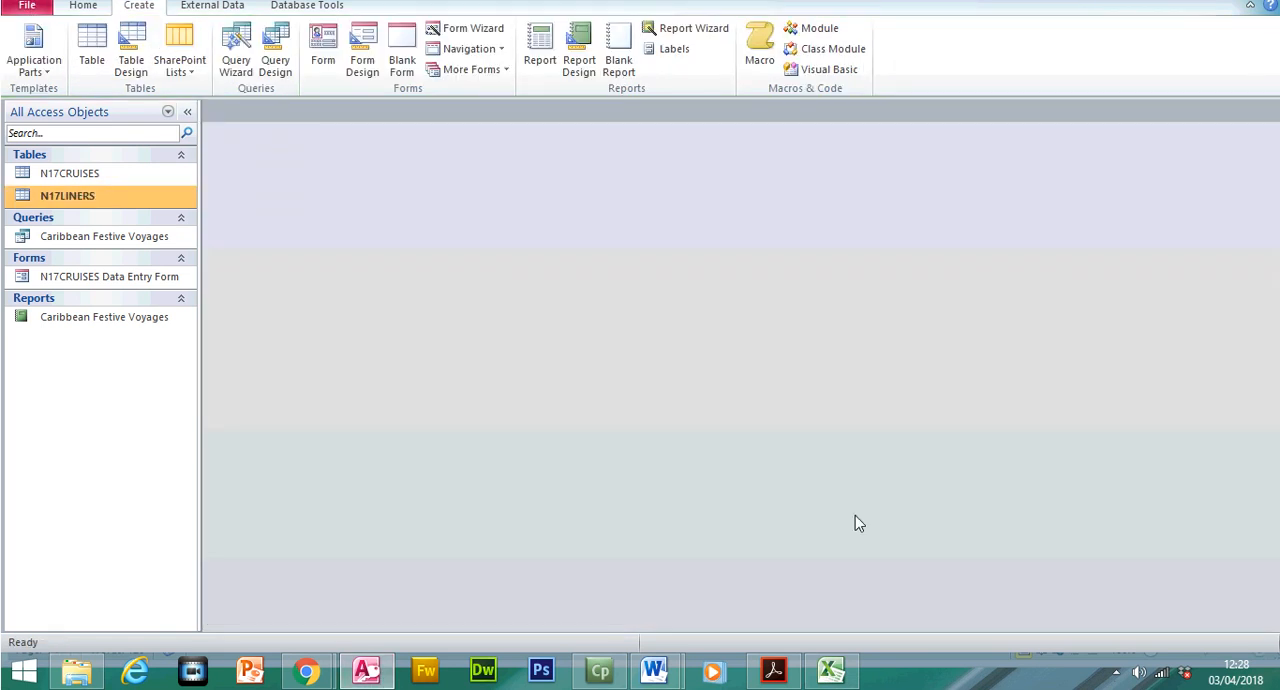
click(790, 673)
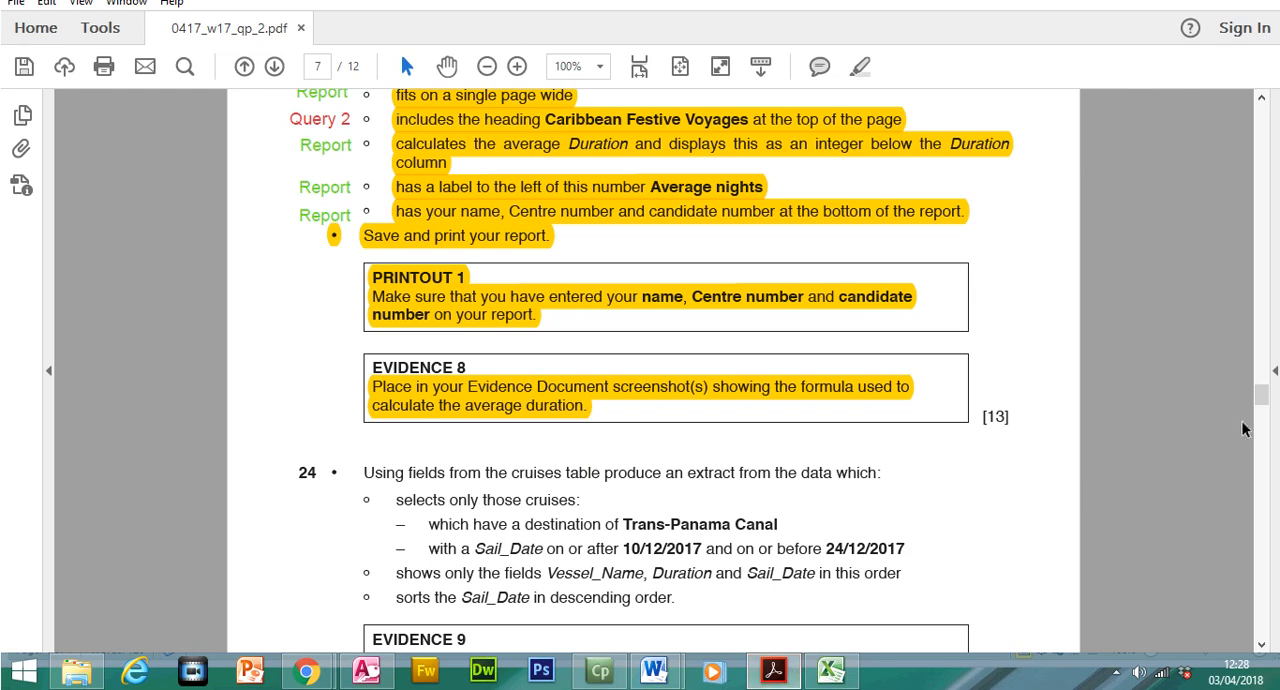
Highlight question 24's opening line about using fields from the cruises table to produce an extract
drag(1265, 399, 1268, 413)
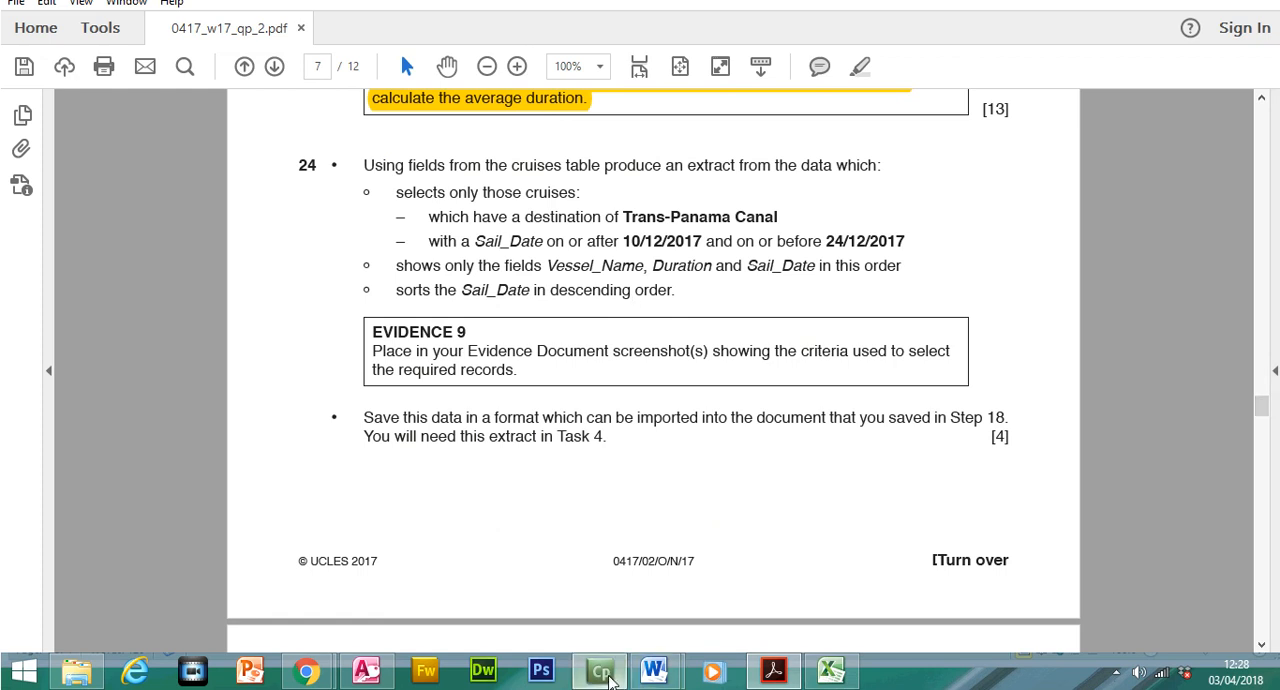
click(608, 675)
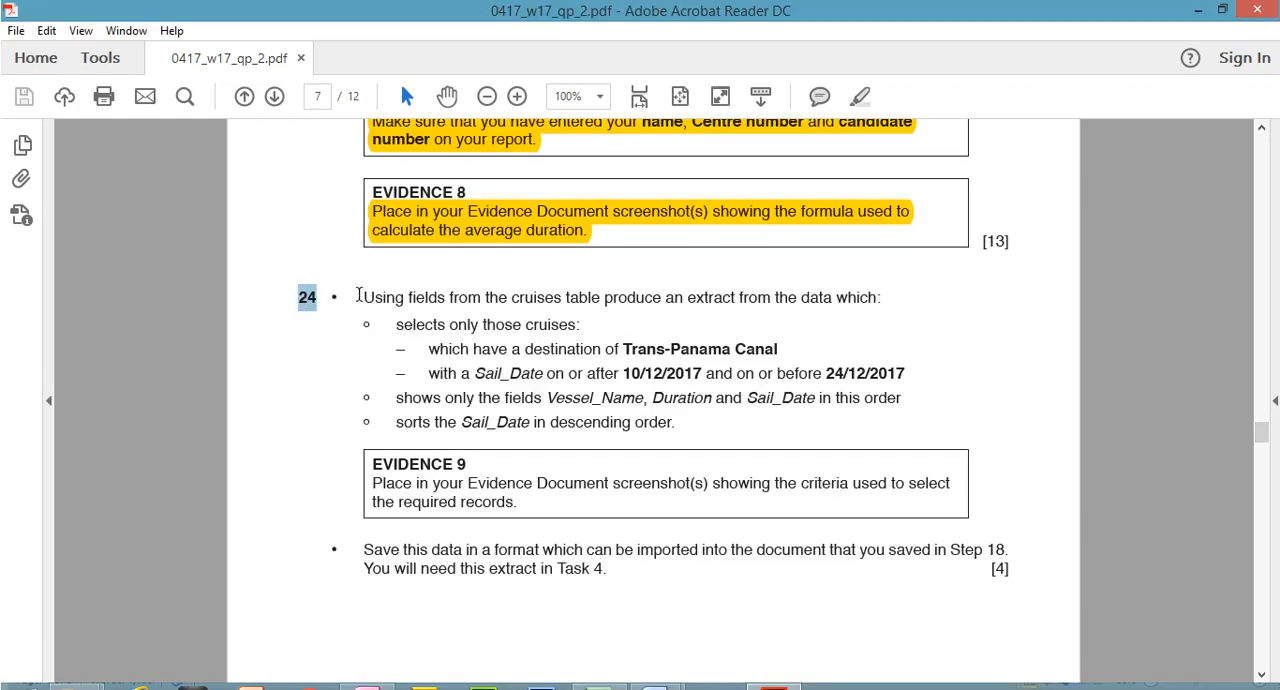
drag(364, 297, 882, 290)
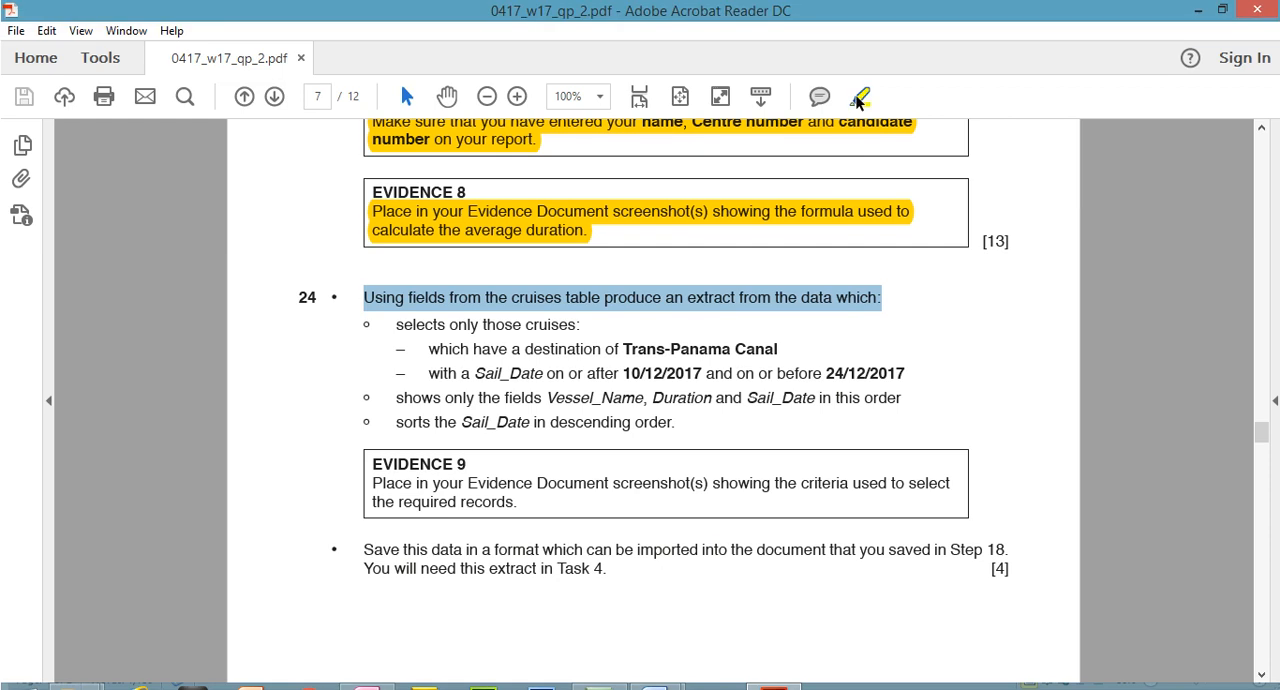
click(859, 66)
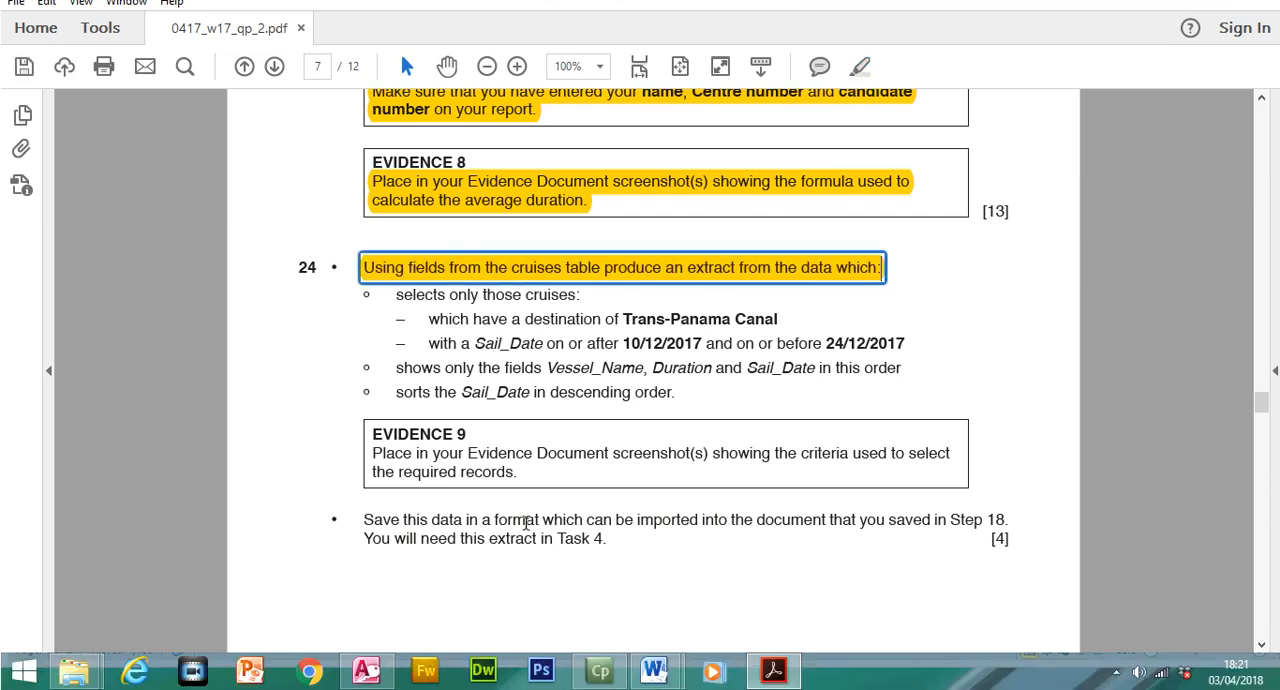
Trace question 24's Step 18 reference to the saved document, view the CRUISENEWS newsletter in Word, and return to question 24 in Acrobat Reader
drag(639, 514, 1020, 504)
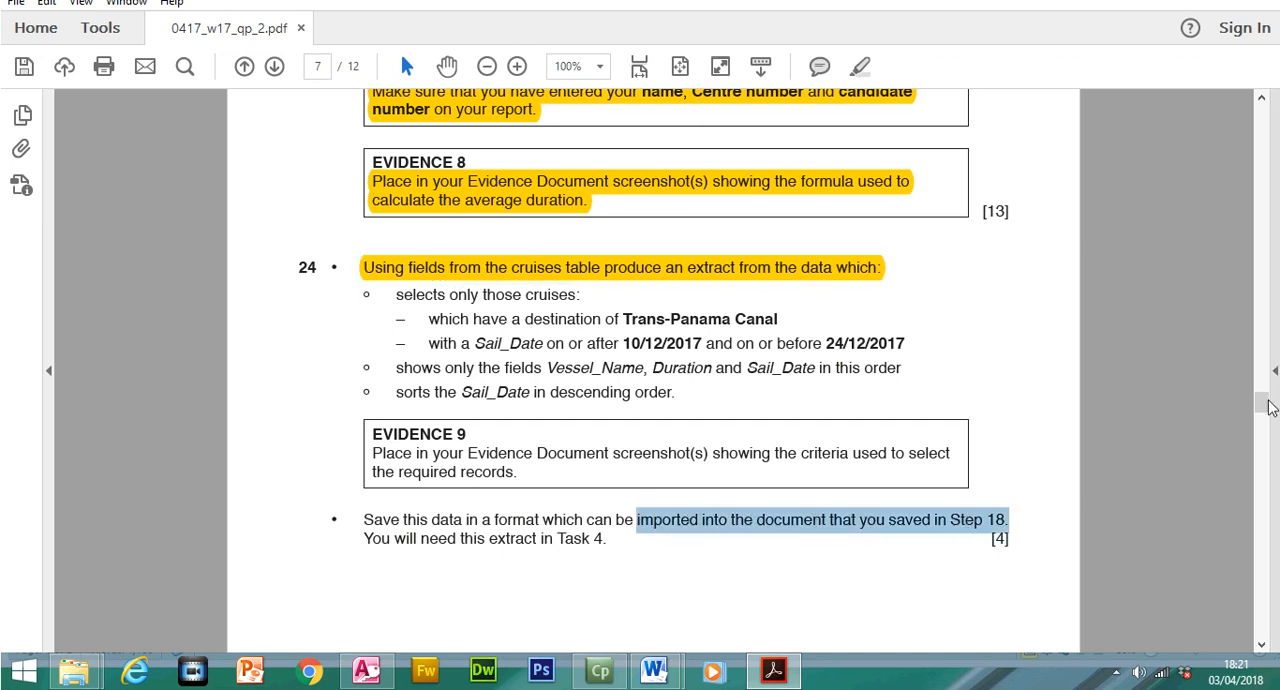
drag(1261, 402, 1266, 296)
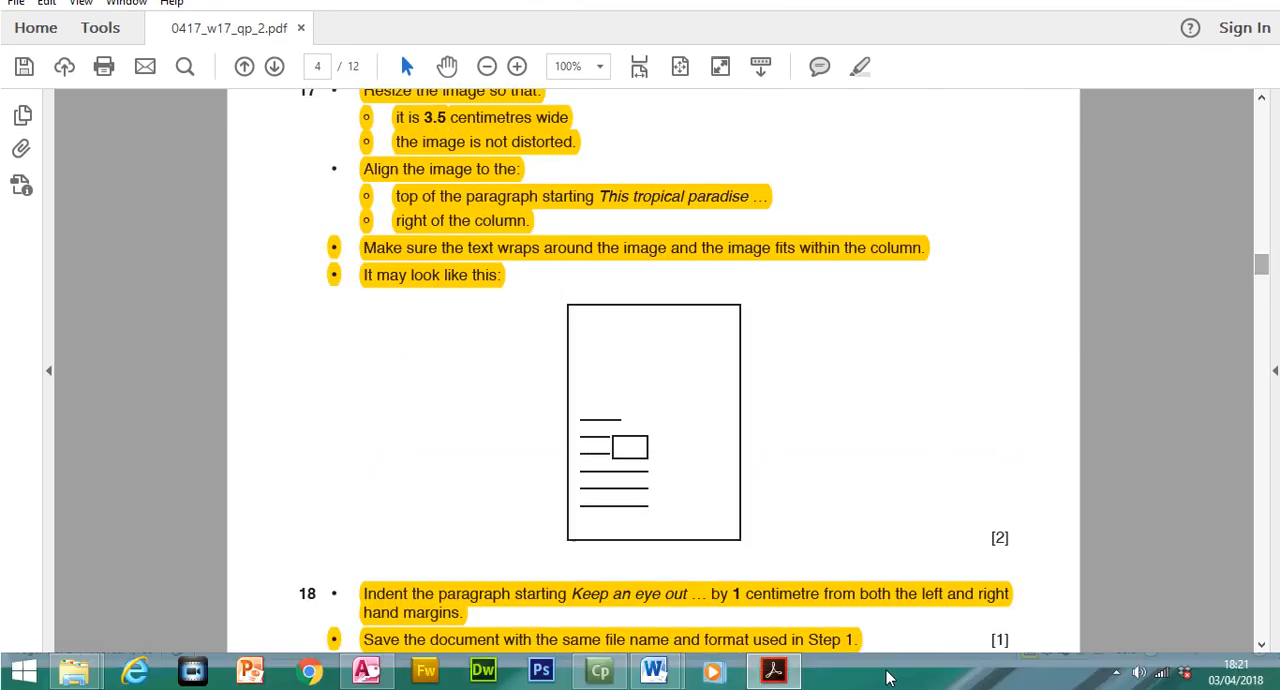
mouse_move(654, 688)
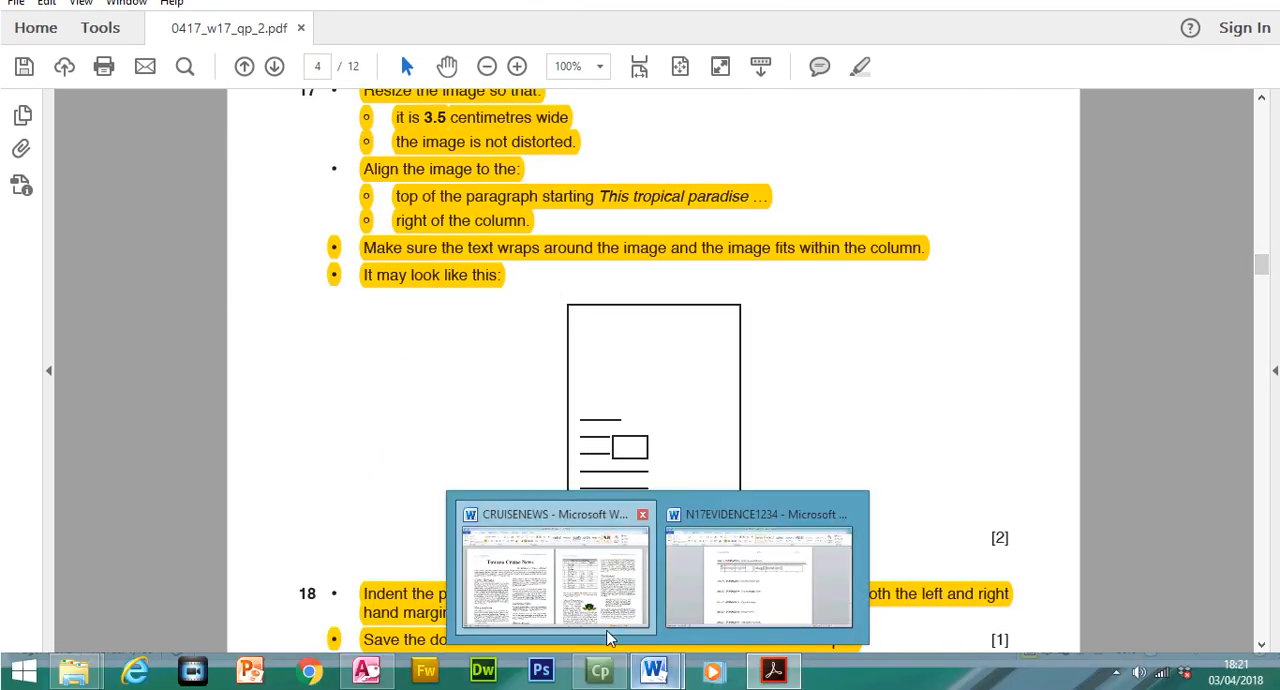
click(607, 634)
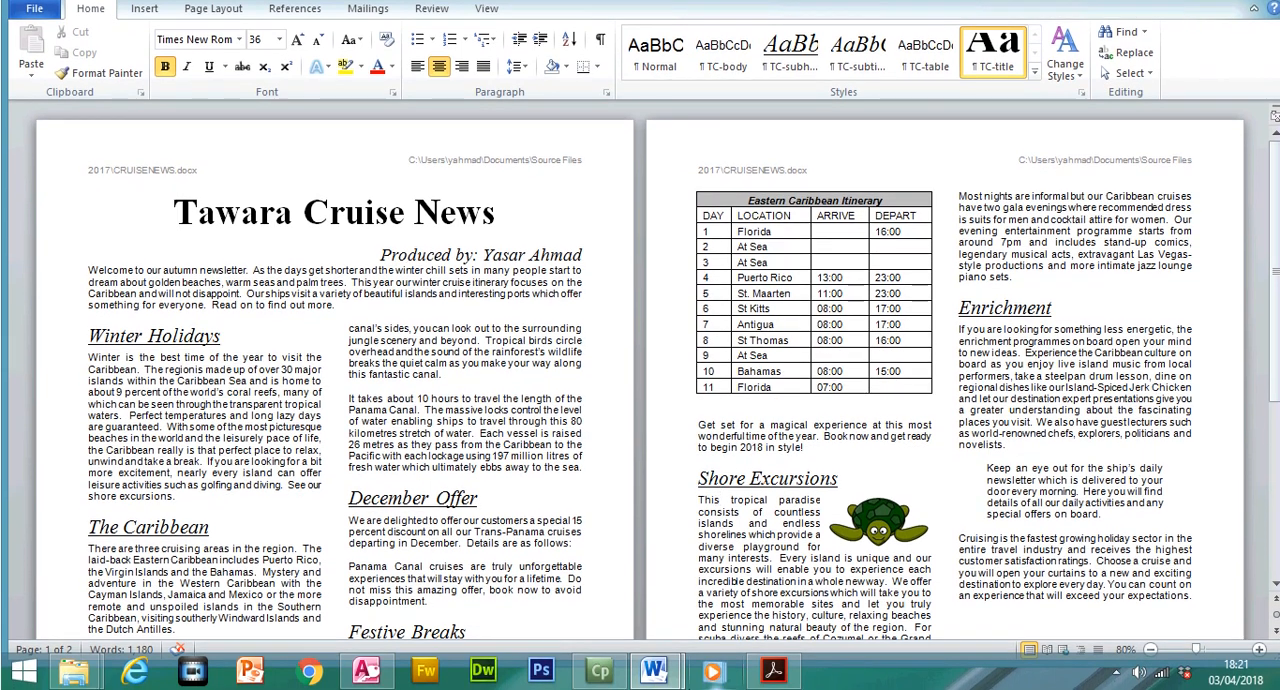
mouse_move(658, 680)
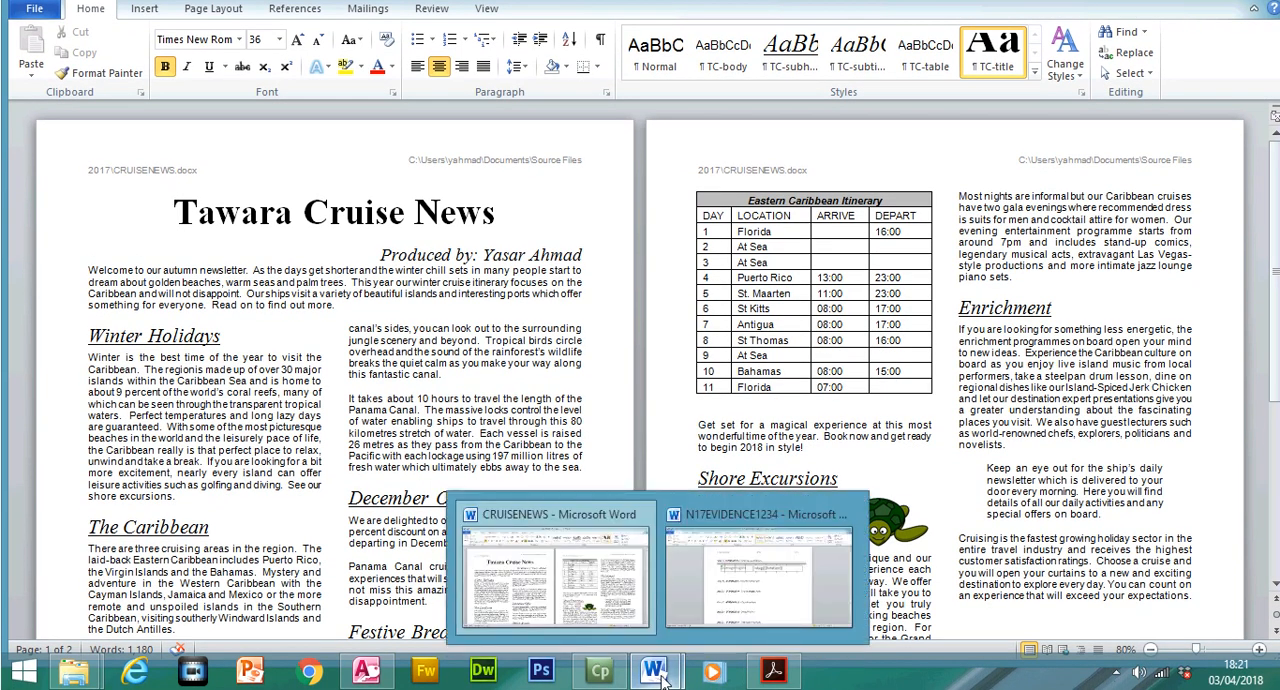
click(366, 672)
click(775, 674)
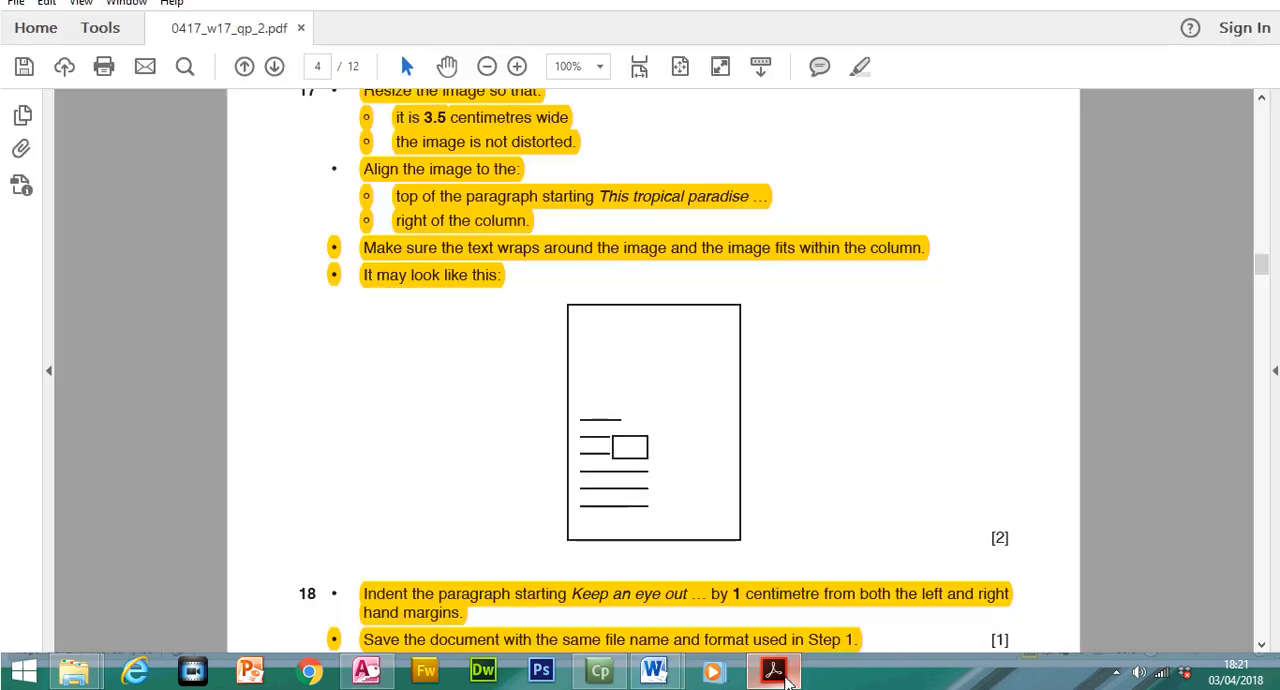
drag(1262, 266, 1265, 416)
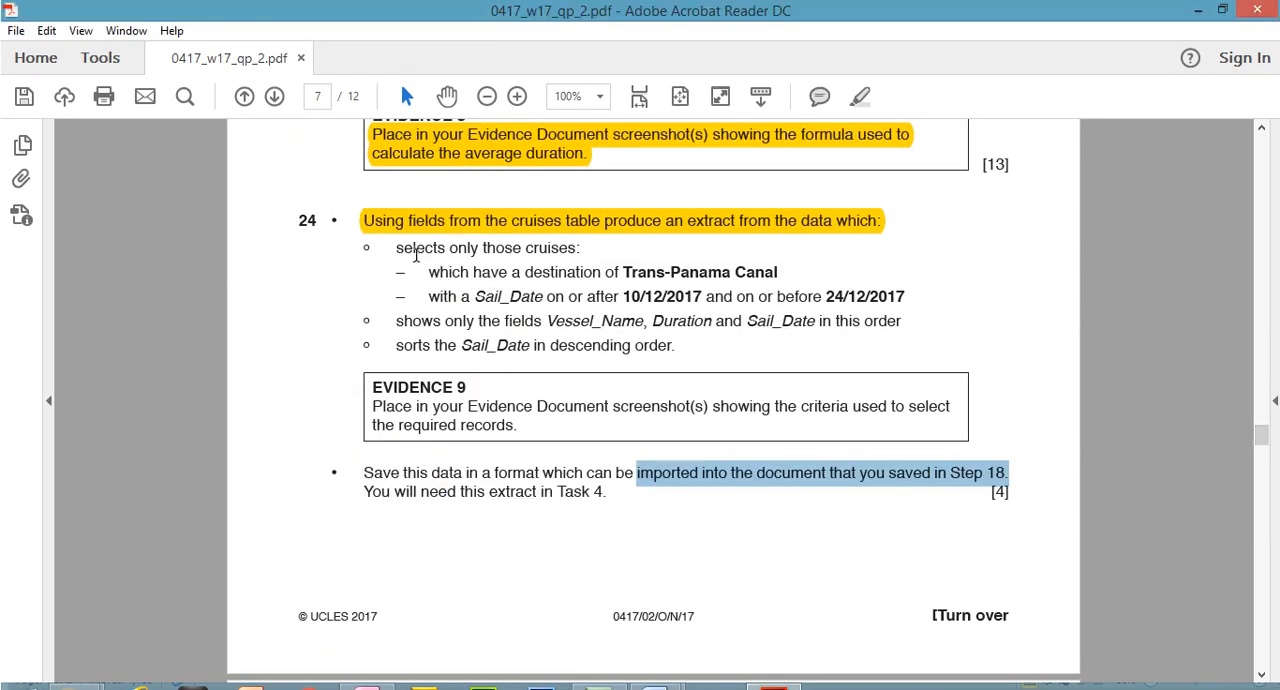
Read question 24's selection and field requirements, switch to Access, and start a simple query based on the N17CRUISES table
drag(416, 250, 590, 260)
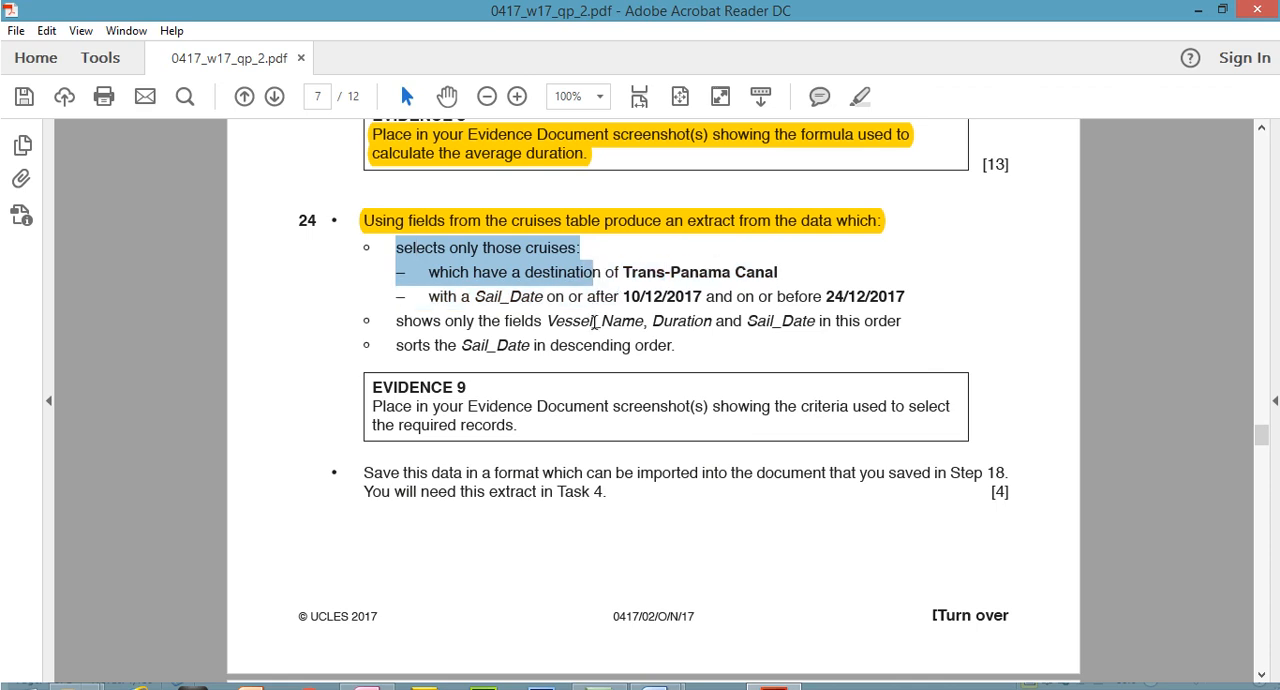
drag(544, 320, 815, 320)
click(366, 670)
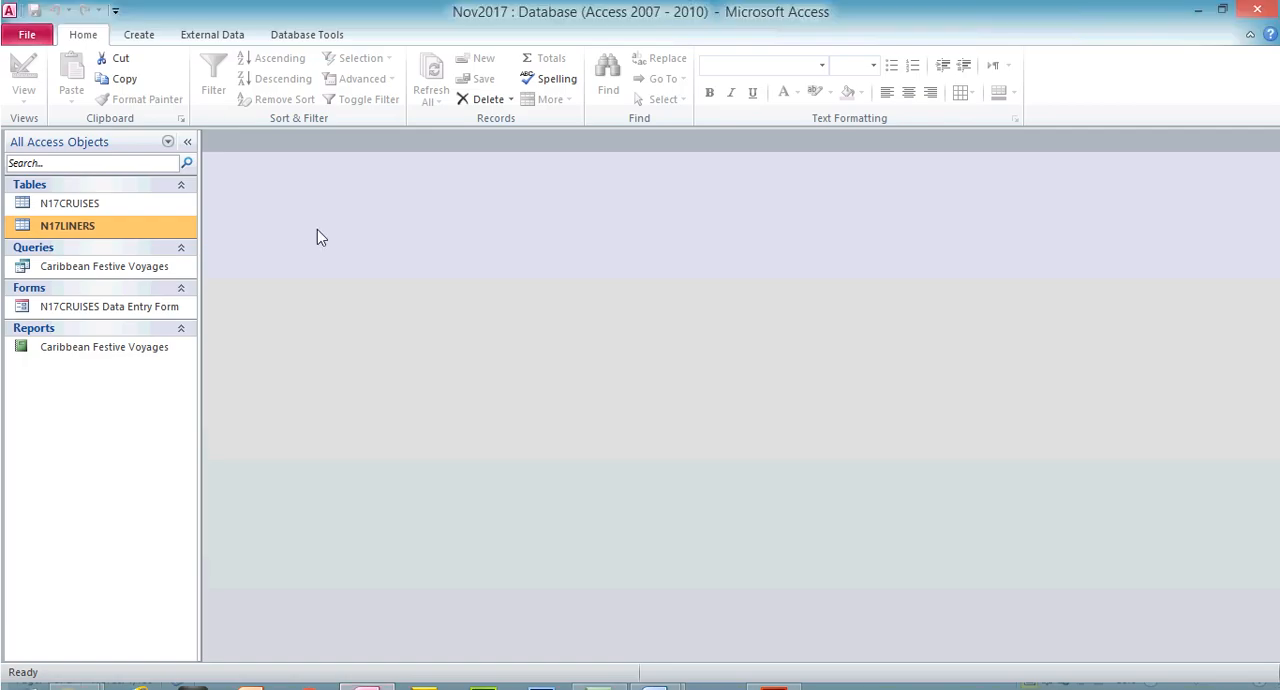
click(140, 36)
click(237, 90)
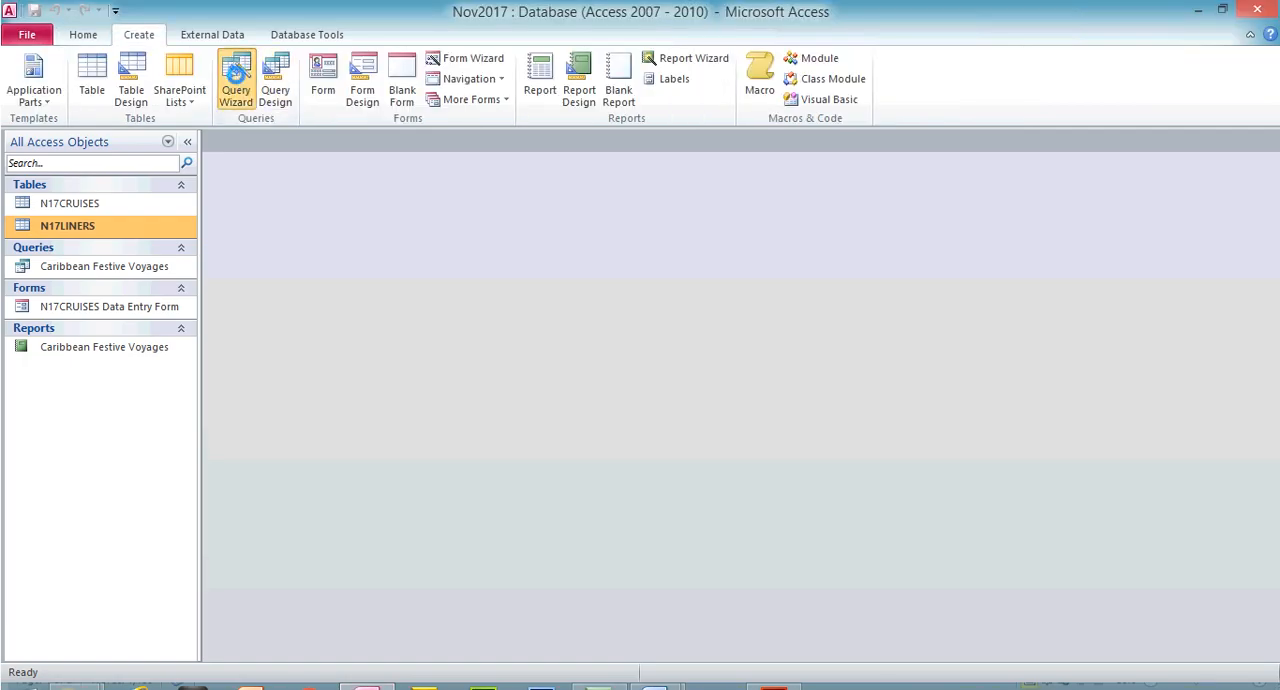
click(740, 442)
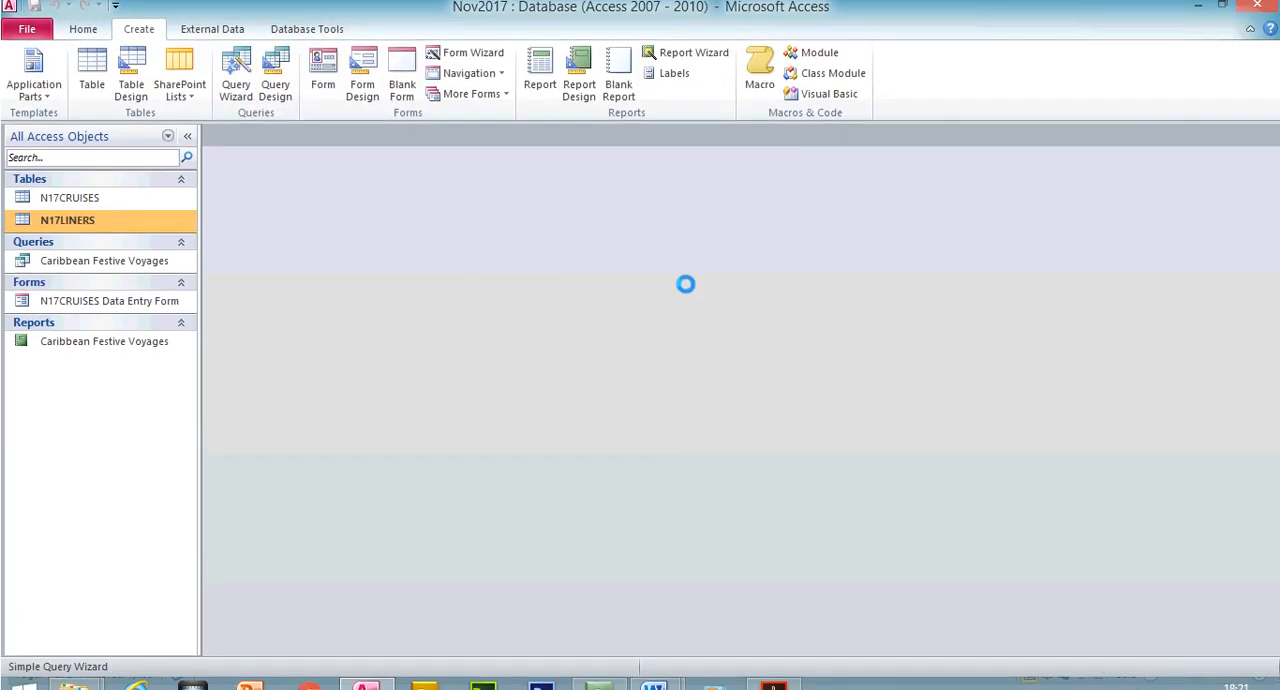
click(663, 239)
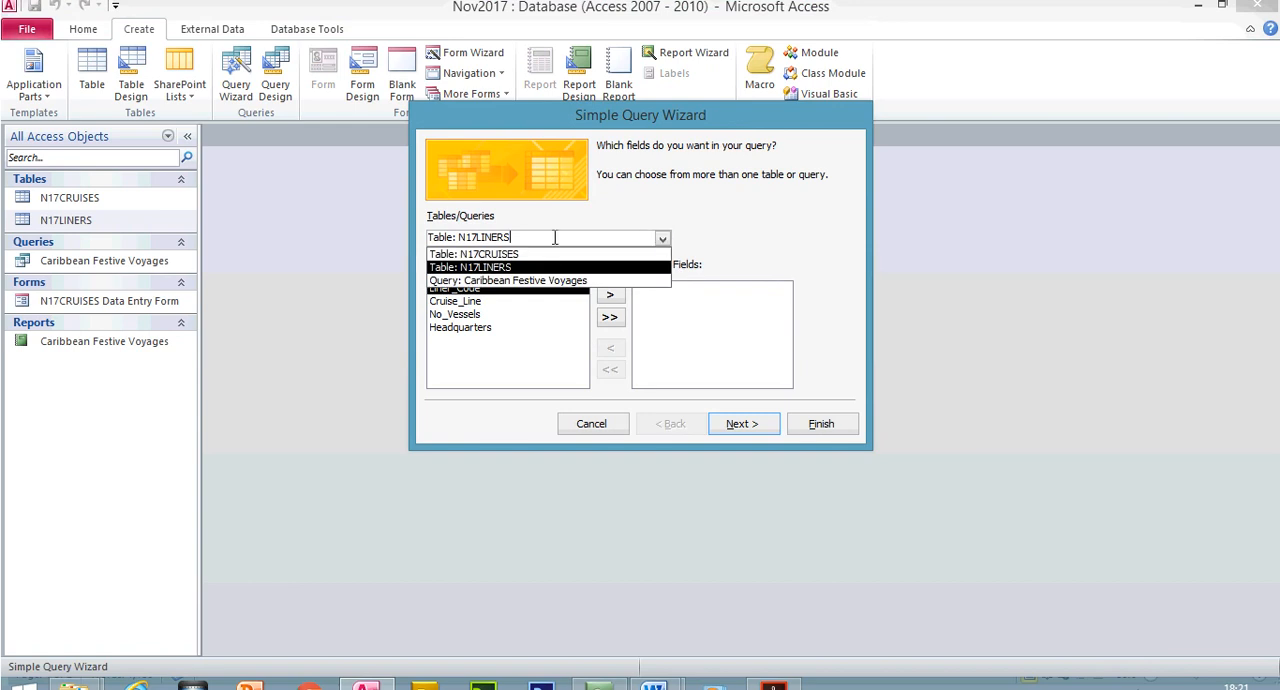
click(523, 254)
Recheck the required fields in the exam paper and add Vessel_Name and Duration to the query in that order
click(773, 688)
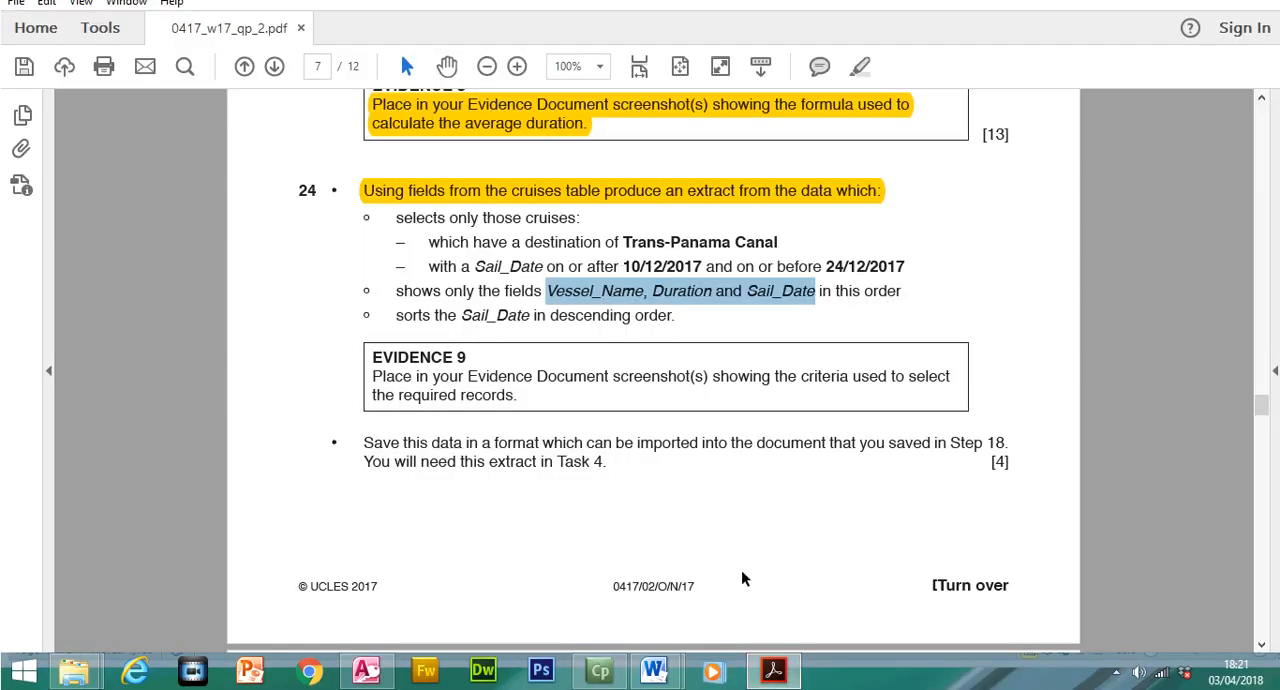
click(773, 670)
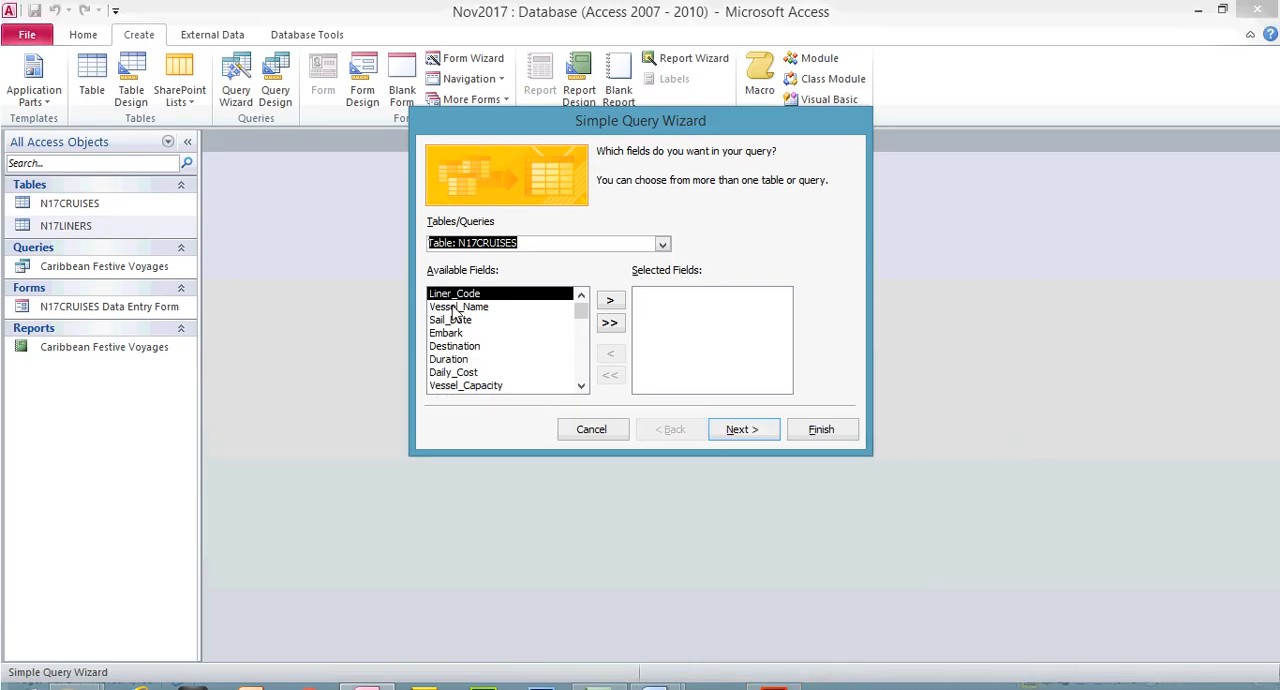
double_click(453, 308)
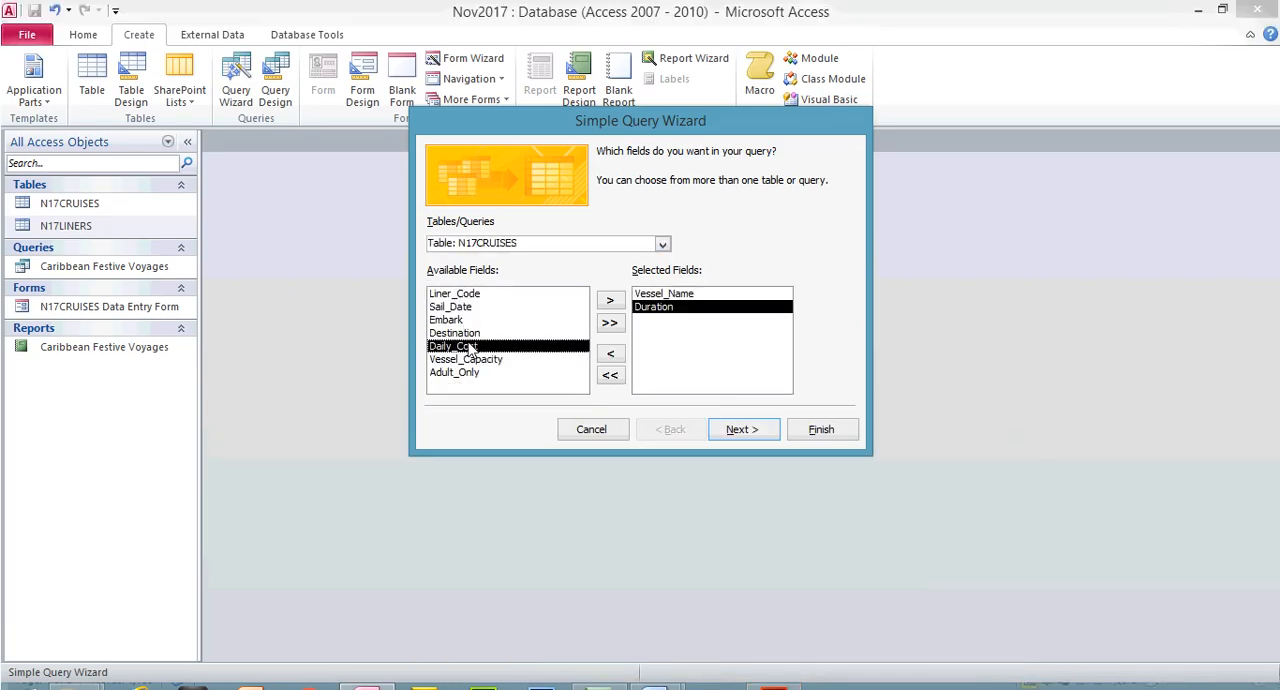
double_click(472, 345)
Highlight the field names Vessel_Name, Duration and Sail_Date in question 24 of the exam paper and return to Access
click(774, 672)
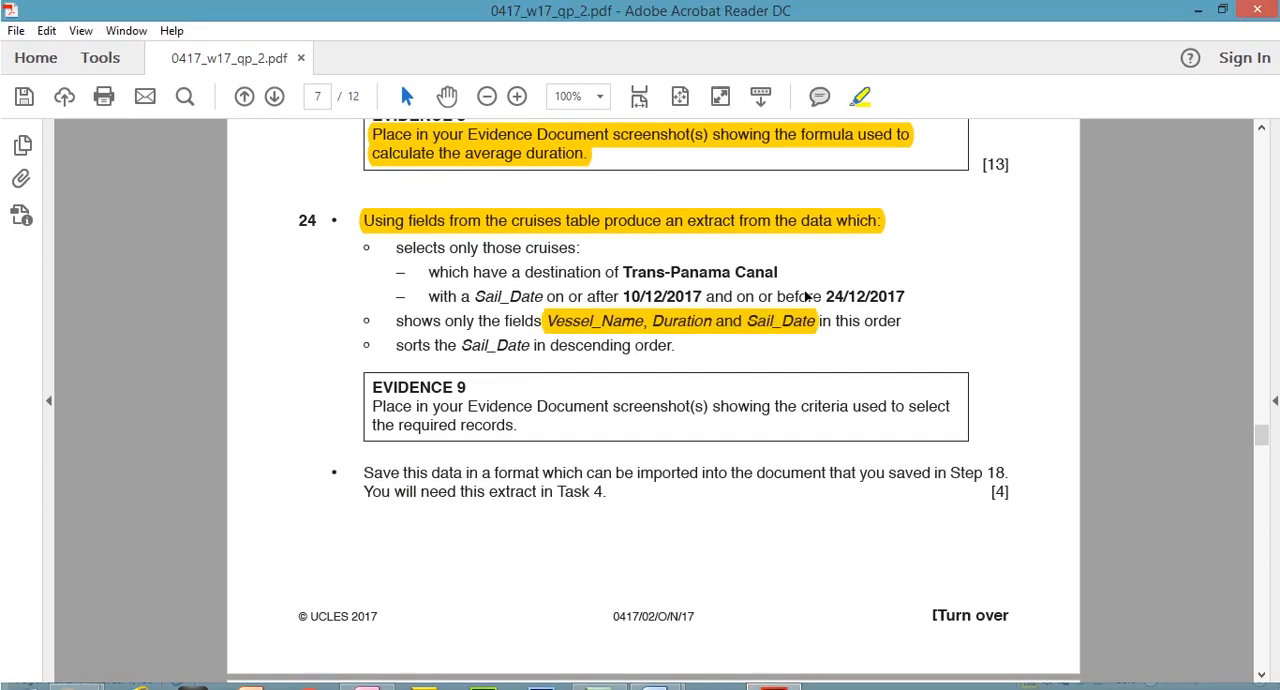
click(860, 97)
click(775, 672)
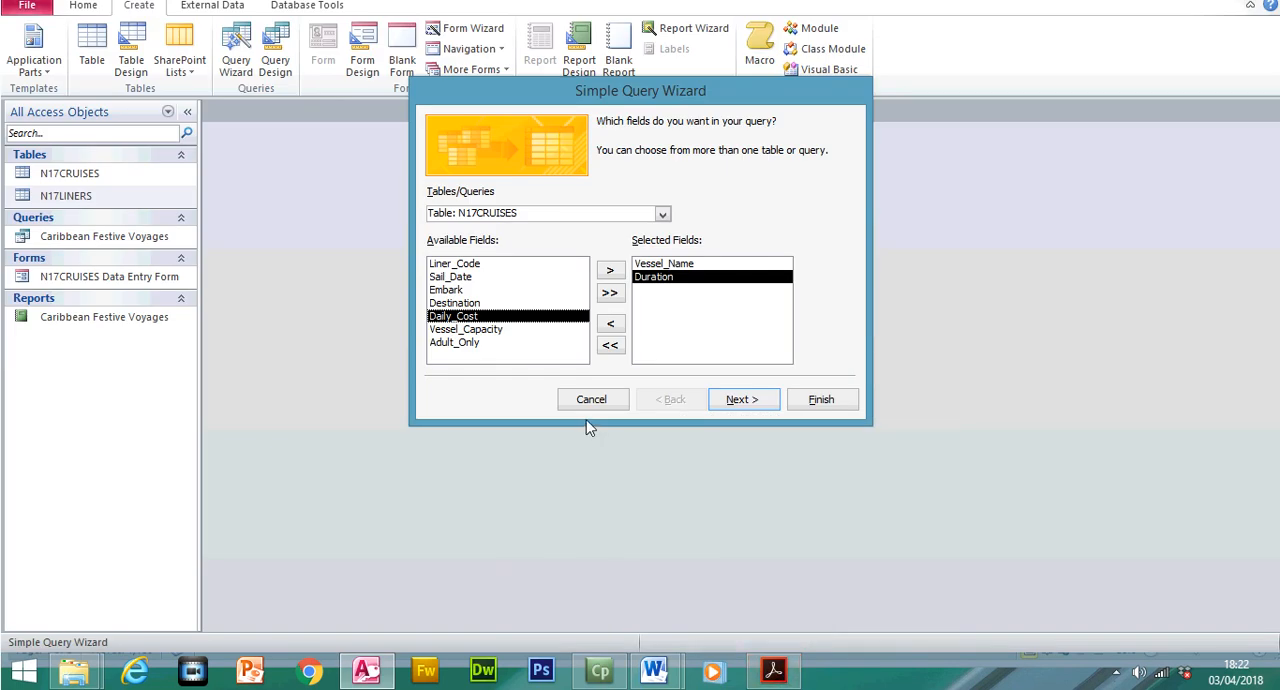
Add Sail_Date as the third field, title the query Extract, and finish it so its records open
click(513, 278)
double_click(513, 278)
click(735, 401)
click(735, 401)
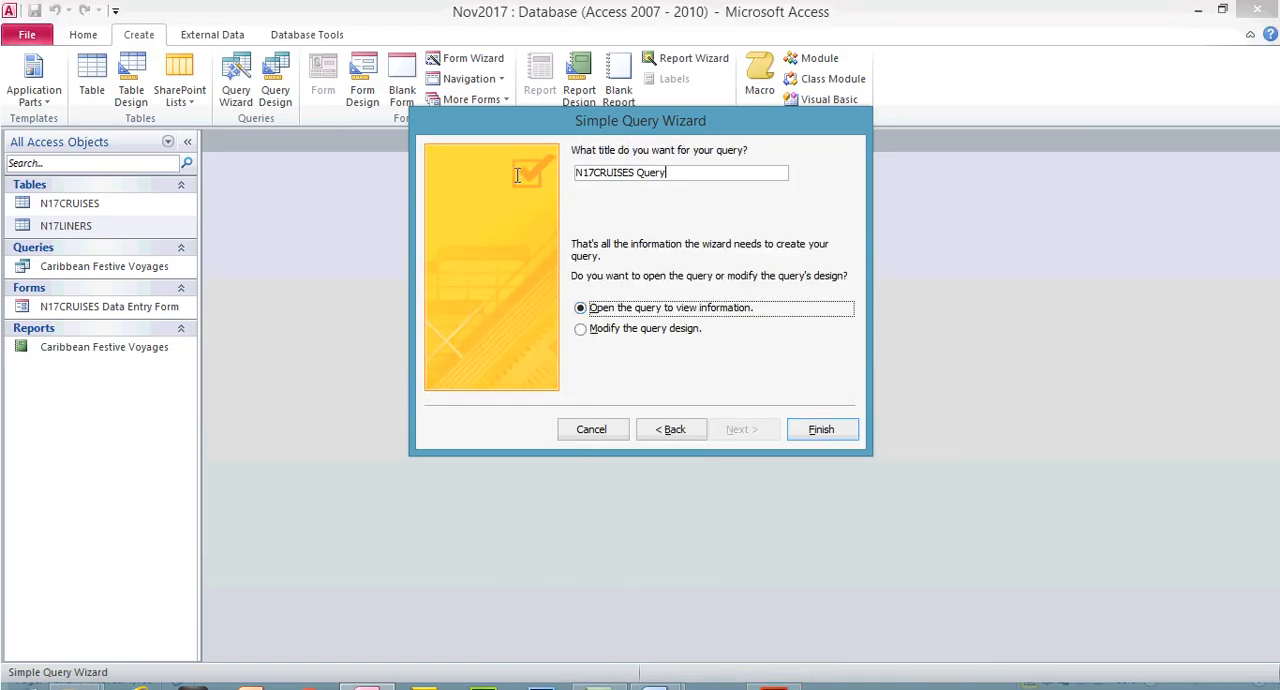
text(Extract)
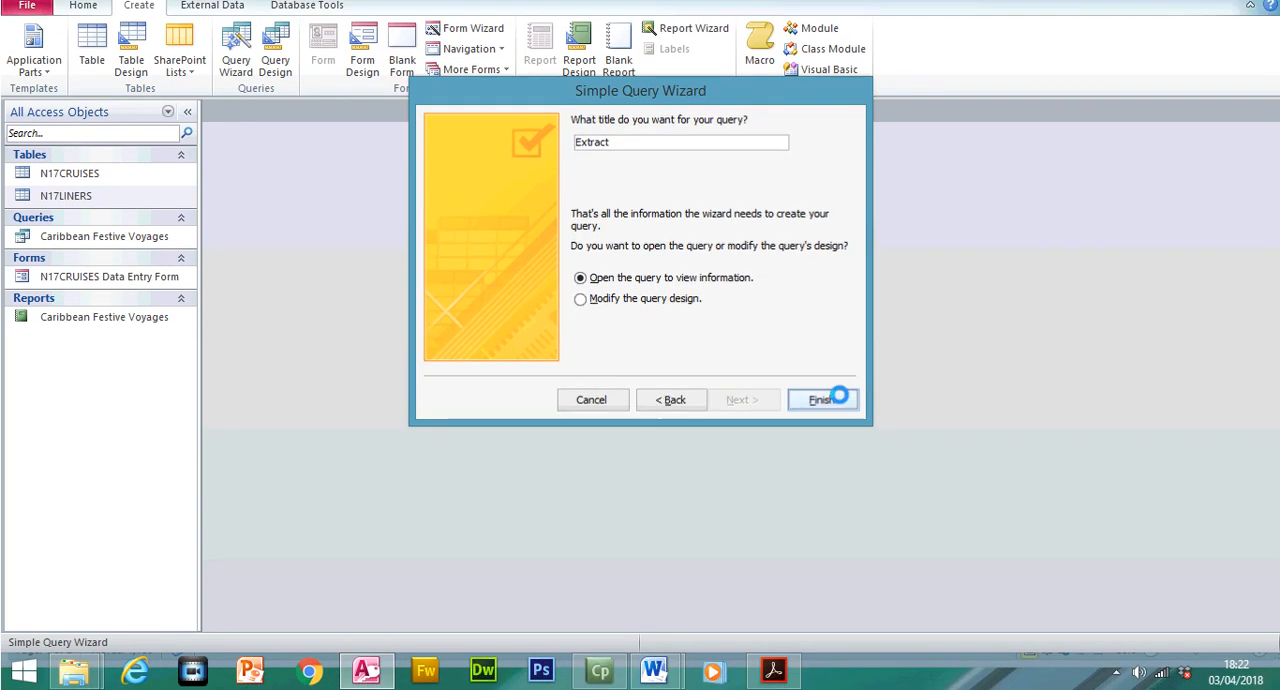
click(821, 429)
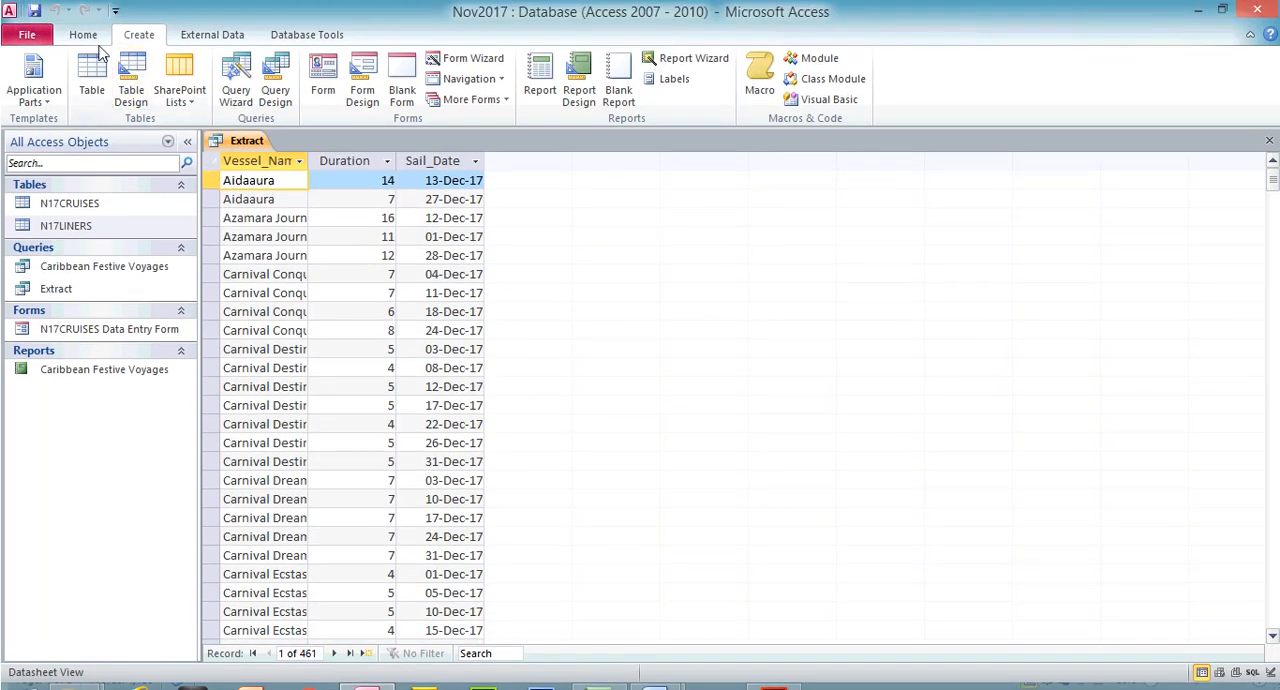
Check question 24's Trans-Panama Canal destination requirement in the exam paper and return to the Extract query
click(84, 6)
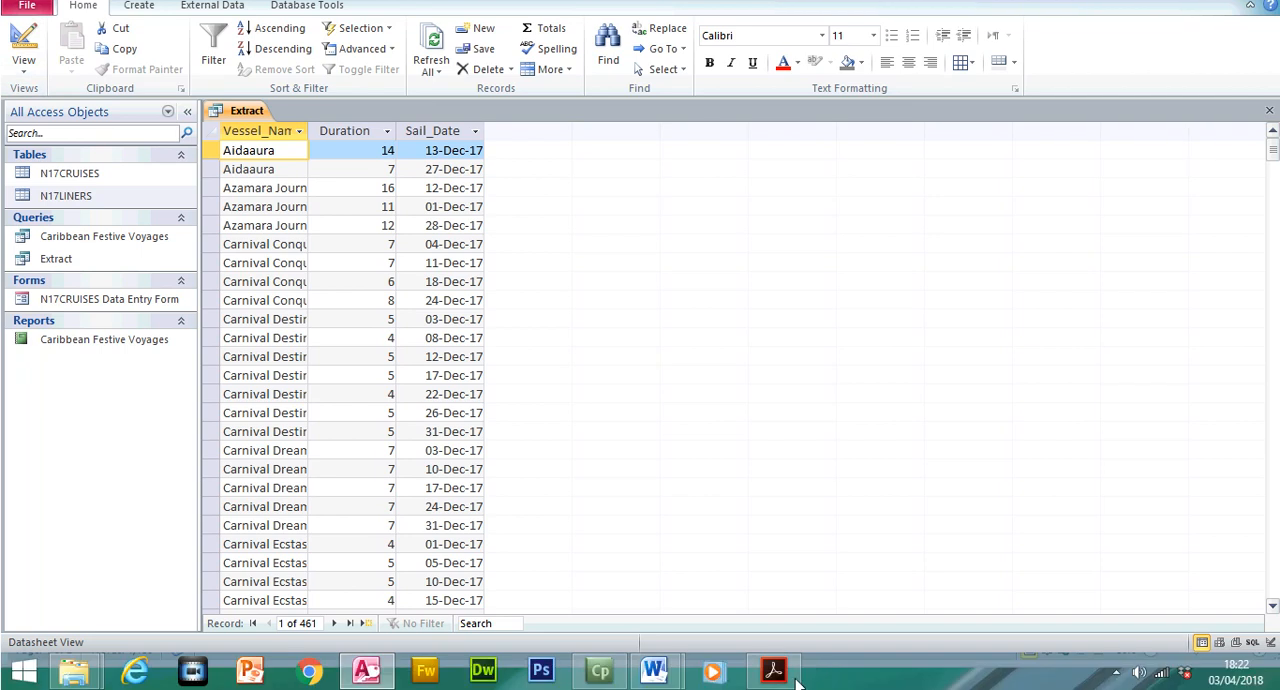
click(772, 669)
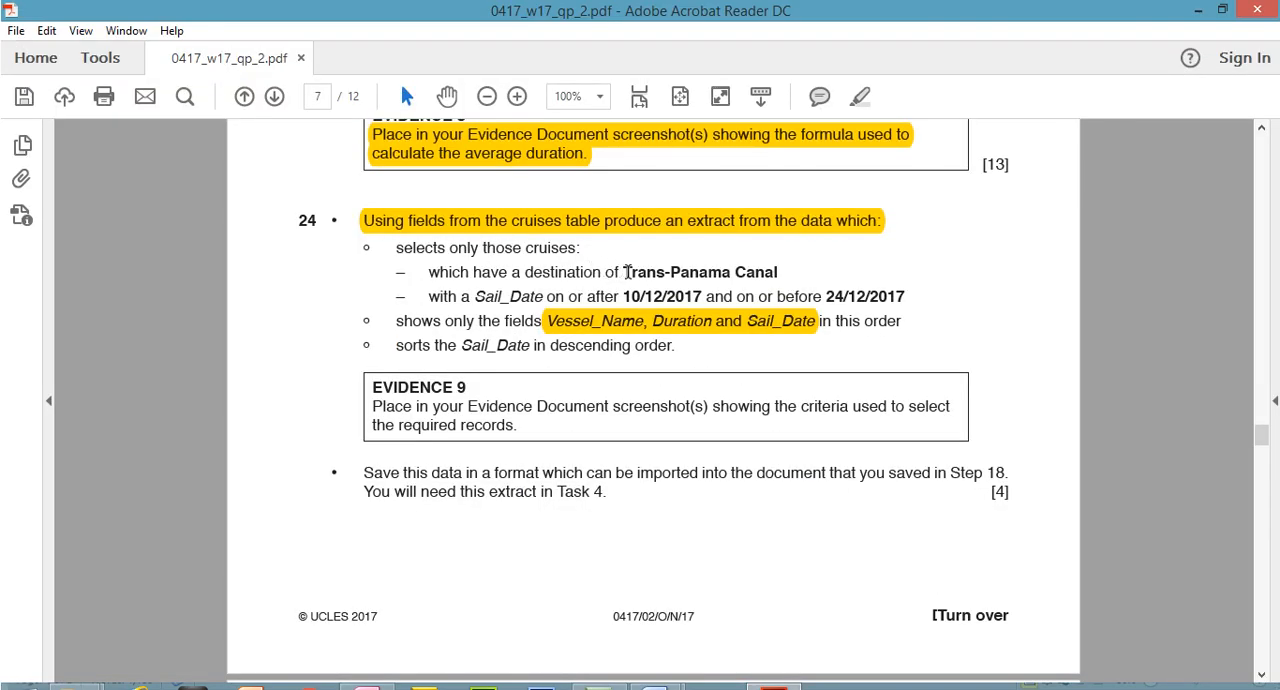
drag(627, 272, 743, 275)
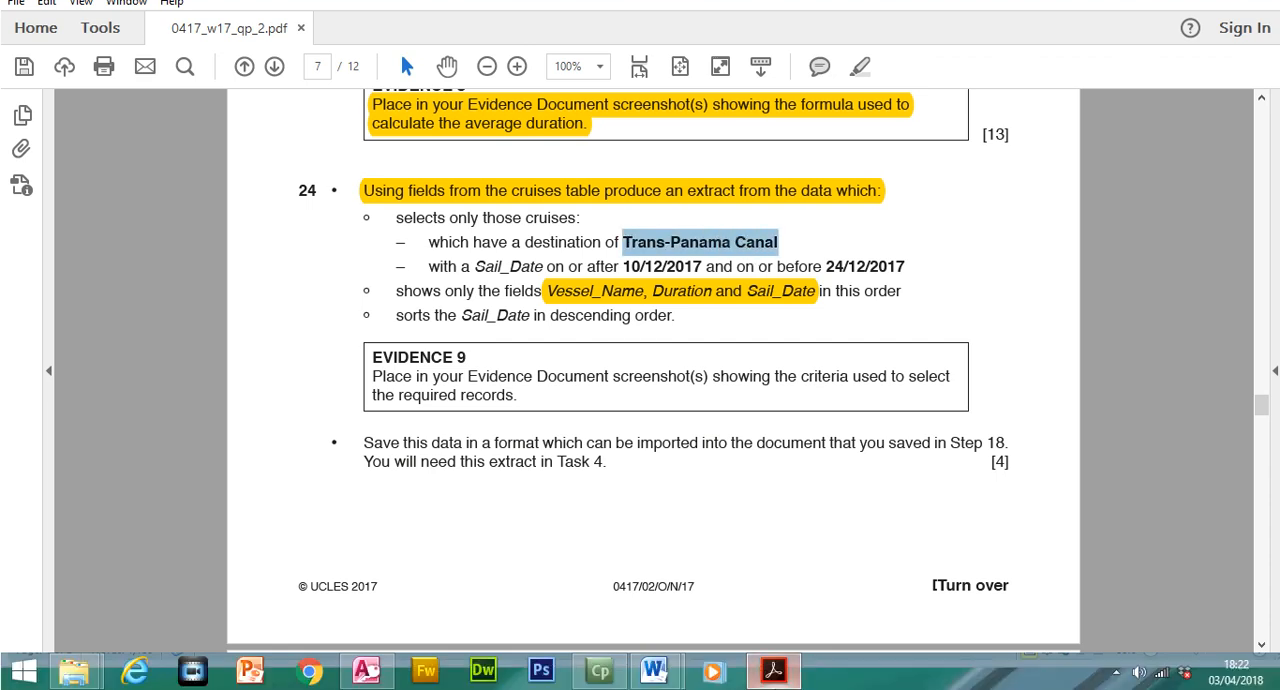
click(775, 663)
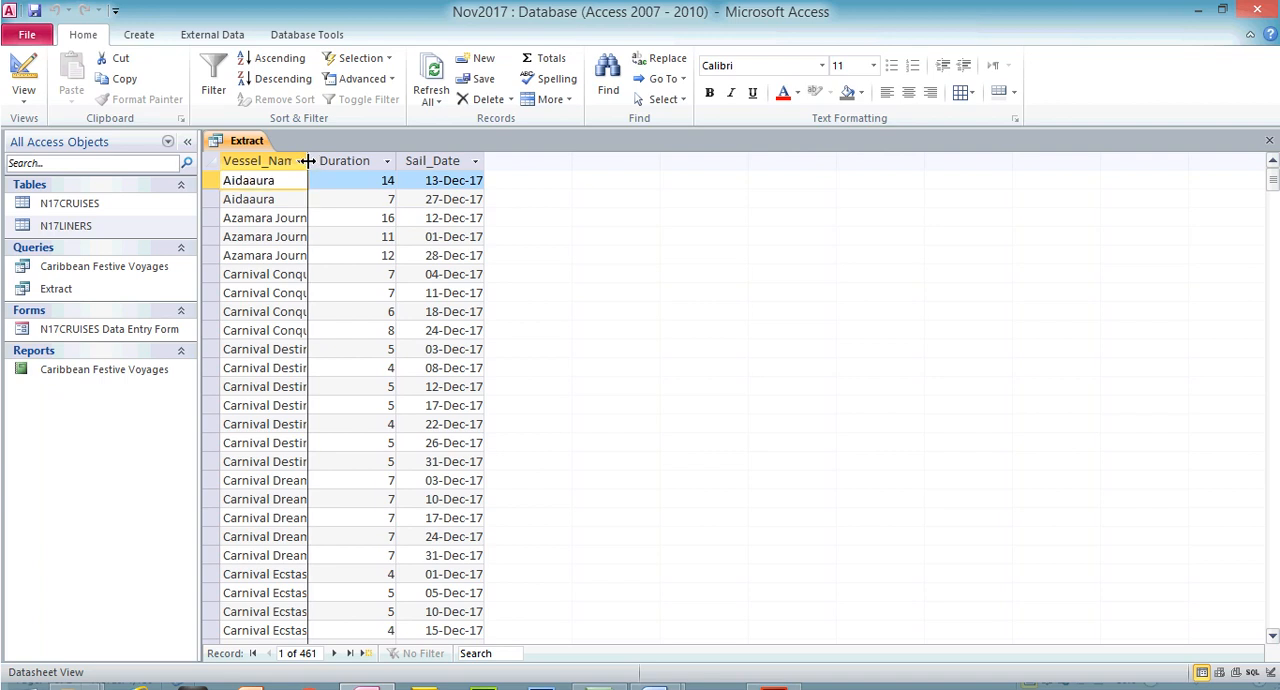
Widen the Vessel_Name column in the Extract datasheet so the full vessel names fit, and look through the records
double_click(309, 161)
drag(1275, 190, 1274, 478)
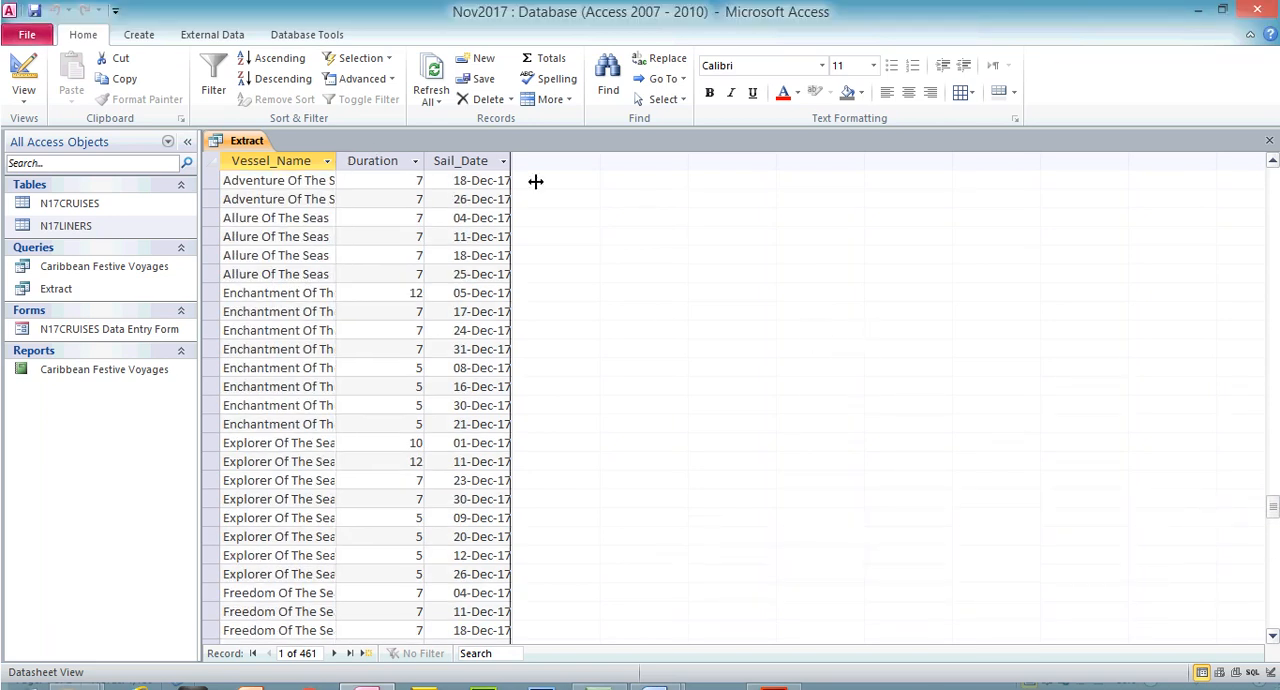
drag(341, 161, 570, 183)
drag(1274, 478, 1266, 78)
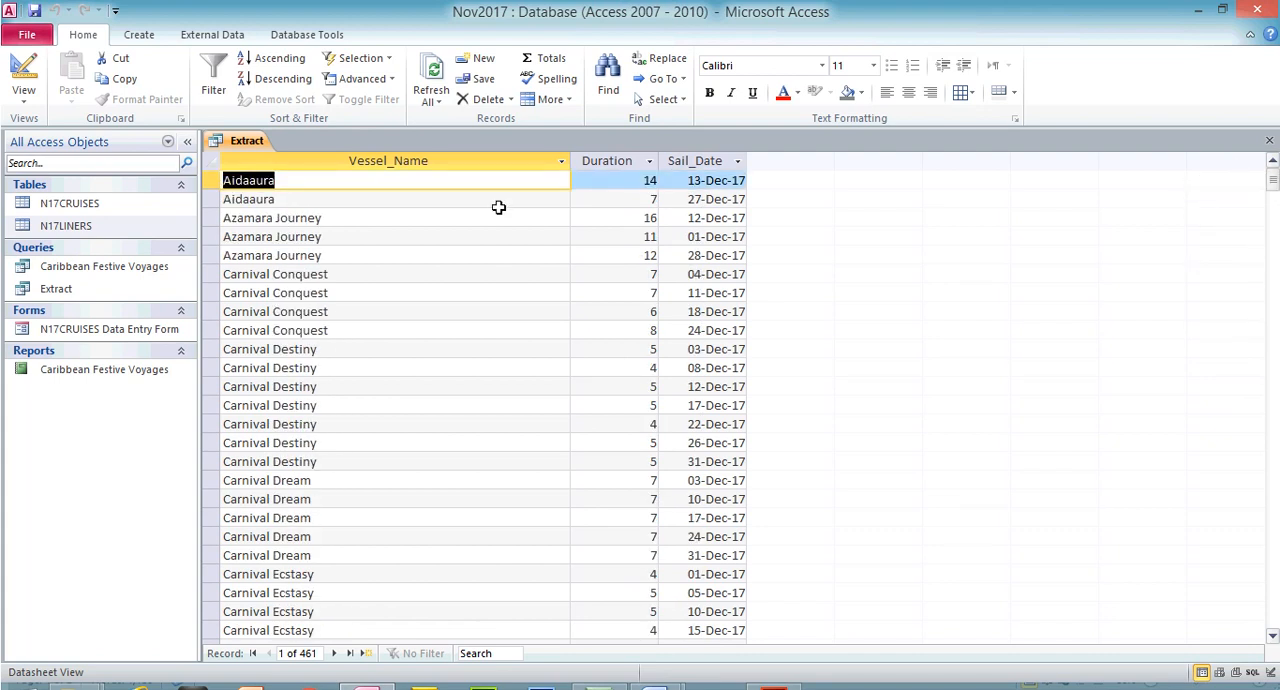
click(455, 158)
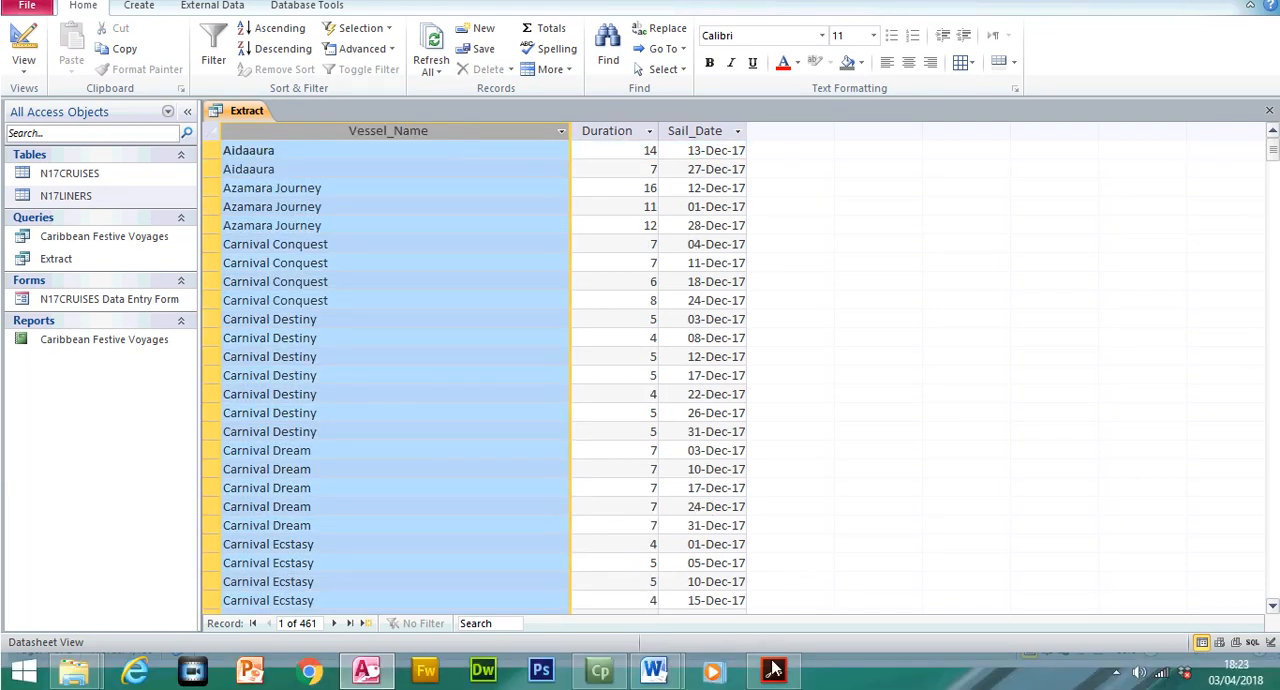
Recheck the destination criterion, open the Extract query in Design View, enlarge the N17CRUISES field list, and add the Destination field
click(773, 670)
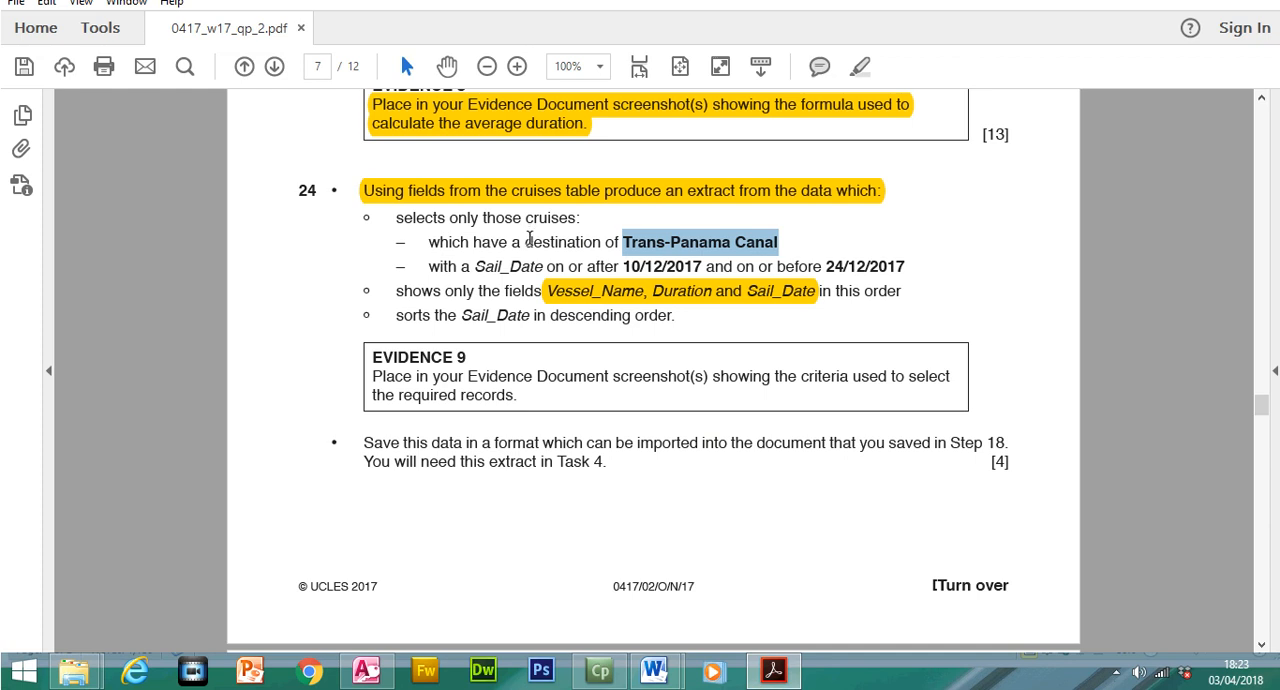
drag(530, 242, 581, 242)
click(784, 671)
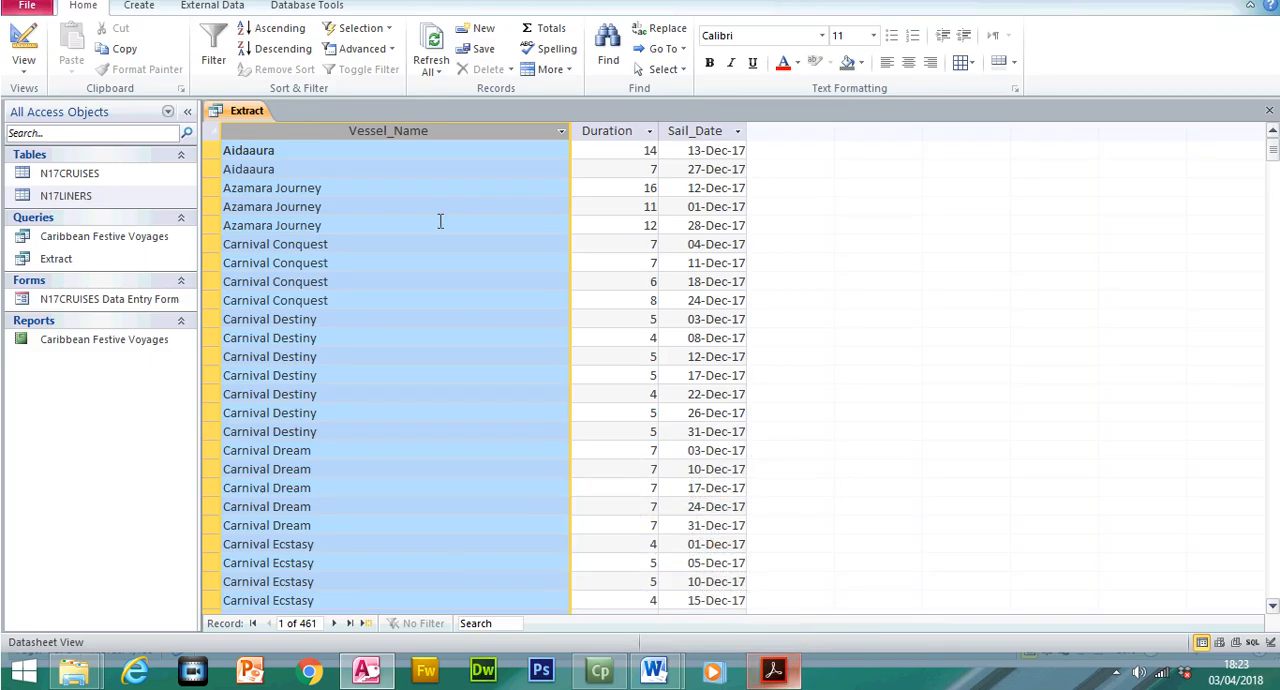
click(24, 66)
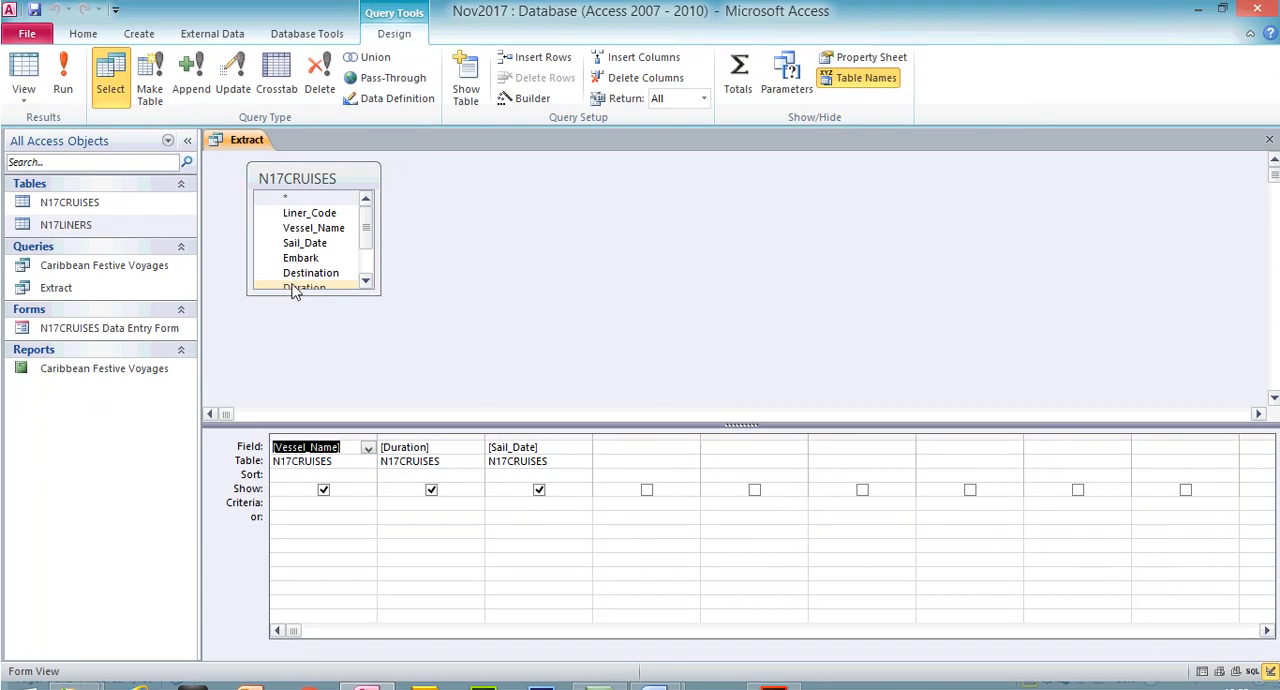
drag(295, 291, 346, 362)
double_click(329, 279)
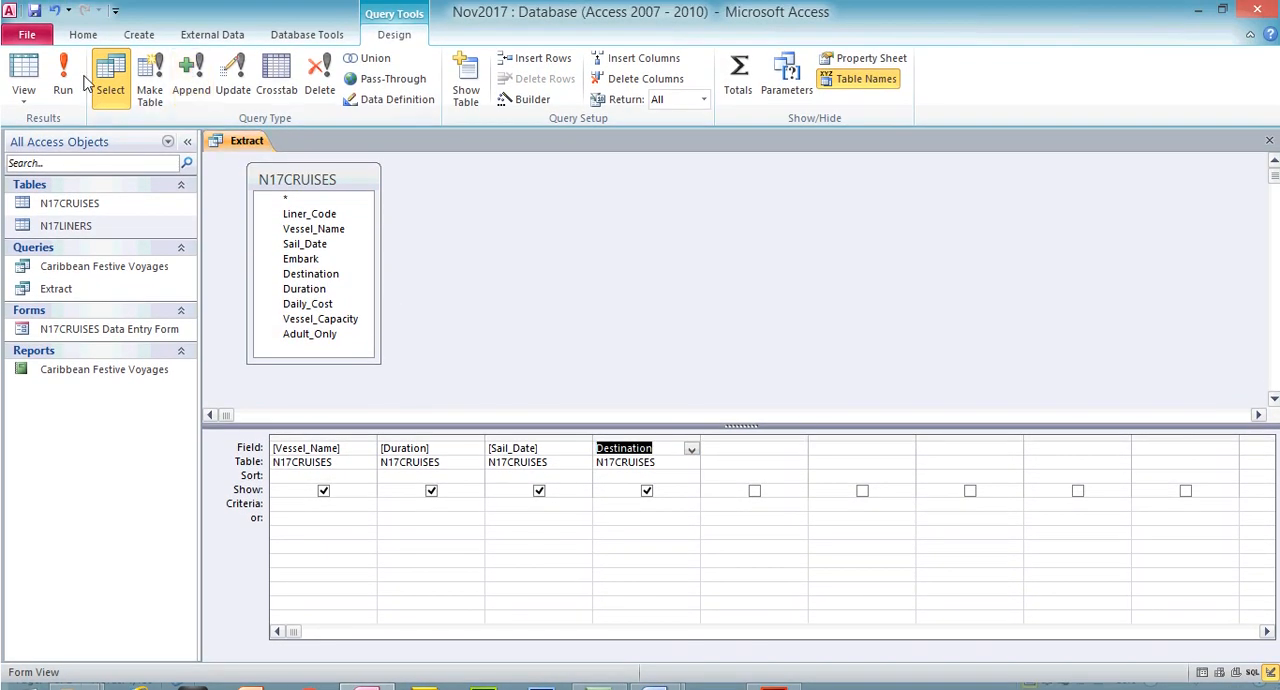
View the Extract records with the Destination column widened, and return the query to Design View
click(70, 80)
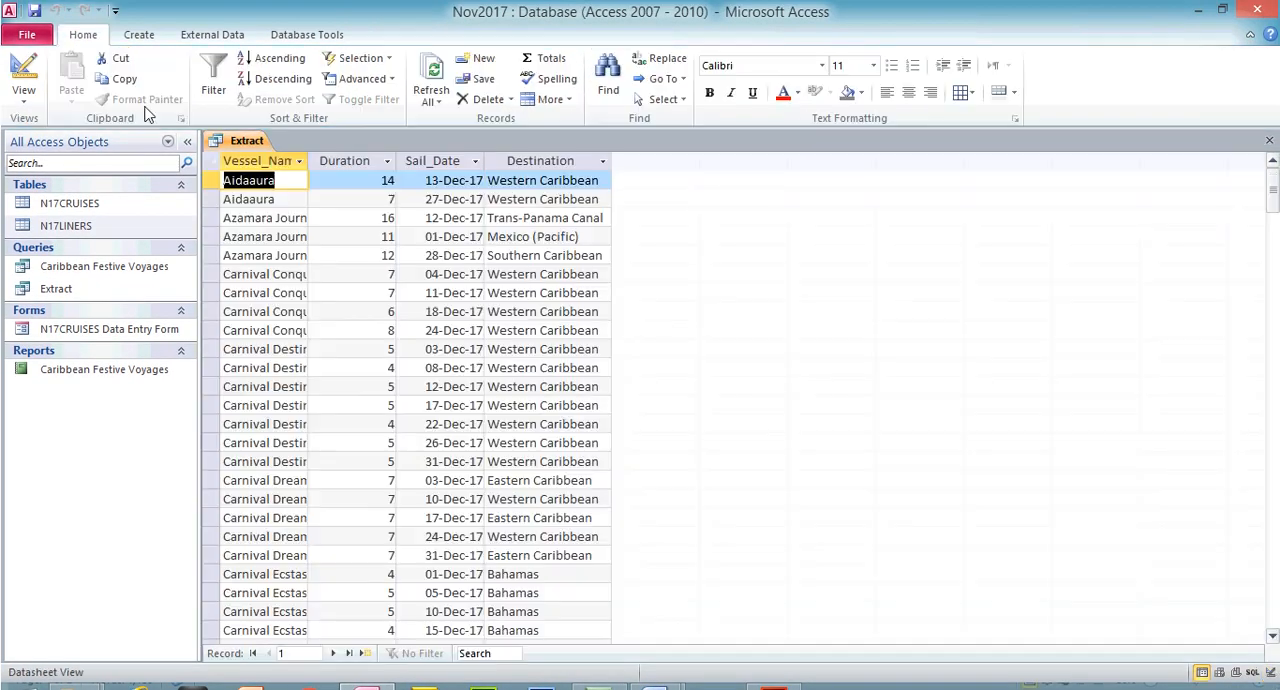
click(548, 158)
drag(614, 160, 674, 161)
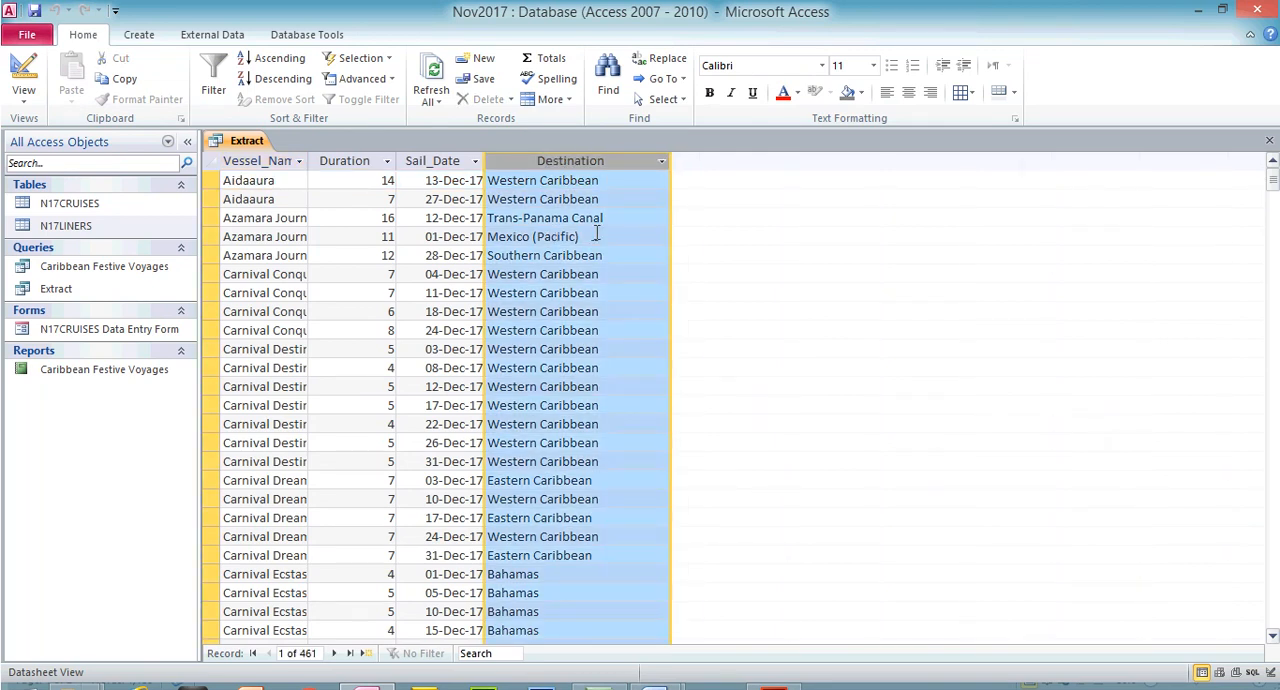
drag(1270, 188, 1274, 114)
click(23, 70)
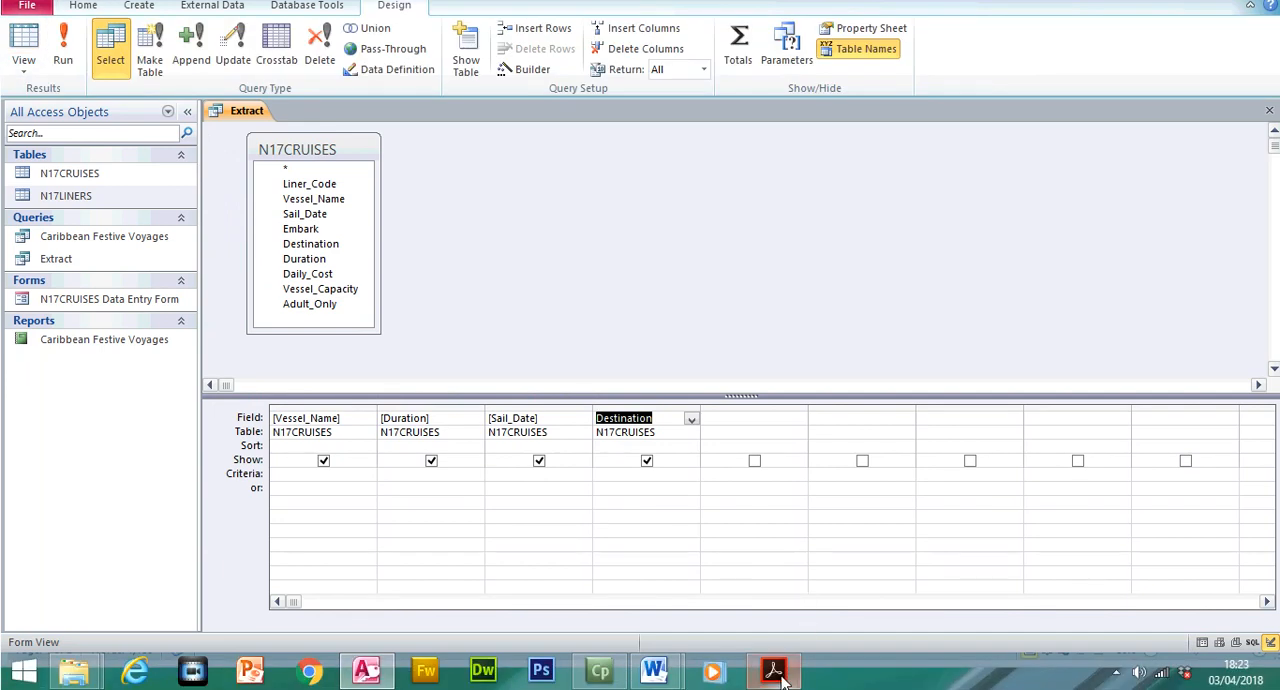
Copy Trans-Panama Canal from question 24 of the exam paper into the Destination criteria of the Extract query and run it
click(774, 672)
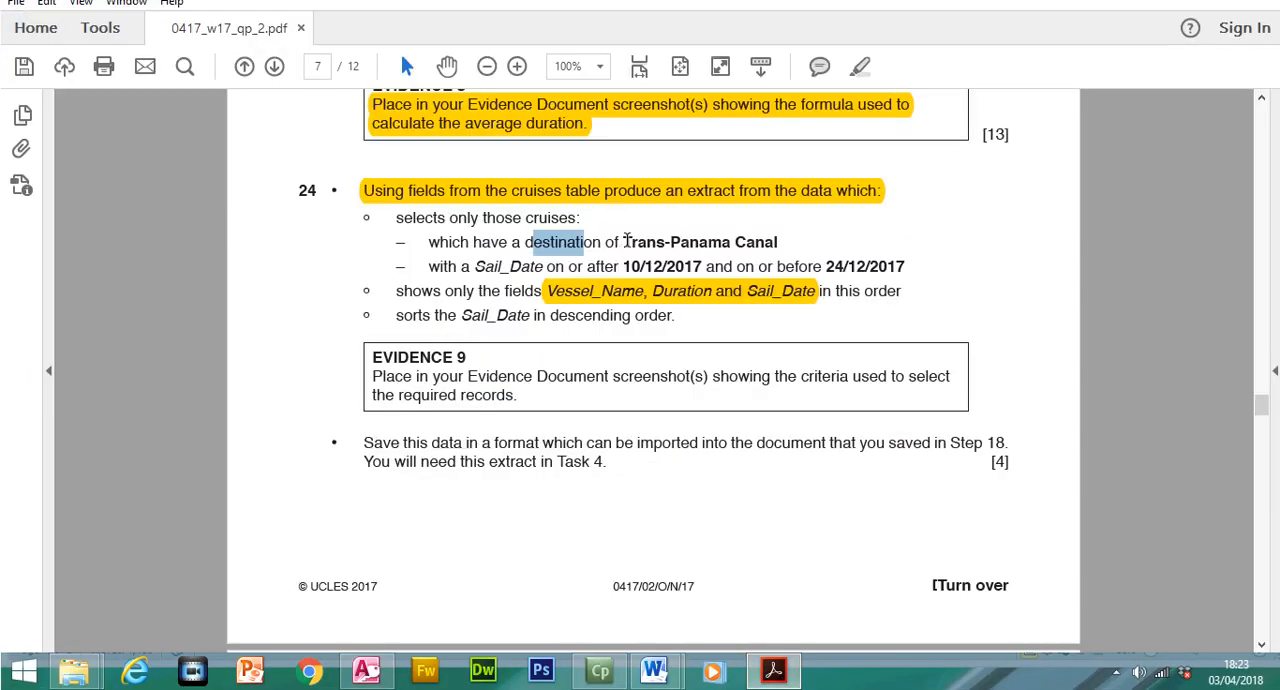
drag(624, 241, 761, 240)
right_click(773, 252)
click(783, 263)
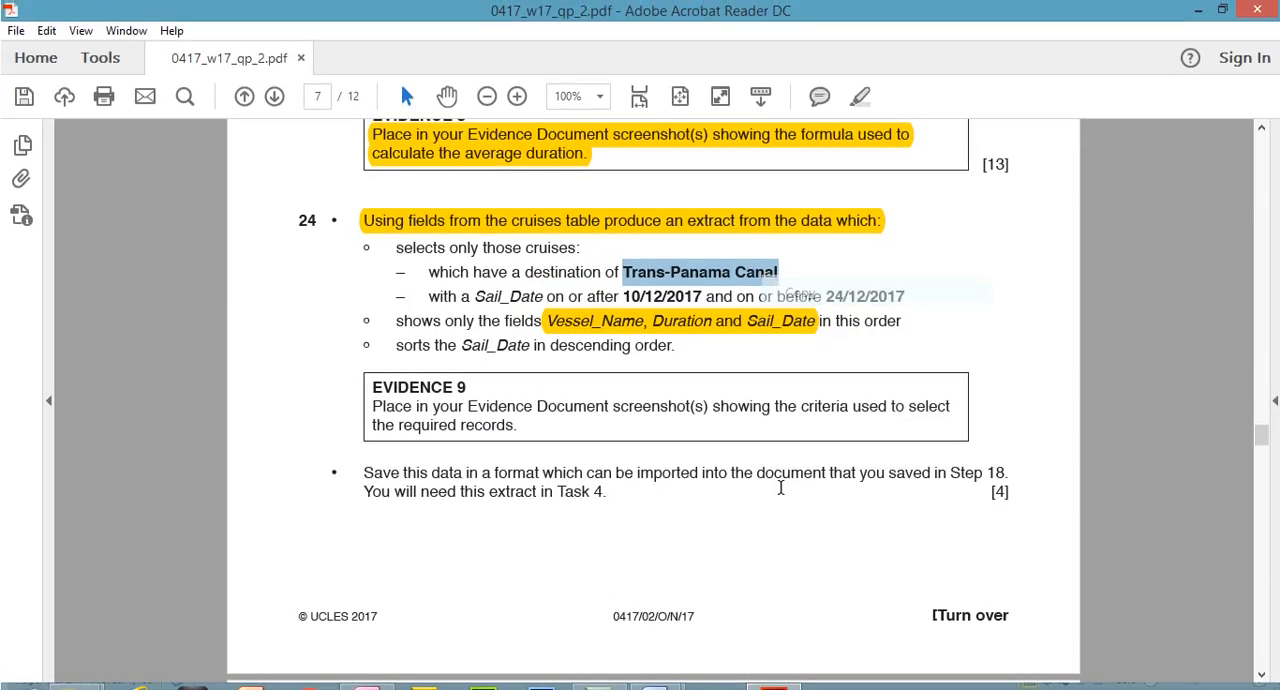
click(773, 670)
click(619, 476)
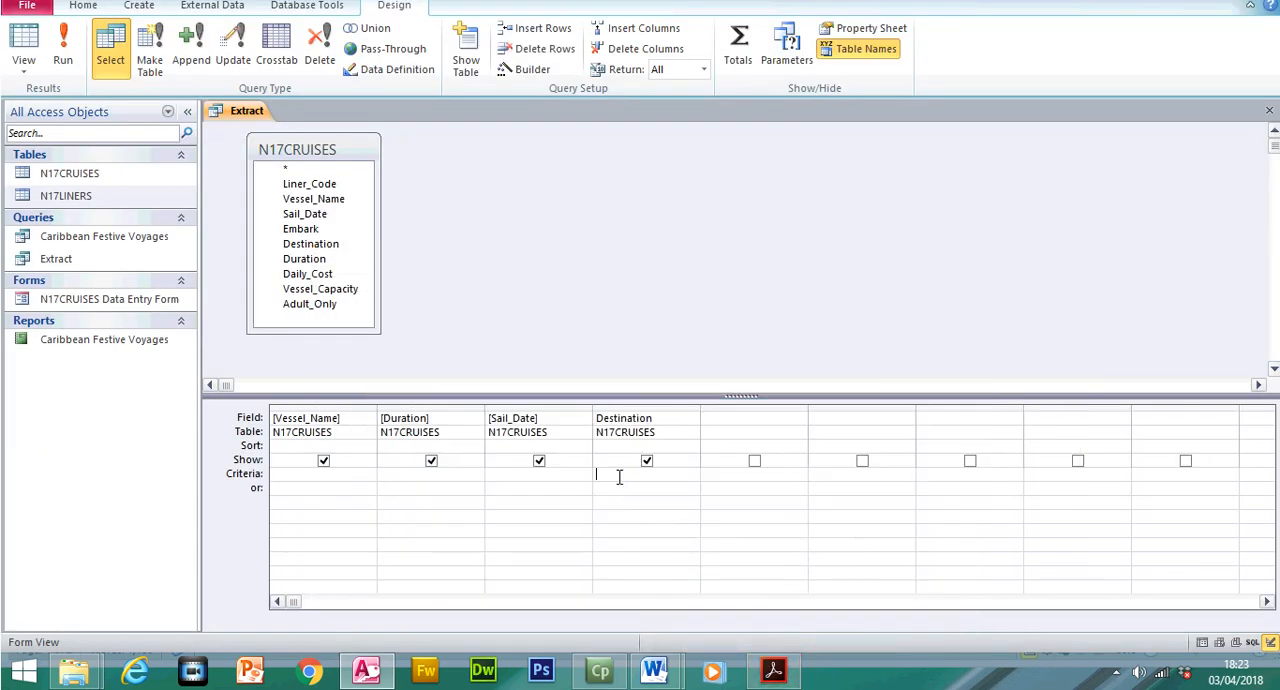
key(ctrl+v)
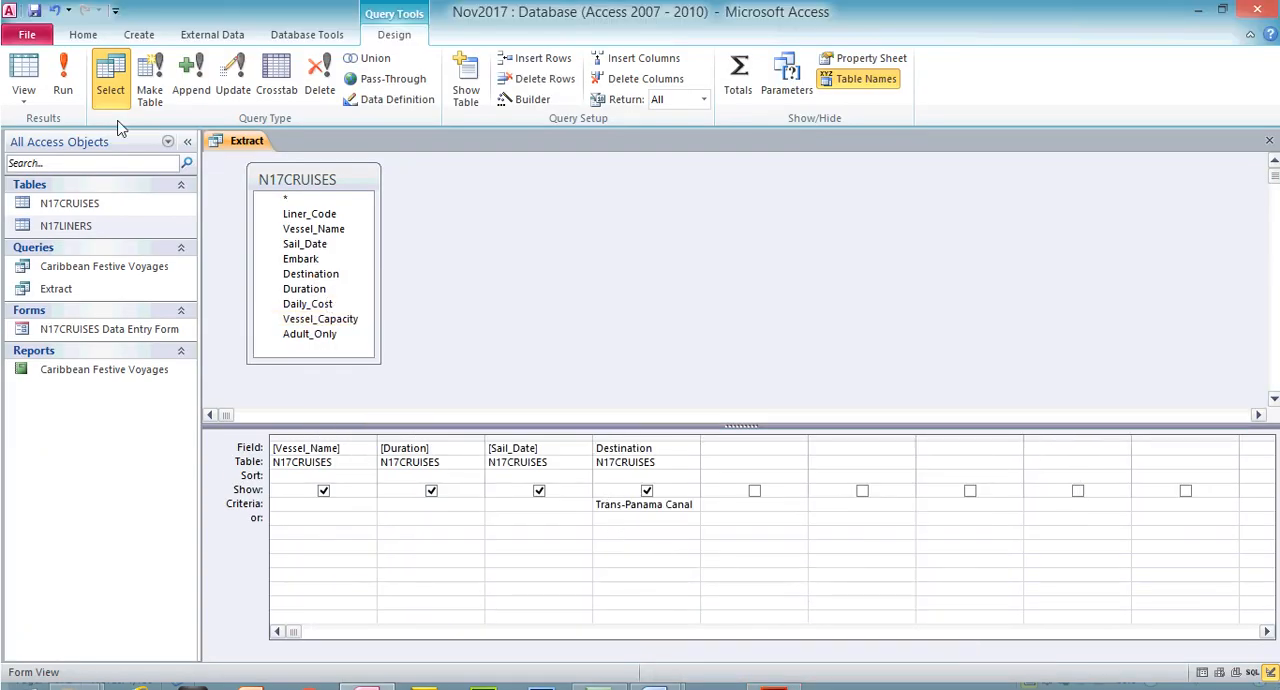
click(68, 48)
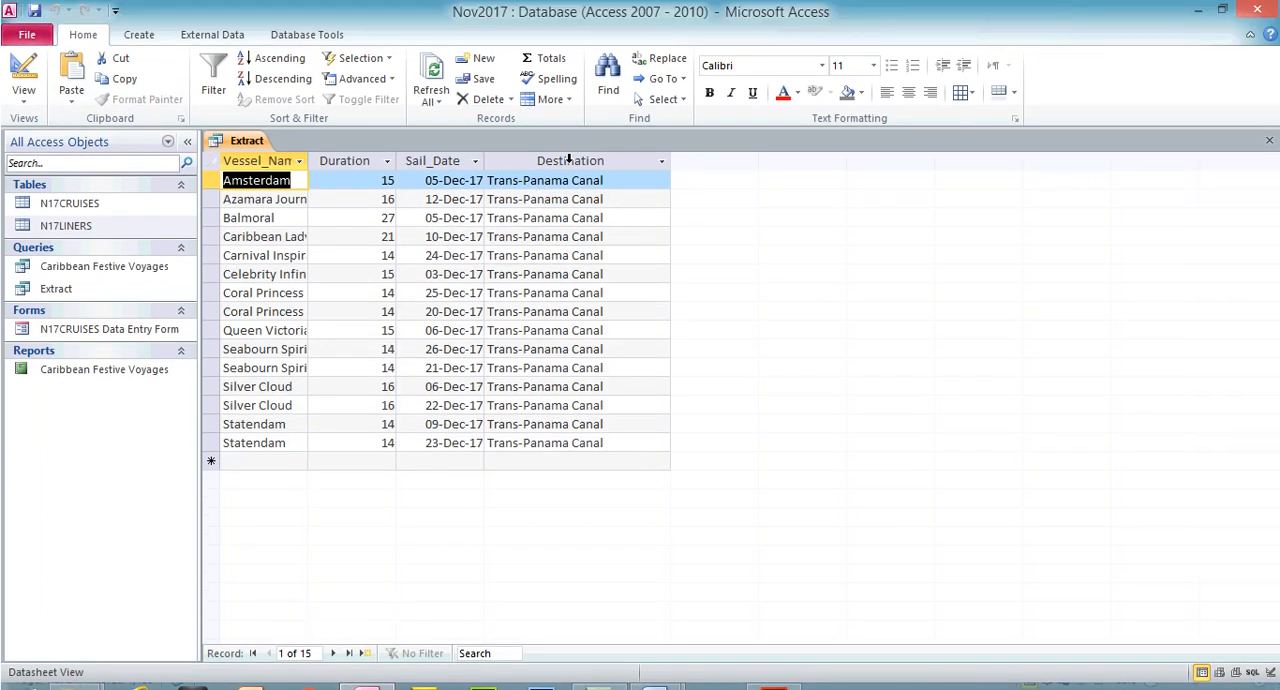
Exclude the Destination field from the Extract query's displayed output and run the query again
click(569, 160)
click(24, 78)
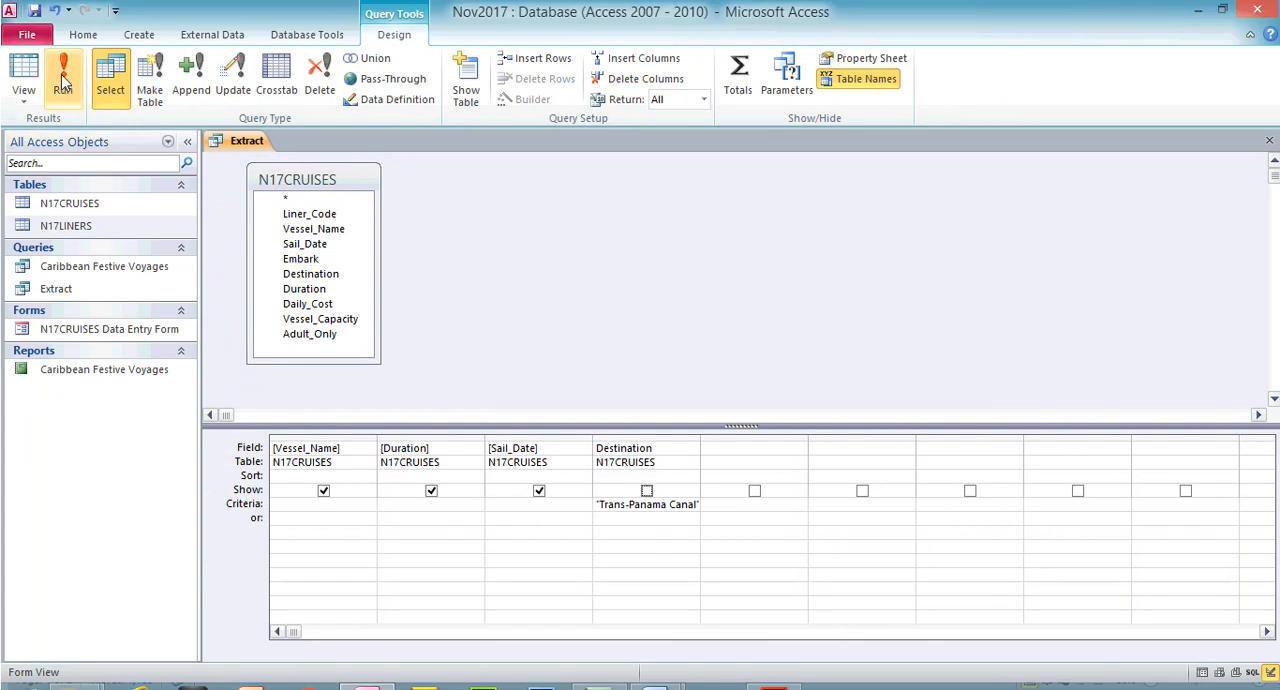
click(62, 55)
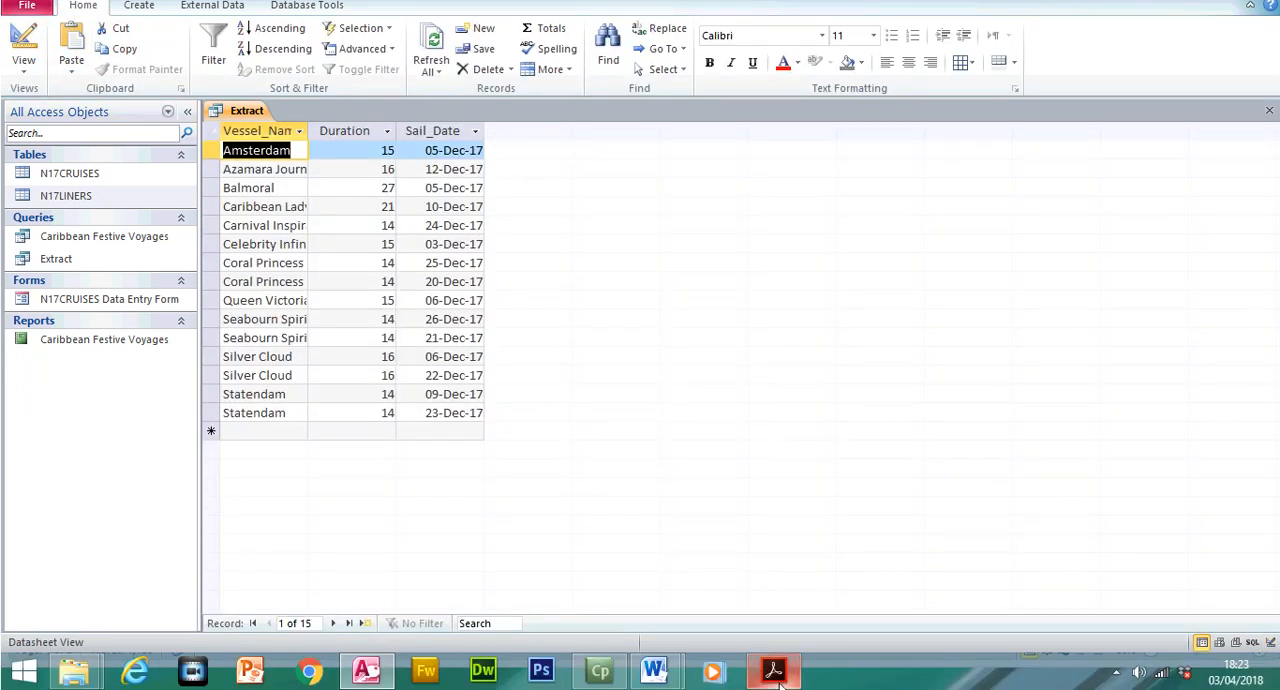
Check the Sail_Date requirement in the exam paper, begin the Sail_Date criterion with "between 10/12/2017 and", and widen its design column
click(775, 672)
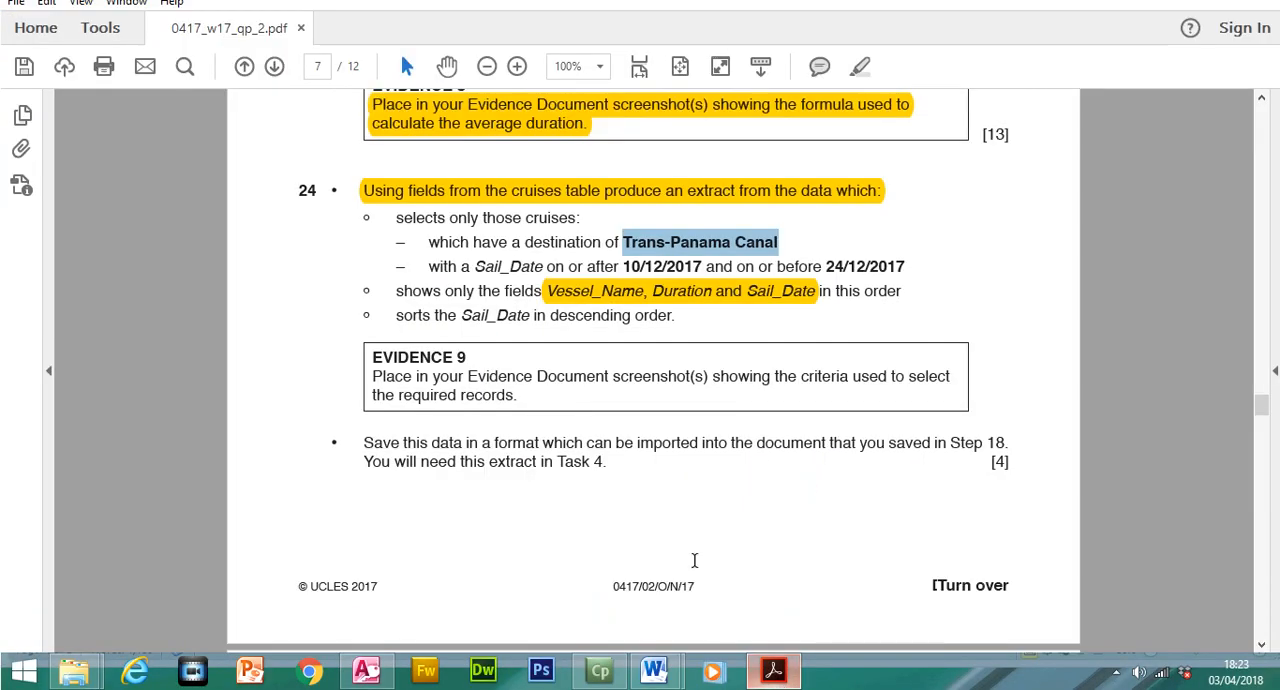
drag(478, 297, 673, 301)
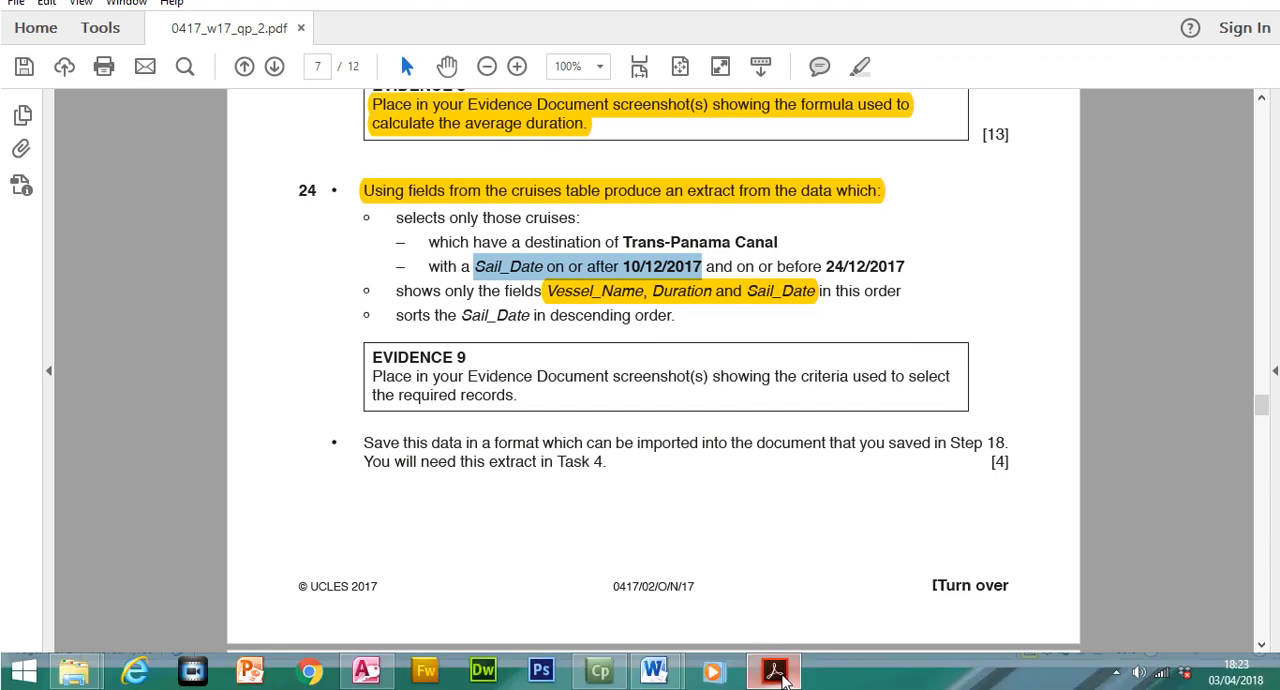
click(774, 667)
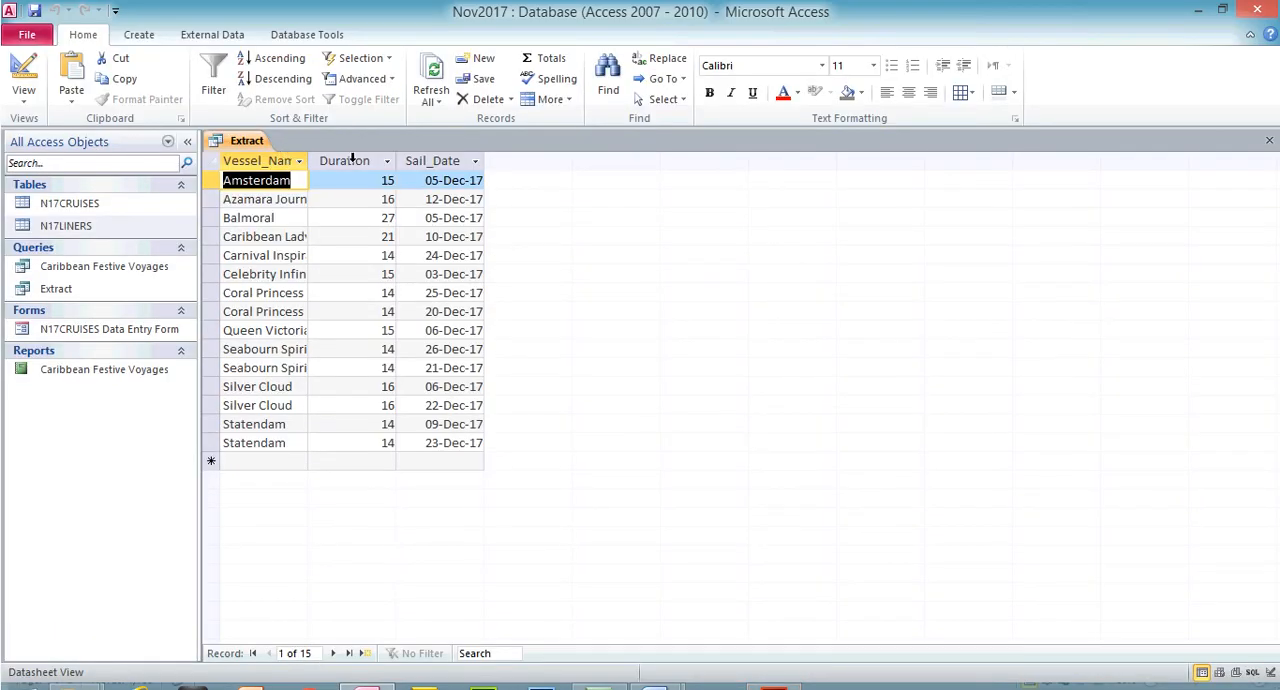
click(23, 72)
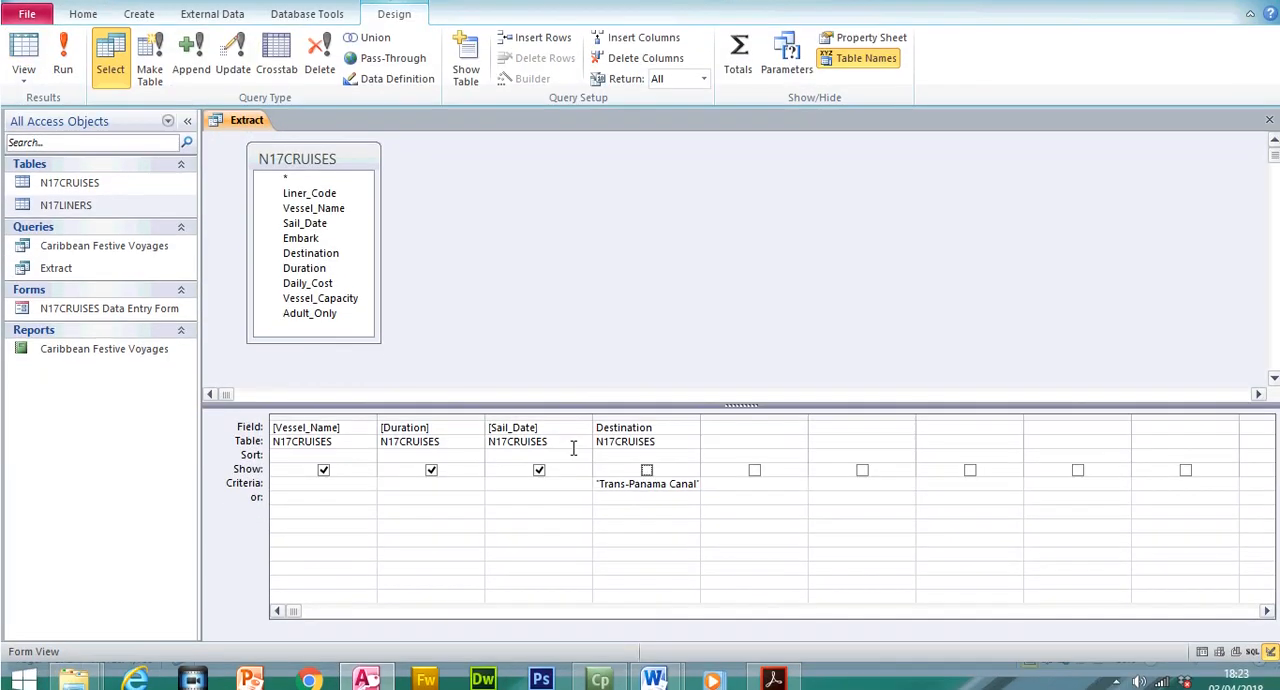
click(537, 479)
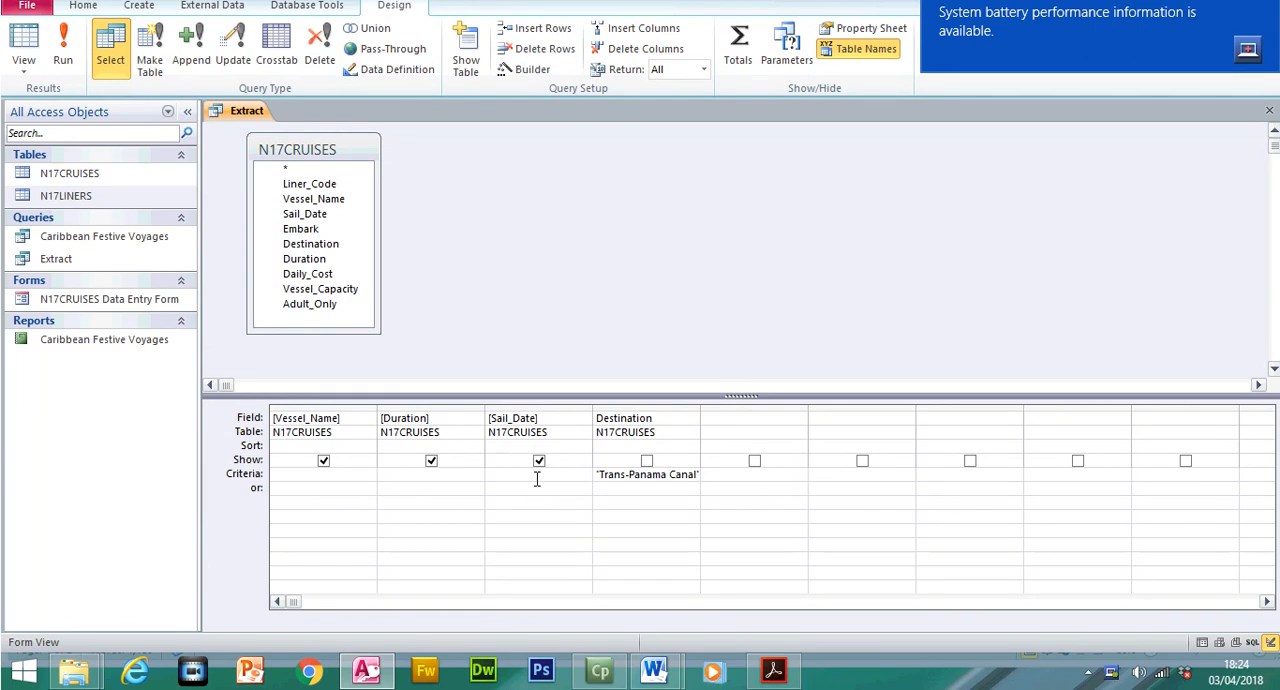
text(between)
click(773, 669)
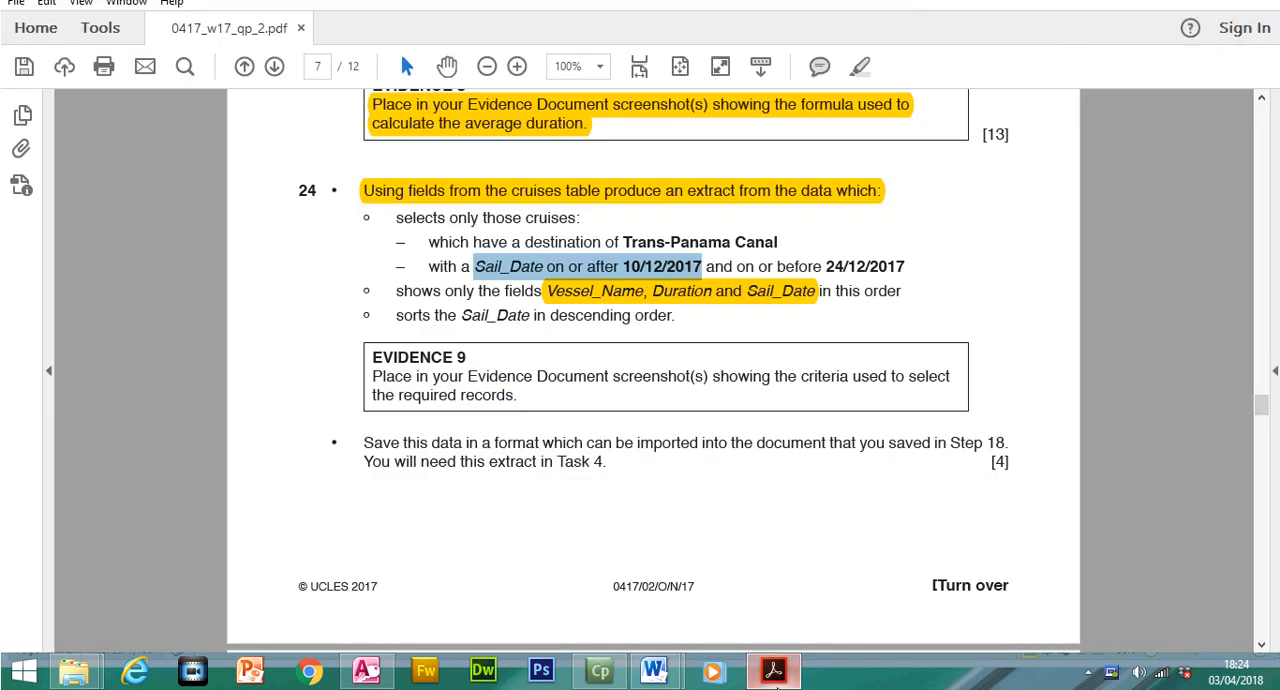
click(778, 684)
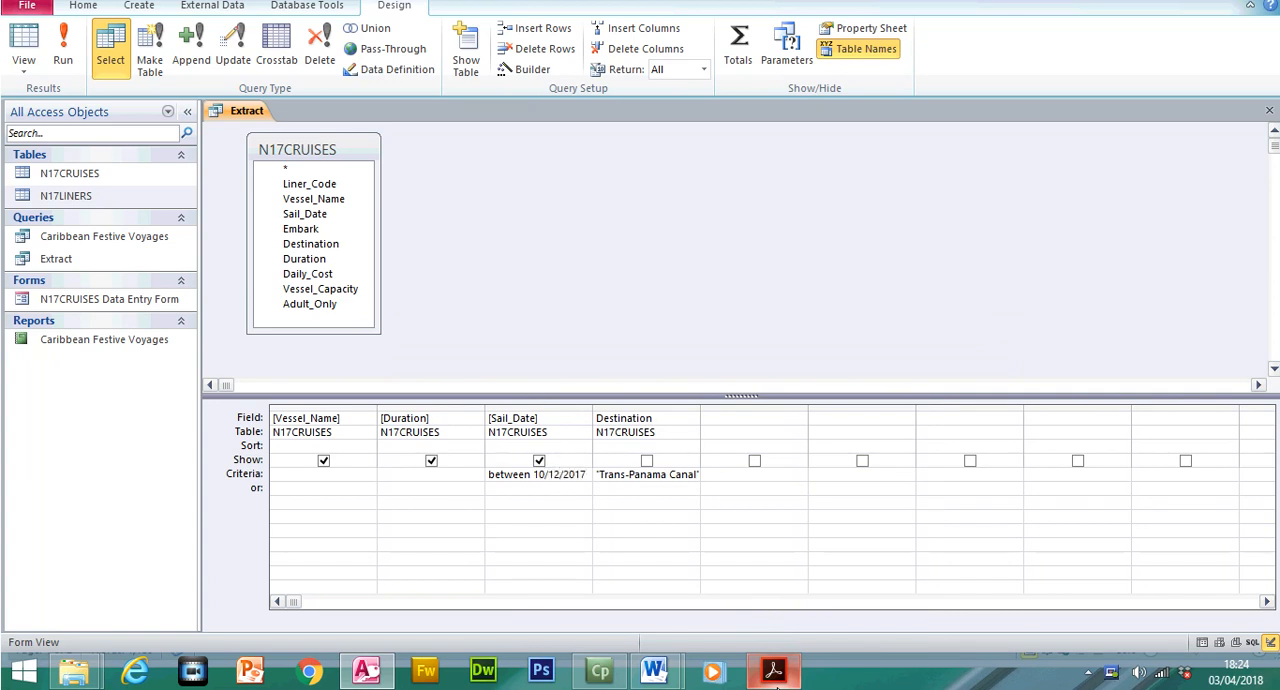
drag(591, 418, 689, 418)
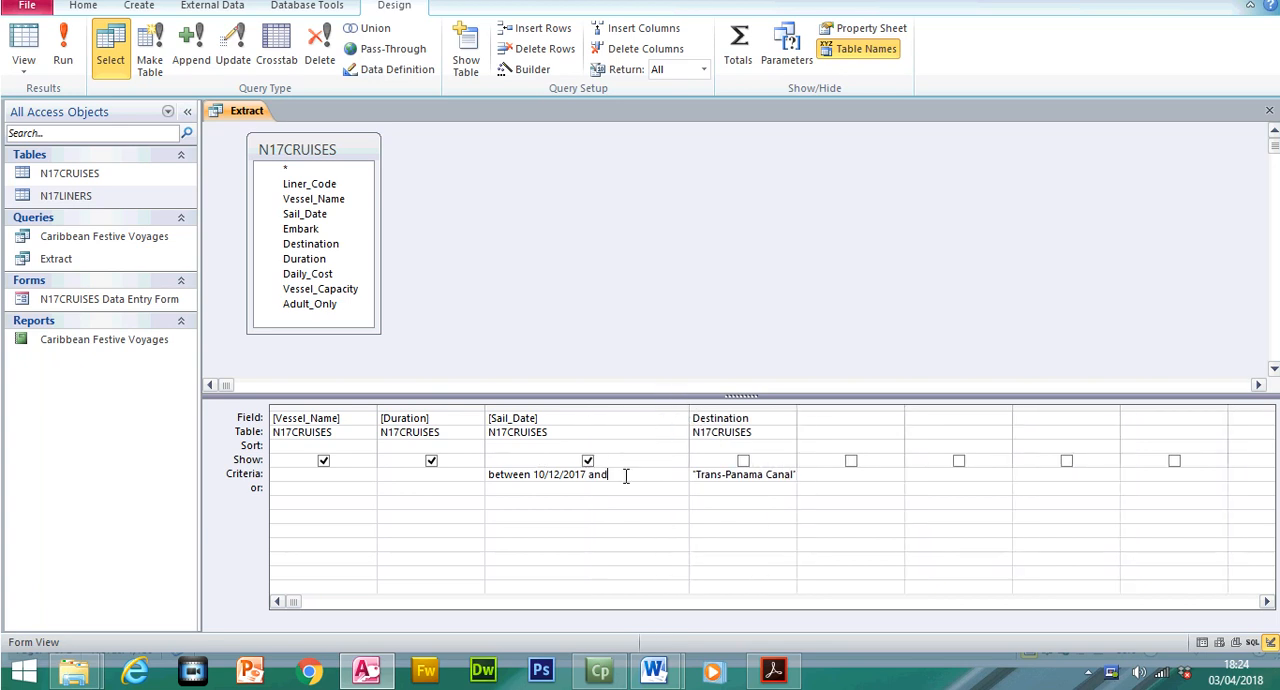
Check both date limits in the exam paper and complete the Sail_Date criterion with the end date 24/12/2017
click(773, 669)
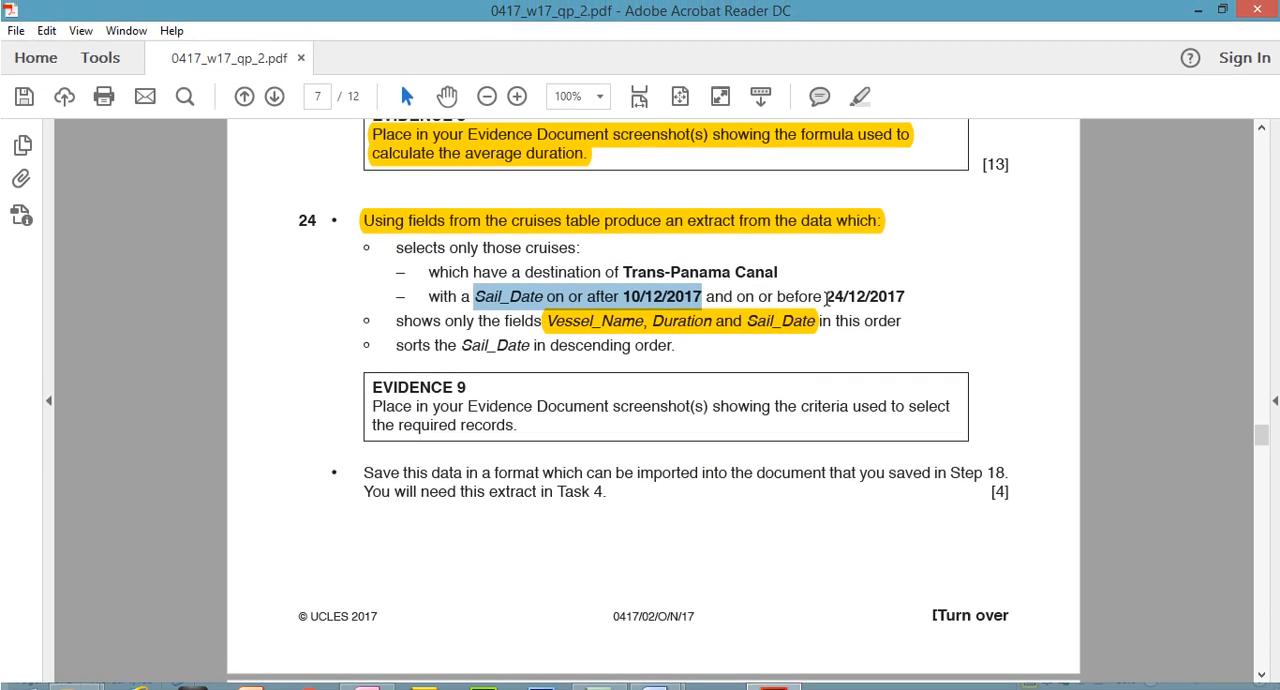
click(826, 298)
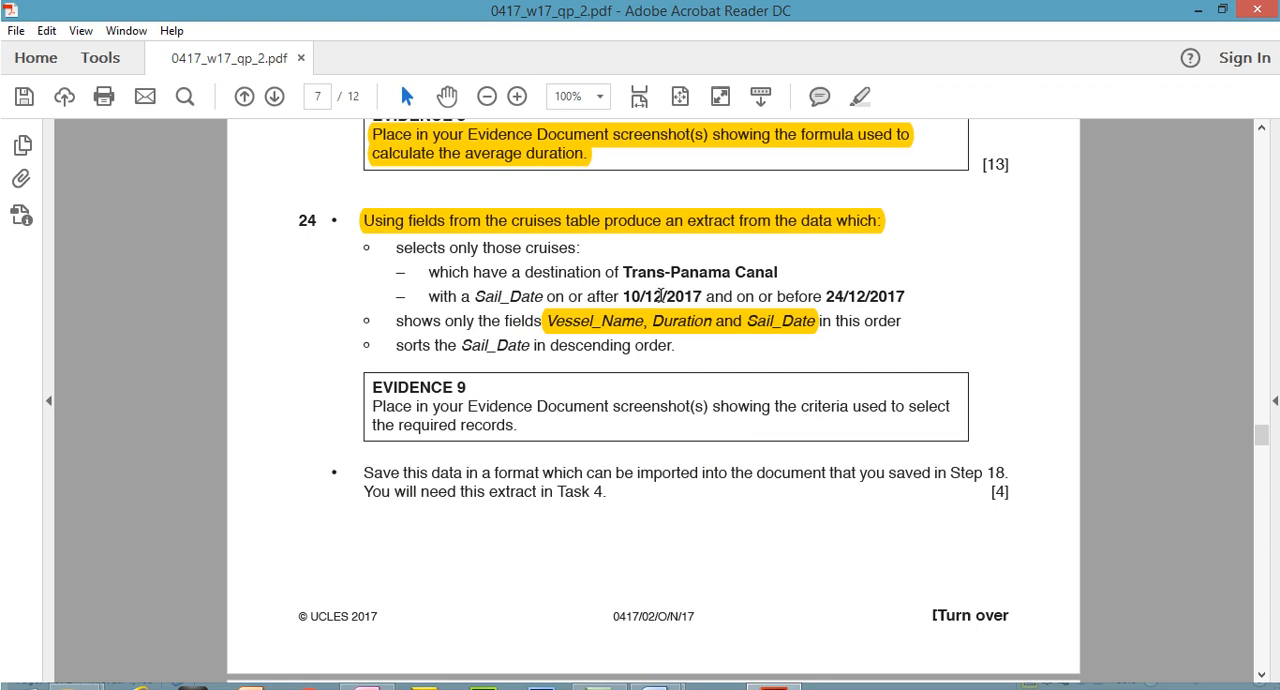
drag(628, 294, 702, 300)
drag(826, 298, 900, 312)
drag(628, 297, 698, 299)
drag(827, 297, 905, 300)
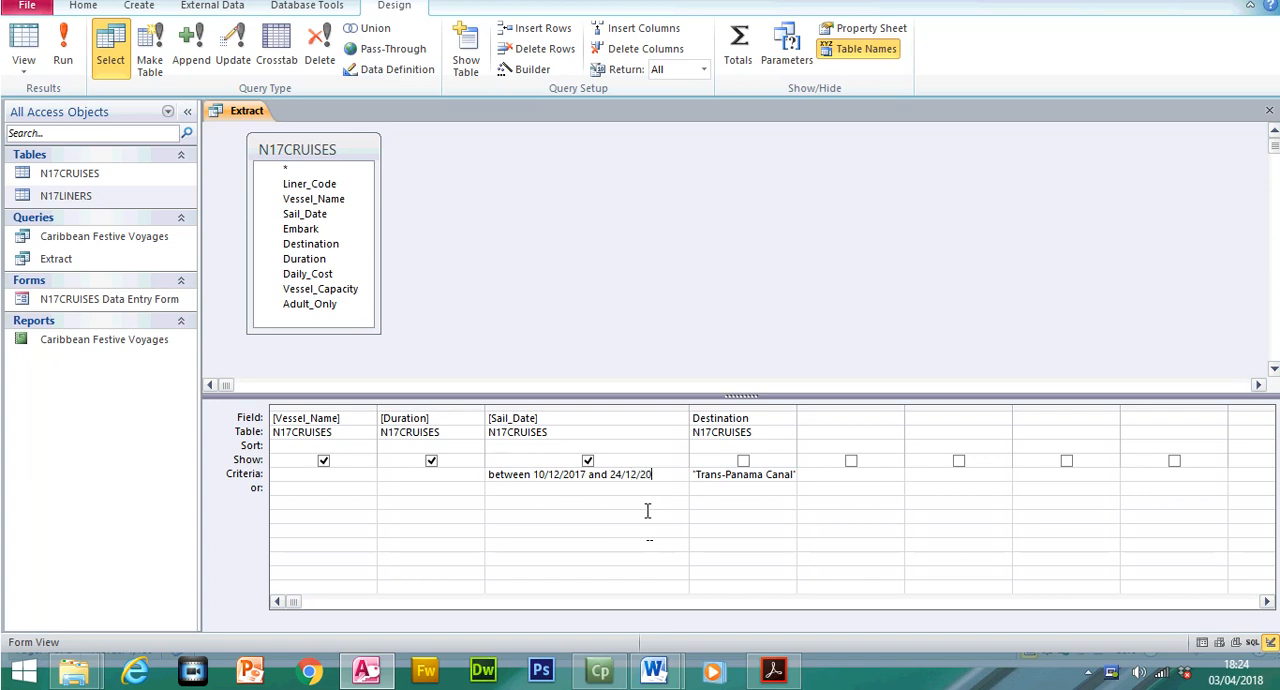
click(647, 511)
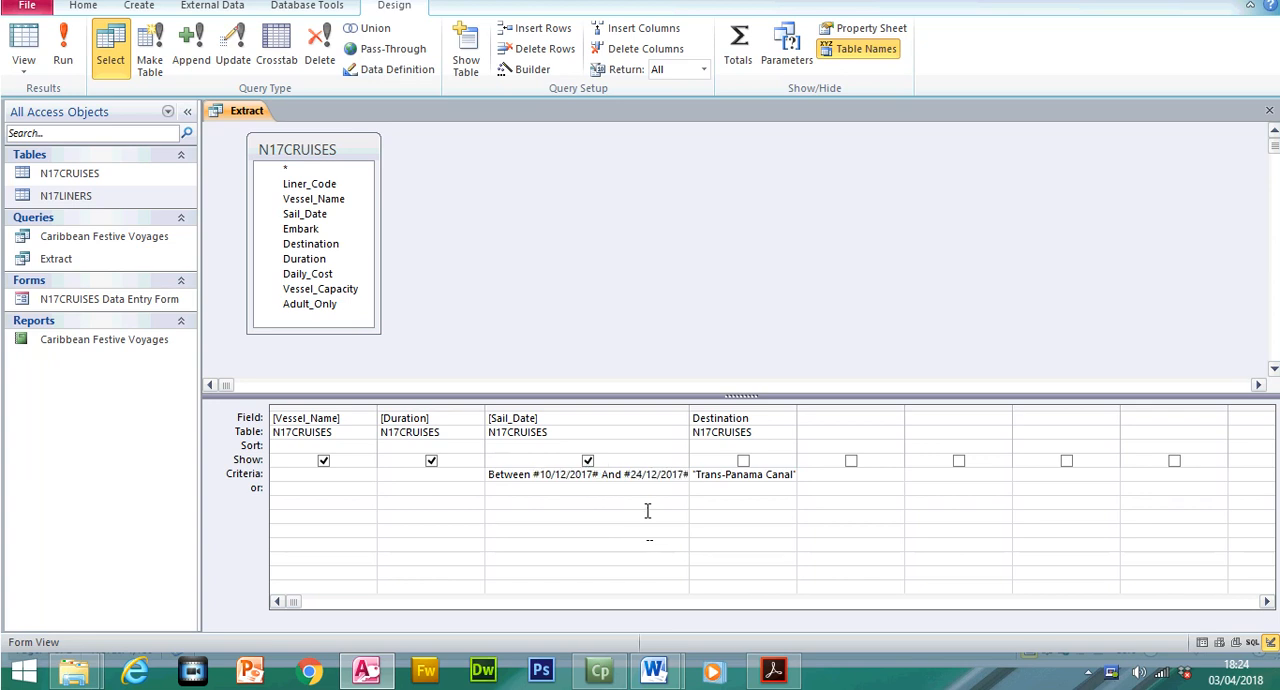
Run the Extract query, fitting the Sail_Date design column and the Vessel_Name datasheet column to their contents
double_click(687, 408)
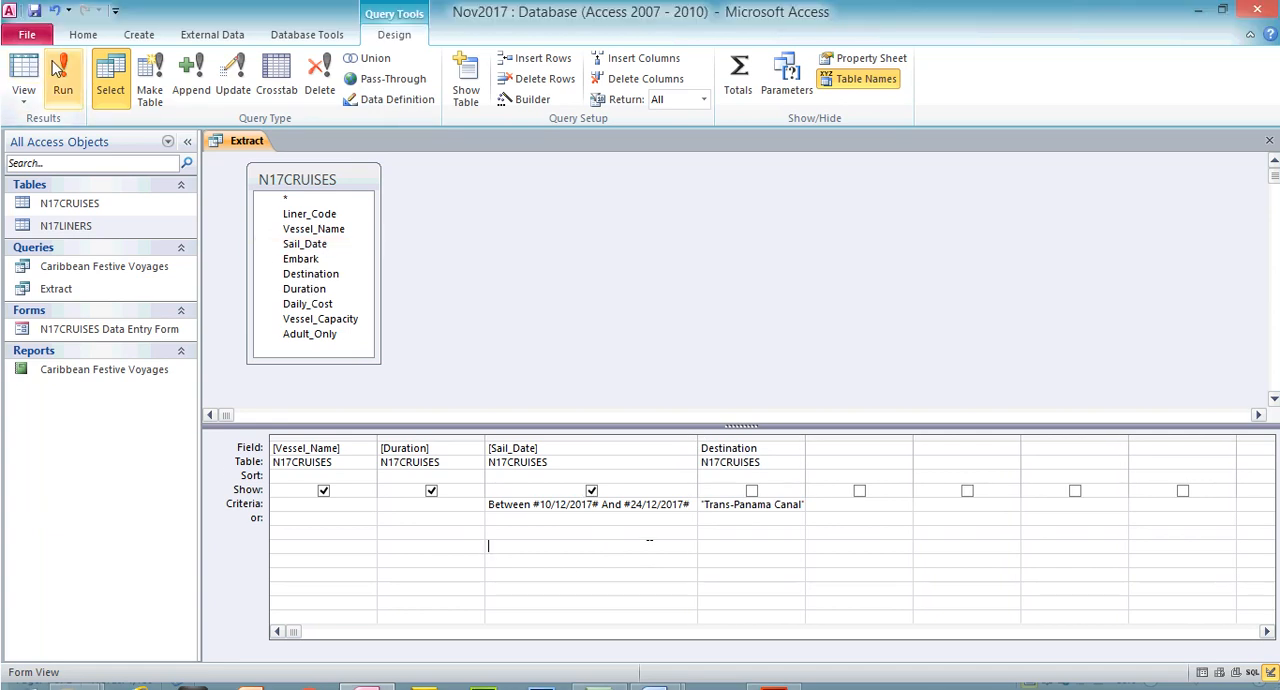
click(60, 40)
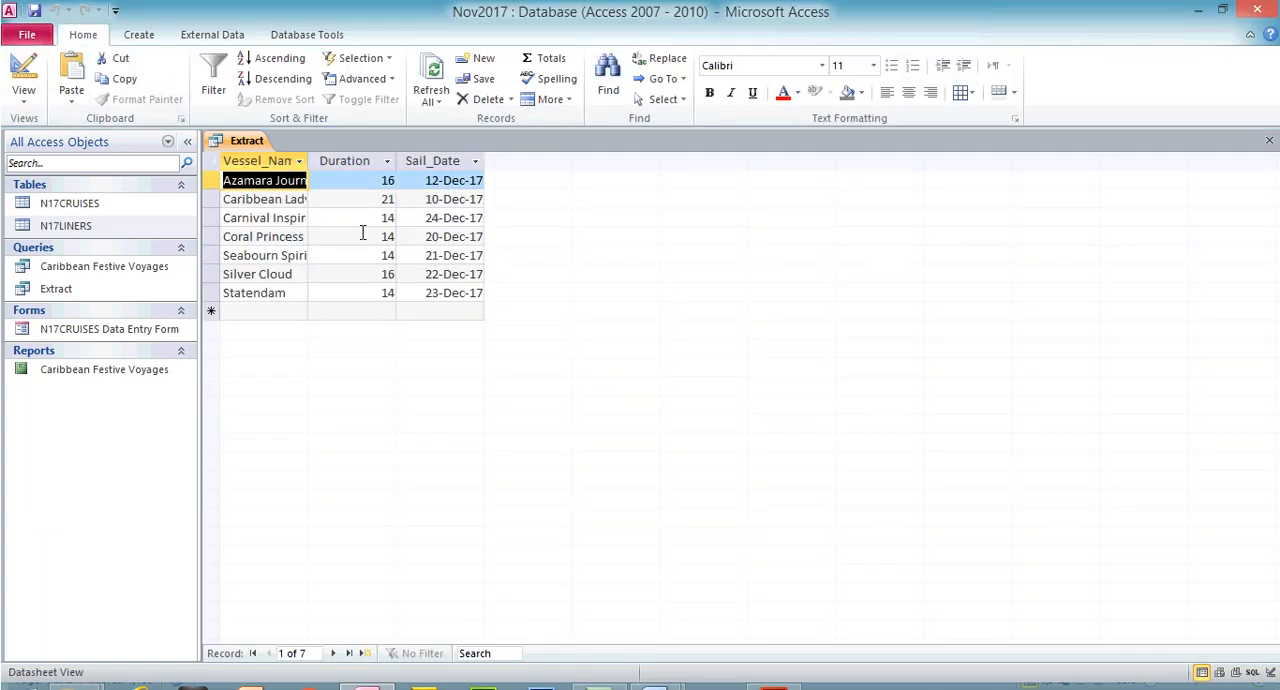
double_click(310, 158)
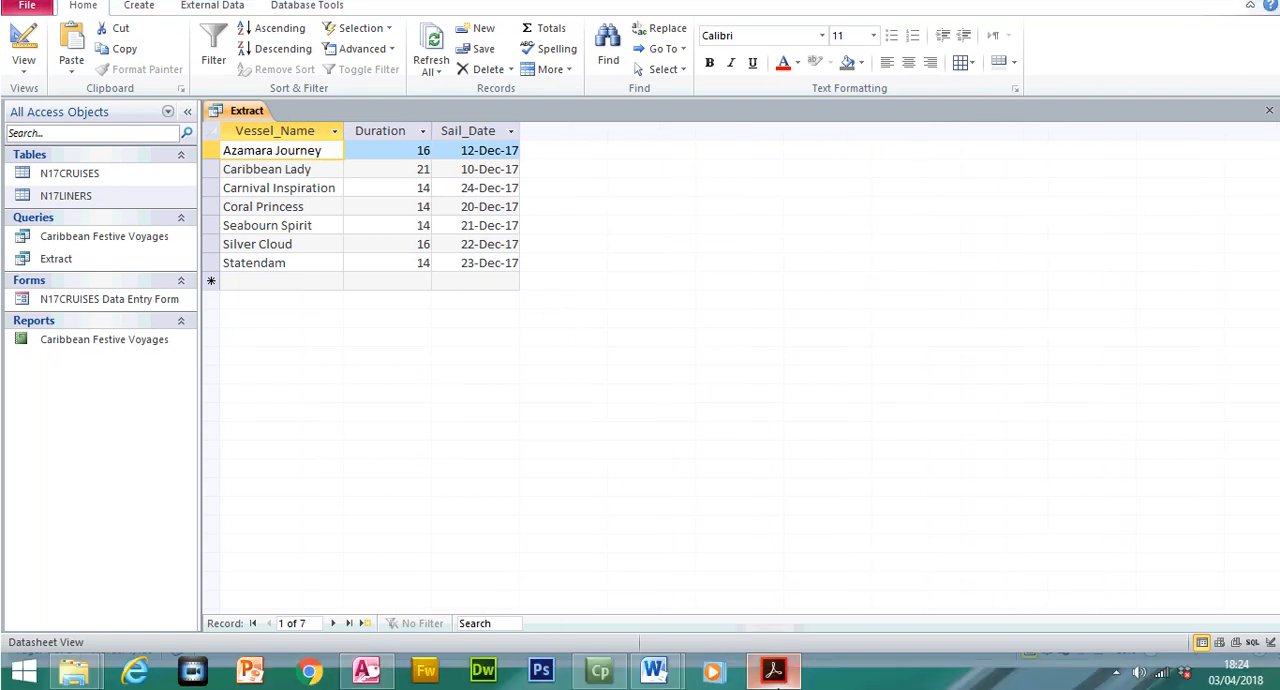
Highlight the destination and Sail_Date range requirements of question 24 in the exam paper and return to the Extract records
click(773, 672)
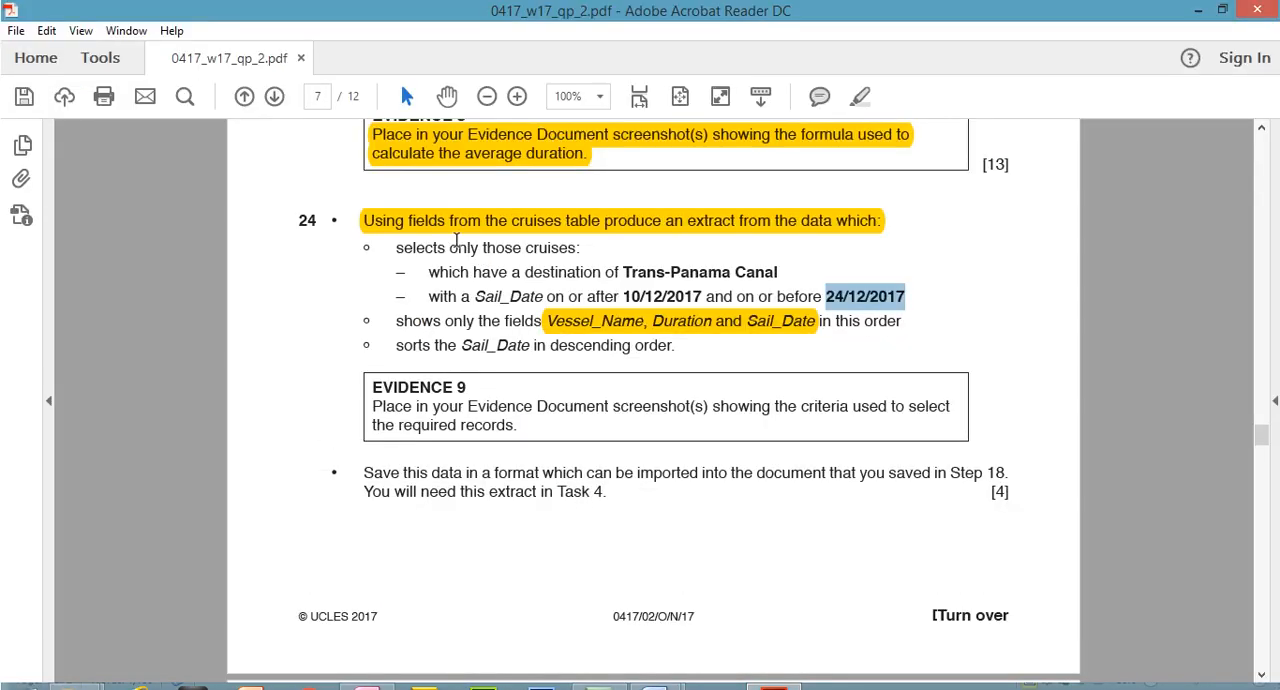
drag(430, 242, 775, 277)
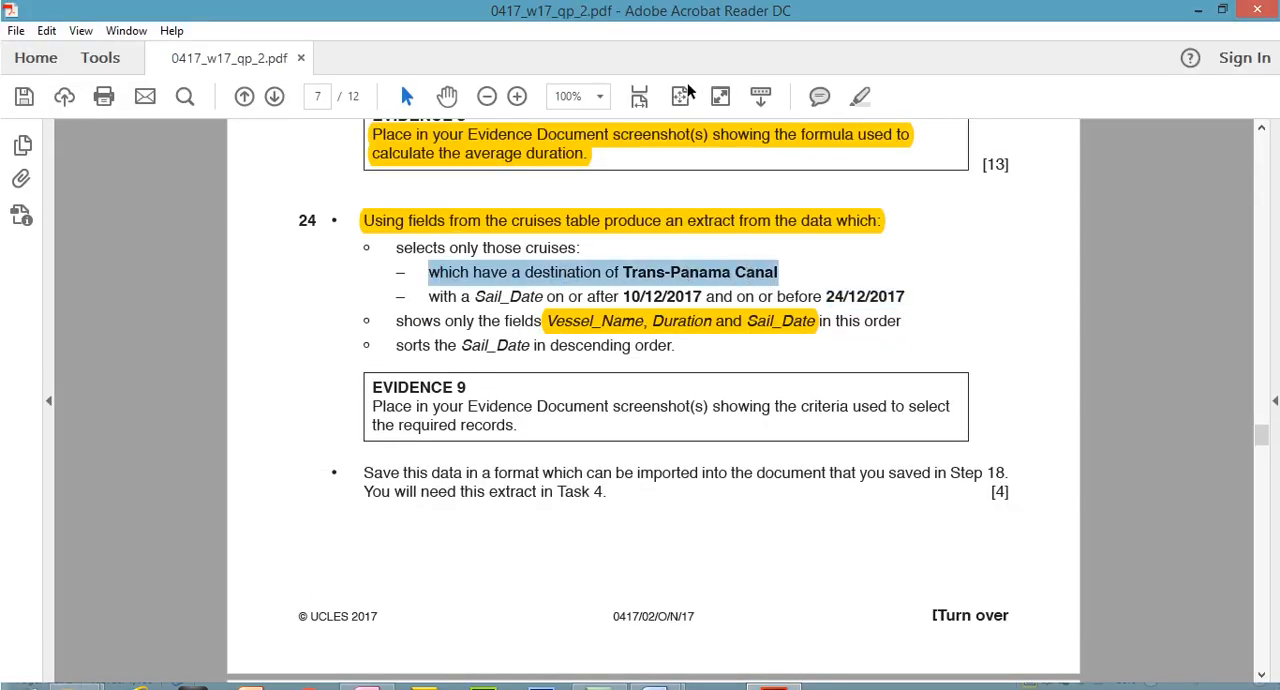
click(860, 96)
drag(430, 297, 905, 297)
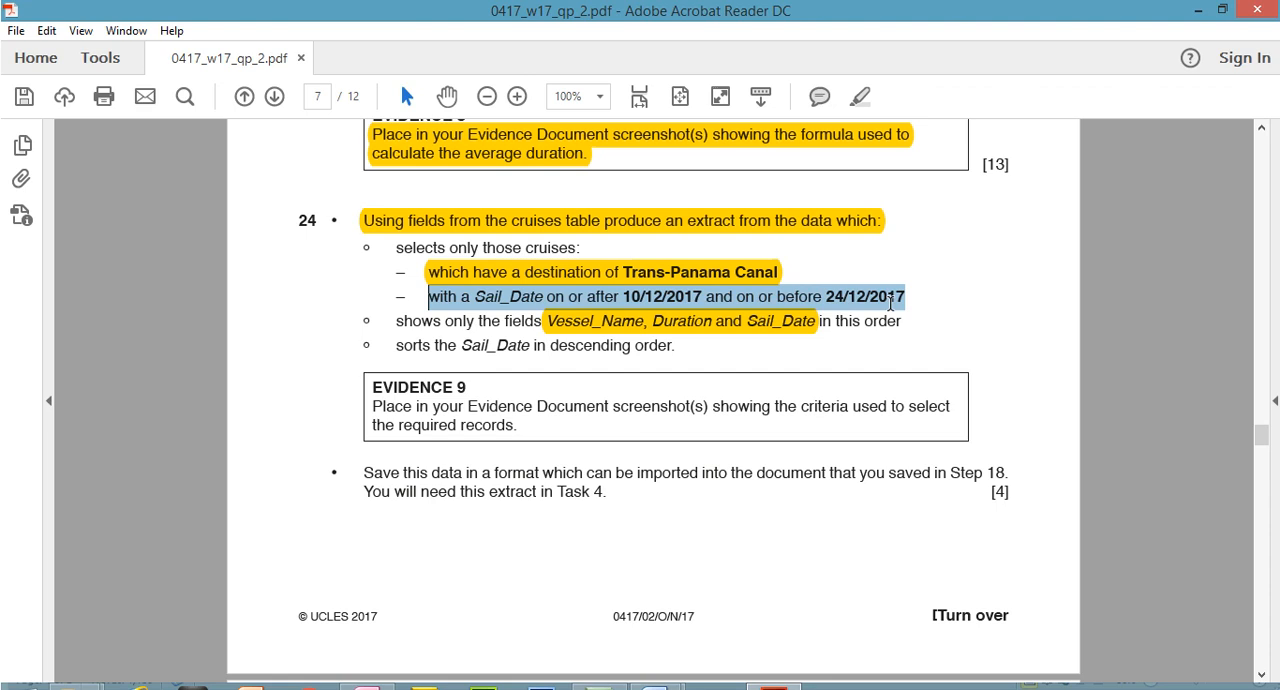
click(860, 96)
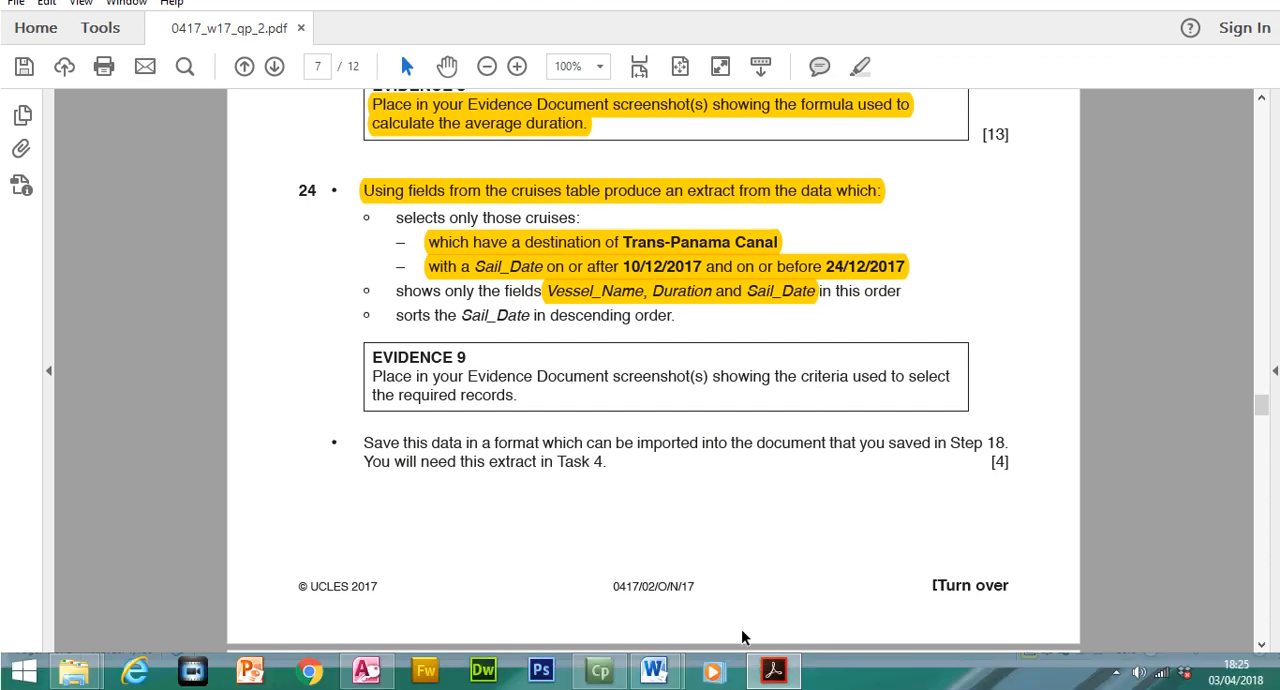
click(773, 670)
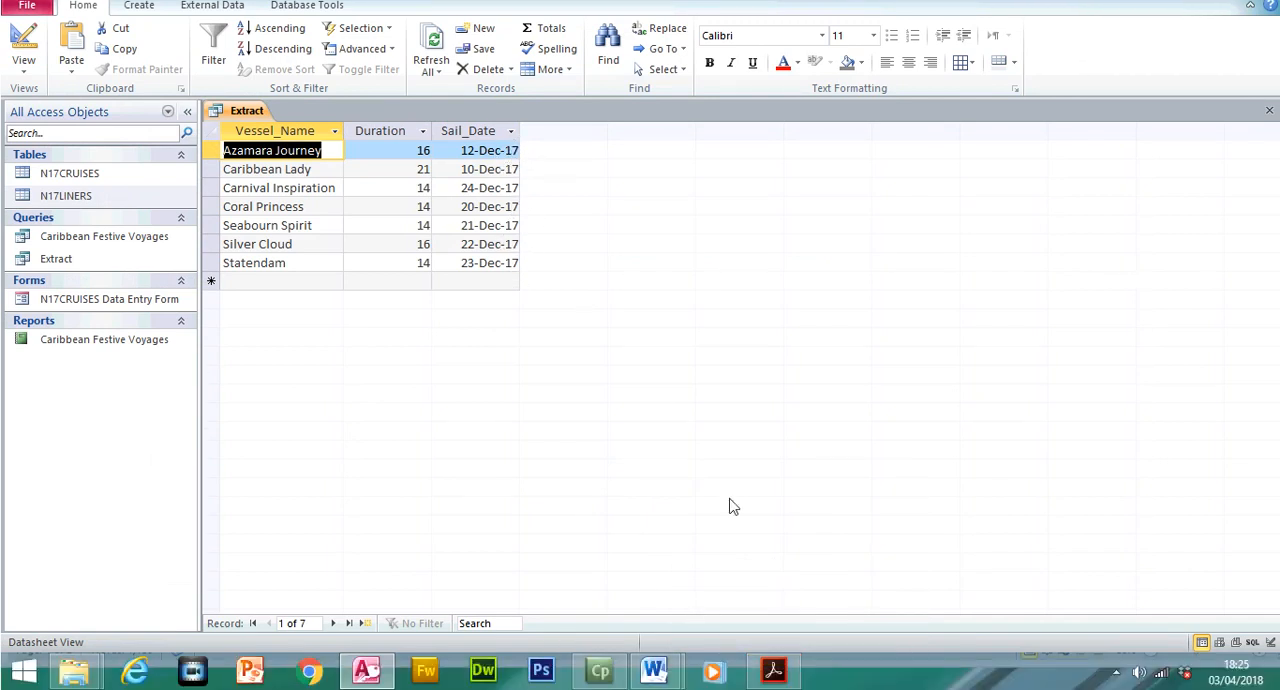
Compare the earliest and latest sail dates in the Extract records with the date range in the exam paper
click(773, 670)
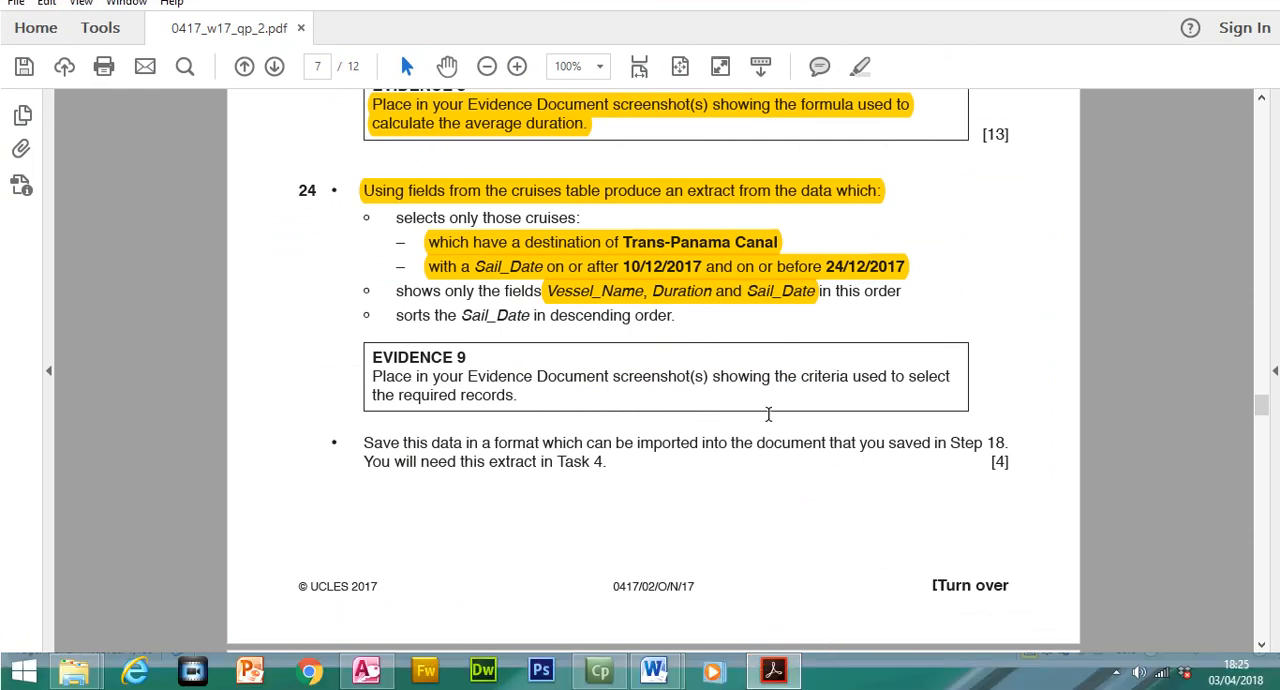
click(798, 677)
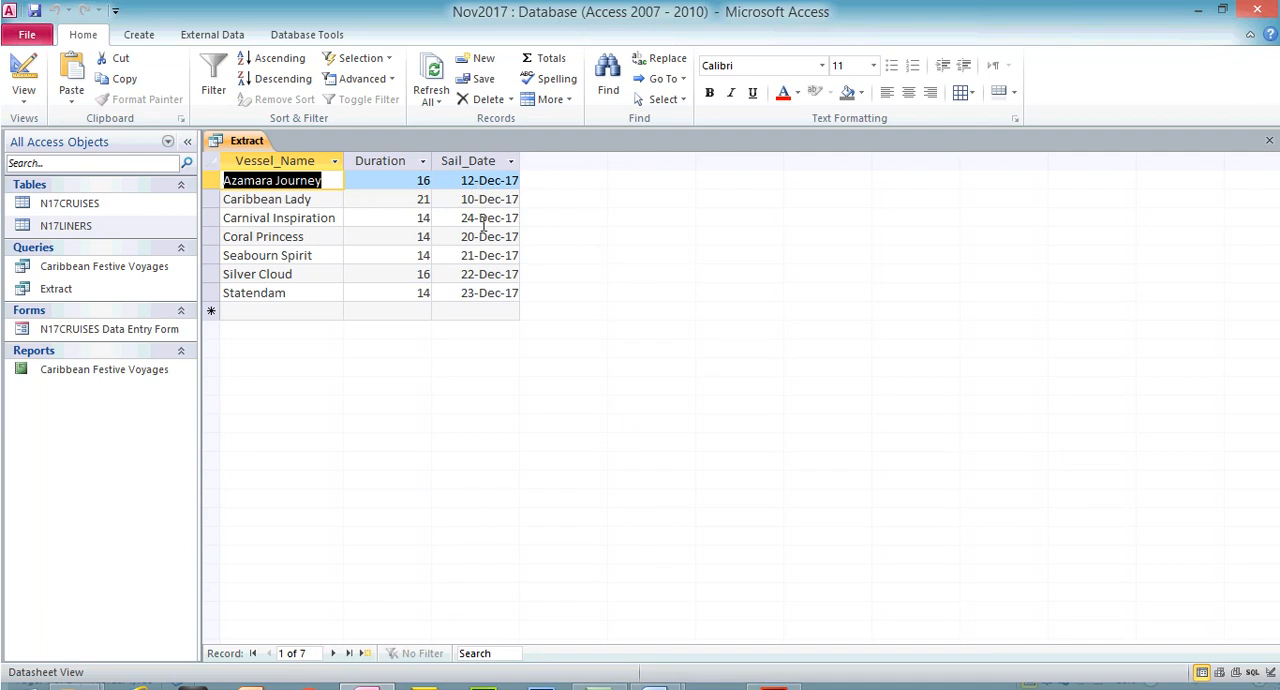
click(473, 218)
click(462, 199)
Highlight the instruction to sort Sail_Date in descending order in the exam paper and return to the Extract query
click(773, 670)
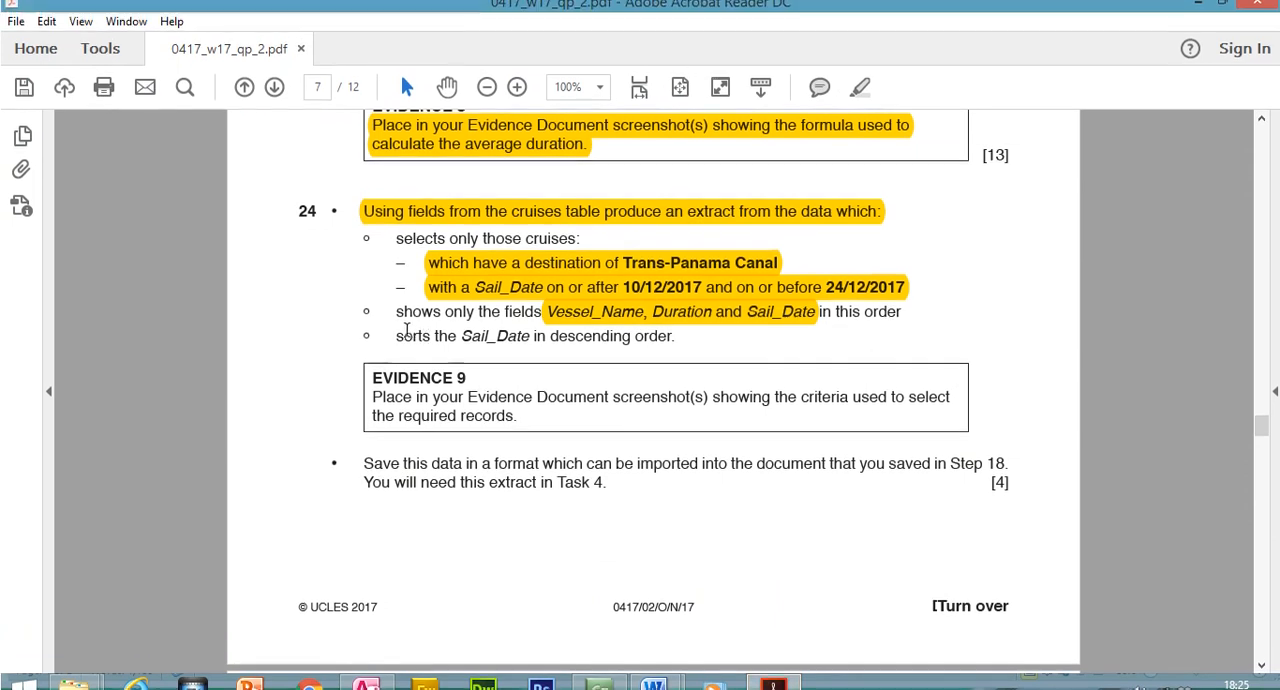
drag(398, 336, 652, 347)
click(860, 89)
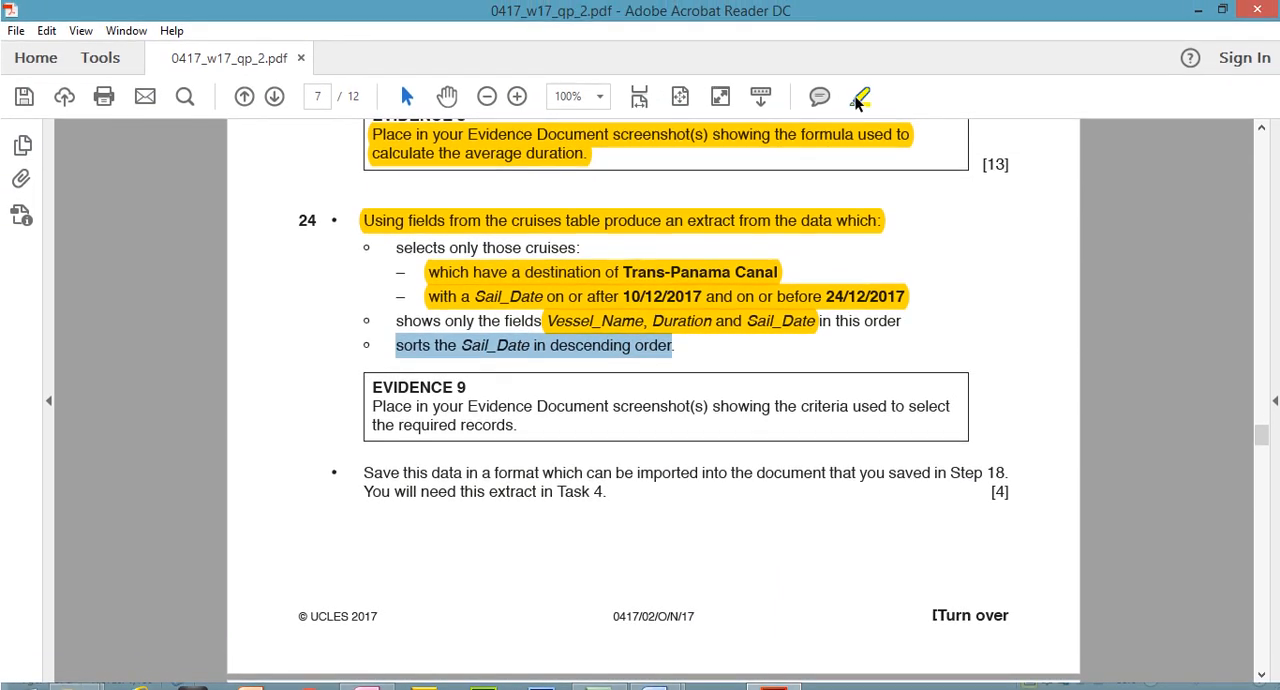
click(773, 686)
Set the Sail_Date field of the Extract query to sort in Descending order and run the query
click(30, 48)
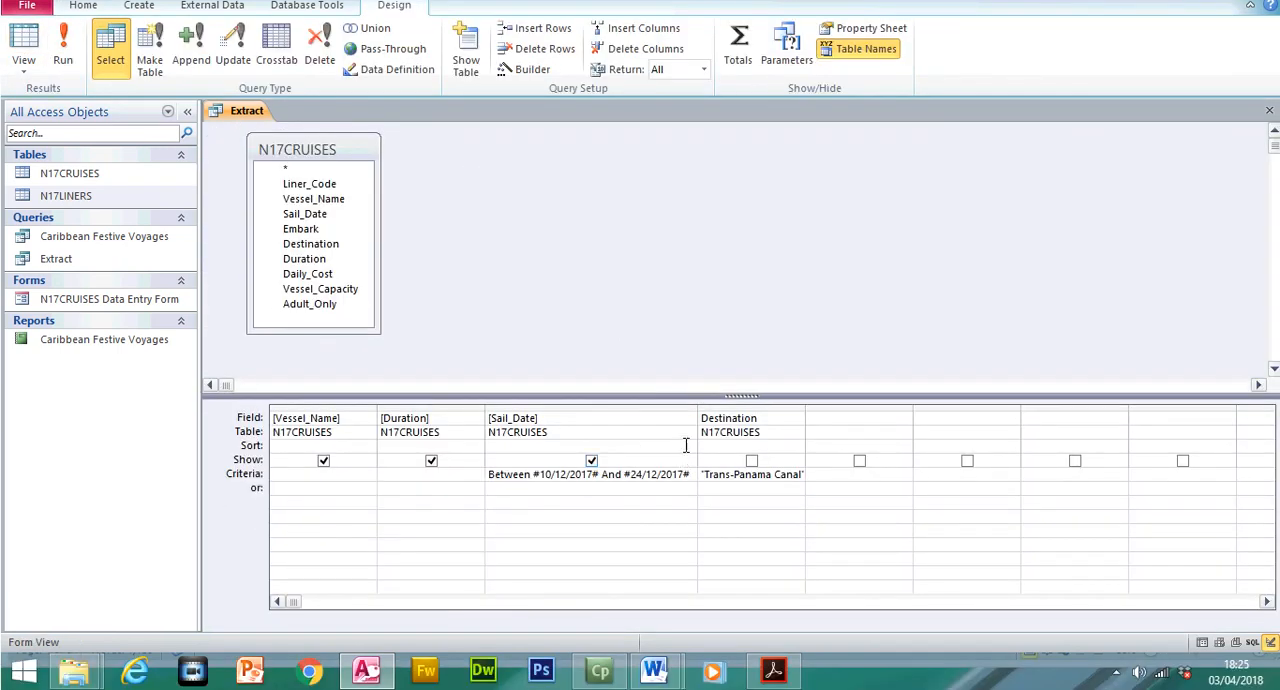
click(688, 476)
click(660, 474)
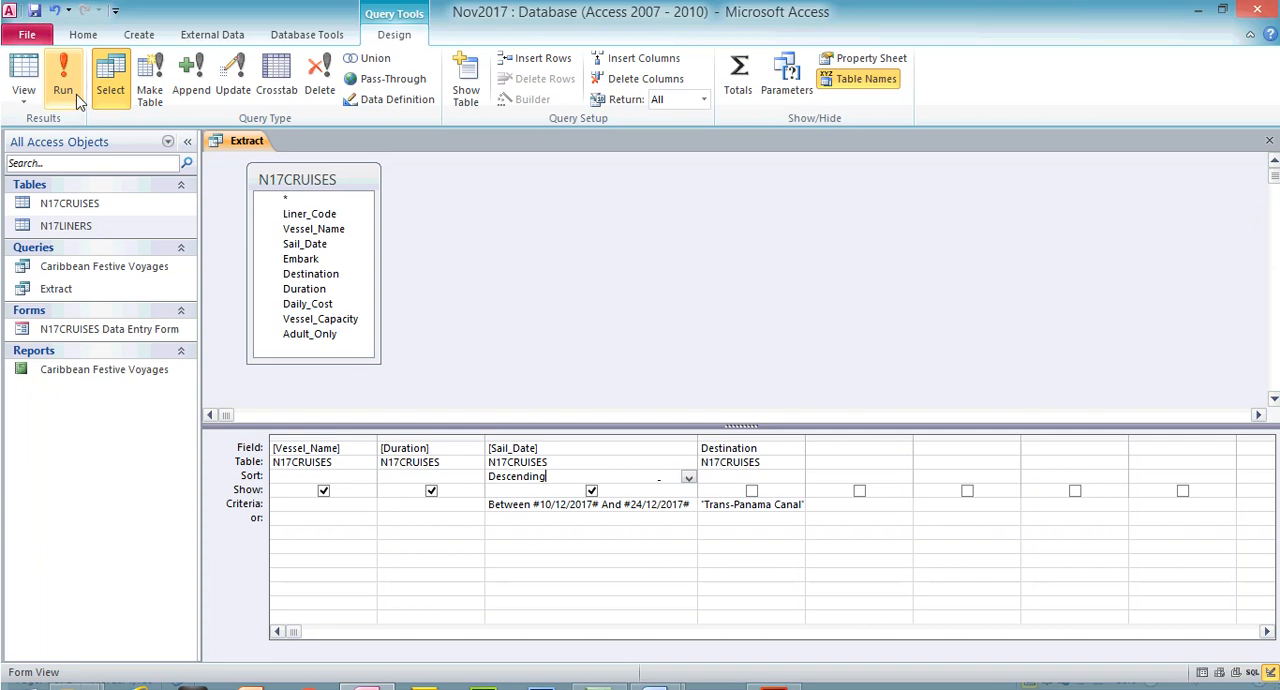
click(62, 60)
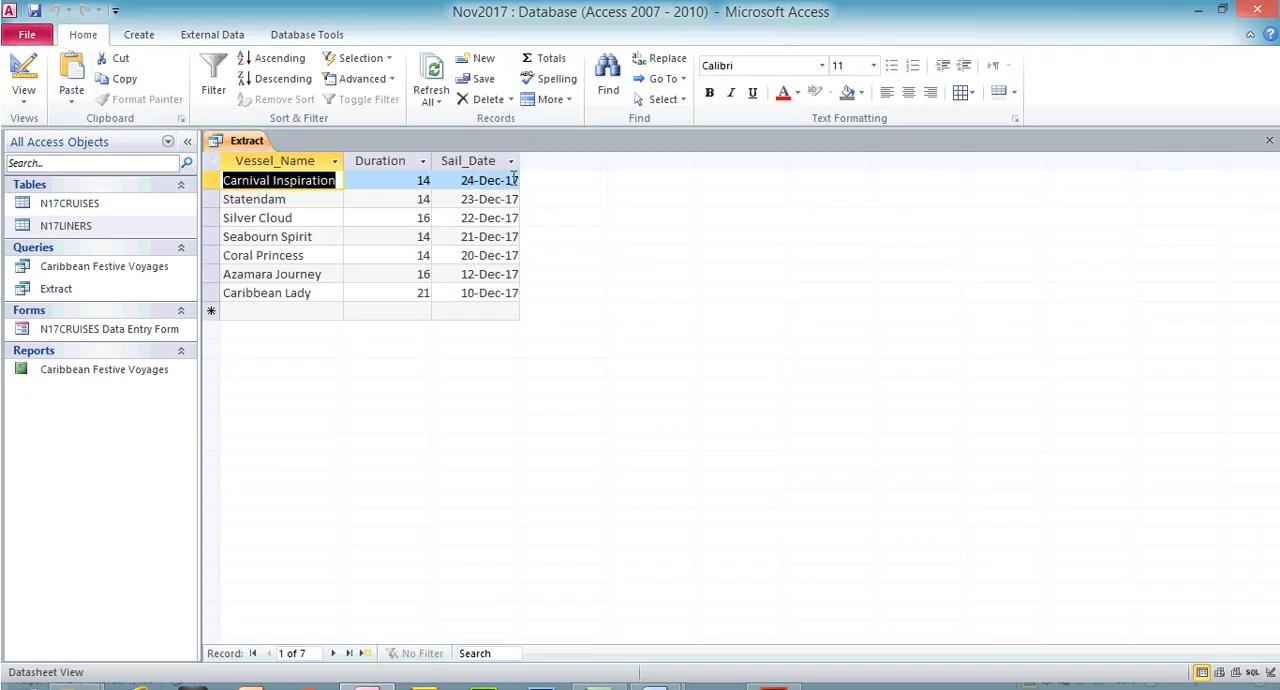
Fit the Sail_Date column of the Extract records to its contents and highlight the Evidence 9 instruction in the exam paper
double_click(519, 160)
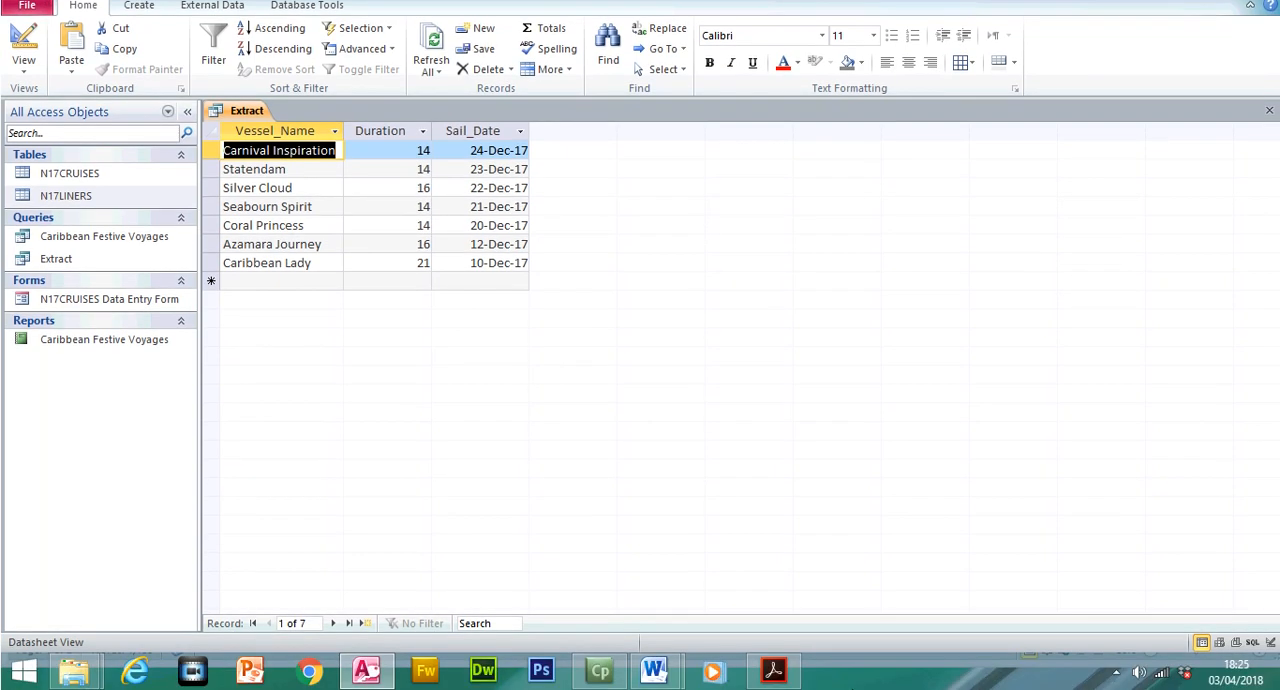
click(773, 669)
drag(368, 357, 522, 399)
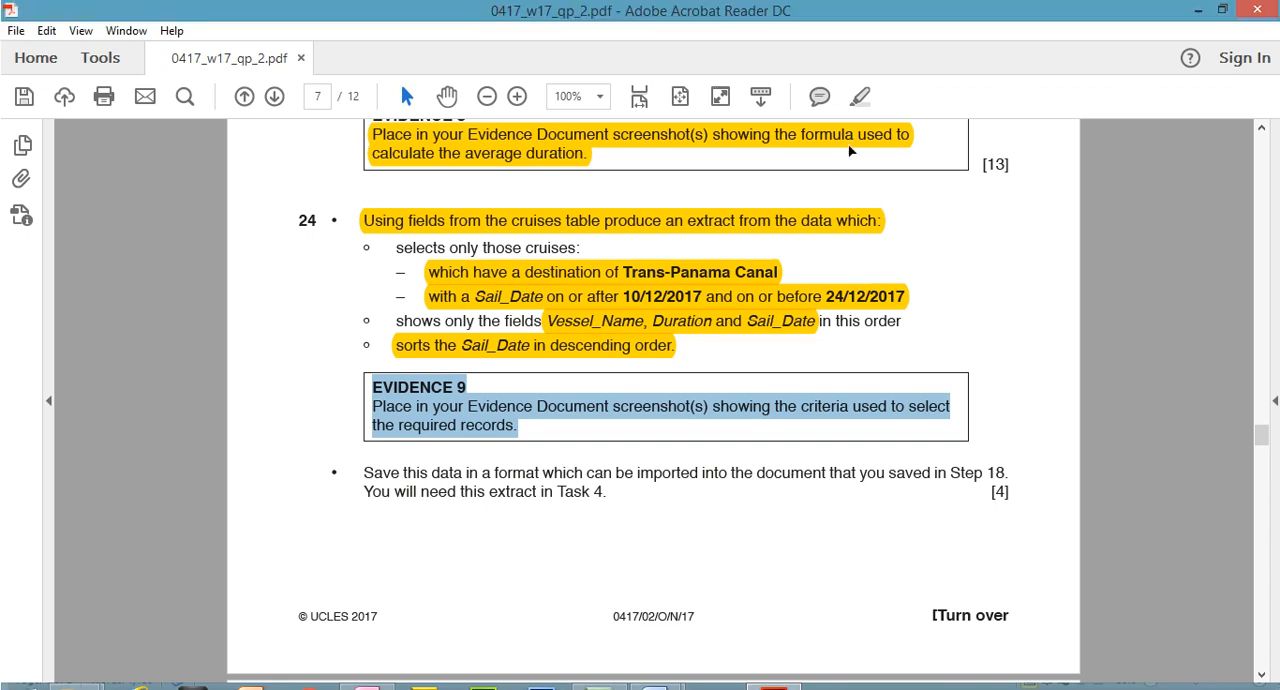
click(860, 96)
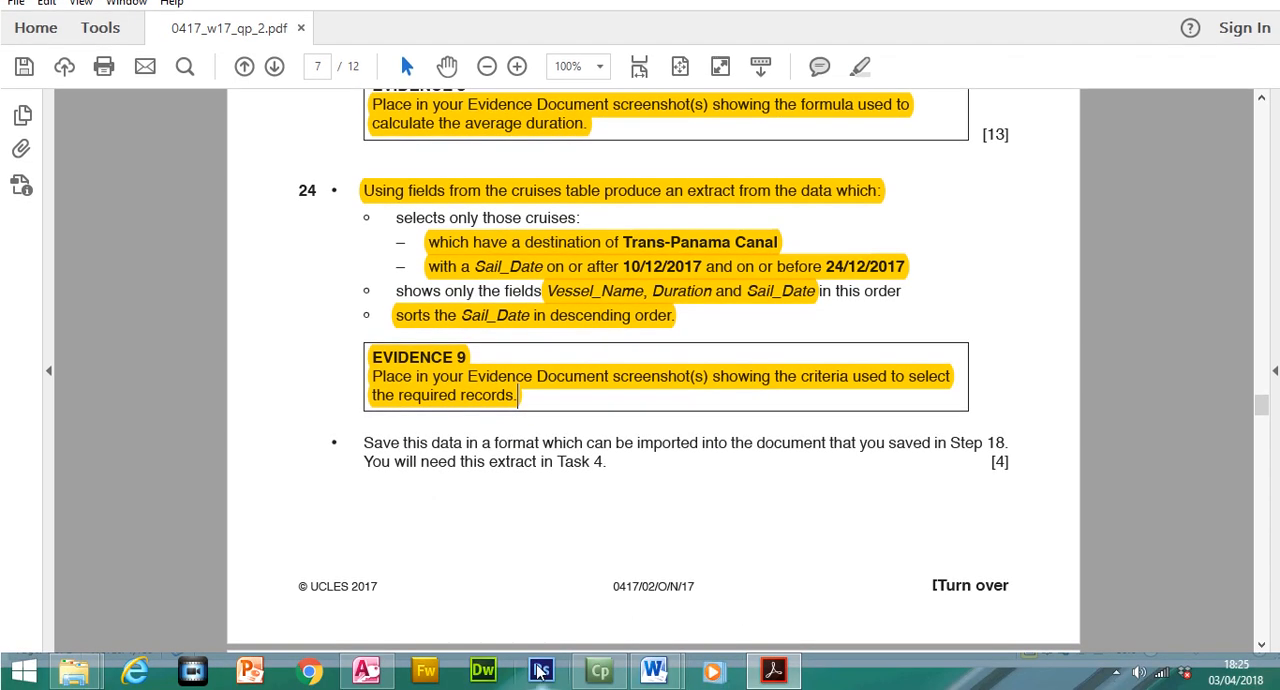
Return to Access, show the Extract query in Design view and widen the Destination column to fit its full criterion
click(368, 685)
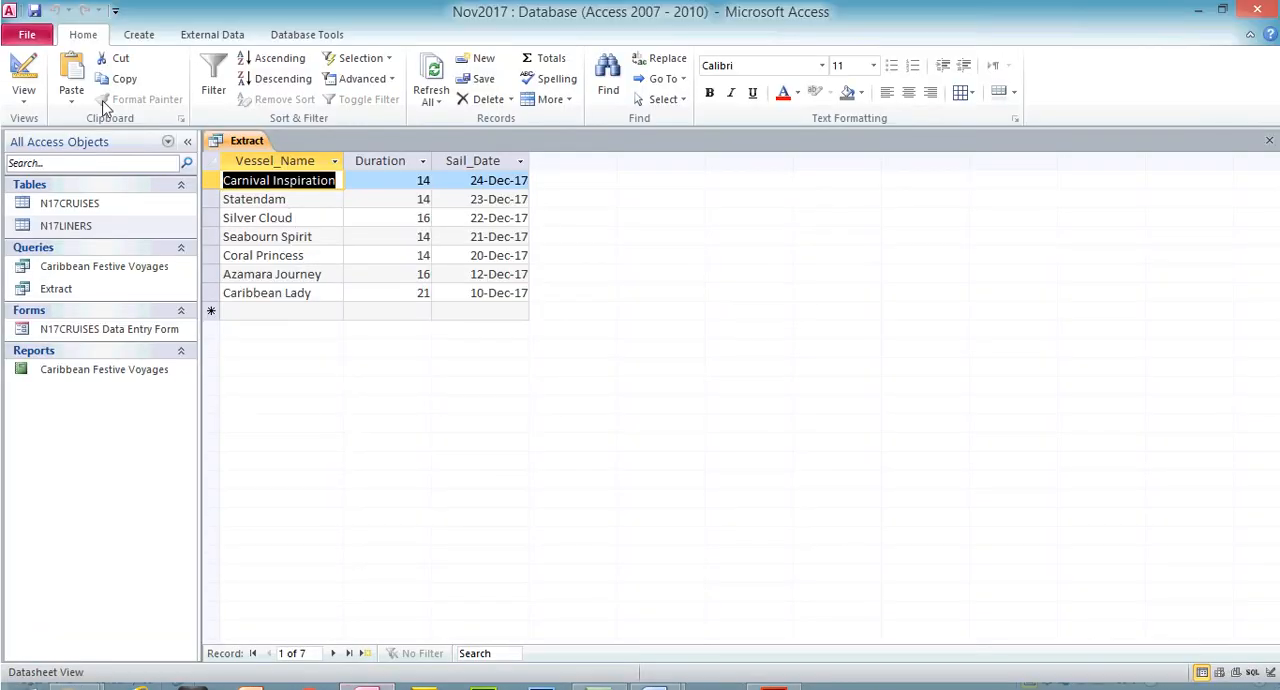
click(23, 72)
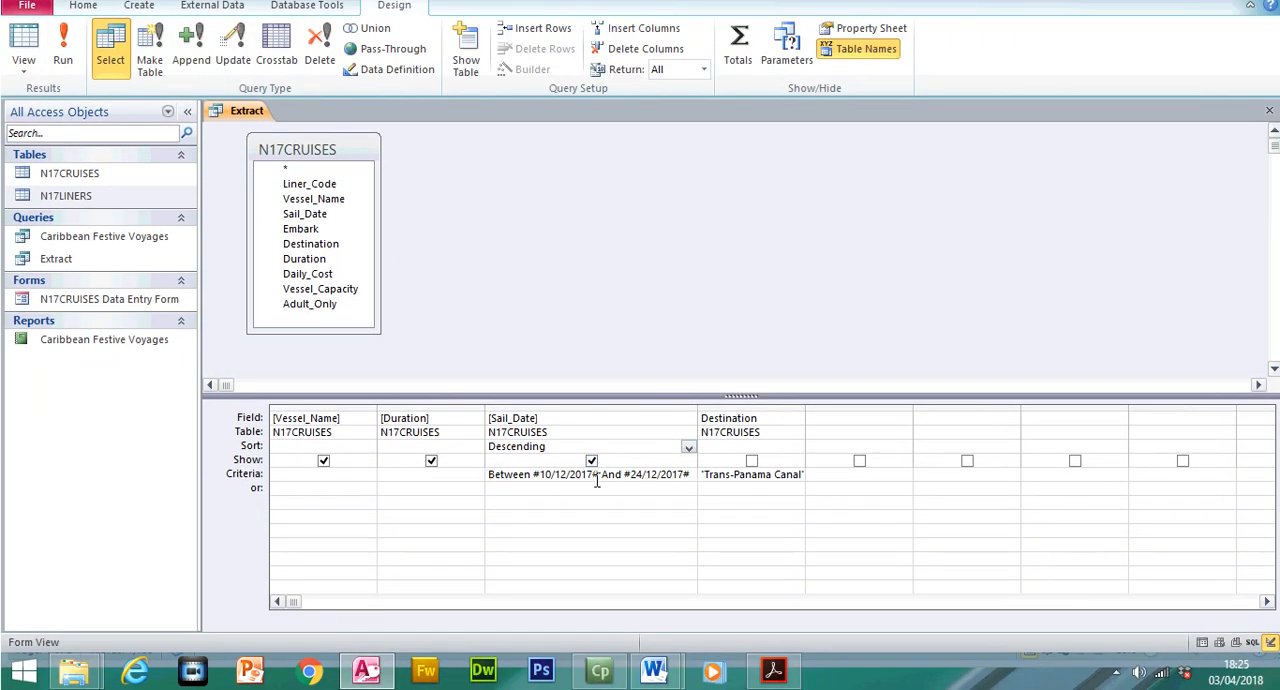
double_click(805, 411)
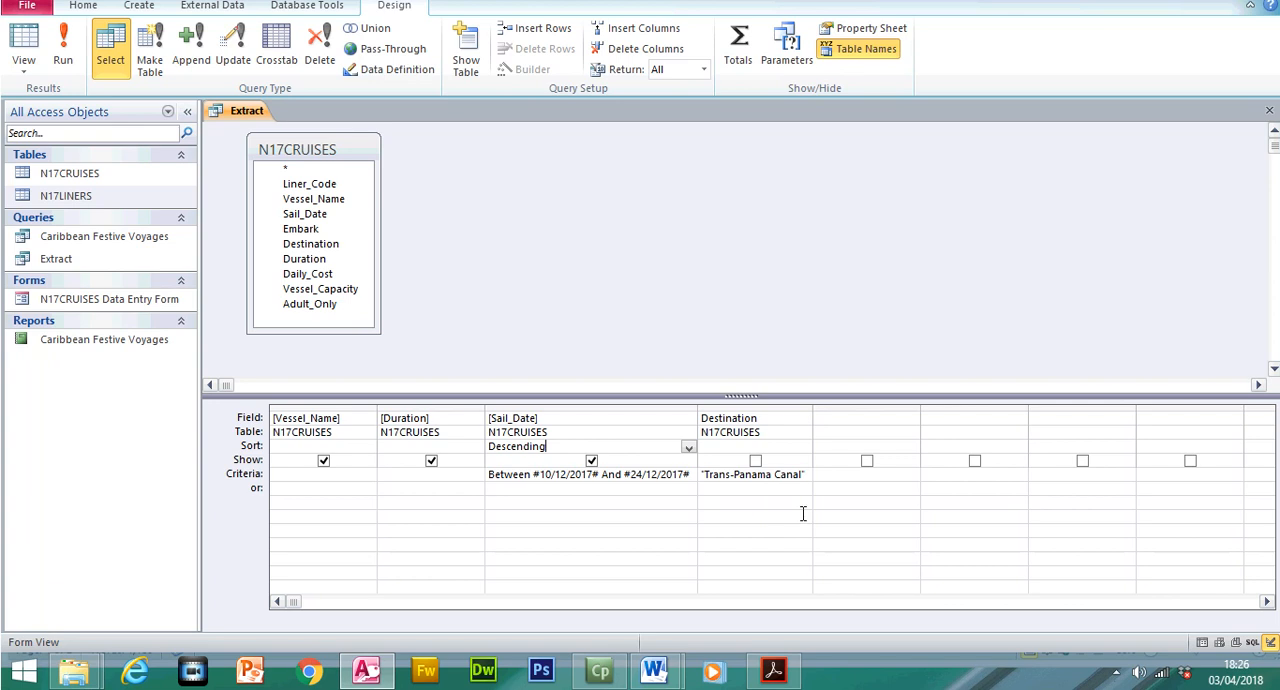
Switch to the N17EVIDENCE1234 document in Word and paste the screenshot of the query design under the Evidence 9 heading
mouse_move(655, 672)
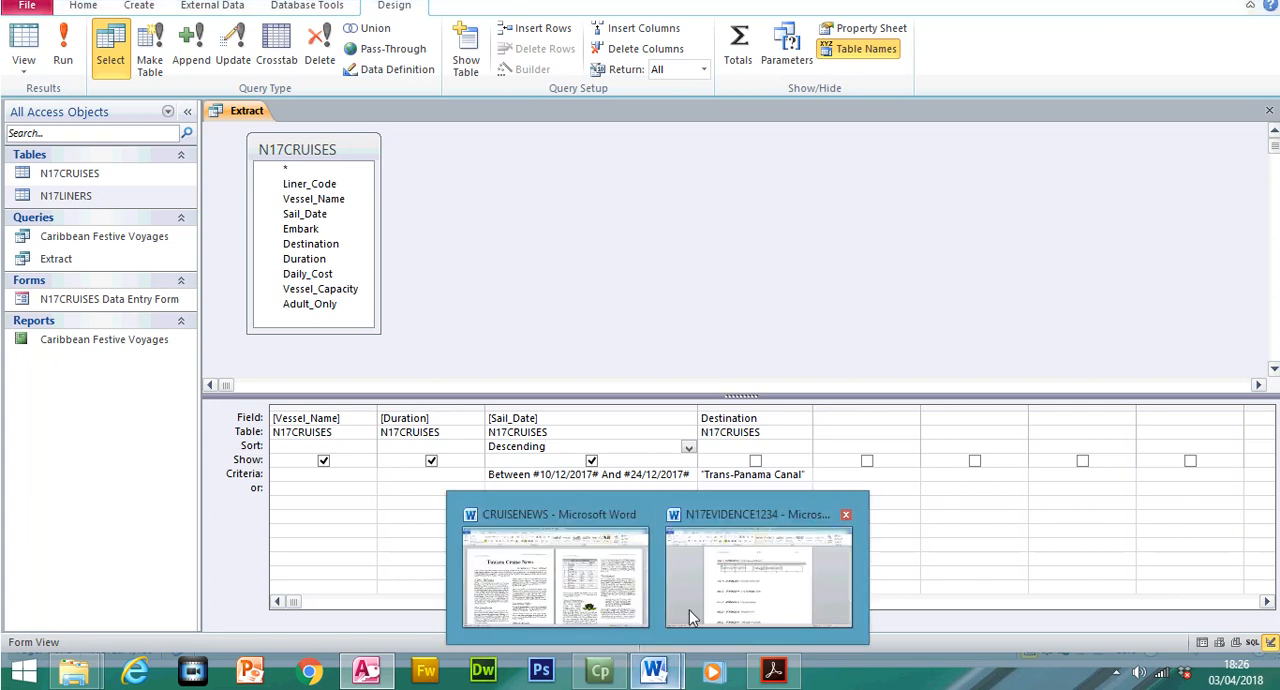
click(756, 564)
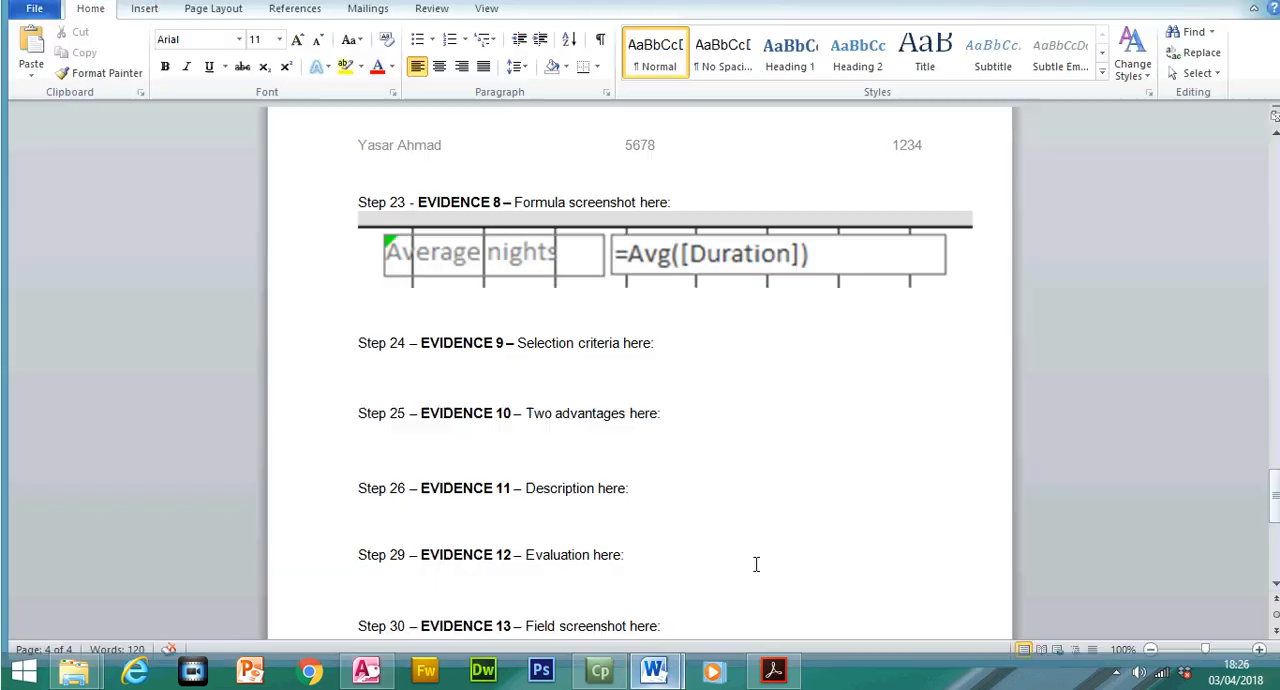
key(ctrl+v)
Crop the Evidence 9 screenshot to the Field through Criteria rows of the four query columns and enlarge it to about 18 cm wide
double_click(567, 378)
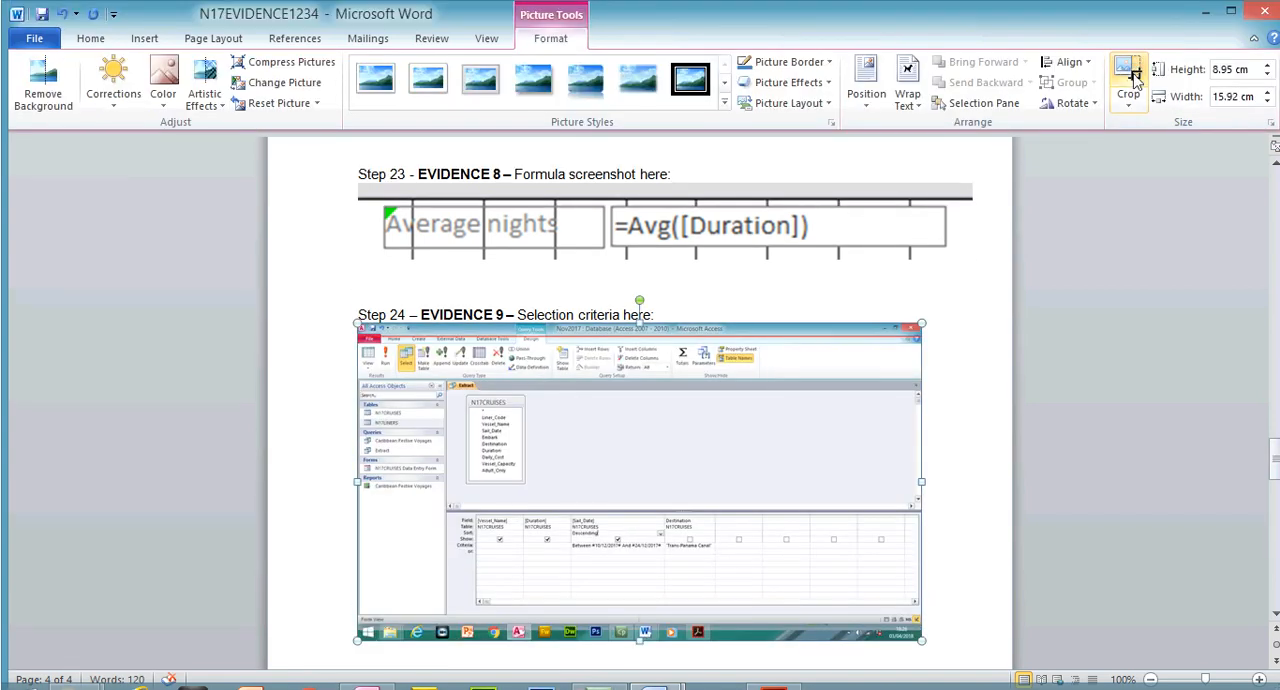
click(1135, 80)
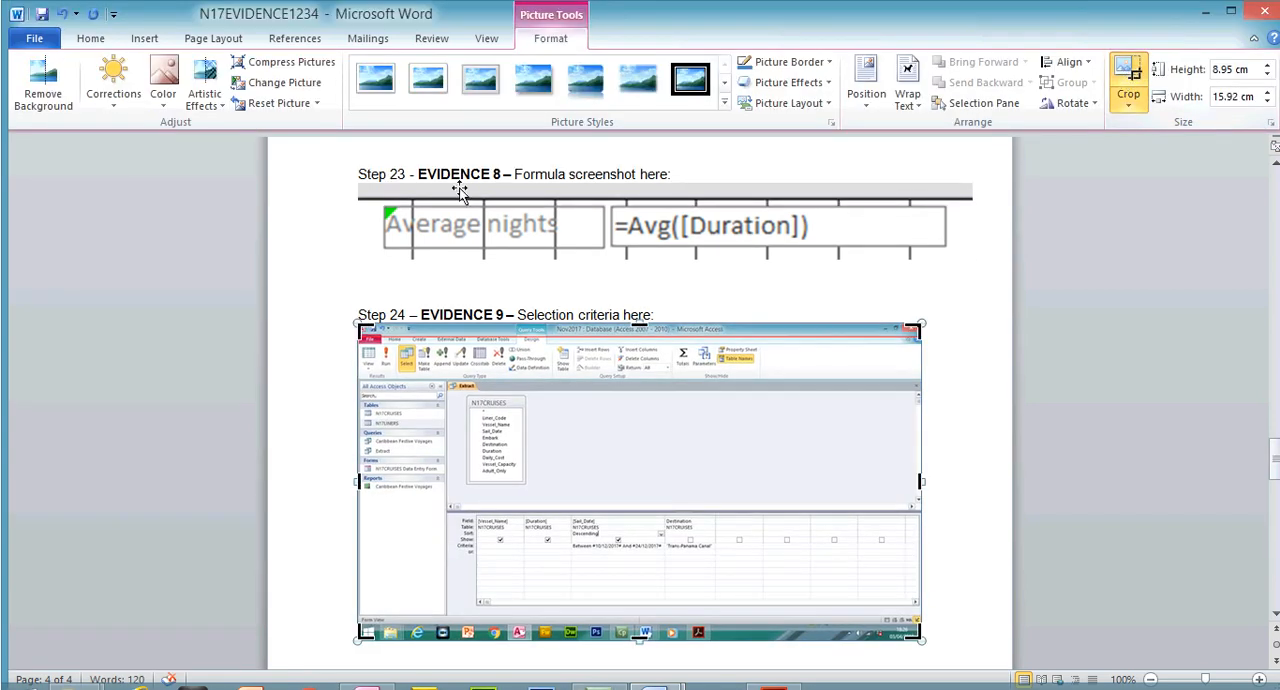
drag(359, 325, 457, 485)
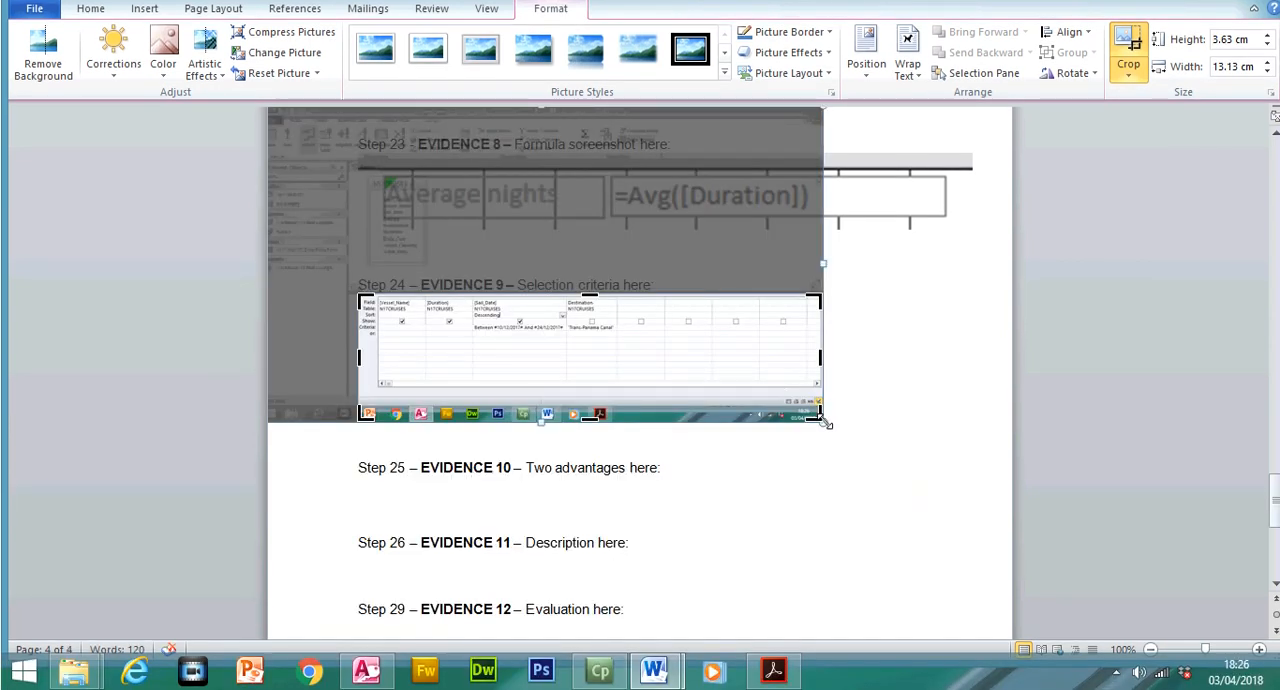
drag(821, 421, 618, 333)
key(Escape)
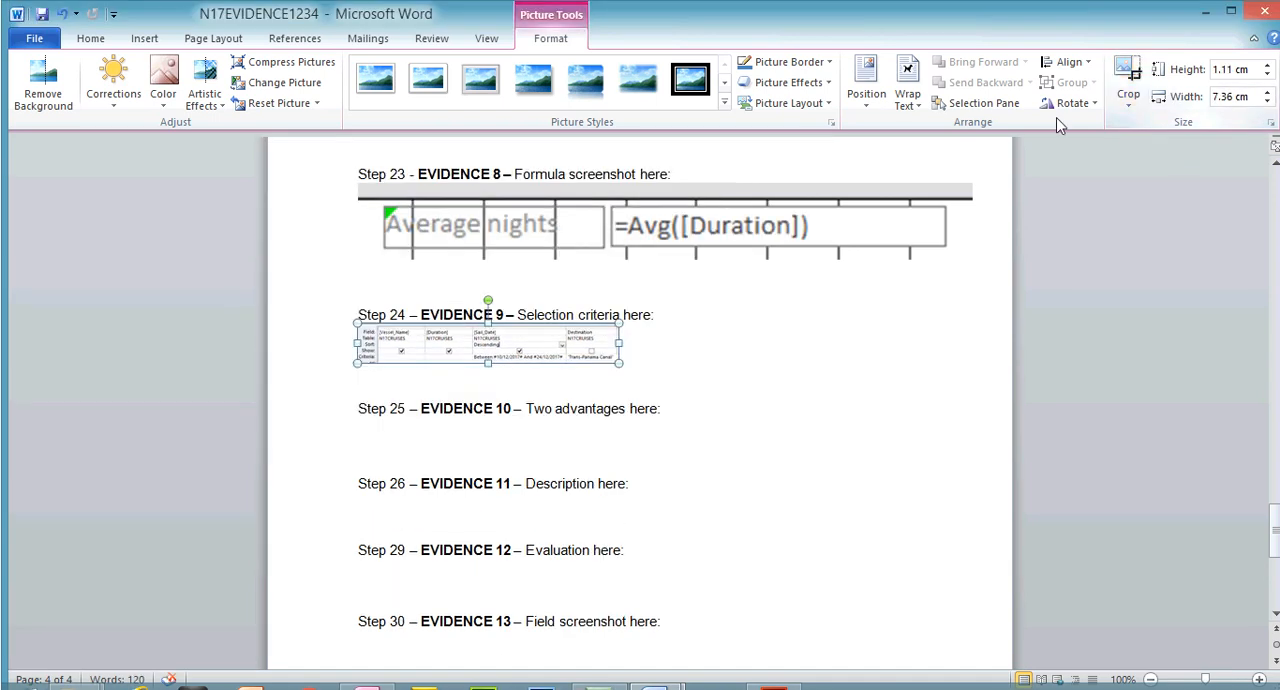
drag(620, 363, 894, 389)
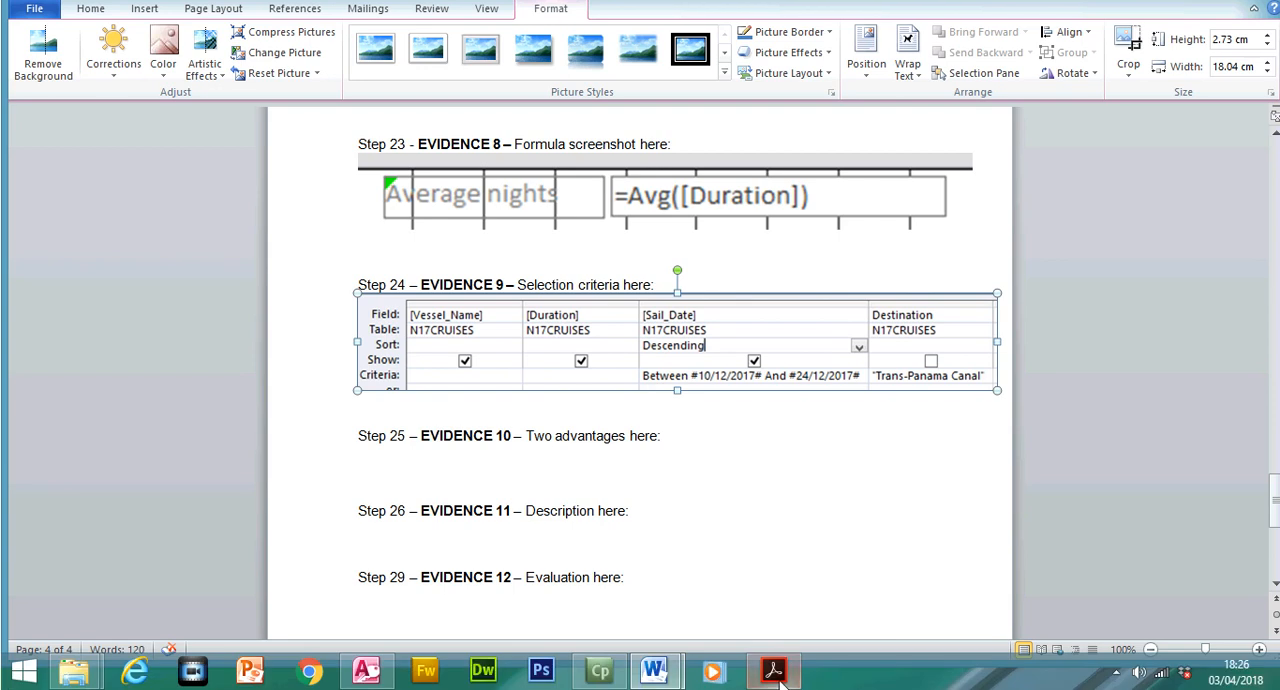
Switch to the exam paper, highlight the instruction to save the extract in an importable format, and check the import requirements in Task 4
click(776, 676)
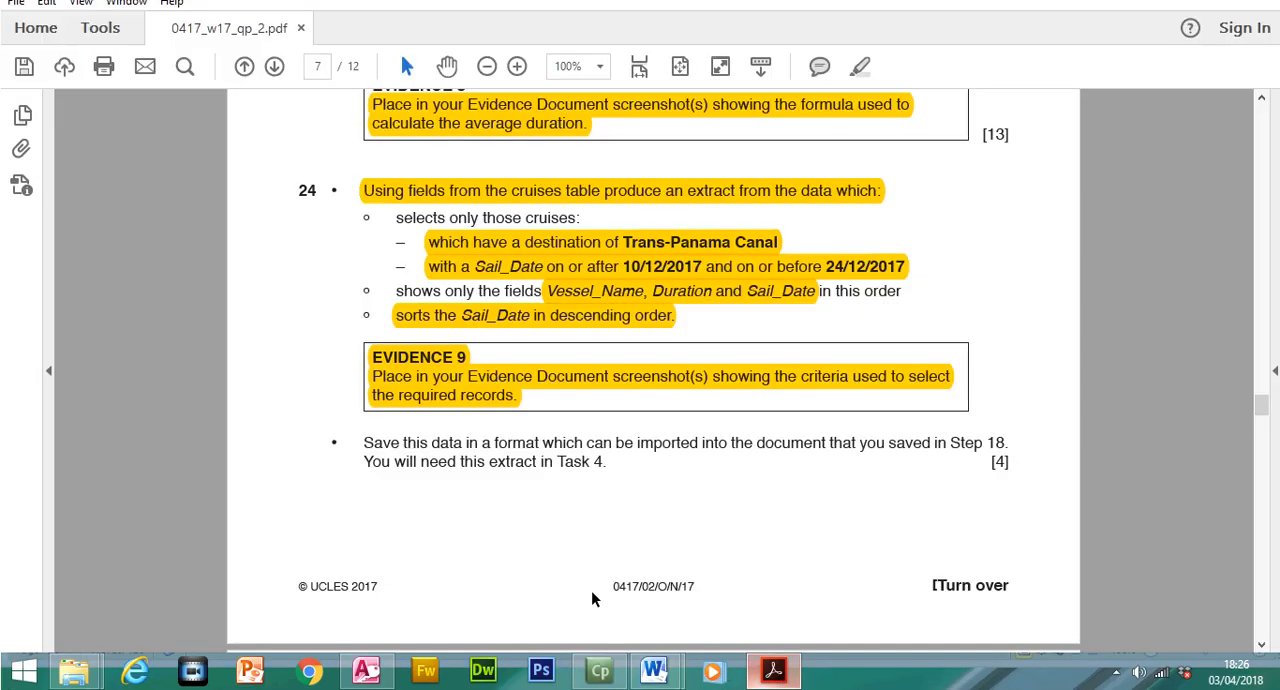
drag(362, 442, 610, 465)
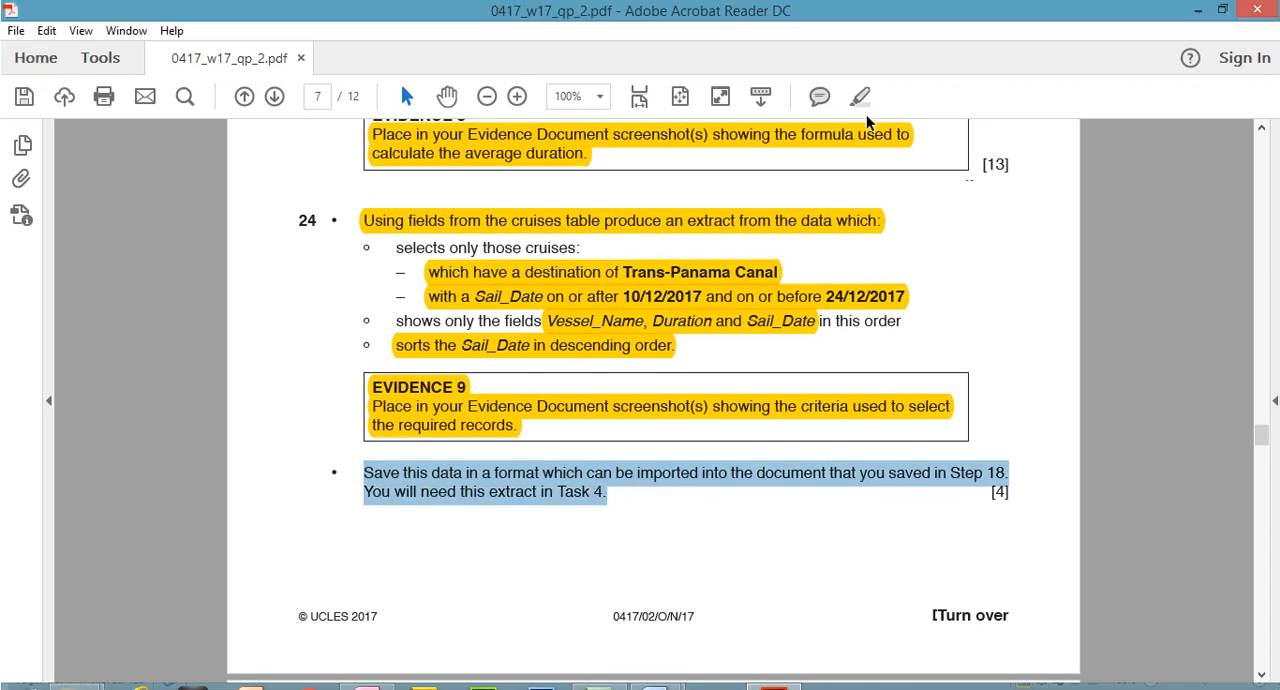
click(860, 66)
drag(1262, 410, 1268, 481)
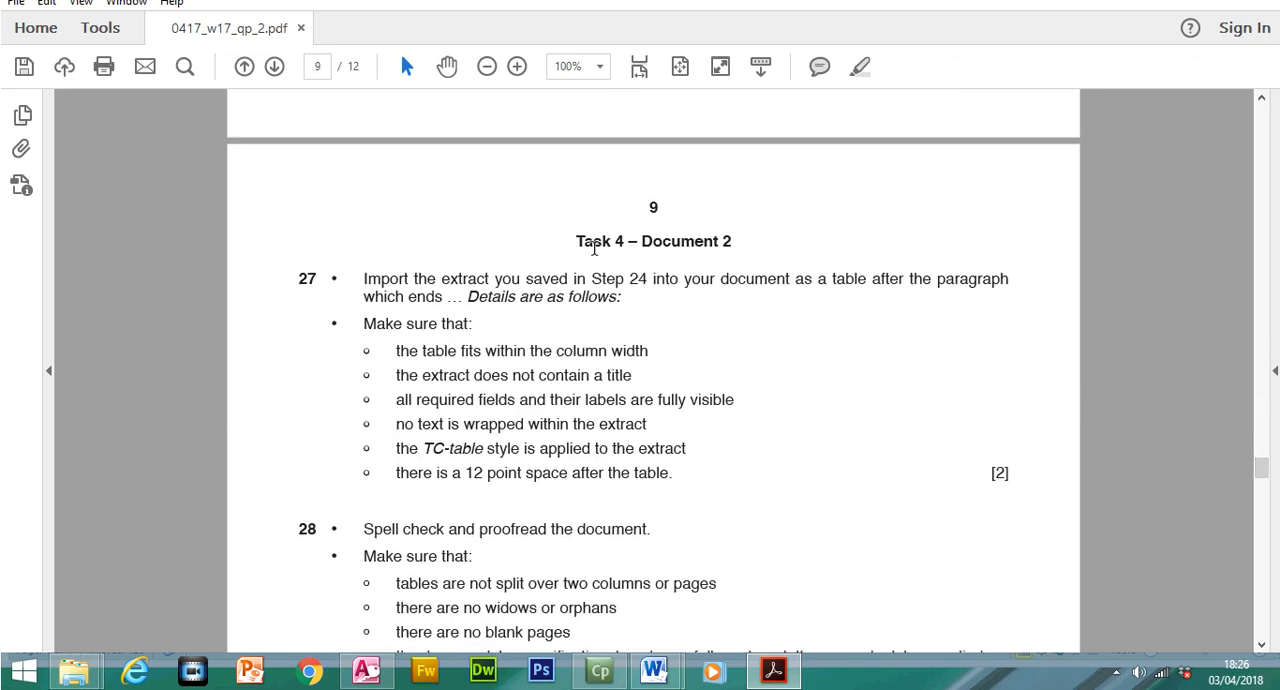
drag(574, 234, 700, 250)
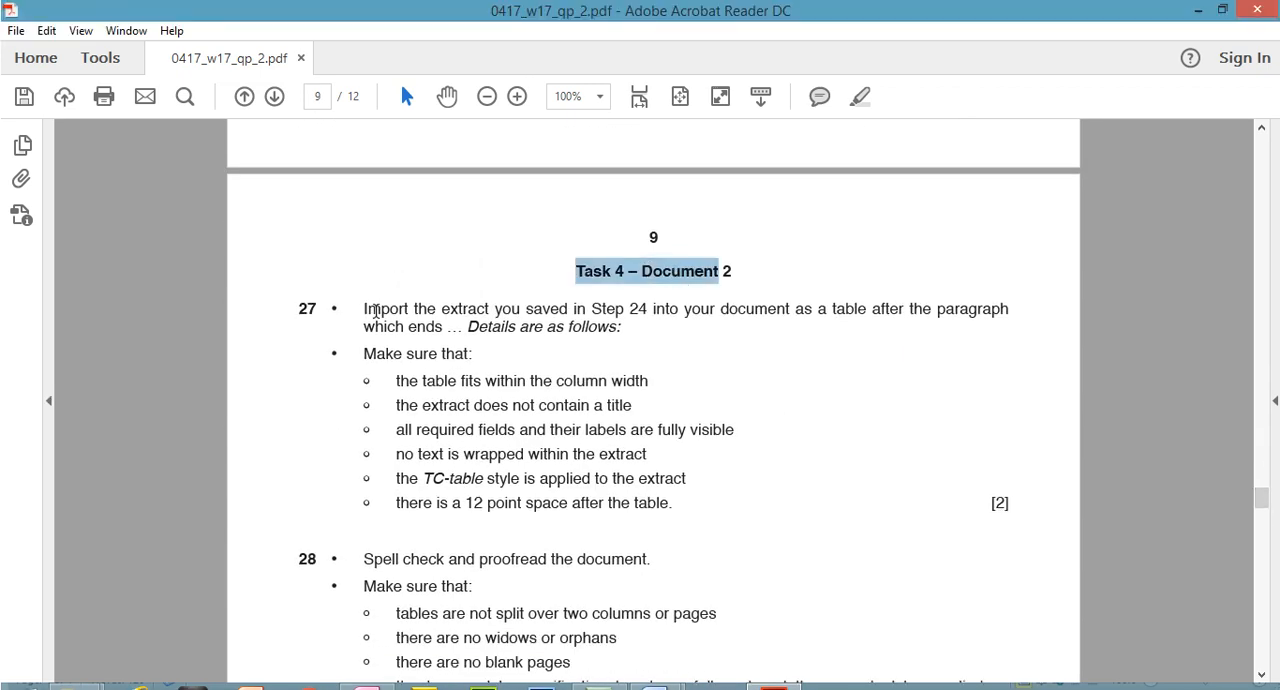
drag(1260, 507, 1261, 416)
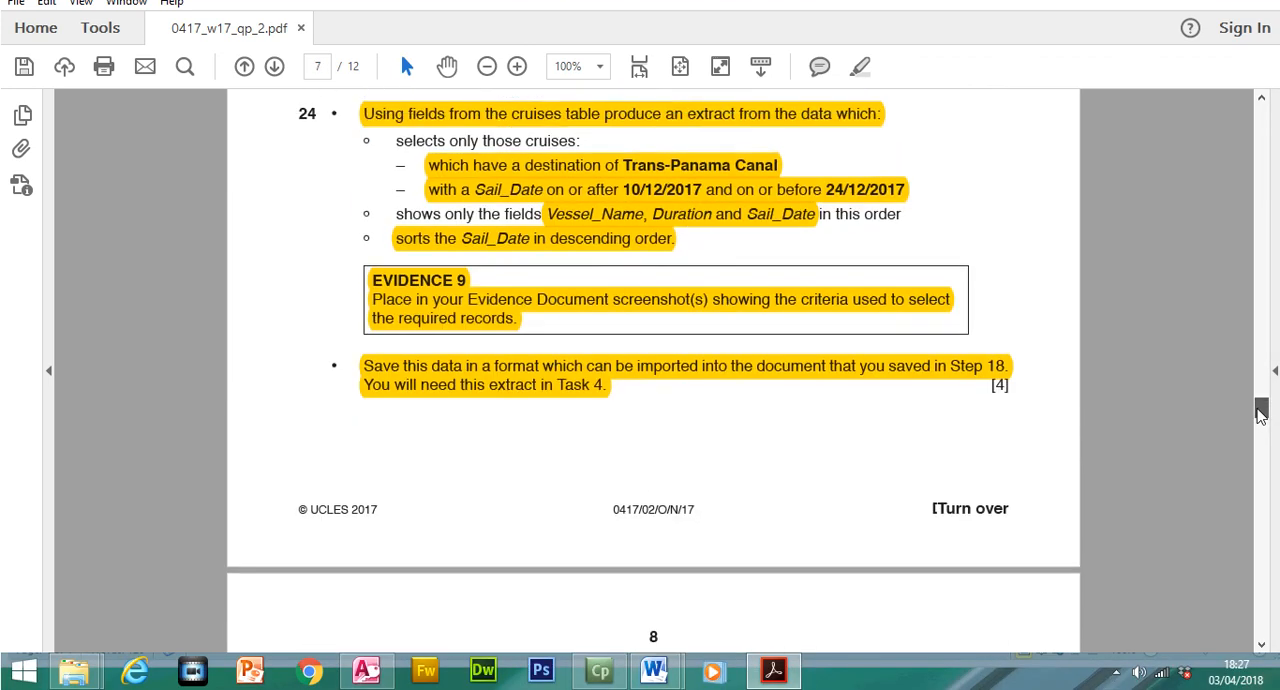
Return to Access, show the Extract query in Datasheet view and export it as Word RTF file Extract.rtf into the Source Files 2017 folder
click(388, 673)
click(64, 62)
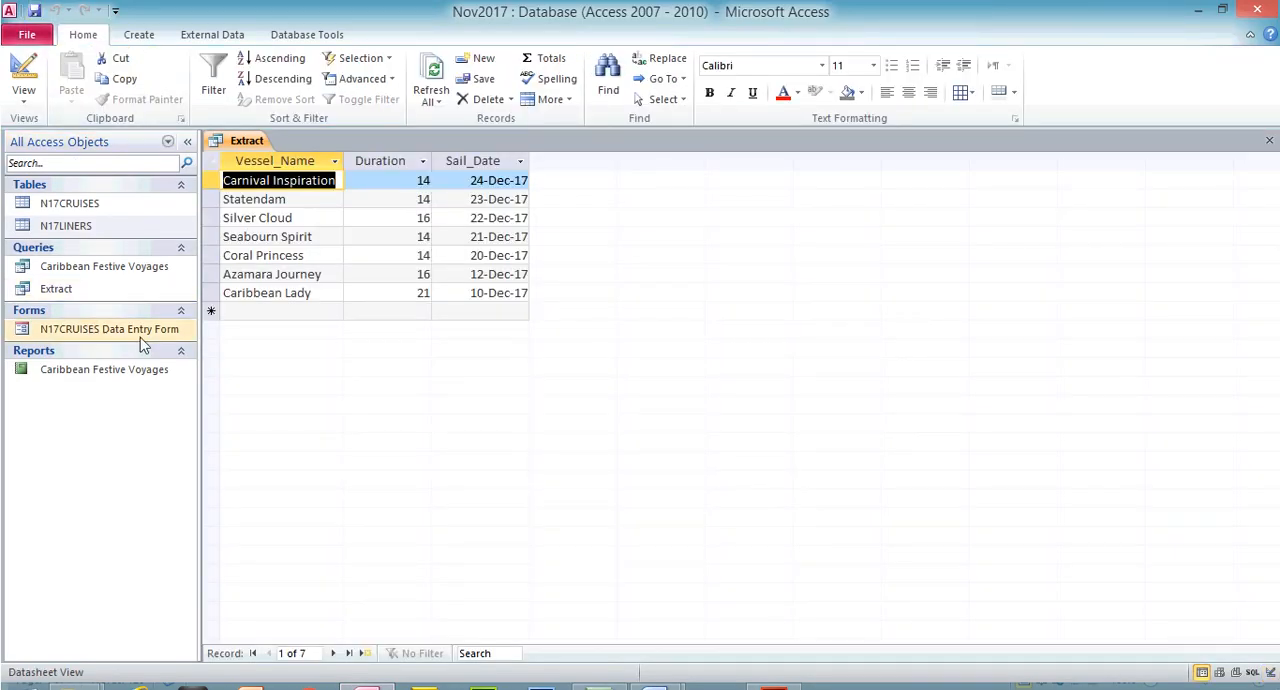
click(60, 289)
right_click(70, 290)
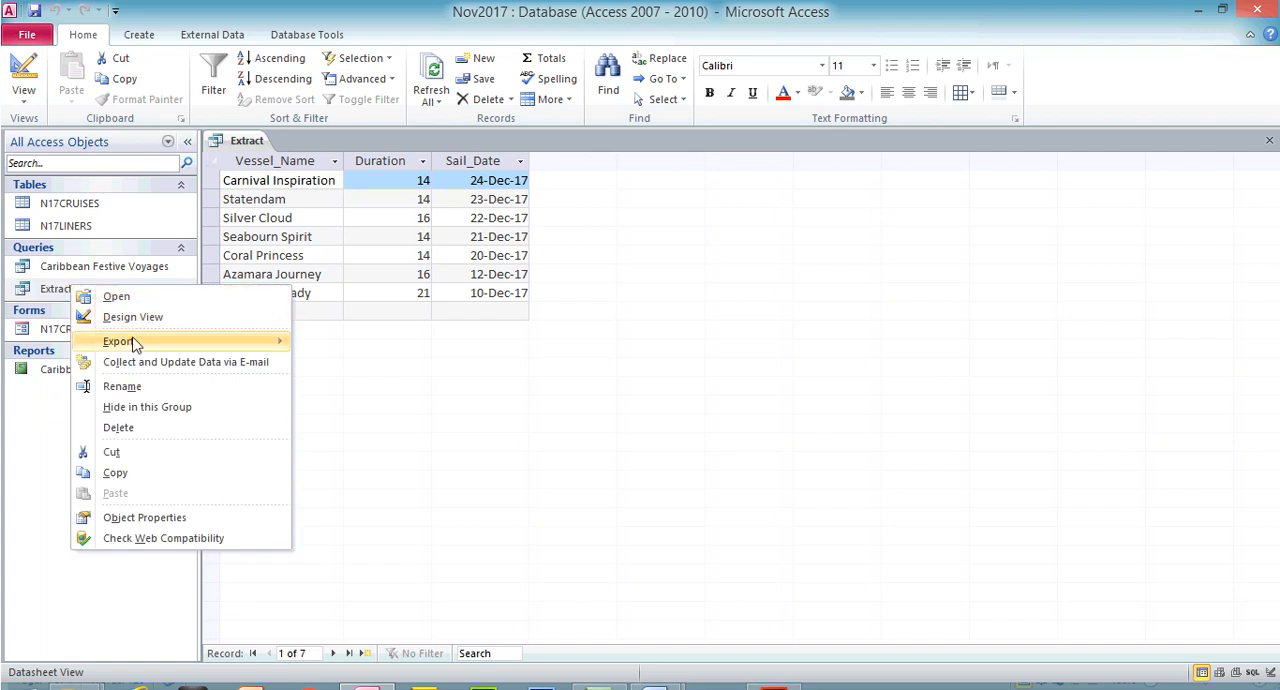
mouse_move(134, 341)
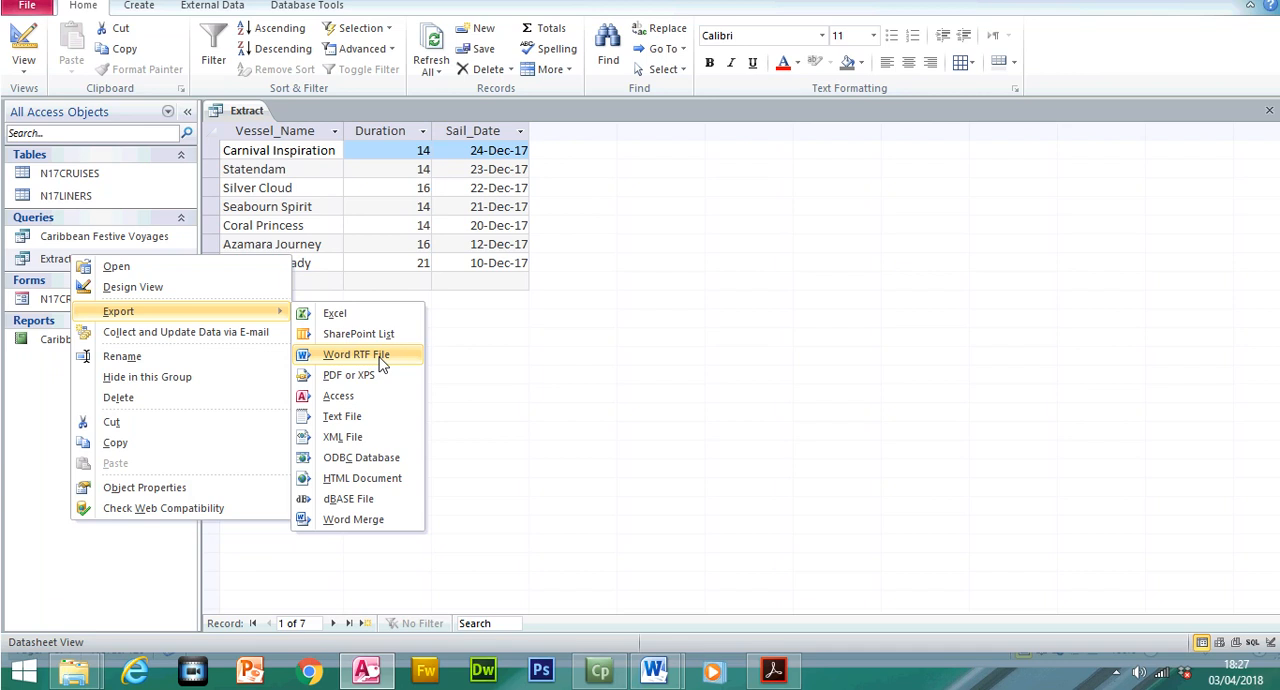
click(381, 360)
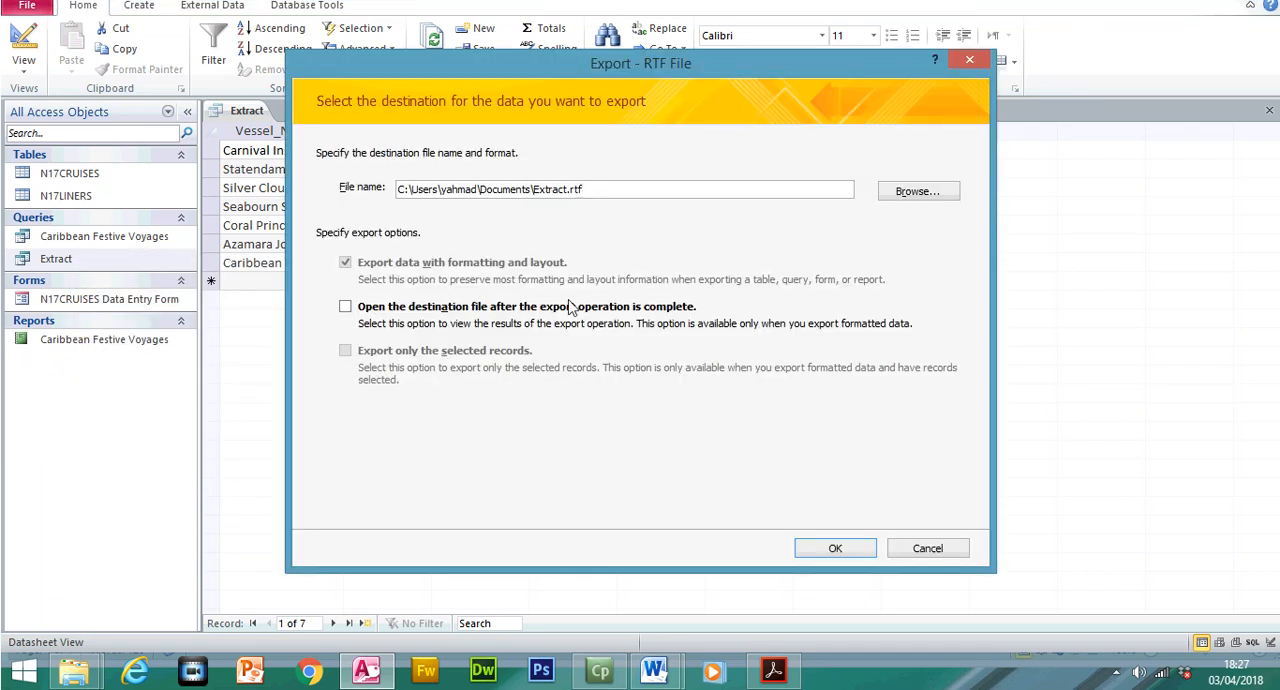
click(900, 228)
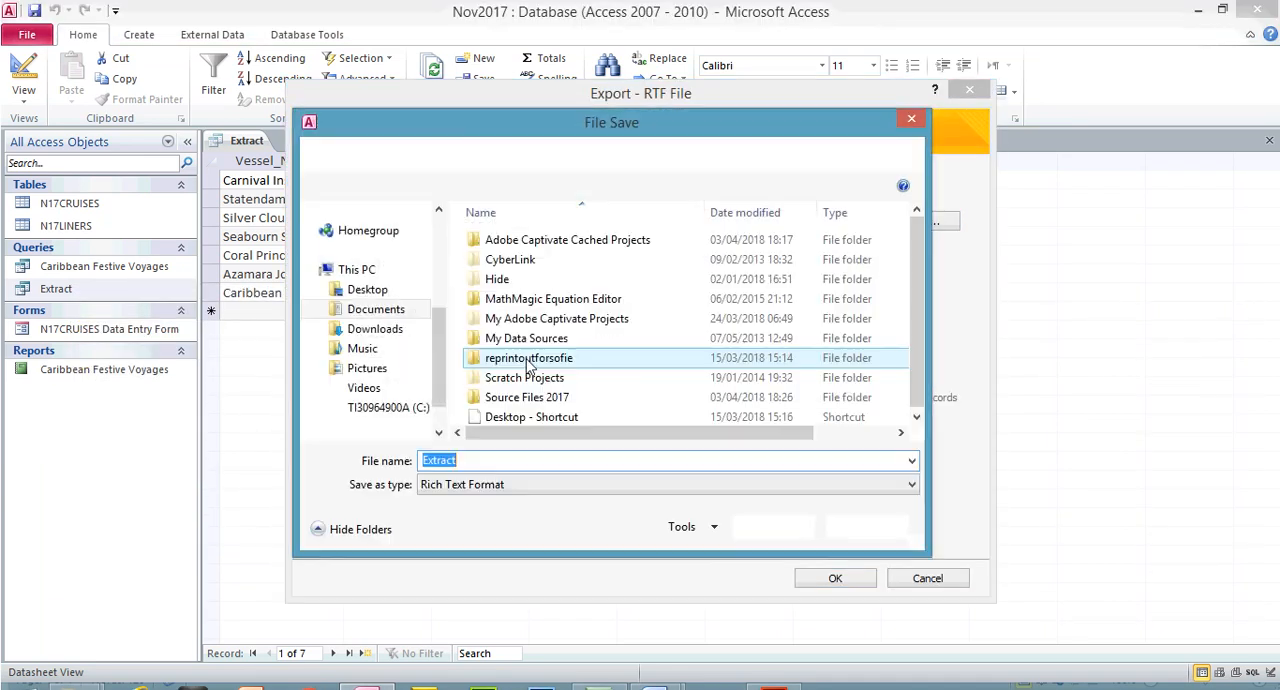
double_click(530, 398)
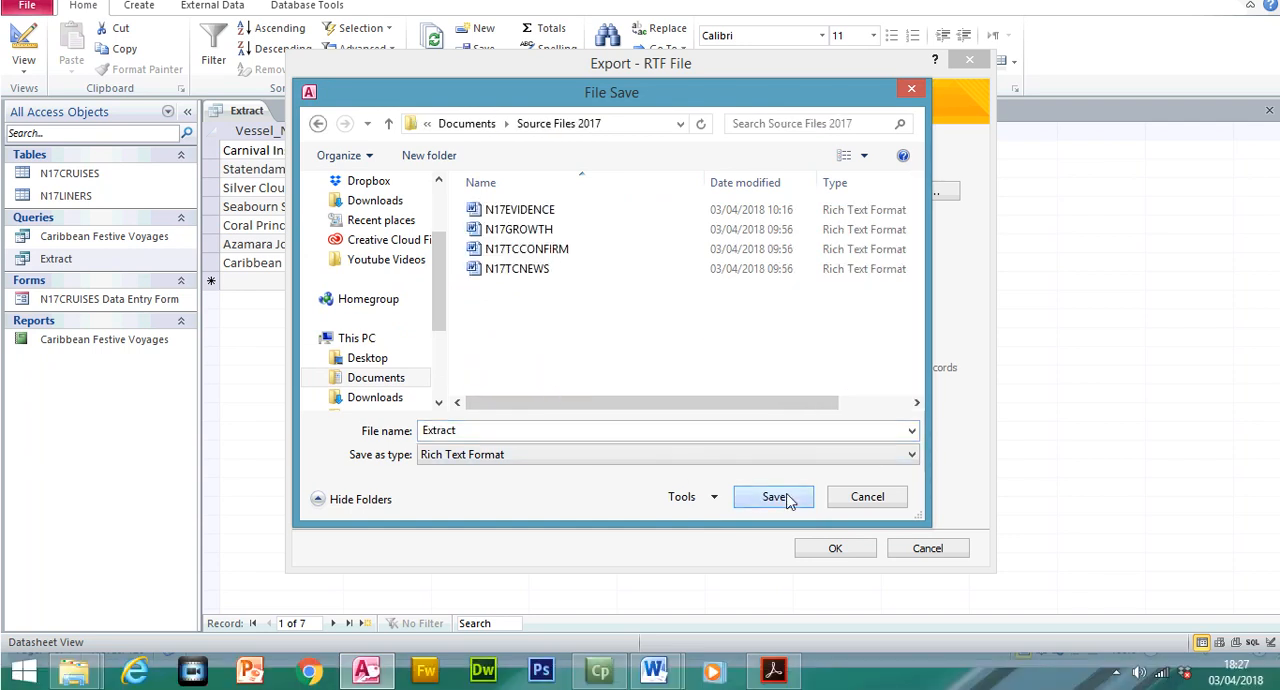
click(775, 497)
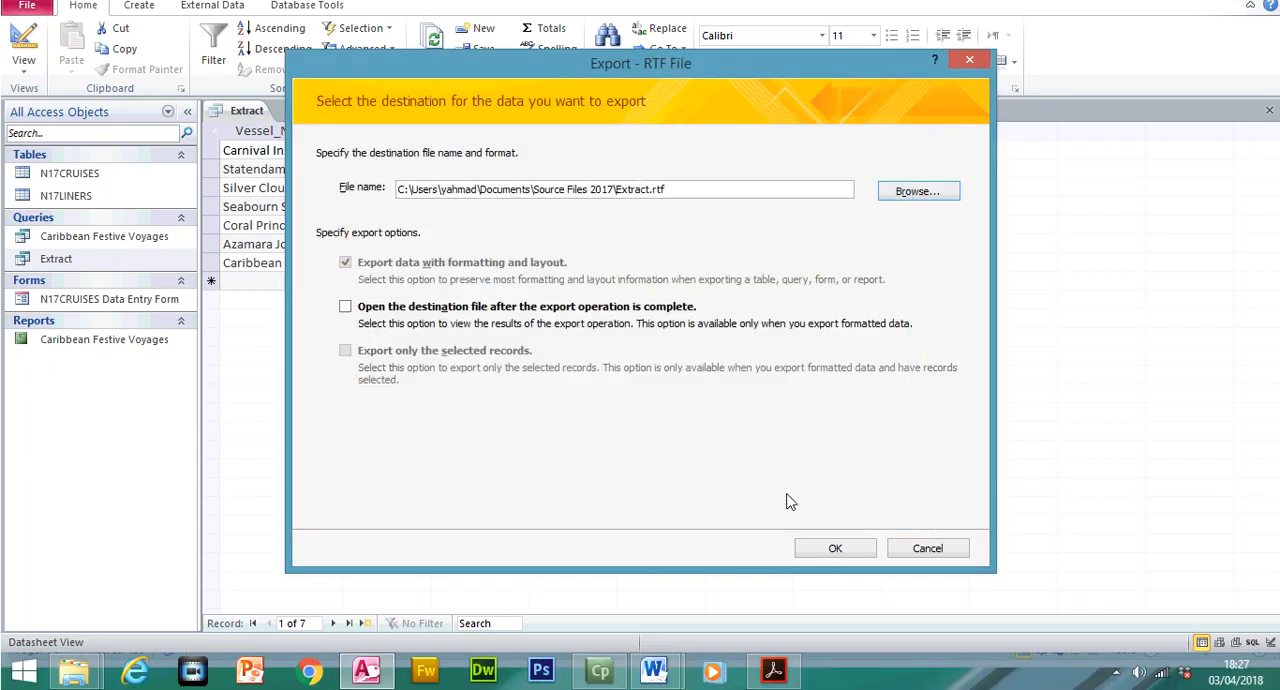
click(874, 550)
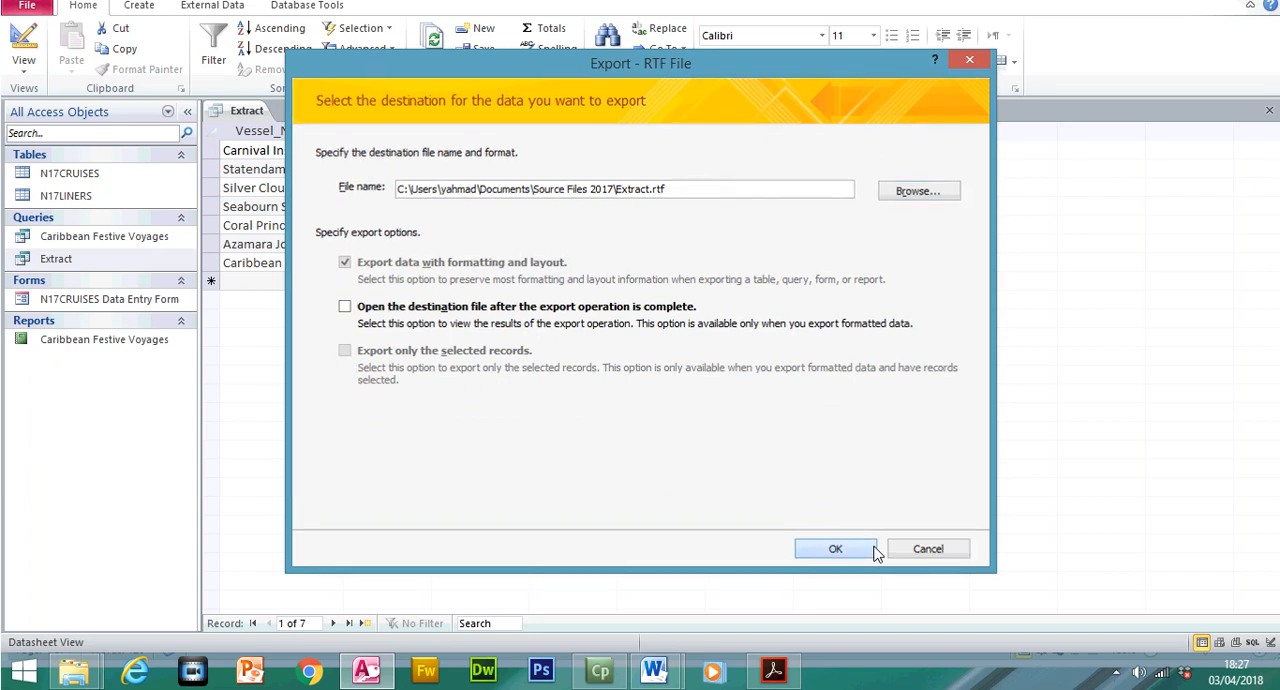
click(911, 548)
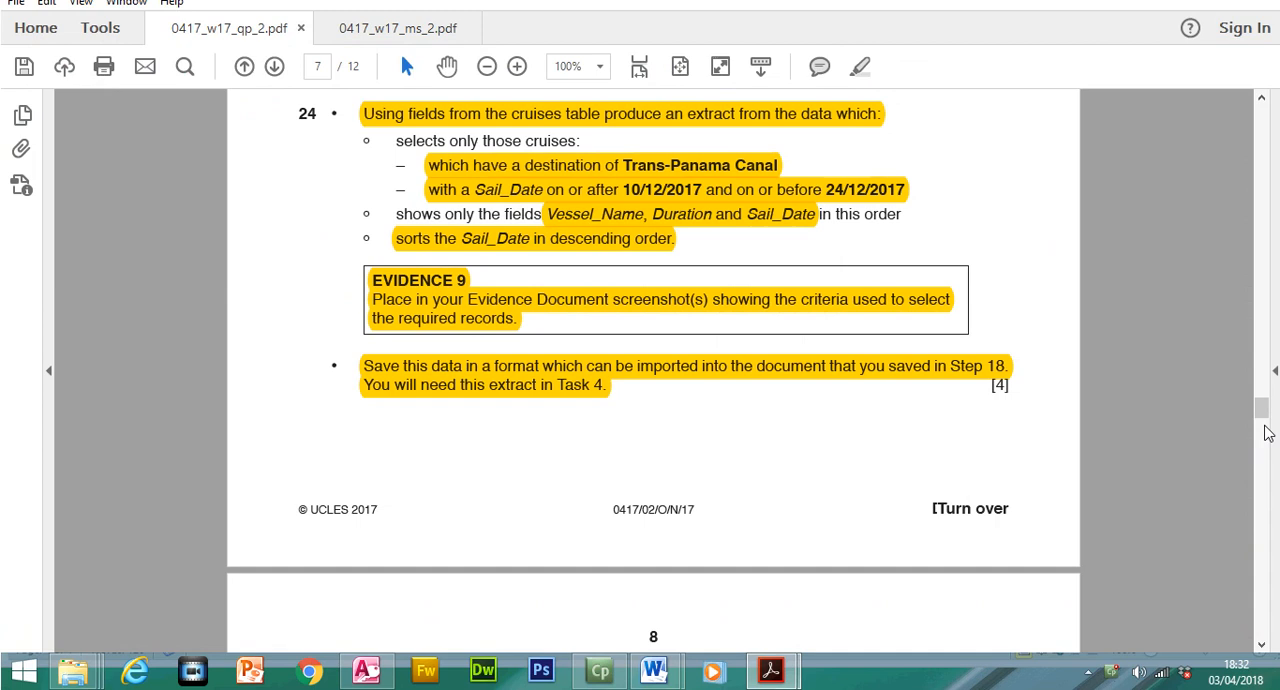
Read question 25 in the exam paper and place the cursor below the Evidence 10 heading of N17EVIDENCE1234 in Word
drag(1262, 407, 1264, 428)
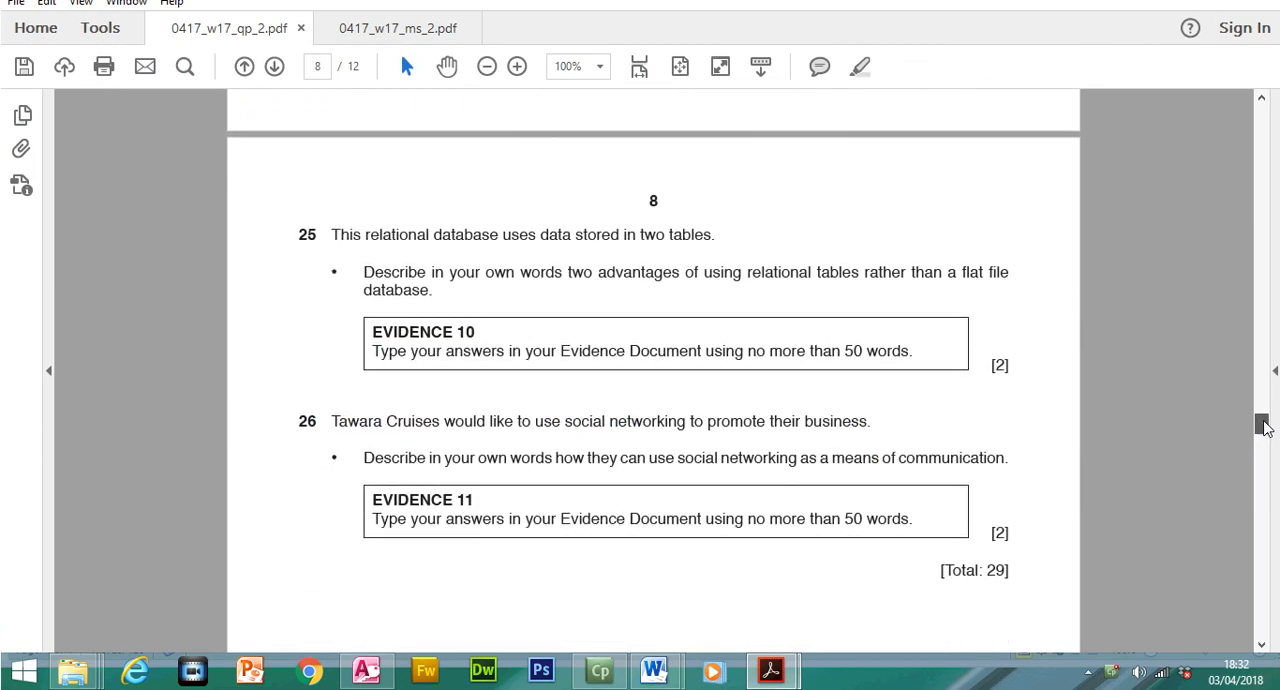
drag(331, 234, 715, 266)
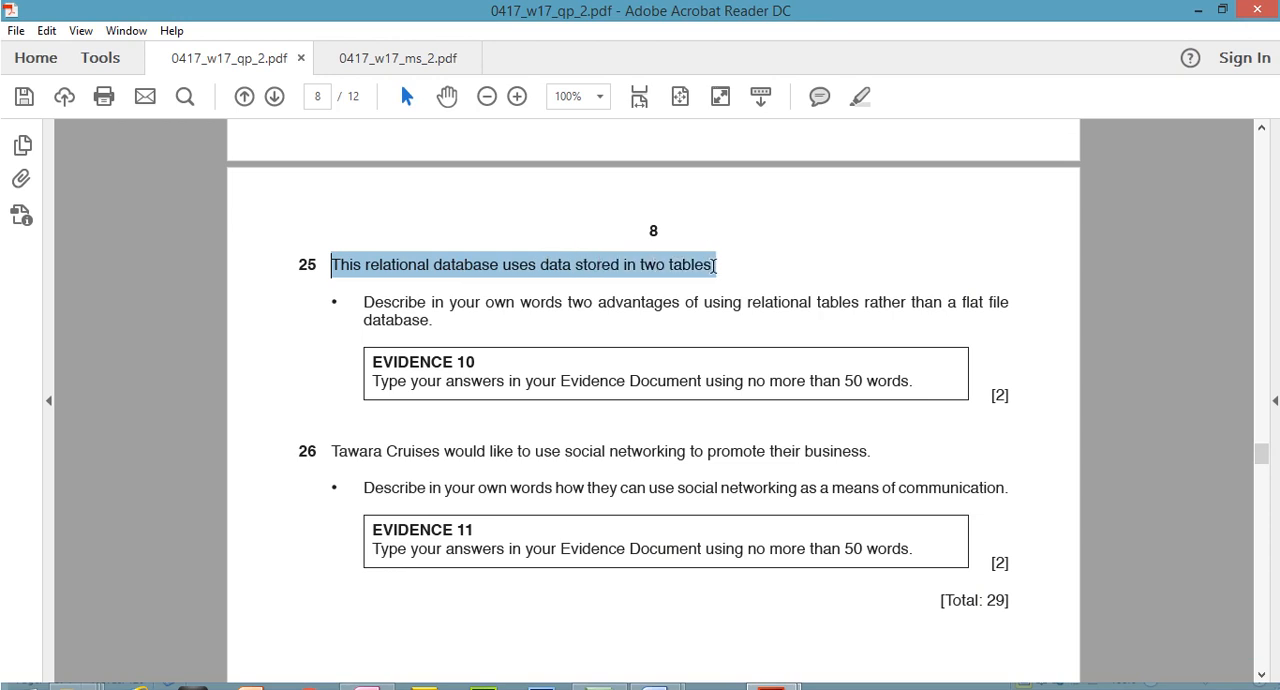
drag(364, 301, 438, 323)
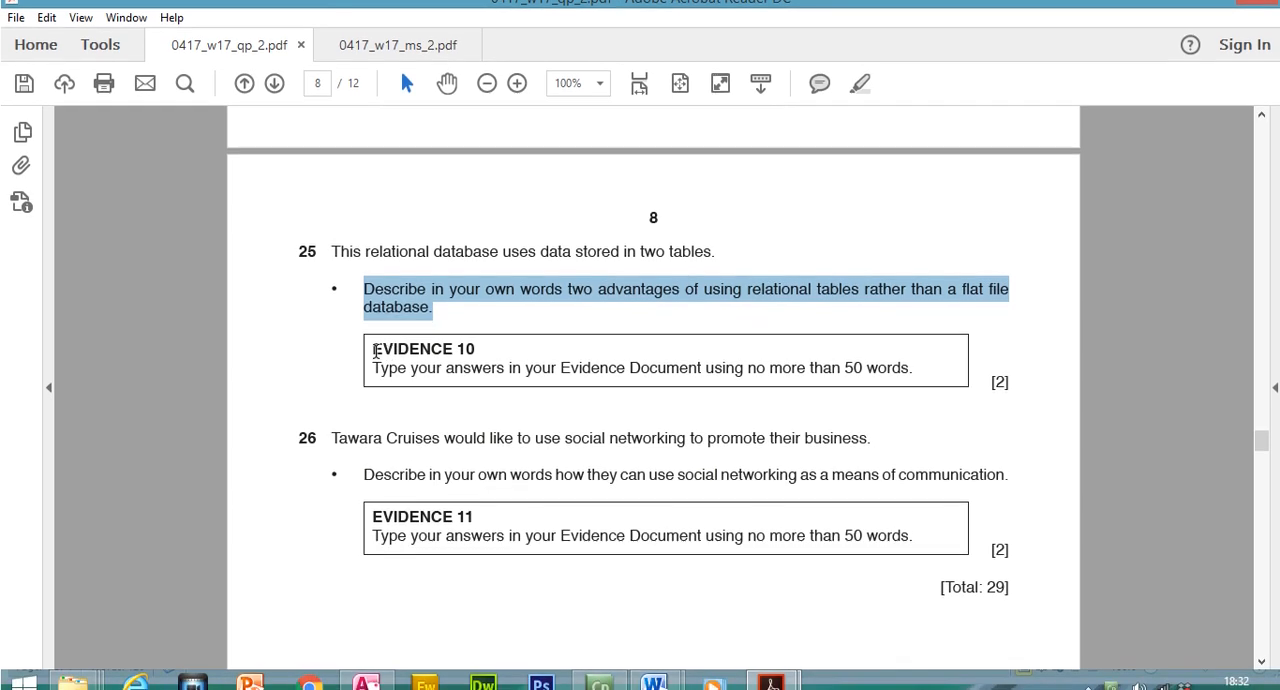
mouse_move(659, 675)
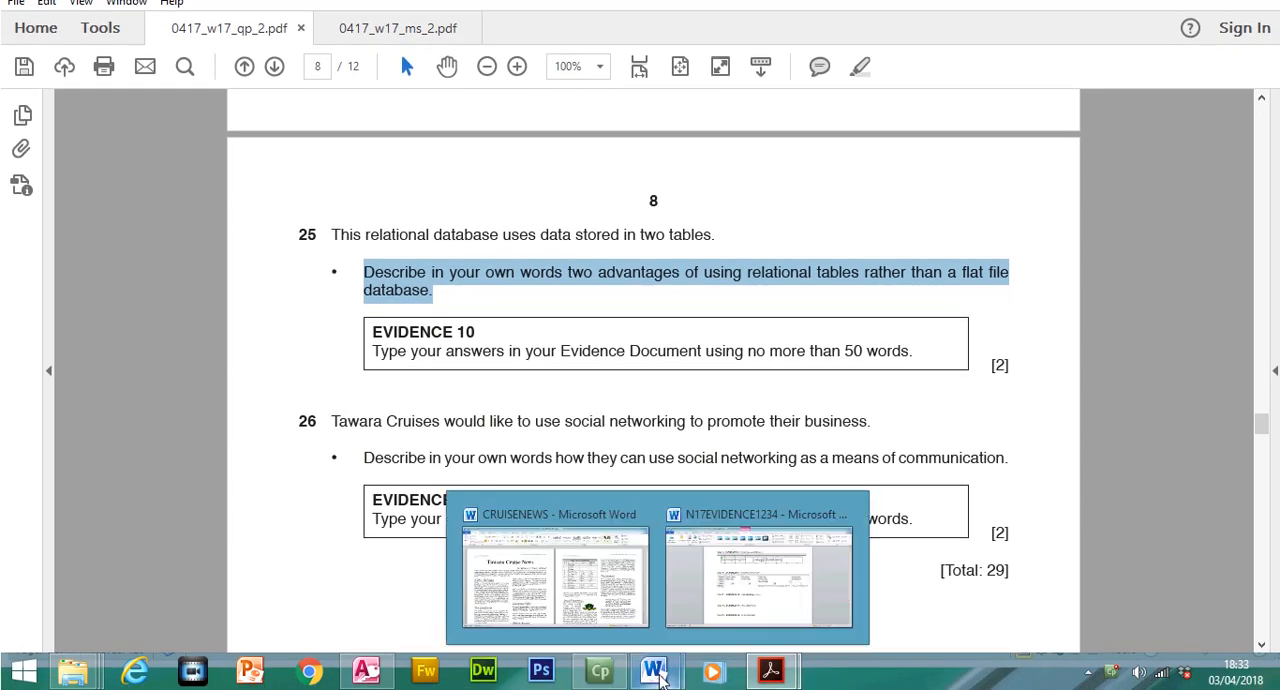
click(759, 570)
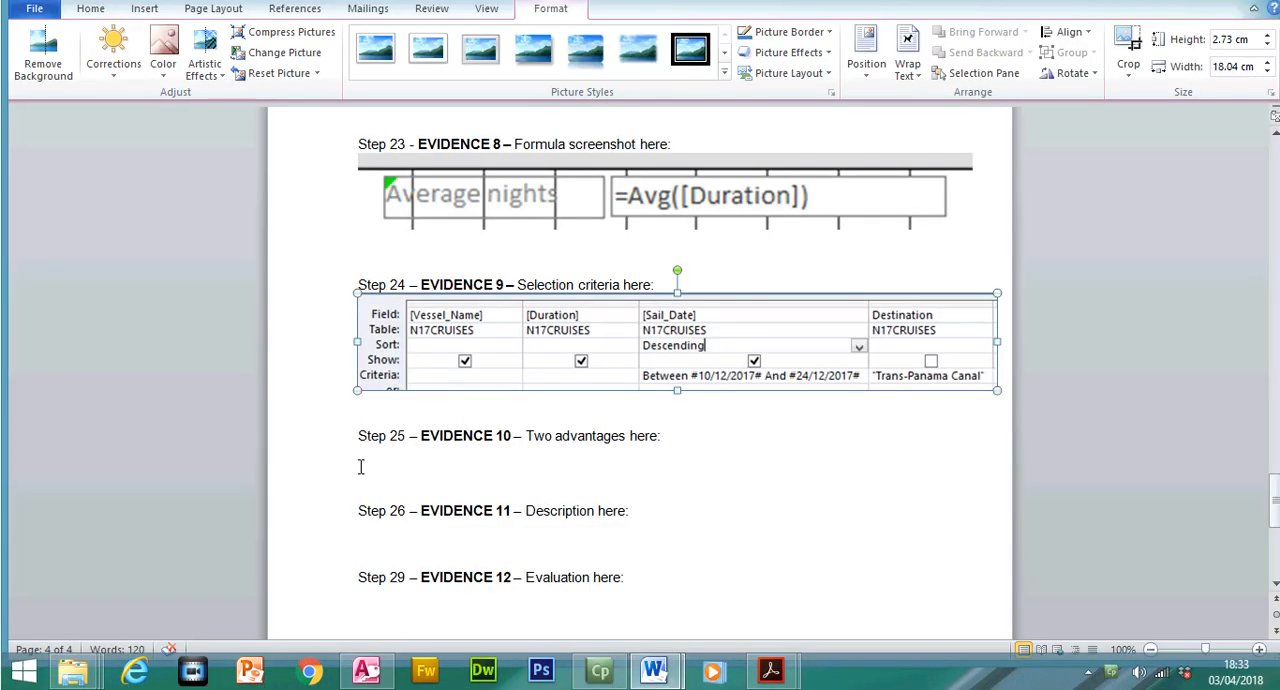
click(398, 459)
Switch to the mark scheme 0417_w17_ms_2.pdf and copy the bulleted Evidence 10 advantages of relational tables
mouse_move(774, 676)
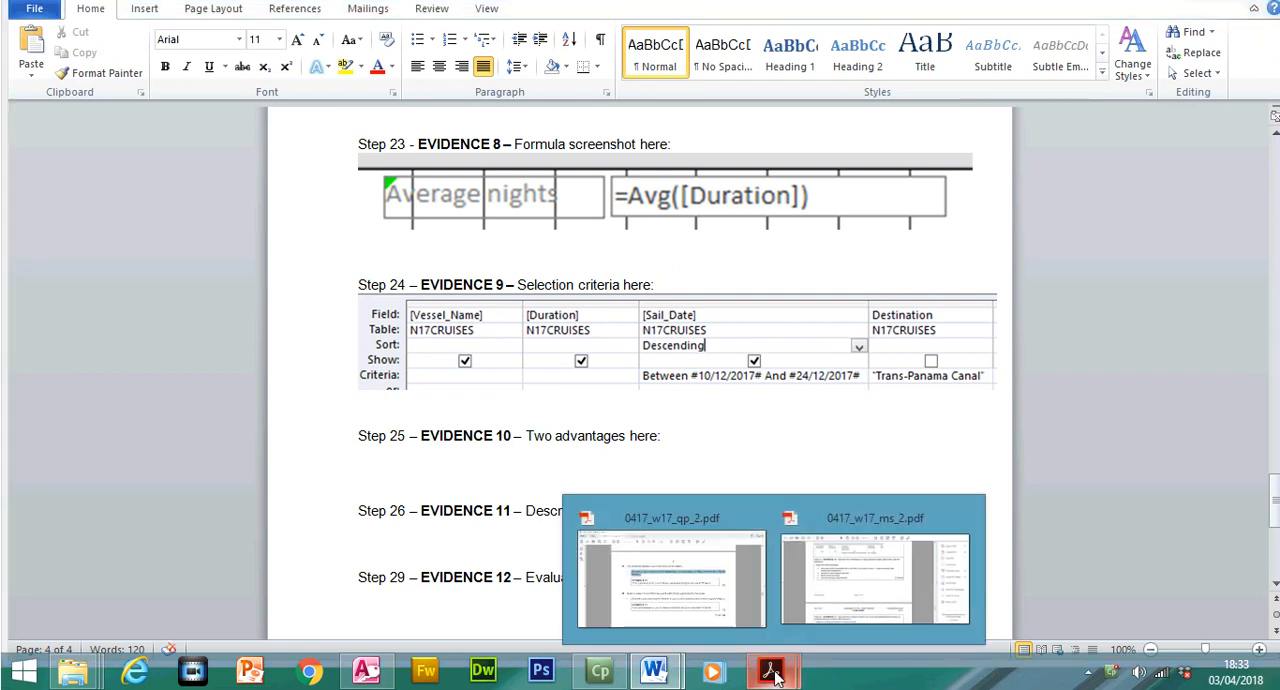
click(836, 584)
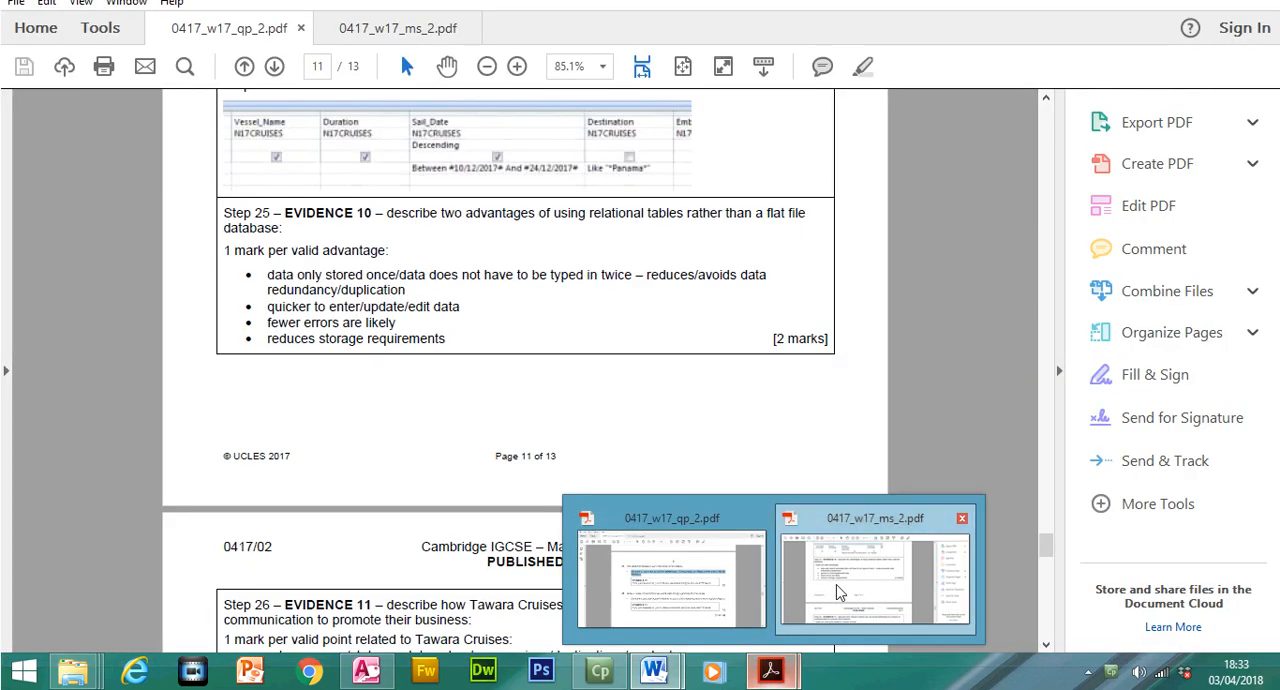
drag(265, 304, 447, 366)
right_click(338, 332)
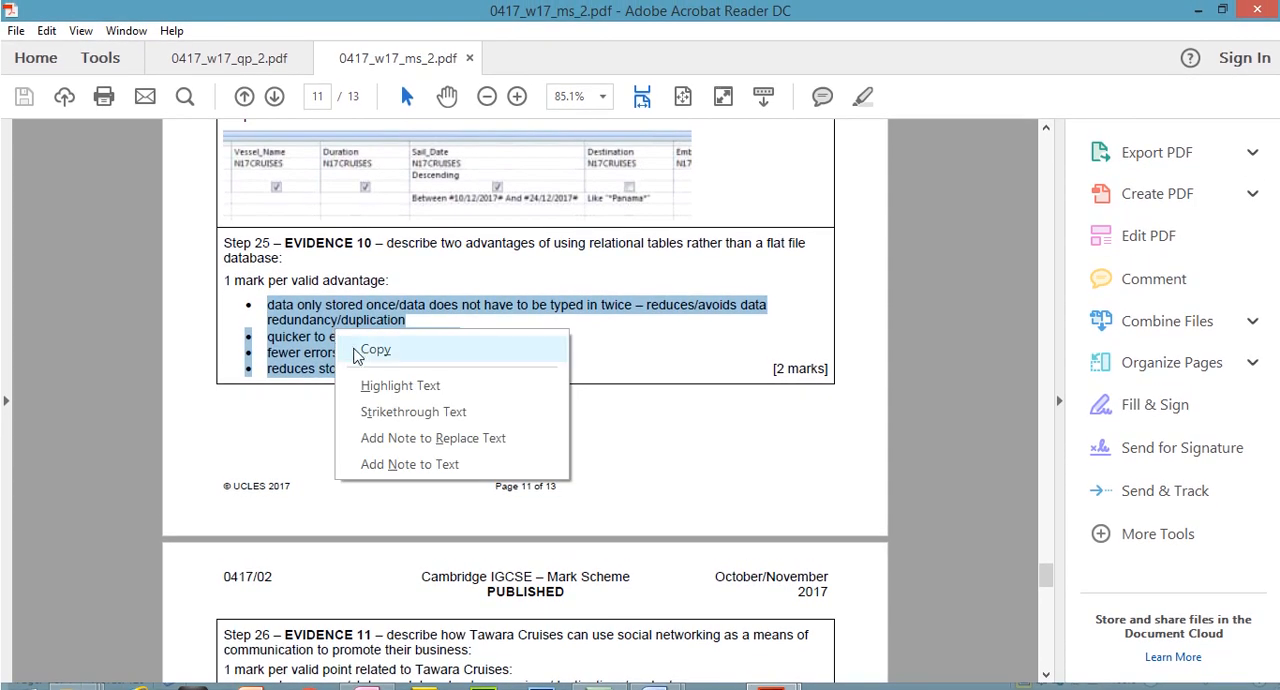
click(357, 351)
Return to the N17EVIDENCE1234 document in Word and paste the copied advantages under the Evidence 10 heading
mouse_move(775, 668)
click(707, 614)
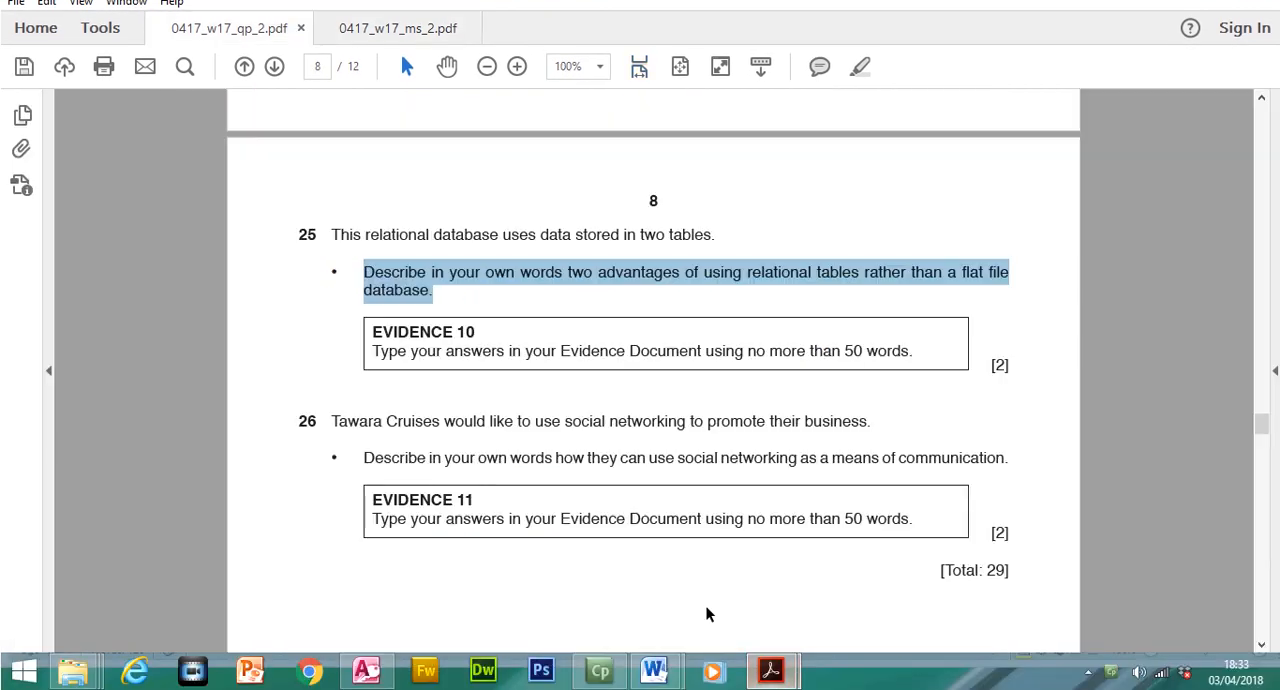
mouse_move(655, 670)
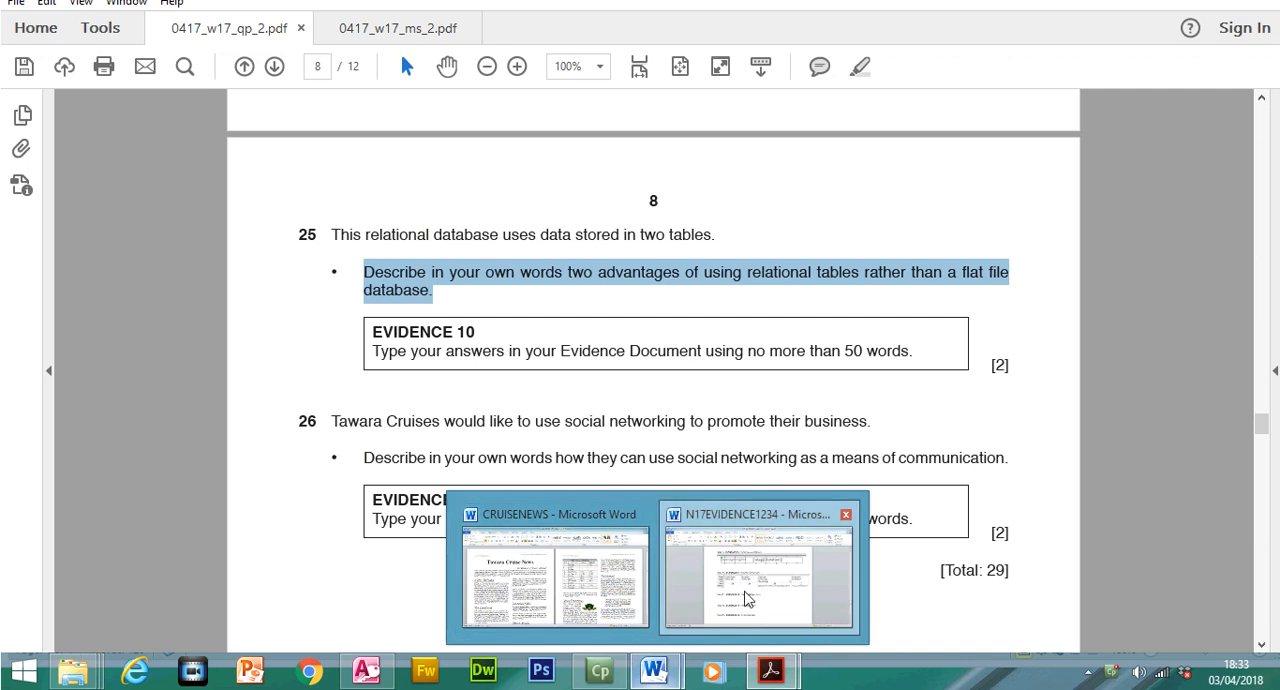
click(745, 598)
click(420, 476)
key(ctrl+v)
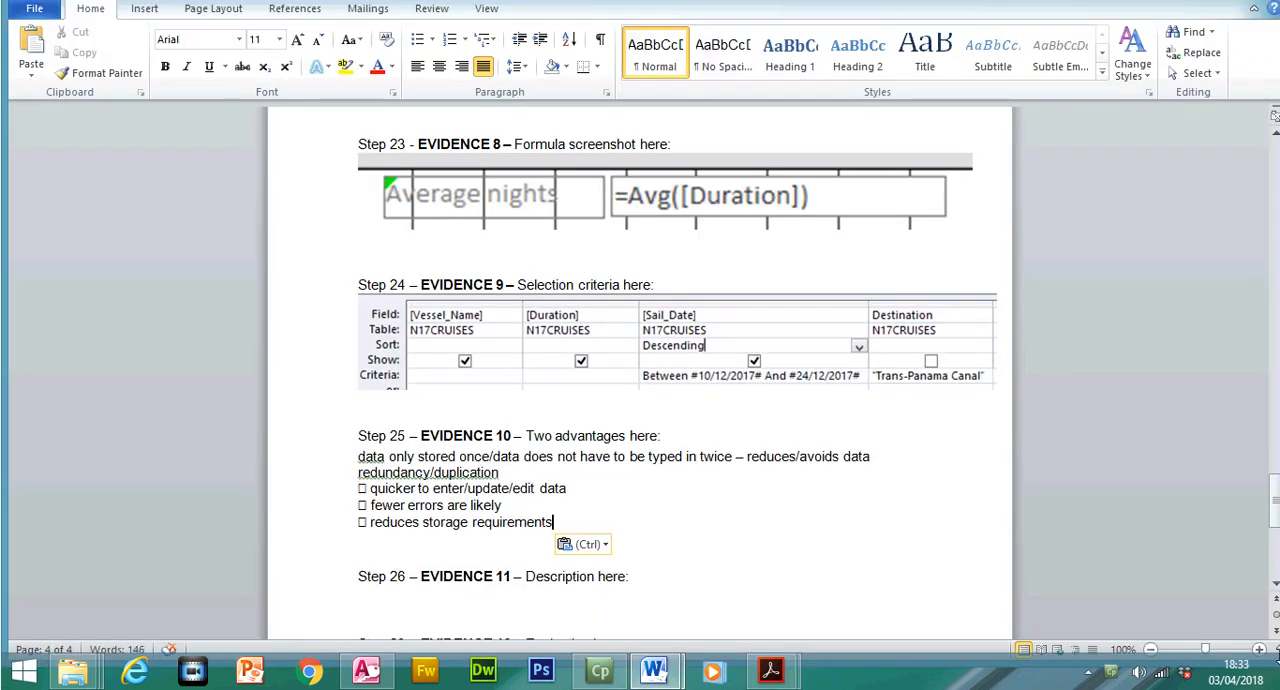
Enlarge the Evidence 10 answers to 140% and select the phrase about data being stored only once and not typed in twice
click(1259, 650)
click(1259, 650)
click(1259, 650)
click(1259, 650)
drag(1275, 537, 1275, 522)
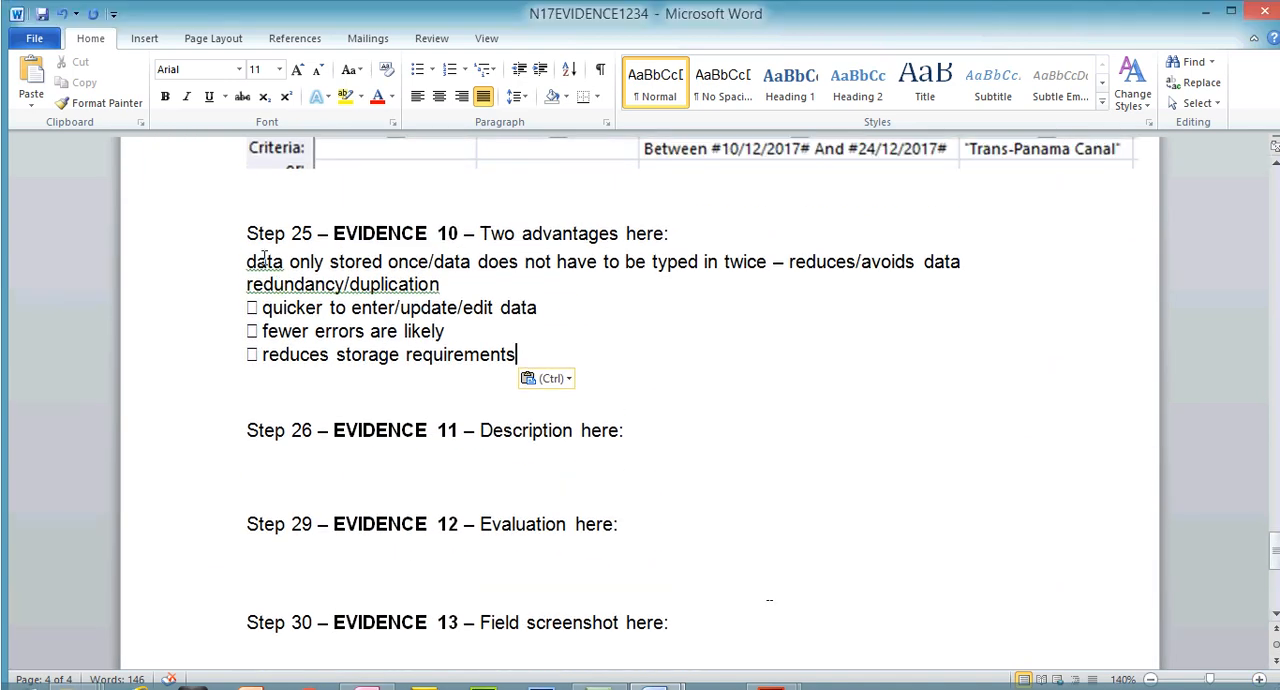
drag(247, 261, 808, 266)
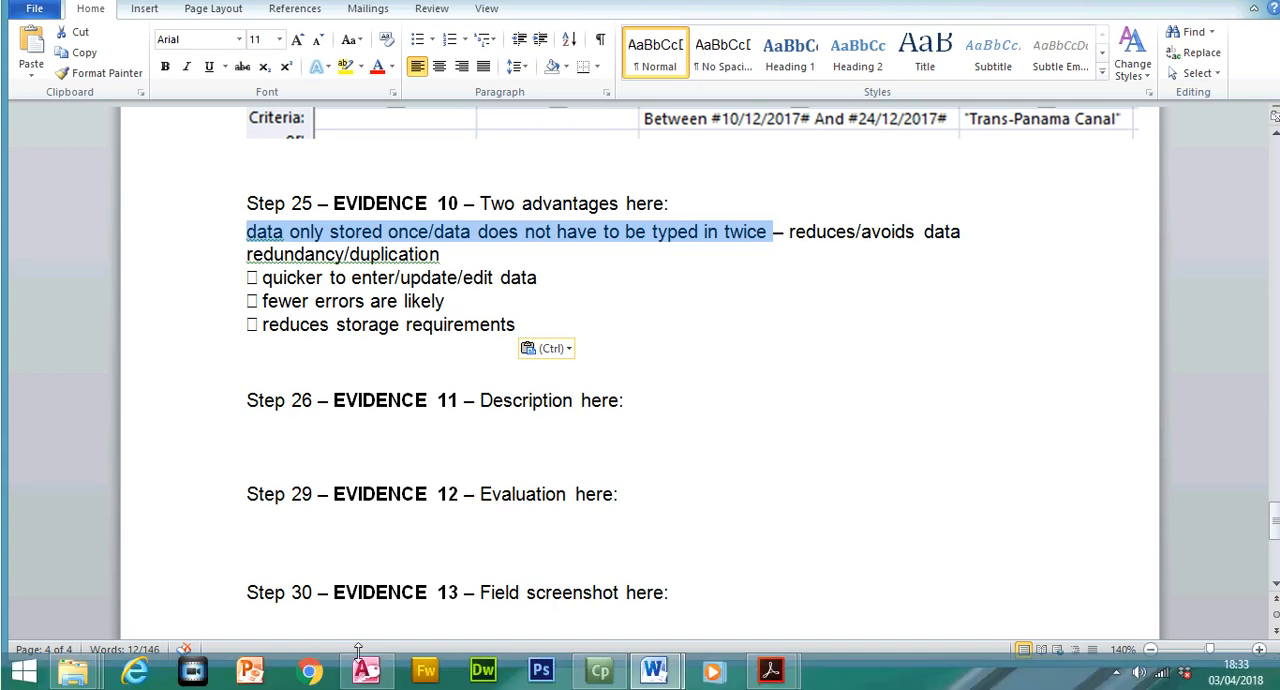
Switch to Access, open the N17LINERS table and examine the liner records CL01 to CL04 one by one
click(366, 668)
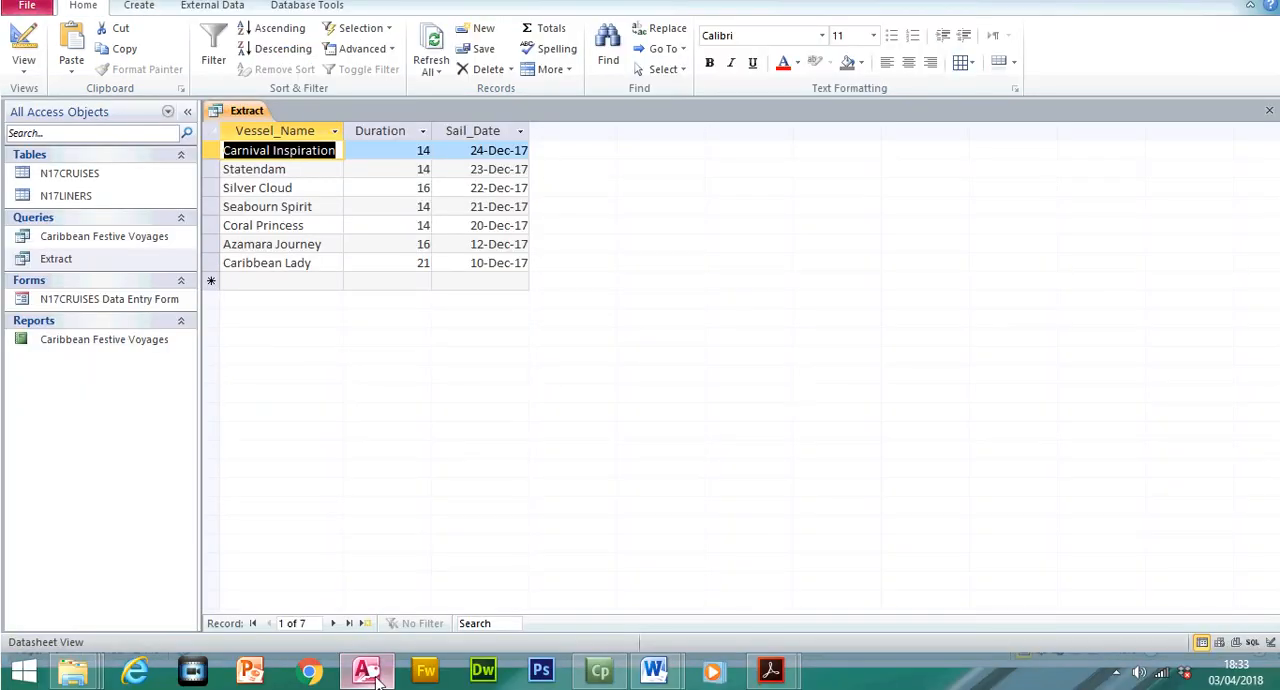
double_click(108, 226)
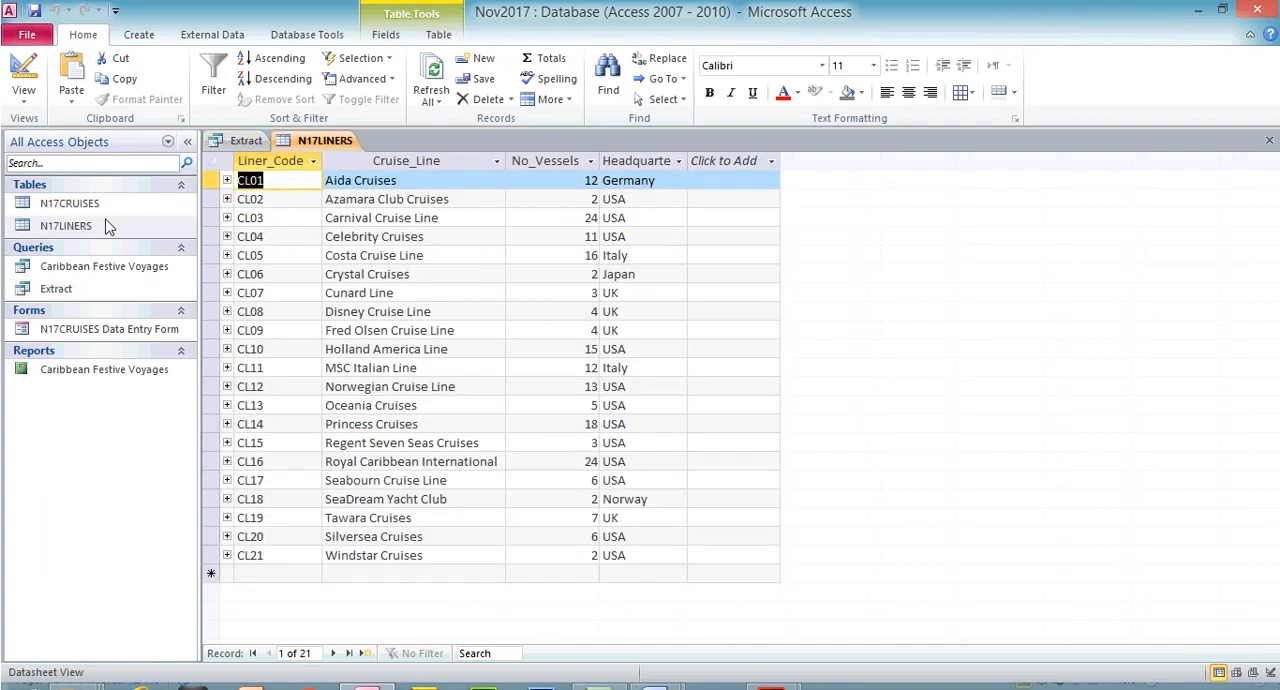
click(212, 180)
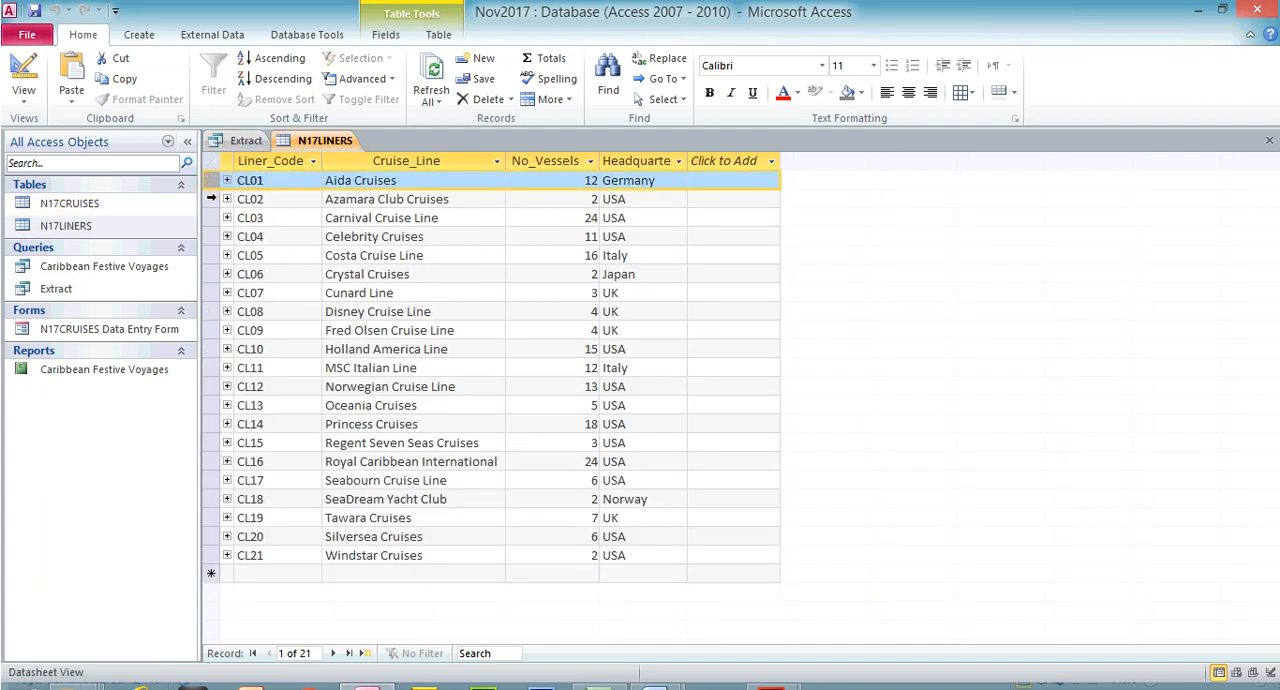
click(211, 198)
click(210, 218)
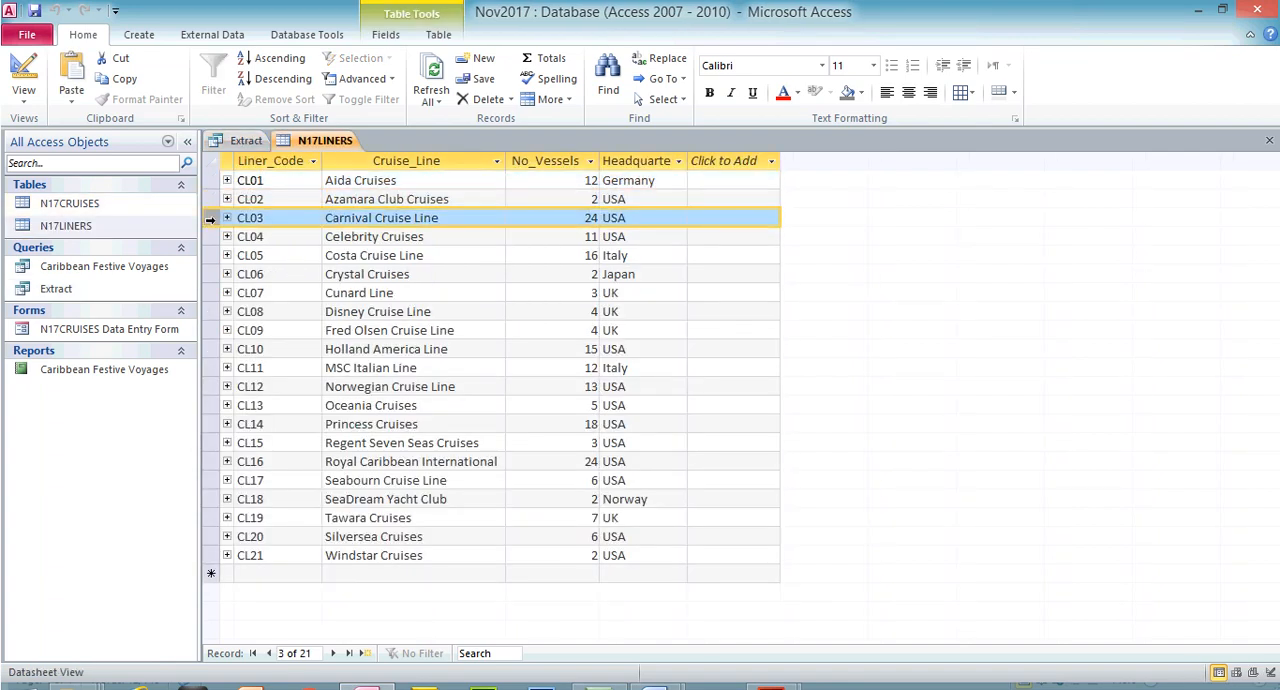
click(209, 237)
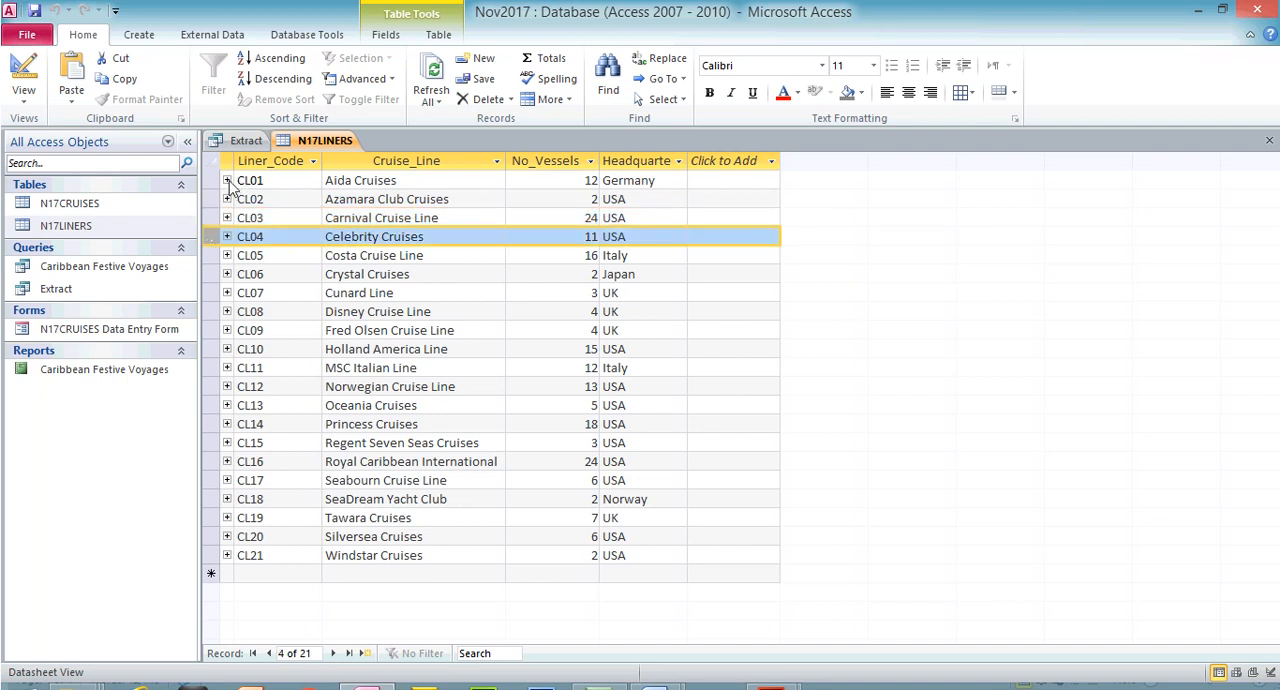
Open the N17CRUISES table, go back to N17LINERS and examine the related cruises of liners CL01 and CL02, collapsing CL01 again
double_click(150, 204)
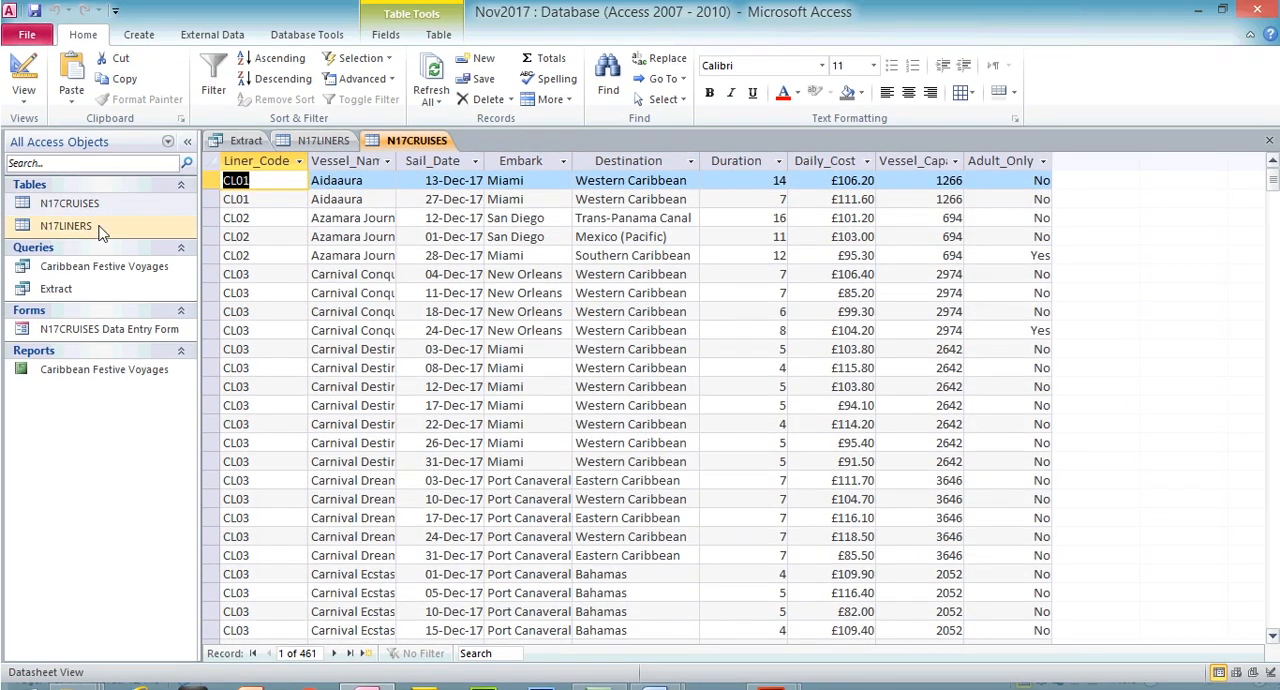
double_click(95, 225)
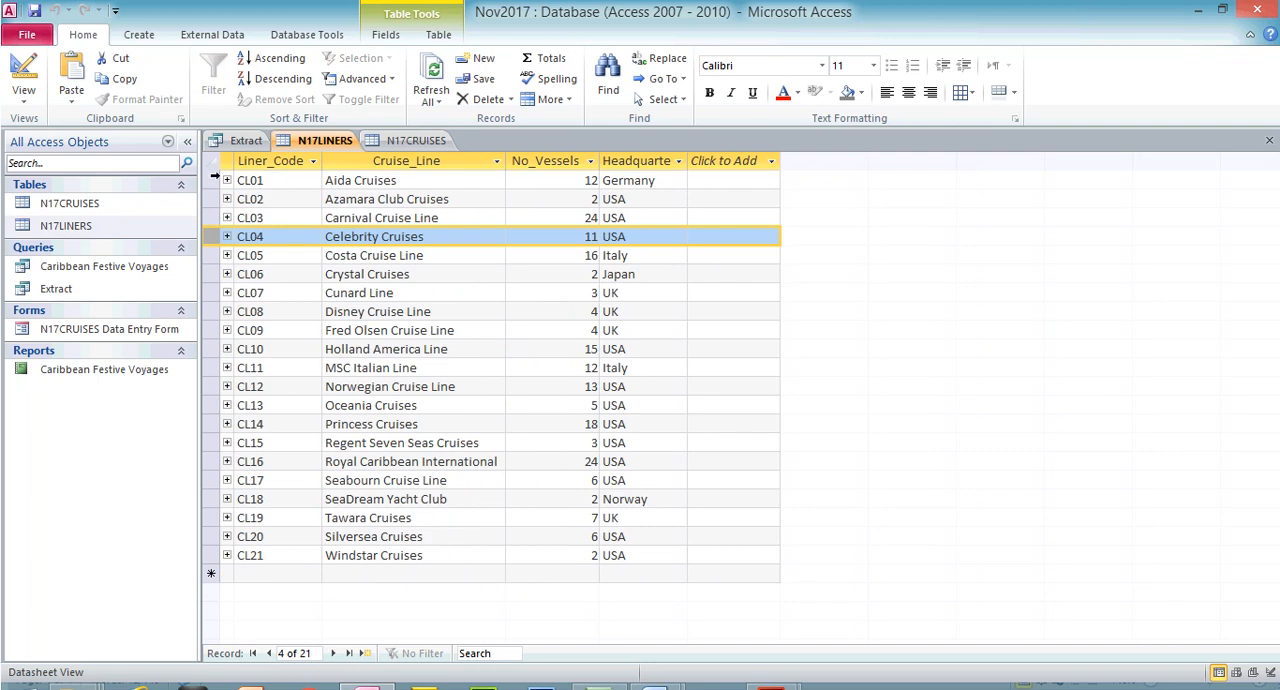
click(227, 181)
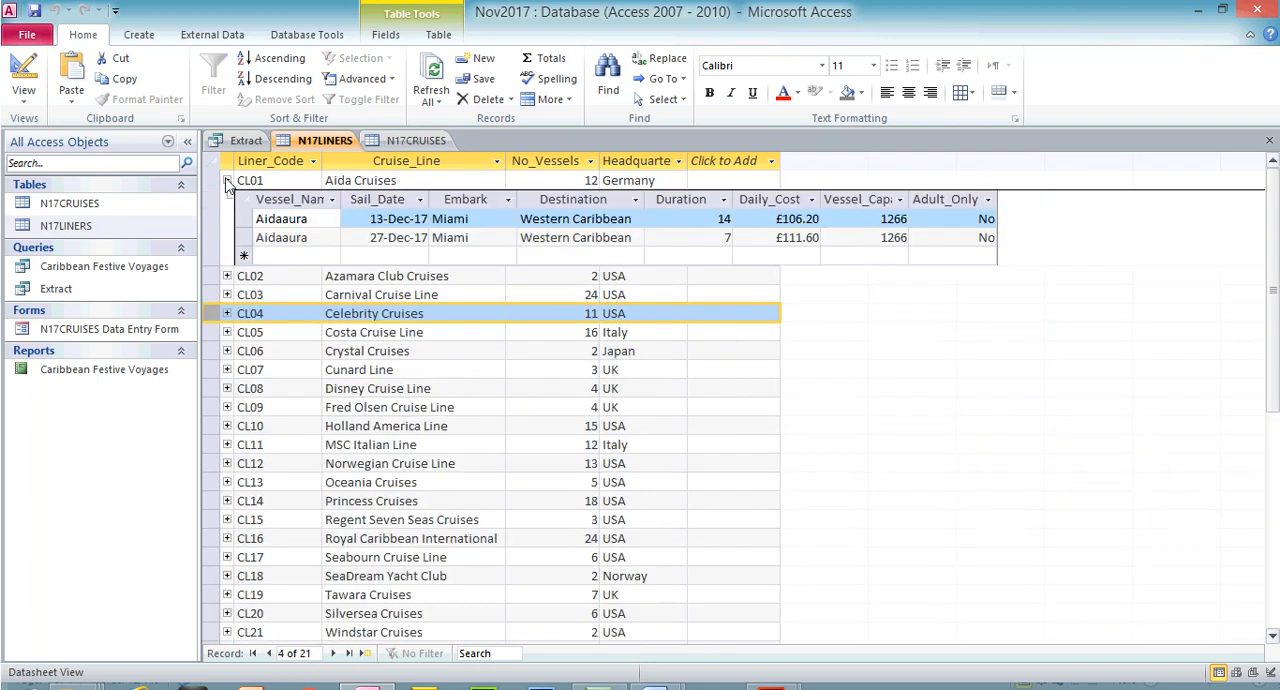
click(227, 276)
click(227, 181)
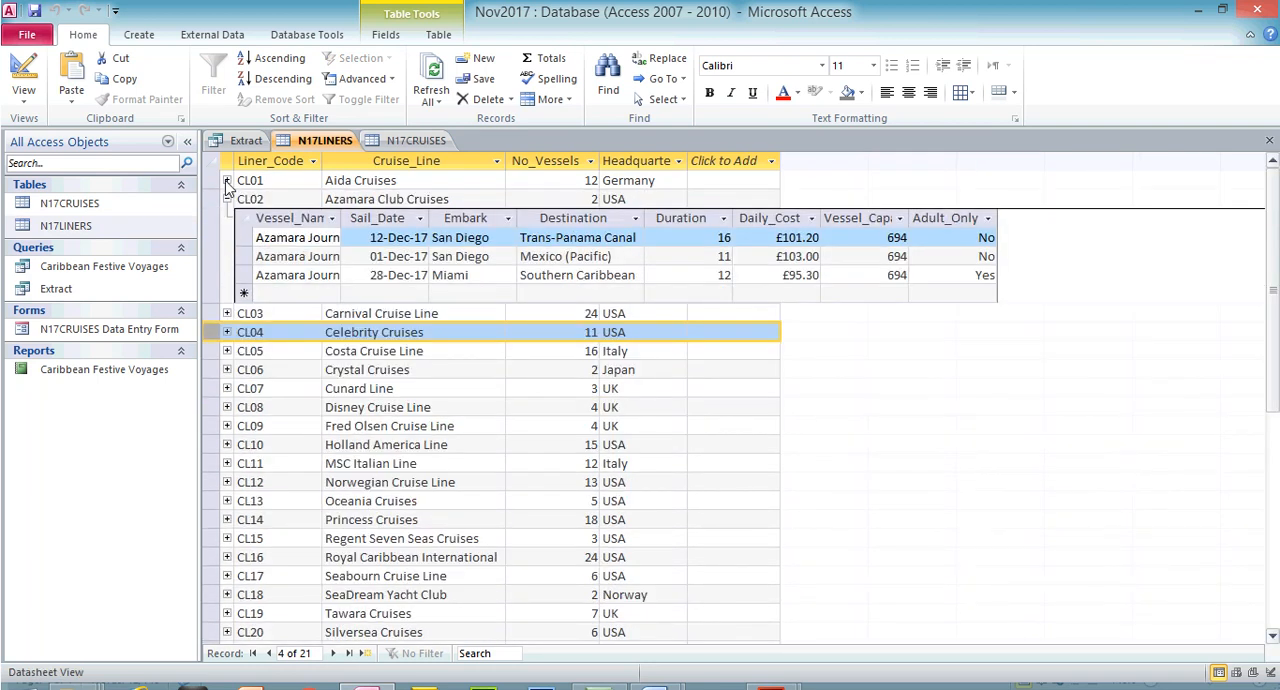
Collapse the related cruises of liner CL02 and examine the records in the N17CRUISES table
click(227, 200)
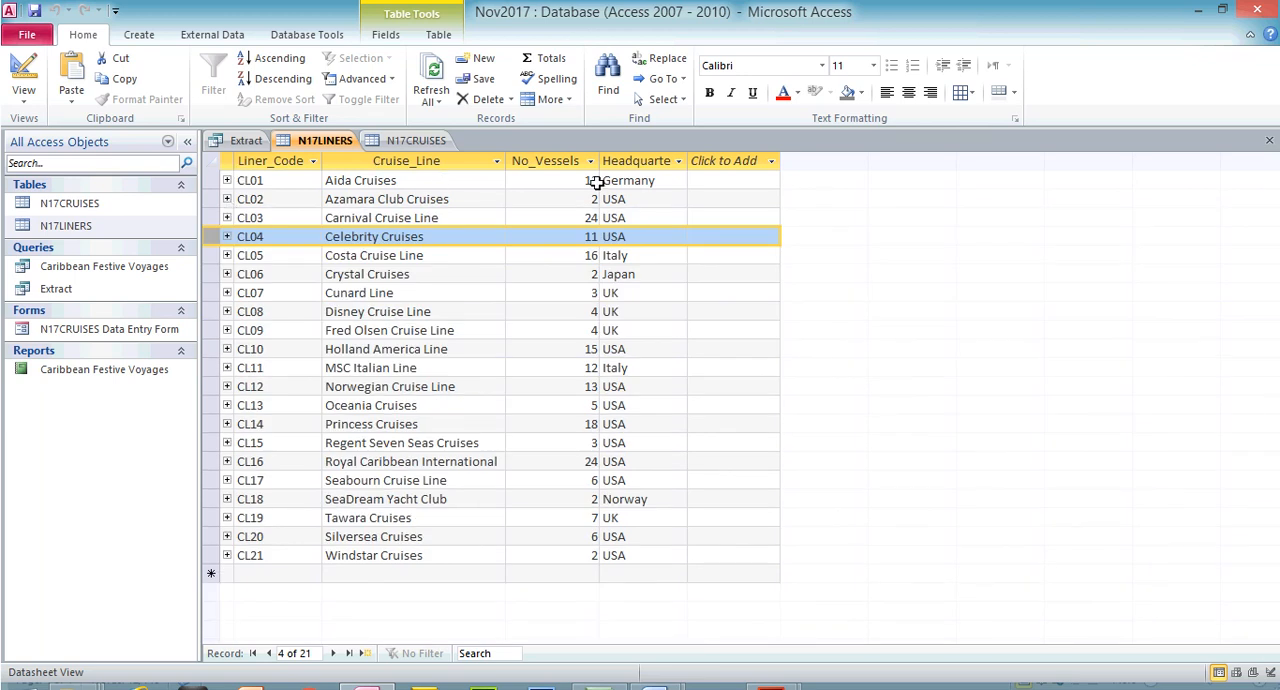
click(416, 140)
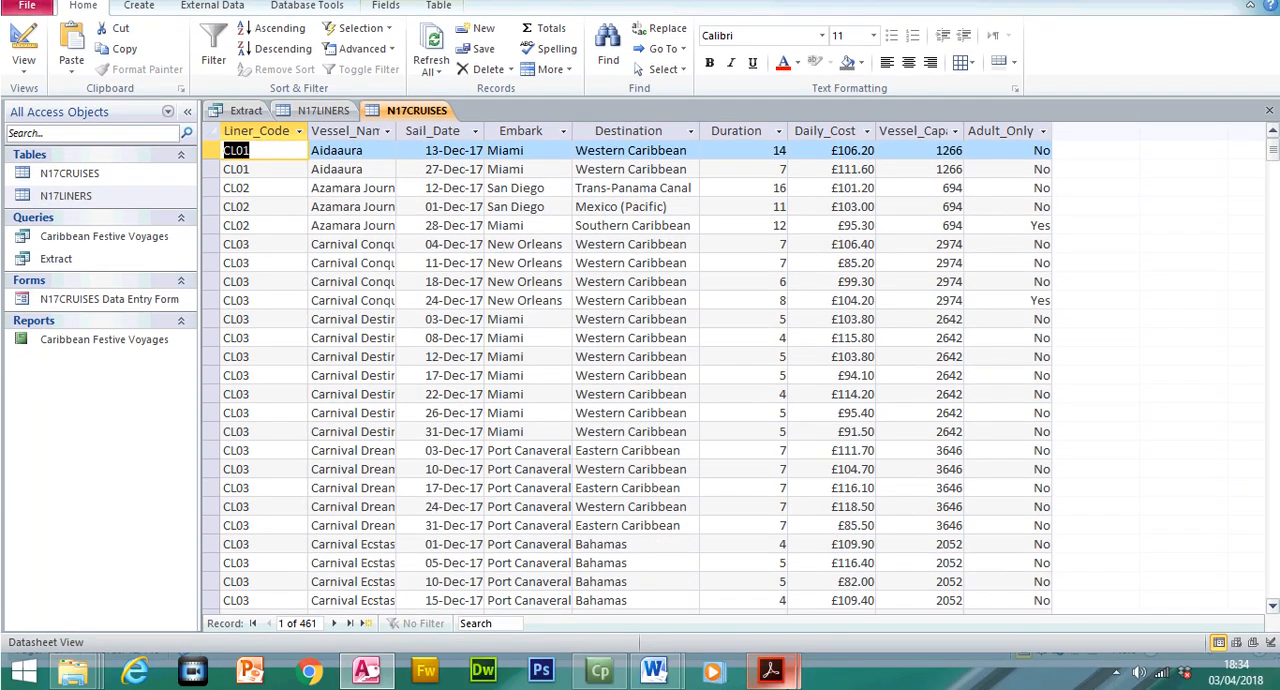
mouse_move(787, 683)
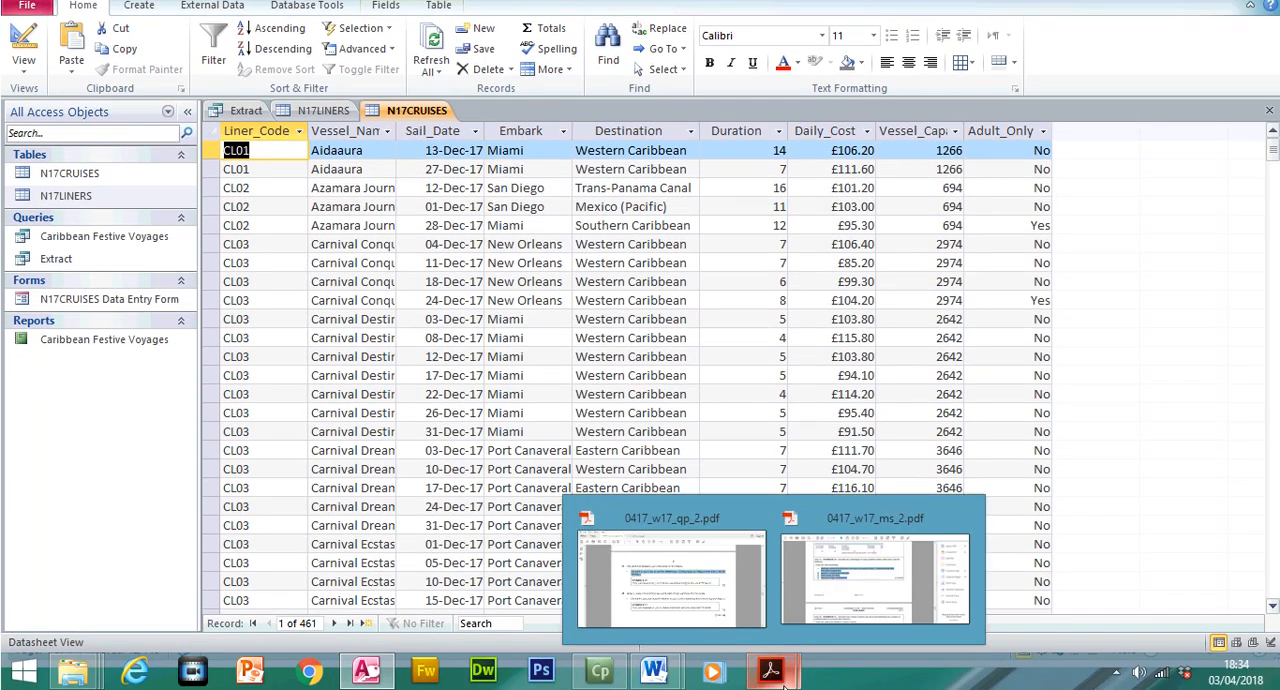
Switch to N17EVIDENCE1234 in Word and select in turn the Evidence 10 points on quicker editing, fewer errors and reduced storage requirements
mouse_move(654, 672)
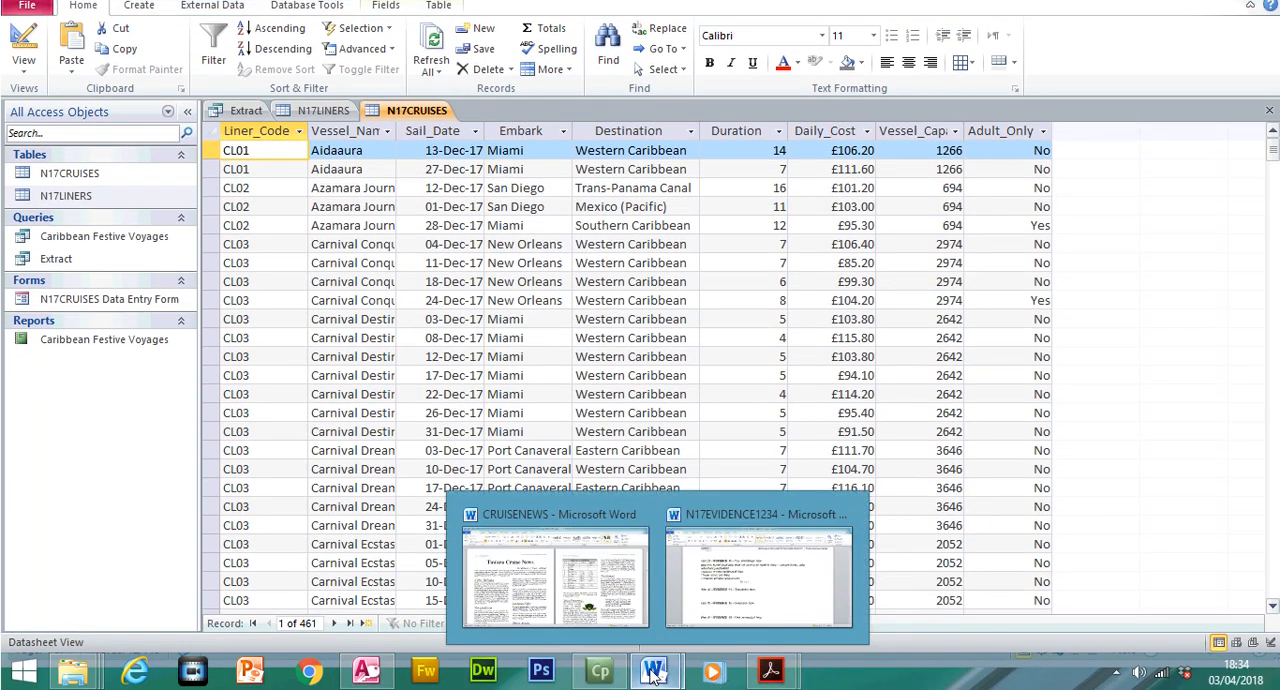
click(733, 601)
drag(268, 309, 518, 312)
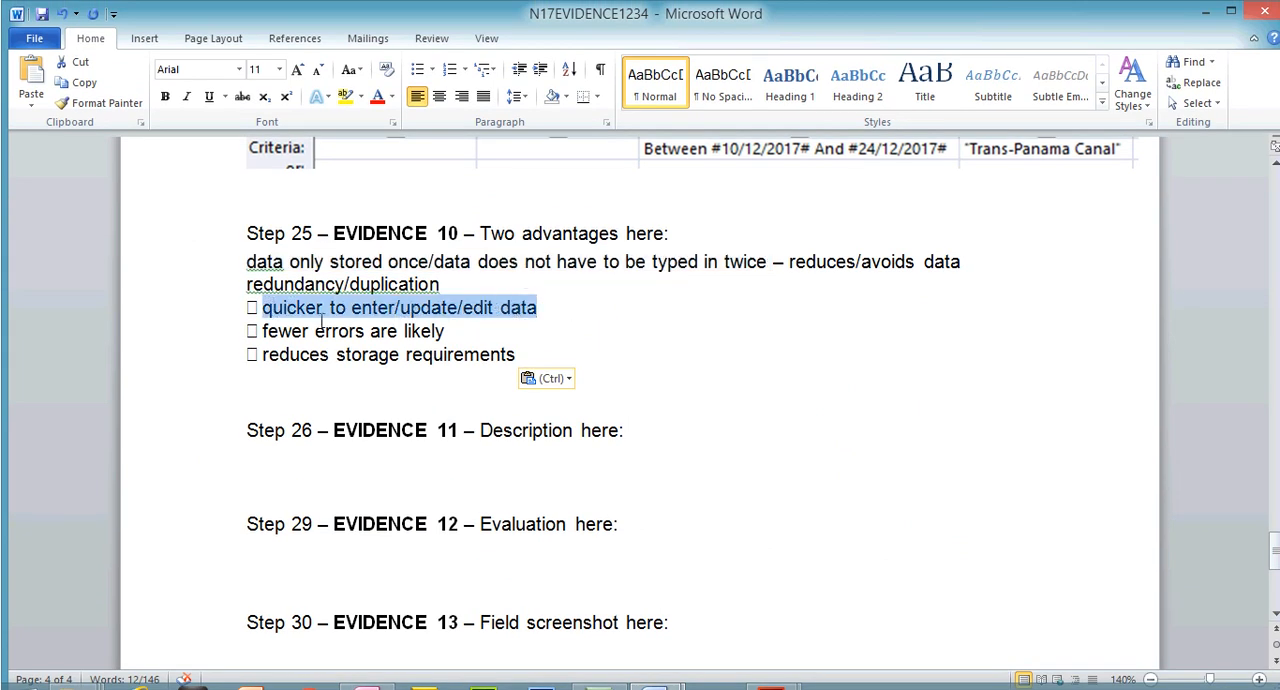
drag(263, 331, 444, 332)
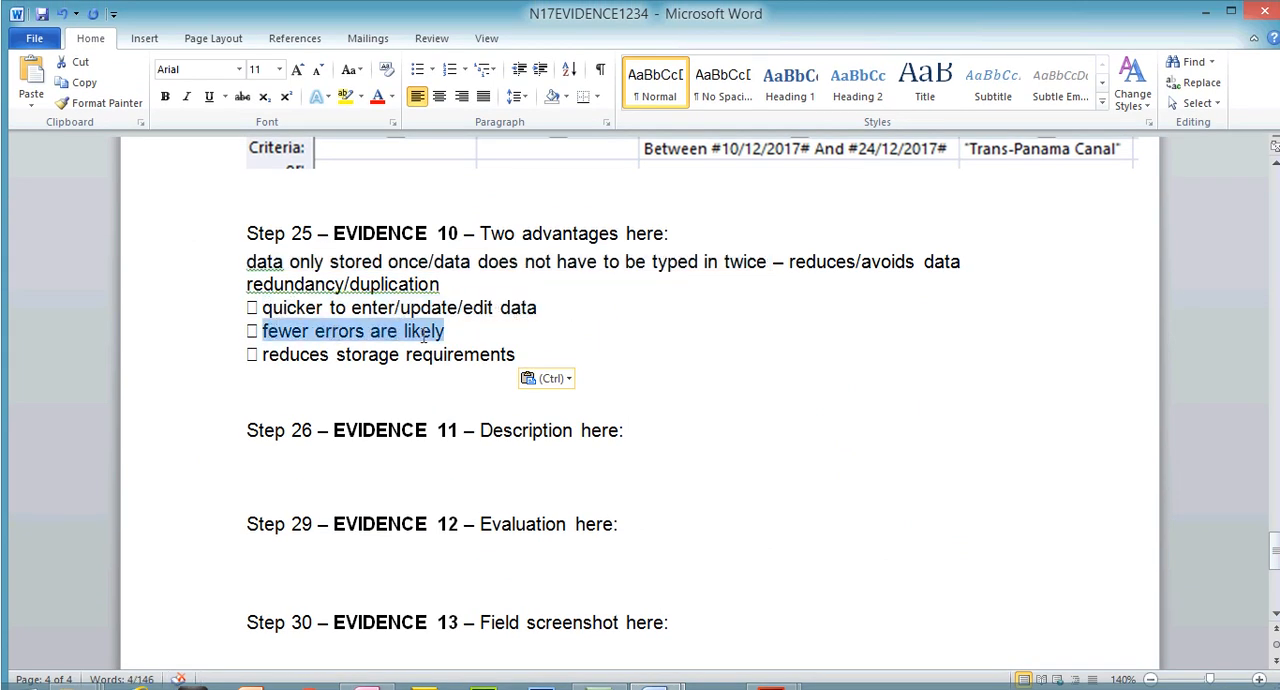
drag(264, 352, 515, 352)
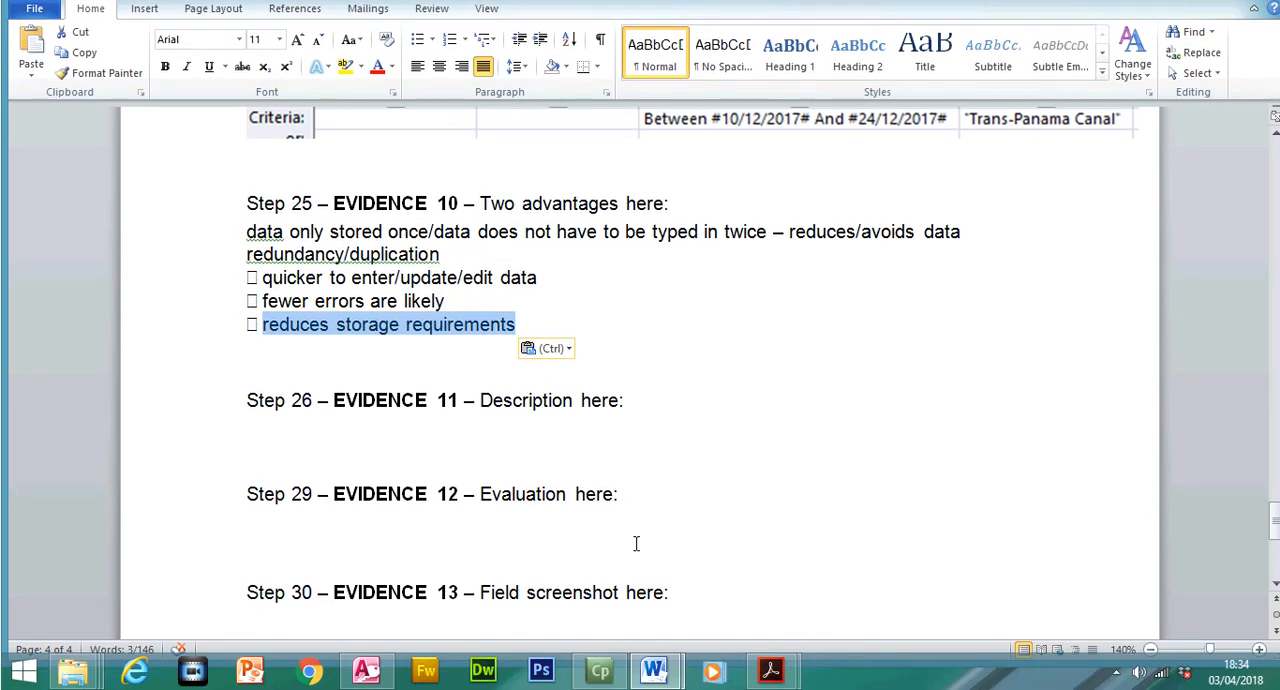
Switch to Access and compare the Aida Cruises entry in N17LINERS with the CL01 records in N17CRUISES
click(366, 668)
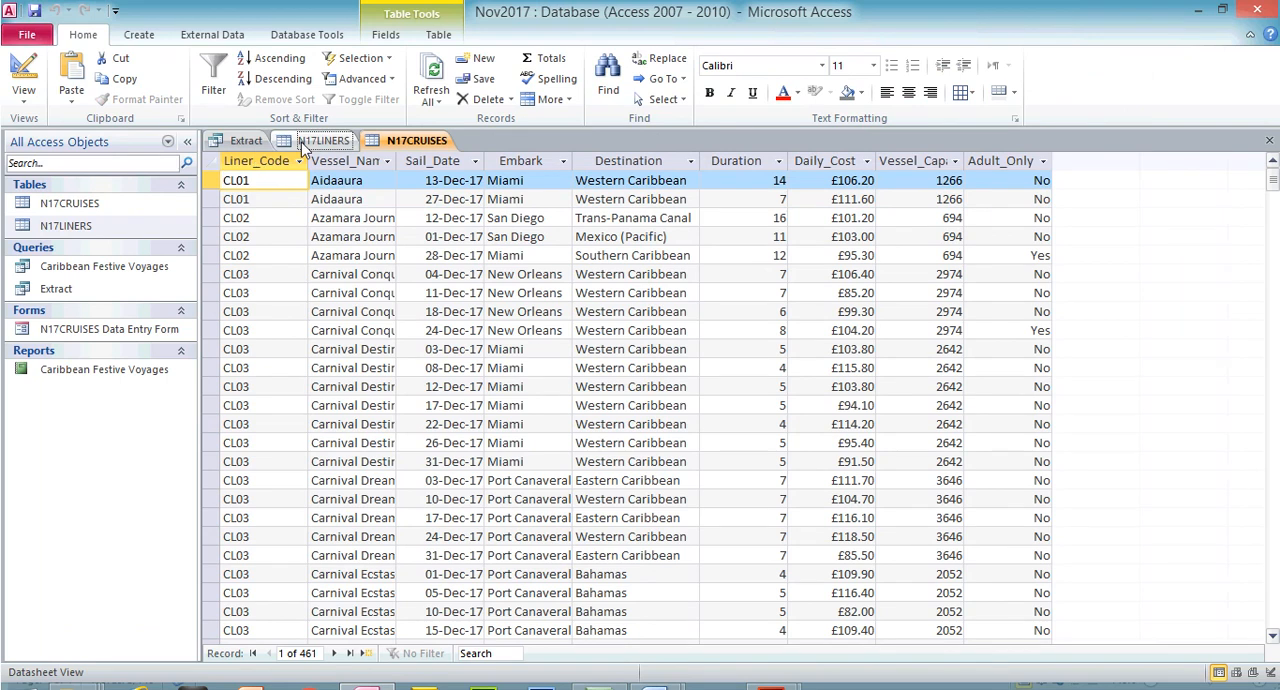
click(323, 110)
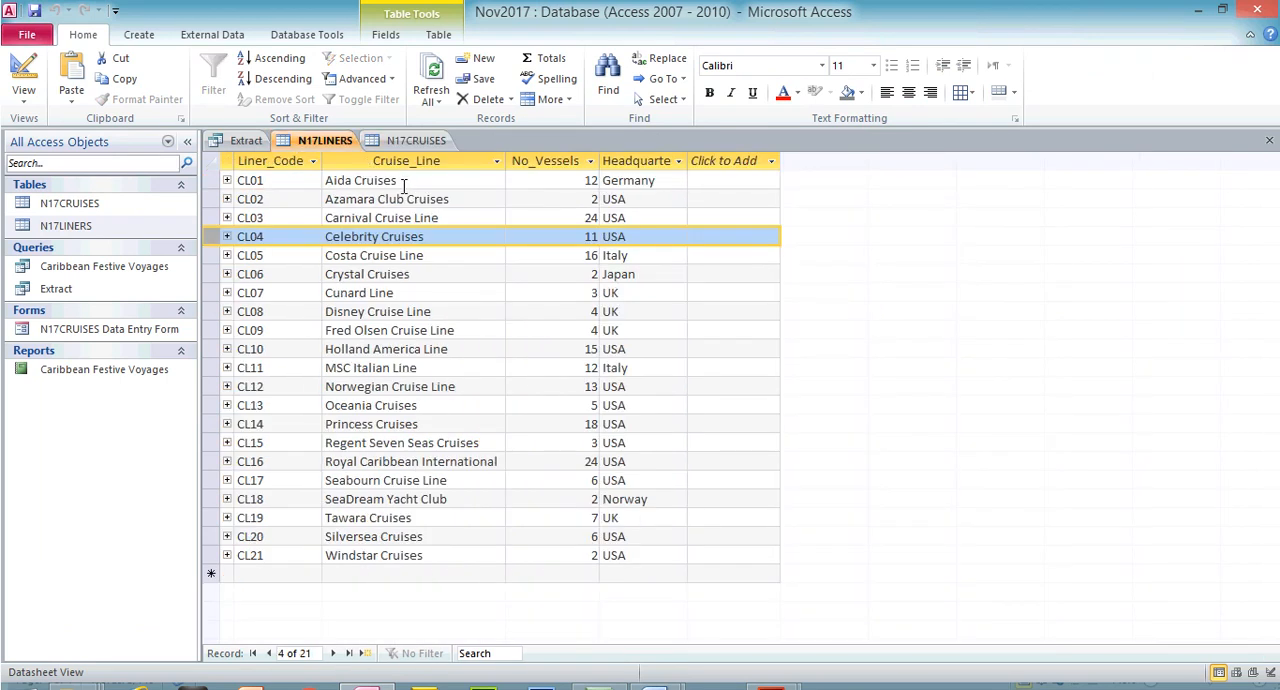
drag(403, 182, 329, 186)
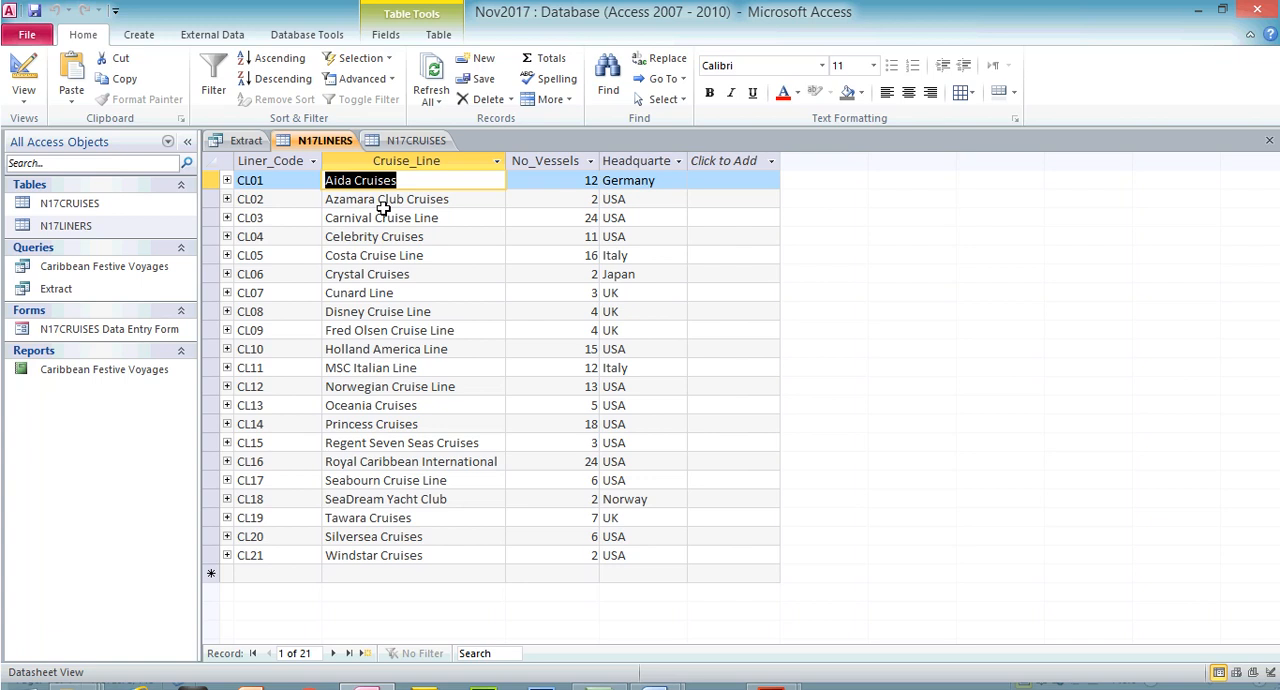
click(416, 140)
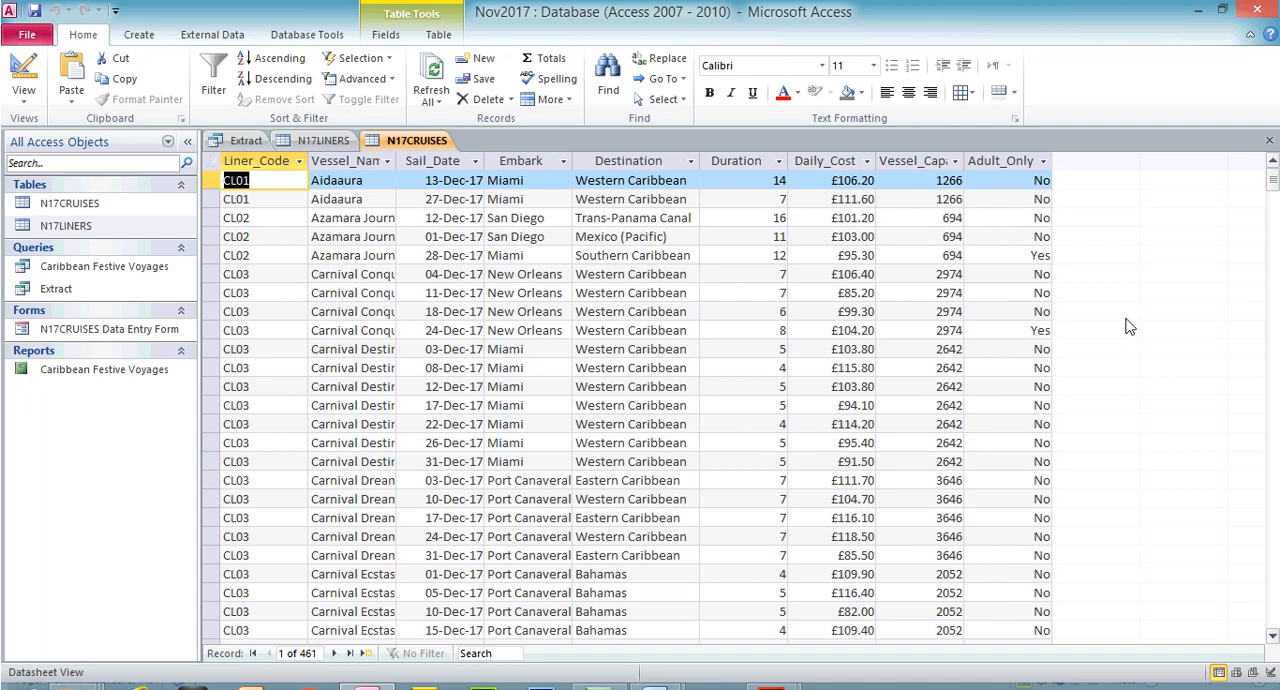
click(323, 140)
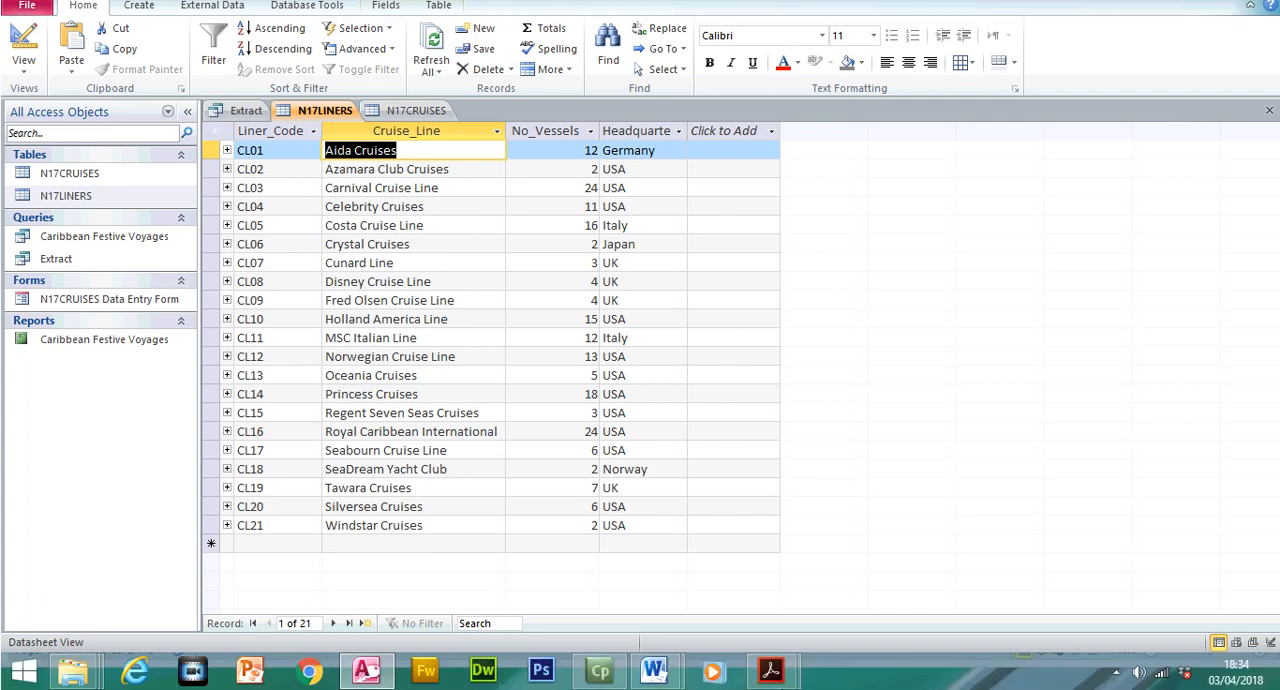
Switch to 0417_w17_qp_2.pdf in Acrobat Reader and examine the Evidence 10 instructions, the question 26 task and the Evidence 11 instructions
mouse_move(770, 670)
click(698, 595)
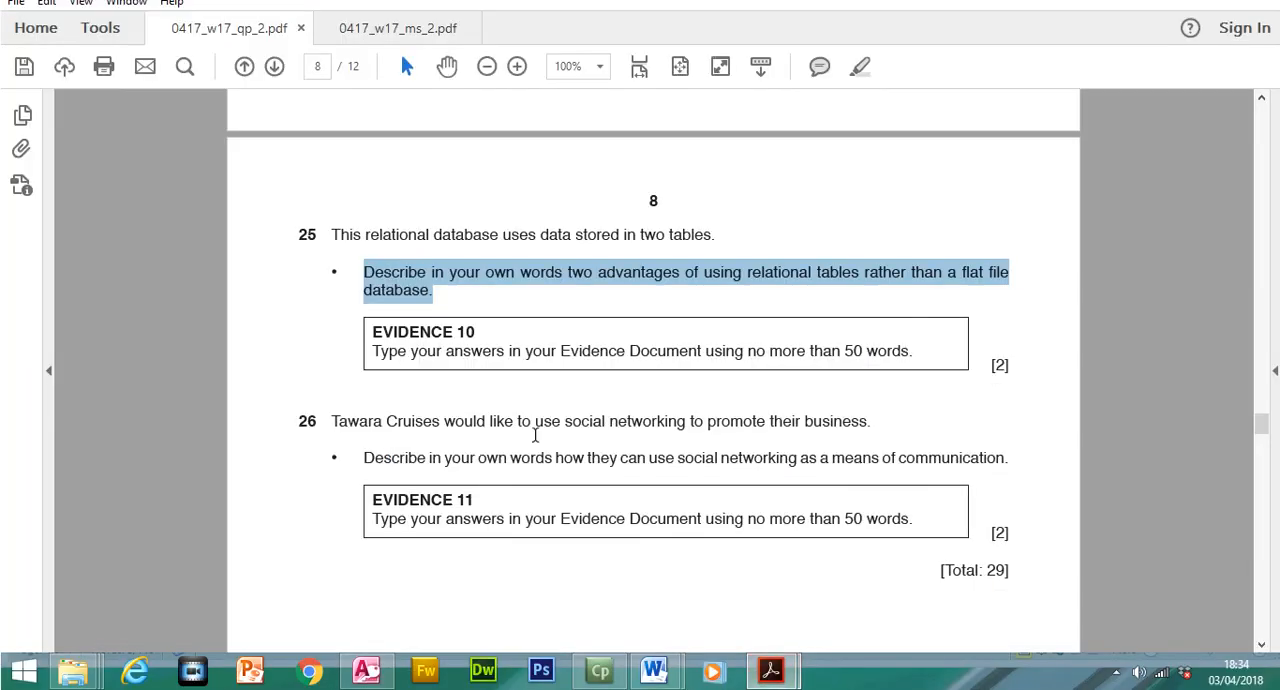
drag(376, 340, 889, 360)
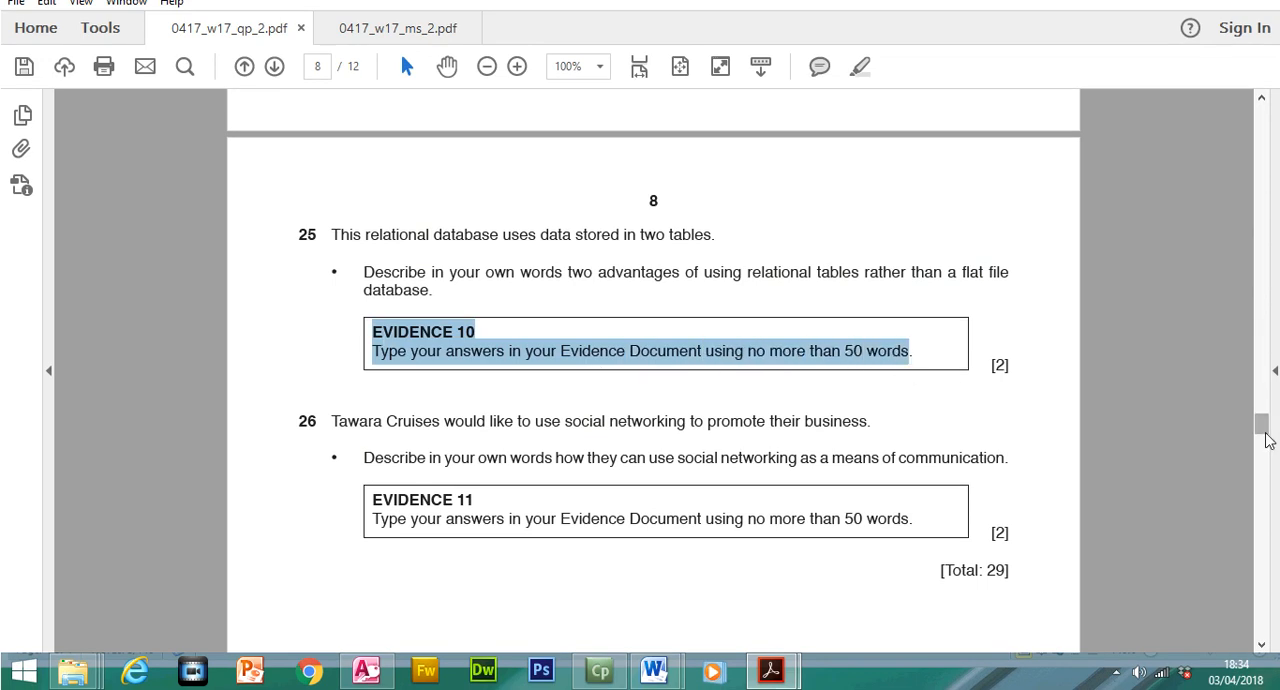
scroll(1265, 430, down, 3)
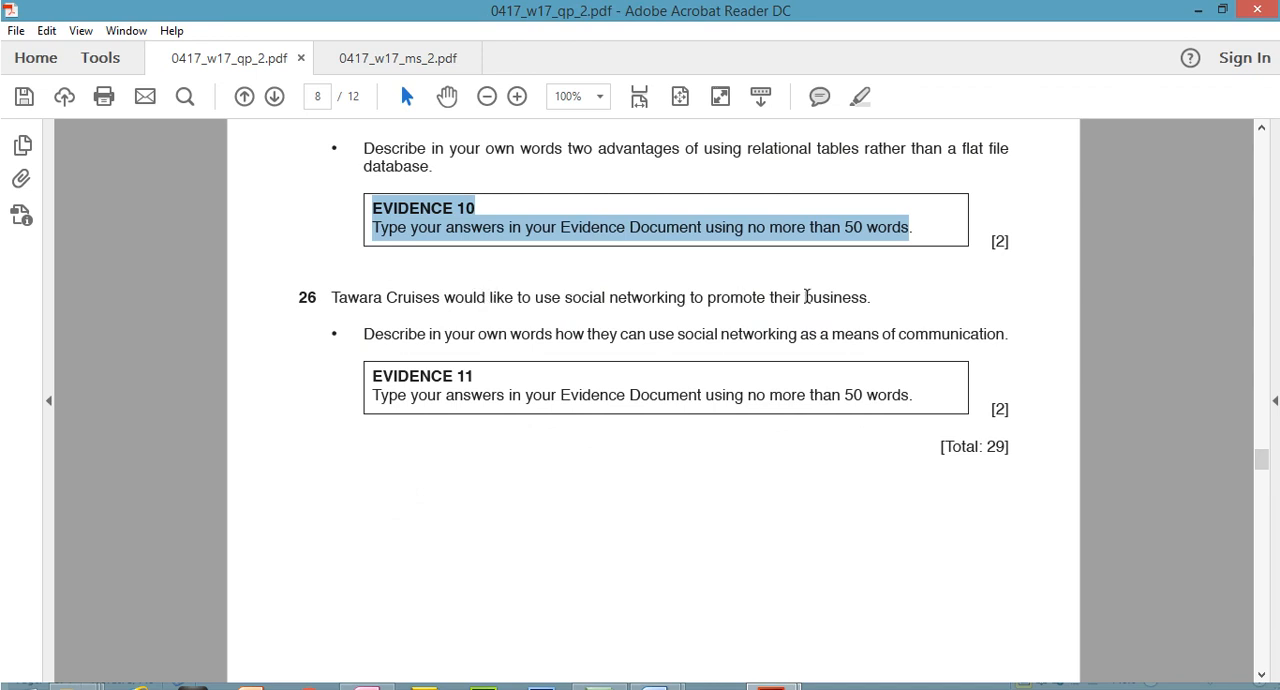
drag(362, 334, 1006, 334)
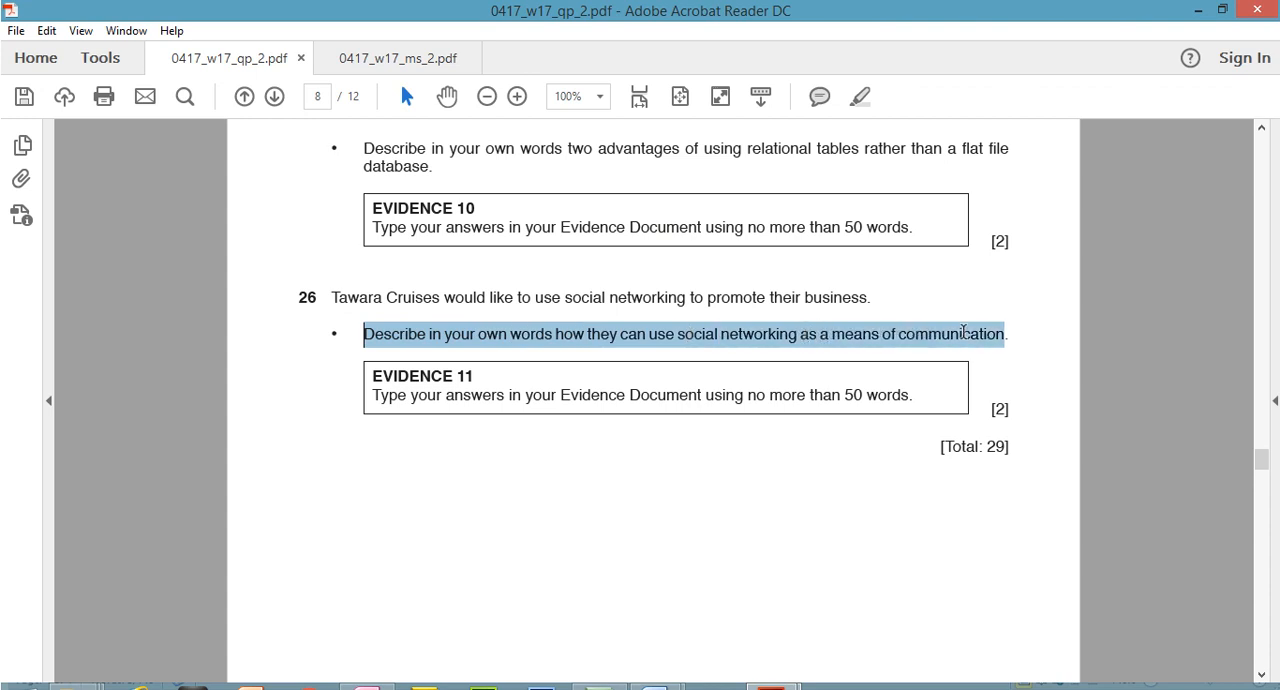
drag(372, 346, 909, 377)
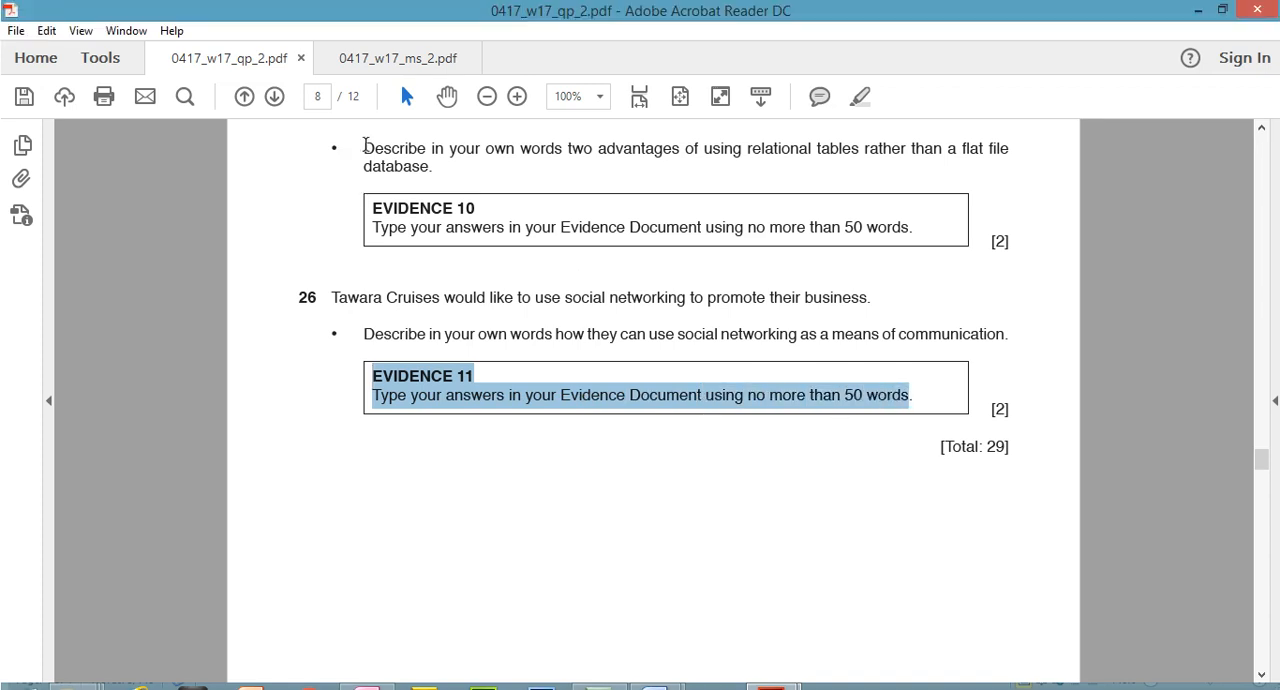
Highlight question 25's statement, its task about two advantages of relational tables and the Evidence 10 instructions
scroll(1261, 457, up, 2)
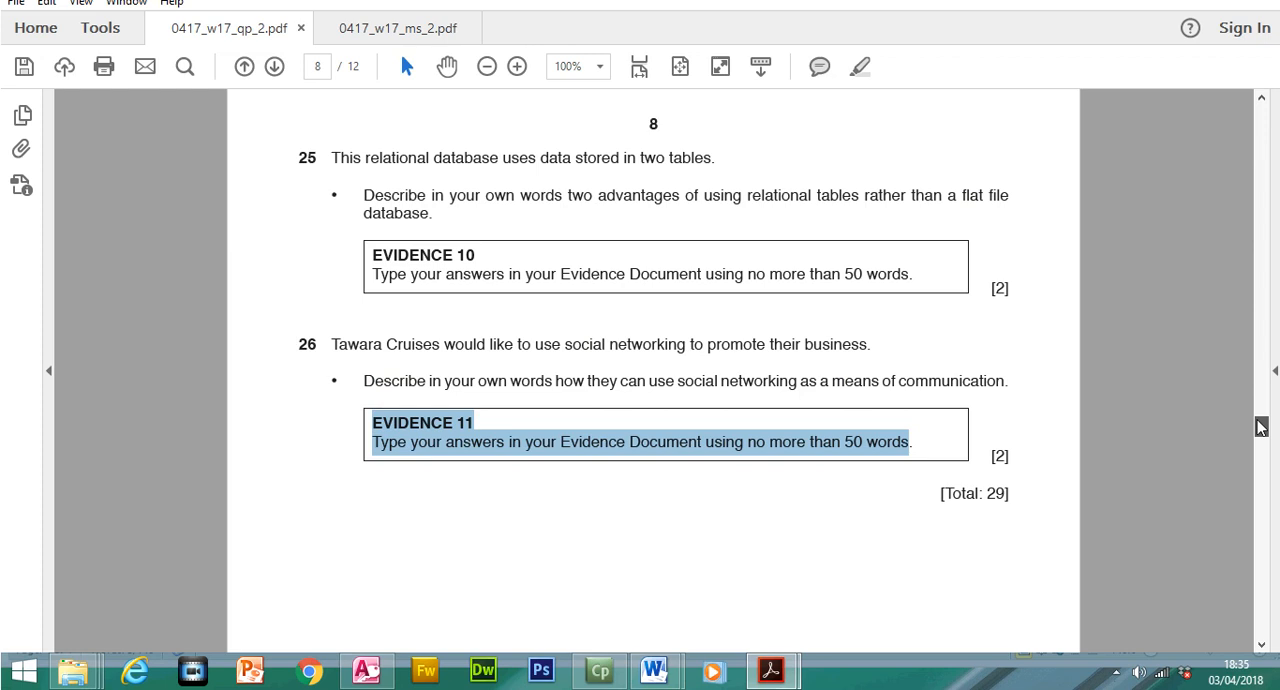
drag(331, 158, 716, 160)
click(859, 95)
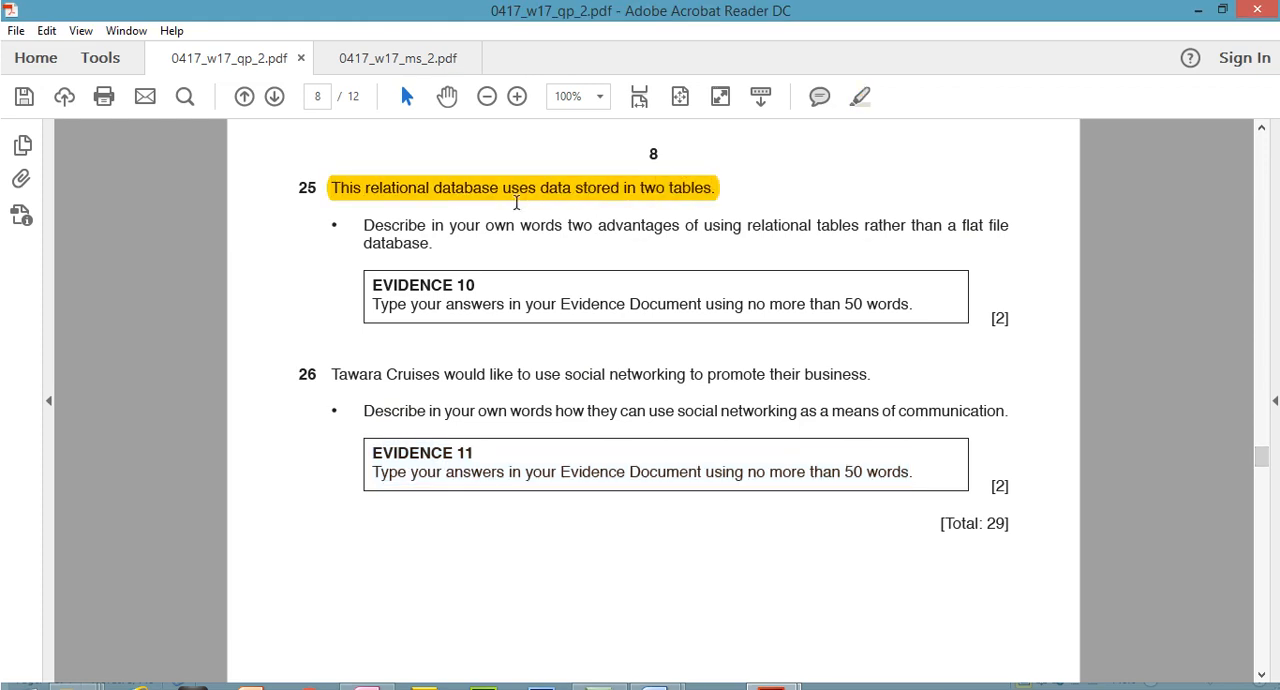
drag(362, 244, 432, 245)
drag(351, 214, 428, 245)
click(859, 95)
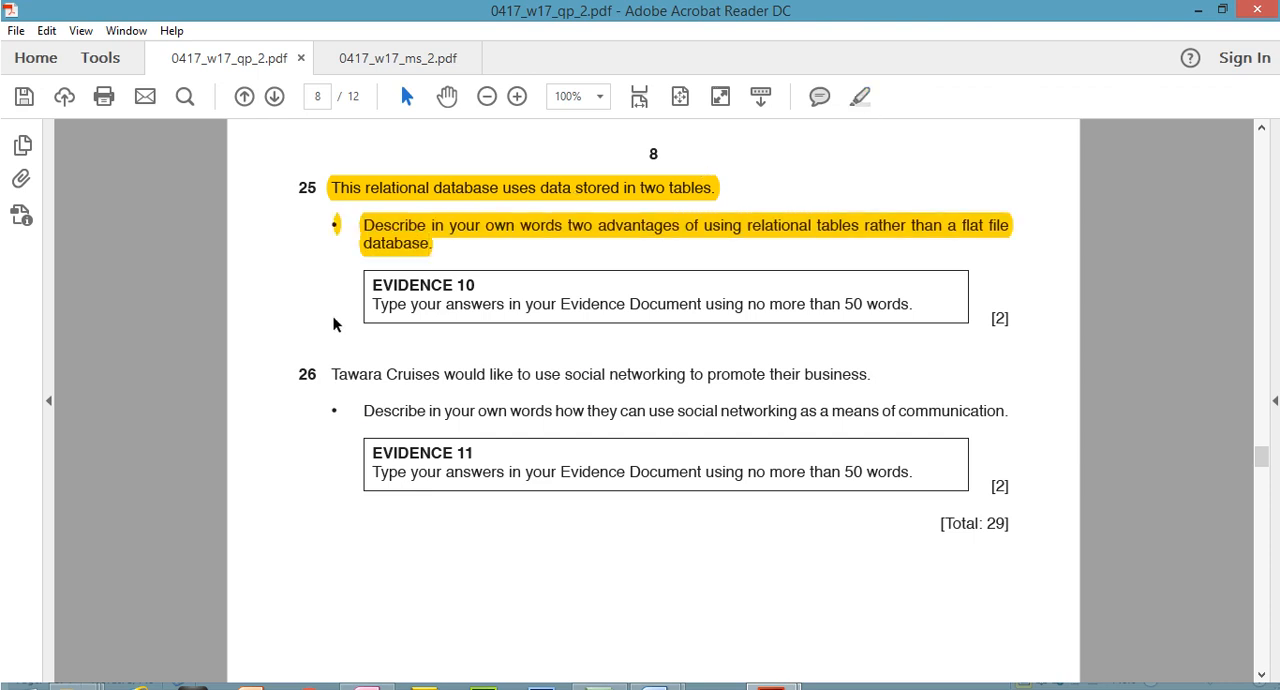
drag(372, 284, 926, 306)
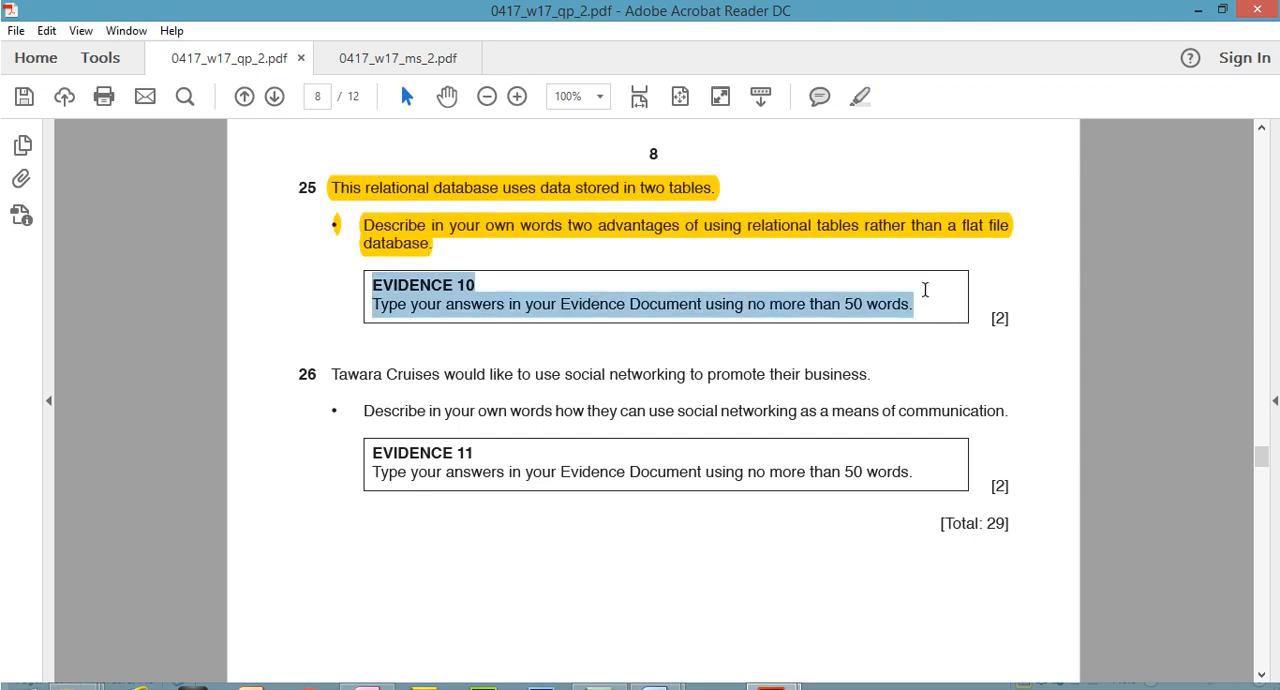
click(859, 96)
Copy the five Evidence 11 answer points on social networking from the 0417_w17_ms_2.pdf mark scheme
mouse_move(775, 678)
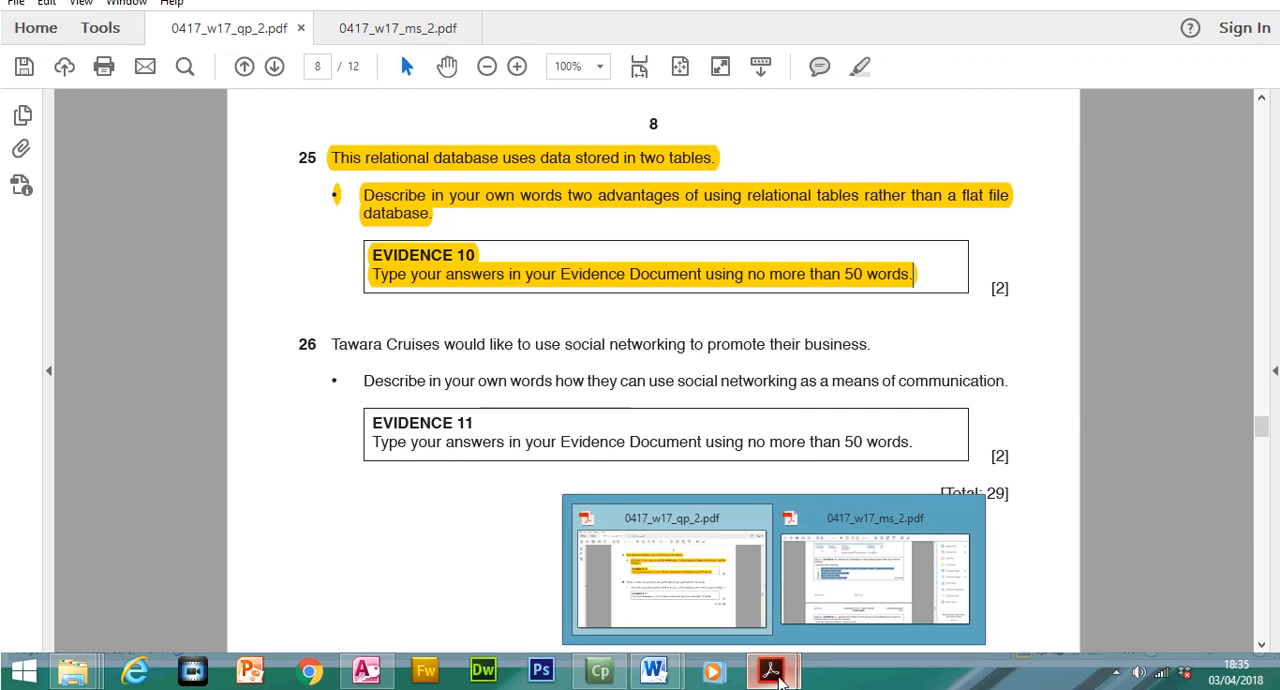
click(832, 600)
scroll(1046, 548, down, 5)
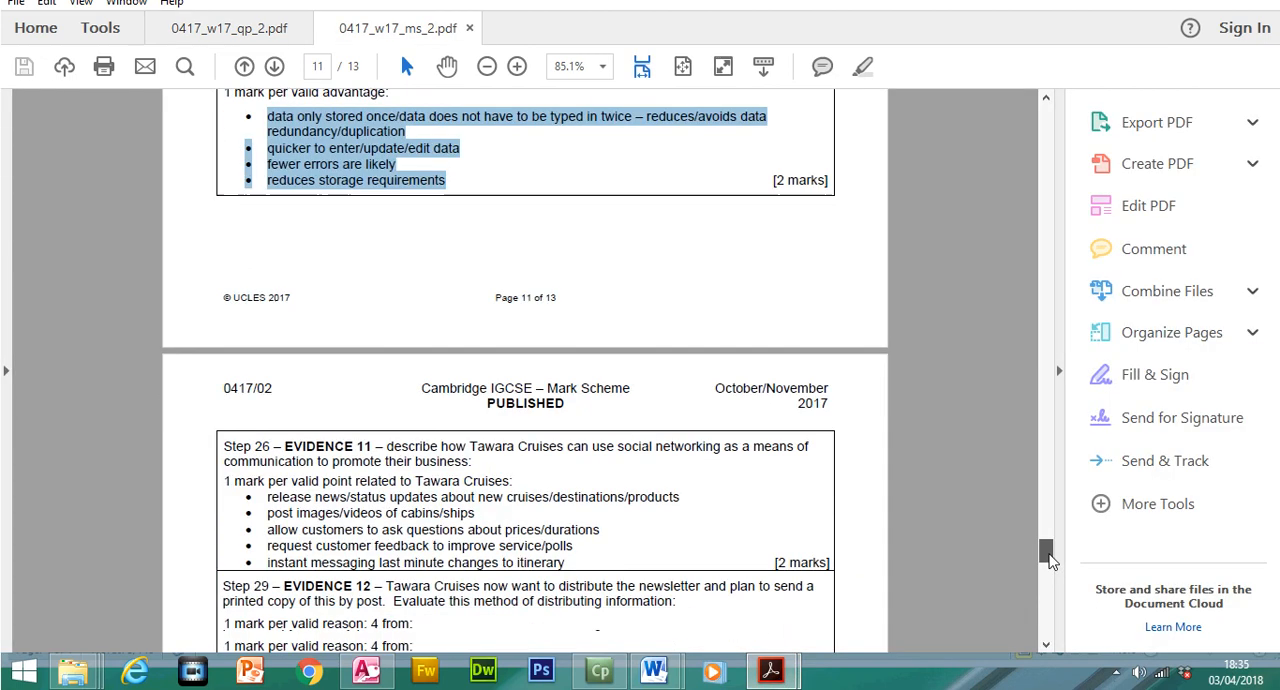
drag(266, 361, 565, 427)
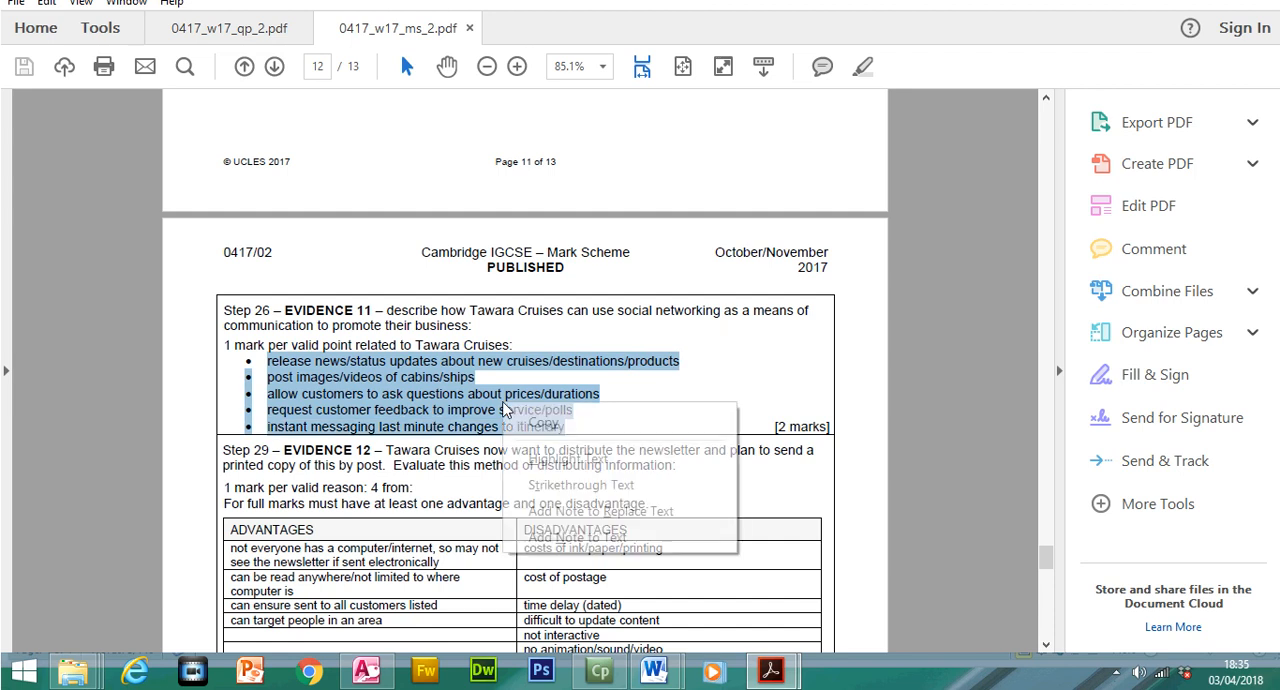
click(541, 423)
Return to N17EVIDENCE1234 in Word and paste the copied social networking points under the Evidence 11 heading
mouse_move(658, 678)
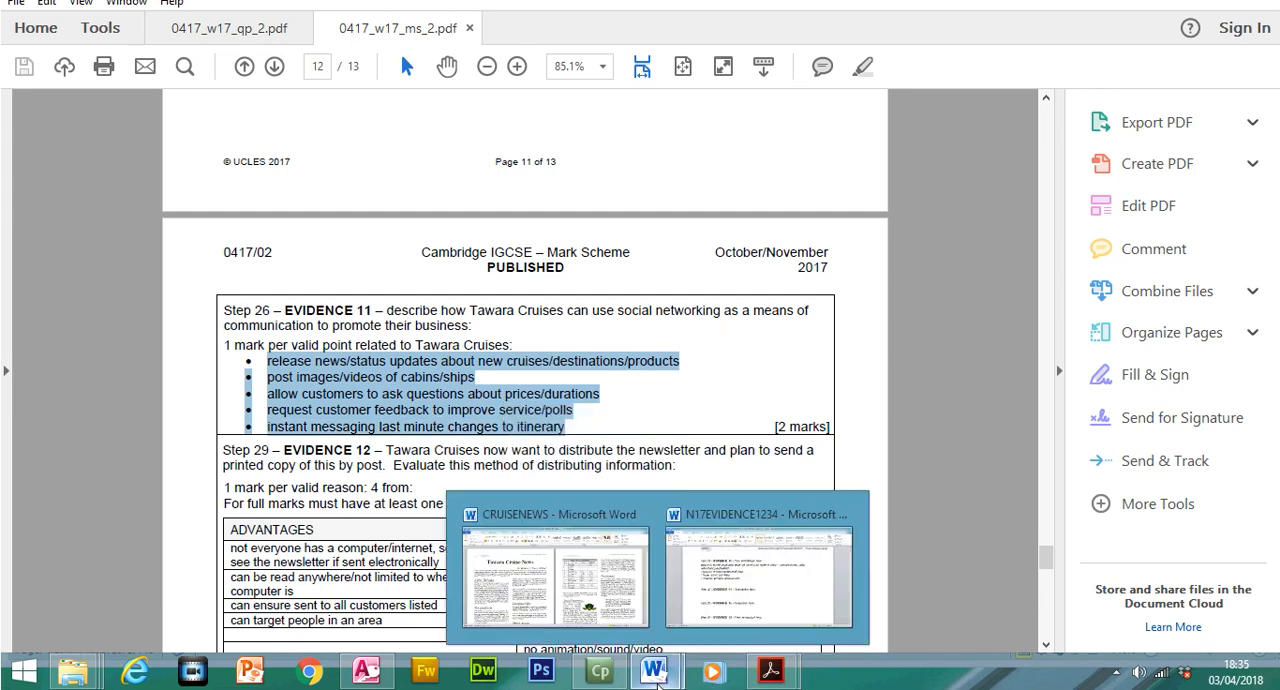
click(745, 600)
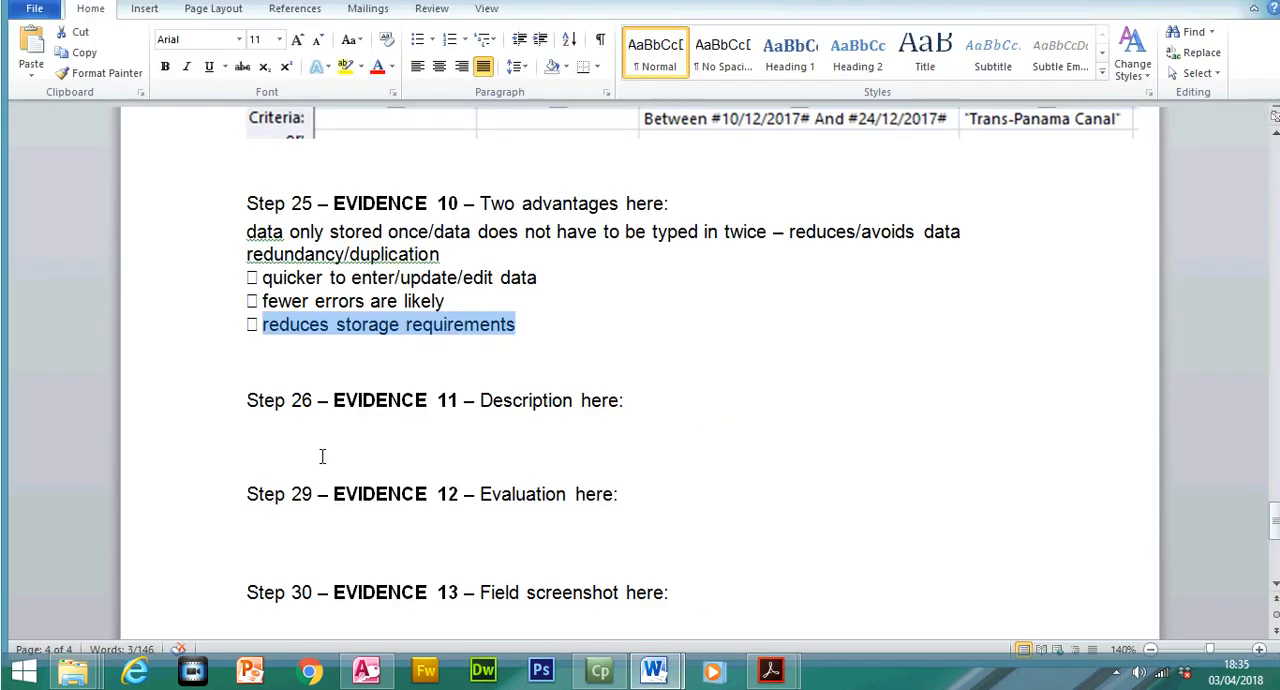
click(322, 456)
text(release news/status updates about new cruises/destinations/products □ post images/videos of cabins/ships □ allow customers to ask questions about prices/durations □ request customer feedback to improve service/polls □ instant messaging last minute changes to itinerary)
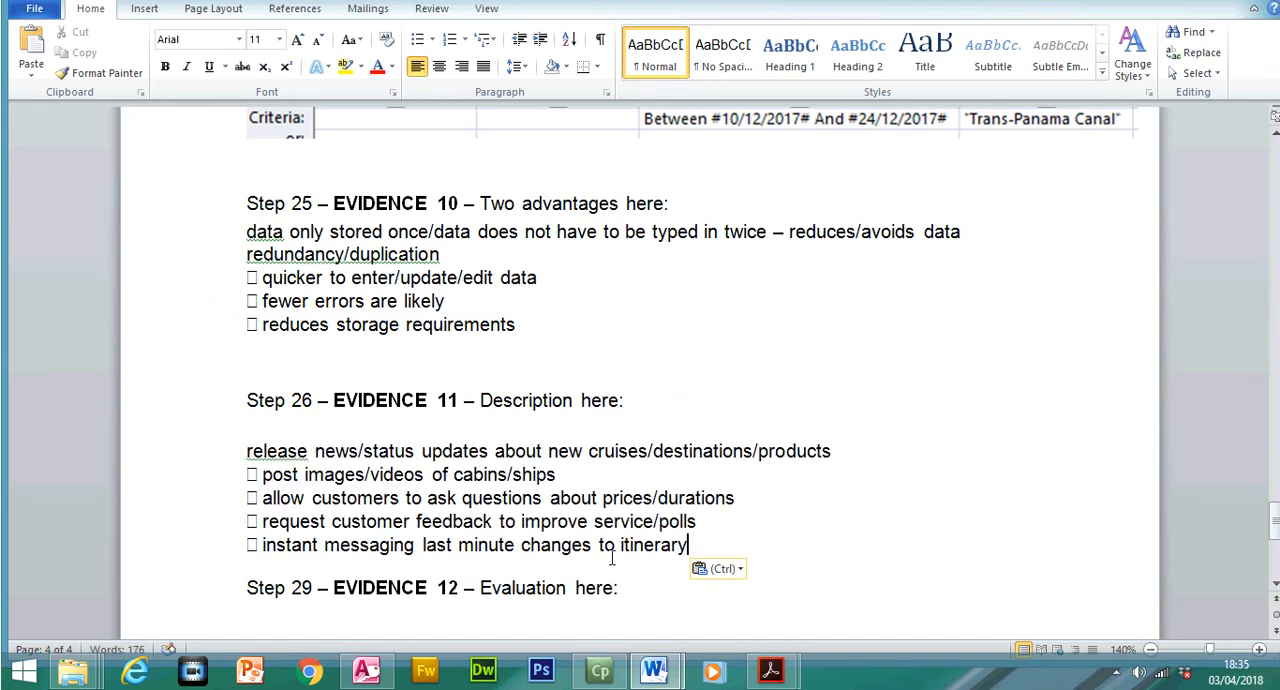
Switch to the 0417_w17_qp_2.pdf question paper and review the question 26 task on social networking as a means of communication
mouse_move(772, 668)
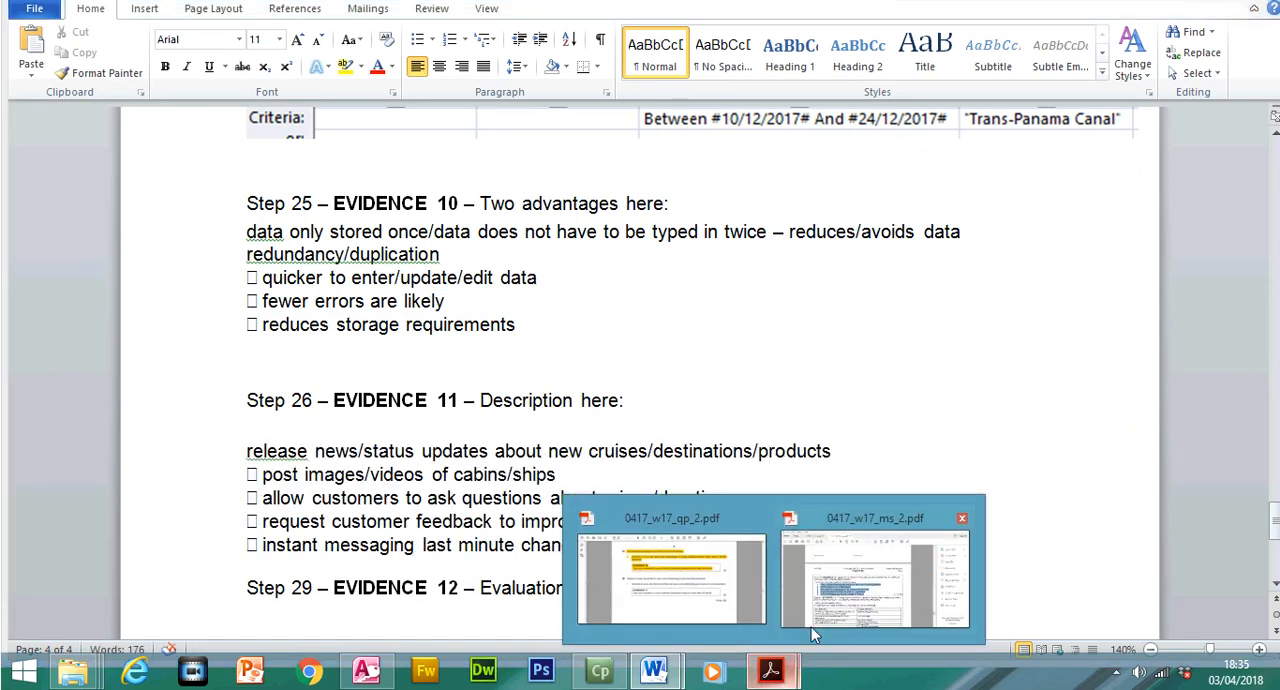
click(739, 602)
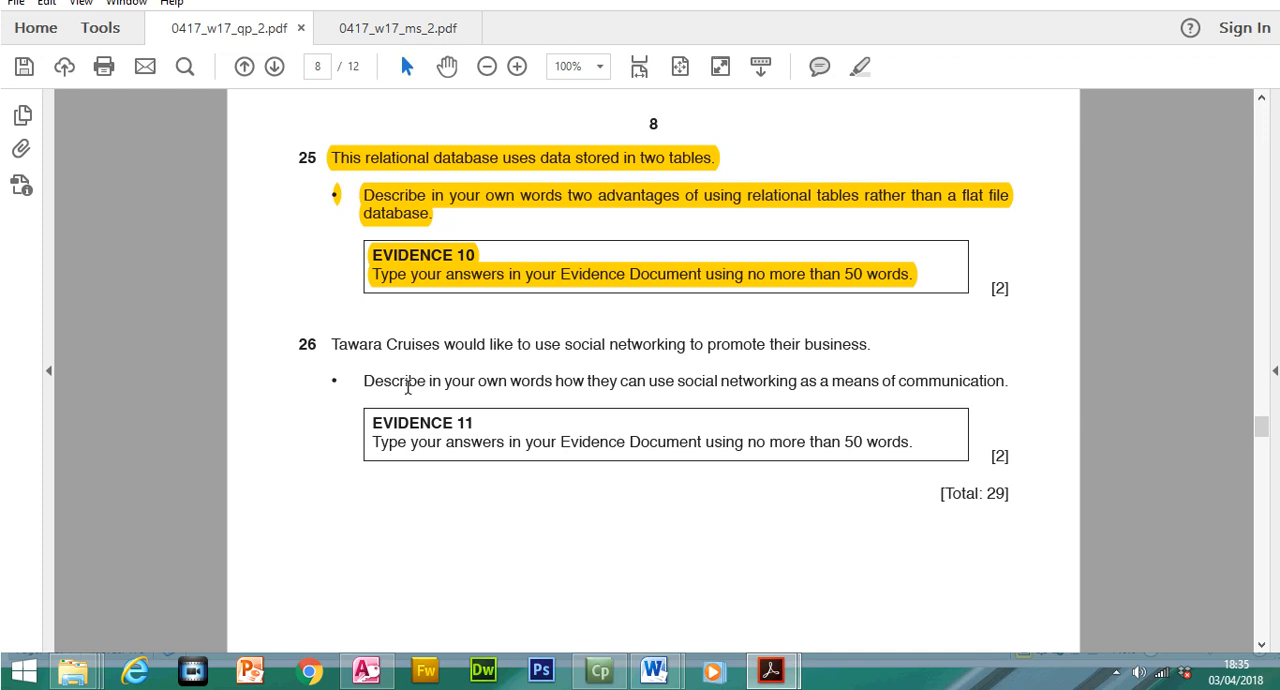
drag(366, 381, 829, 383)
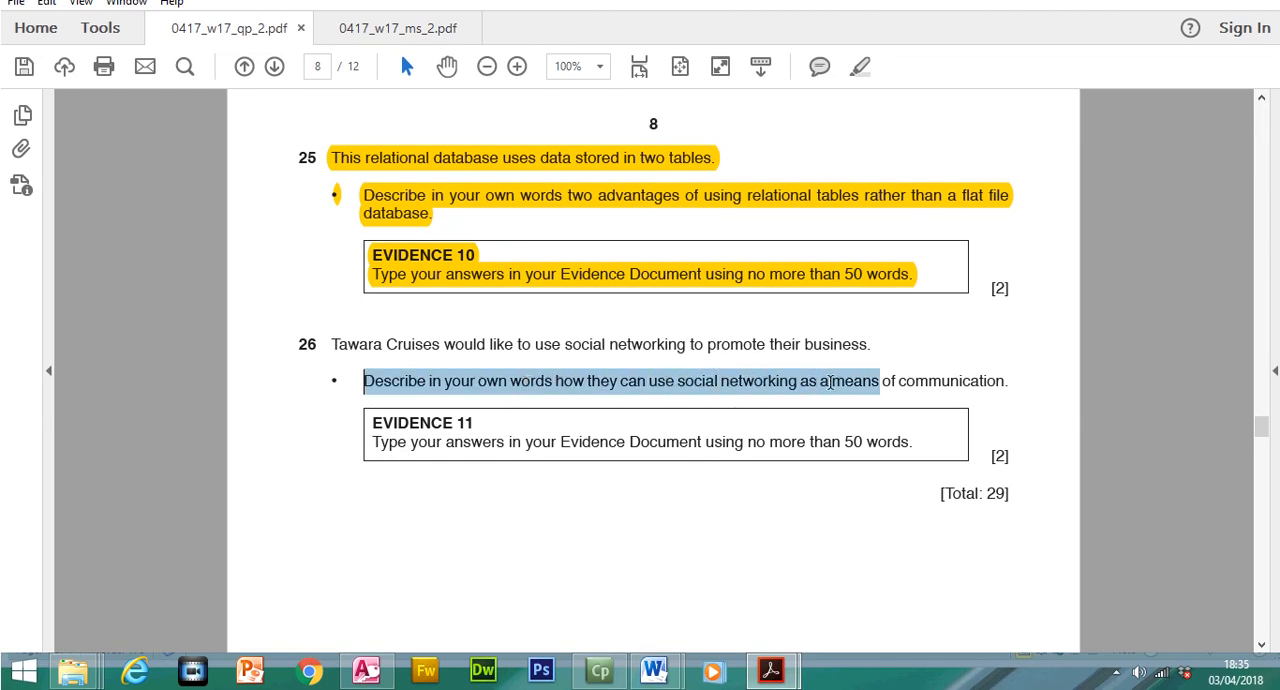
Return to N17EVIDENCE1234 in Word and review the Evidence 11 points on news updates, images or videos, and customer questions
mouse_move(795, 668)
mouse_move(655, 672)
click(701, 624)
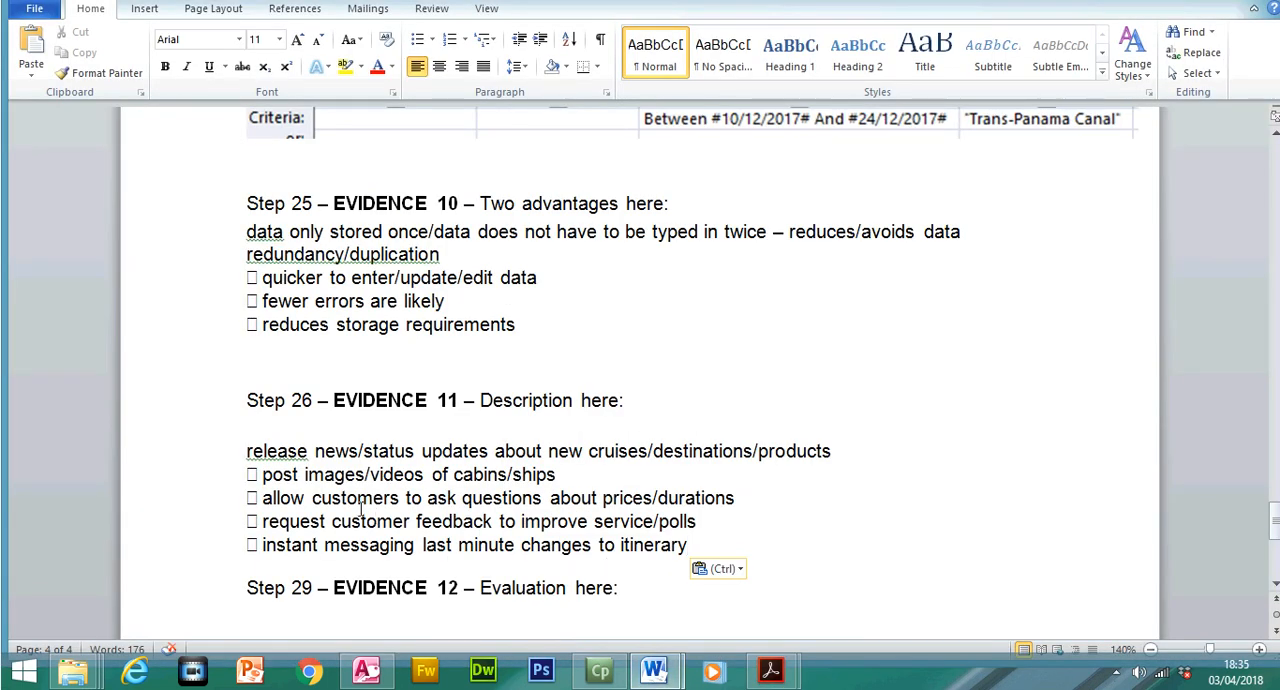
drag(247, 451, 820, 456)
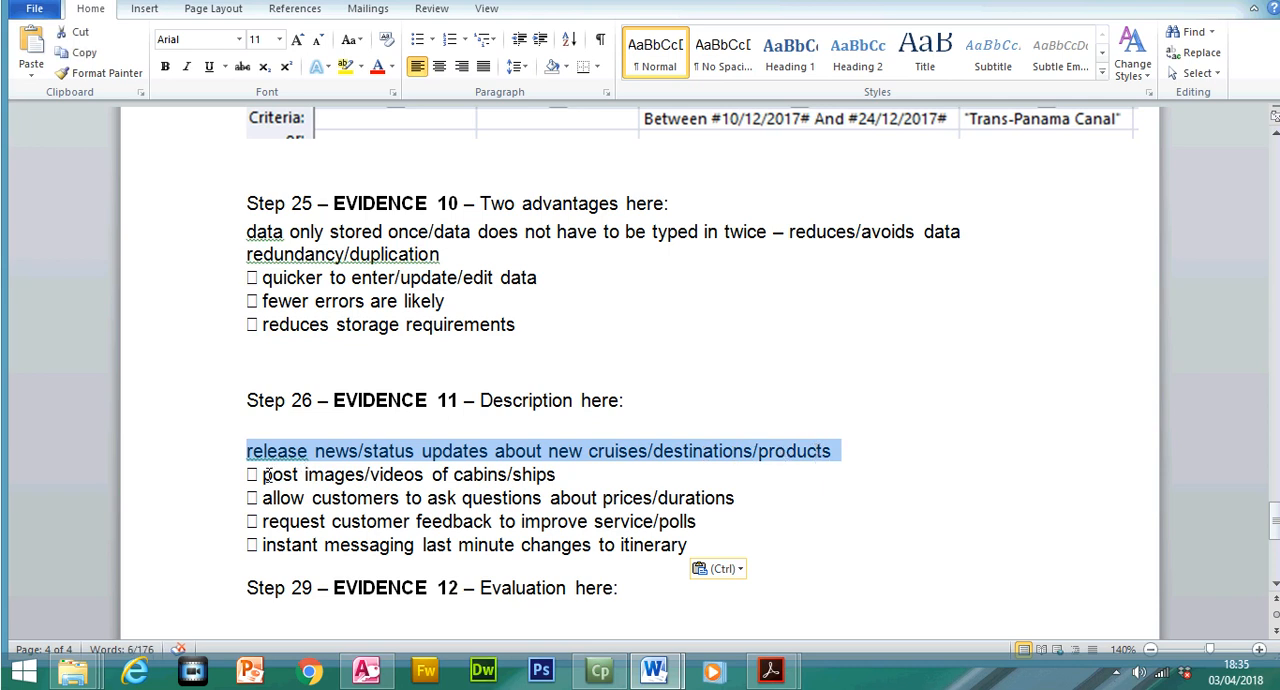
drag(262, 498, 674, 505)
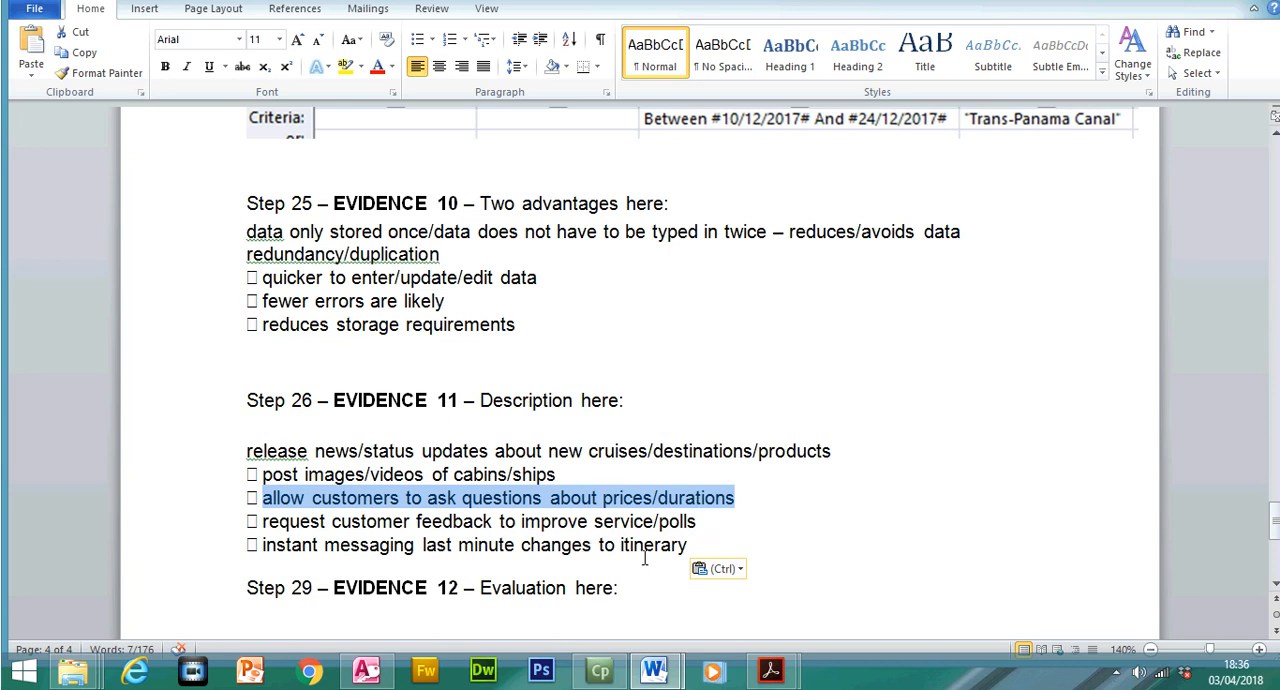
drag(250, 452, 556, 476)
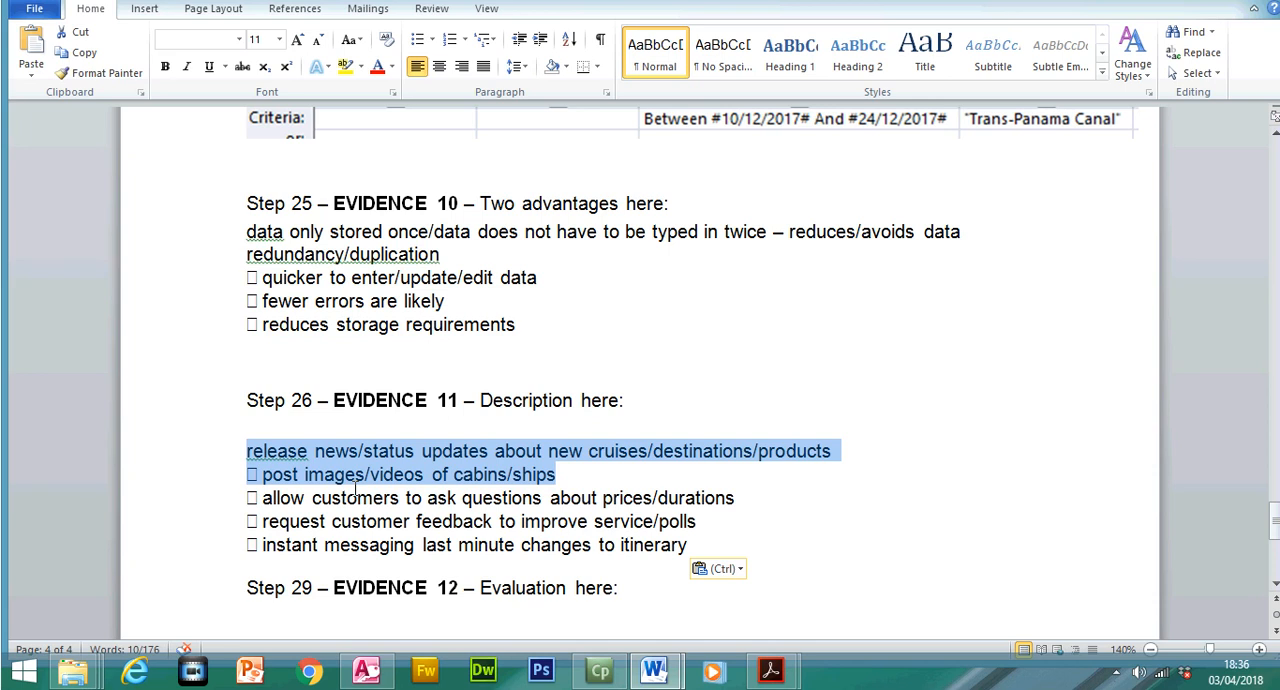
drag(1274, 528, 1275, 540)
Switch to the 0417_w17_qp_2.pdf question paper and highlight question 26's statement and its social networking task
click(770, 670)
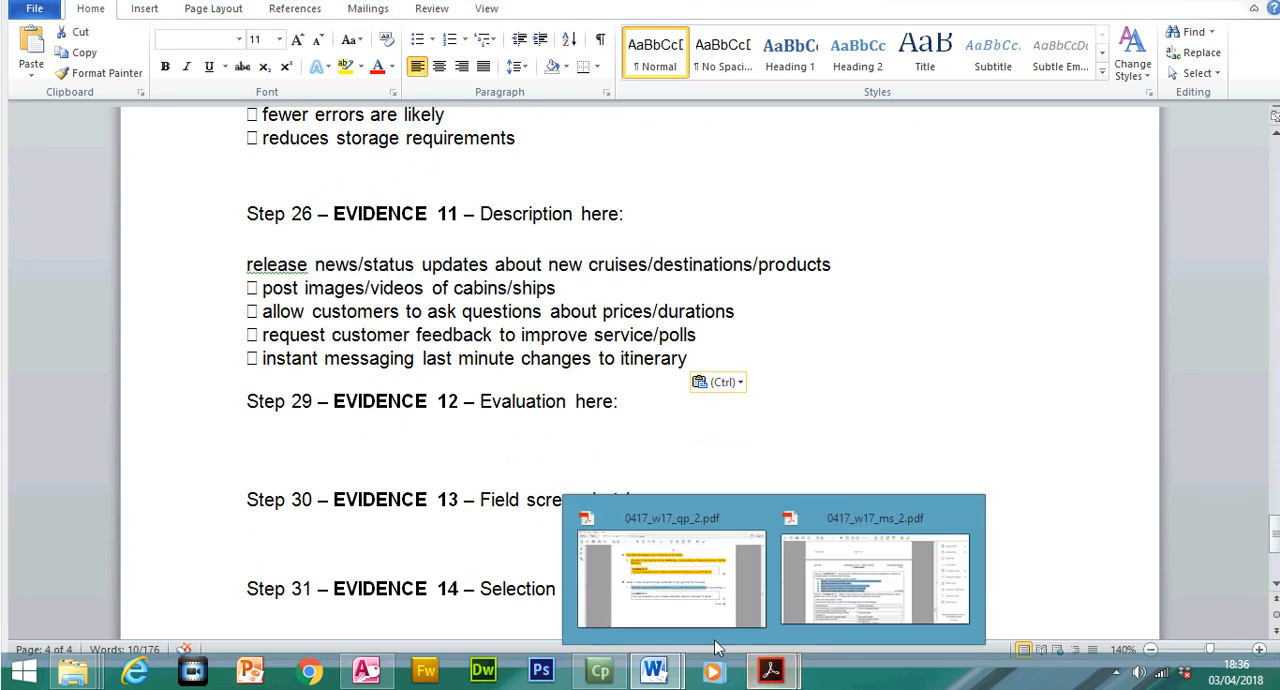
click(665, 575)
drag(333, 344, 977, 378)
click(860, 98)
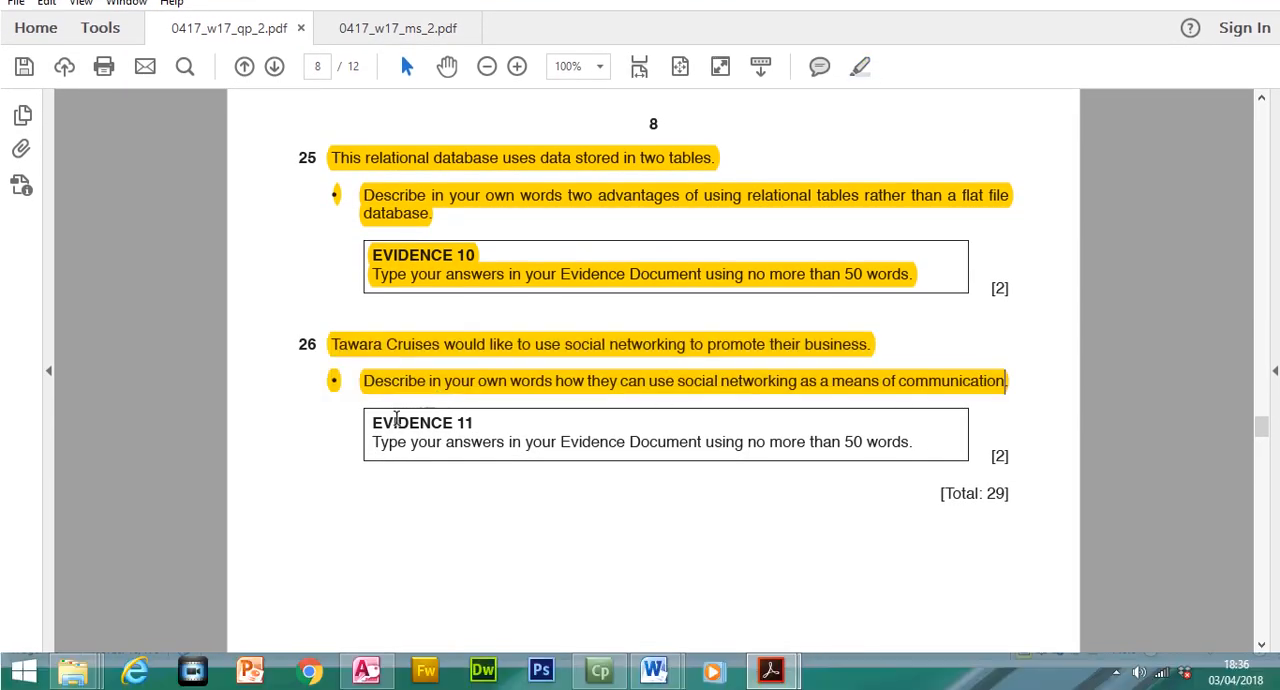
Highlight the EVIDENCE 11 heading and its 50-word answer instruction under question 26
drag(365, 427, 666, 458)
drag(370, 420, 912, 442)
click(860, 66)
Highlight the "Task 4 – Document 2" heading on page 9 of the question paper
drag(1266, 454, 1268, 485)
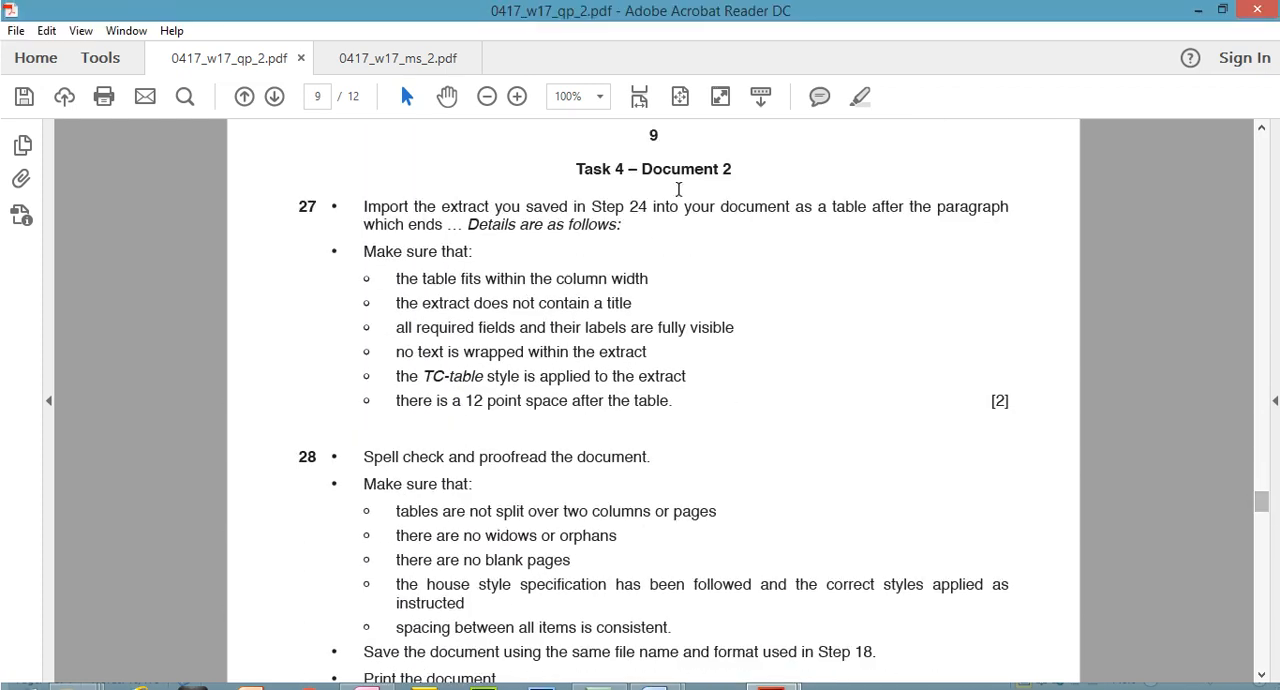
drag(572, 166, 732, 173)
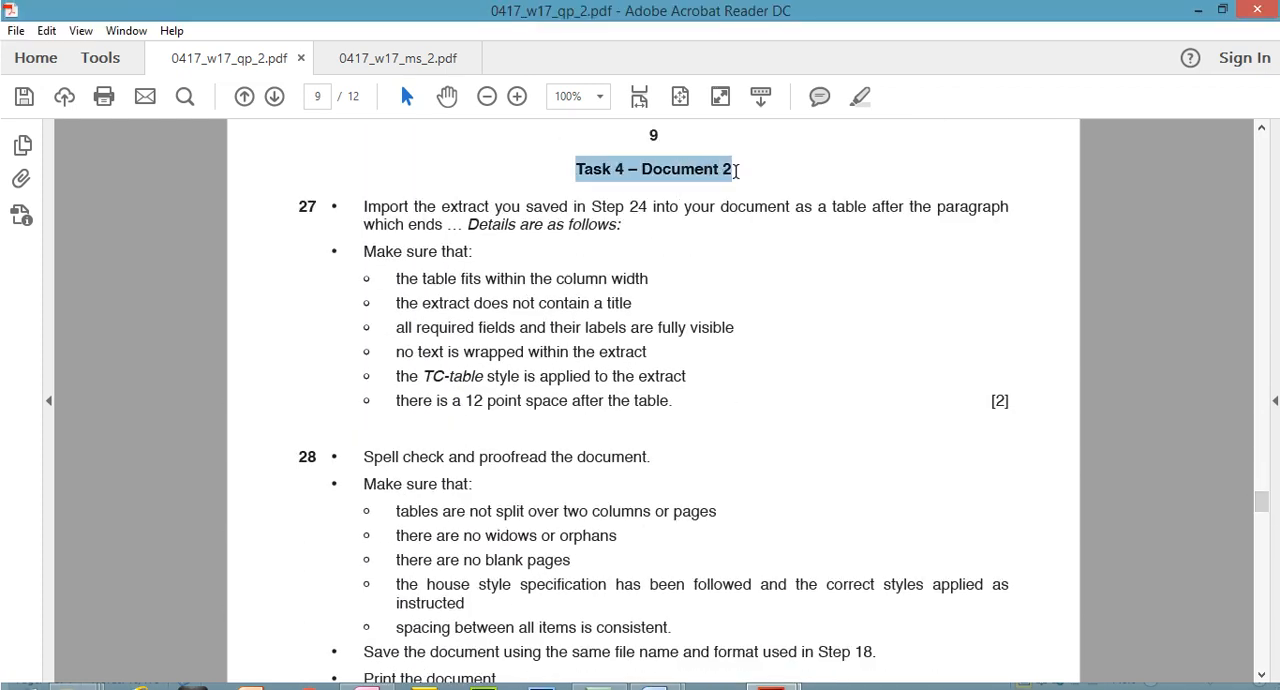
click(860, 97)
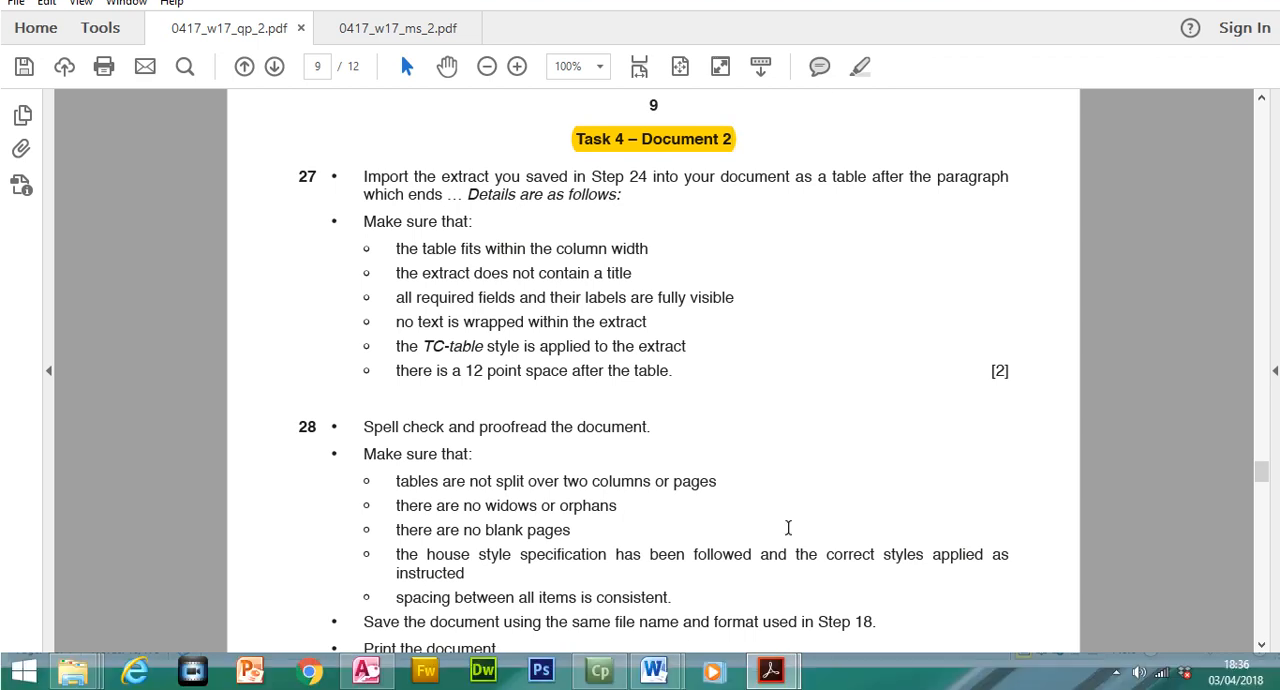
Check the CRUISENEWS newsletter in Word, and return to 0417_w17_qp_2.pdf to read question 27's instruction on importing the Step 24 extract
mouse_move(655, 670)
click(604, 601)
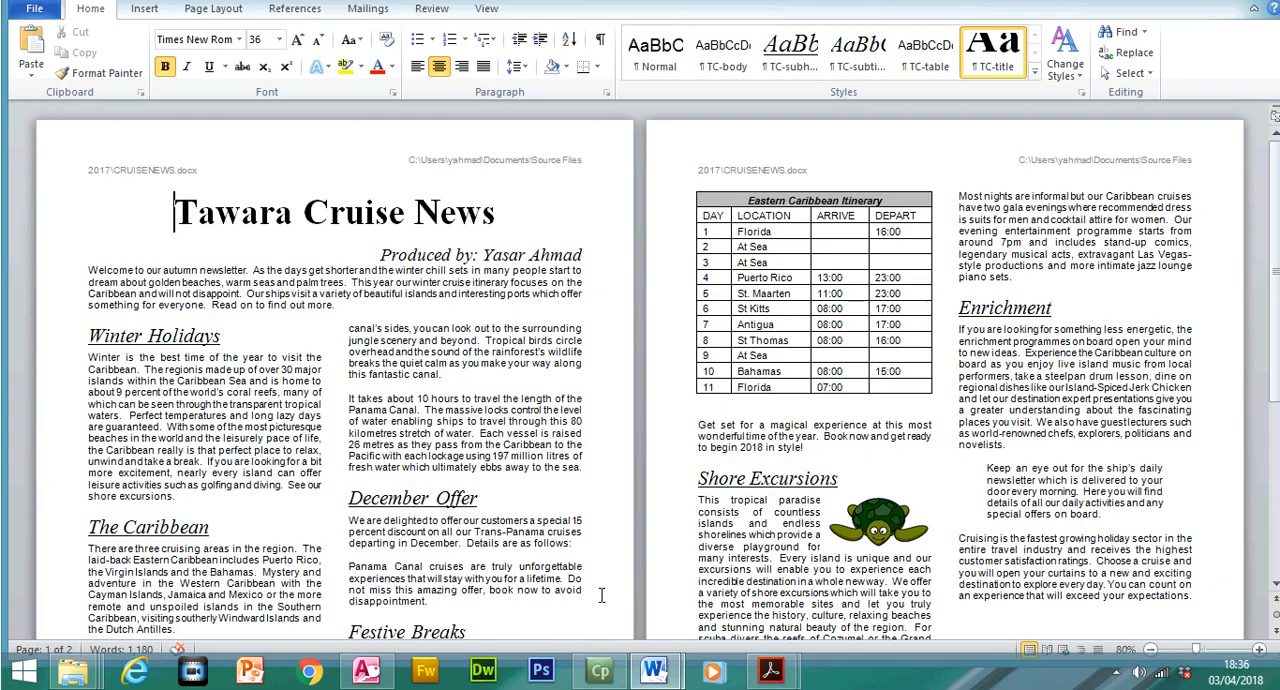
mouse_move(778, 680)
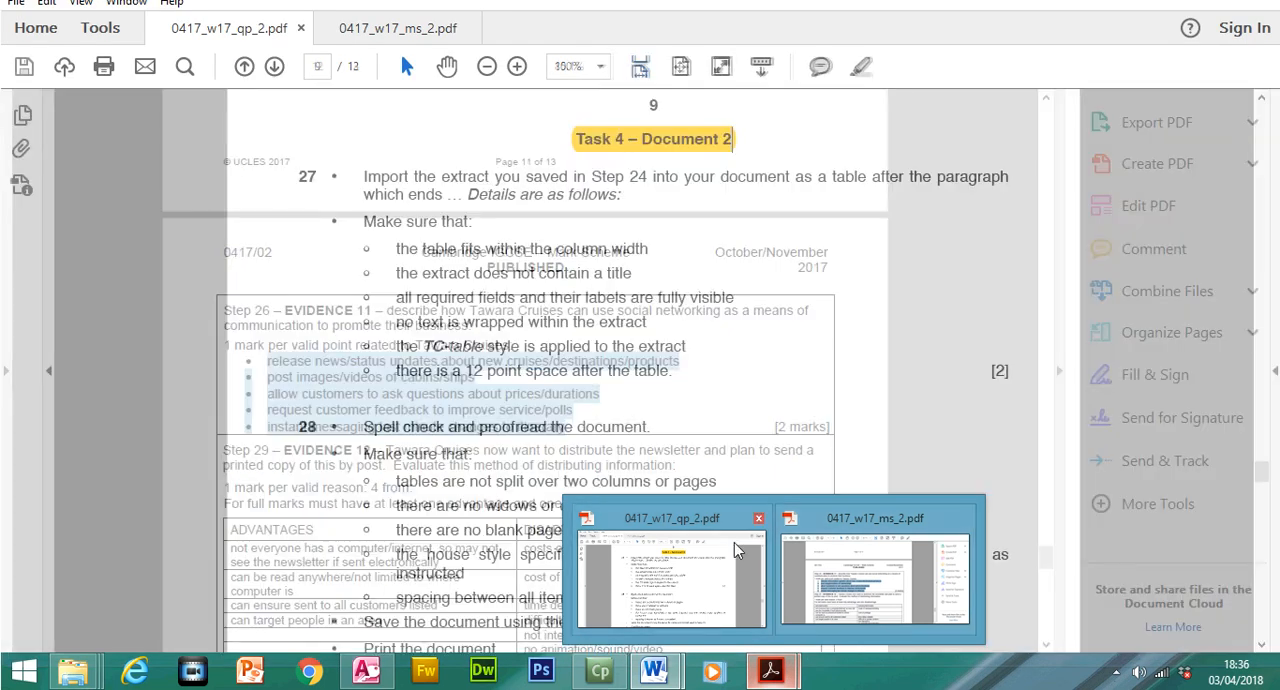
click(734, 542)
drag(366, 207, 632, 206)
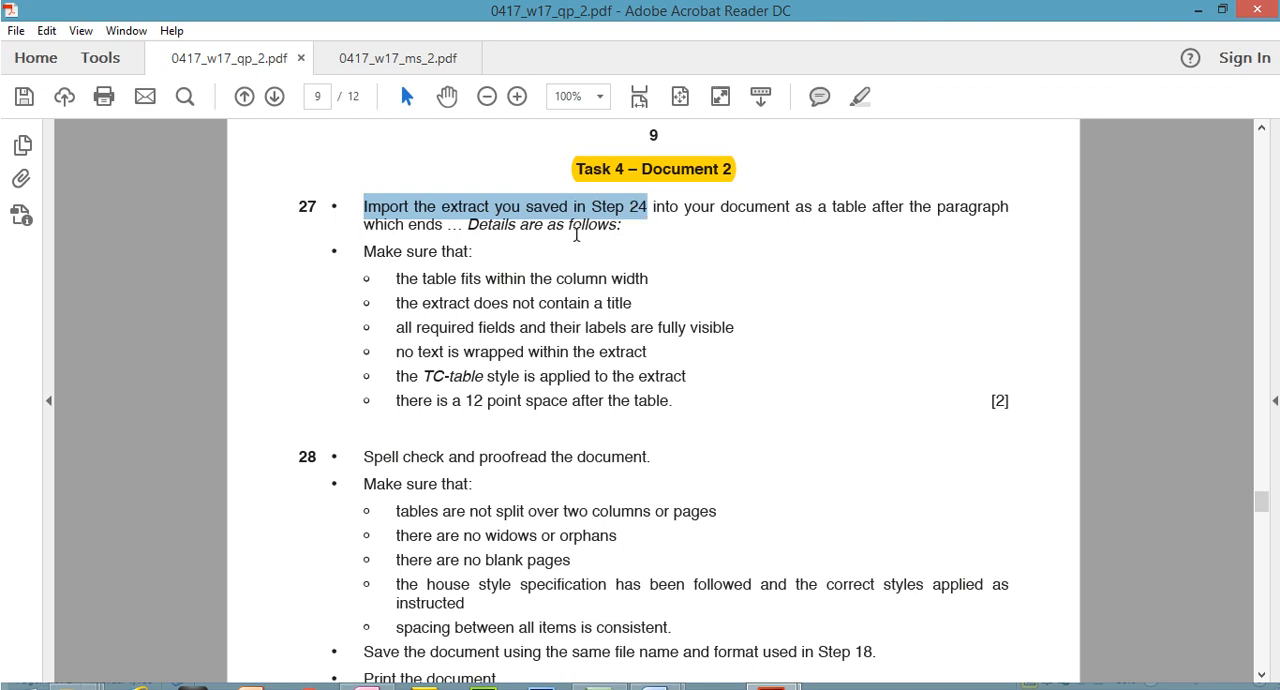
Open the Extract file from the Source Files 2017 folder in Word and narrow its Duration and Sail_Date columns
mouse_move(73, 670)
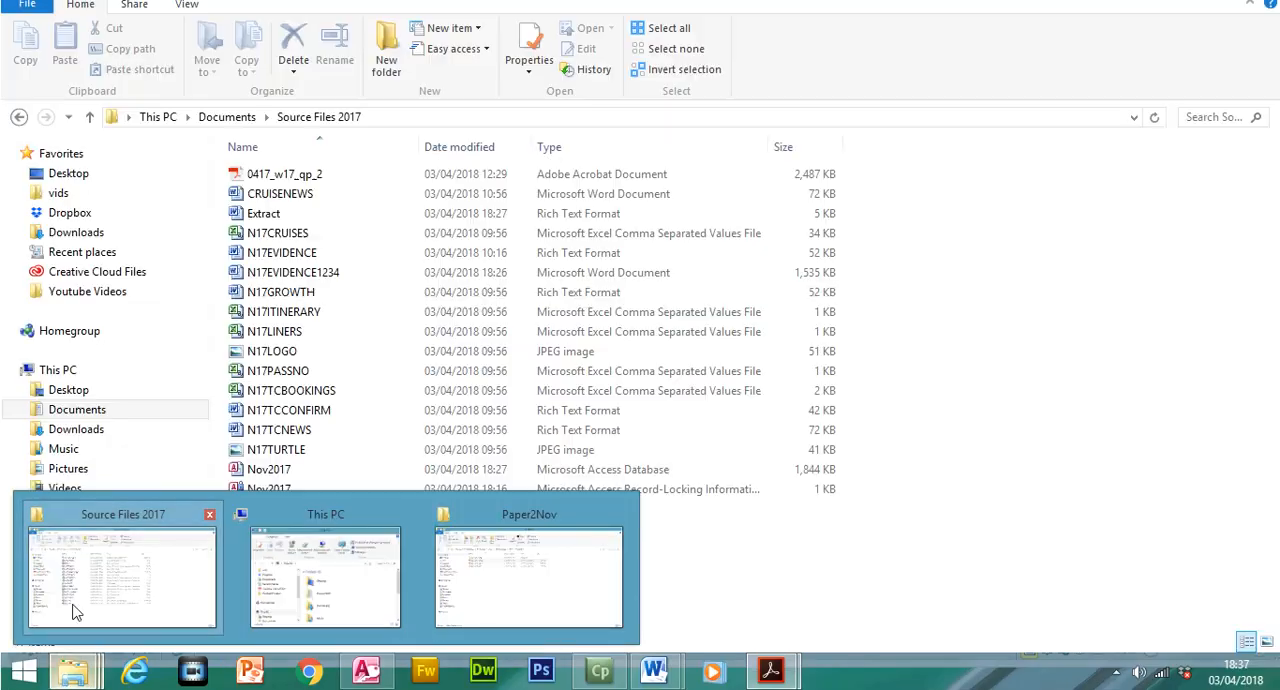
click(72, 607)
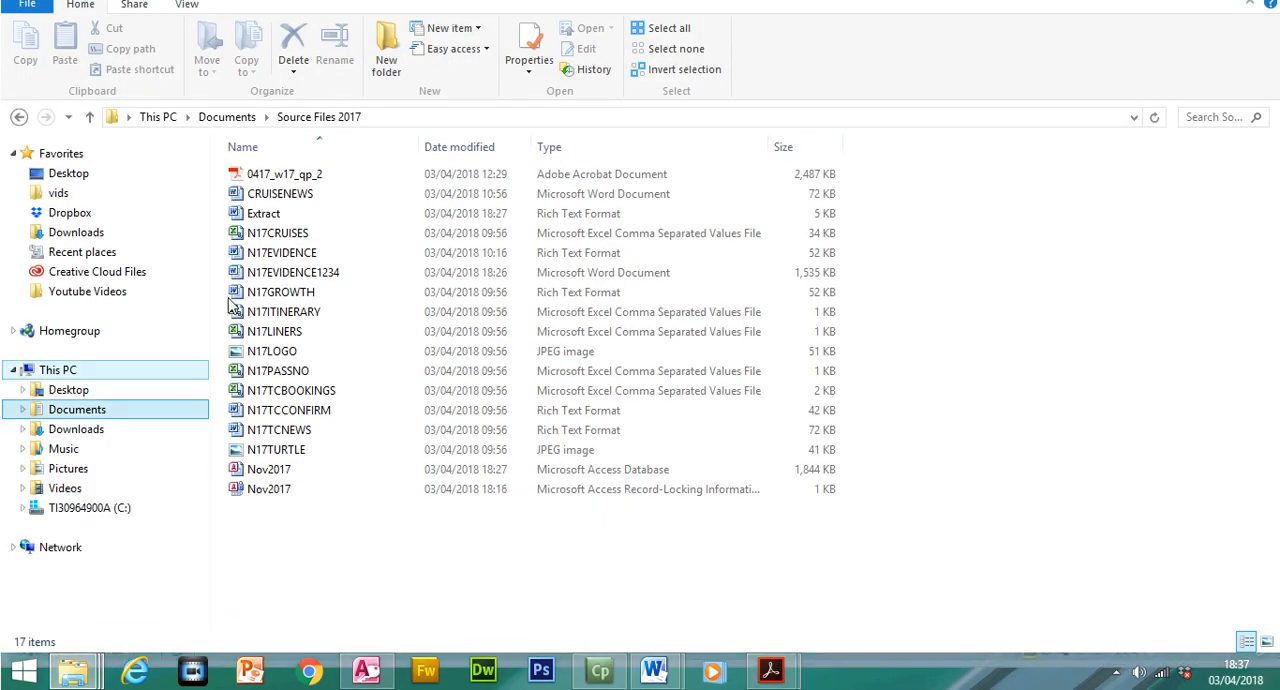
click(266, 245)
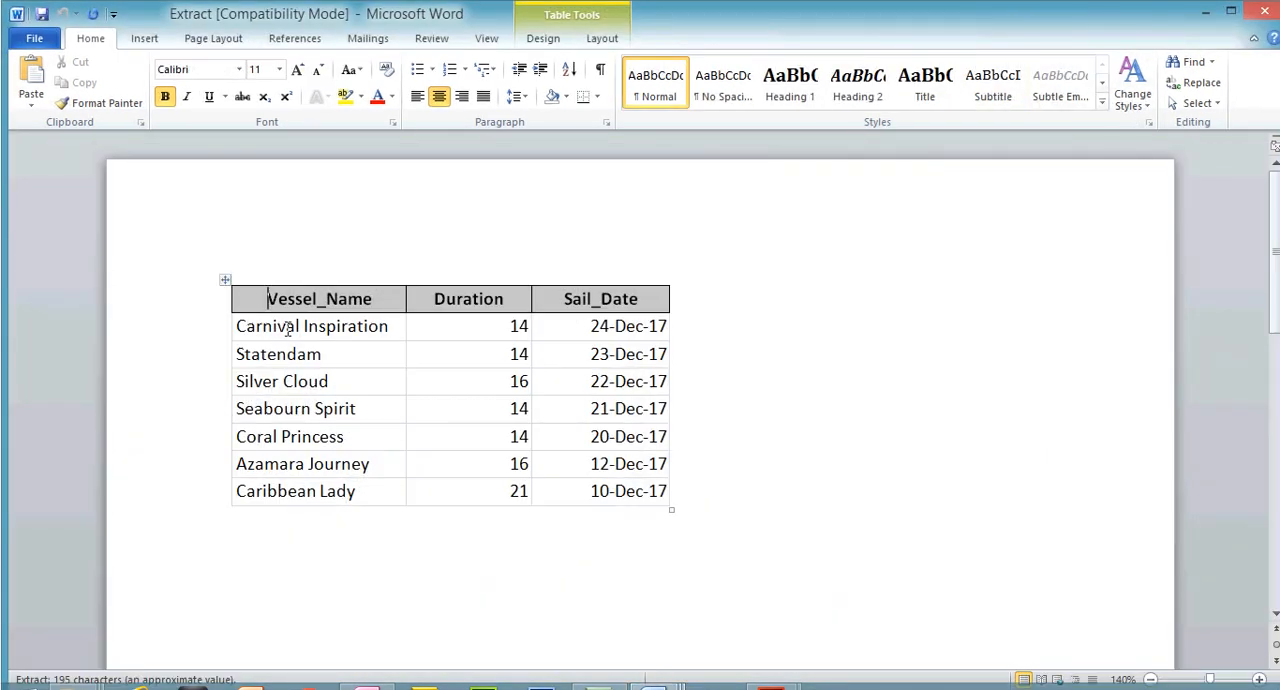
drag(530, 296, 503, 296)
drag(668, 298, 603, 298)
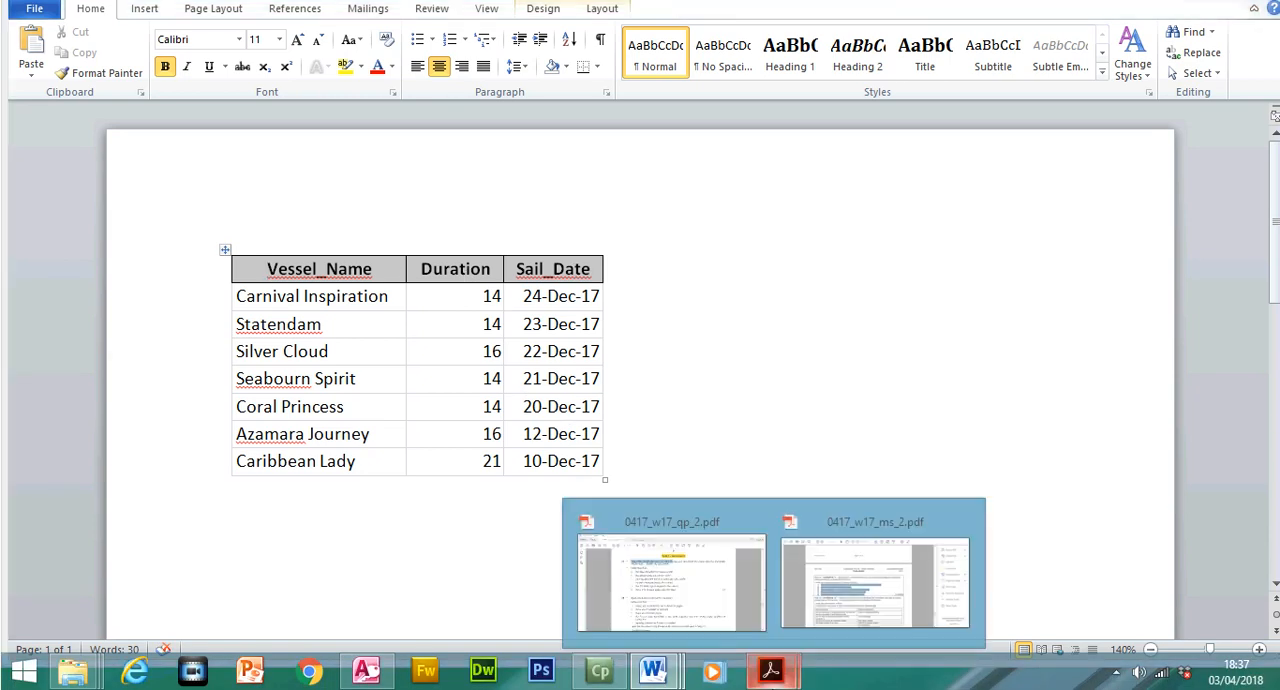
Switch to the 0417_w17_qp_2.pdf question paper and copy the phrase "Details are as follows:" from question 27
click(763, 638)
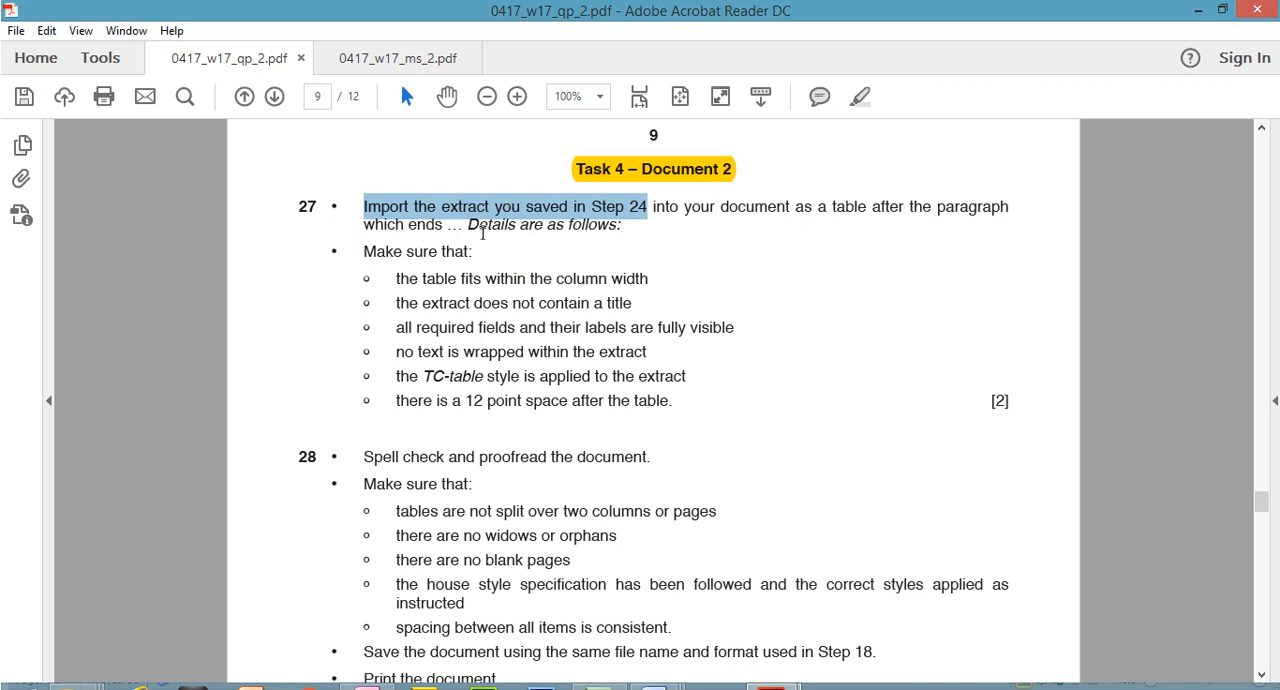
drag(467, 224, 622, 238)
right_click(605, 236)
click(628, 250)
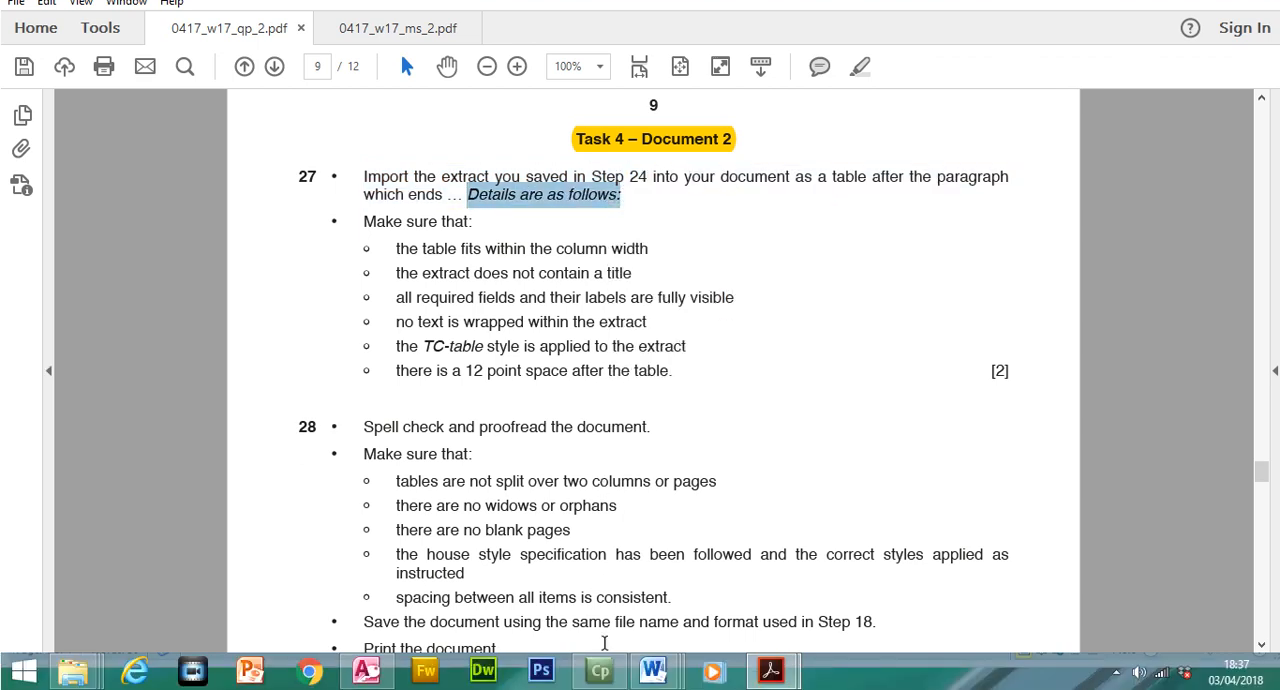
Find "Details are as follows:" in the CRUISENEWS document in Word and add an empty paragraph after it
mouse_move(653, 670)
click(525, 590)
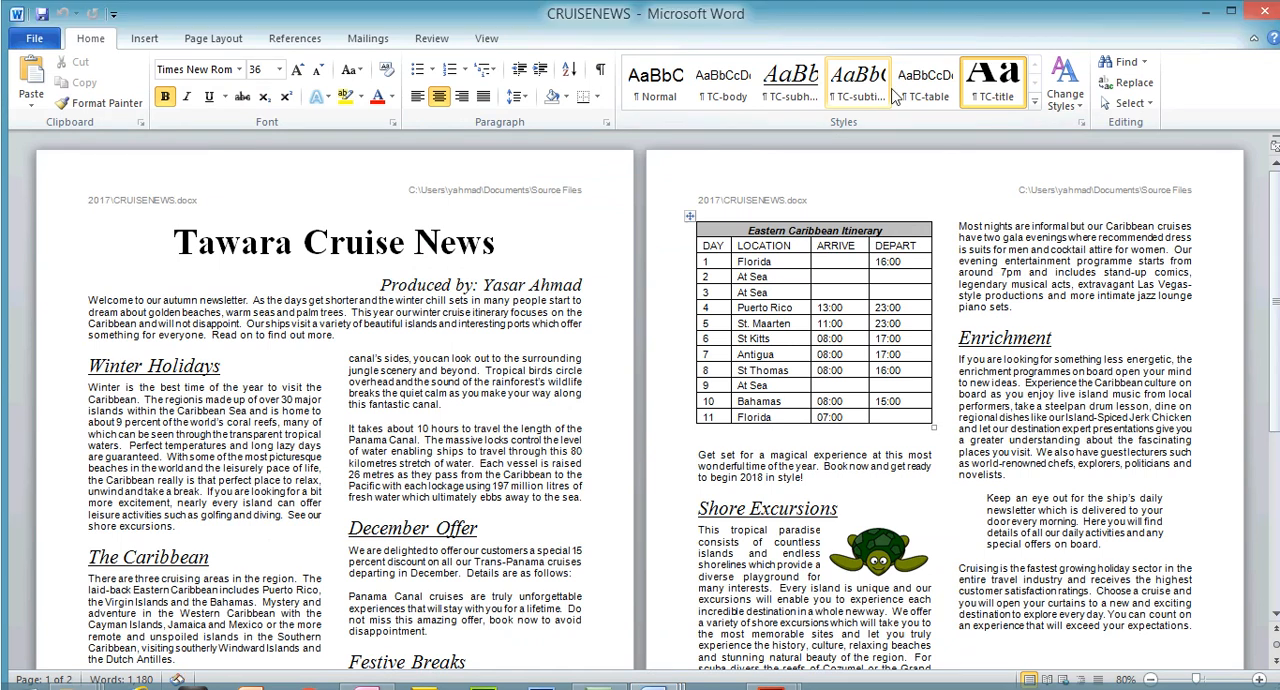
click(1122, 64)
key(ctrl+v)
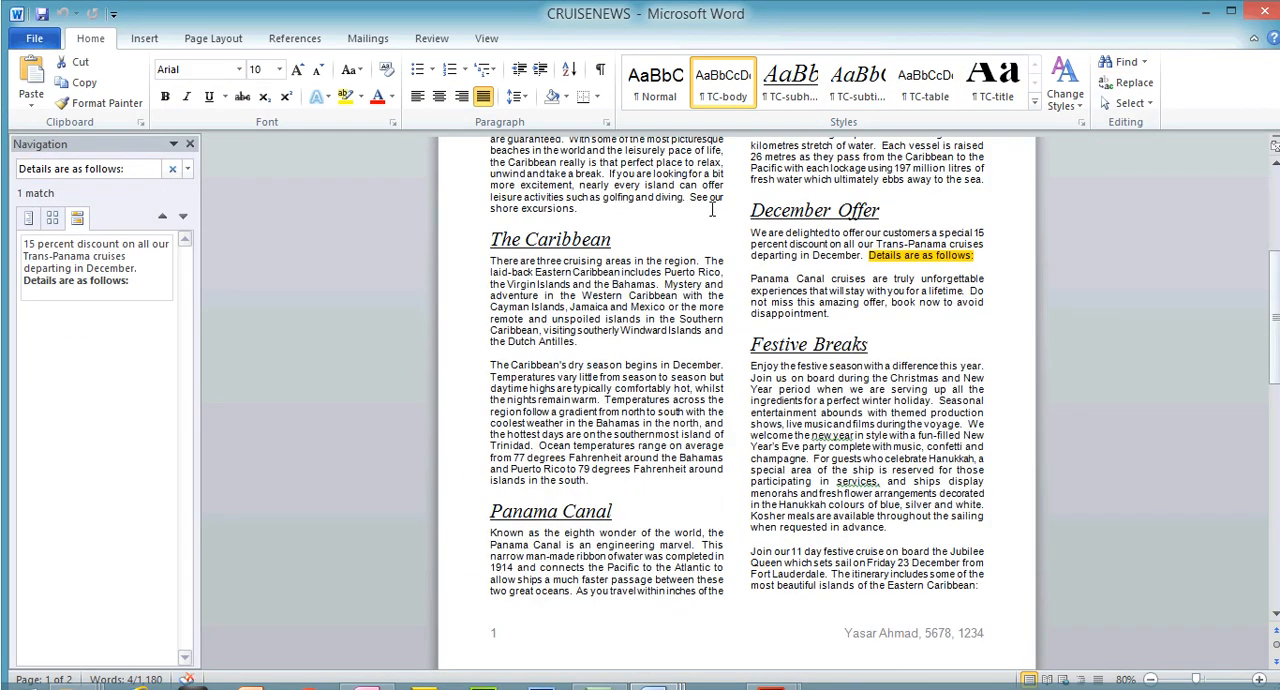
click(978, 255)
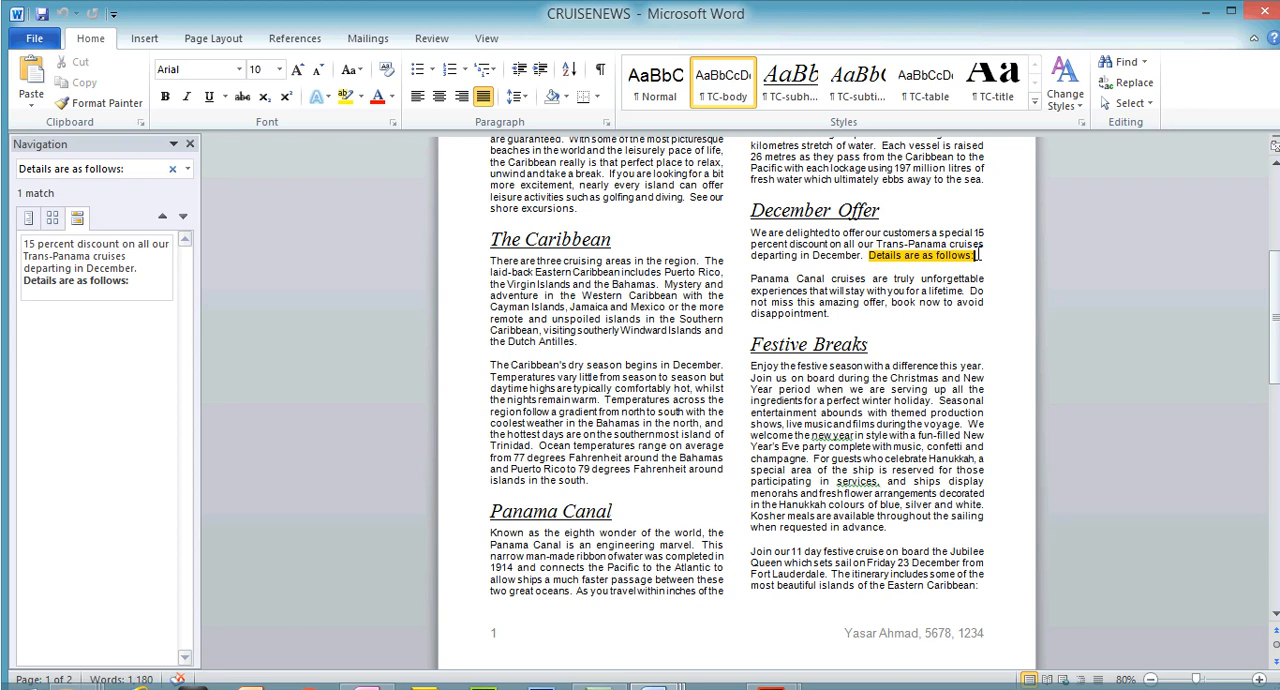
key(Return)
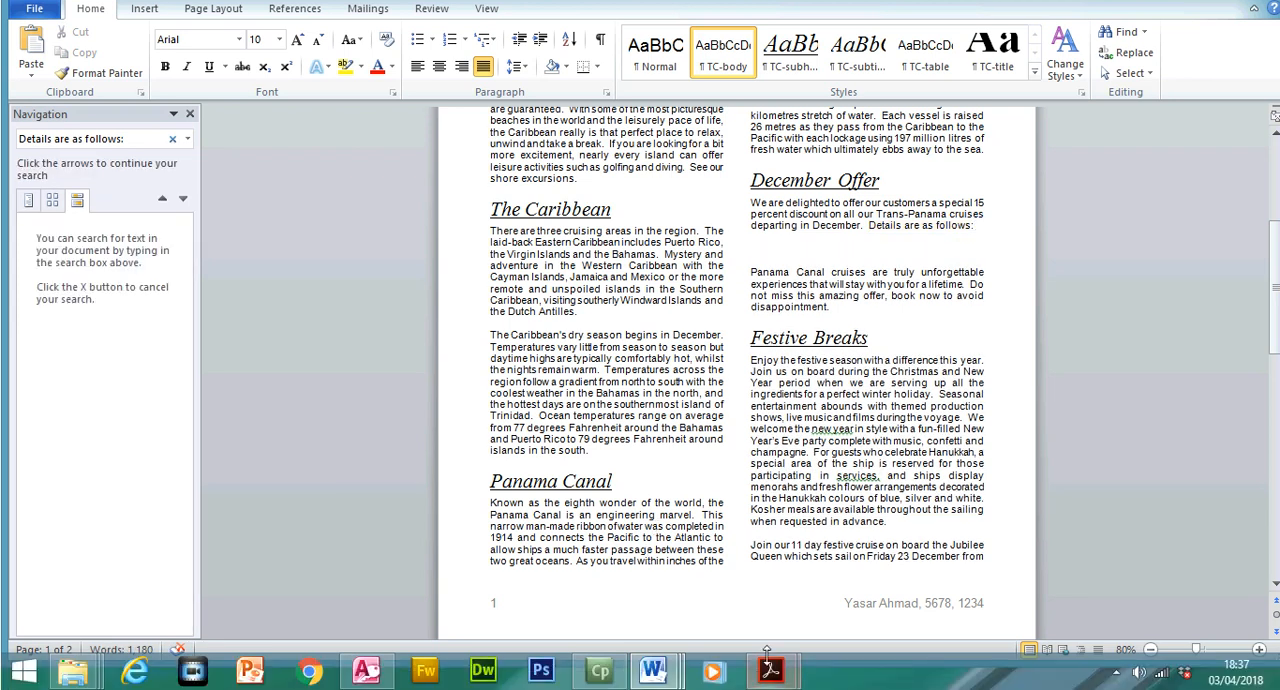
Switch to 0417_w17_qp_2.pdf and review question 27's table requirements on column width, title, visible fields and text wrapping
mouse_move(766, 660)
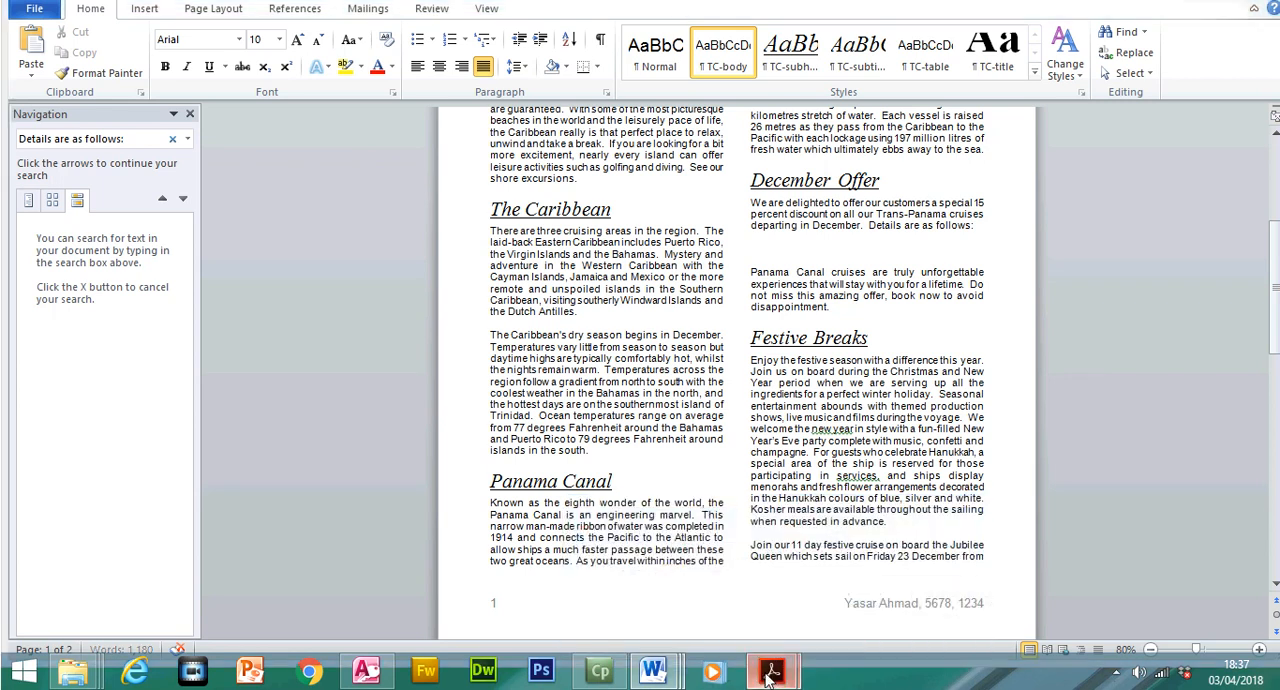
click(691, 605)
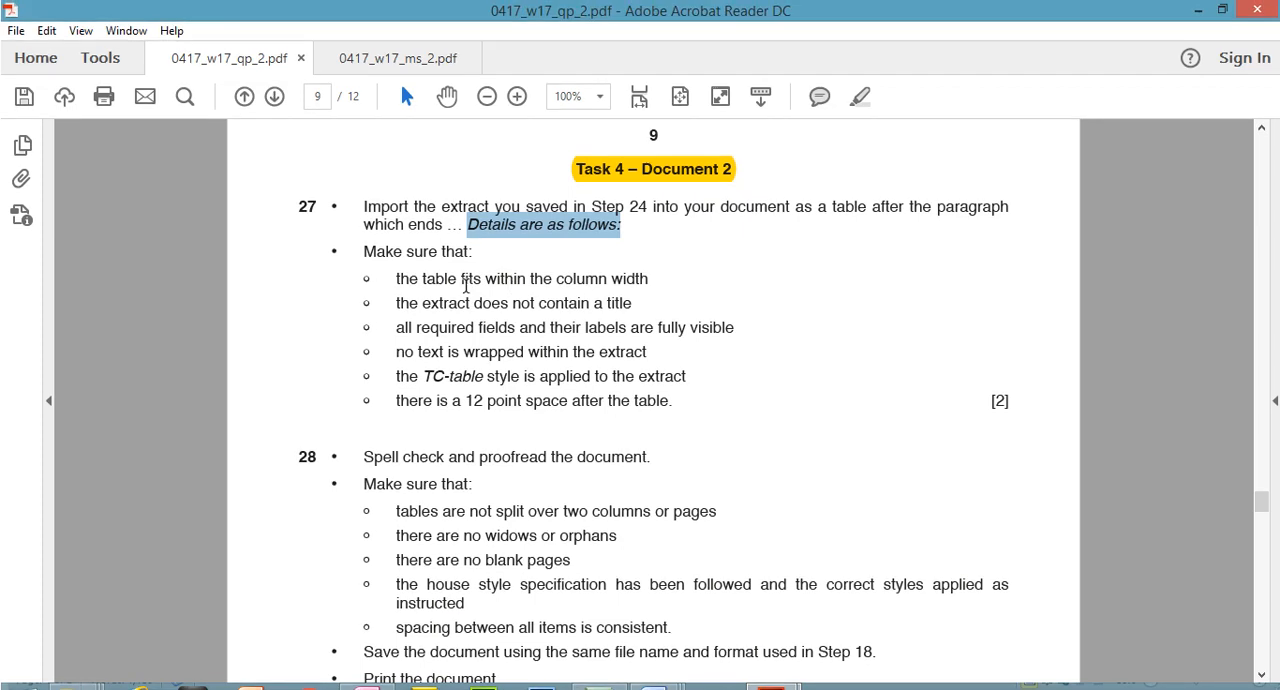
drag(396, 249, 659, 233)
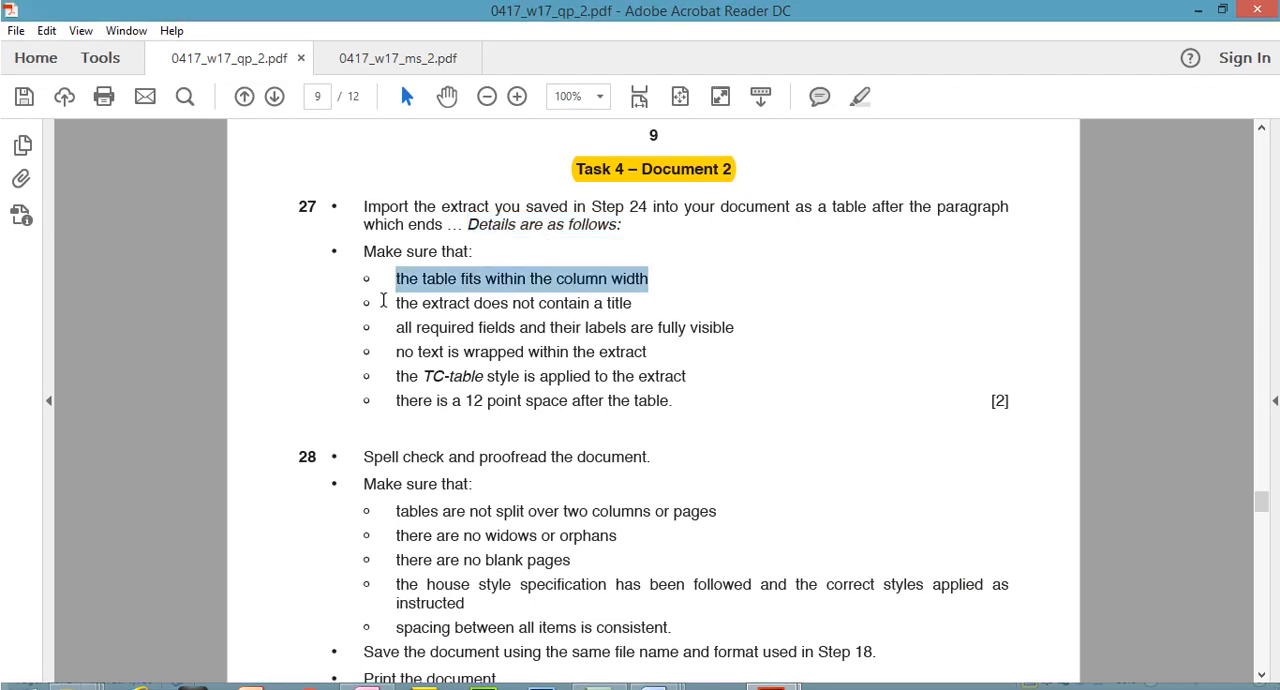
drag(421, 306, 618, 310)
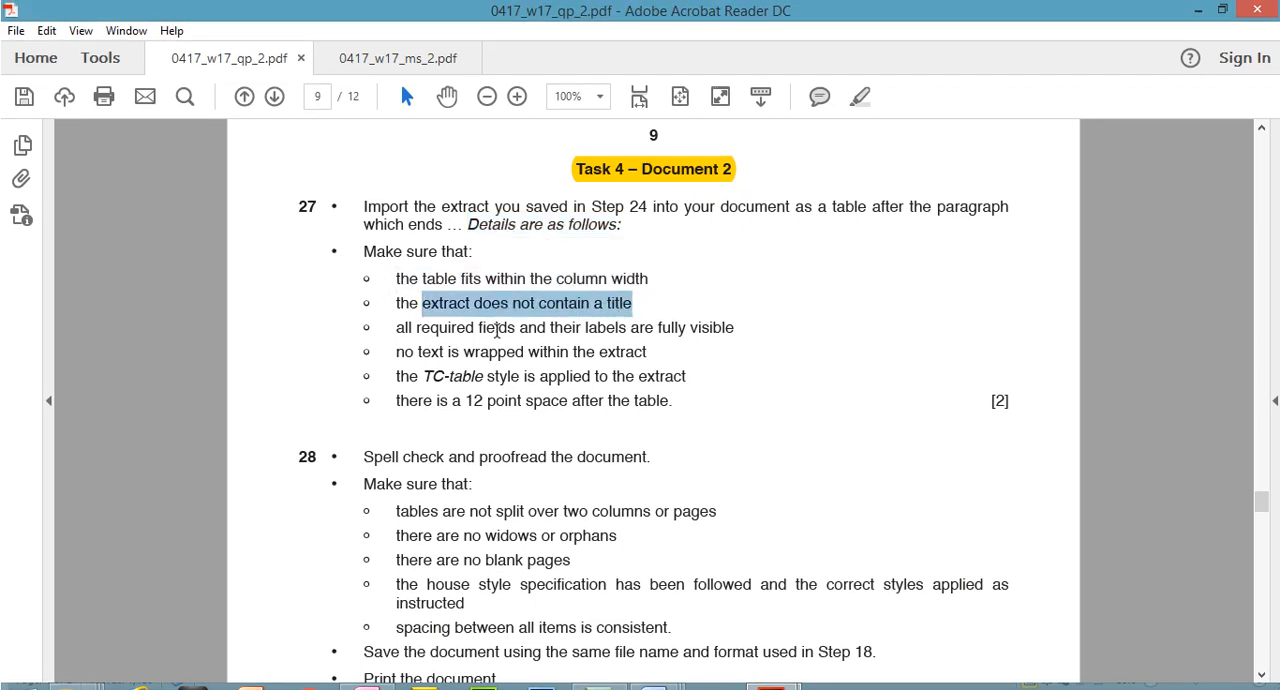
drag(397, 328, 703, 337)
drag(397, 352, 595, 352)
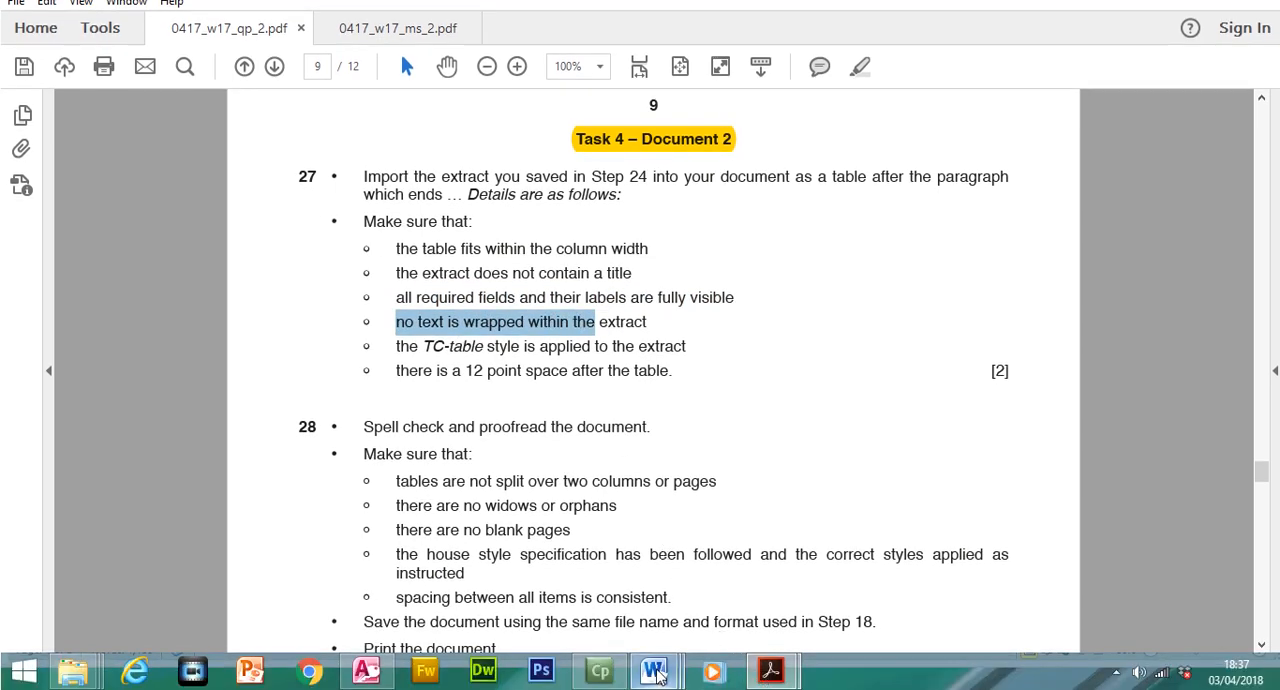
Switch to the Extract document in Word and copy its entire table of vessel names, durations and sail dates
mouse_move(655, 672)
click(843, 572)
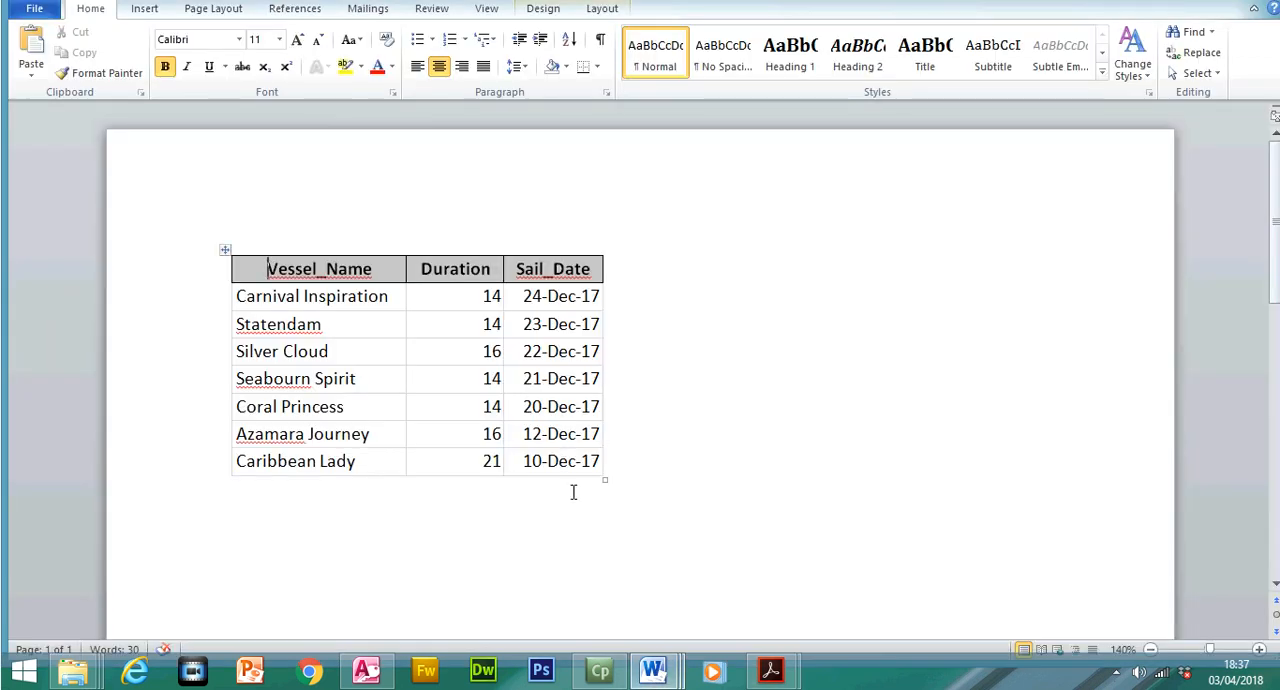
drag(600, 468, 272, 263)
right_click(274, 297)
click(322, 328)
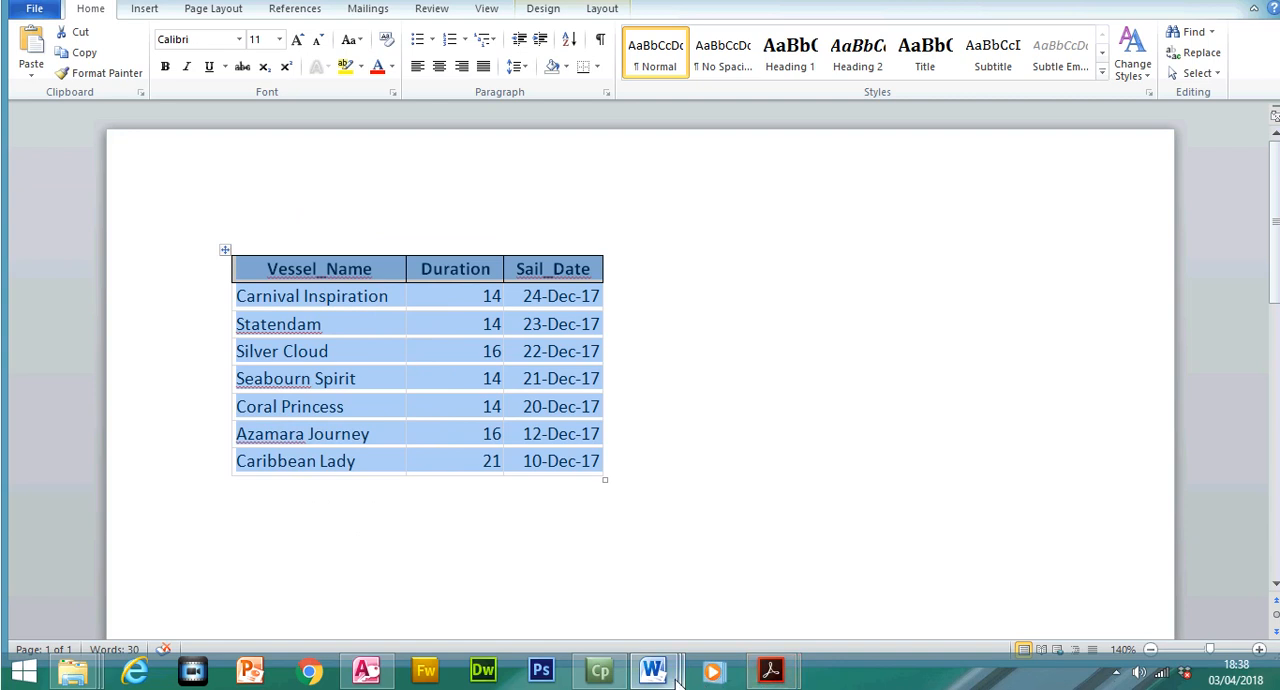
Paste the table under the December Offer paragraph in CRUISENEWS with source formatting kept, and widen Sail_Date to the text column's edge
mouse_move(655, 672)
click(446, 576)
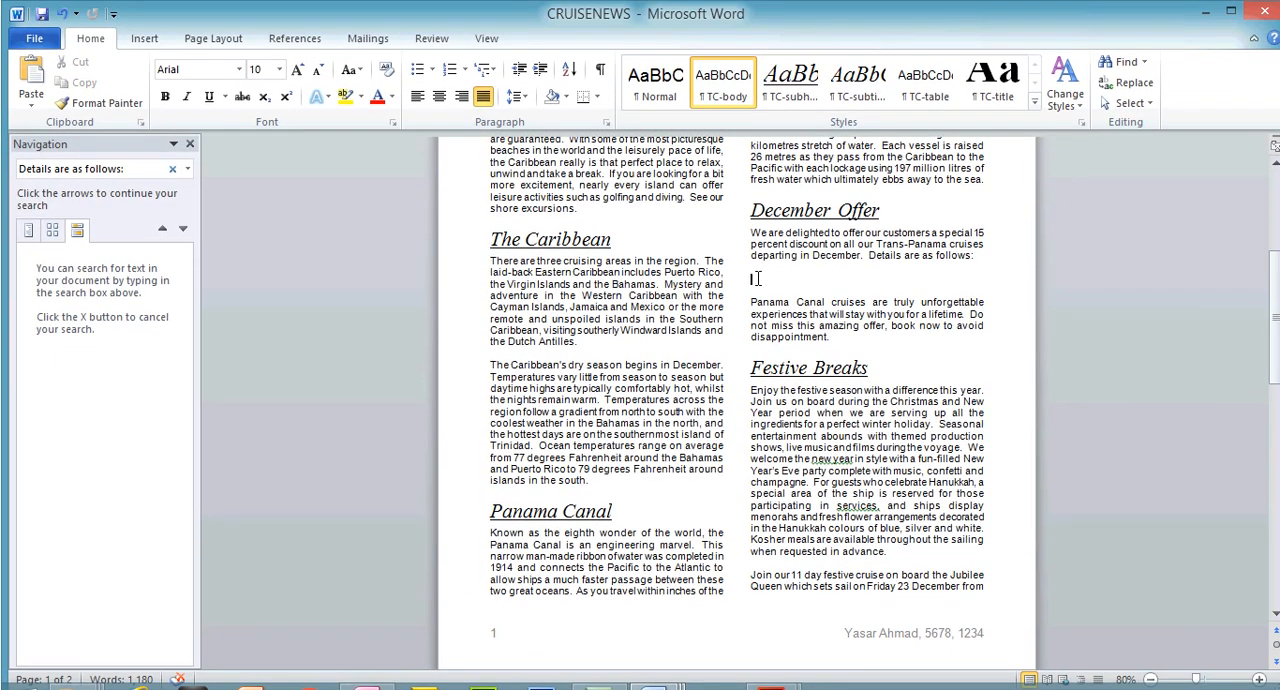
right_click(757, 279)
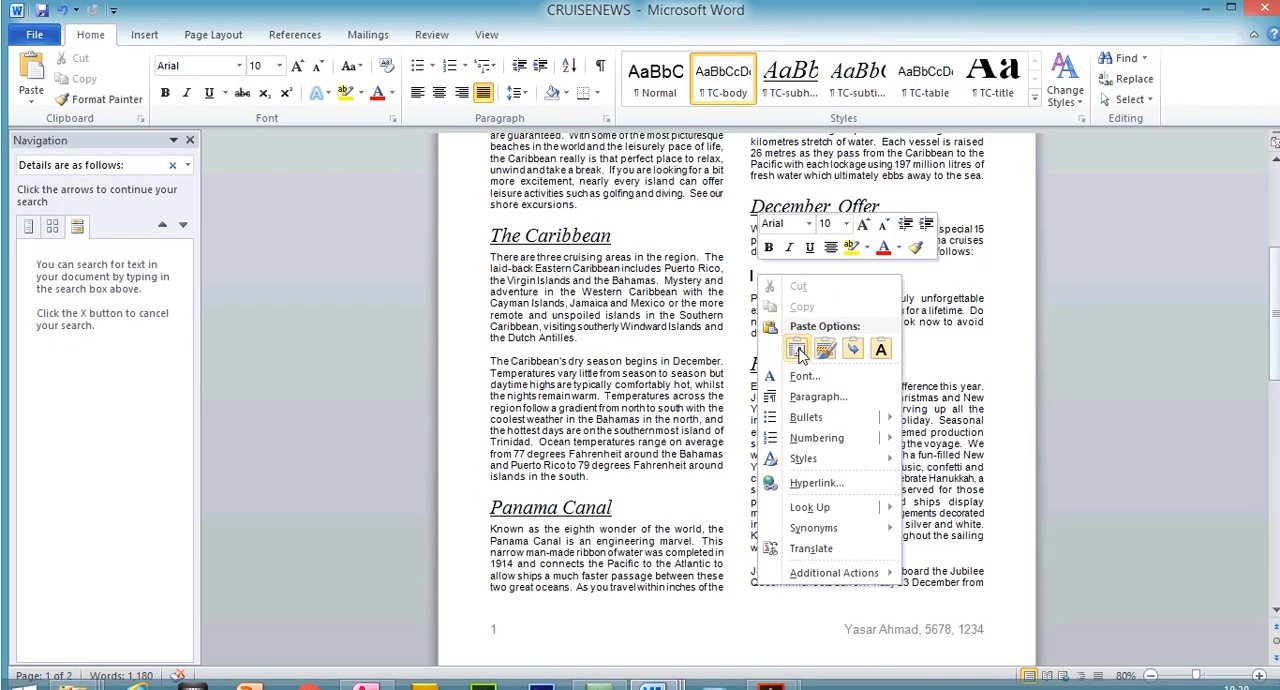
click(784, 338)
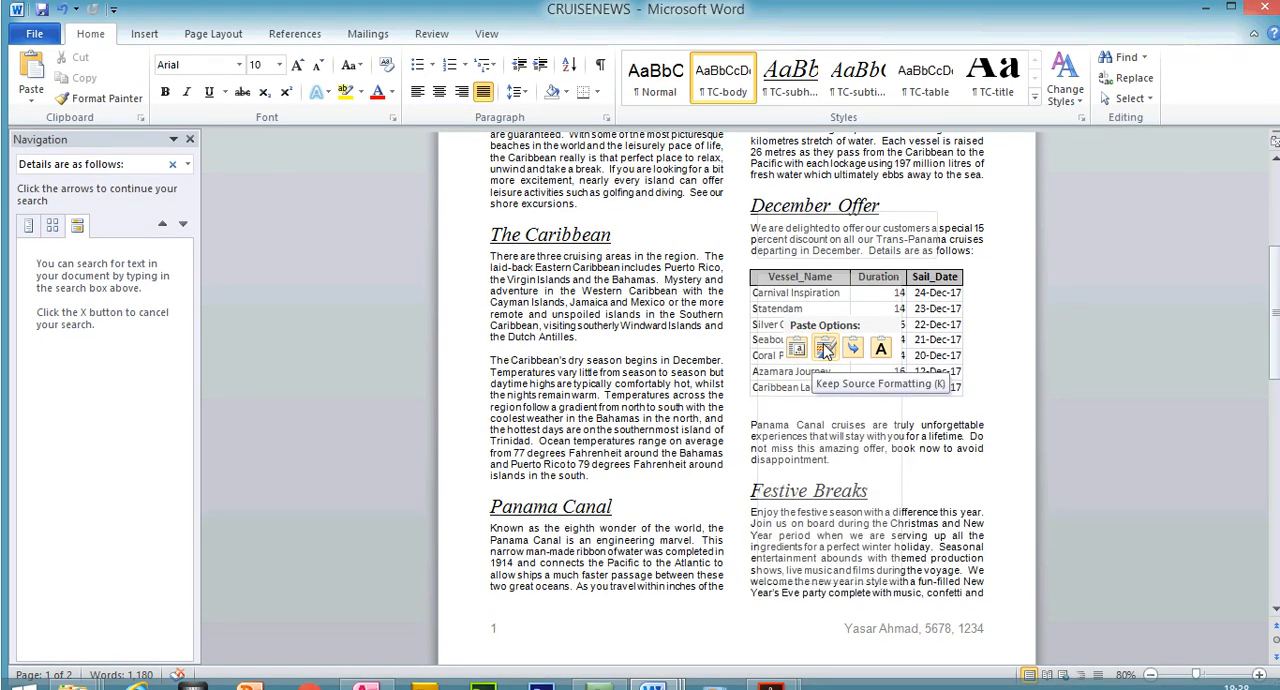
click(825, 347)
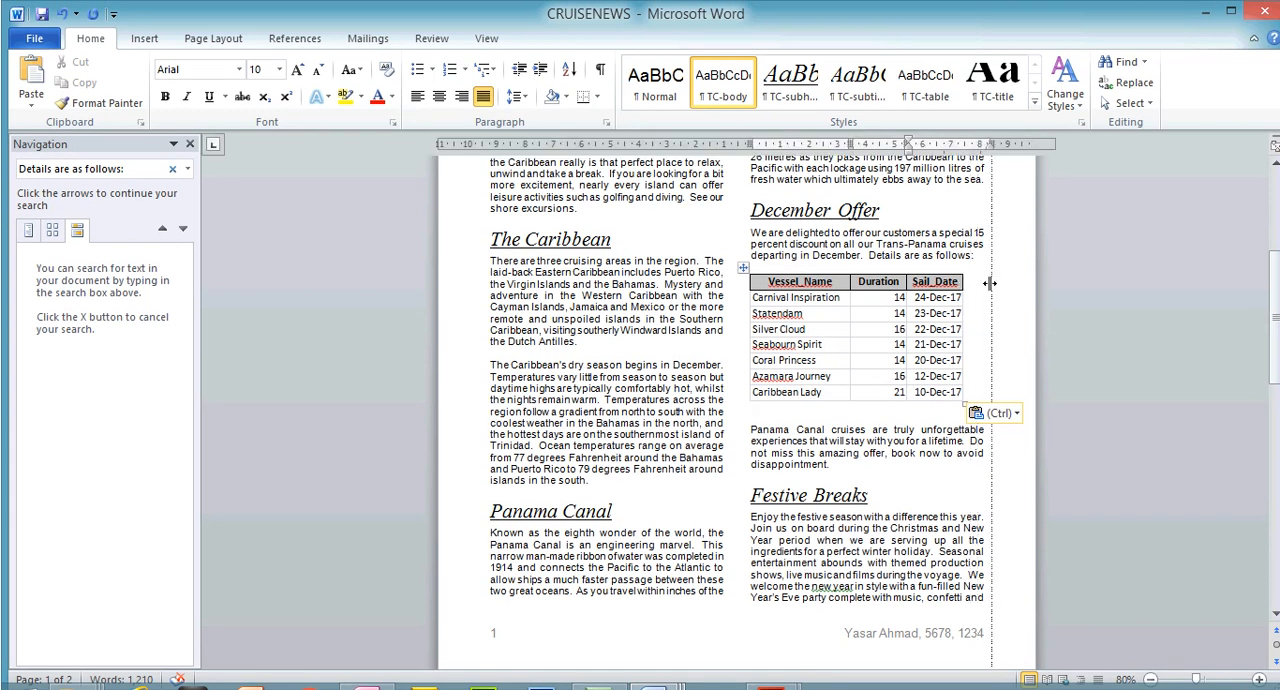
drag(989, 283, 984, 283)
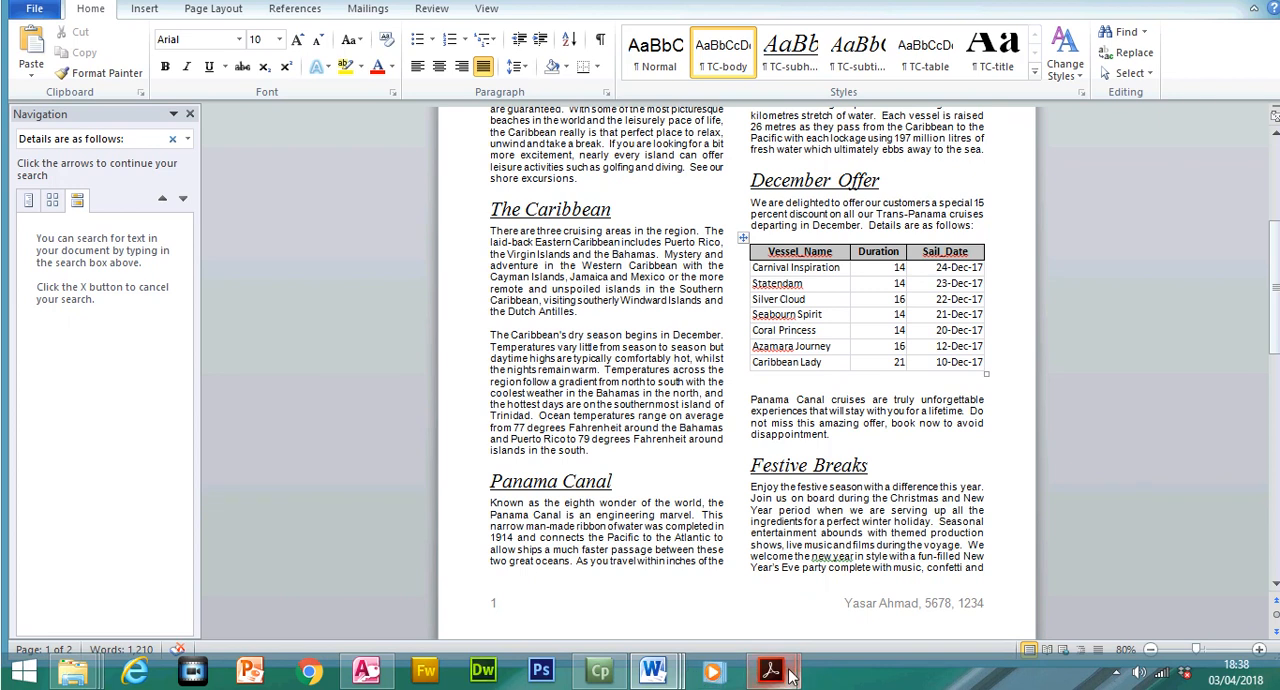
Switch back to 0417_w17_qp_2.pdf and recheck question 27's first four table requirements, from column width to unwrapped text
mouse_move(789, 675)
click(729, 580)
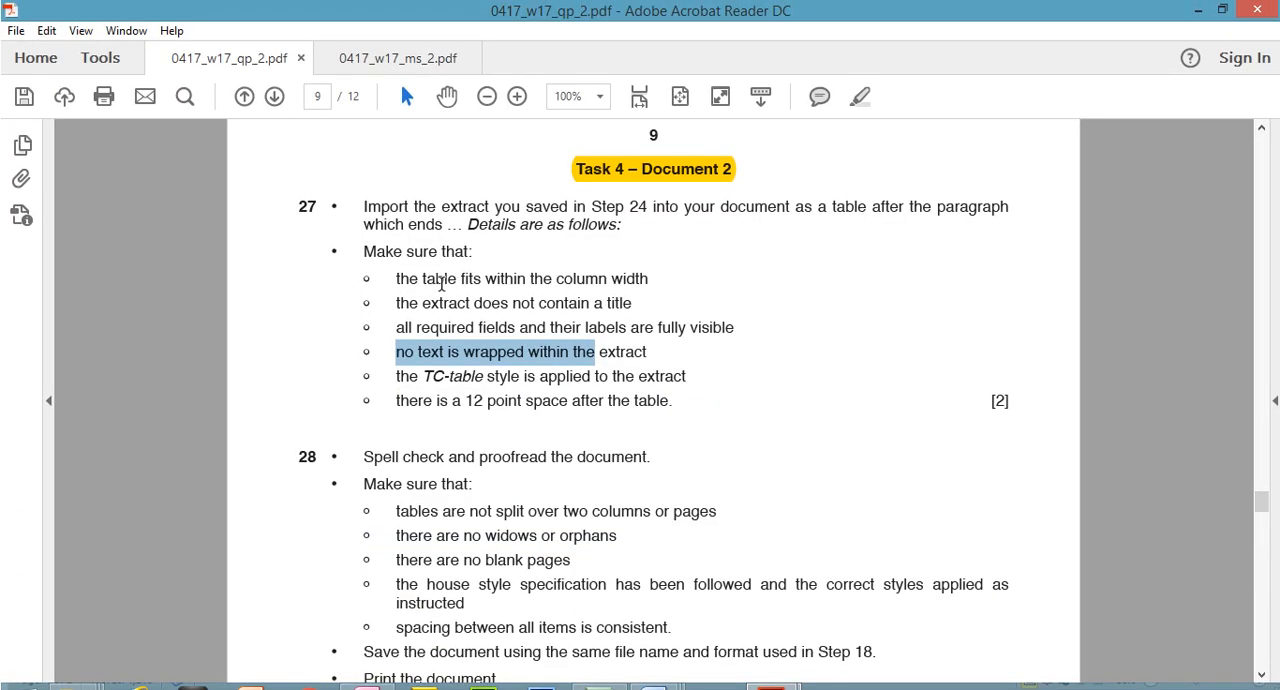
drag(397, 279, 597, 278)
drag(397, 303, 622, 296)
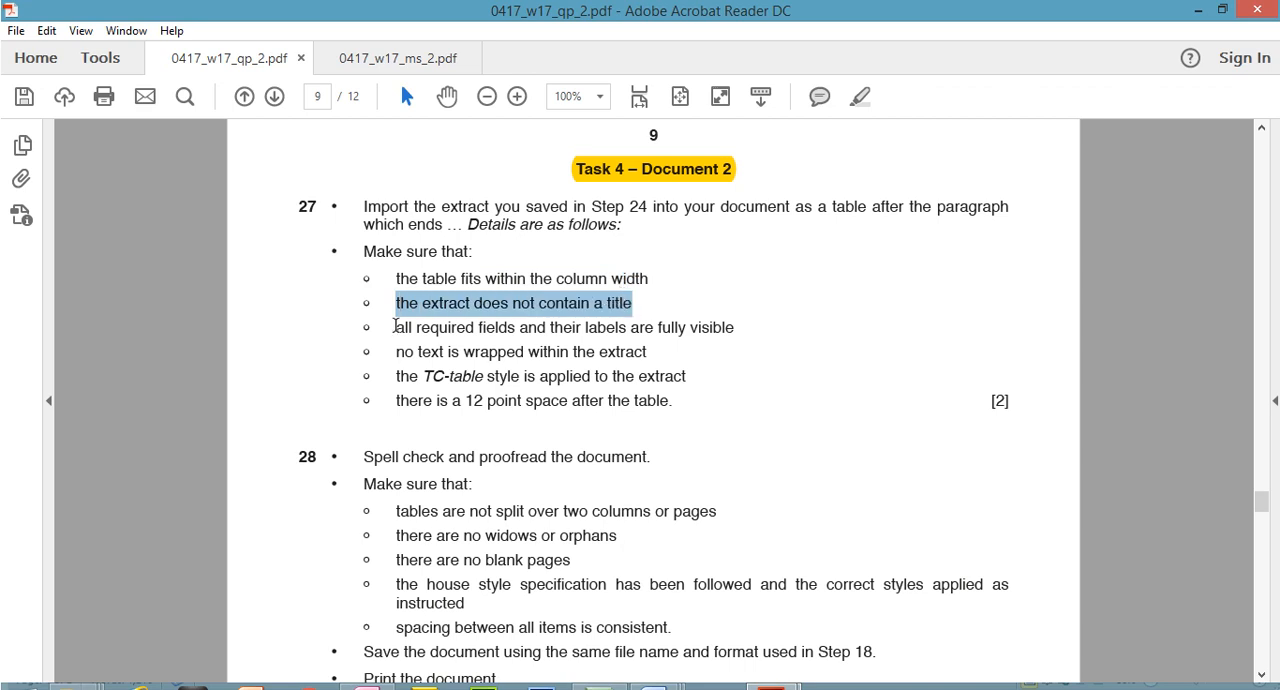
drag(399, 328, 680, 332)
drag(397, 352, 626, 337)
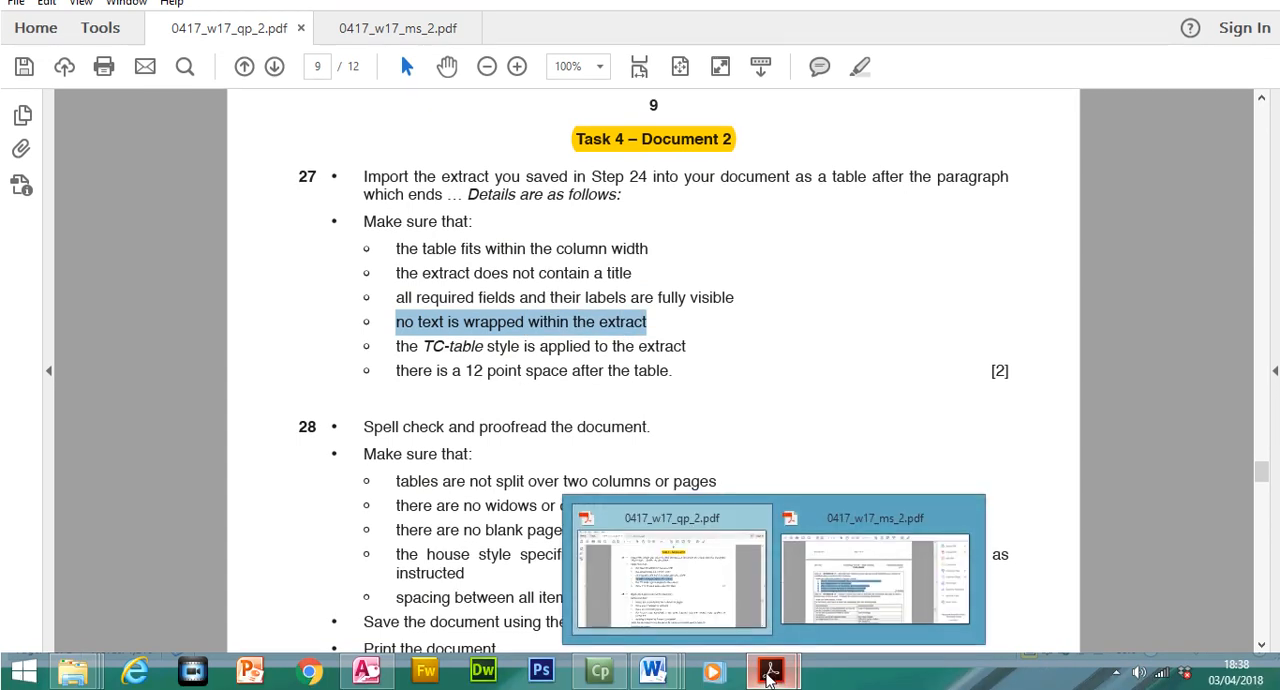
Return to CRUISENEWS in Word and widen the Vessel_Name column slightly in the December Offer table
mouse_move(660, 688)
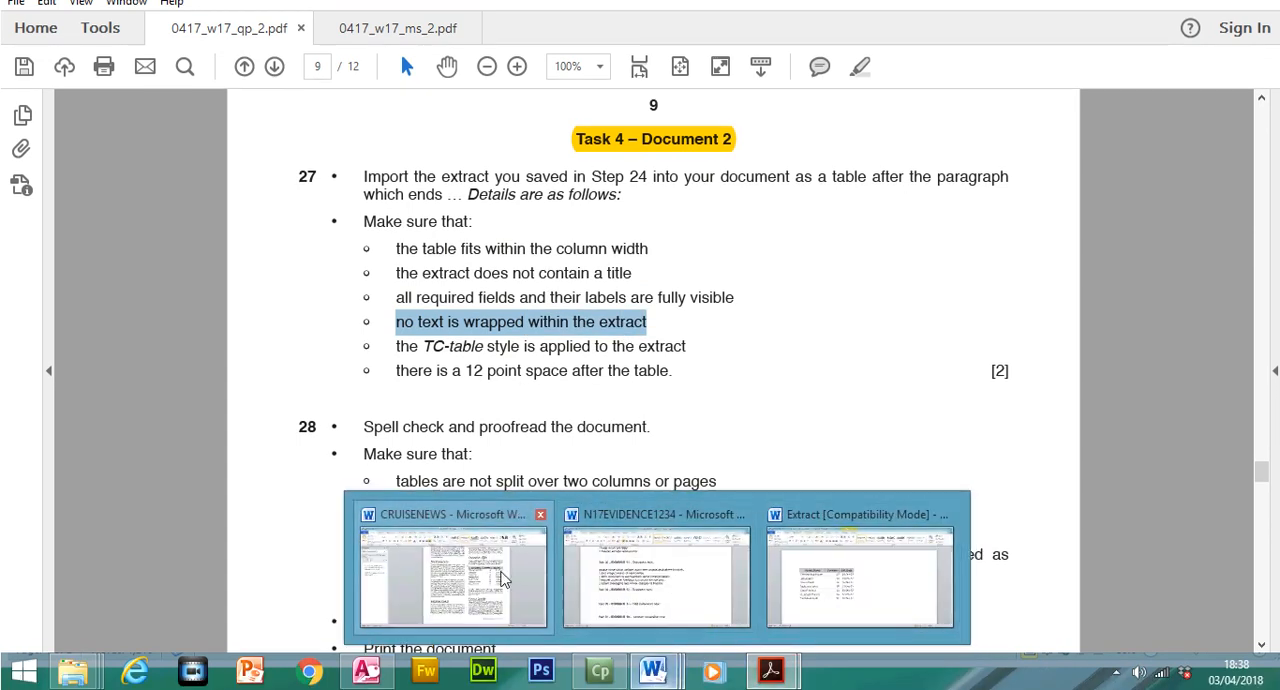
click(508, 571)
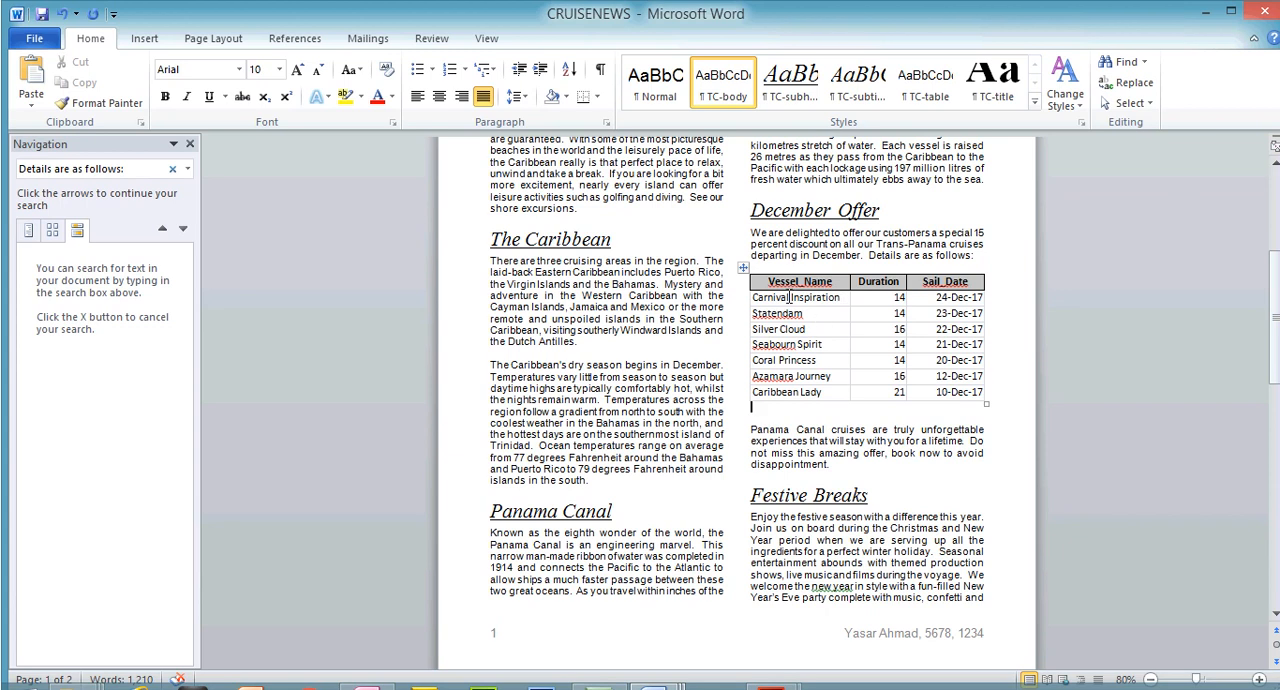
mouse_move(846, 281)
mouse_down()
mouse_move(798, 285)
mouse_move(856, 284)
mouse_up()
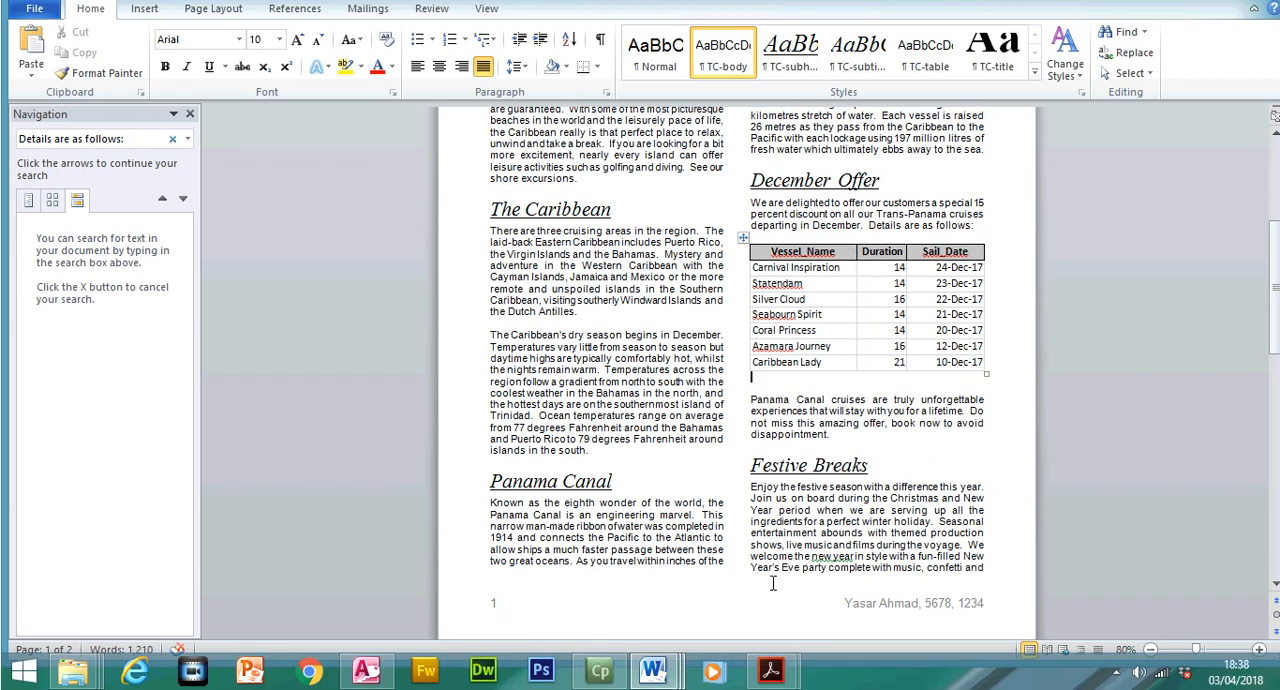
mouse_move(652, 674)
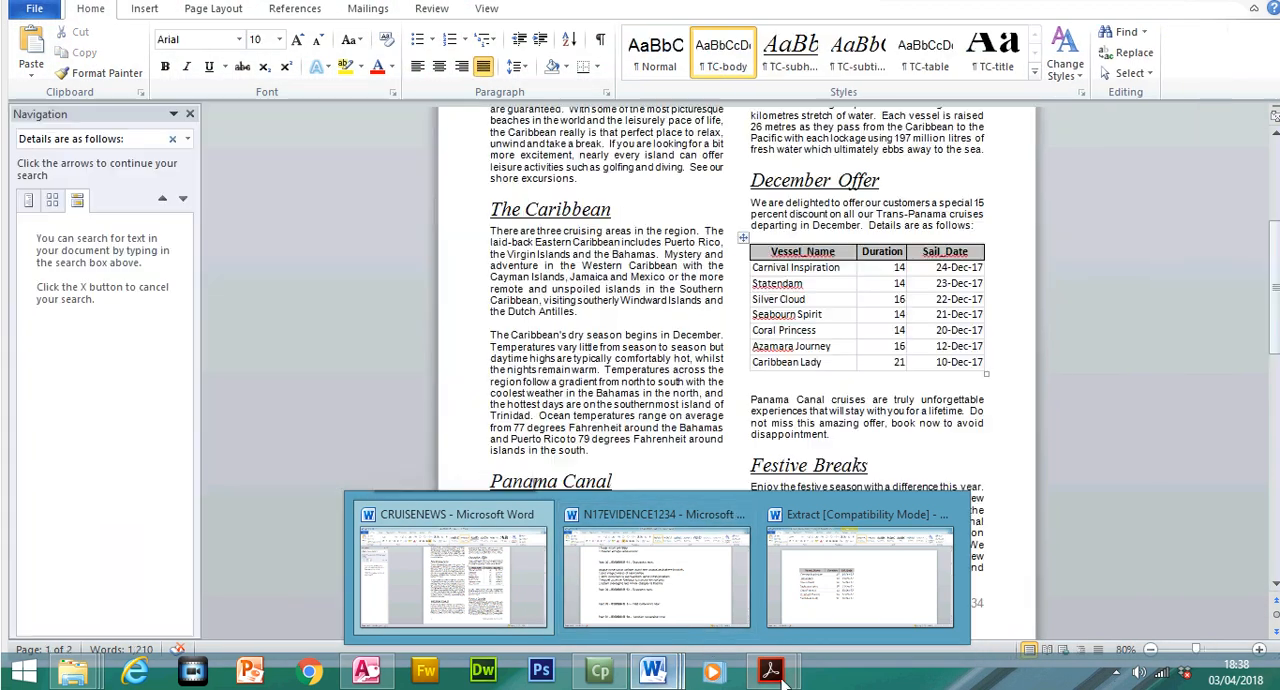
Switch to 0417_w17_qp_2.pdf and mark question 27's requirement that the TC-table style is applied to the extract
mouse_move(785, 672)
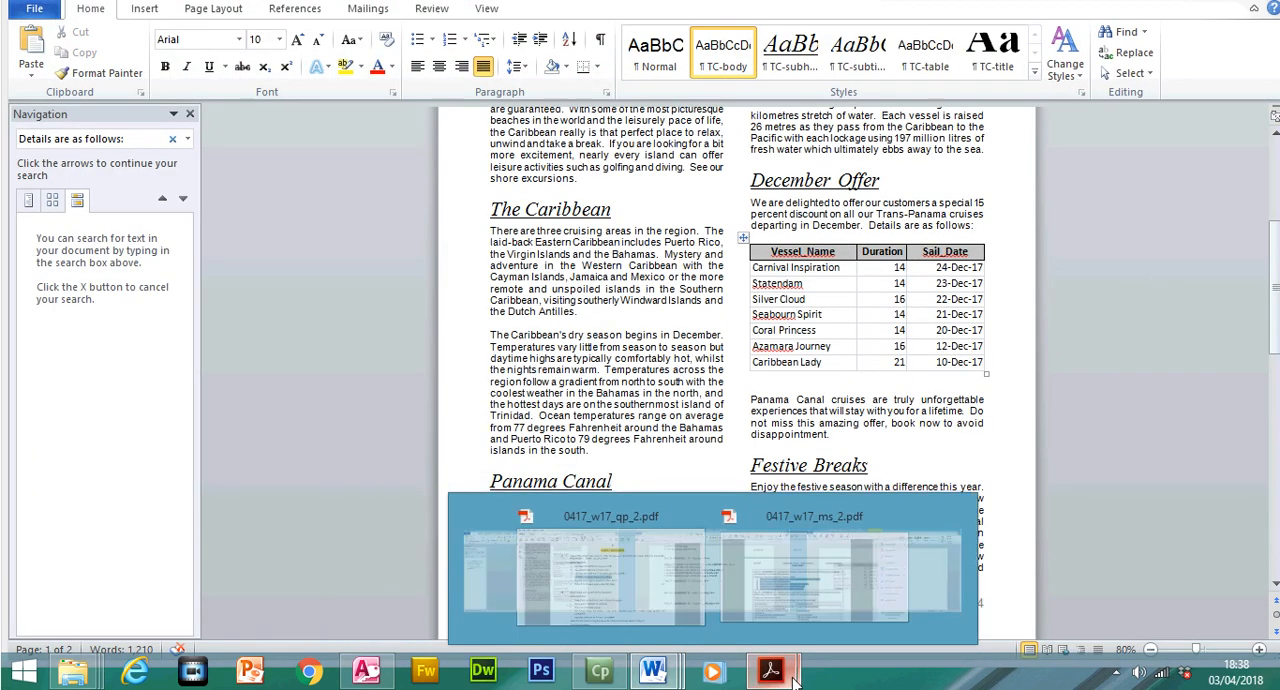
click(725, 590)
drag(396, 347, 650, 345)
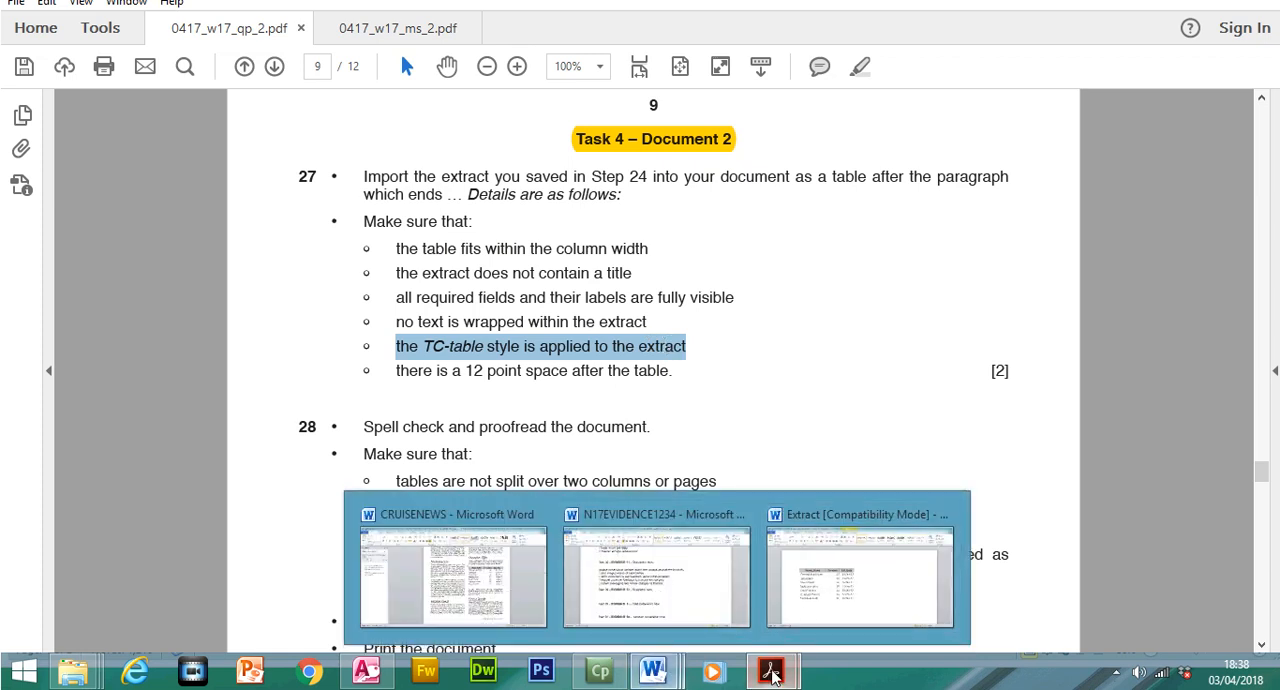
Return to CRUISENEWS in Word and apply the TC-table style to the entire December Offer table
mouse_move(770, 680)
mouse_move(650, 655)
click(494, 585)
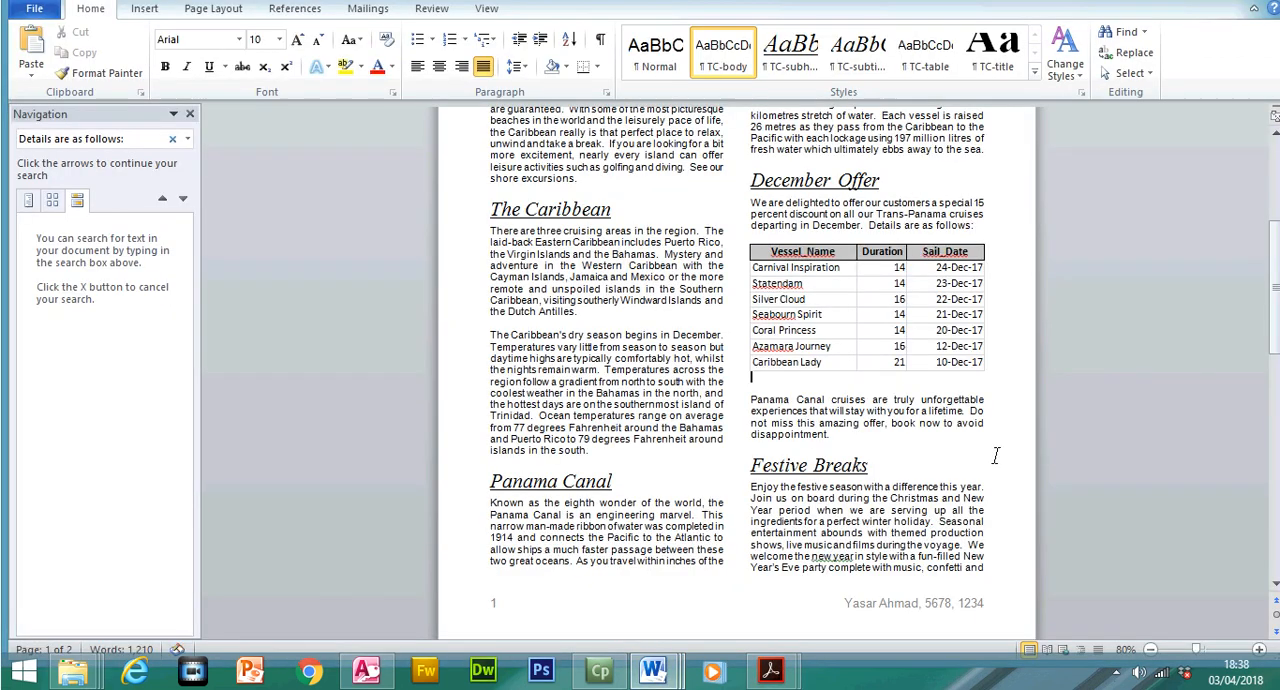
drag(977, 364, 786, 252)
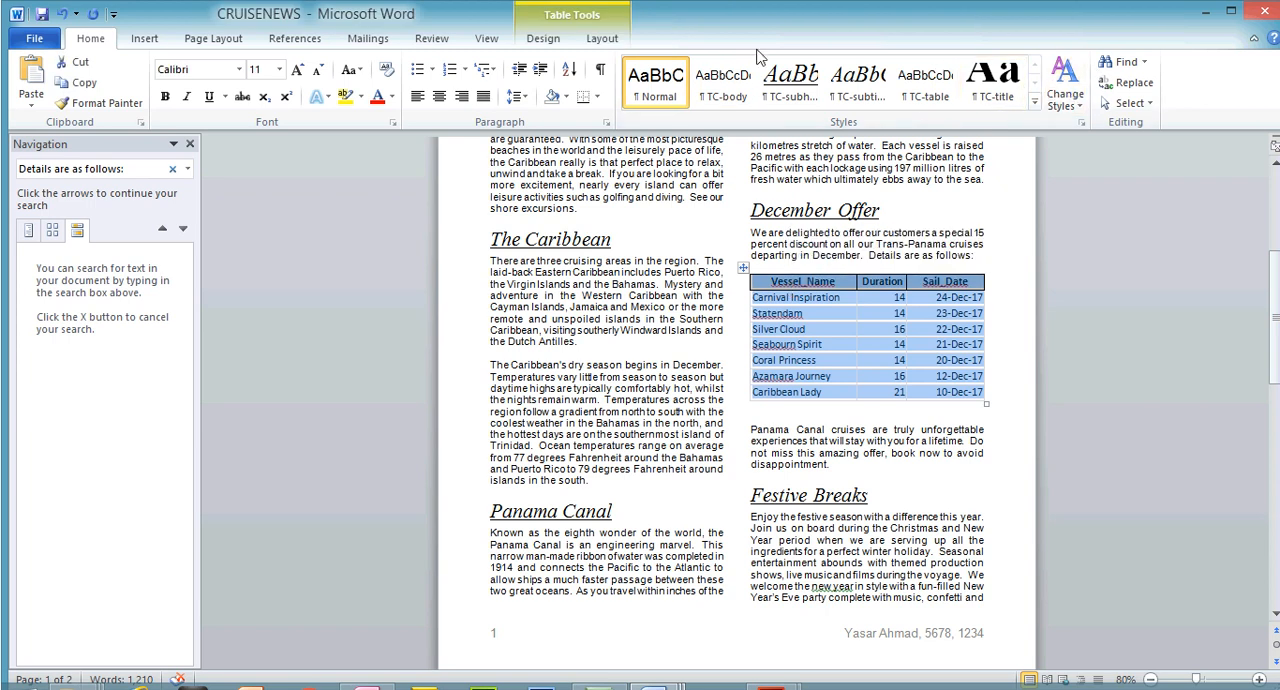
click(1082, 122)
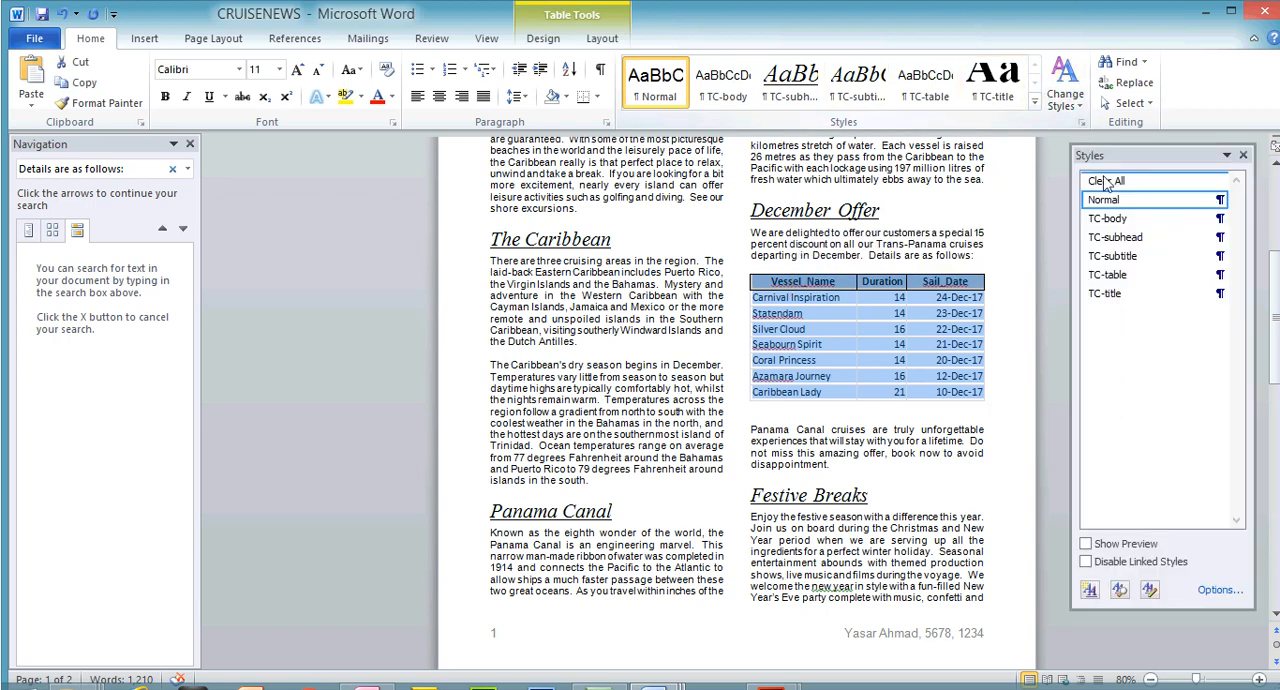
click(1110, 275)
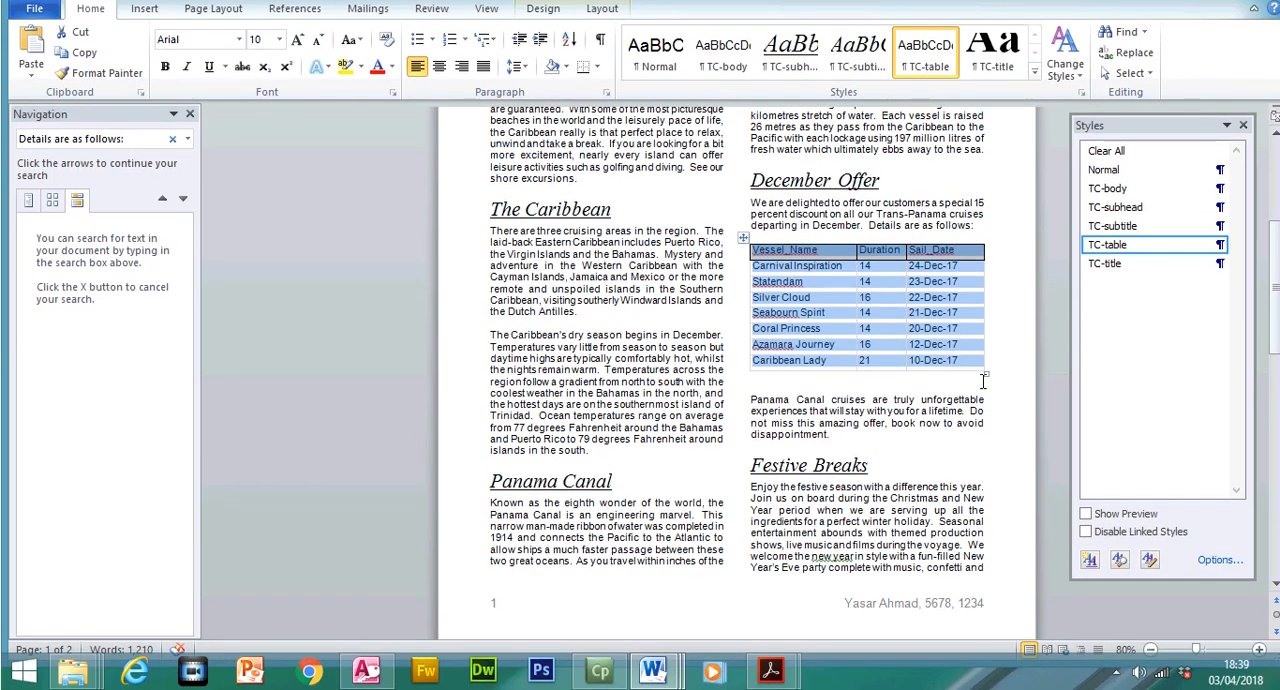
click(981, 379)
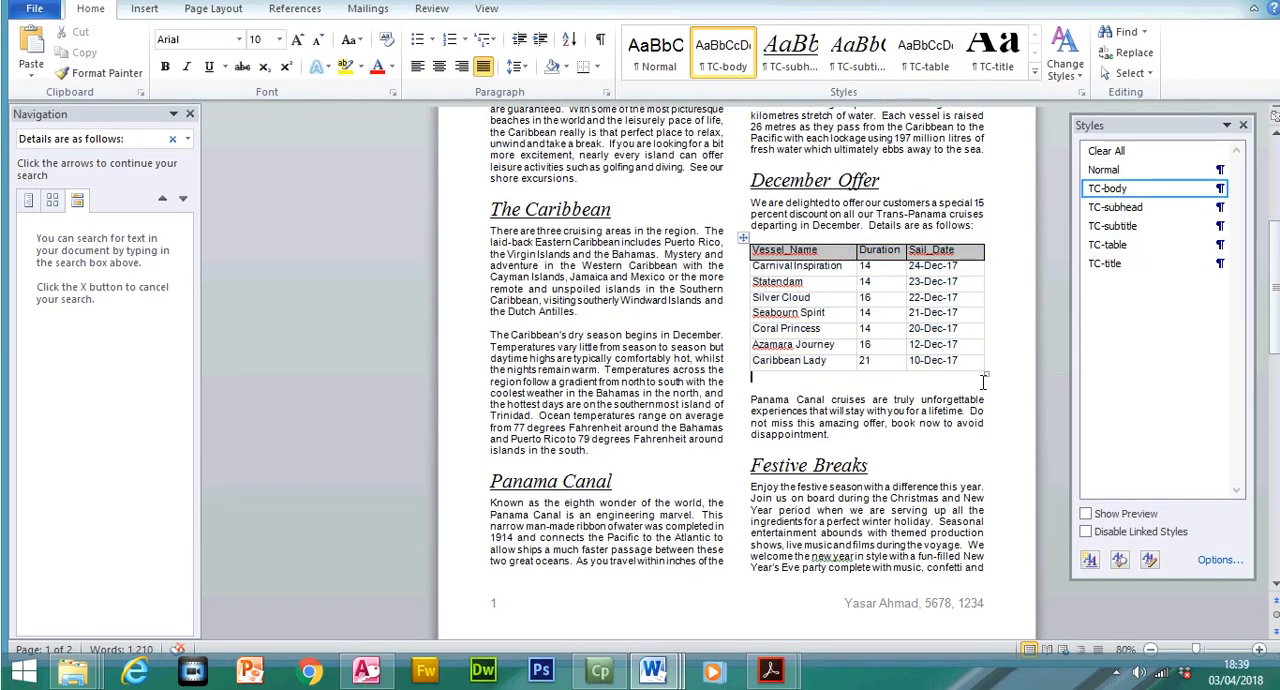
Switch to 0417_w17_qp_2.pdf and mark question 27's requirement about the 12 point space after the table
mouse_move(770, 672)
click(716, 597)
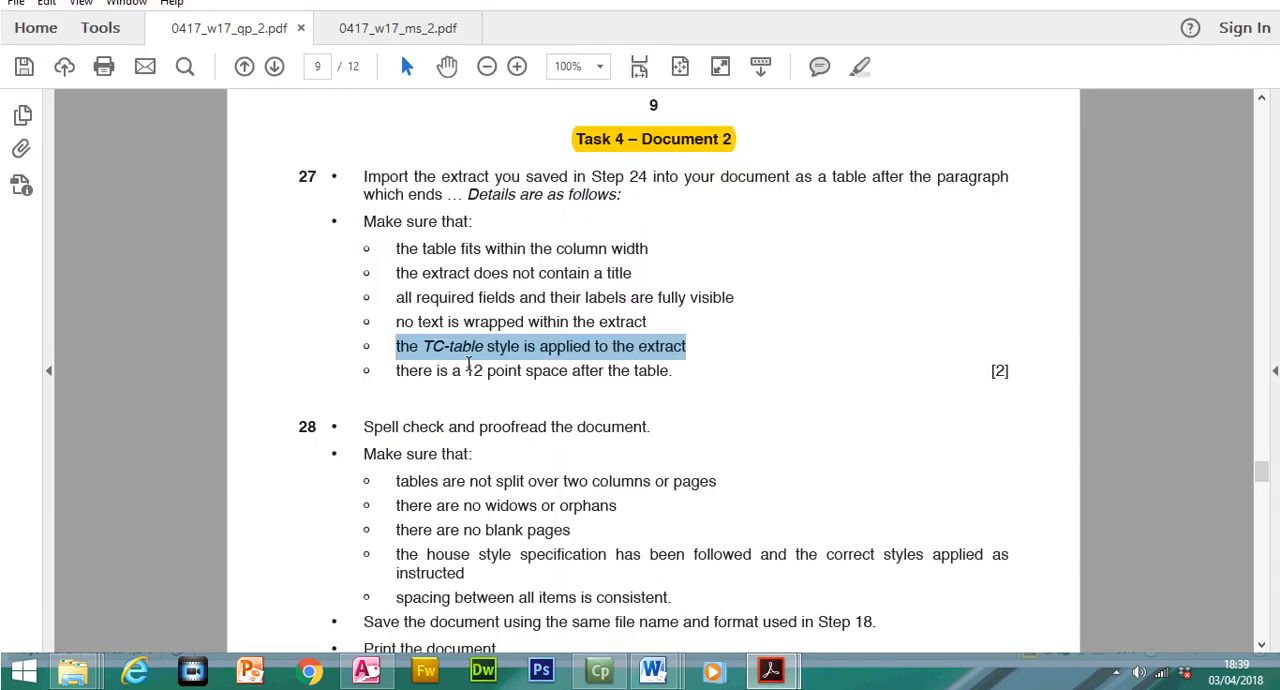
drag(399, 370, 661, 371)
Back in CRUISENEWS in Word, set the blank line below the December Offer table to 12 pt and remove its space after paragraph
mouse_move(653, 672)
click(470, 568)
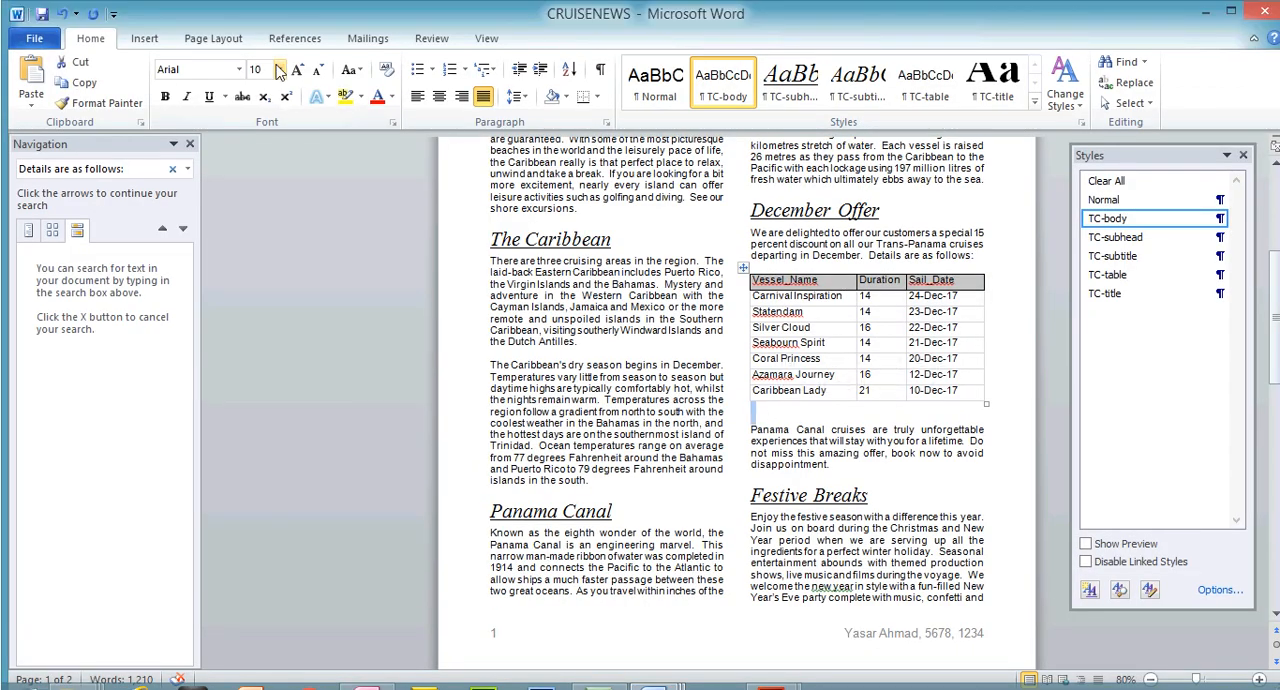
click(279, 39)
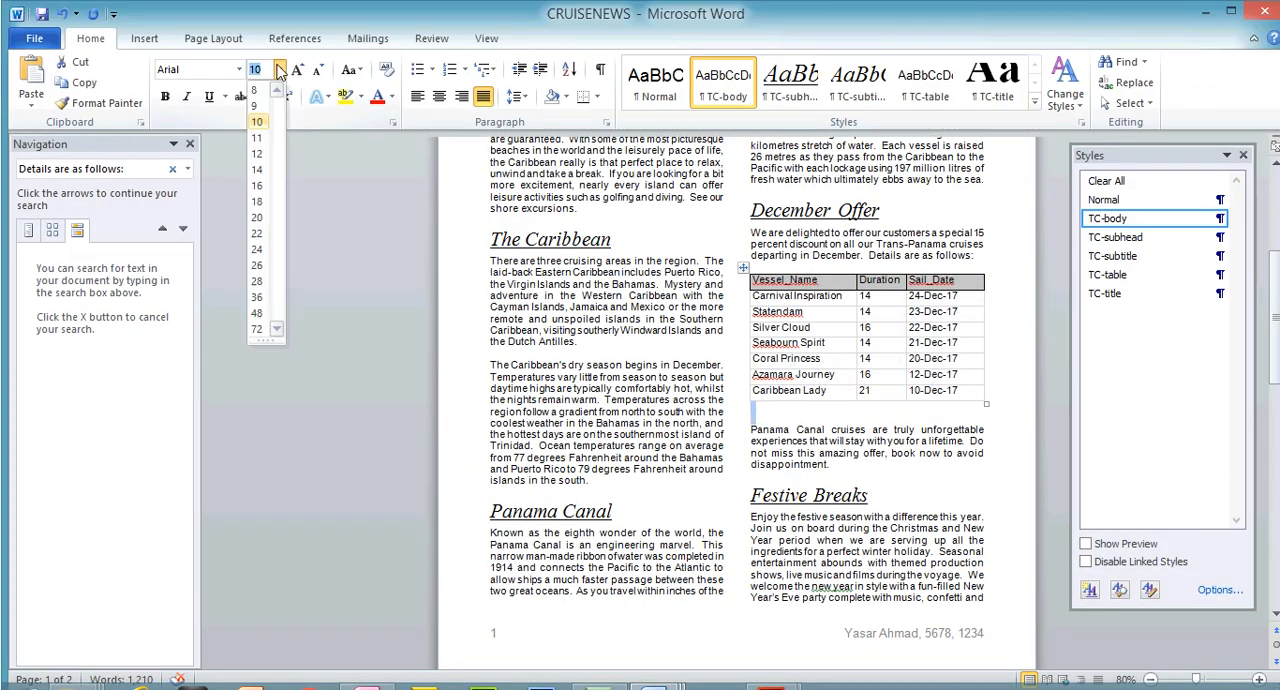
click(268, 154)
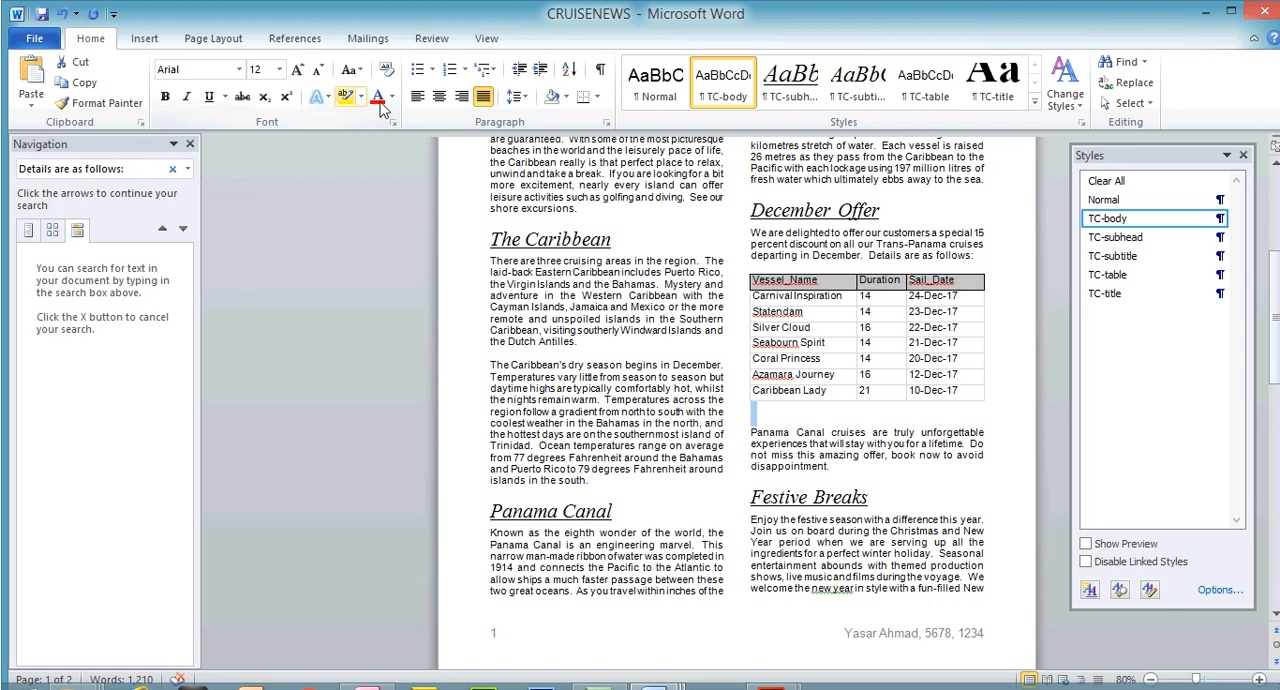
click(516, 96)
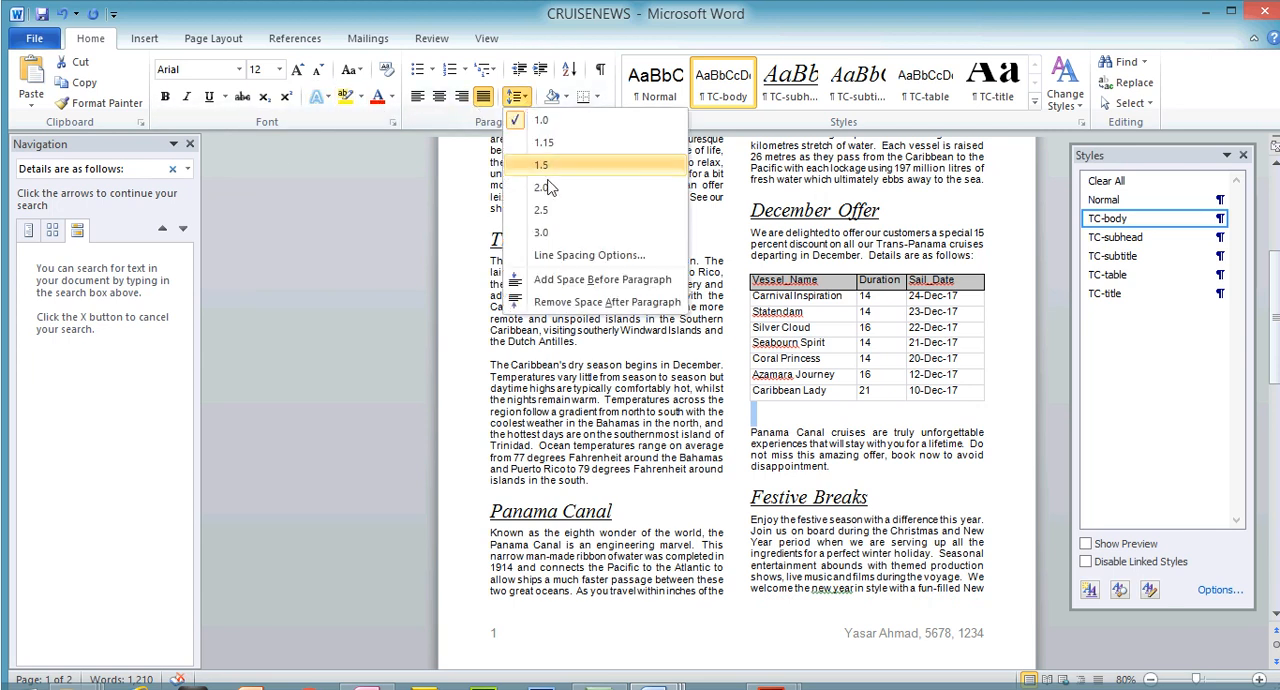
click(596, 303)
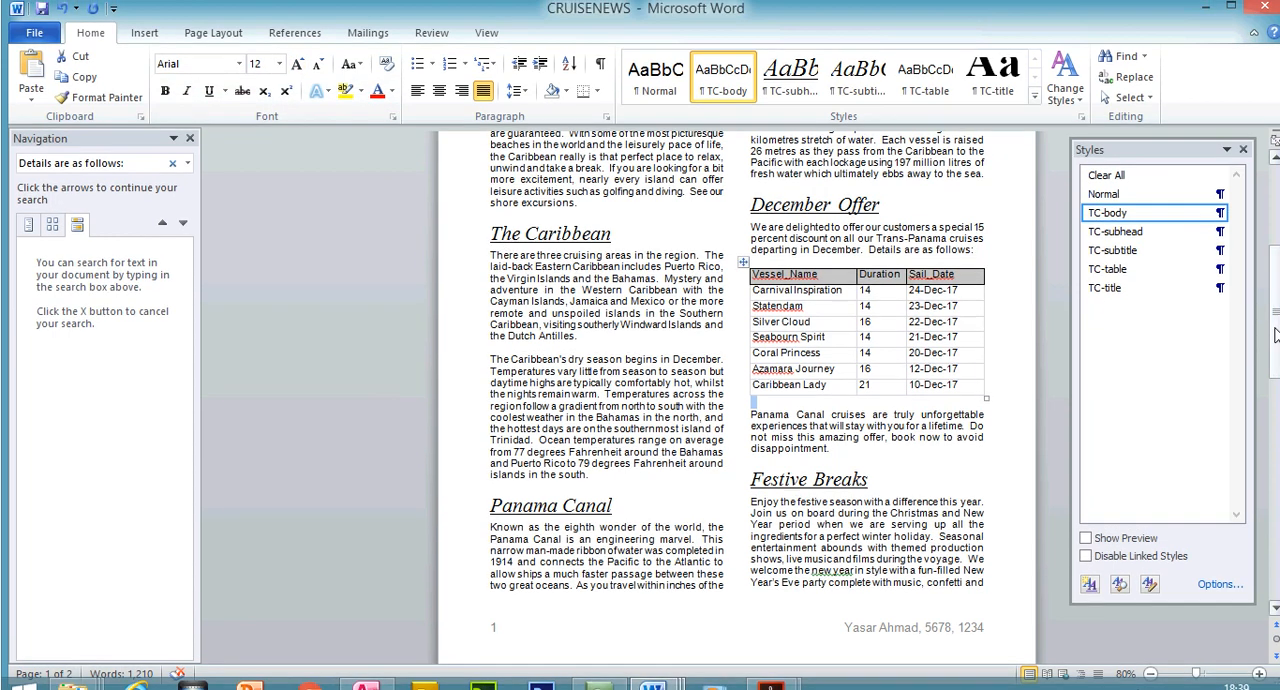
Remove the space after paragraph from the blank line below the Eastern Caribbean Itinerary table
drag(1273, 308, 1273, 463)
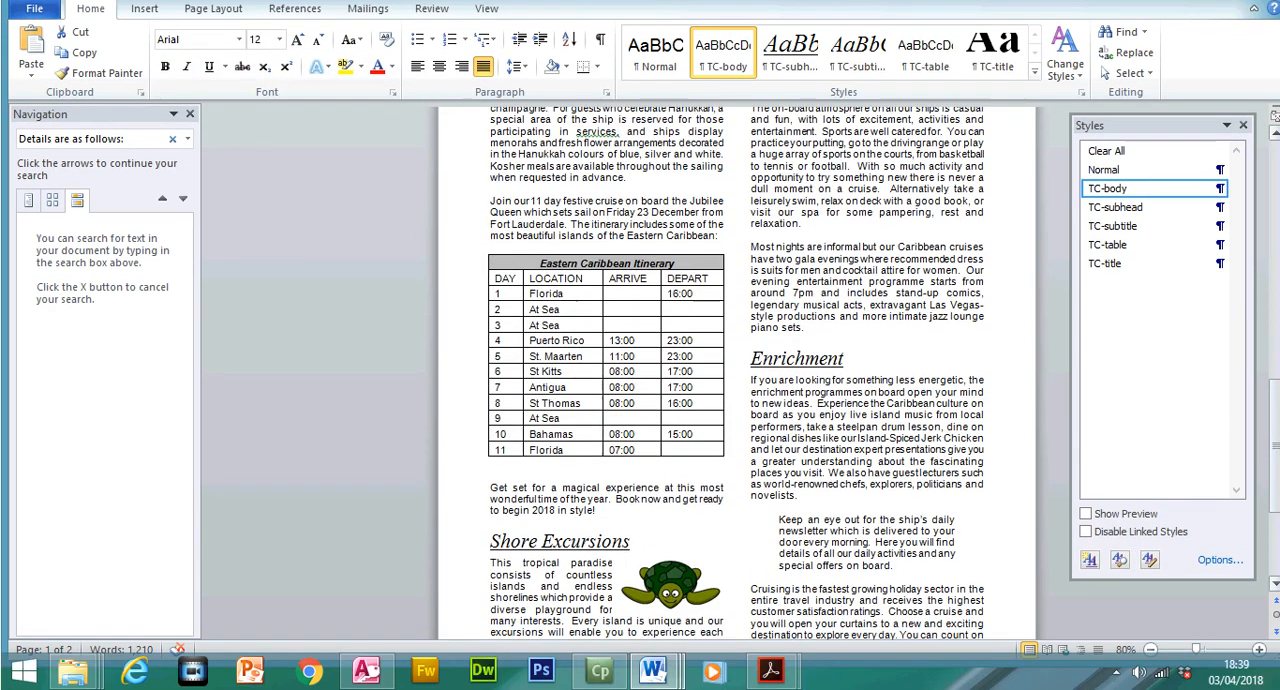
double_click(498, 479)
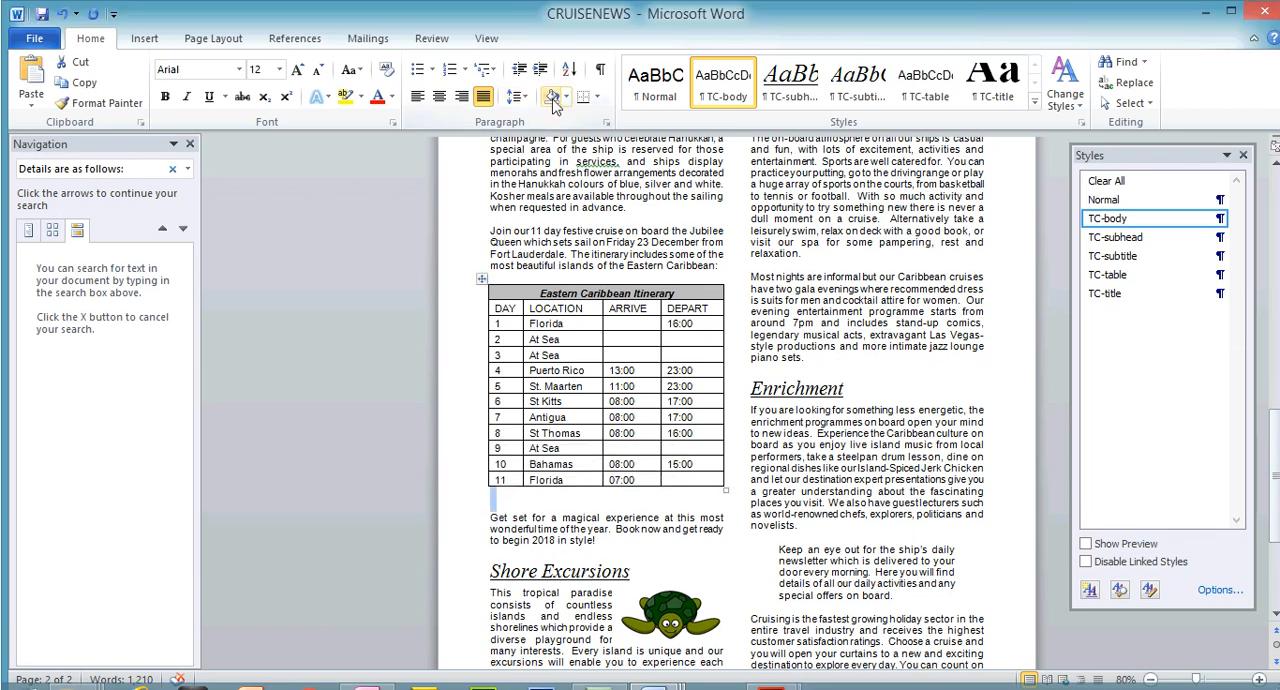
click(517, 96)
click(580, 303)
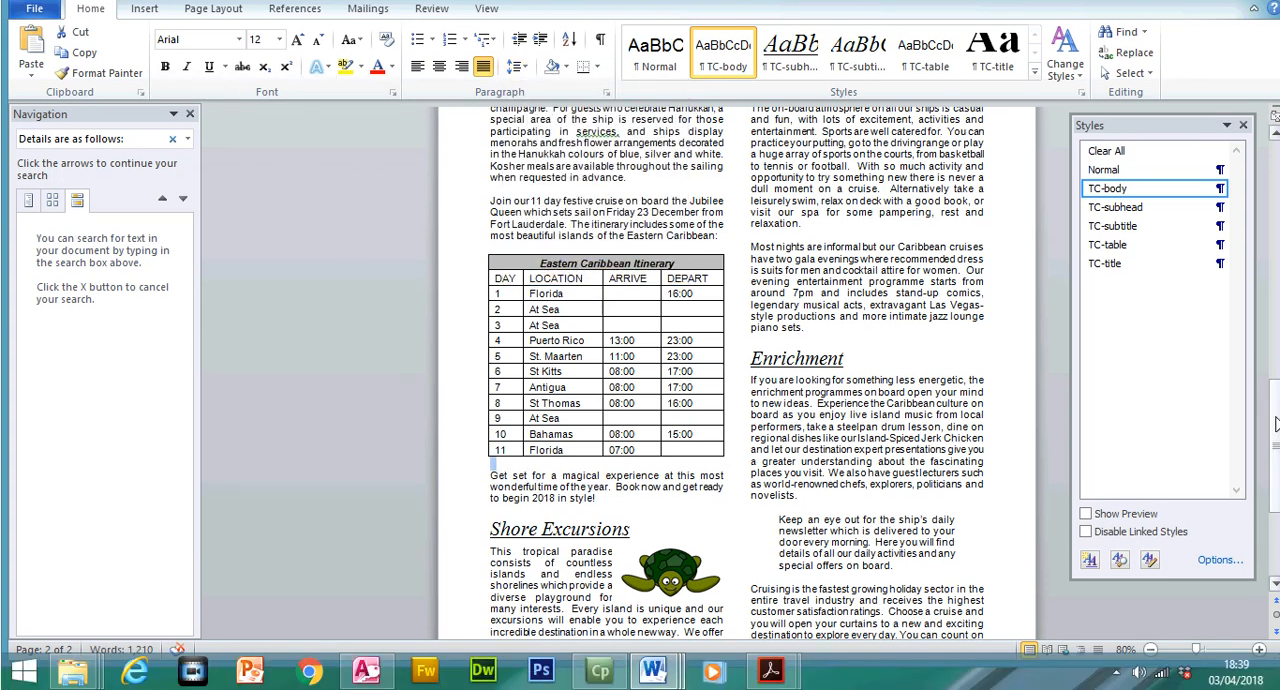
drag(1276, 425, 1273, 308)
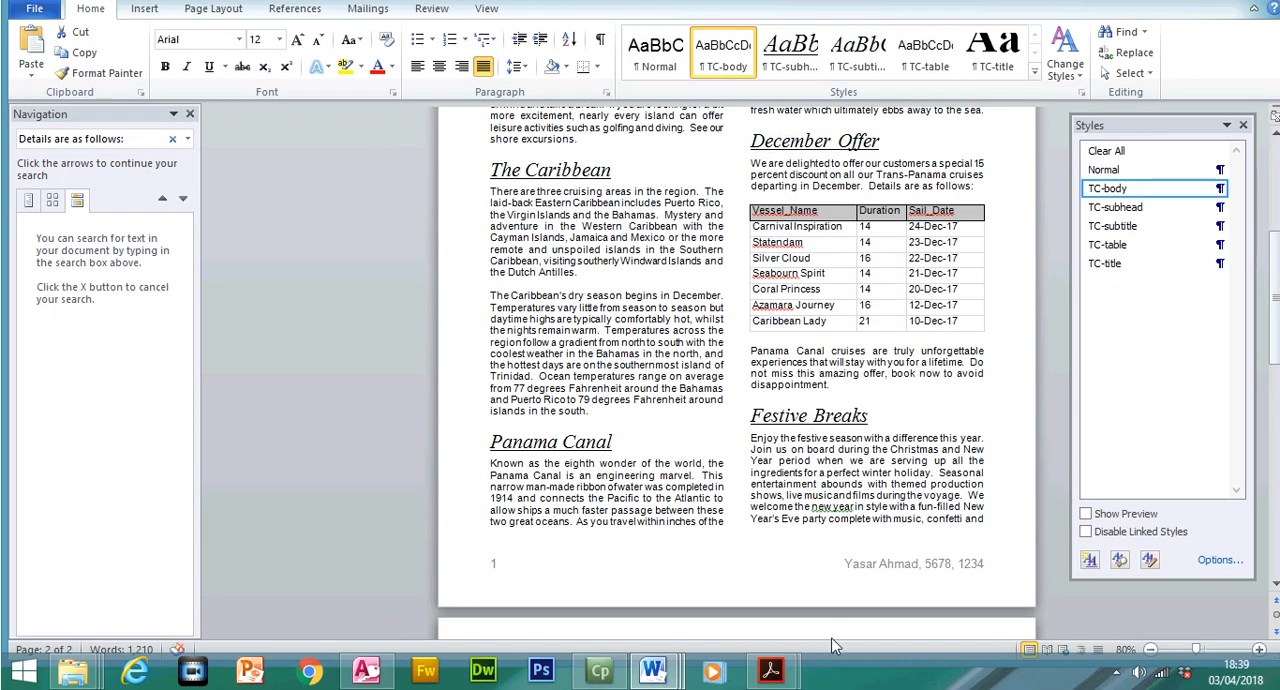
Switch to 0417_w17_qp_2.pdf and highlight all of question 27's text, through its last table requirement
click(769, 682)
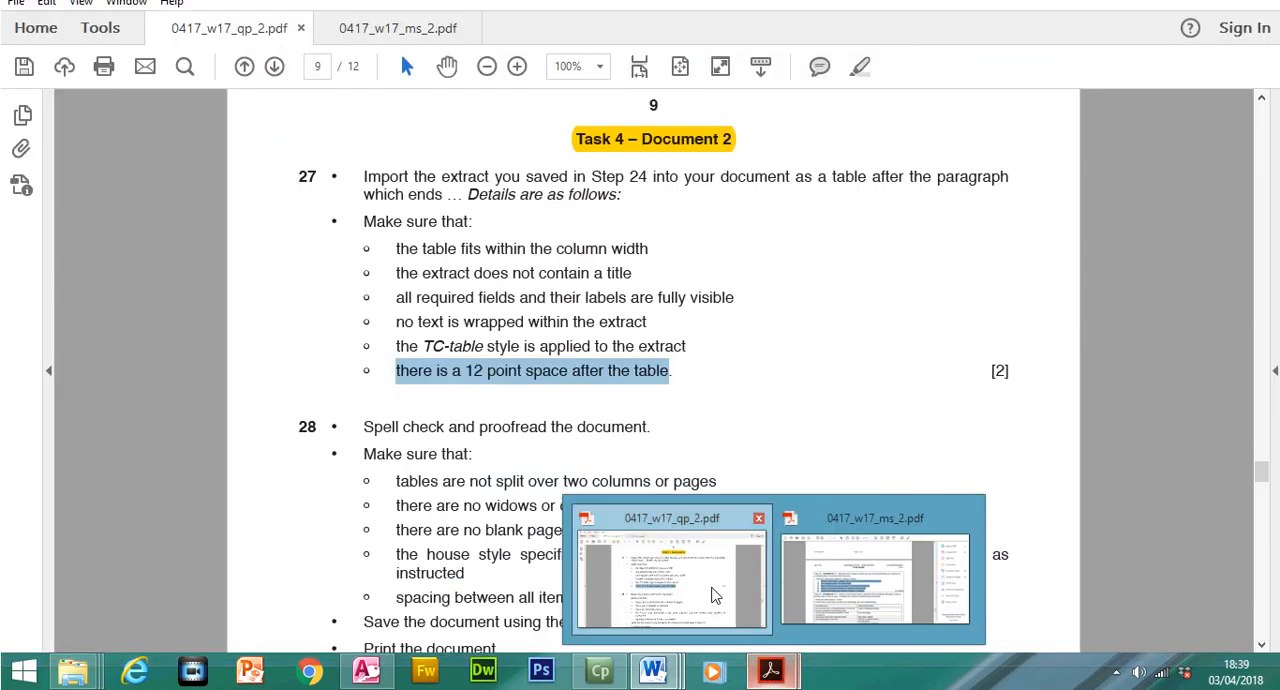
click(714, 594)
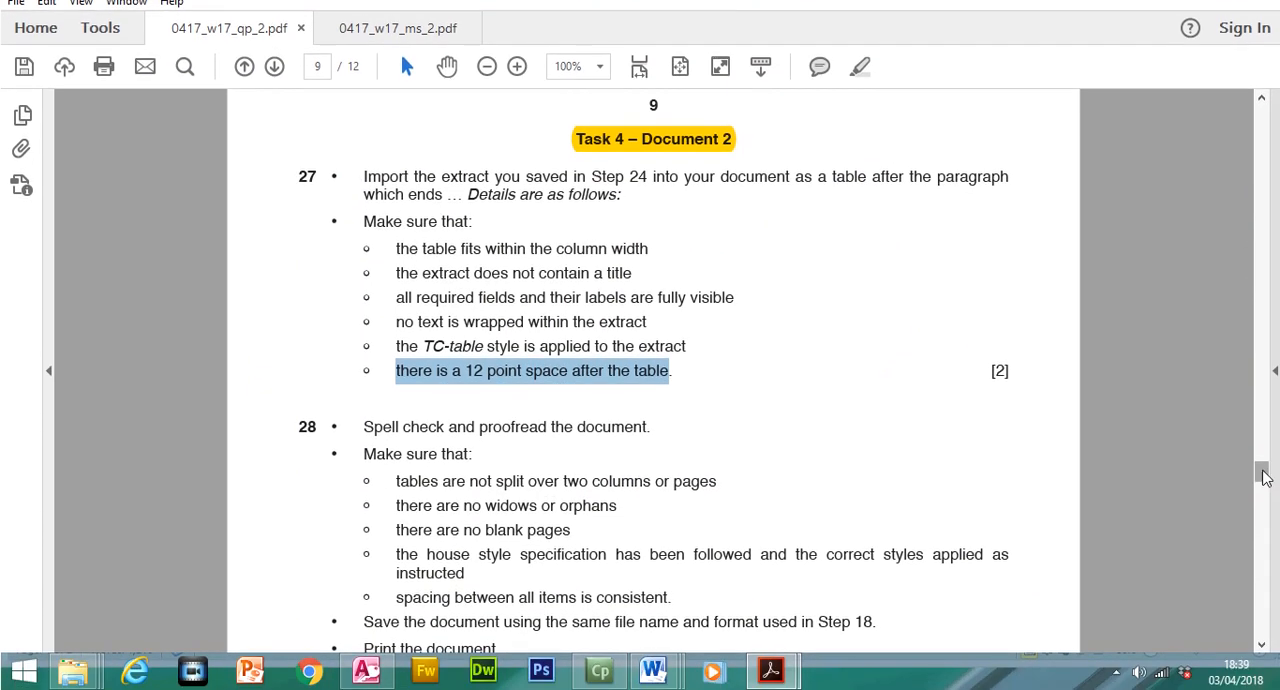
drag(1263, 500, 1263, 502)
click(769, 370)
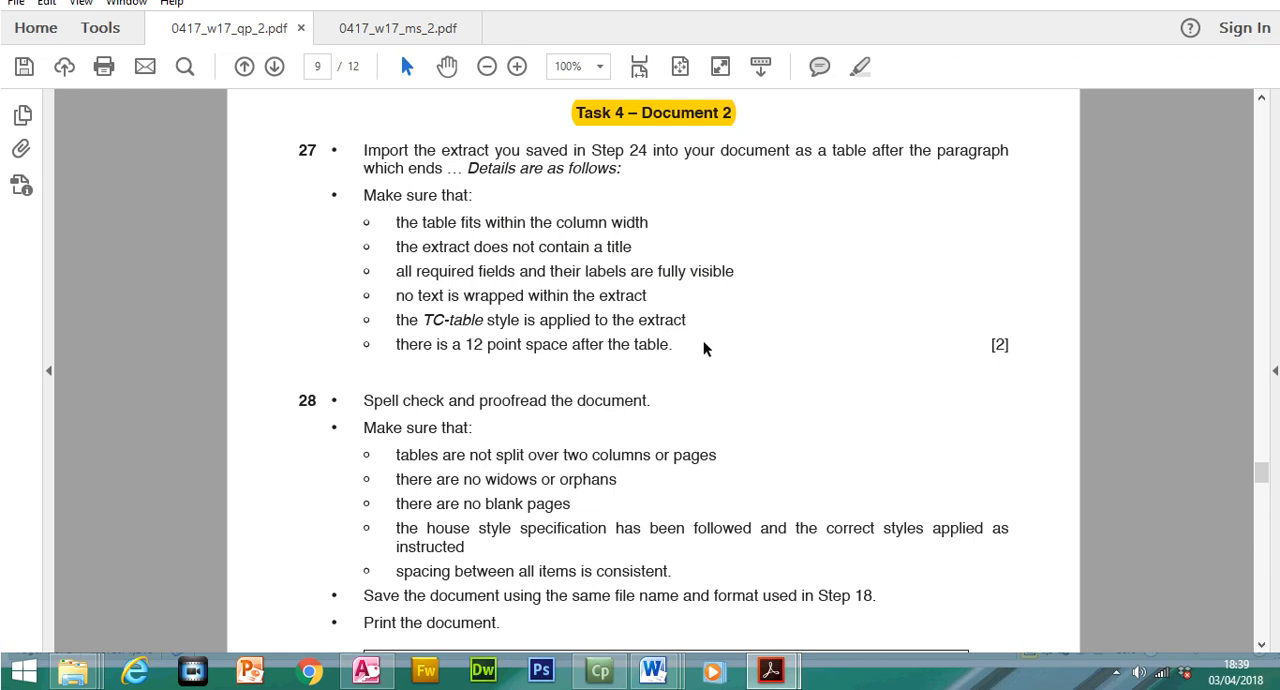
drag(686, 320, 673, 366)
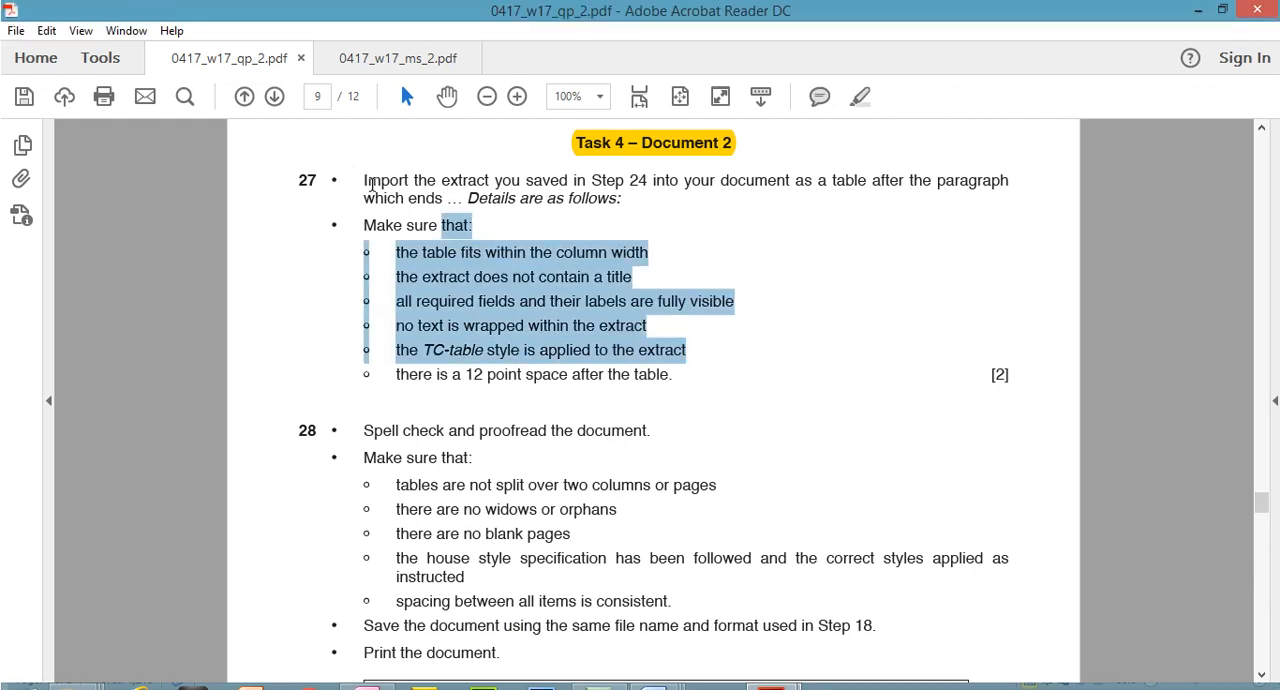
click(860, 96)
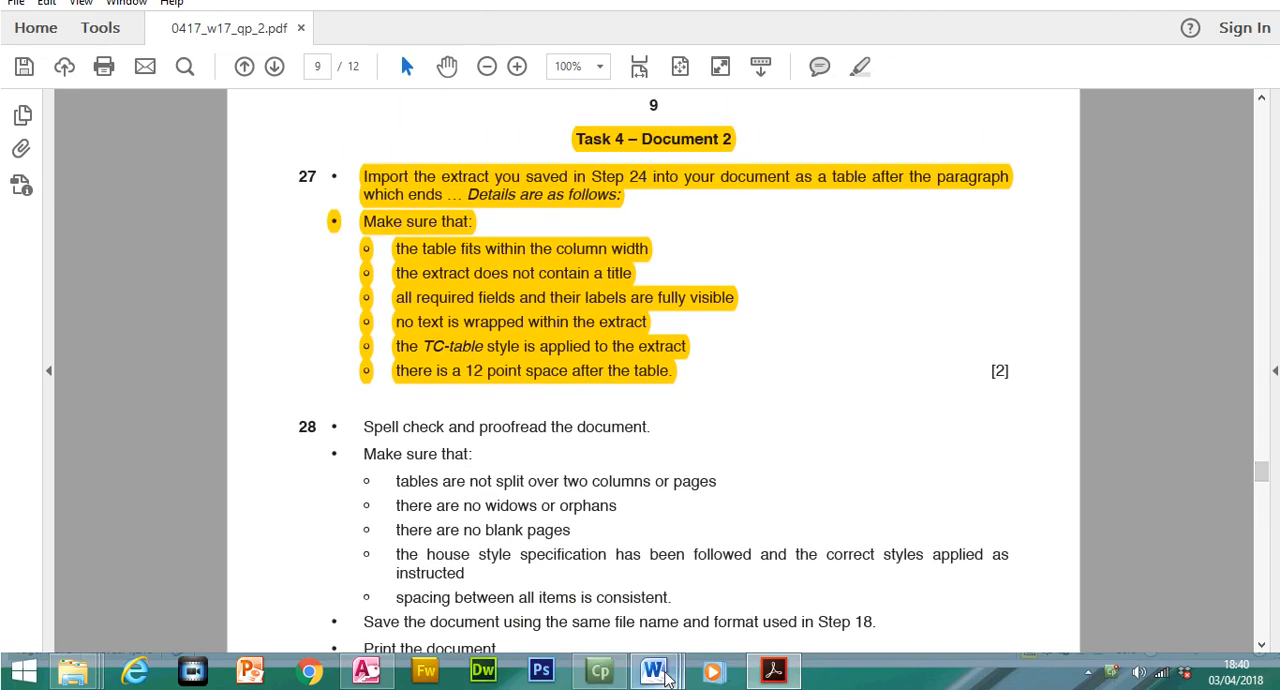
Look over the December Offer table in CRUISENEWS, and return to 0417_w17_qp_2.pdf to mark question 28's spell check and proofread instruction
mouse_move(665, 678)
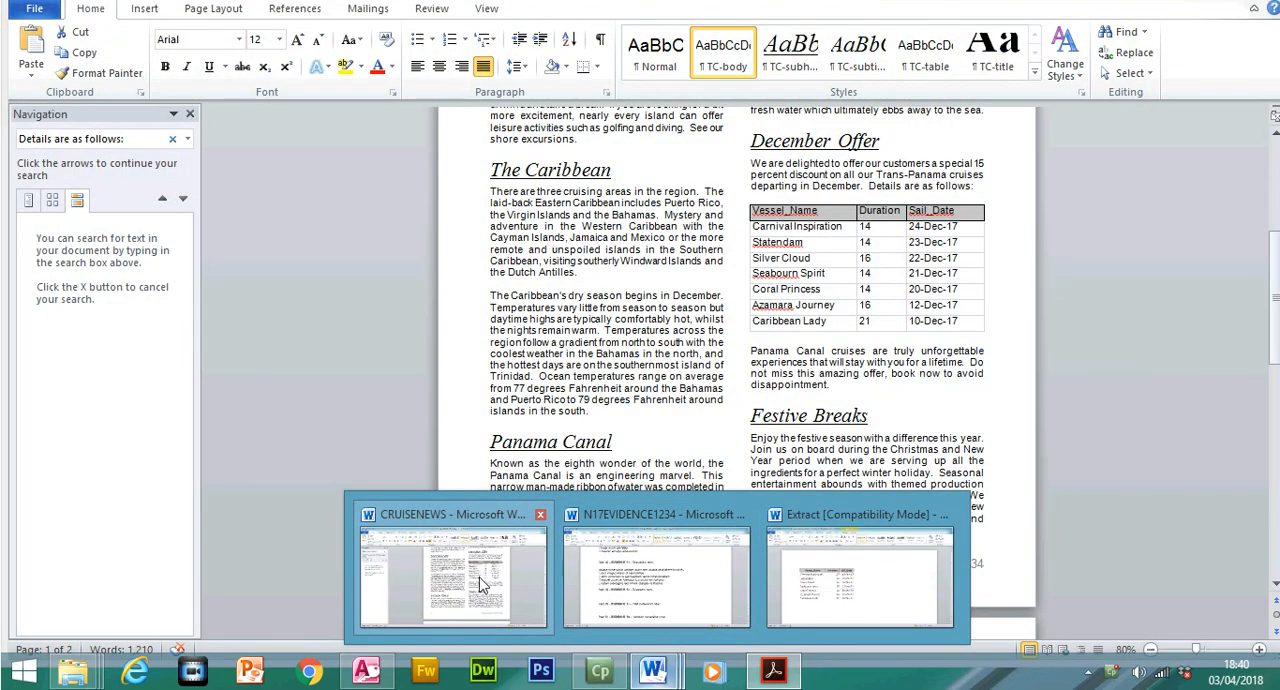
click(483, 577)
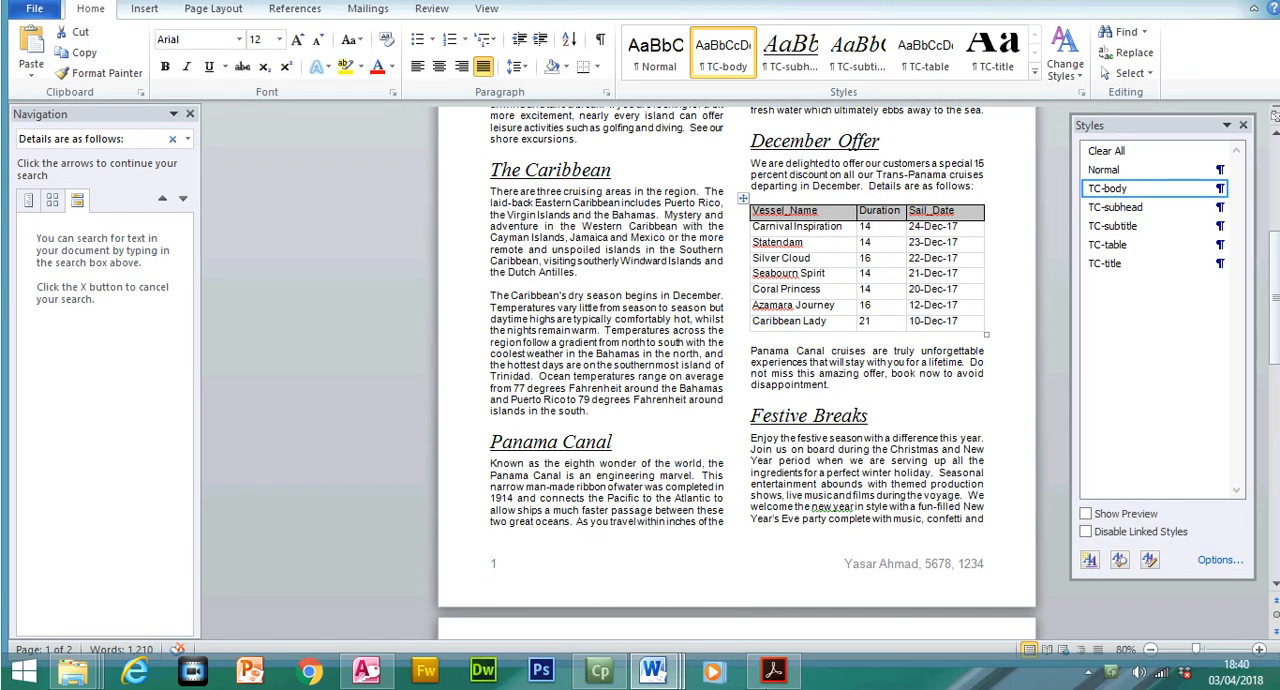
click(773, 670)
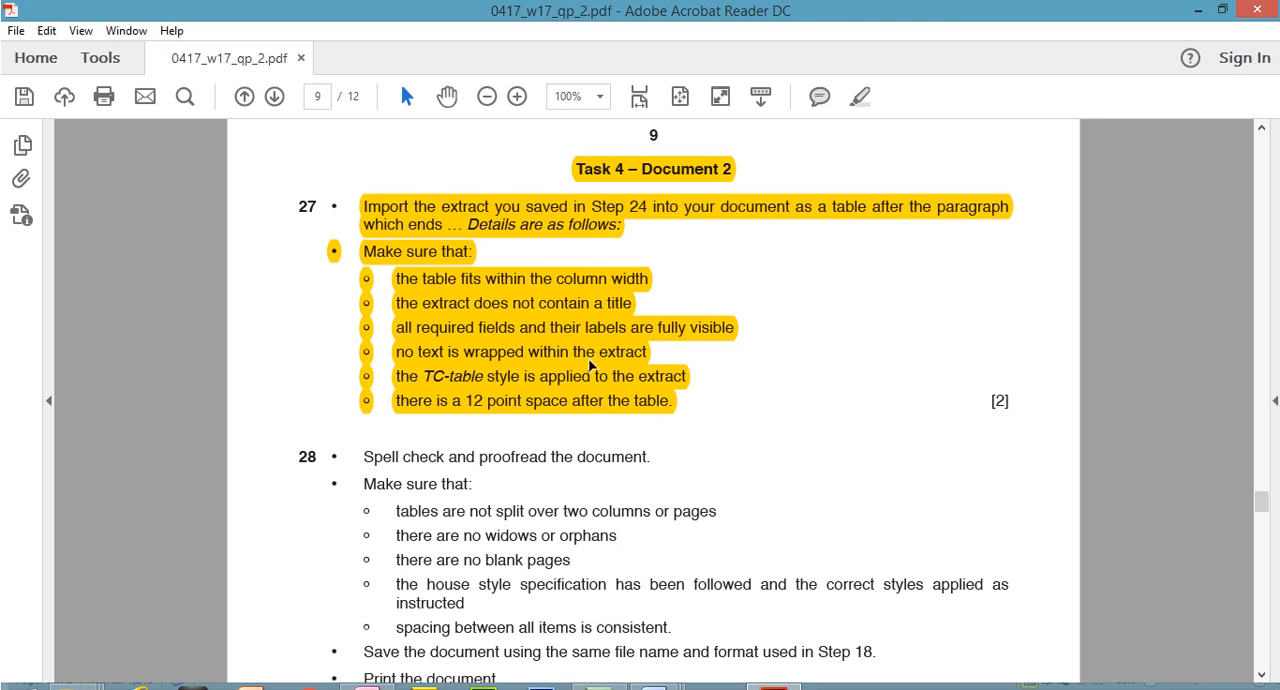
mouse_move(1260, 501)
mouse_down()
mouse_move(1262, 512)
mouse_move(1261, 485)
mouse_up()
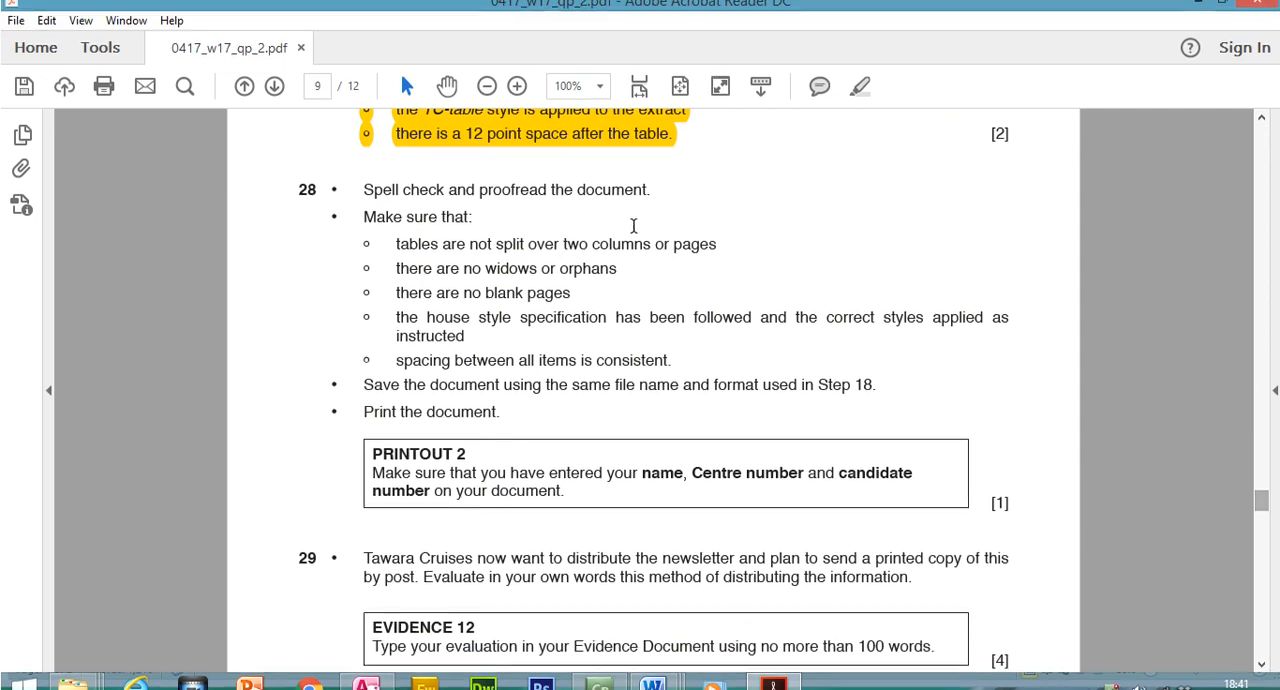
drag(363, 190, 652, 190)
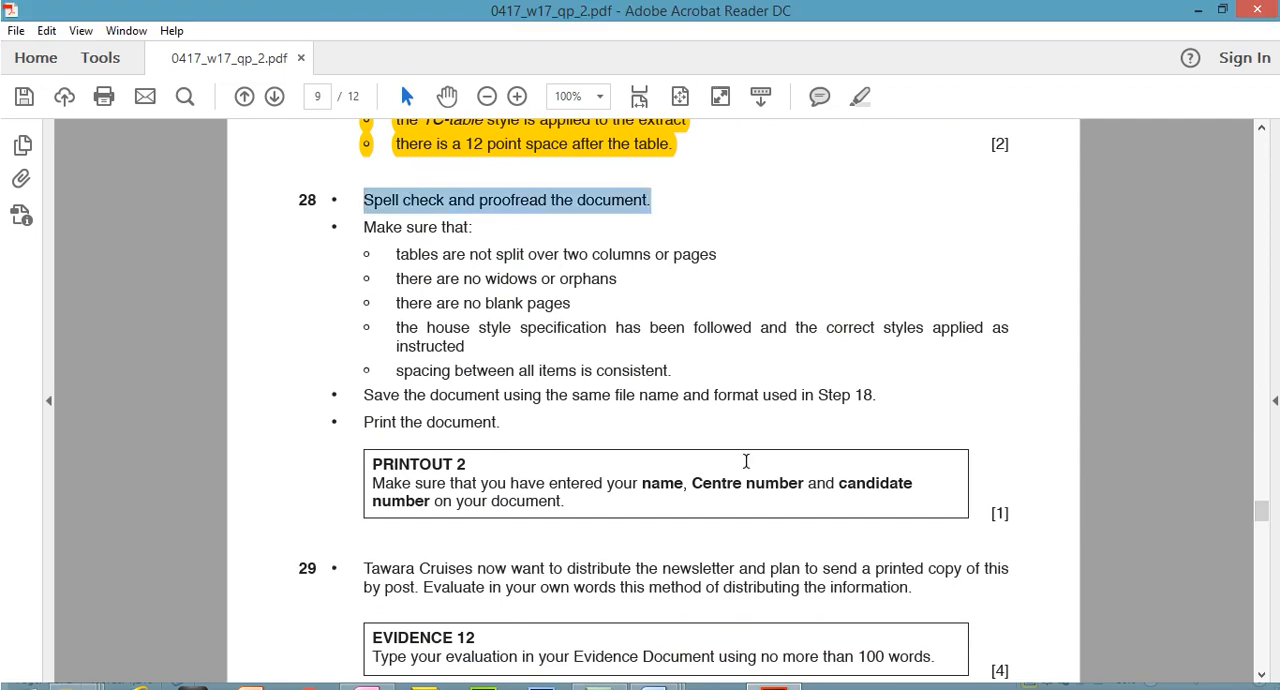
Switch to CRUISENEWS in Word and run the spelling and grammar check on the whole document
mouse_move(655, 675)
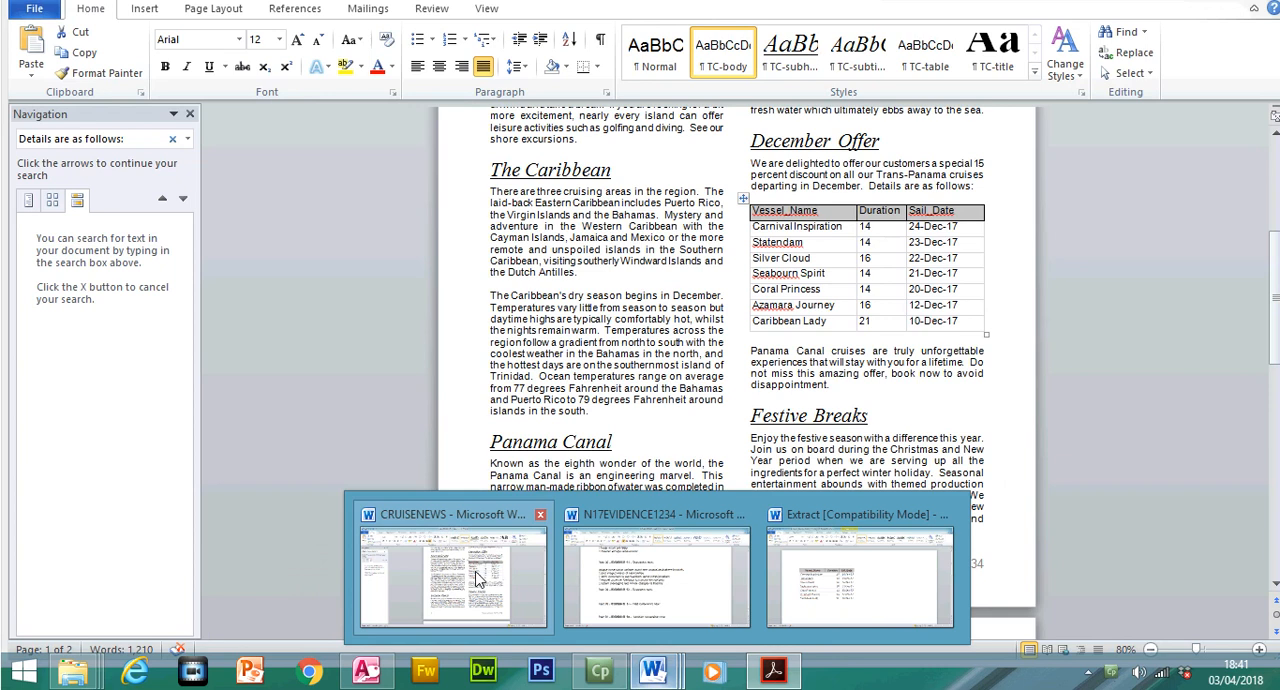
click(476, 578)
click(428, 12)
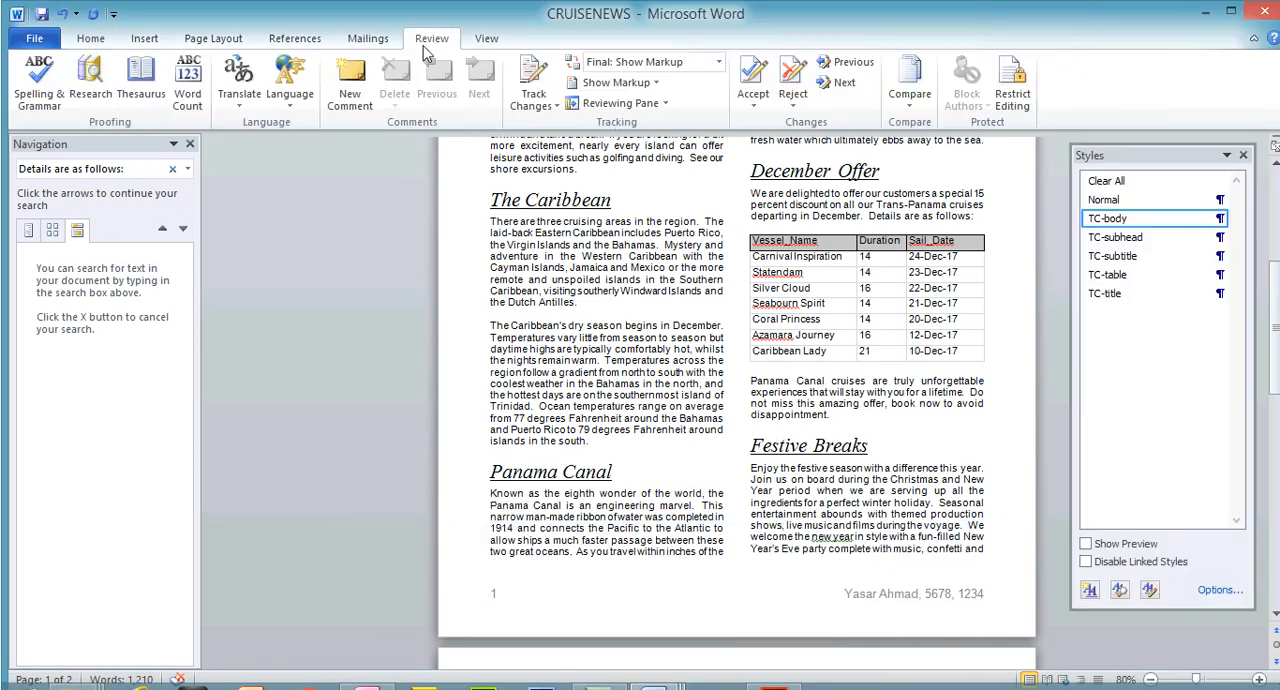
click(60, 90)
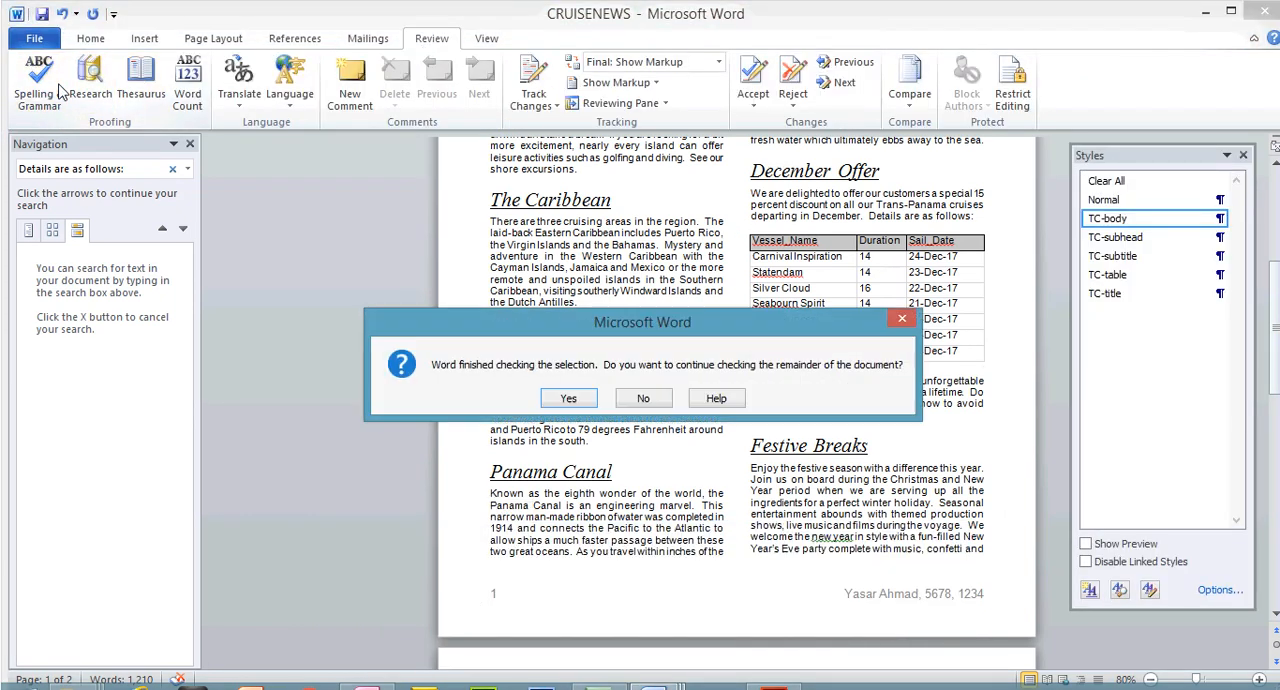
click(568, 399)
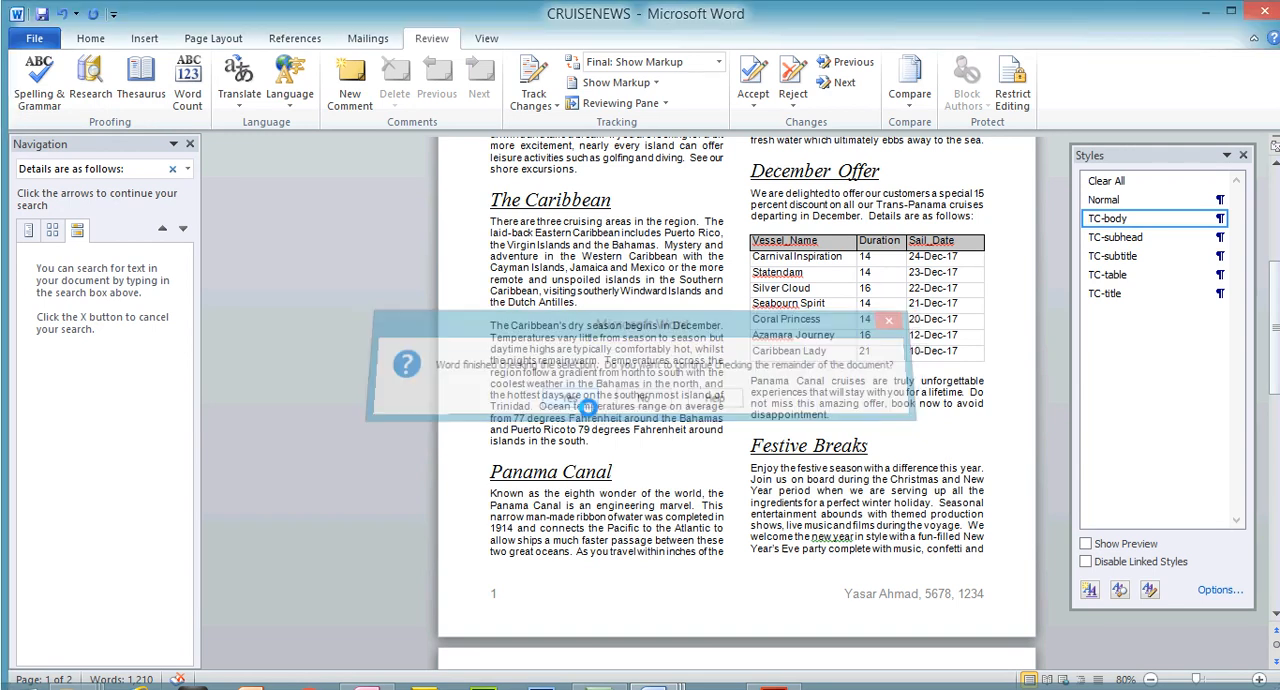
Ignore each flagged item once, including Seabourn, the "new year" capitalization and the comma after "services", and finish the check
click(795, 345)
click(795, 345)
click(795, 341)
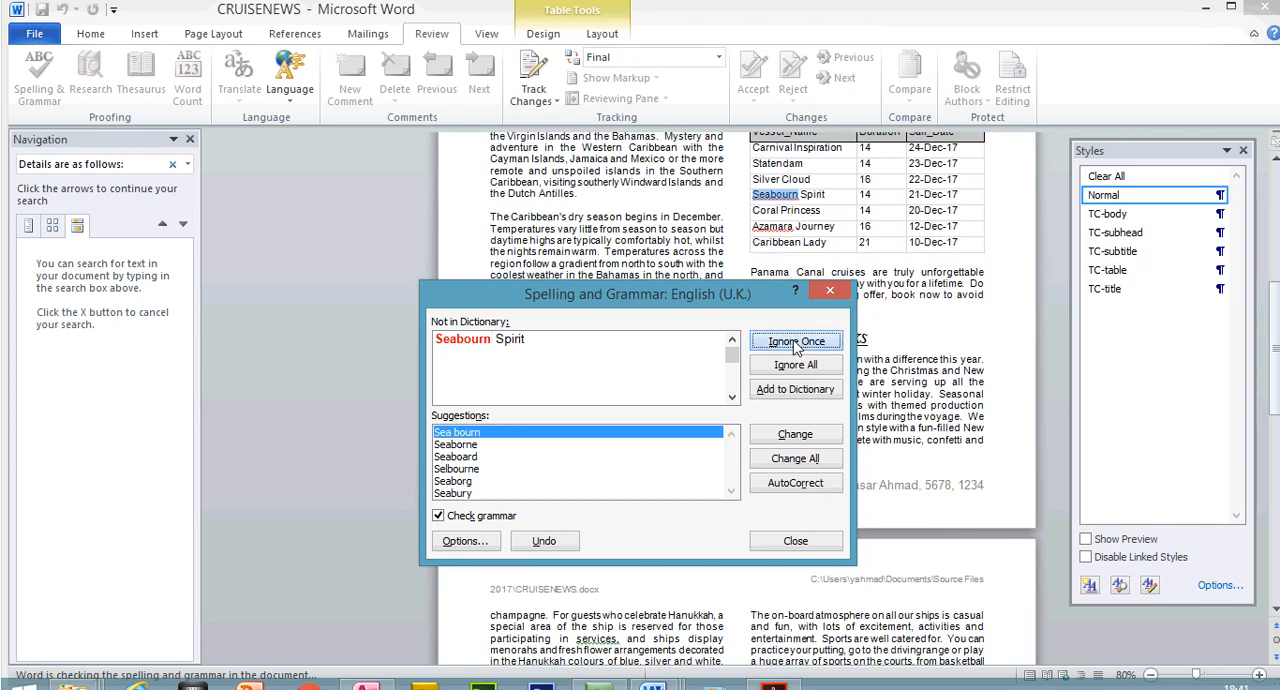
click(795, 341)
click(795, 341)
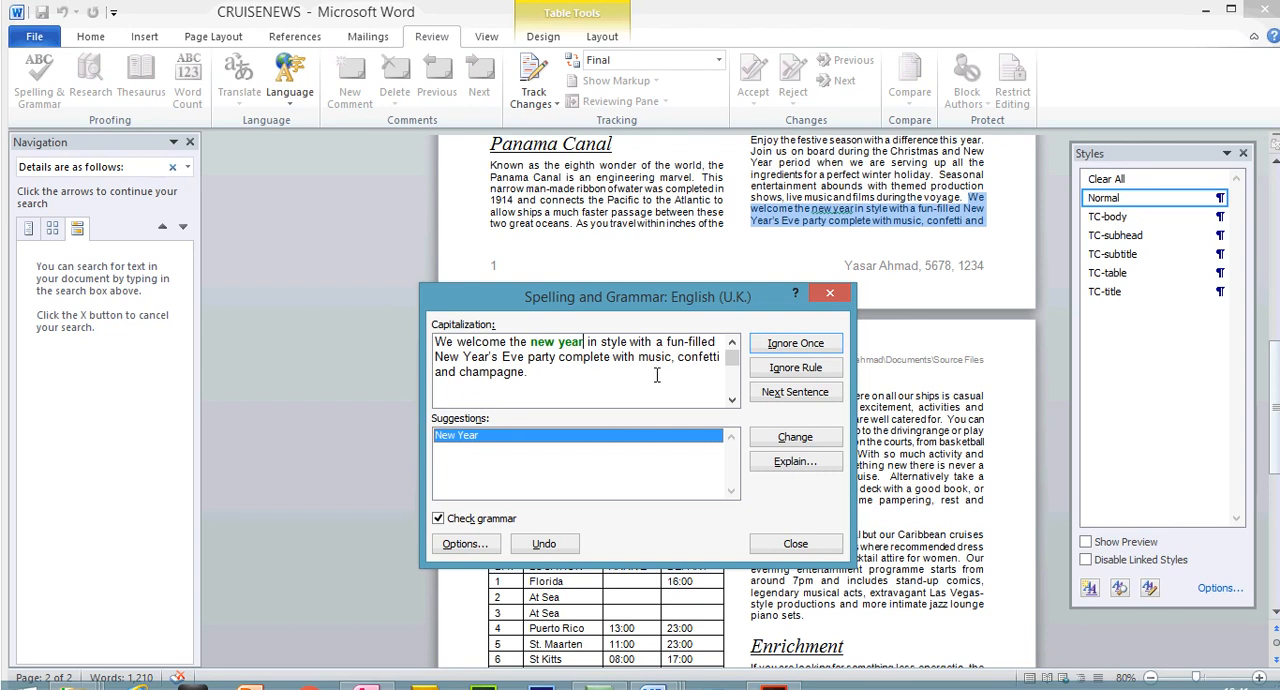
click(775, 346)
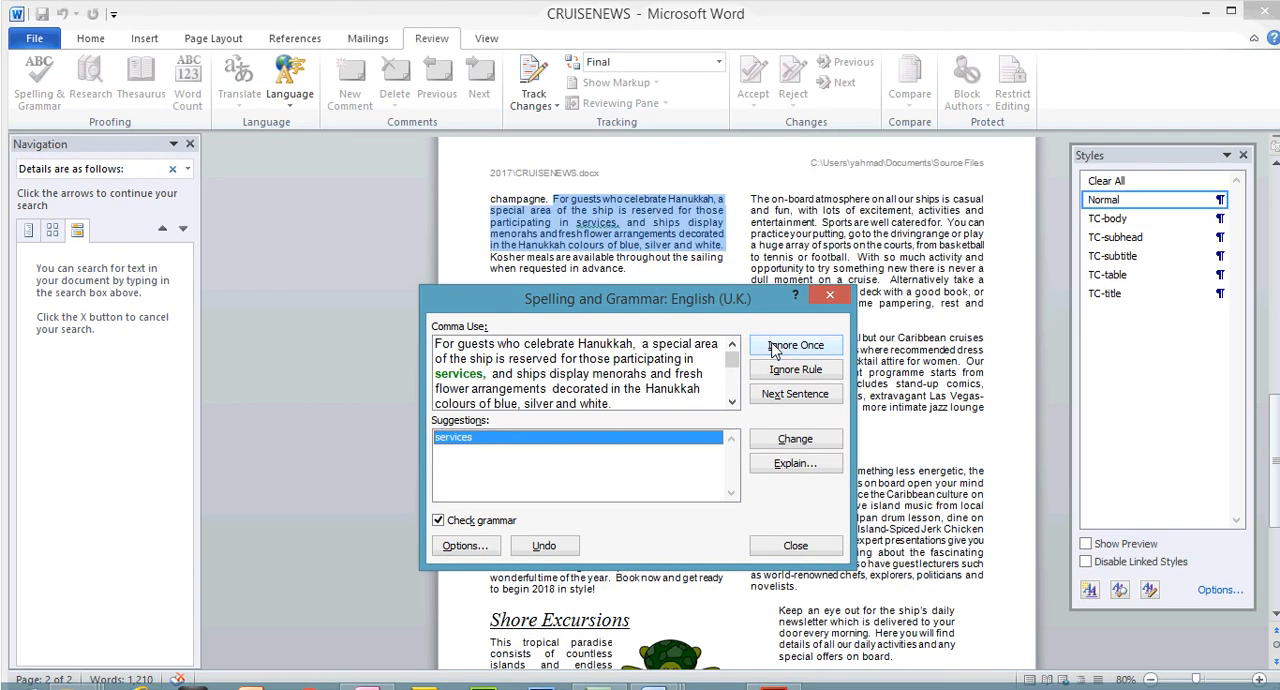
click(775, 346)
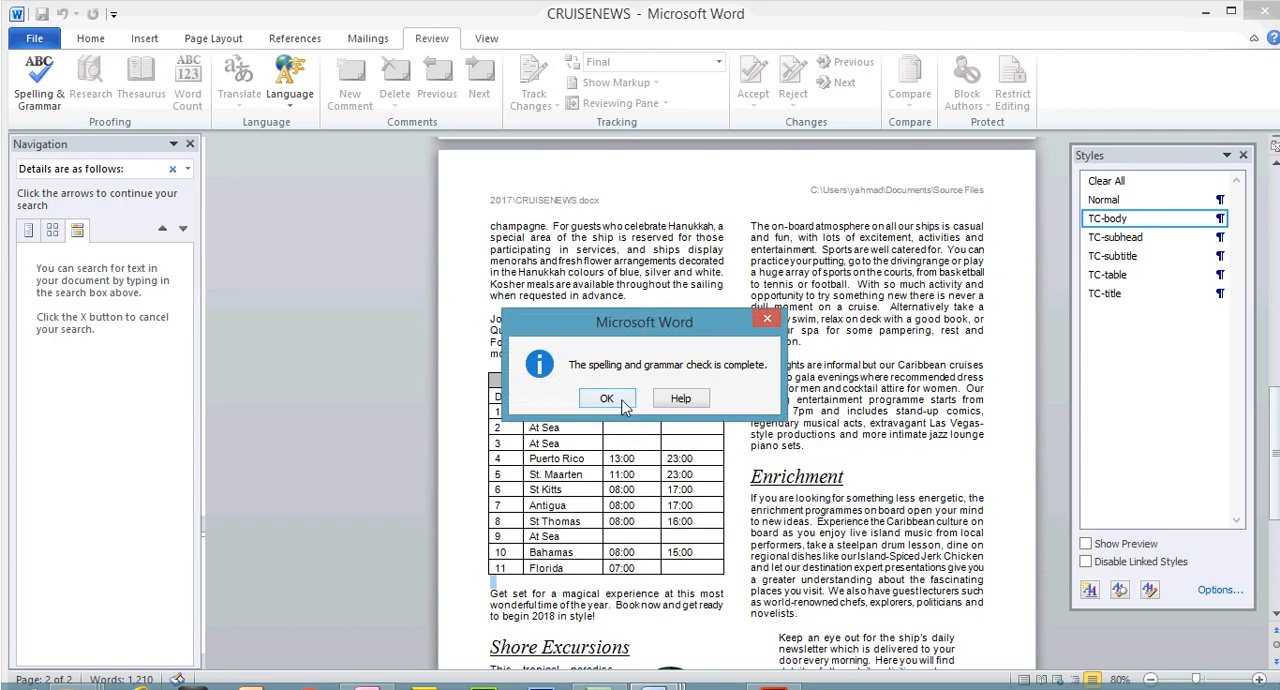
click(622, 406)
Close the Navigation pane and review the layout of both newsletter pages from the start of the document
click(190, 146)
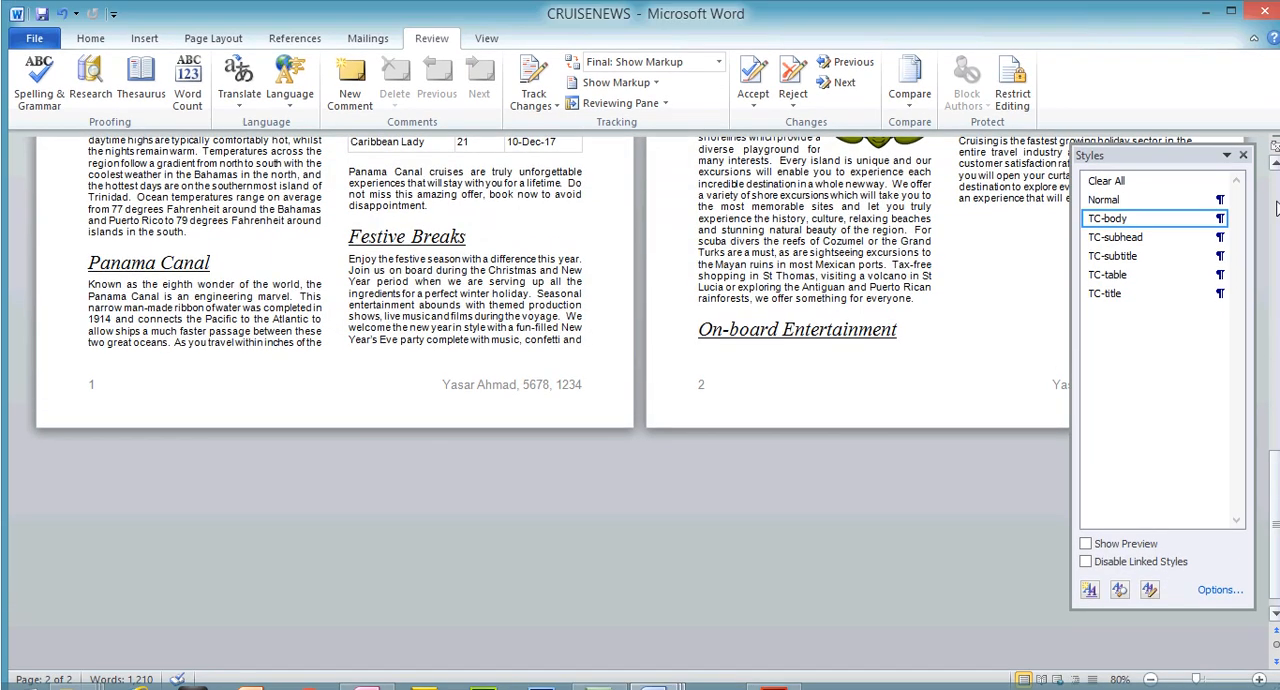
click(1277, 205)
click(1277, 205)
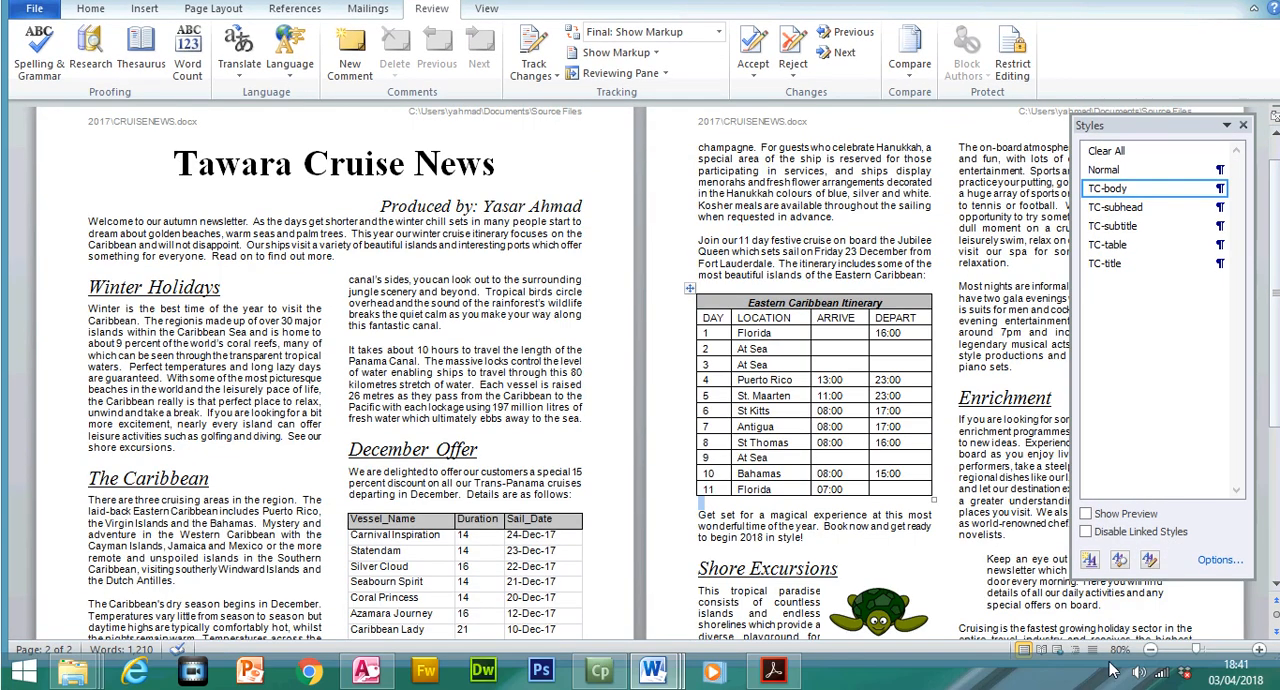
Zoom CRUISENEWS out to 50%, mark question 28's instruction about split tables in 0417_w17_qp_2.pdf, and check the newsletter's tables against it
click(1150, 650)
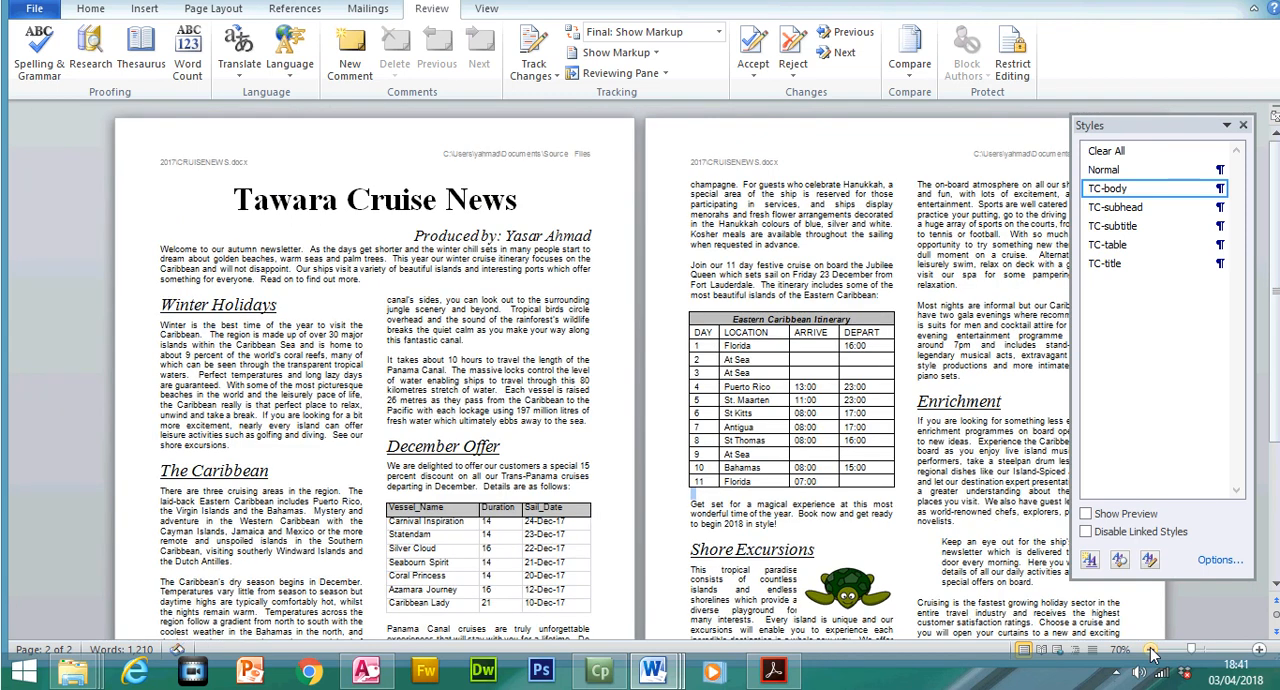
click(1150, 650)
click(1150, 650)
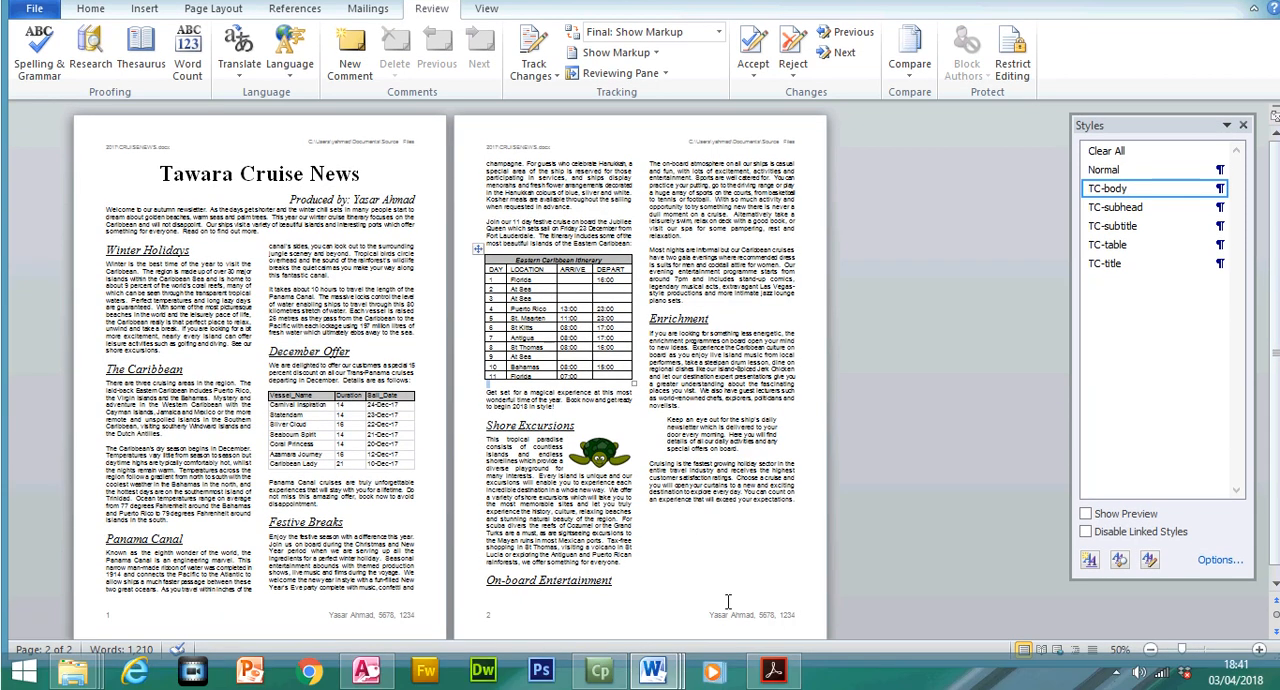
click(773, 677)
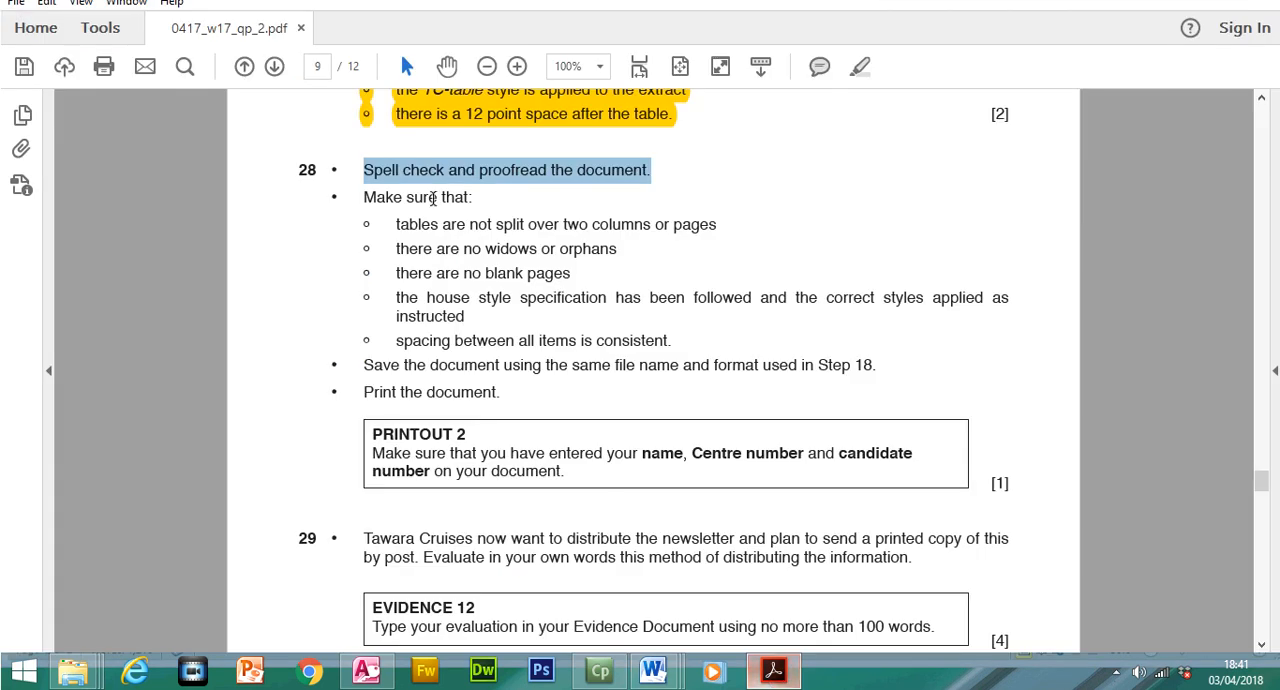
drag(397, 255, 714, 266)
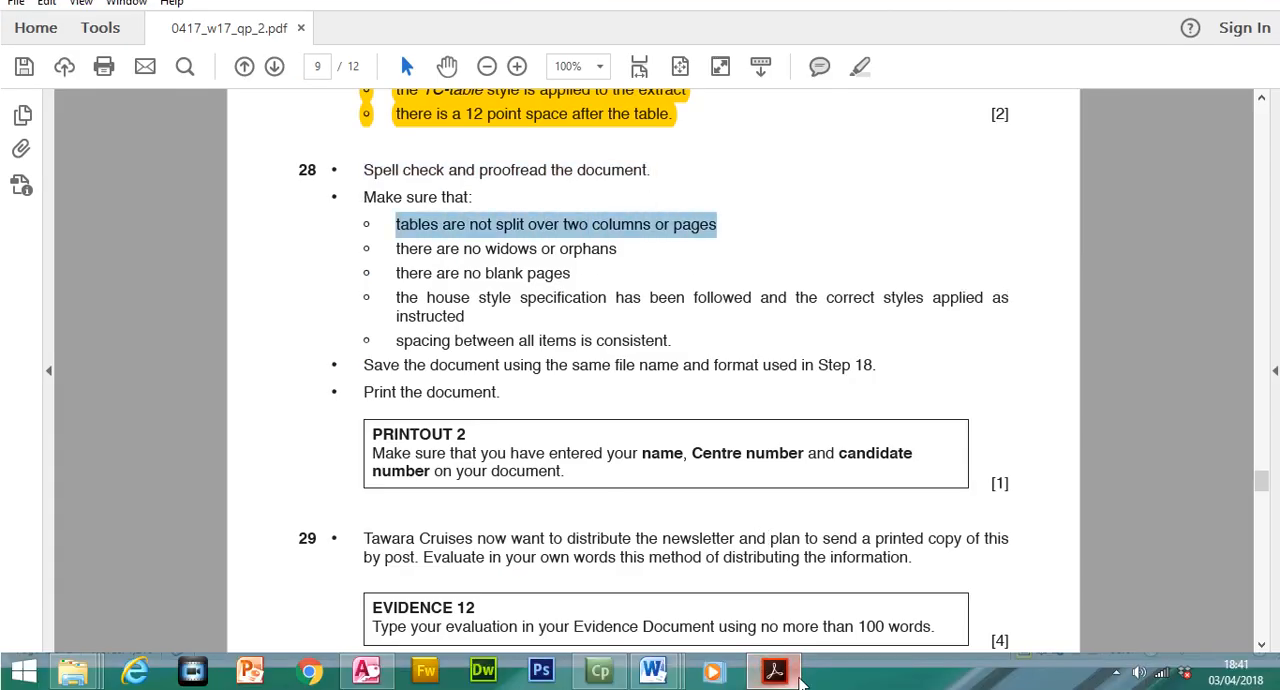
click(795, 681)
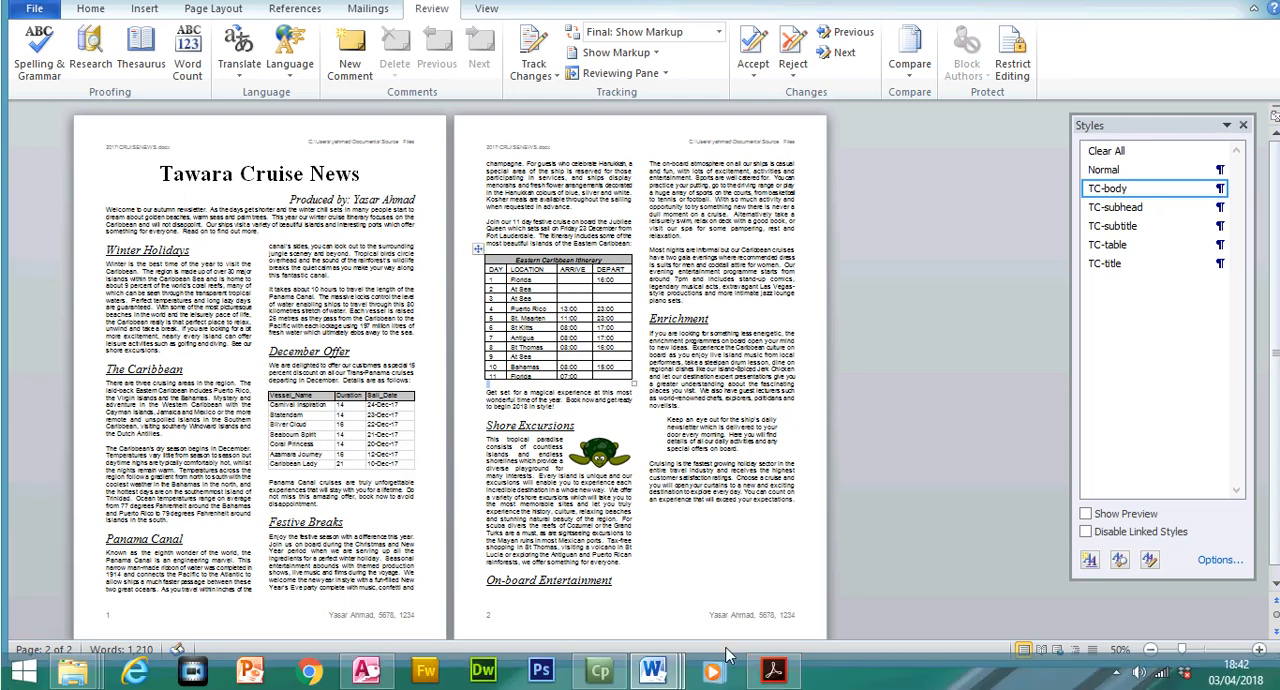
Mark the widows and orphans instruction in 0417_w17_qp_2.pdf, and insert a column break before the On-board Entertainment heading in CRUISENEWS
click(772, 656)
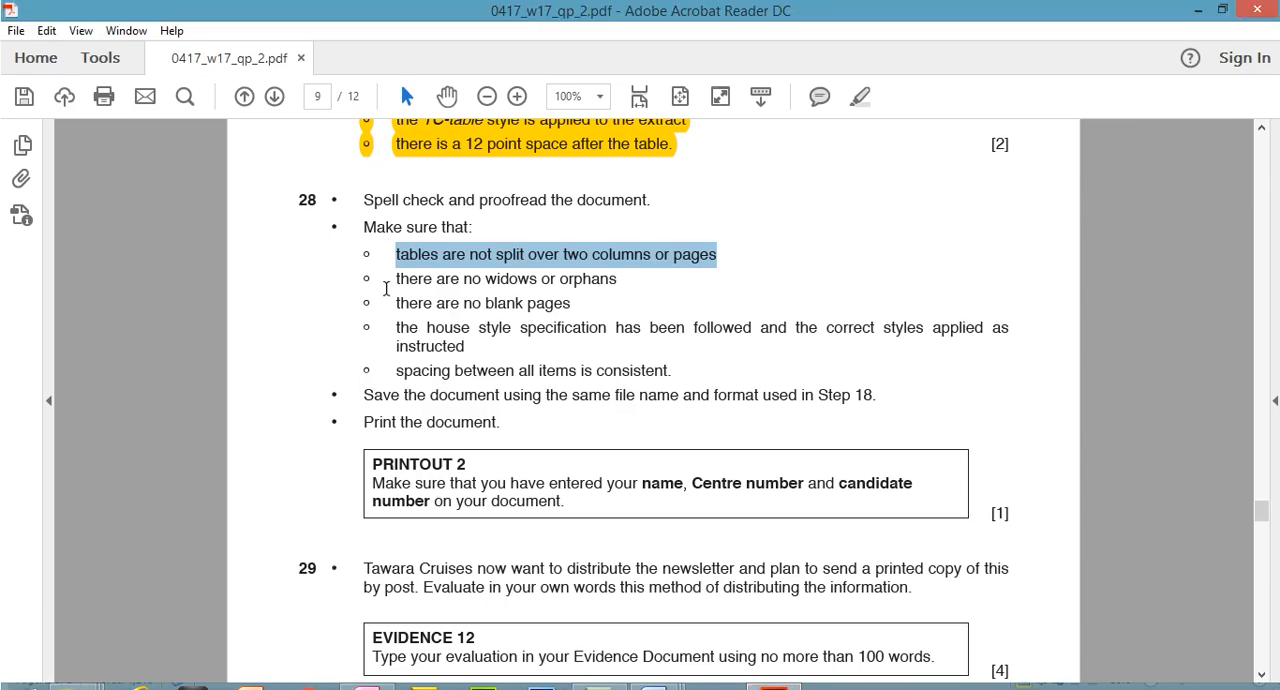
drag(396, 249, 597, 240)
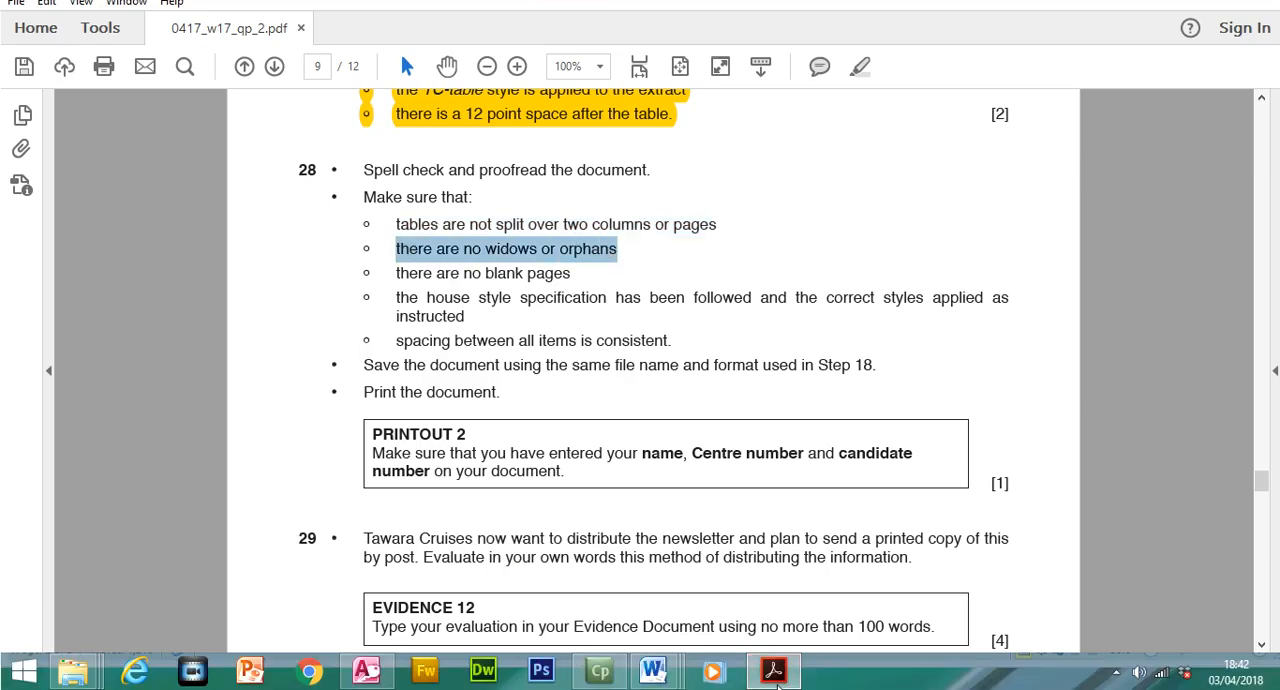
click(776, 654)
click(489, 582)
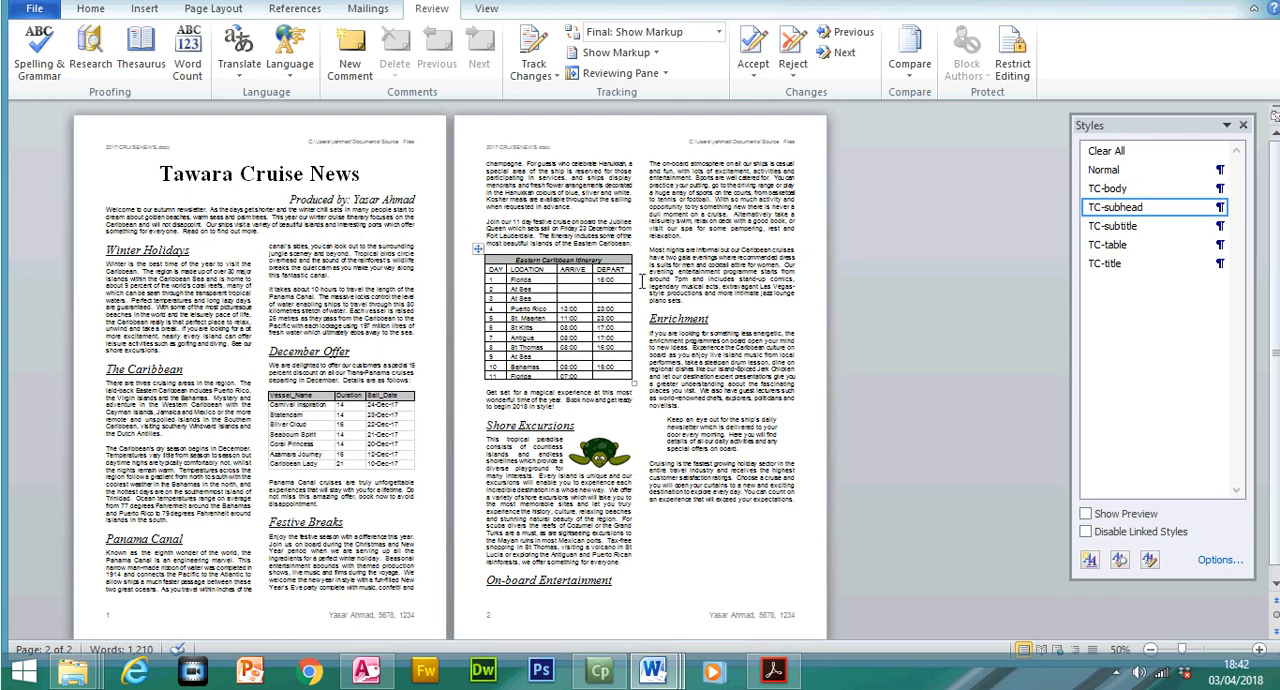
key(ctrl+shift+Return)
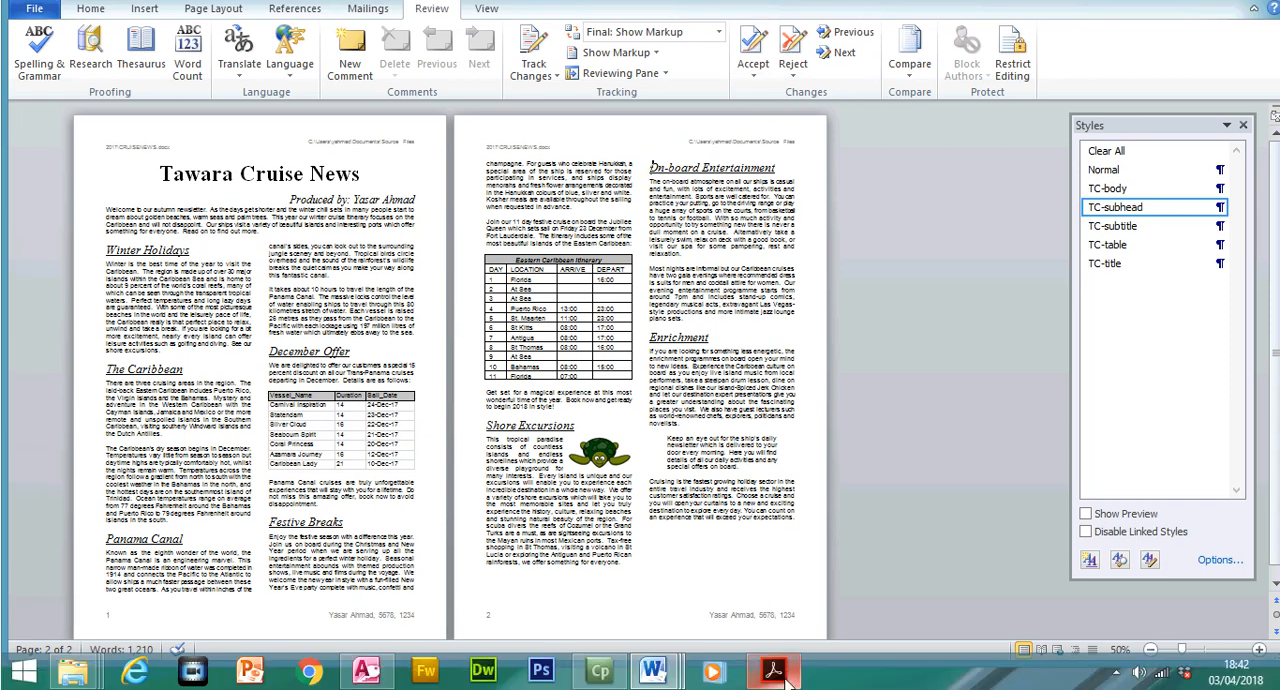
Switch to 0417_w17_qp_2.pdf and highlight all of question 28's instructions, from spell checking through printing the document
click(778, 674)
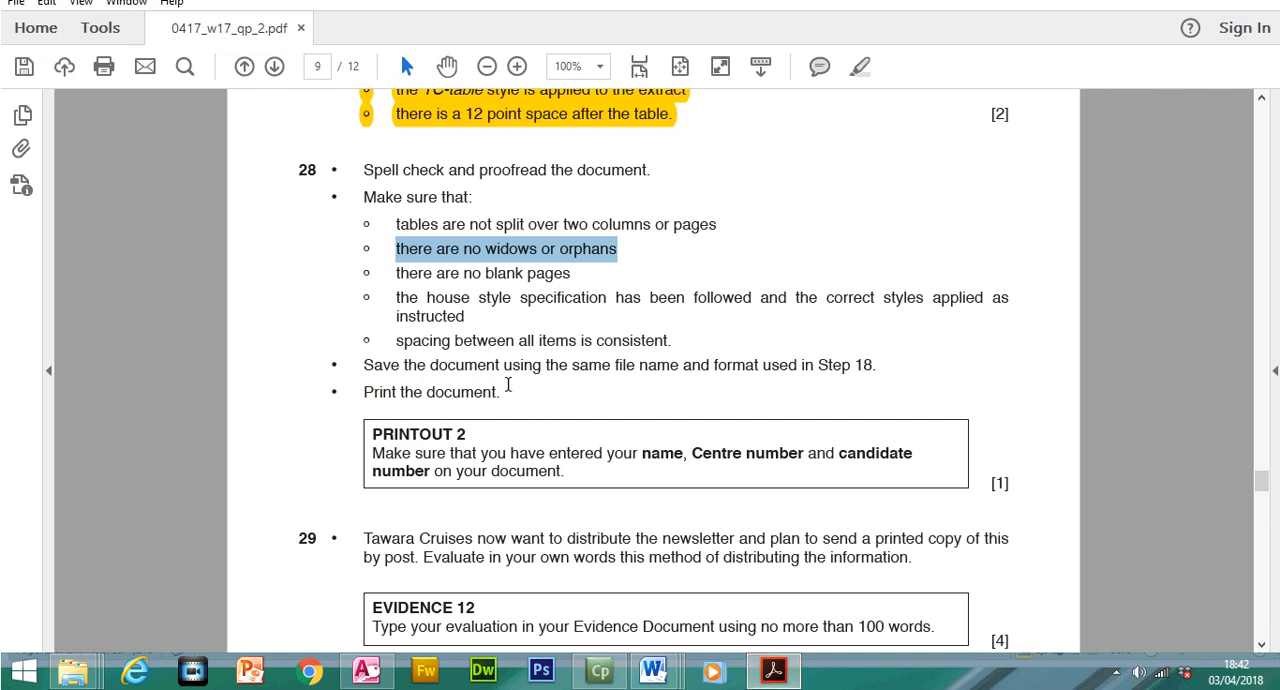
drag(499, 392, 363, 170)
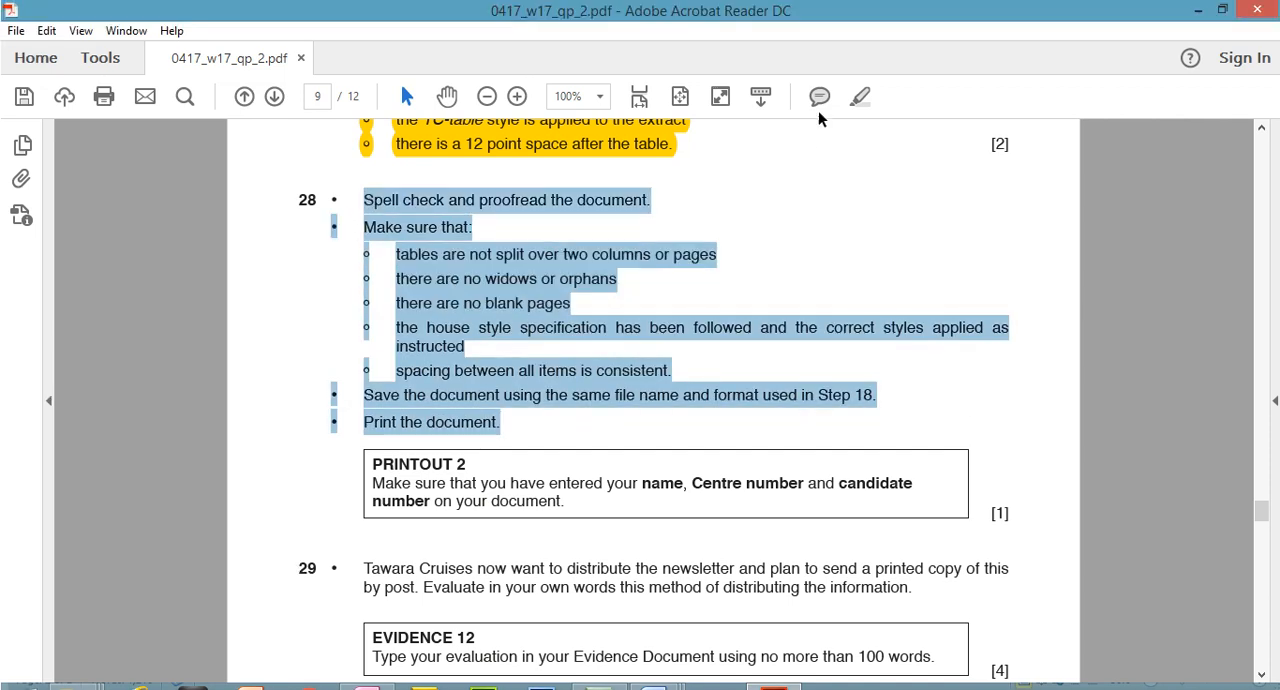
click(855, 100)
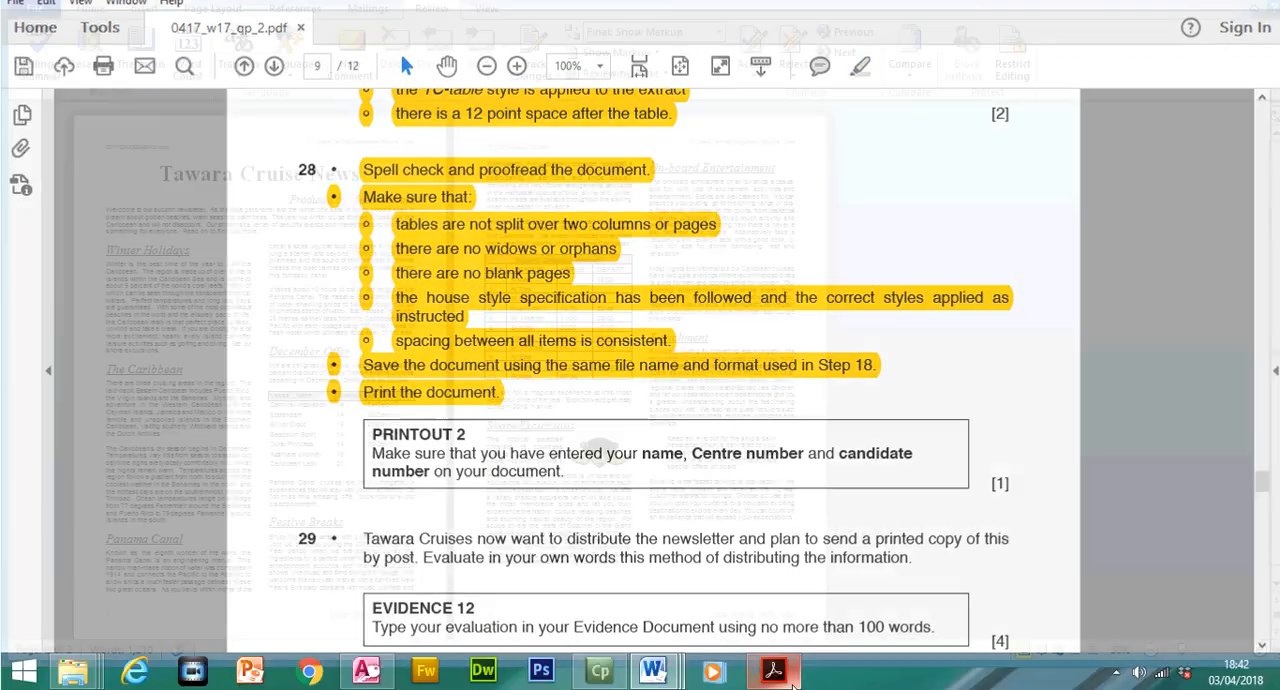
Return to CRUISENEWS, try extra blank lines after the first On-board Entertainment paragraph, and remove them again
click(778, 672)
double_click(694, 256)
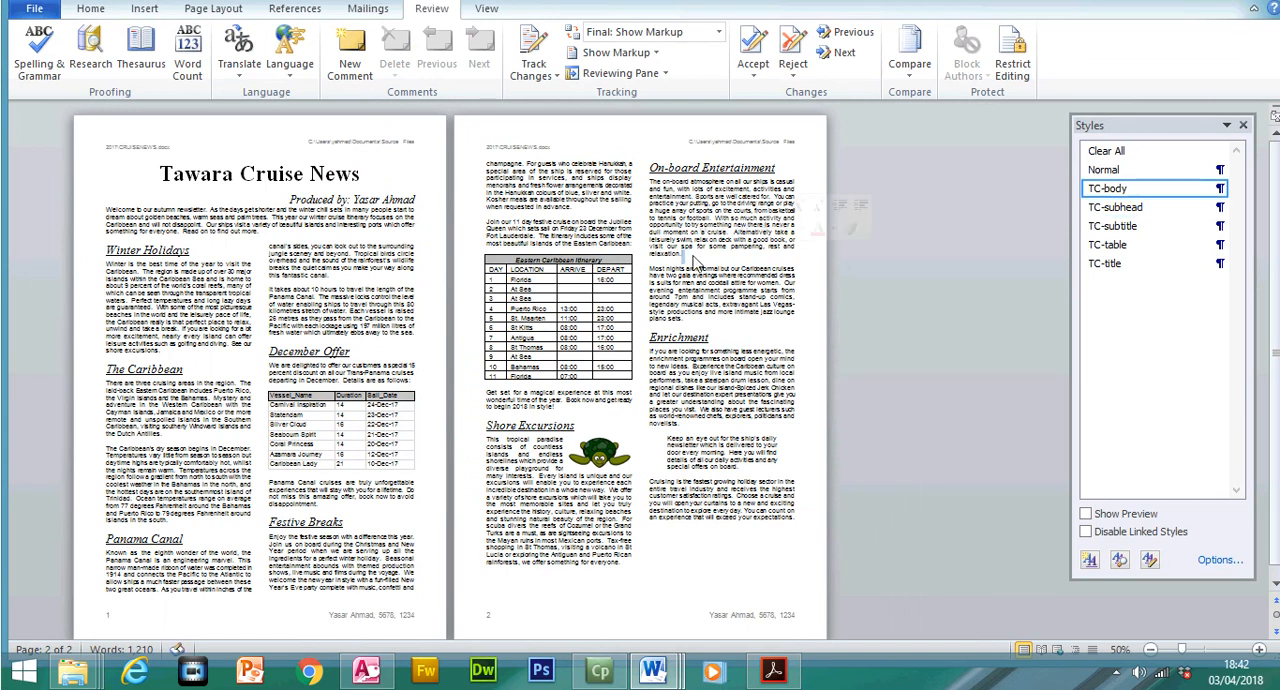
key(Return)
key(Return)
key(Return)
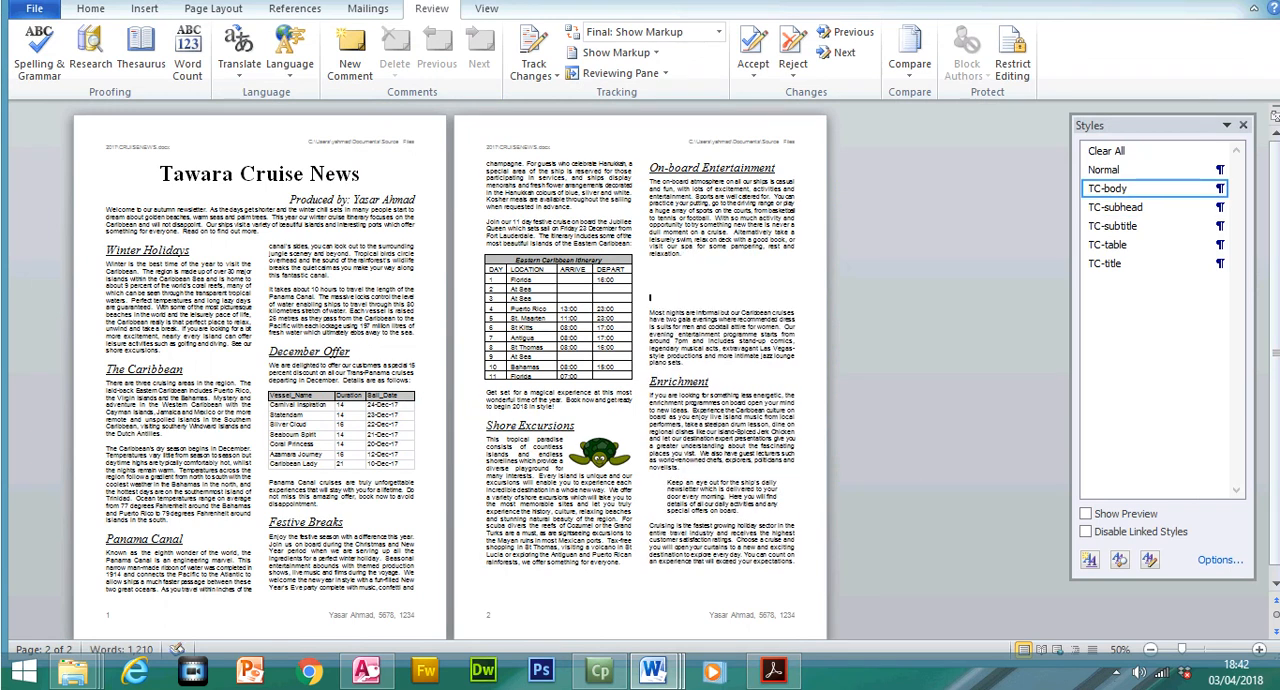
key(BackSpace)
key(BackSpace)
key(BackSpace)
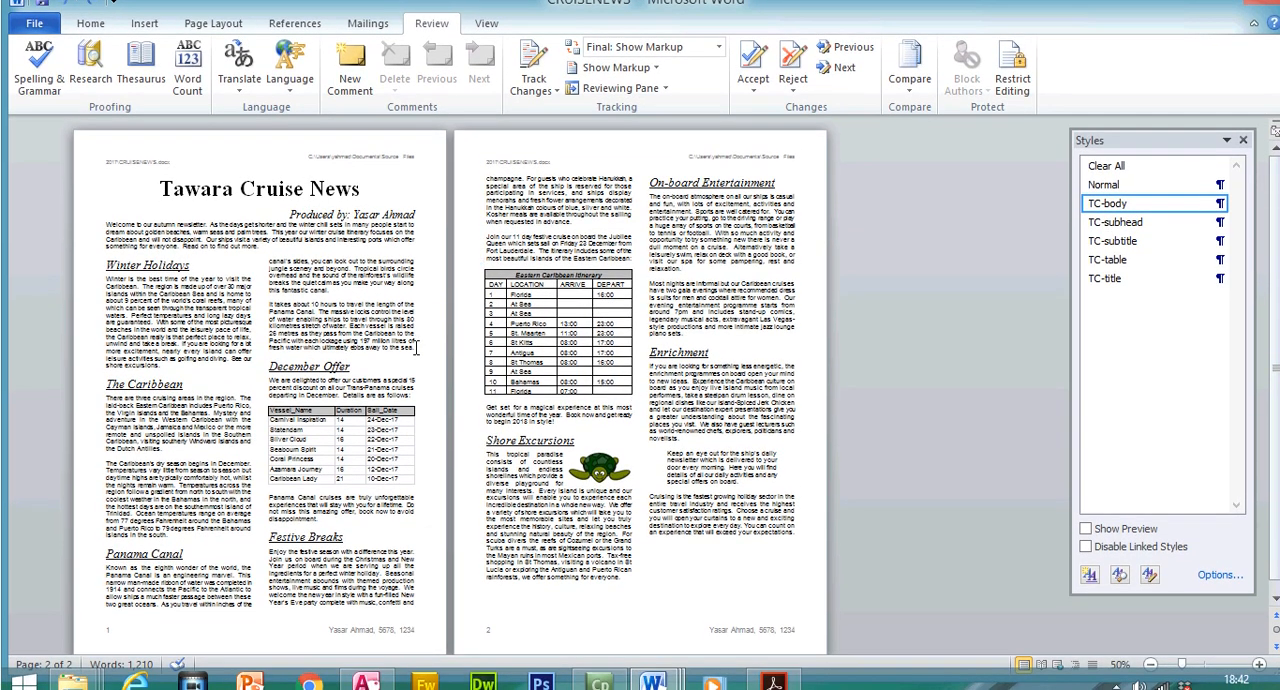
Check the paragraph above December Offer against question 28's instructions, and save CRUISENEWS under its existing name and format
drag(410, 365, 303, 318)
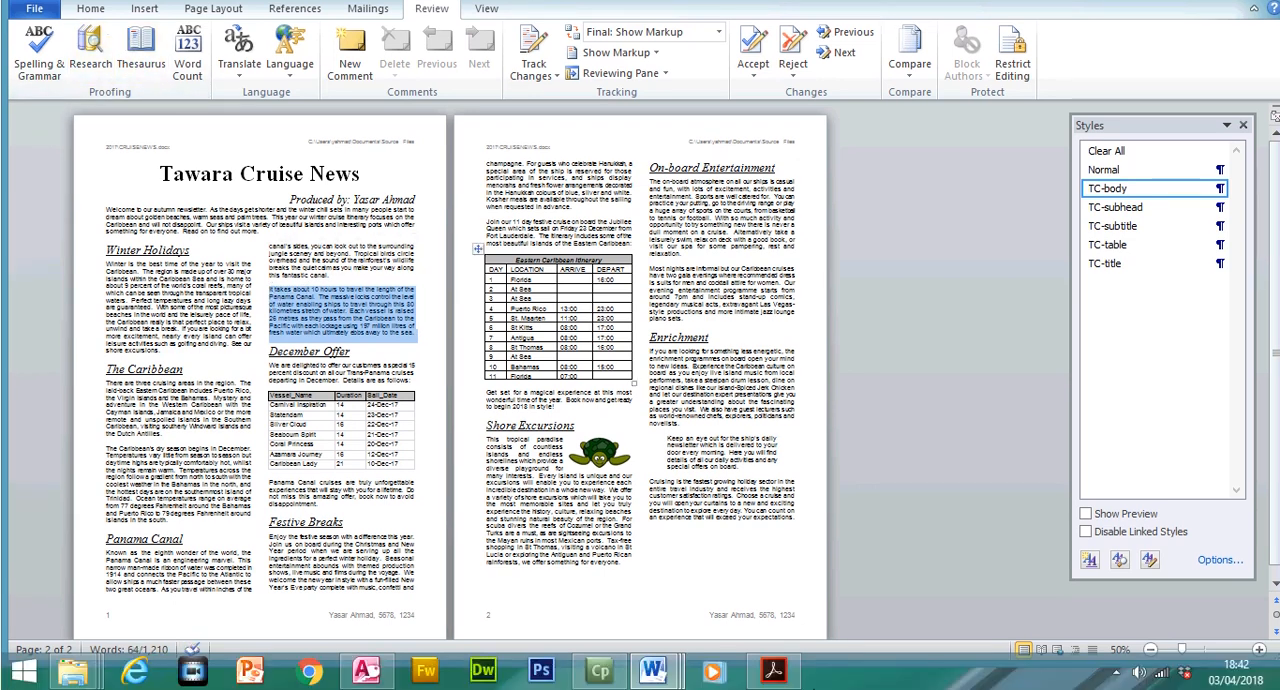
click(772, 676)
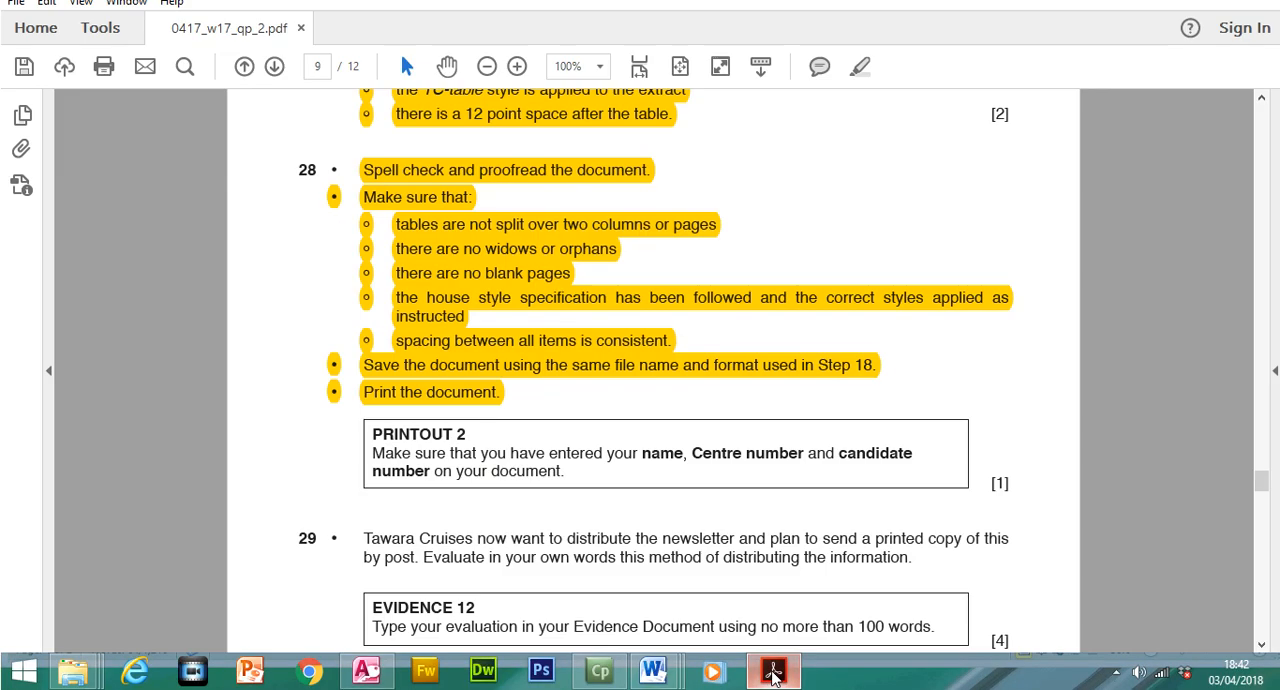
click(772, 676)
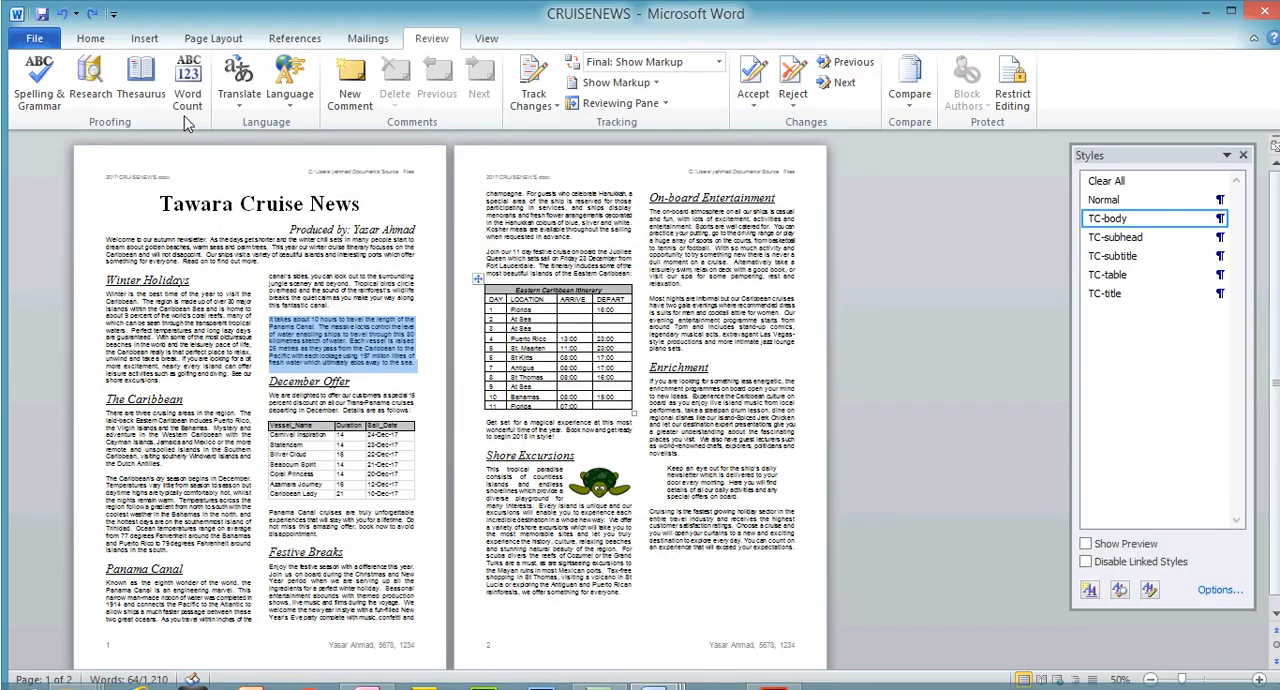
click(35, 40)
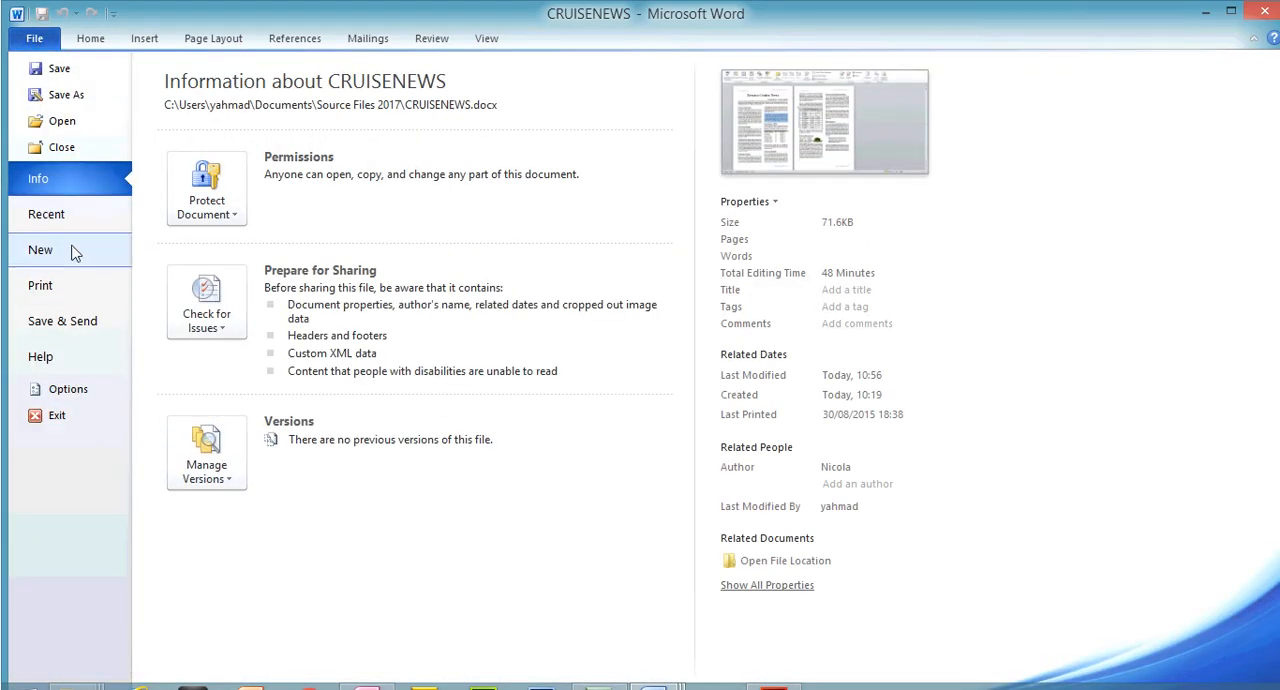
click(52, 66)
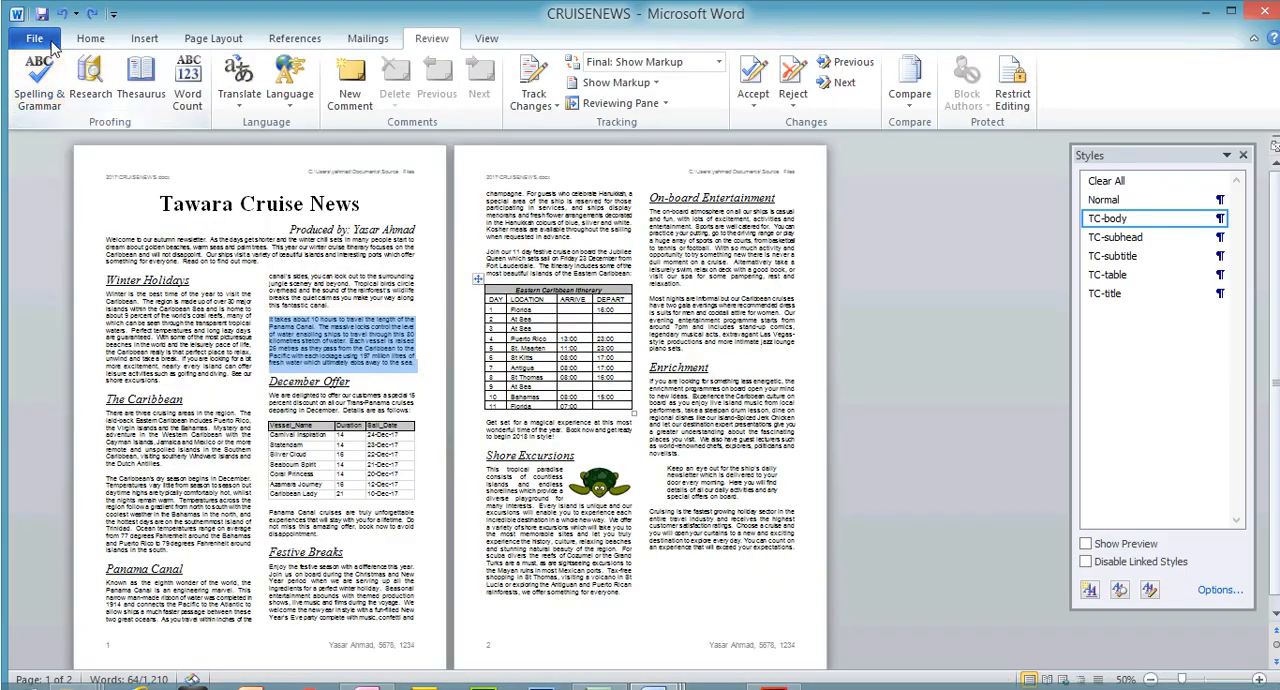
Preview both pages of CRUISENEWS as they will print, and return to the document without printing
click(50, 42)
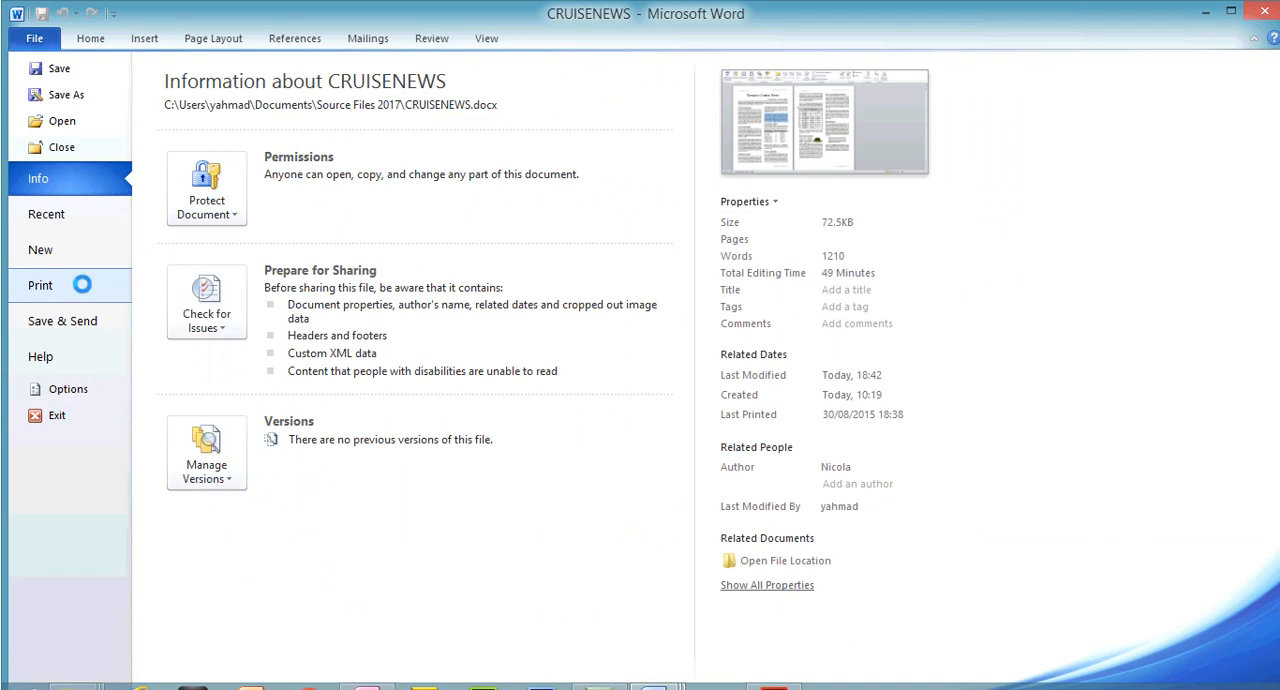
click(82, 285)
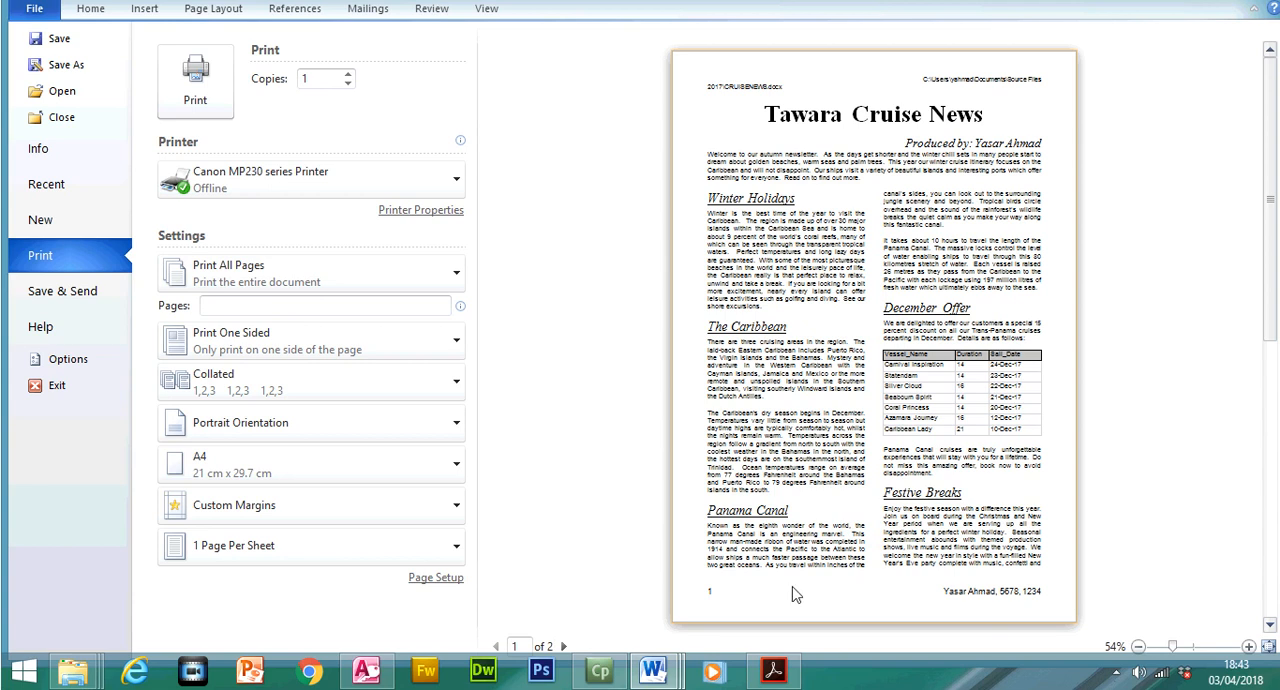
click(564, 646)
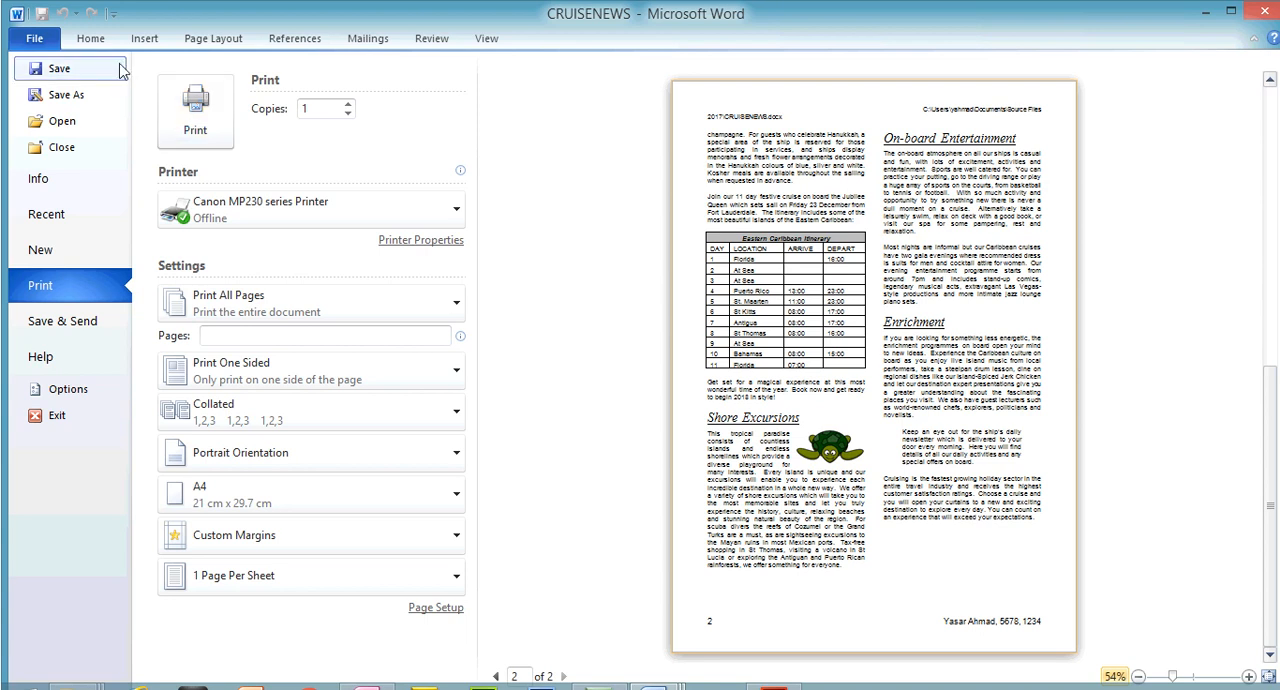
click(92, 39)
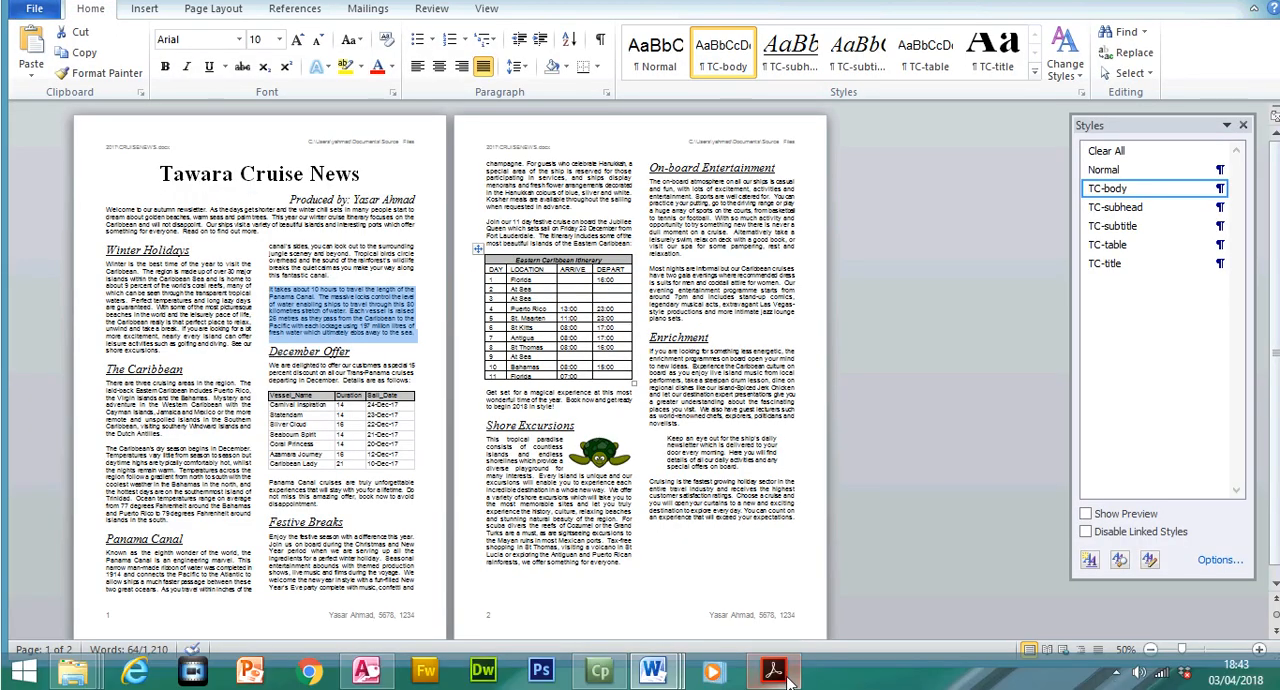
Switch to 0417_w17_qp_2.pdf and highlight the PRINTOUT 2 heading and its instruction below question 28
click(773, 669)
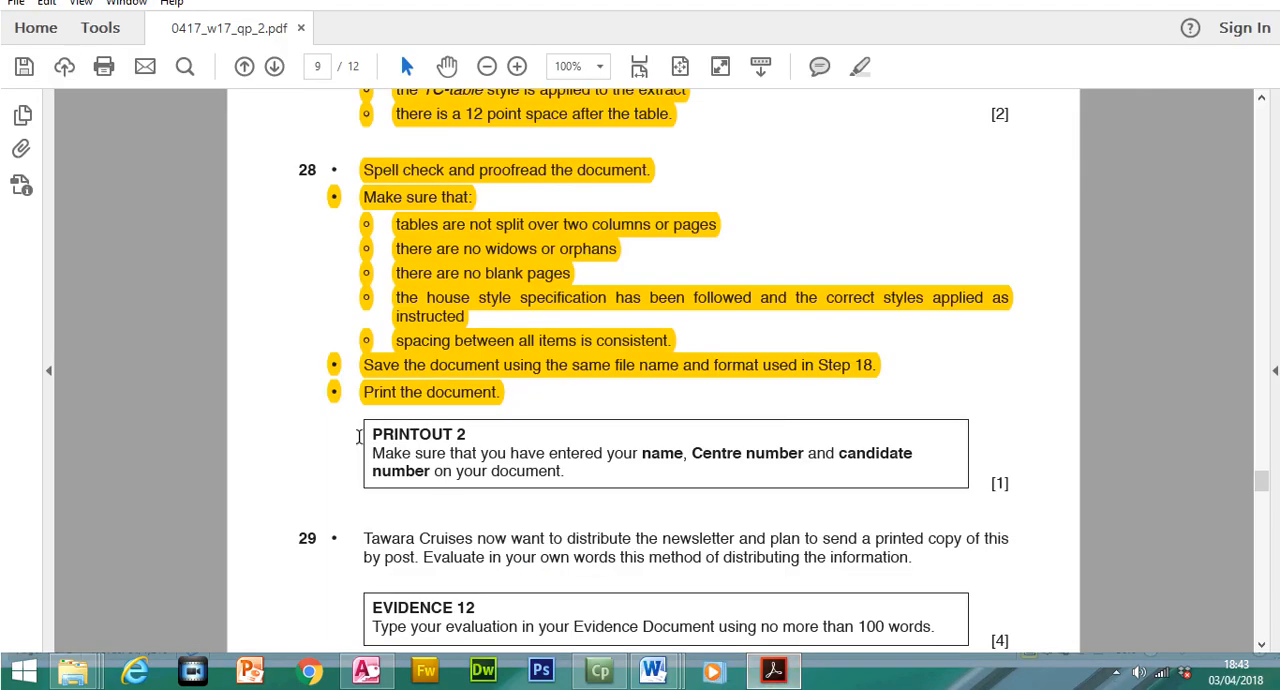
drag(374, 434, 558, 474)
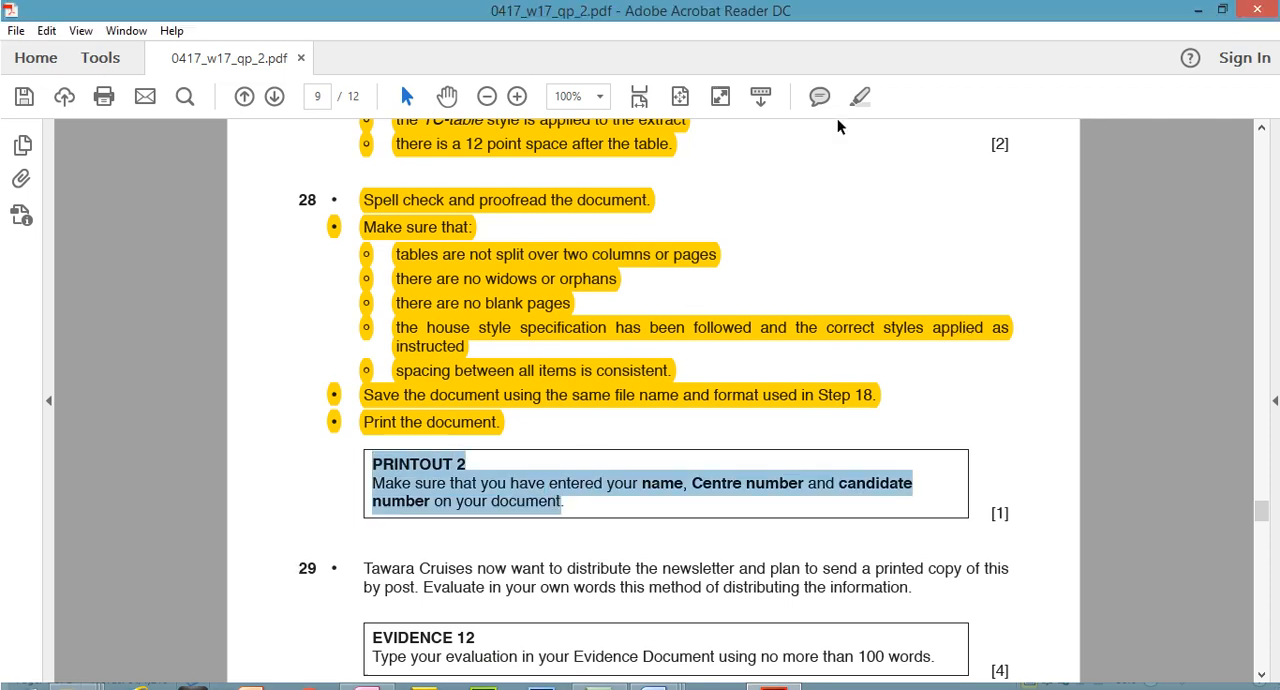
click(859, 66)
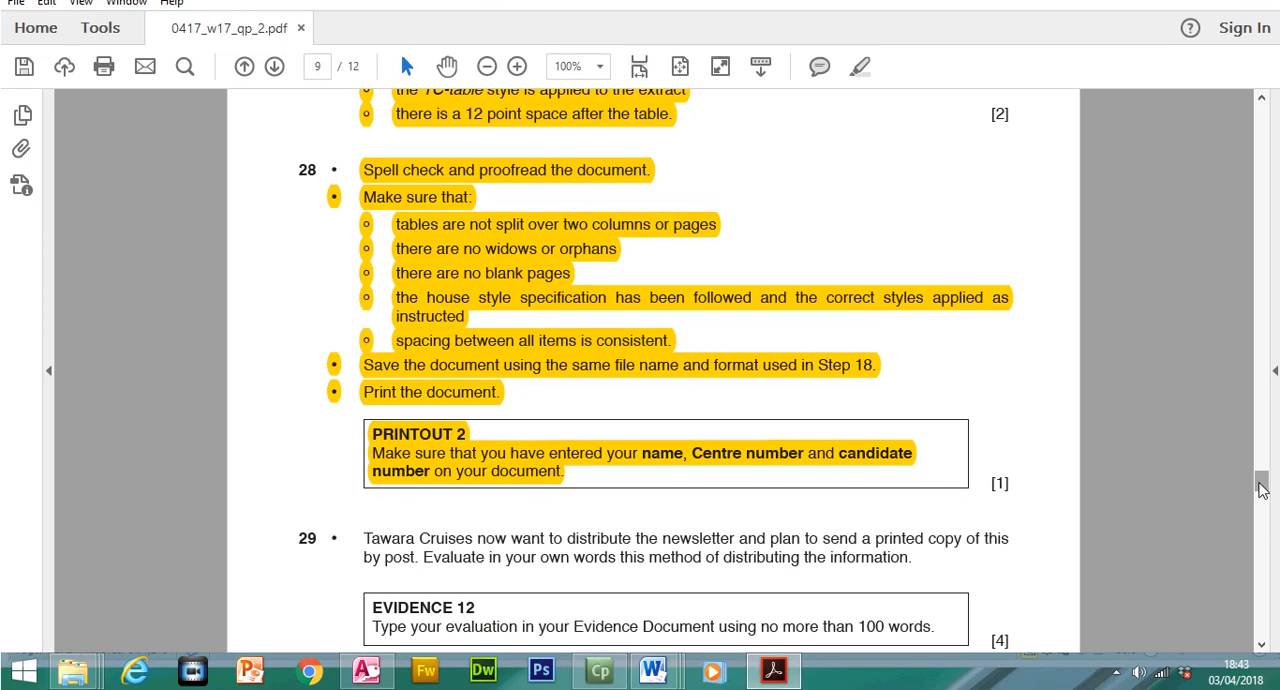
Read question 29 and mark the sentence asking for an evaluation of distributing the newsletter by post
mouse_move(1262, 488)
mouse_down()
mouse_move(1262, 508)
mouse_move(1260, 489)
mouse_up()
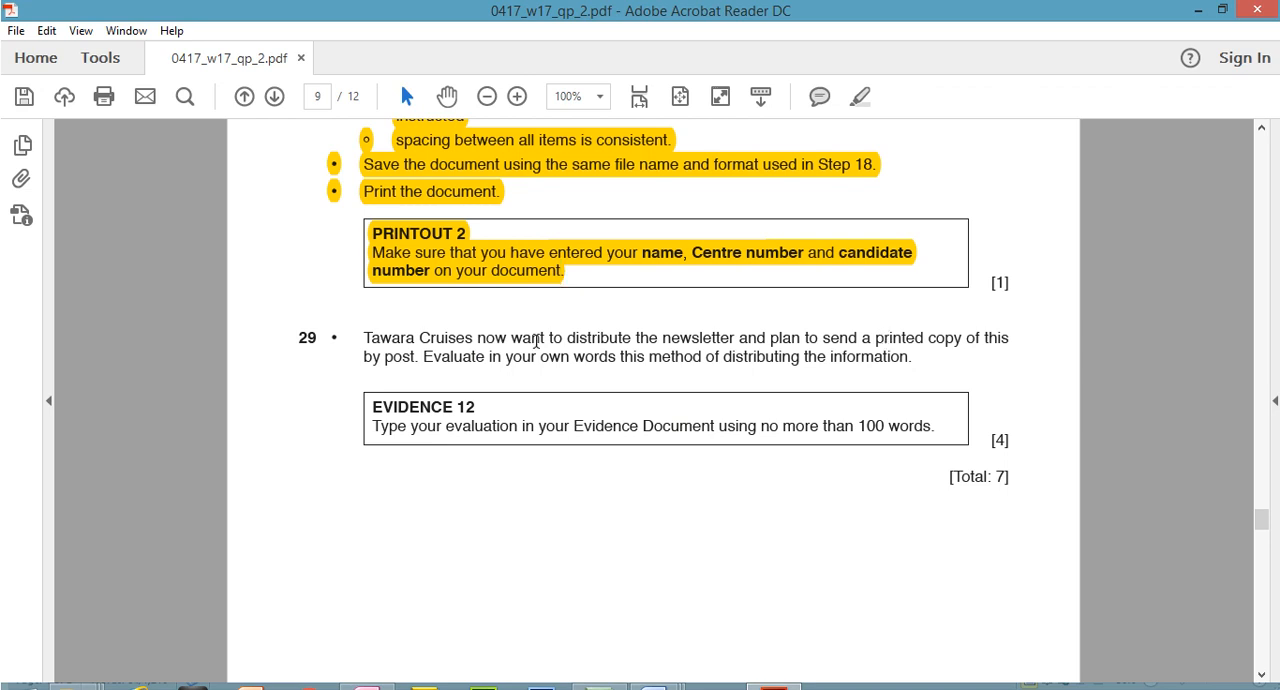
drag(424, 356, 874, 361)
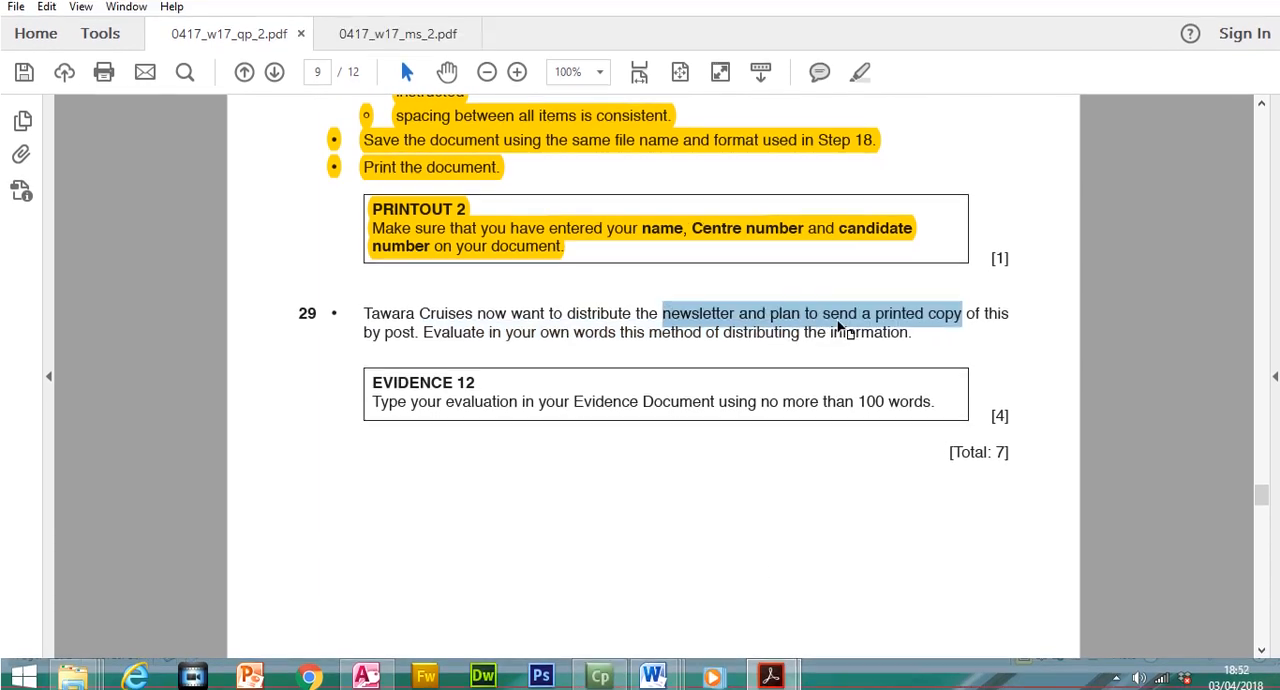
click(837, 331)
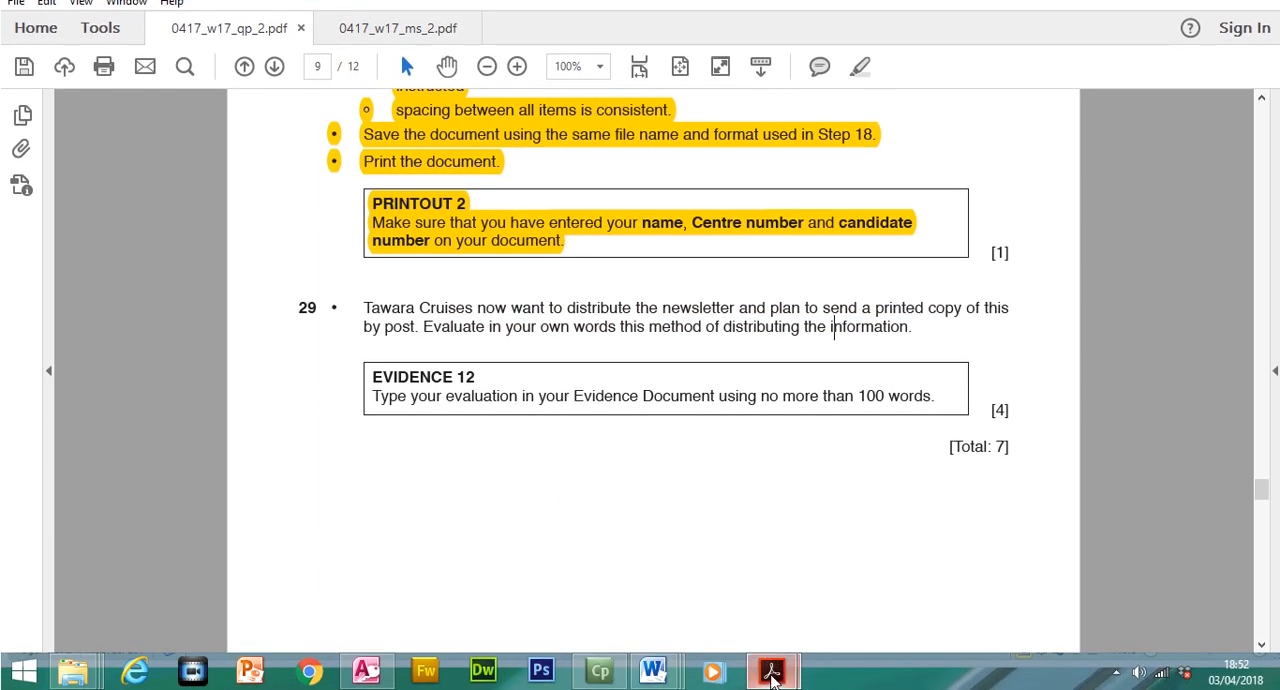
Compare the Evidence 12 points in 0417_w17_ms_2.pdf with the evaluation in N17EVIDENCE1234, and return to question 29 in 0417_w17_qp_2.pdf
mouse_move(770, 668)
click(920, 557)
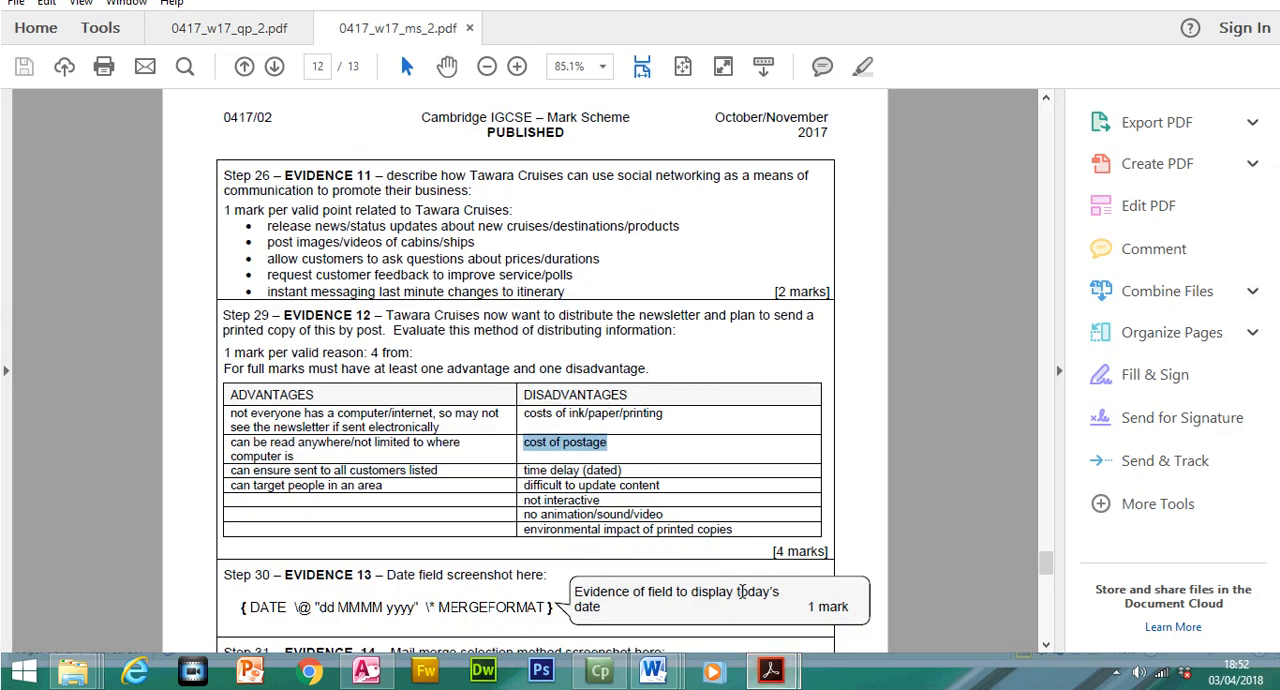
mouse_move(770, 668)
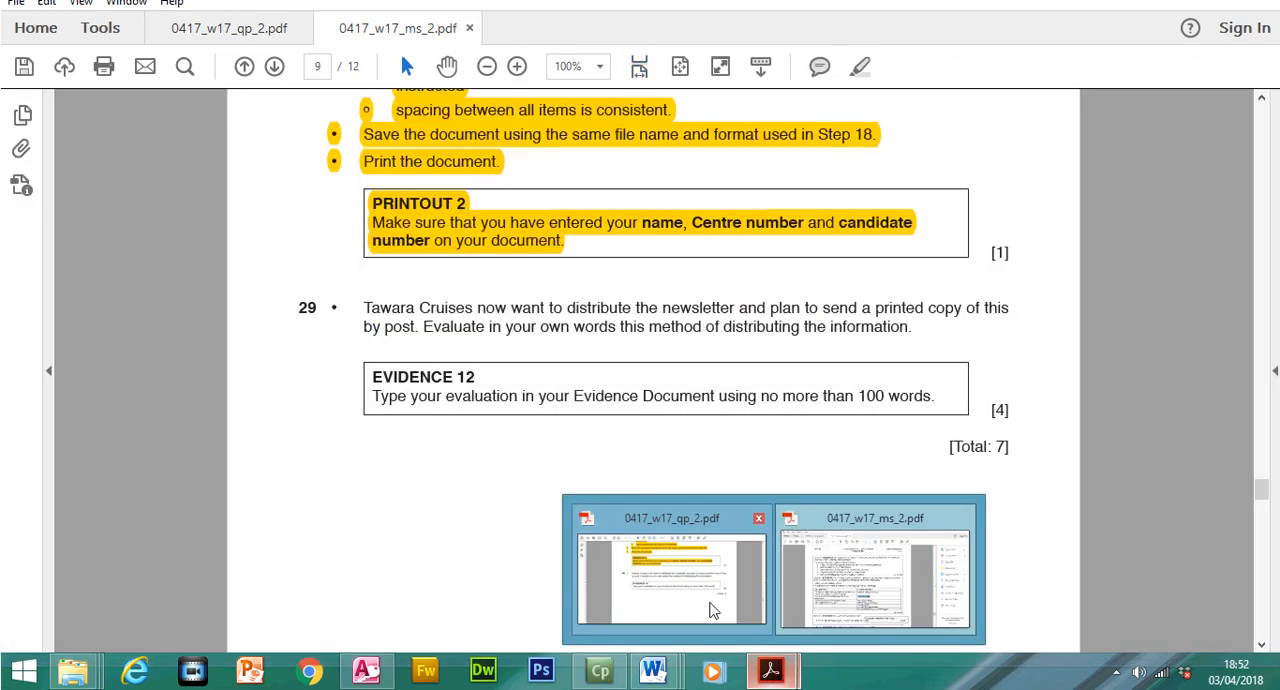
mouse_move(653, 668)
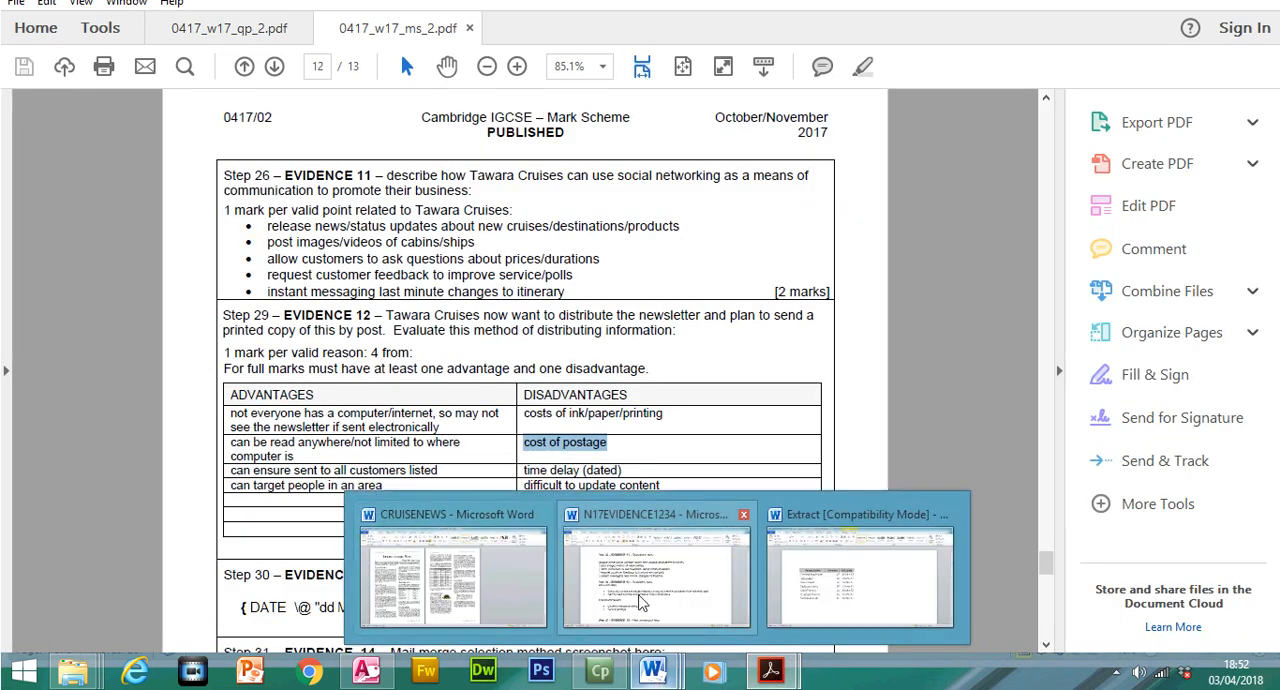
click(567, 615)
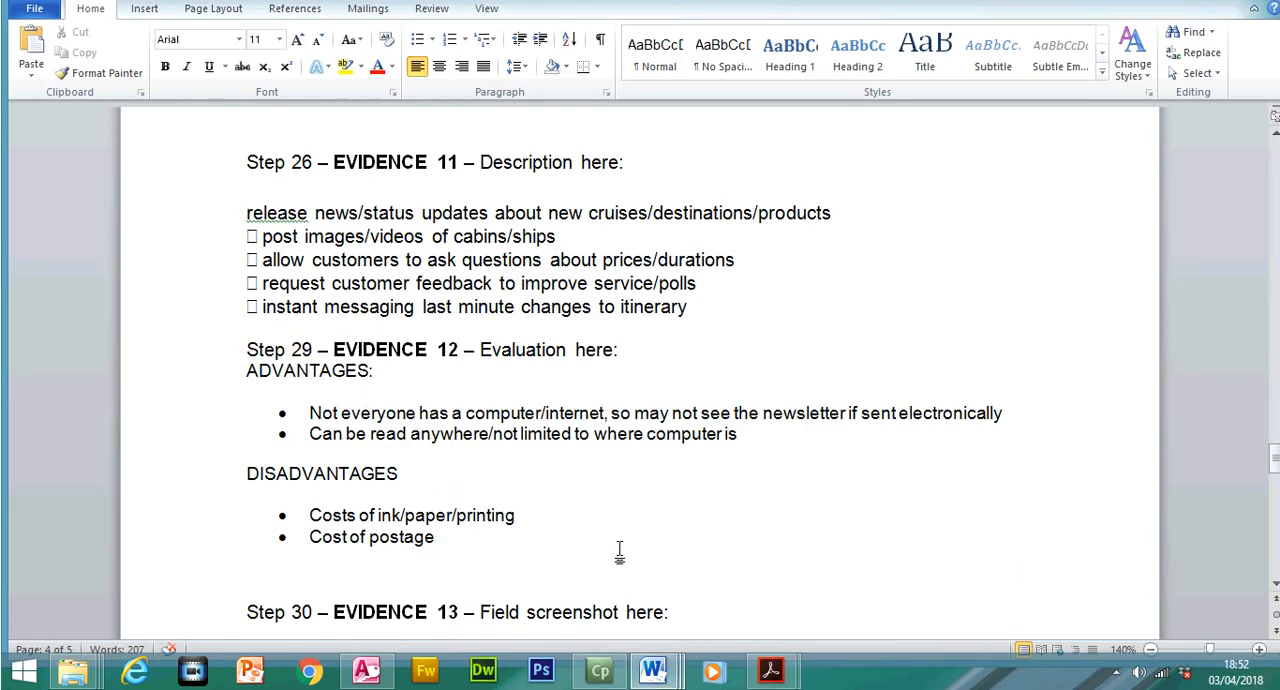
mouse_move(787, 680)
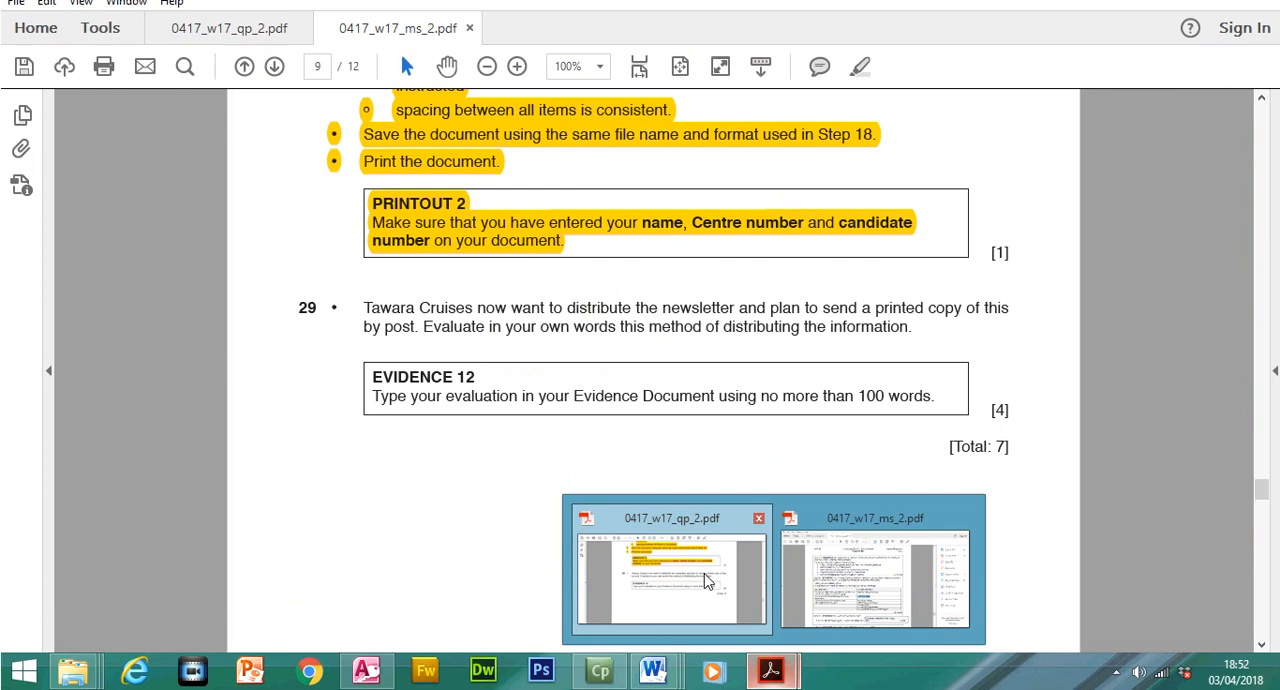
click(704, 573)
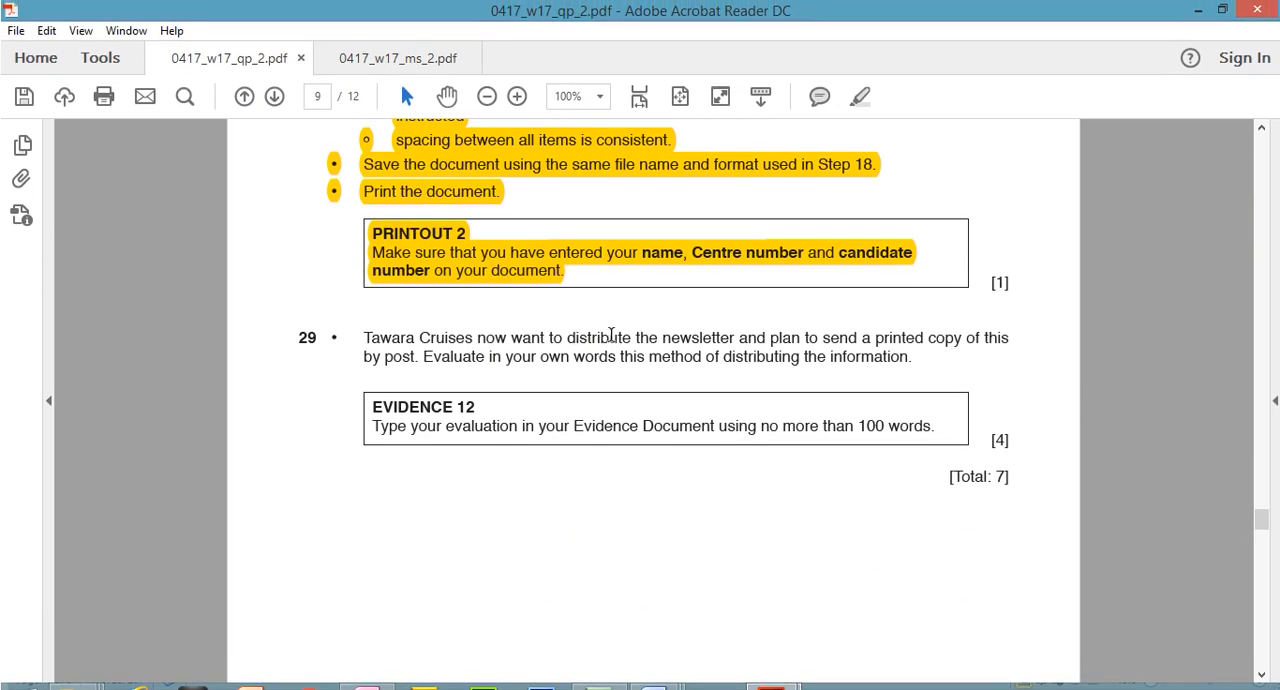
Mark question 29's wording on sending printed copies by post, and review the advantages and disadvantages under EVIDENCE 12 in N17EVIDENCE1234
drag(663, 337, 425, 342)
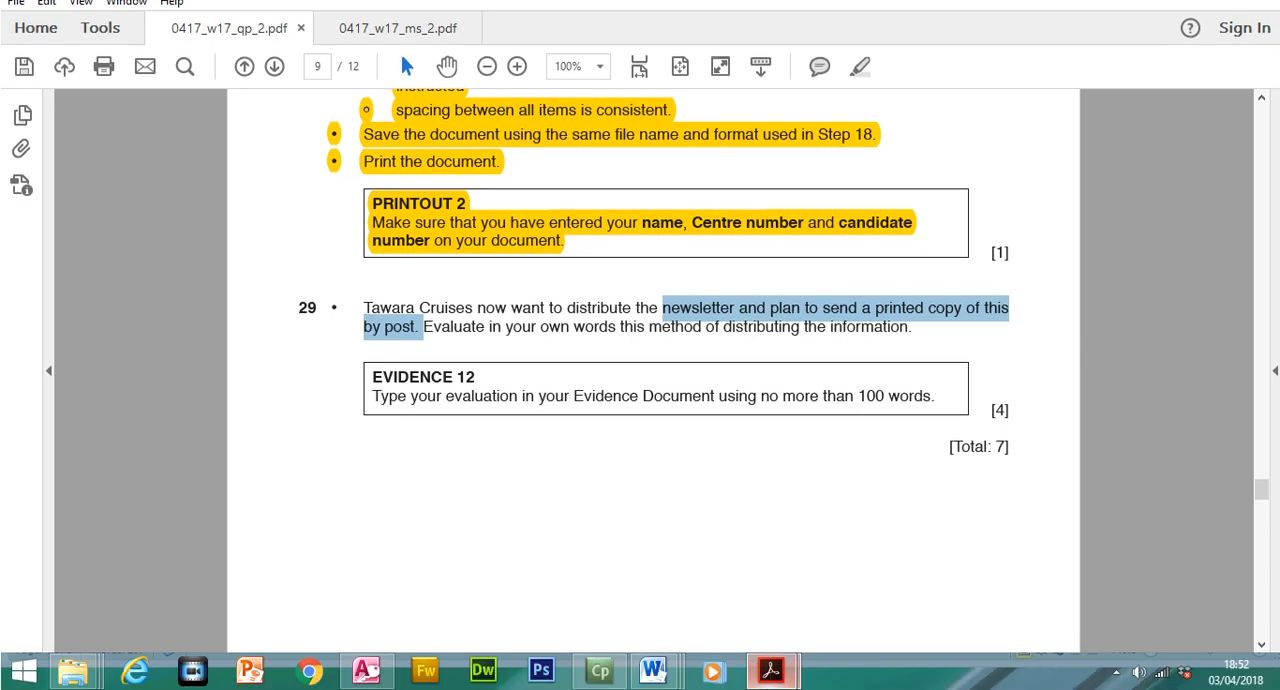
mouse_move(663, 678)
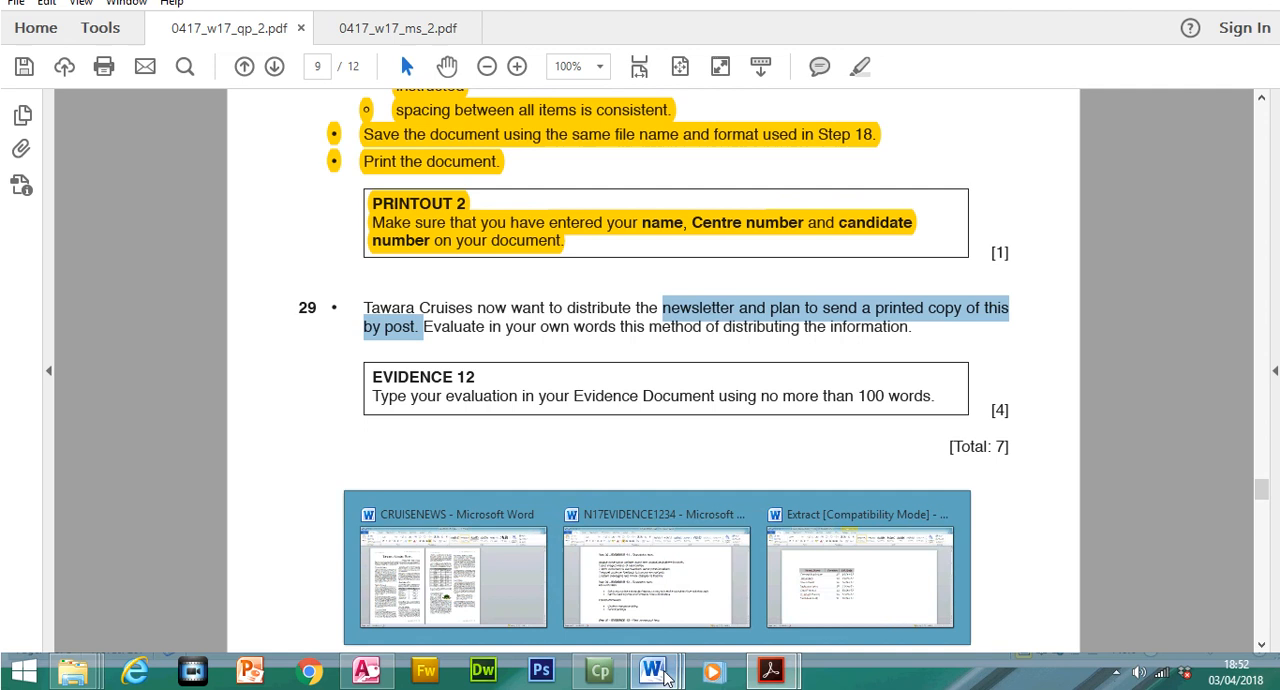
click(652, 612)
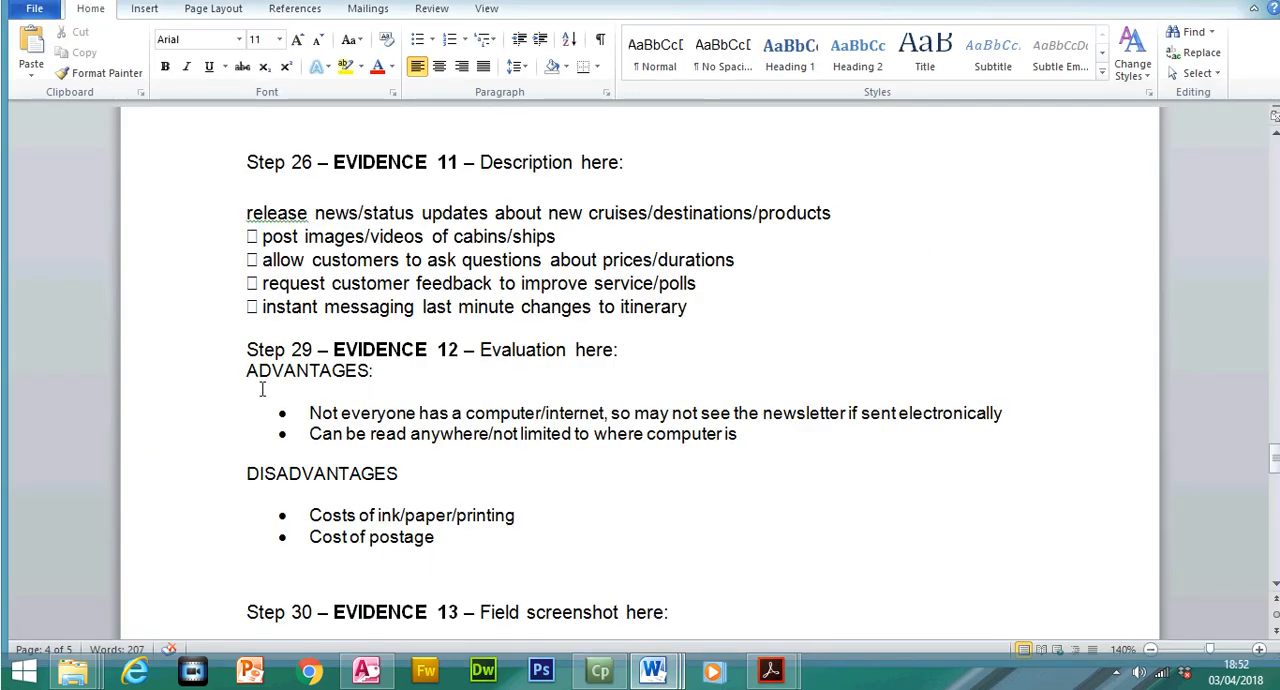
drag(258, 373, 380, 371)
drag(310, 417, 976, 414)
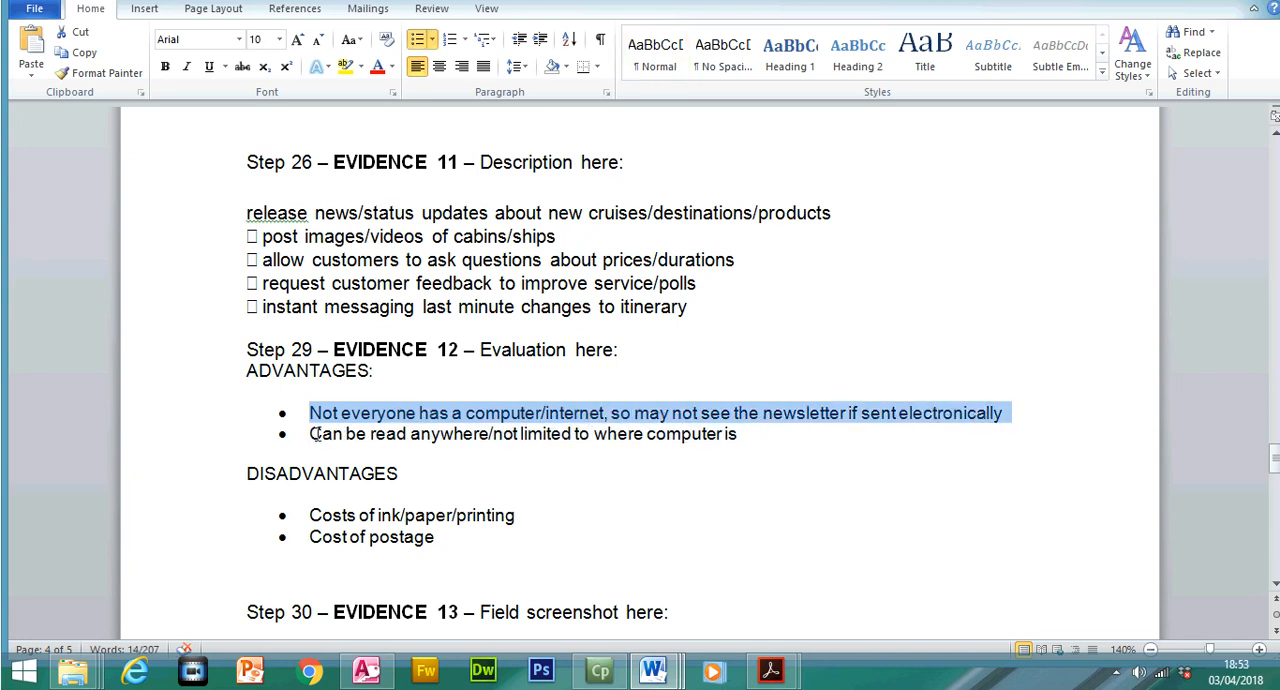
drag(311, 434, 736, 443)
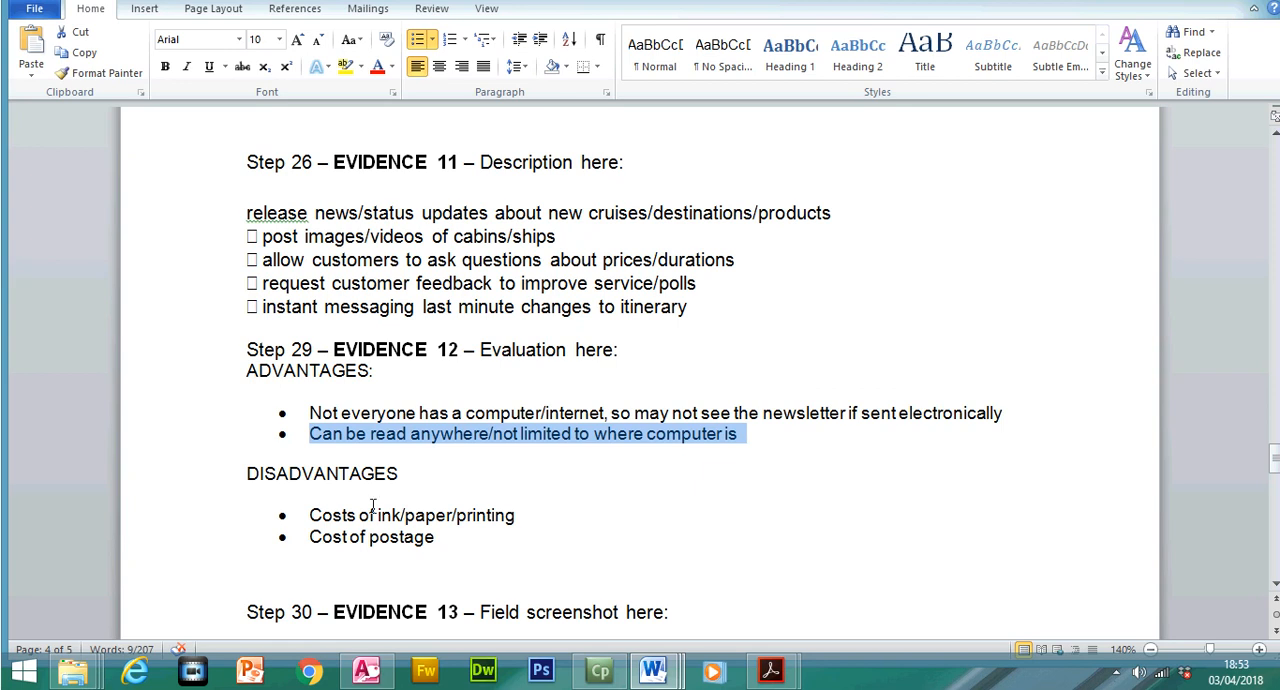
drag(246, 474, 398, 485)
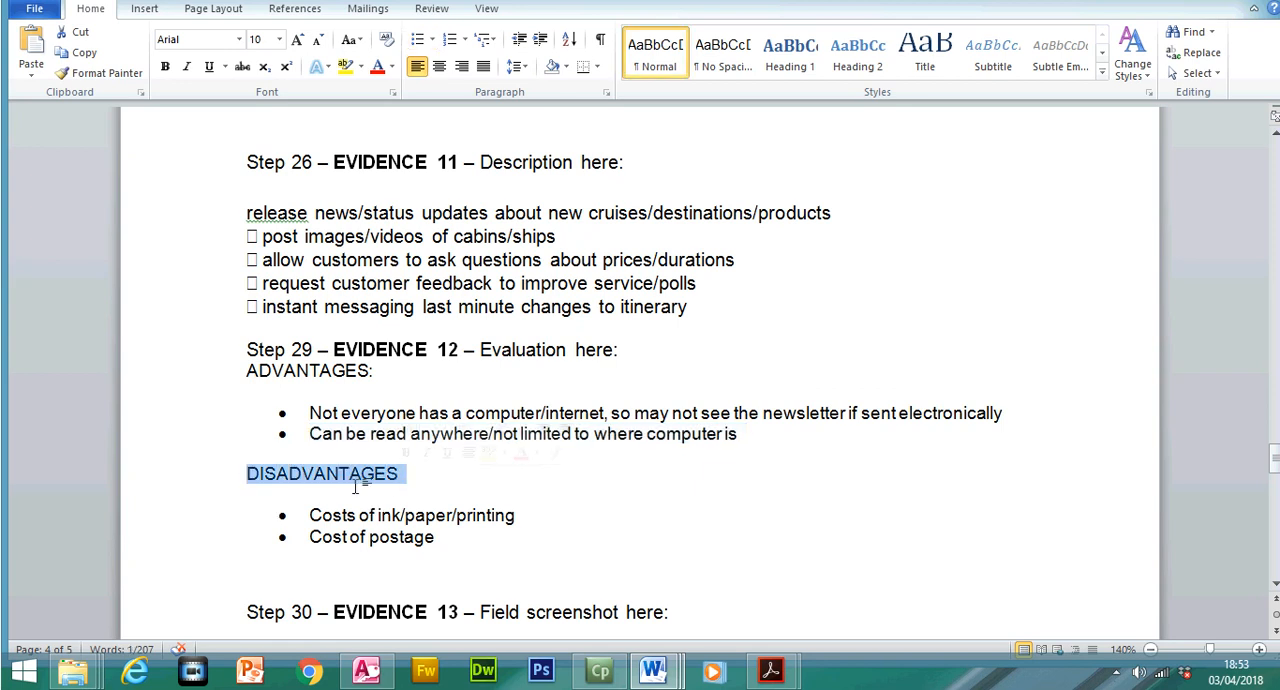
drag(309, 515, 500, 527)
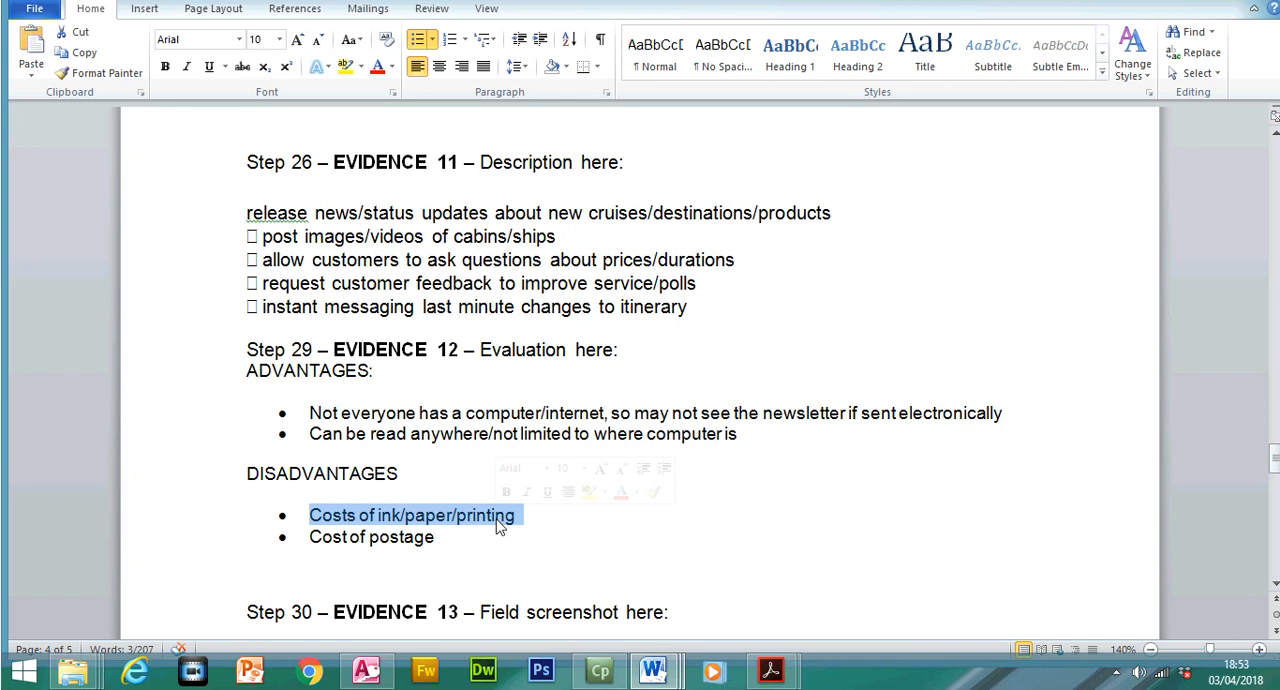
drag(308, 537, 418, 537)
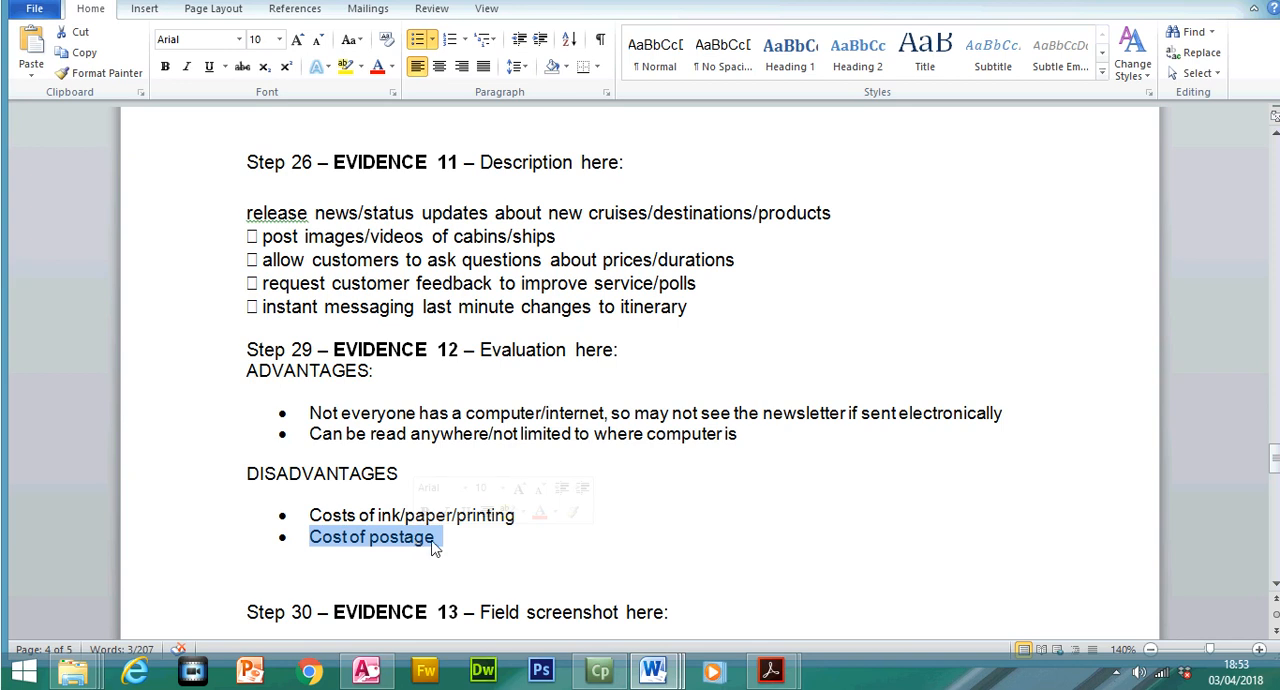
Switch to 0417_w17_qp_2.pdf and highlight question 29's text together with the EVIDENCE 12 heading and instruction
mouse_move(786, 681)
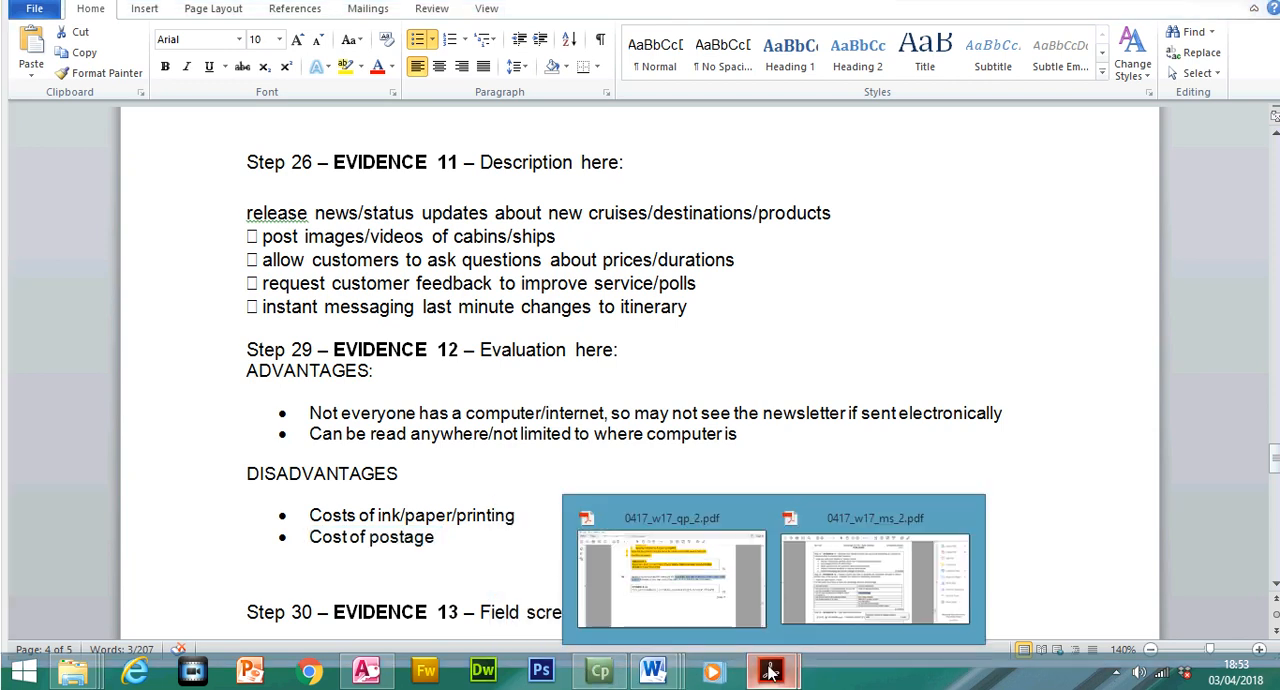
click(717, 584)
drag(357, 334, 935, 428)
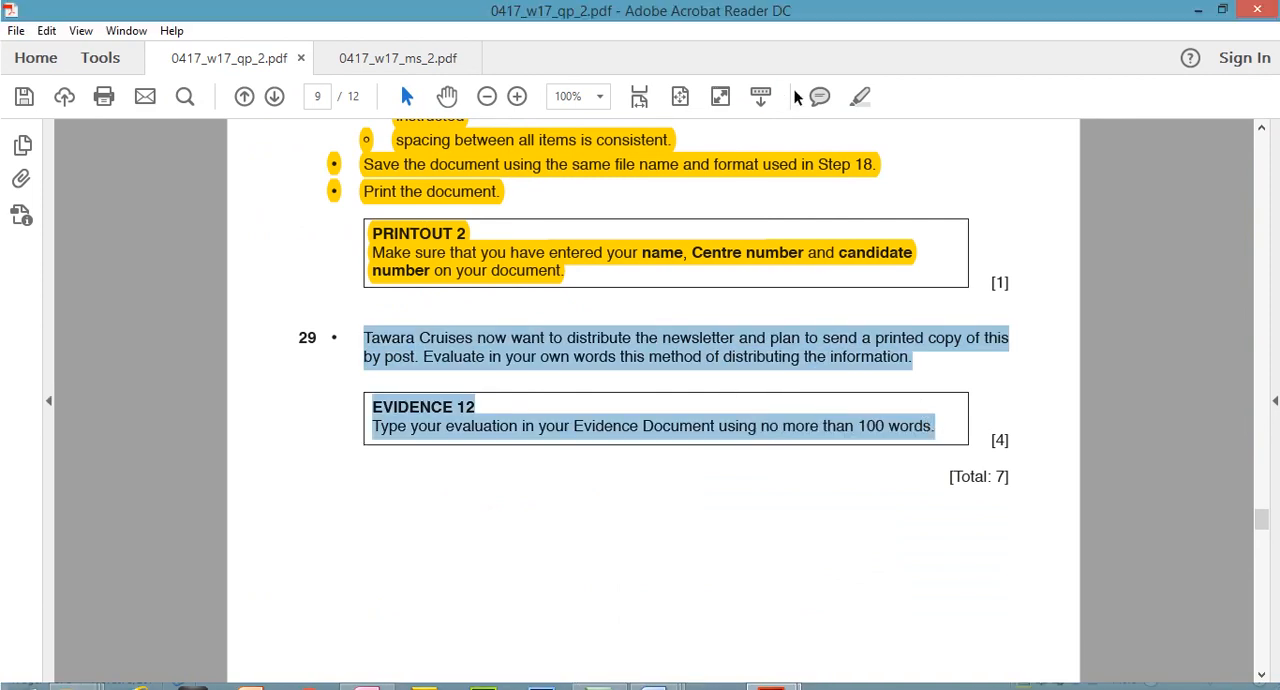
click(860, 96)
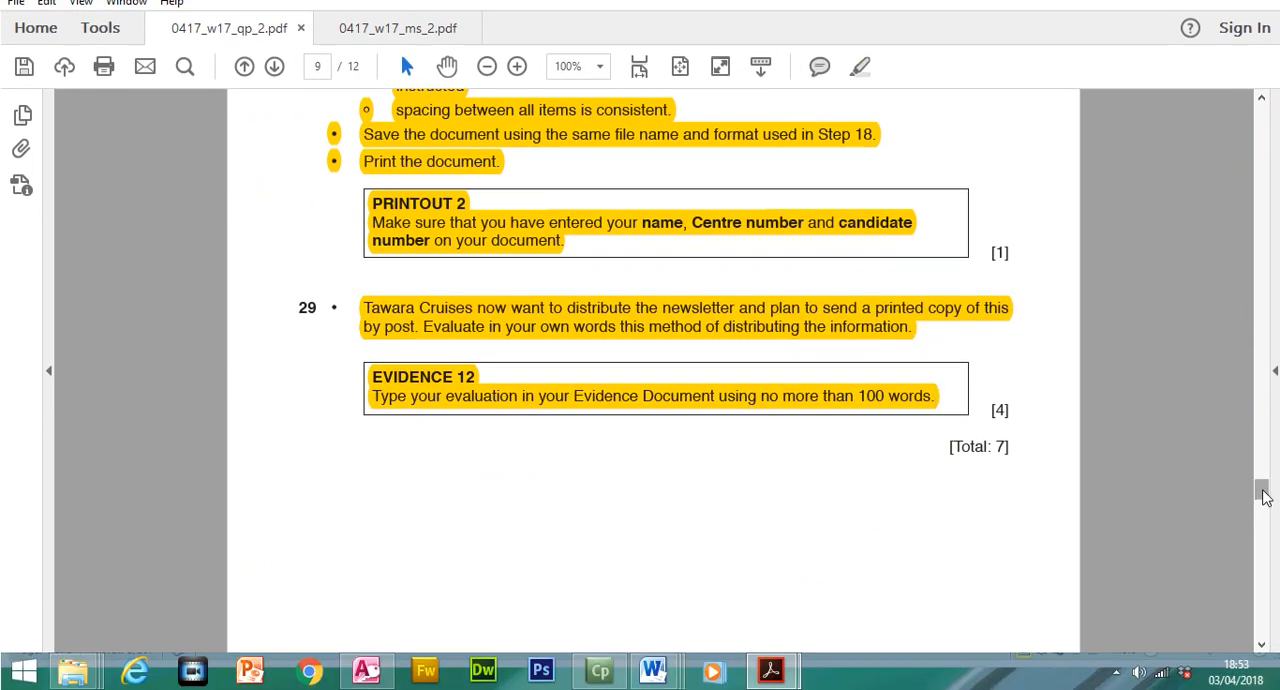
Go to question 30 under Task 5 – Mail merge on page 10 of the question paper
scroll(1263, 497, up, 1)
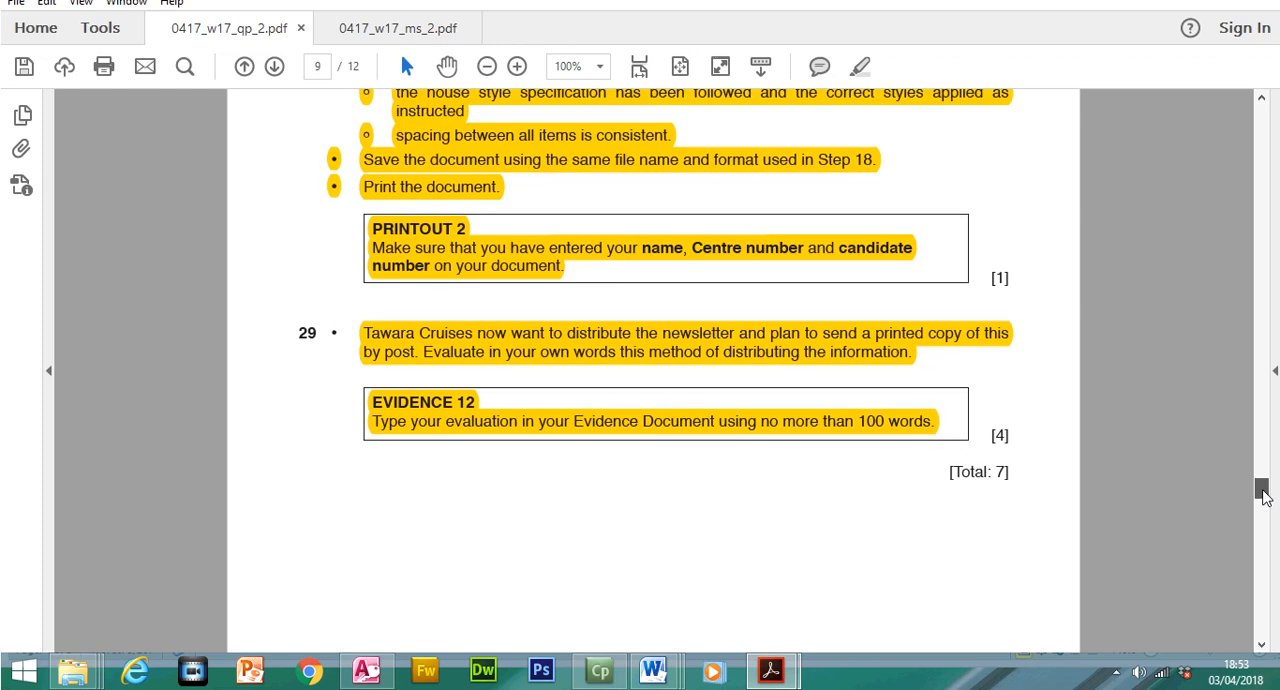
scroll(1263, 497, up, 5)
scroll(1263, 497, down, 4)
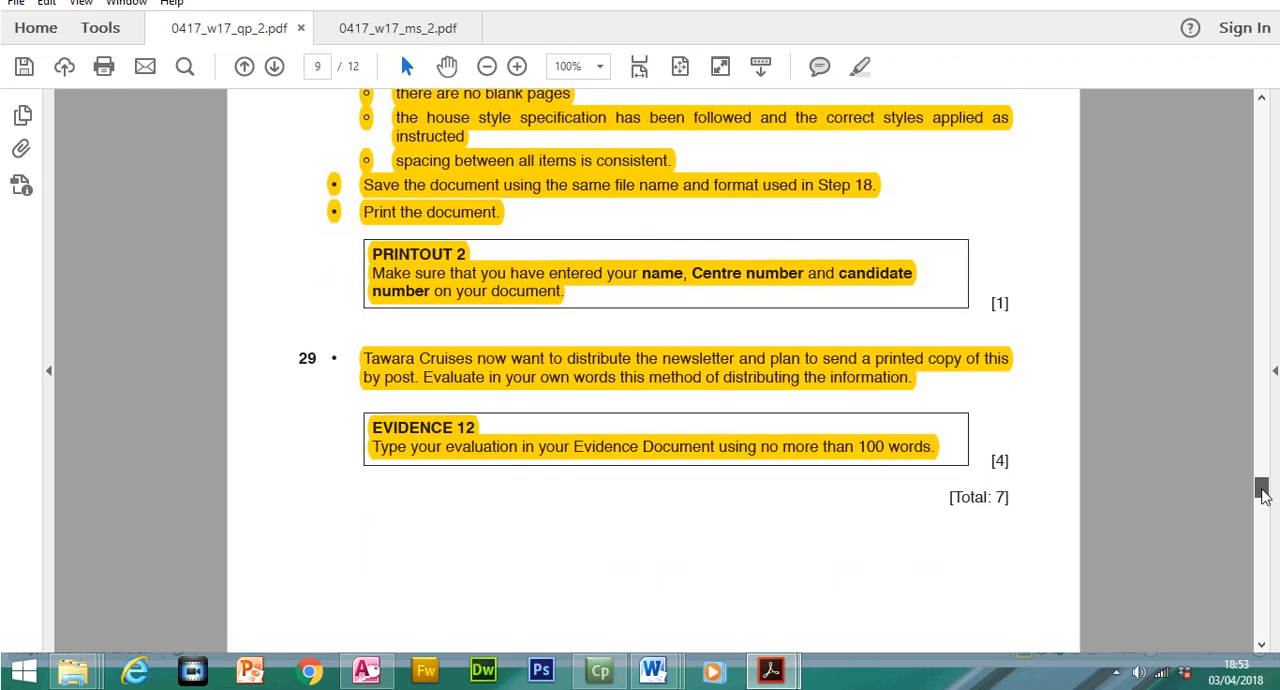
drag(1262, 492, 1261, 521)
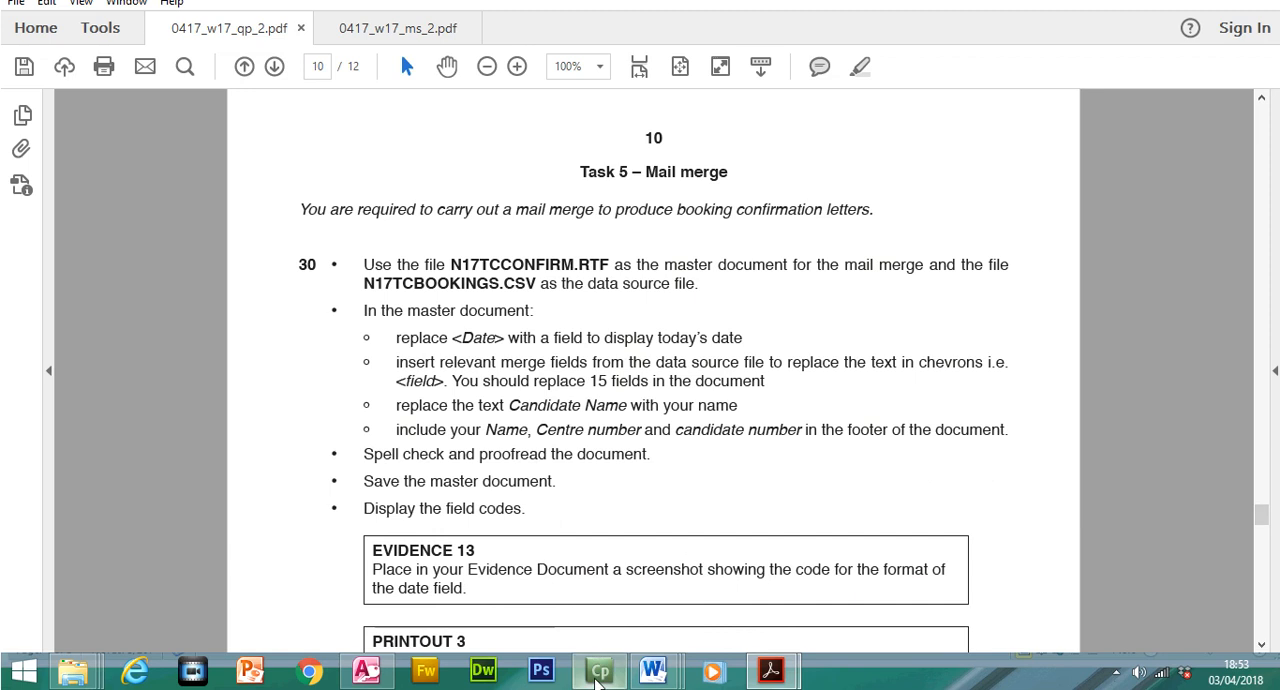